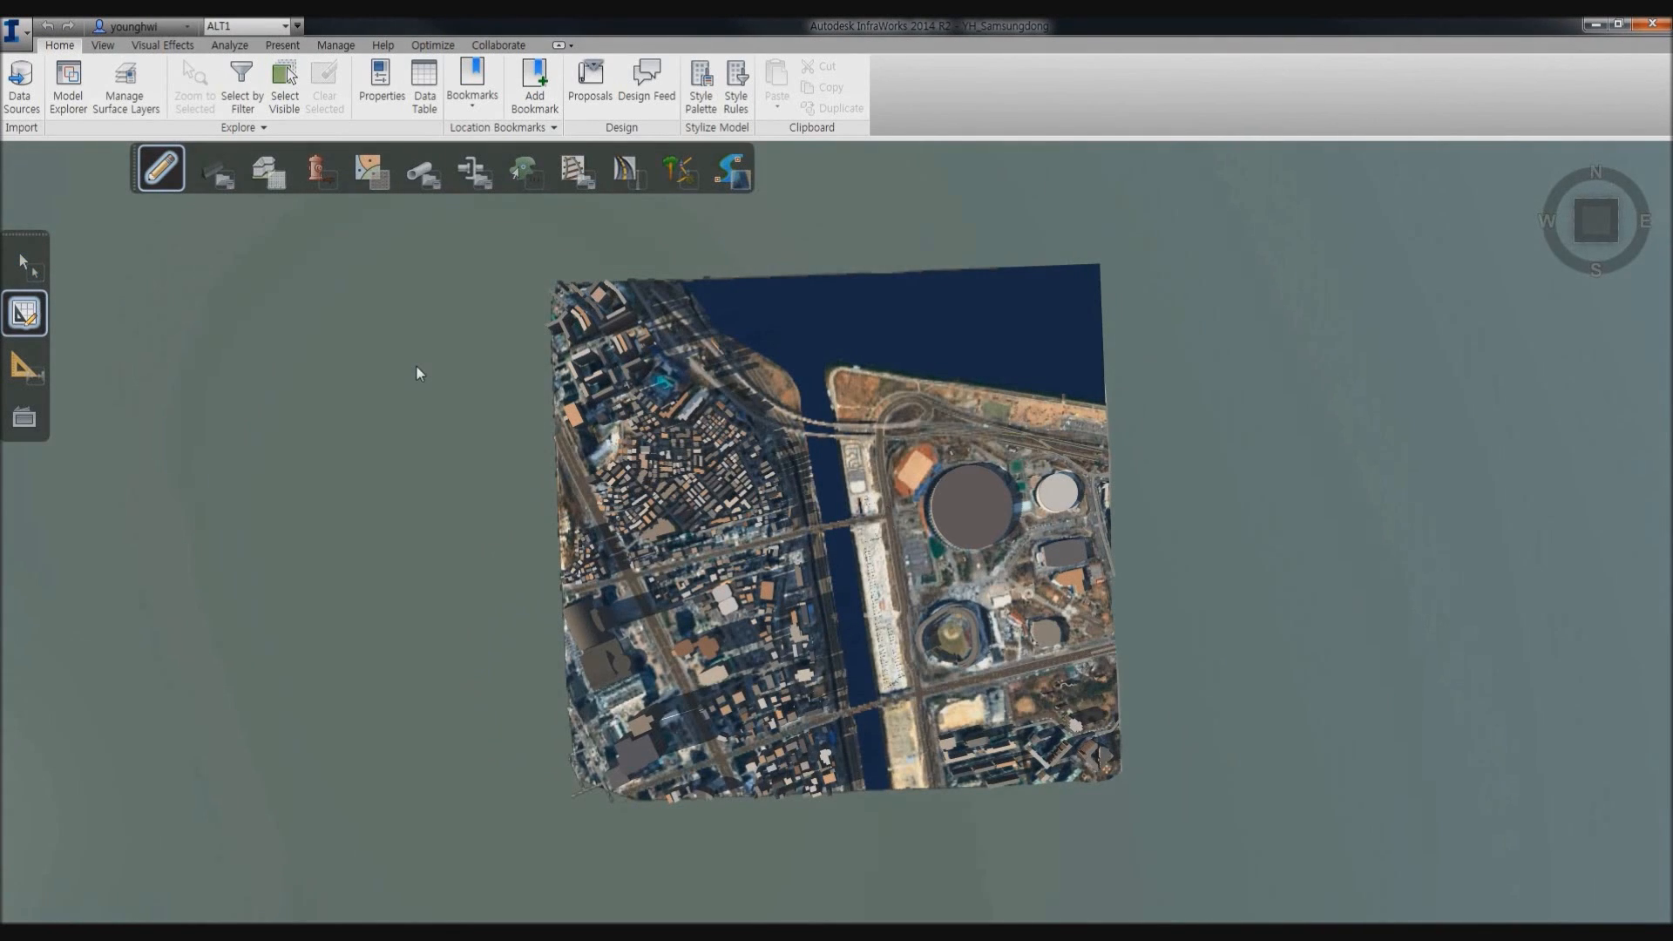
Examine the city model's riverfront, bridge and tree-lined road from a close oblique viewpoint.
middle_drag(530, 694, 422, 475)
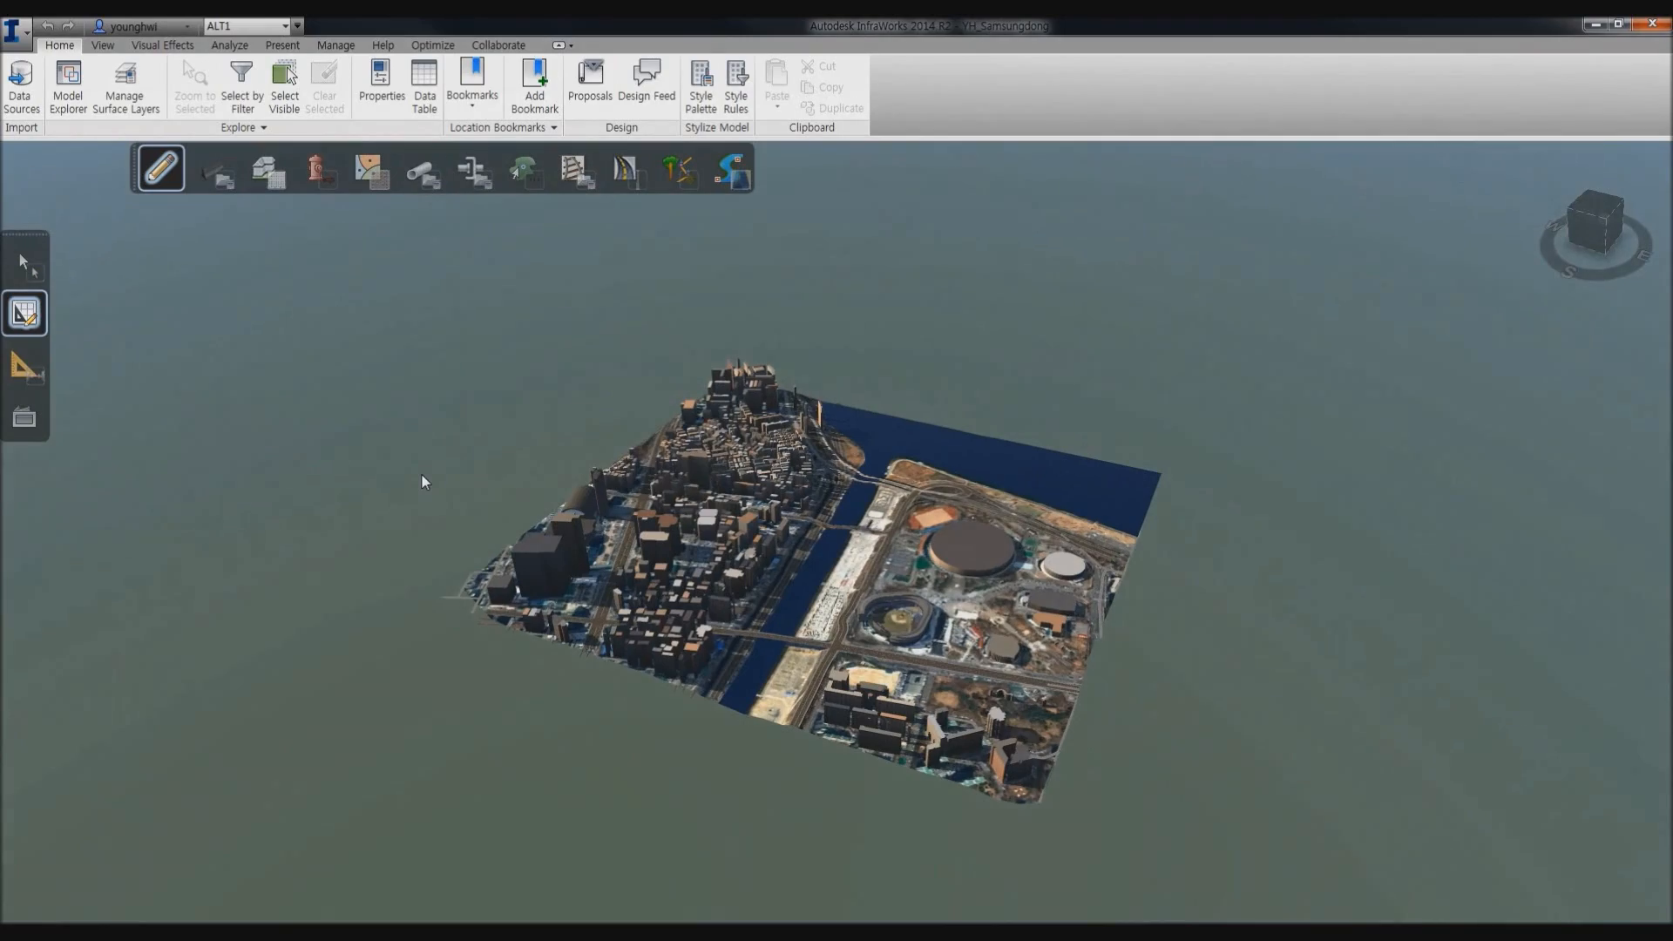
scroll(871, 562, up, 5)
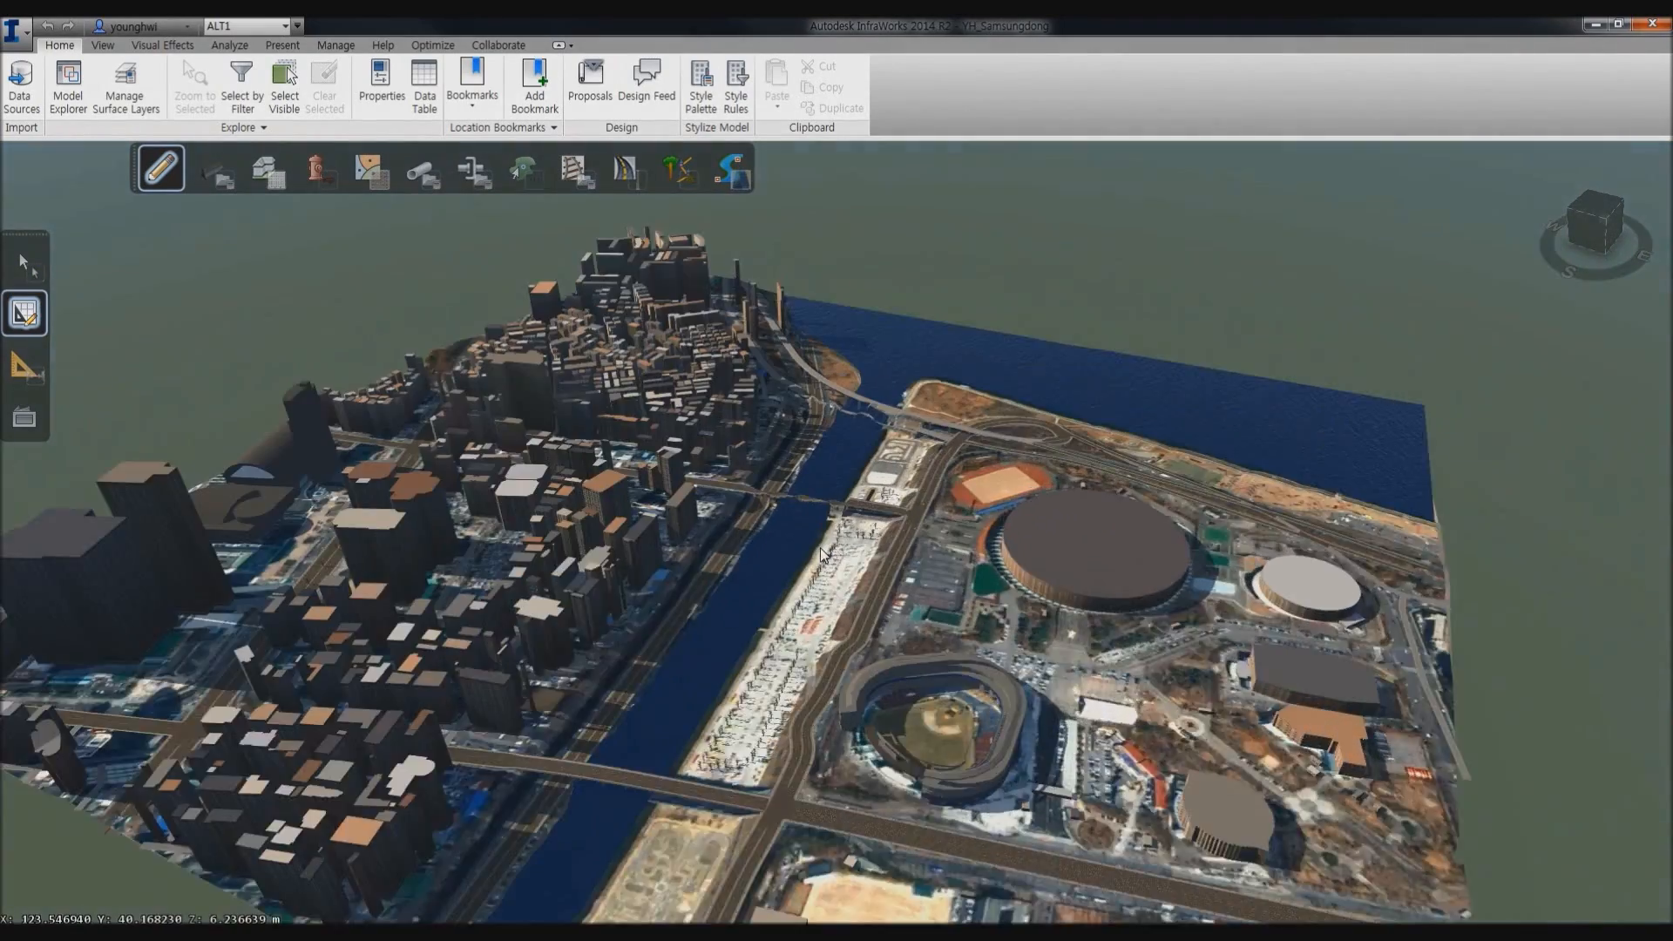
scroll(819, 548, up, 5)
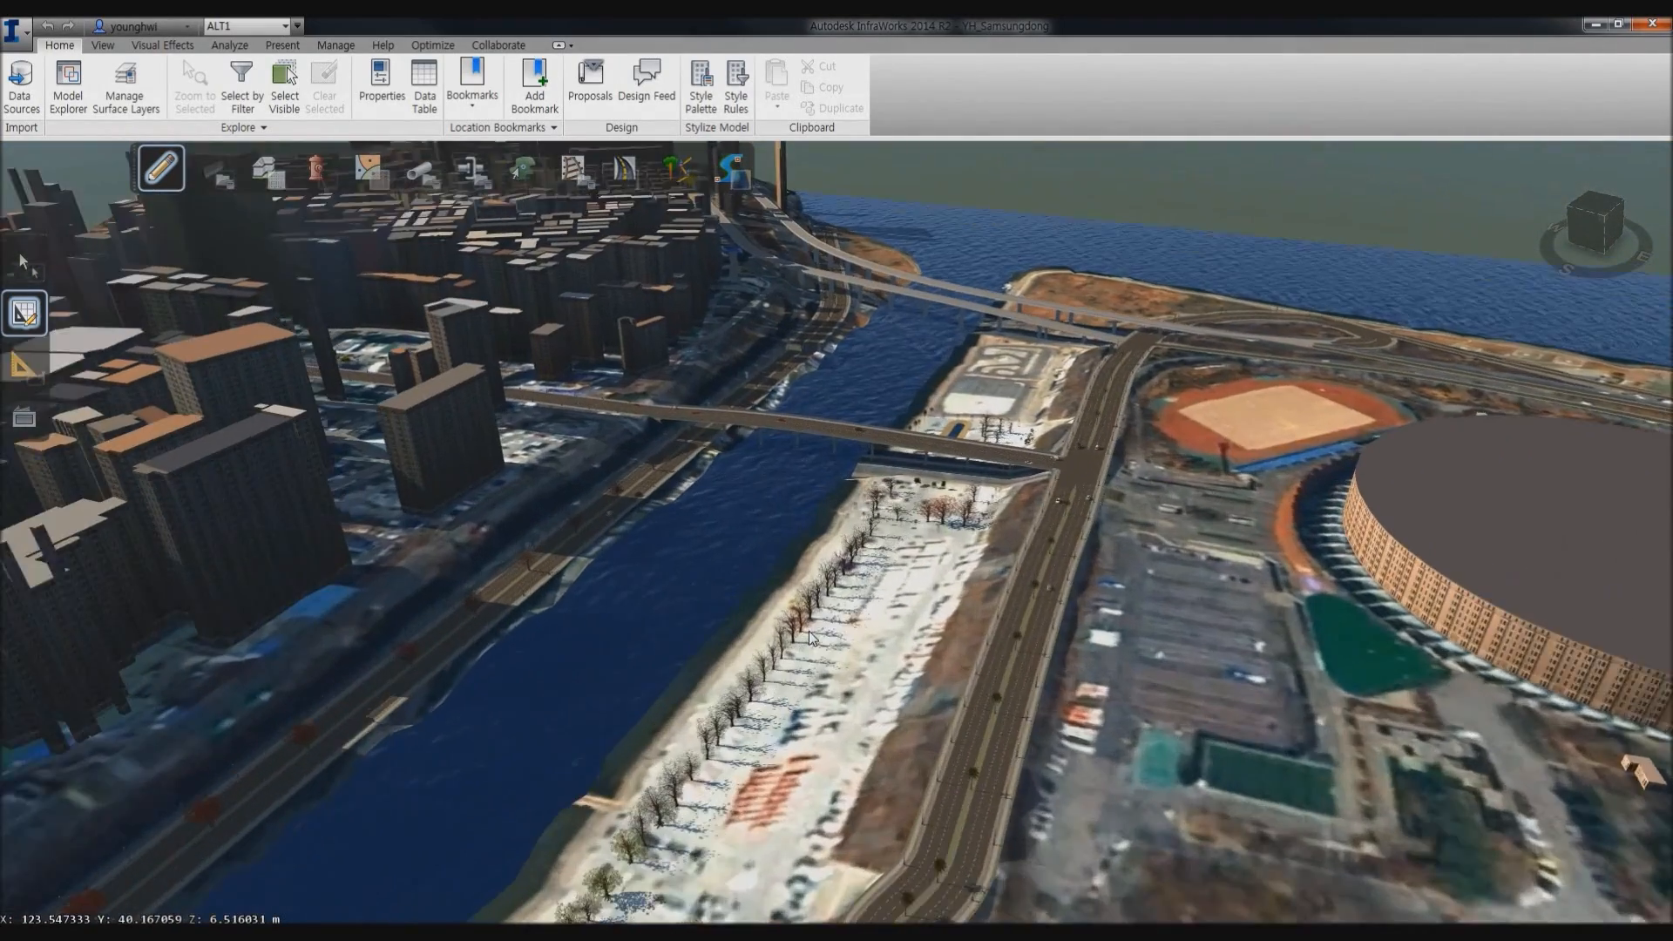
scroll(810, 639, up, 5)
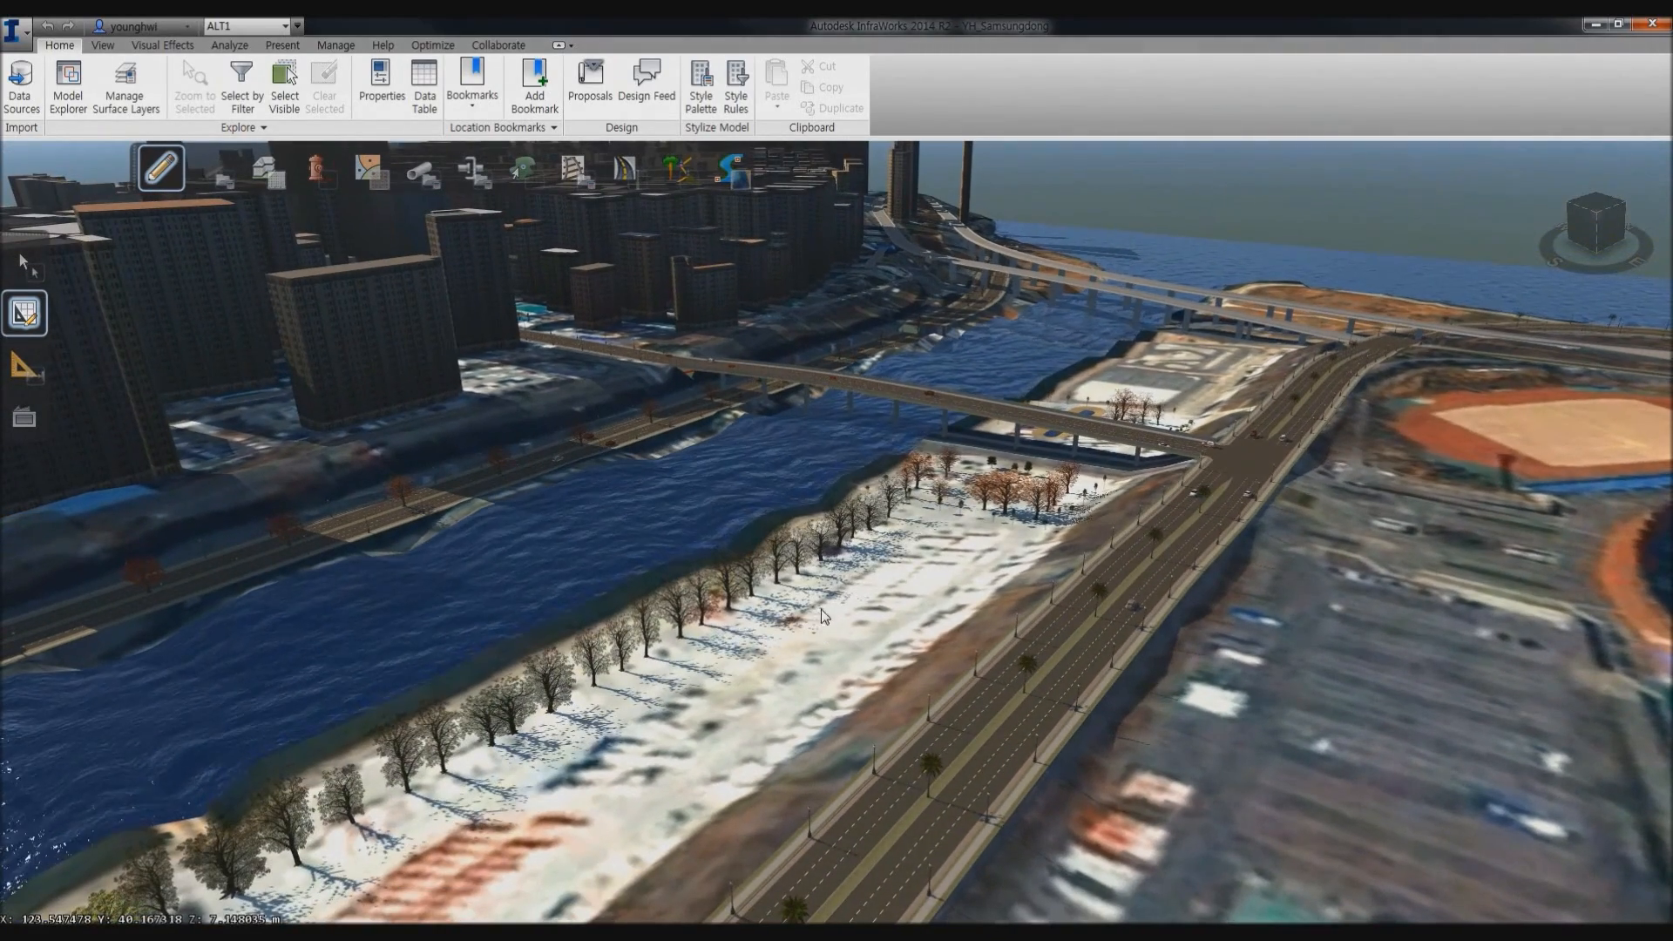
scroll(828, 612, up, 3)
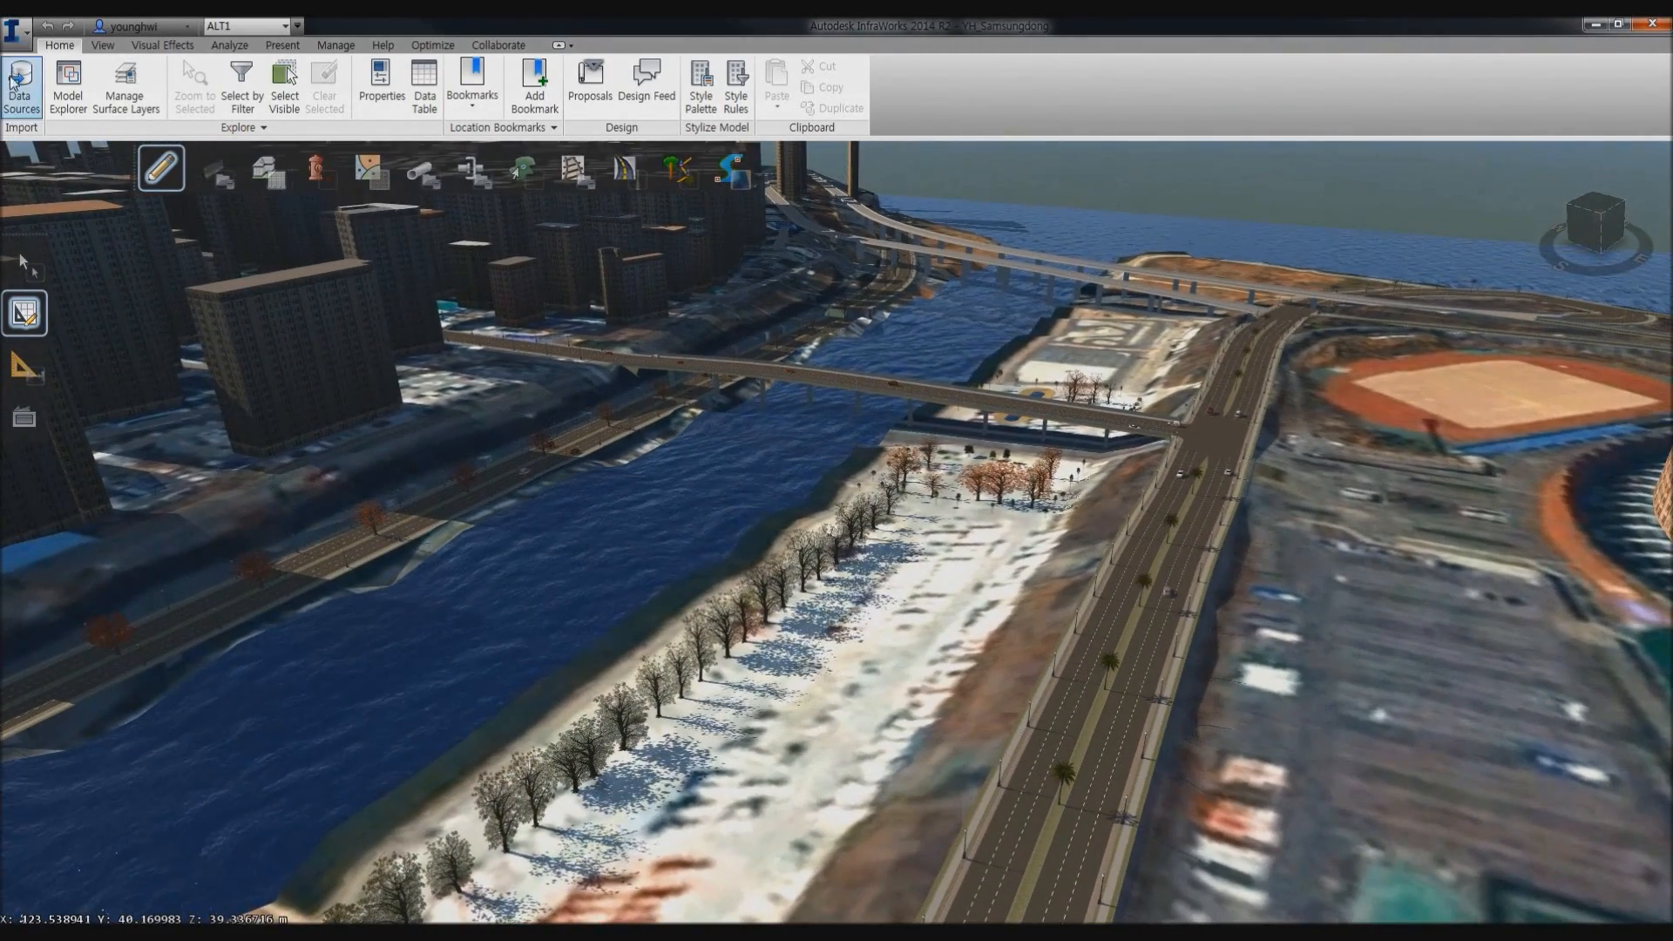
Review the model's data sources by feature type with the name column widened to show full source names.
click(11, 77)
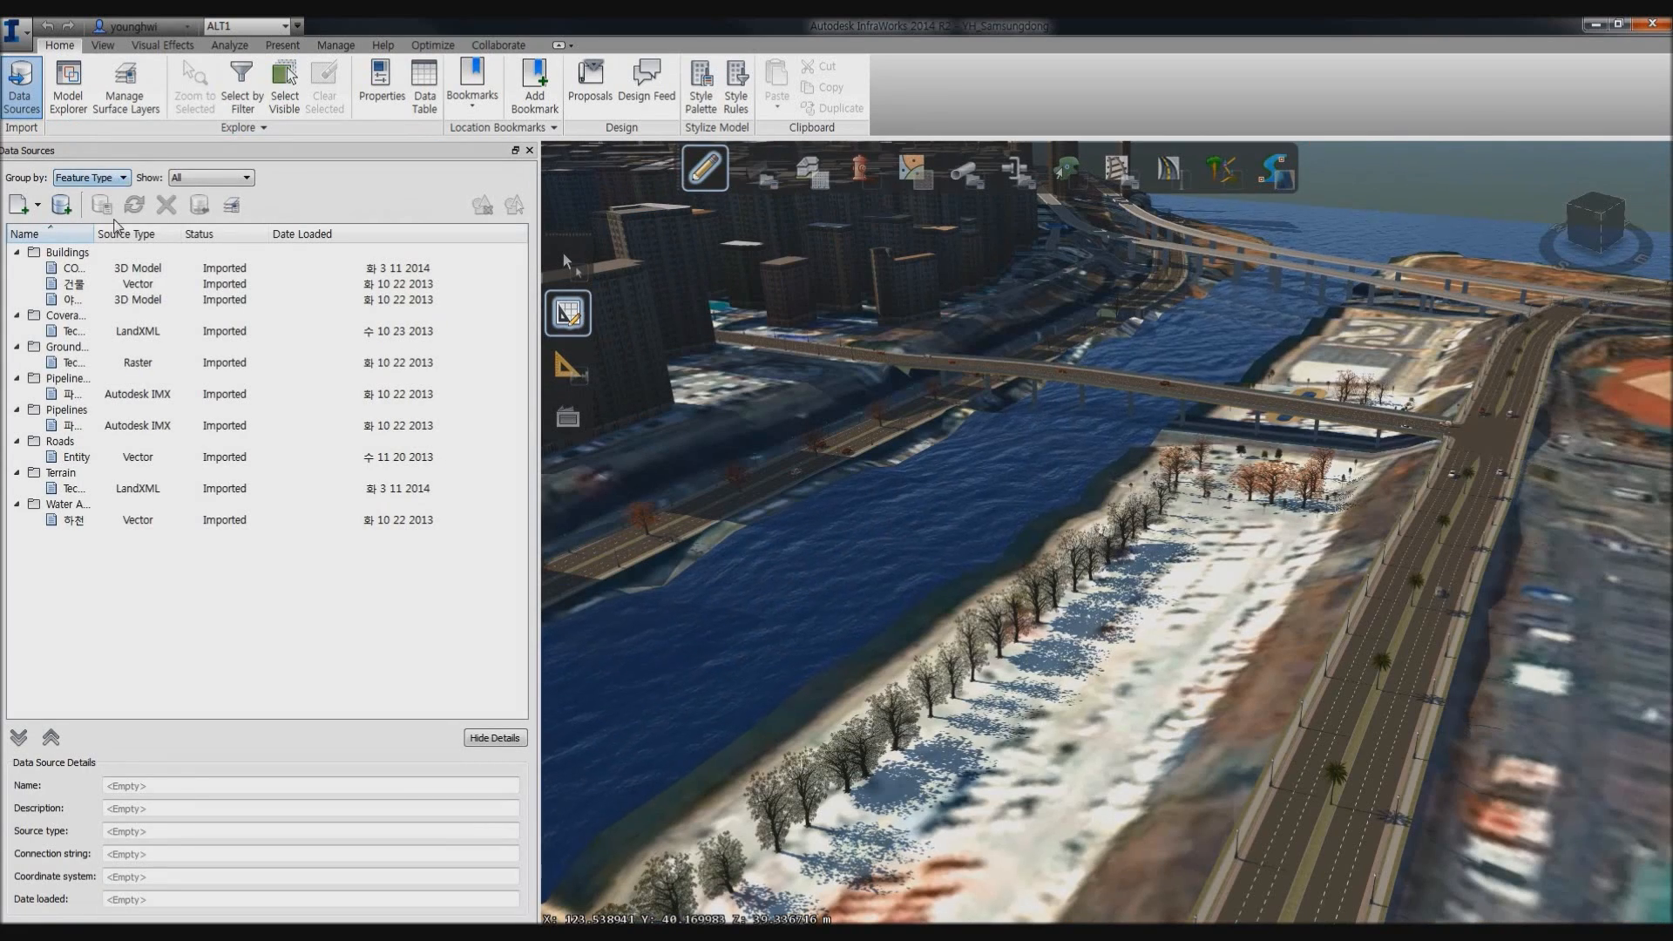
drag(94, 229, 190, 226)
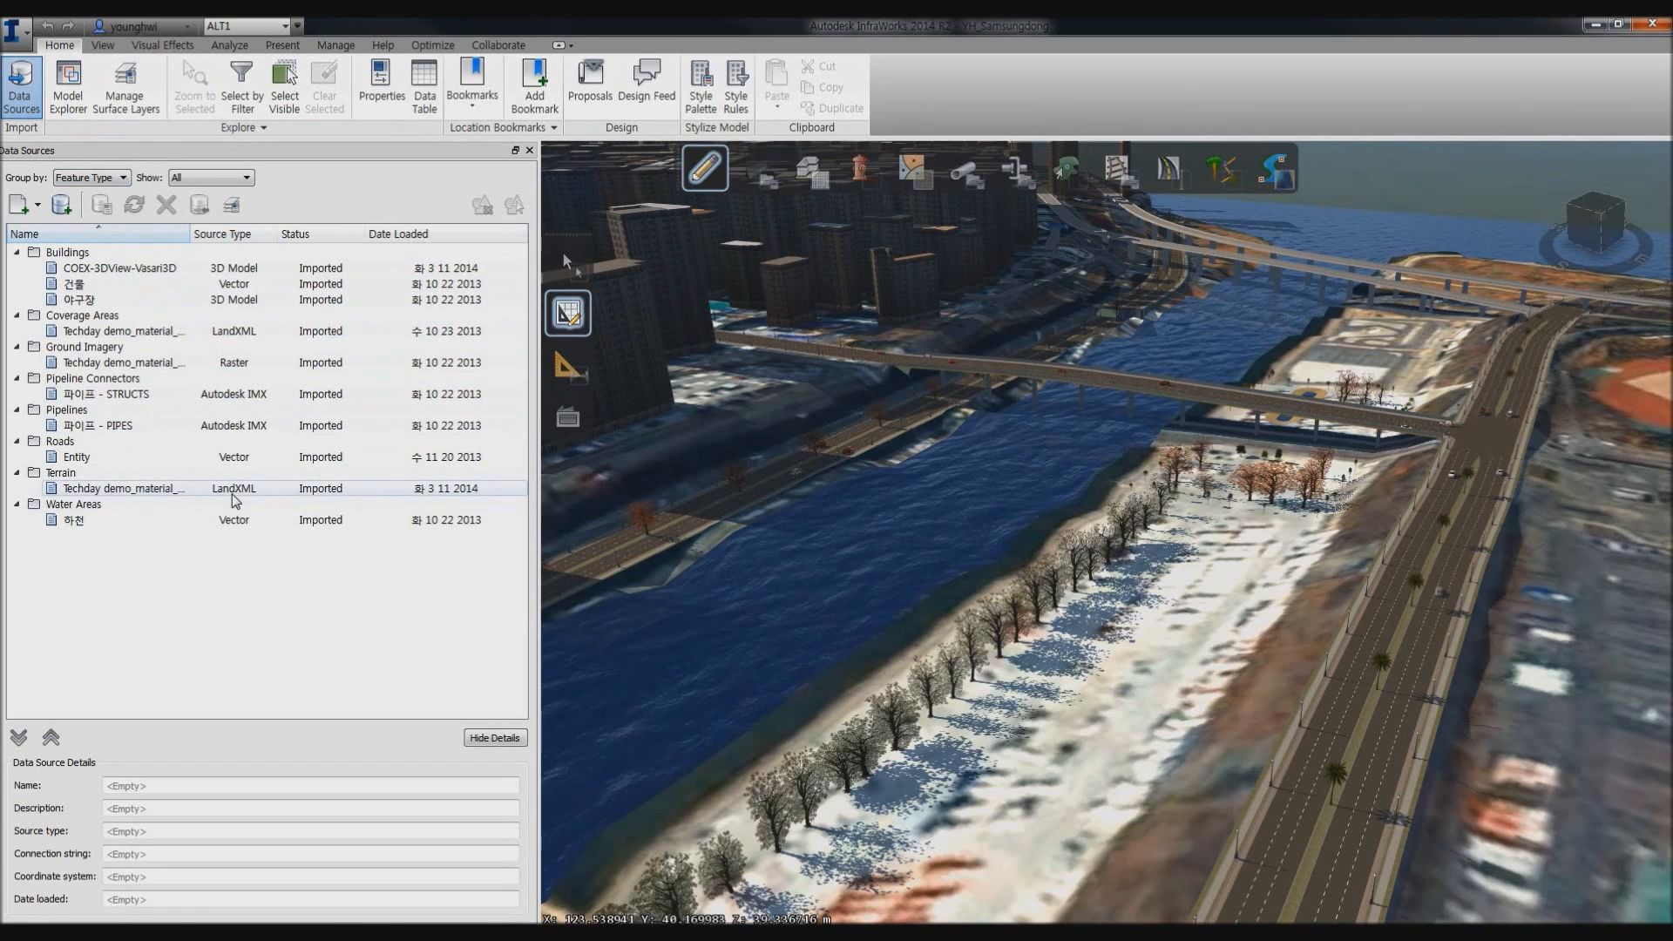
click(529, 150)
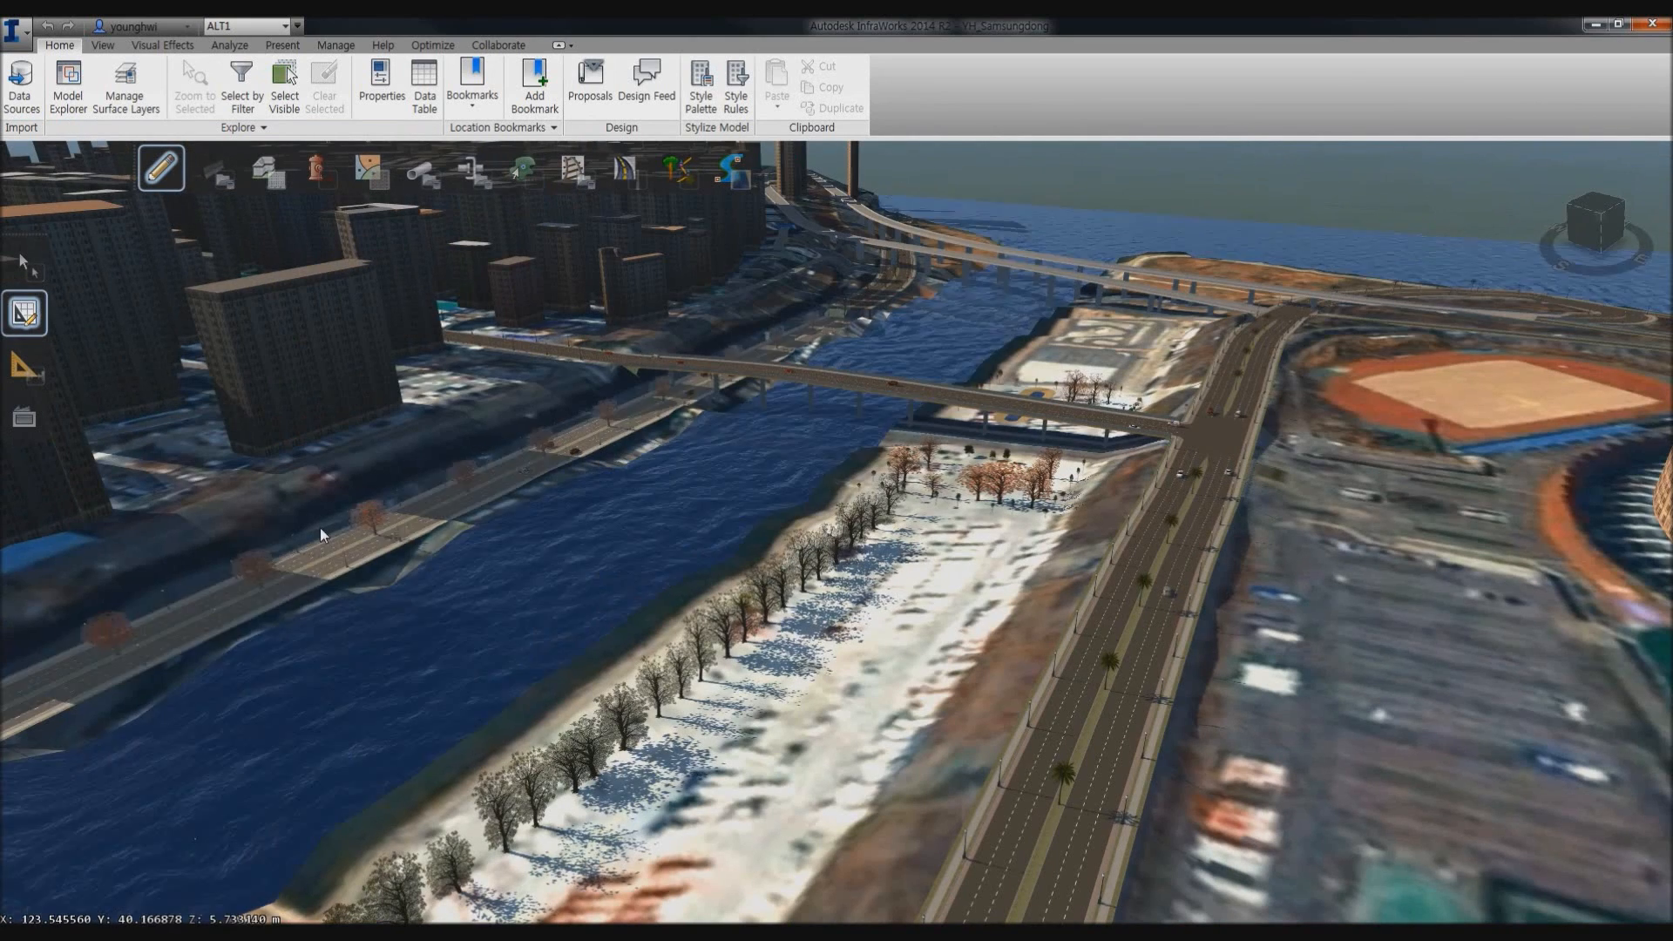
Inspect the underside of the model from below the terrain surface and return above ground by the river.
drag(321, 527, 422, 441)
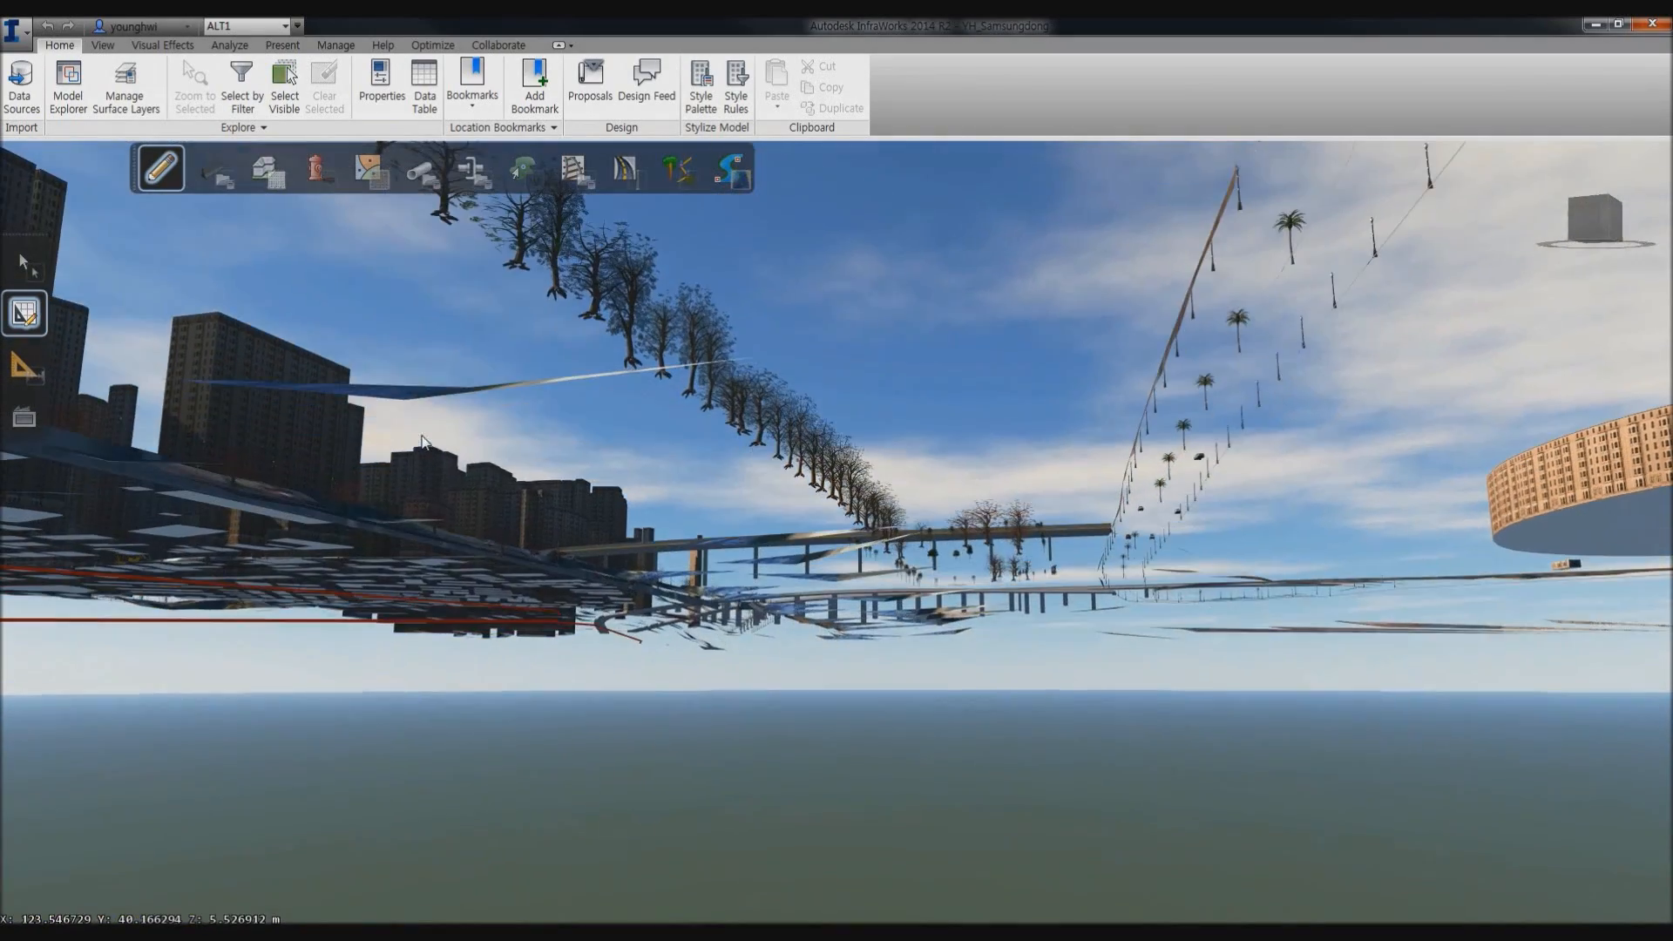
drag(499, 577, 616, 724)
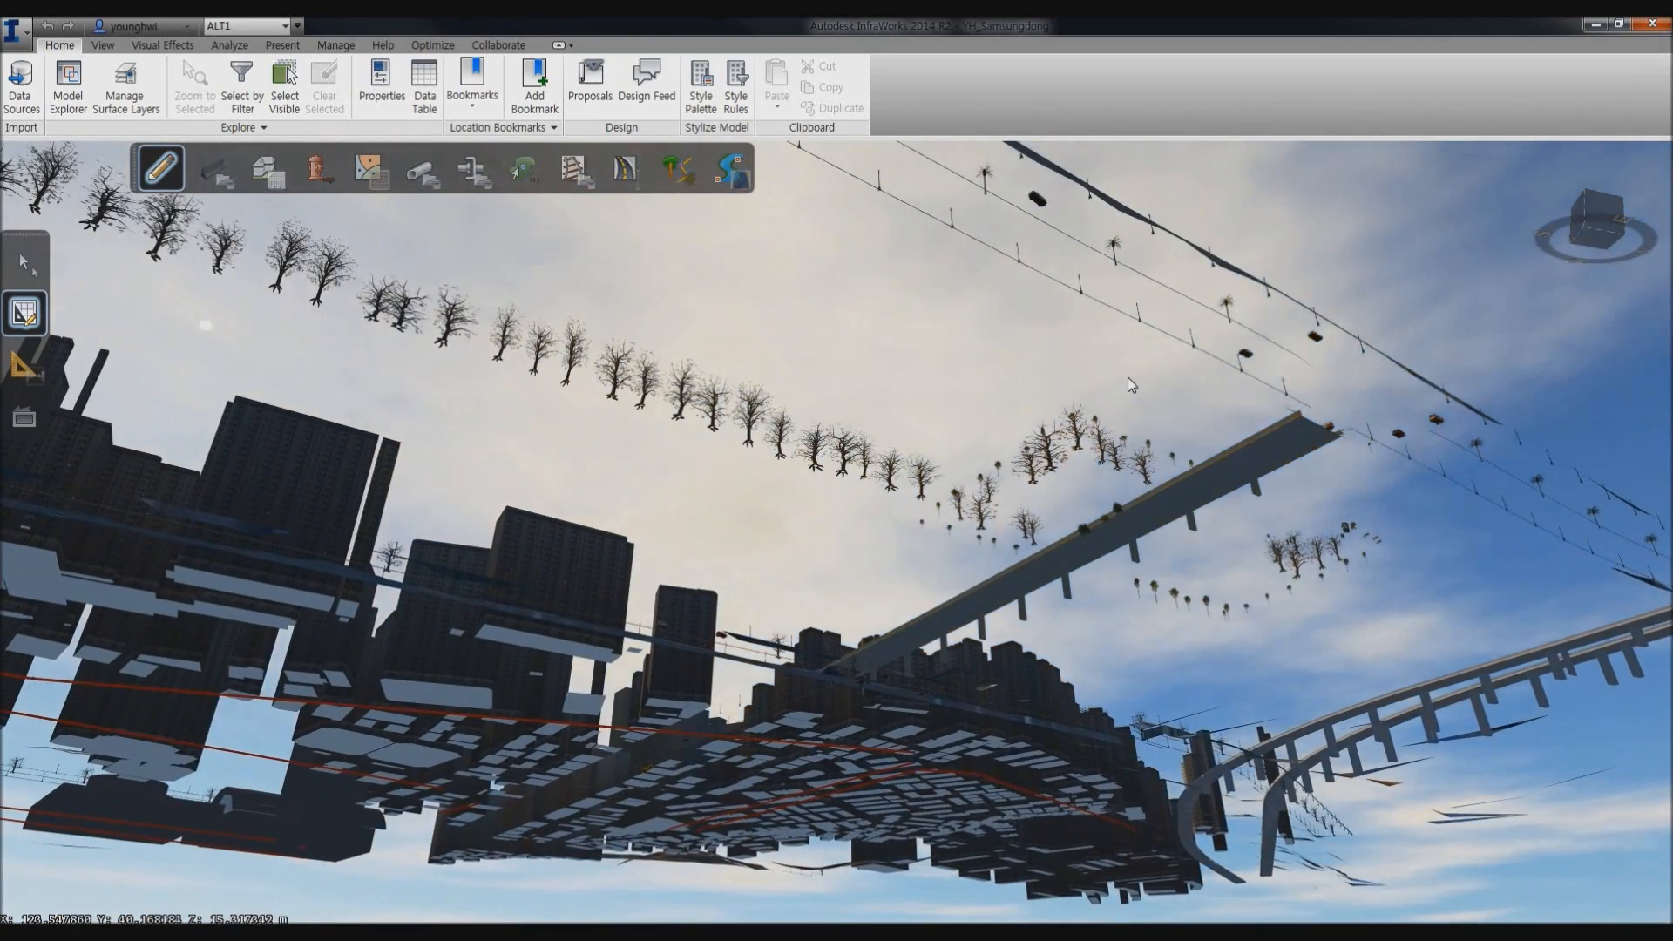
drag(1128, 379, 1174, 556)
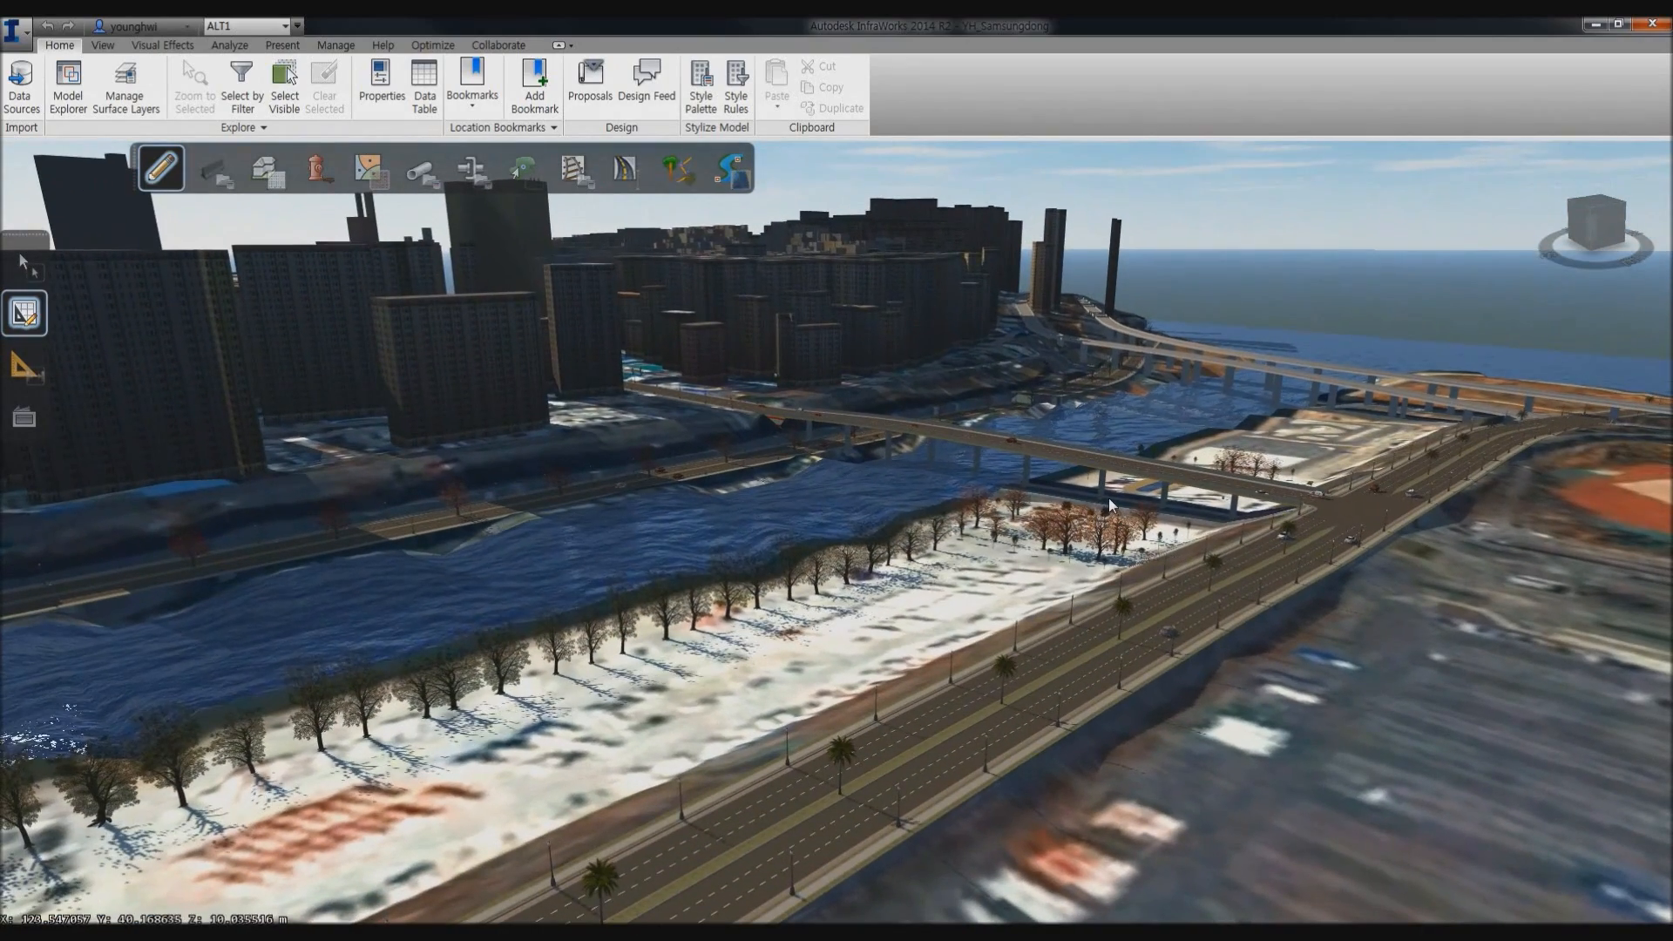
Review the ALT1 proposal's quantities by feature type and the list of available design proposals.
click(591, 95)
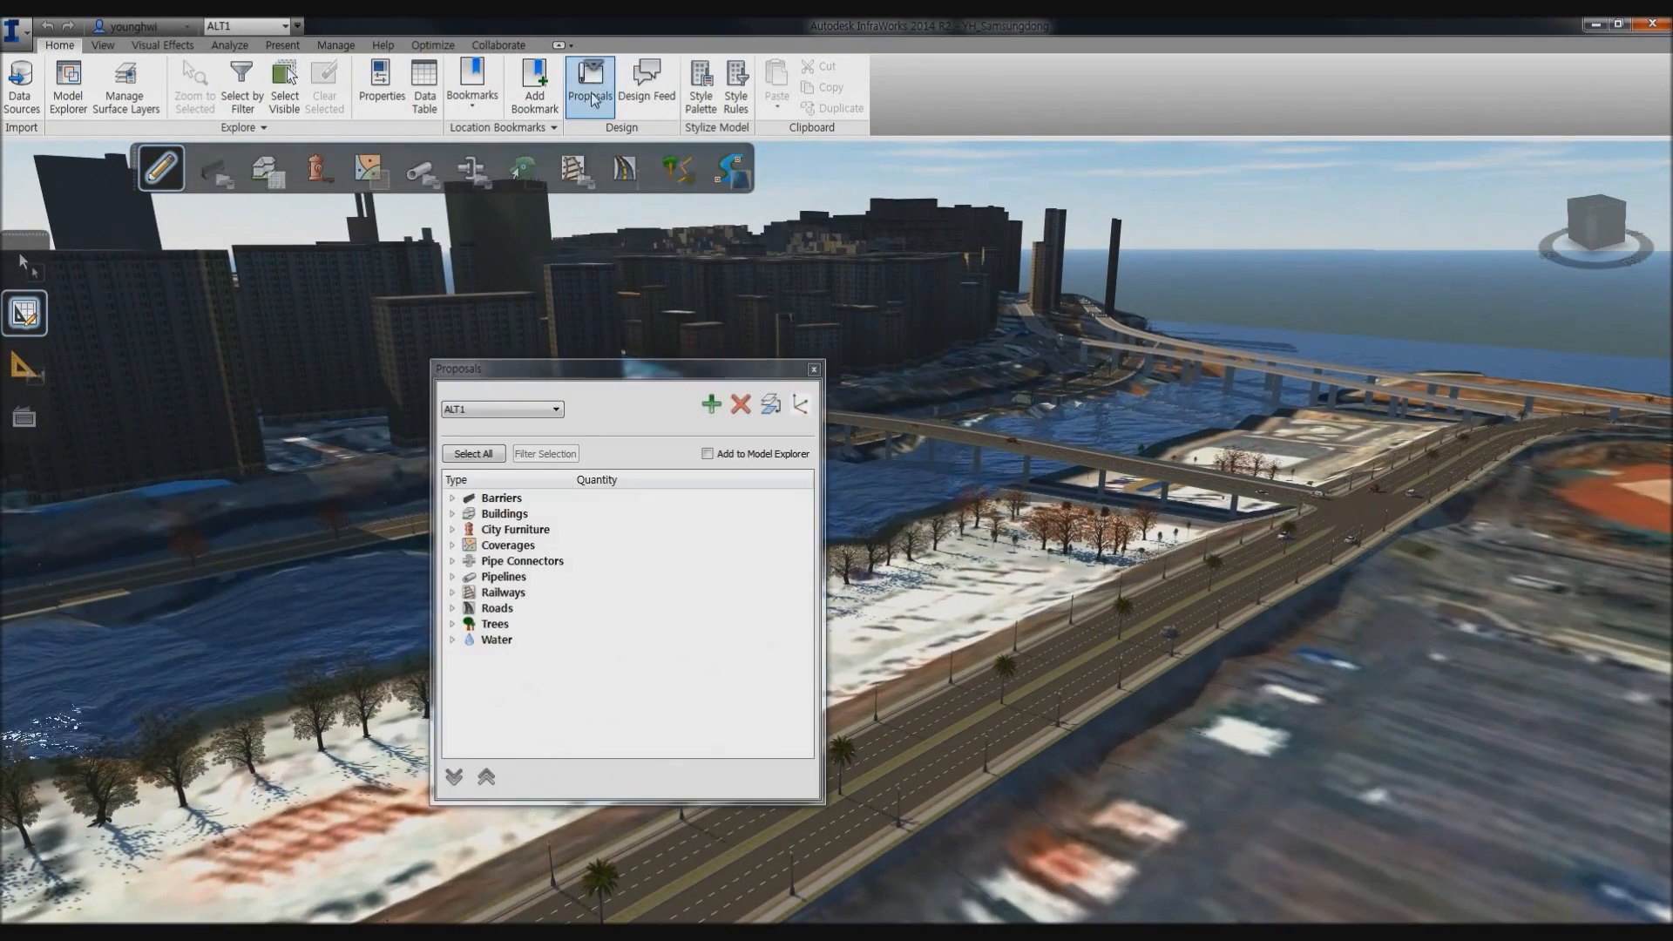
click(540, 410)
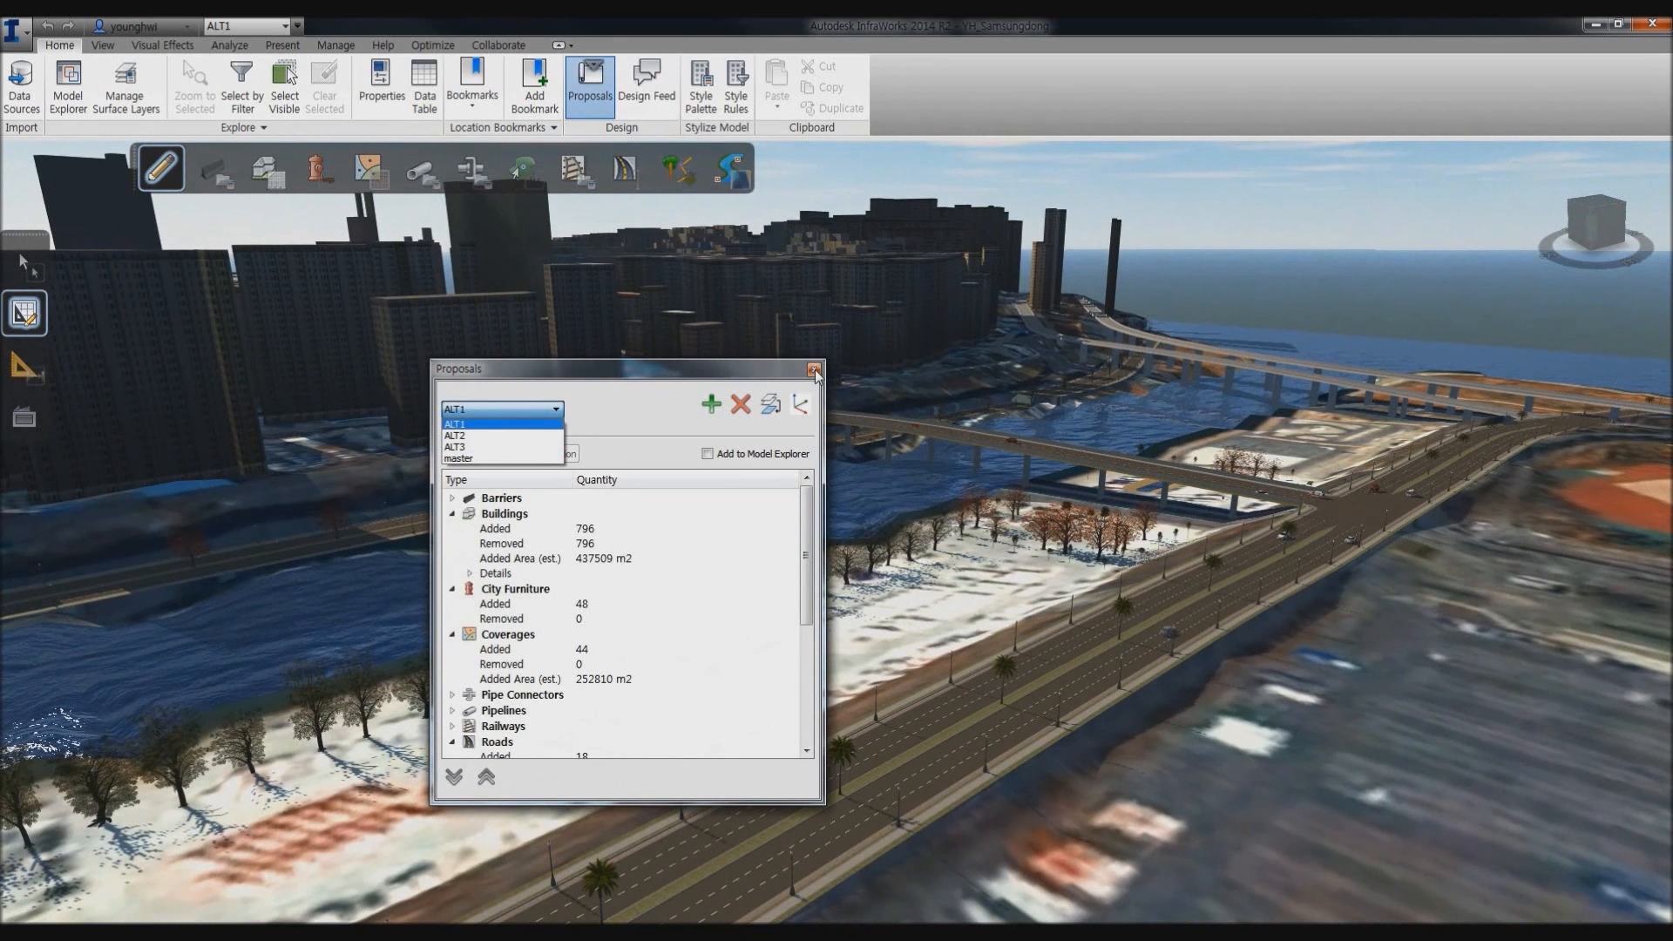
click(523, 424)
click(813, 369)
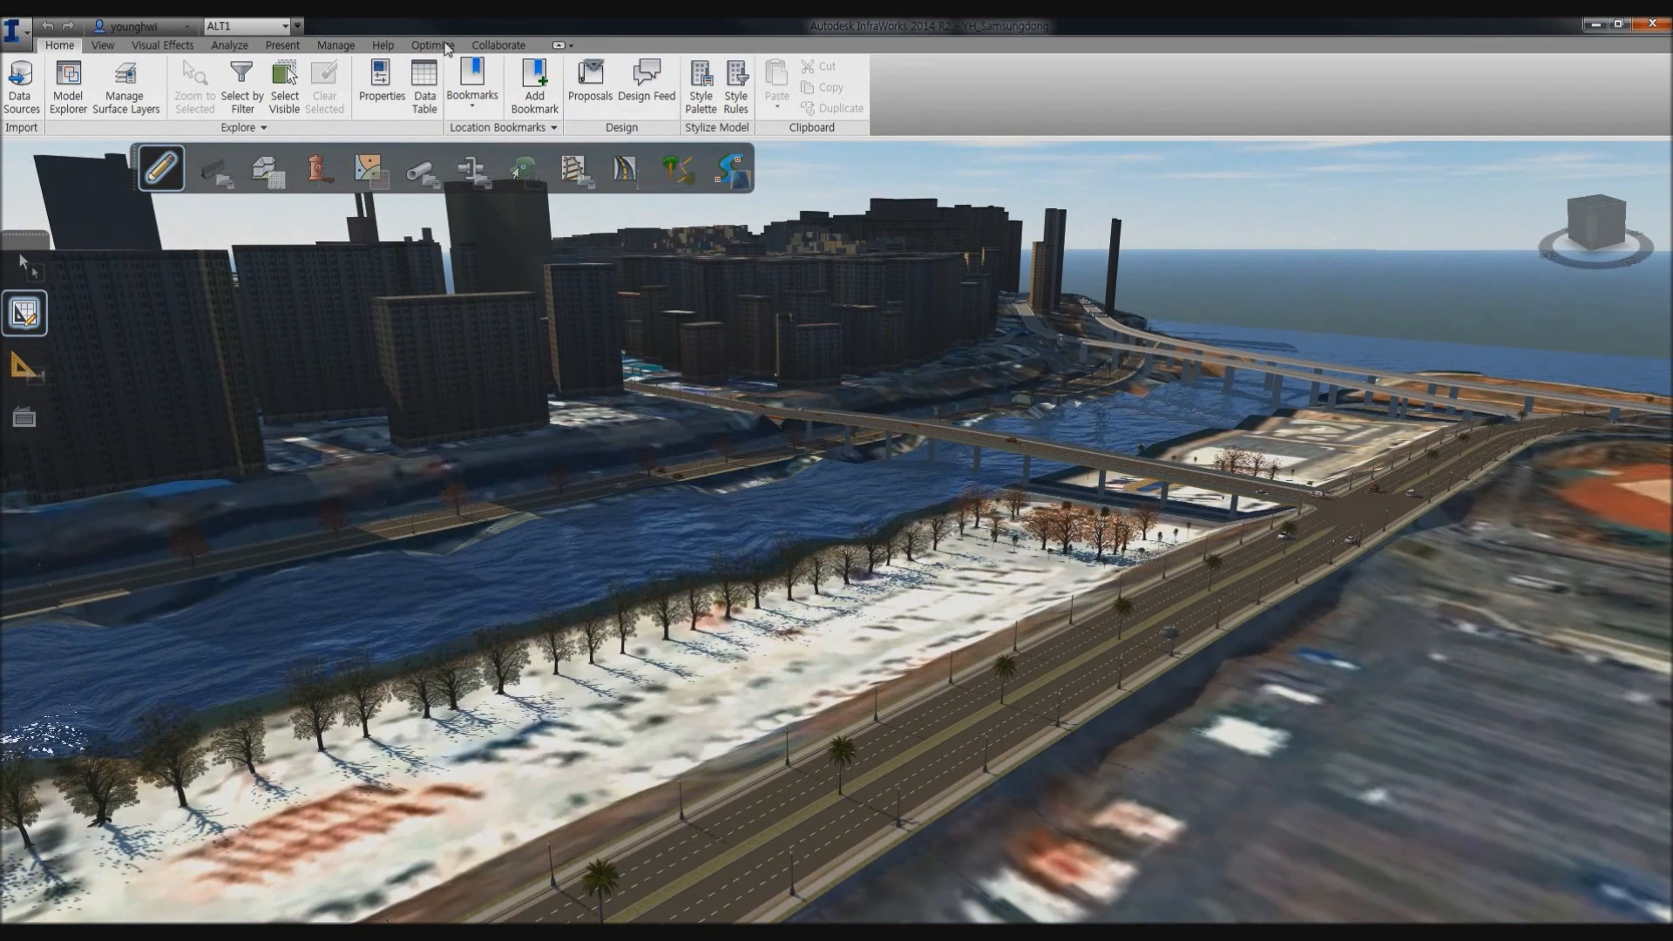
Compare the bridge design alternatives by switching the active proposal to ALT2, ALT3 and back to ALT1.
click(261, 26)
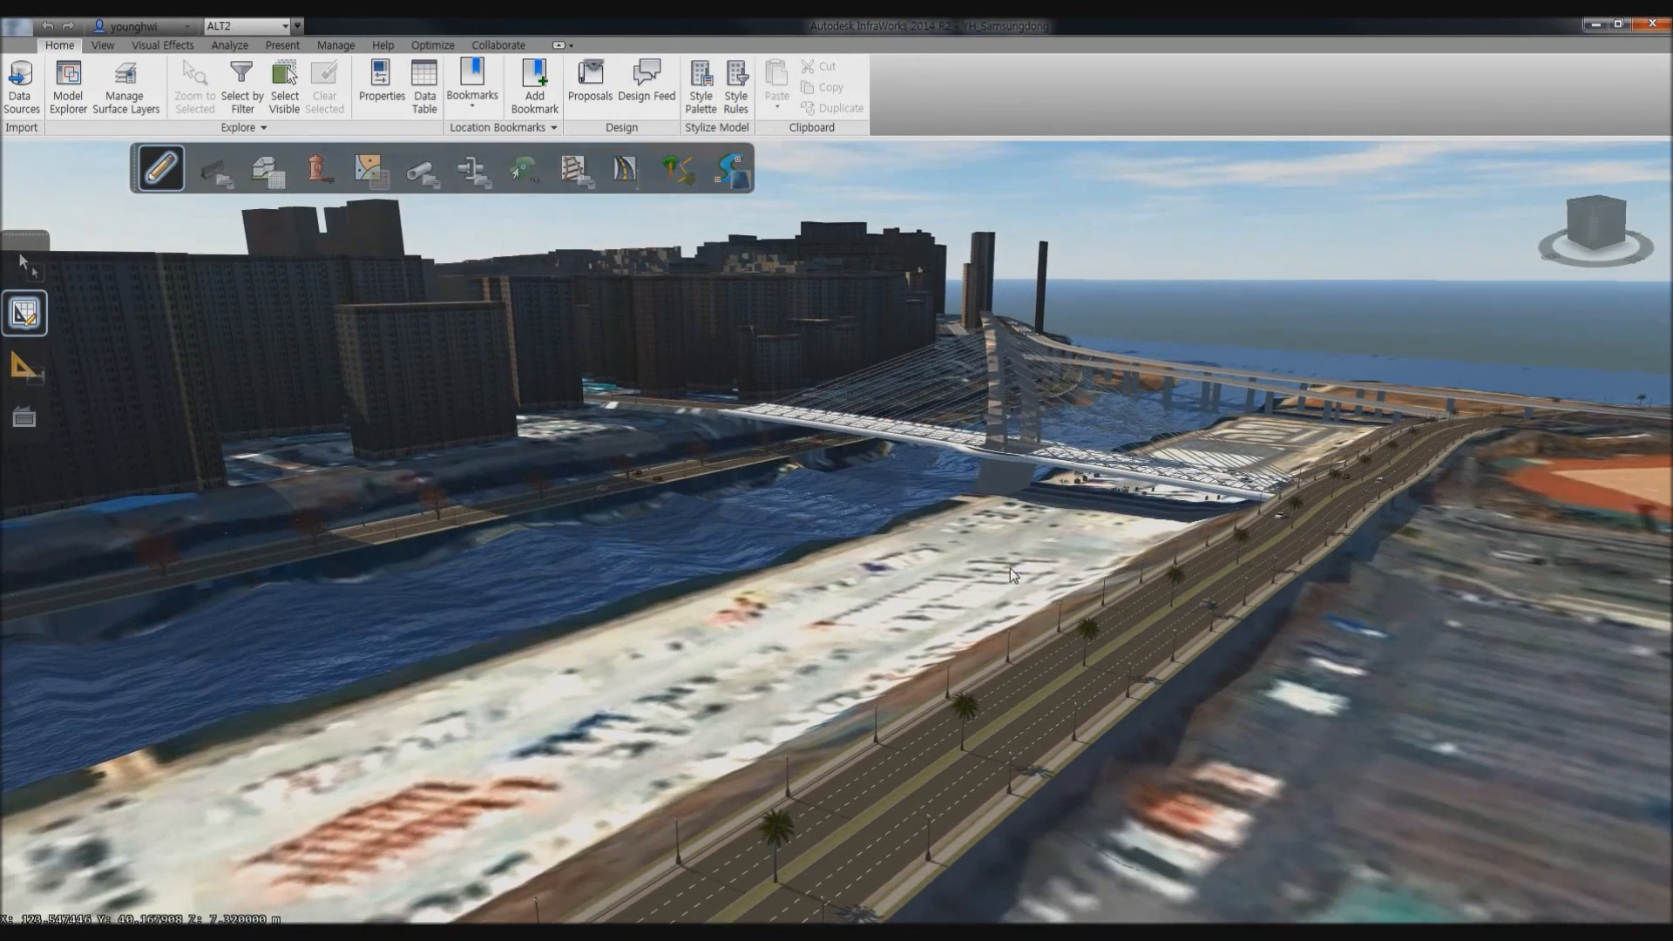
drag(1010, 568, 1050, 592)
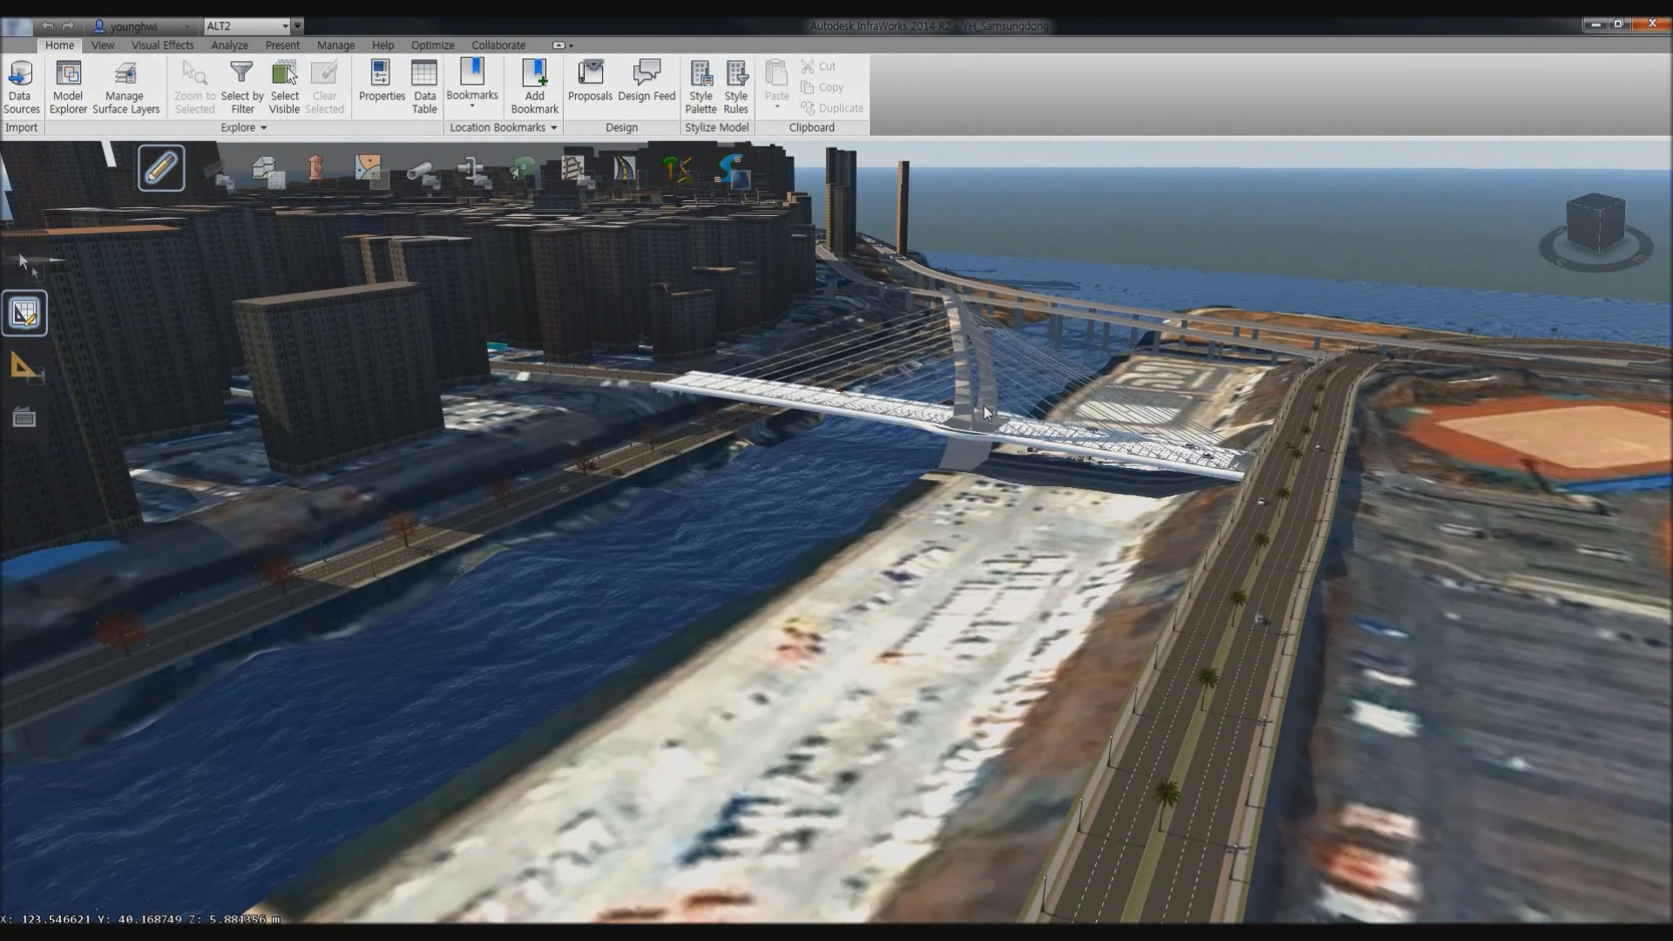
click(249, 26)
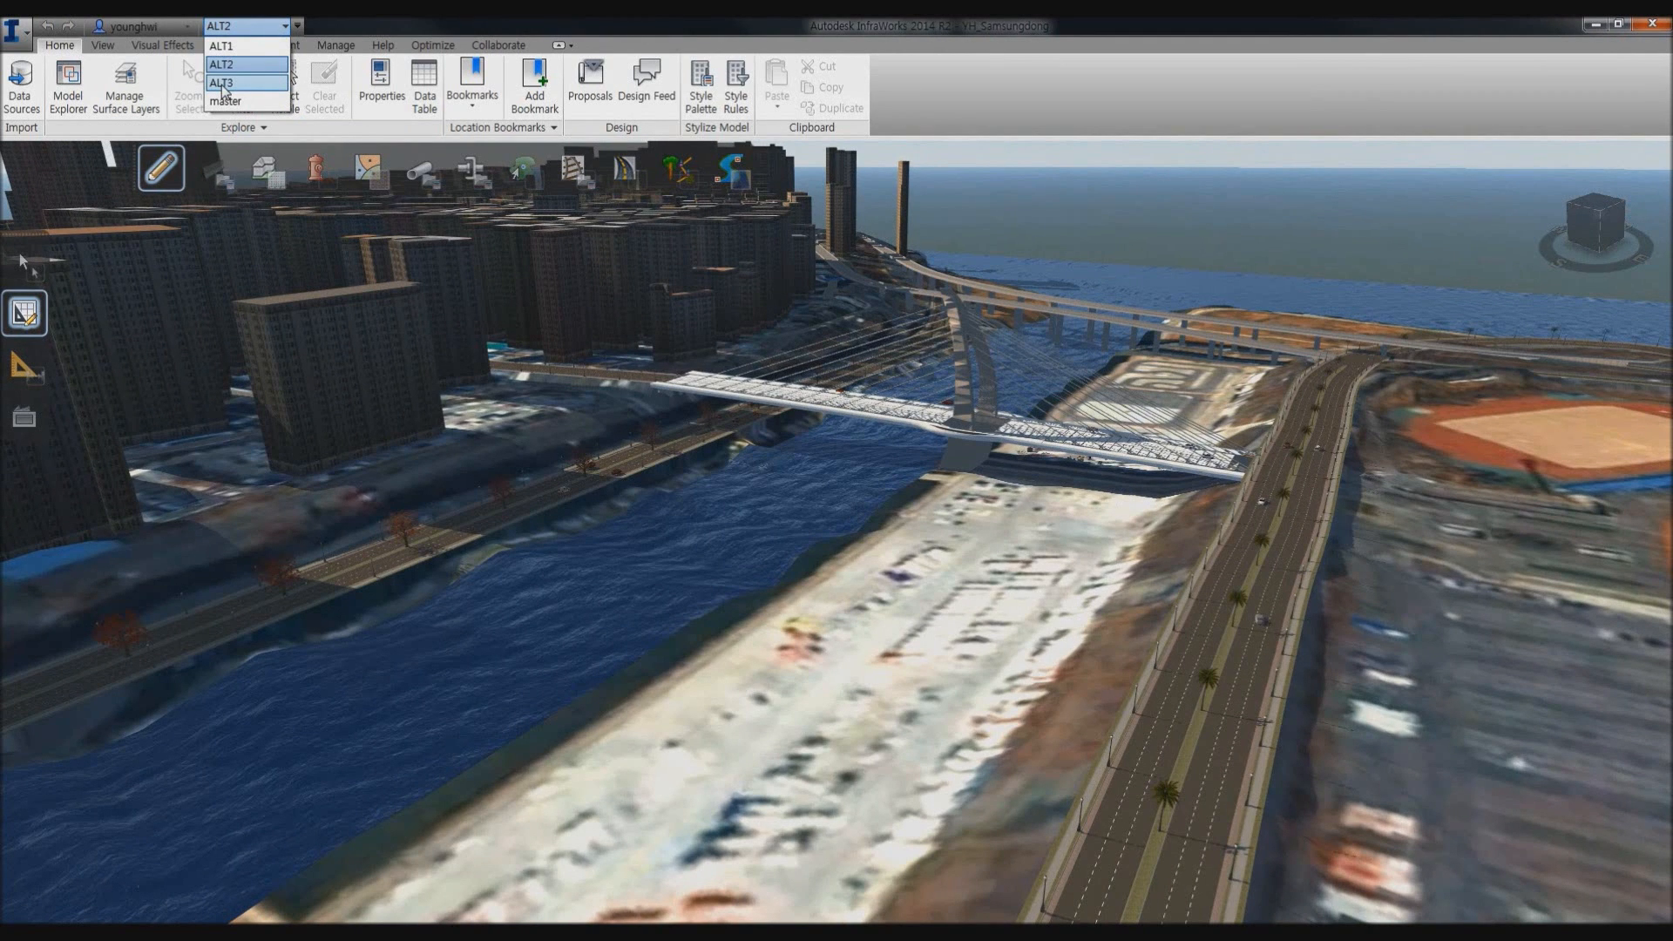
click(222, 83)
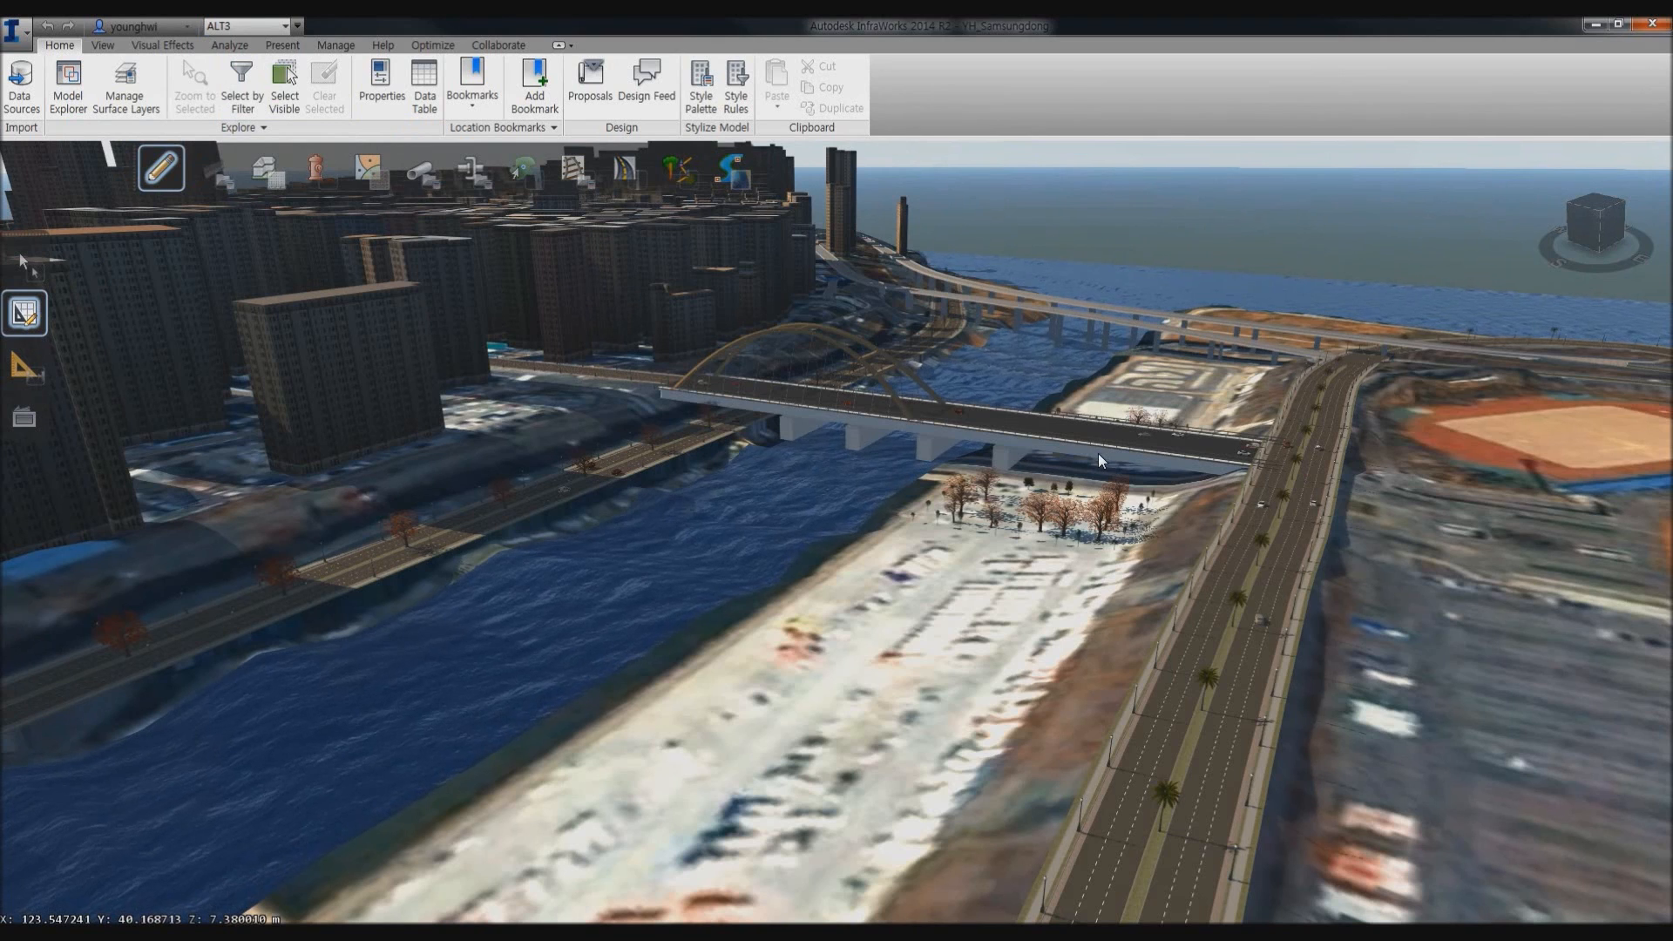
click(237, 28)
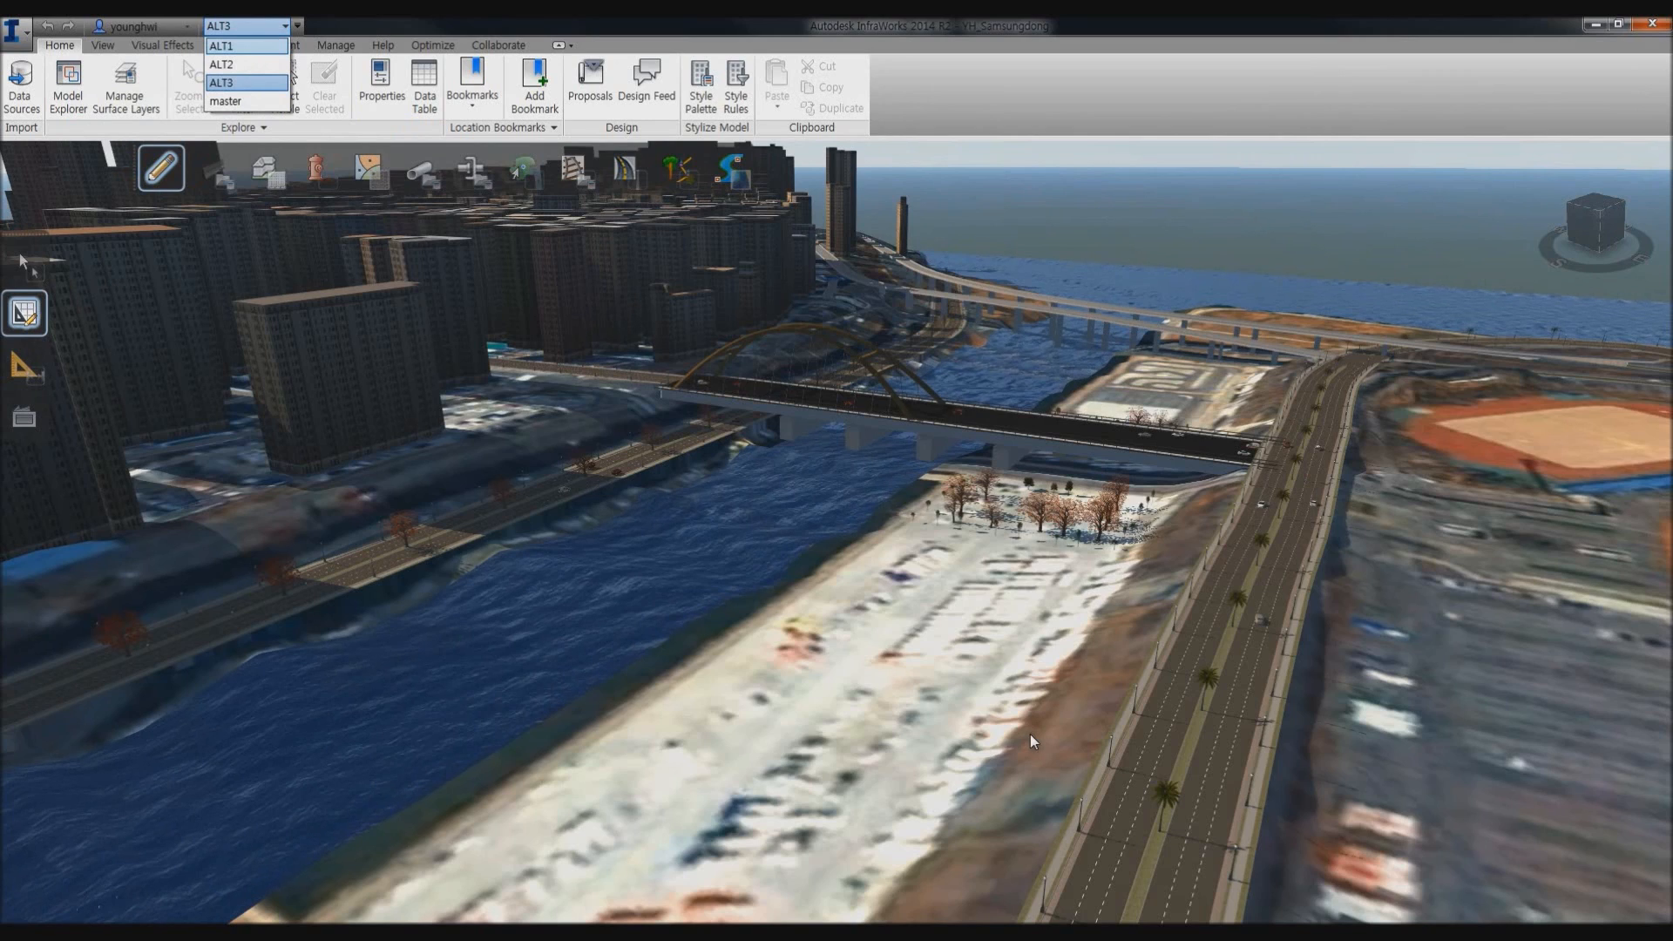
key(Return)
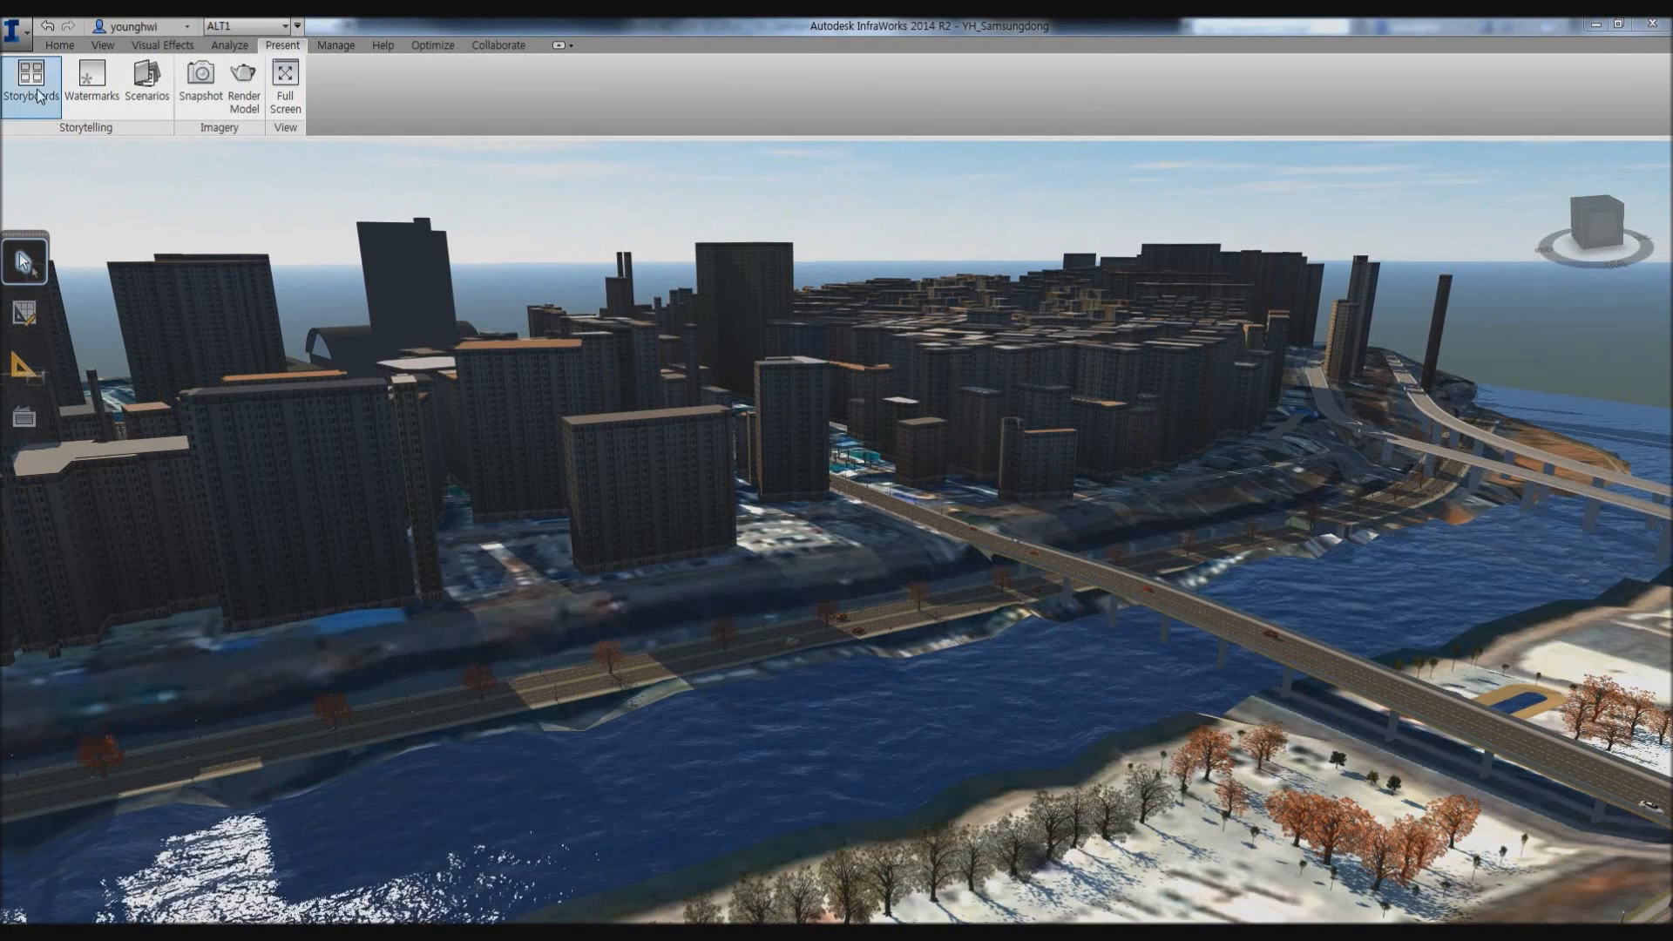
Open the storyboard named New Storyboard and play its camera animation with captions.
click(31, 83)
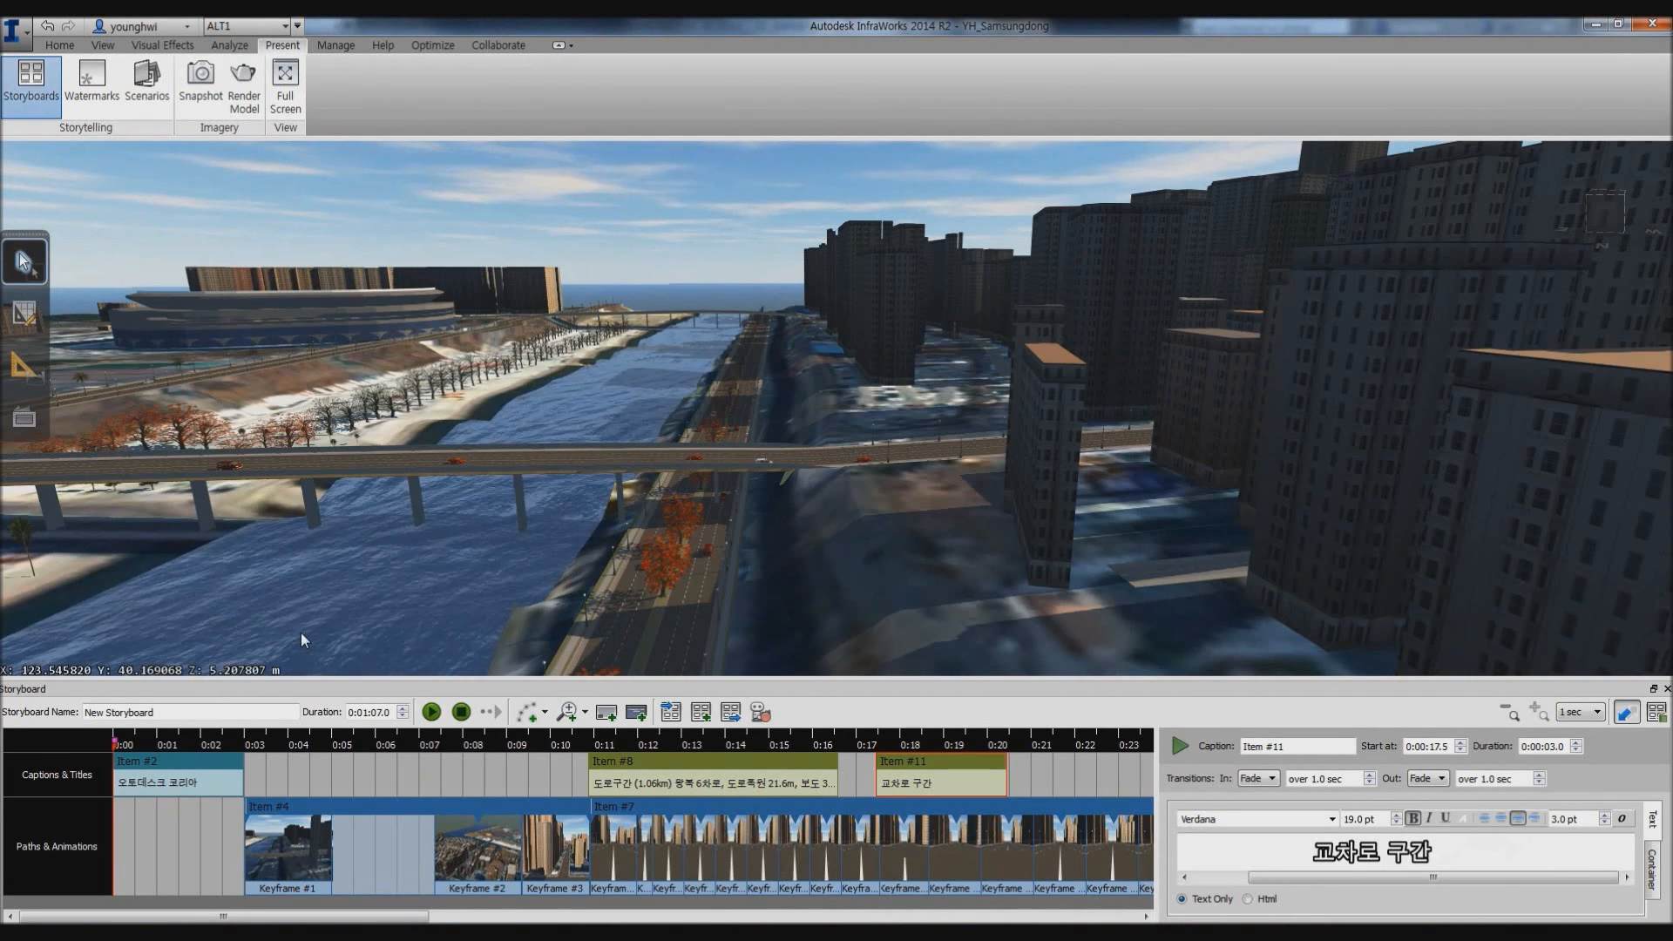
mouse_move(288, 915)
mouse_down()
mouse_move(1081, 902)
mouse_move(276, 895)
mouse_up()
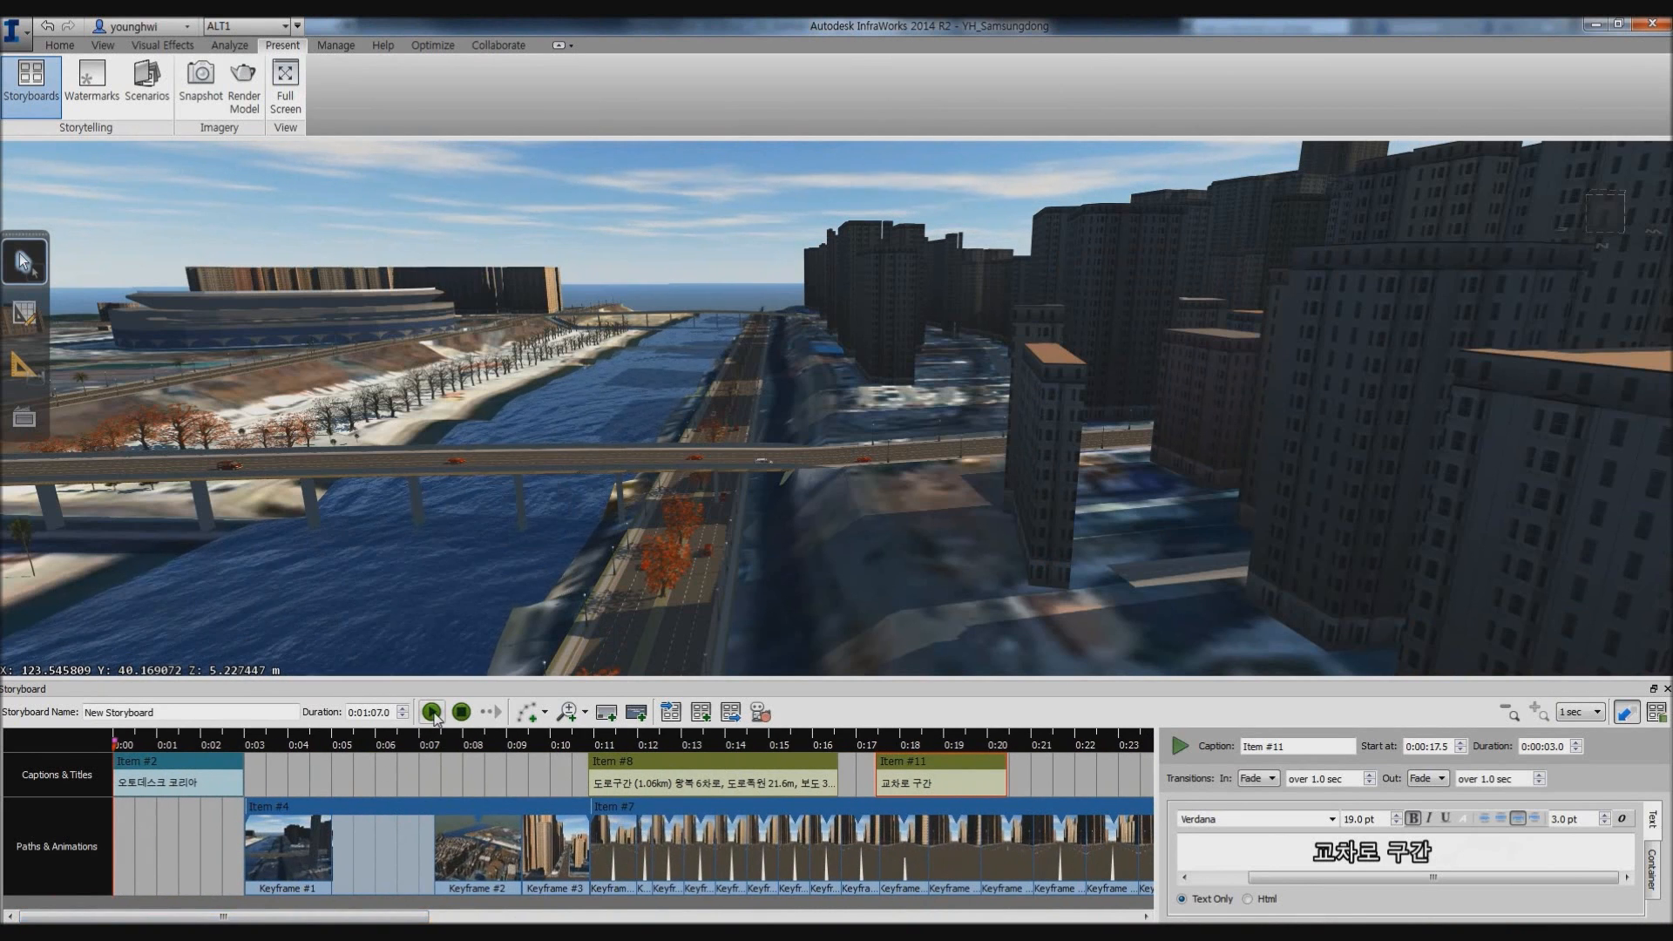
click(432, 713)
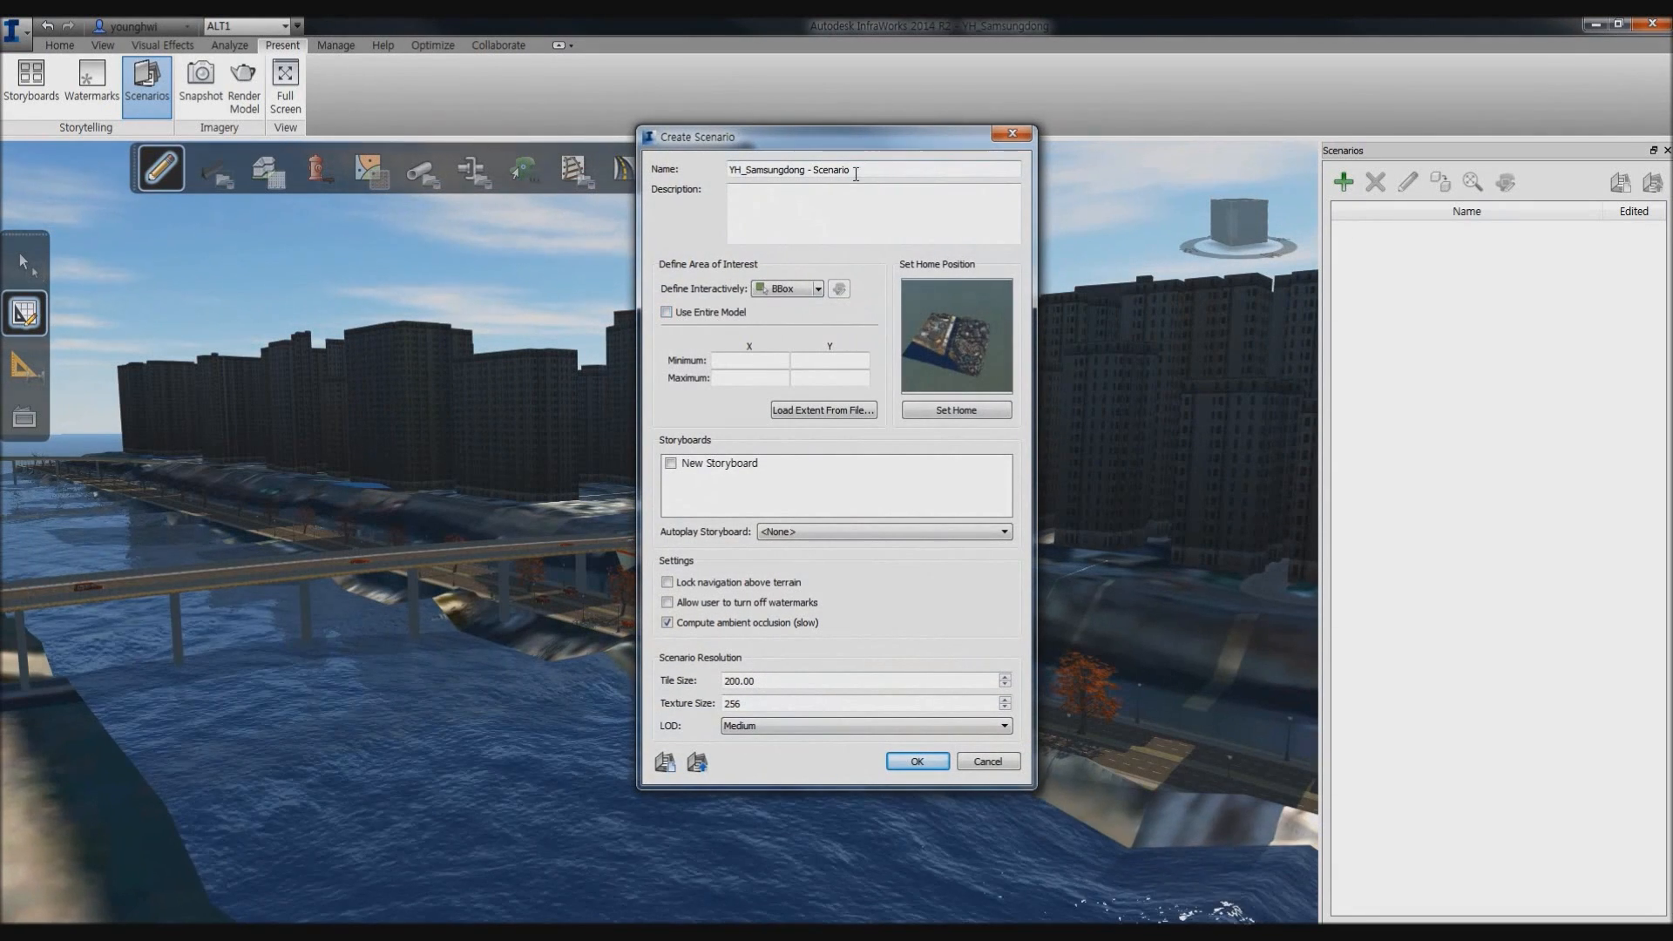
Name the new scenario Autodesk, cover the entire model, and include New Storyboard as the autoplay storyboard.
drag(856, 170, 701, 170)
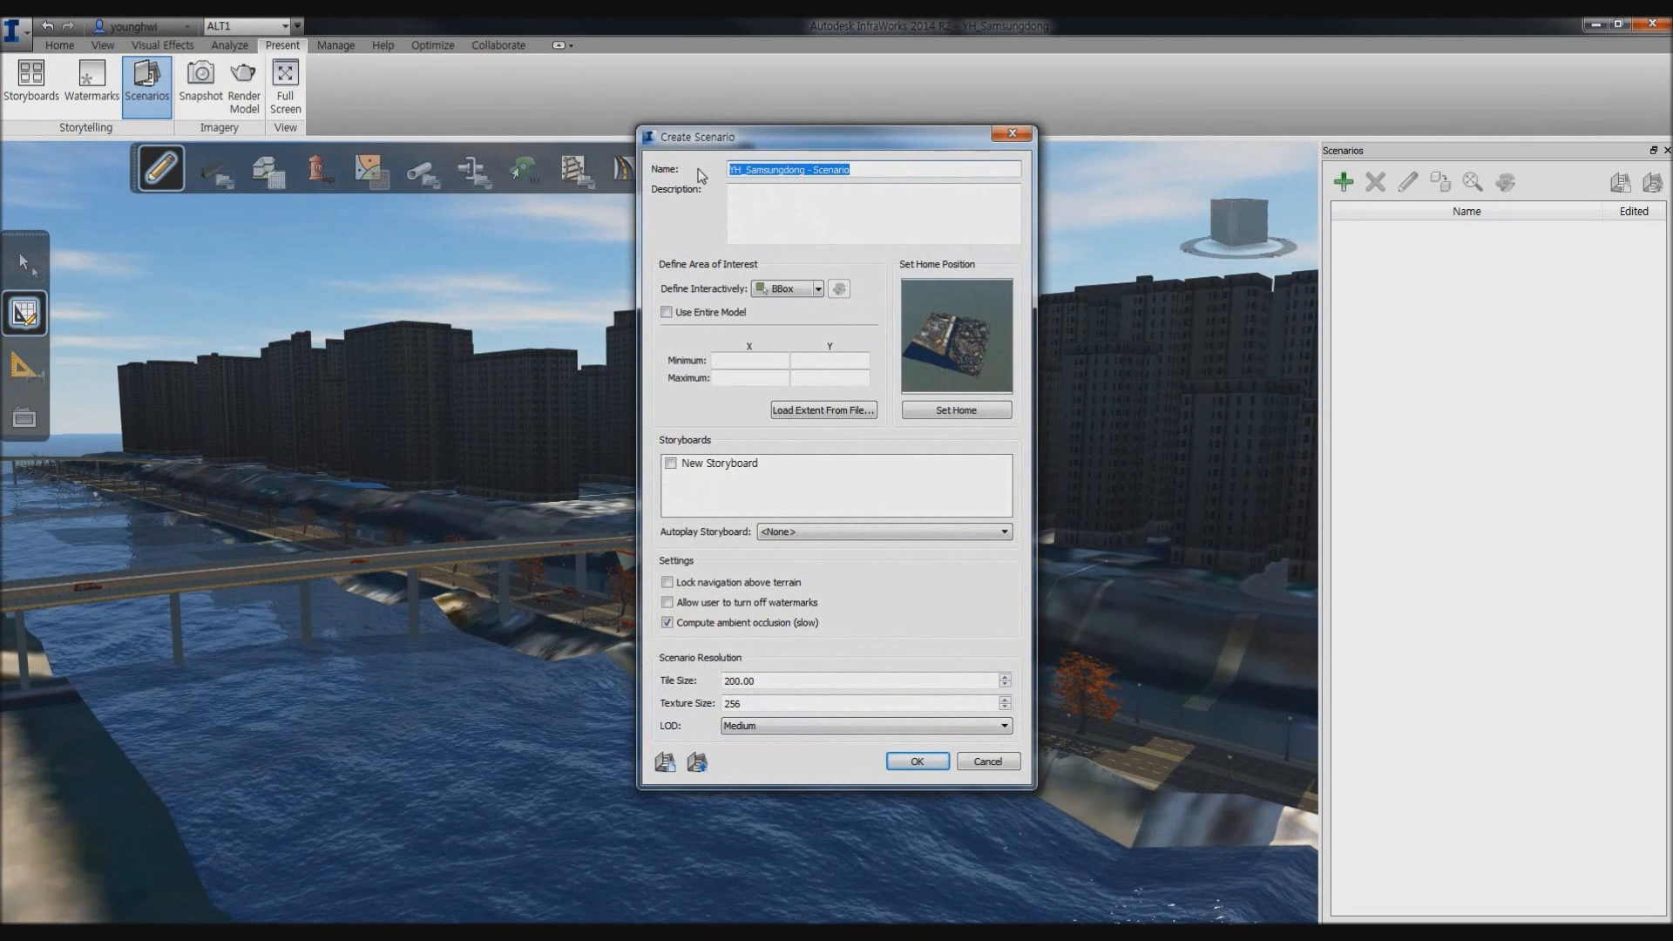
text(esk)
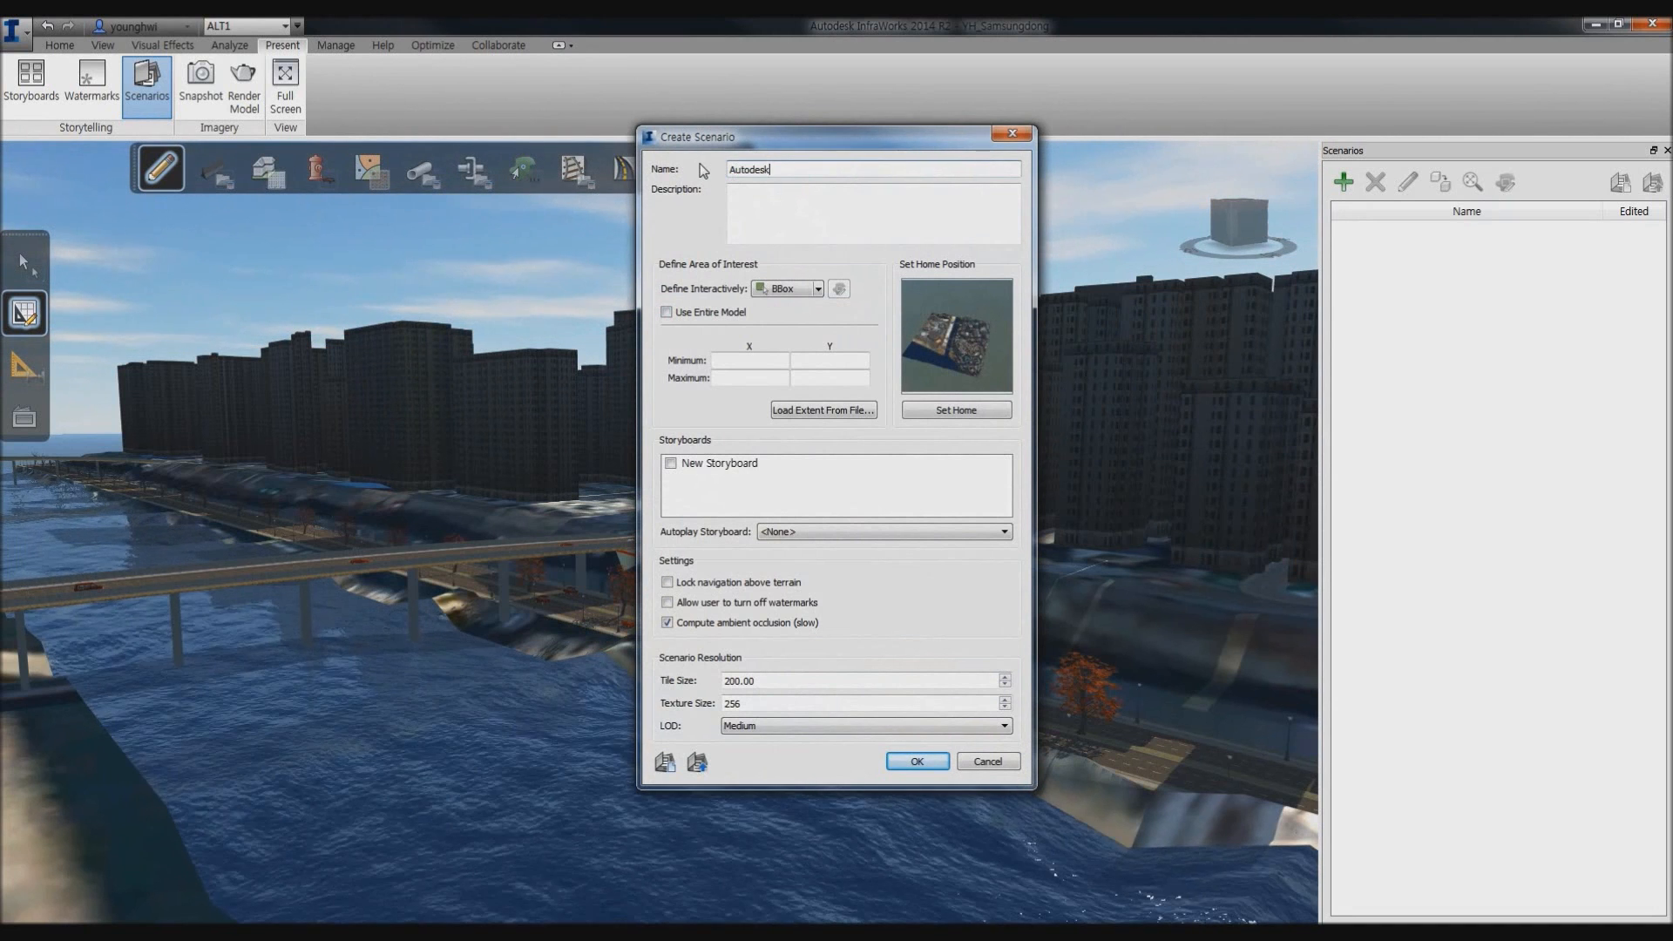
click(668, 312)
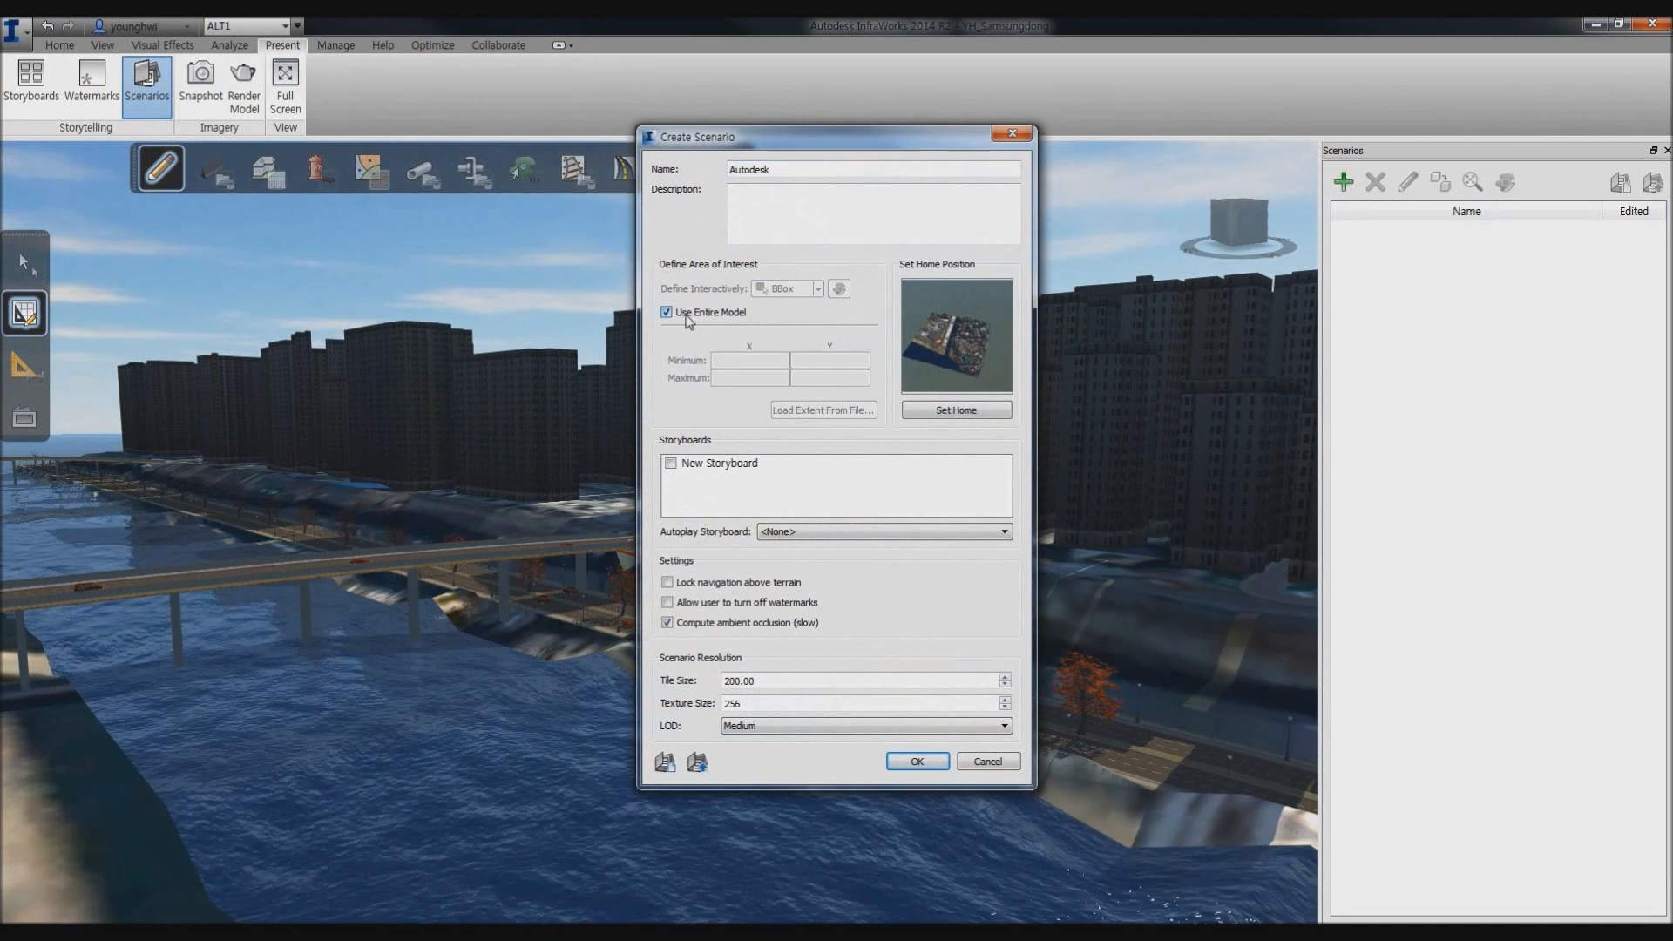
click(671, 463)
click(812, 535)
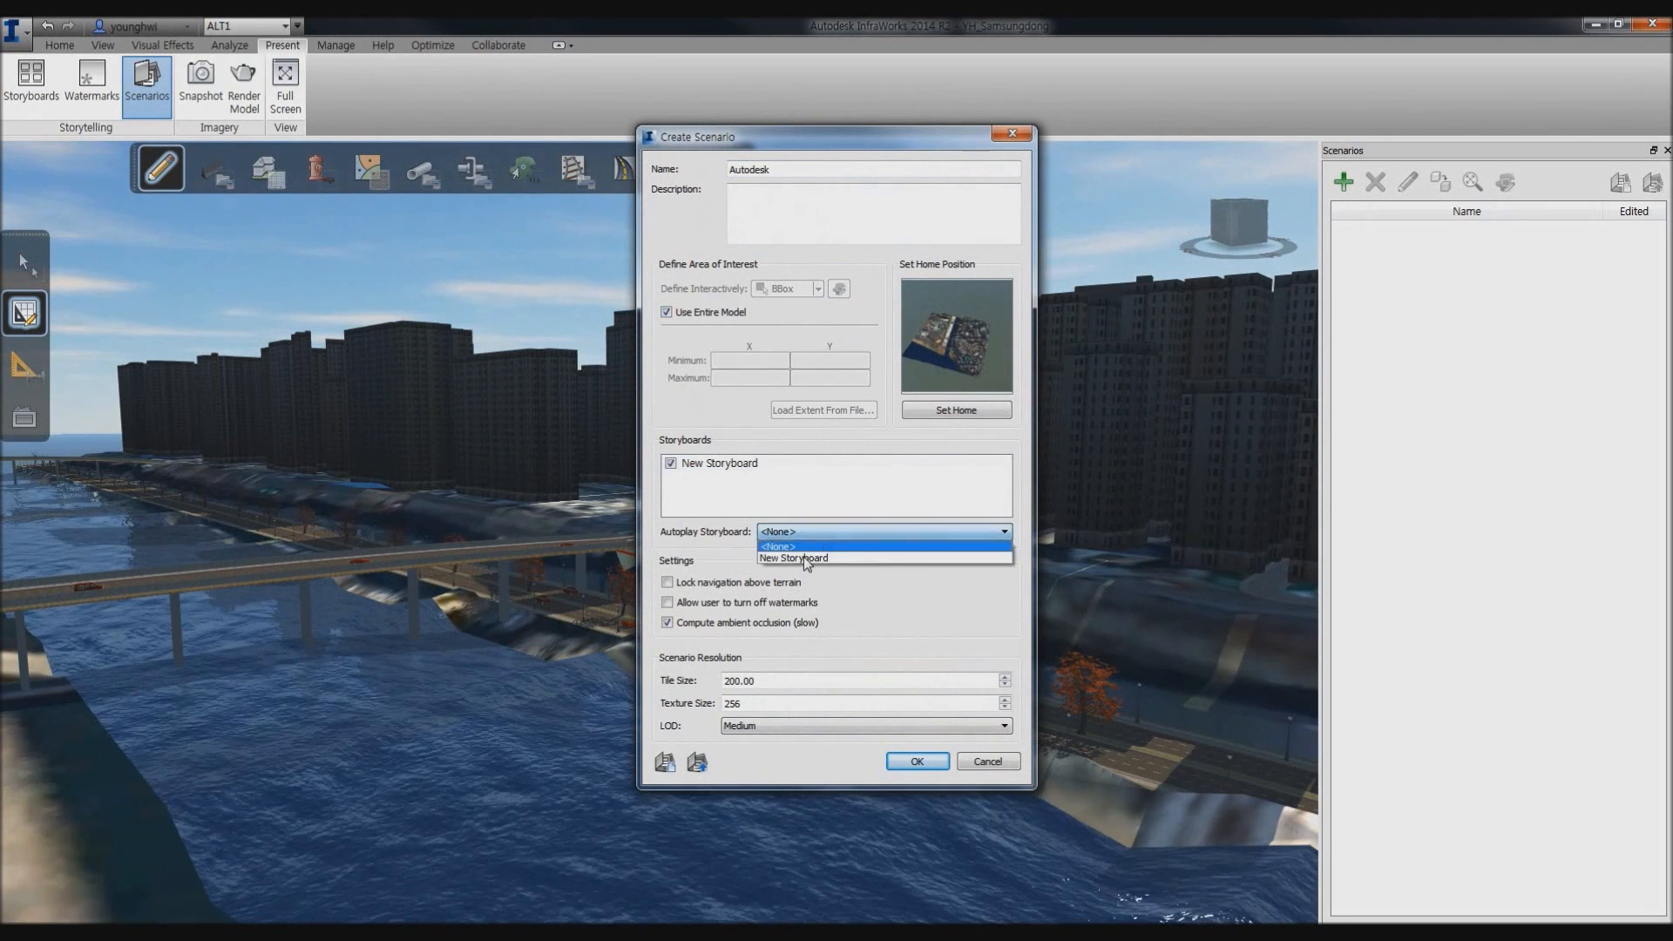
click(798, 554)
Set the scenario's level of detail to High and save the scenario for publishing.
click(786, 725)
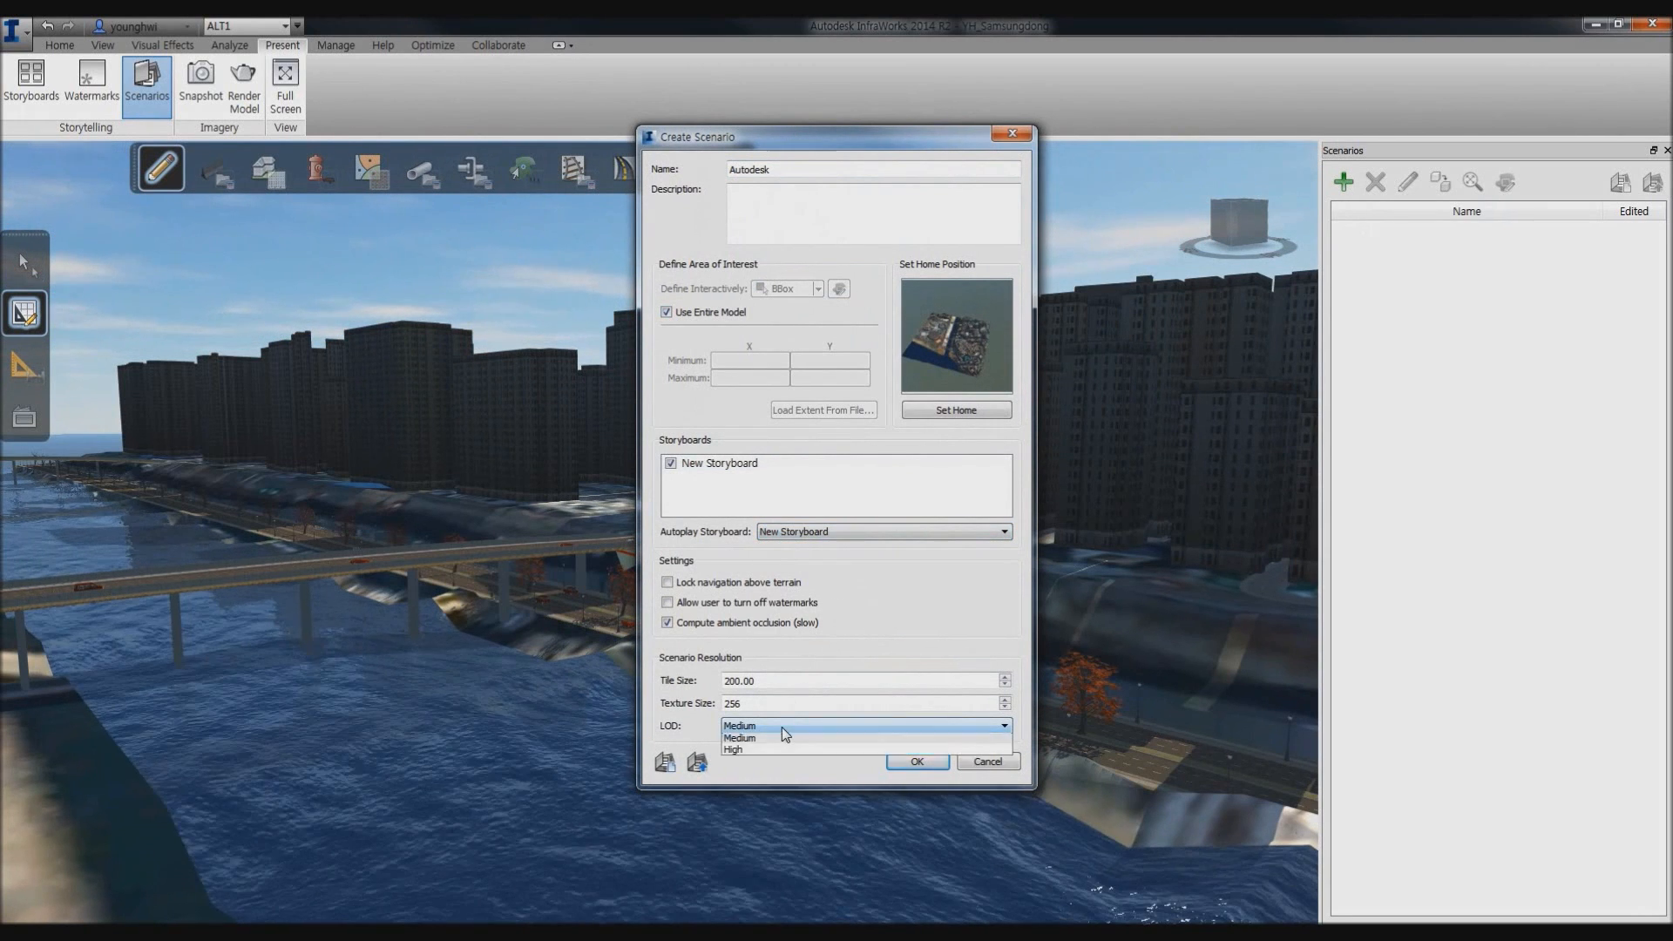
click(754, 775)
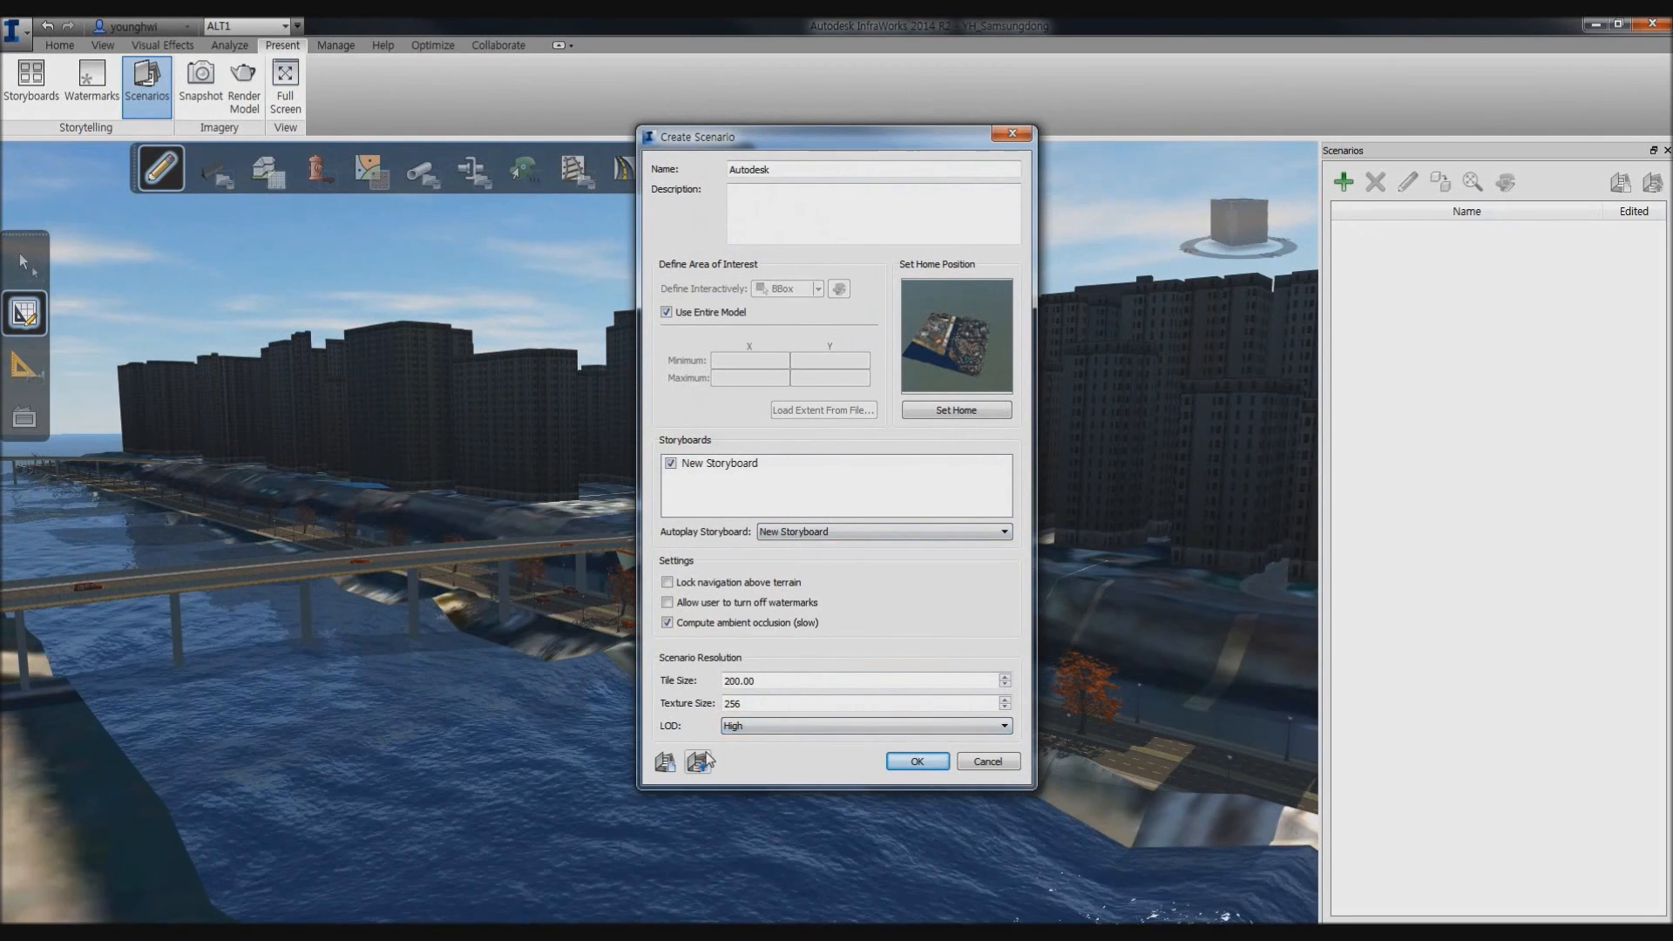
click(745, 730)
click(740, 731)
click(702, 765)
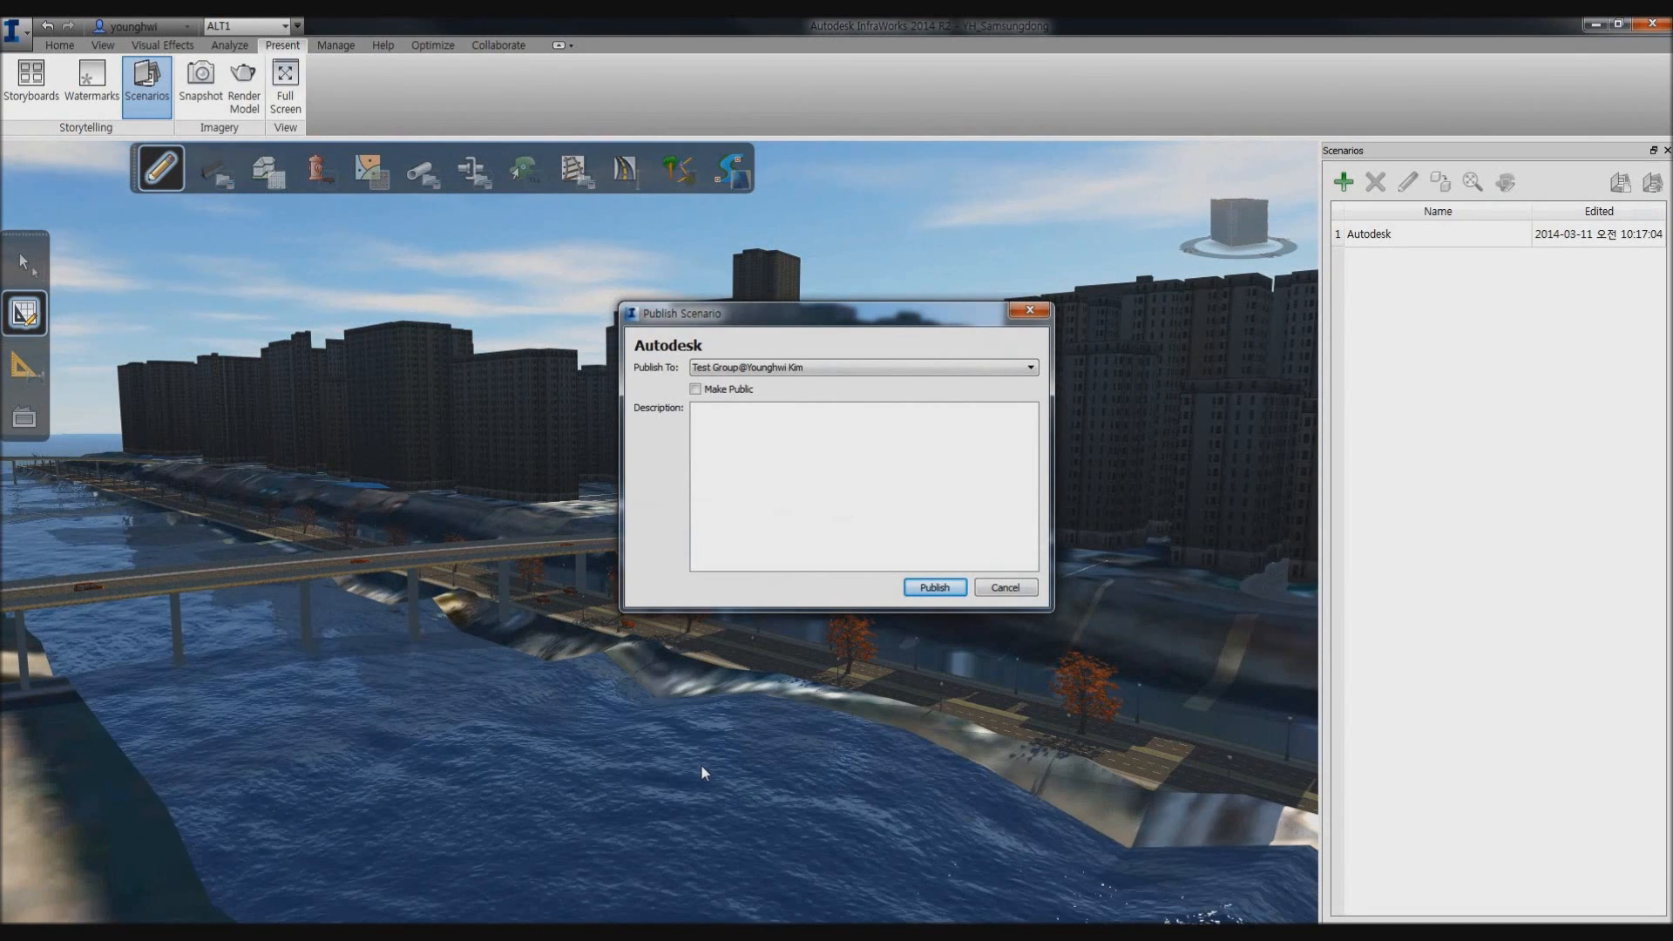
Publish the Autodesk scenario publicly to the online test group and acknowledge the upload.
click(813, 369)
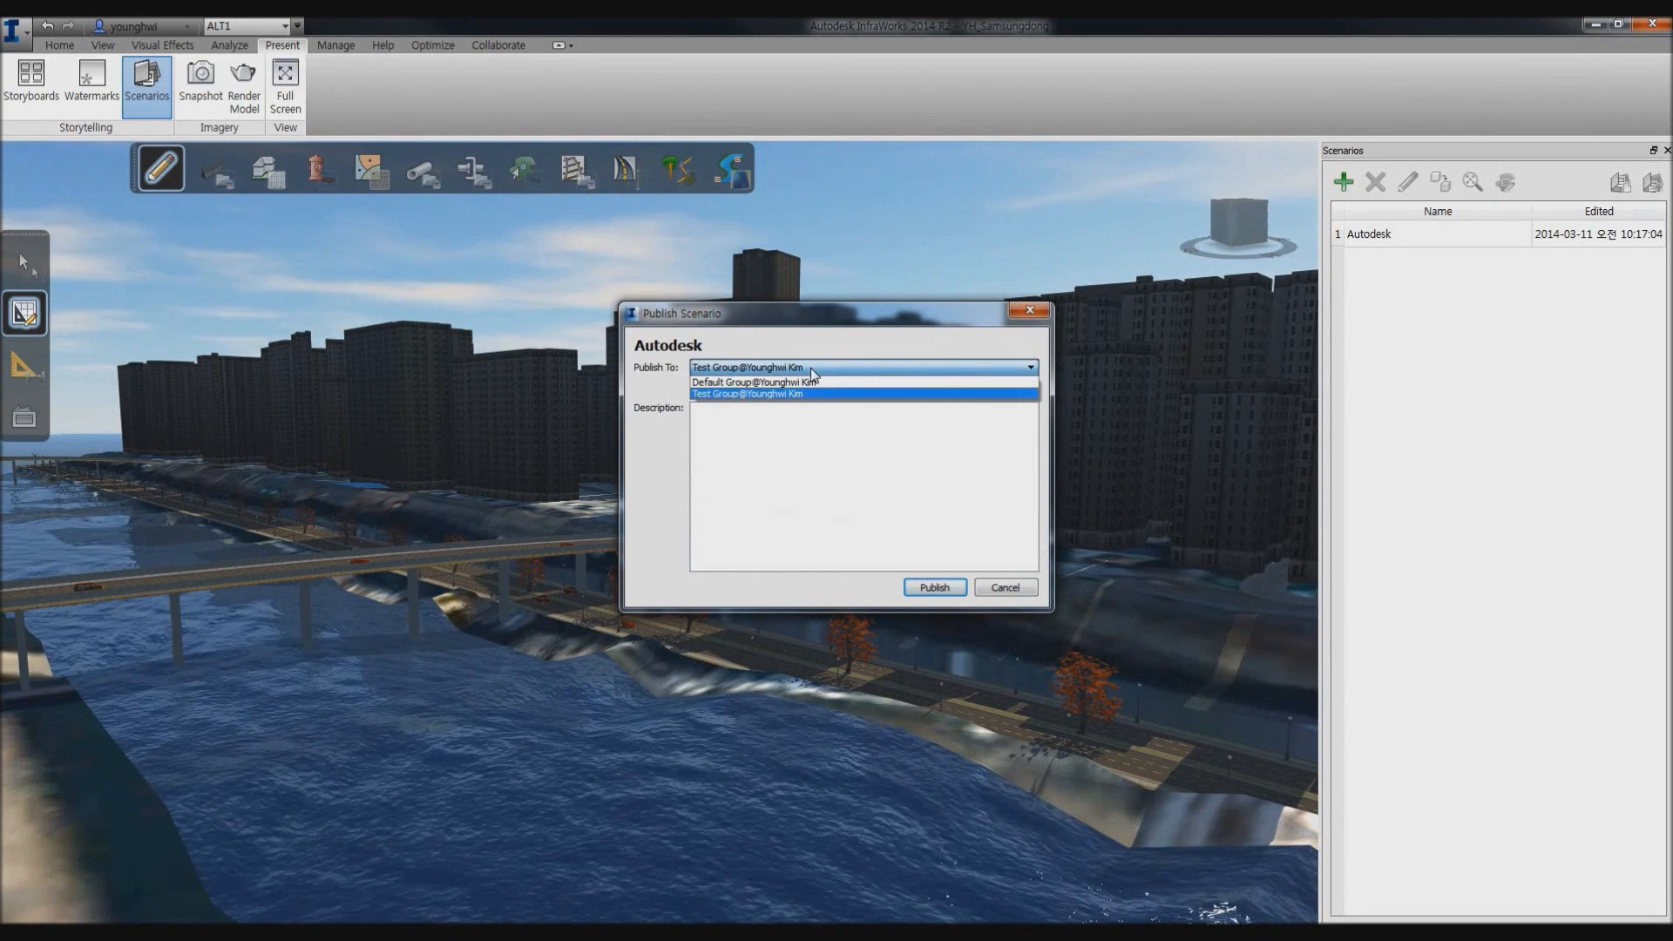
click(784, 394)
click(697, 389)
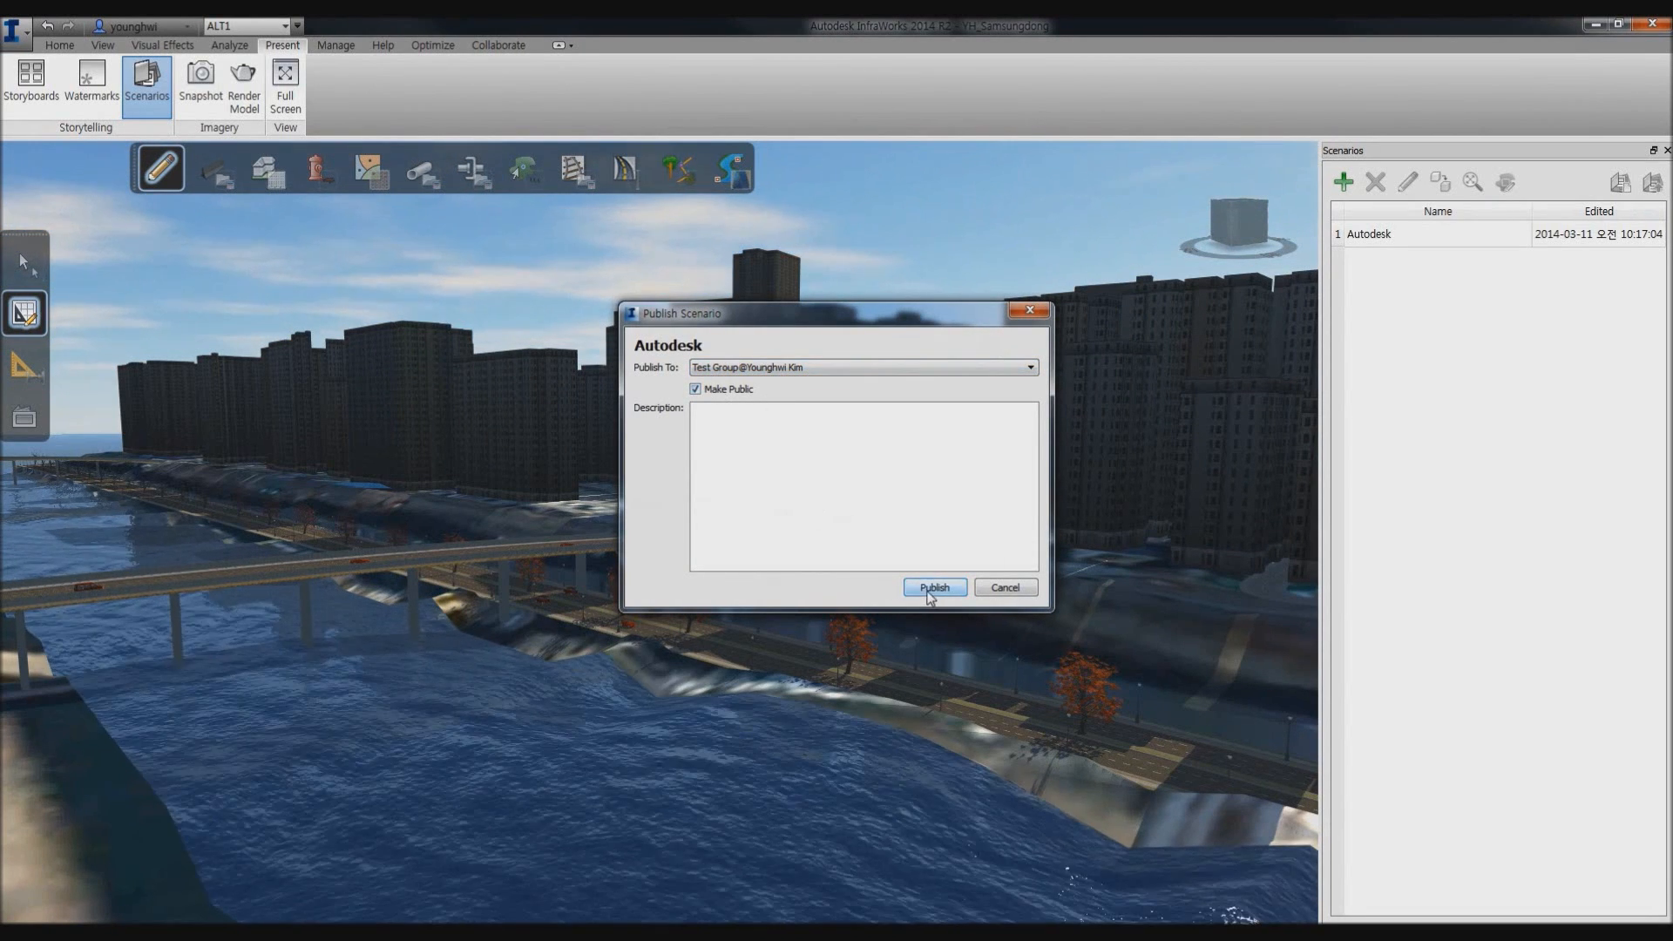
click(919, 590)
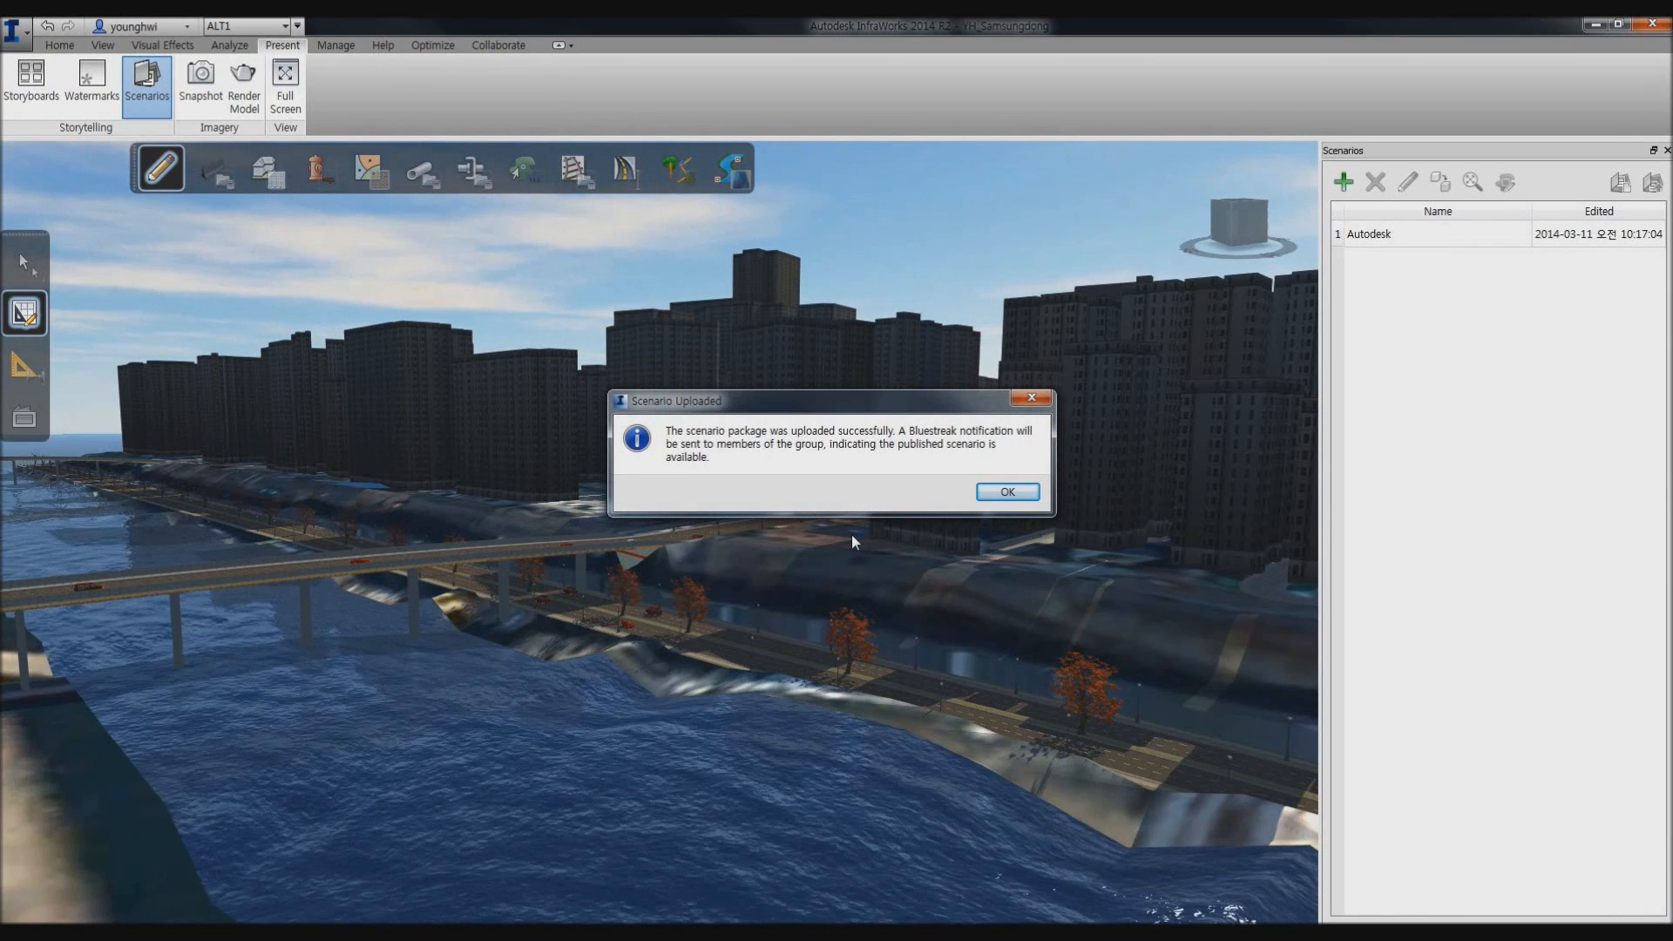
click(1016, 494)
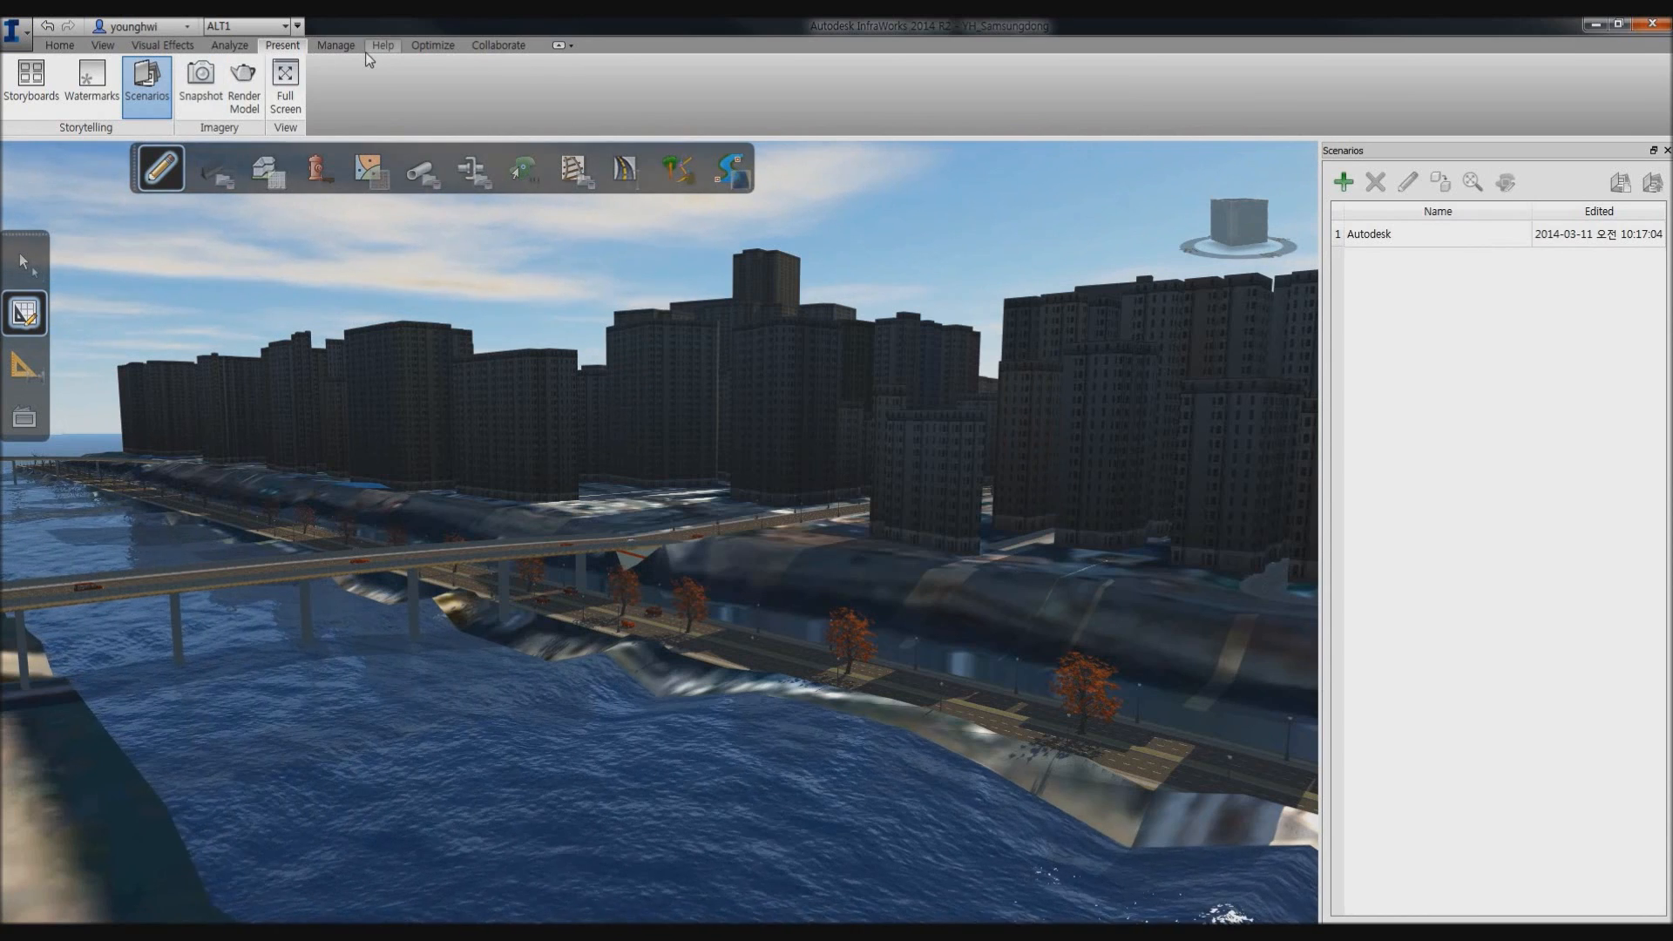
Review the Default Group and Test Group in the online group administration, and close it without changes.
click(498, 46)
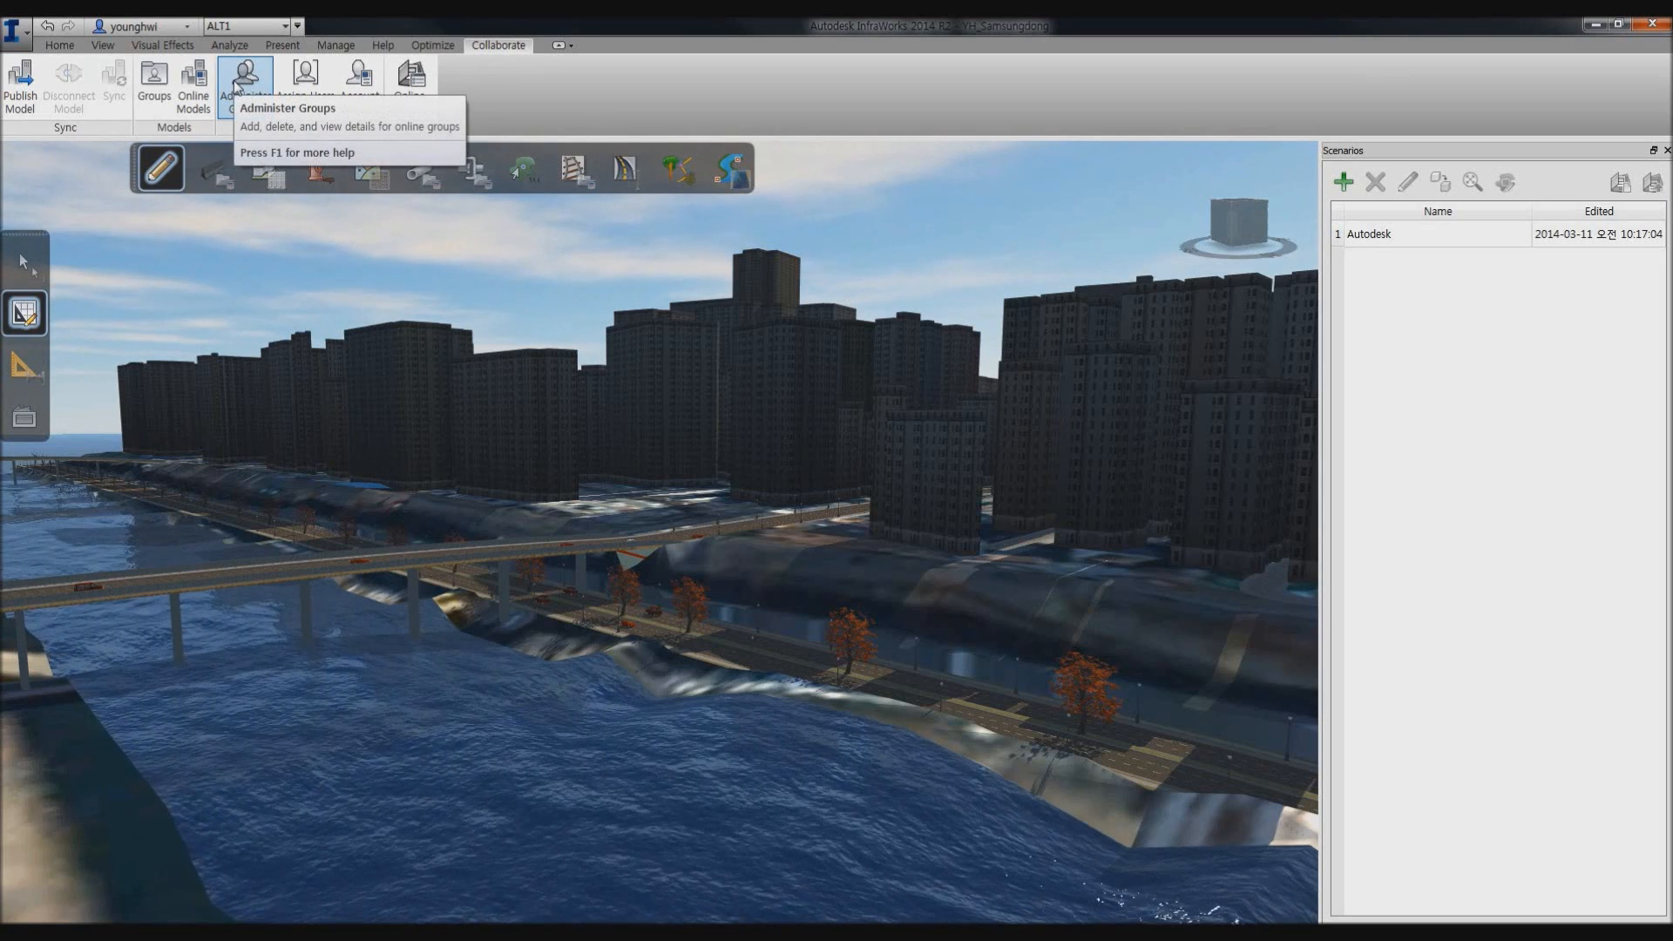
click(237, 87)
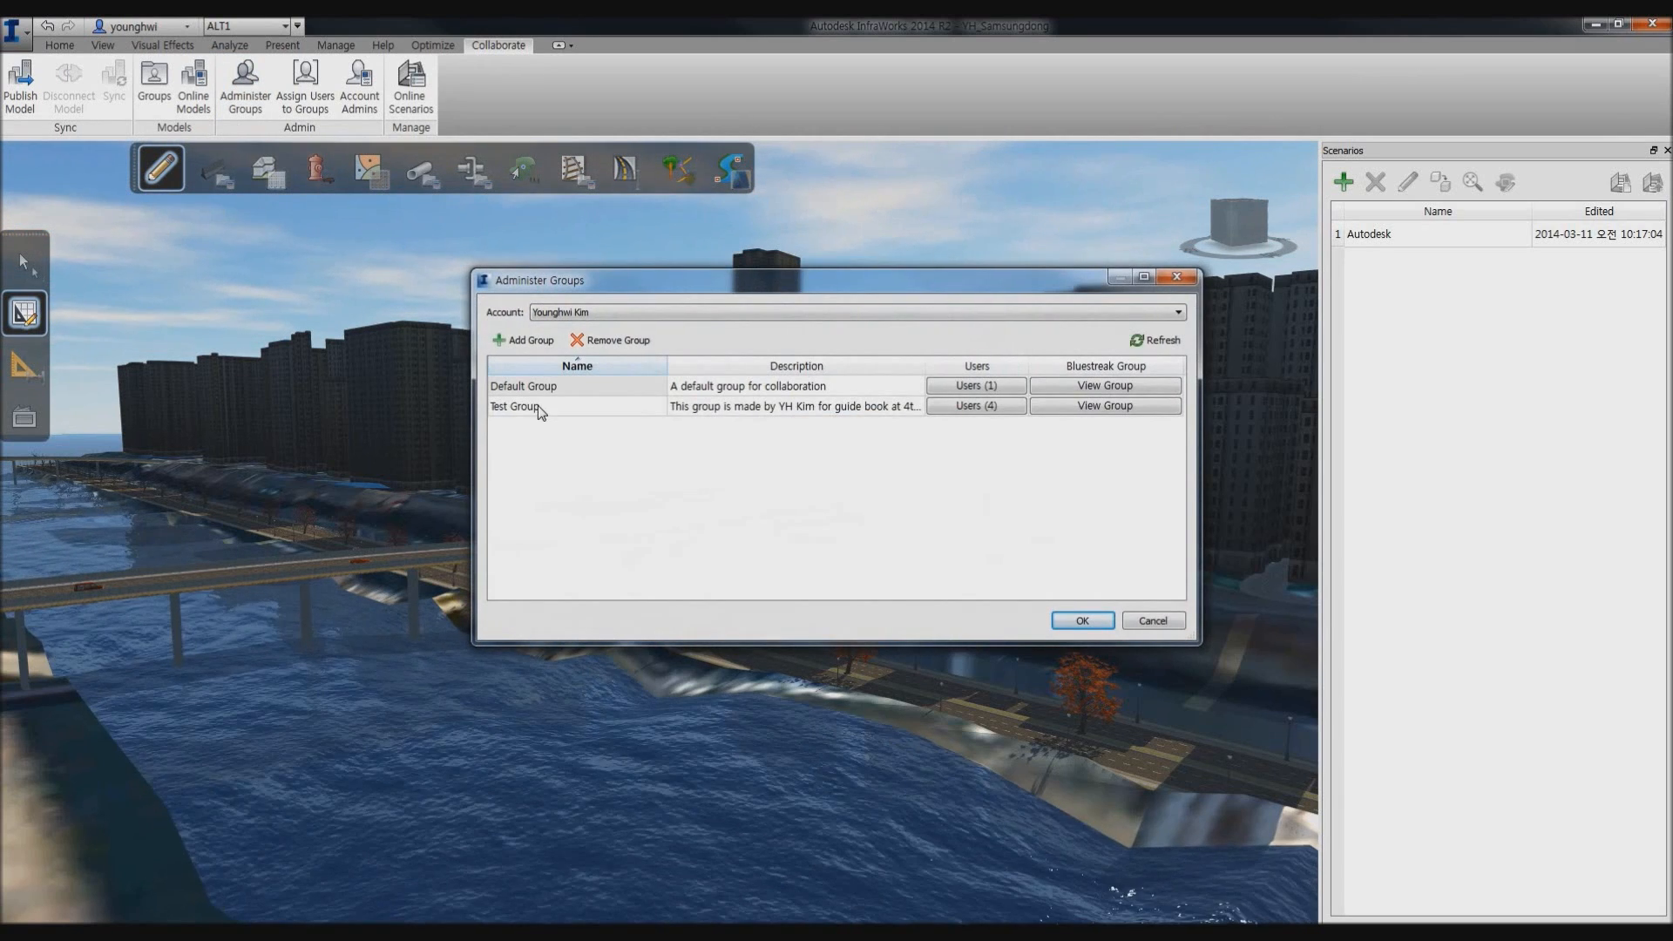
click(540, 406)
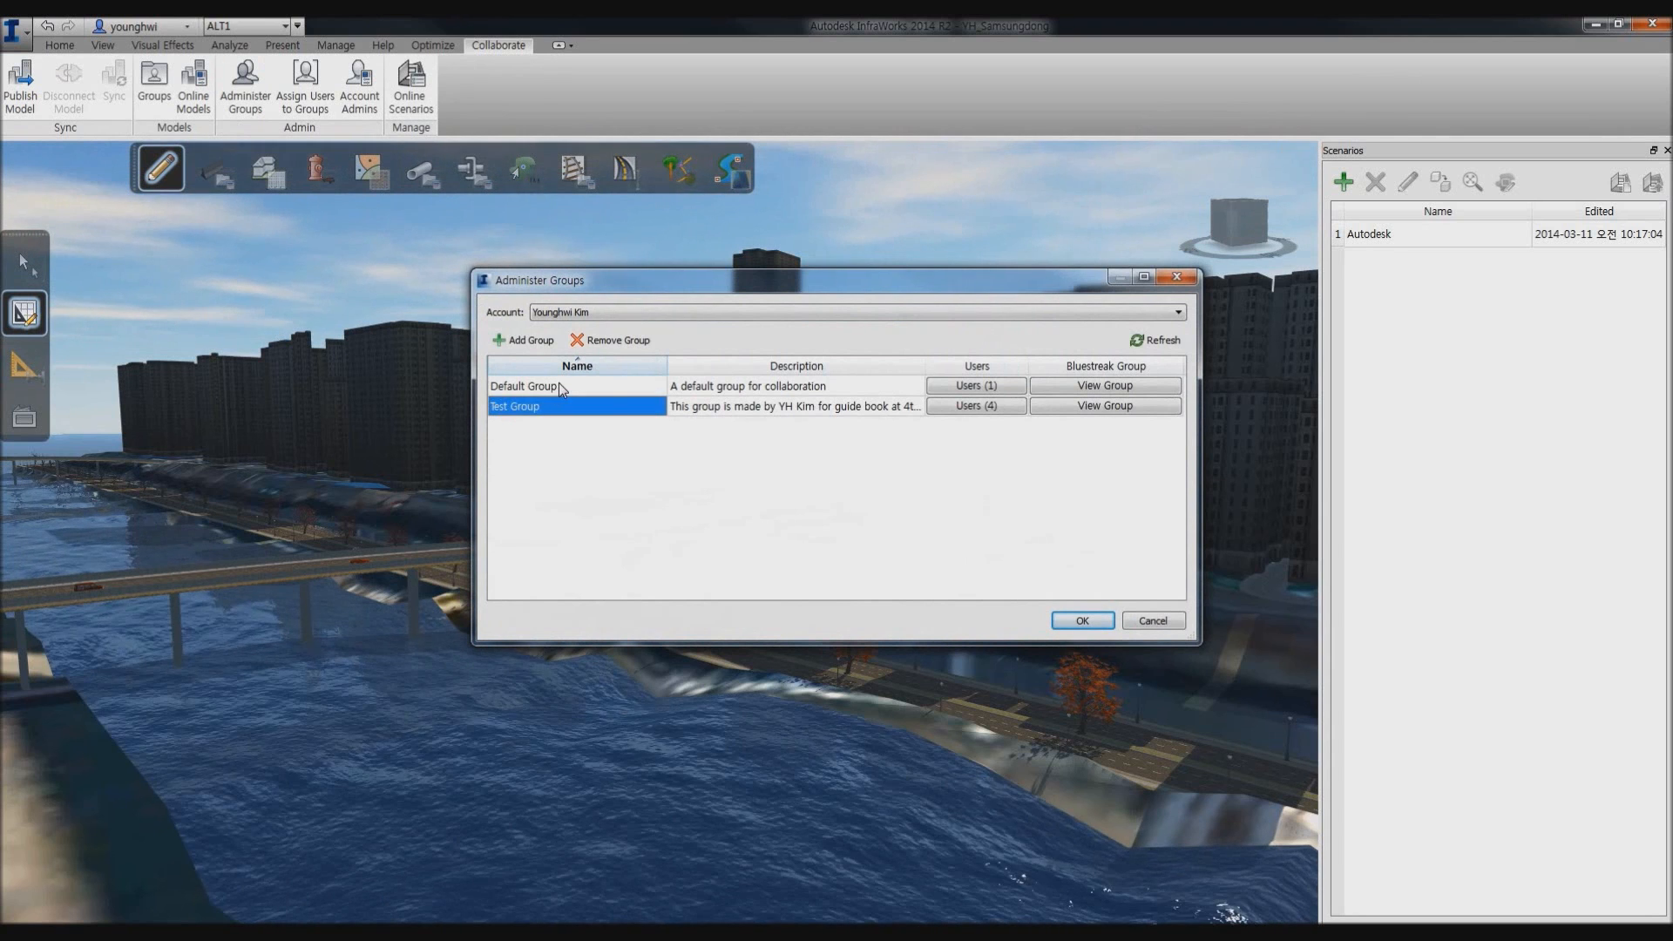
click(558, 385)
click(562, 407)
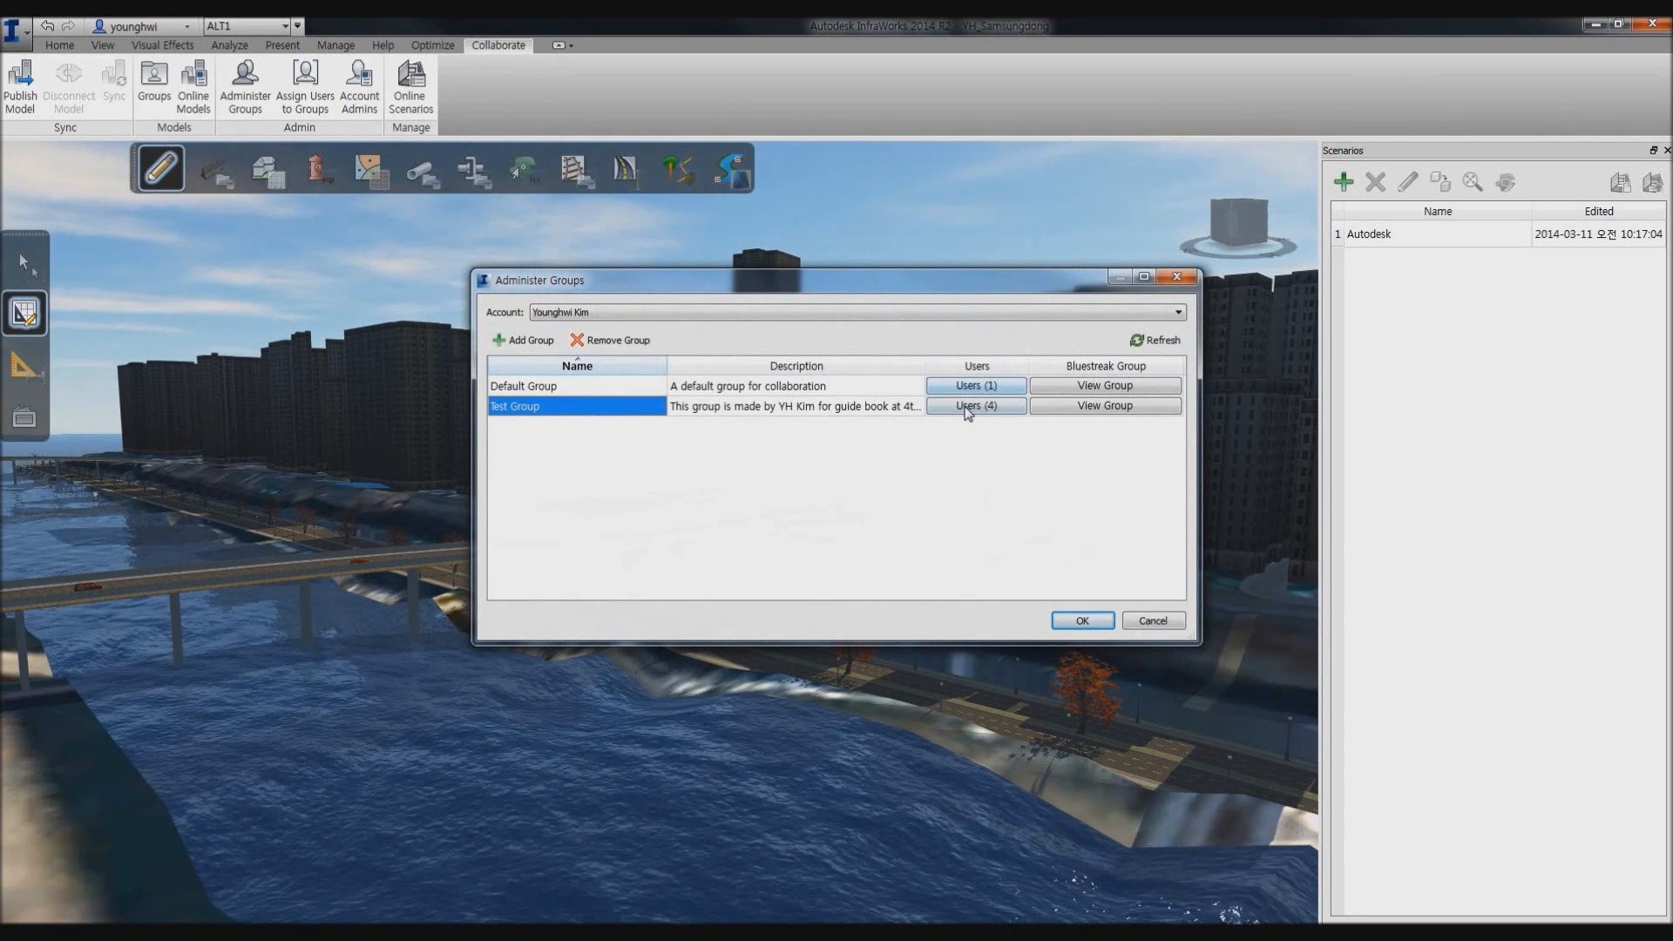
click(1175, 277)
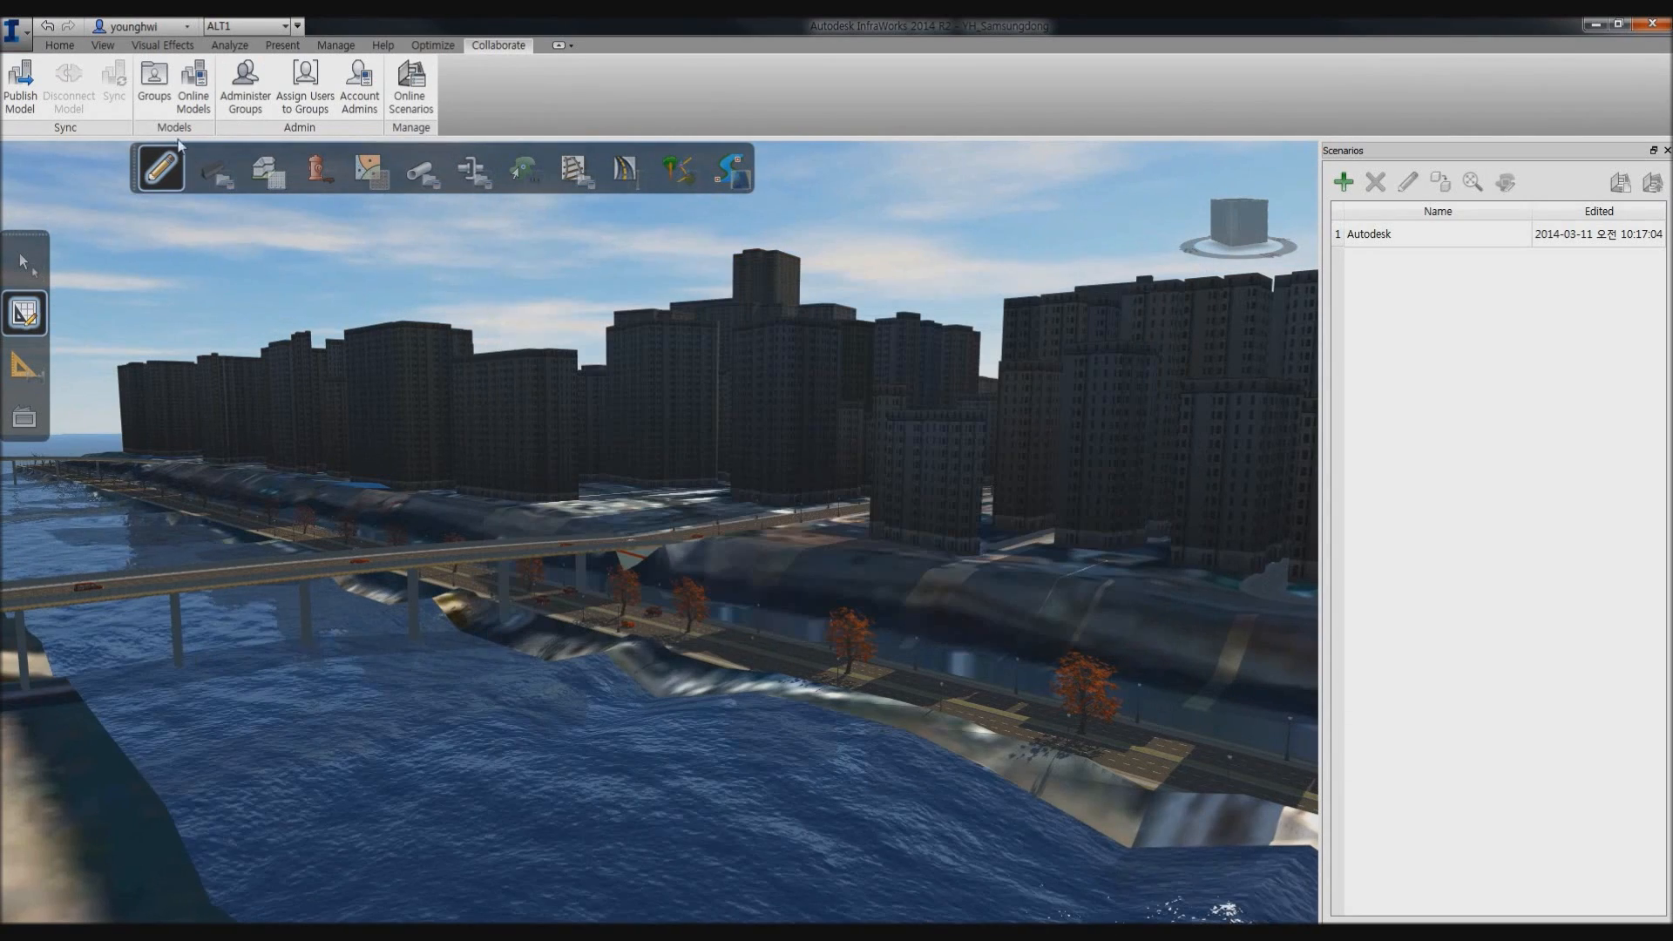
Review the users and roles assigned to Test Group, and close the assignment dialog without changes.
click(319, 89)
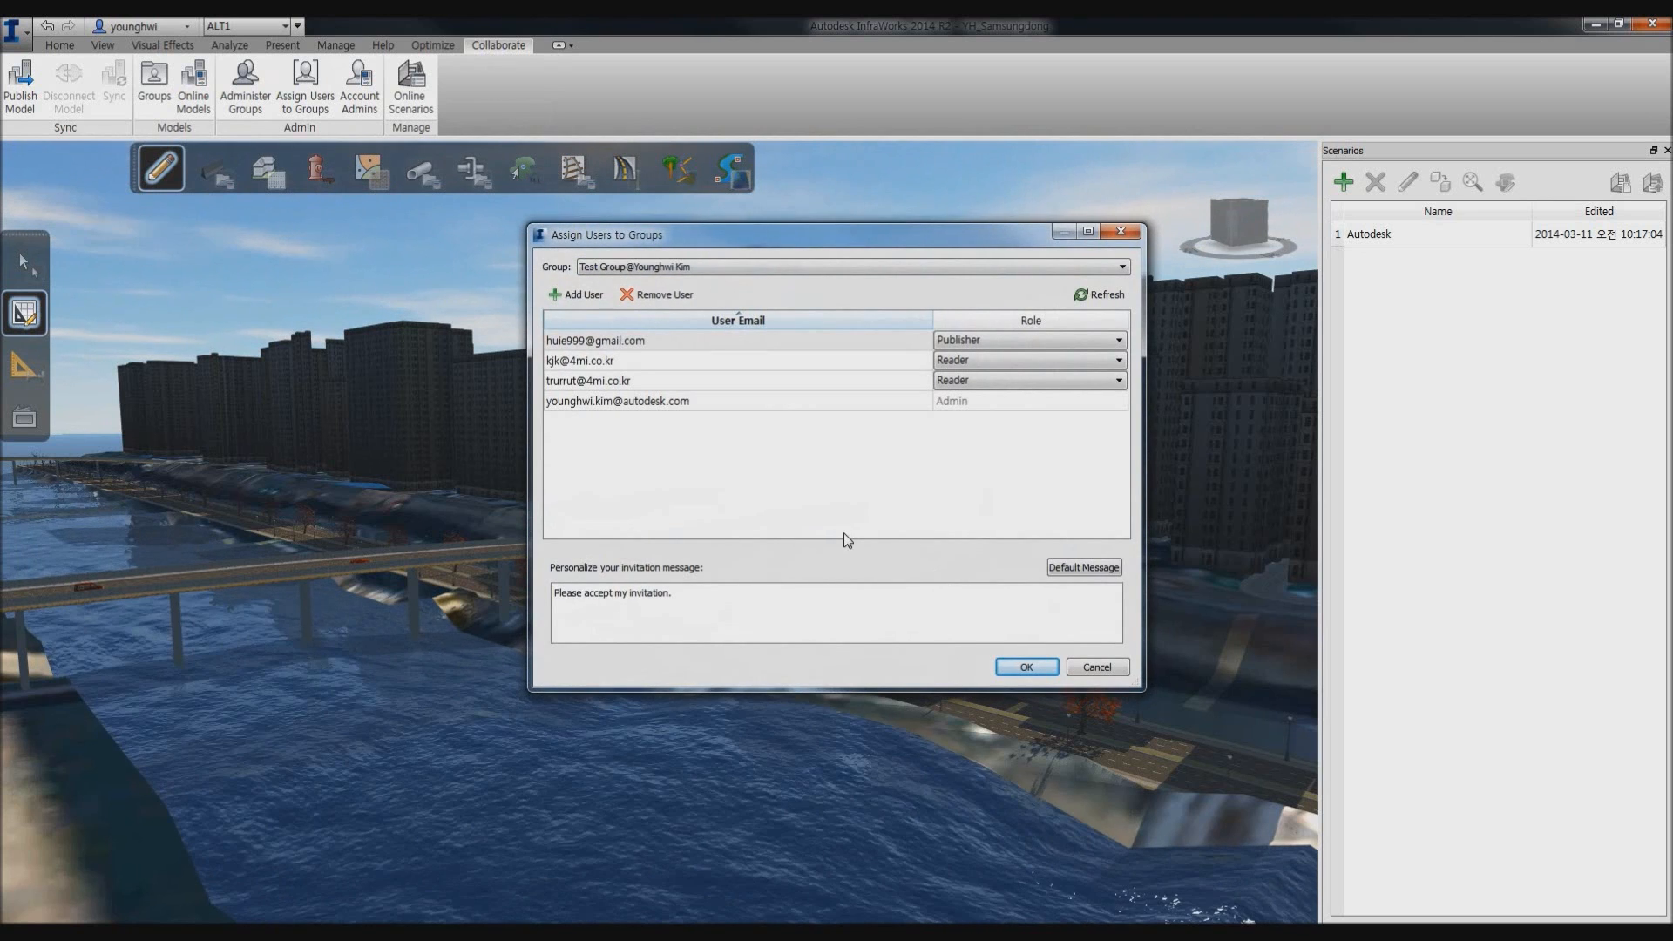
click(675, 268)
click(676, 271)
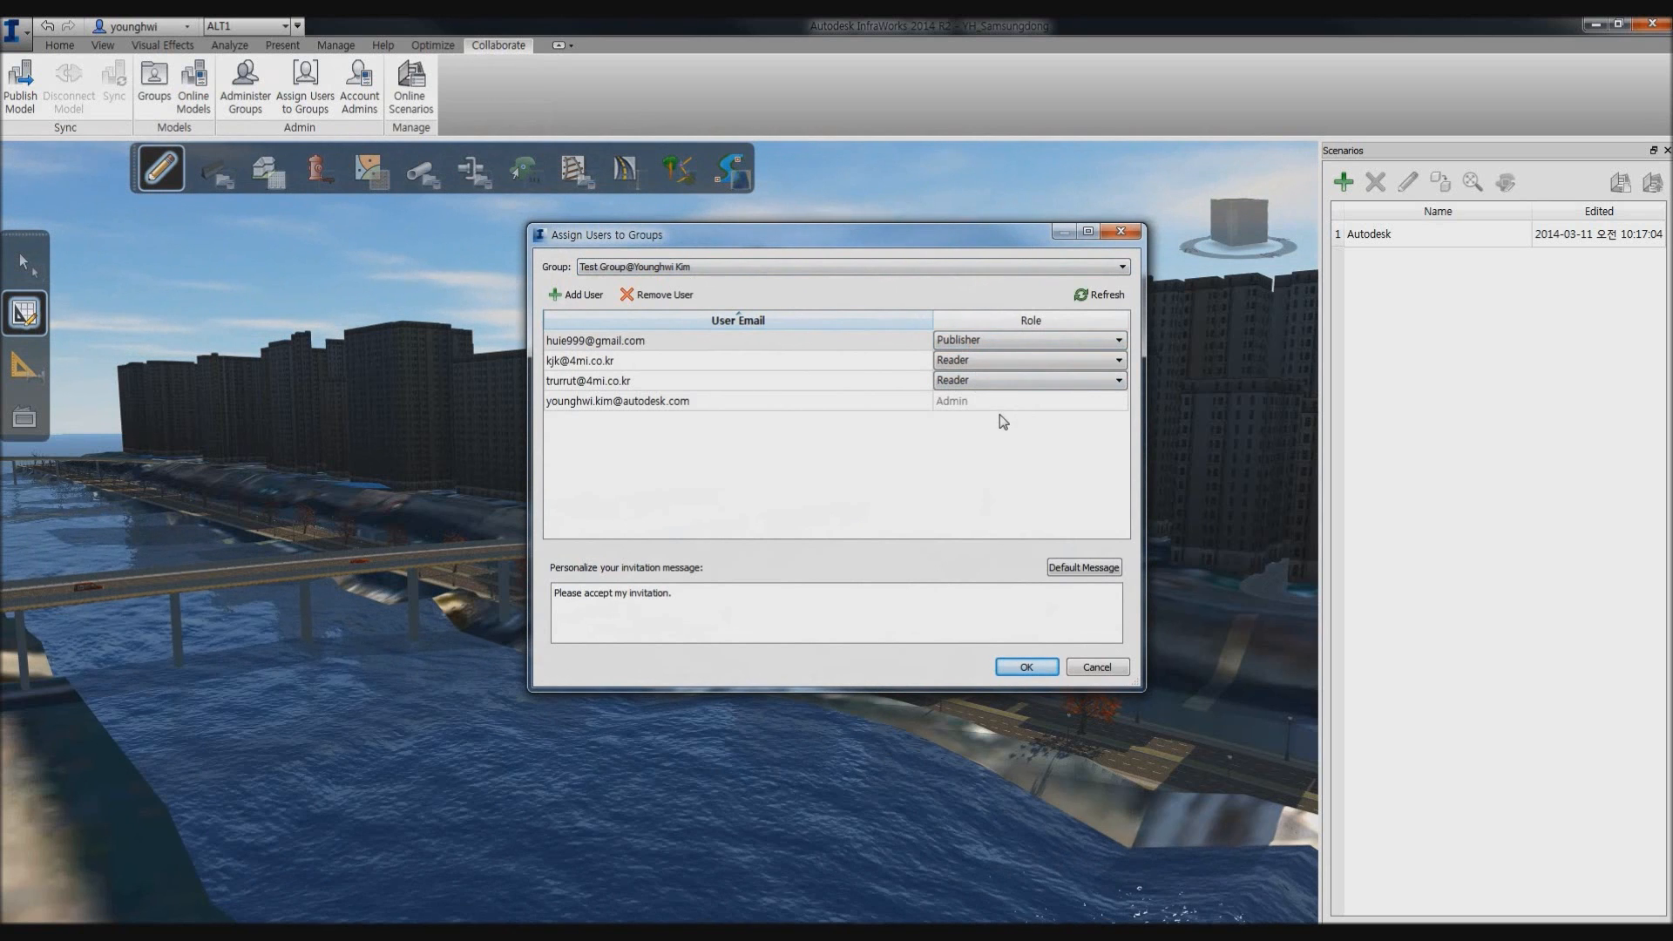
click(1121, 233)
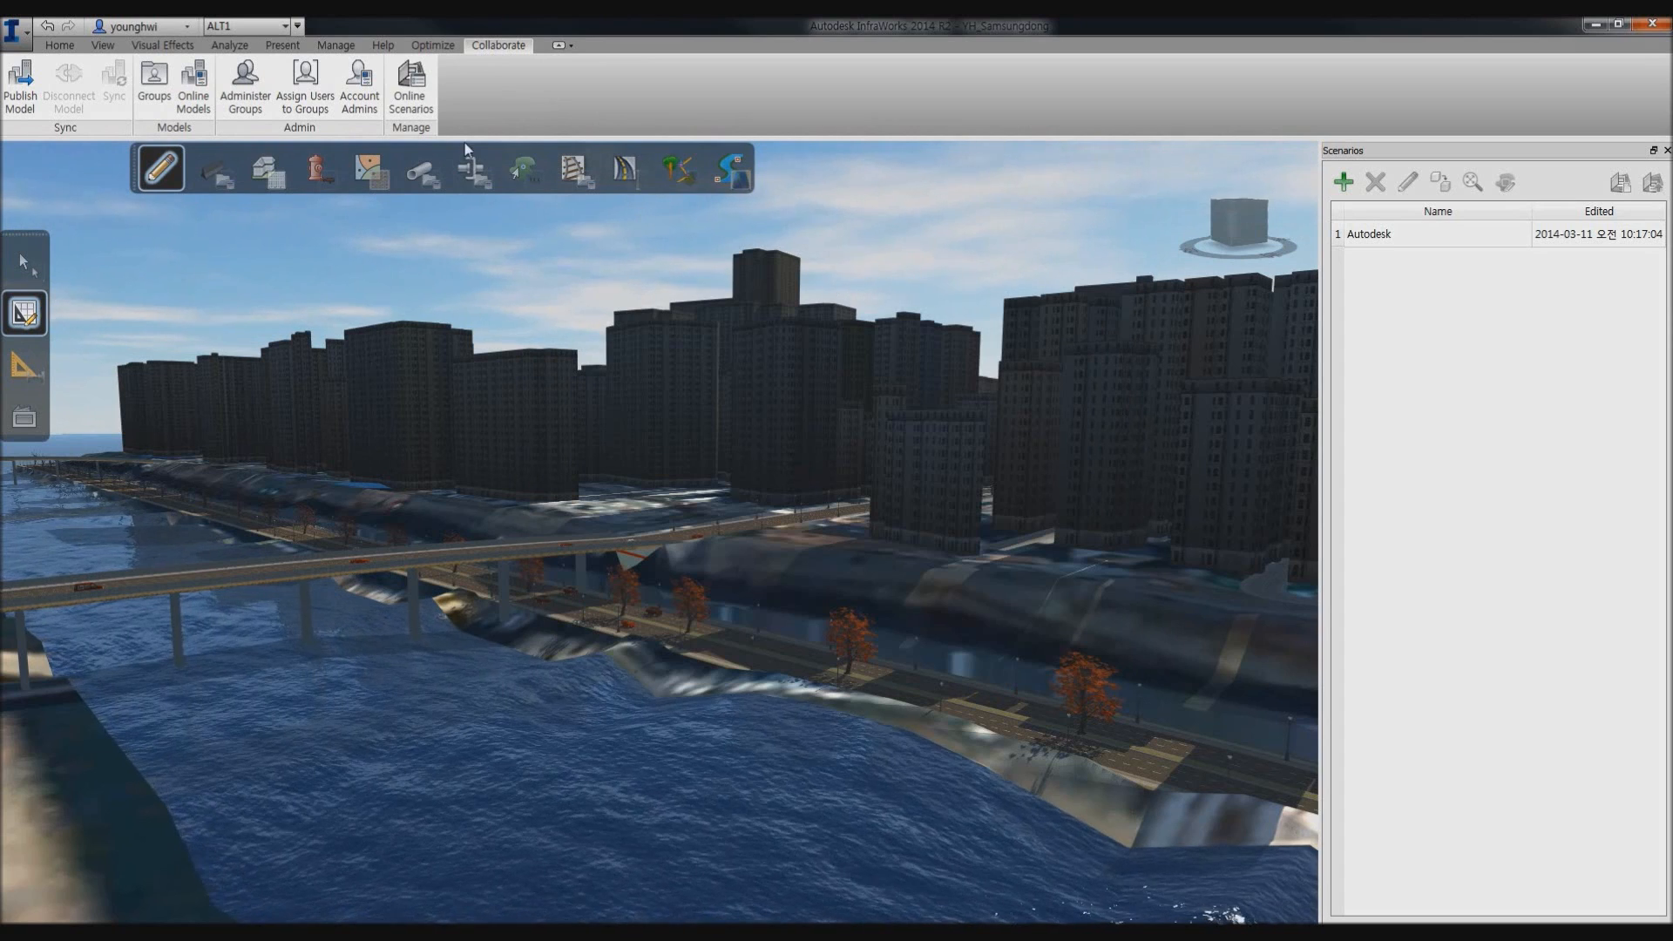
Preview the e-mail invitation with the URL of the published online scenario Autodesk, and discard the draft.
click(419, 93)
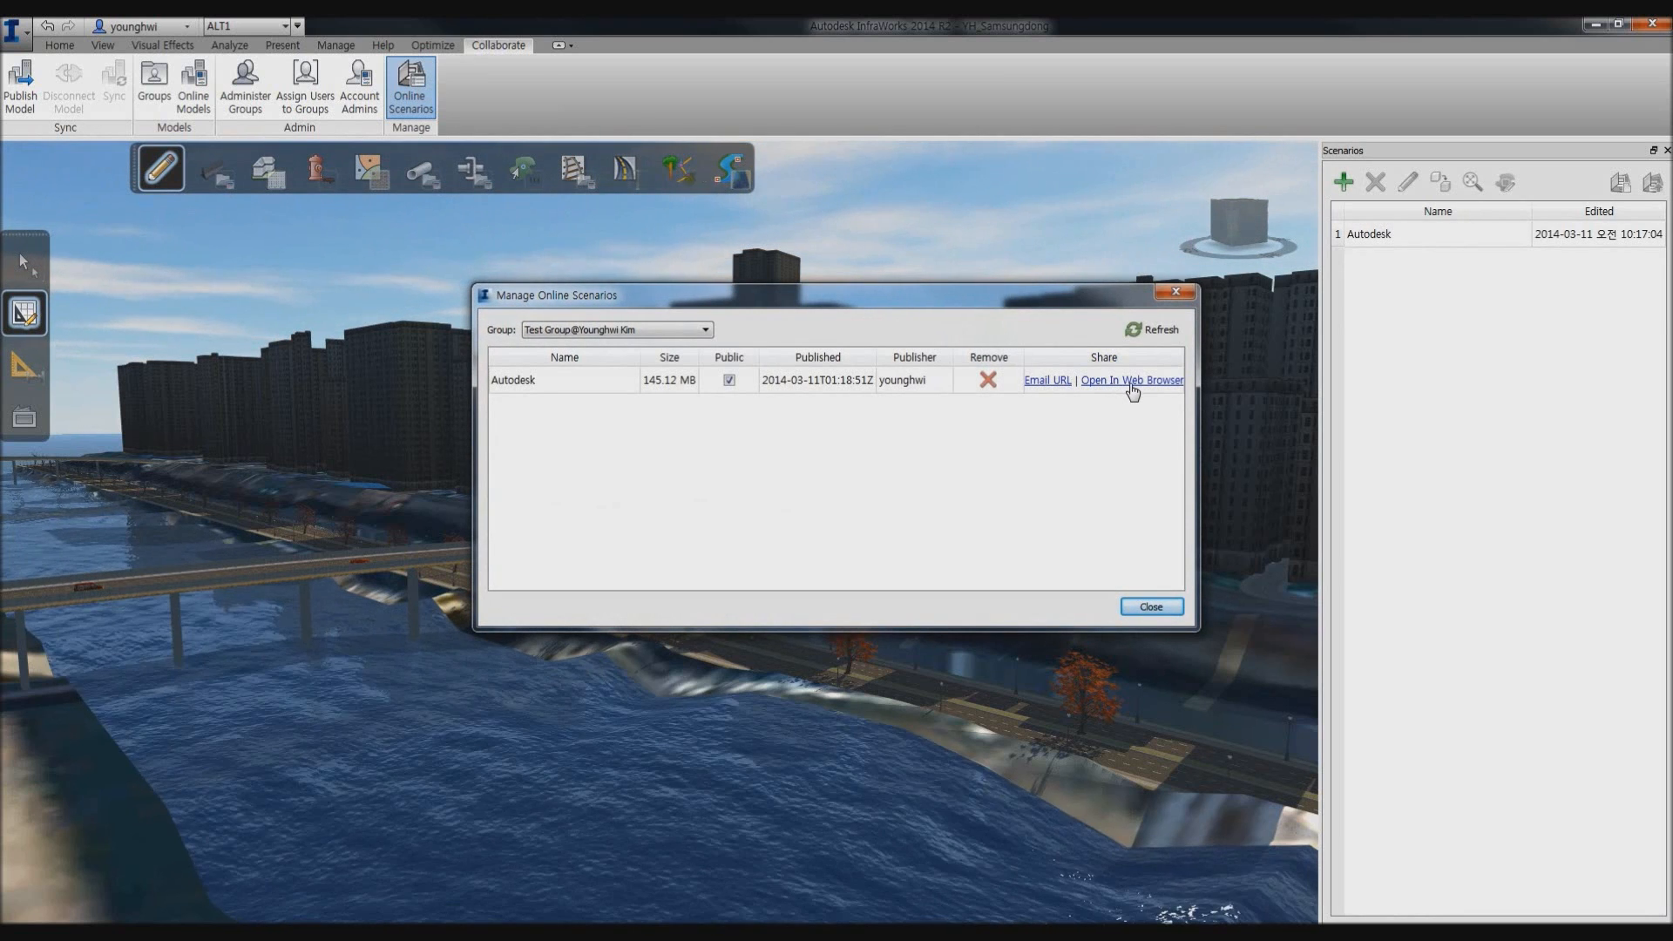
click(1054, 380)
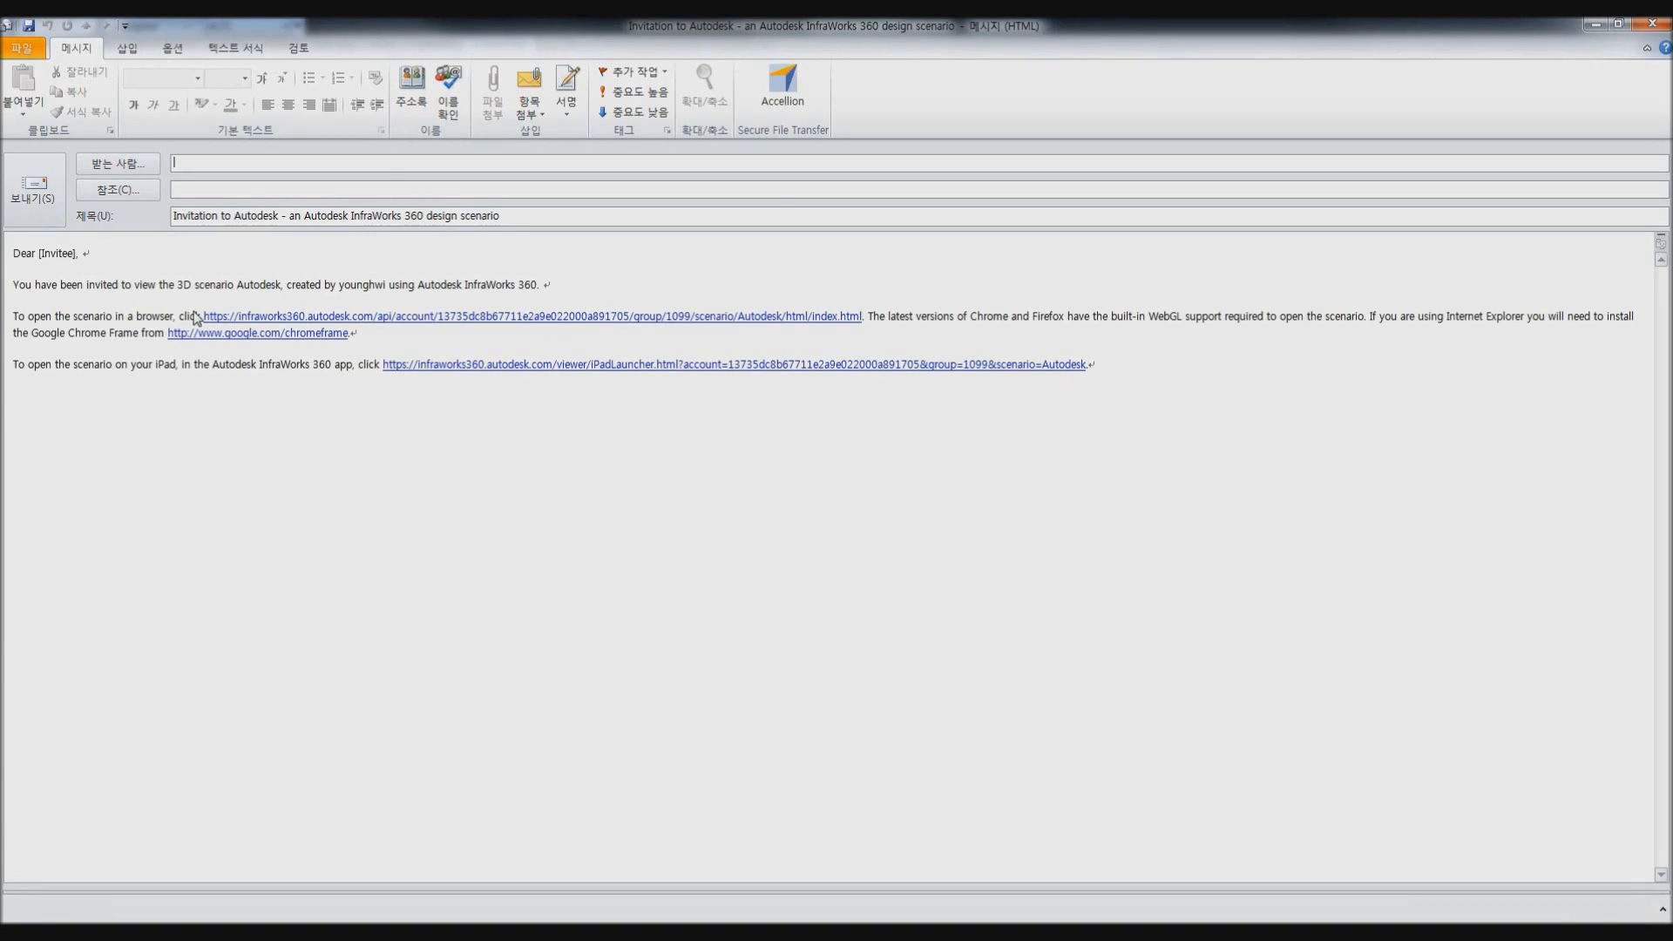
click(1658, 23)
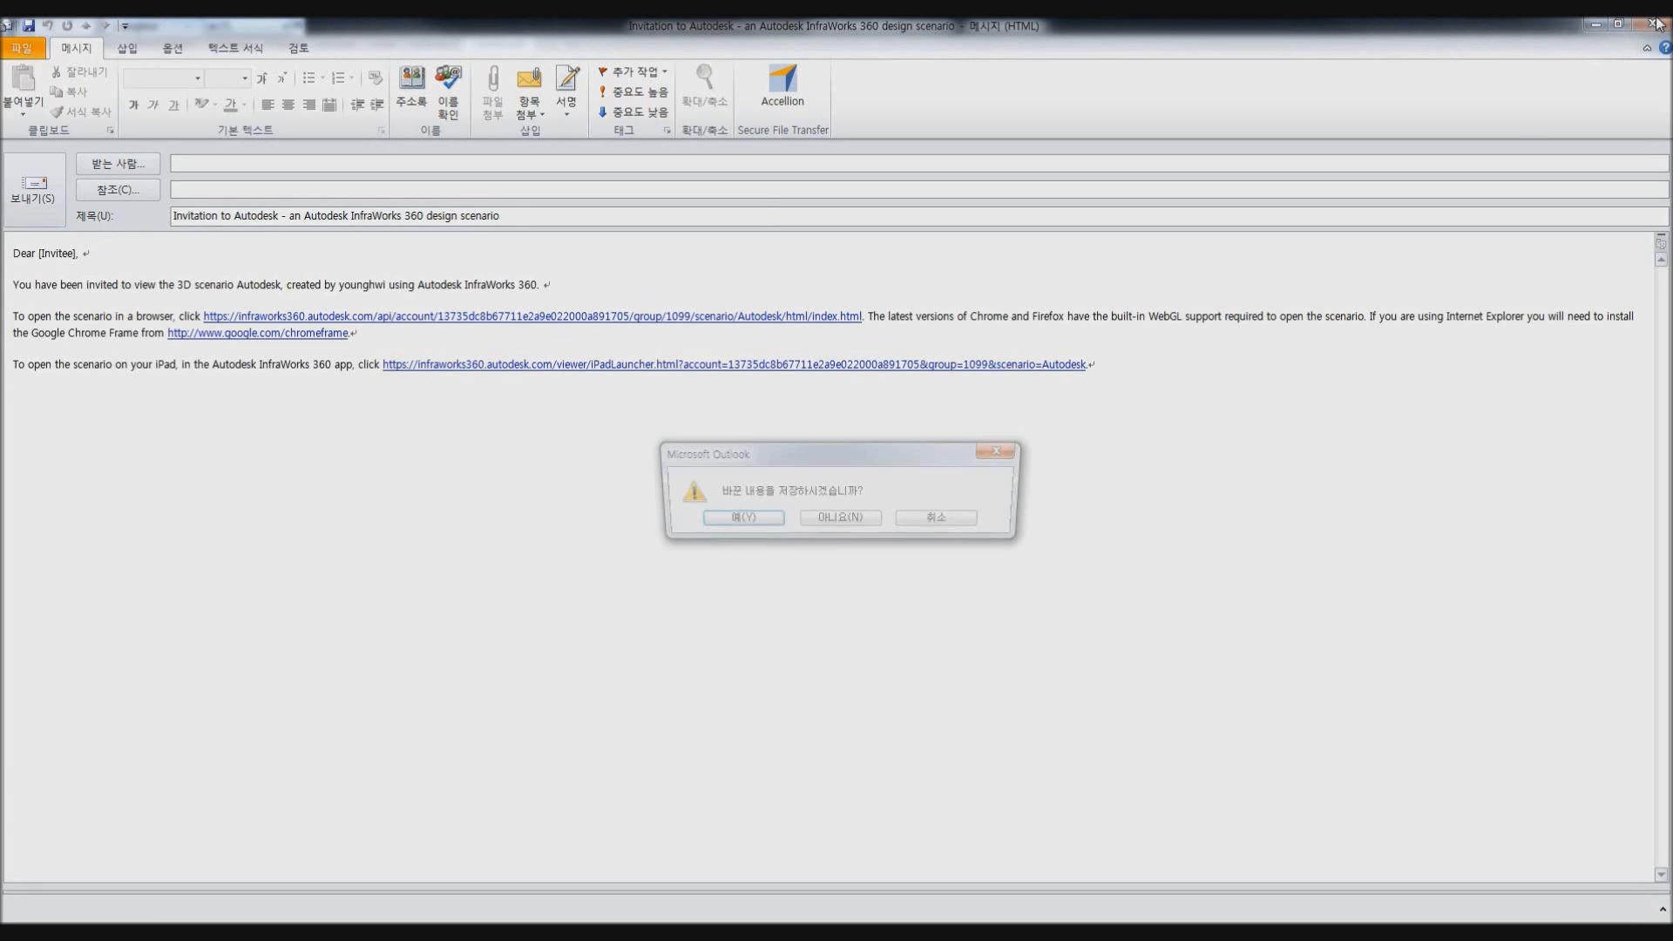
click(817, 521)
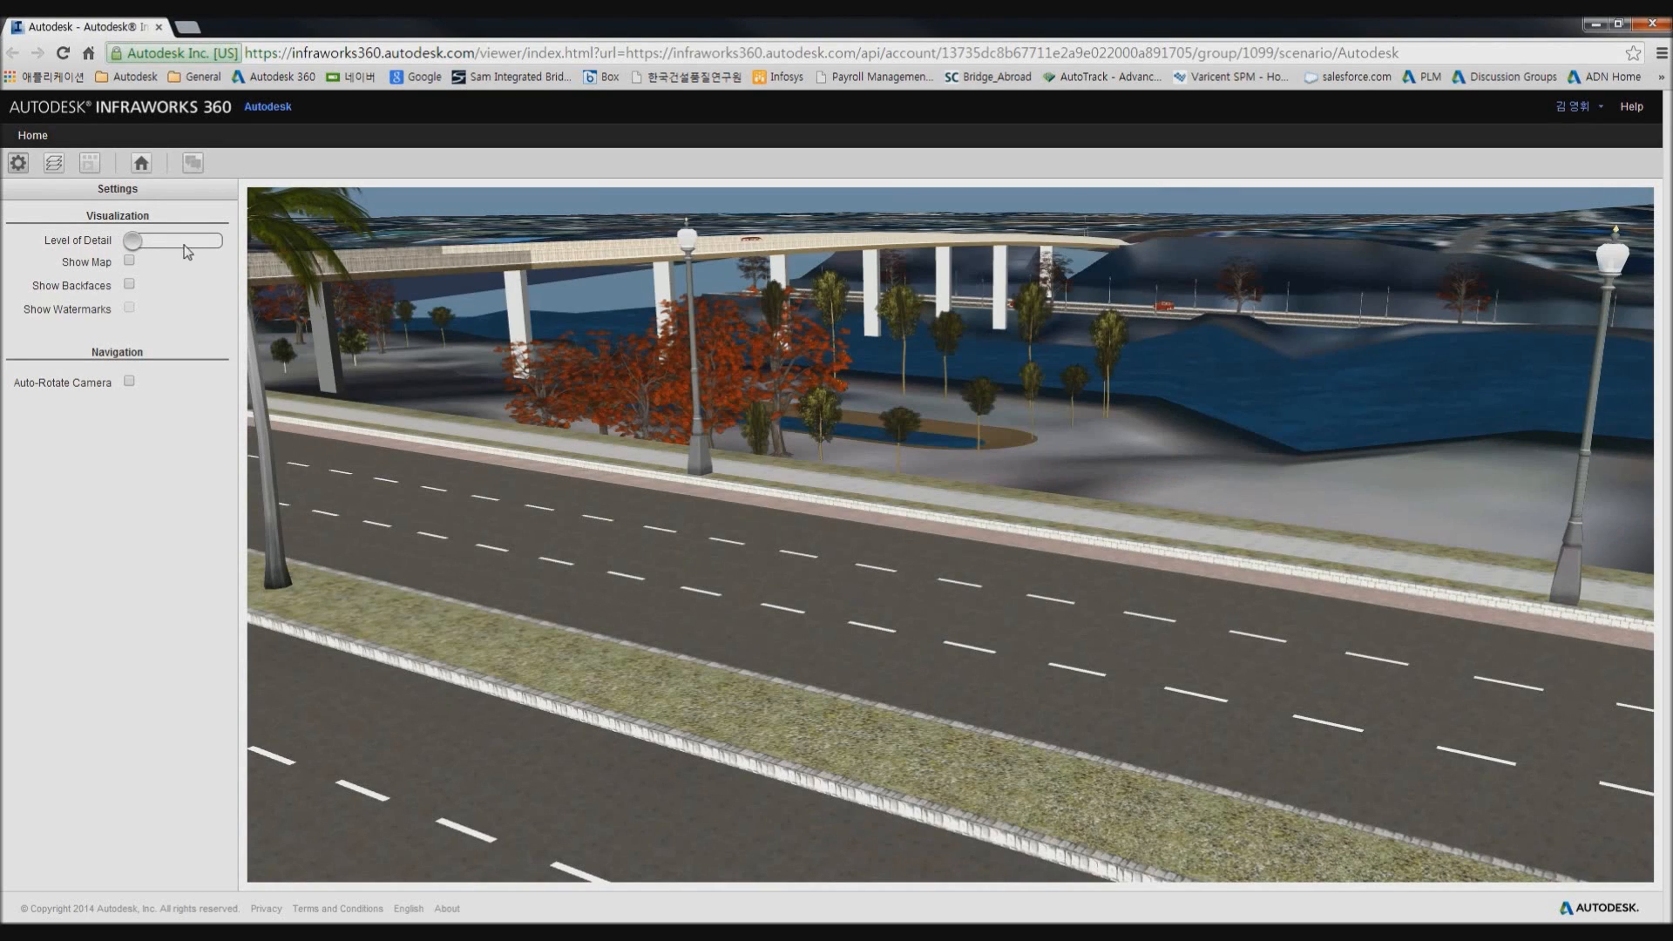
In the browser viewer, raise the level of detail and hide the Buildings, City Furniture, Pipelines, Pipeline Connectors and Points of Interest layers.
click(218, 241)
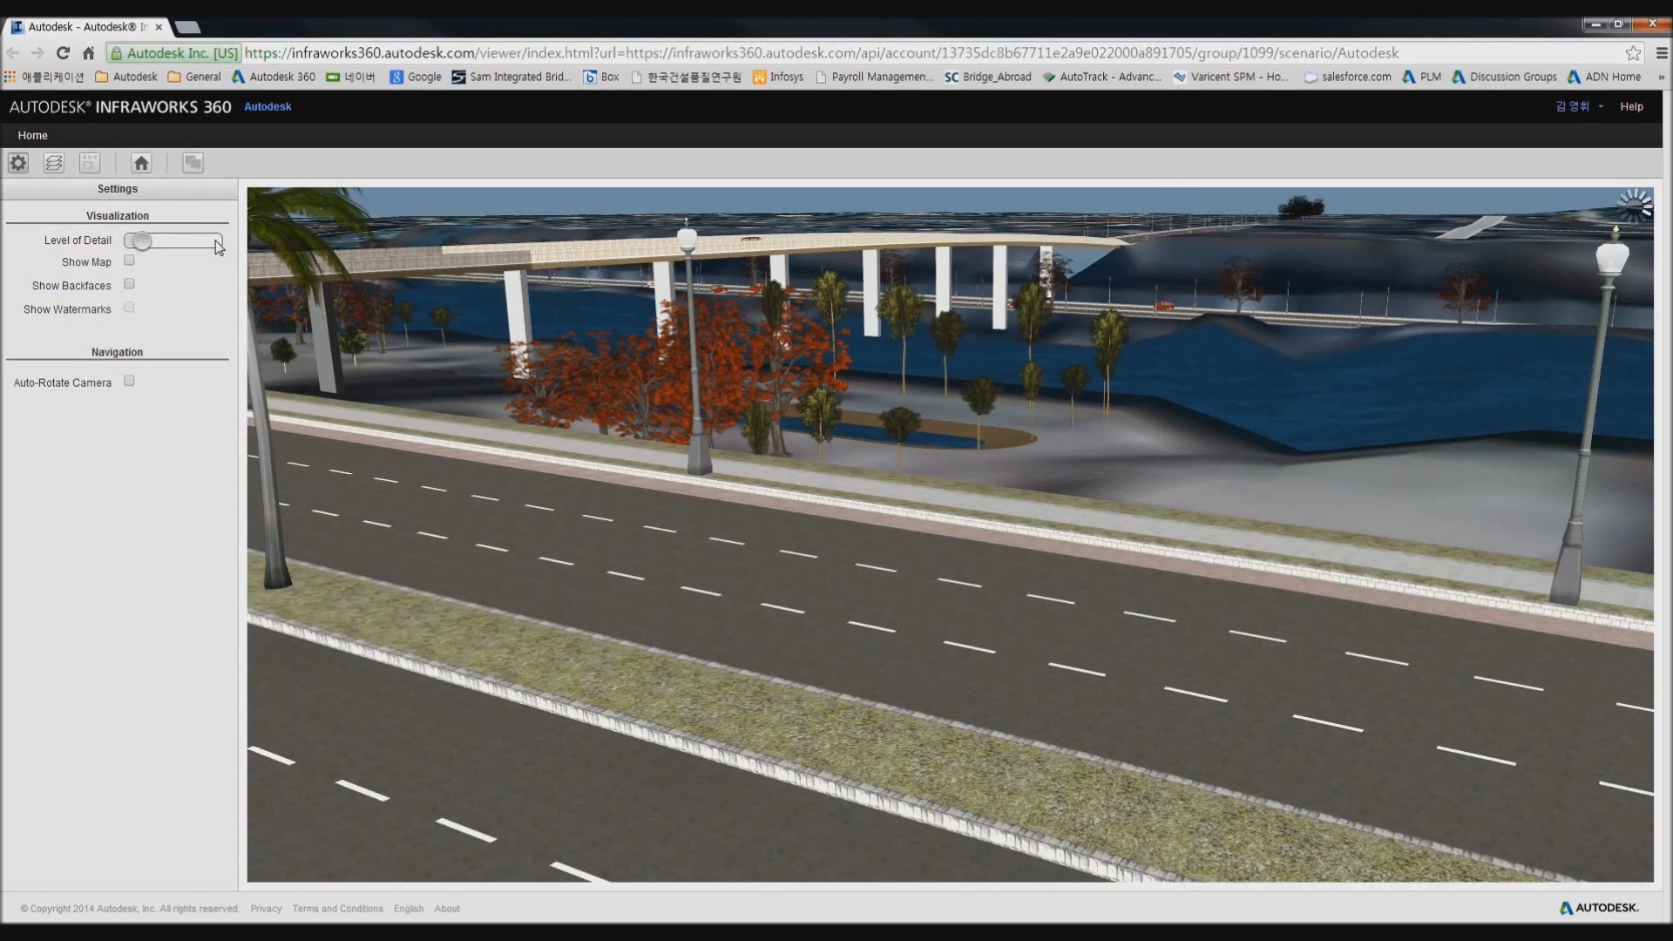
click(53, 163)
click(12, 242)
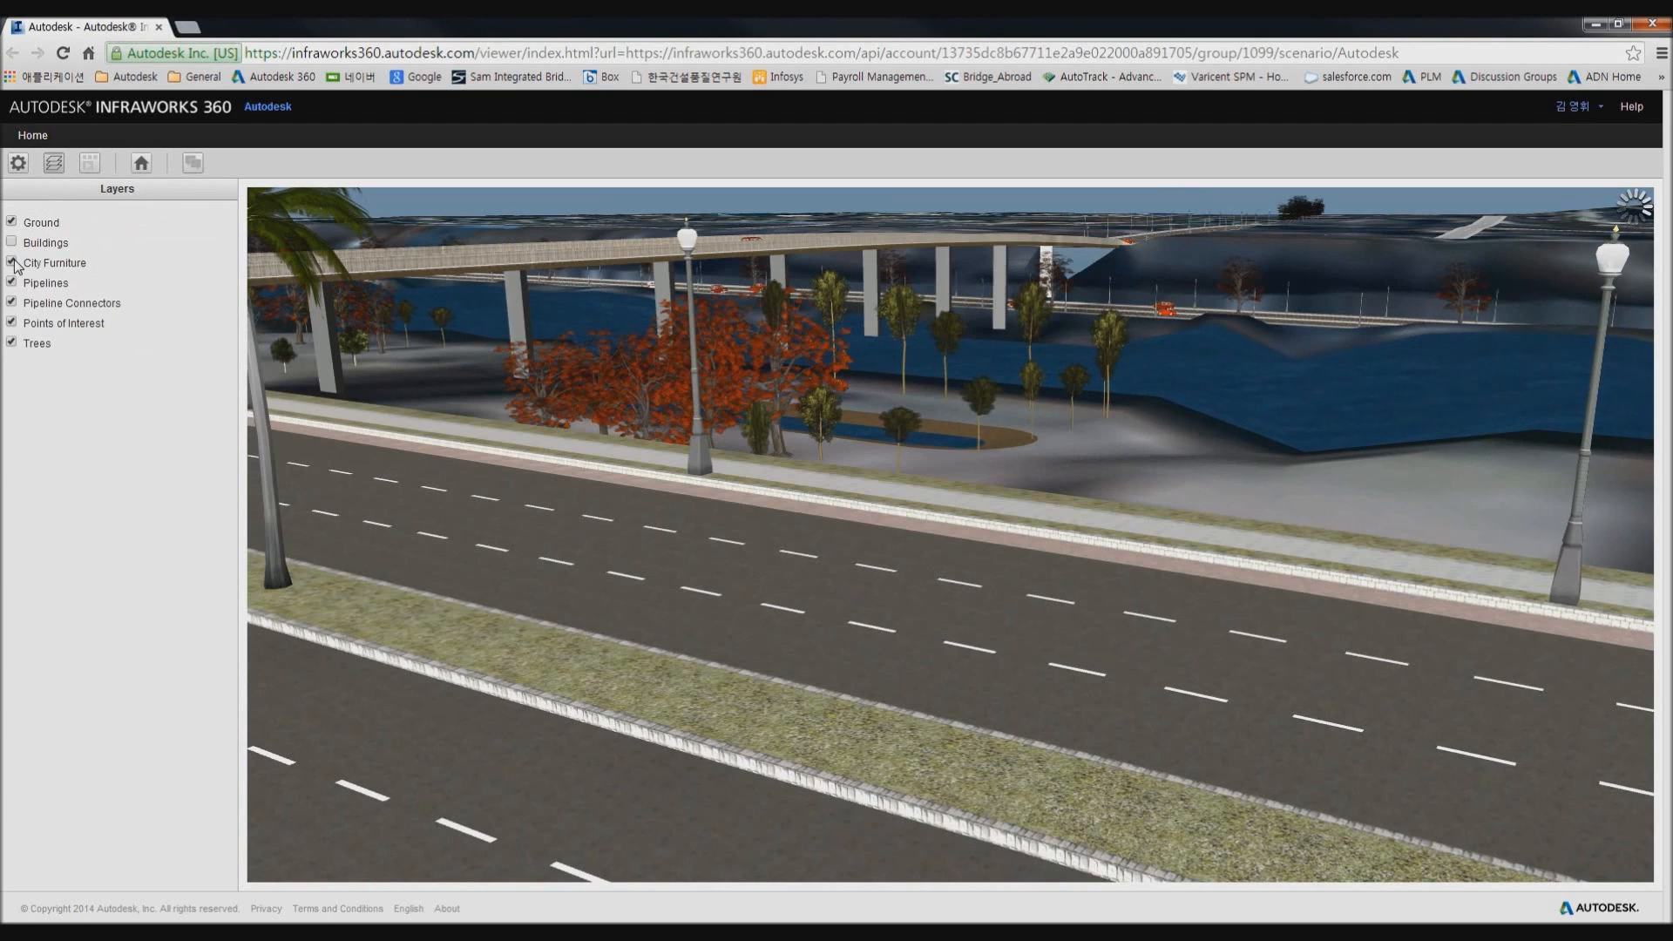
click(12, 262)
click(12, 282)
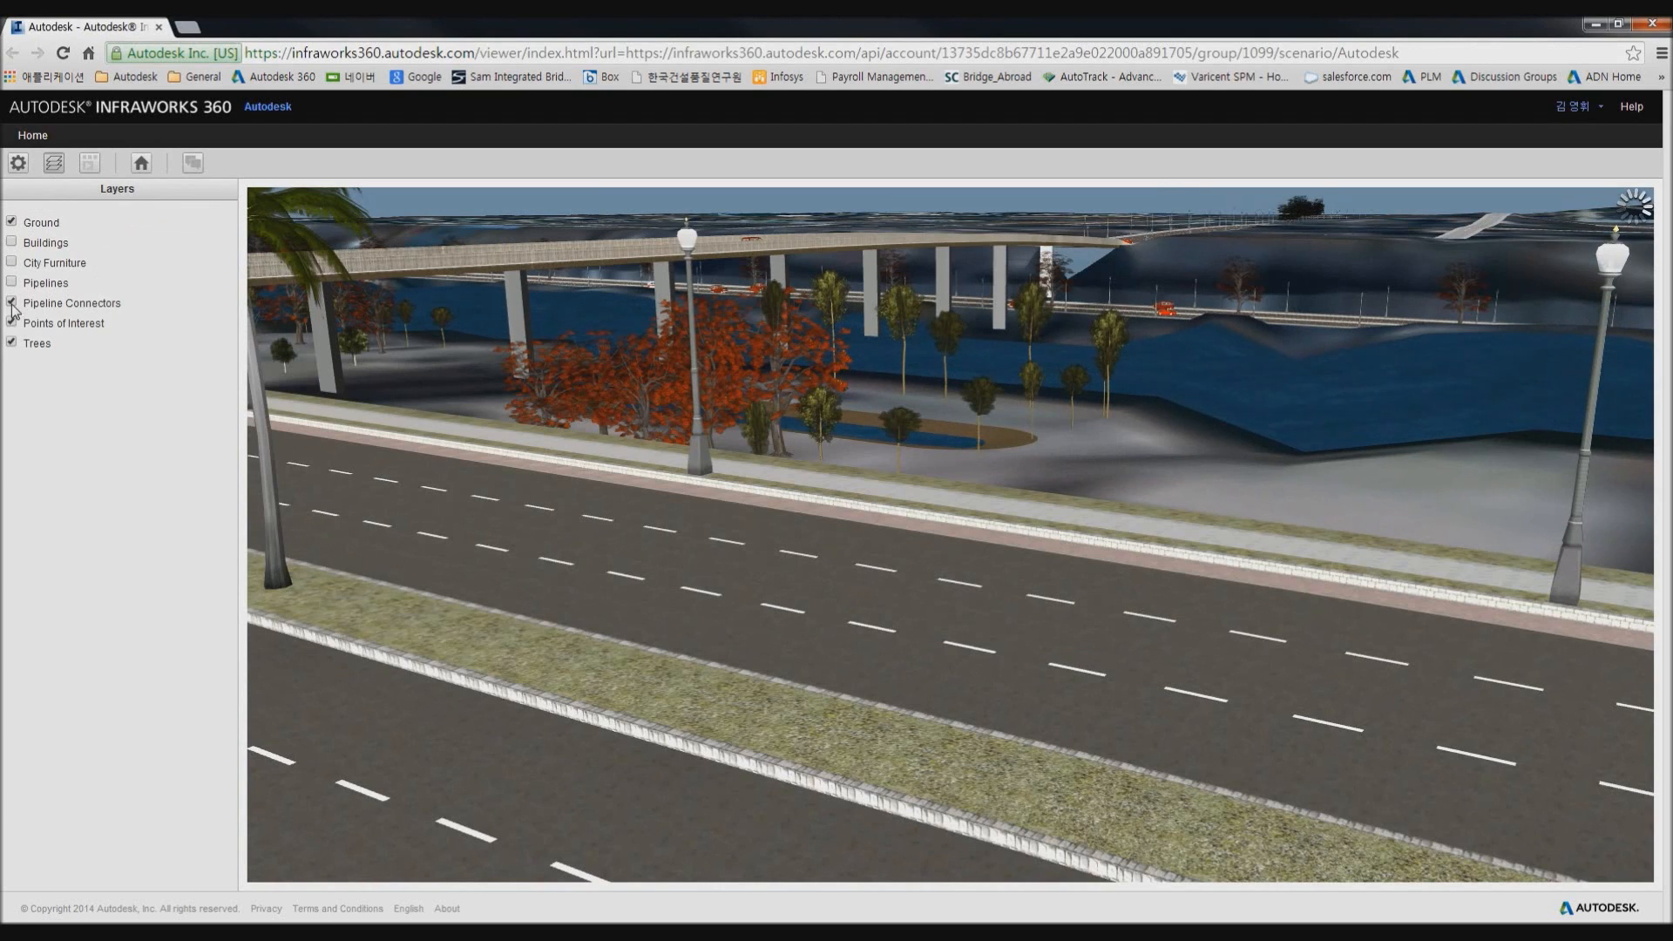
click(12, 303)
click(12, 322)
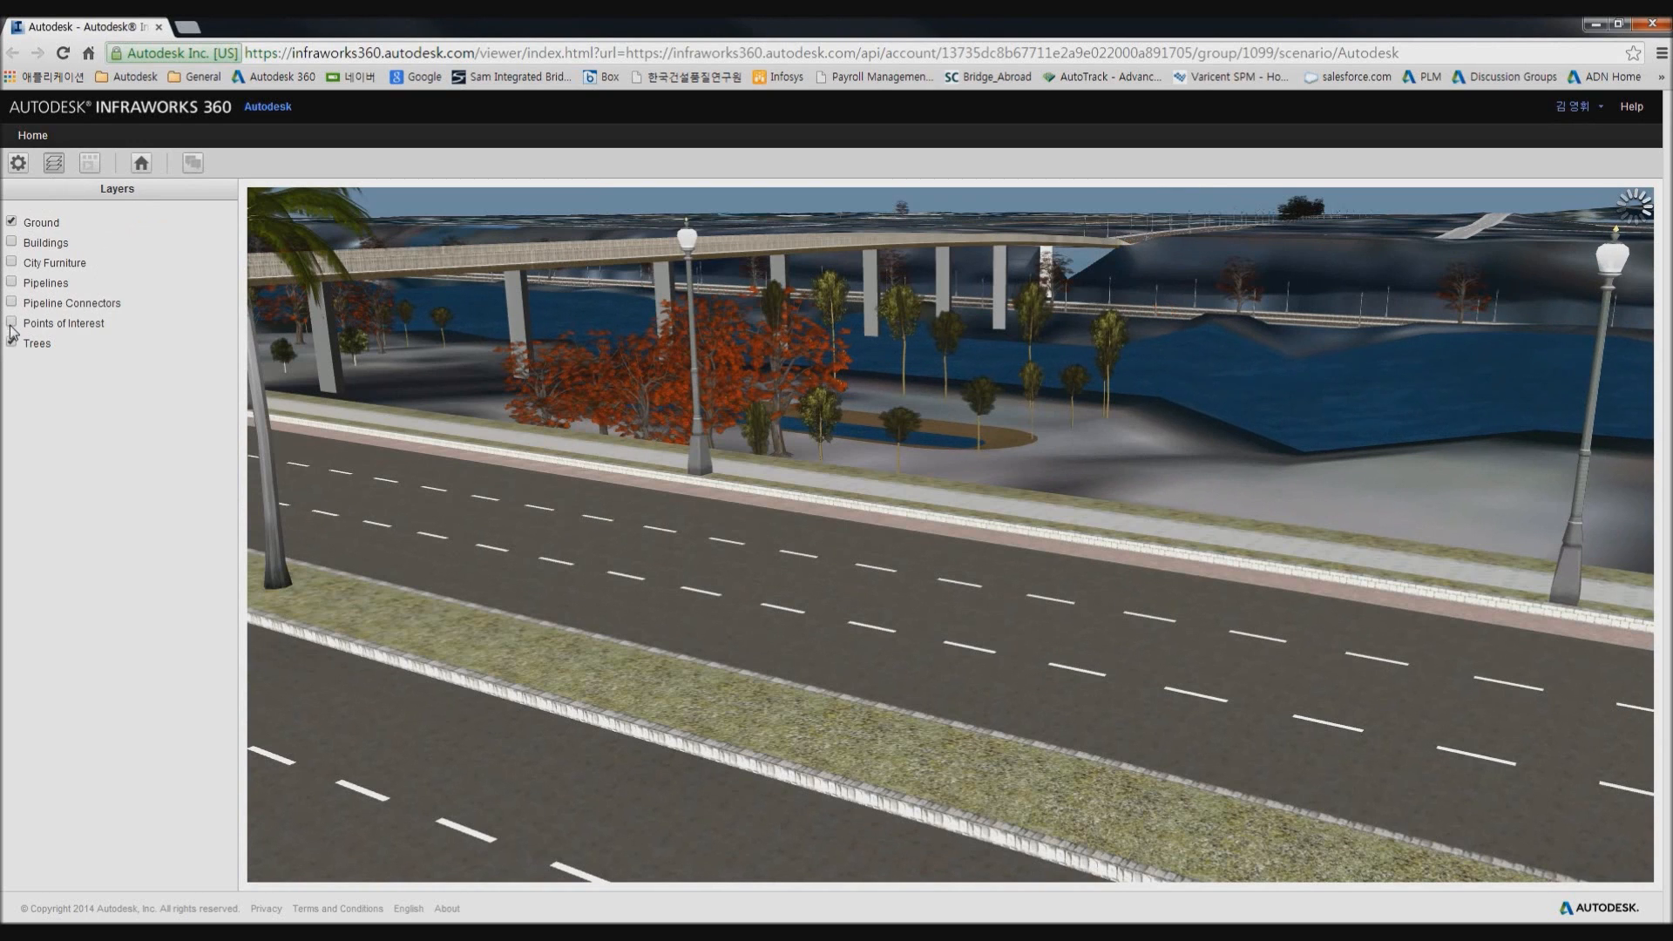
click(12, 343)
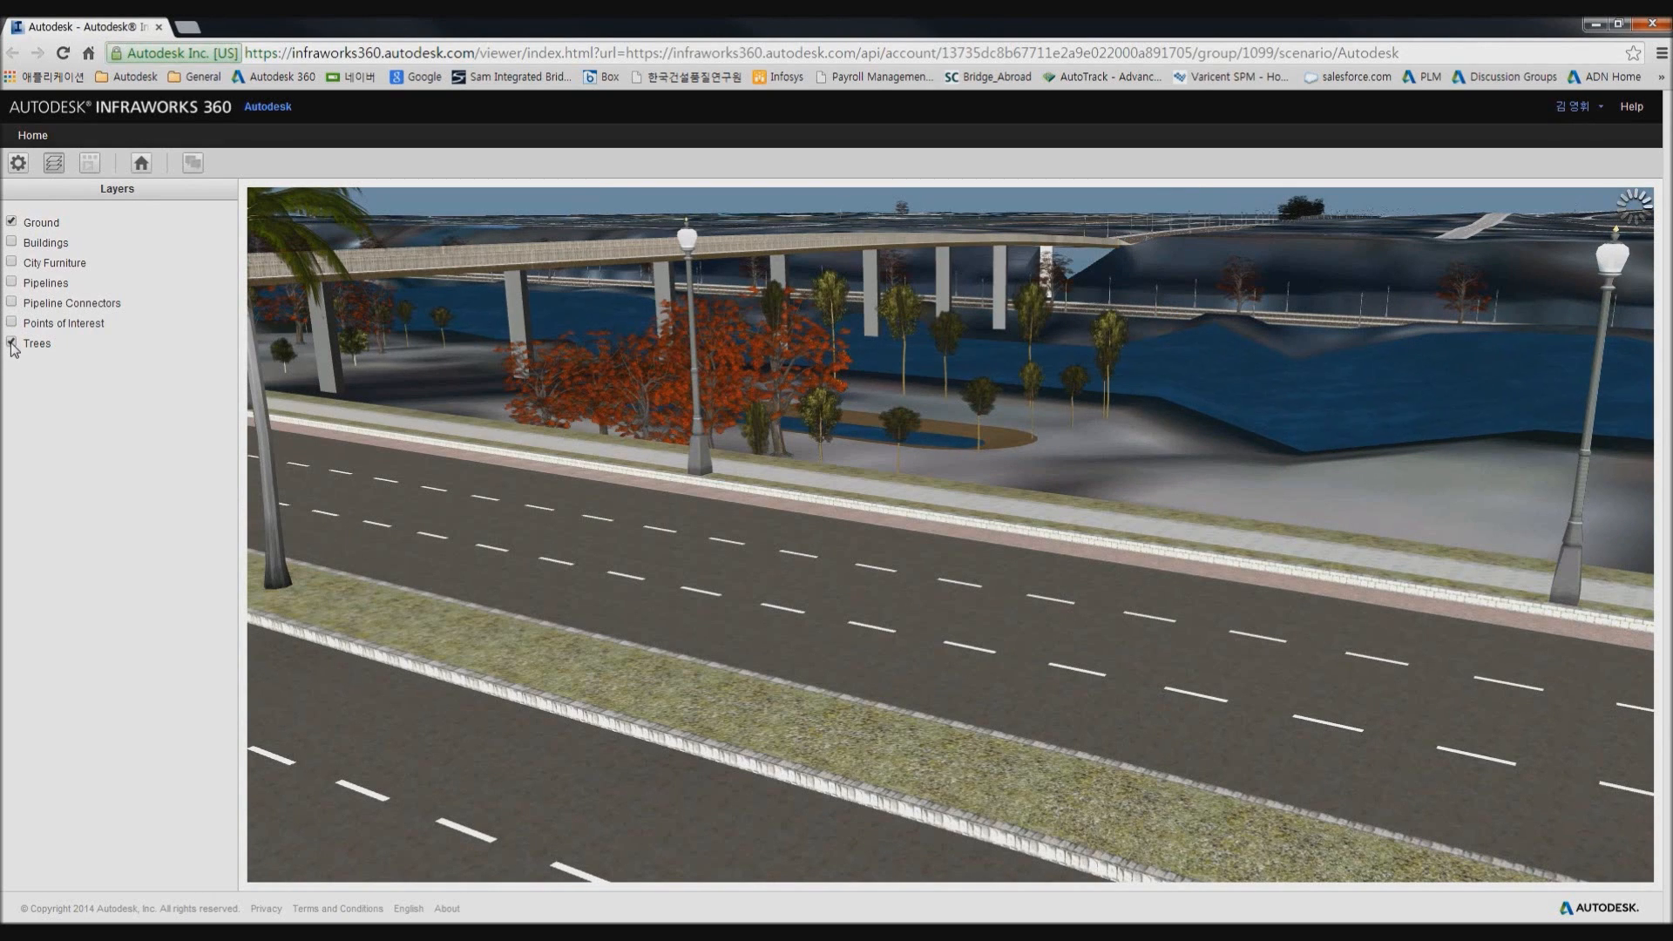
click(12, 344)
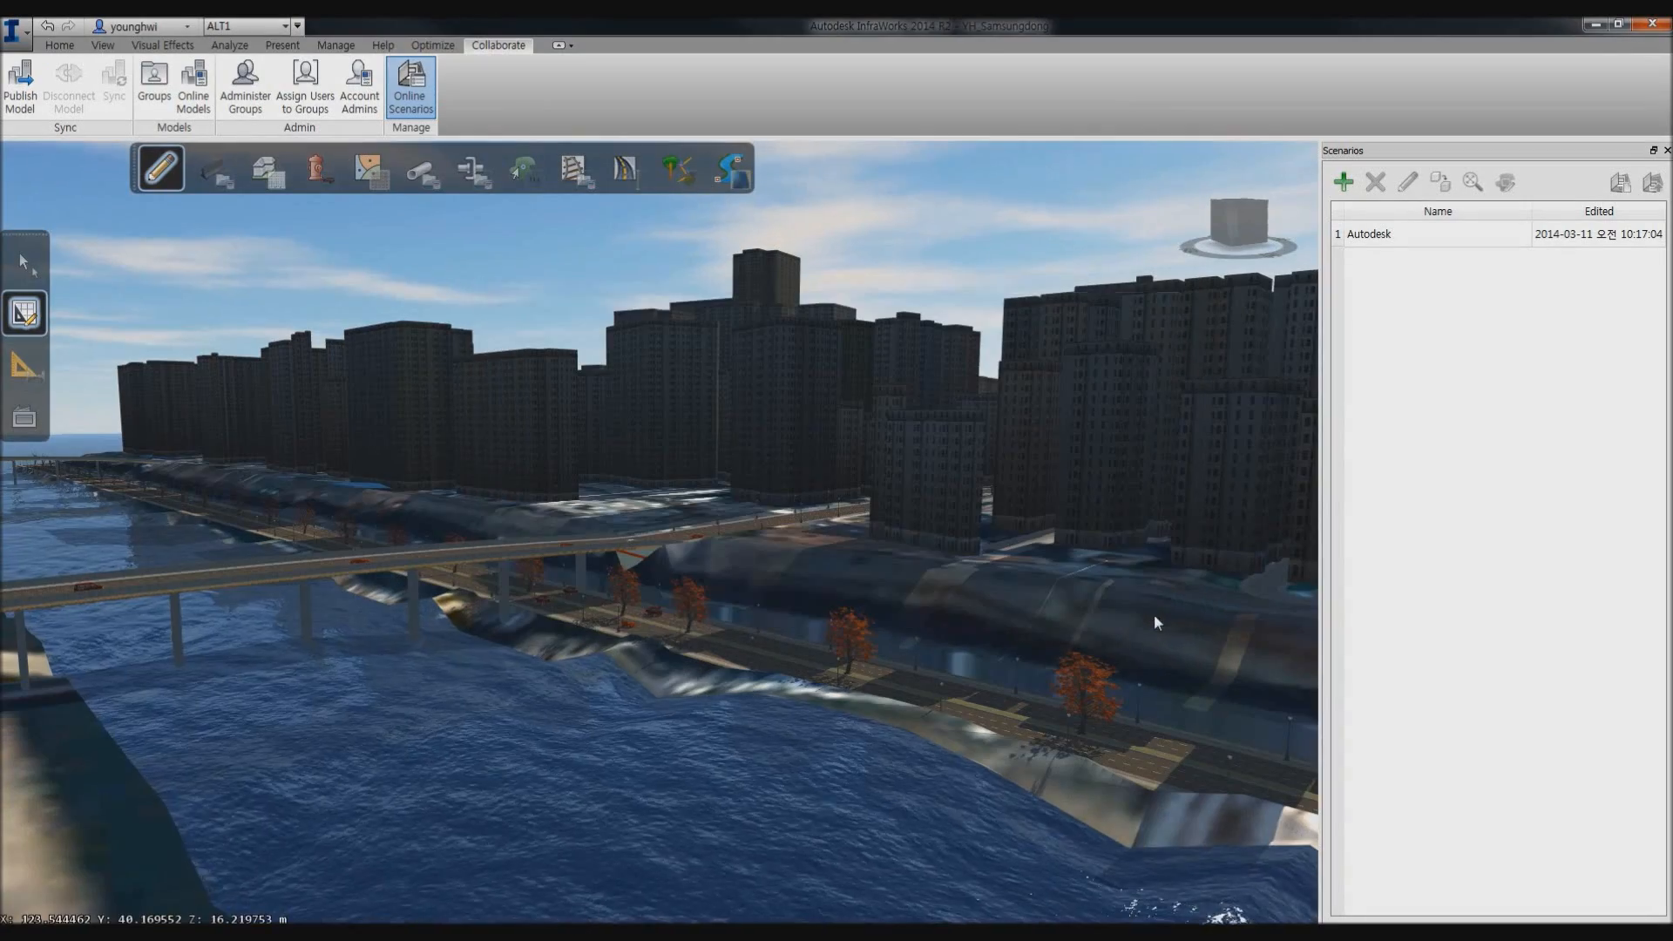
Back in InfraWorks, display the Profile View of the road leading onto the bridge and open the application's file options.
scroll(735, 537, down, 2)
drag(580, 500, 792, 598)
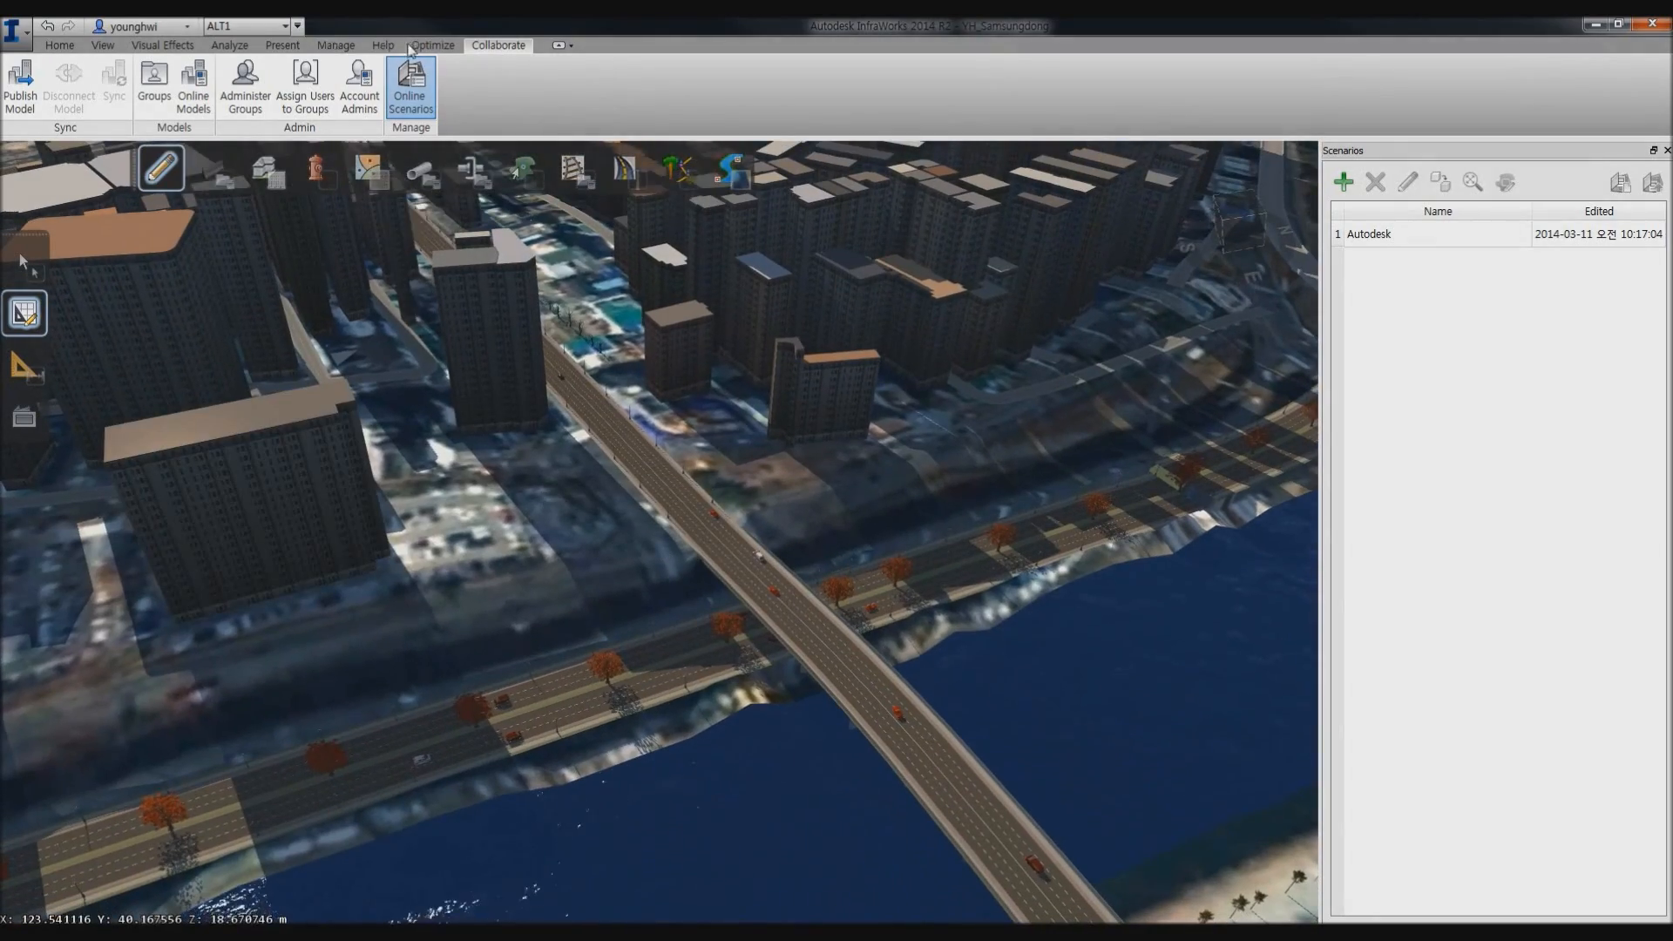
click(433, 45)
click(257, 83)
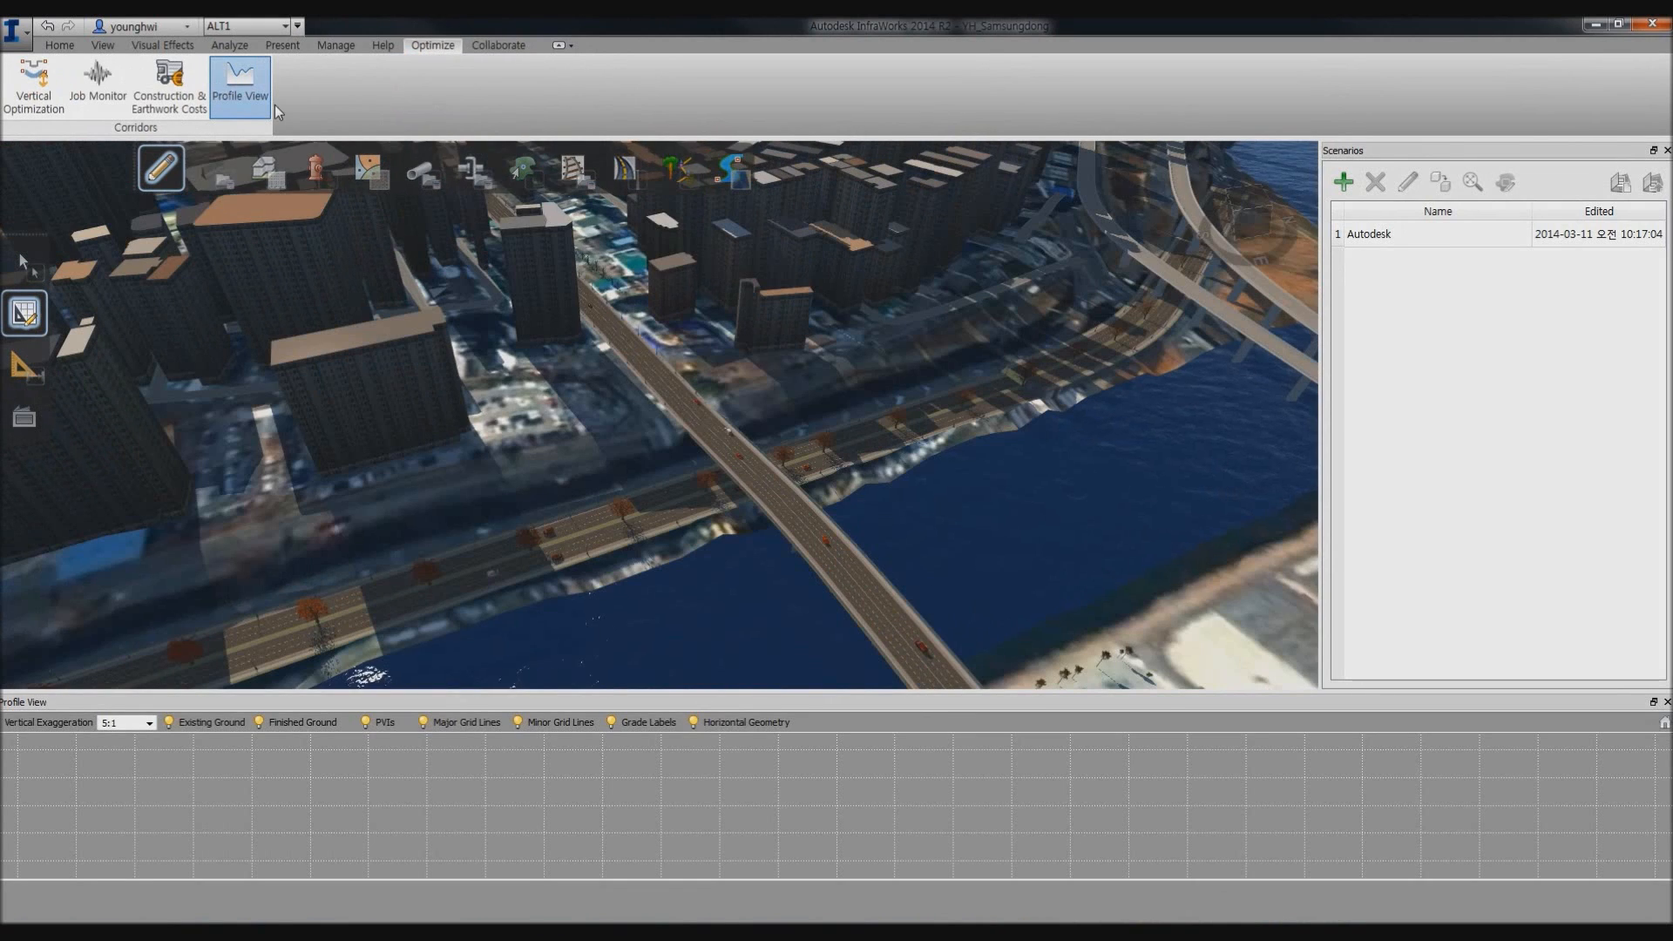
click(645, 357)
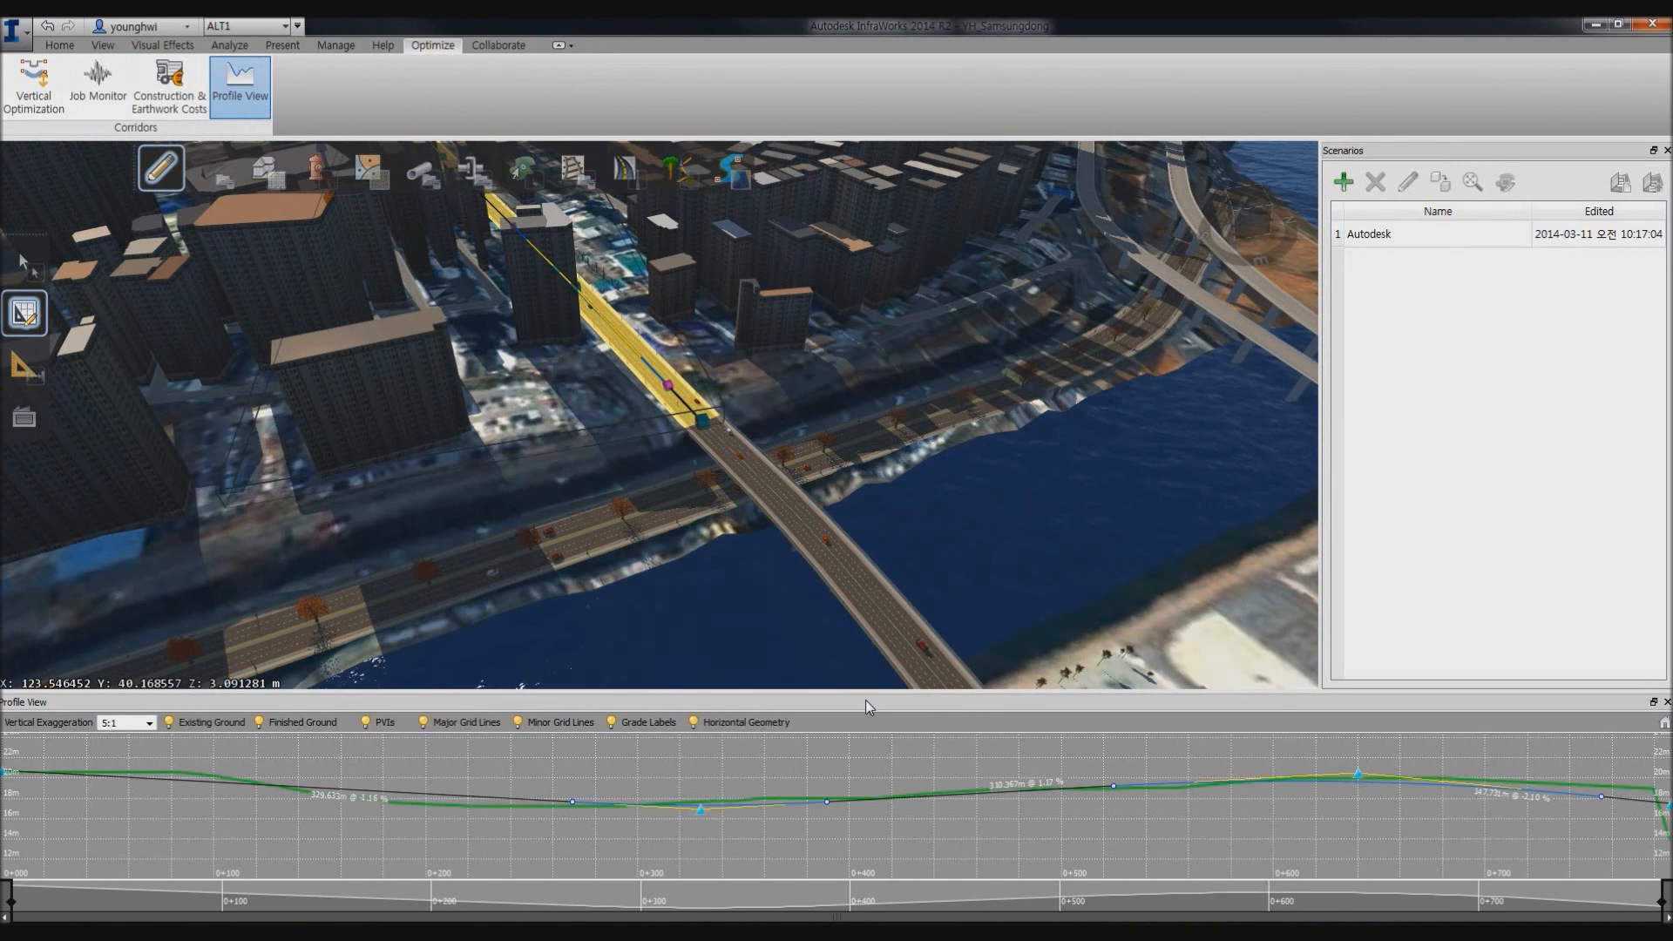
click(14, 30)
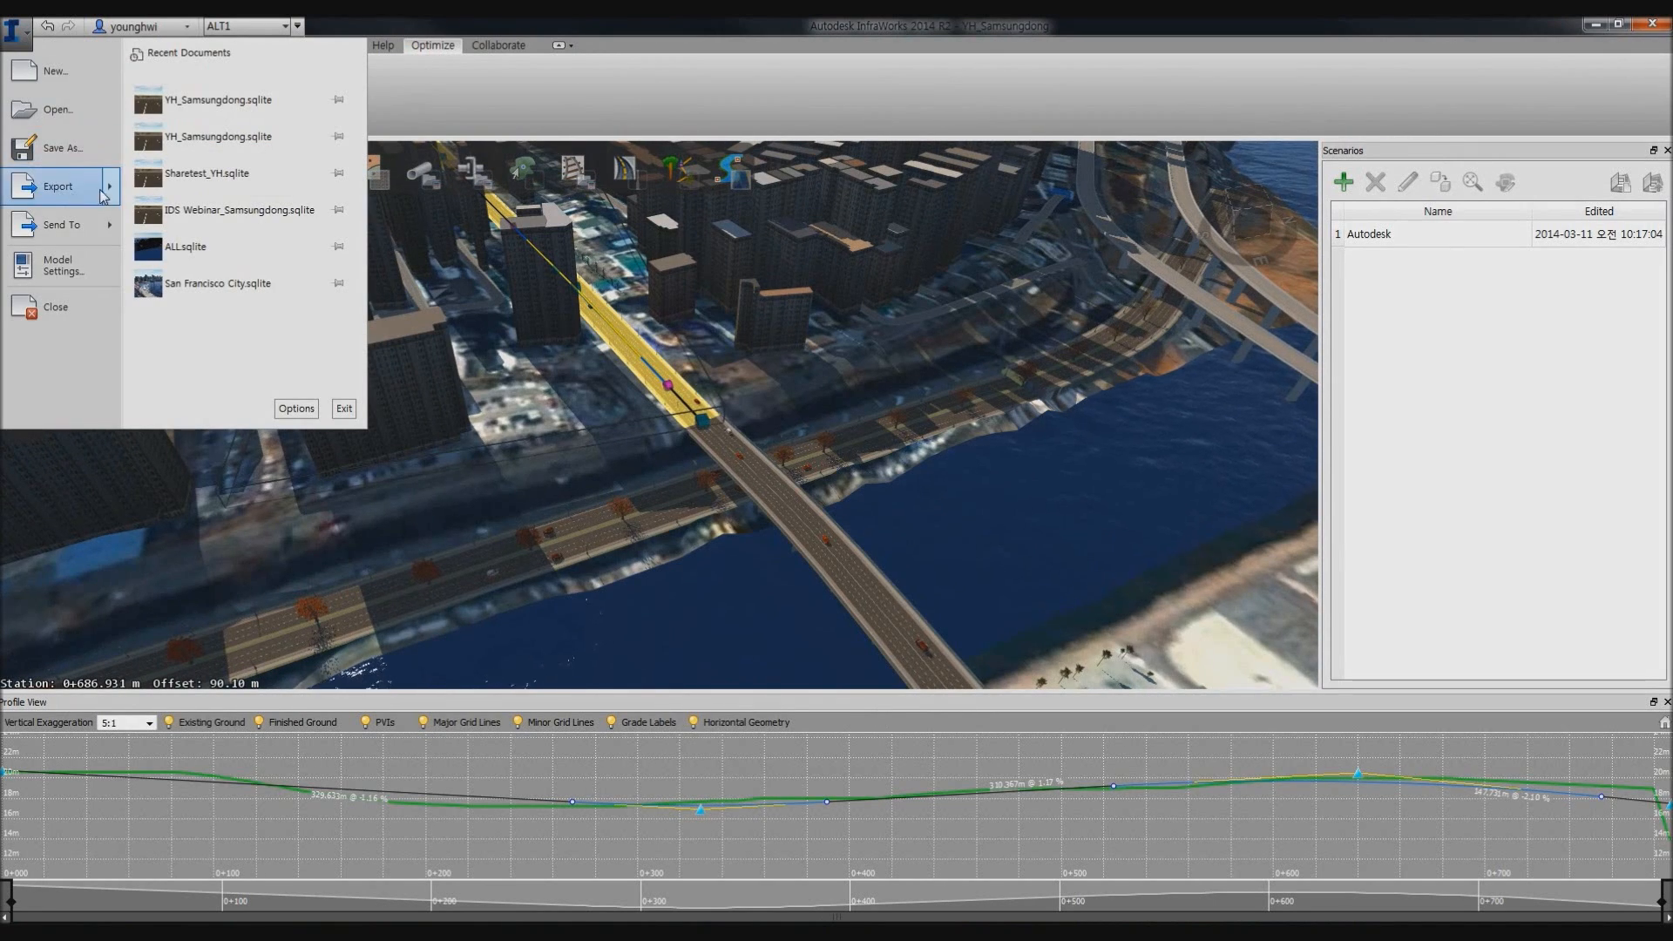
mouse_move(114, 190)
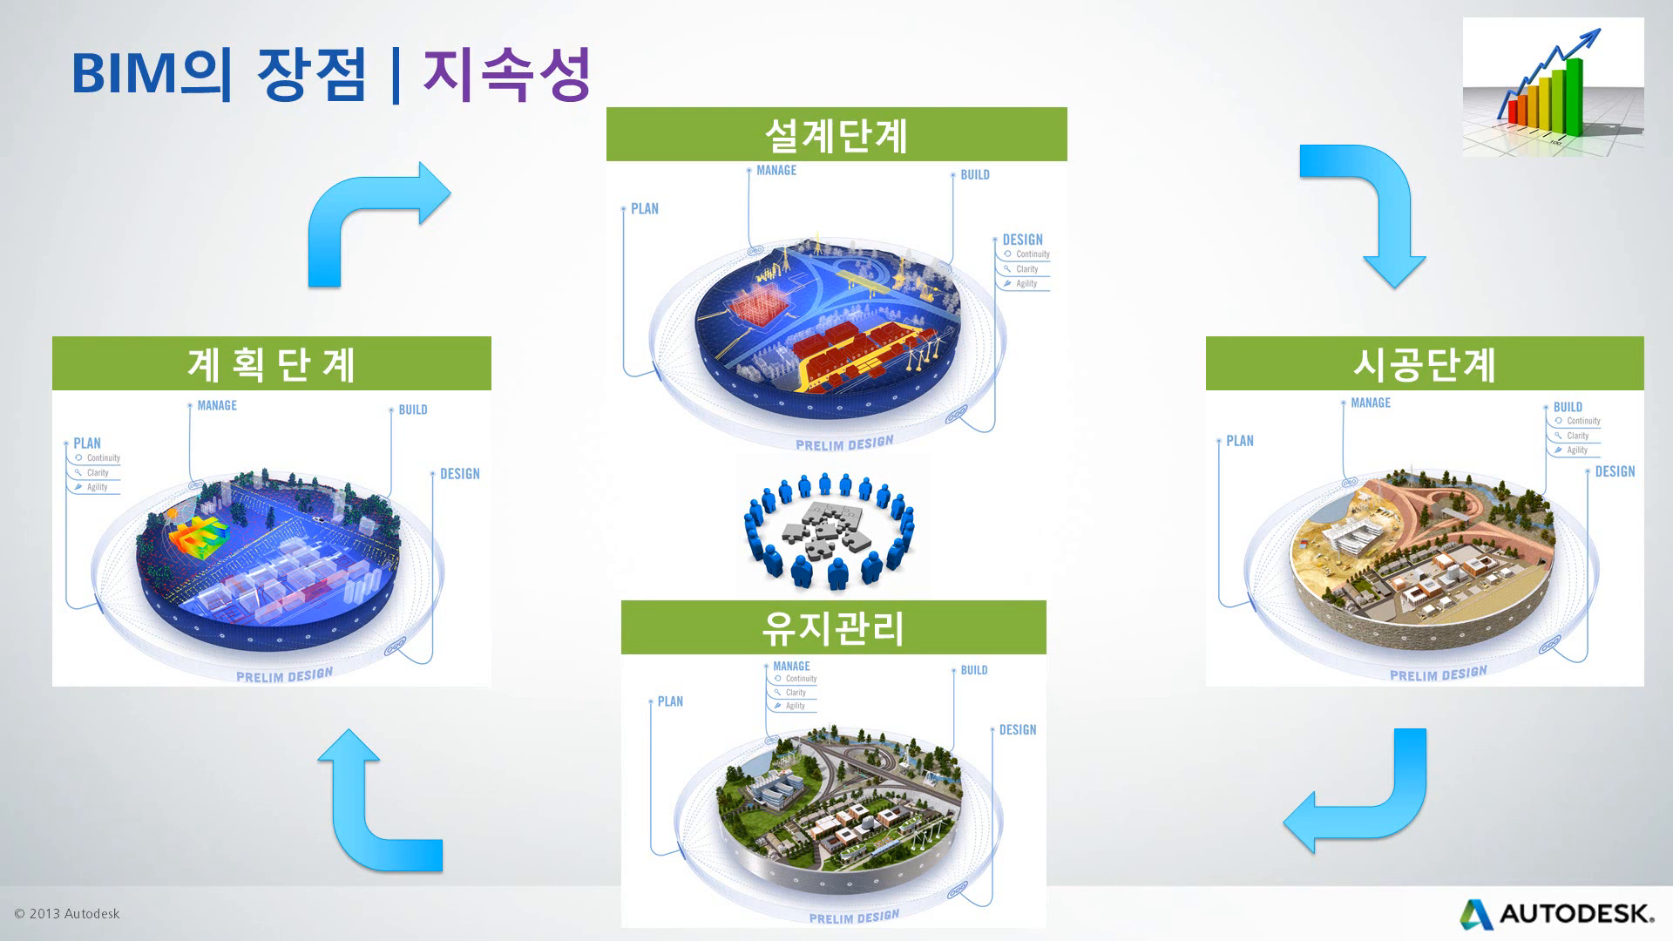
key(Right)
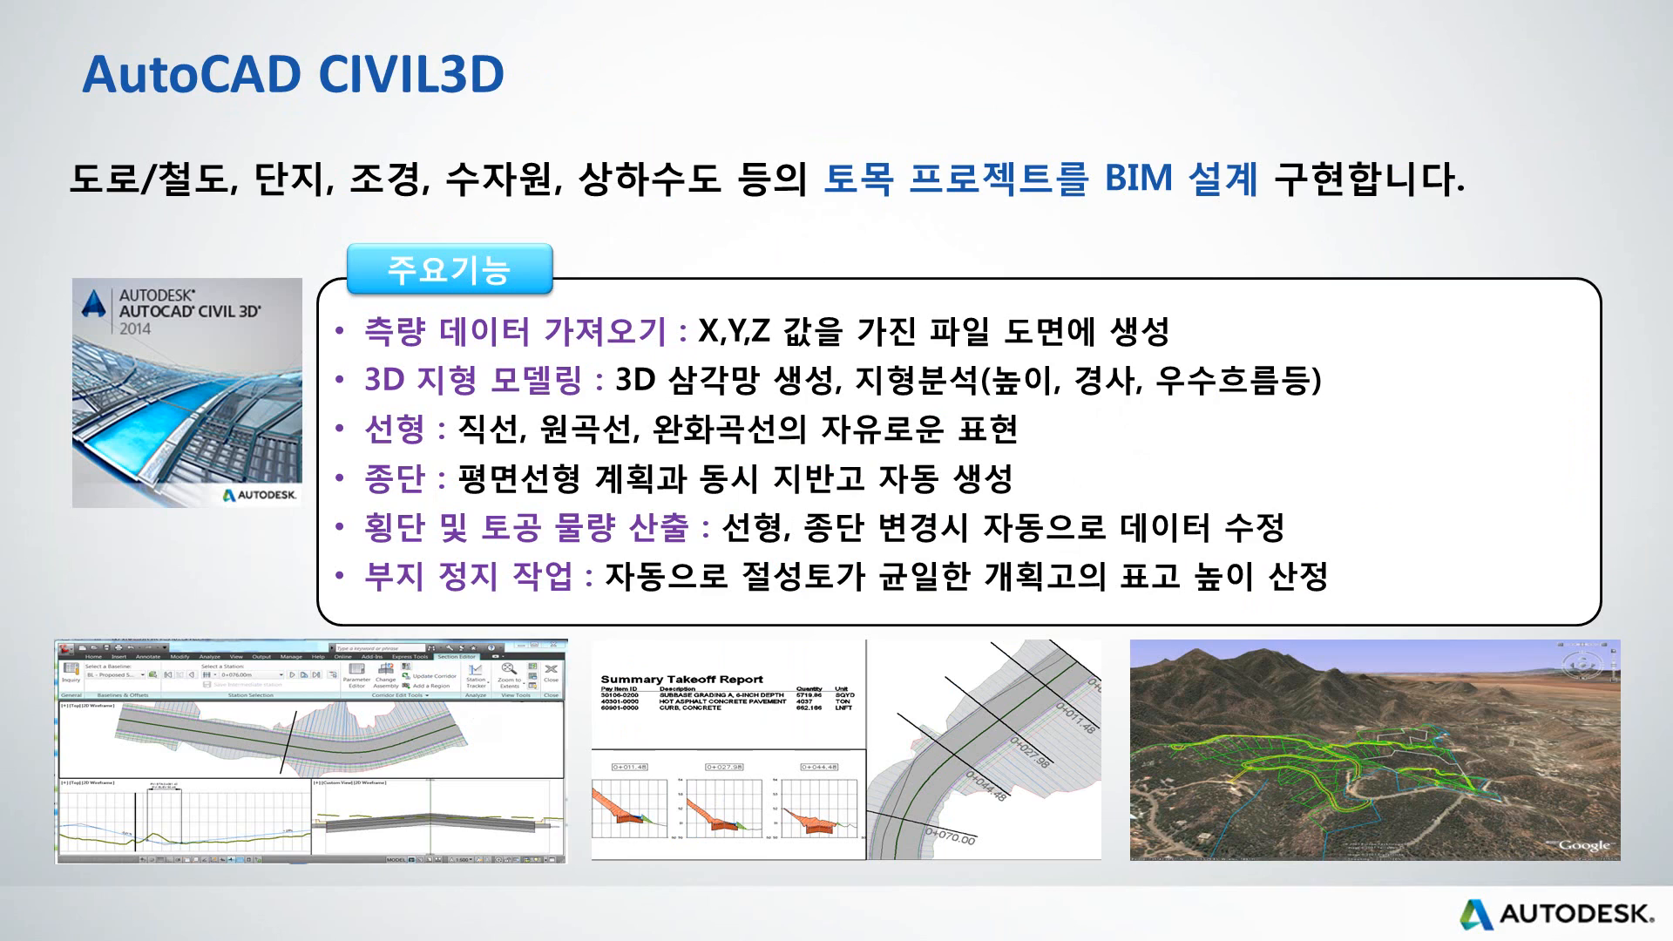
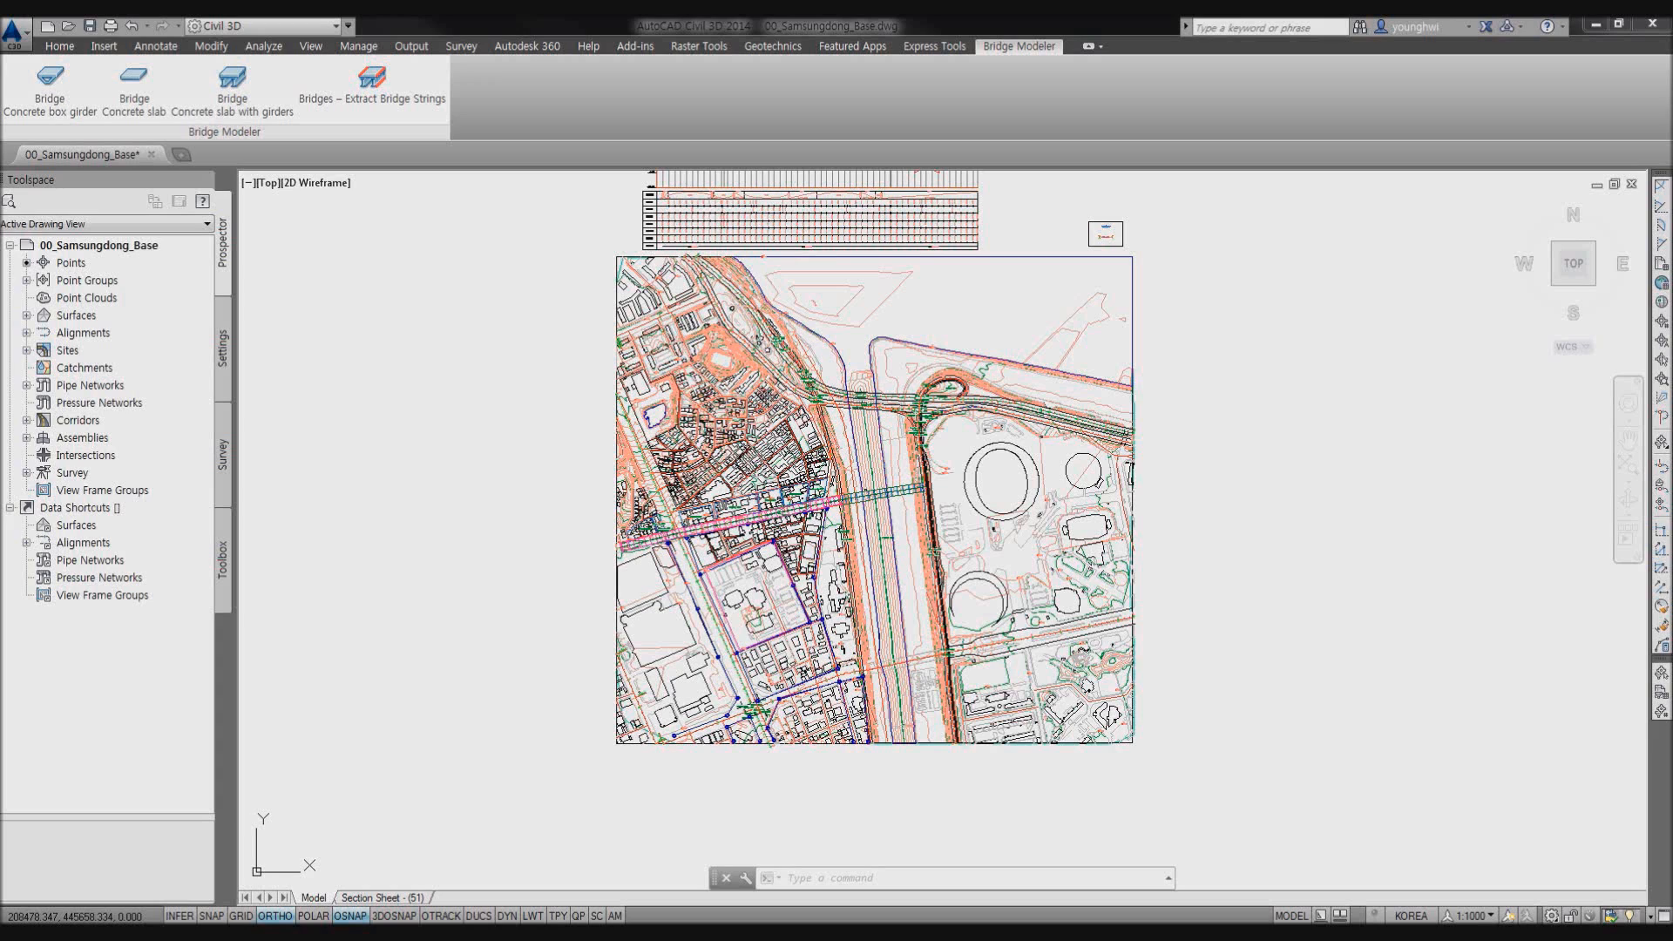
In Civil 3D, select the terrain surface on the riverbank near the bridge in 00_Samsungdong_Base and open it in Object Viewer.
scroll(919, 526, down, 3)
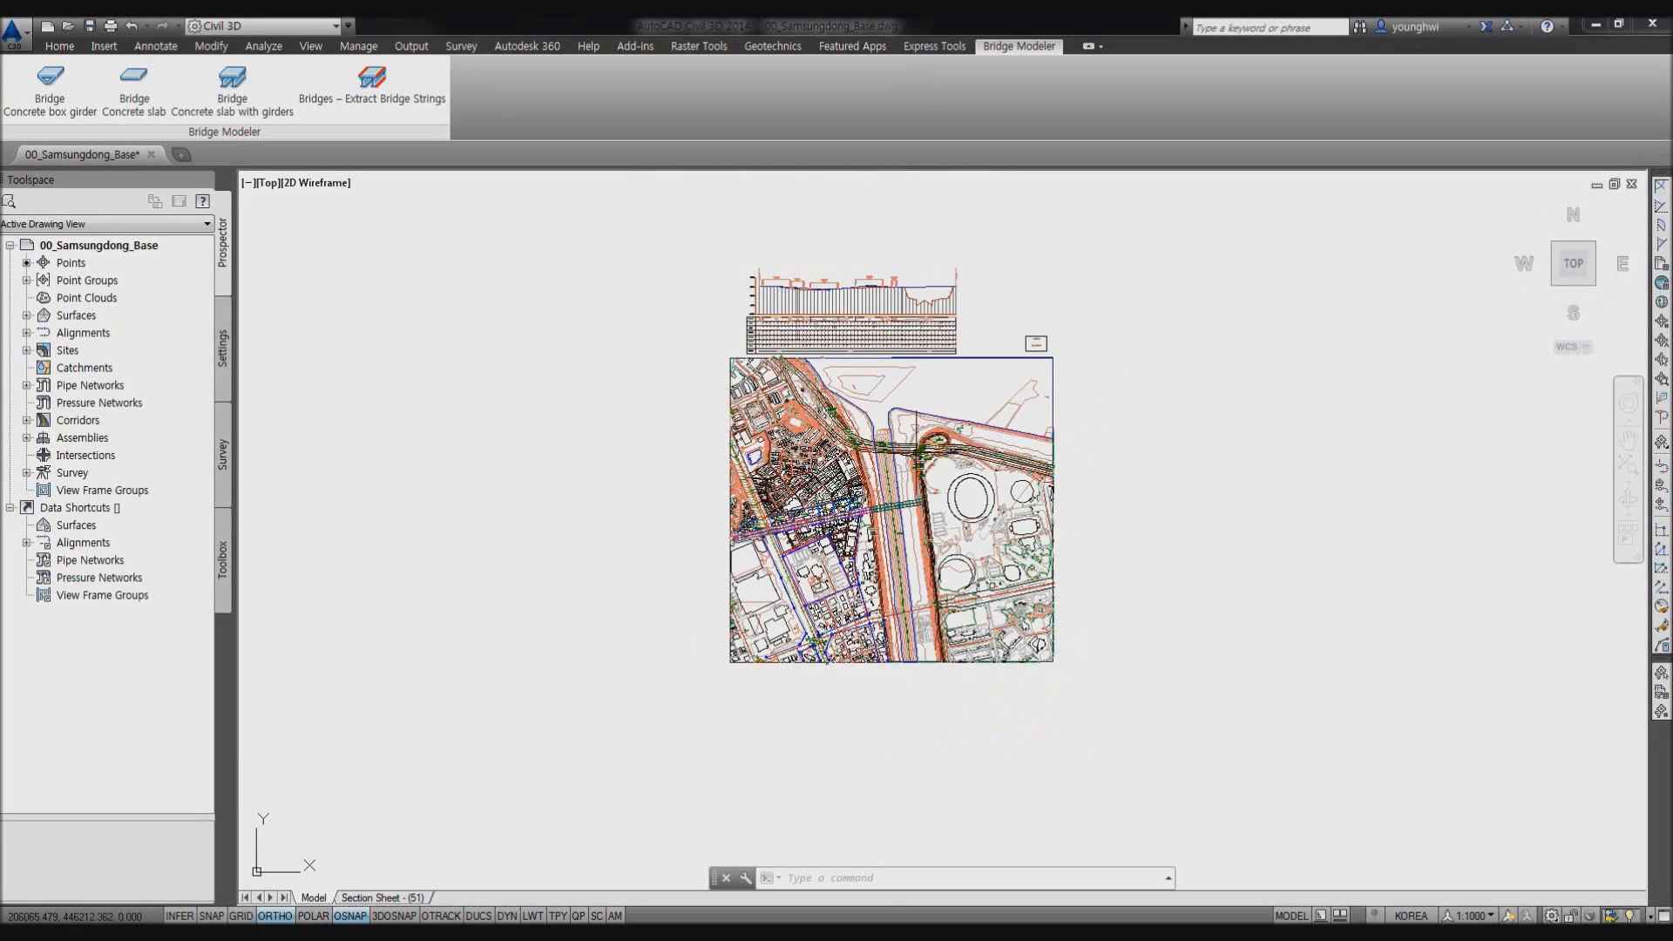
text(z)
key(Return)
text(w)
key(Return)
click(685, 257)
click(1084, 684)
scroll(833, 633, up, 2)
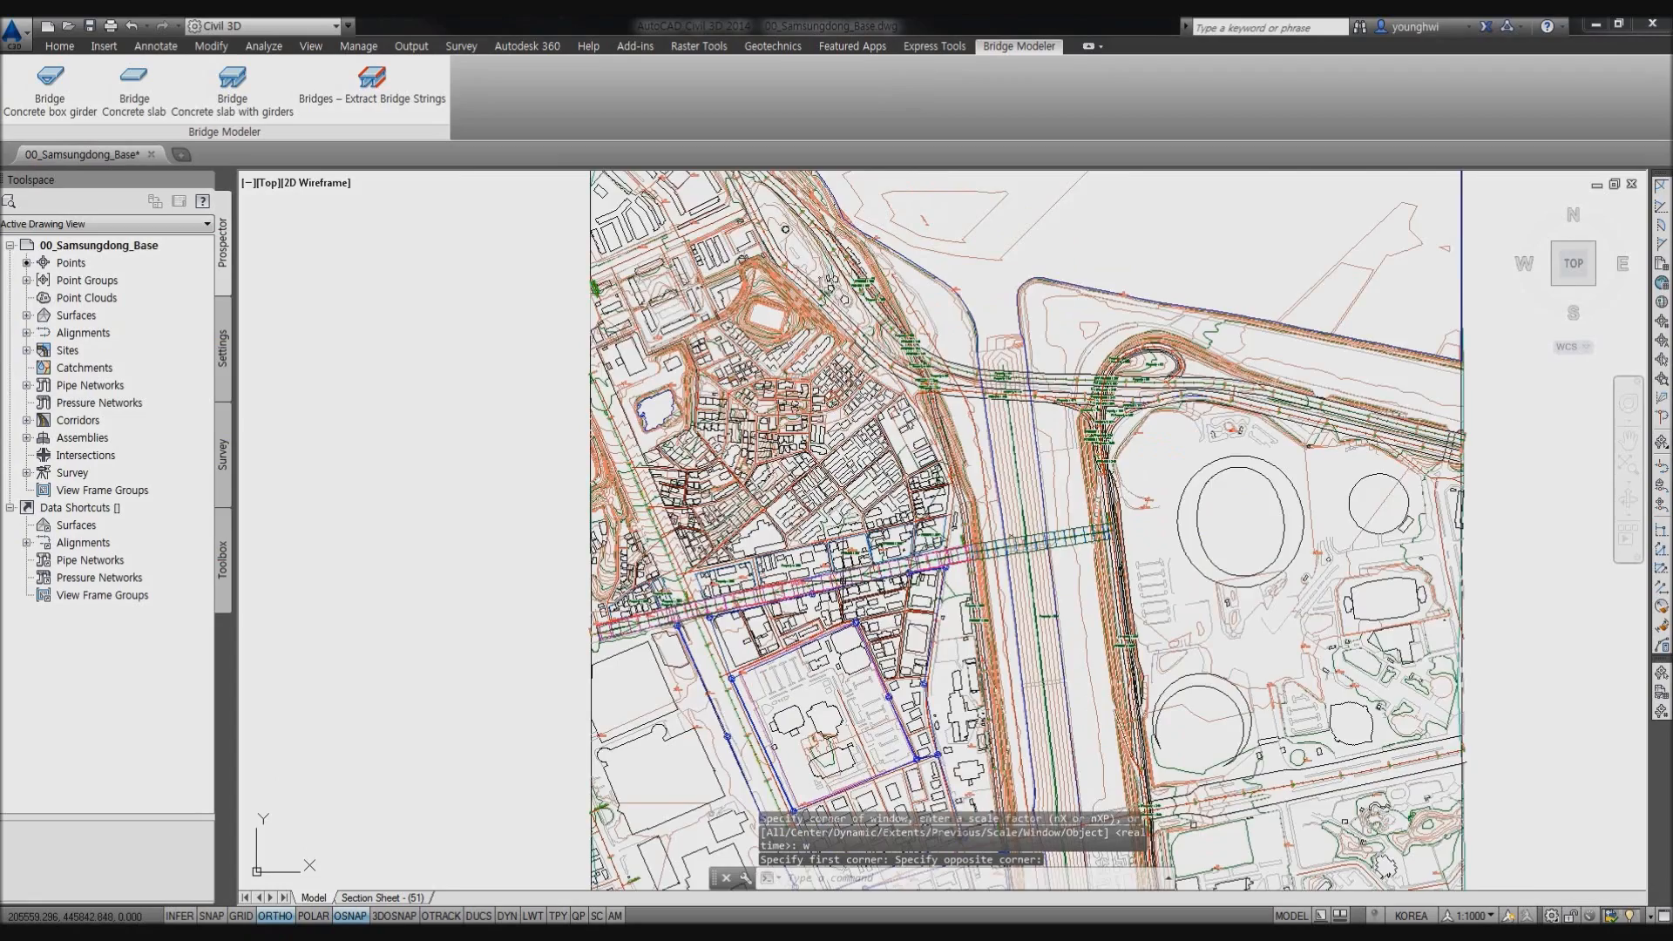
scroll(1098, 432, up, 4)
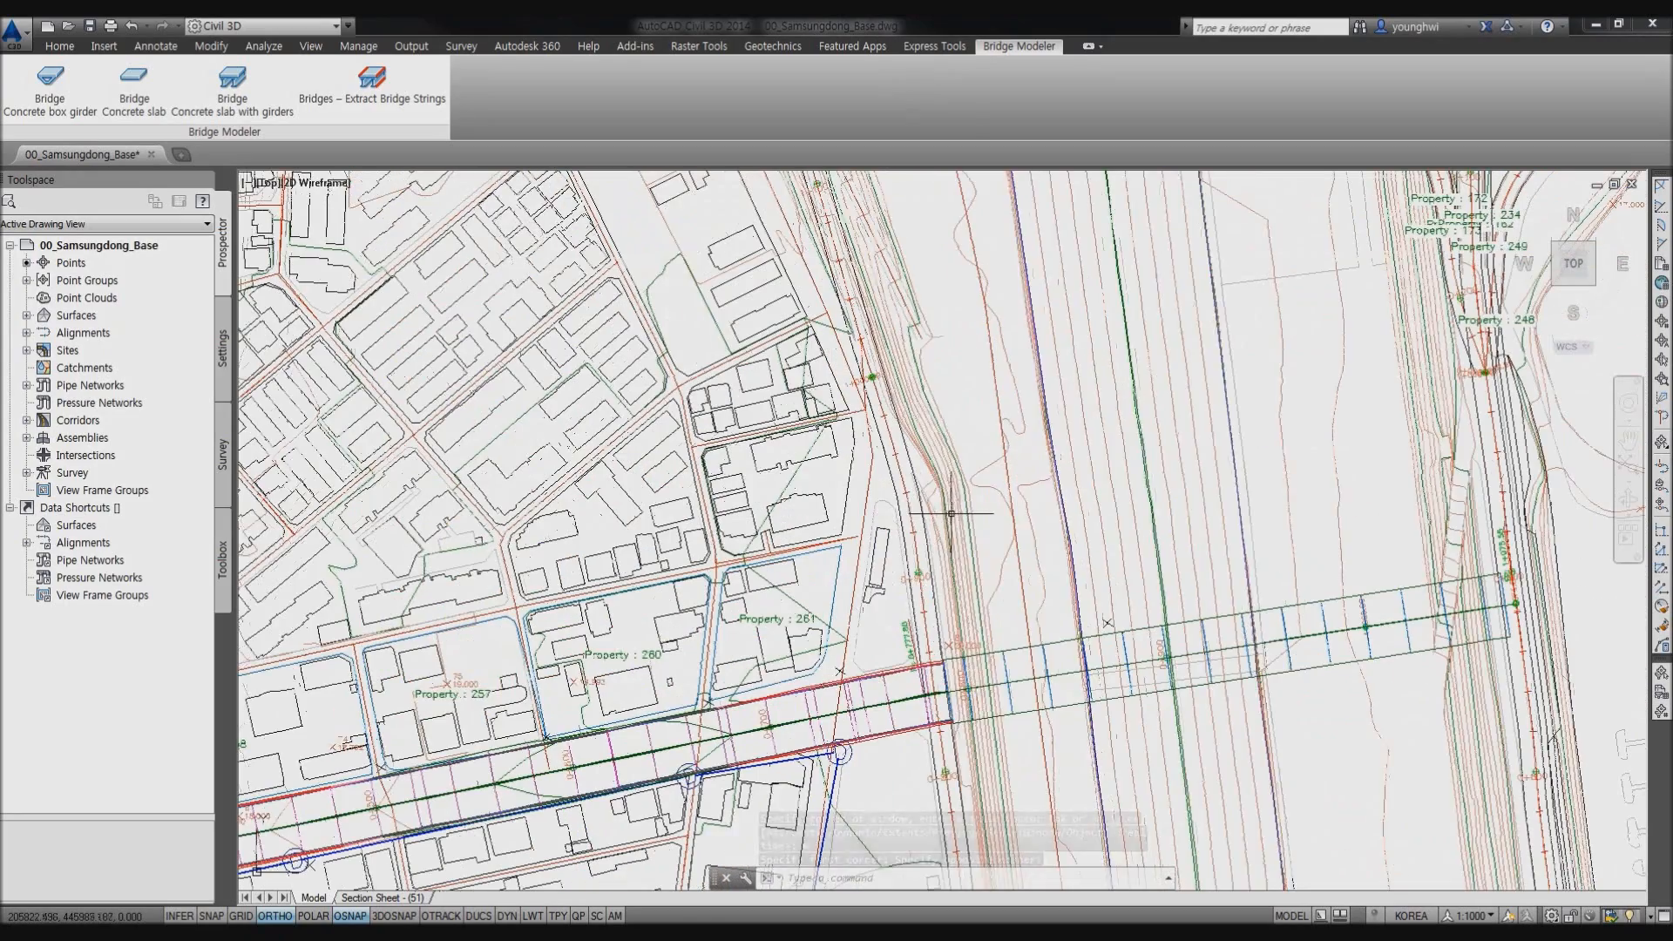
click(954, 516)
right_click(954, 516)
click(1011, 756)
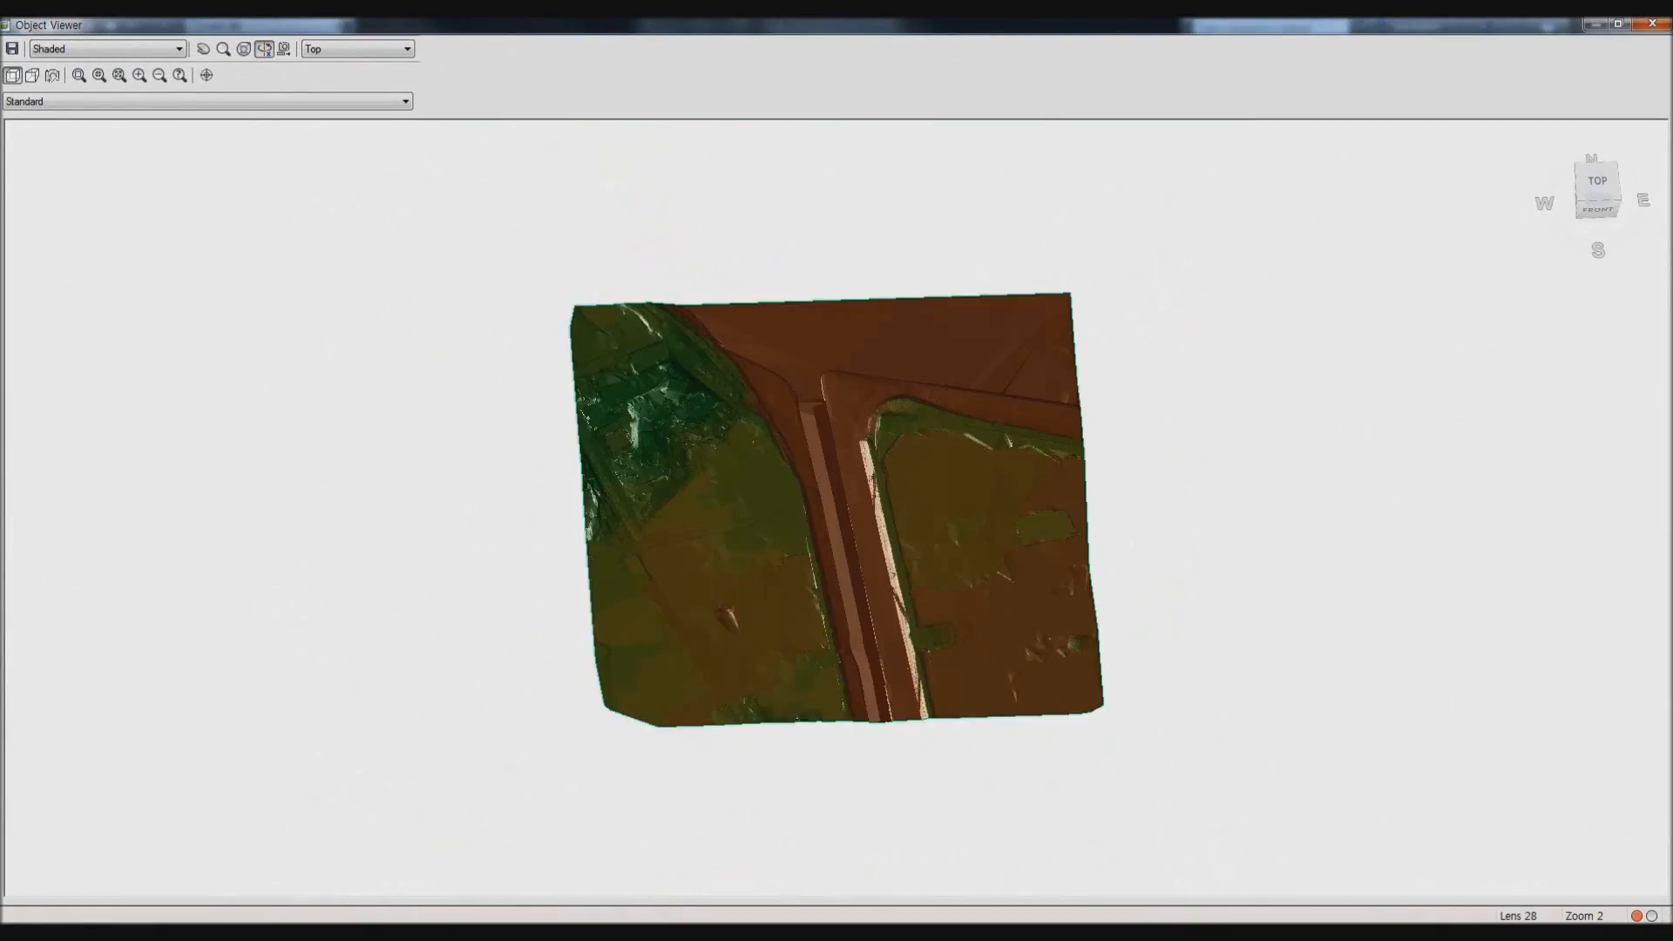
Examine the terrain surface in 3D along the river and switch its visual style to X-Ray.
middle_drag(832, 509, 913, 523)
drag(913, 523, 889, 471)
scroll(888, 471, up, 2)
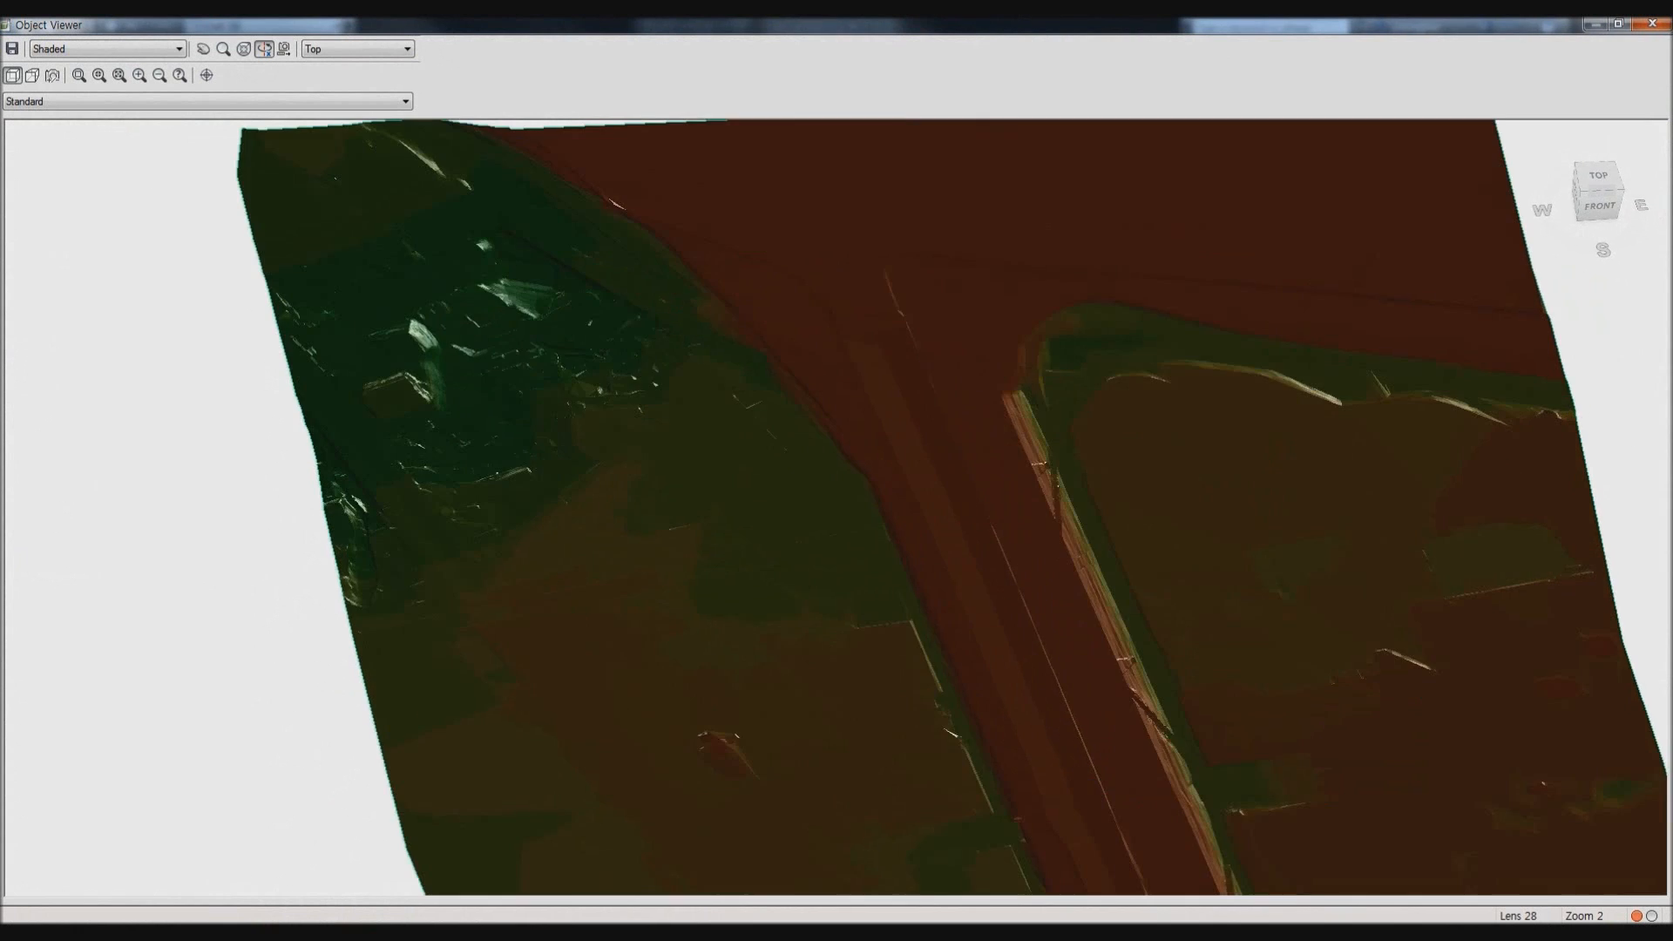
middle_drag(889, 471, 1028, 454)
scroll(836, 508, up, 2)
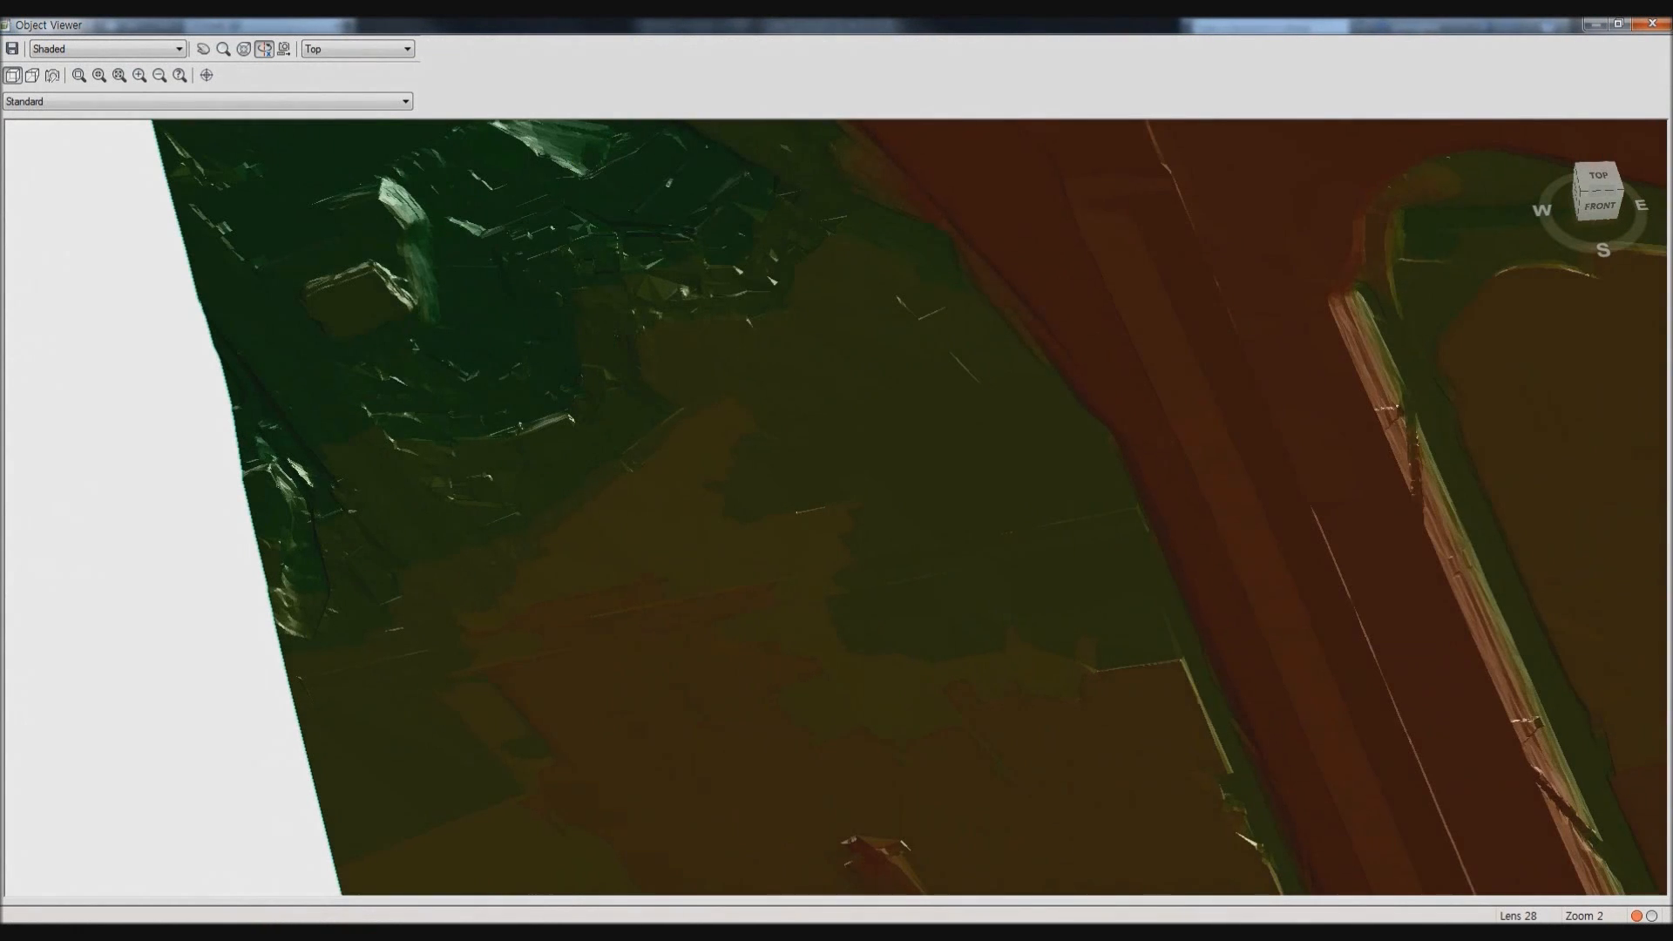
scroll(836, 508, down, 2)
click(108, 48)
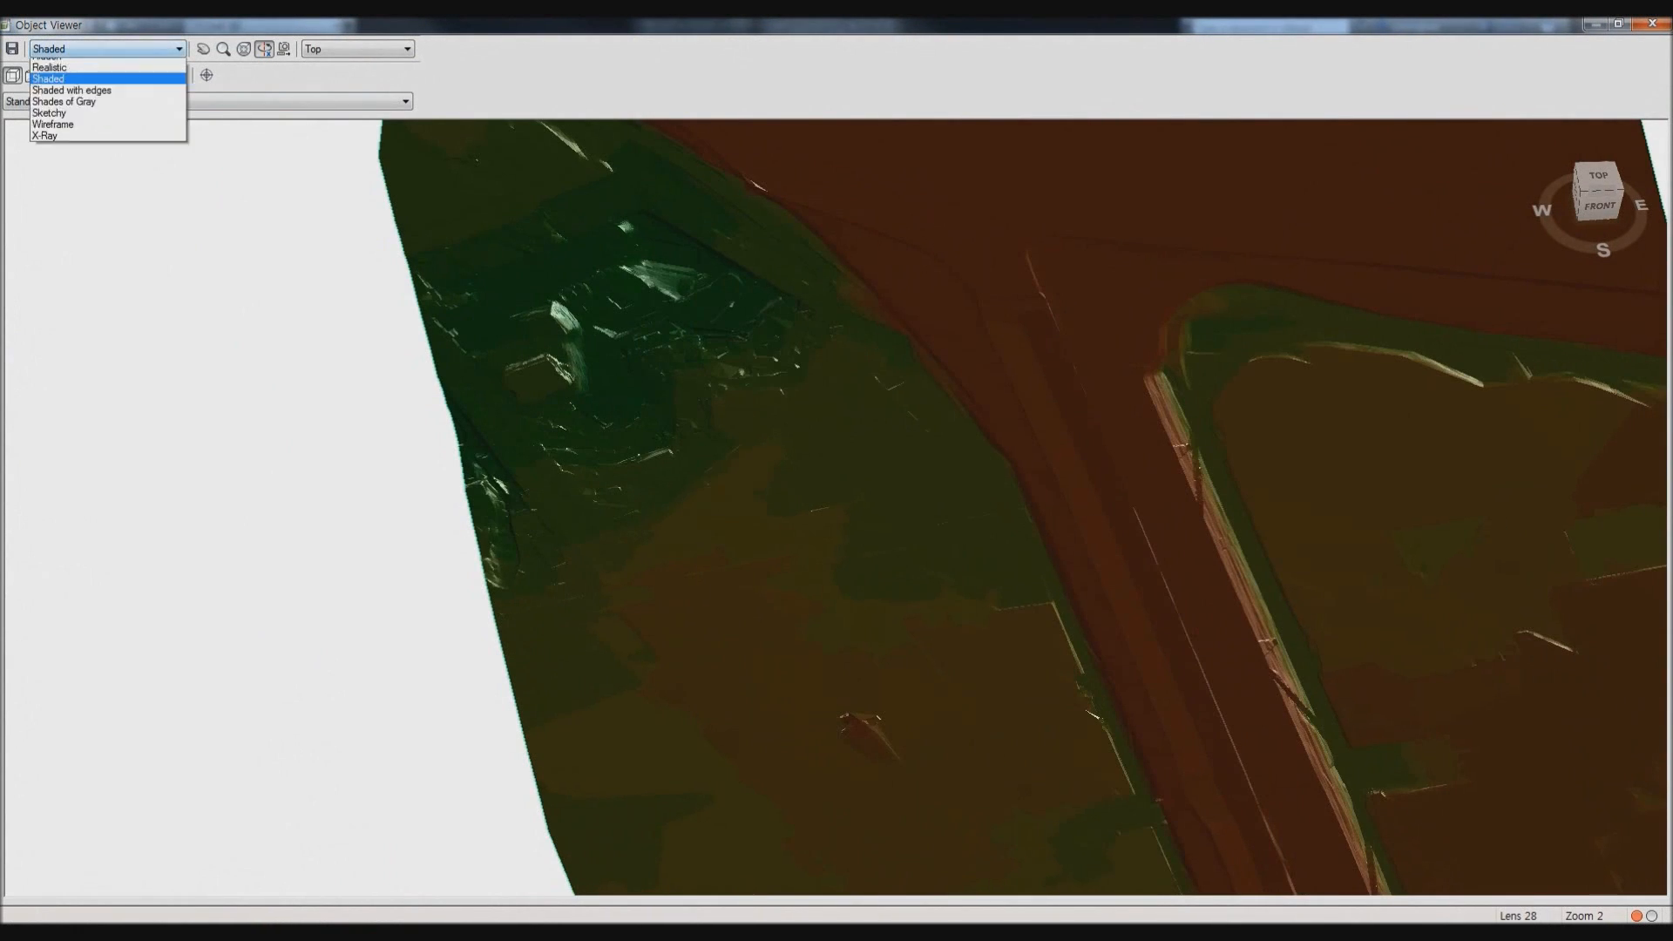
click(107, 179)
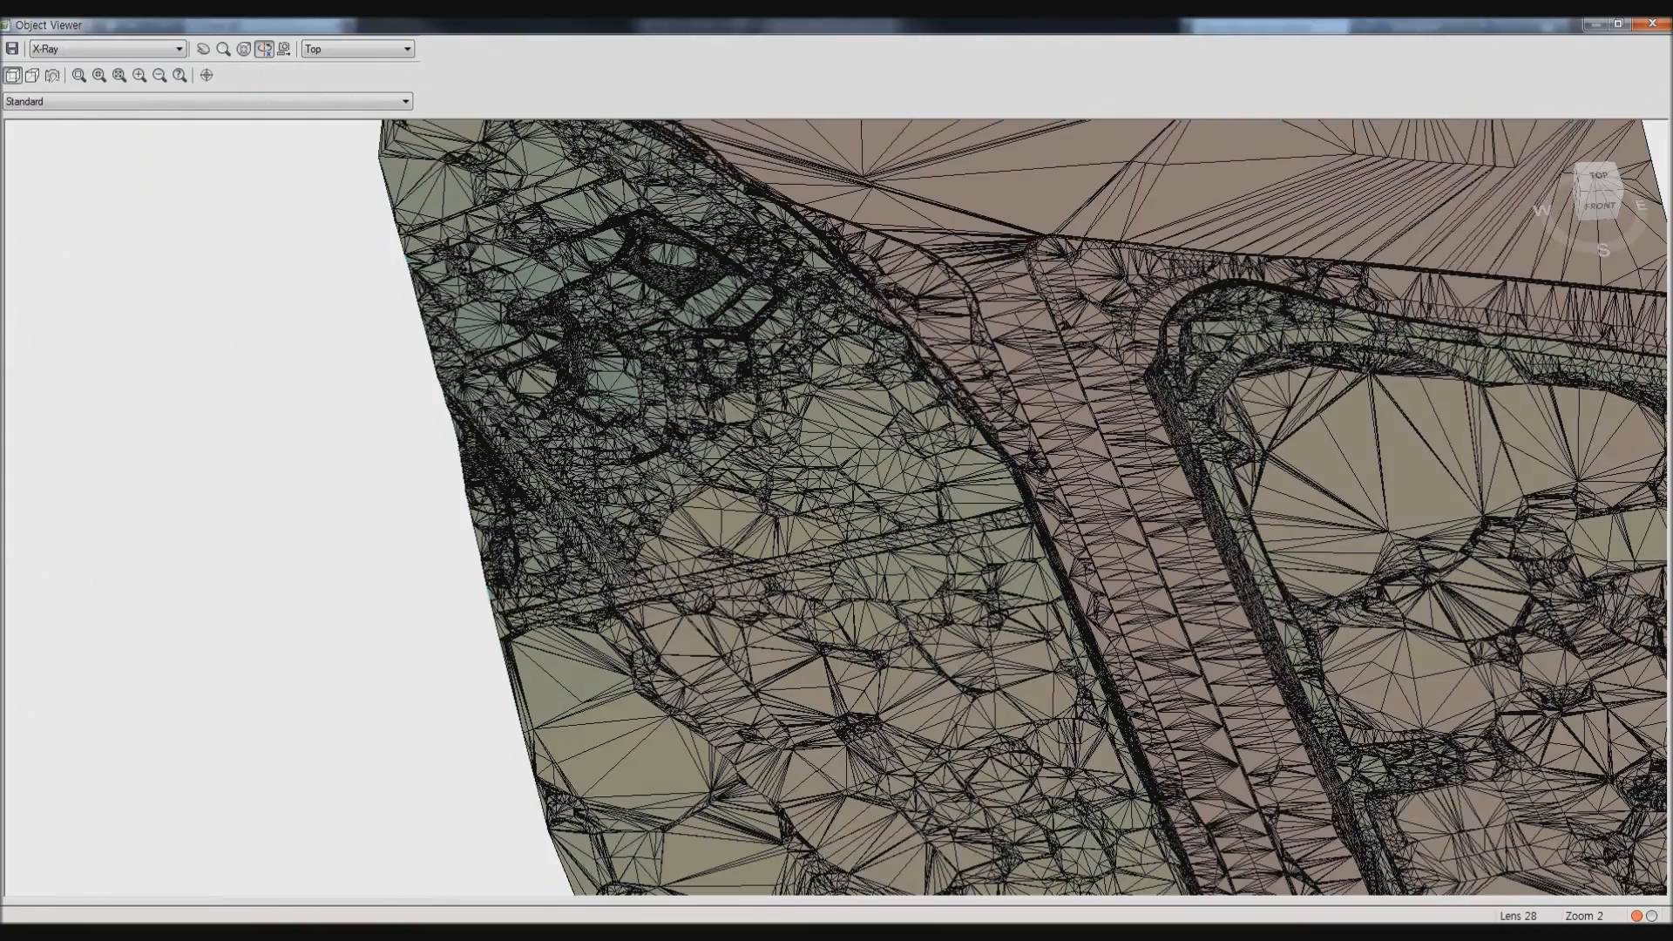
drag(784, 508, 863, 508)
scroll(835, 508, up, 2)
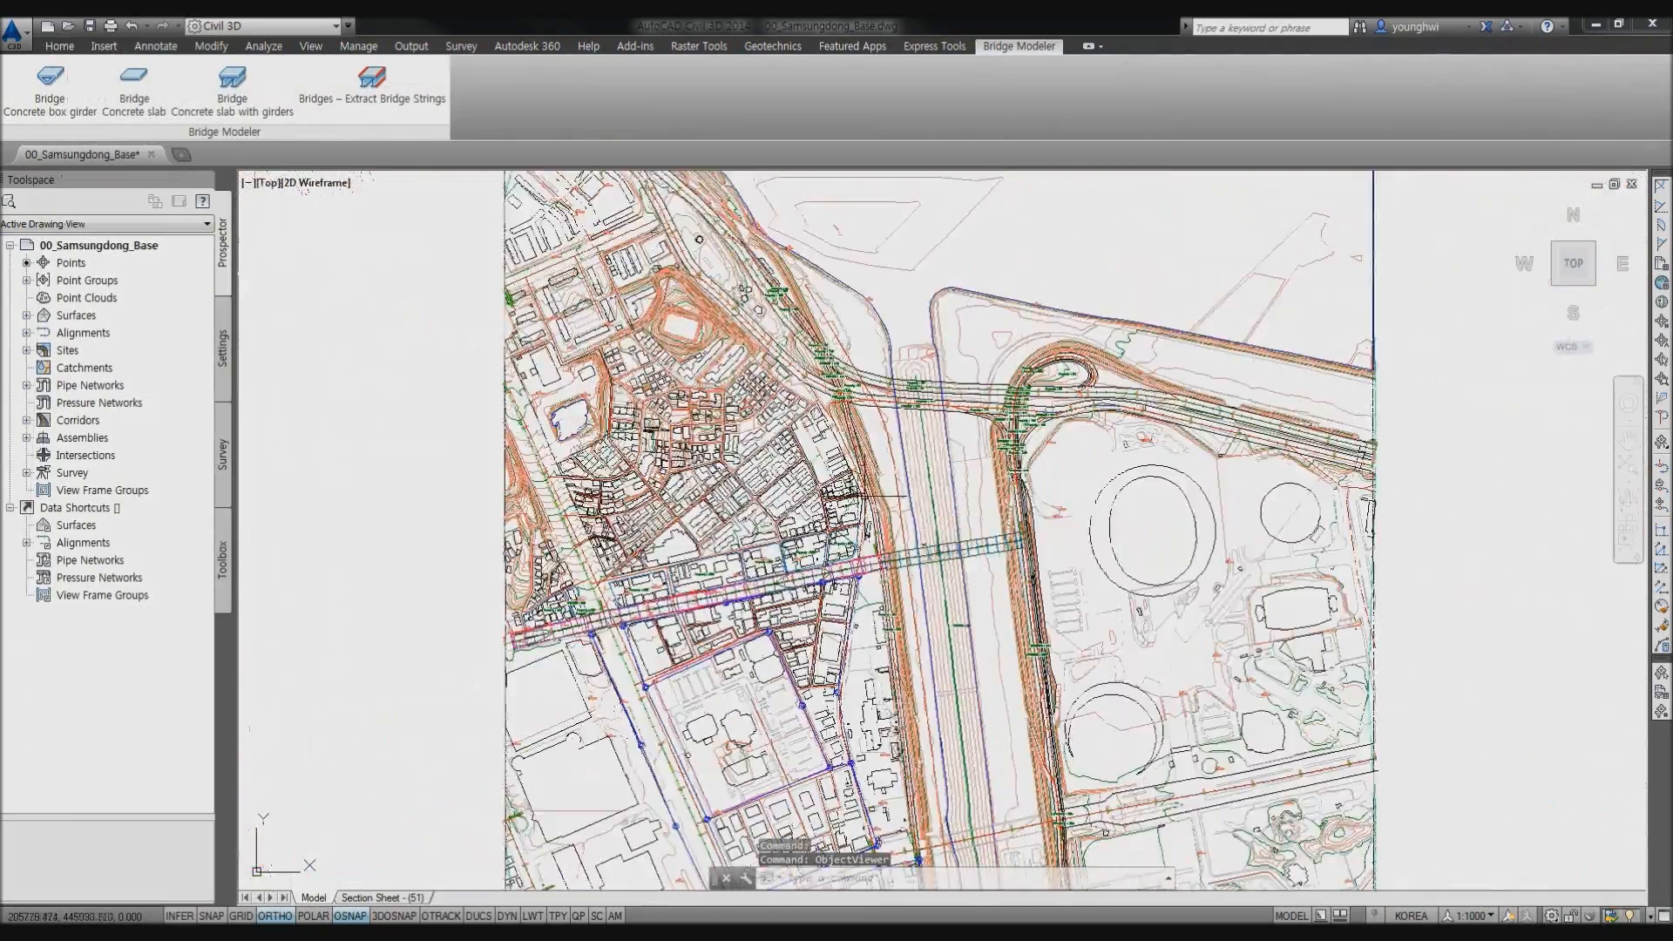
Examine the road profile and its data bands above the site plan.
scroll(786, 458, down, 3)
scroll(786, 457, up, 3)
scroll(871, 441, up, 2)
mouse_move(786, 458)
middle_down()
mouse_move(1001, 437)
mouse_move(917, 442)
middle_up()
scroll(911, 445, down, 2)
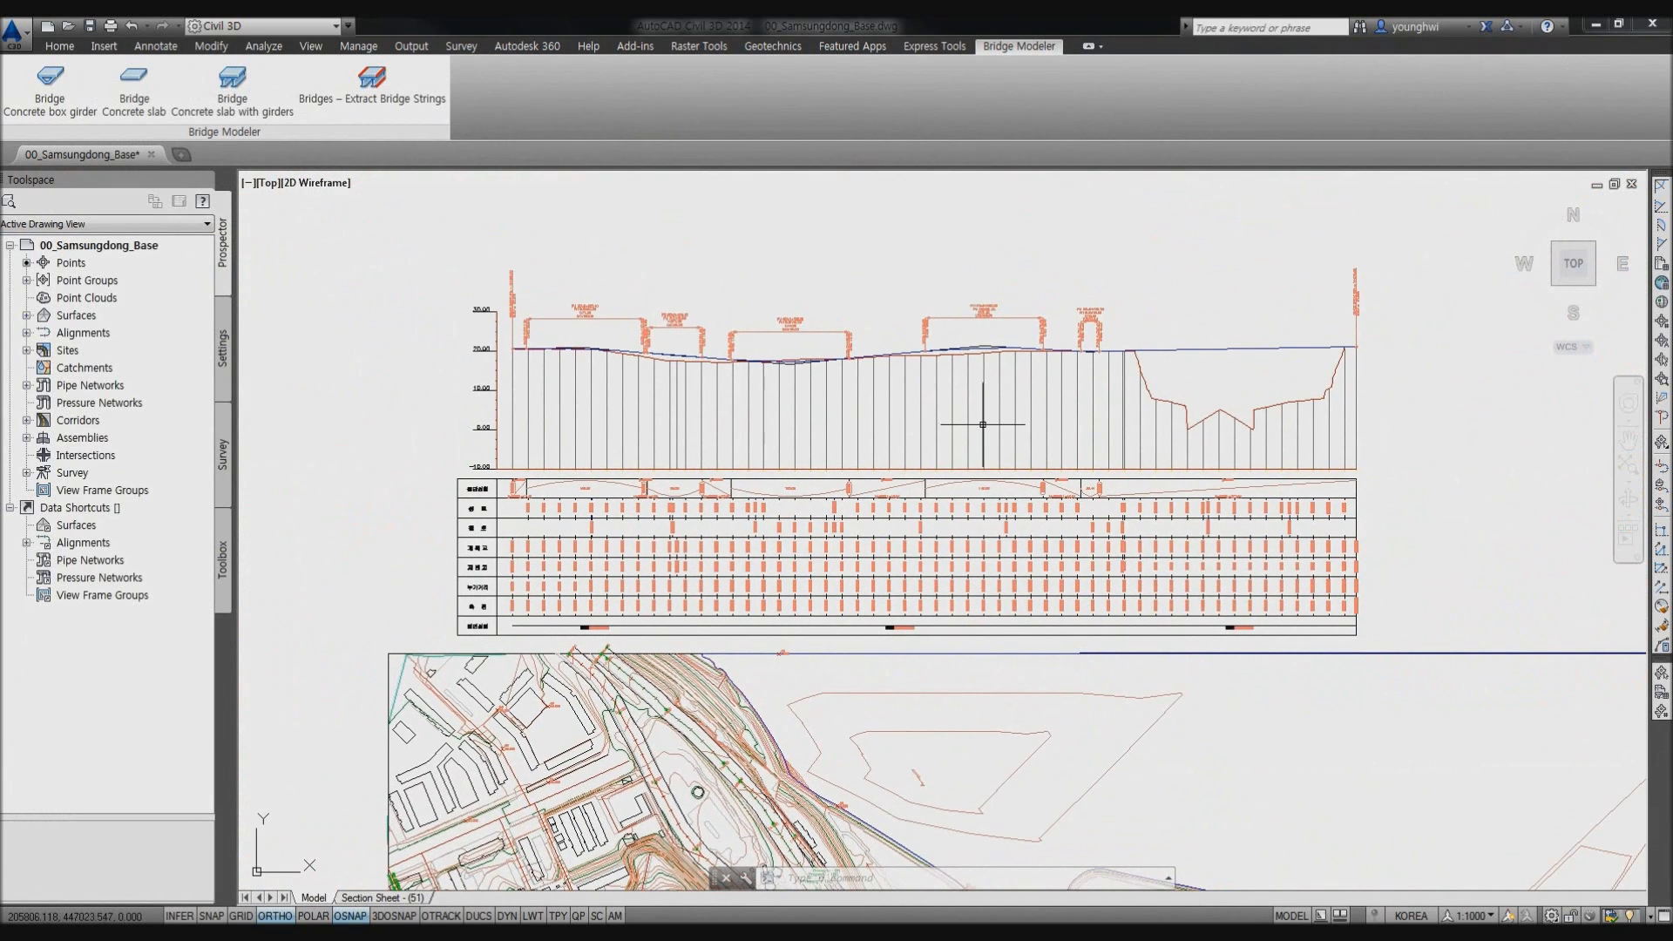
Examine the road profile's elevation curves and data bands up close, and the site plan around the river bridge.
scroll(983, 424, up, 3)
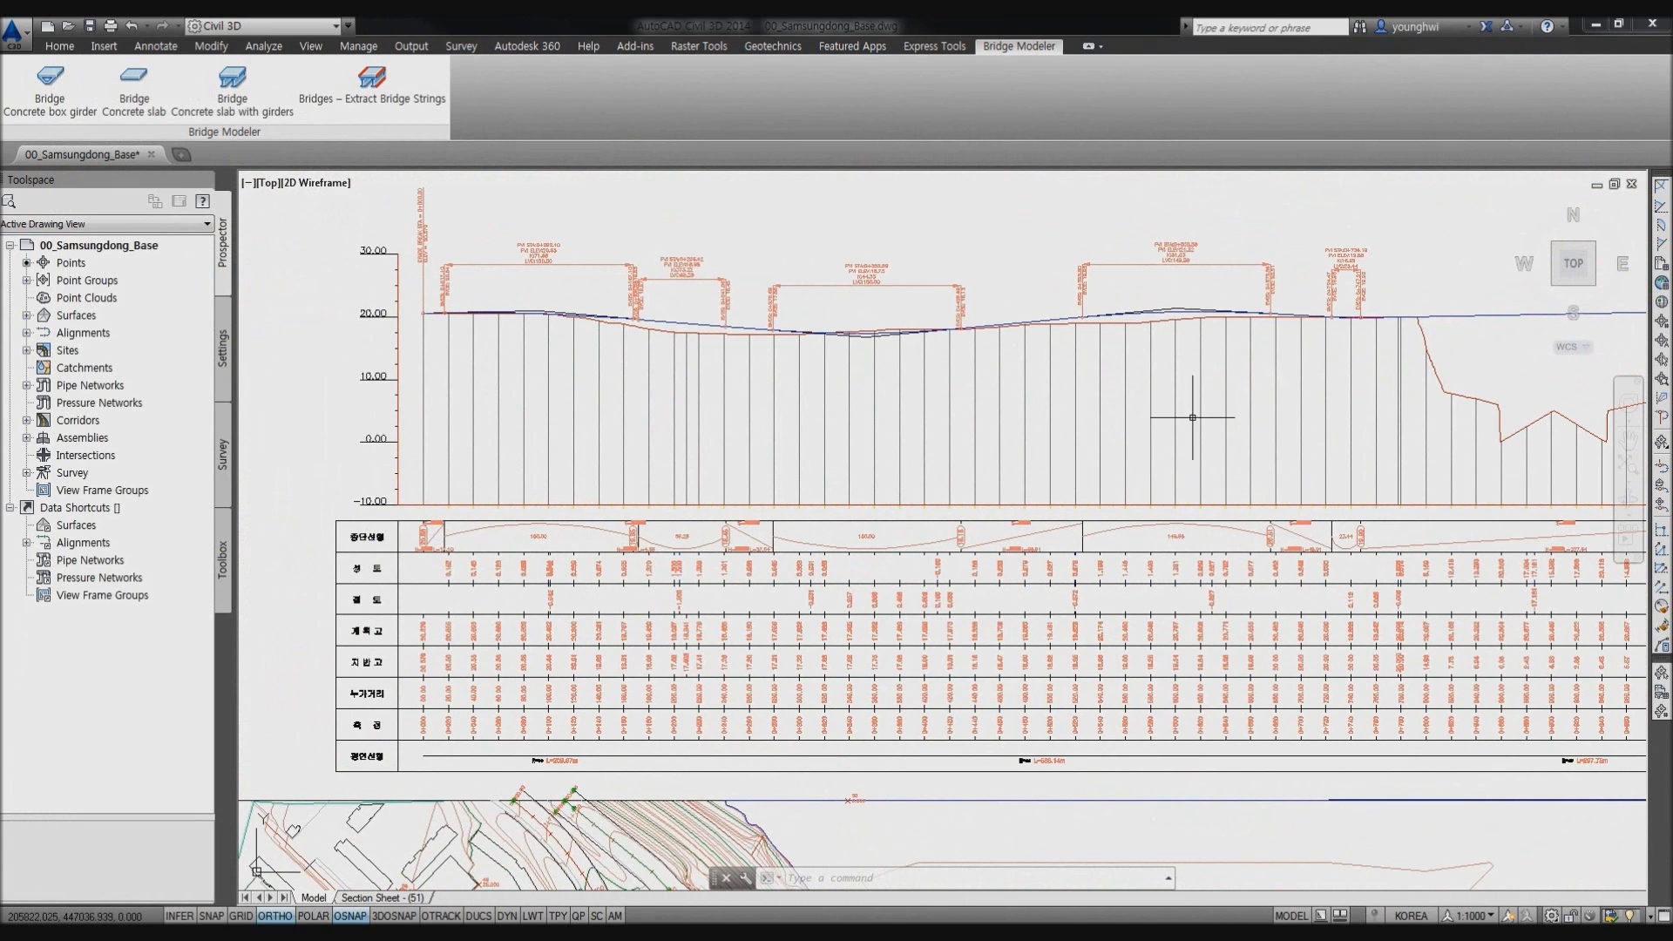
middle_drag(1192, 418, 1169, 419)
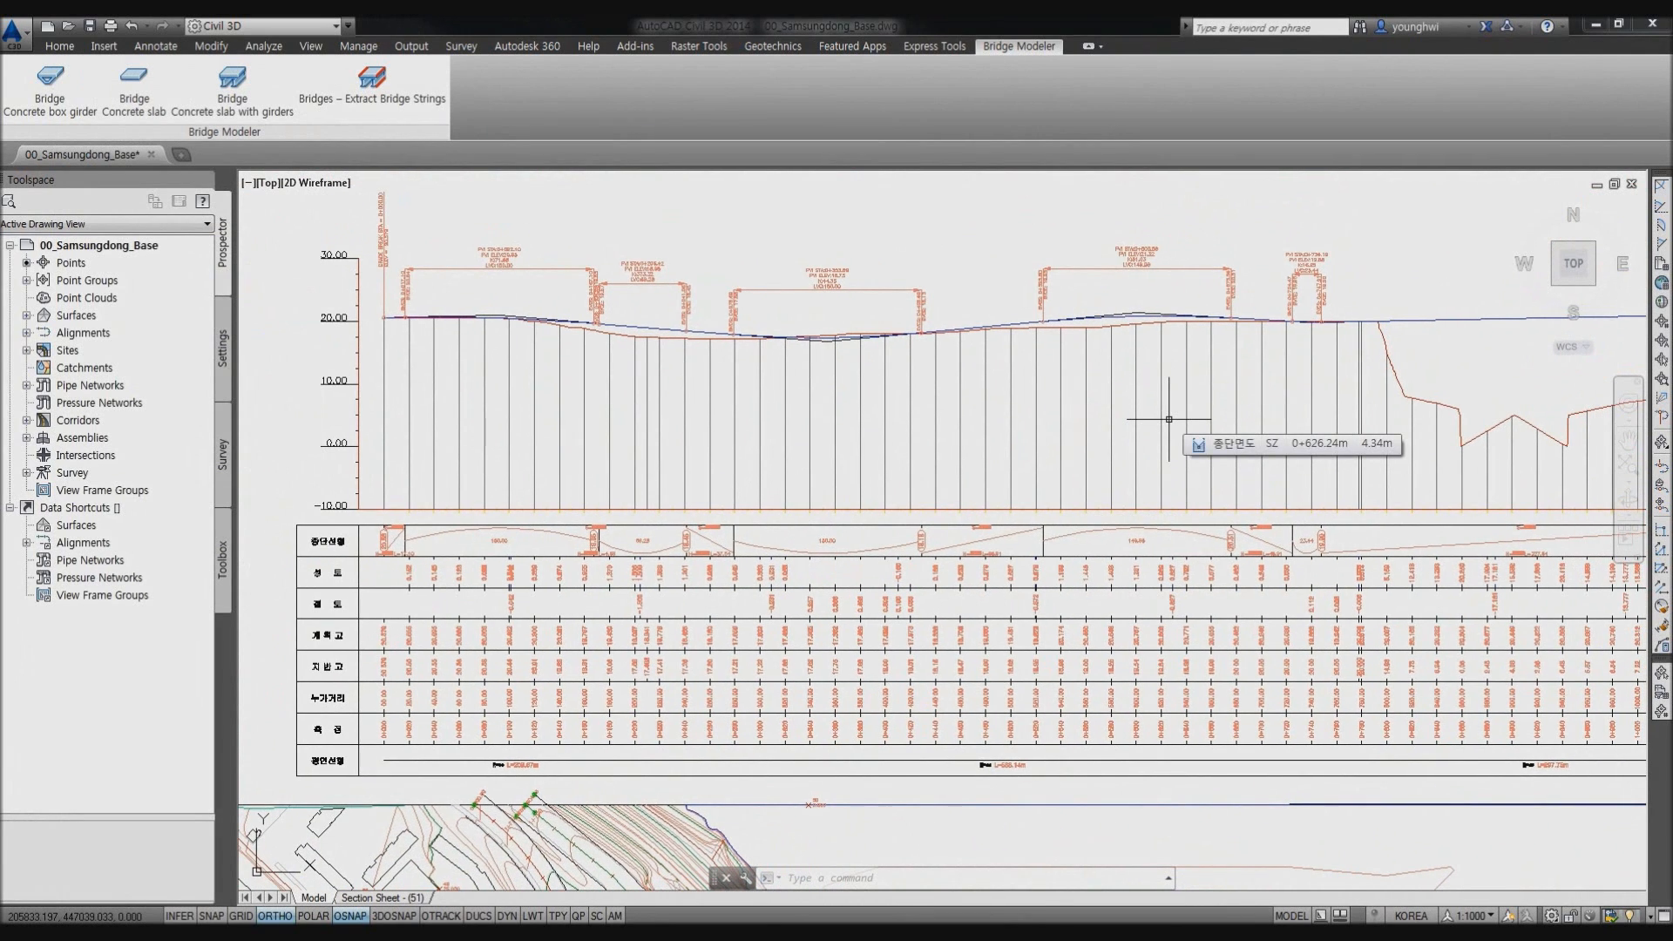
middle_drag(1281, 403, 1303, 393)
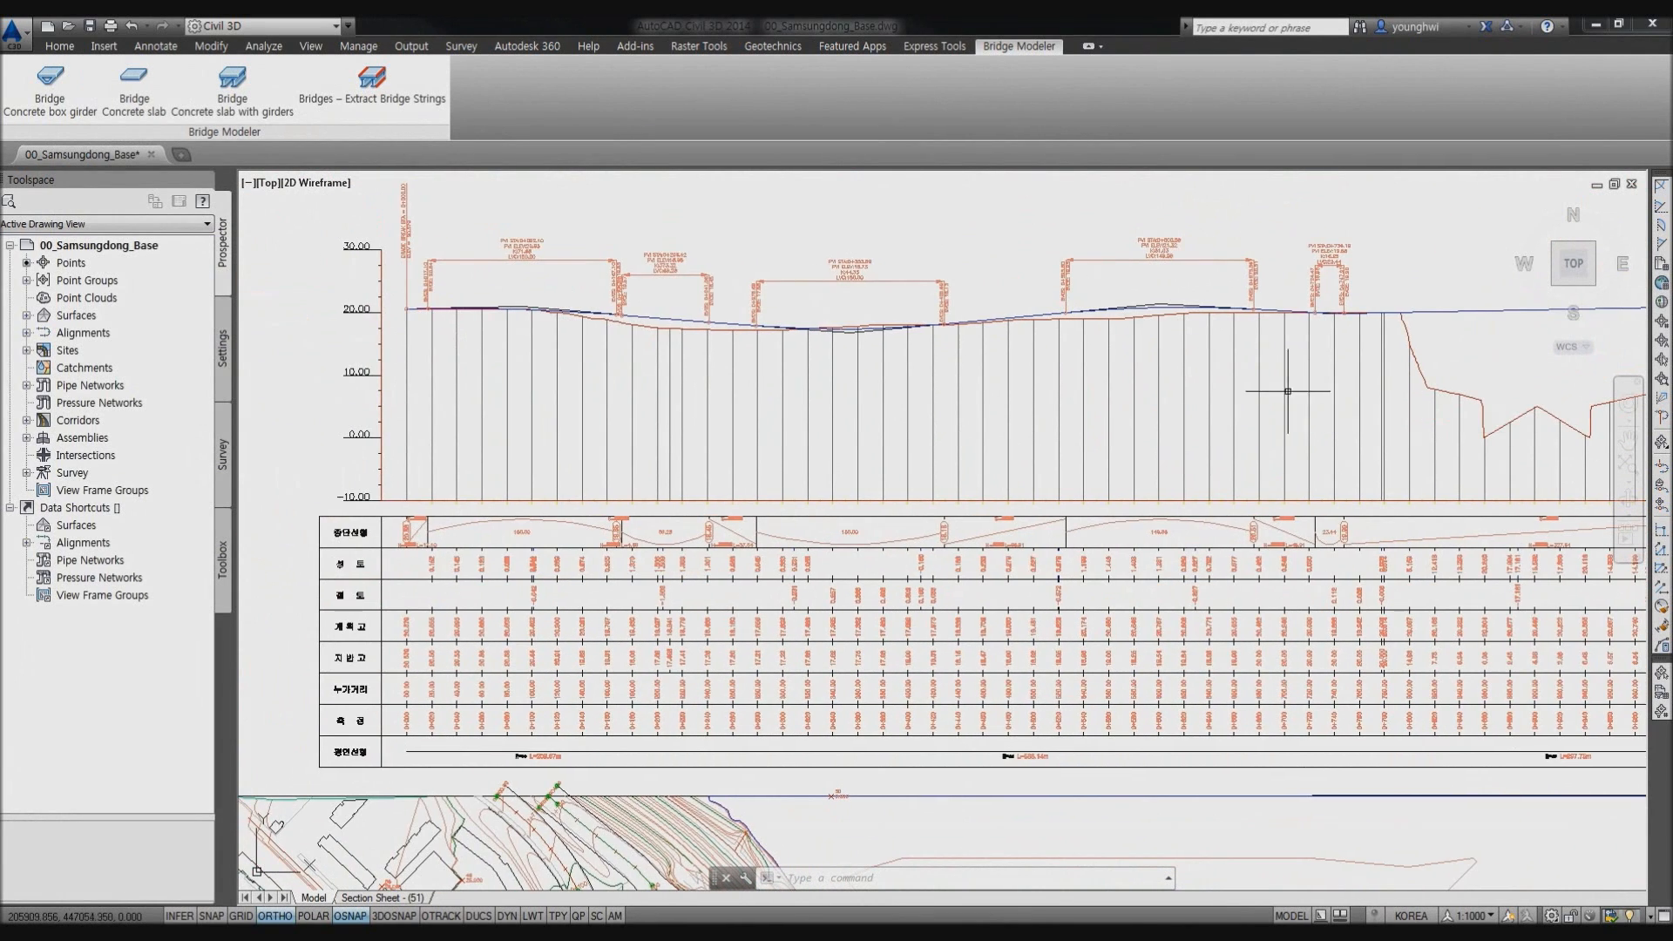
middle_drag(330, 644, 515, 567)
scroll(525, 496, up, 1)
scroll(665, 559, down, 1)
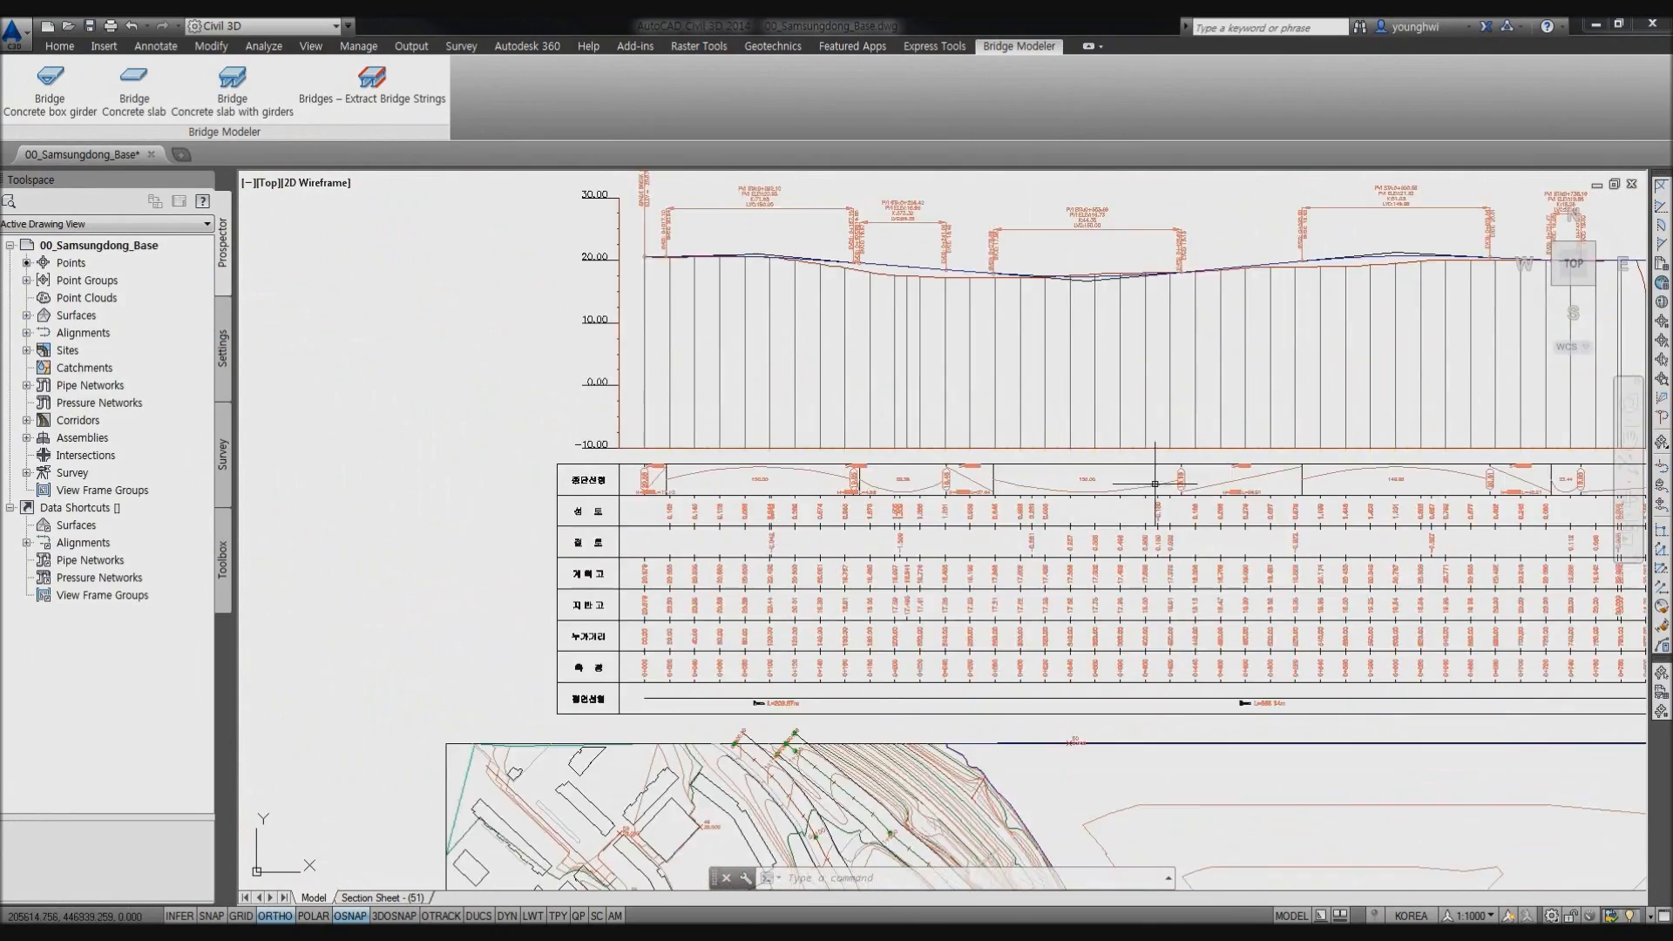
scroll(1154, 485, down, 2)
middle_drag(1182, 827, 775, 485)
scroll(780, 714, up, 1)
middle_drag(670, 718, 759, 694)
scroll(767, 696, down, 1)
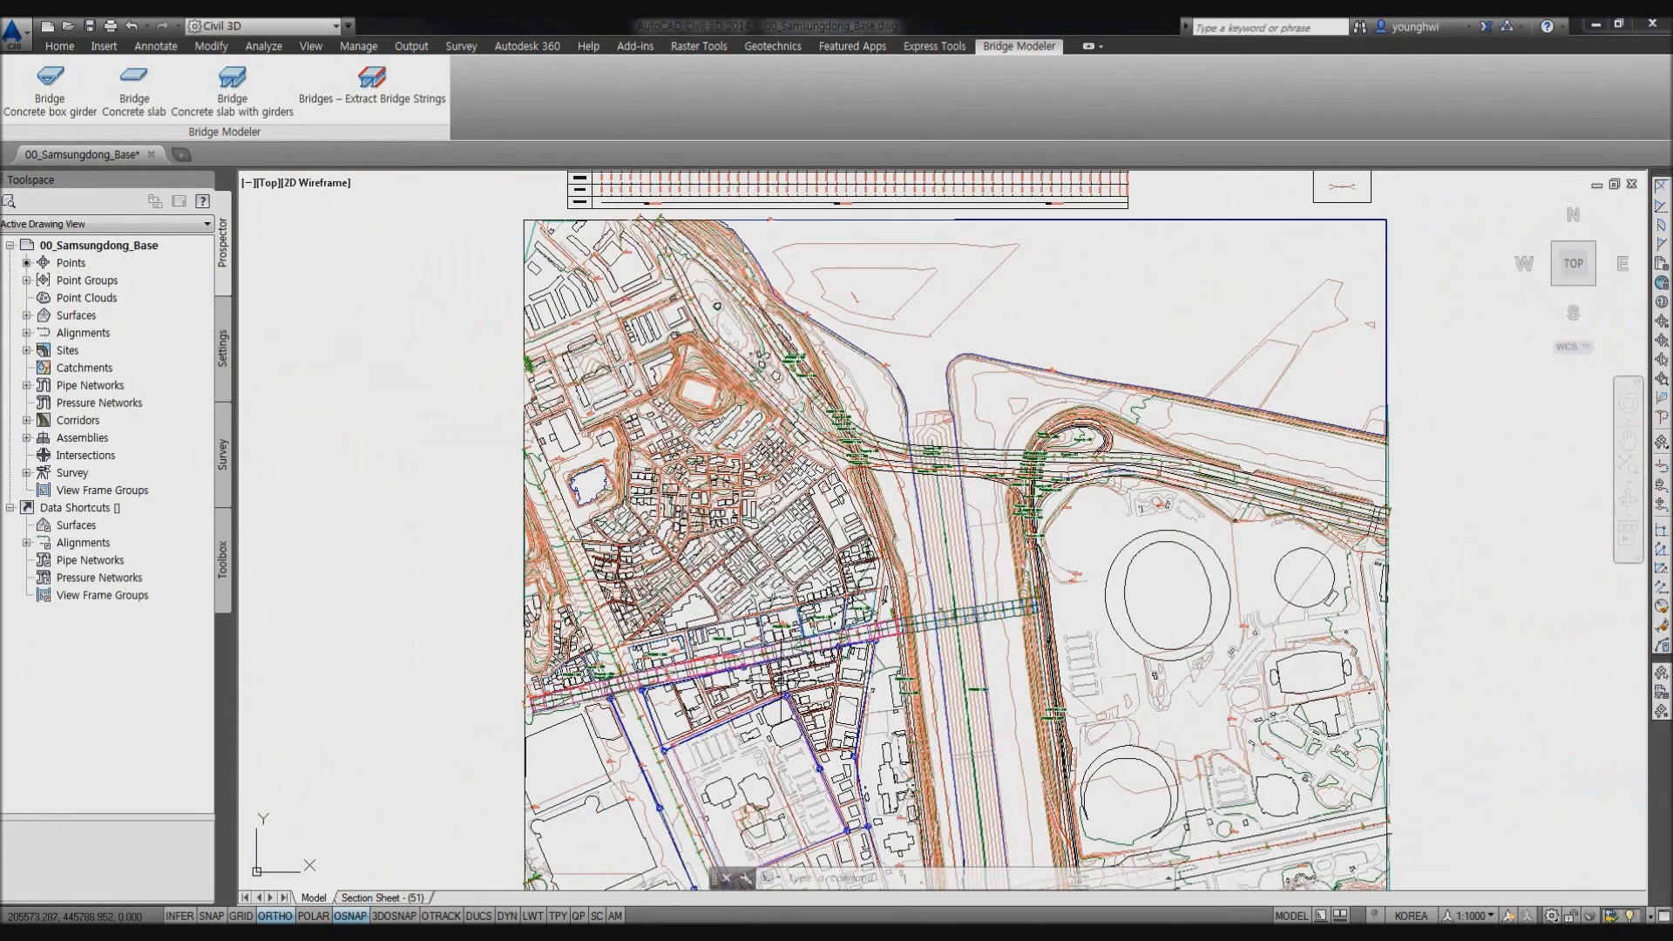
scroll(898, 691, up, 1)
scroll(898, 691, up, 1)
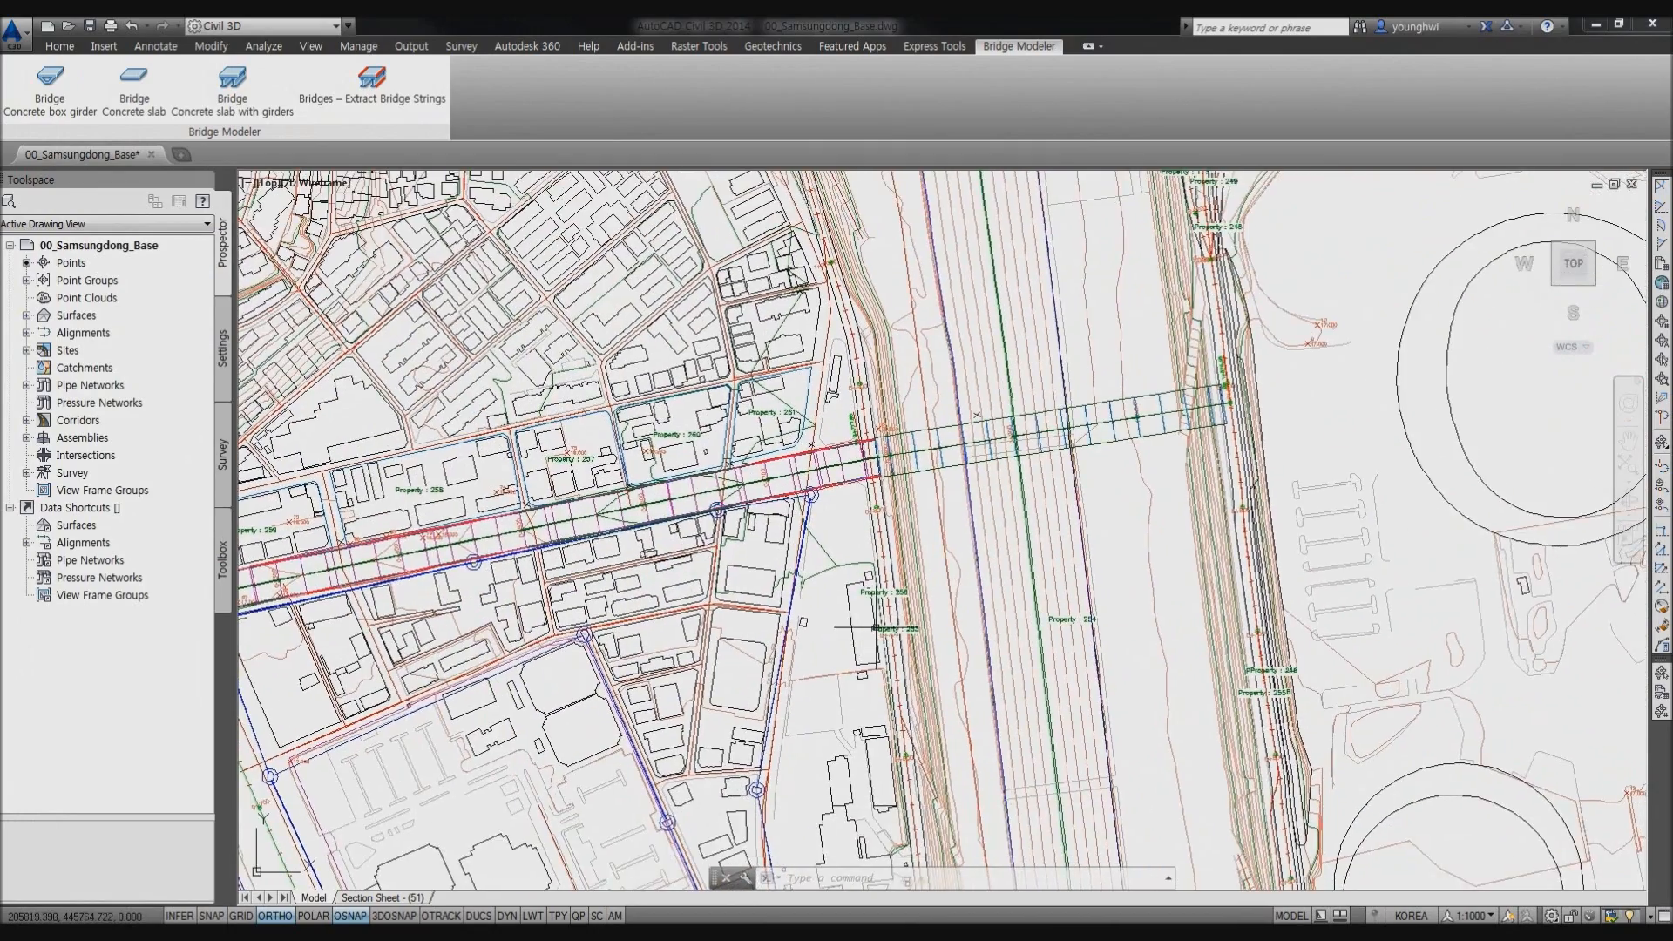
Set the surface style of the Total surface to 경사방향 so slope direction arrows are drawn.
click(60, 46)
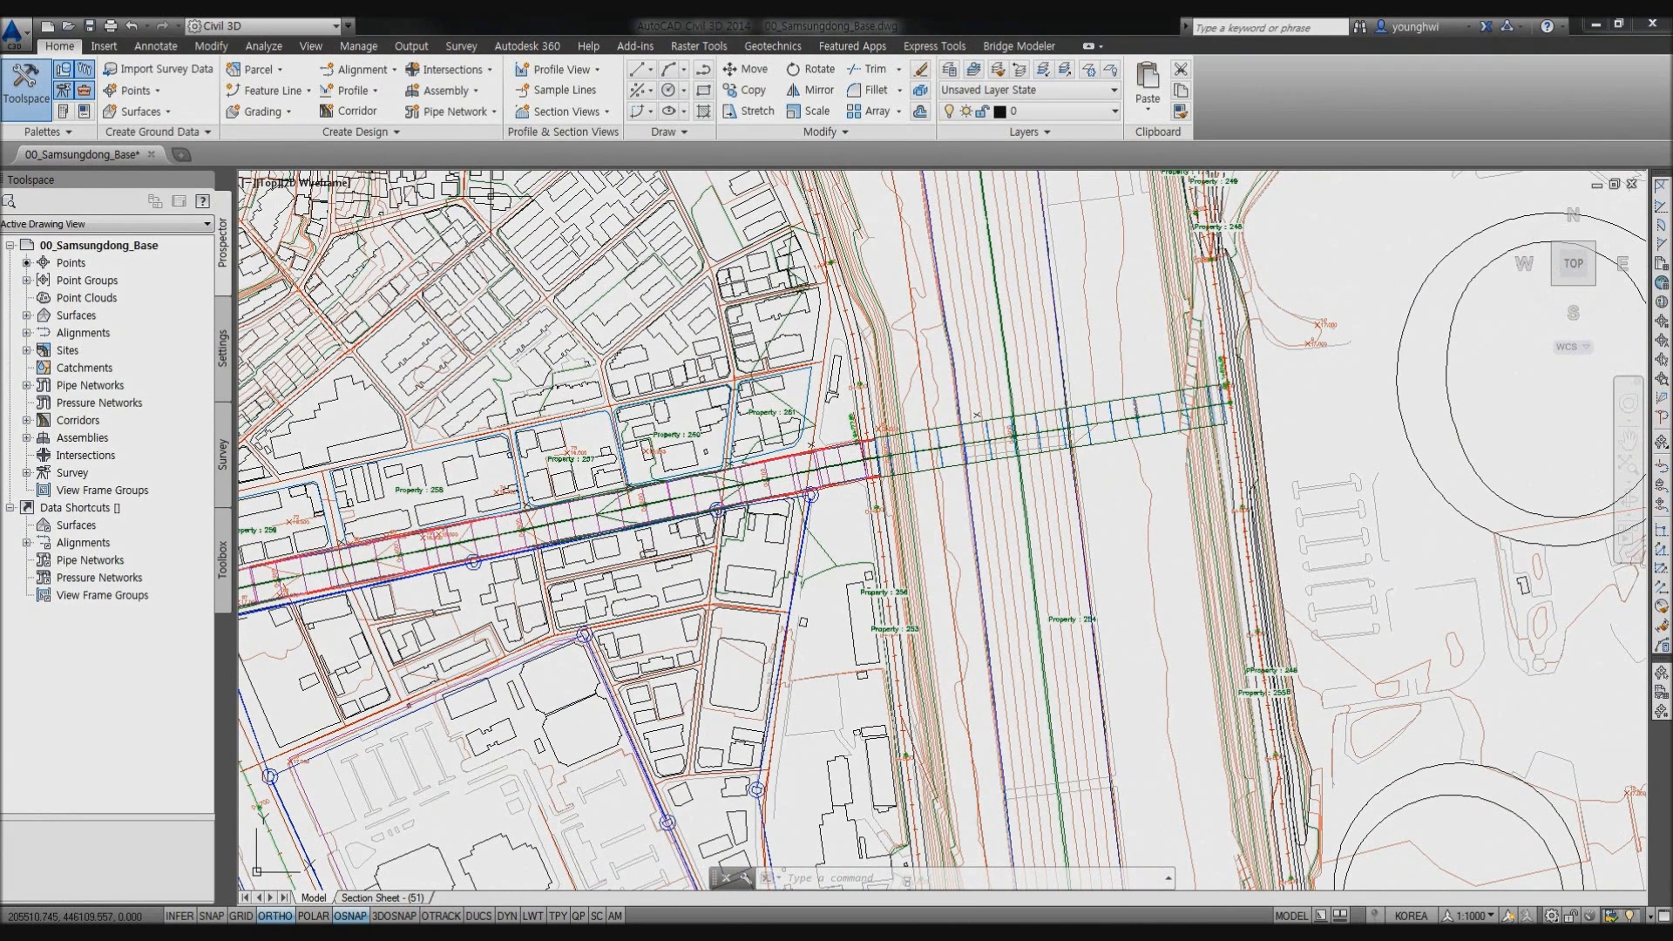
scroll(906, 460, up, 1)
click(906, 459)
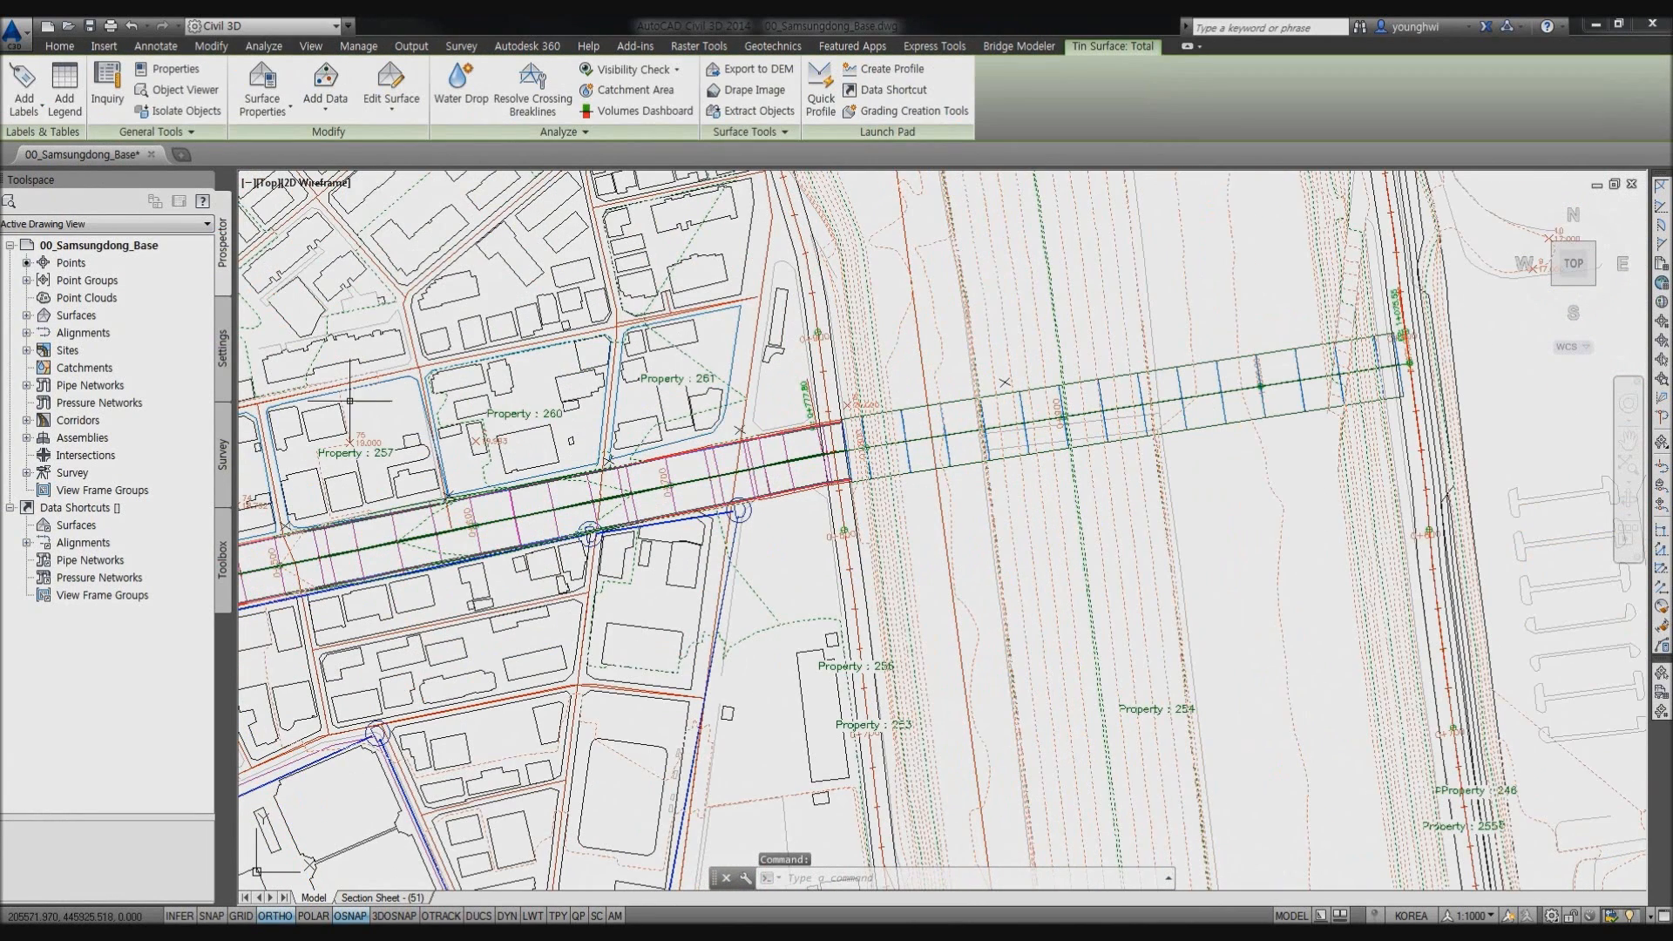
click(26, 315)
right_click(83, 367)
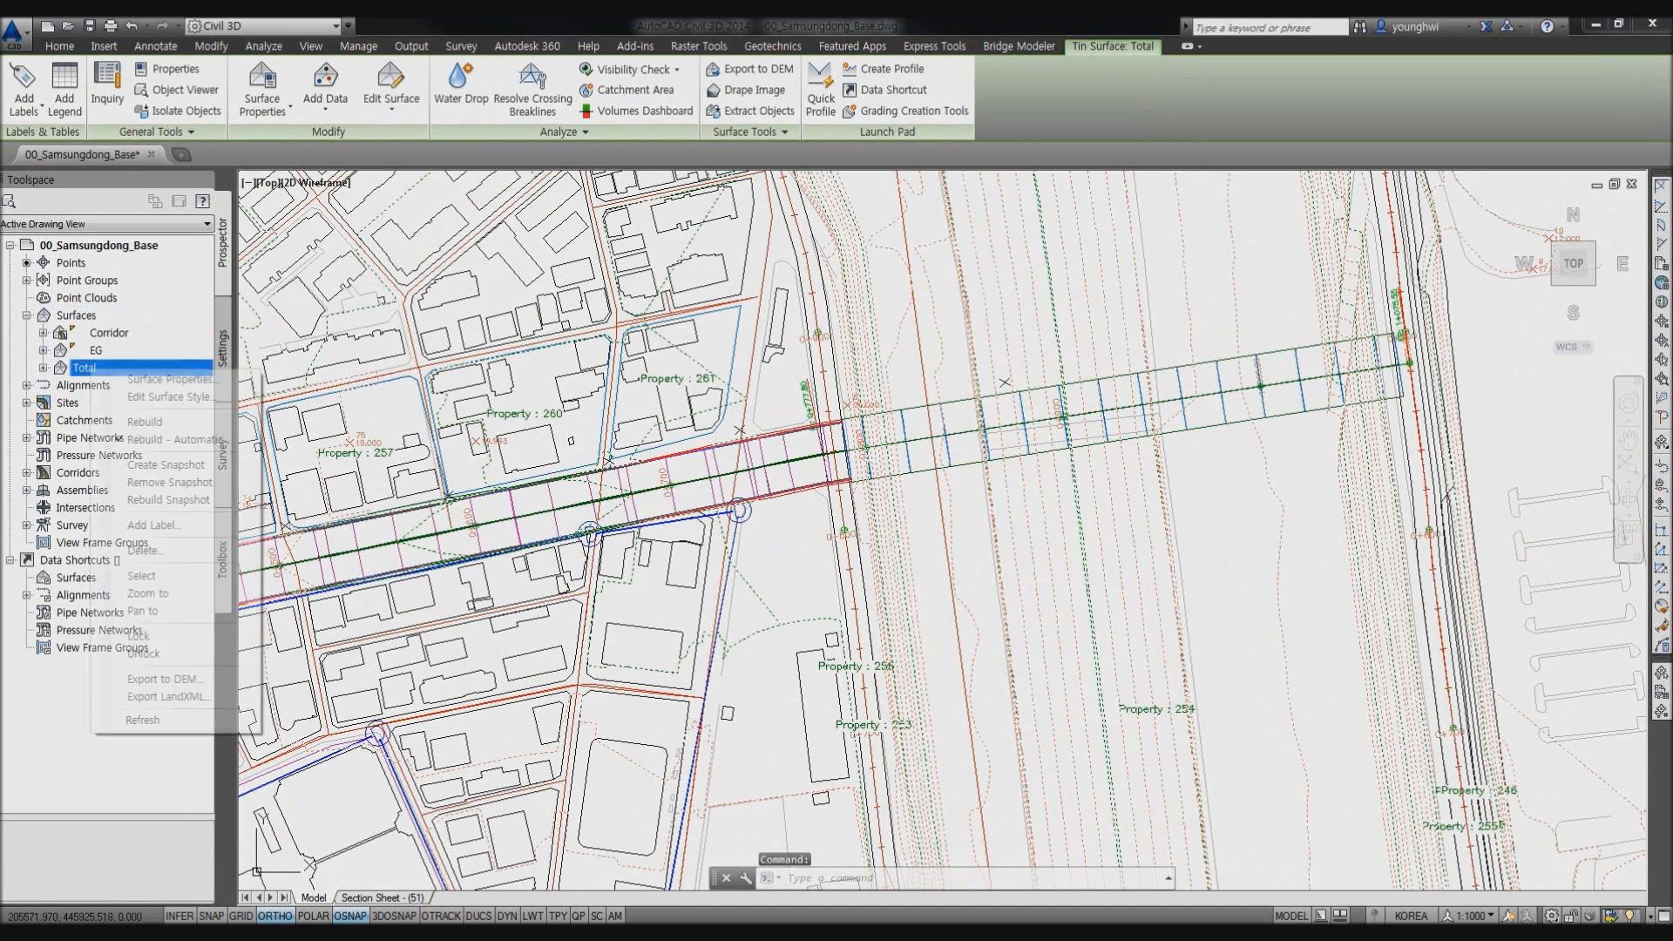
click(170, 380)
click(453, 356)
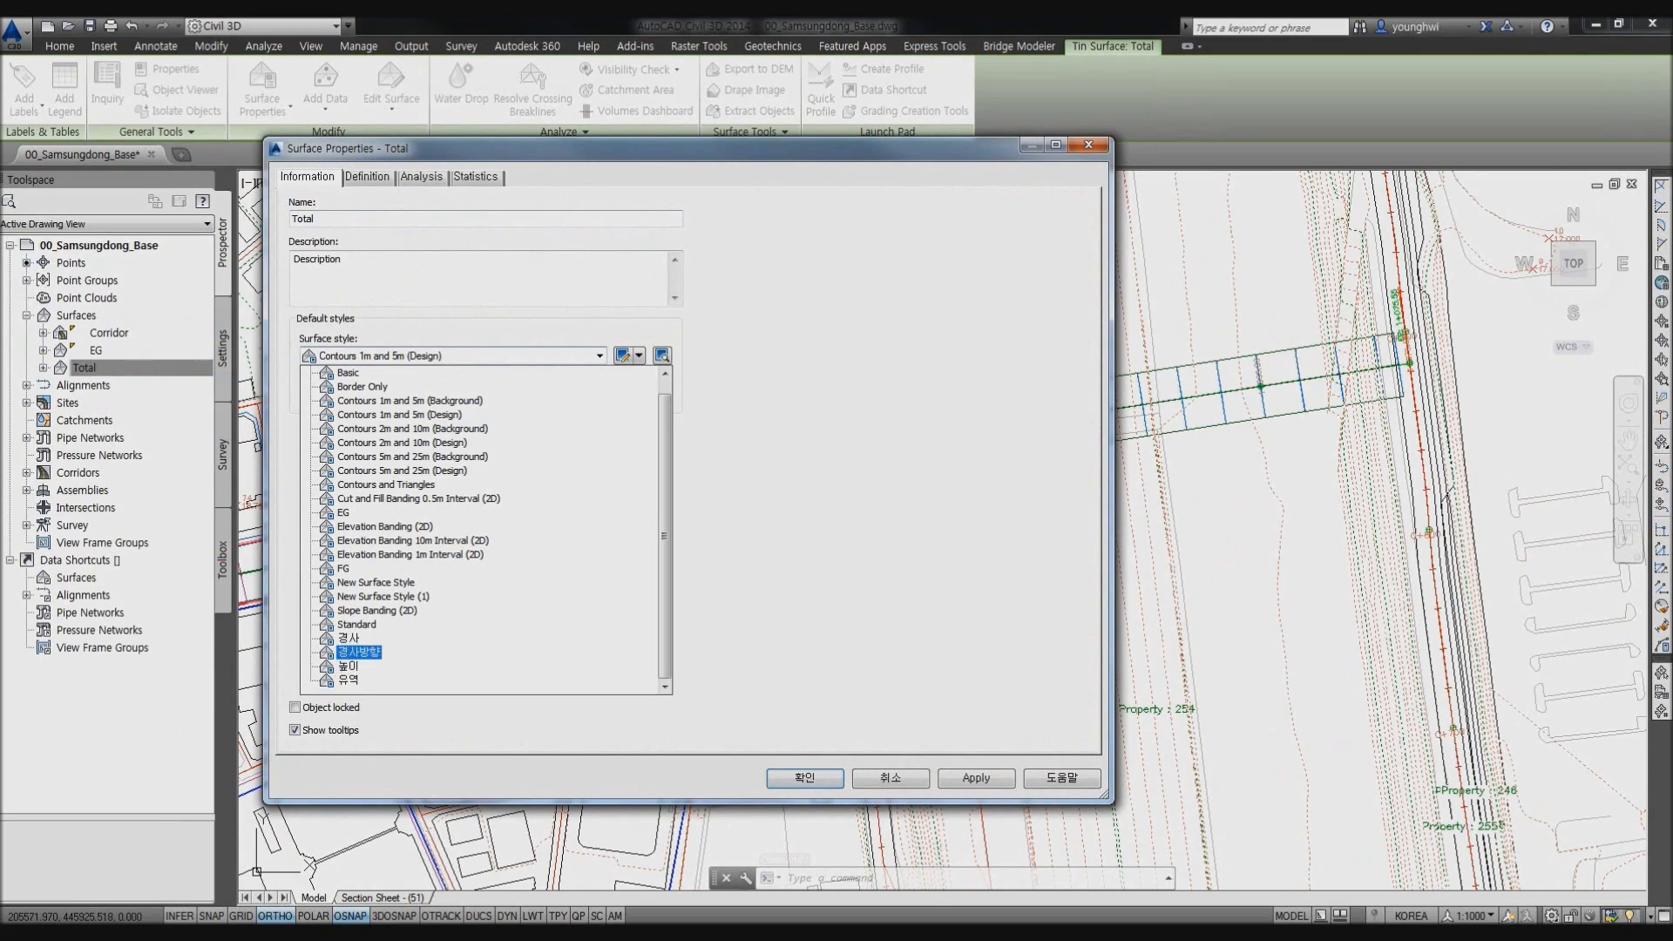
key(Return)
click(815, 776)
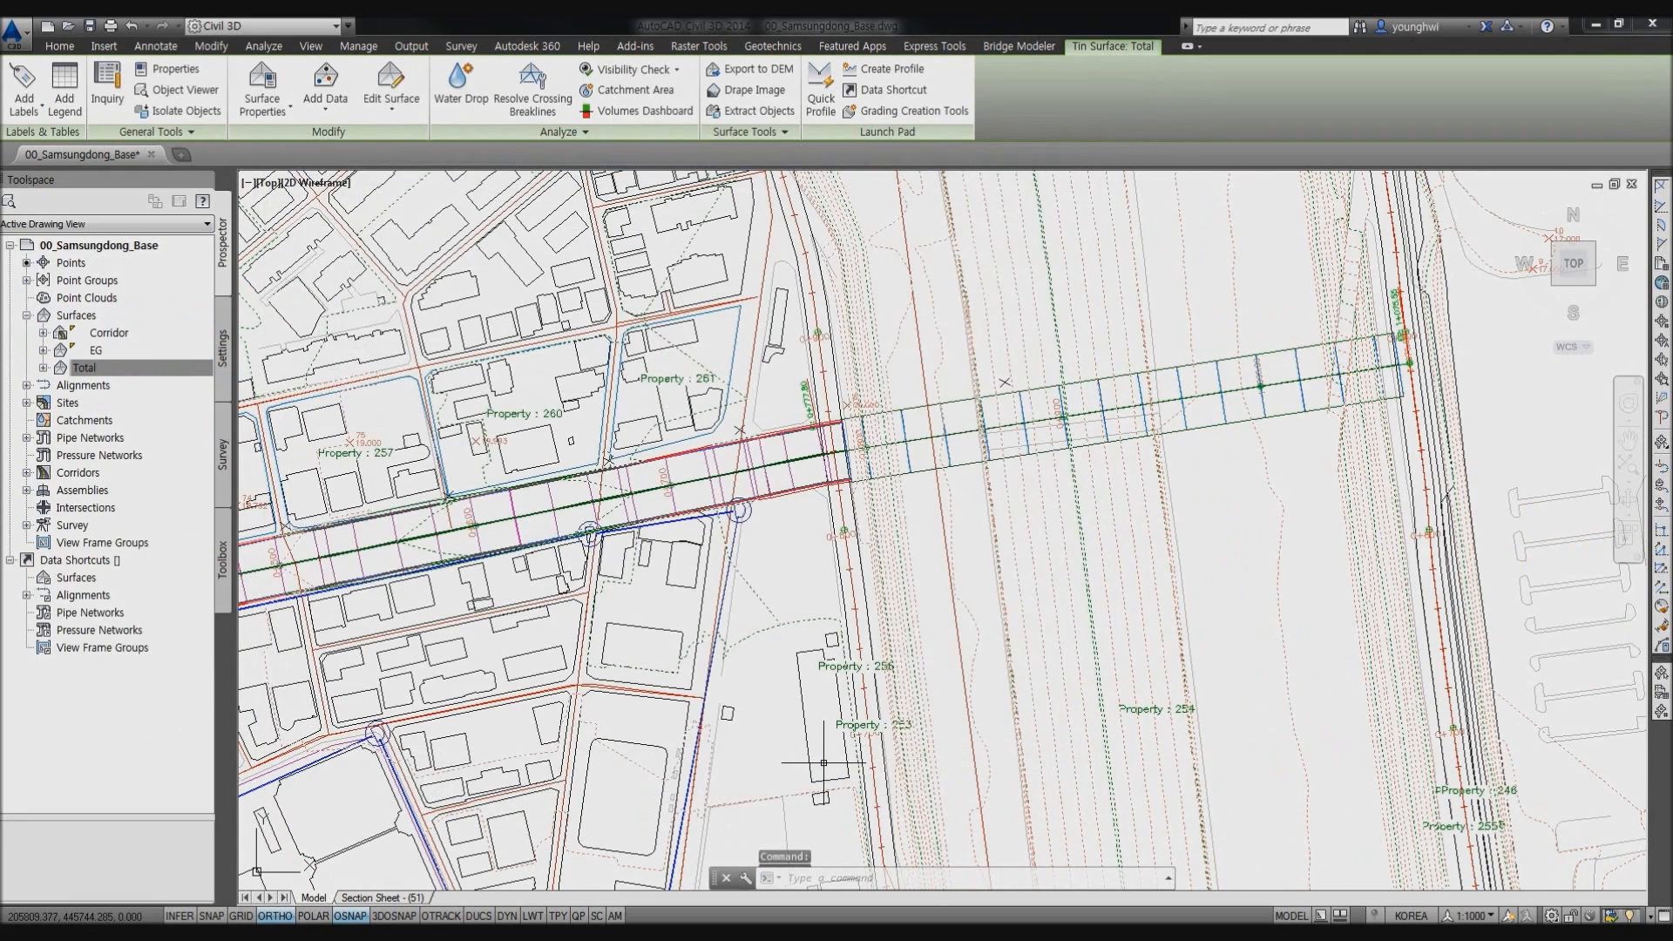
scroll(883, 540, up, 8)
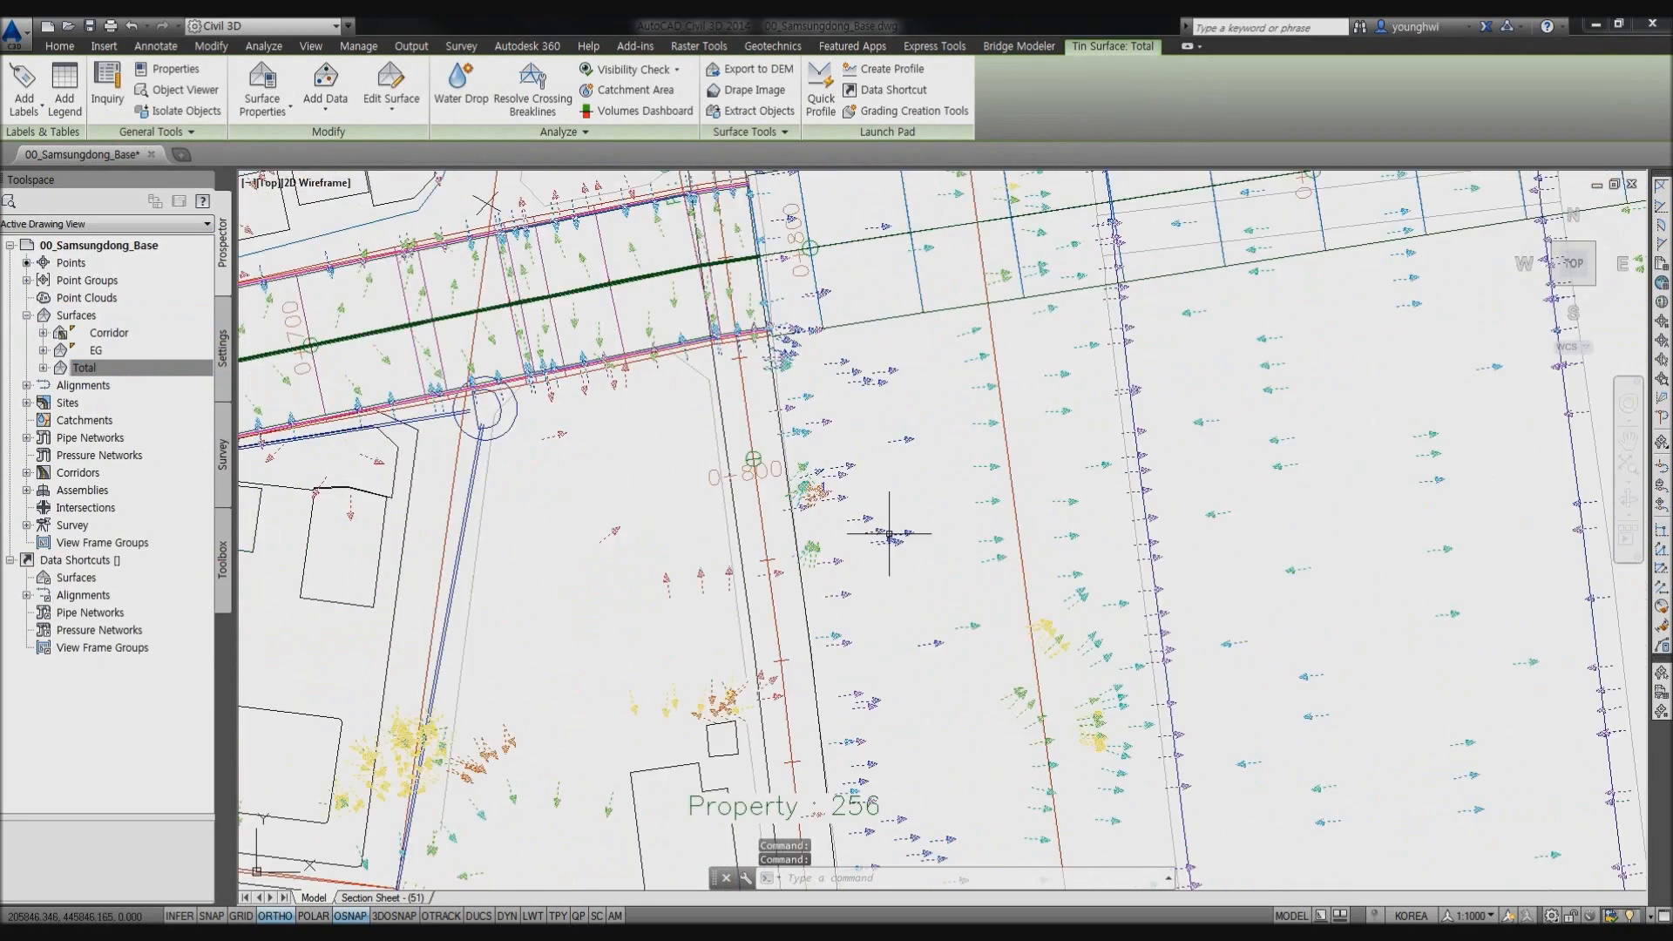
key(Escape)
key(Escape)
Trace Water Drop paths on the Total surface as 3D polylines from several riverbank points below the bridge, switching object snap off.
scroll(820, 529, down, 2)
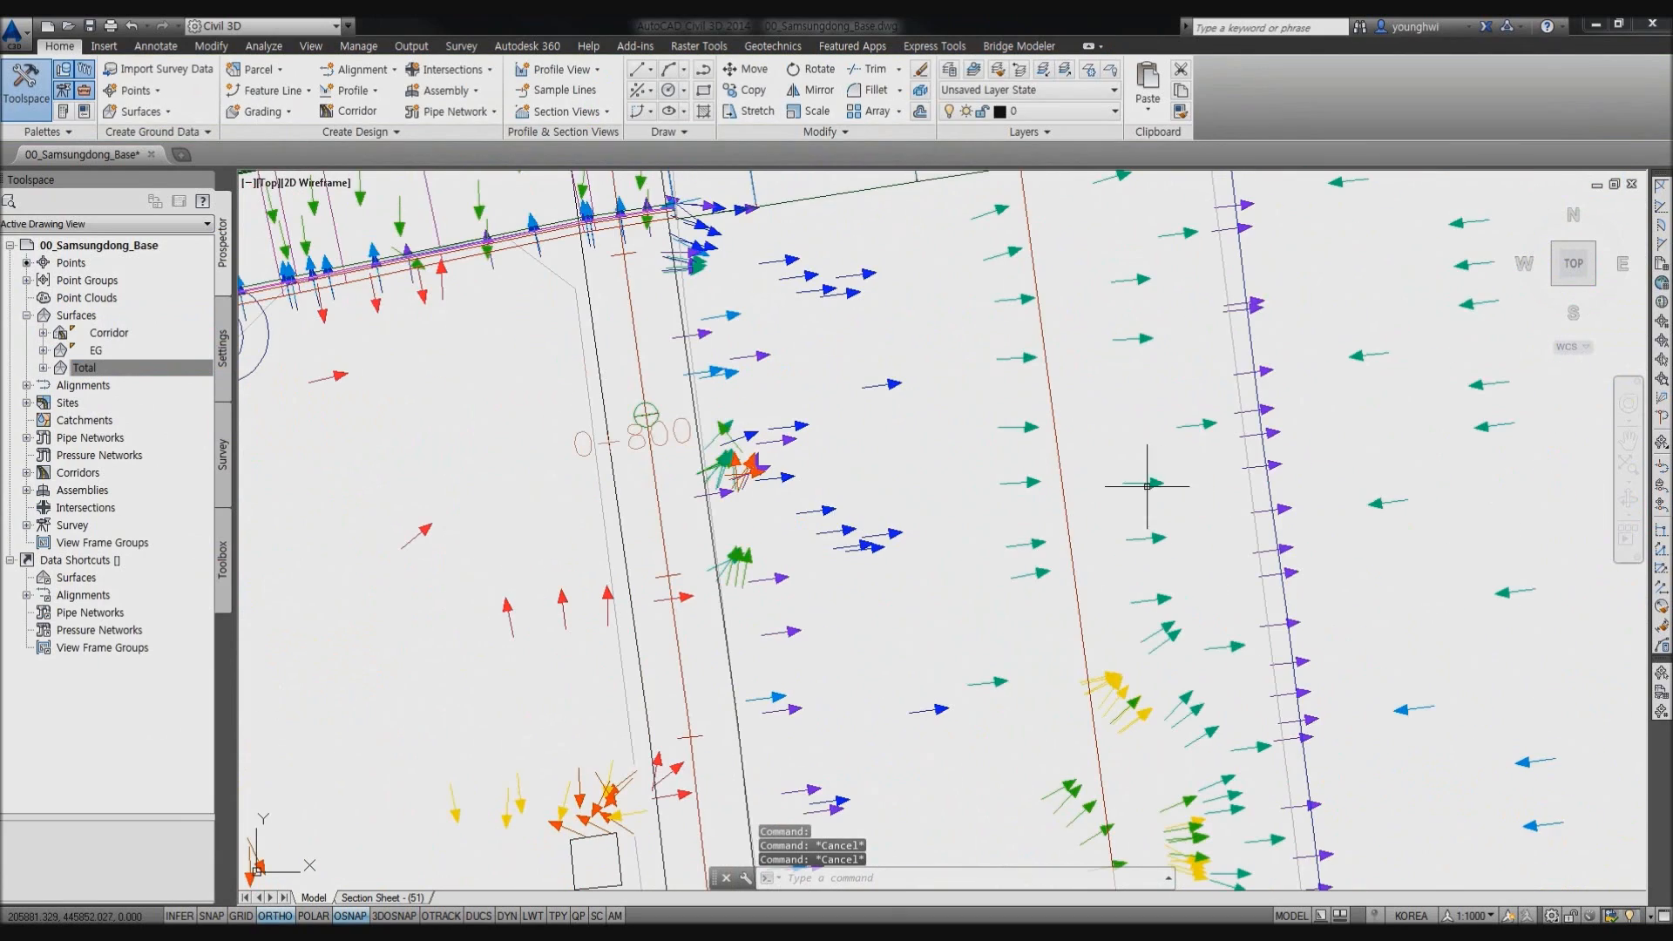
scroll(1147, 486, down, 3)
scroll(1010, 484, up, 2)
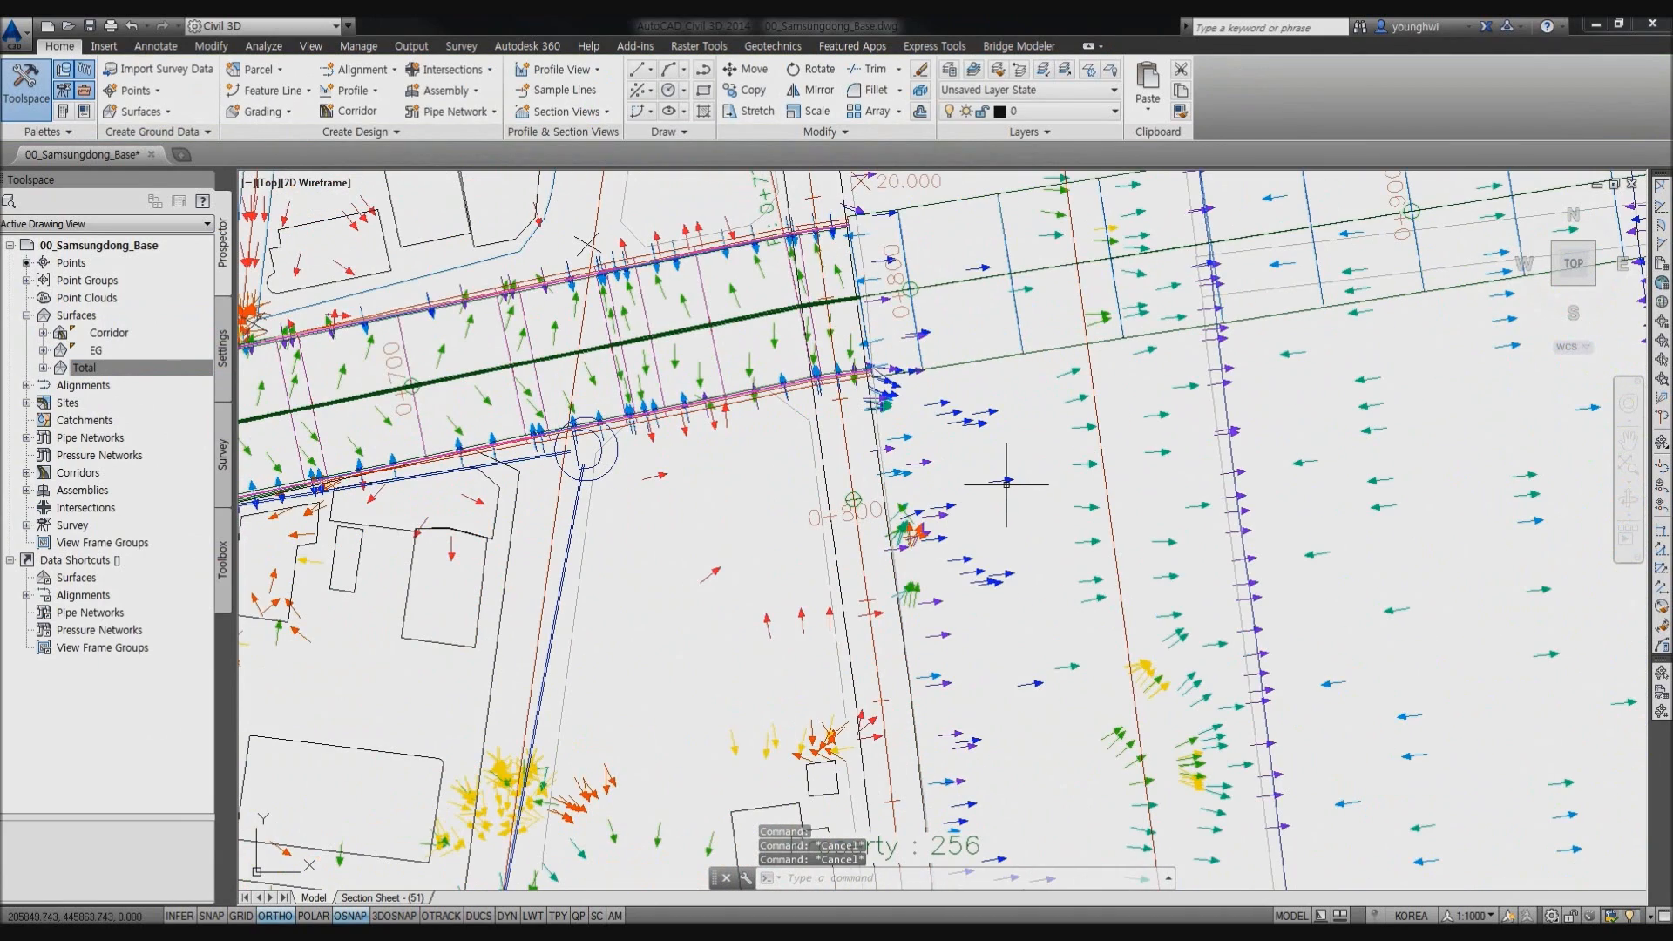
click(1007, 484)
click(461, 85)
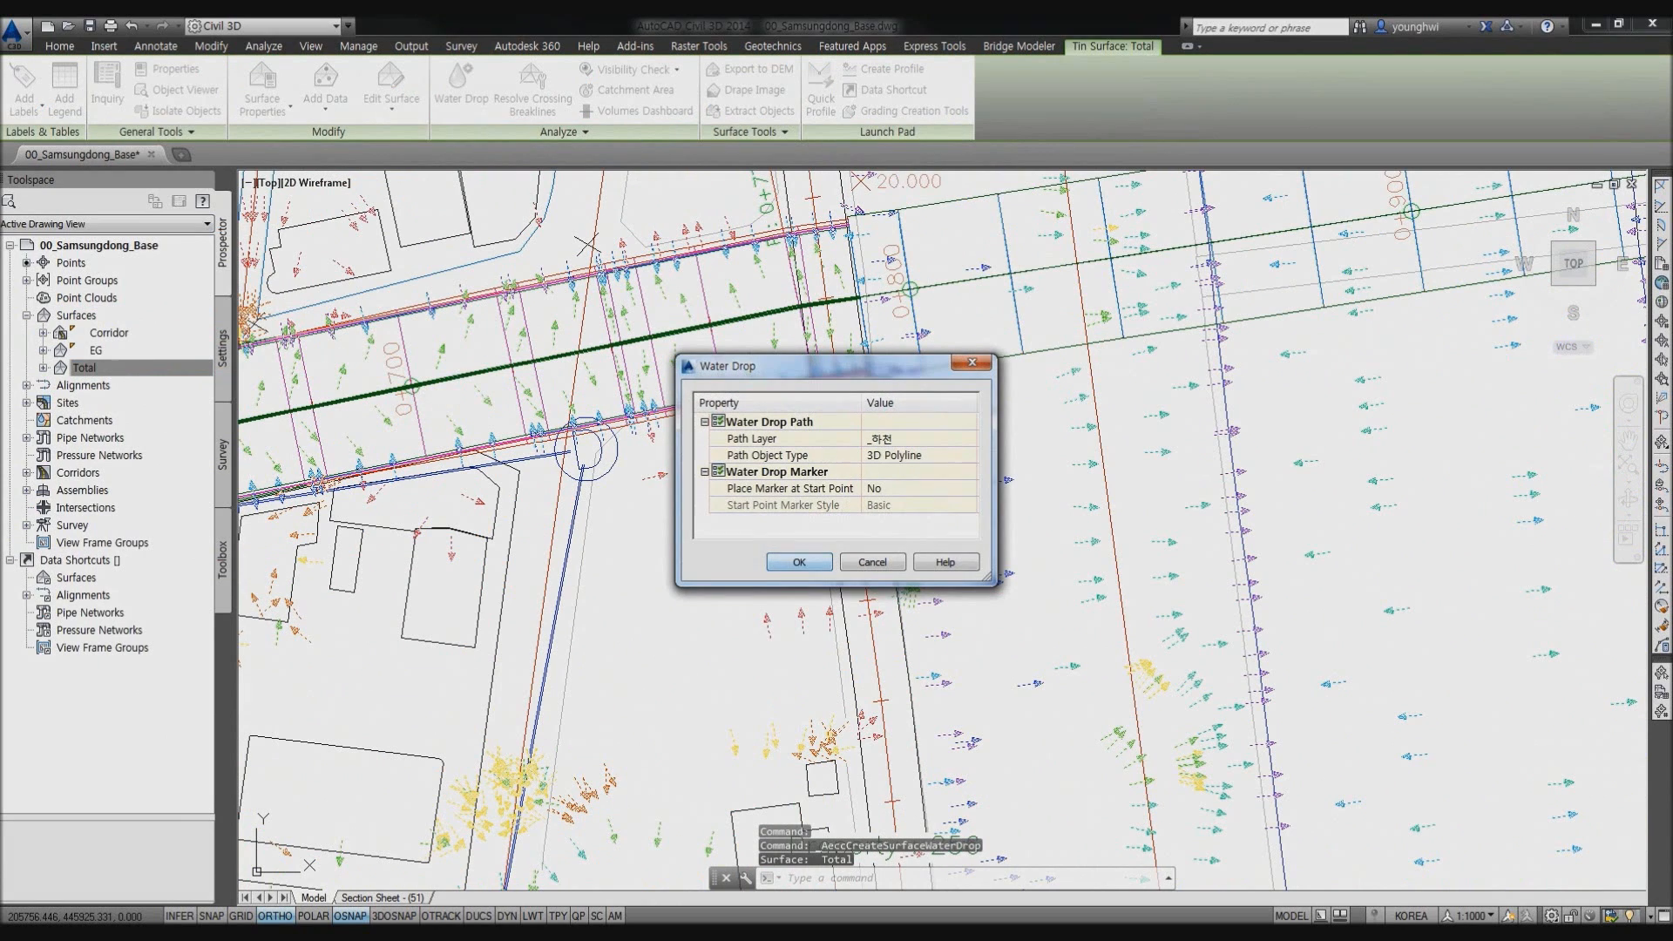
click(799, 562)
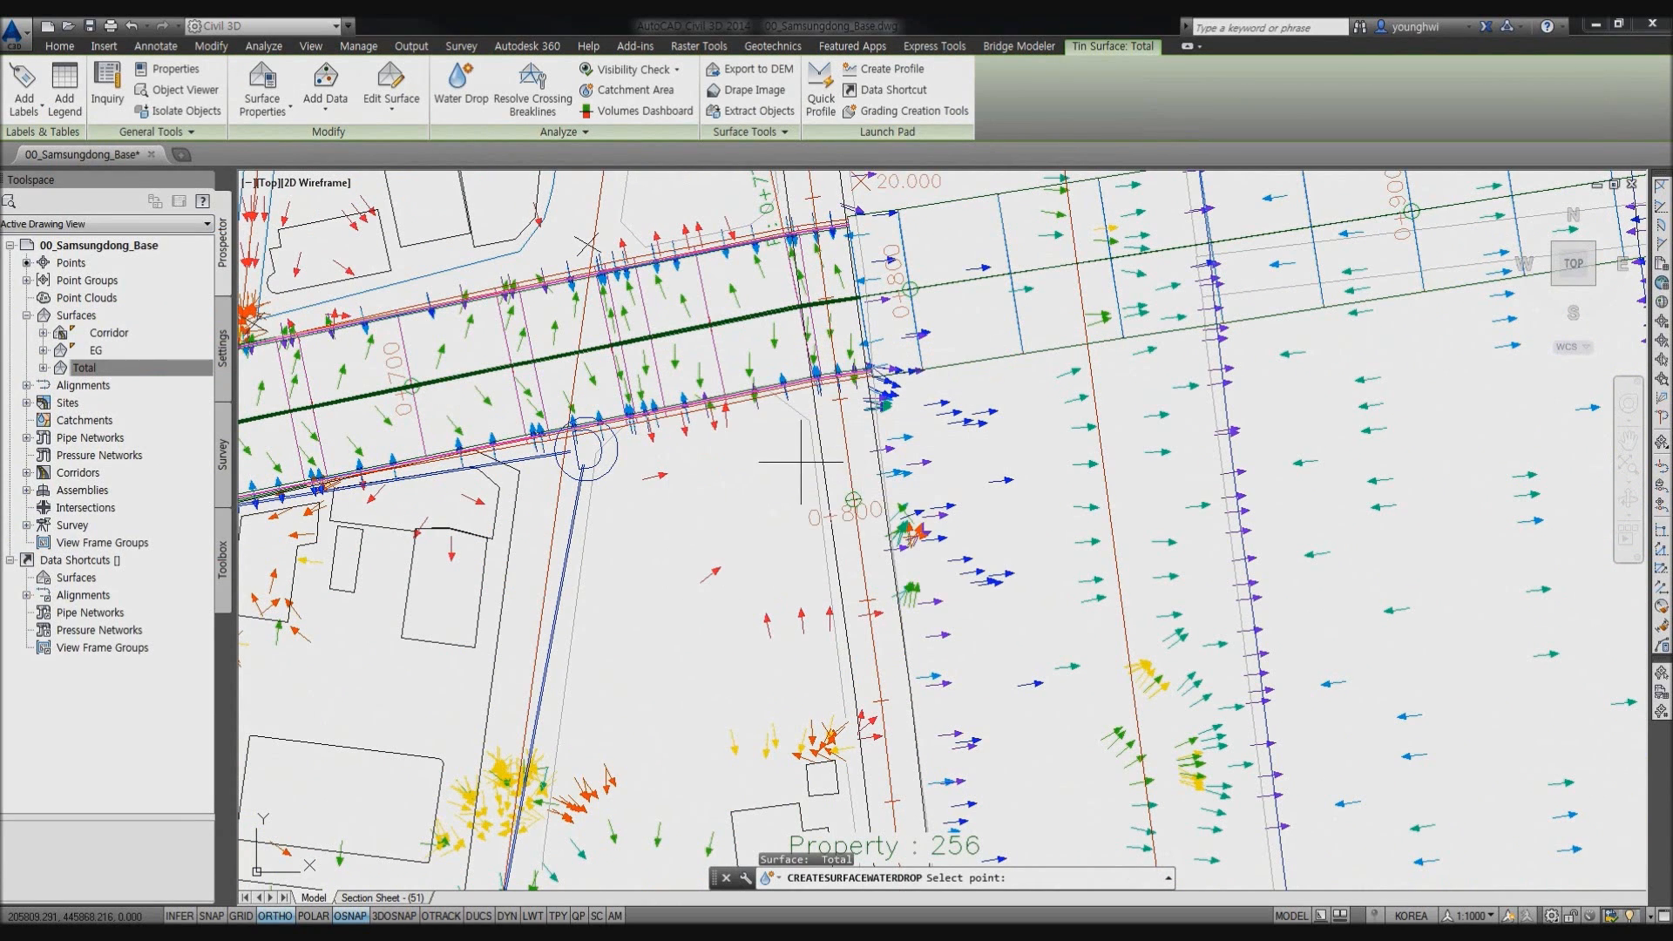
click(961, 470)
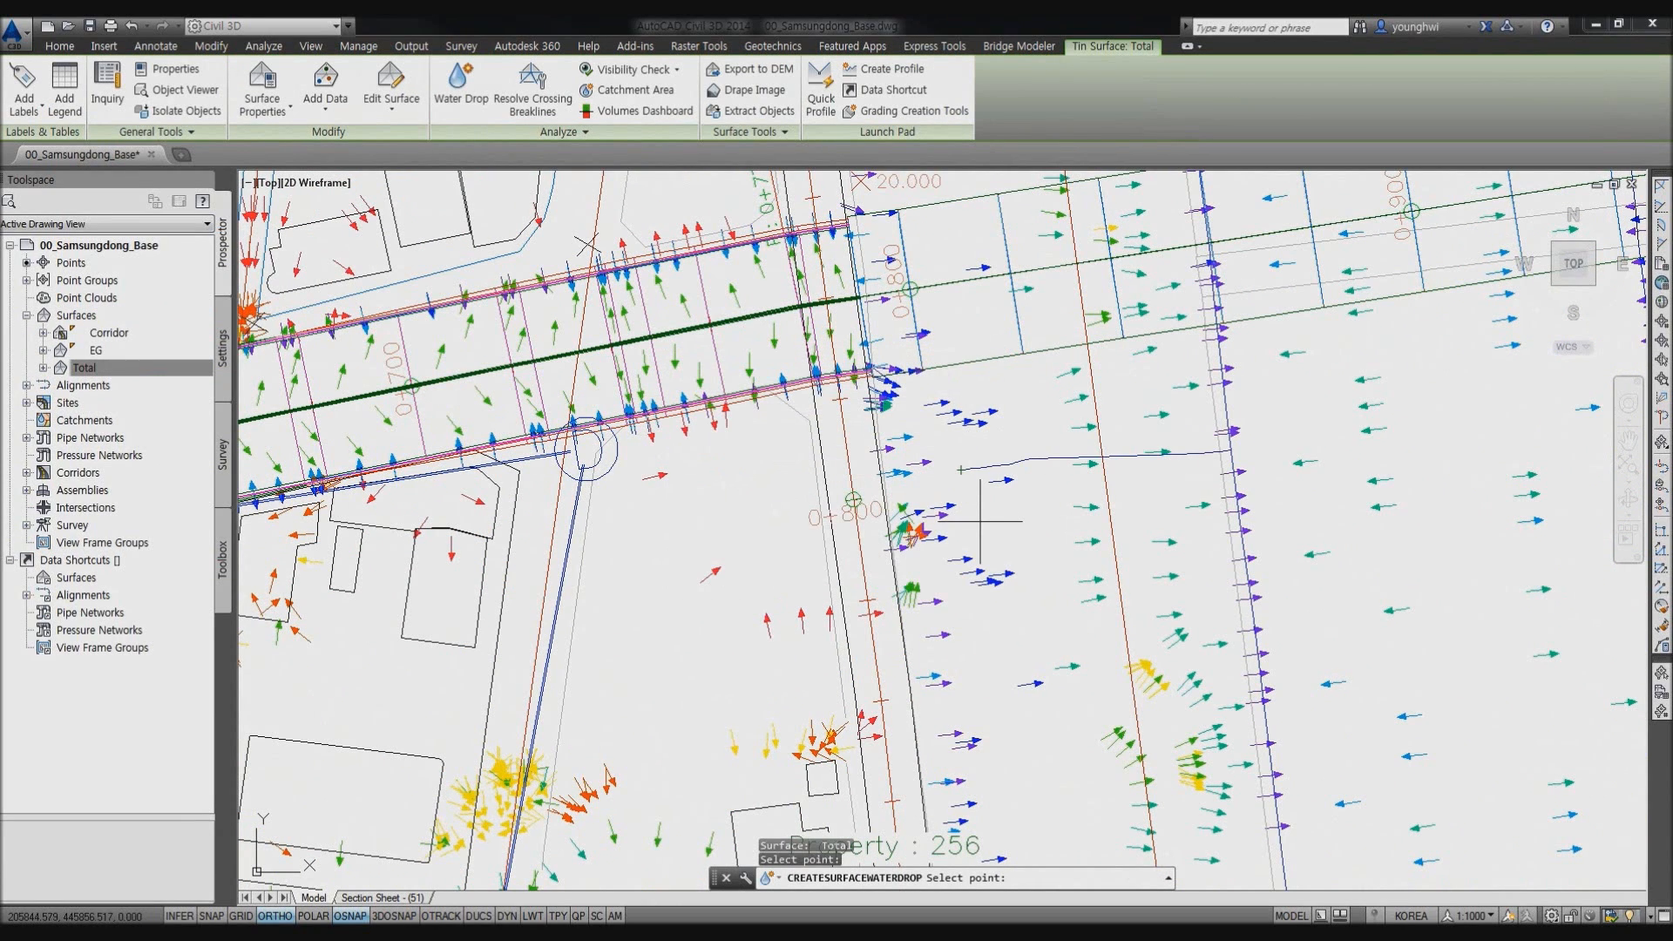
click(980, 524)
scroll(980, 523, down, 4)
scroll(980, 523, up, 2)
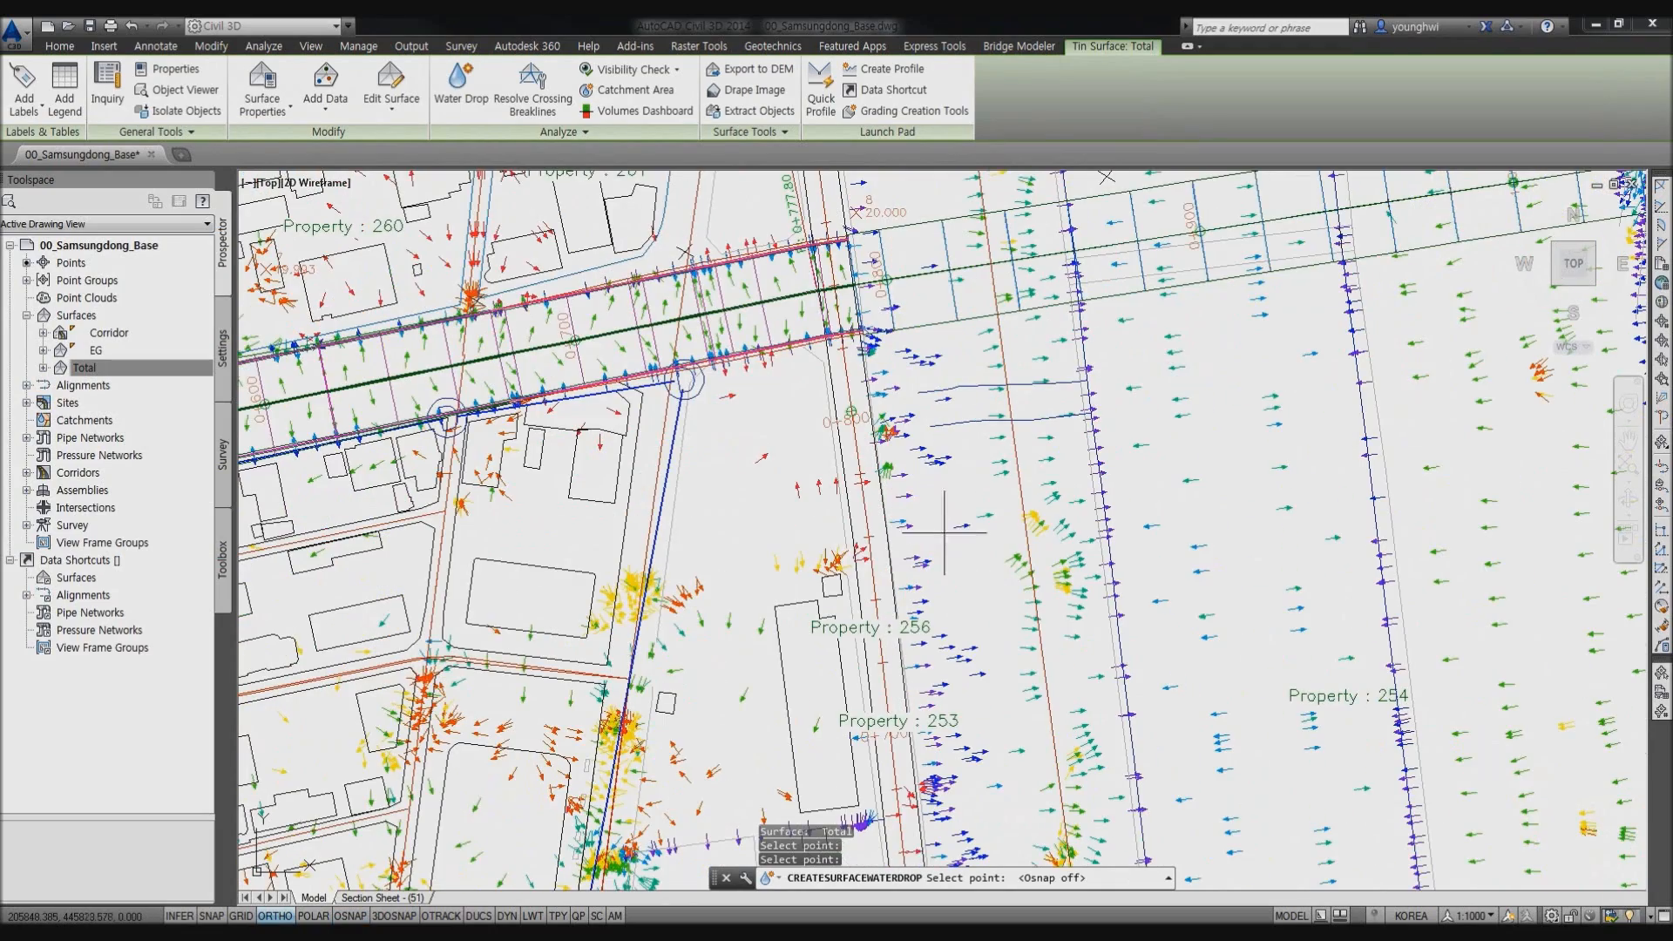
key(F3)
click(967, 605)
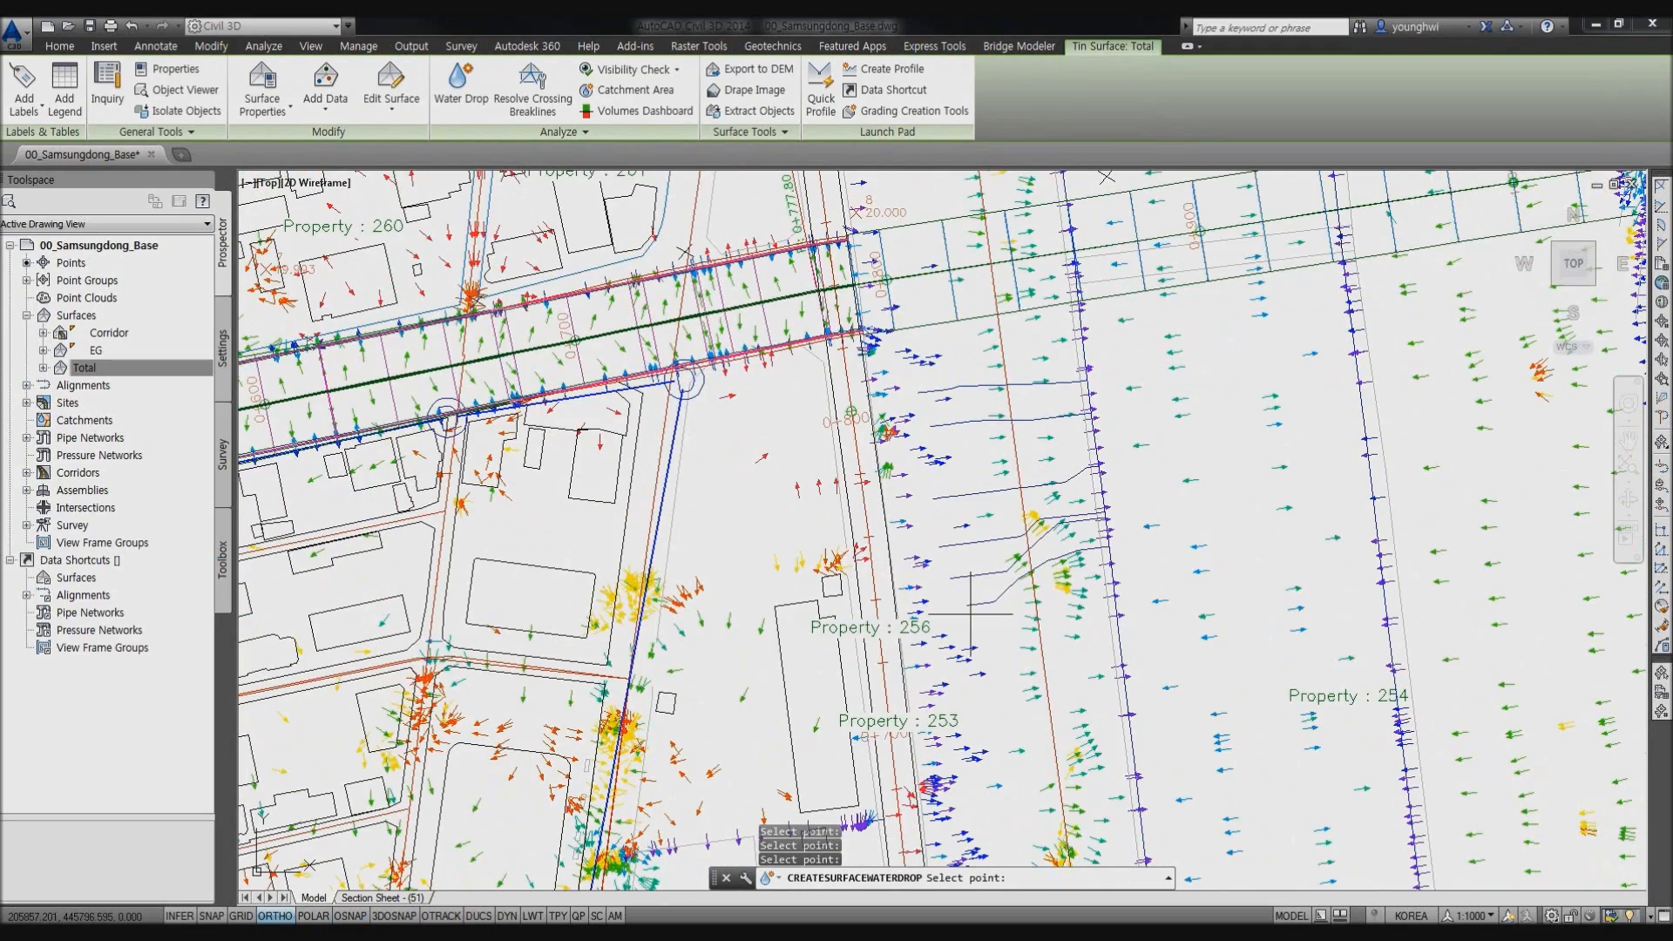
click(829, 529)
Trace several Water Drop paths between the buildings in the eastern part of Property : 258, north of the road.
scroll(829, 528, down, 2)
middle_drag(830, 528, 1315, 529)
scroll(660, 433, up, 4)
click(700, 403)
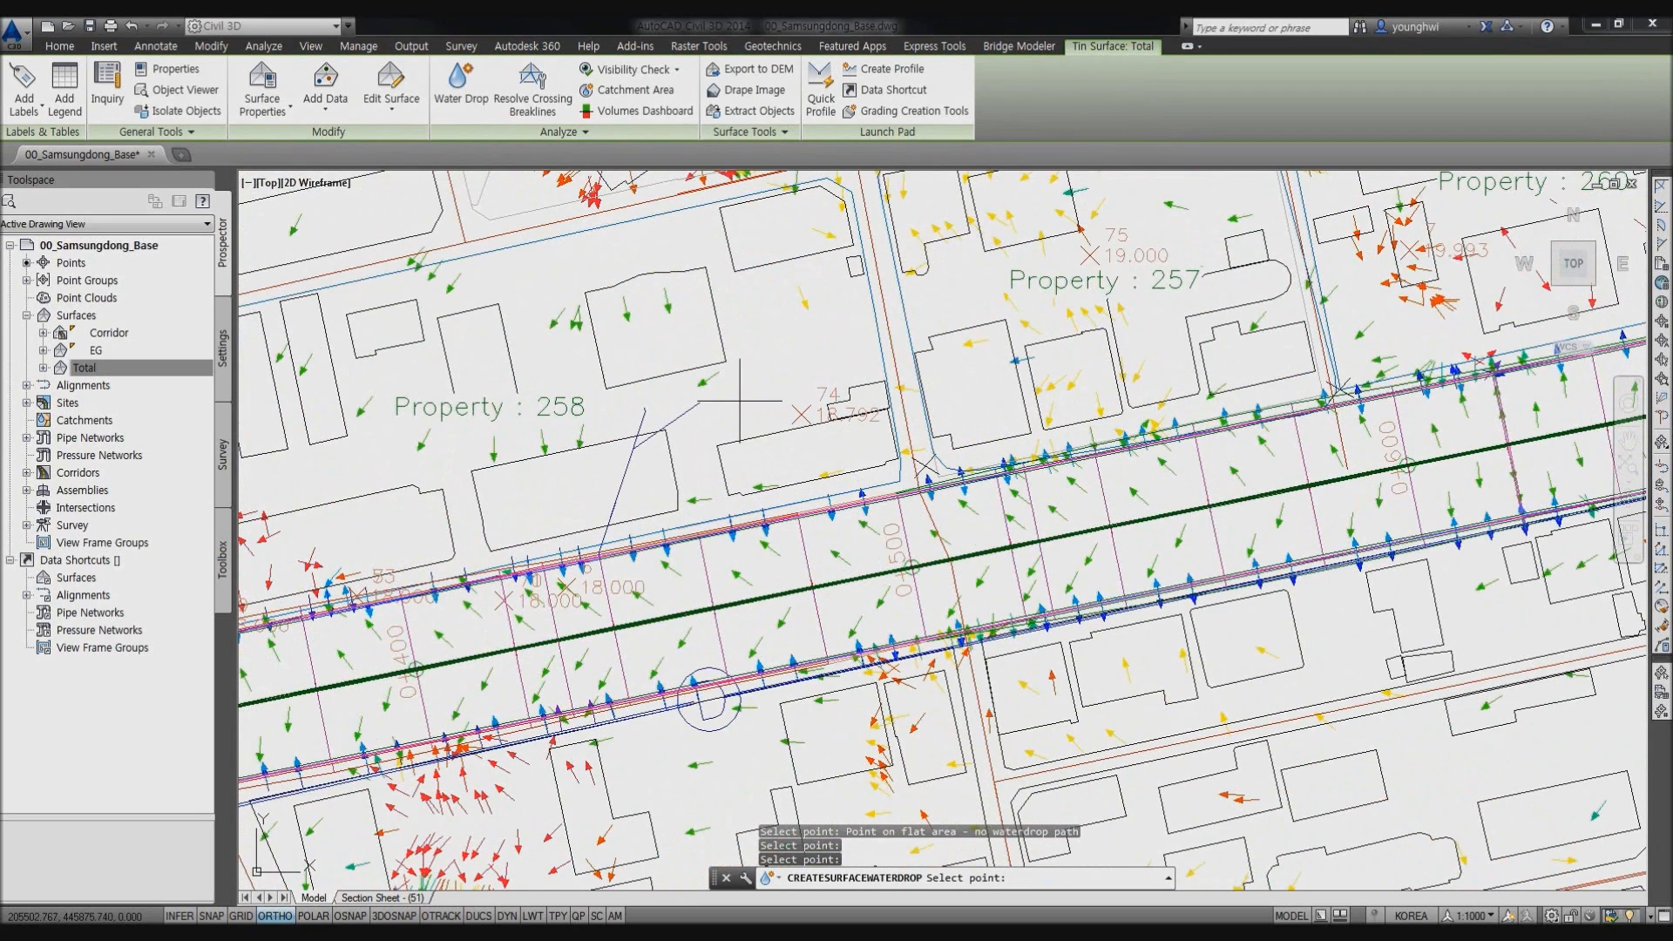
click(742, 399)
click(756, 387)
click(788, 377)
click(801, 388)
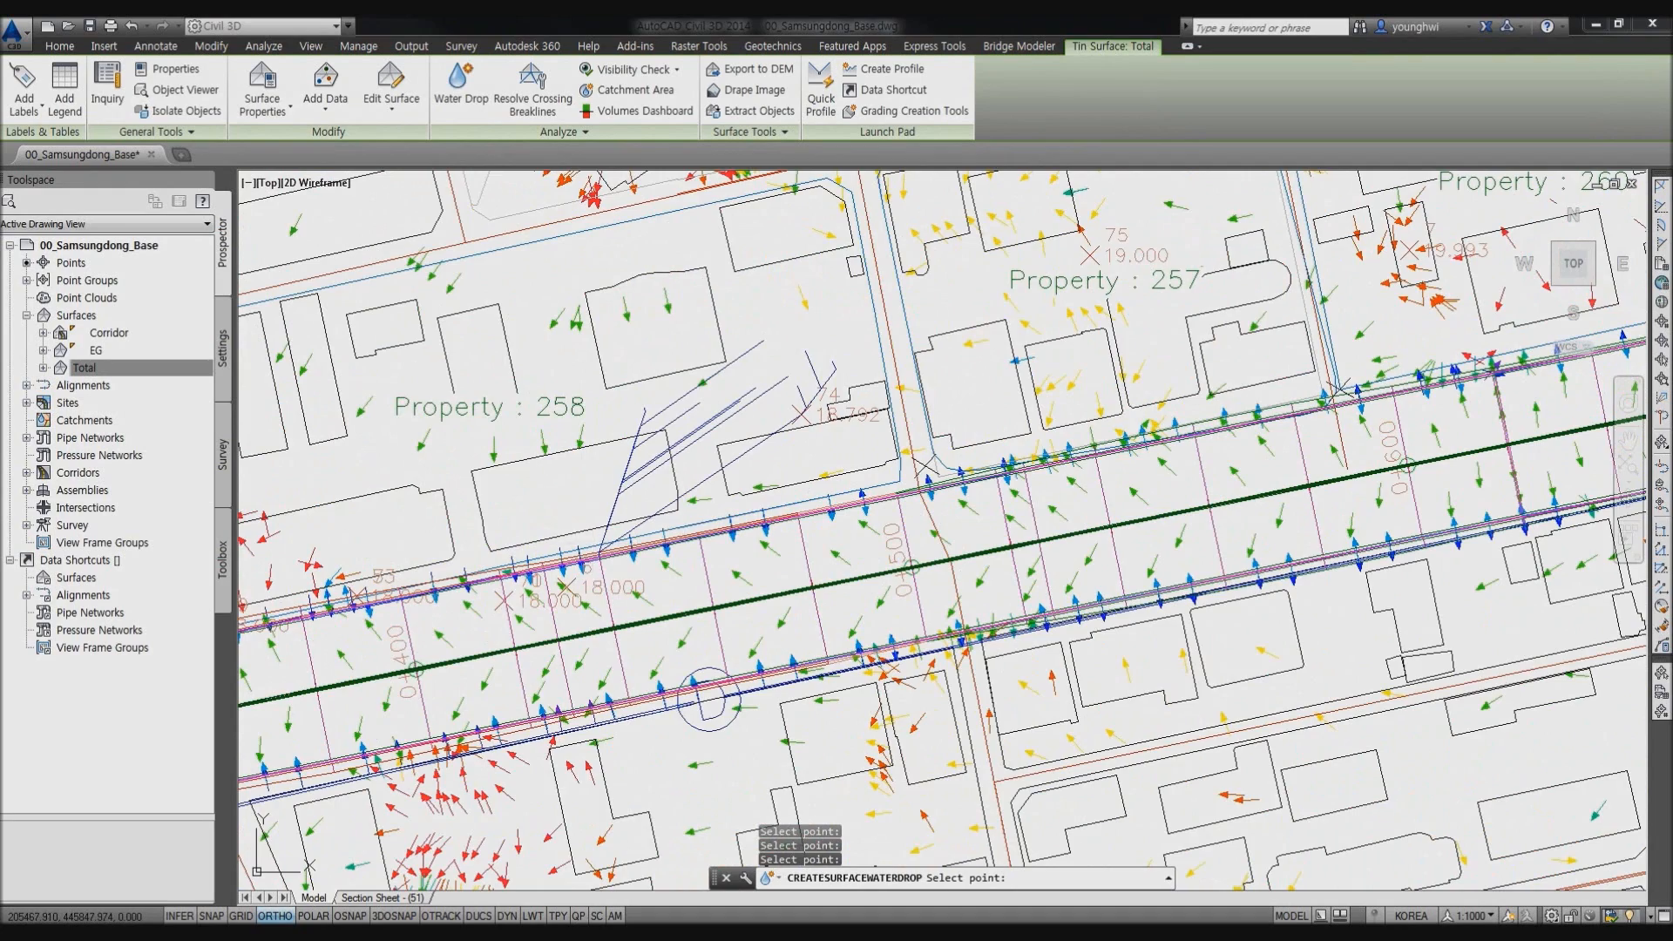
Add Water Drop paths across the western part of Property : 258 and neighbouring Property : 259, and finish the command.
middle_drag(563, 546, 759, 523)
click(565, 445)
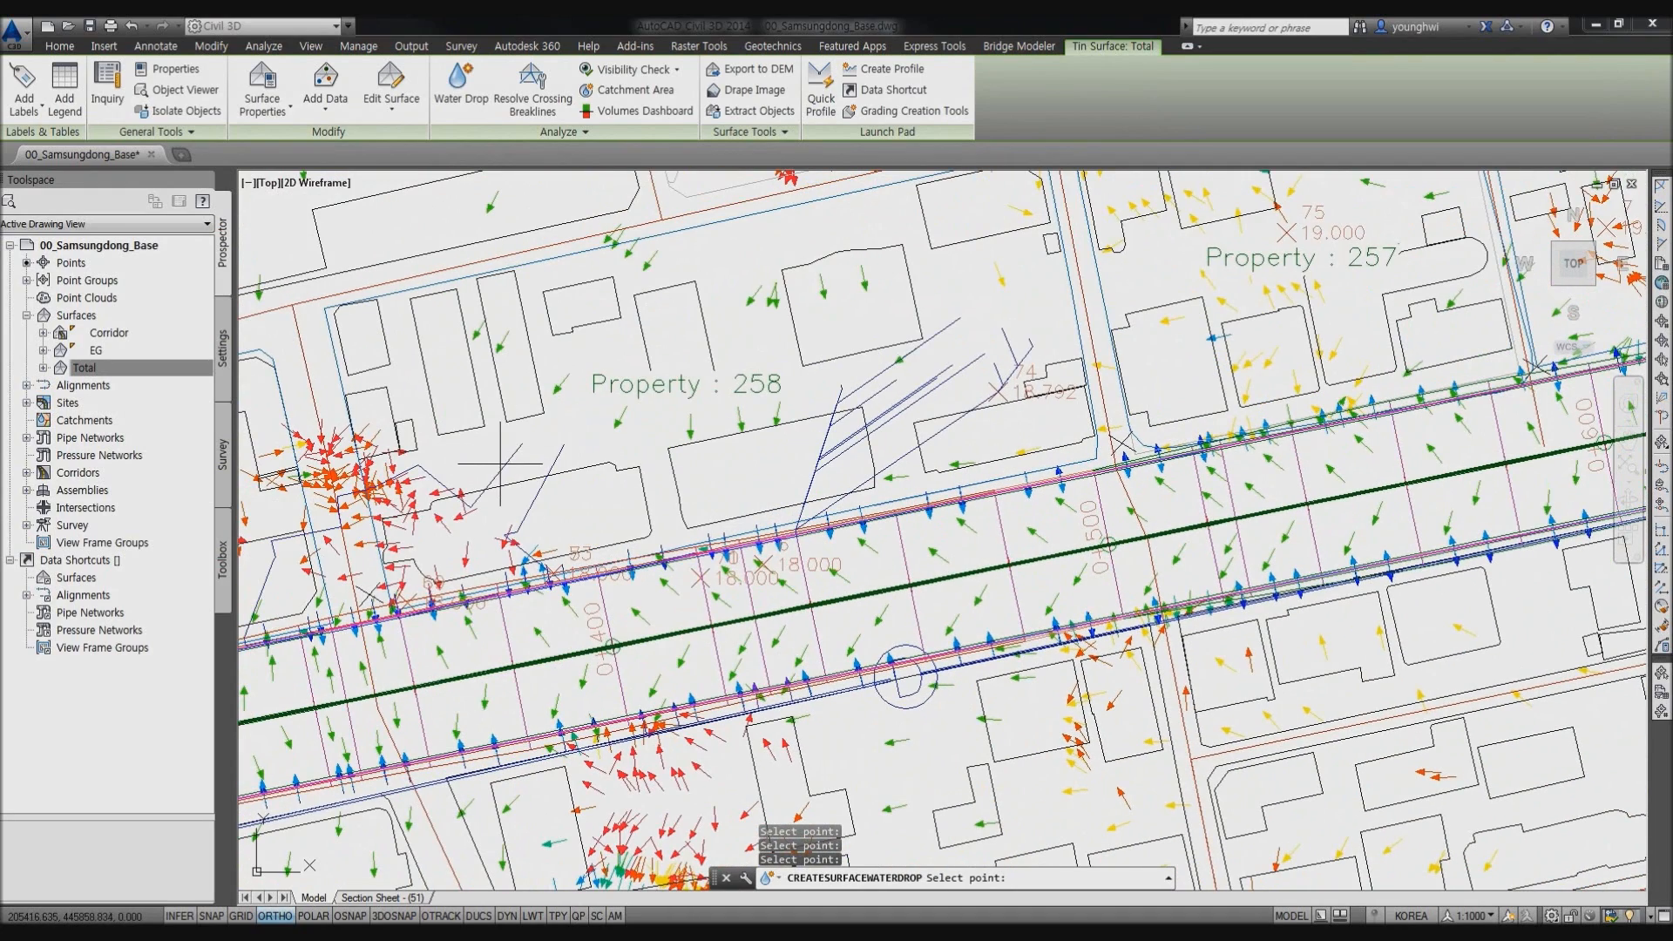
middle_drag(499, 464, 765, 390)
click(865, 385)
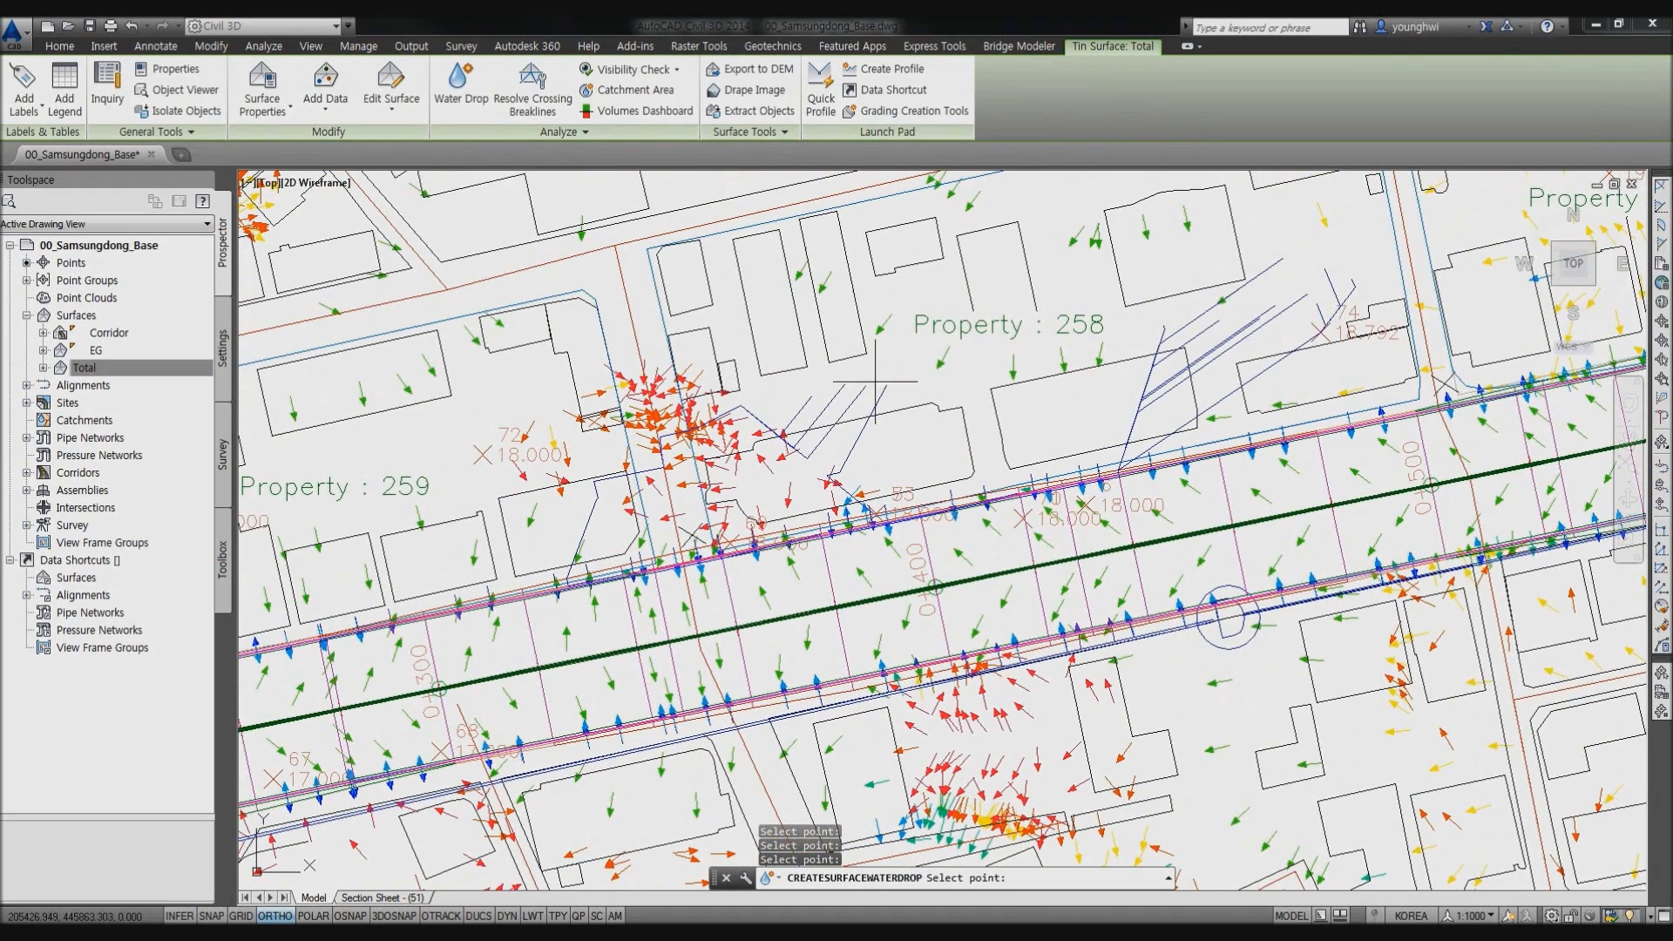
click(888, 374)
key(Escape)
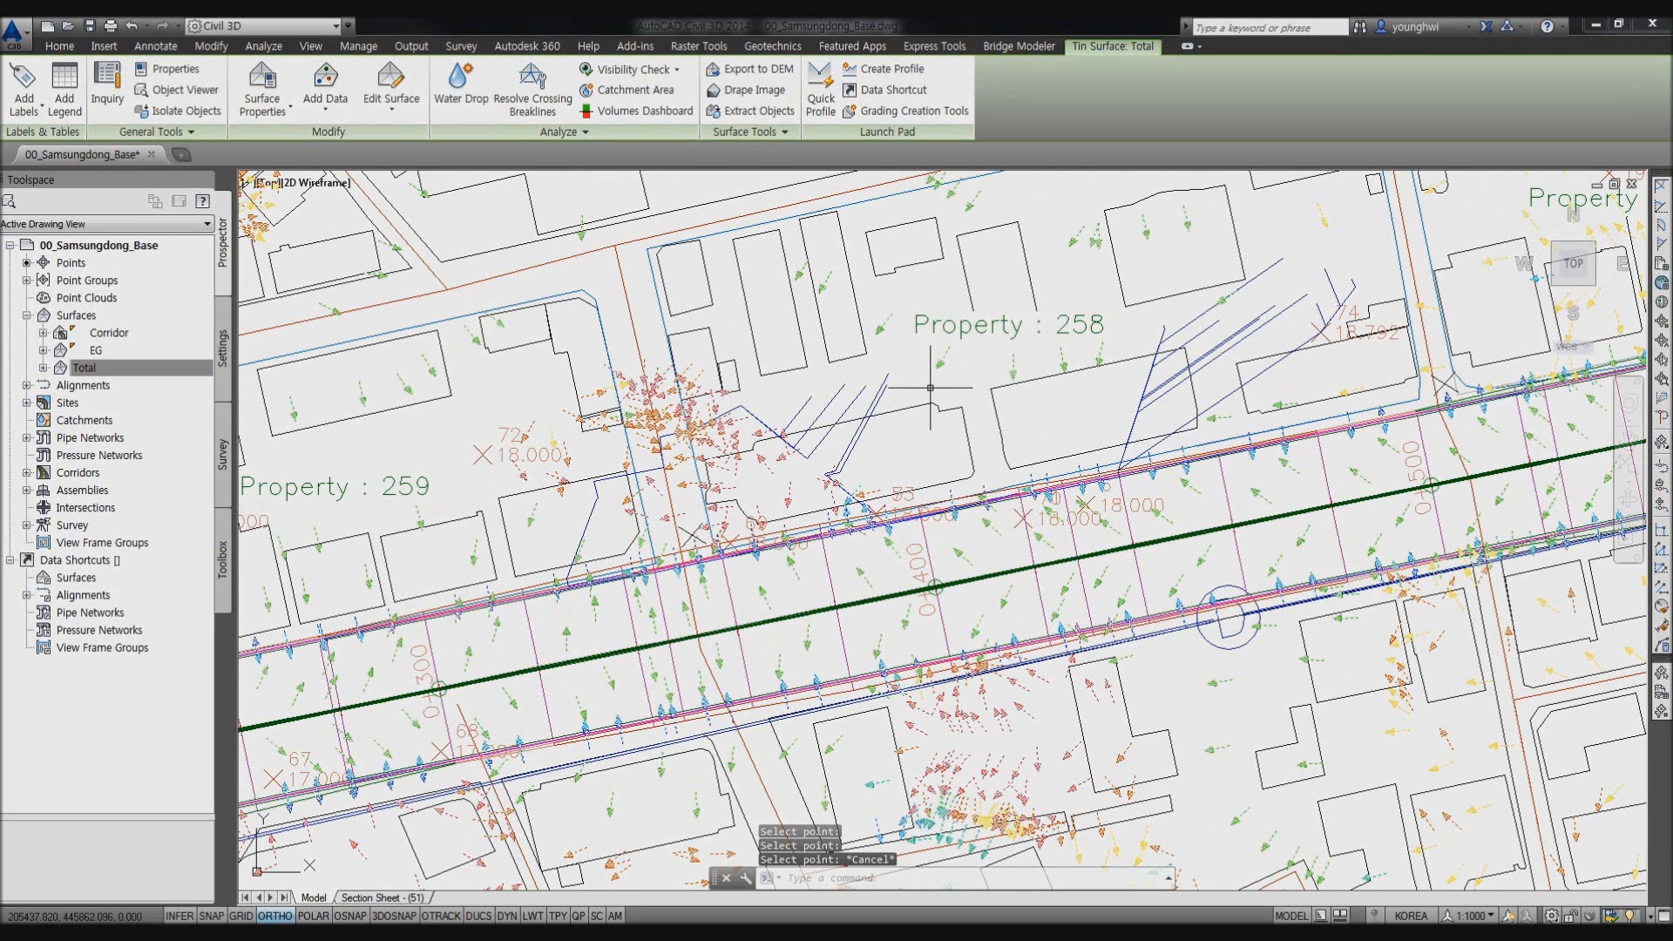
key(Escape)
Set the surface style of the Total surface to Contours 1m and 5m (Design).
click(84, 367)
right_click(170, 368)
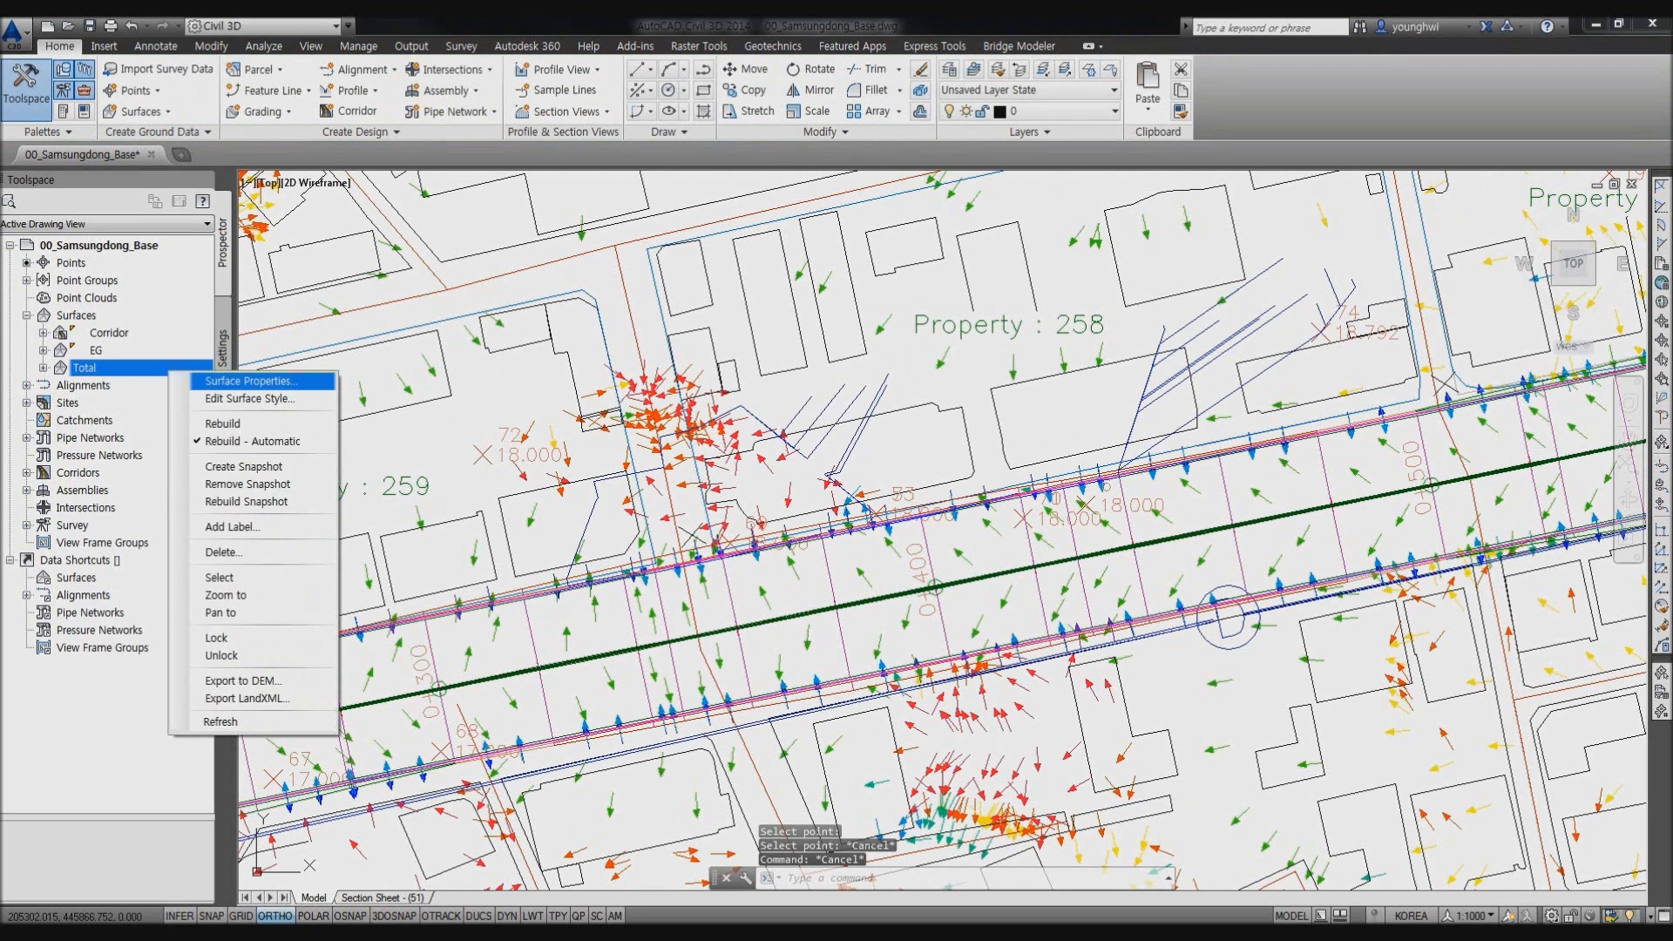
click(217, 380)
click(599, 355)
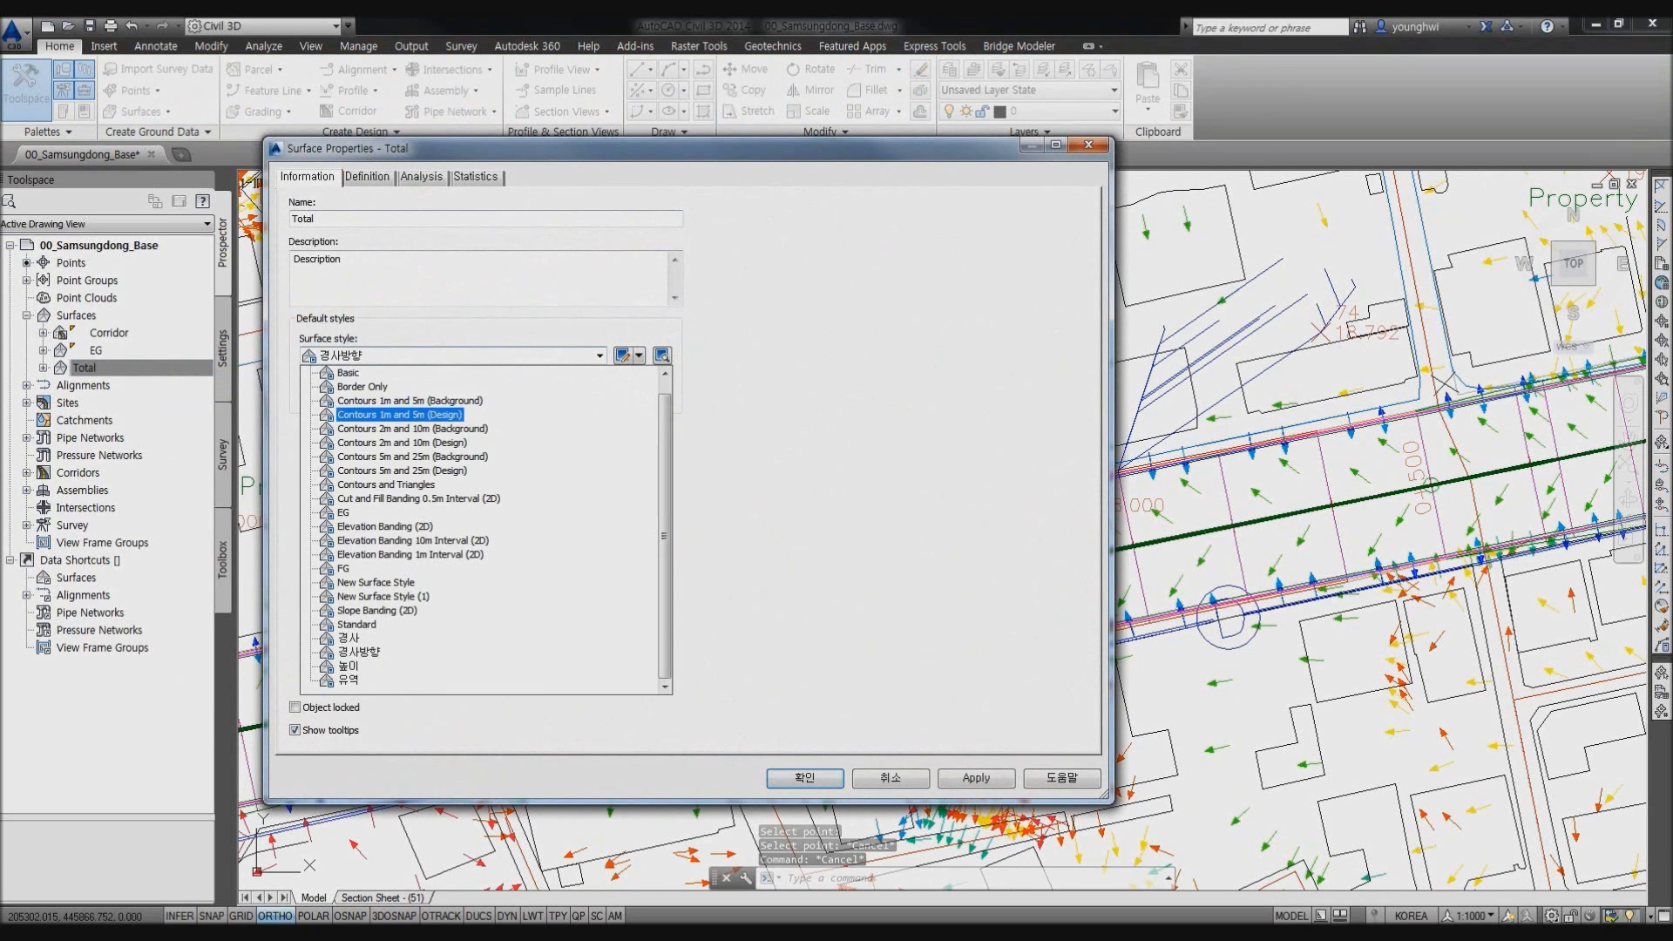
click(400, 414)
click(804, 777)
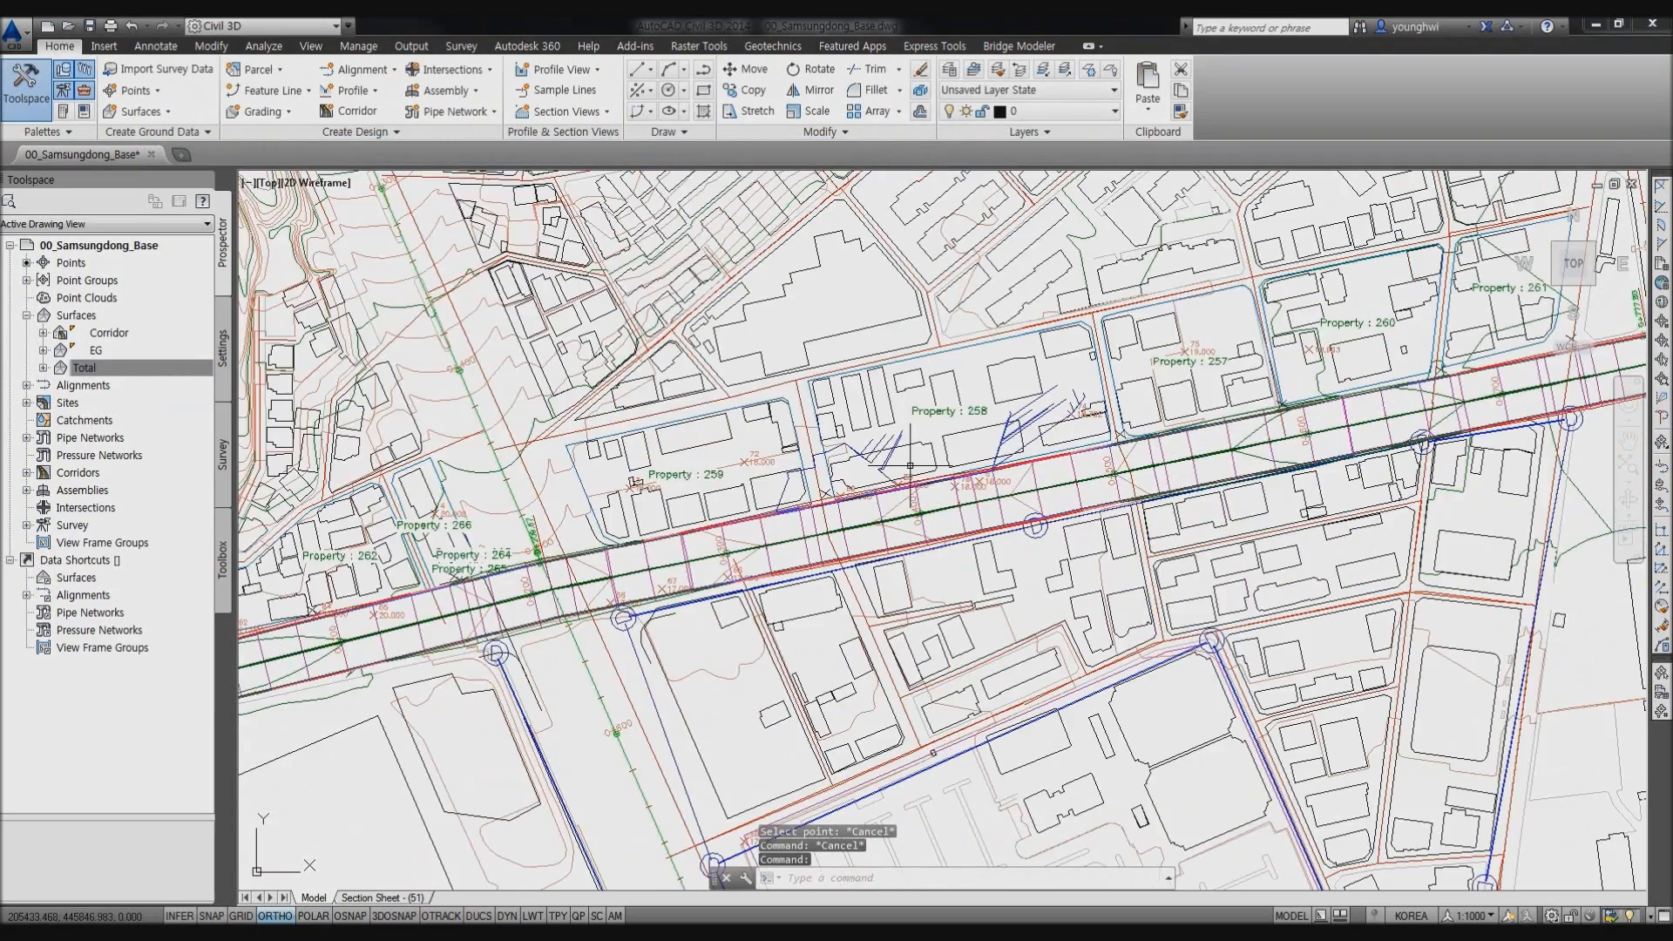
scroll(523, 239, down, 4)
scroll(522, 239, up, 3)
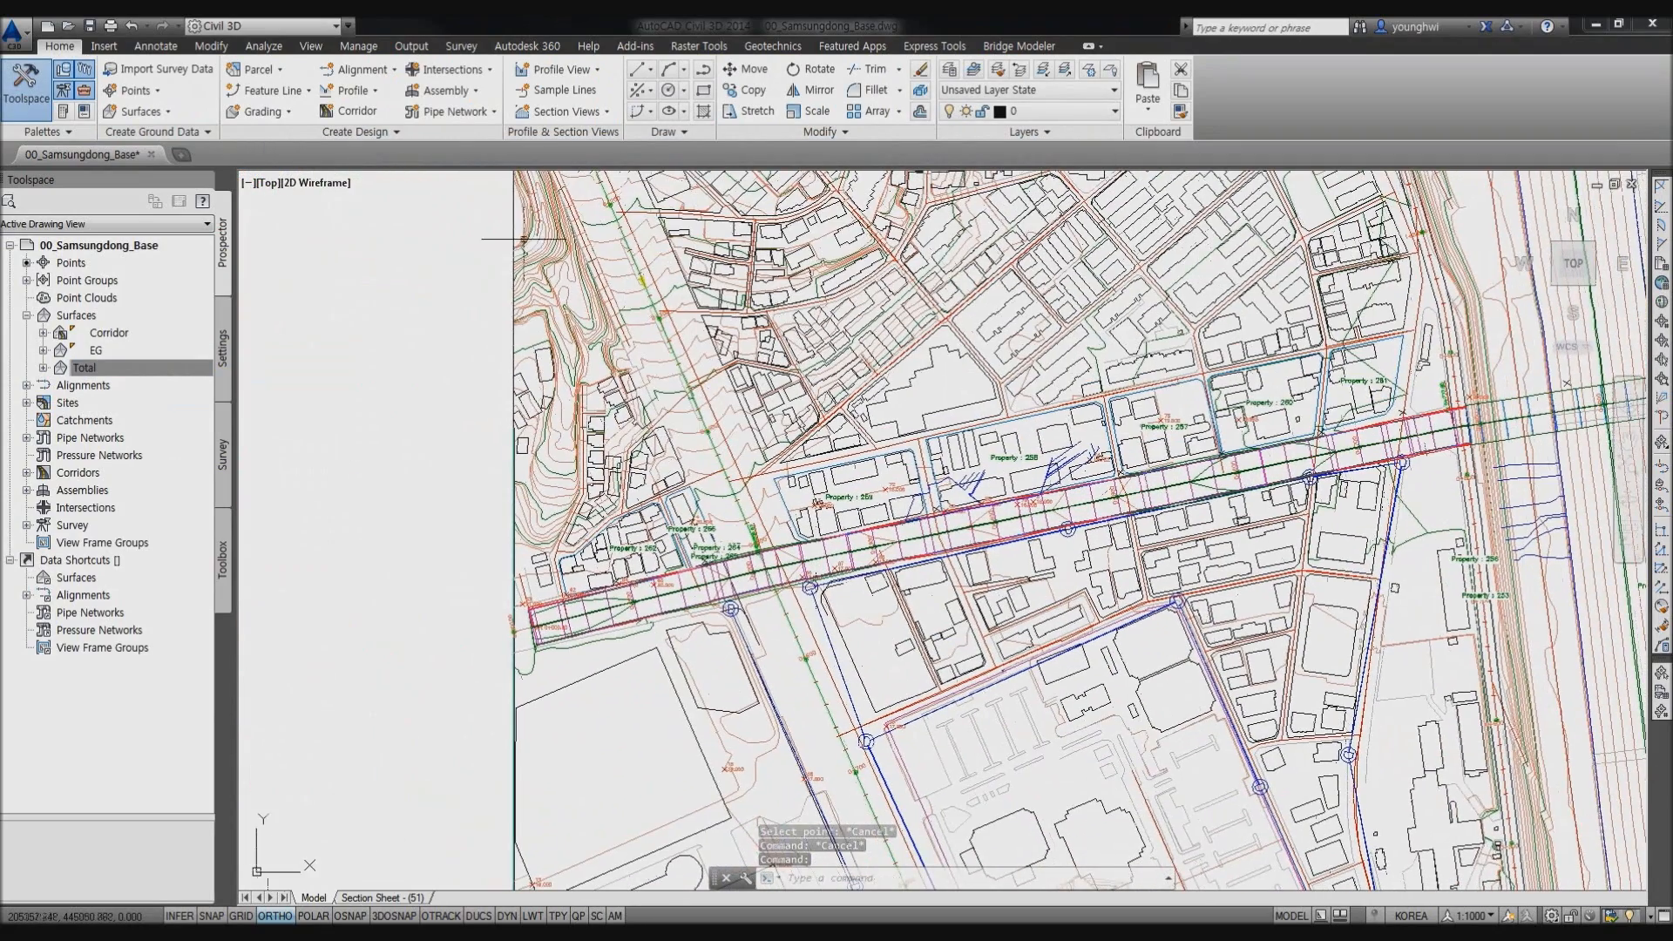
click(453, 112)
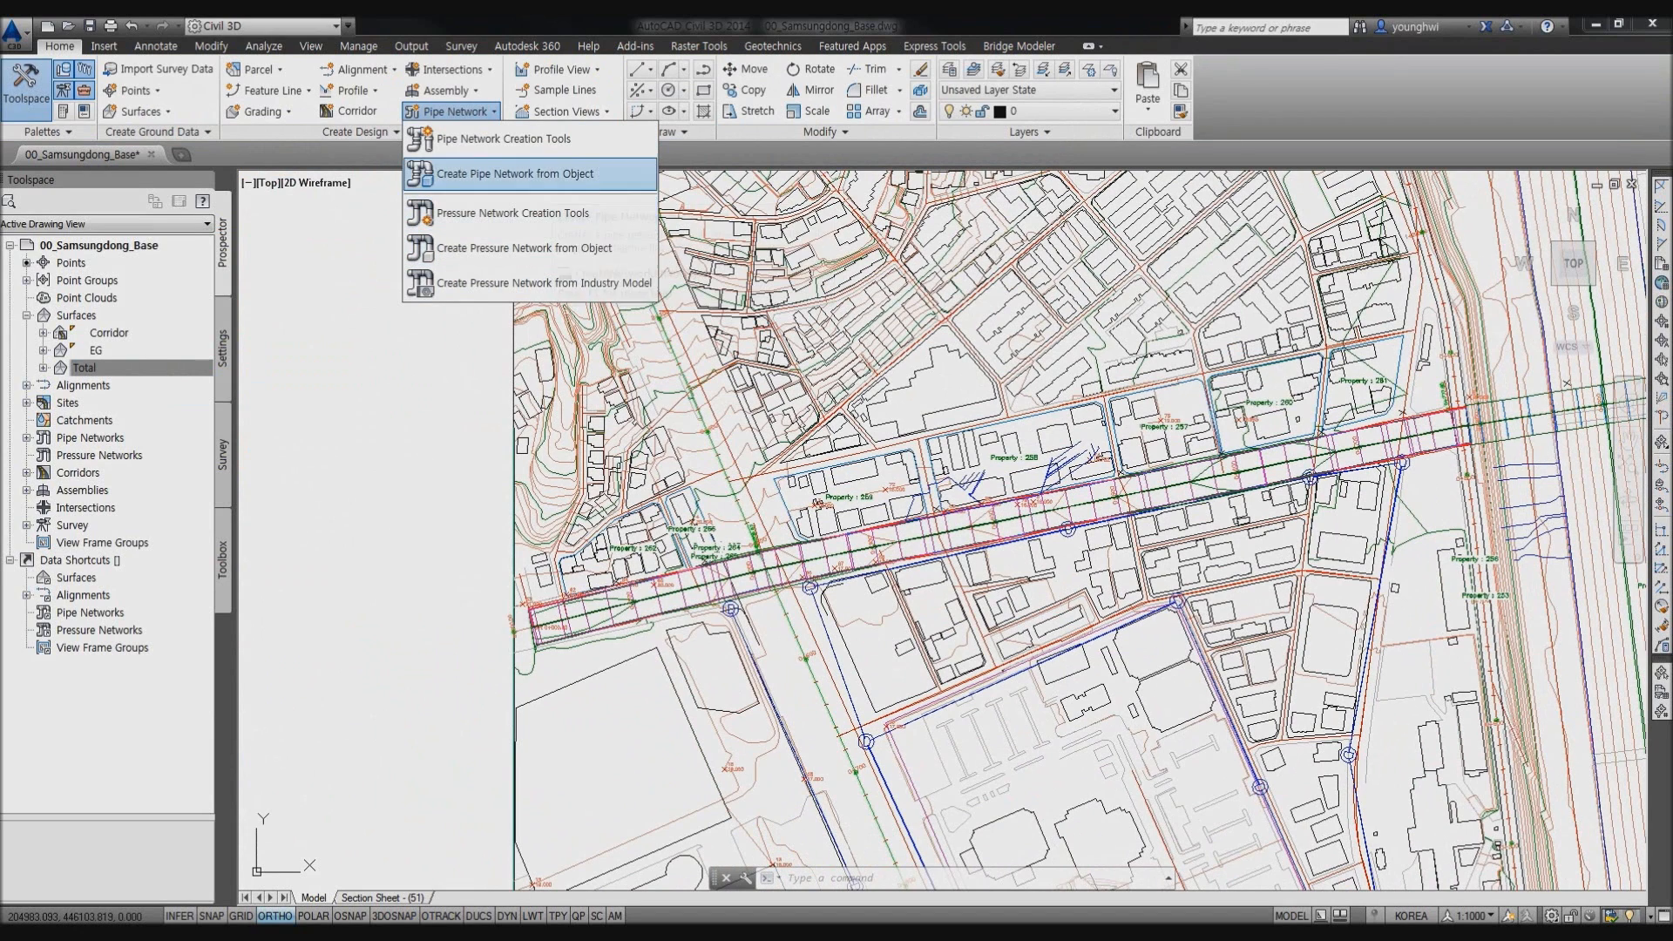
click(503, 138)
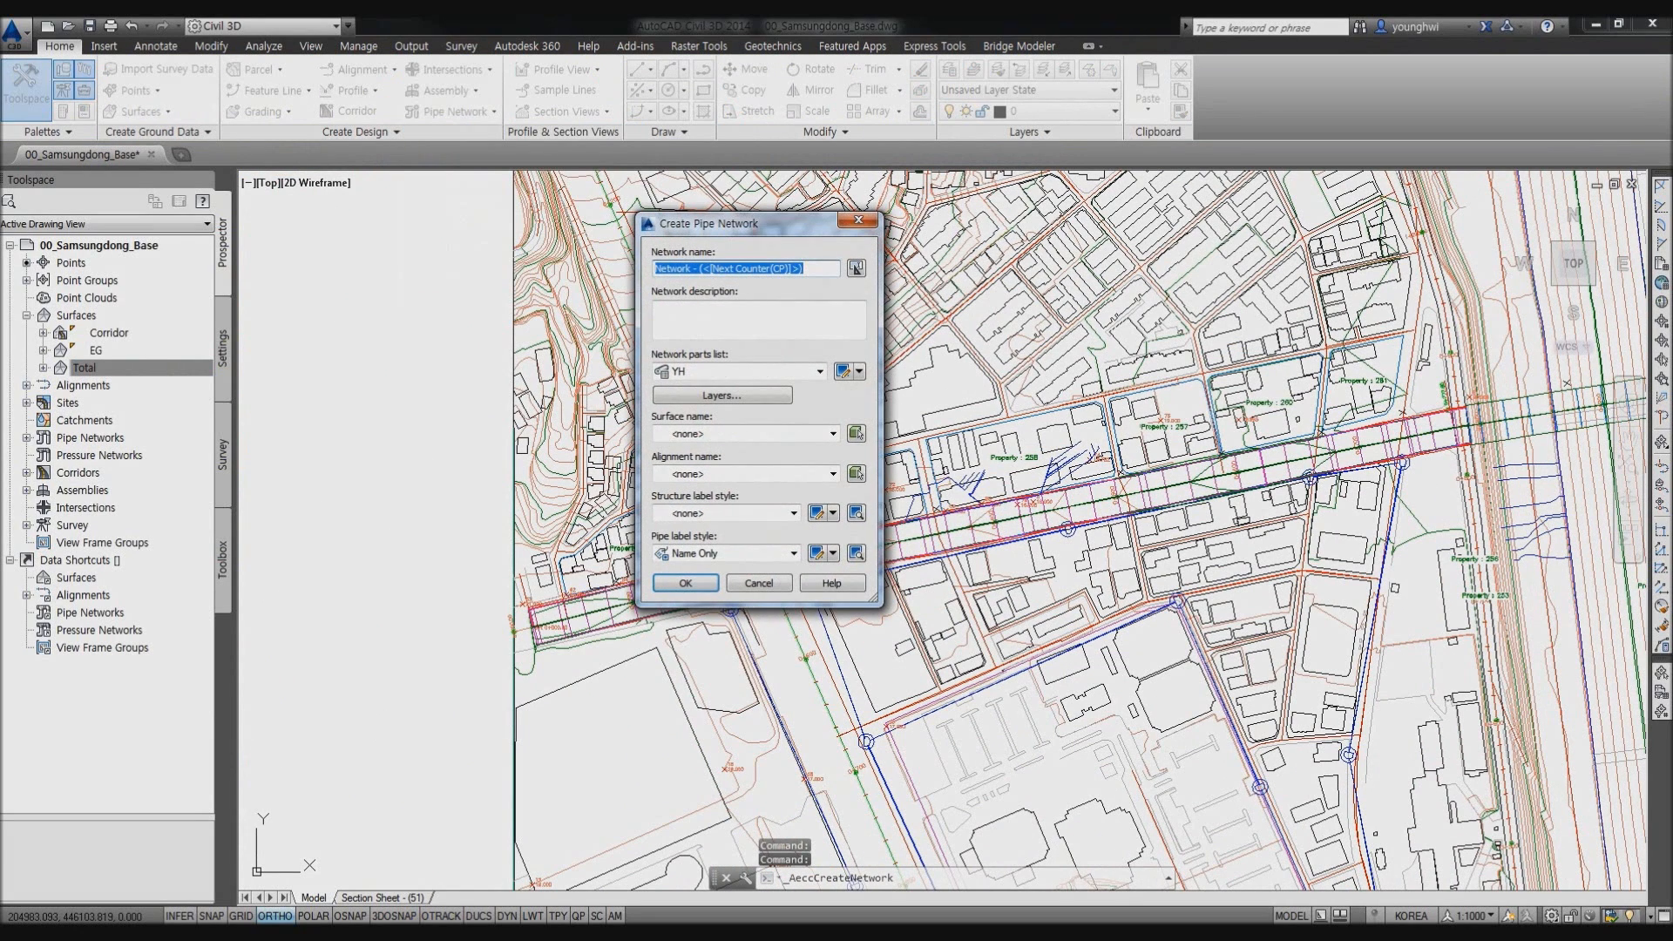
click(858, 221)
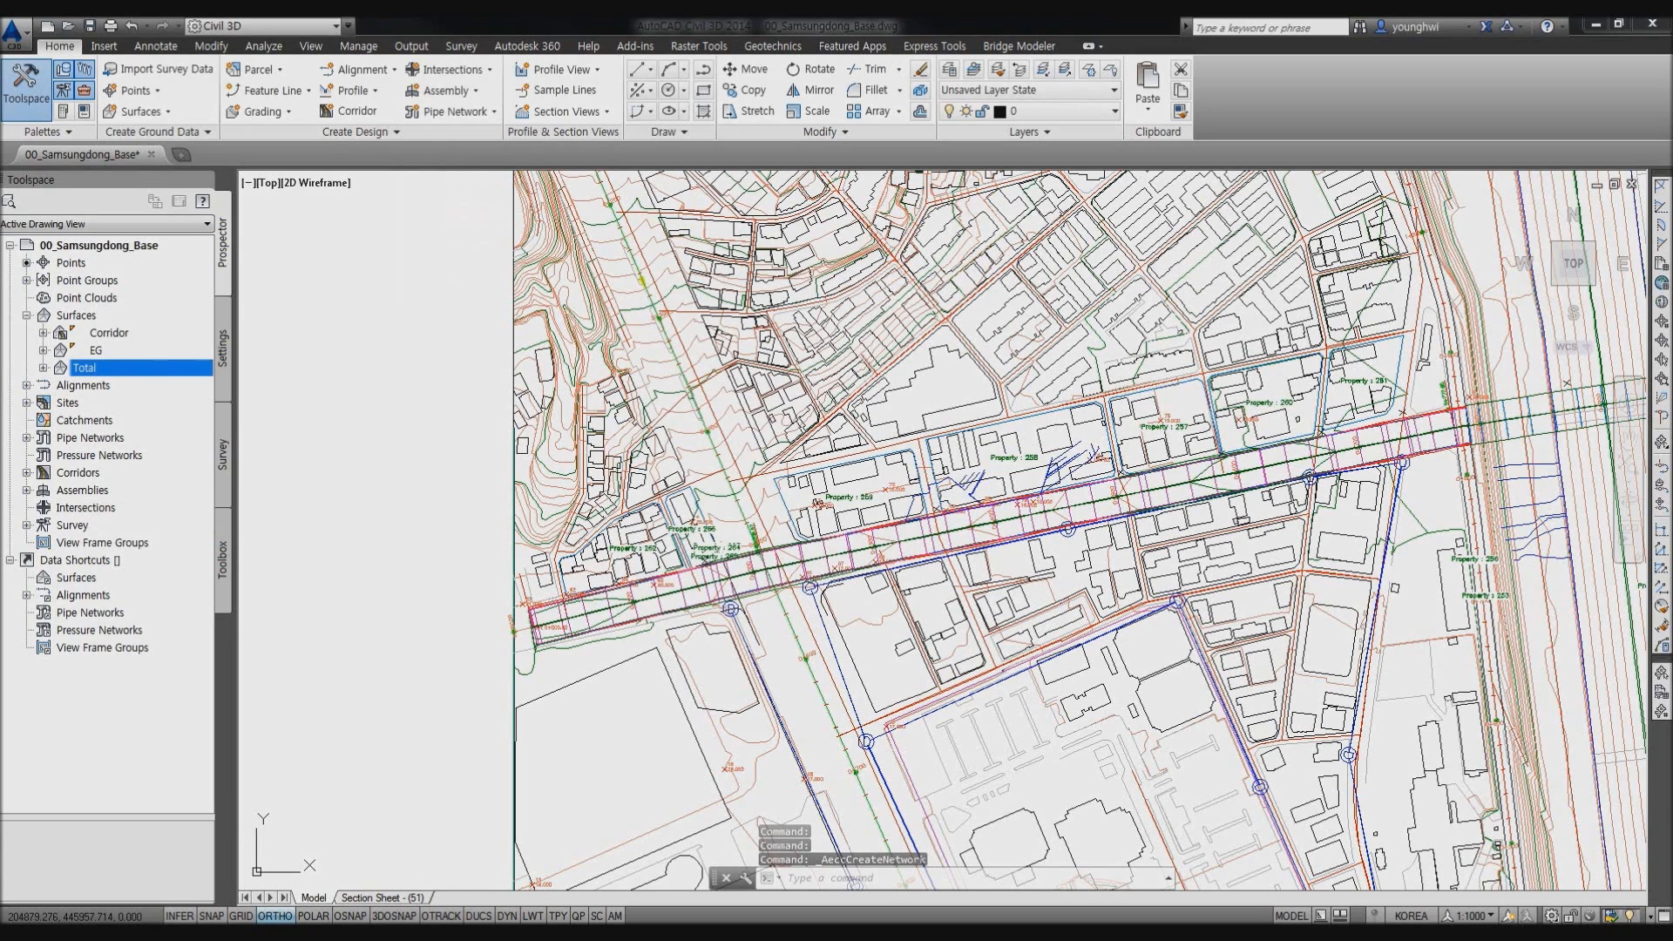
Expand the 기존우수관로 and 신설우수관로 pipe networks down to their pipes and structures, and select 신설우수관로.
click(77, 472)
click(90, 438)
double_click(90, 437)
double_click(95, 455)
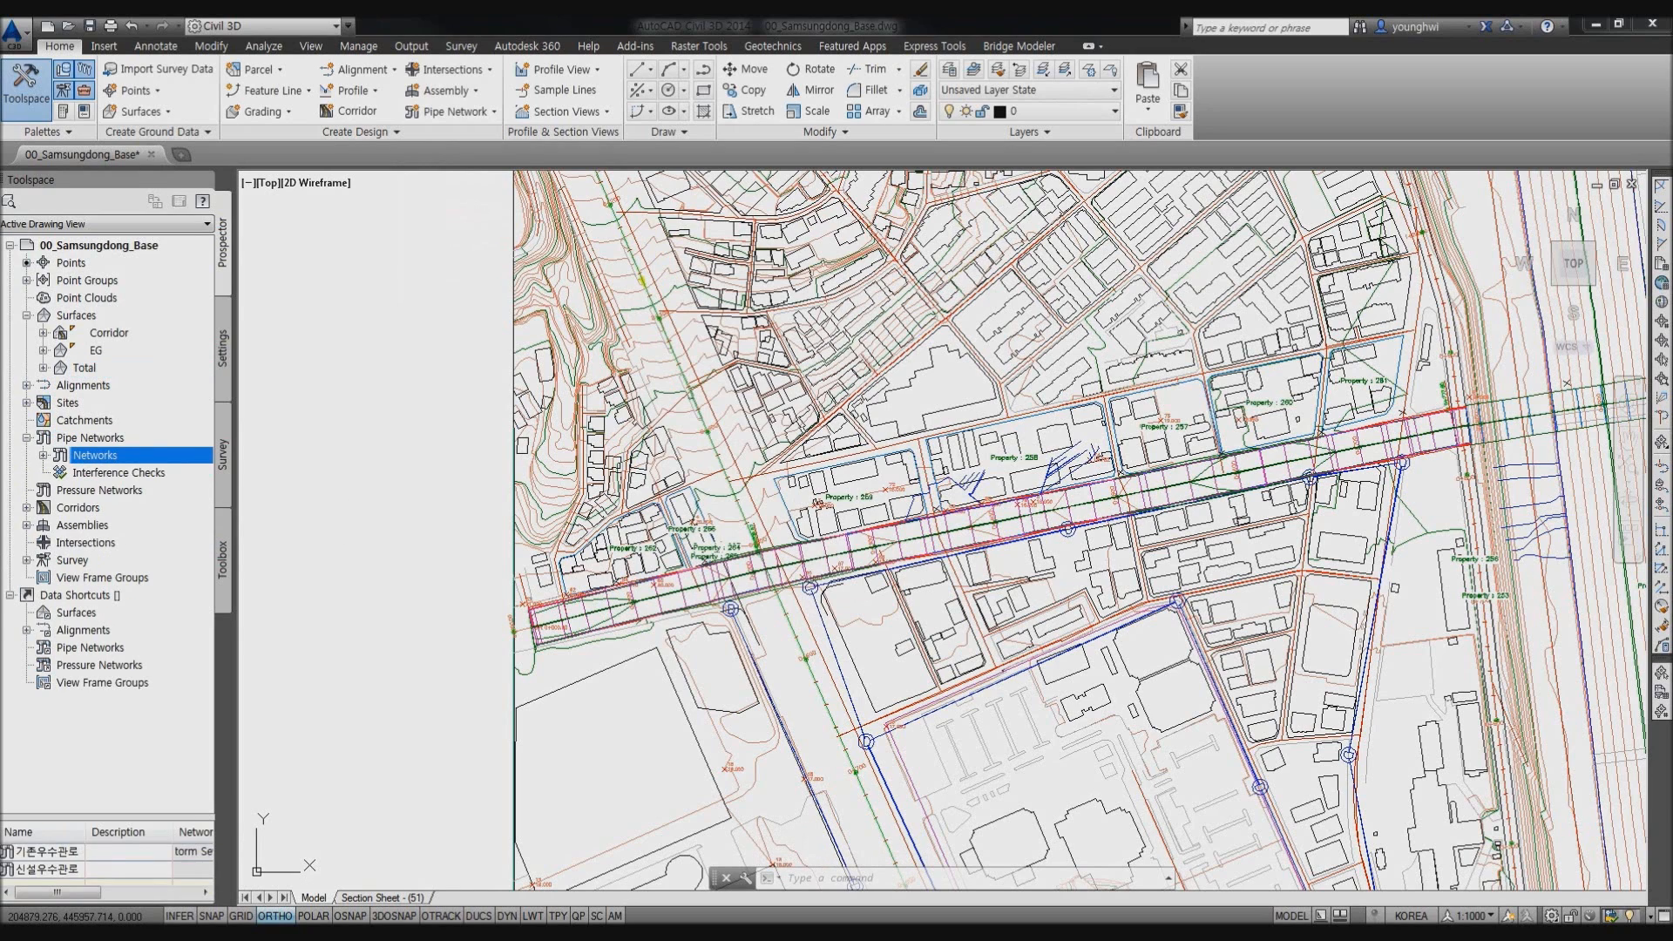
click(121, 472)
double_click(121, 490)
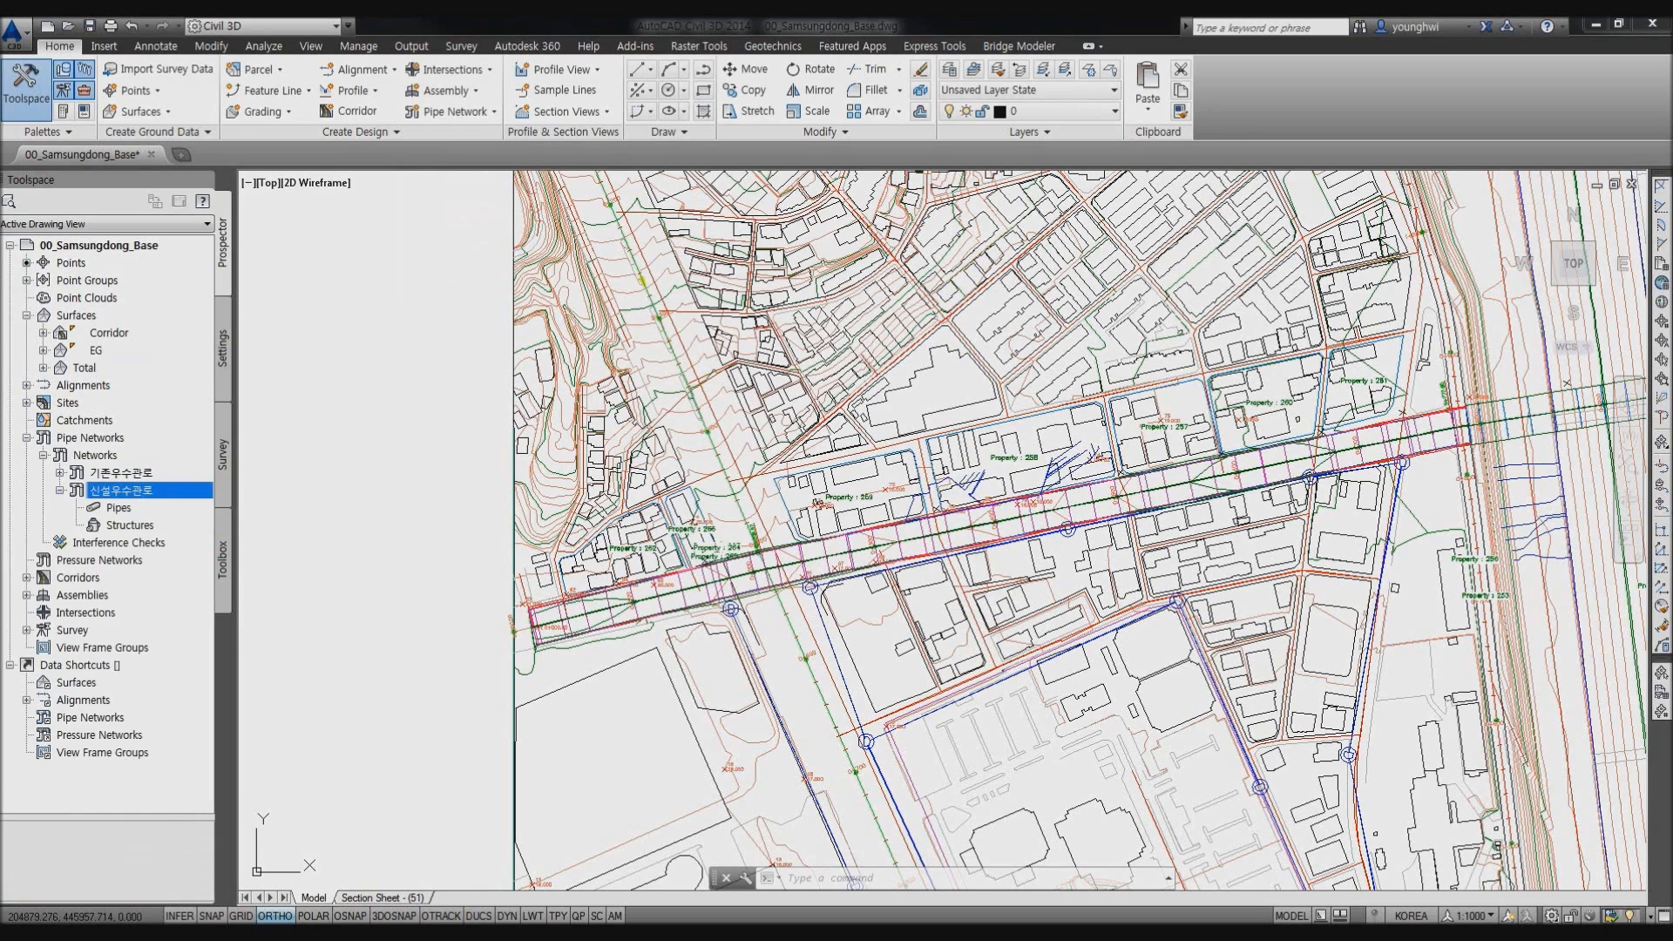
double_click(121, 472)
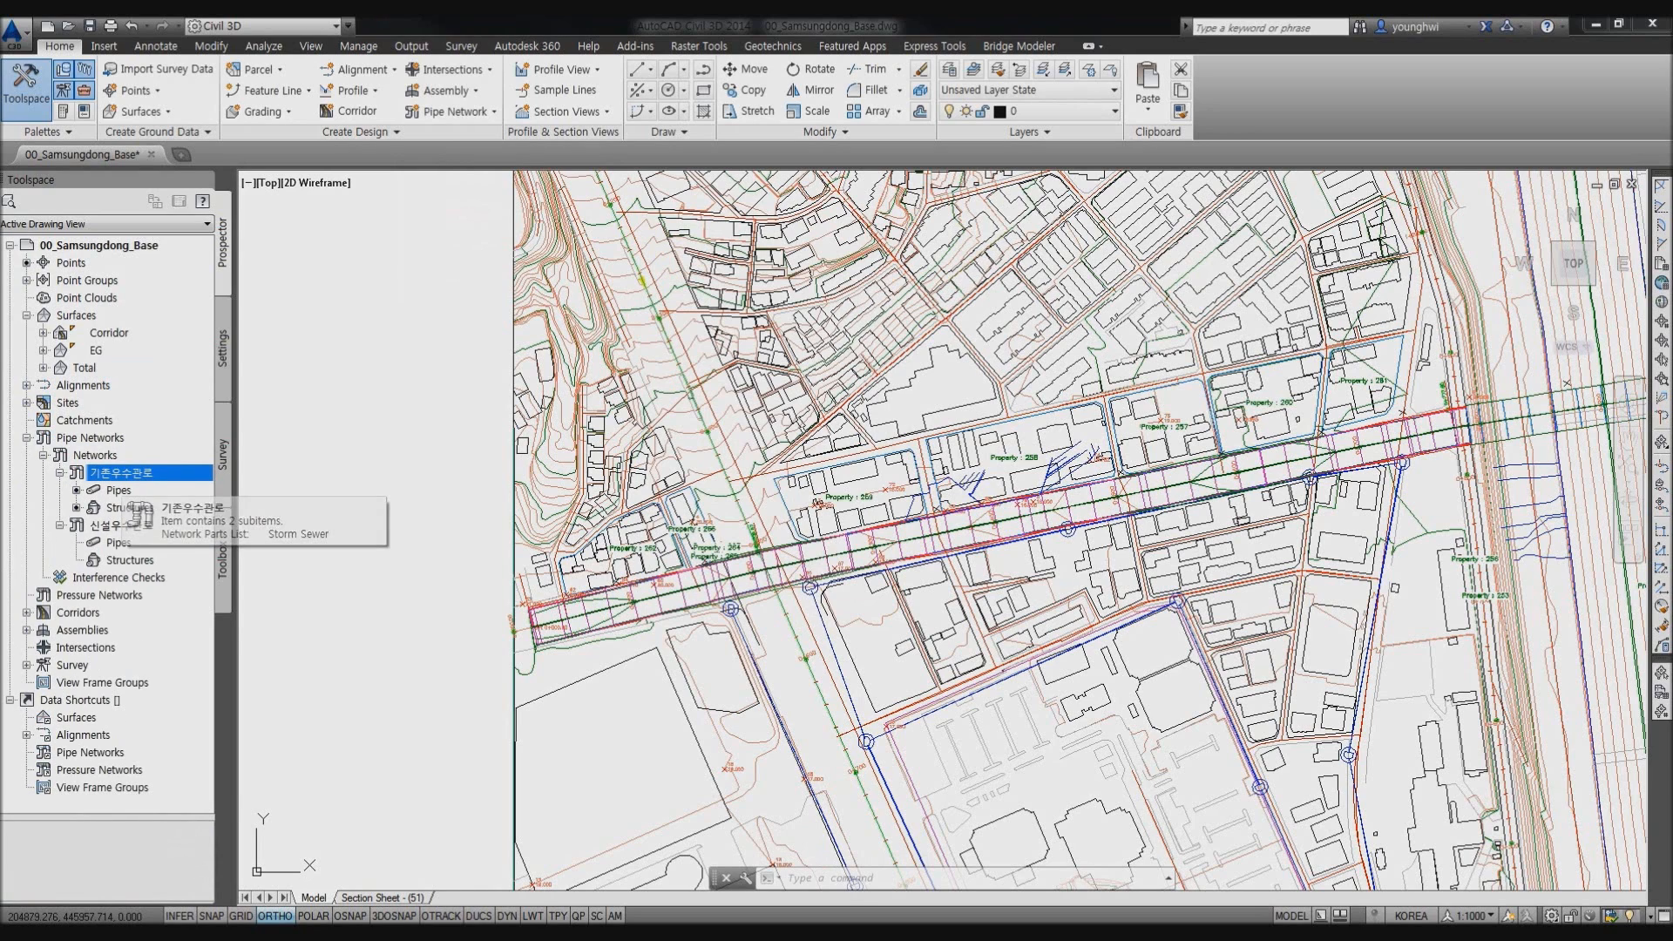
click(131, 525)
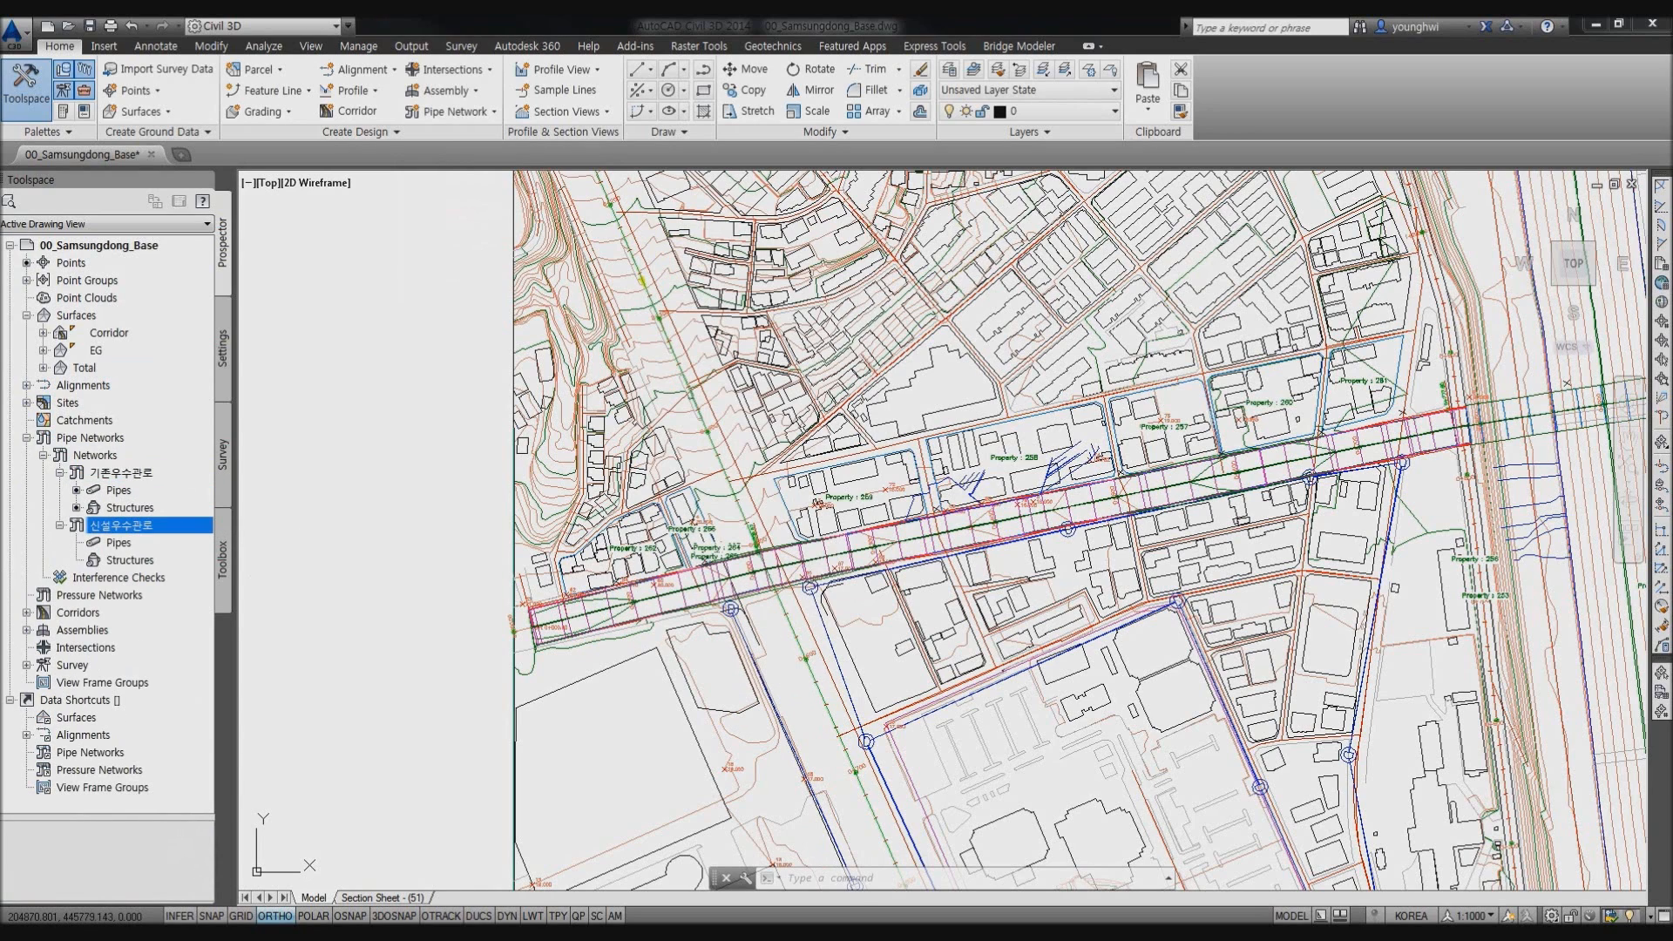
Edit the 신설우수관로 network layout to draw pipes and structures with Concentric Structure 1,200 dia and 900 mm Ductile Iron Pipe.
right_click(130, 526)
click(200, 565)
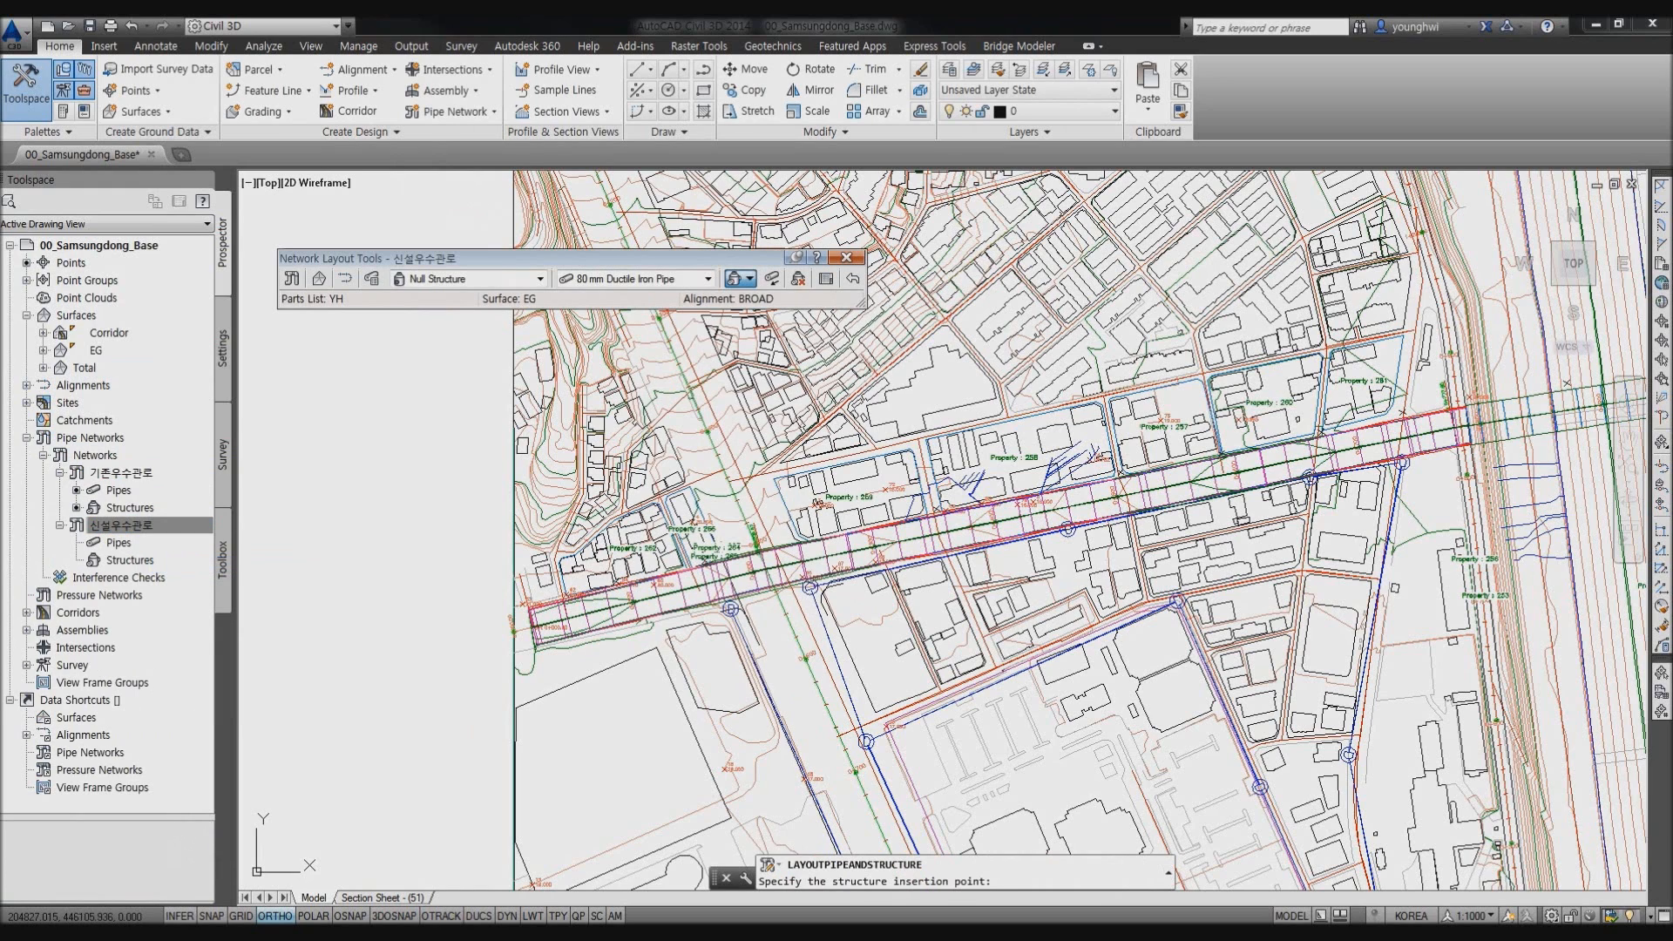
click(541, 279)
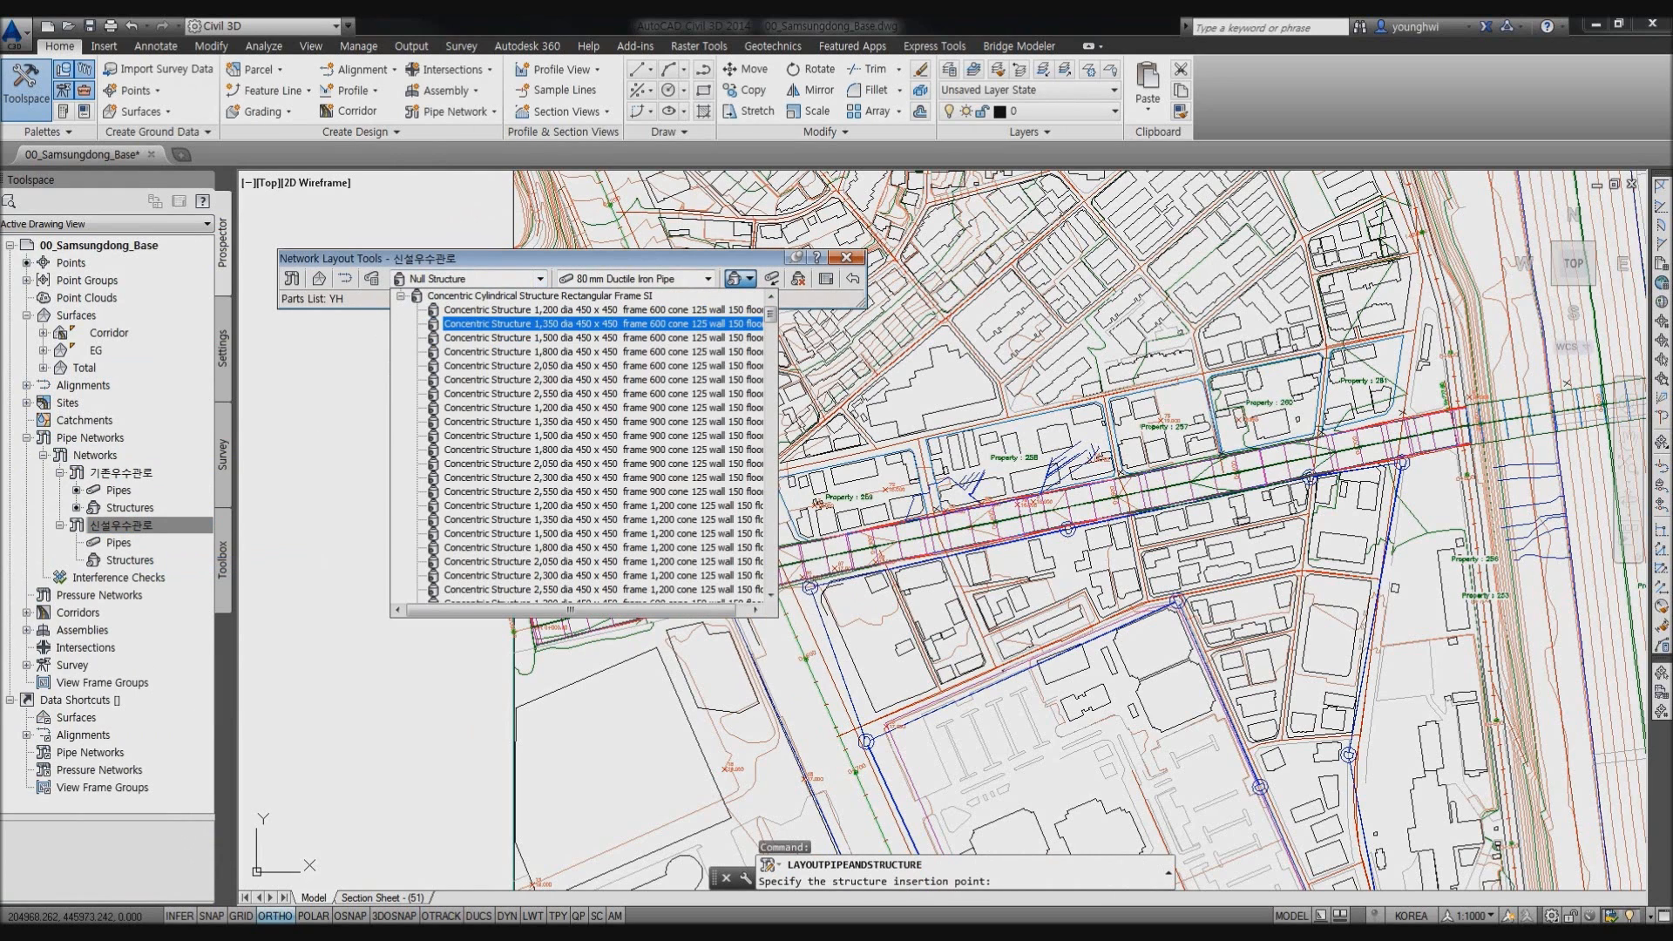
scroll(582, 450, down, 2)
scroll(582, 449, up, 3)
click(471, 310)
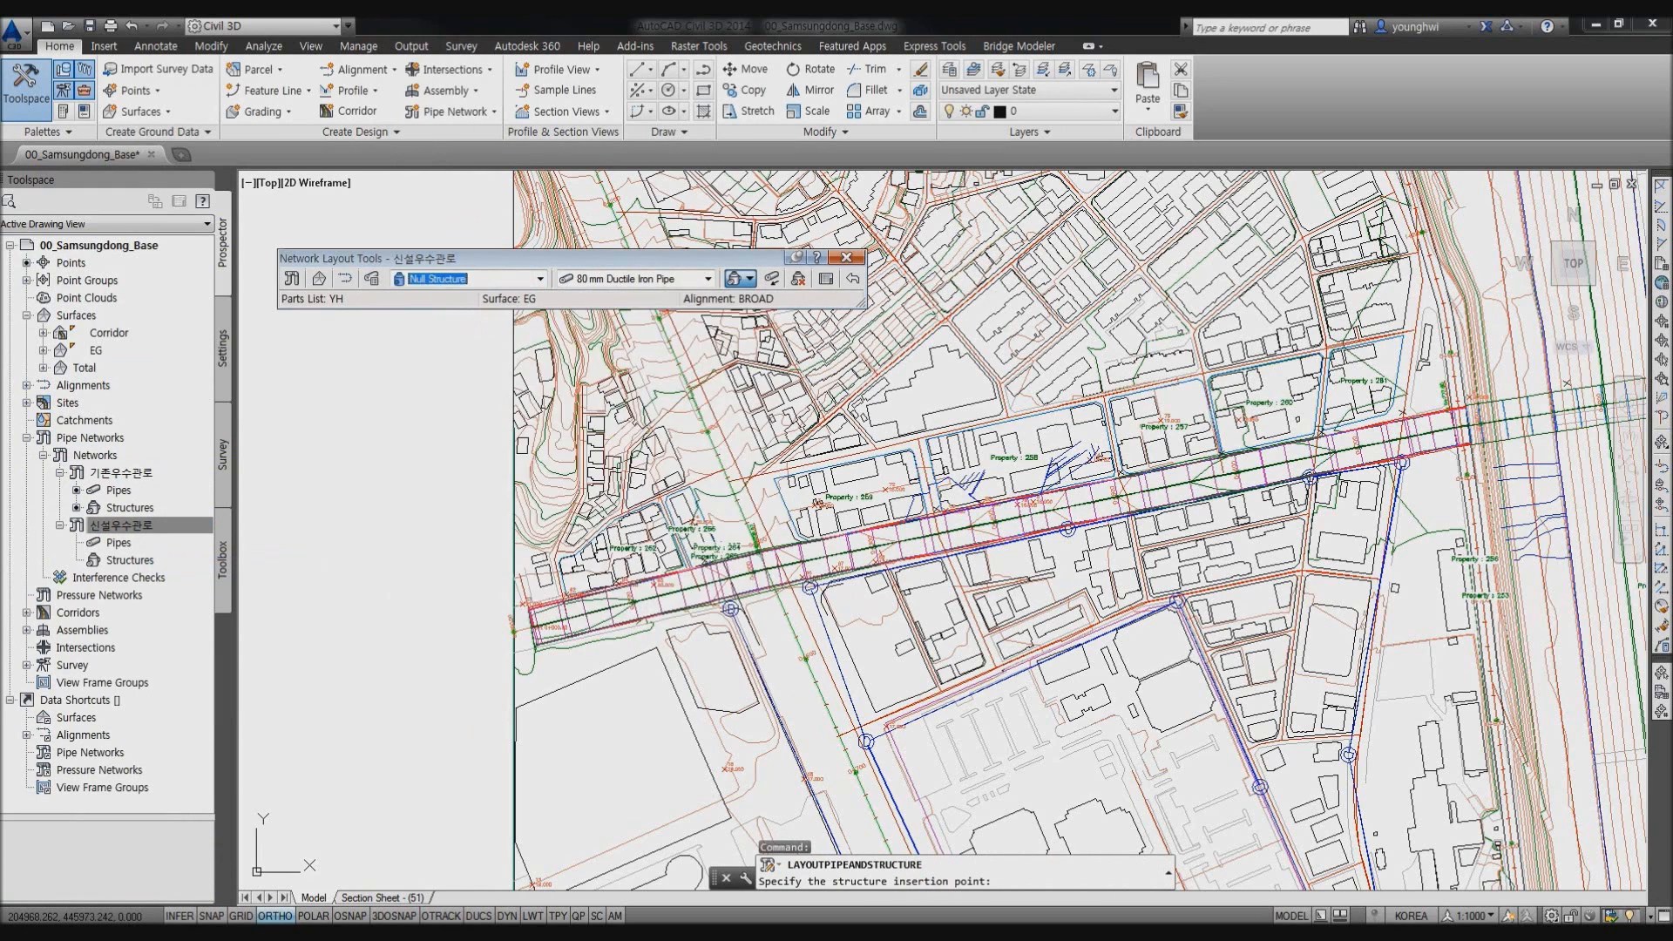
click(707, 279)
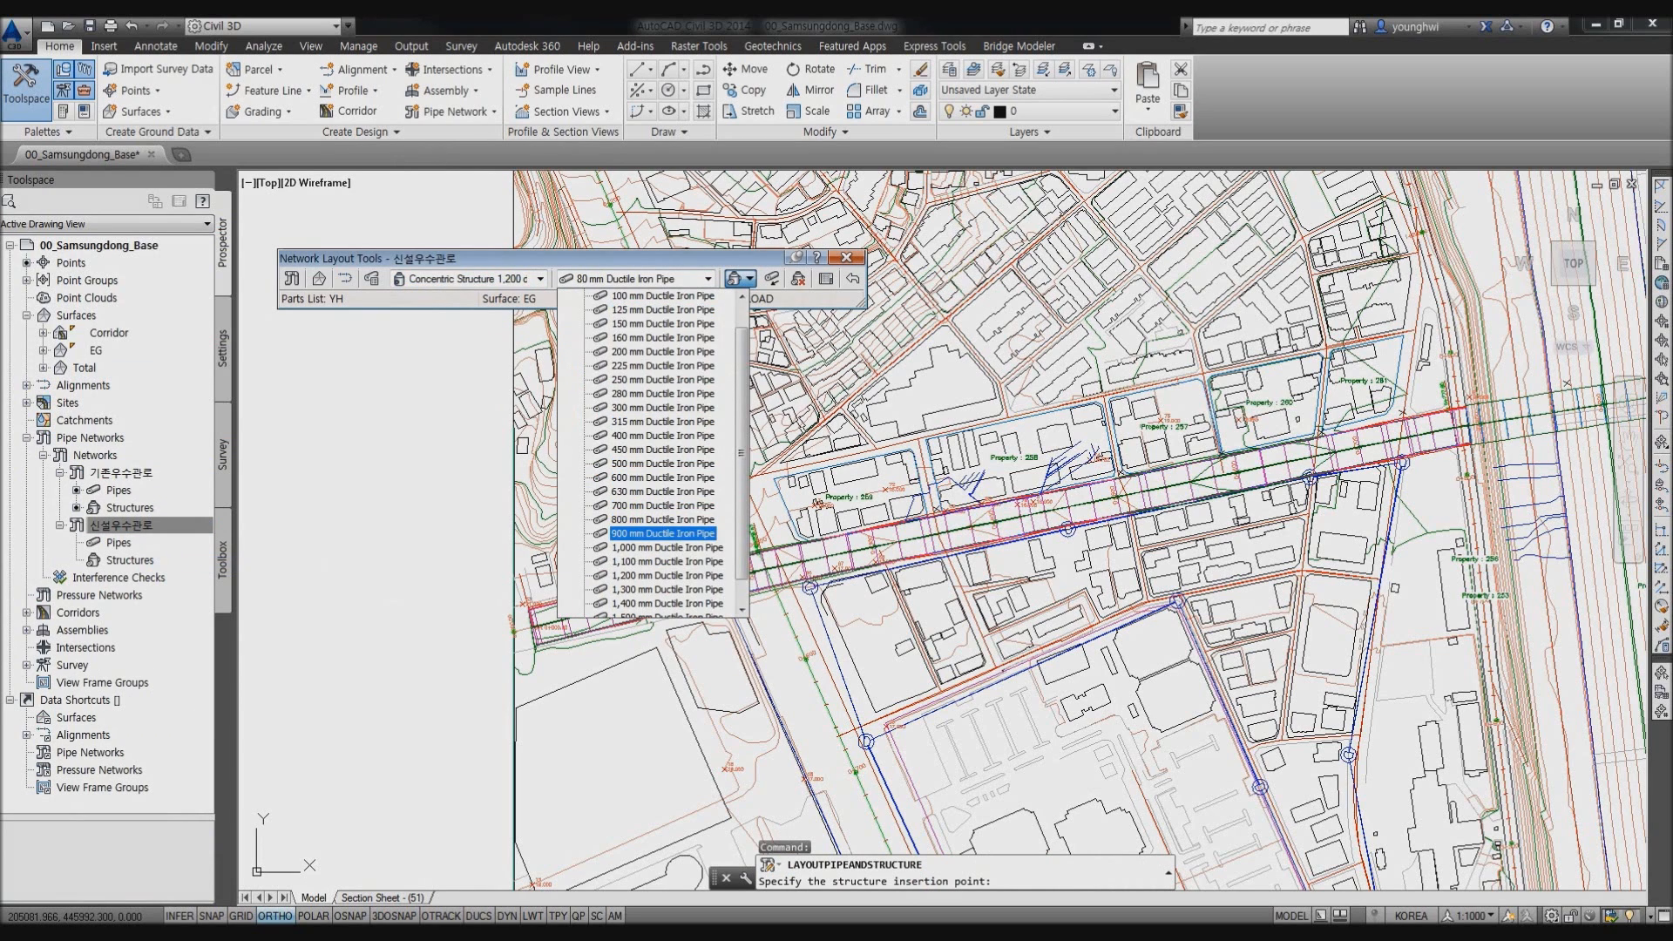
click(649, 533)
click(750, 279)
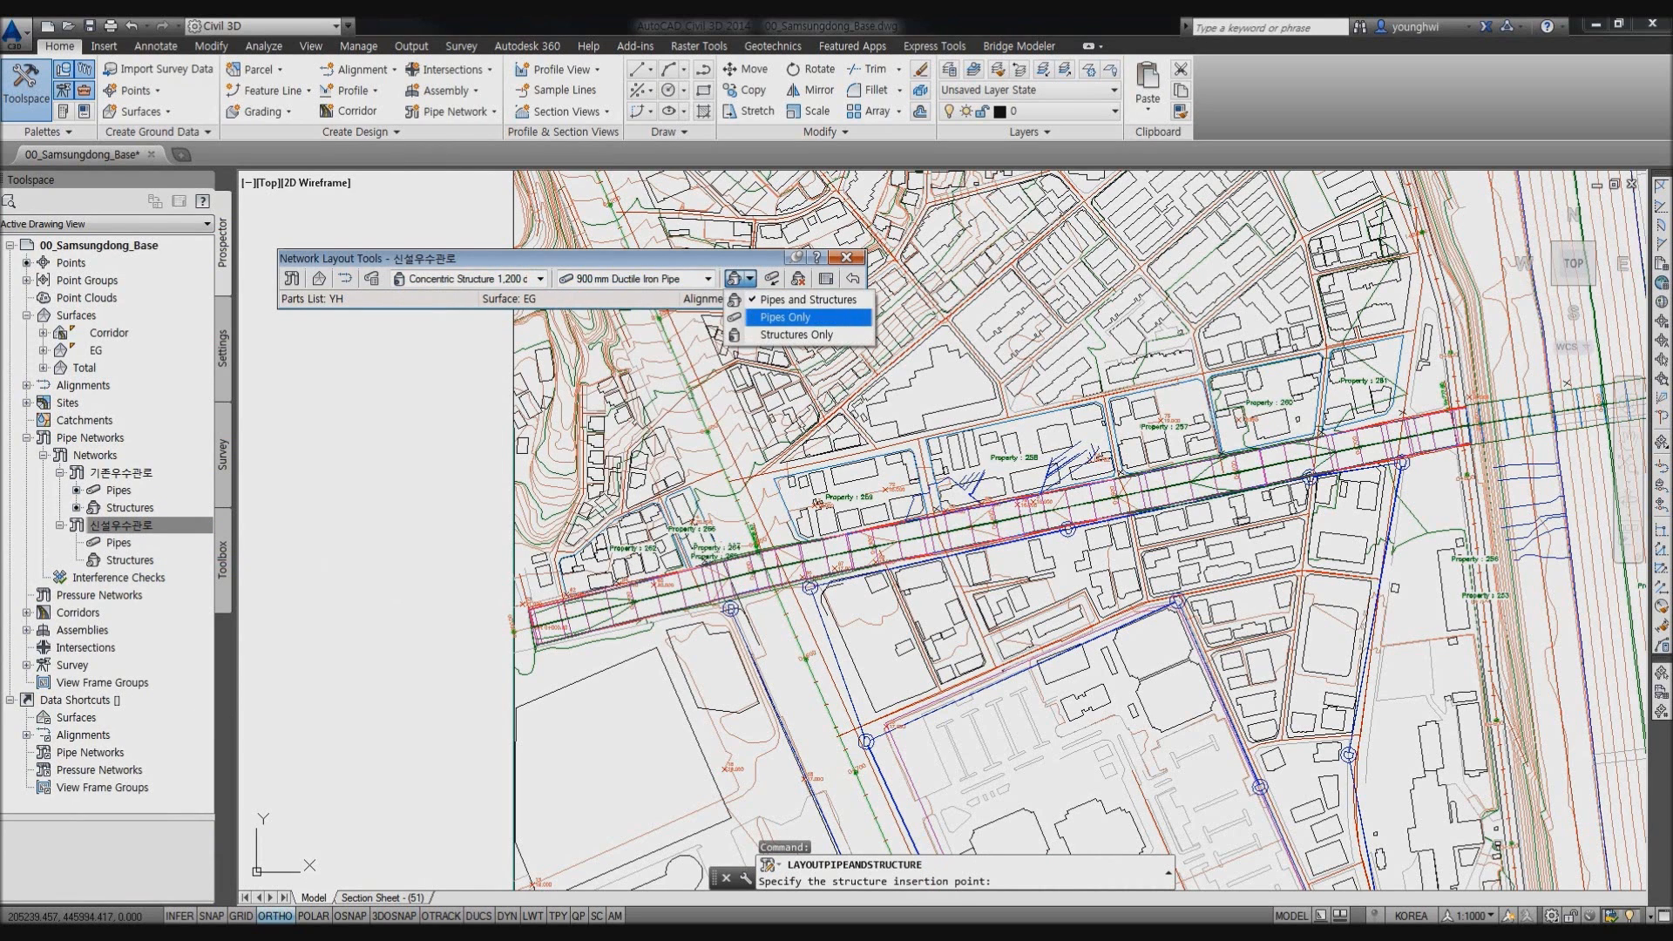
click(795, 302)
With object snap on, place connected structures along the road's north side near Property : 262, Property : 265 and the street east of Property : 259.
scroll(629, 582, up, 8)
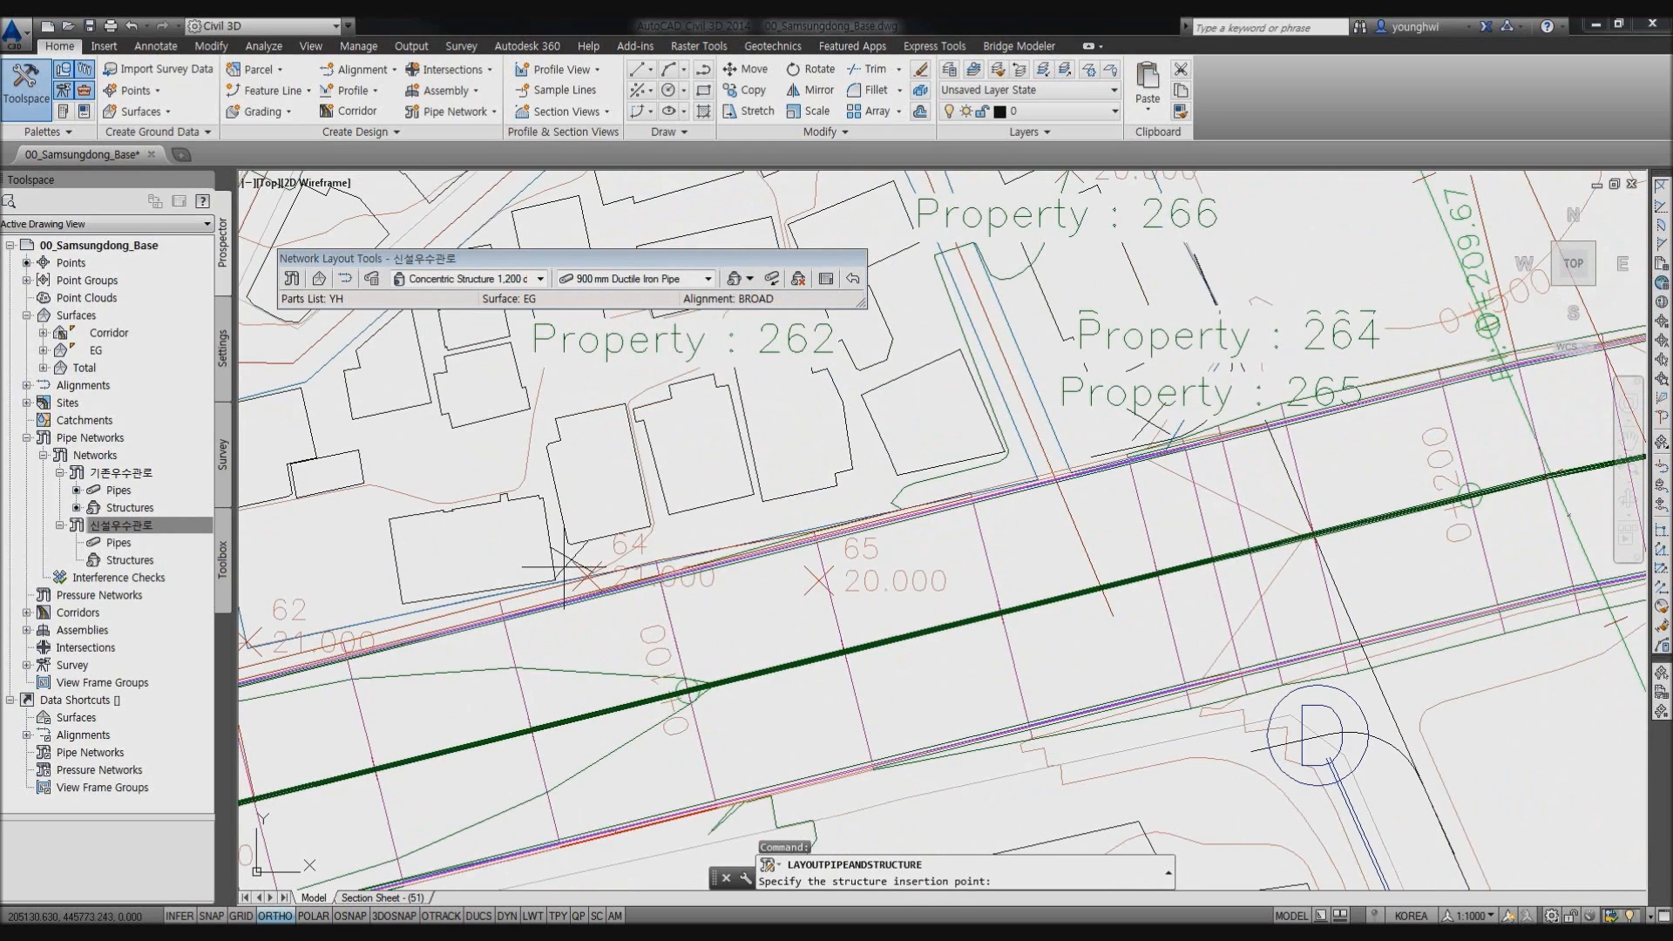
key(F3)
click(568, 554)
scroll(568, 552, down, 2)
scroll(941, 436, up, 4)
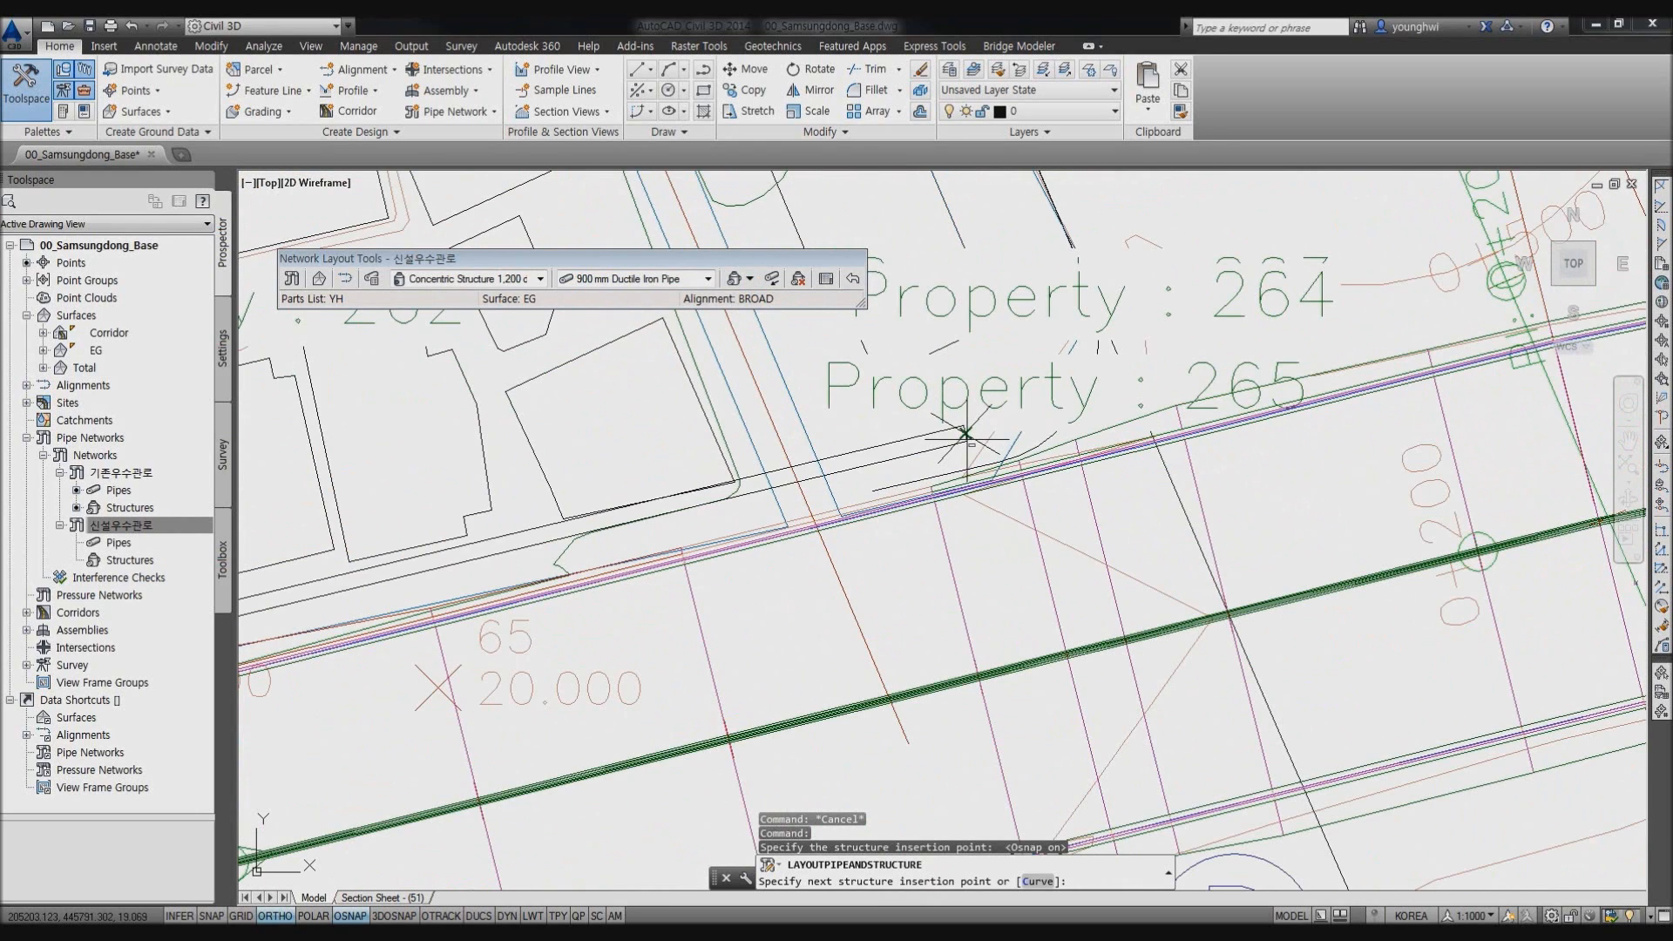
click(966, 439)
scroll(824, 528, down, 2)
middle_drag(1230, 436, 509, 618)
scroll(508, 617, down, 2)
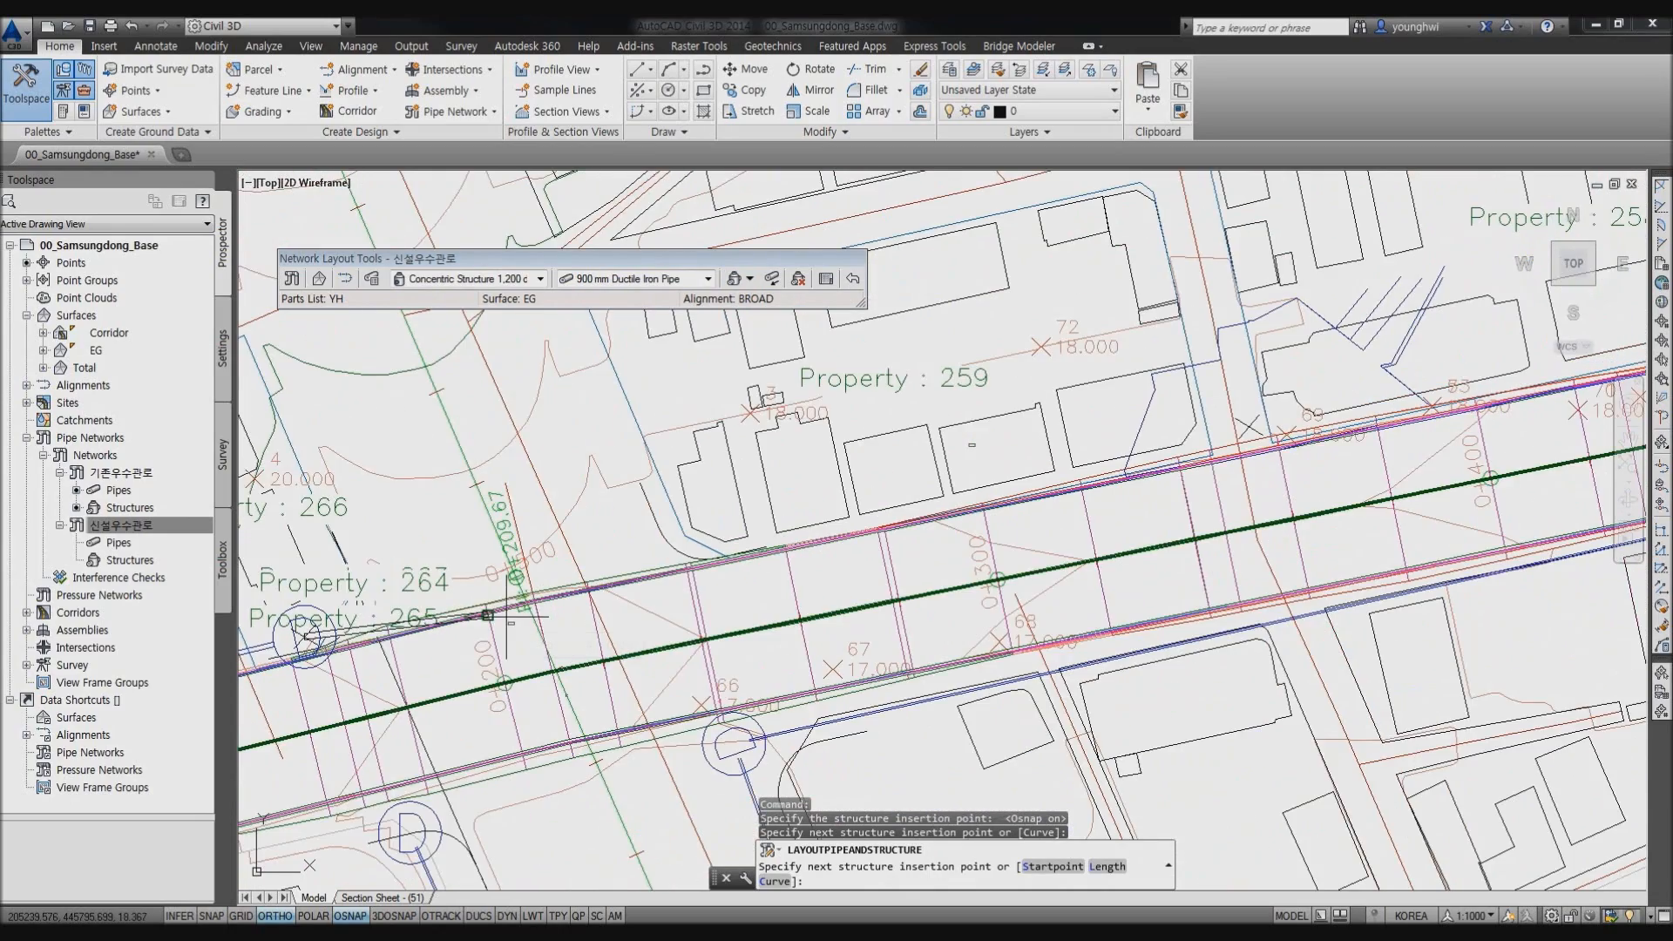
scroll(1278, 429, up, 4)
click(1199, 416)
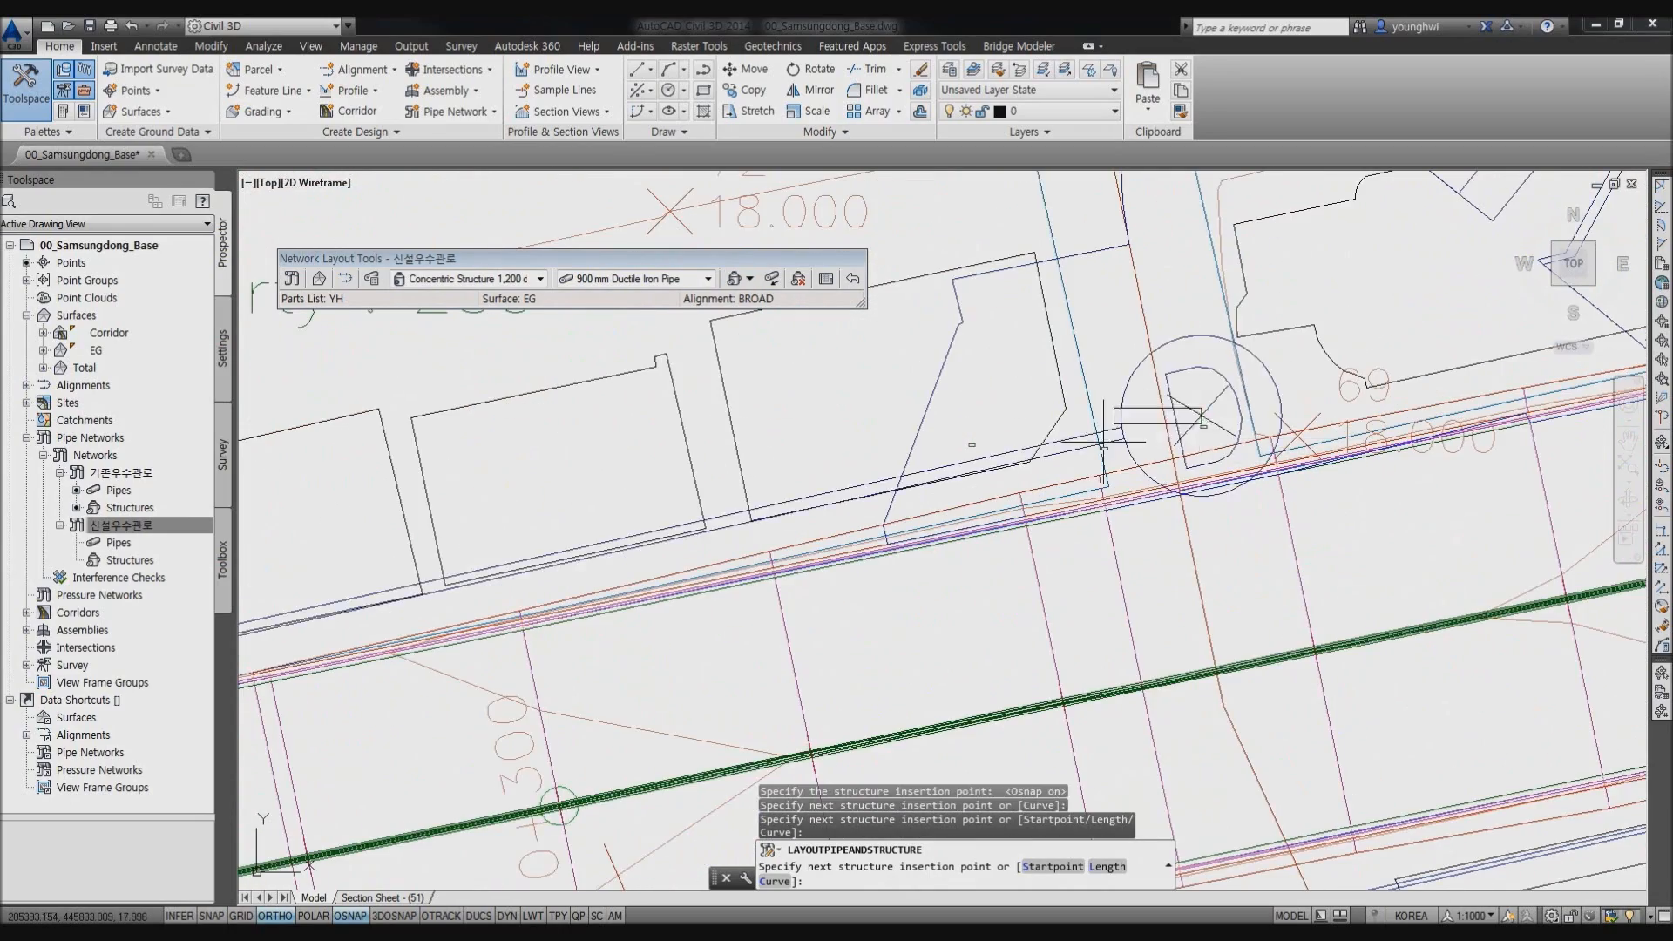
Continue the pipe run with structures at the street corners on both sides of Property : 257, north of the road.
scroll(1103, 442, down, 3)
middle_drag(1366, 399, 875, 501)
scroll(1117, 470, up, 3)
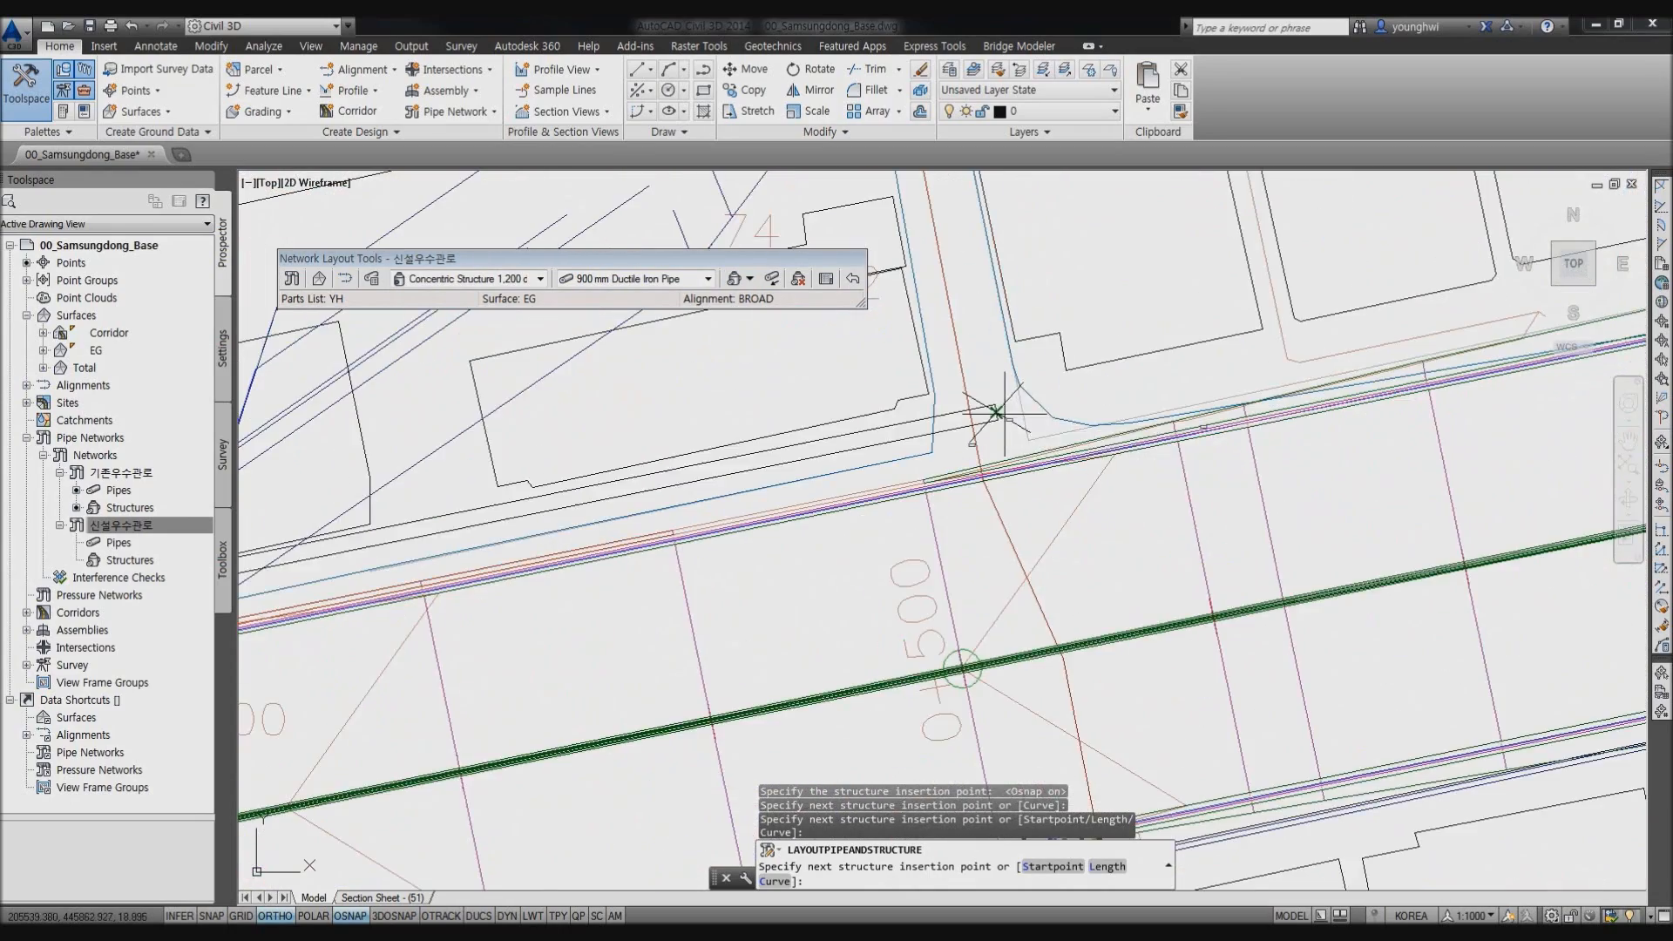
click(998, 409)
scroll(997, 409, down, 3)
scroll(985, 418, up, 3)
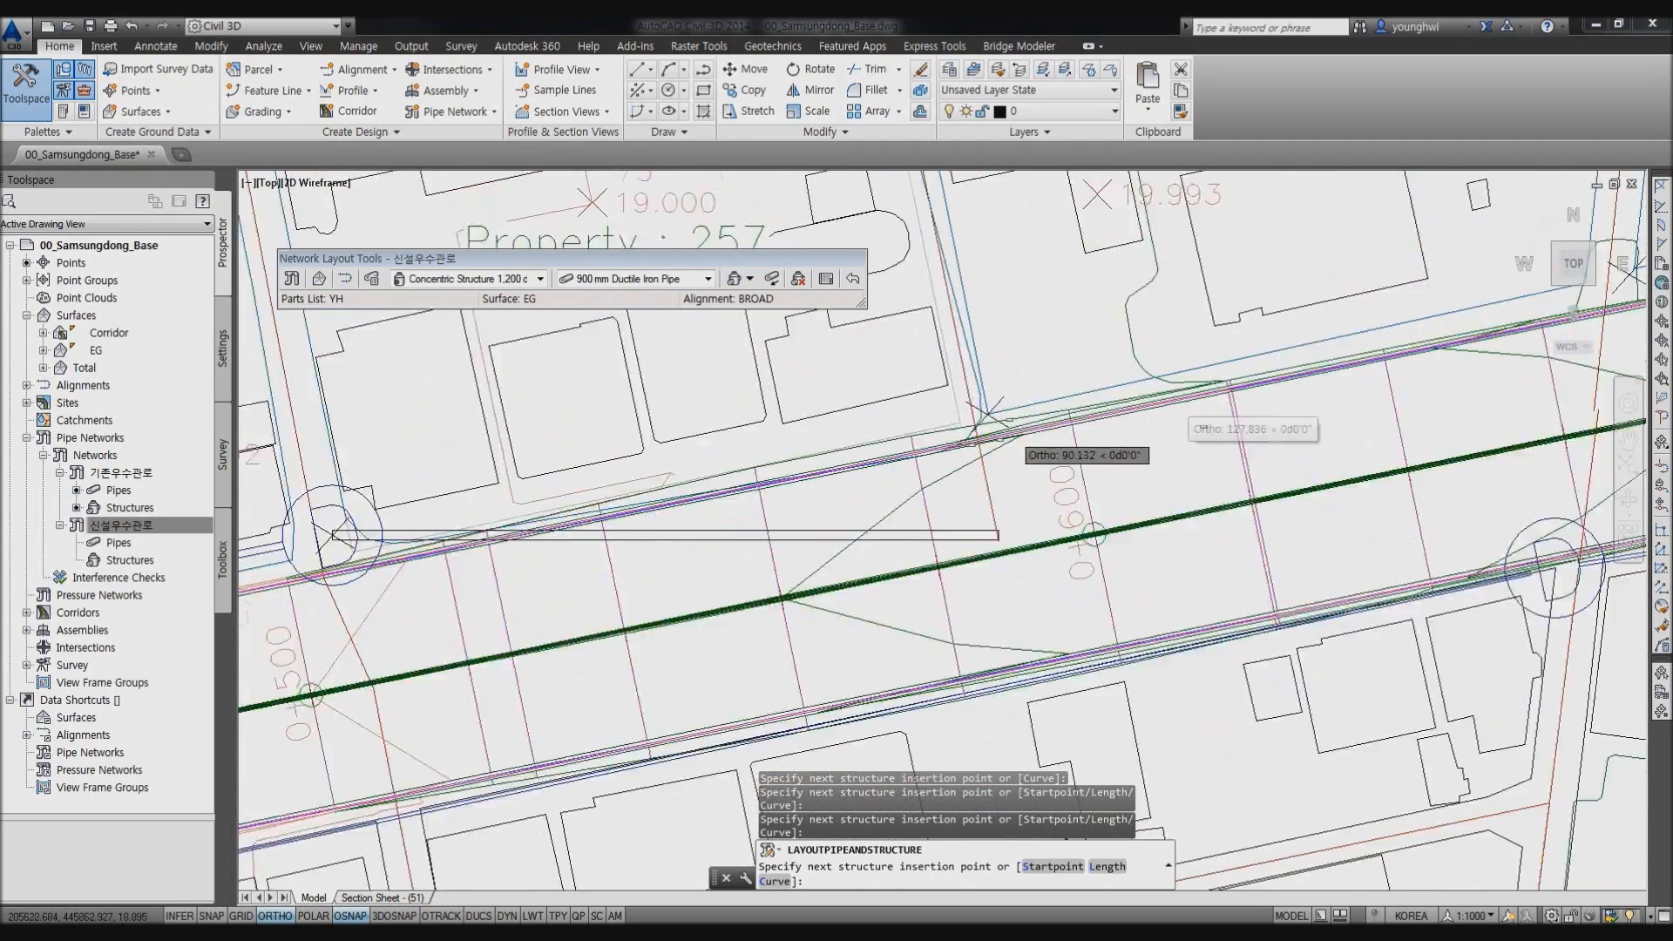
scroll(983, 417, up, 3)
click(964, 355)
scroll(964, 355, down, 4)
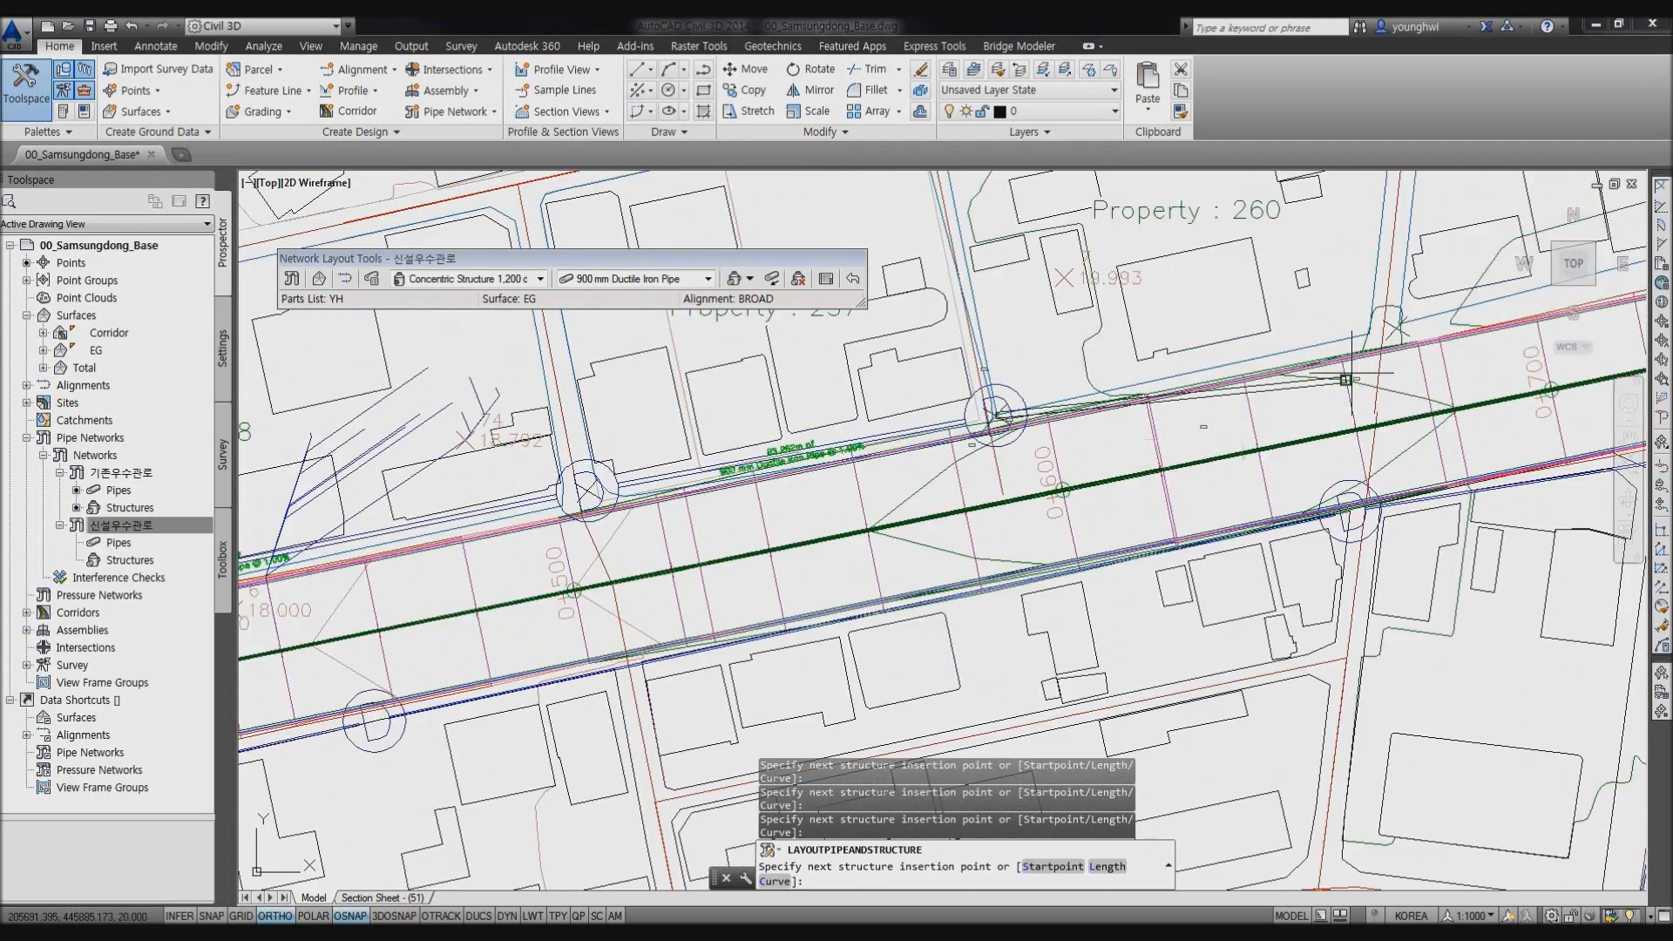
Extend the run past Property : 260 and Property : 261 to an end point in the river, and finish the layout.
scroll(876, 462, up, 4)
click(834, 447)
scroll(834, 447, down, 2)
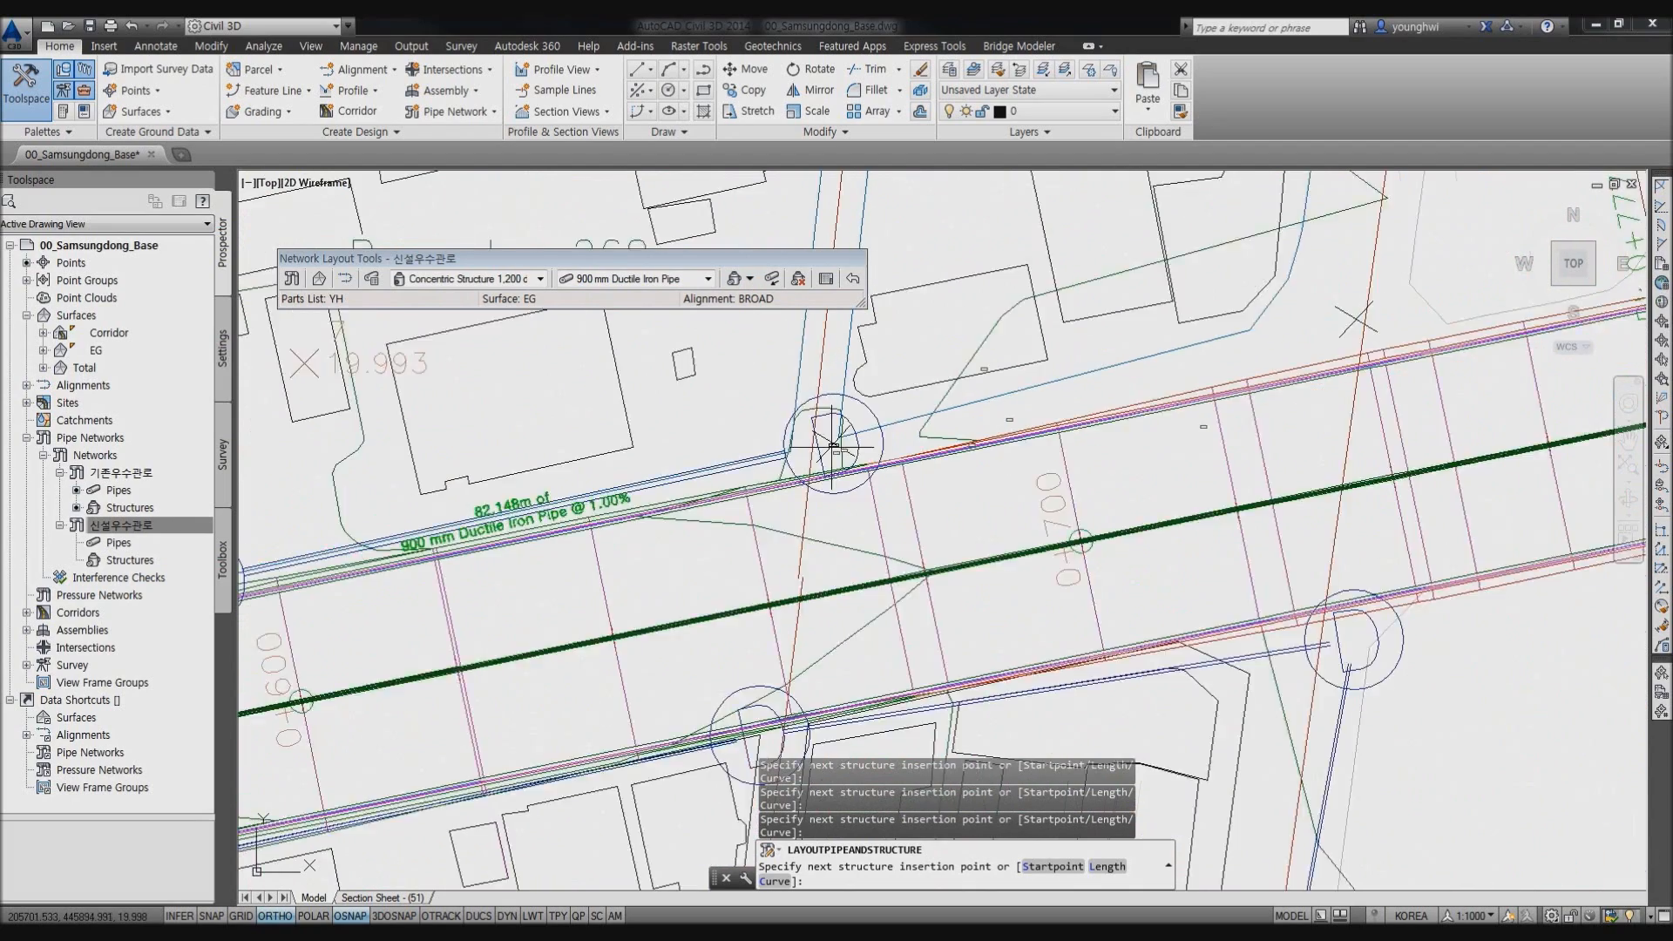
scroll(833, 447, down, 2)
scroll(881, 441, up, 4)
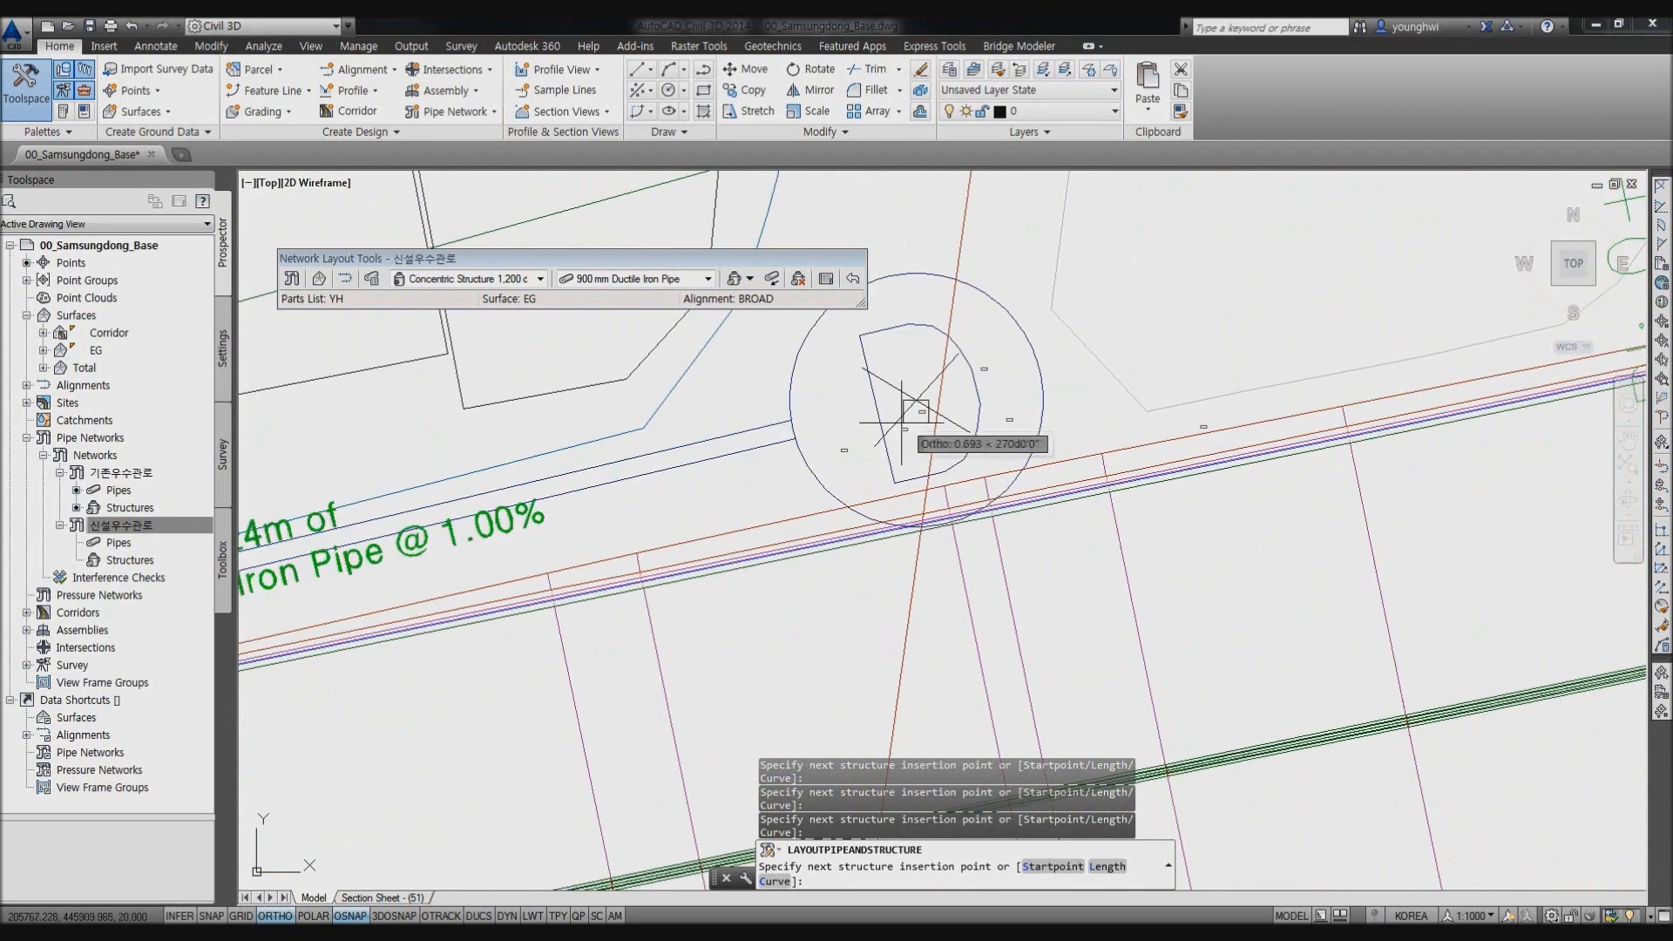
scroll(902, 422, down, 4)
scroll(1214, 374, up, 3)
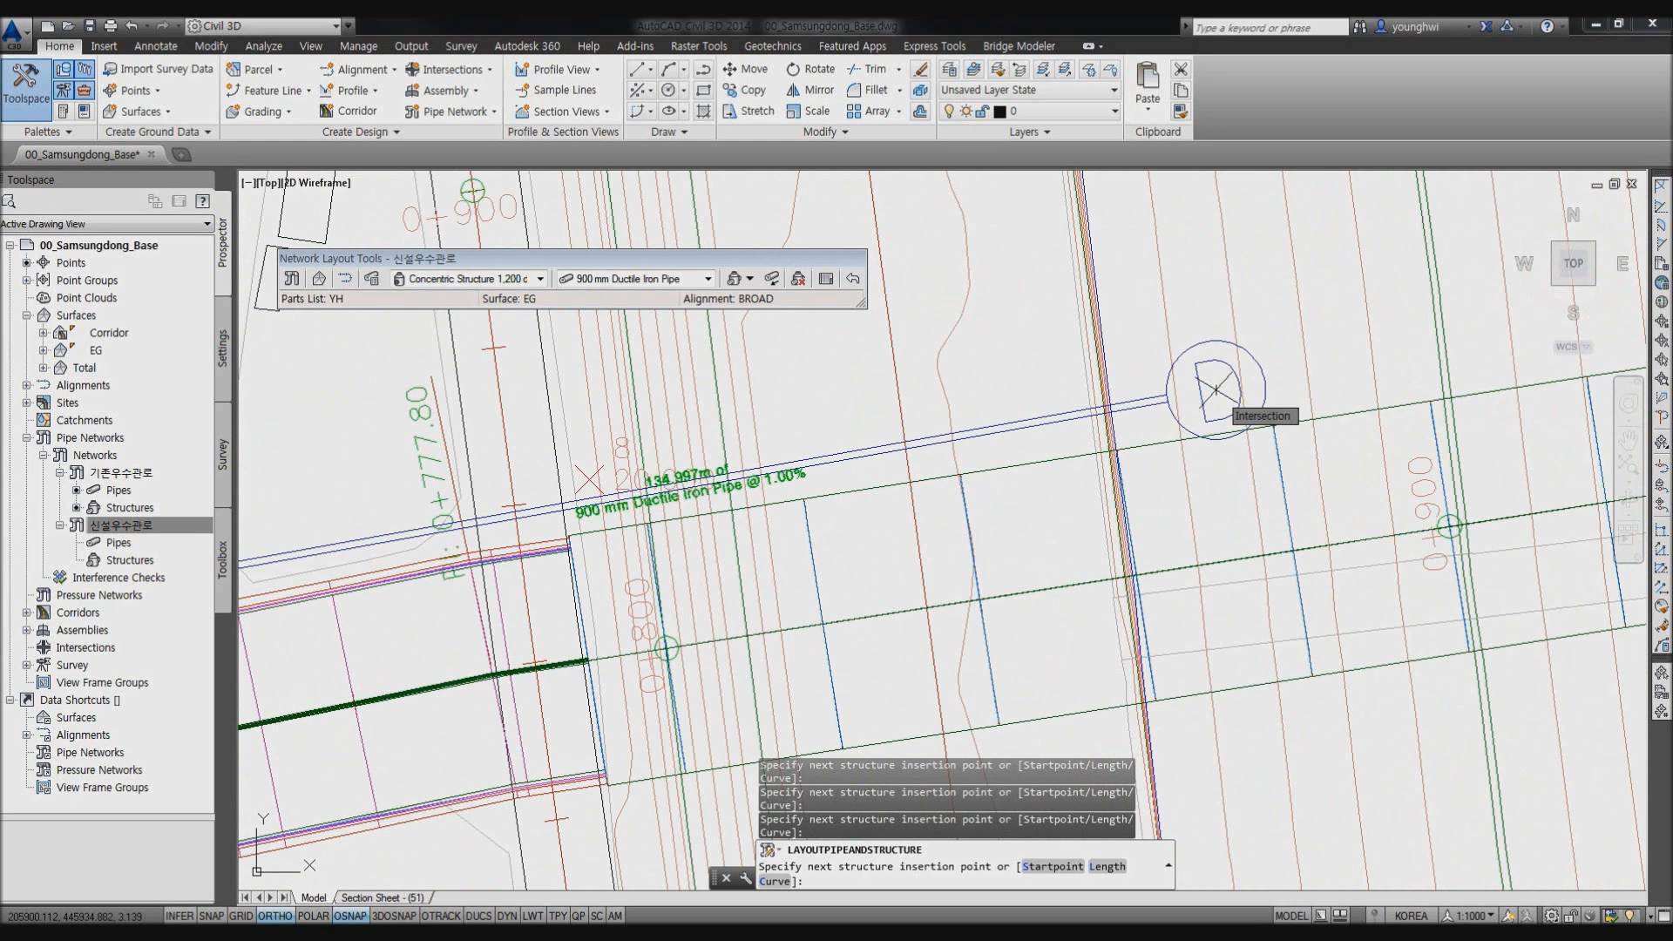
key(Escape)
Delete the structure at the river end of the new pipe run.
scroll(1209, 358, up, 2)
click(1234, 355)
click(1184, 302)
scroll(1184, 350, down, 3)
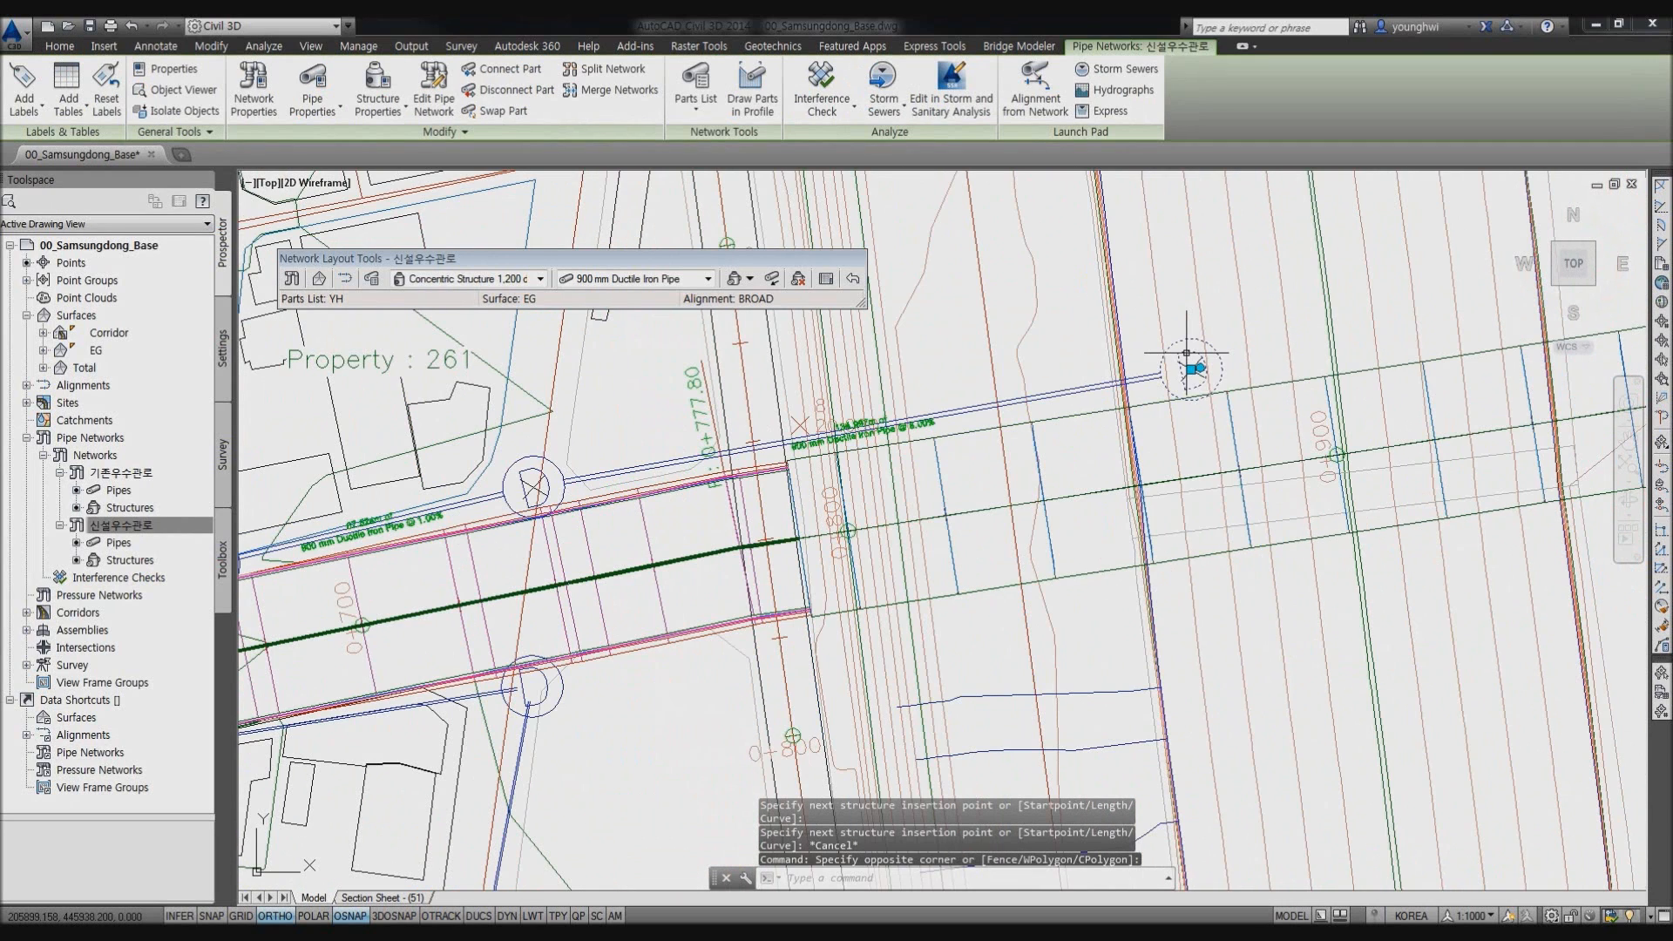
key(Delete)
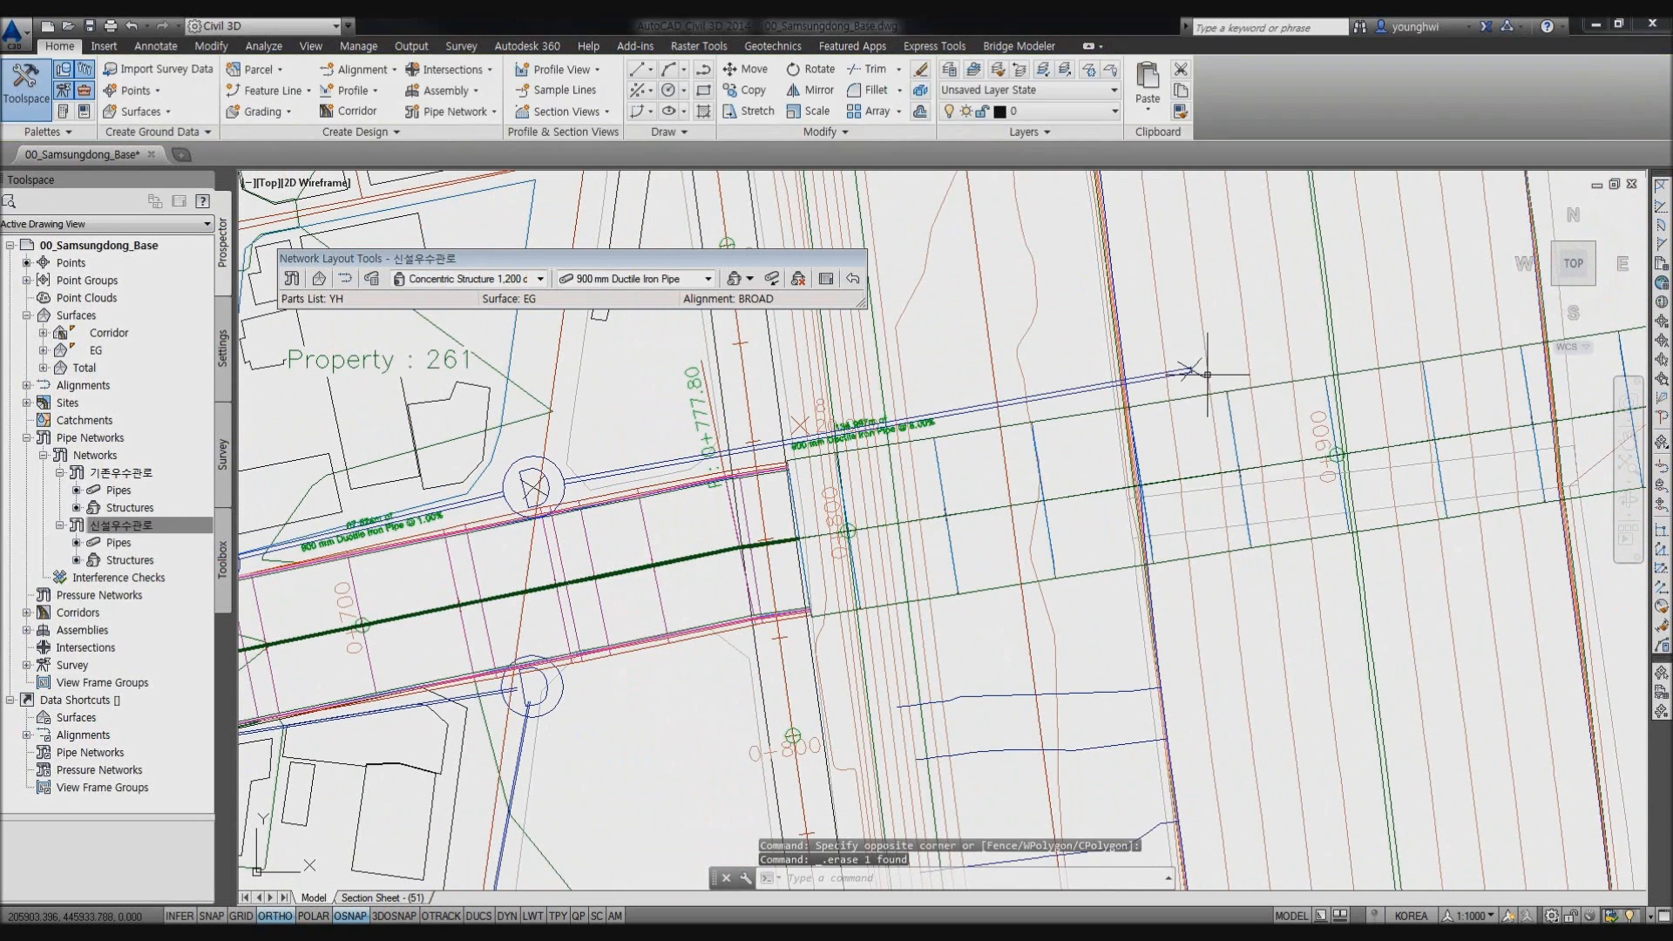
Select all parts of the 신설우수관로 network and open them in the Object Viewer.
scroll(889, 432, up, 5)
scroll(856, 445, down, 2)
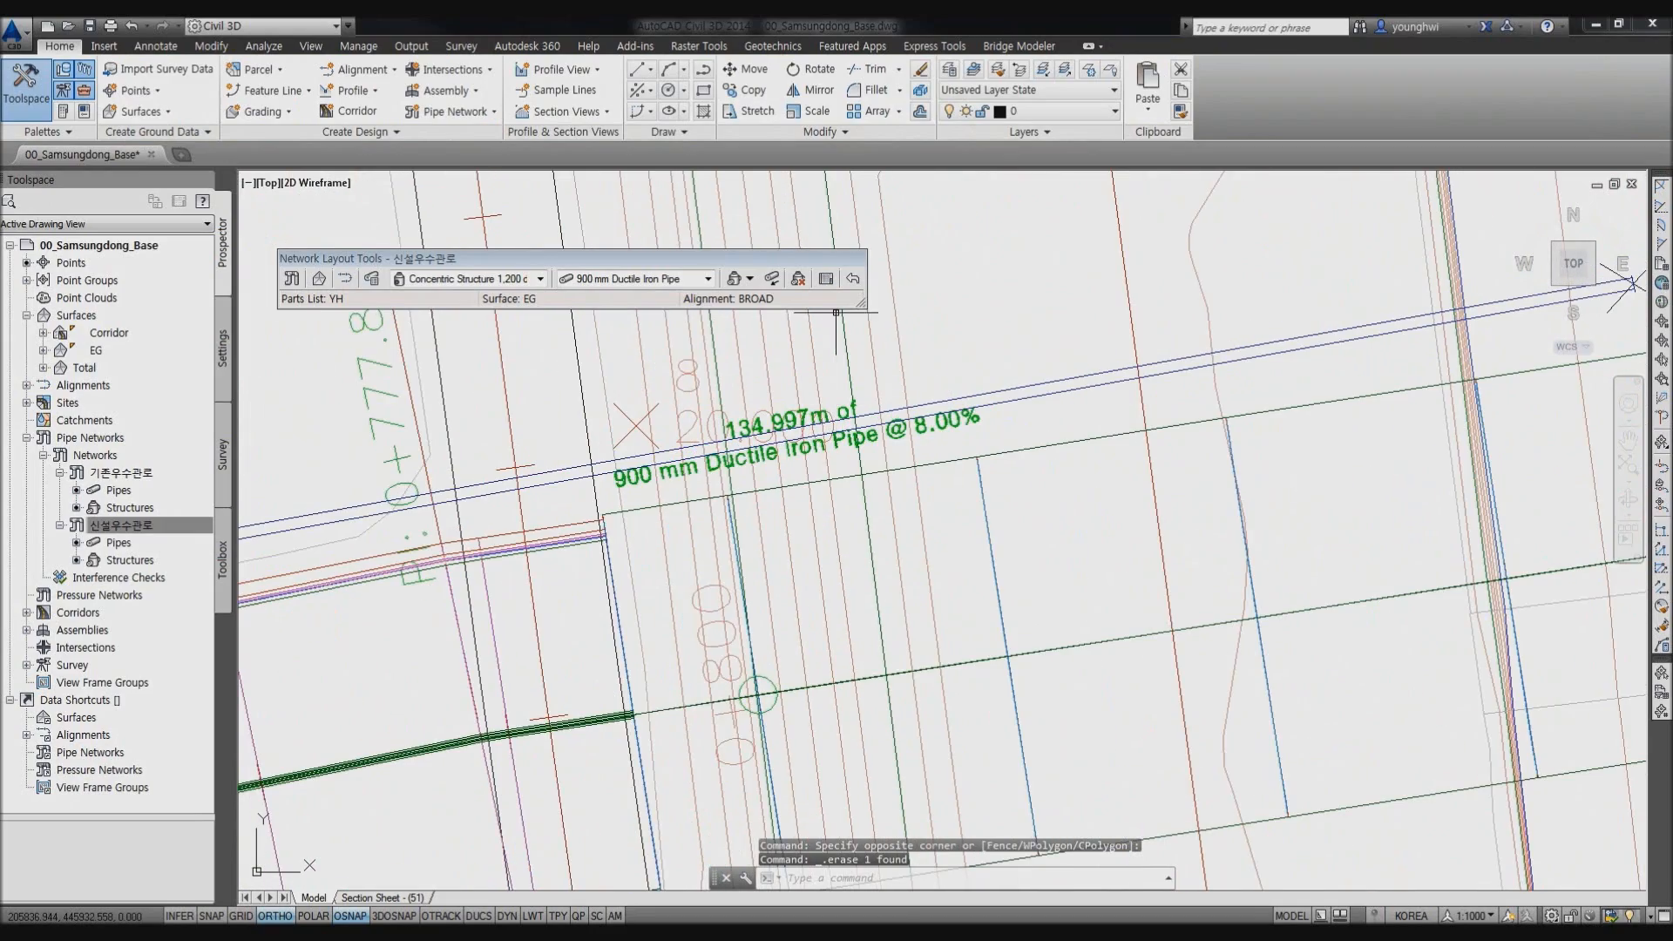
scroll(857, 446, down, 6)
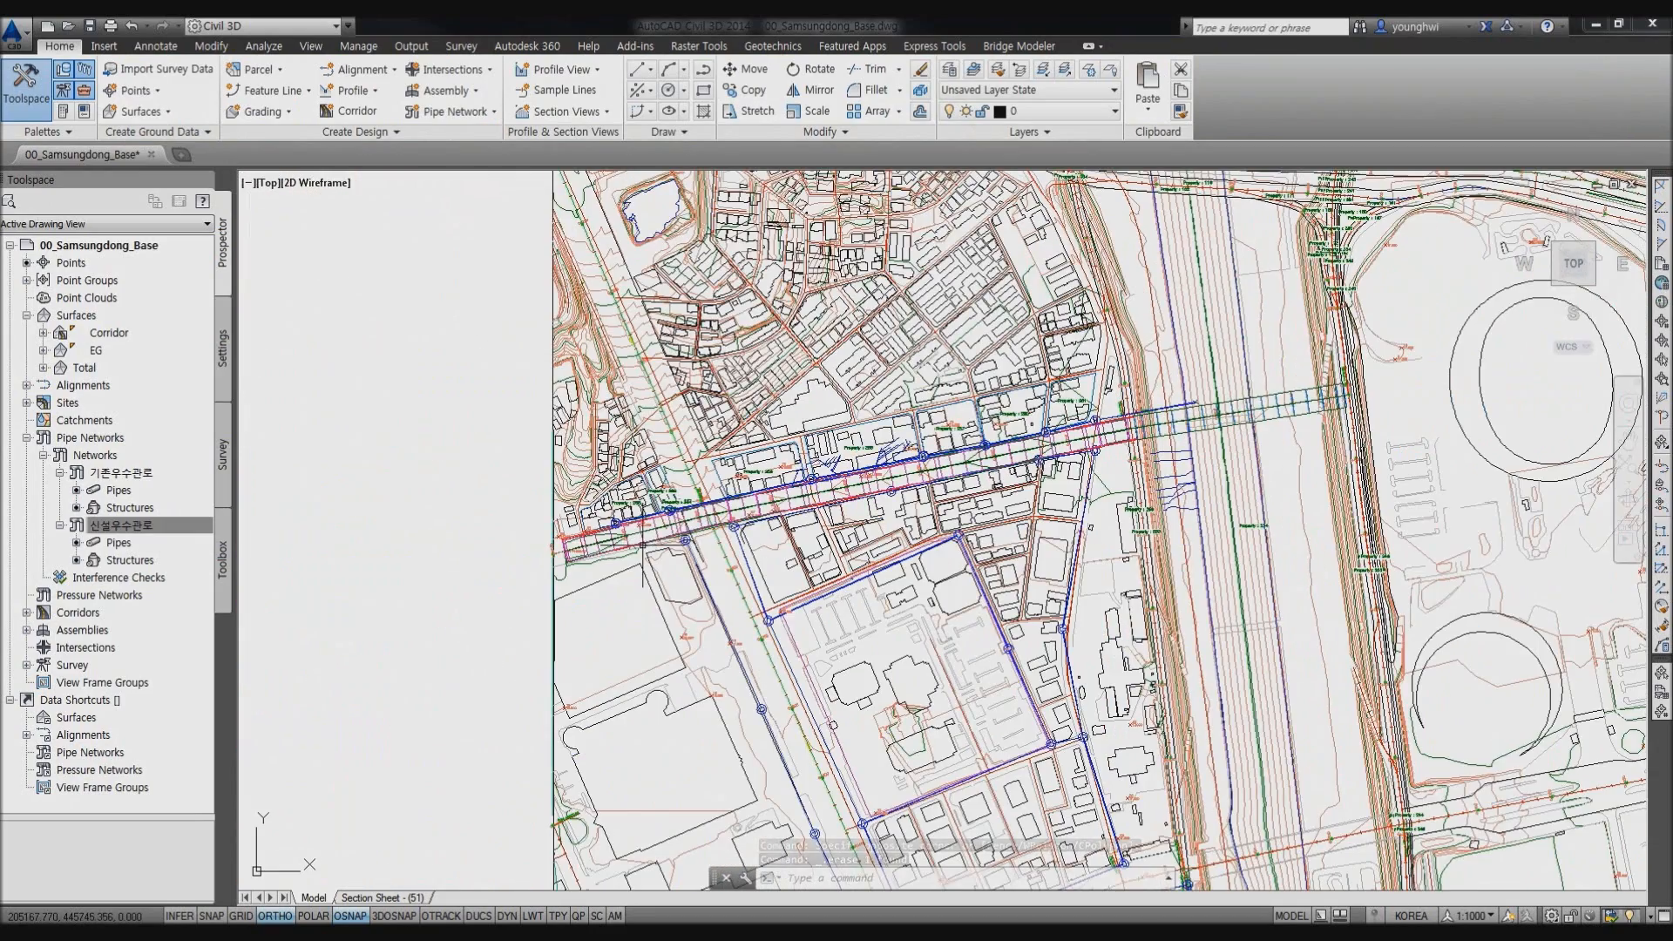
scroll(772, 528, up, 2)
scroll(994, 445, up, 6)
right_click(121, 525)
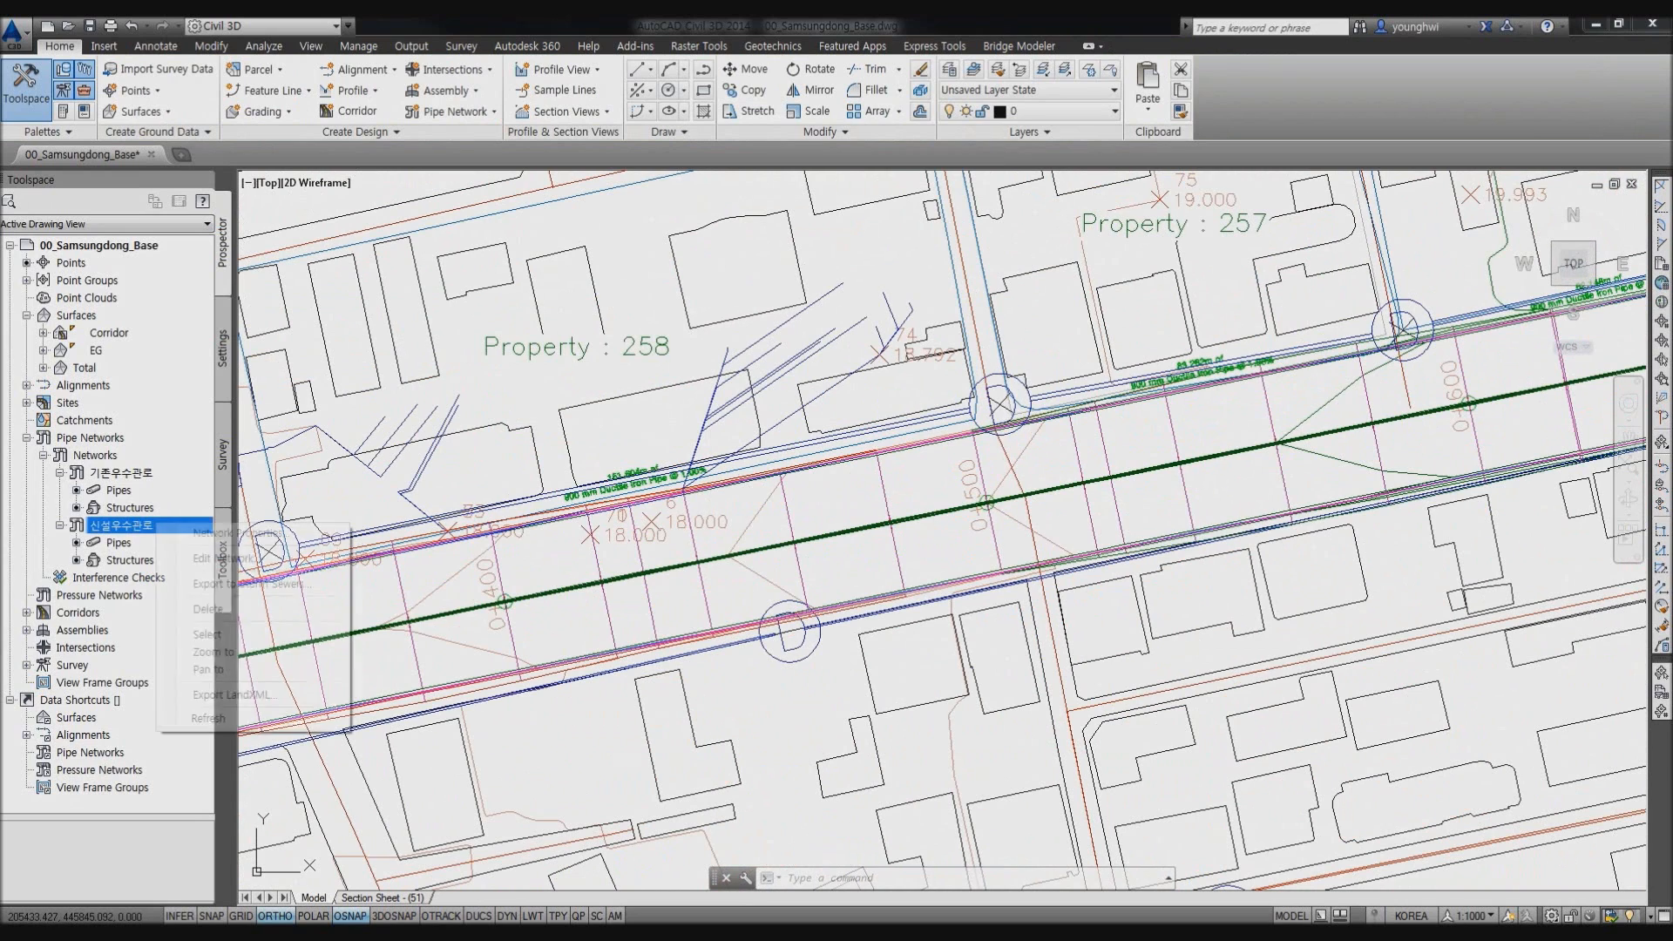
click(209, 635)
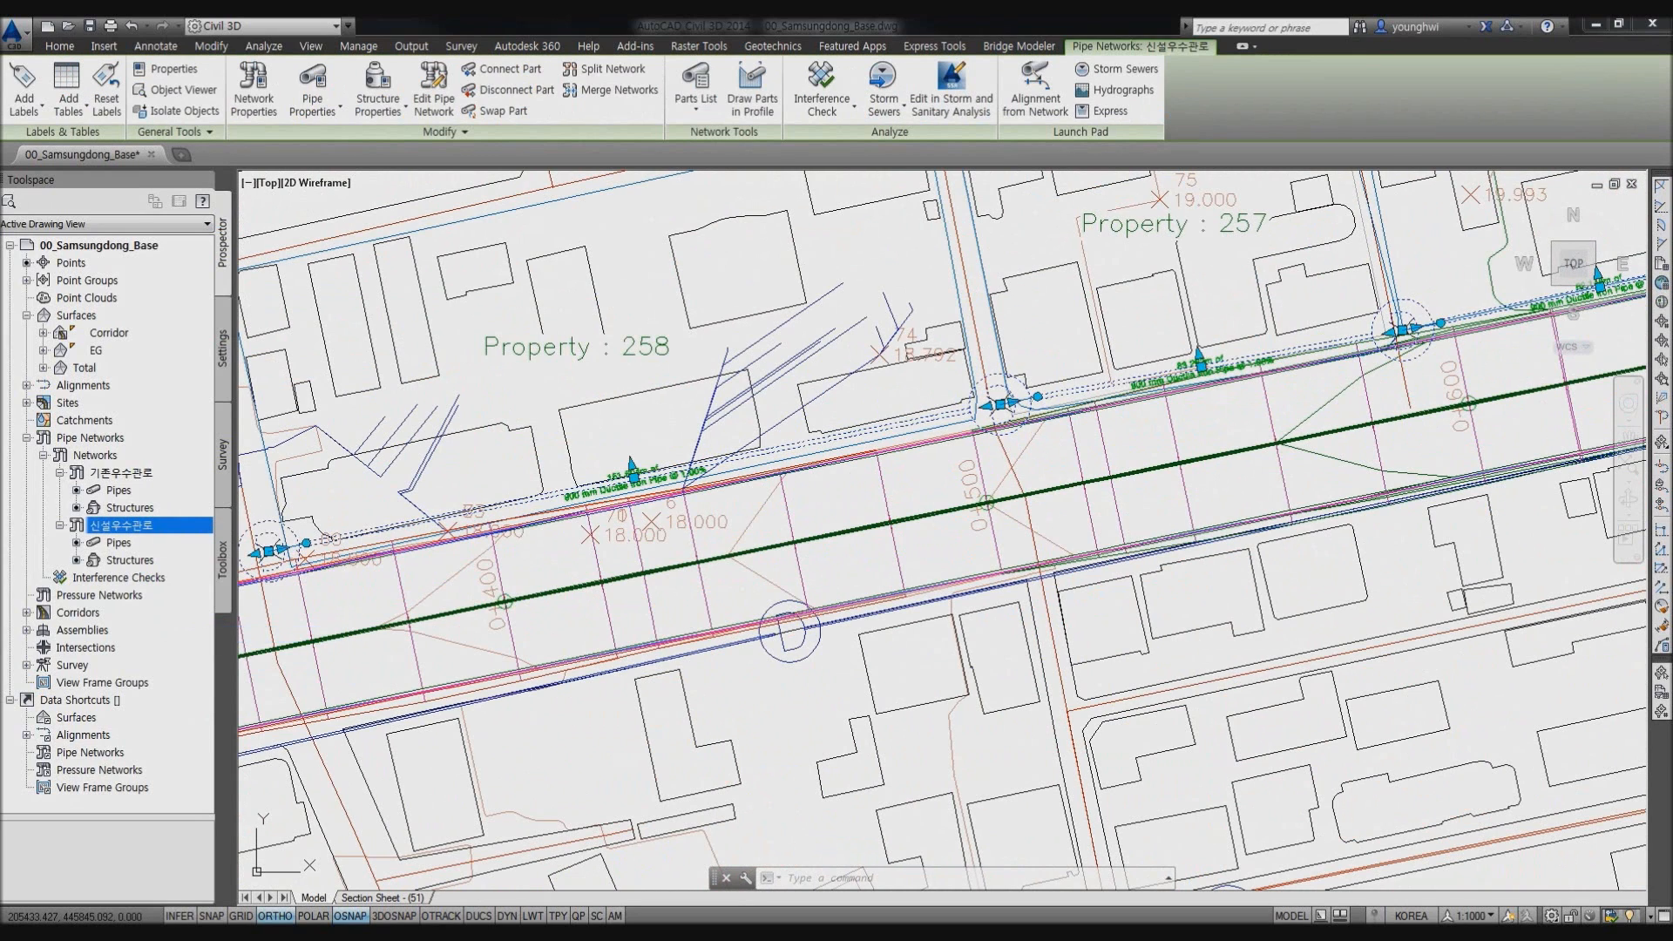
right_click(552, 446)
click(610, 668)
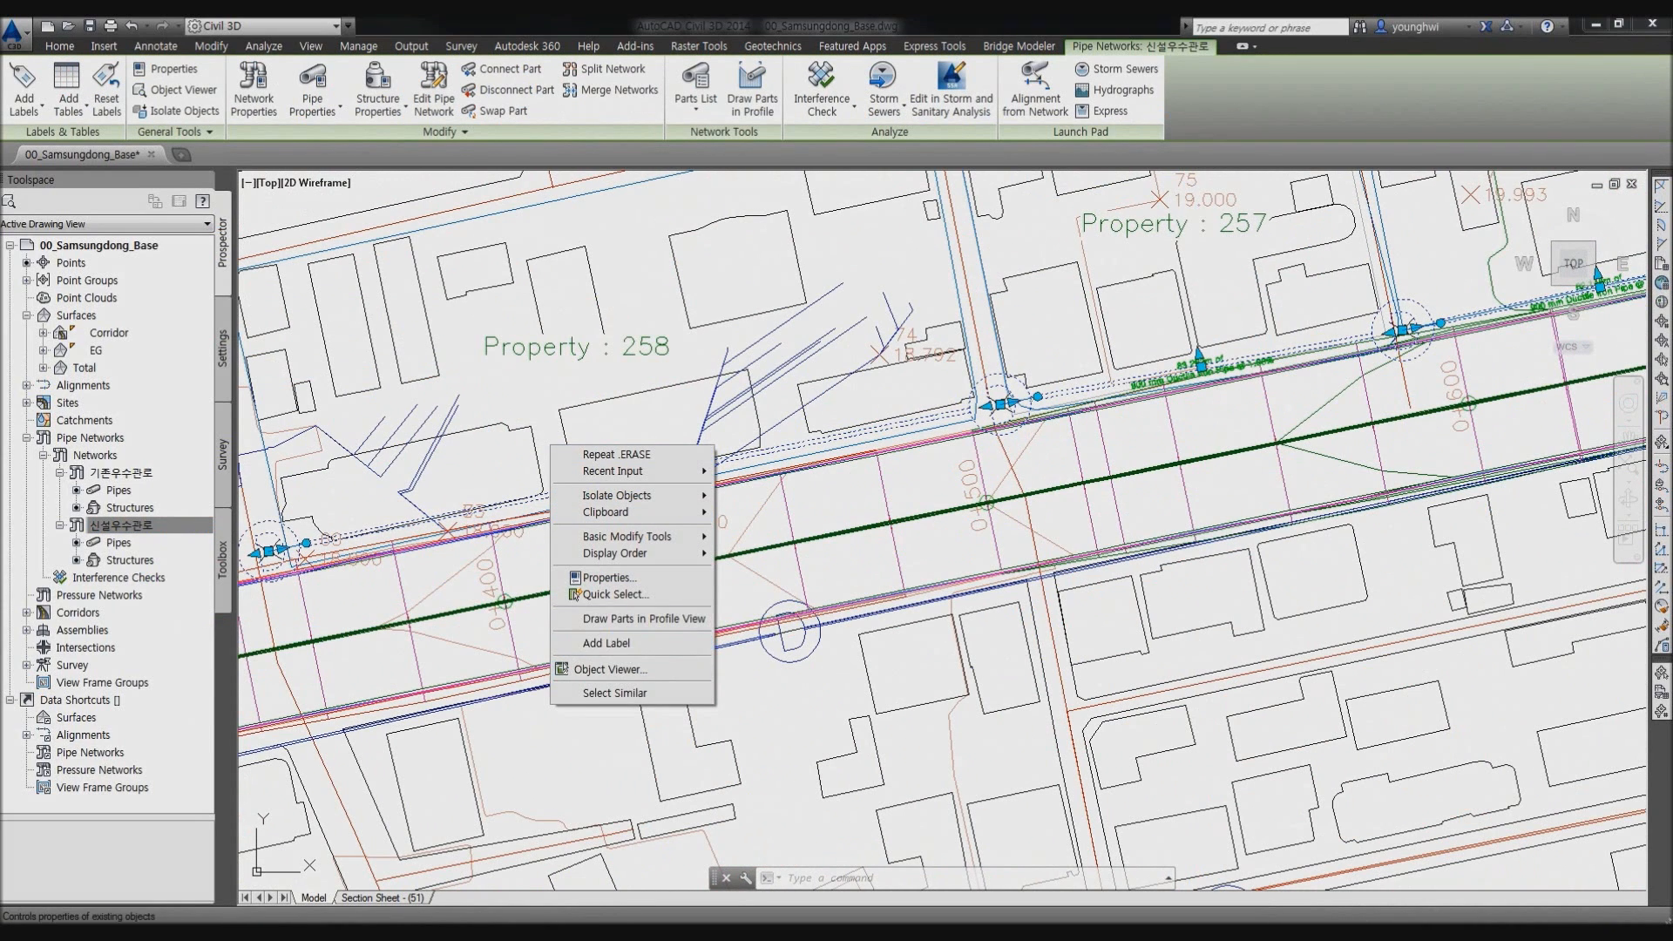
click(610, 668)
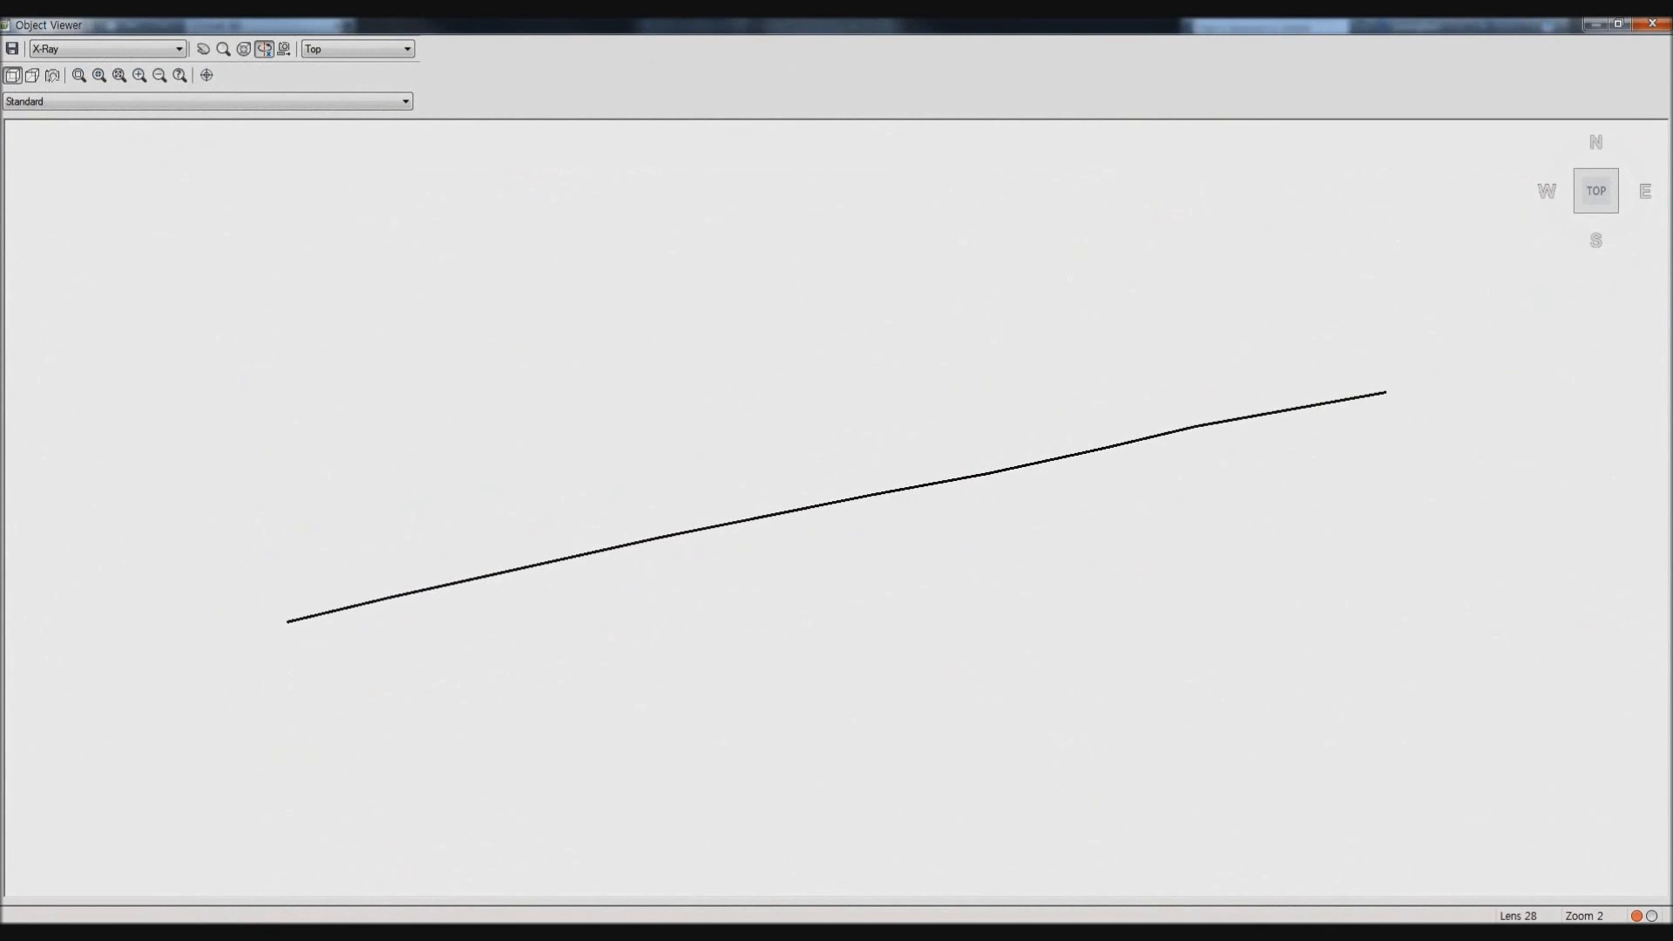
Examine the pipe and manhole connections of the new network in 3D with the Realistic visual style.
drag(837, 523, 753, 396)
scroll(837, 507, up, 8)
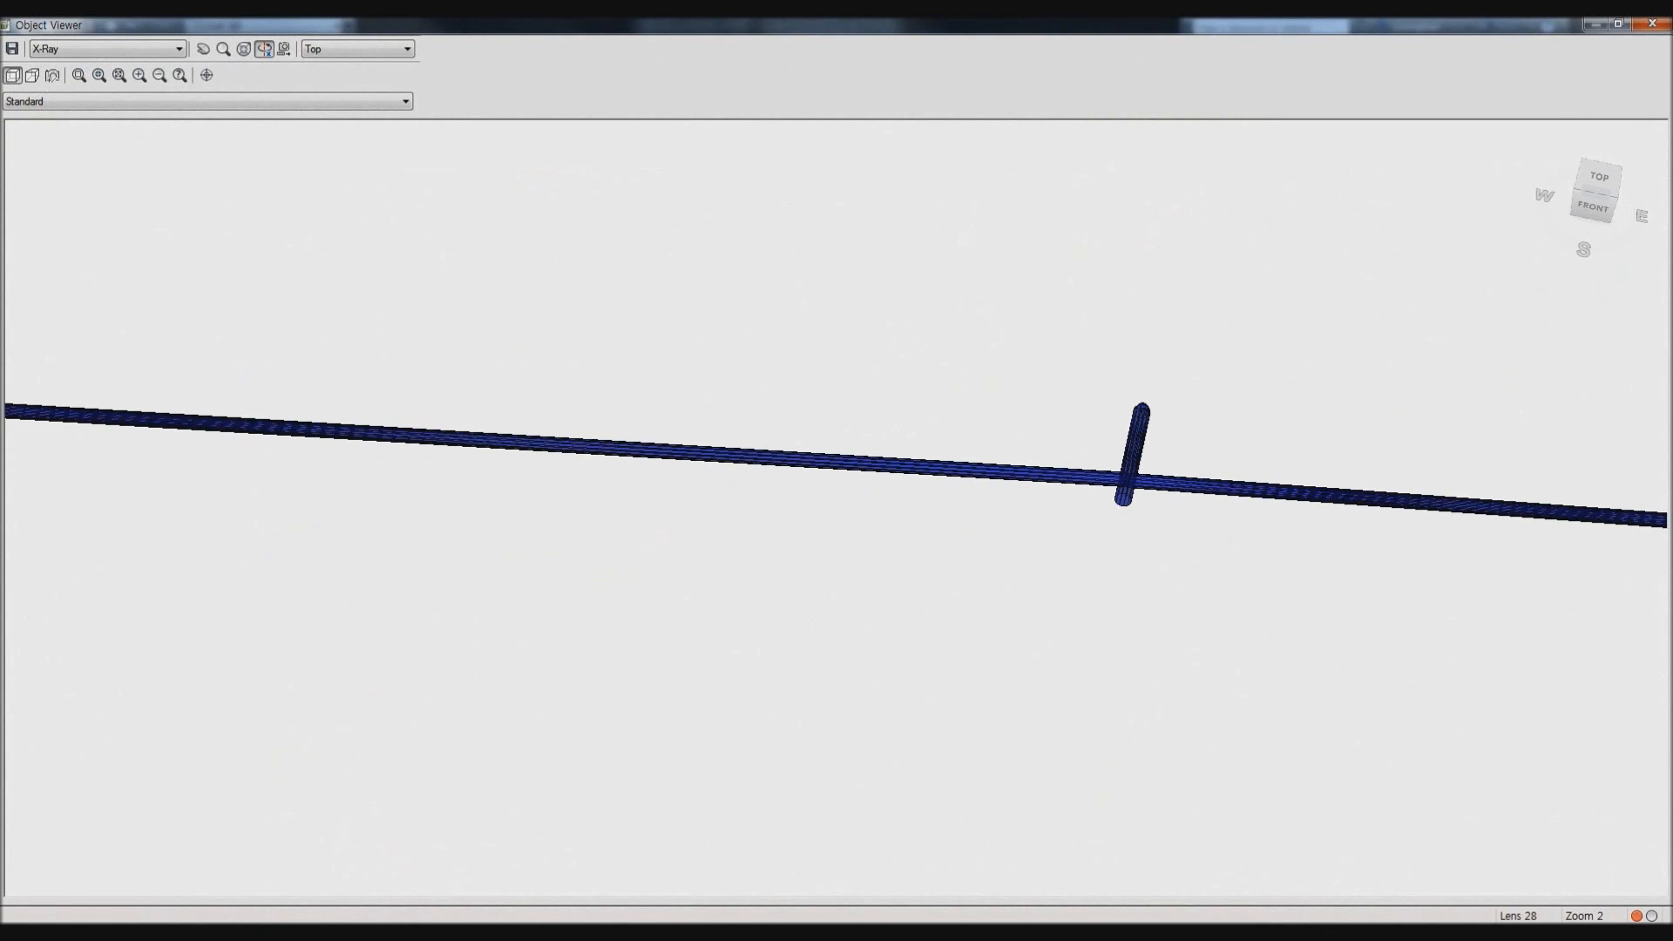
scroll(837, 507, up, 4)
middle_drag(1588, 437, 941, 575)
click(105, 48)
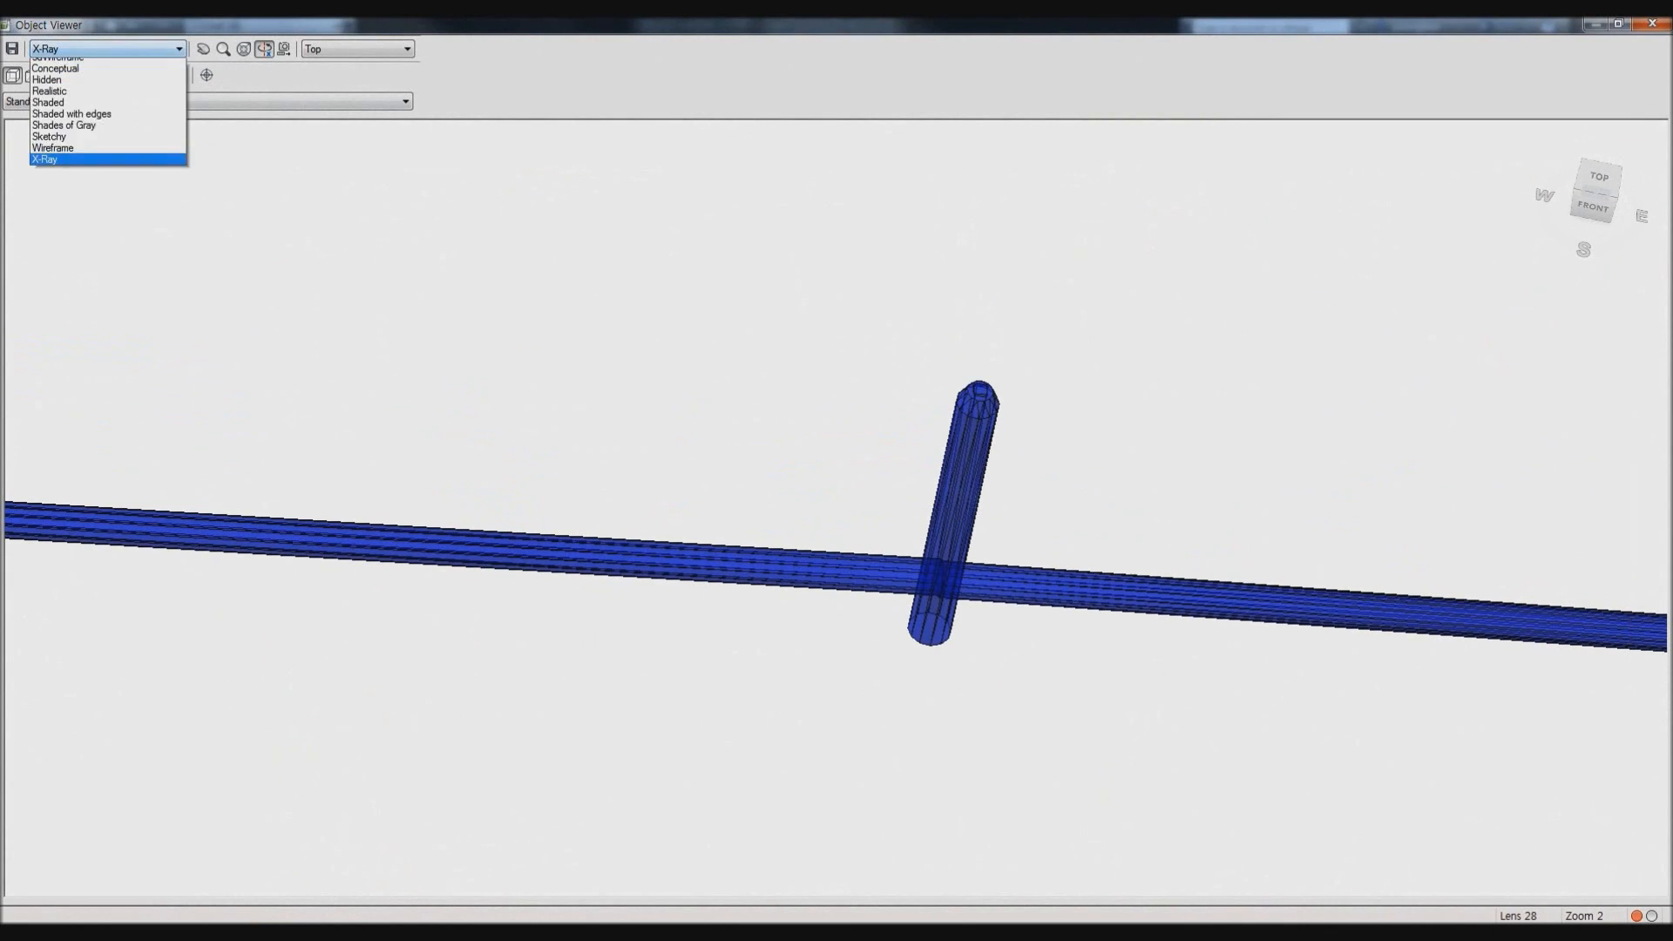
click(61, 86)
middle_drag(942, 577, 1428, 575)
scroll(836, 507, down, 4)
scroll(680, 522, down, 4)
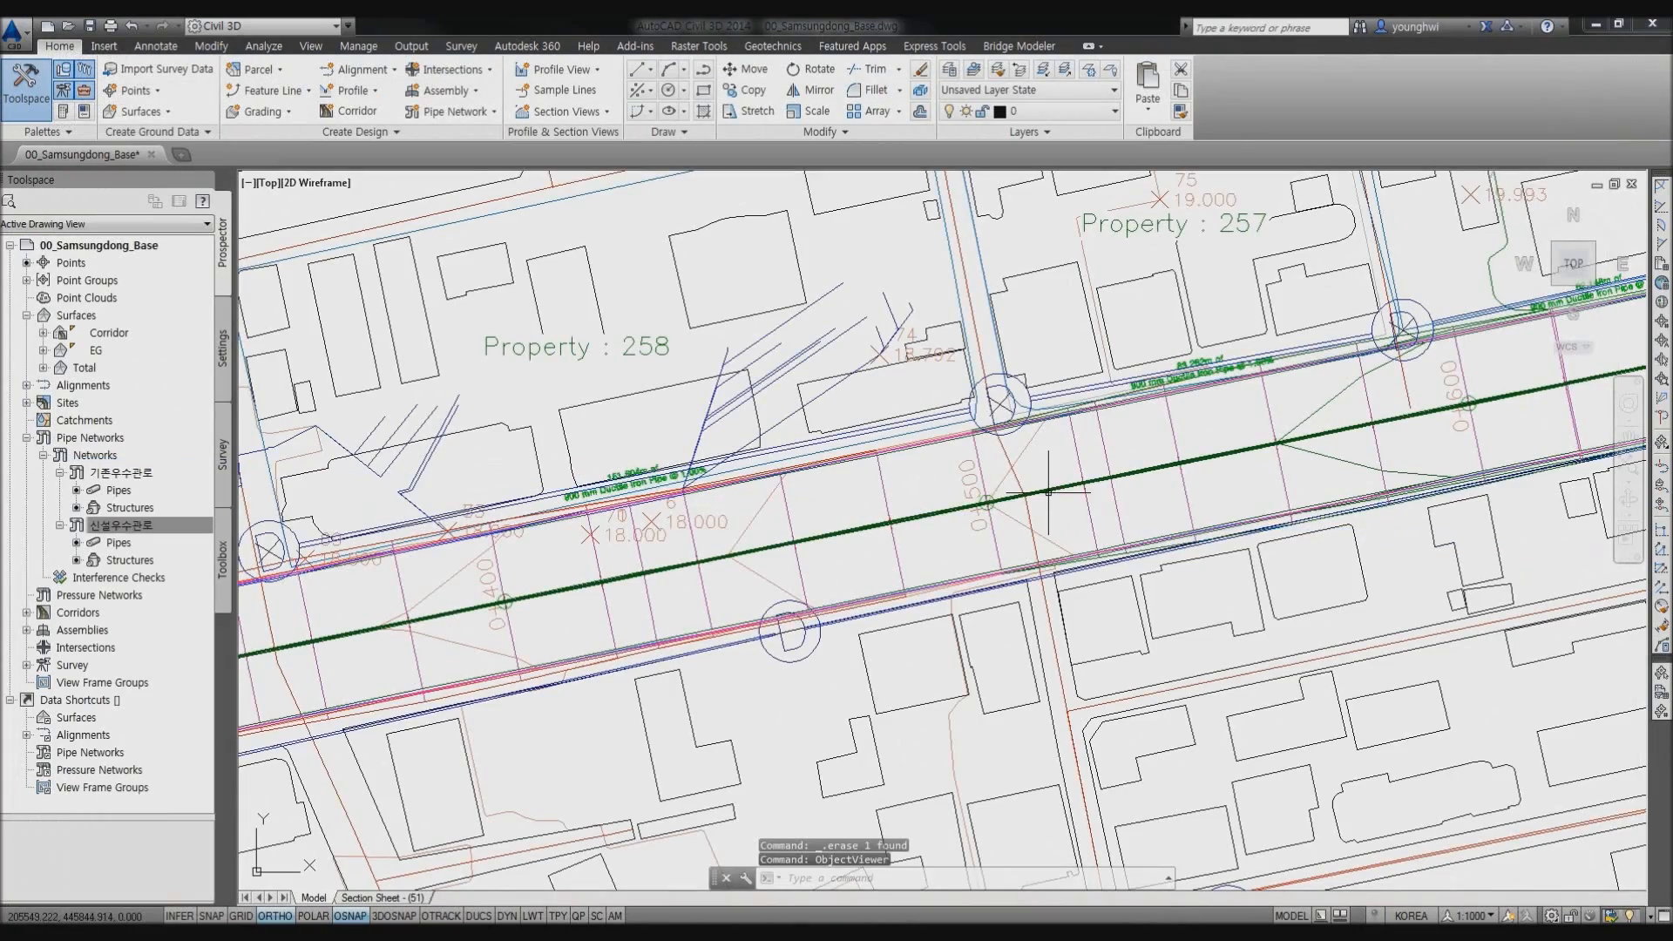
Start Draw Parts in Profile View from the 종단면도 profile view and choose the 신설우수관로 network north of the road.
scroll(885, 462, down, 3)
scroll(1020, 454, up, 4)
scroll(1020, 454, down, 6)
middle_drag(1035, 178, 972, 723)
scroll(1047, 488, up, 7)
click(1047, 533)
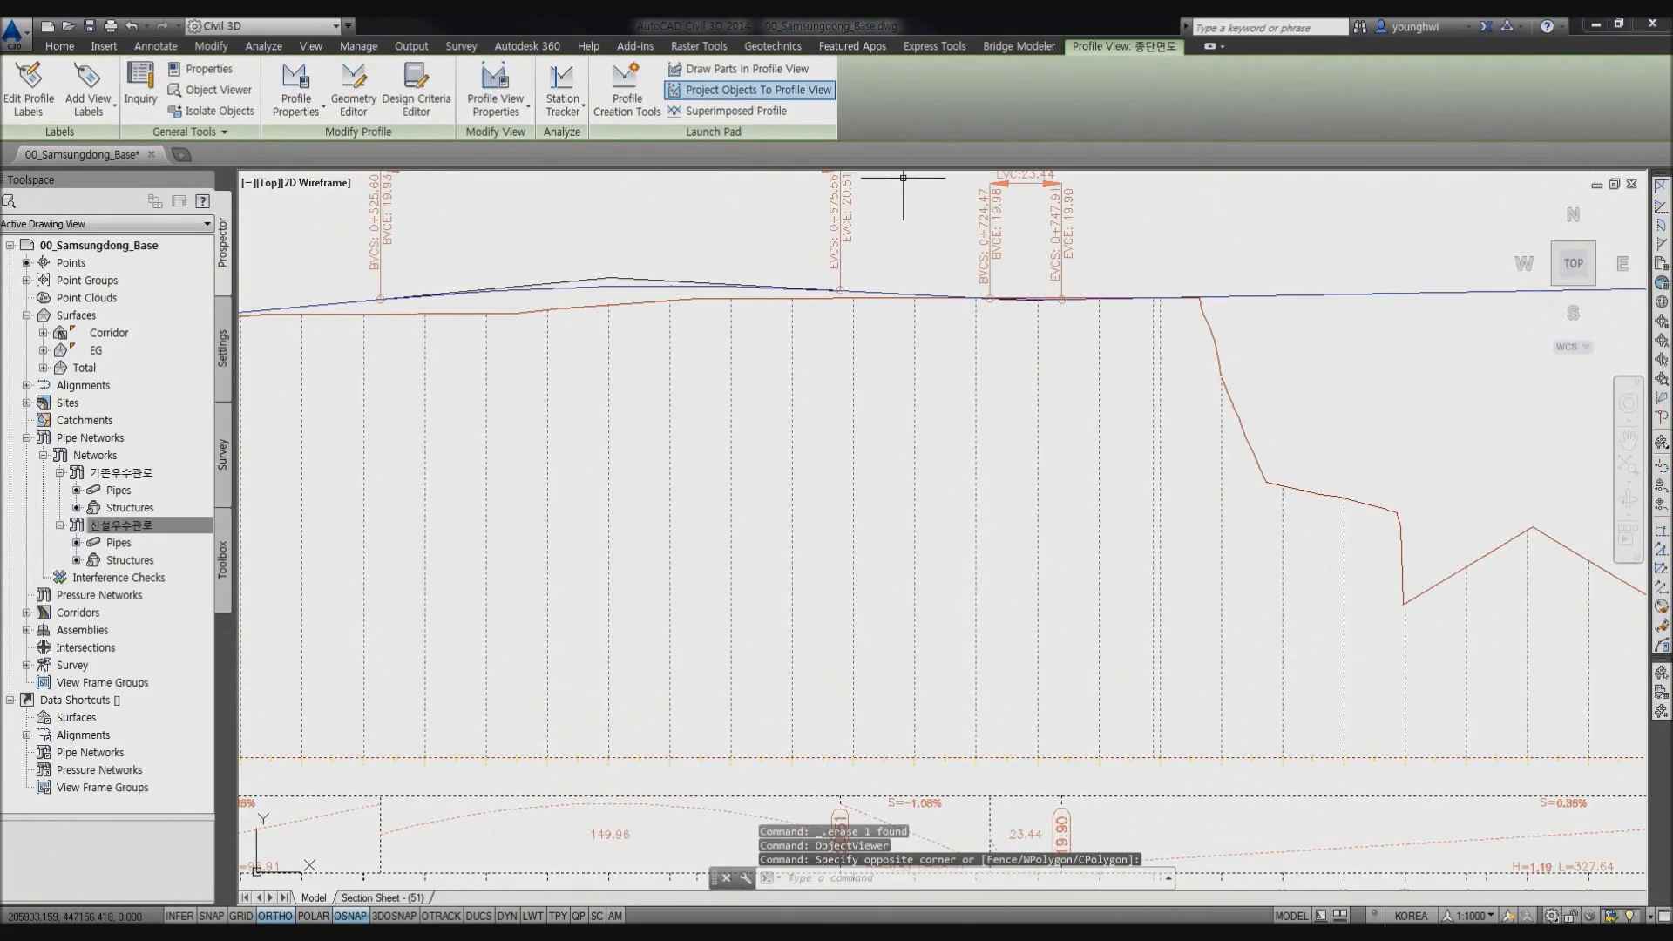
click(746, 69)
scroll(1016, 327, down, 1)
middle_drag(855, 743, 927, 540)
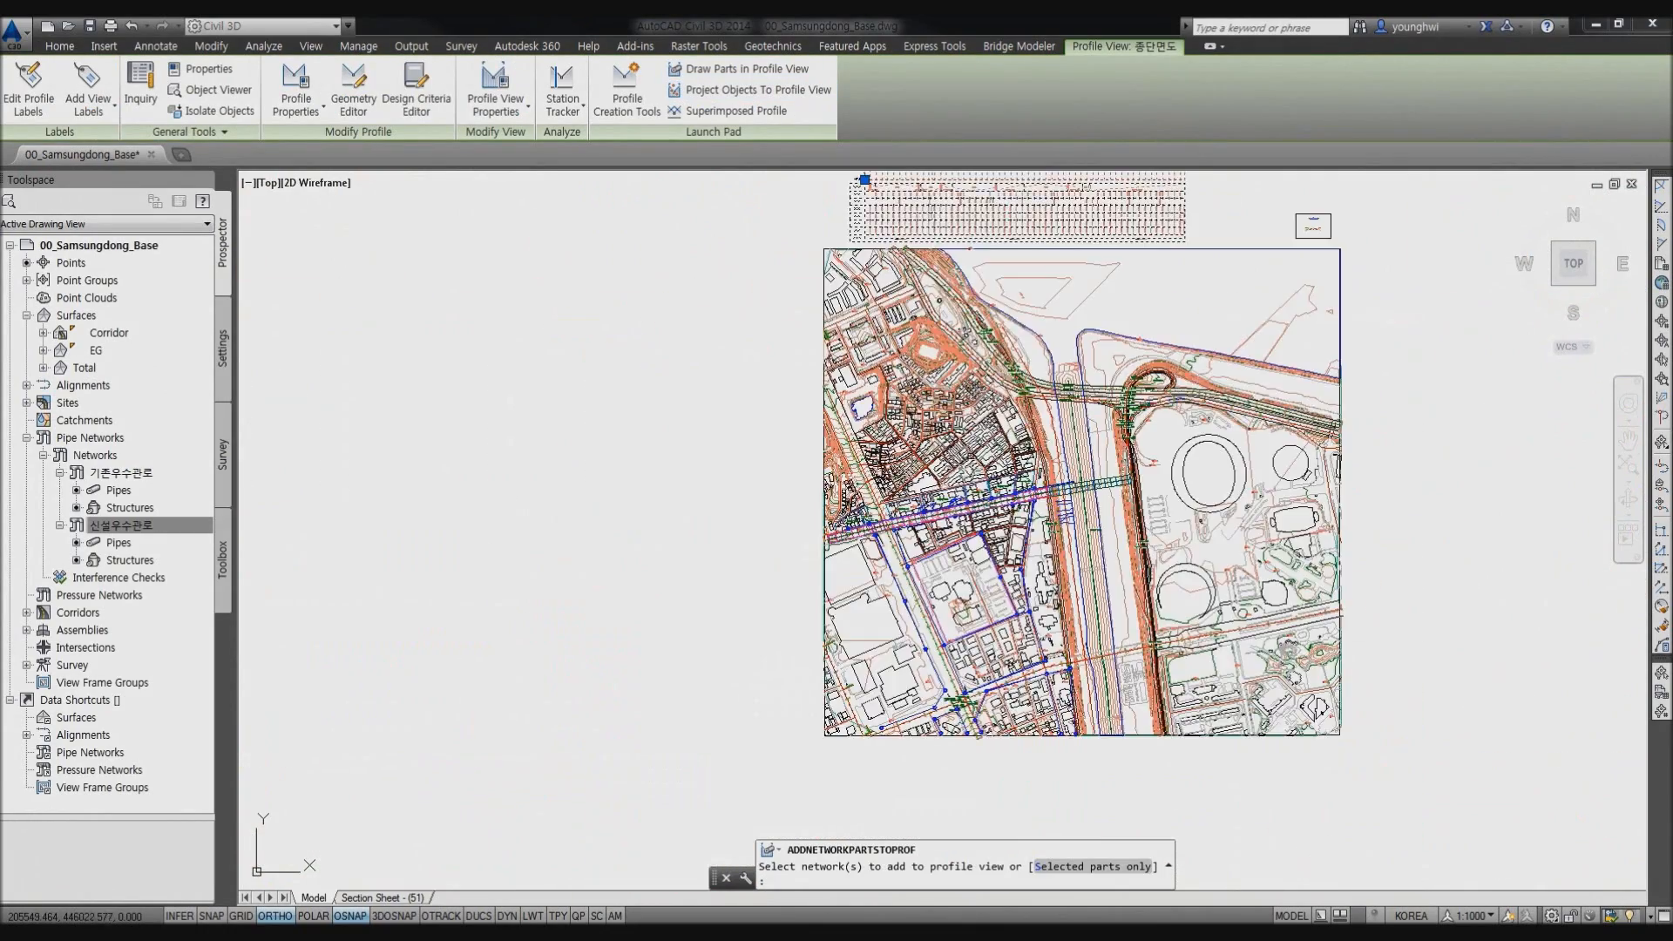
scroll(927, 540, up, 6)
scroll(1385, 390, up, 2)
middle_drag(1377, 400, 1198, 371)
scroll(1198, 372, up, 3)
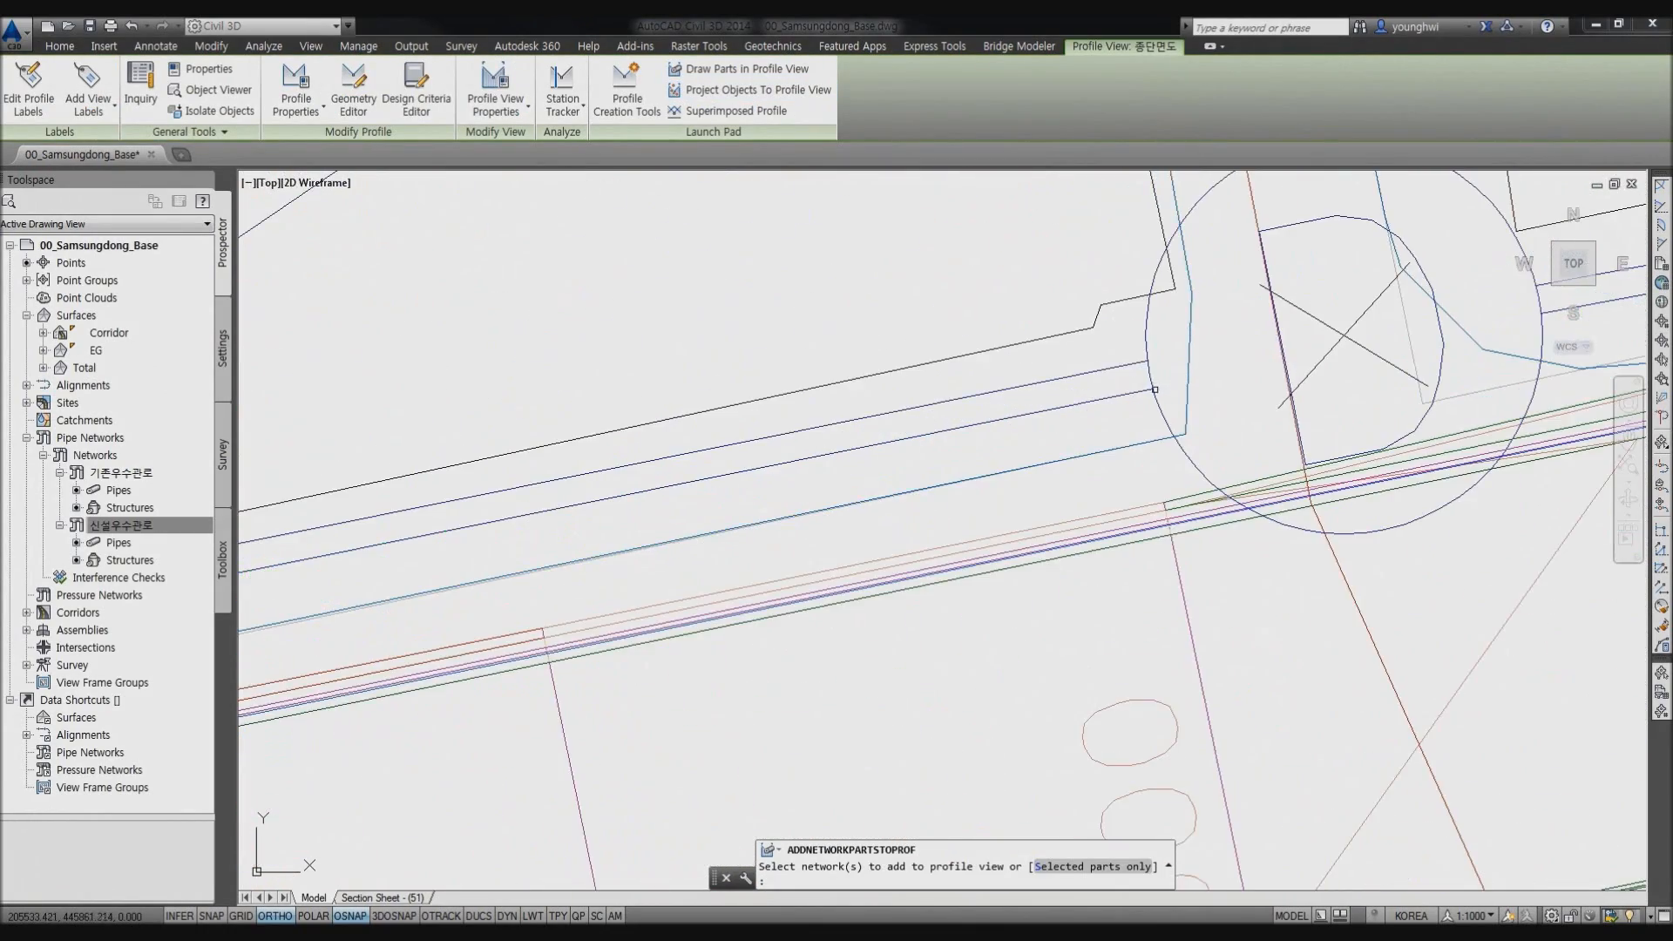
click(1156, 392)
click(1160, 401)
key(Return)
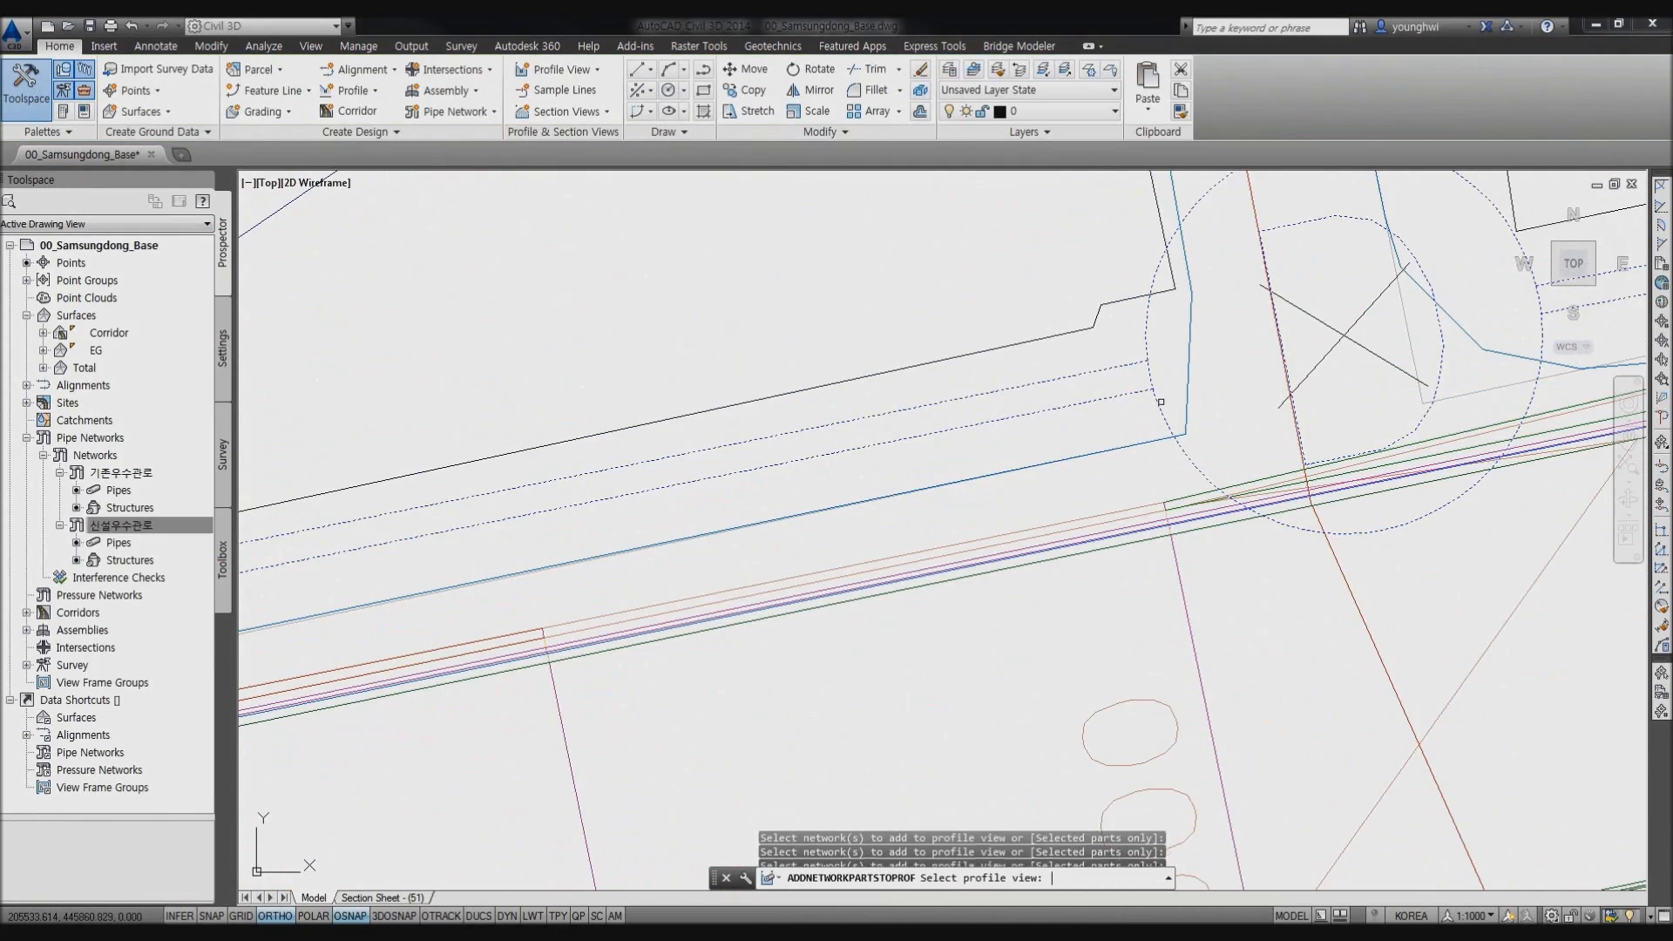
Add the chosen network's pipes and structures to the 종단면도 profile view and clear the selection.
scroll(871, 480, down, 10)
scroll(958, 270, up, 6)
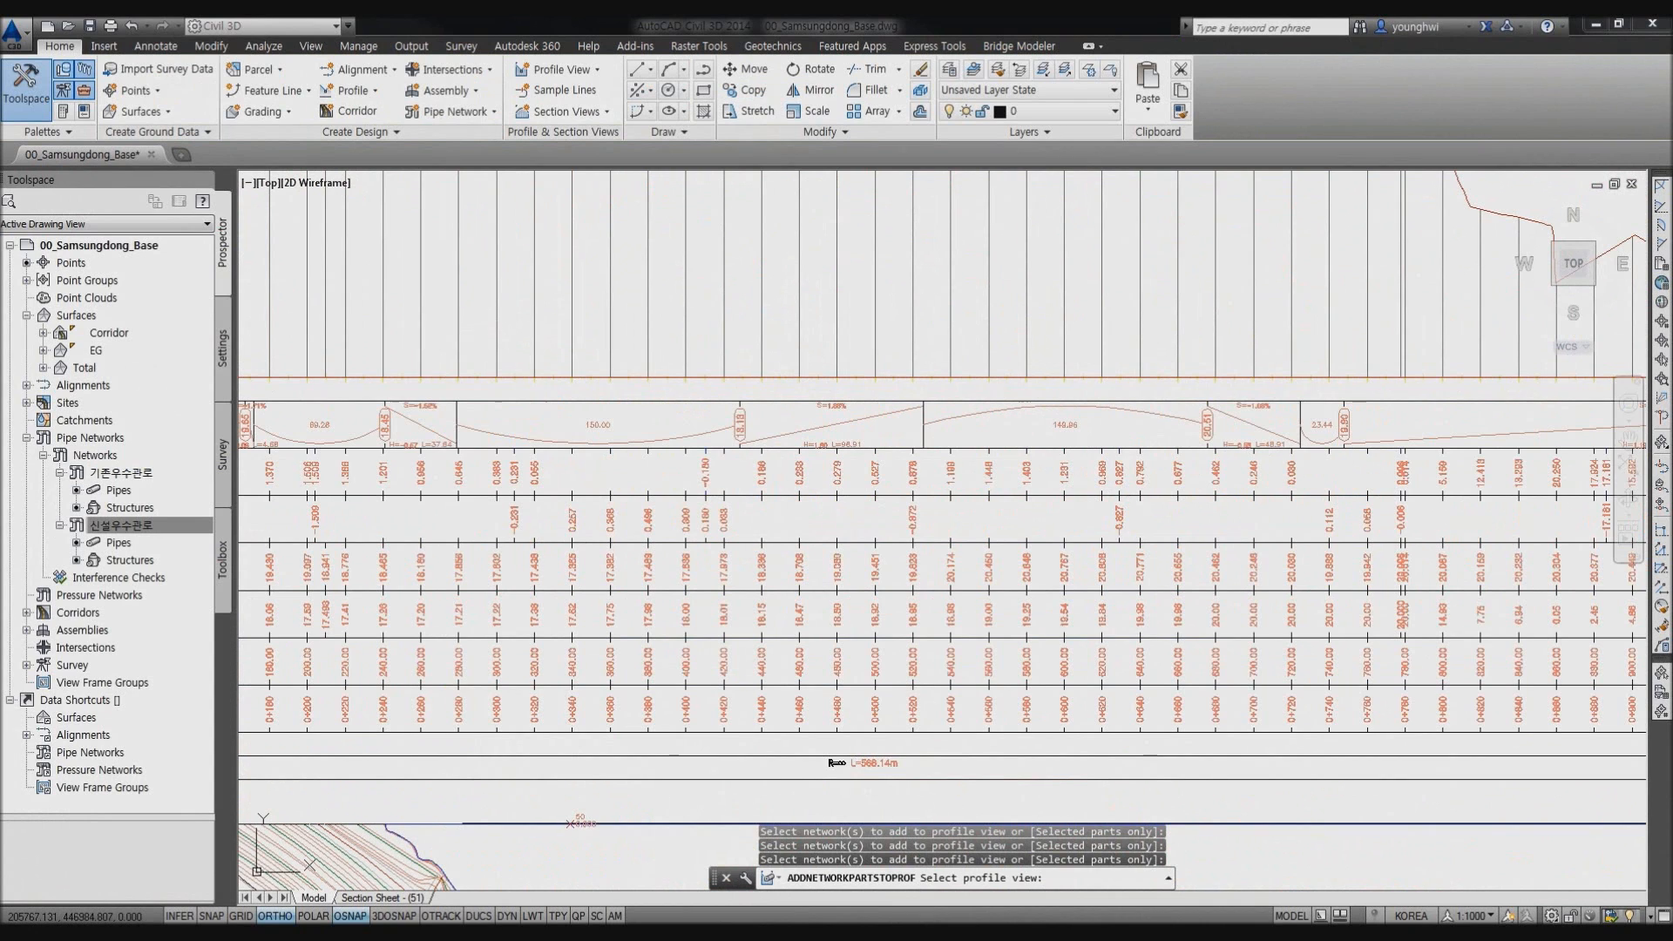
click(836, 762)
scroll(837, 762, down, 3)
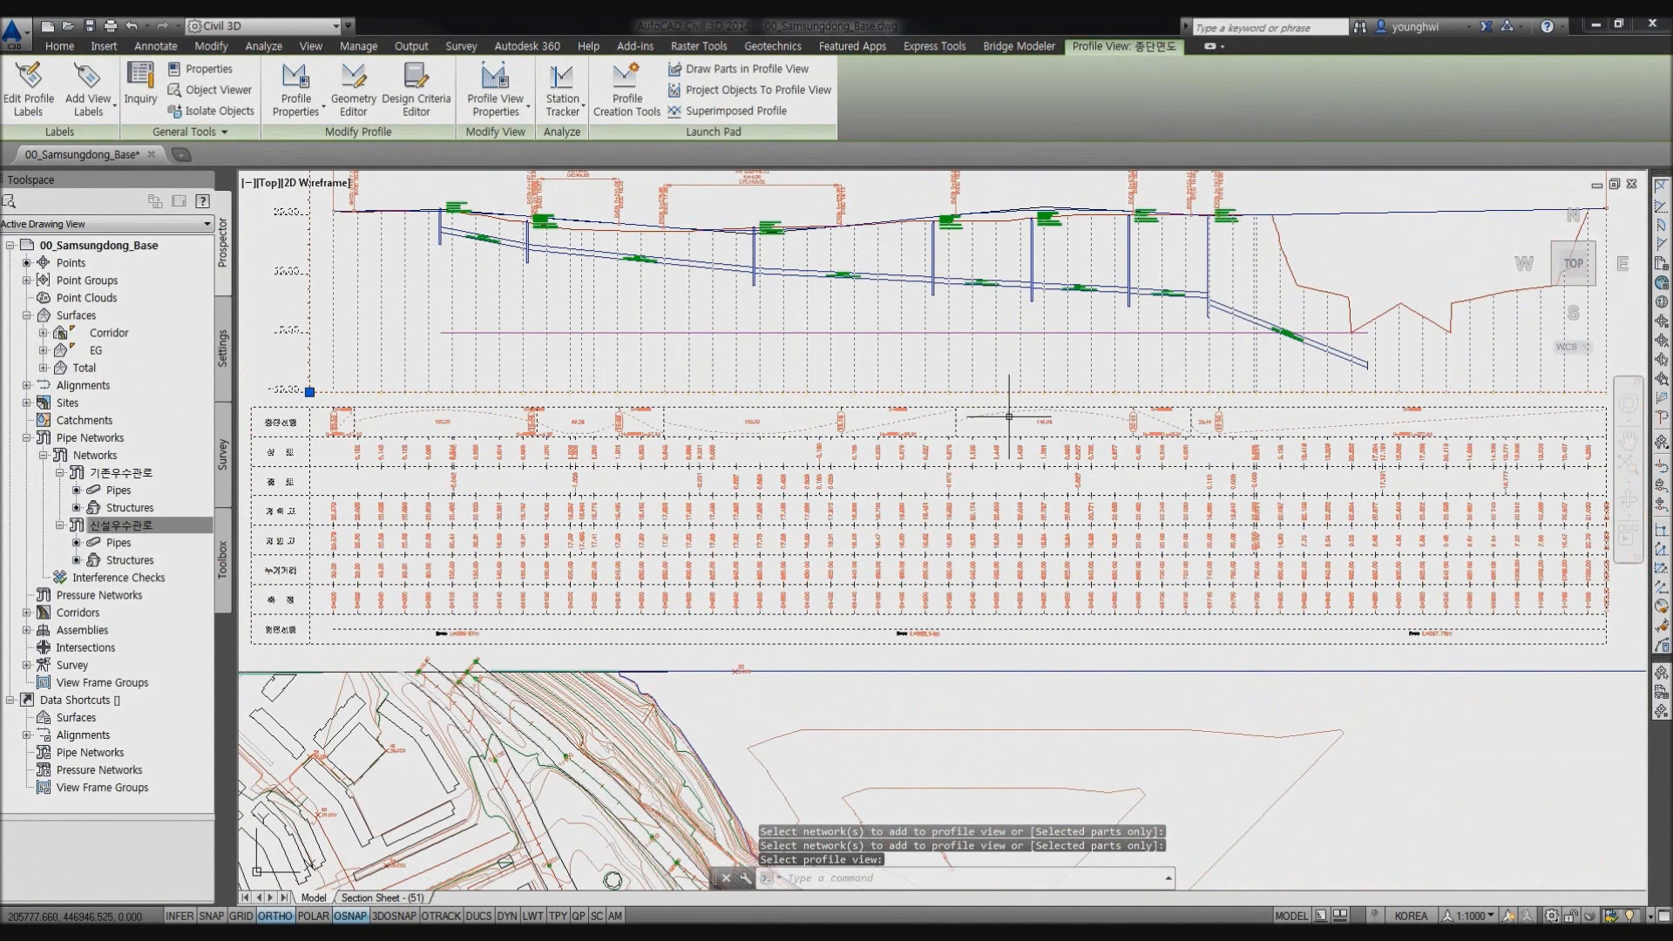
key(Escape)
Examine the structure elevations, inverts and pipe slopes of the new storm network along the profile view.
scroll(683, 354, up, 10)
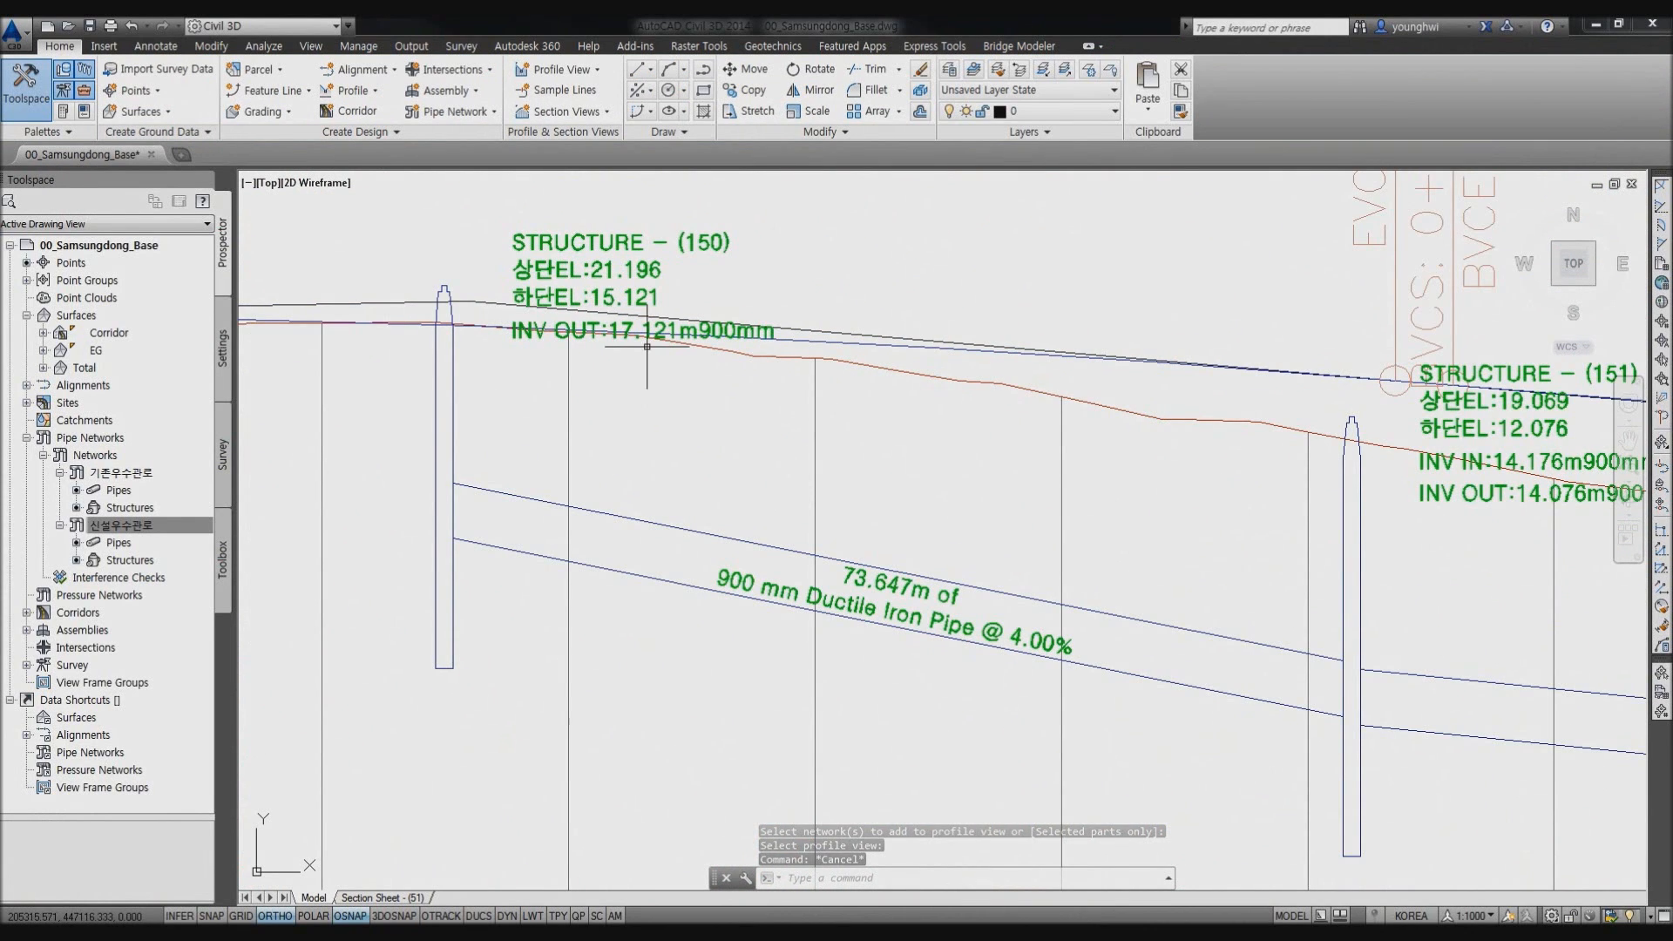
middle_drag(1255, 622, 892, 570)
scroll(990, 474, down, 6)
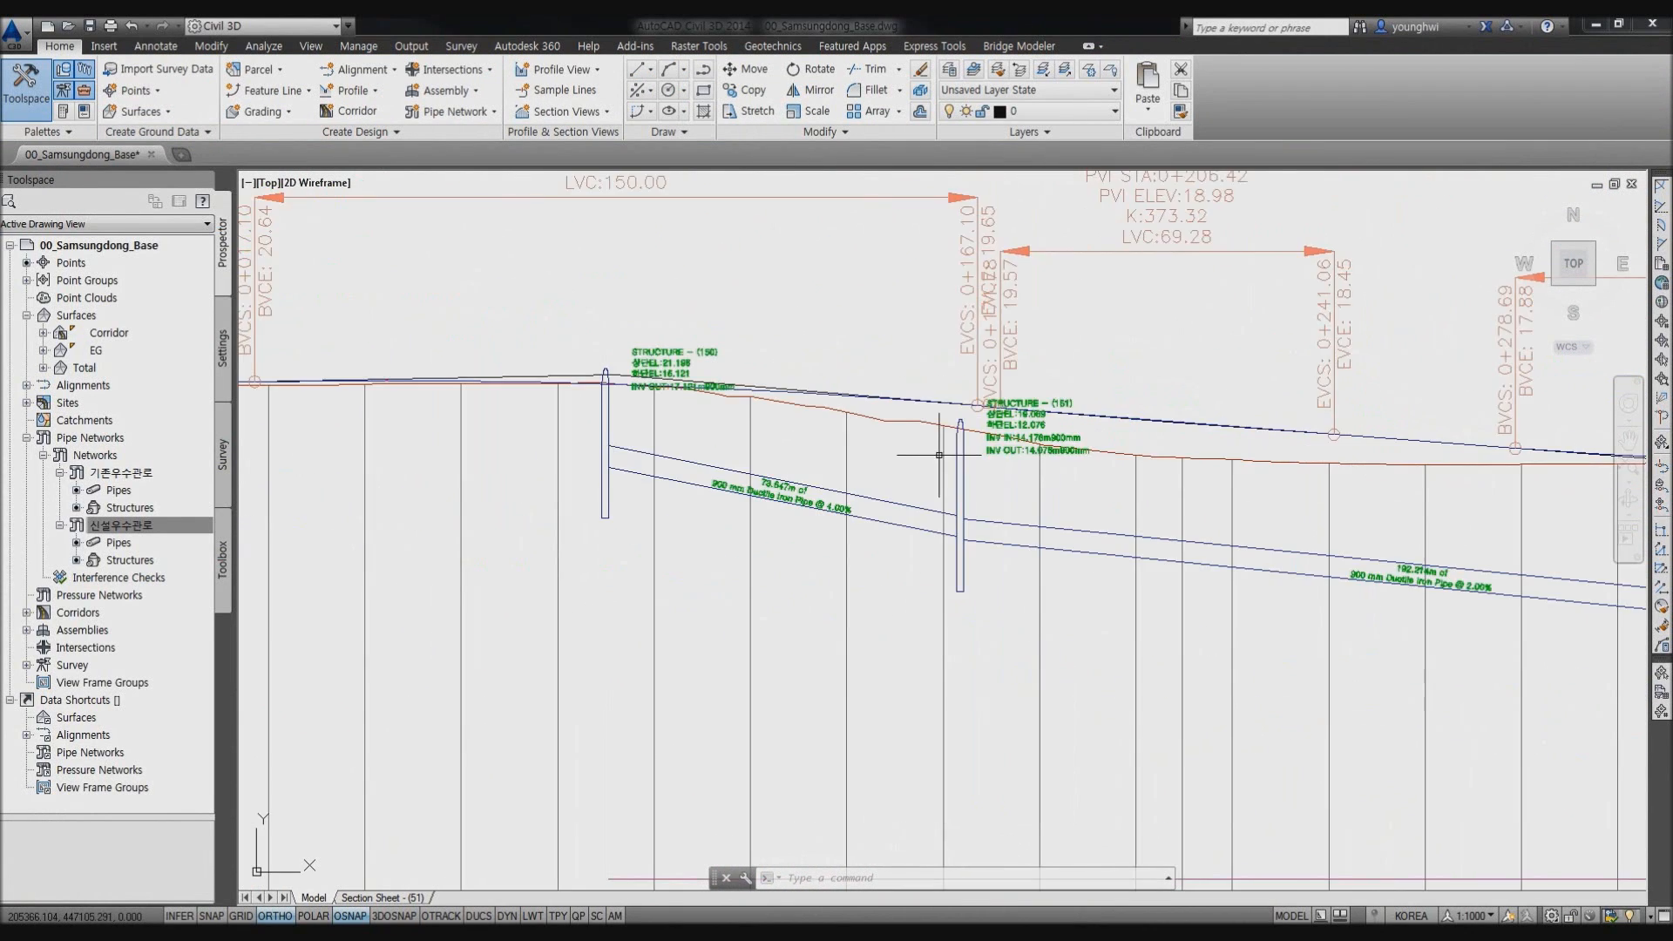
scroll(744, 514, up, 2)
middle_drag(1391, 619, 1054, 597)
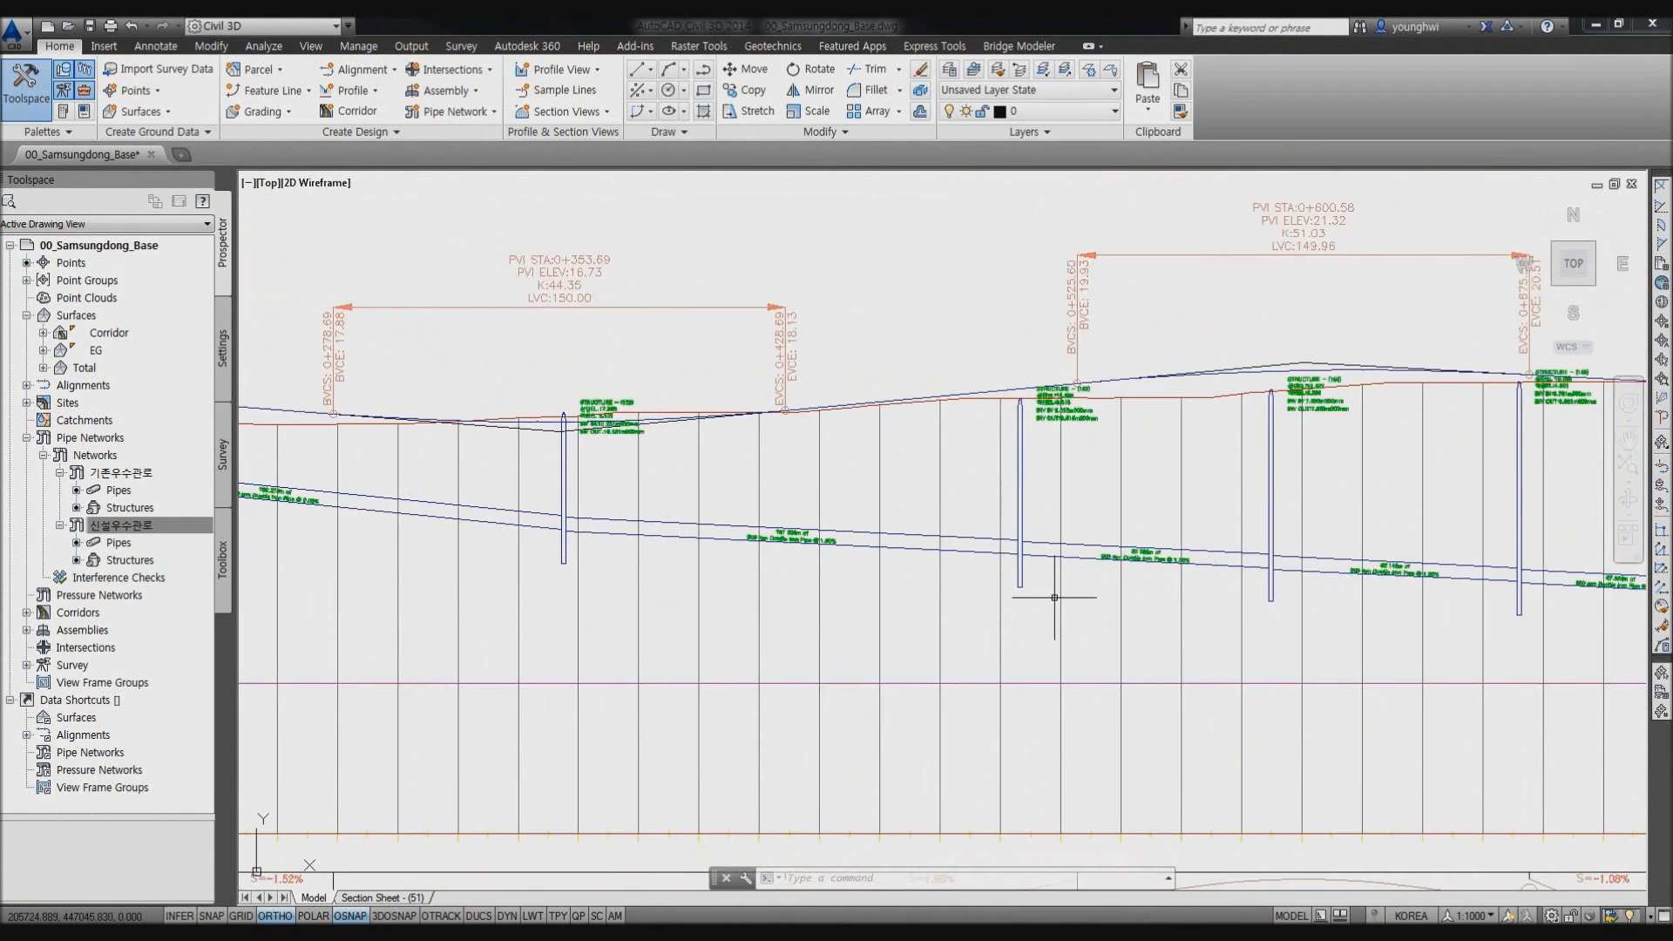
Raise the downstream end of the steep outfall pipe at the river end of the profile view, flattening its slope.
scroll(1234, 581, up, 2)
scroll(920, 479, down, 2)
middle_drag(1315, 518, 733, 462)
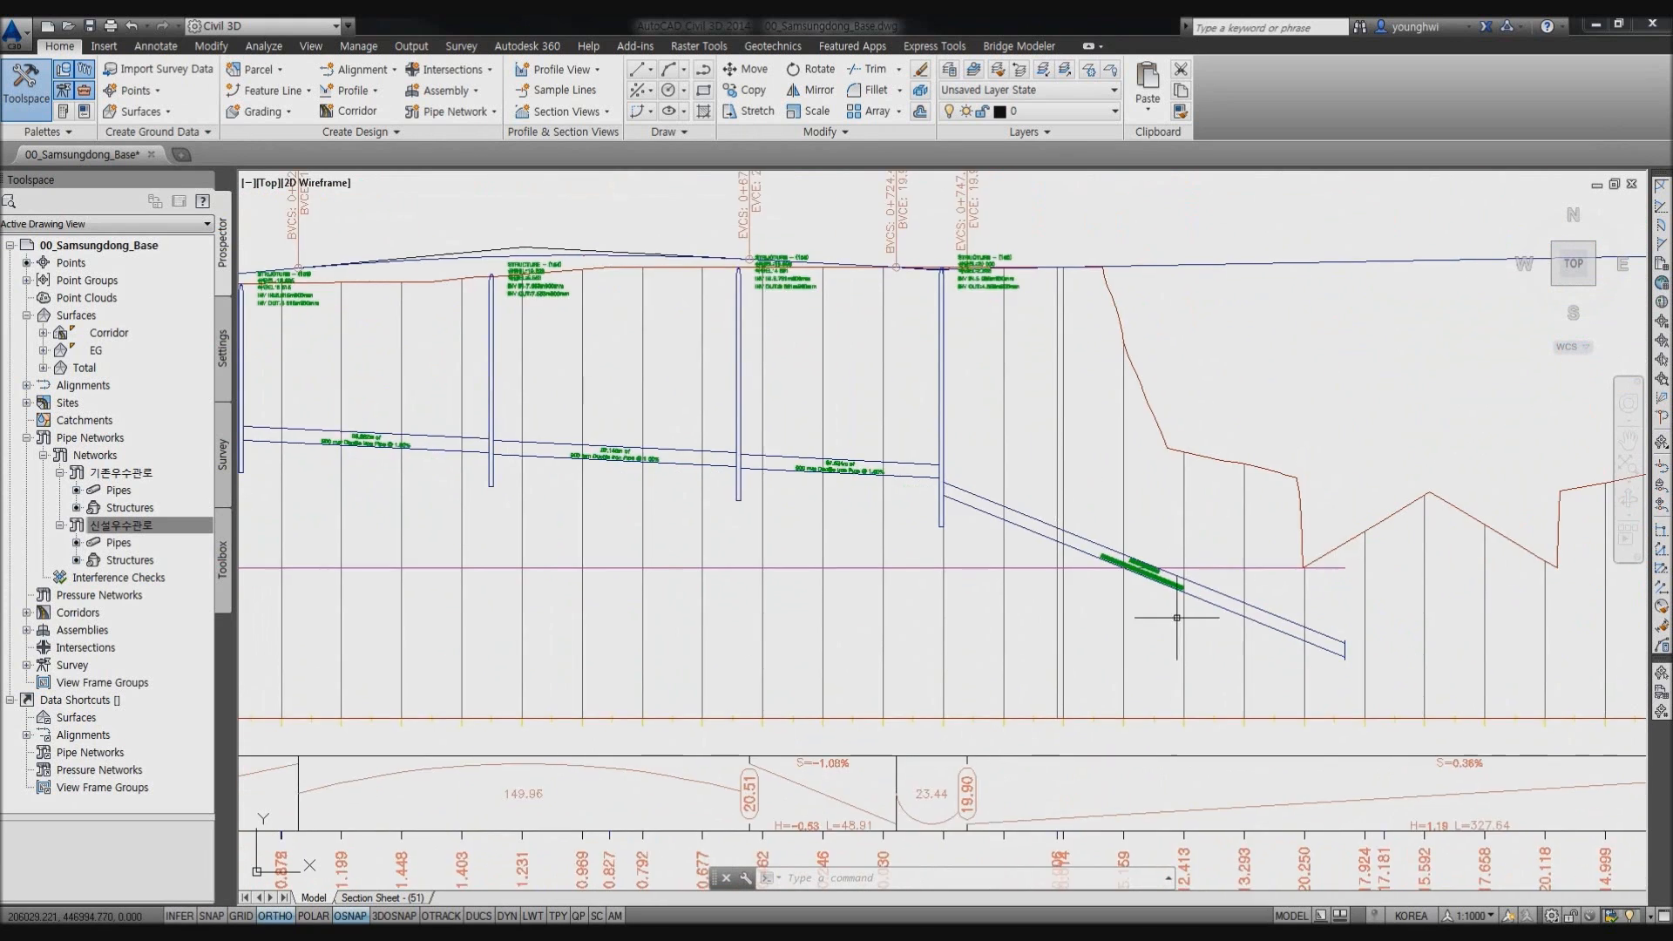
scroll(1175, 617, up, 2)
scroll(1001, 556, down, 2)
scroll(1292, 589, up, 2)
click(1247, 610)
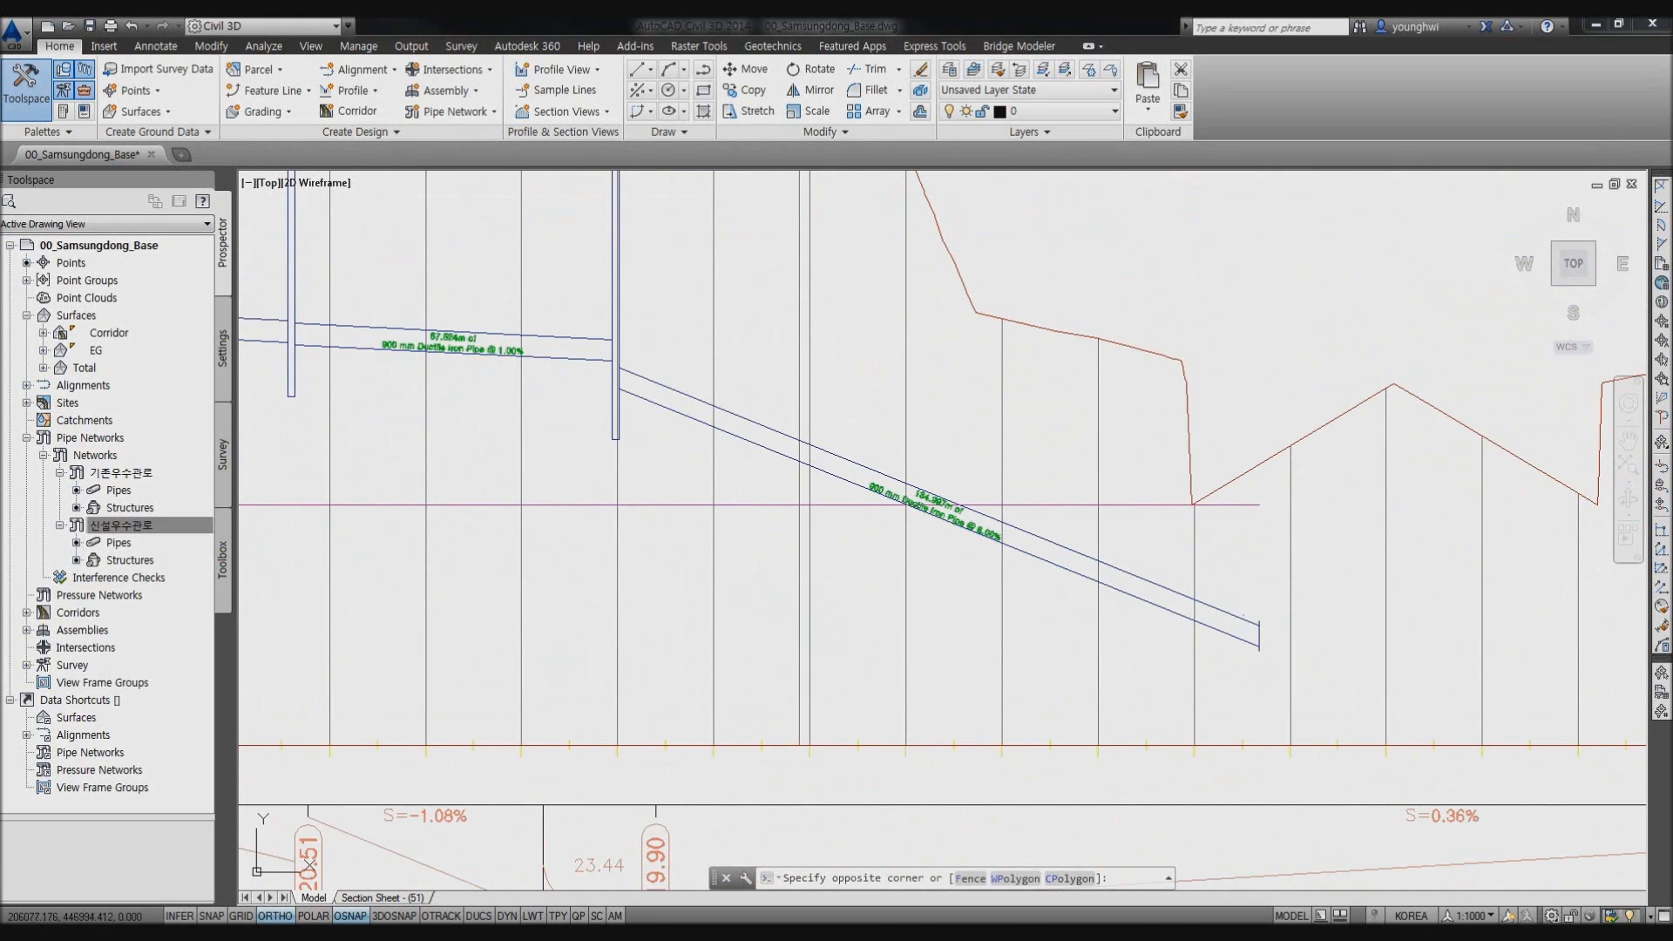
click(1238, 617)
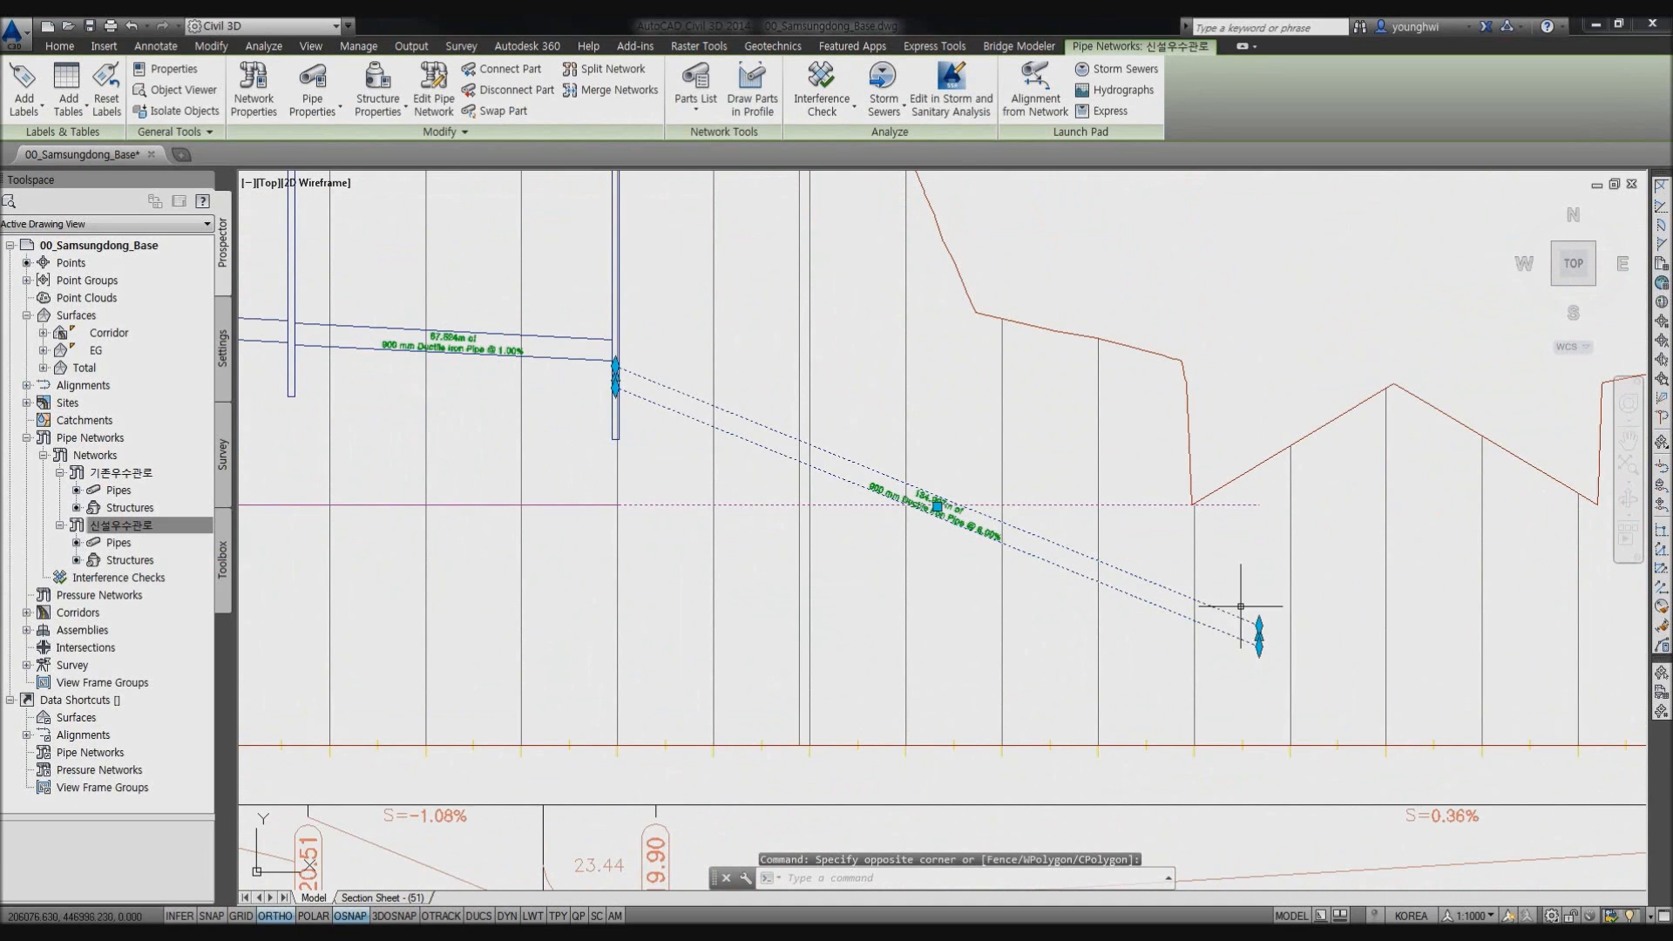
click(1259, 627)
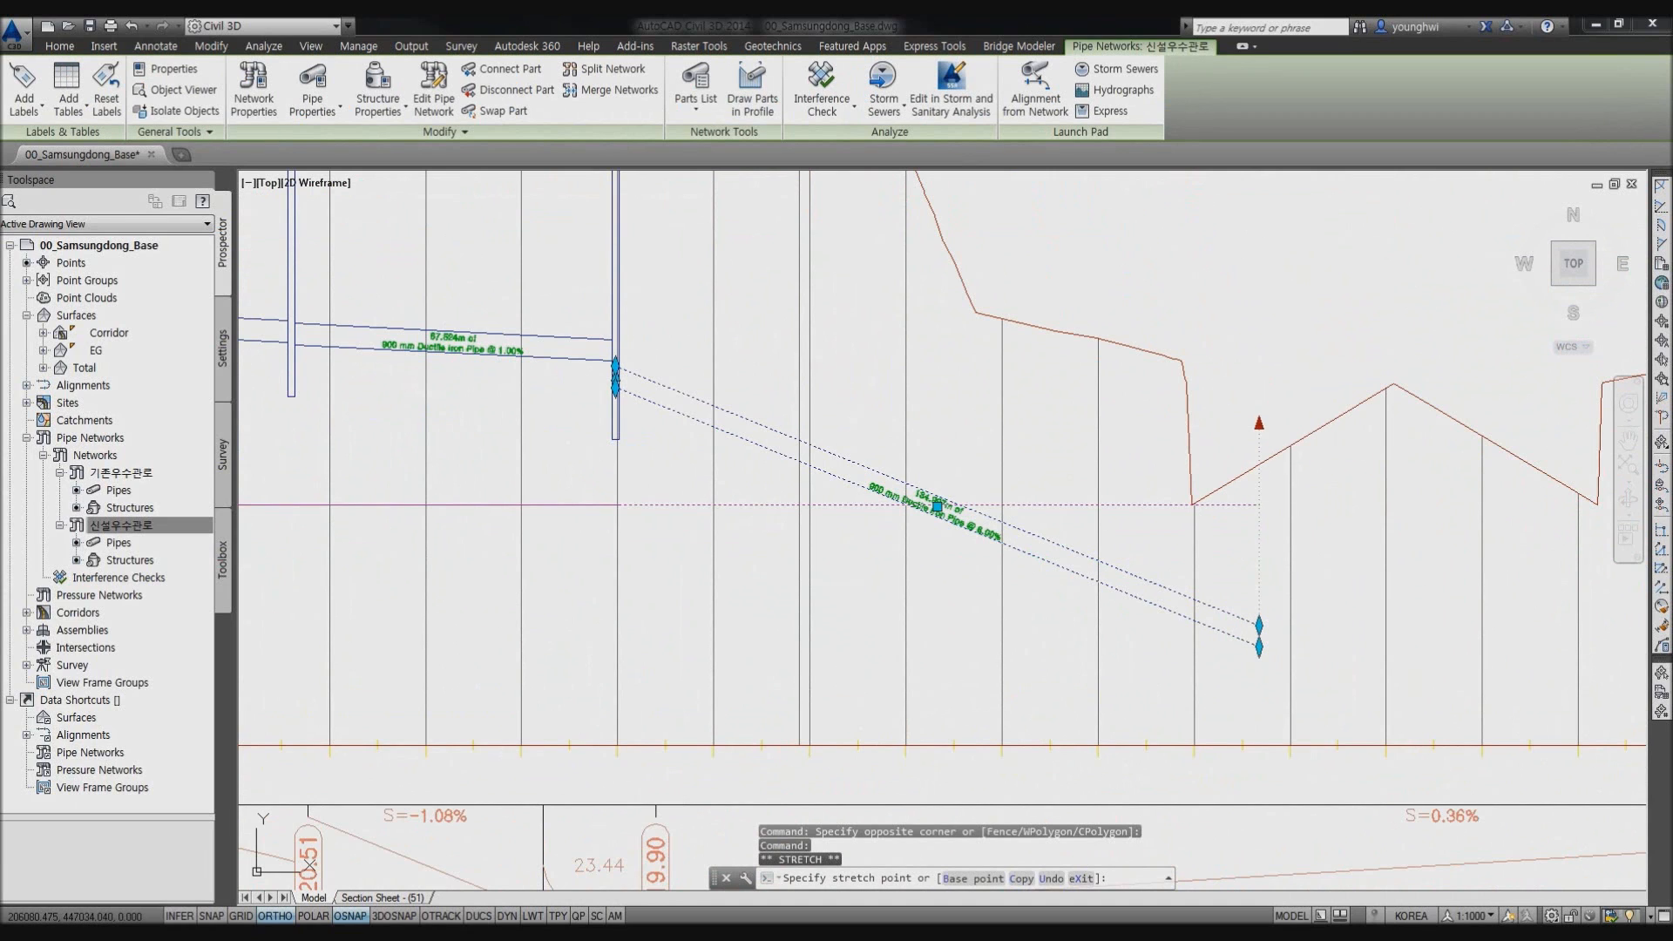
click(1259, 424)
Turn object snap off and raise the outfall pipe's upstream end at the last manhole to an invert of about 5.9 m.
middle_drag(649, 377, 967, 433)
scroll(944, 430, up, 3)
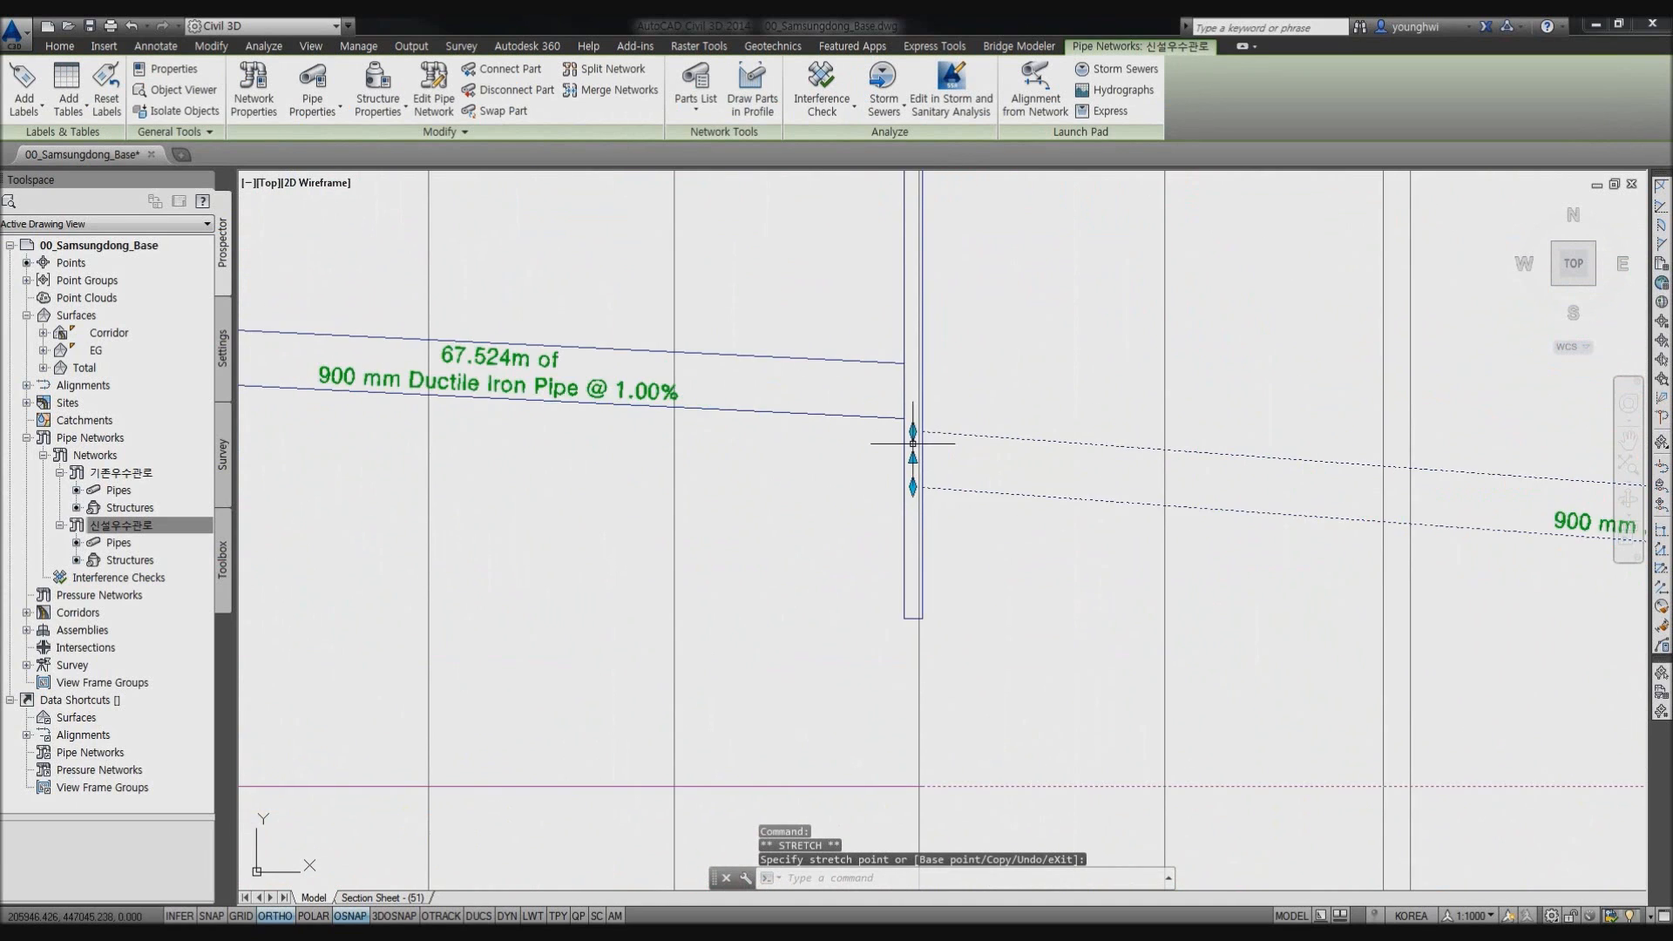
click(911, 467)
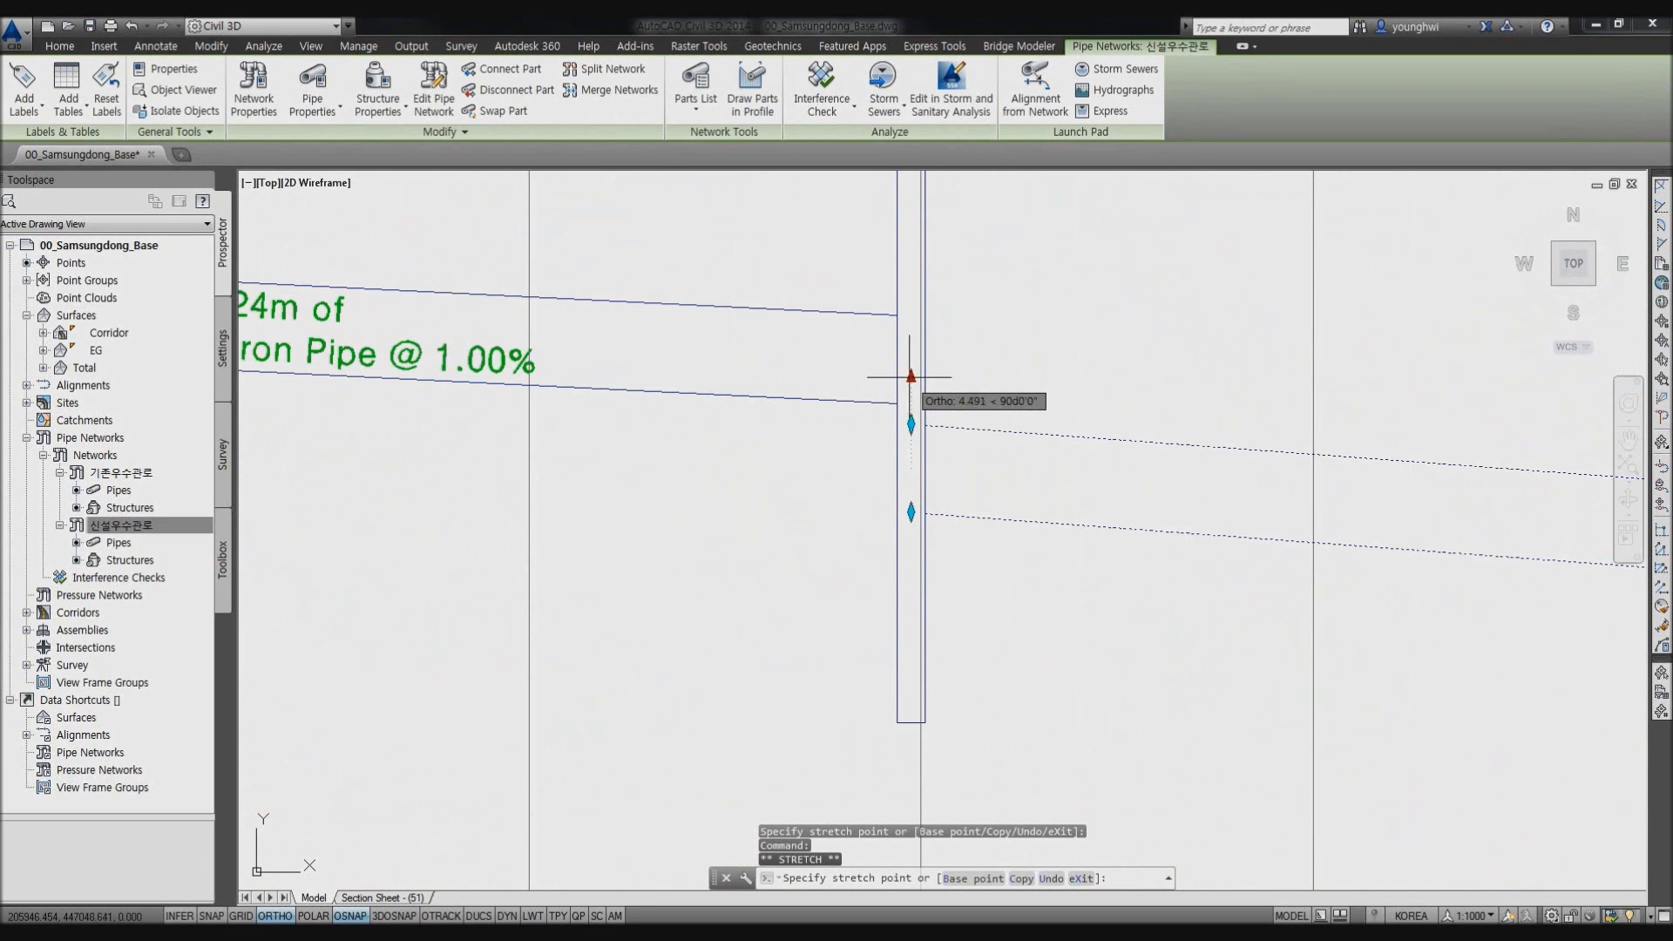
key(F3)
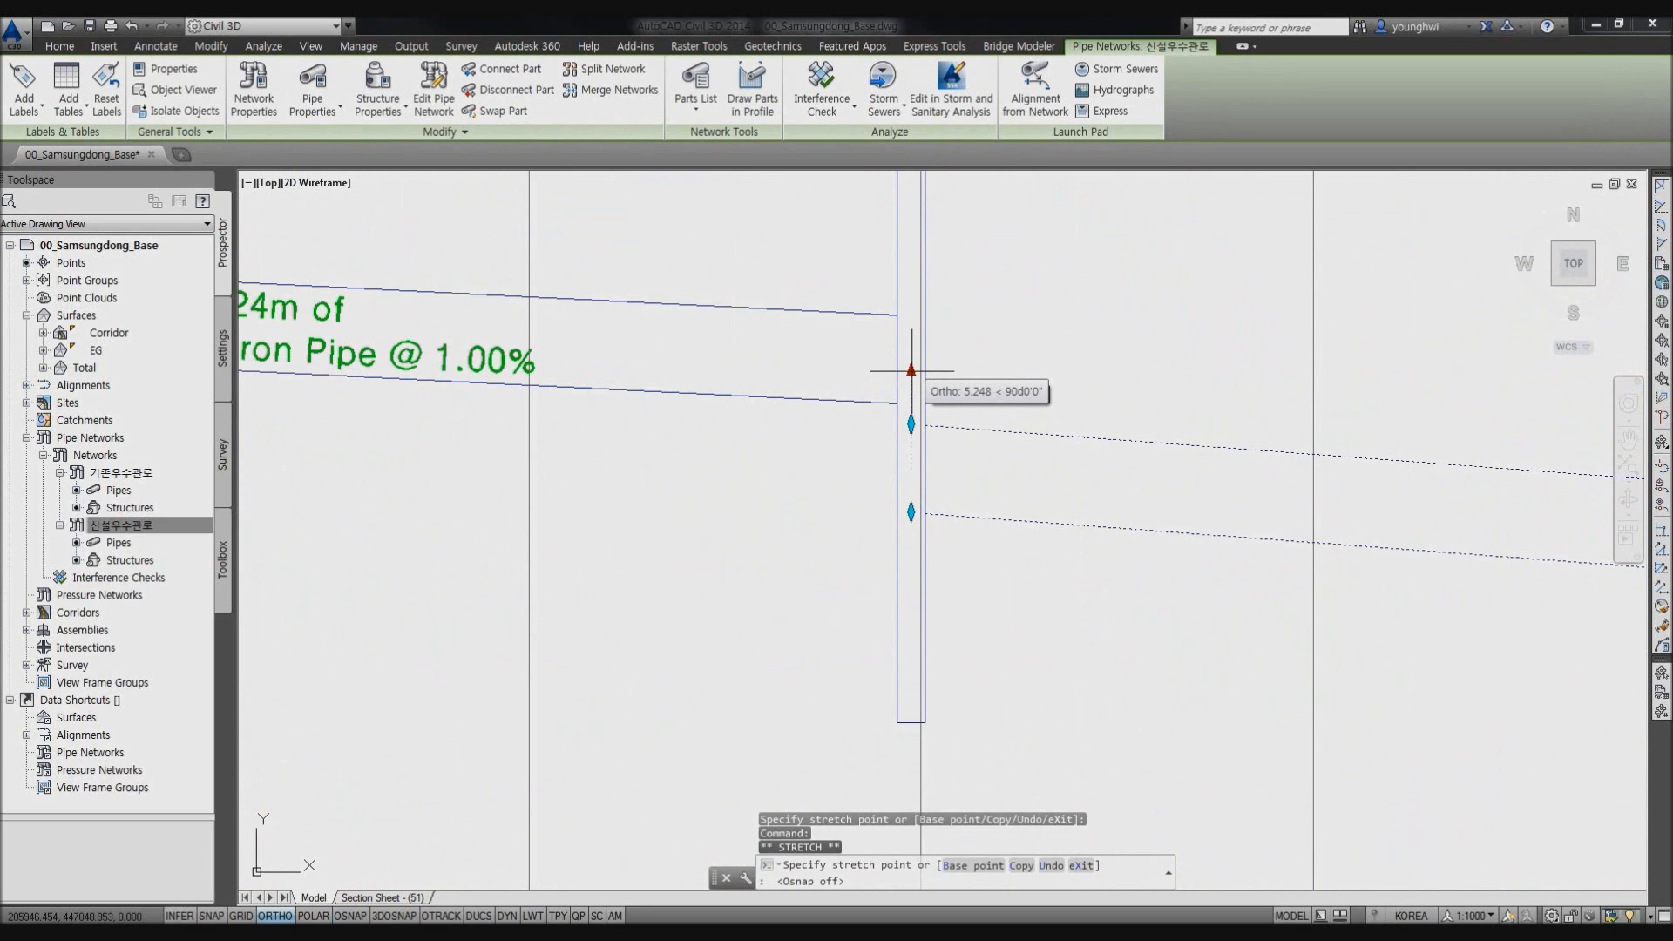
click(910, 361)
key(Escape)
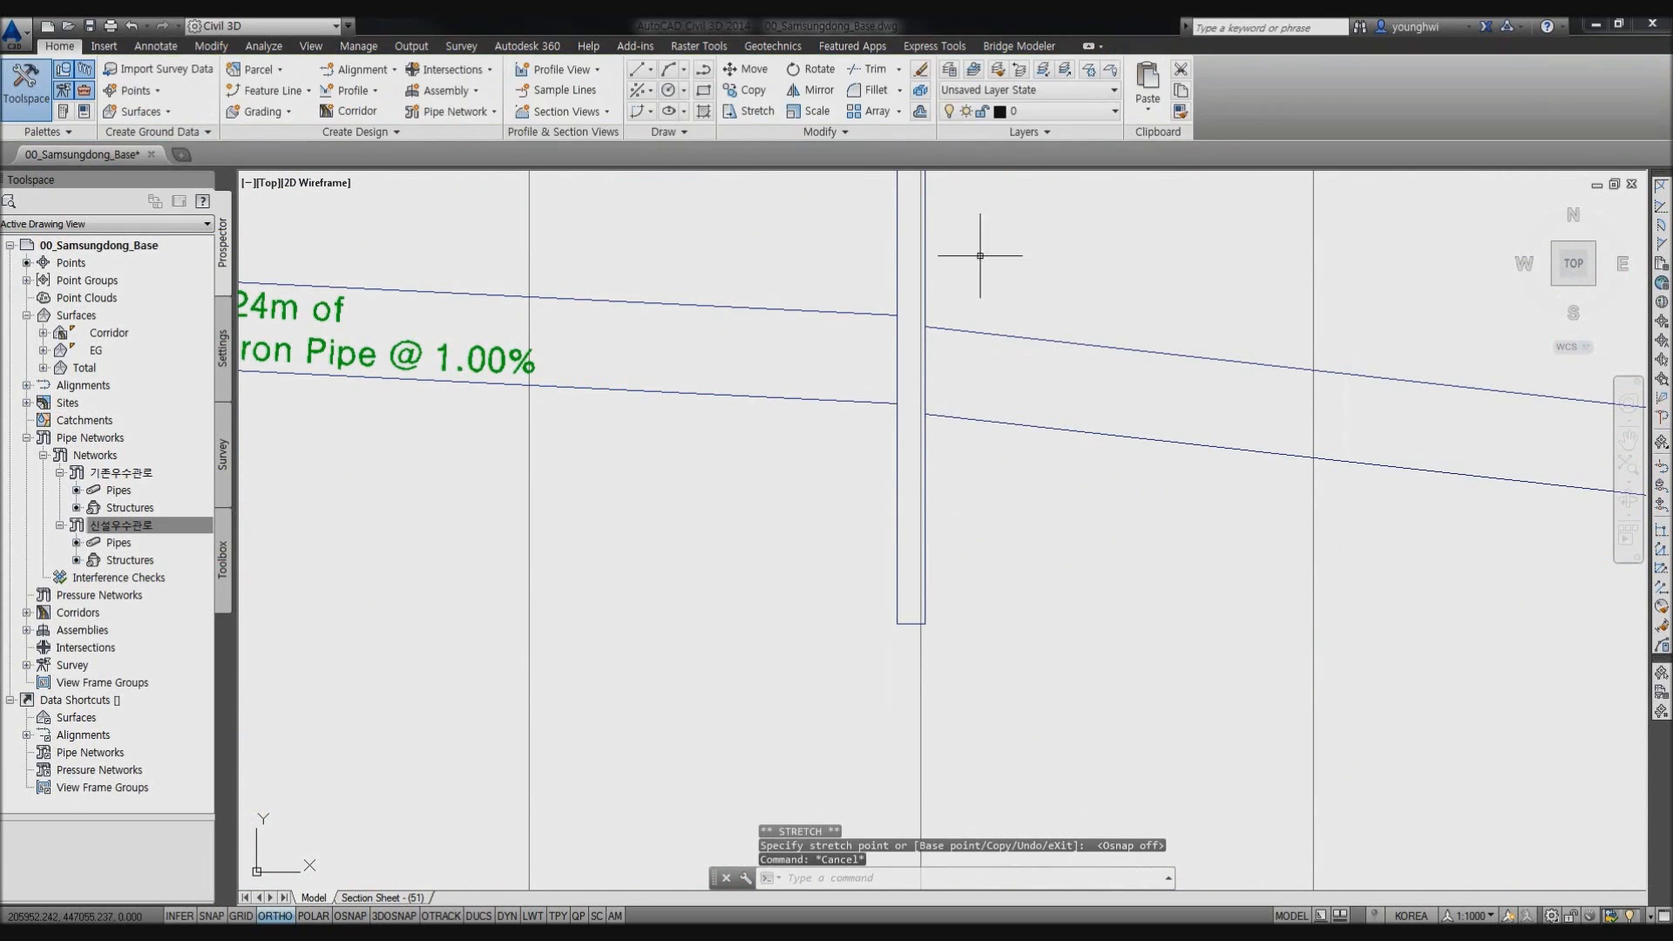
Check the adjusted outfall pipe's slope and the last manhole's elevation and invert label in the profile view.
scroll(979, 253, down, 5)
scroll(998, 418, up, 2)
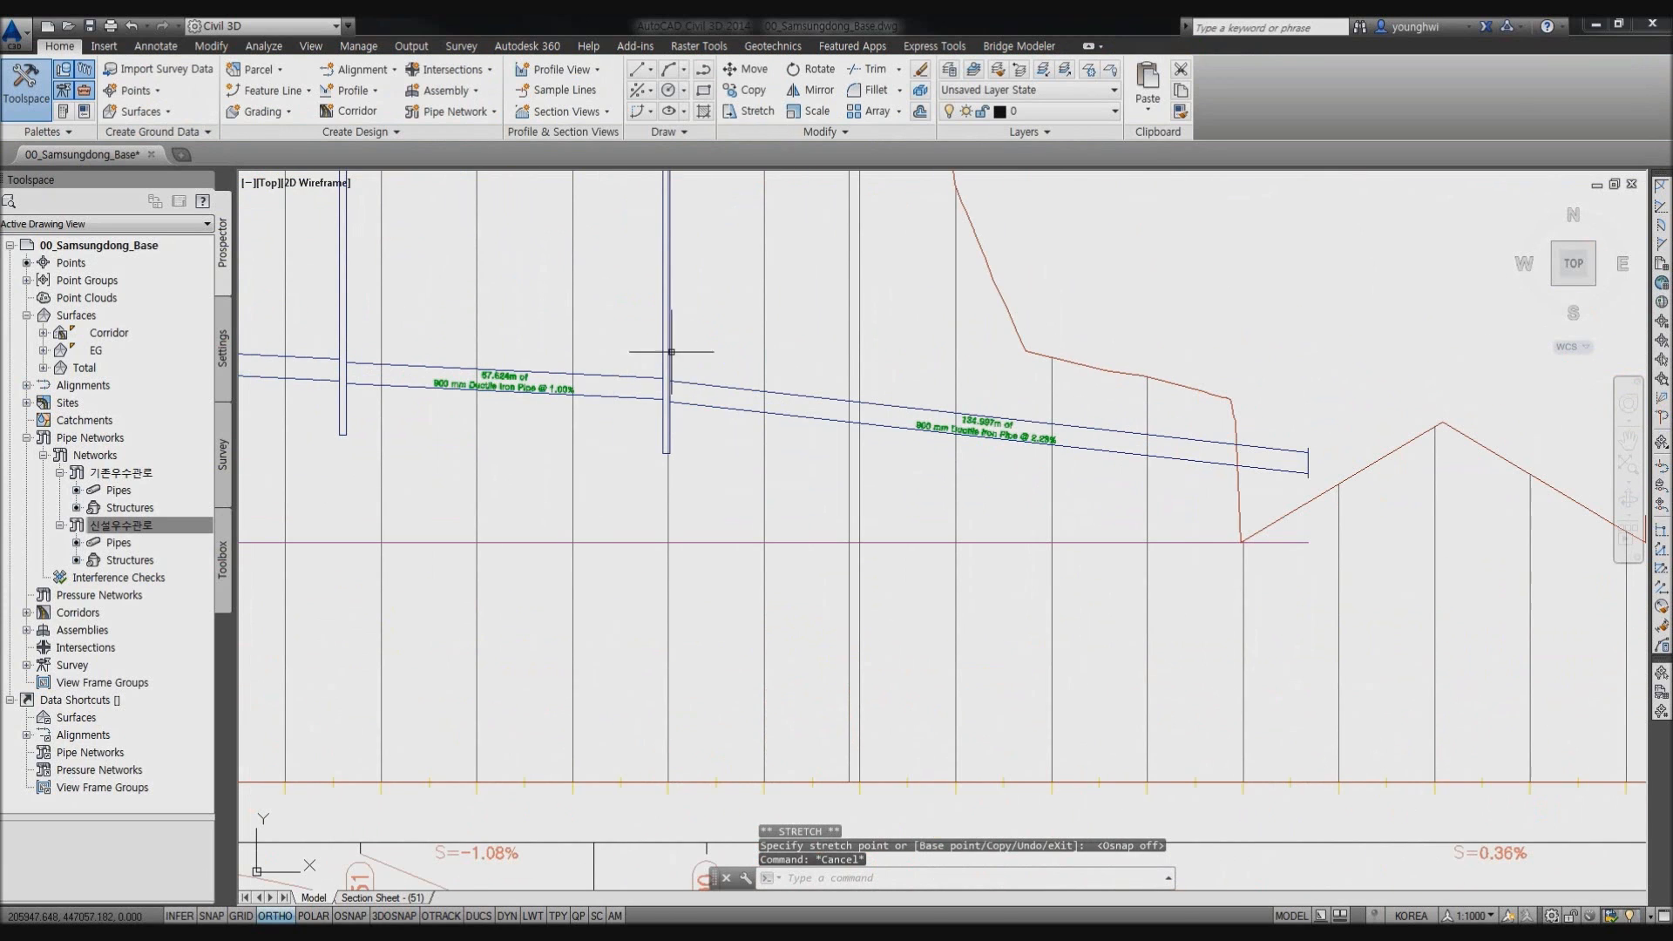
middle_drag(666, 200, 665, 527)
scroll(681, 389, up, 2)
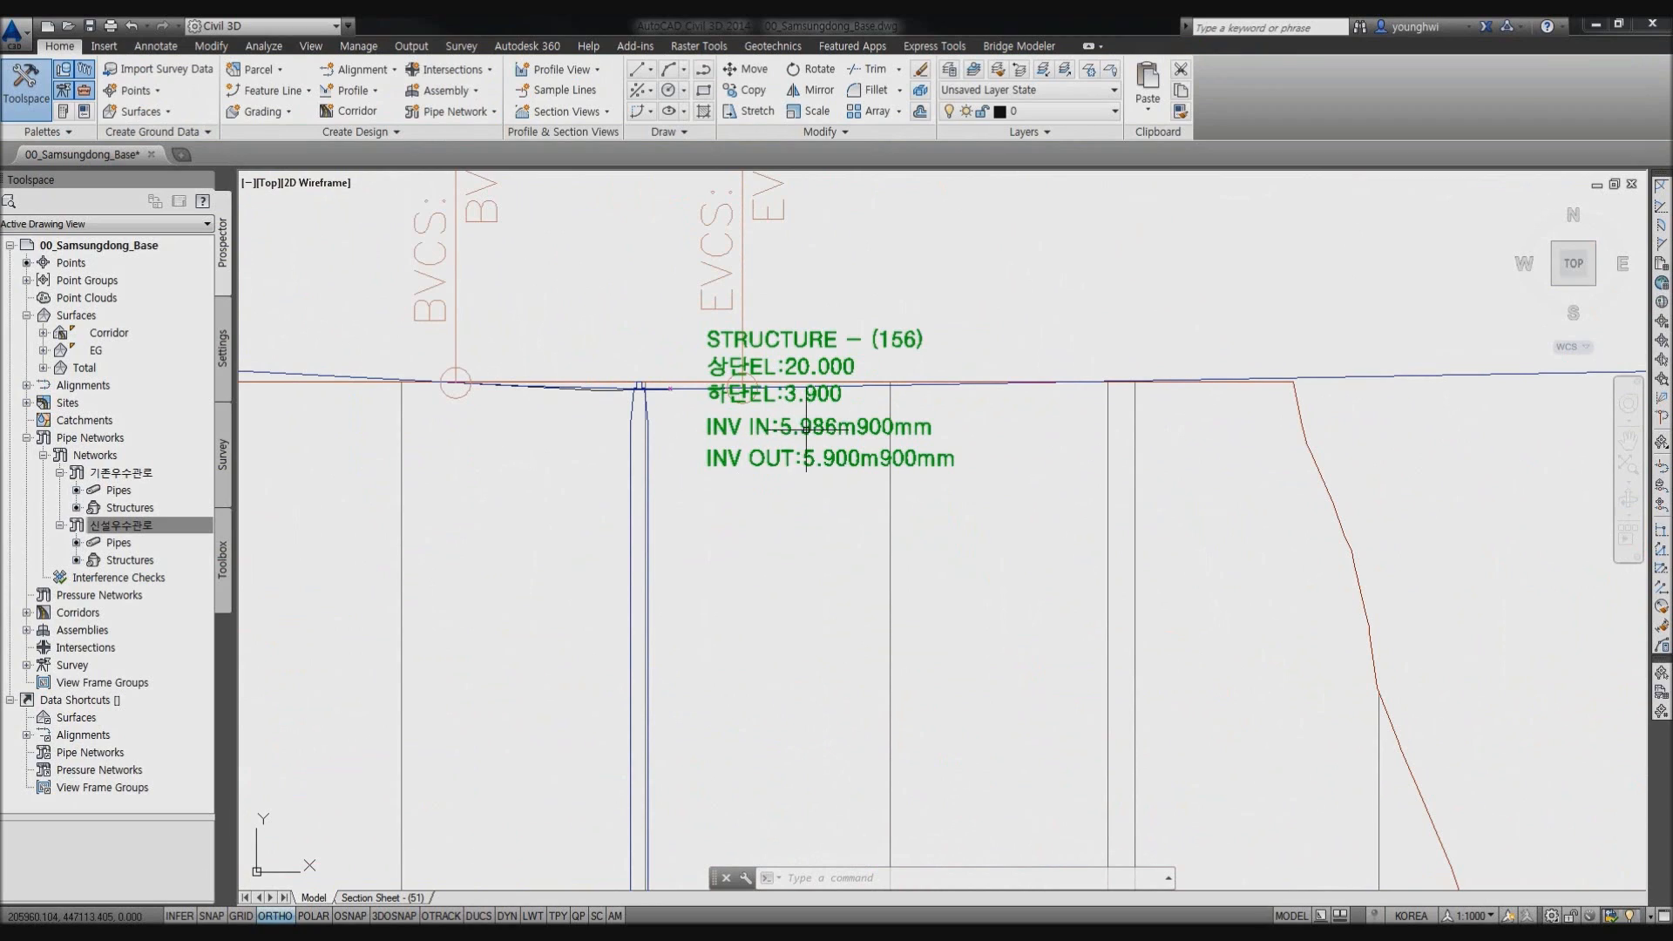
scroll(849, 462, down, 5)
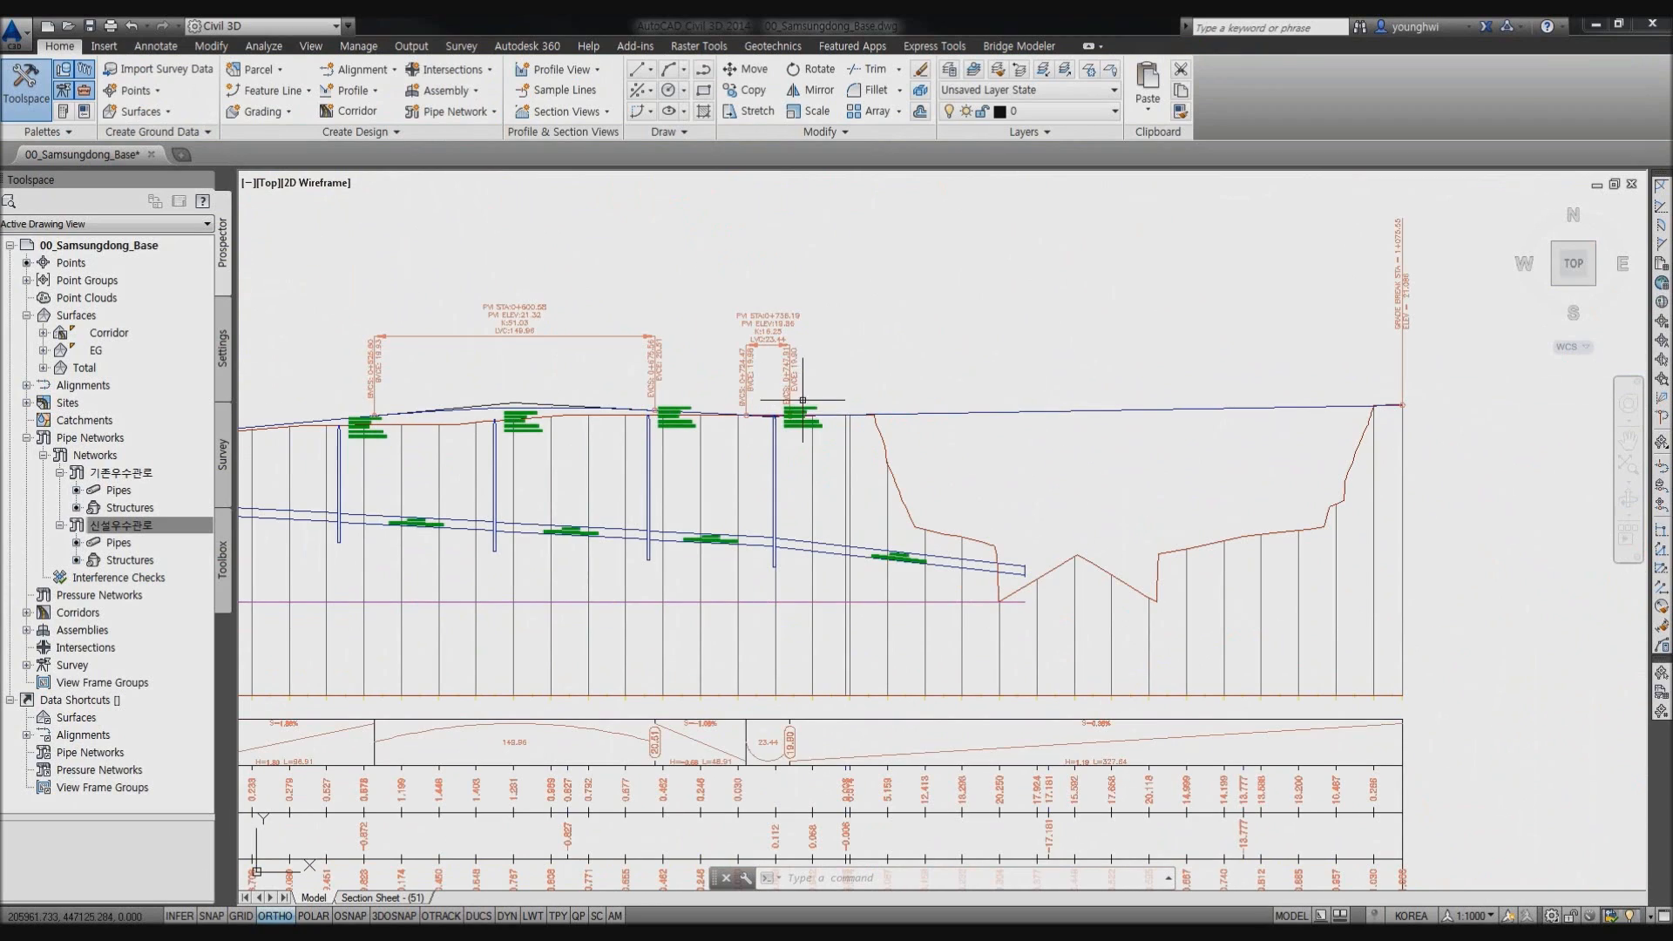
scroll(817, 406, down, 4)
Erase the blue polylines on the west riverbank south of the bridge crossing together with all similar objects.
scroll(822, 624, up, 5)
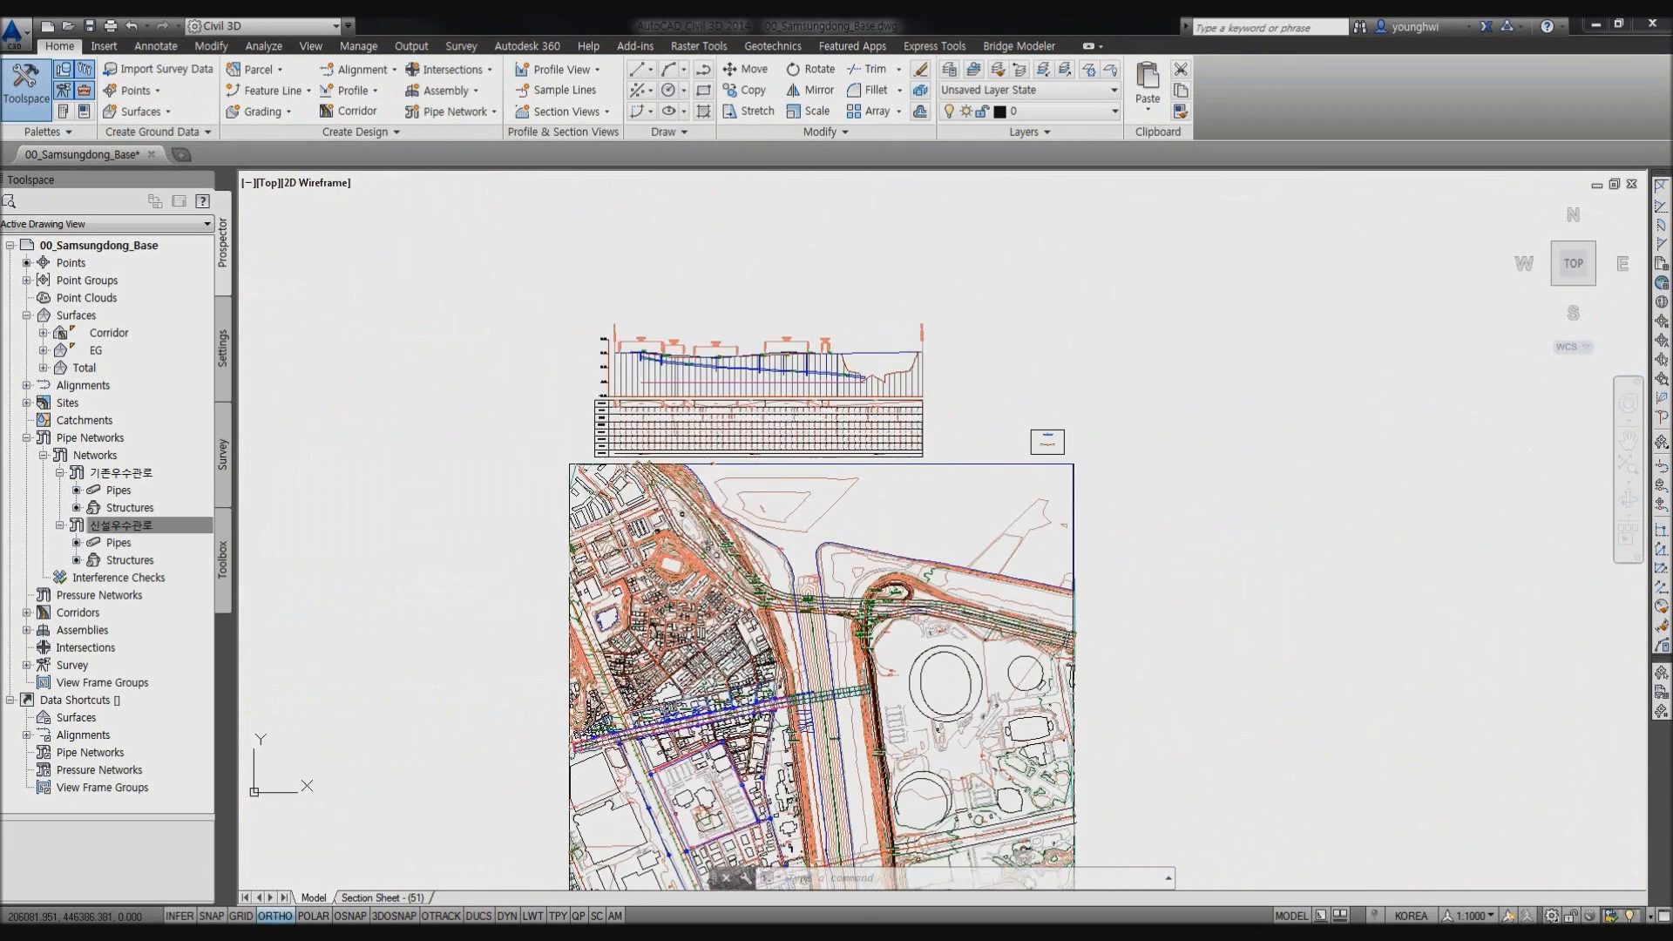
scroll(872, 514, up, 3)
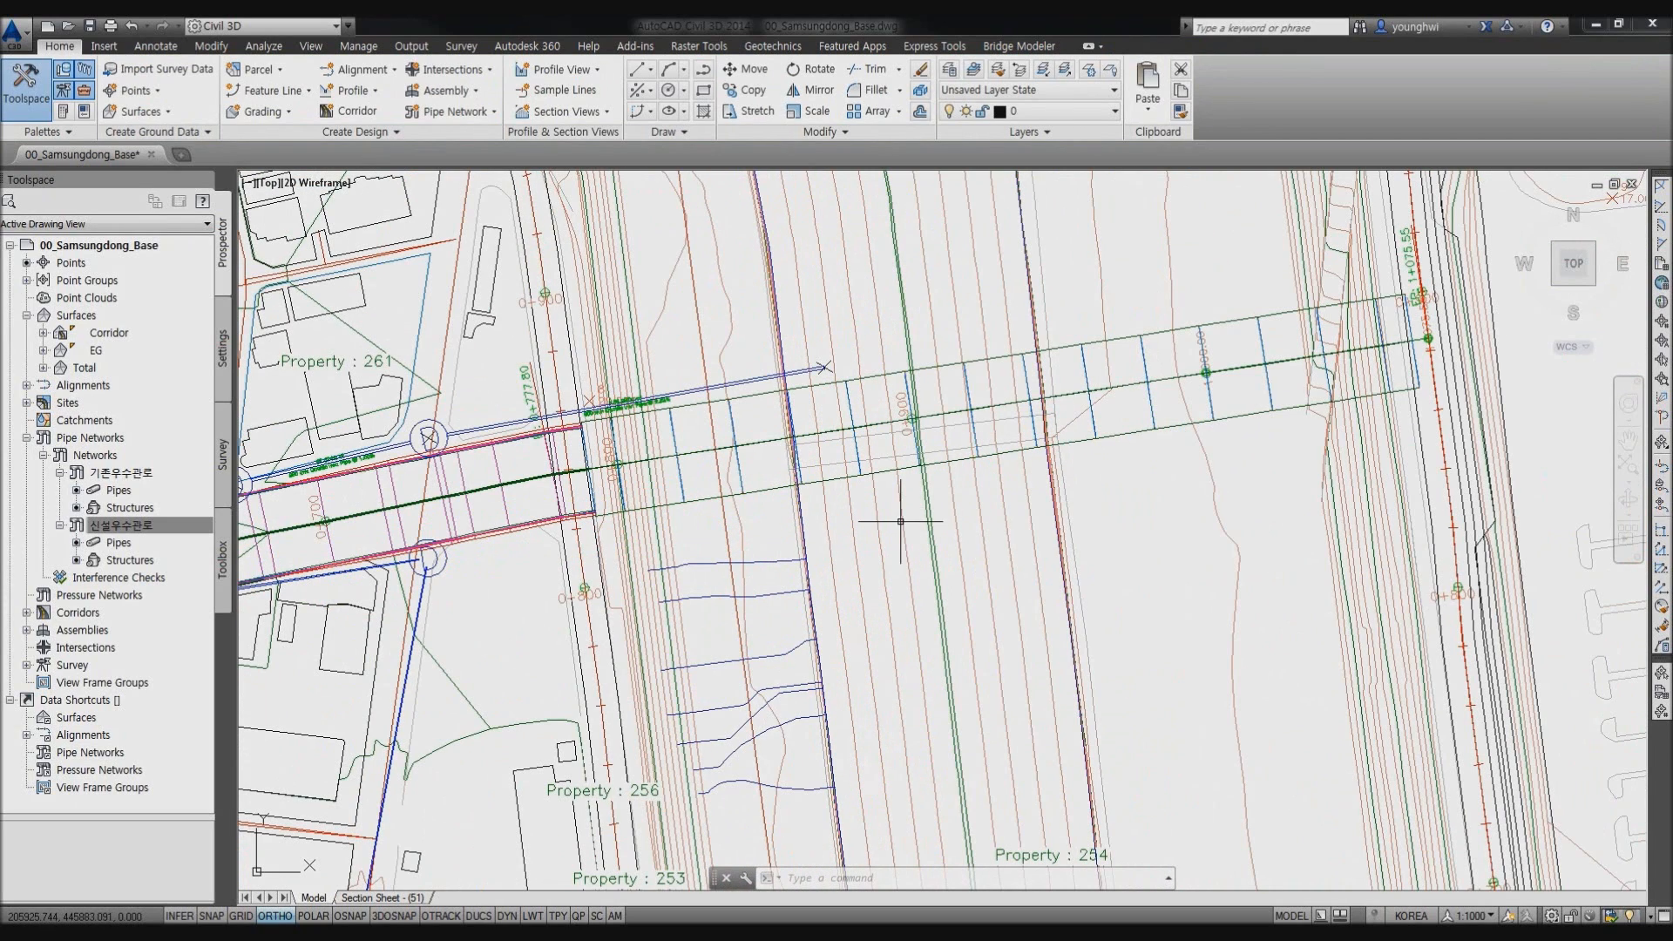
scroll(783, 595, up, 1)
click(786, 614)
click(756, 511)
right_click(755, 510)
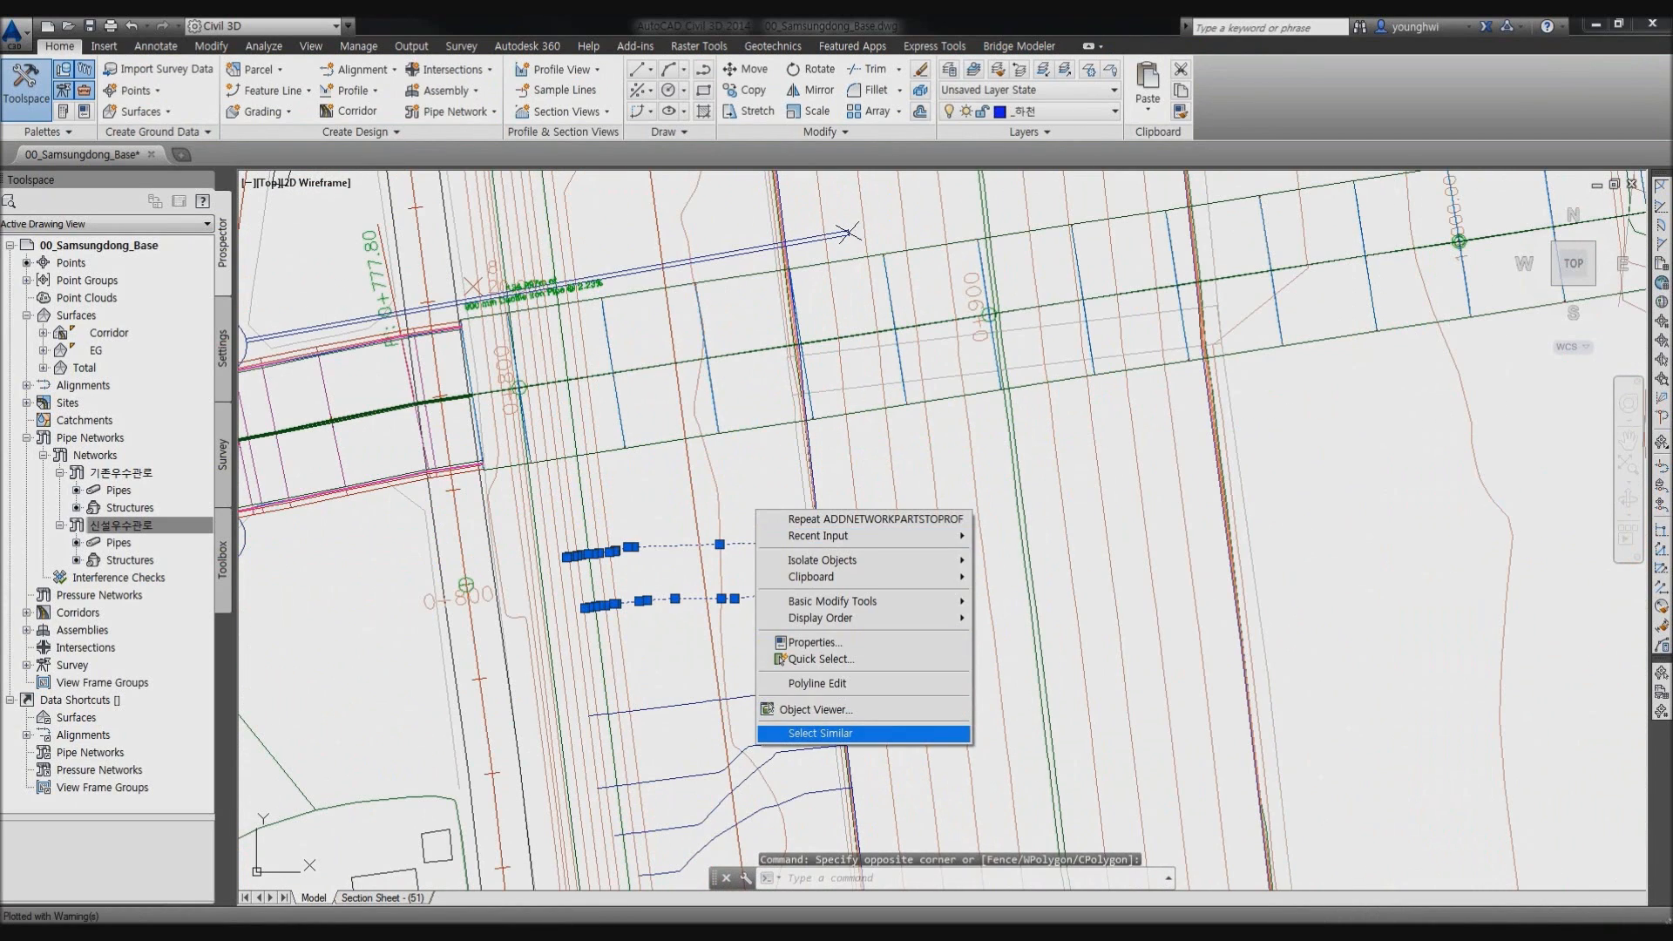
click(819, 733)
key(Delete)
scroll(787, 409, down, 2)
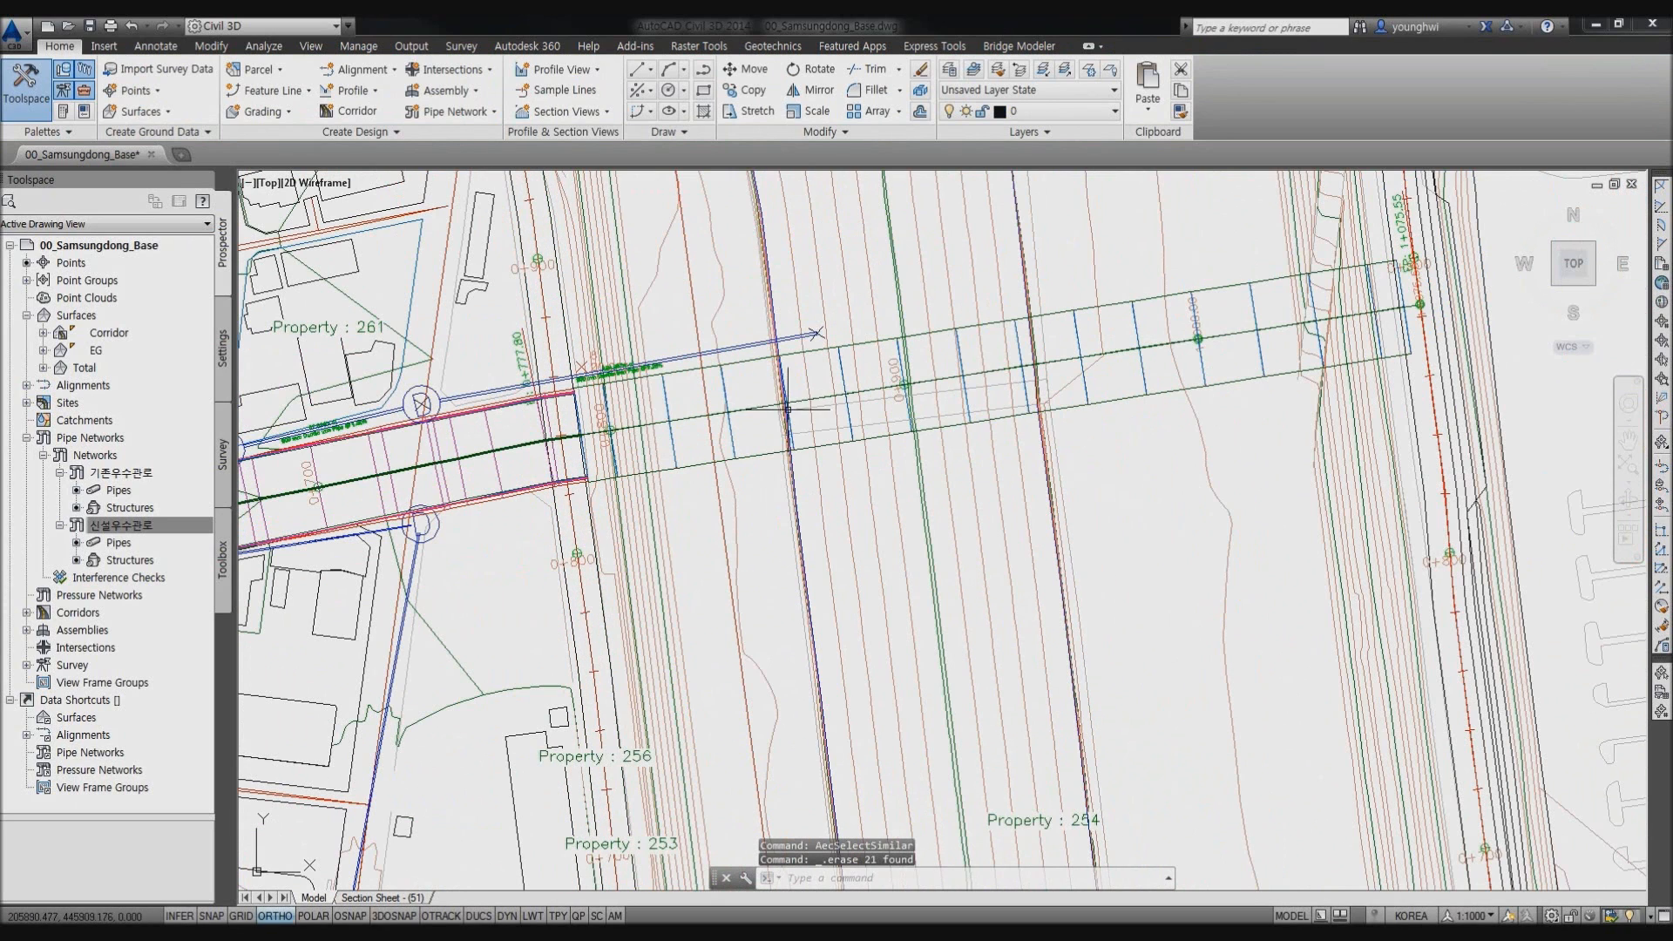
Start a concrete box girder bridge on the Corridor's BL - BROAD- (1) baseline and choose the river-crossing region.
click(1019, 45)
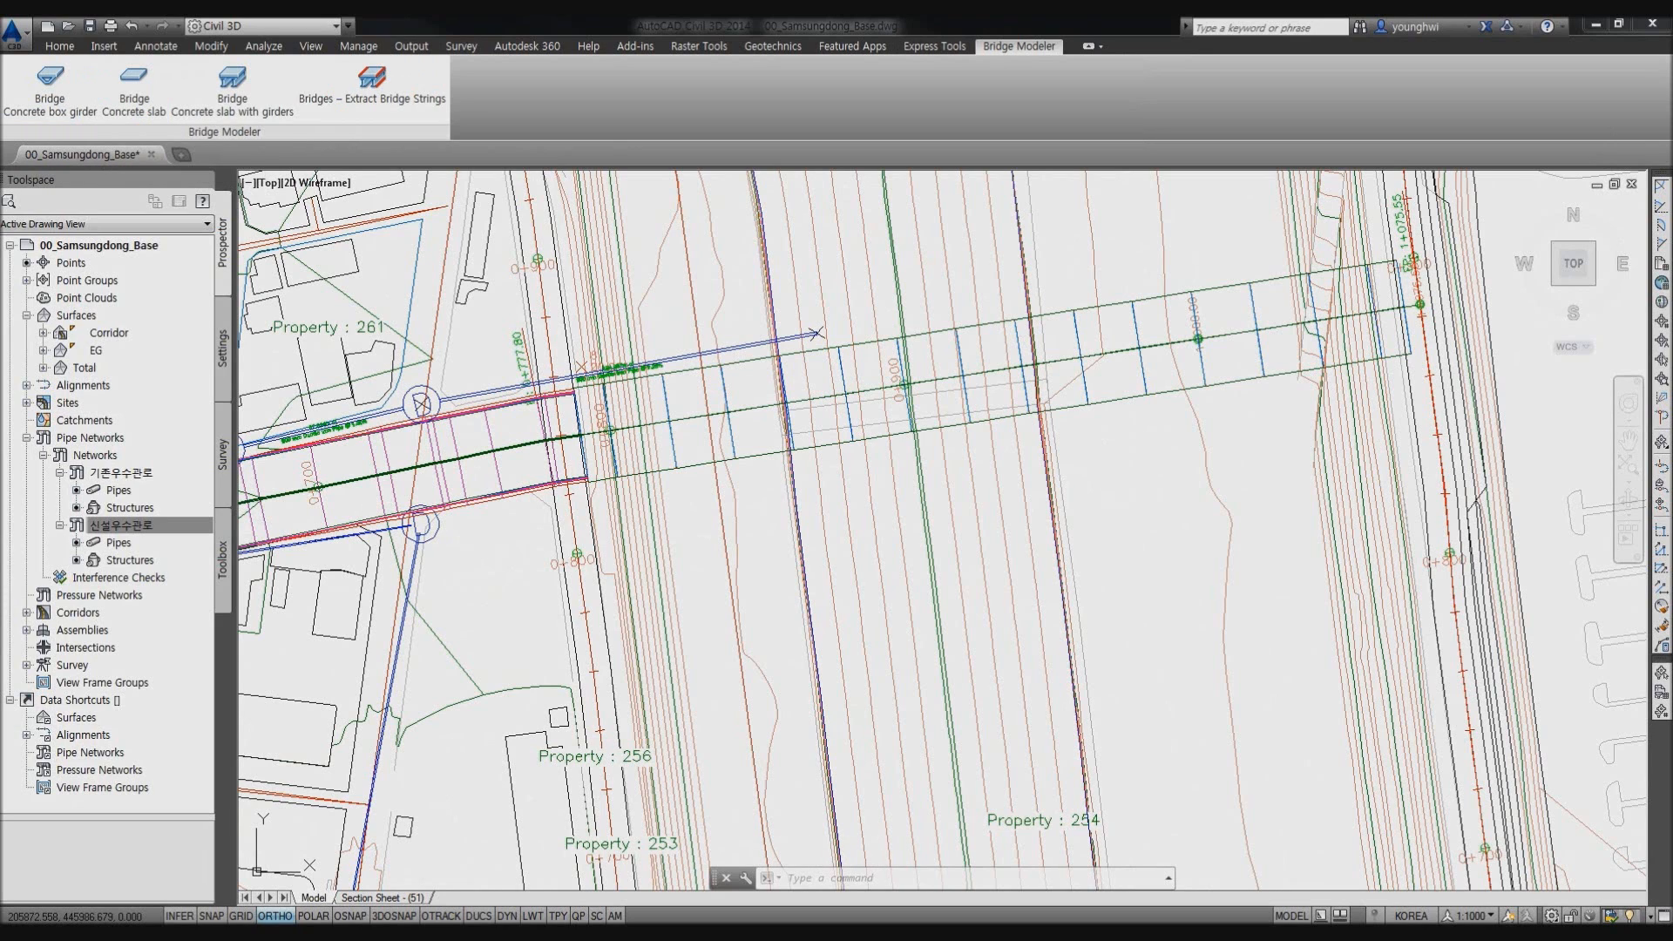
click(50, 87)
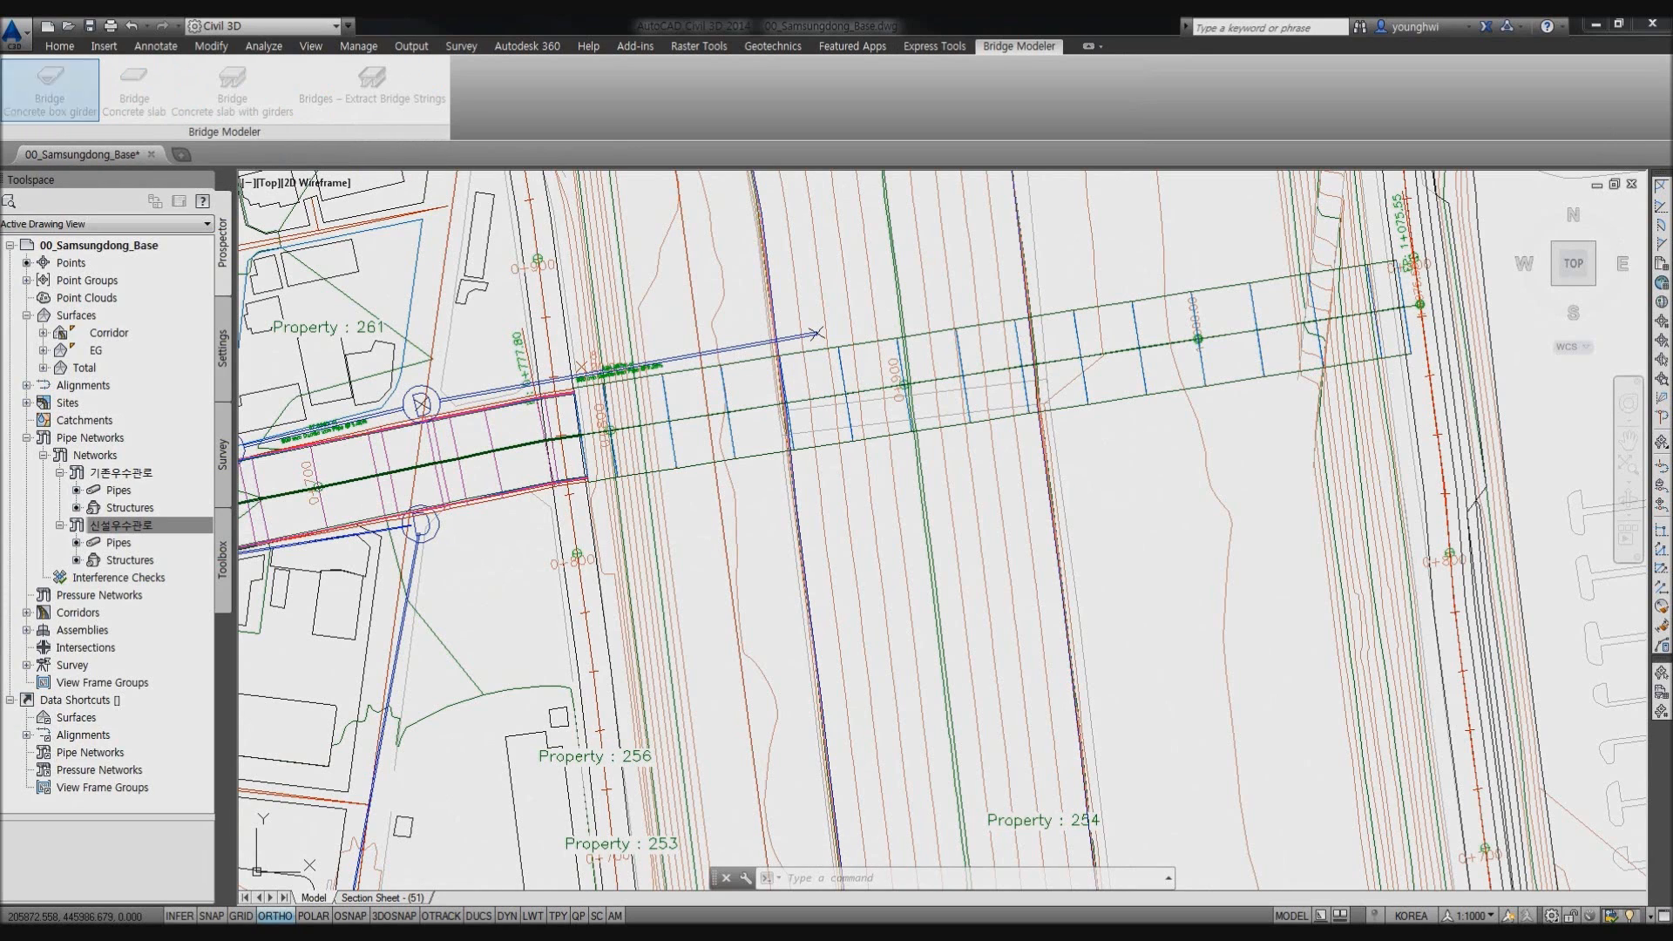
click(395, 278)
click(395, 295)
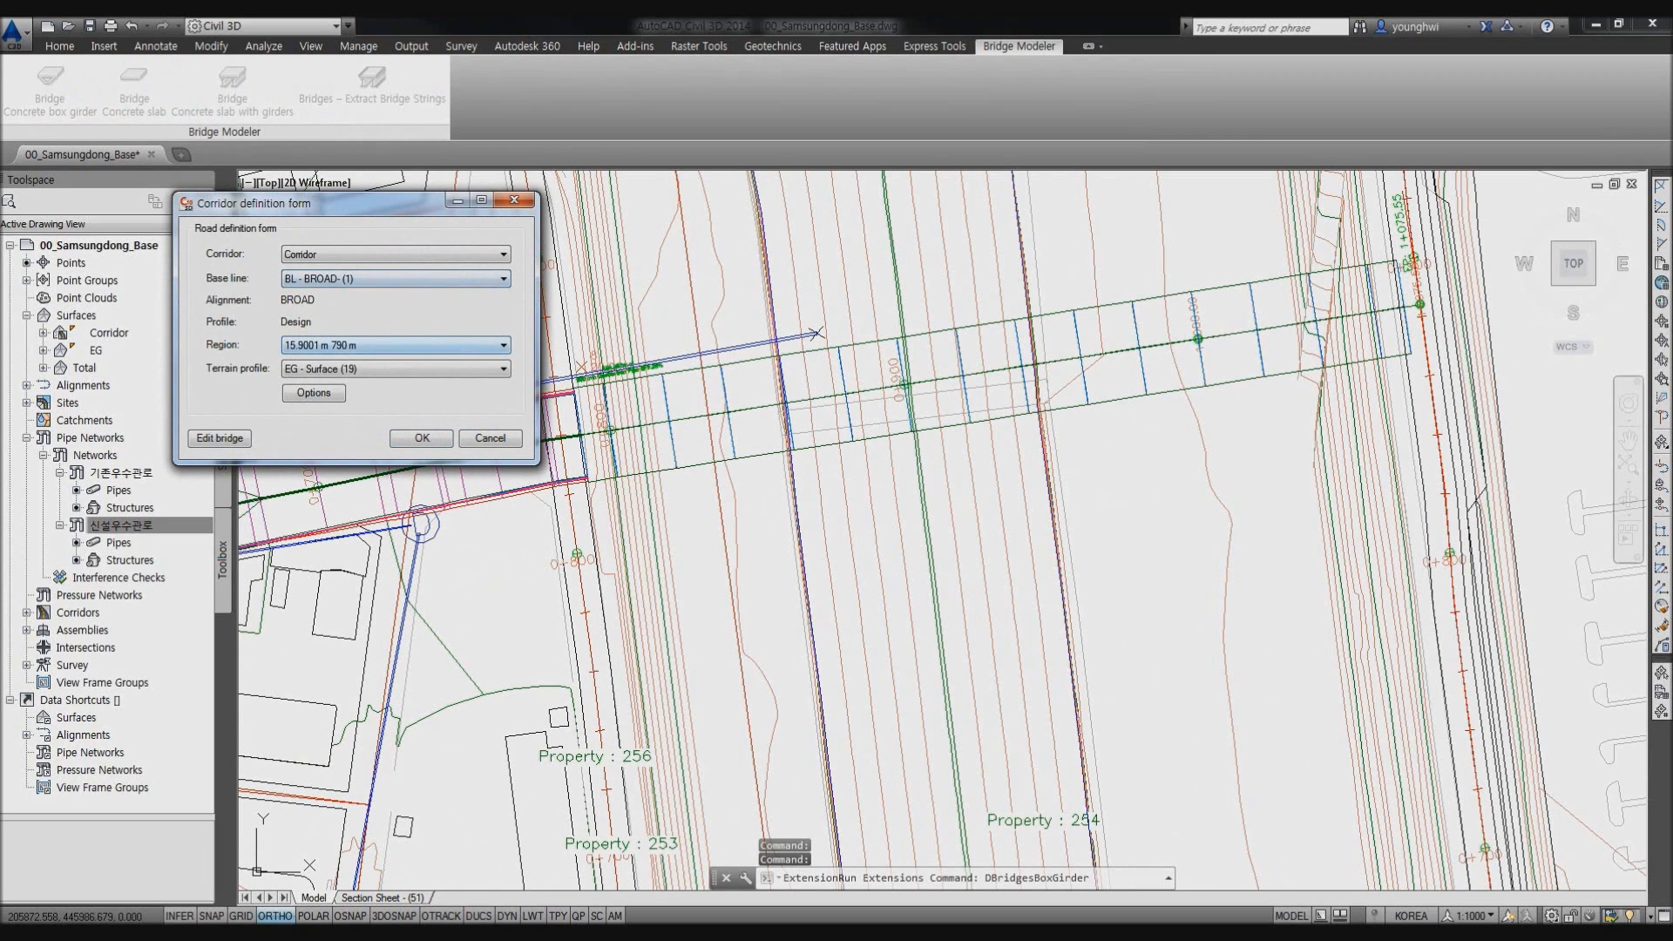
click(395, 345)
click(395, 371)
click(421, 438)
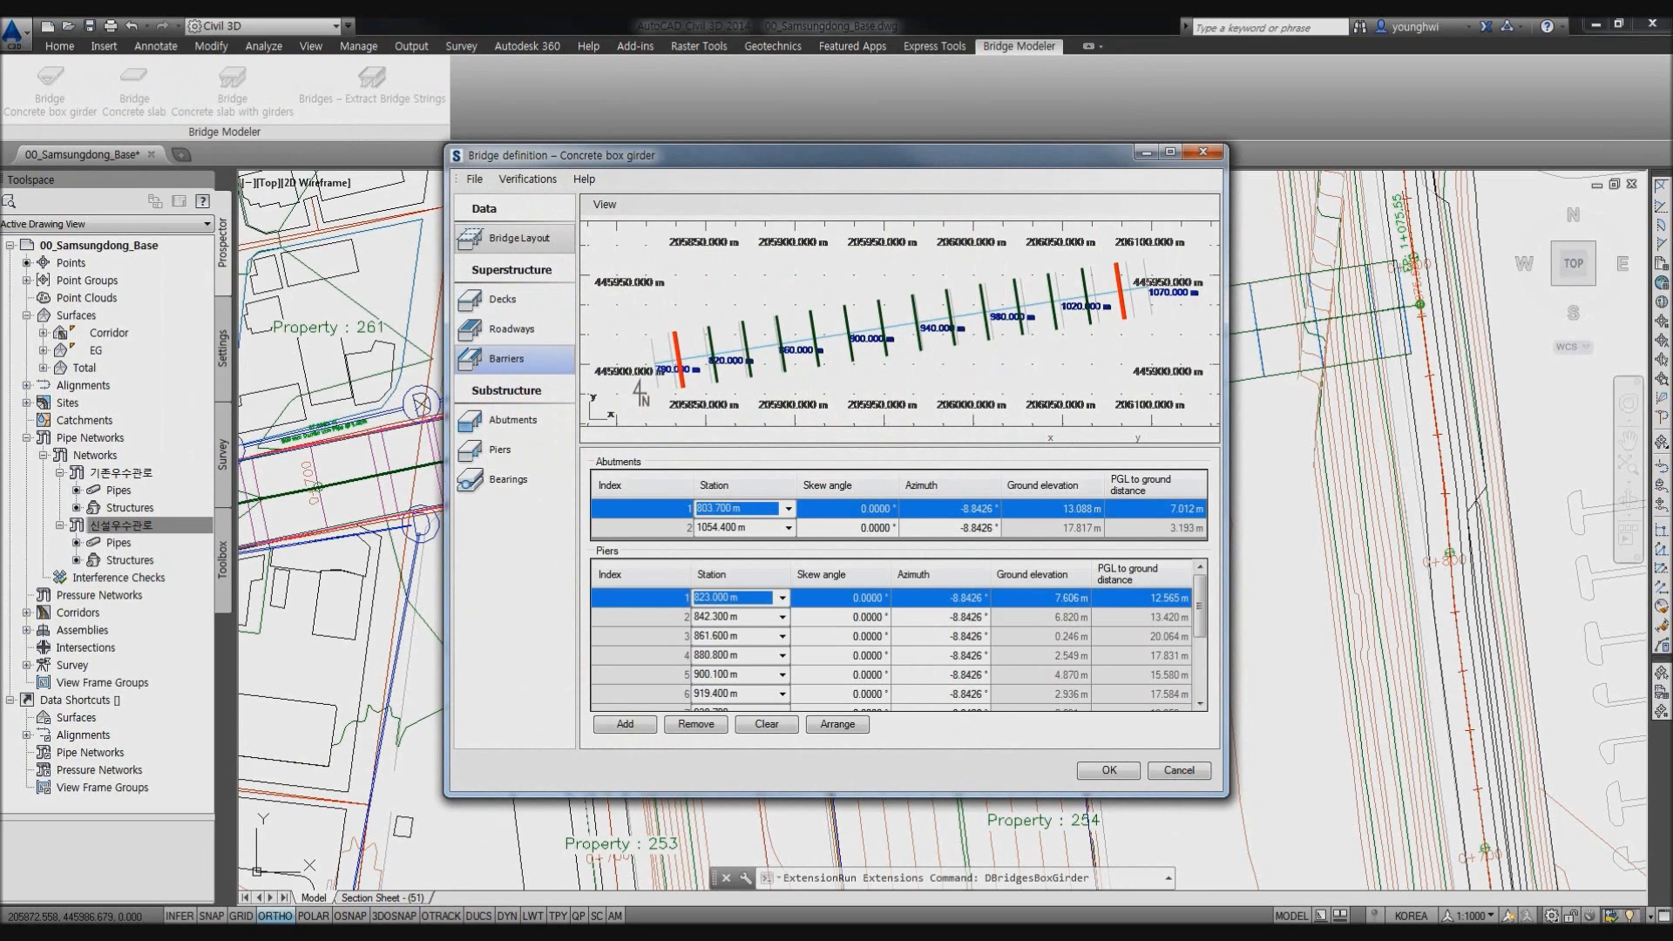
Load the saved Bridge definition – Concrete box girder RXD file into the bridge definition.
click(474, 179)
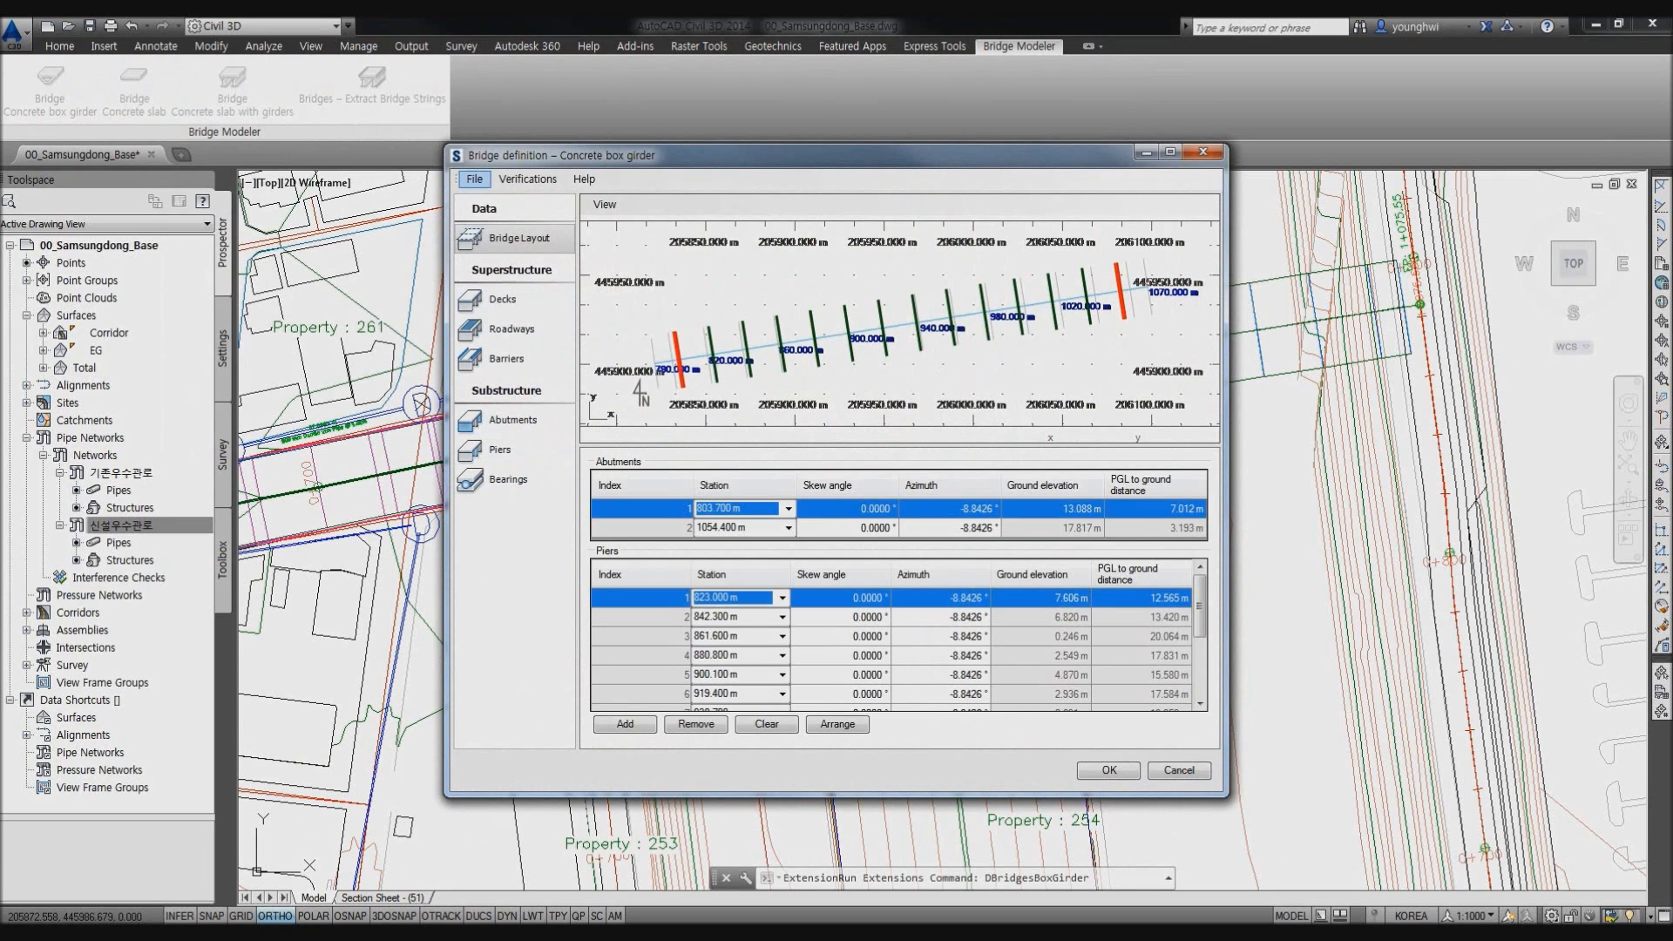
click(508, 198)
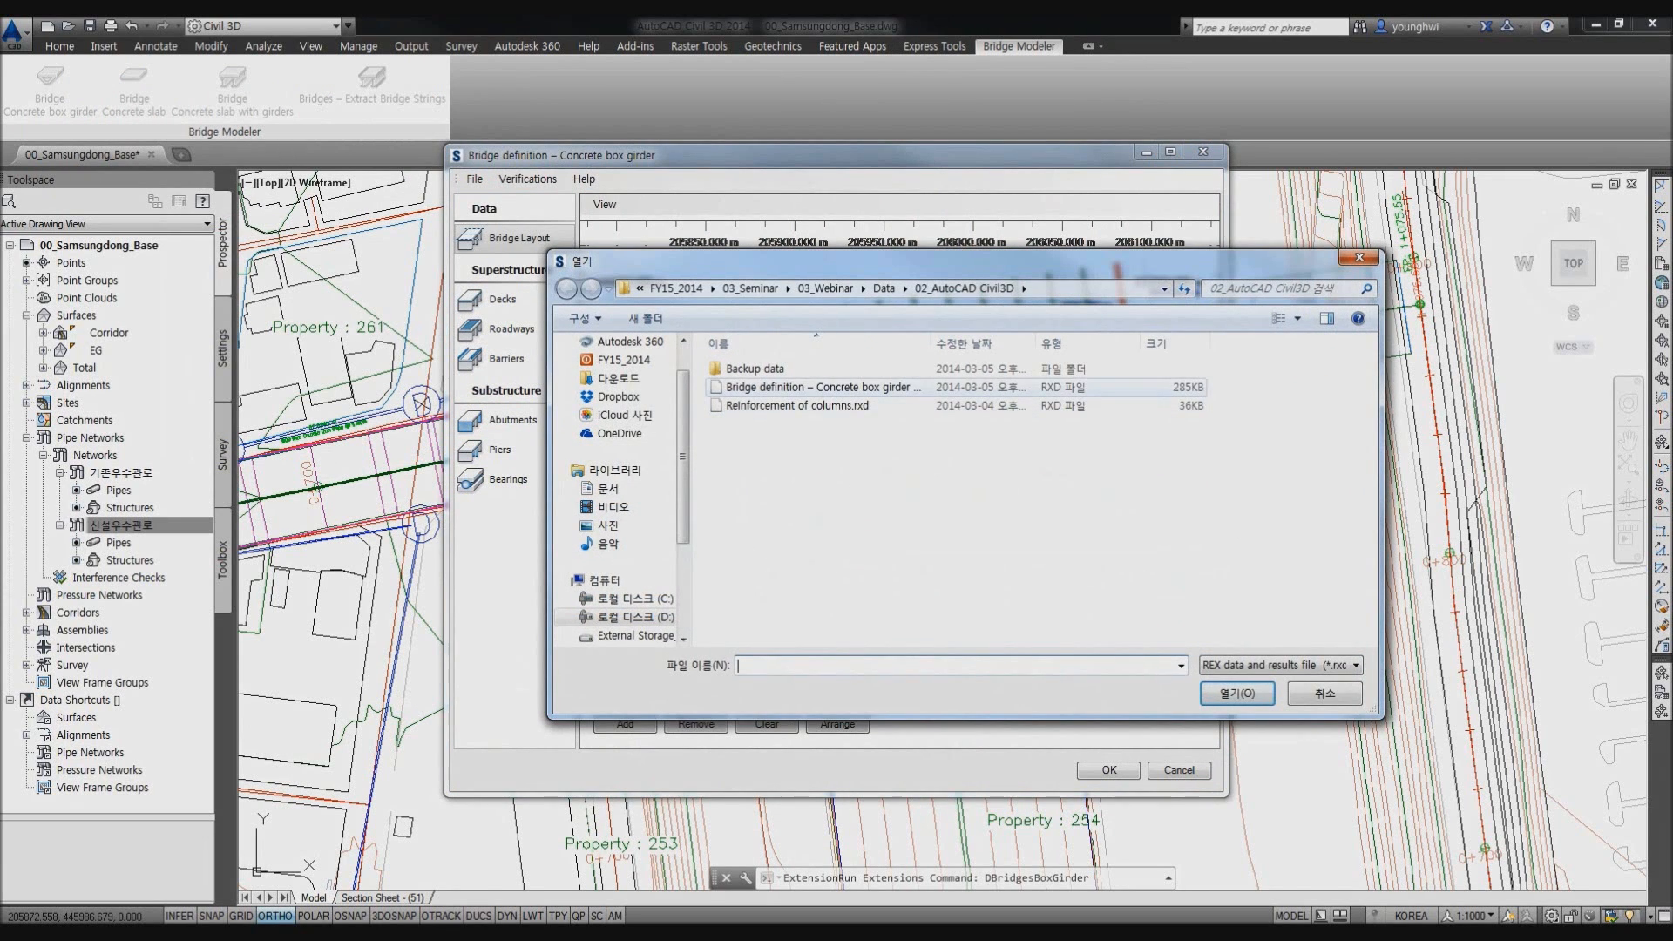
key(Escape)
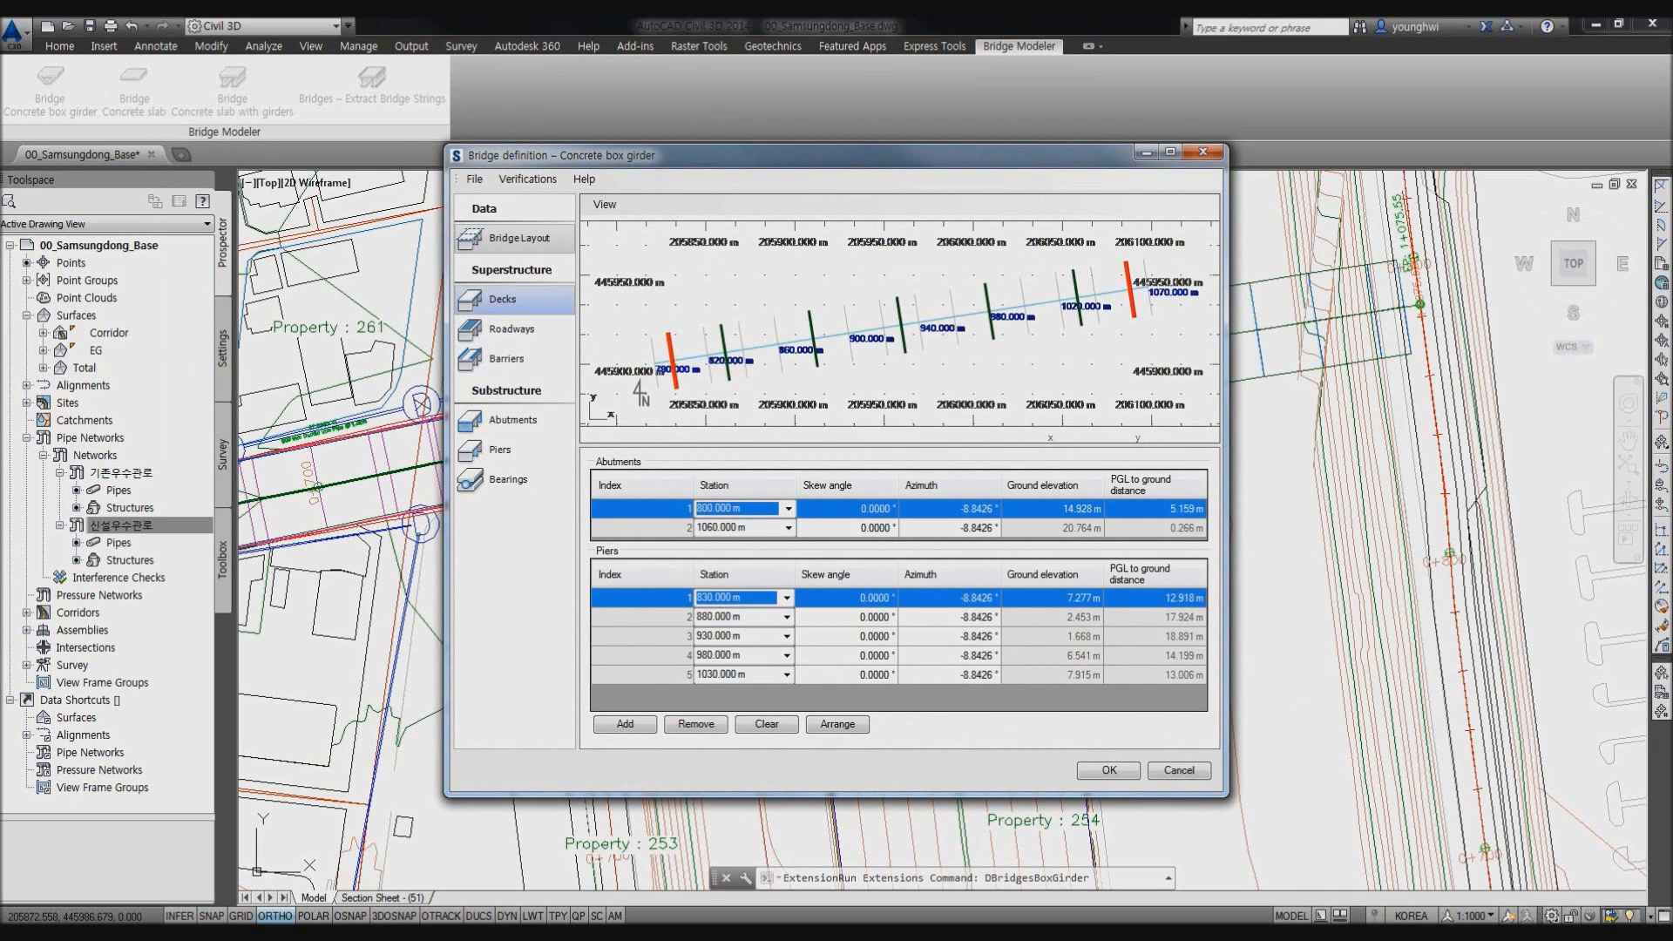
Review the bridge's deck, roadway, barrier, abutment, pier and bearing parameters.
click(502, 299)
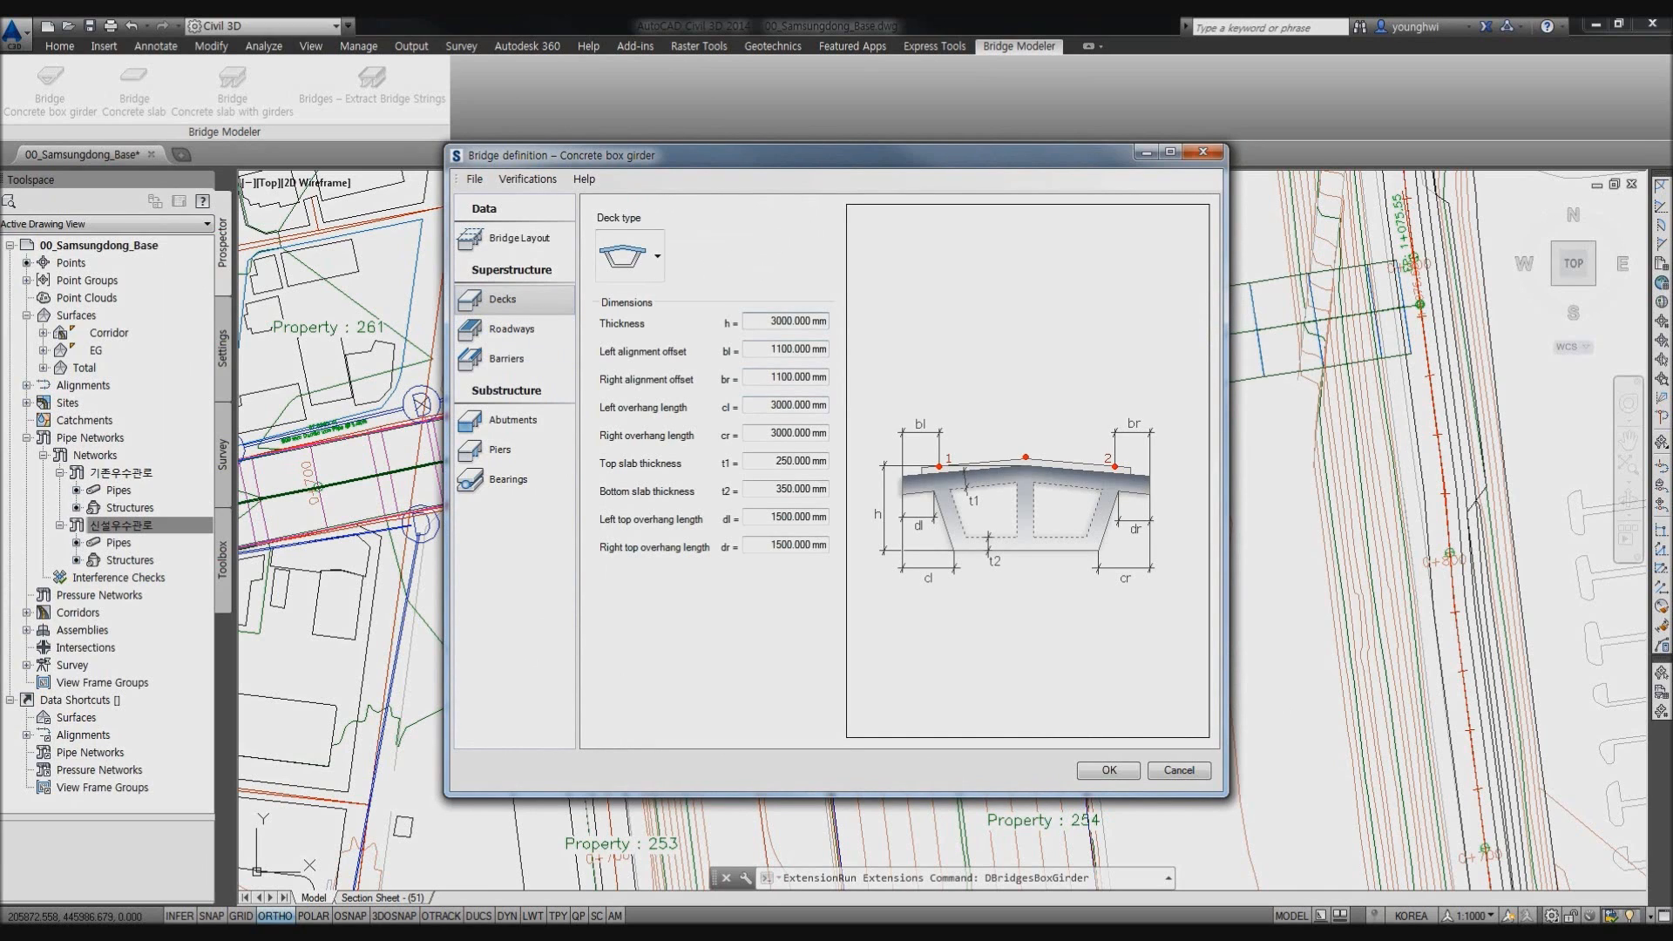
click(512, 329)
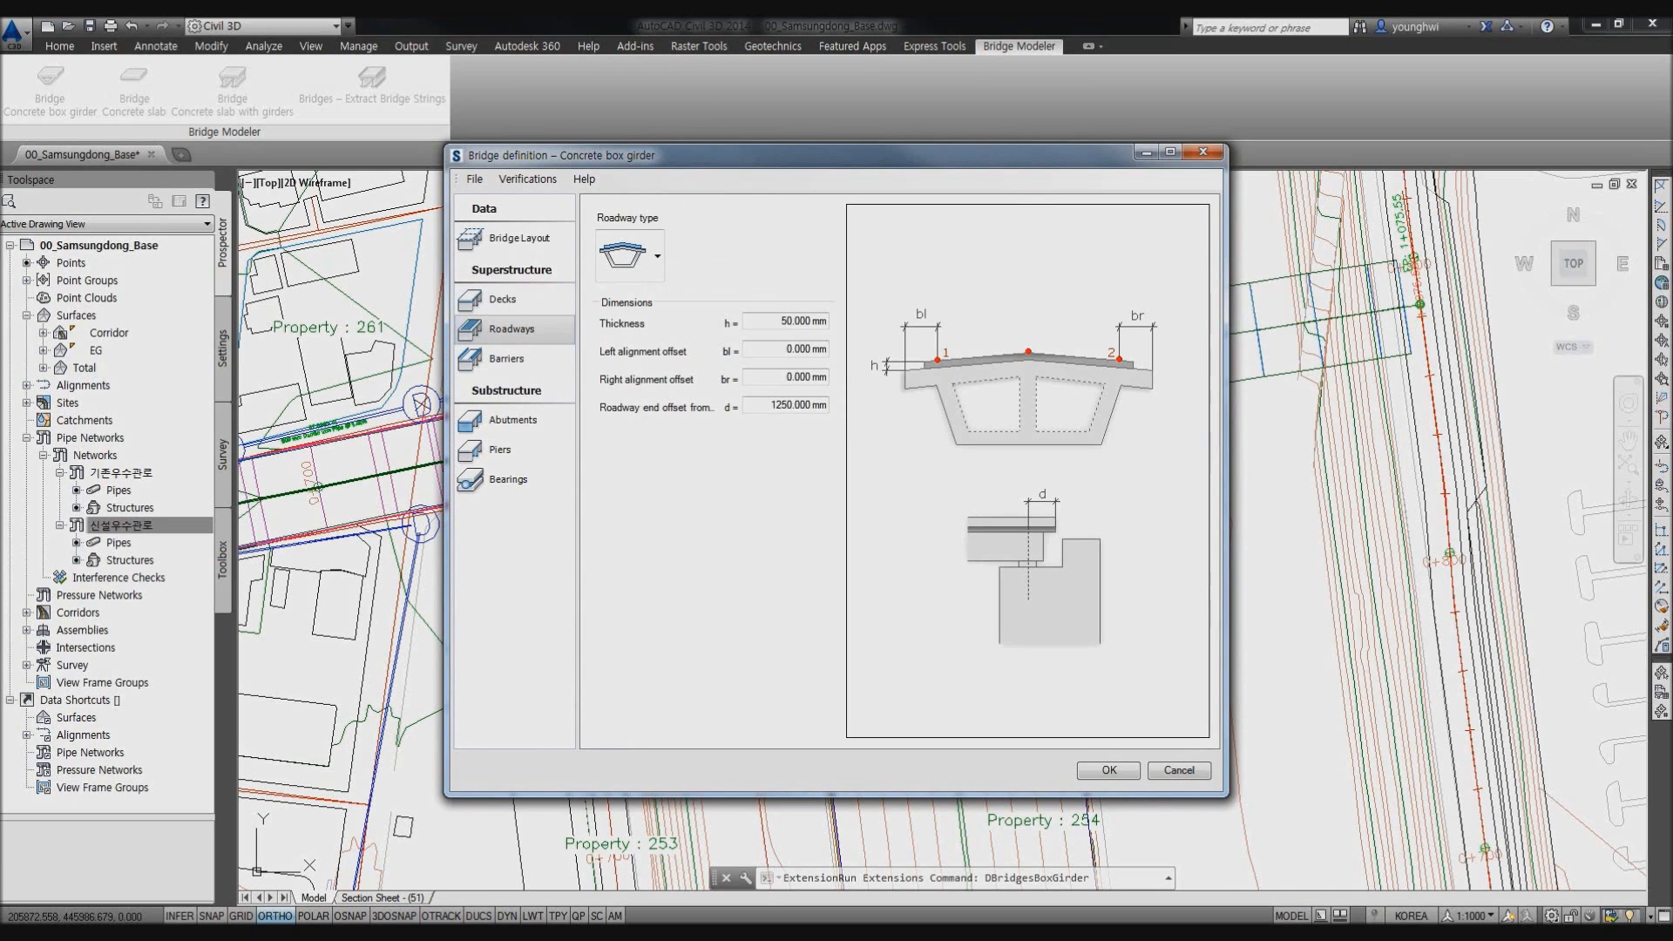
click(506, 358)
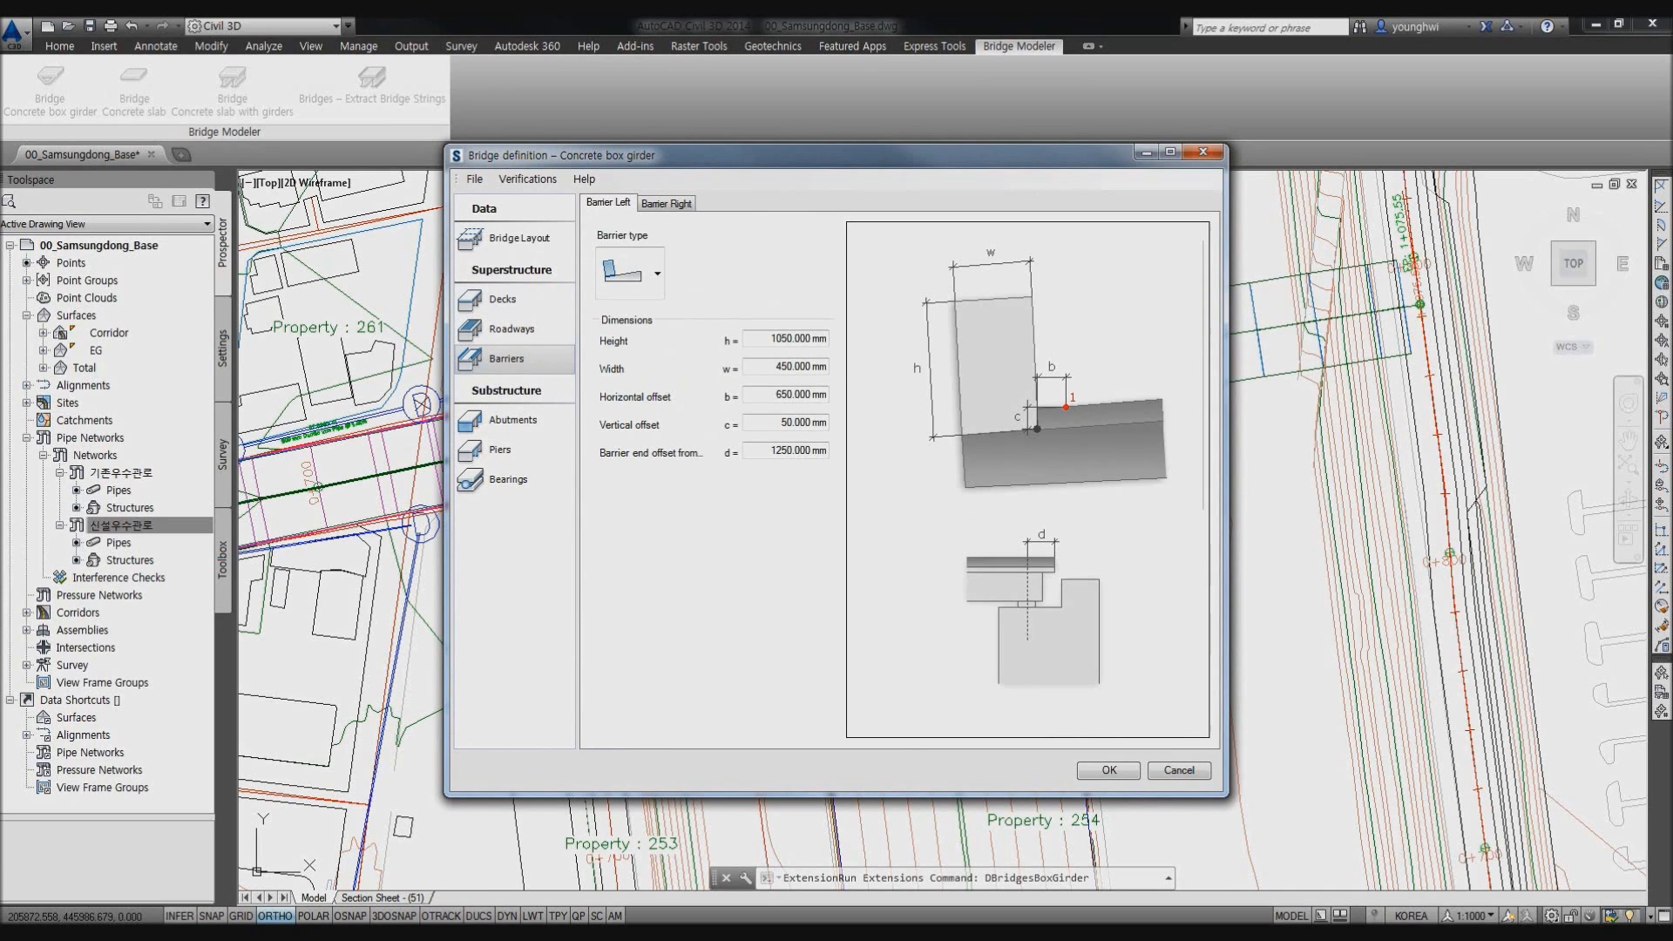
click(512, 420)
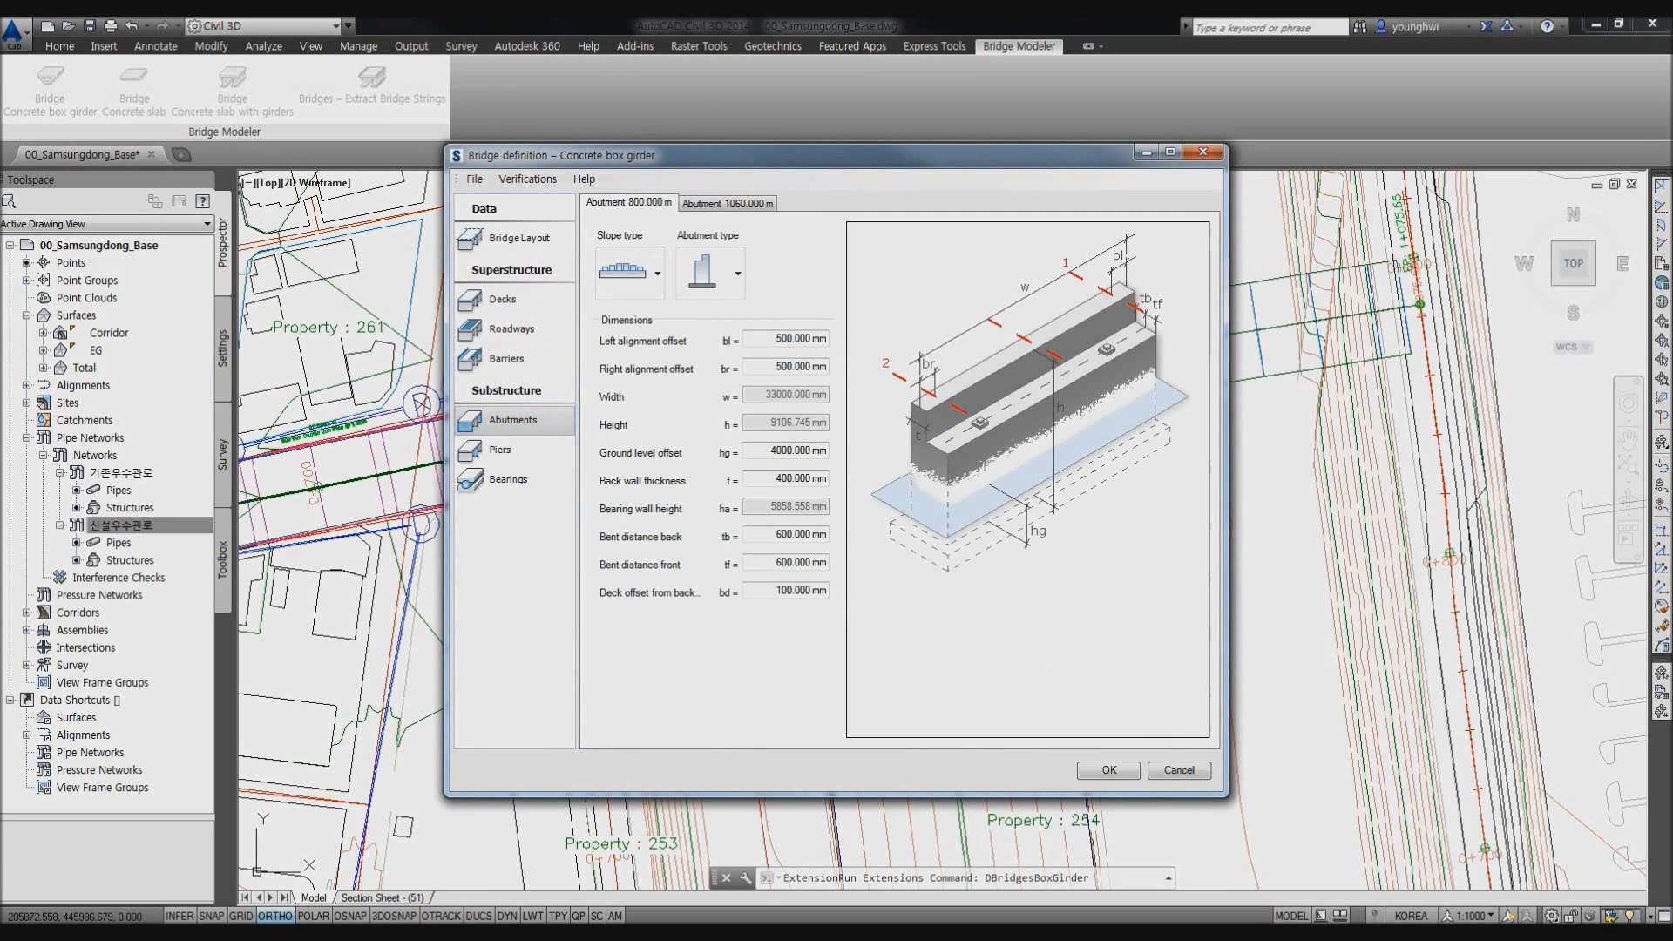
click(499, 450)
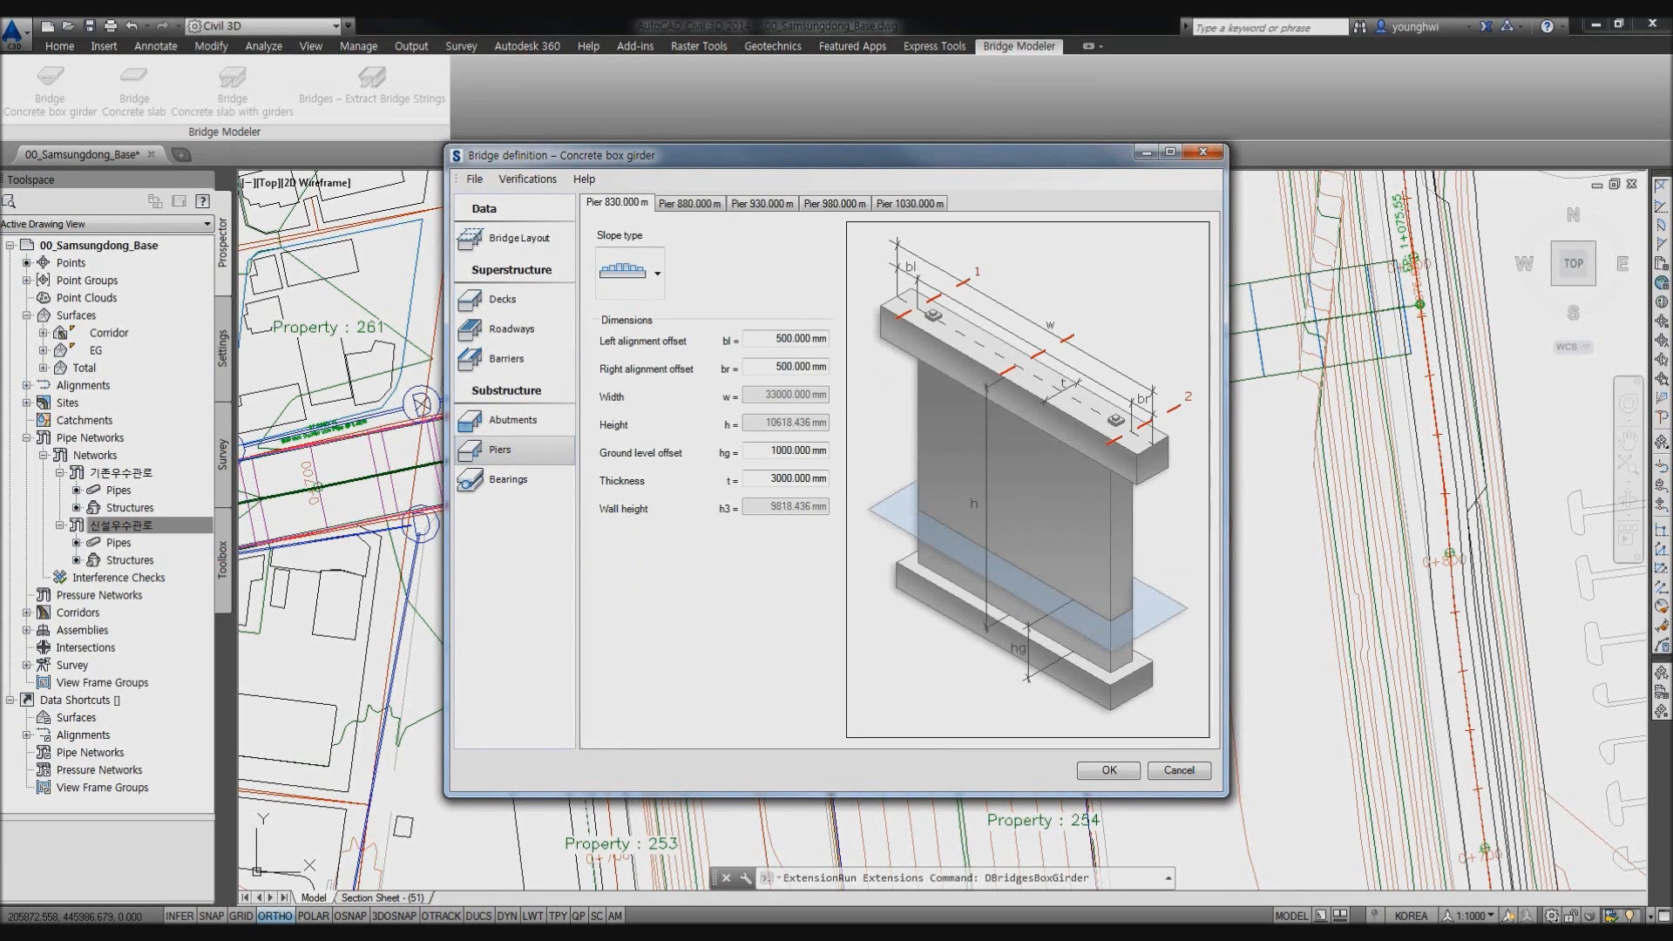
click(513, 420)
click(726, 203)
click(628, 202)
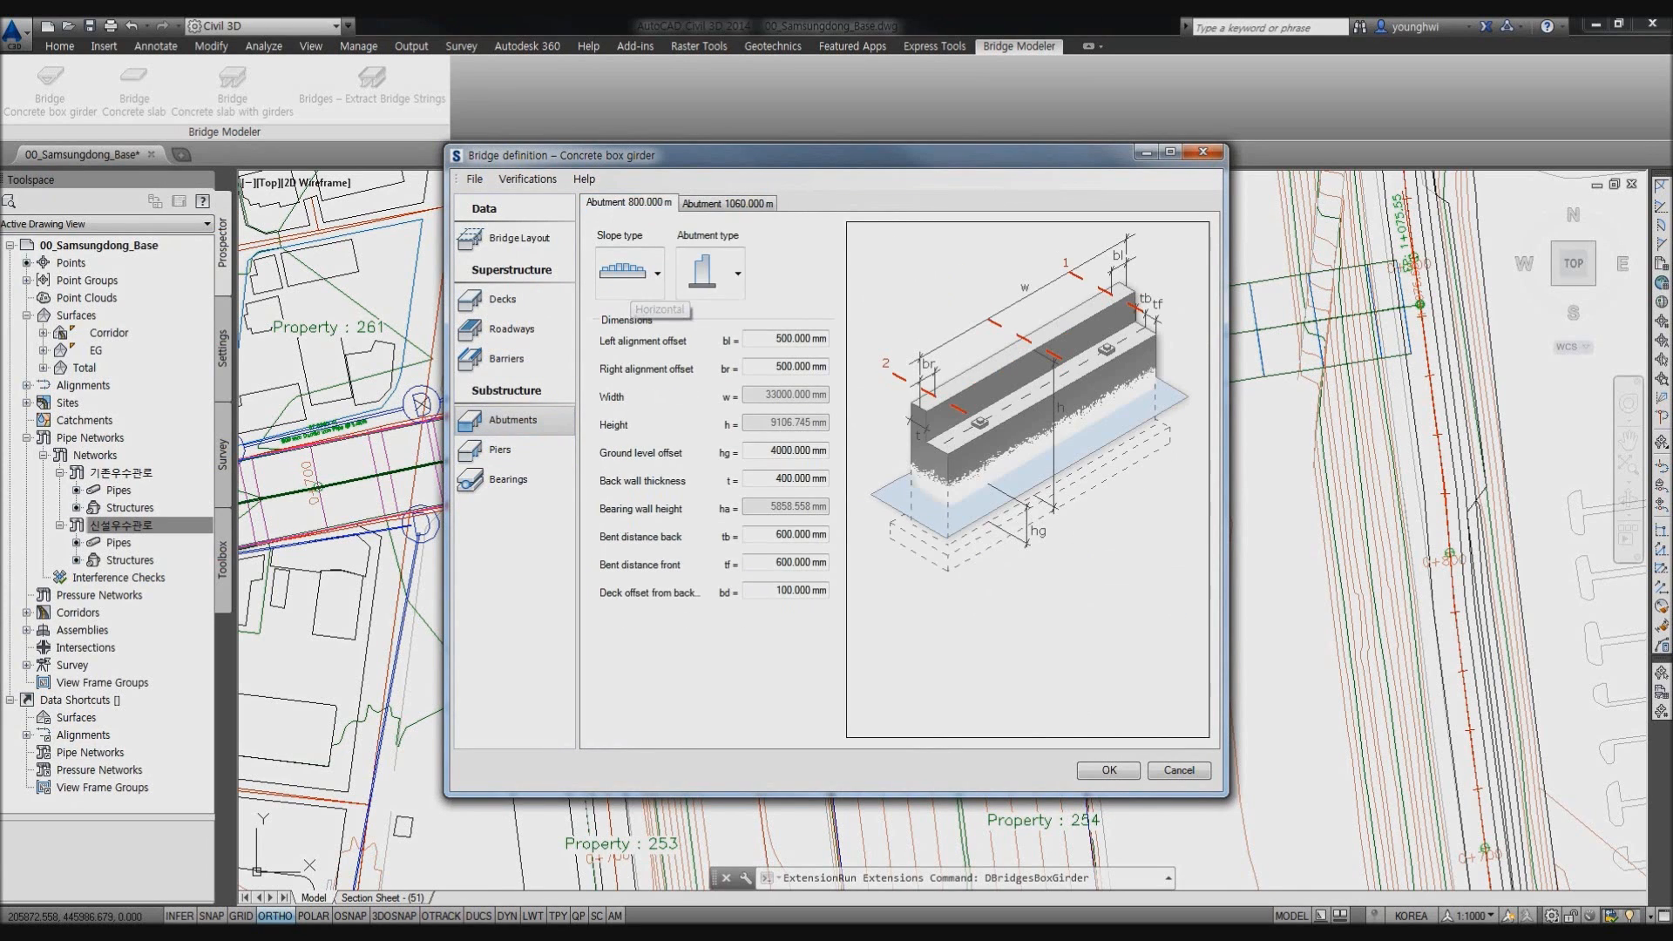
click(499, 449)
click(508, 479)
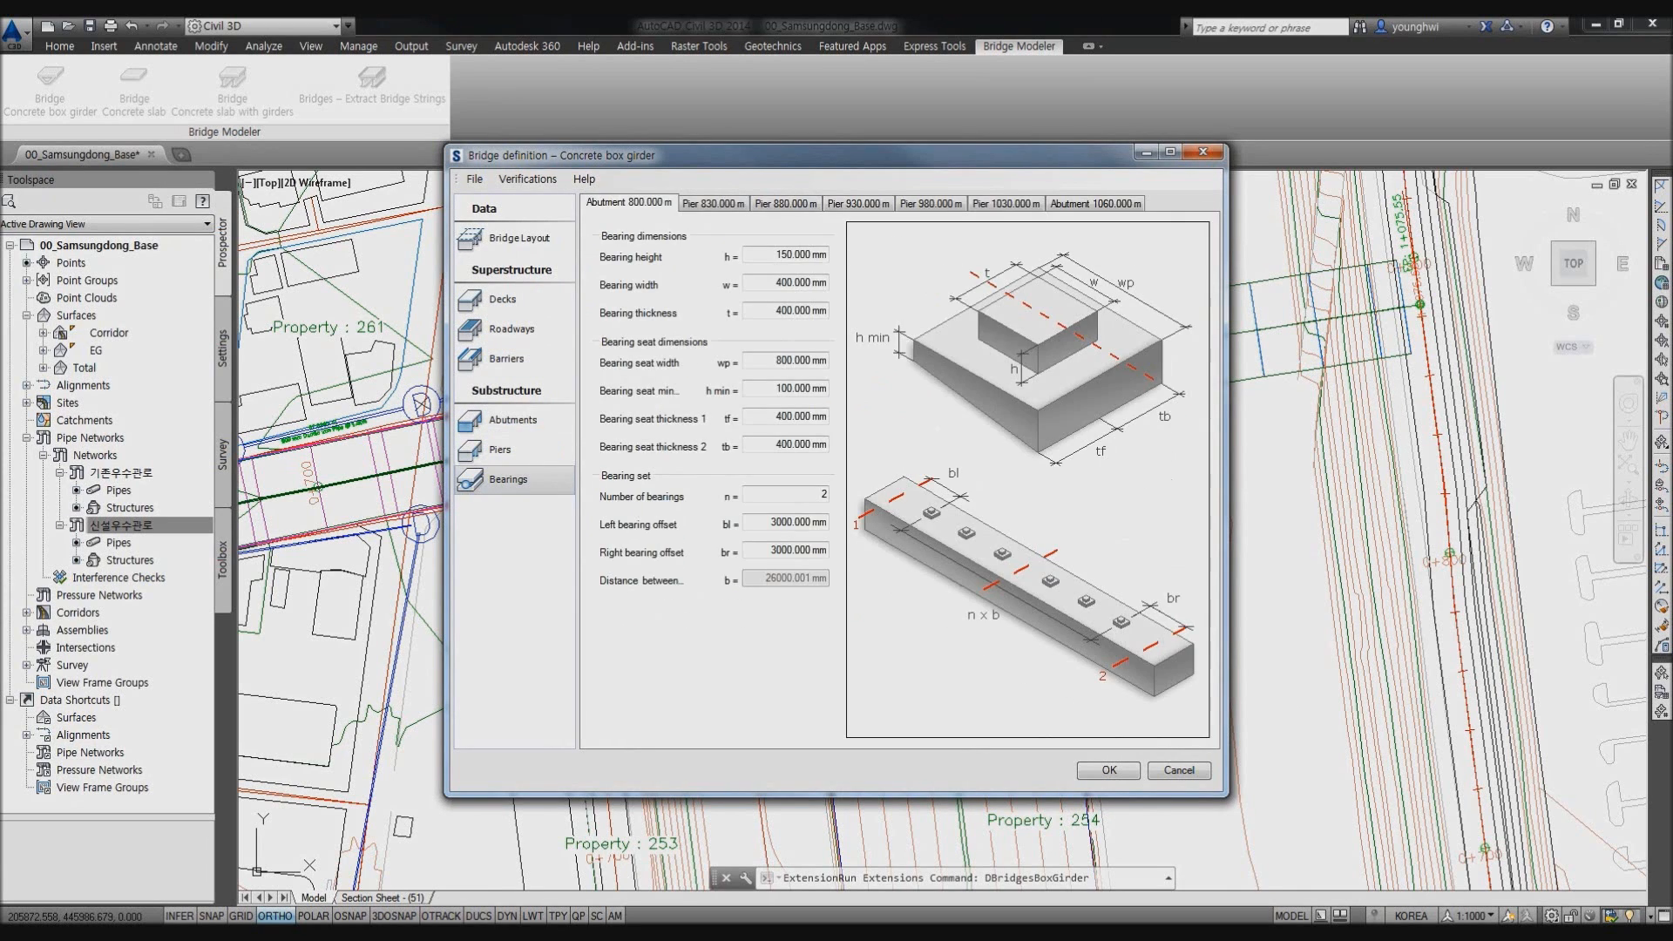
Verify the bridge parameters and generate the concrete box girder bridge in the drawing.
click(528, 178)
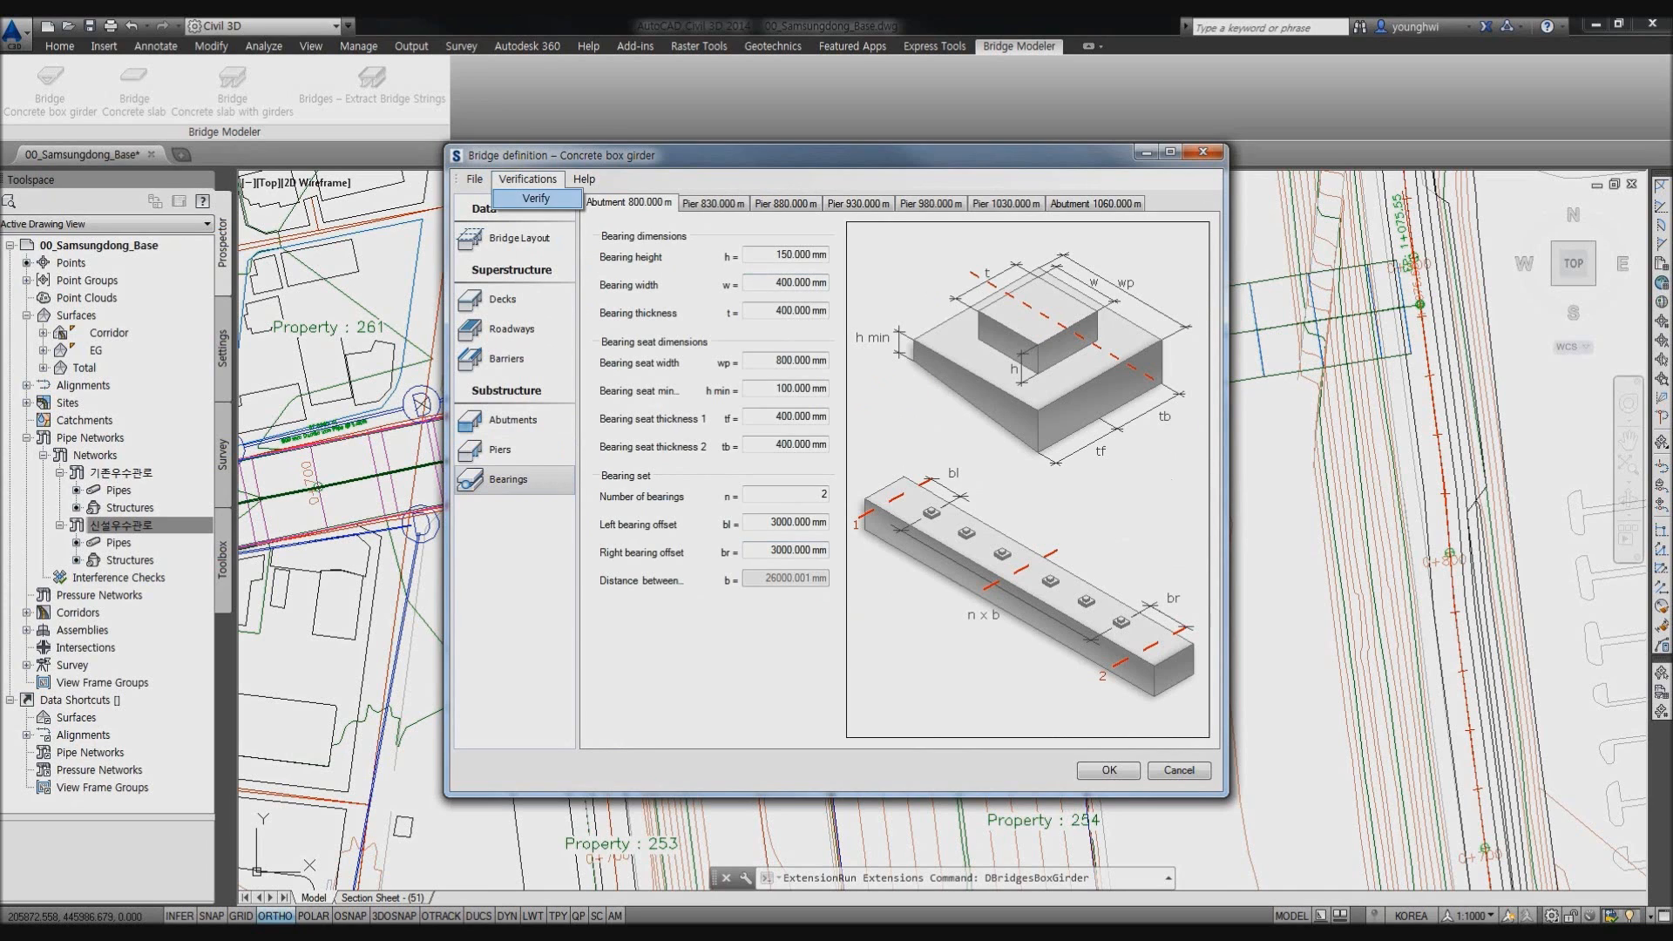
click(523, 202)
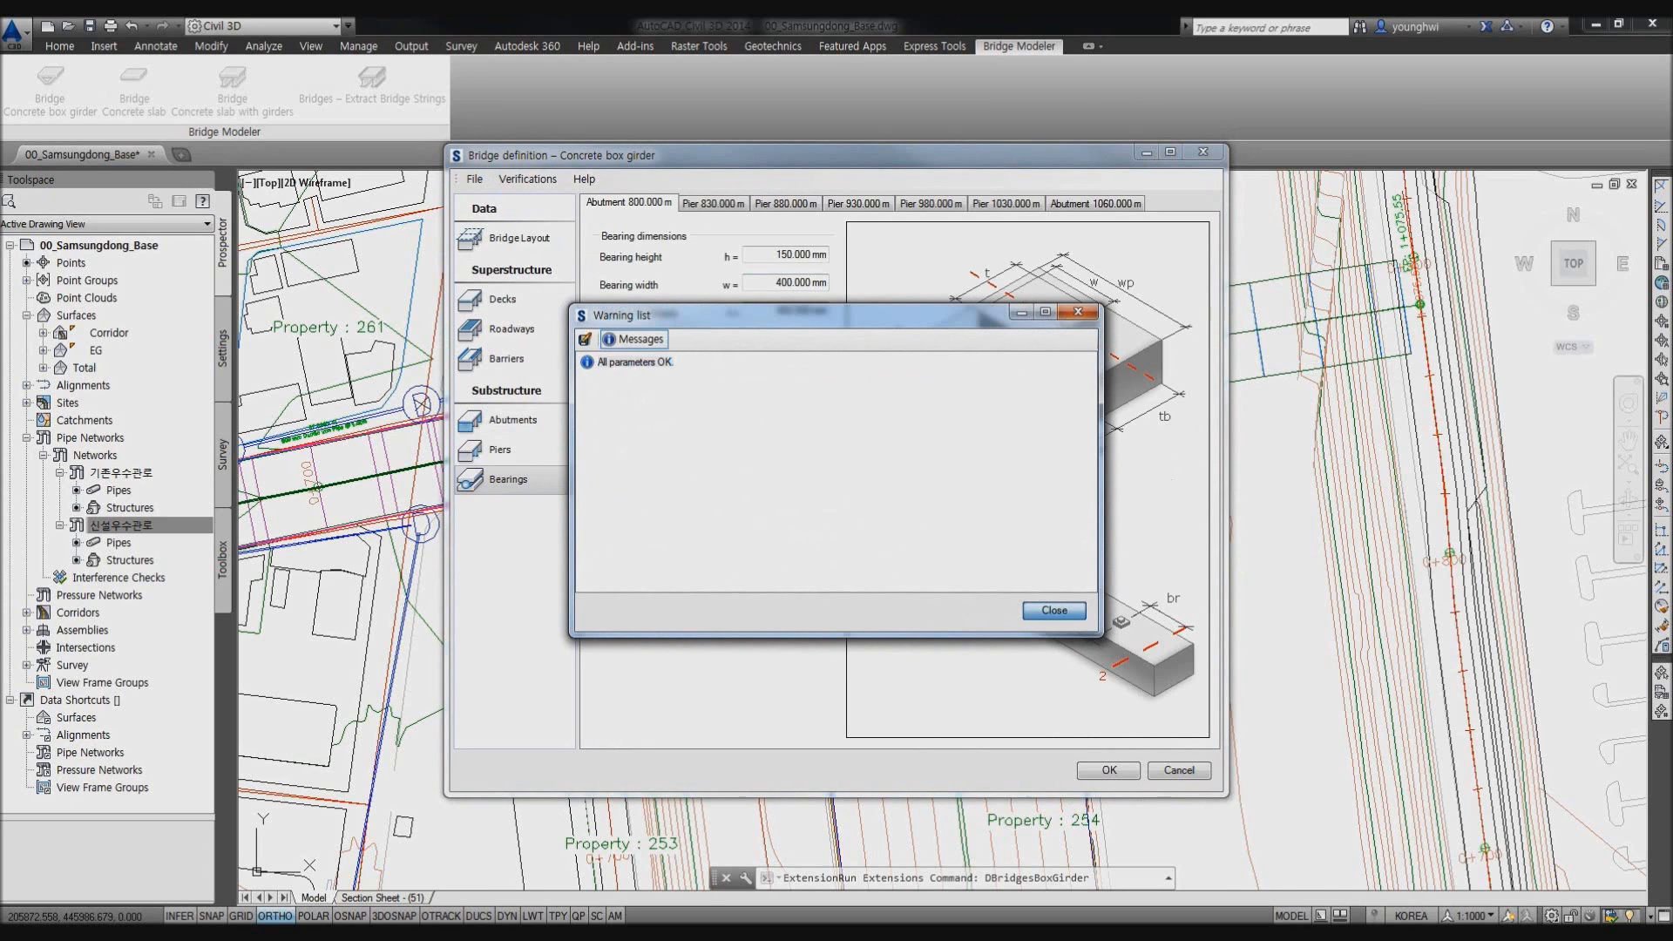
click(1053, 610)
key(Return)
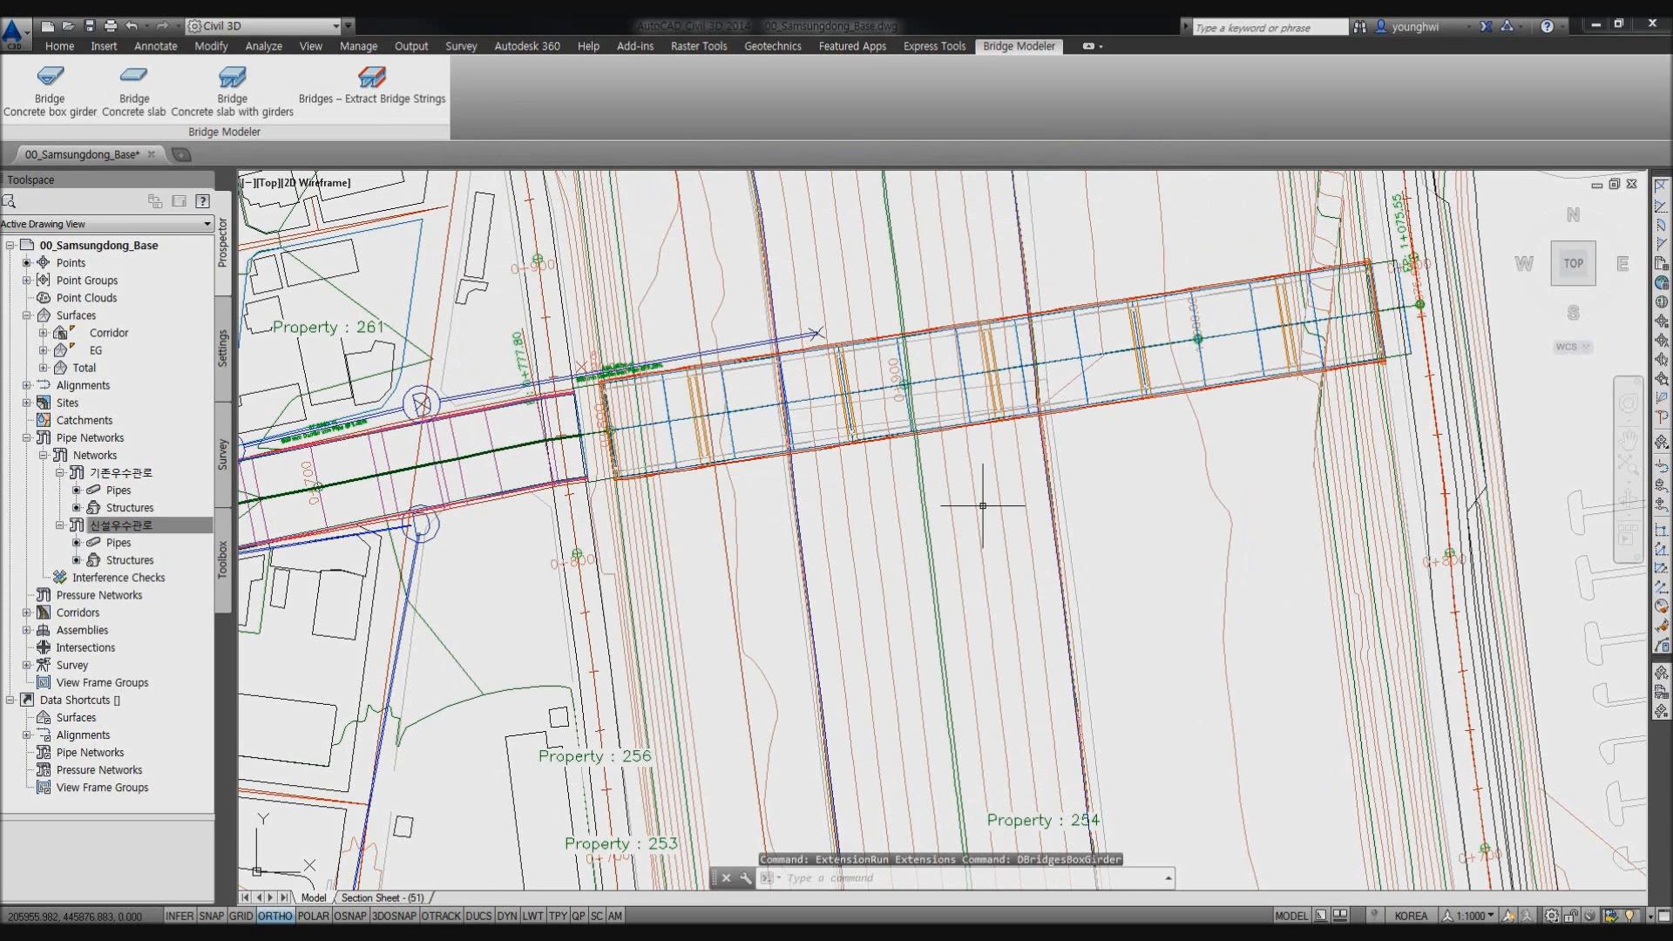
Open the new bridge in the Object Viewer and examine its deck, abutment and piers in 3D.
scroll(993, 448, up, 3)
click(998, 399)
right_click(1013, 392)
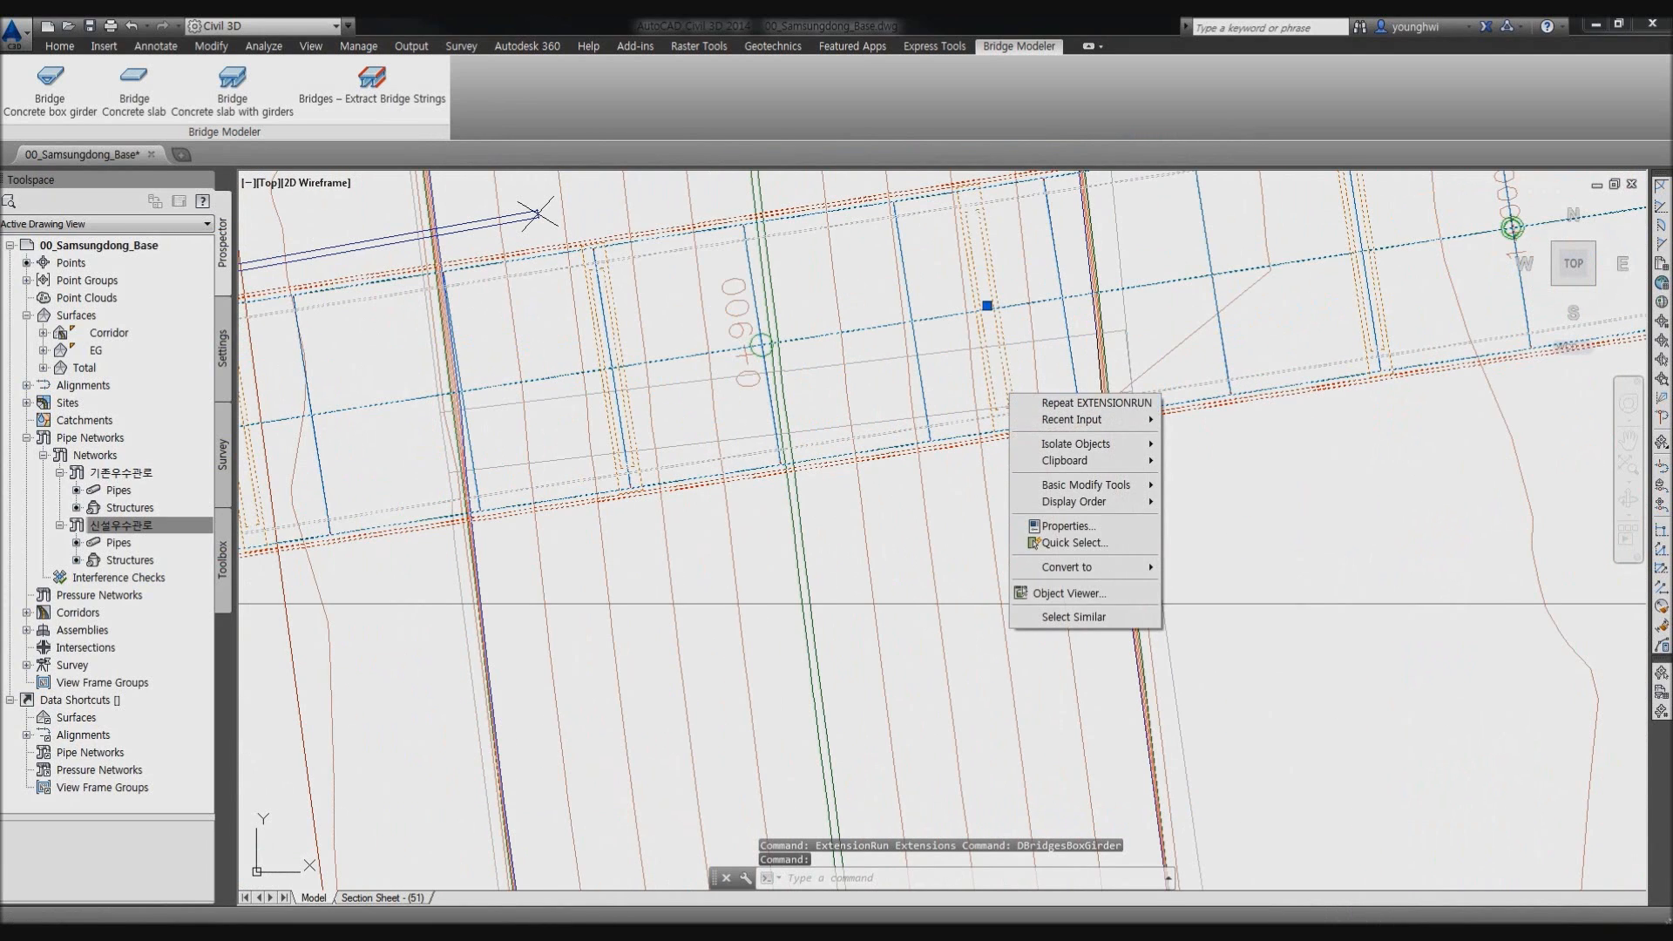
click(1070, 593)
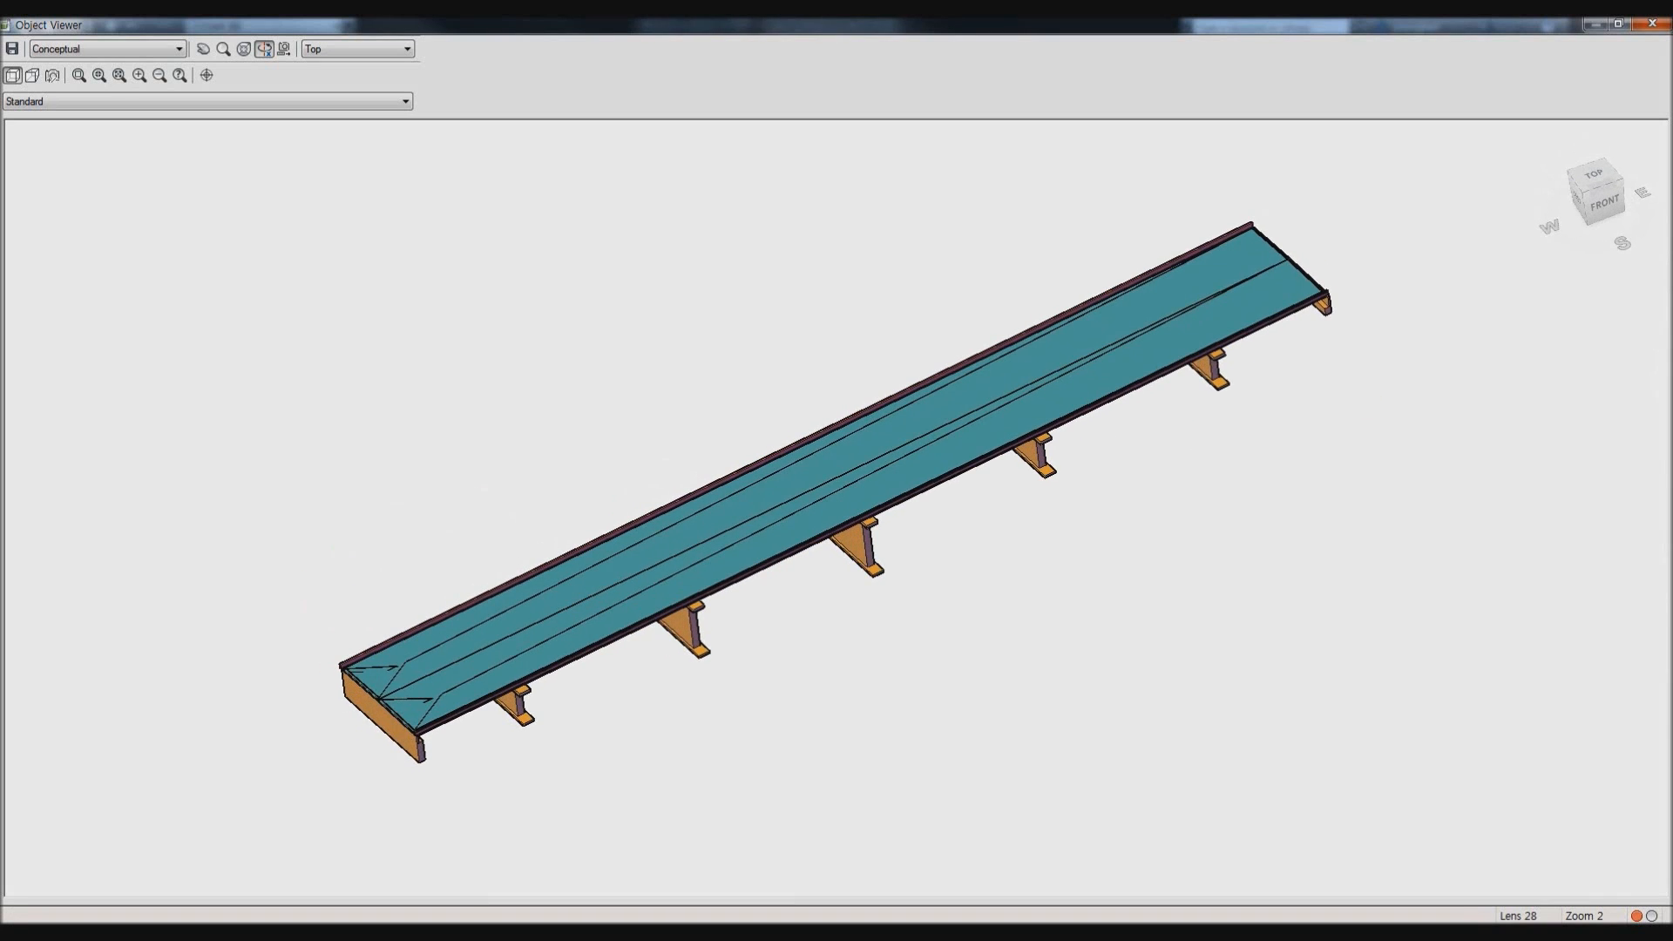
drag(834, 551, 833, 498)
scroll(834, 499, up, 3)
middle_drag(834, 498, 1237, 404)
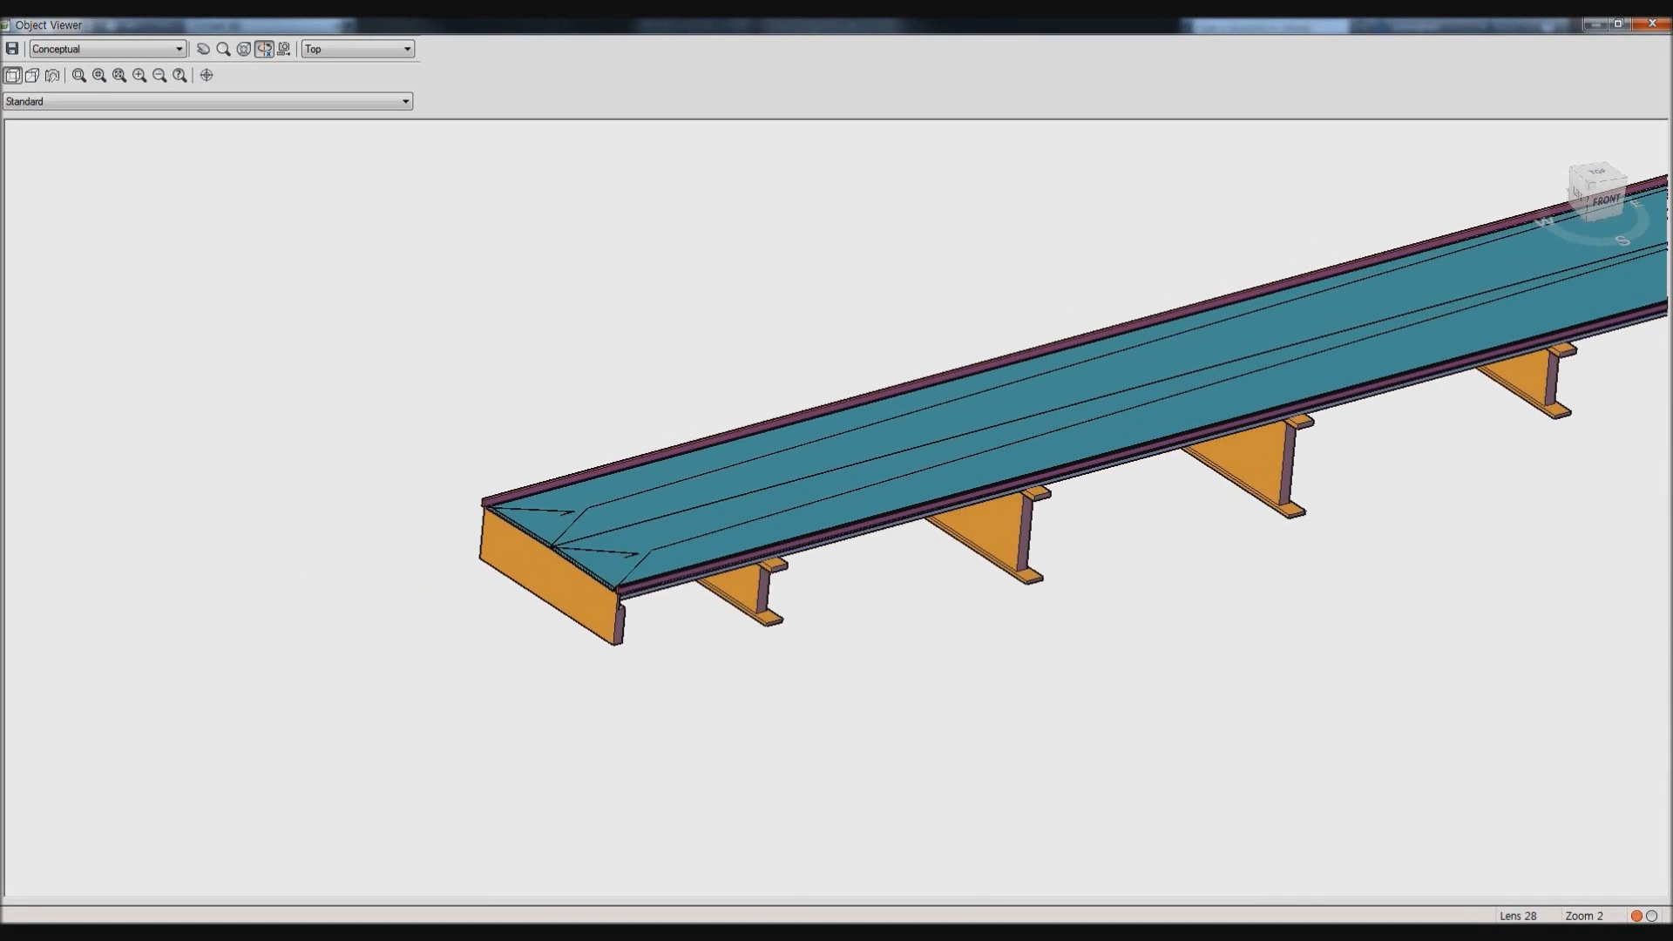
Examine the bridge's barriers, pier caps, footings and abutment up close from the side and the end in 3D.
scroll(809, 511, up, 2)
scroll(815, 515, up, 2)
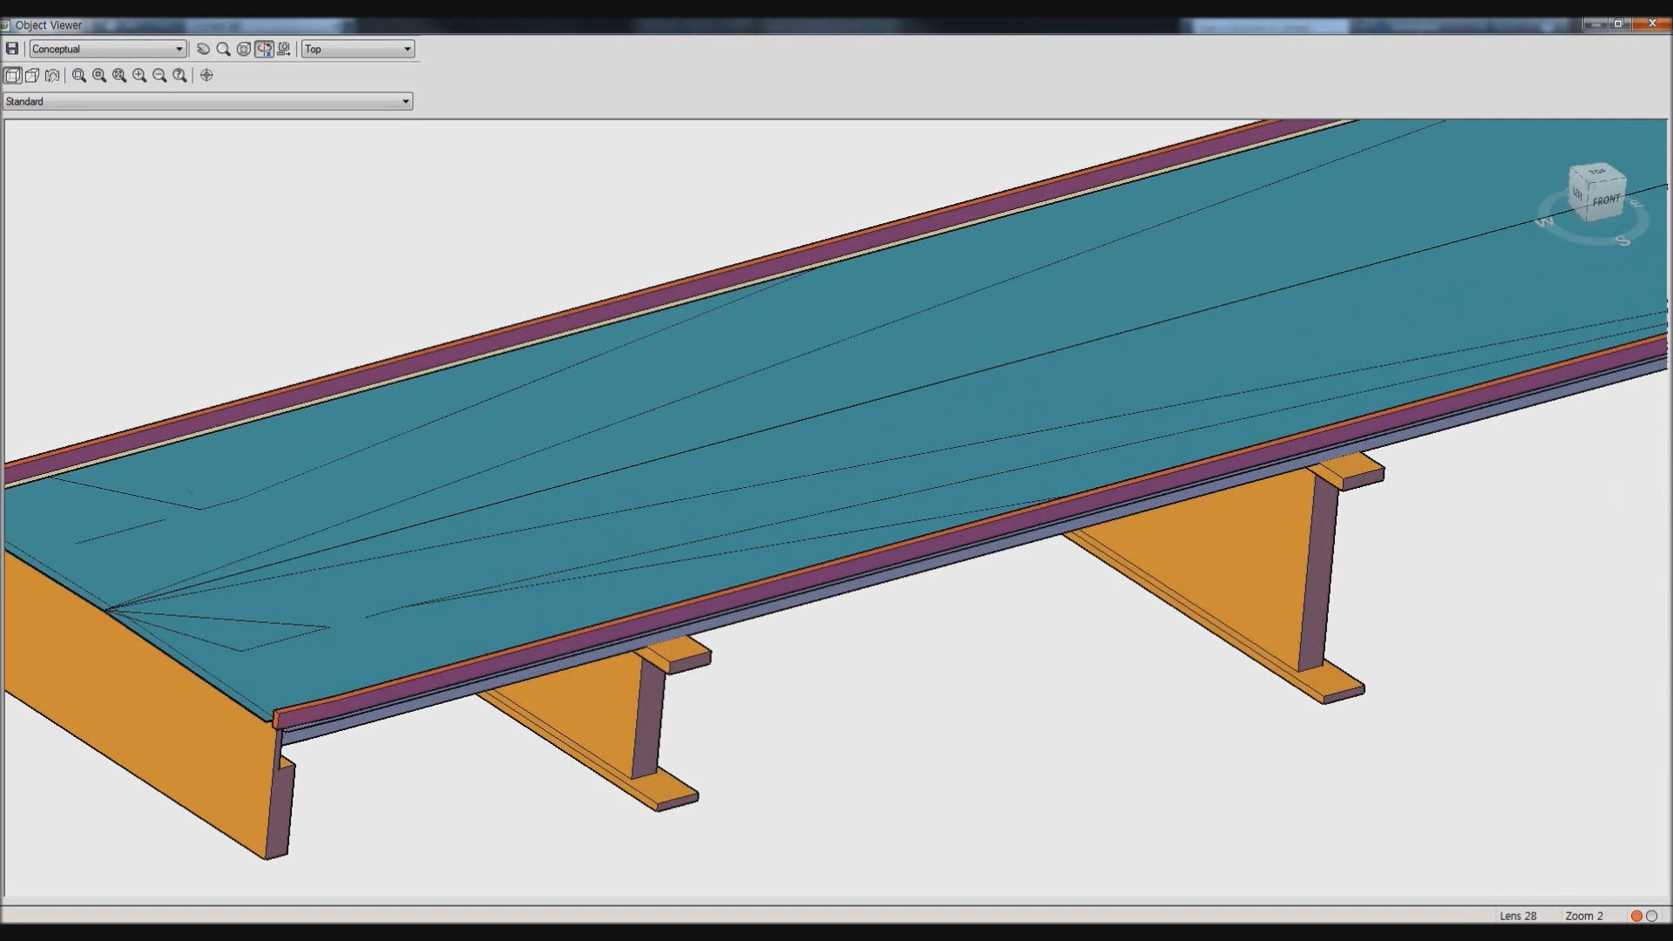
drag(815, 514, 1094, 458)
middle_drag(998, 131, 812, 507)
scroll(812, 507, up, 2)
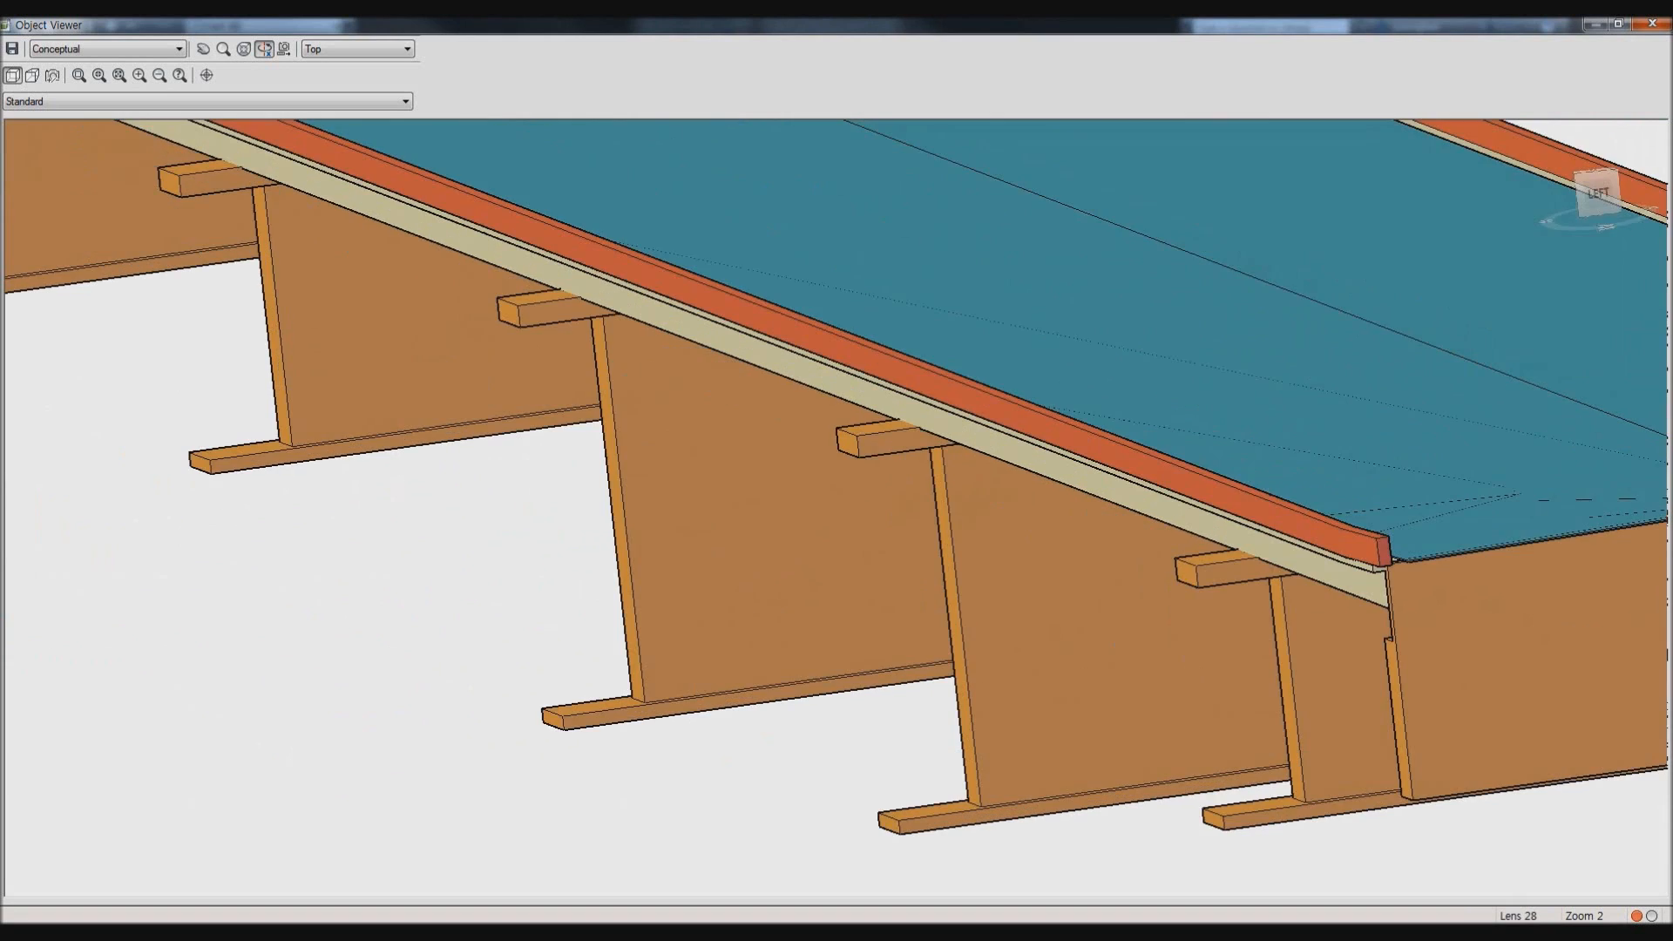
drag(812, 507, 697, 422)
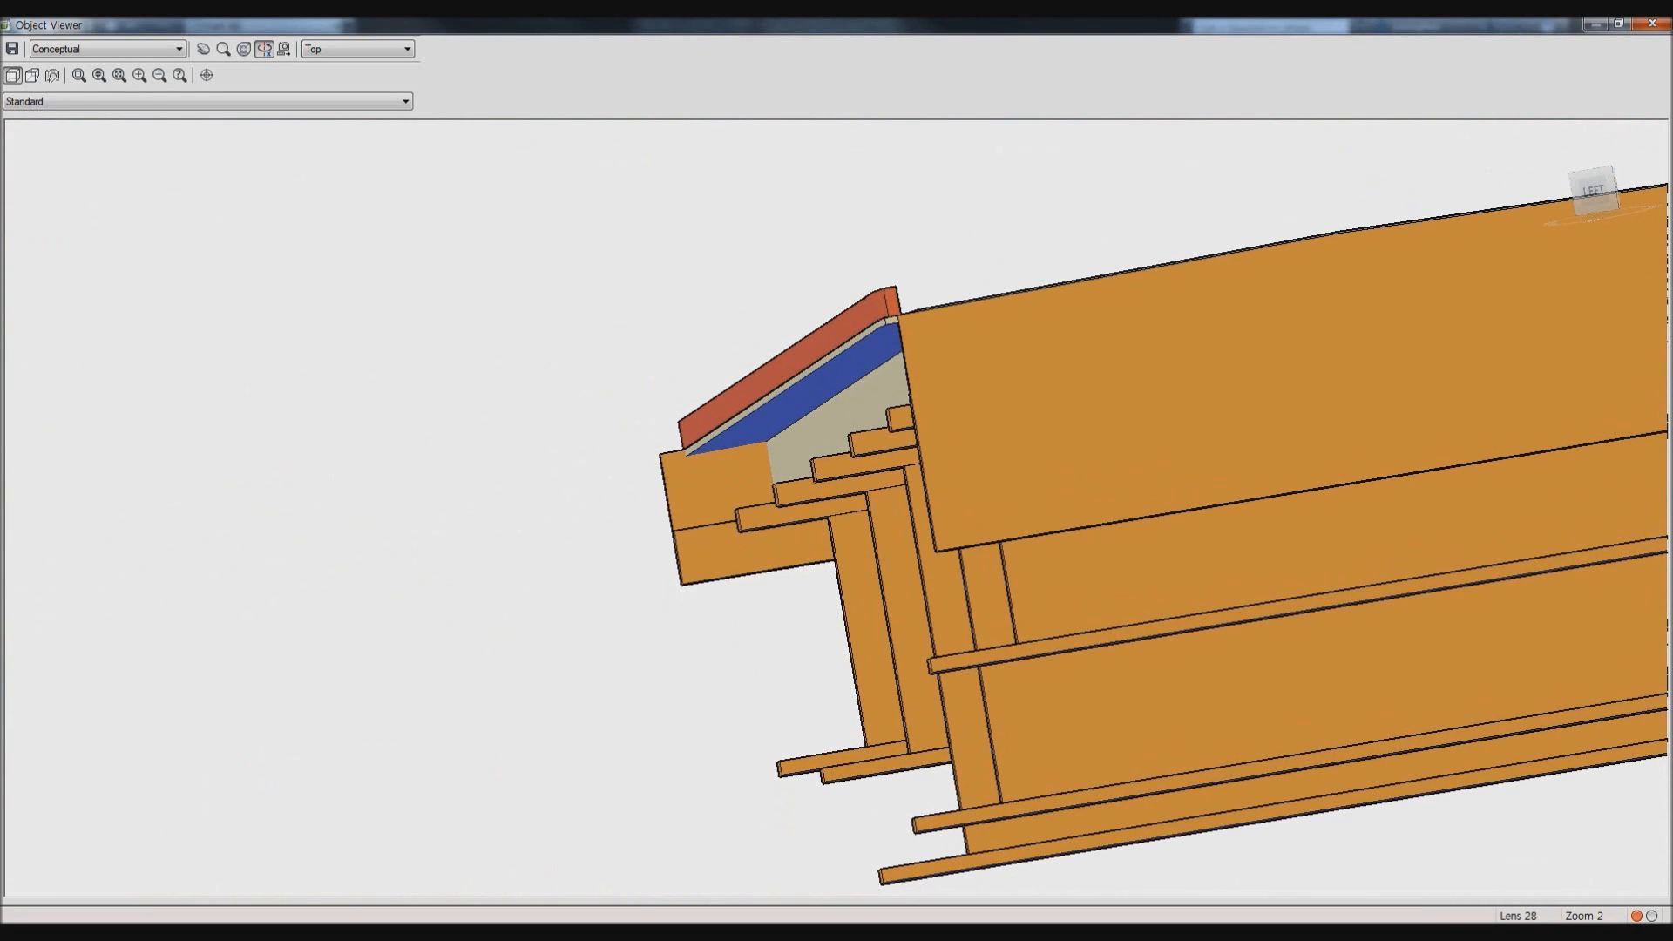
scroll(1132, 505, down, 3)
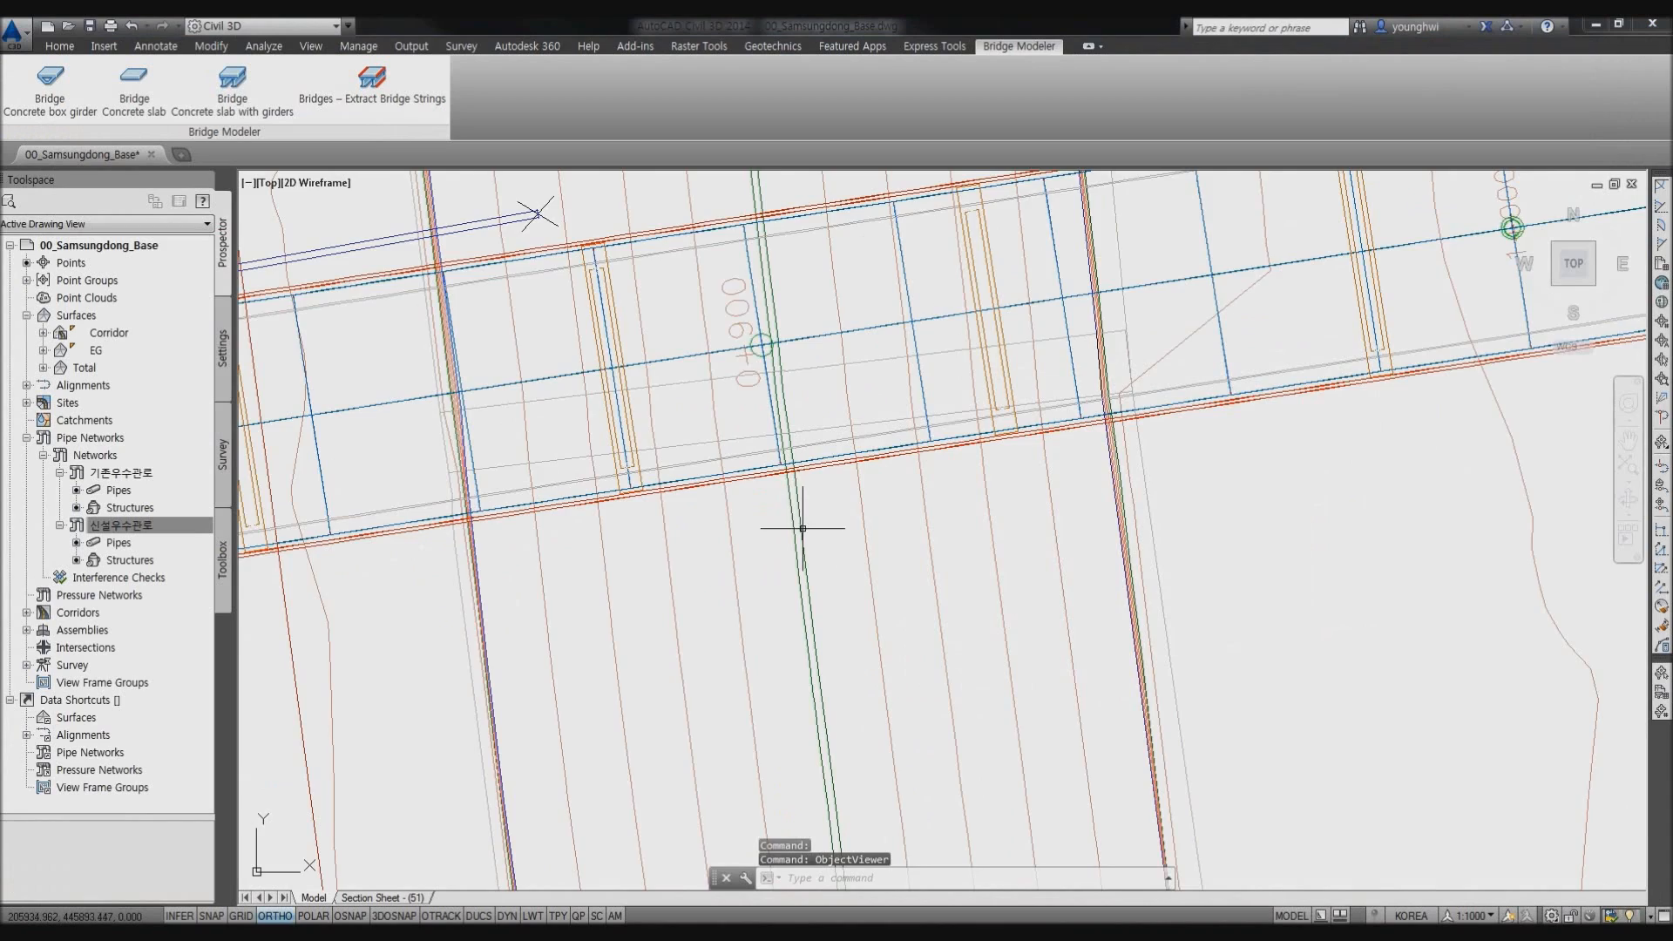
Project the box girder bridge onto the road's profile view above the site plan.
scroll(795, 522, down, 6)
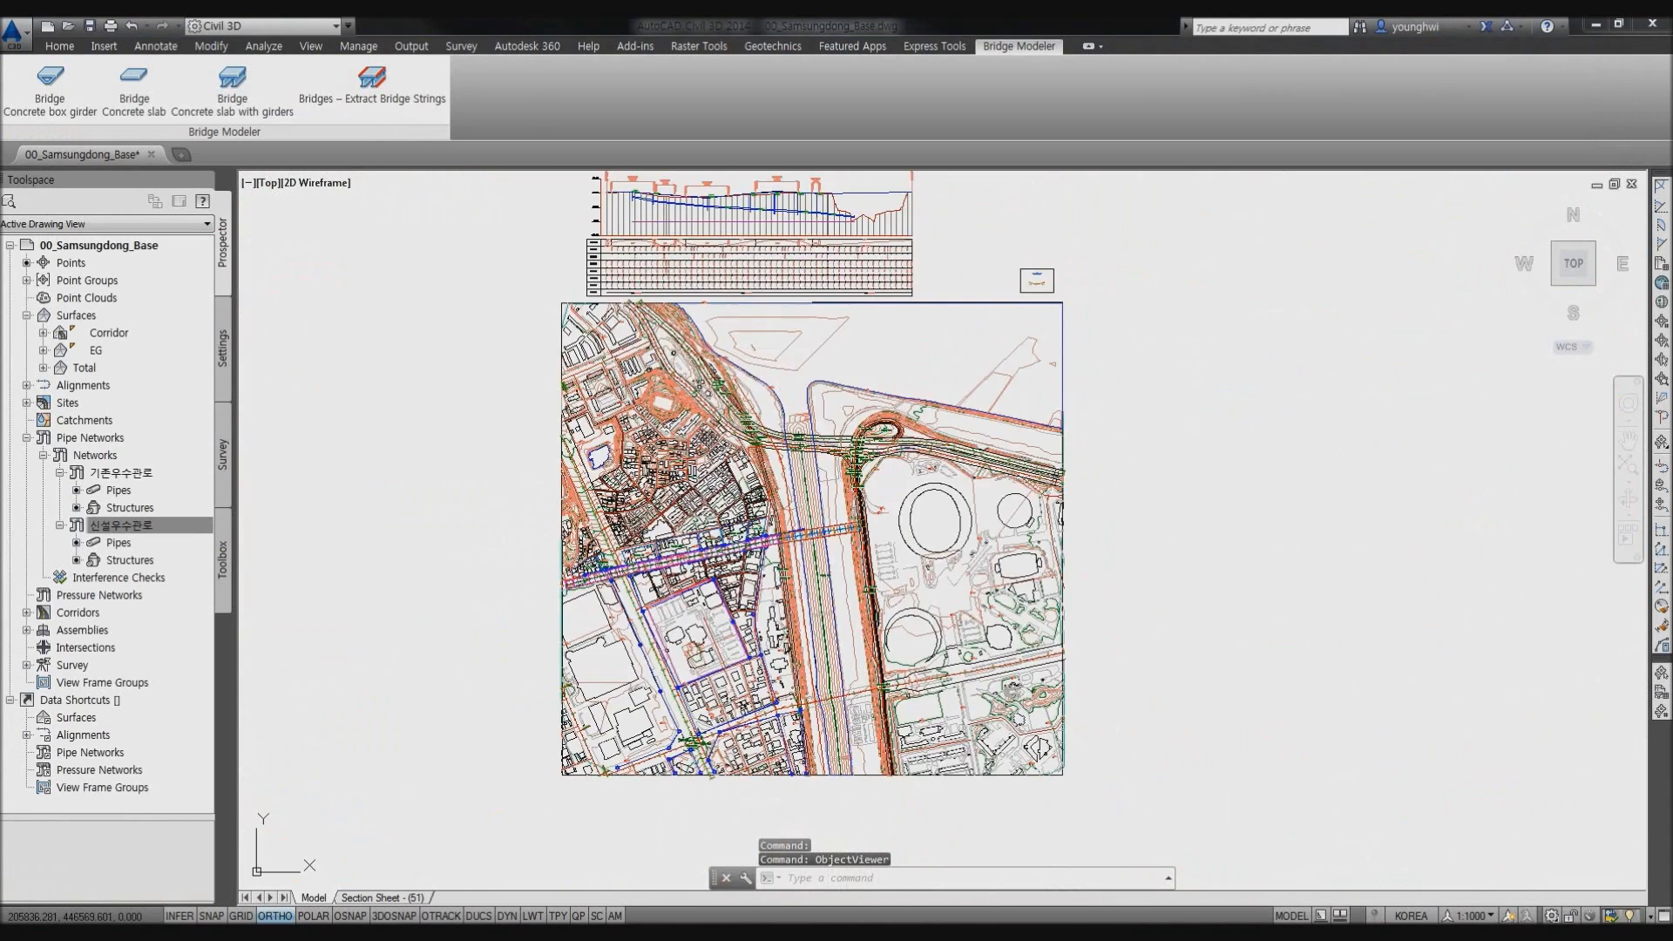
scroll(885, 348, up, 5)
click(893, 402)
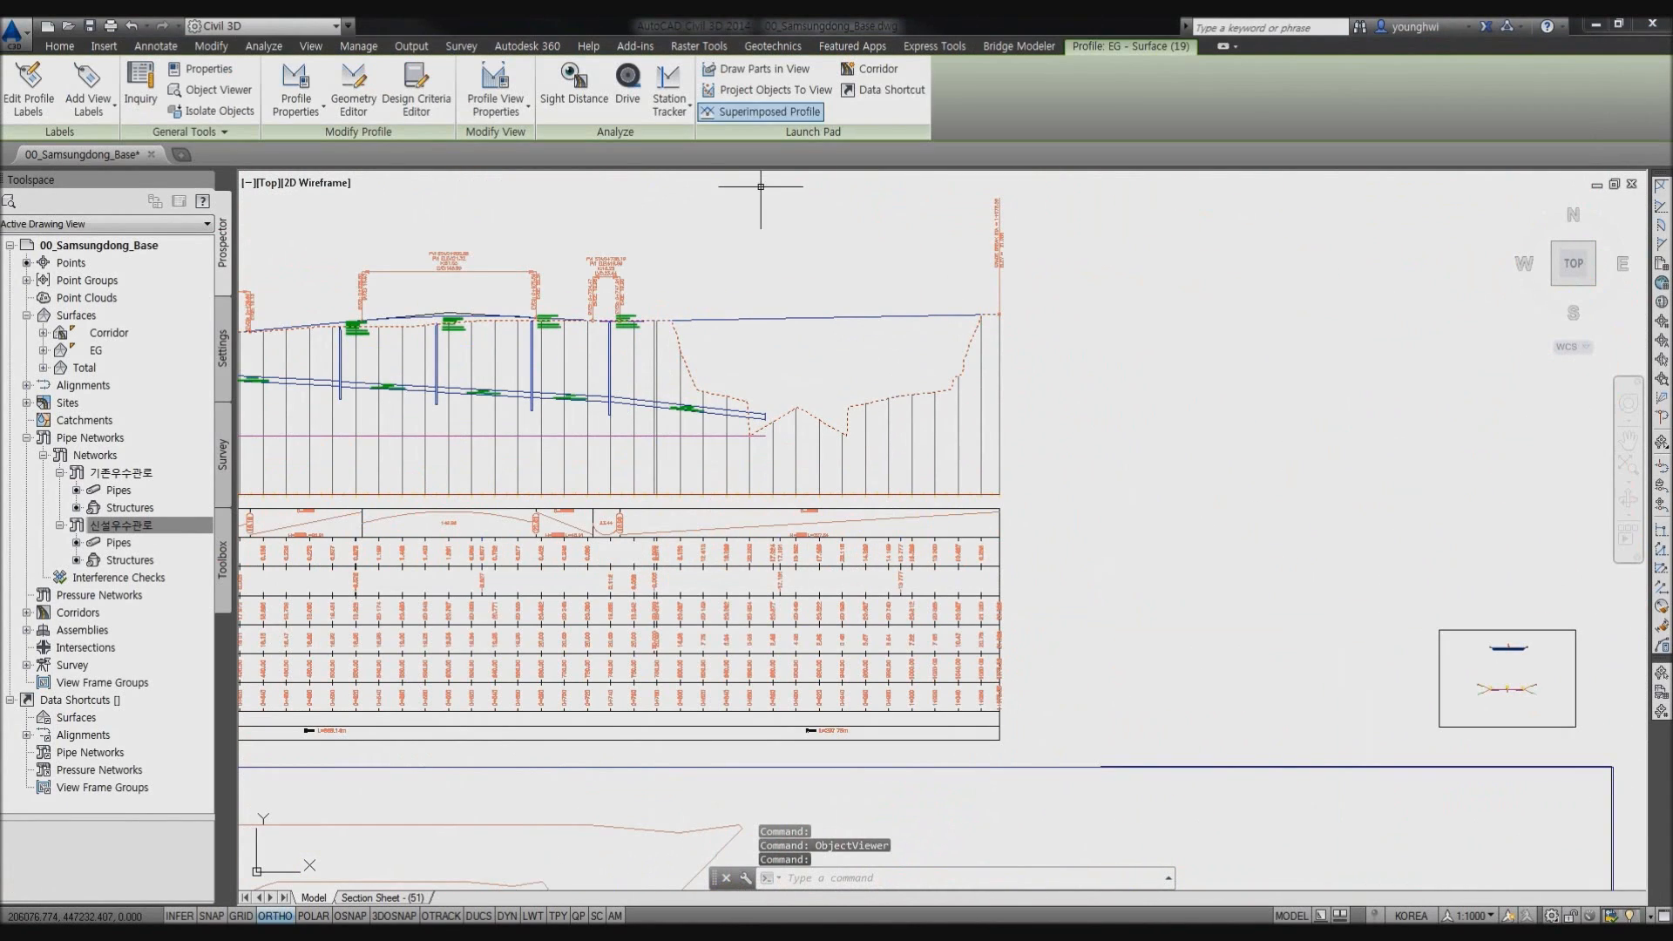
key(Escape)
click(894, 462)
click(889, 456)
click(889, 457)
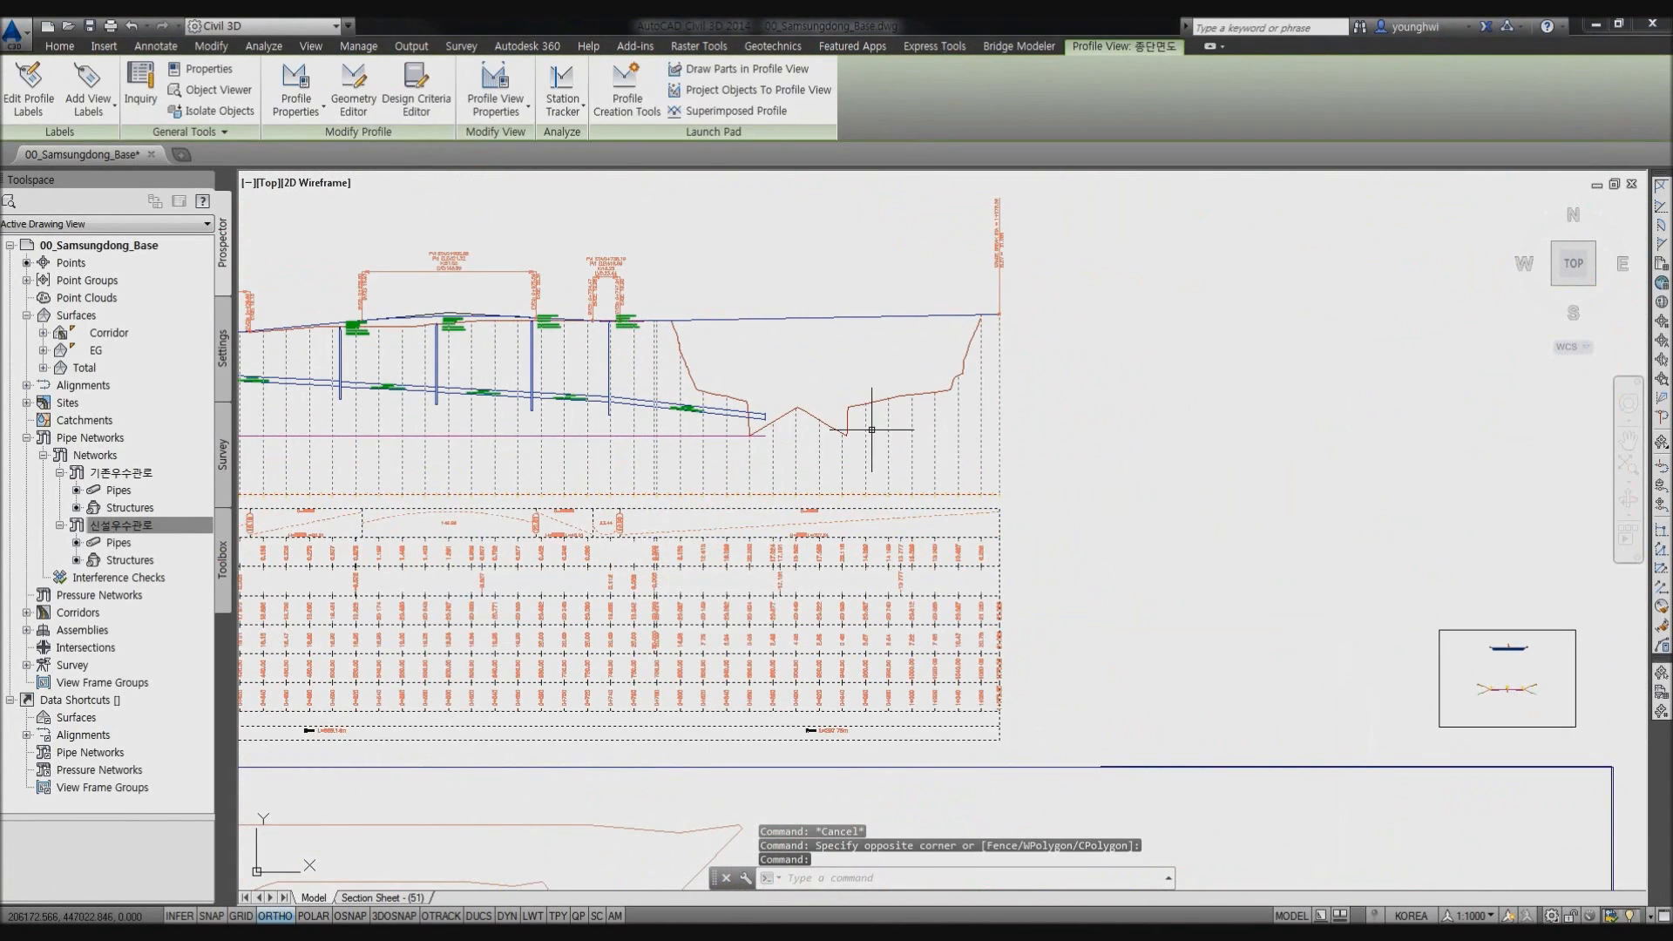
click(737, 89)
scroll(821, 311, down, 3)
scroll(782, 674, up, 2)
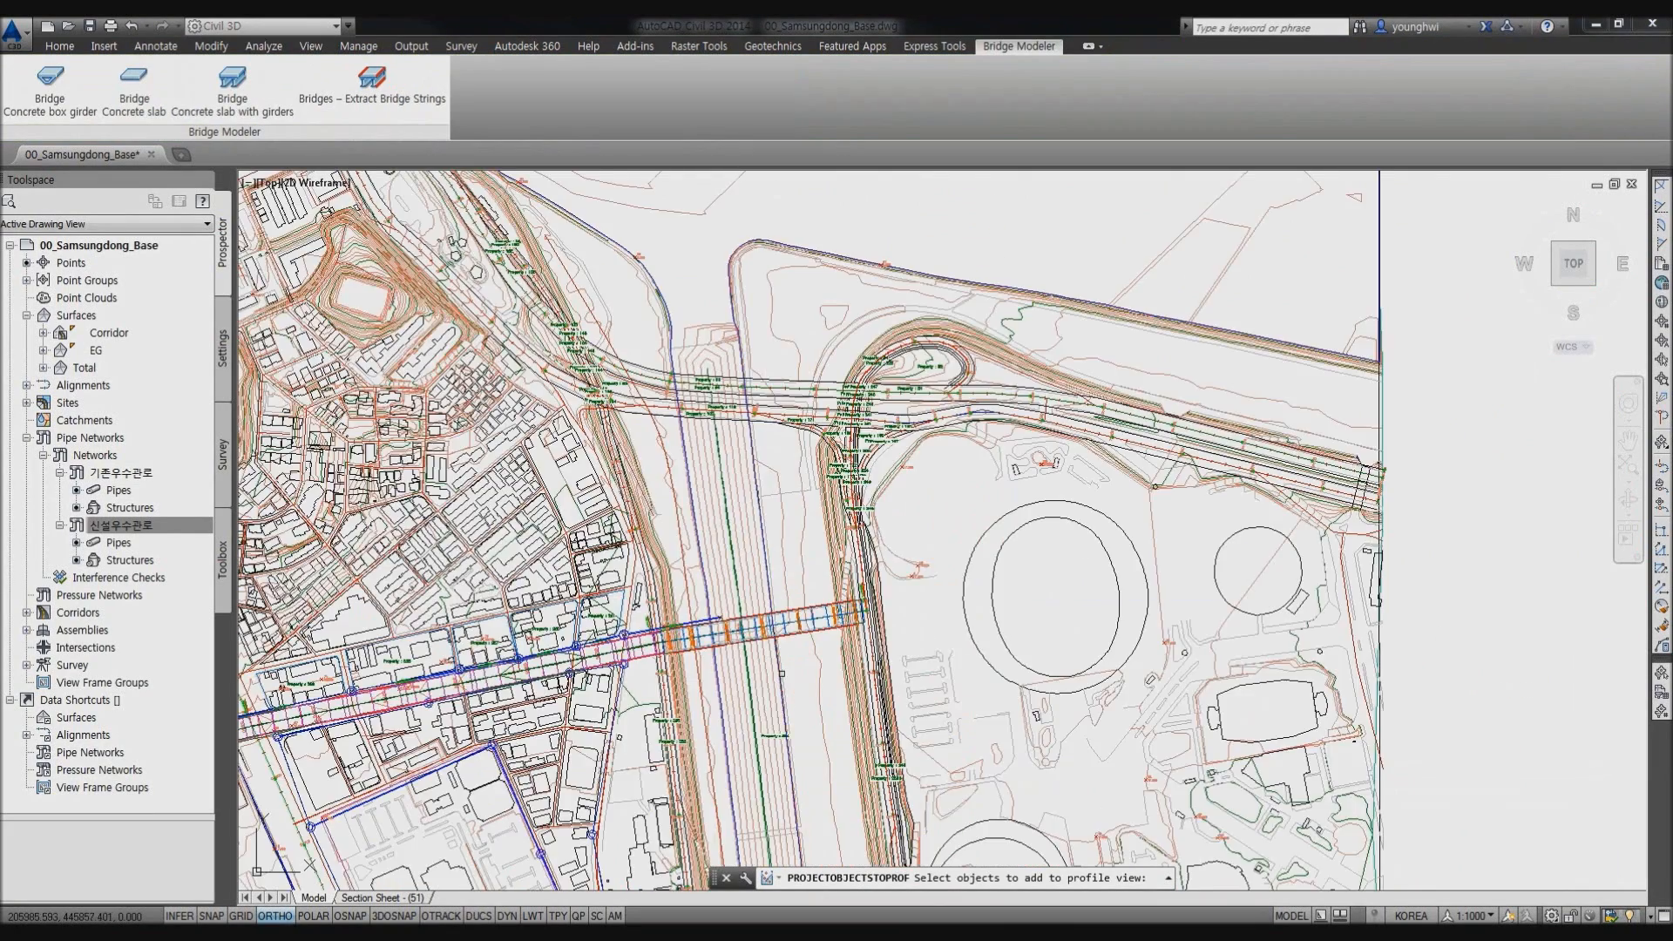
scroll(795, 629, up, 6)
scroll(815, 632, down, 1)
click(814, 632)
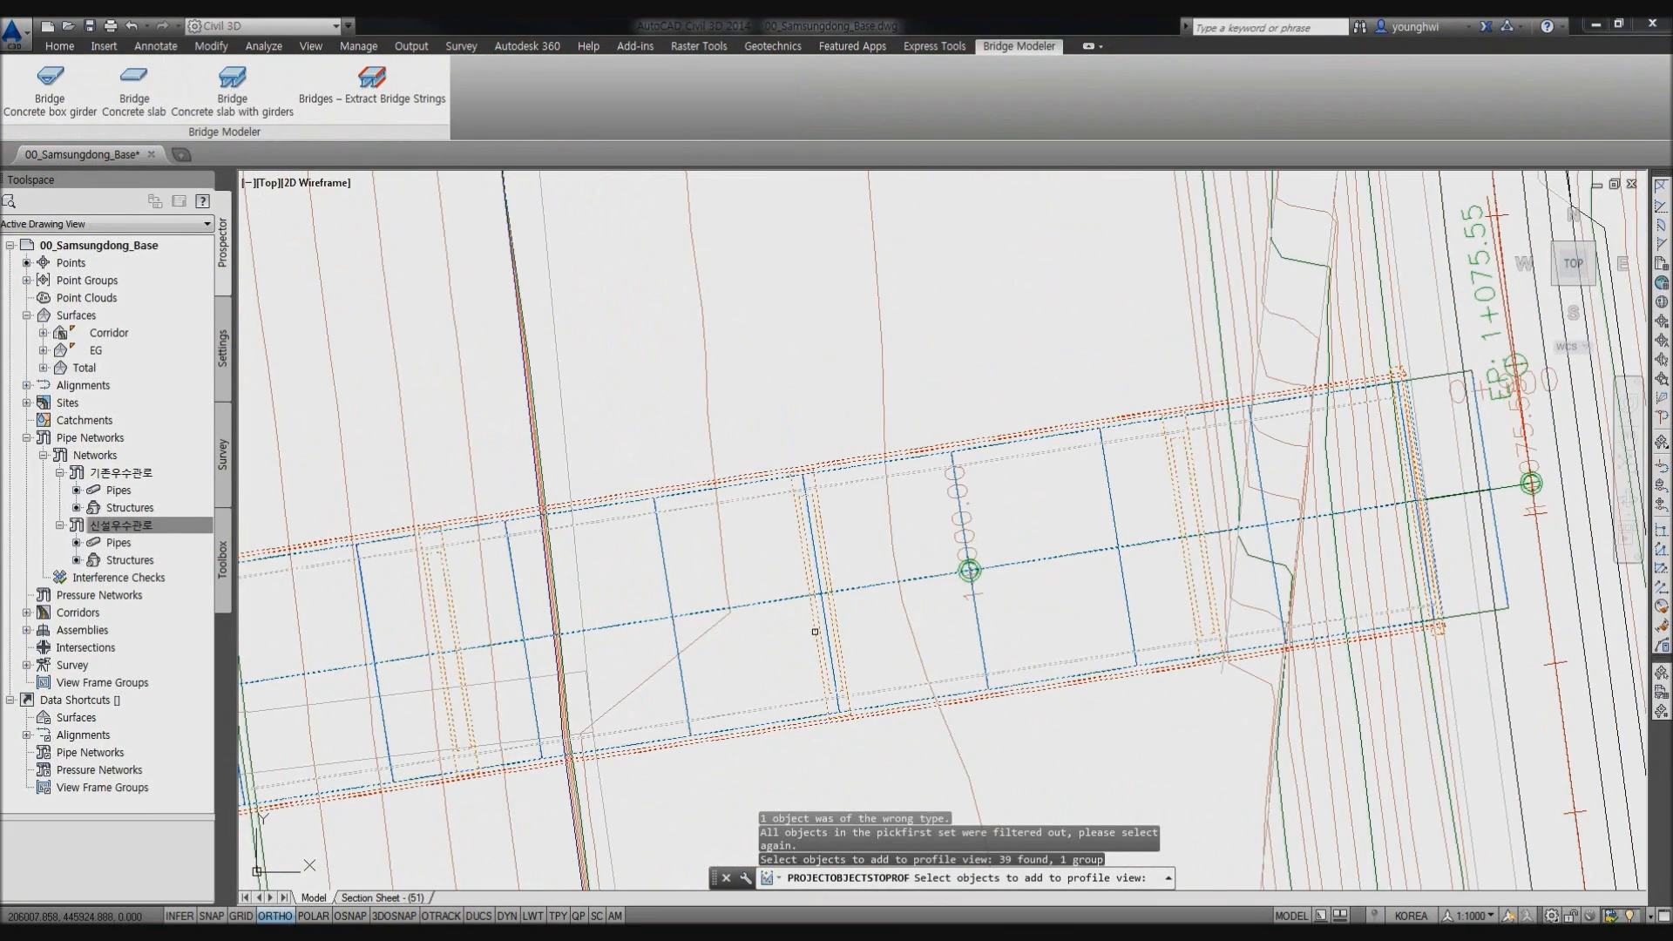
key(Return)
key(Return)
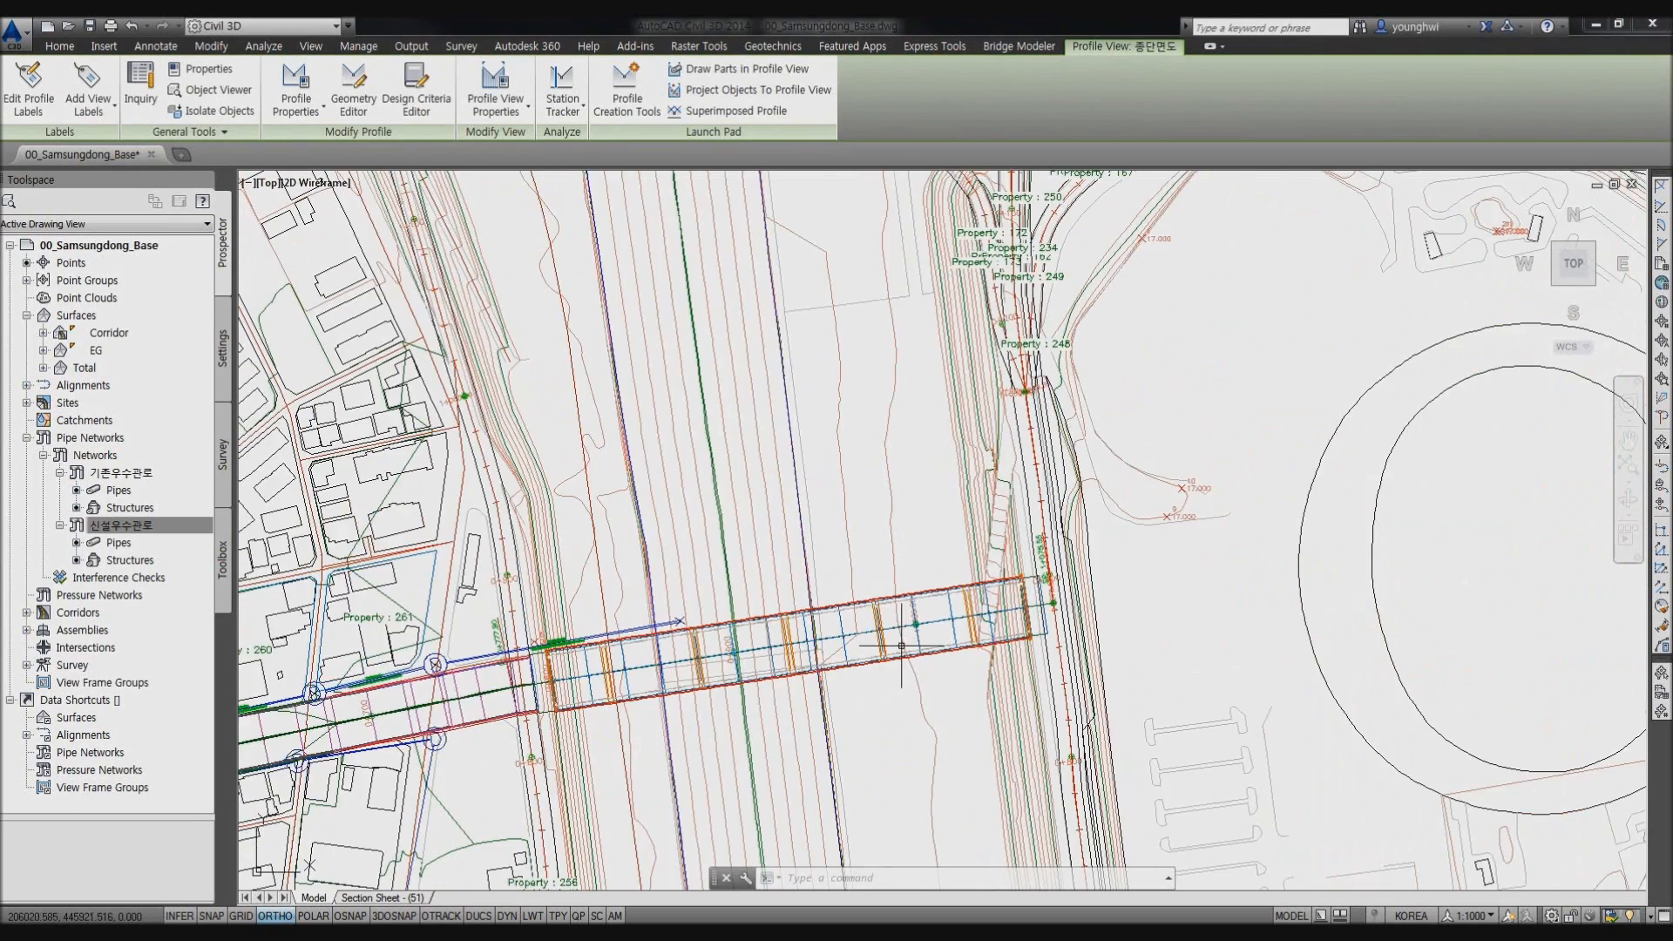
key(Escape)
Examine the projected bridge's deck, abutments and piers against the riverbed ground line in the profile view.
scroll(871, 440, up, 3)
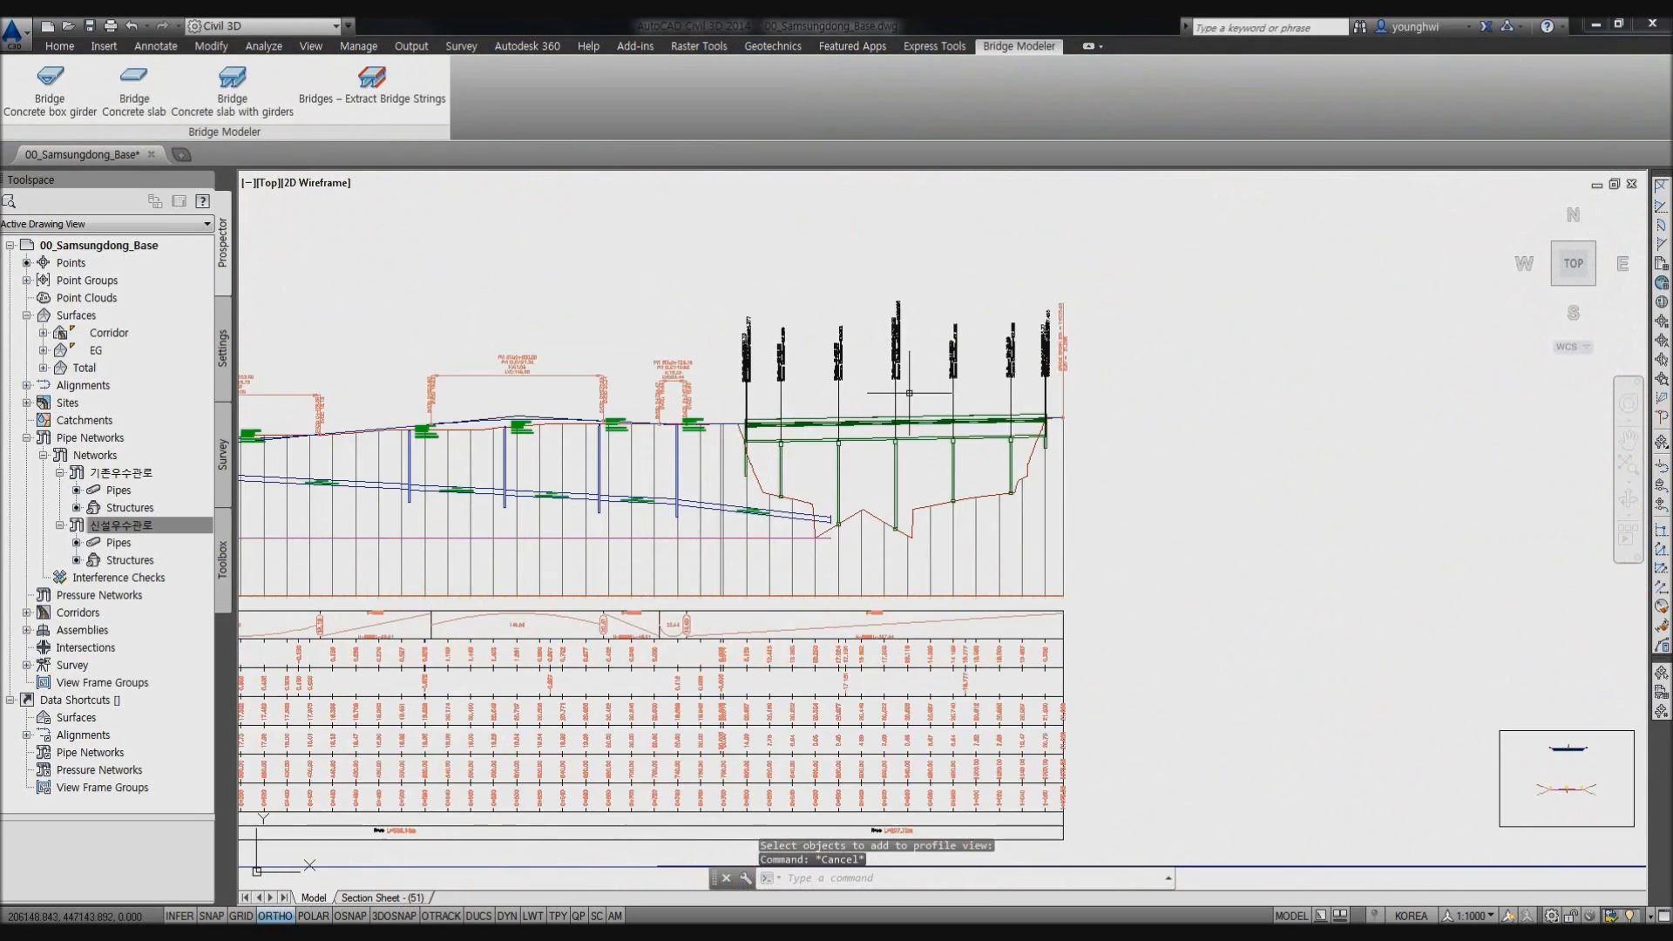
scroll(815, 381, up, 2)
scroll(797, 453, up, 4)
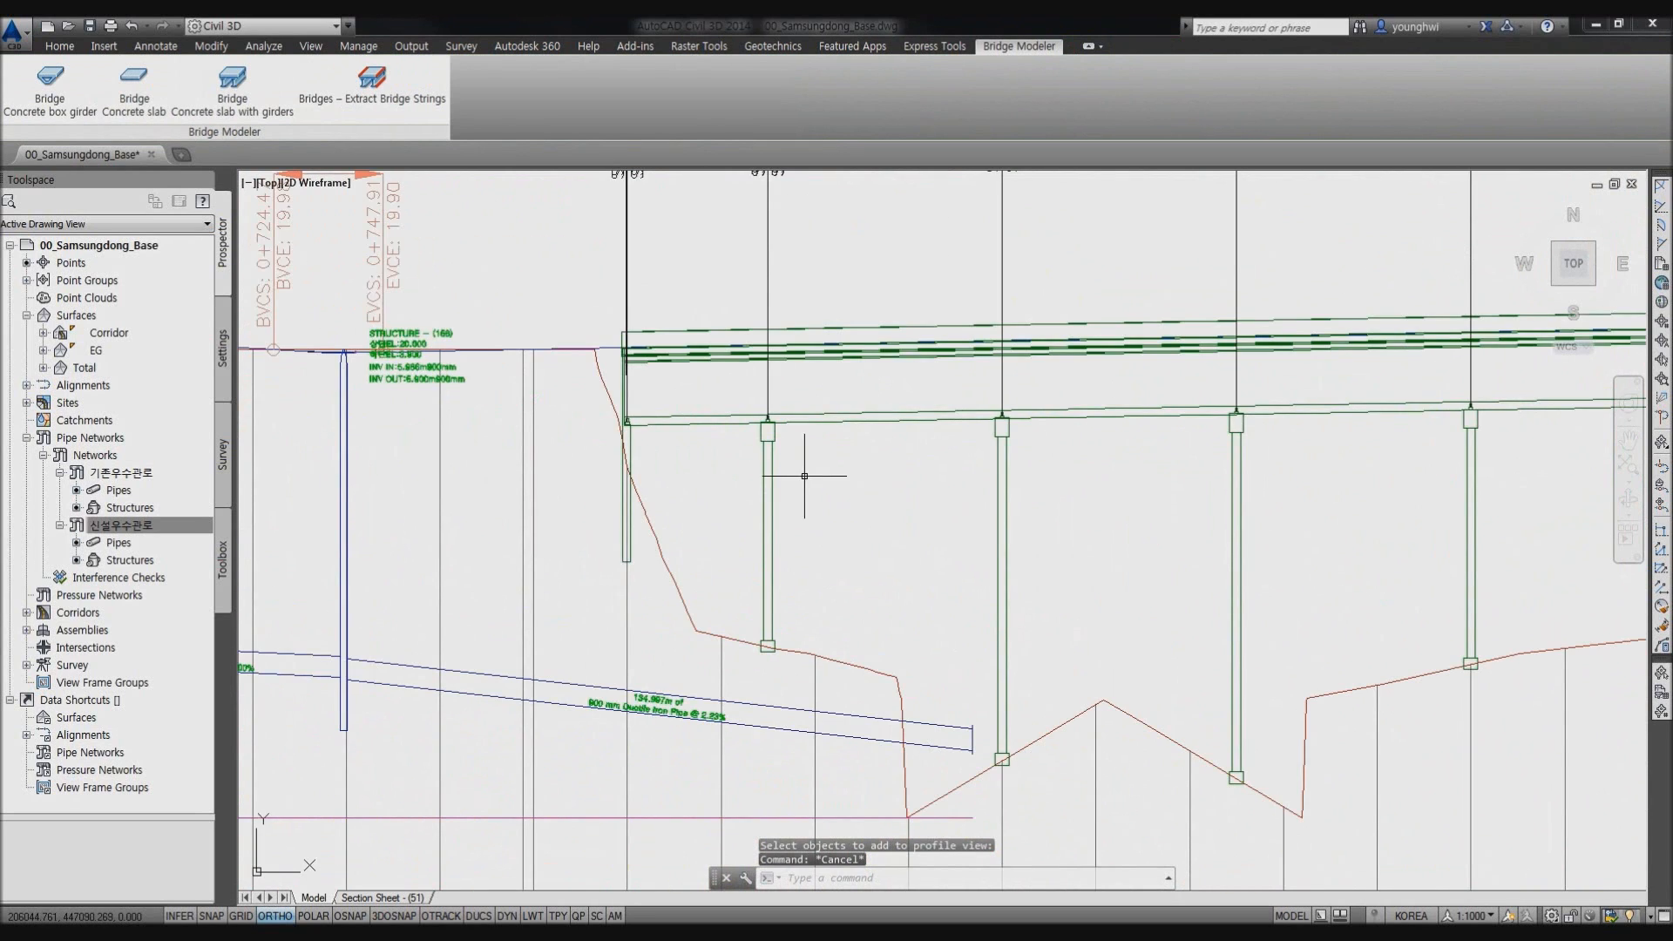
scroll(786, 456, down, 3)
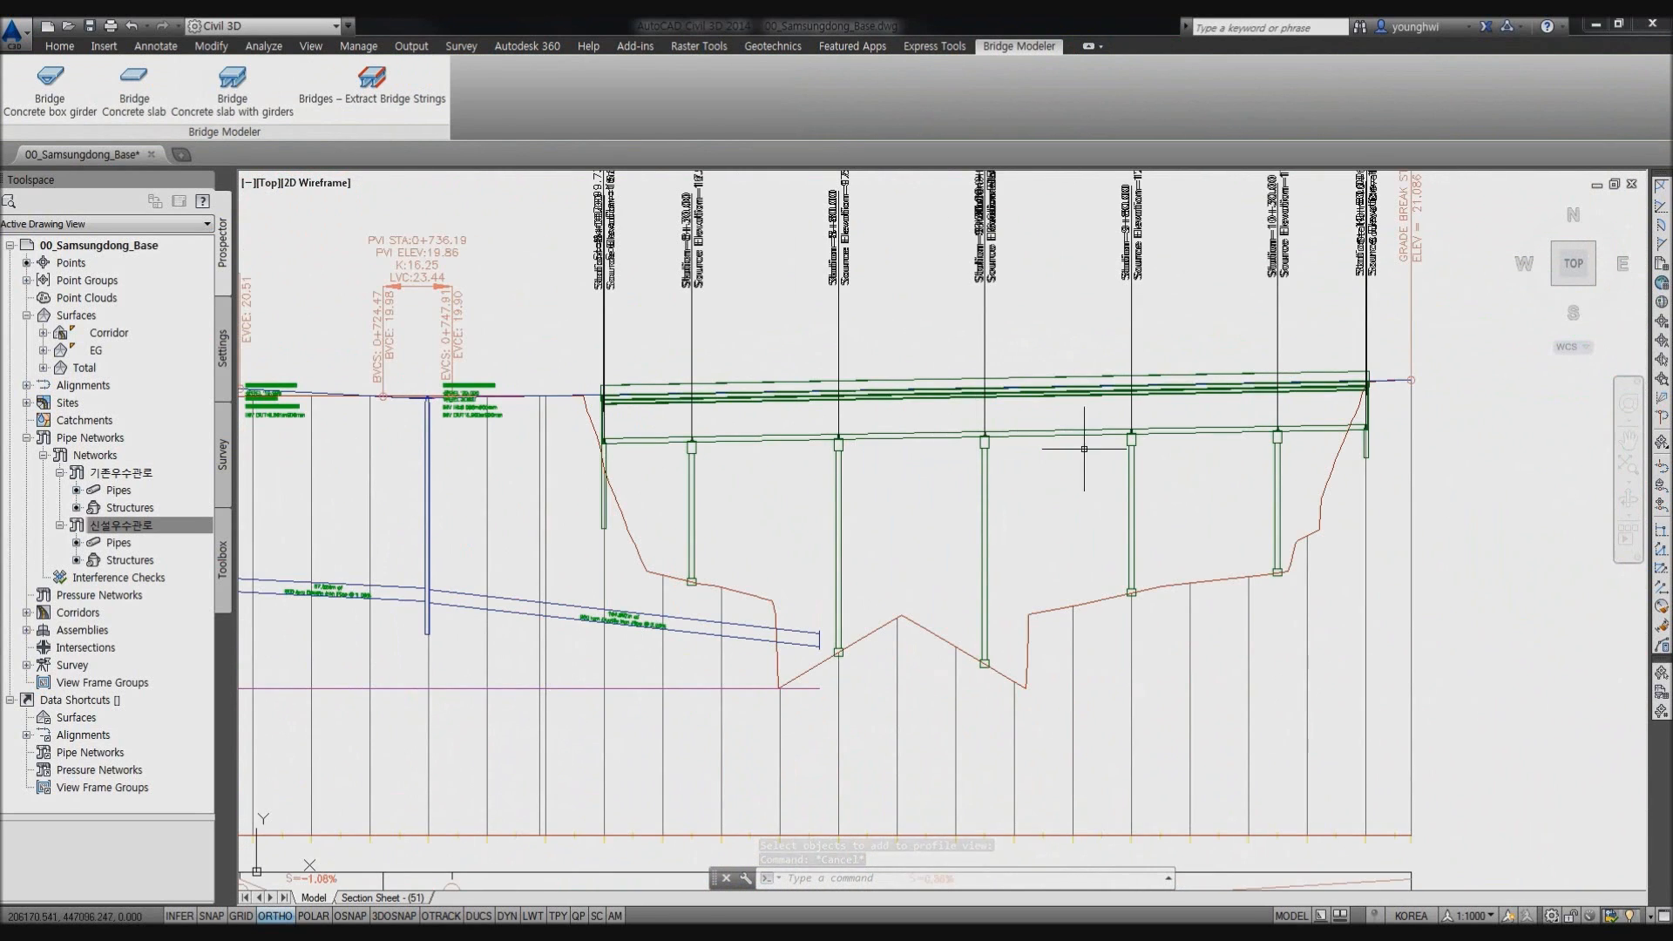
scroll(1108, 424, down, 1)
scroll(1108, 424, down, 5)
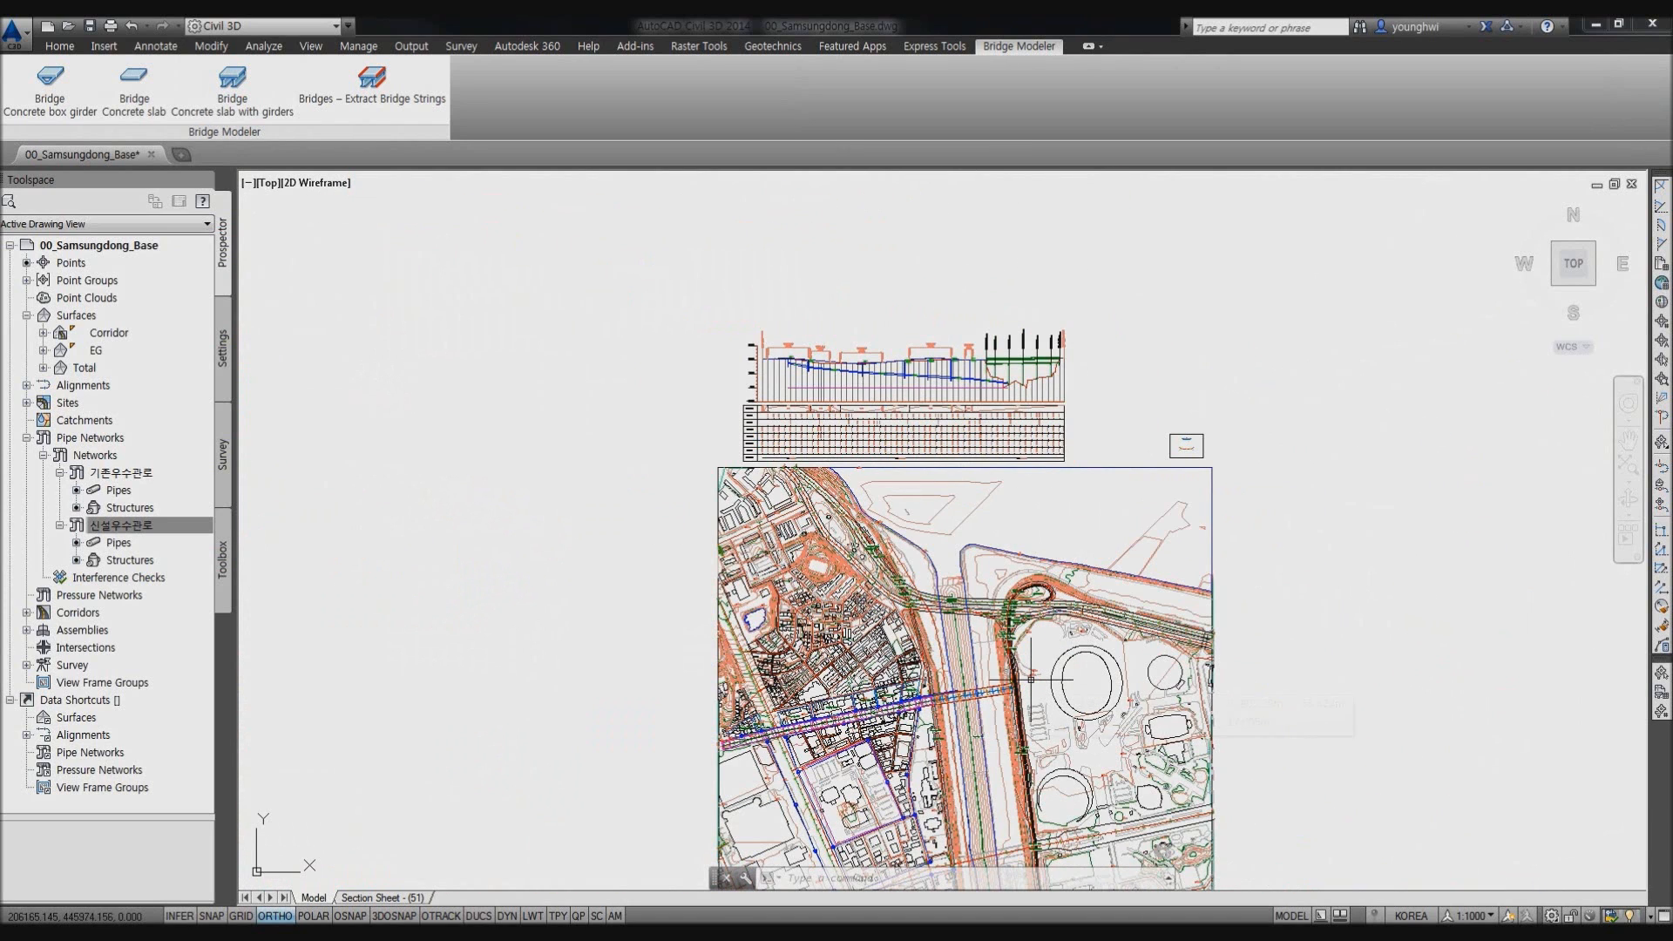
mouse_move(1031, 679)
middle_drag(1157, 671, 1069, 601)
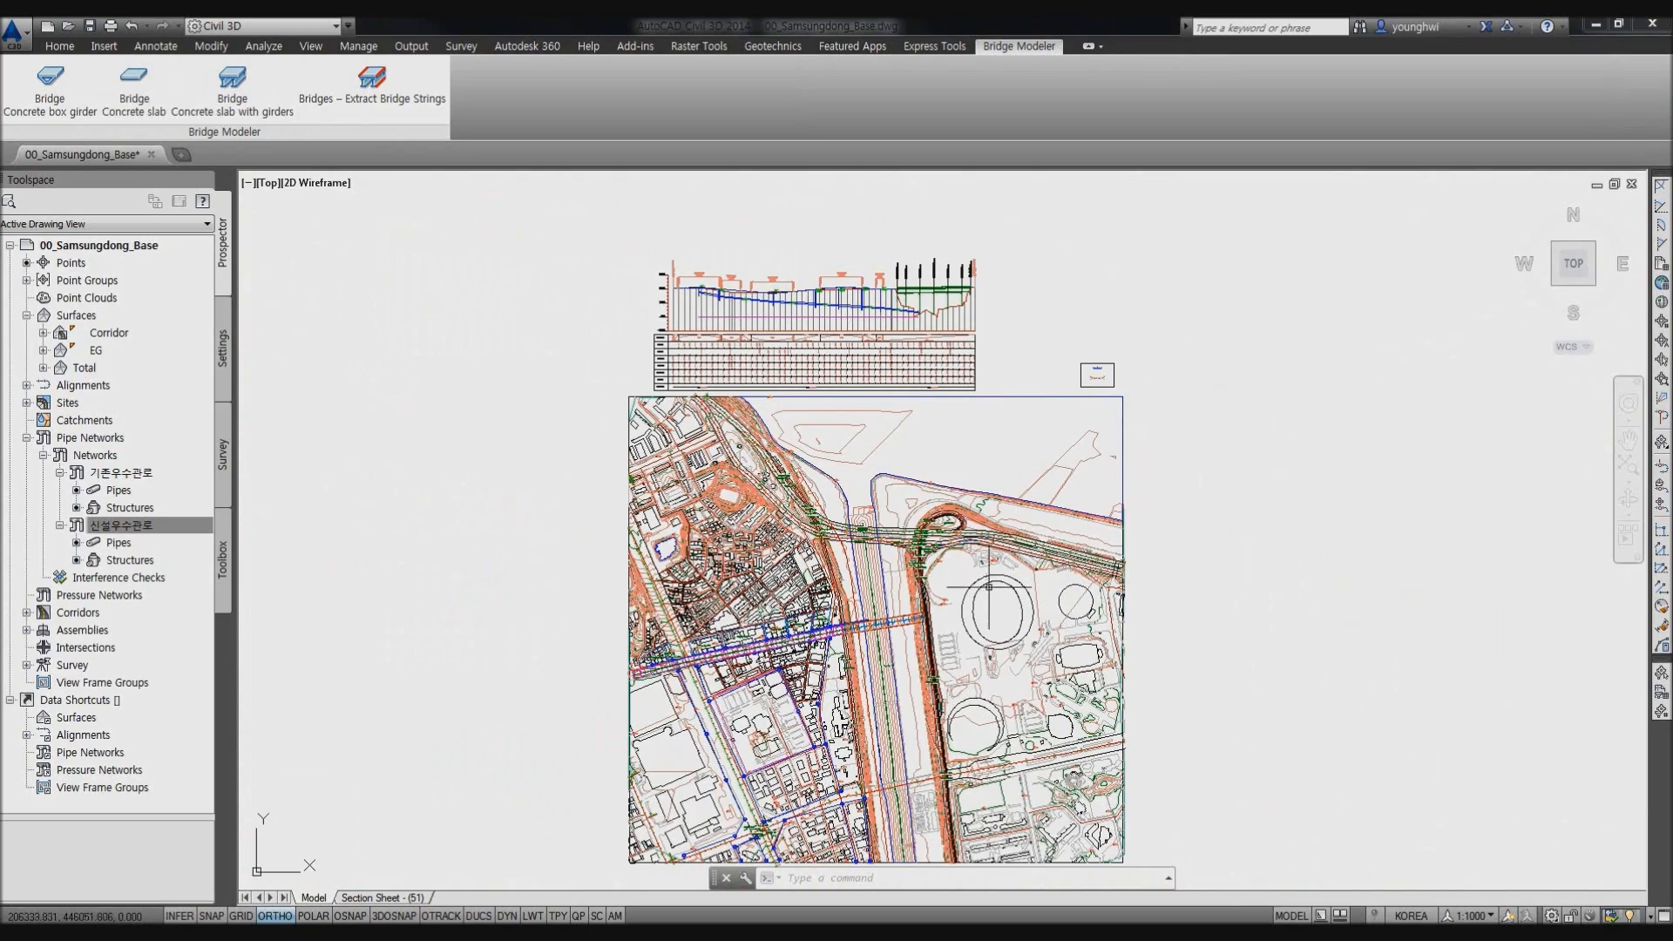
Start creating multiple section views for the BROAD alignment and its 횡단면도 sample line group.
scroll(932, 618, up, 4)
middle_drag(819, 674, 907, 604)
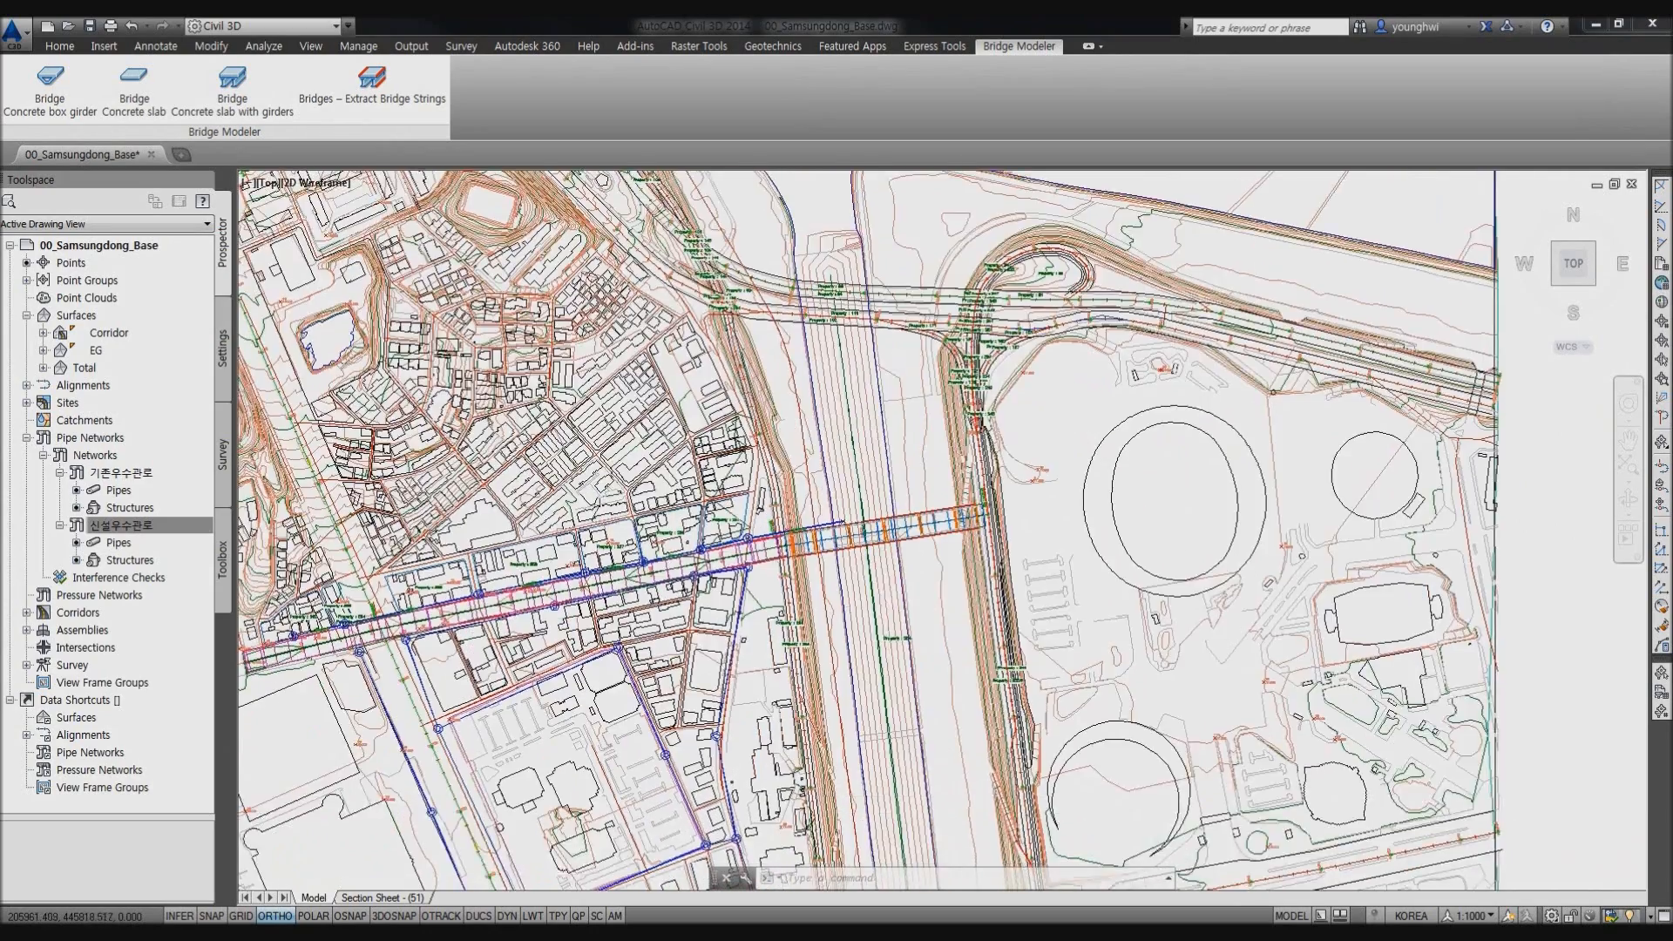
scroll(911, 609, up, 2)
scroll(605, 615, down, 4)
middle_drag(1121, 583, 967, 576)
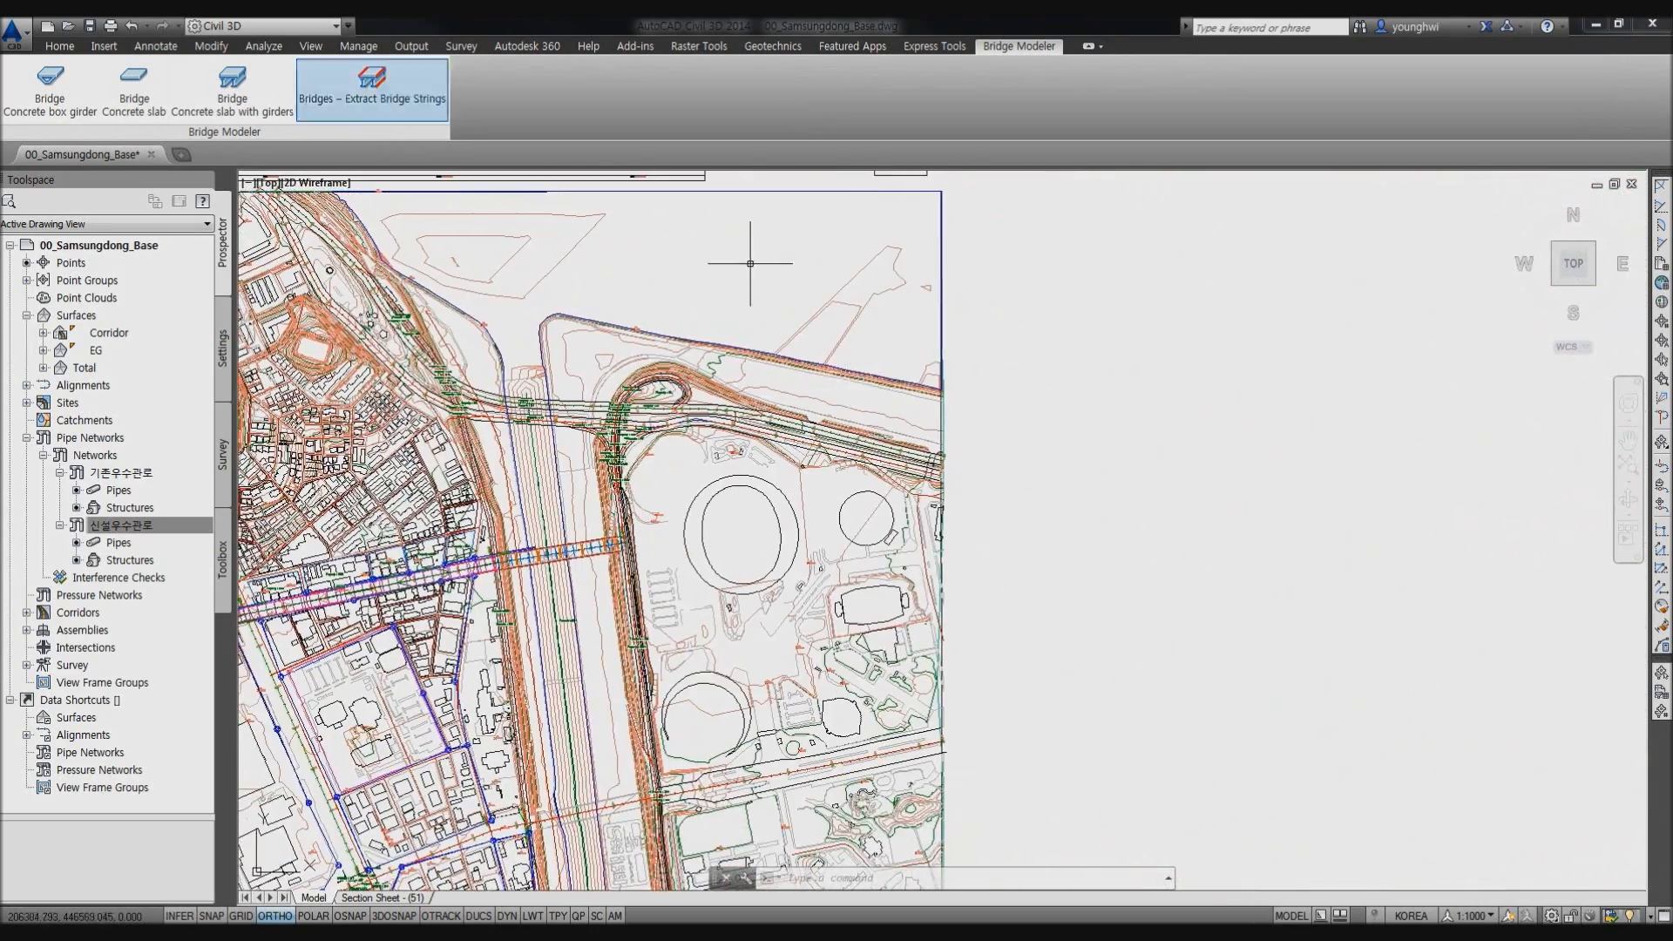
click(59, 45)
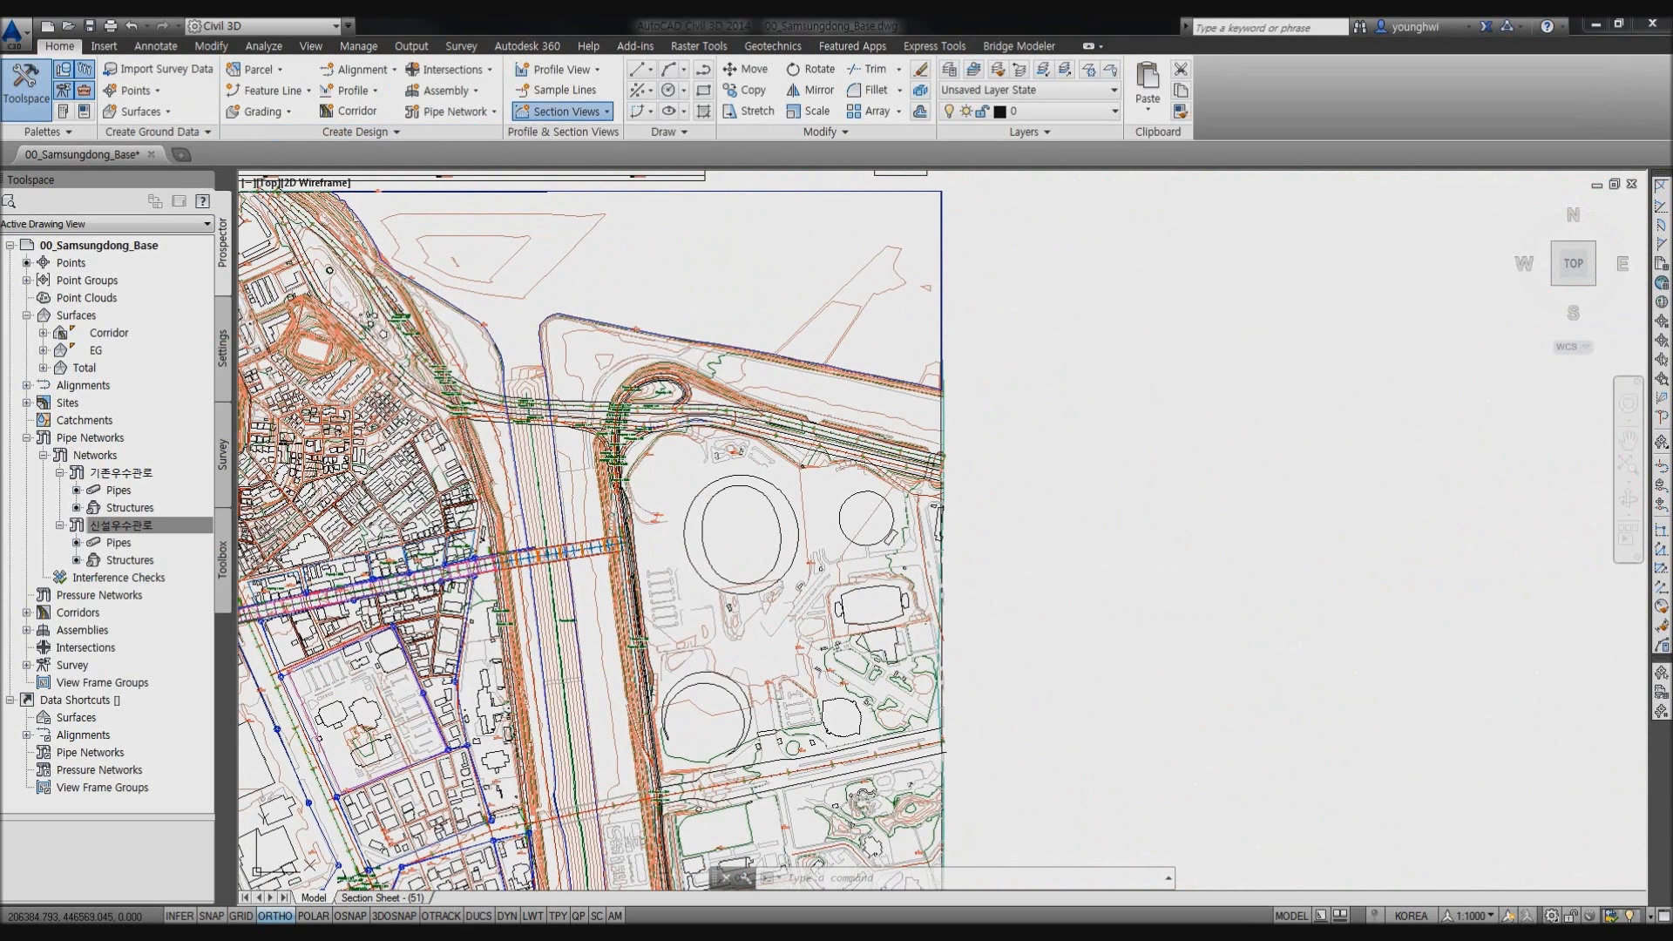
click(566, 111)
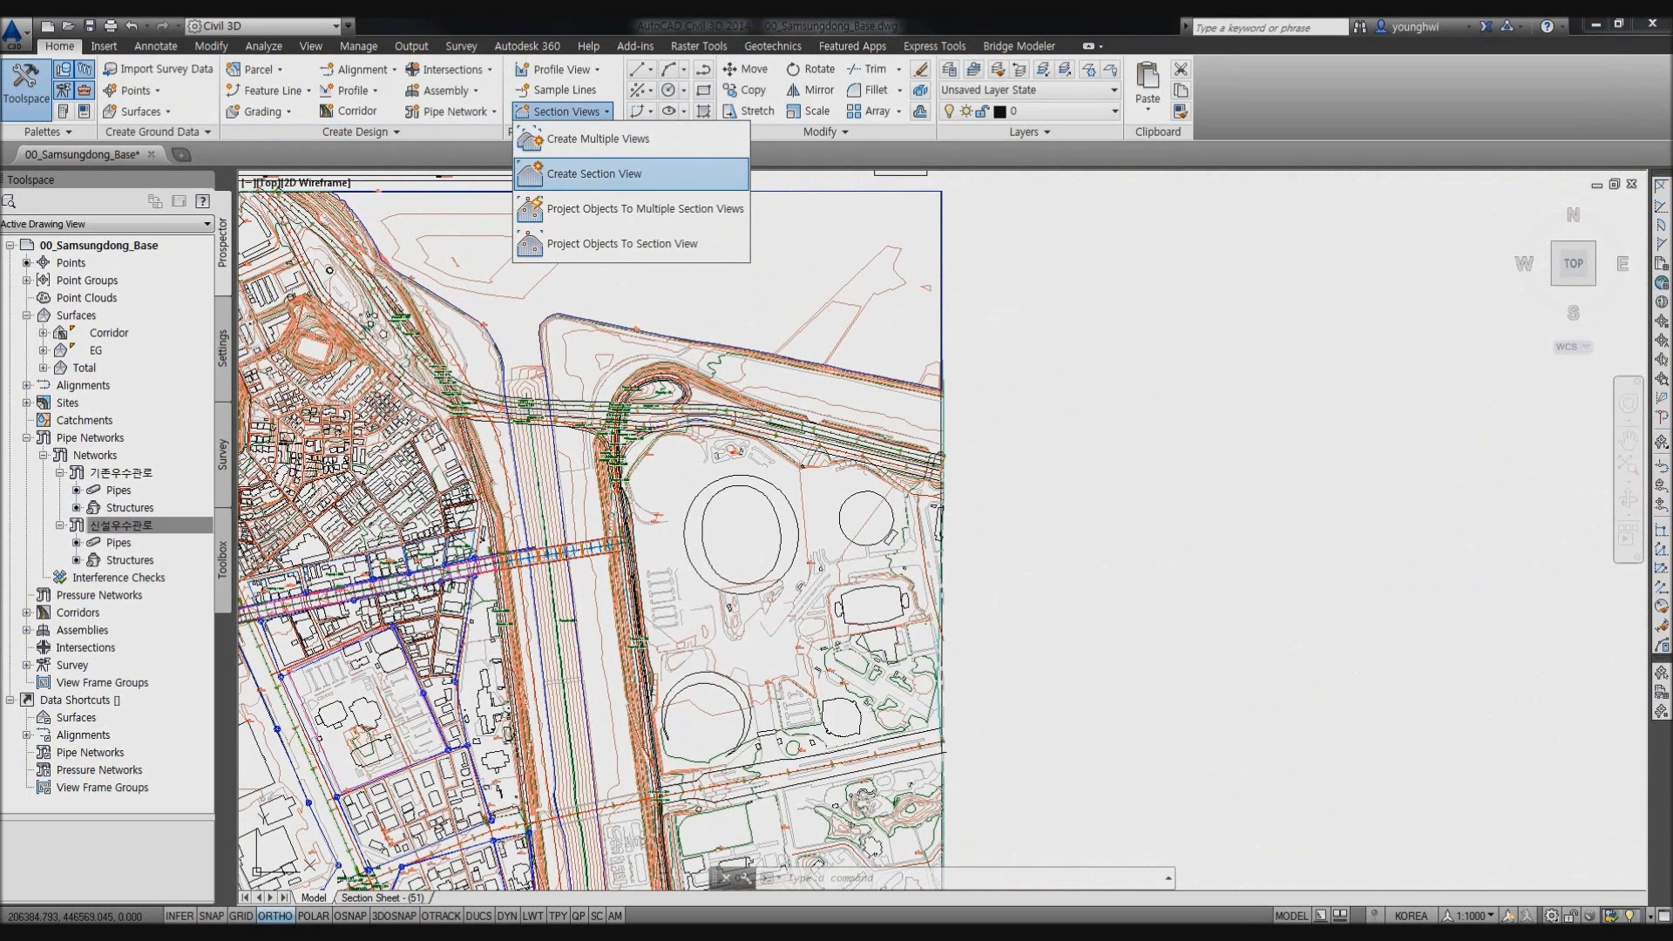
click(598, 139)
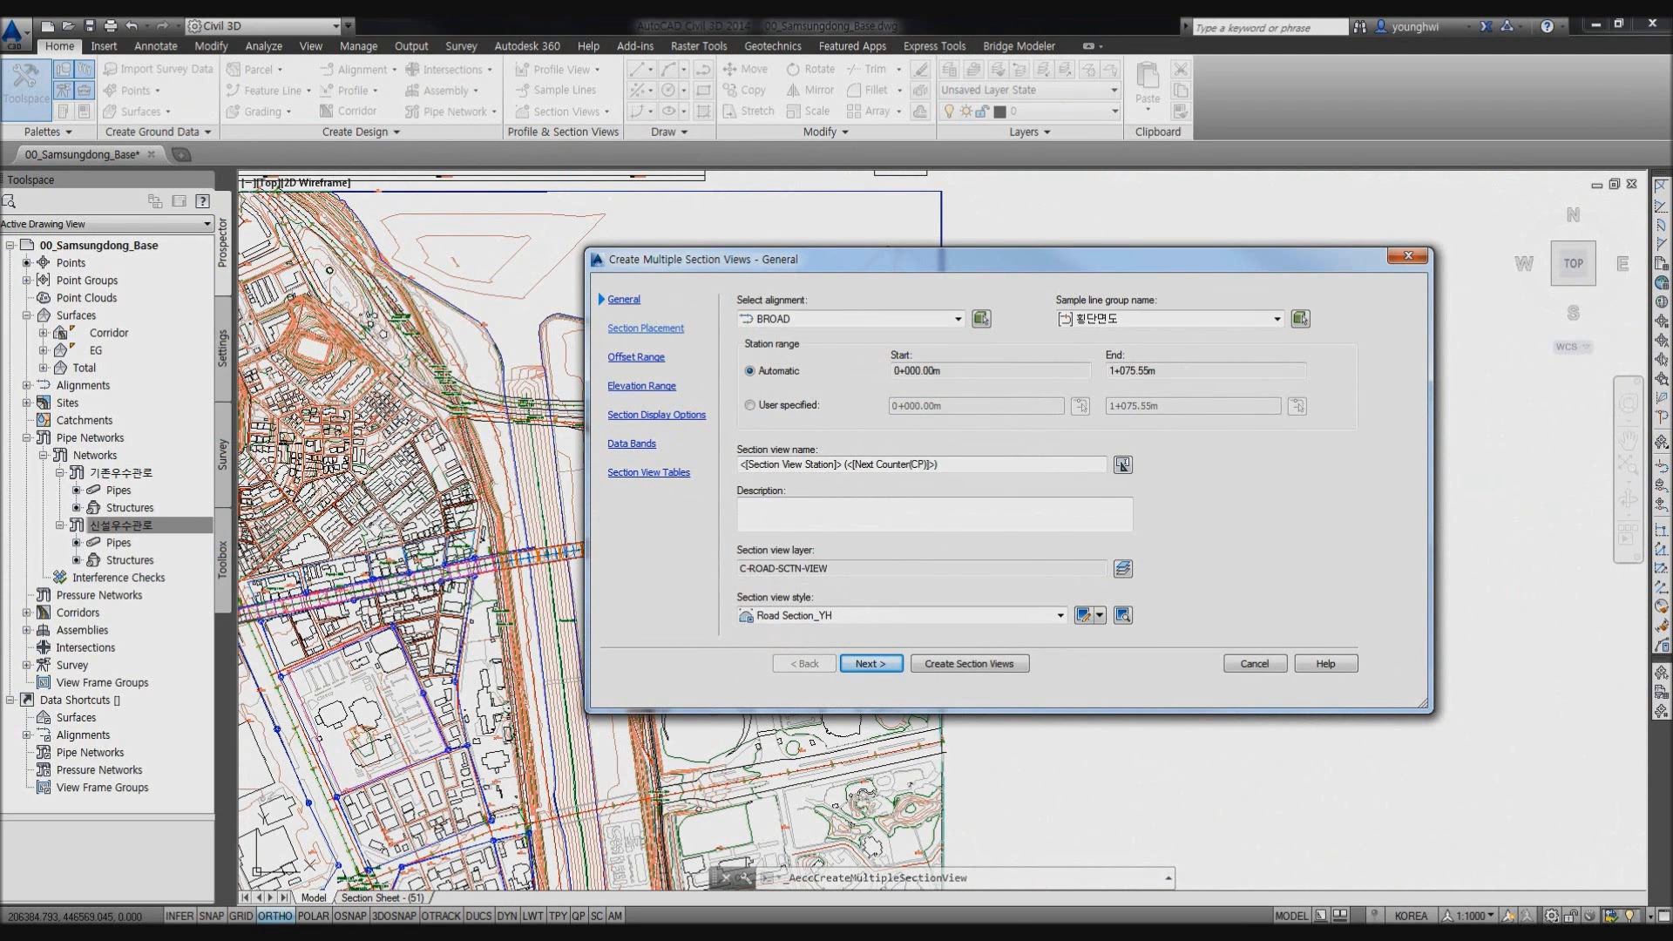
Review the section placement, offset and display options, and make the section views' elevation range follow the Corridor Corridor section.
click(646, 328)
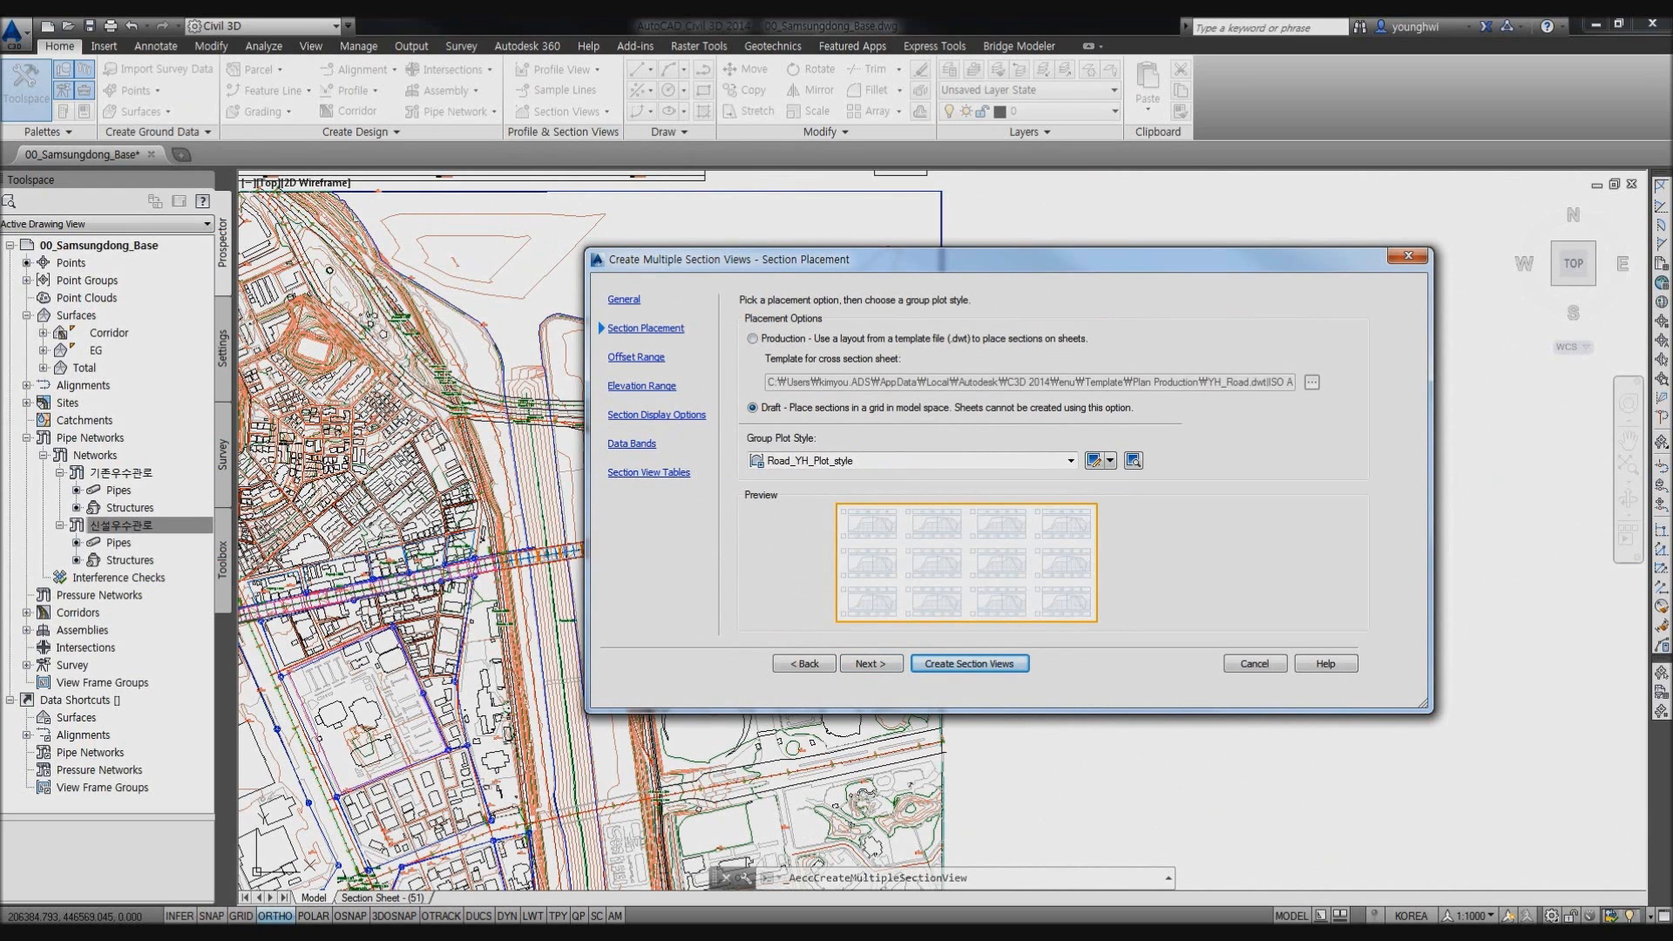
click(635, 357)
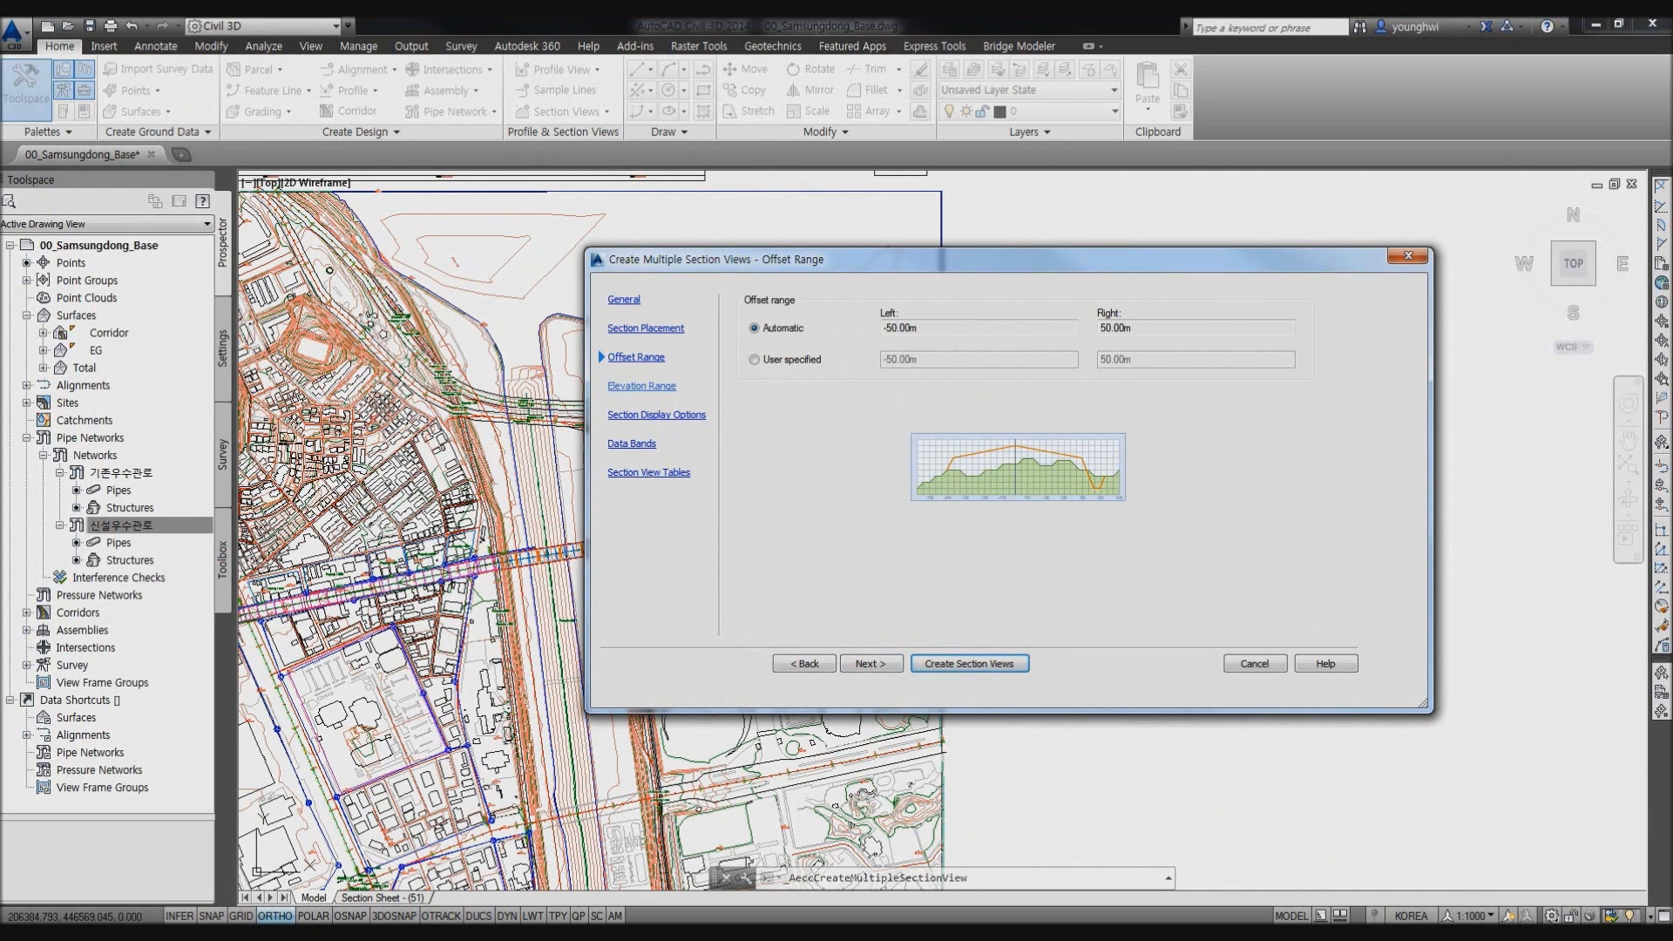
click(641, 385)
click(1046, 454)
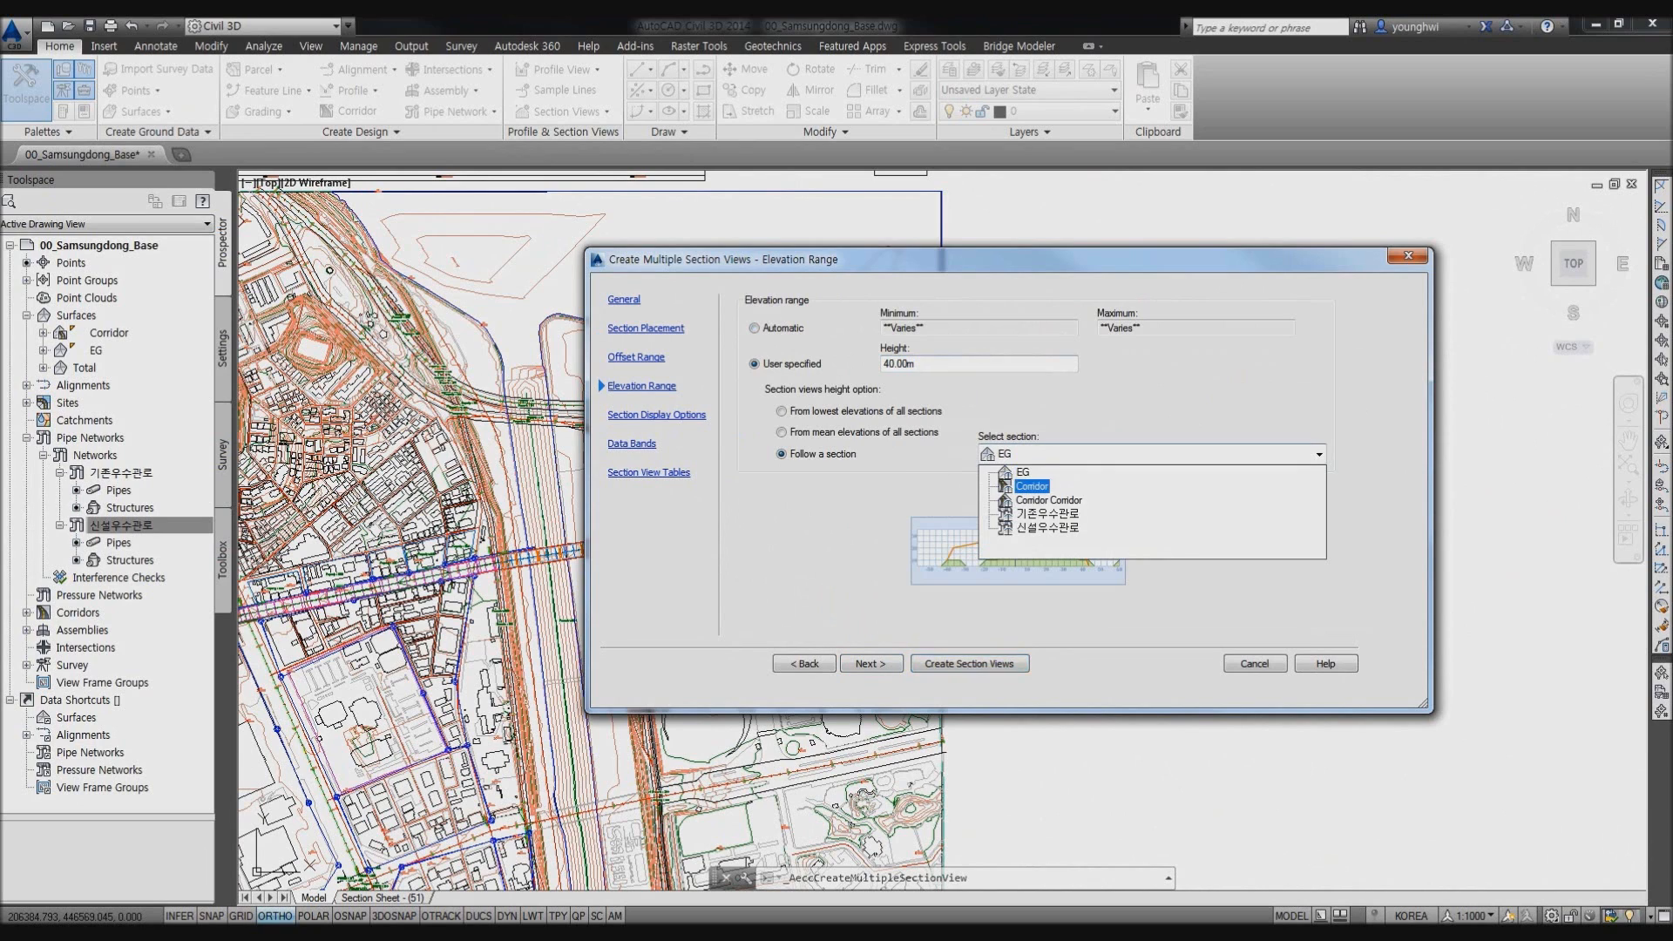
click(1048, 499)
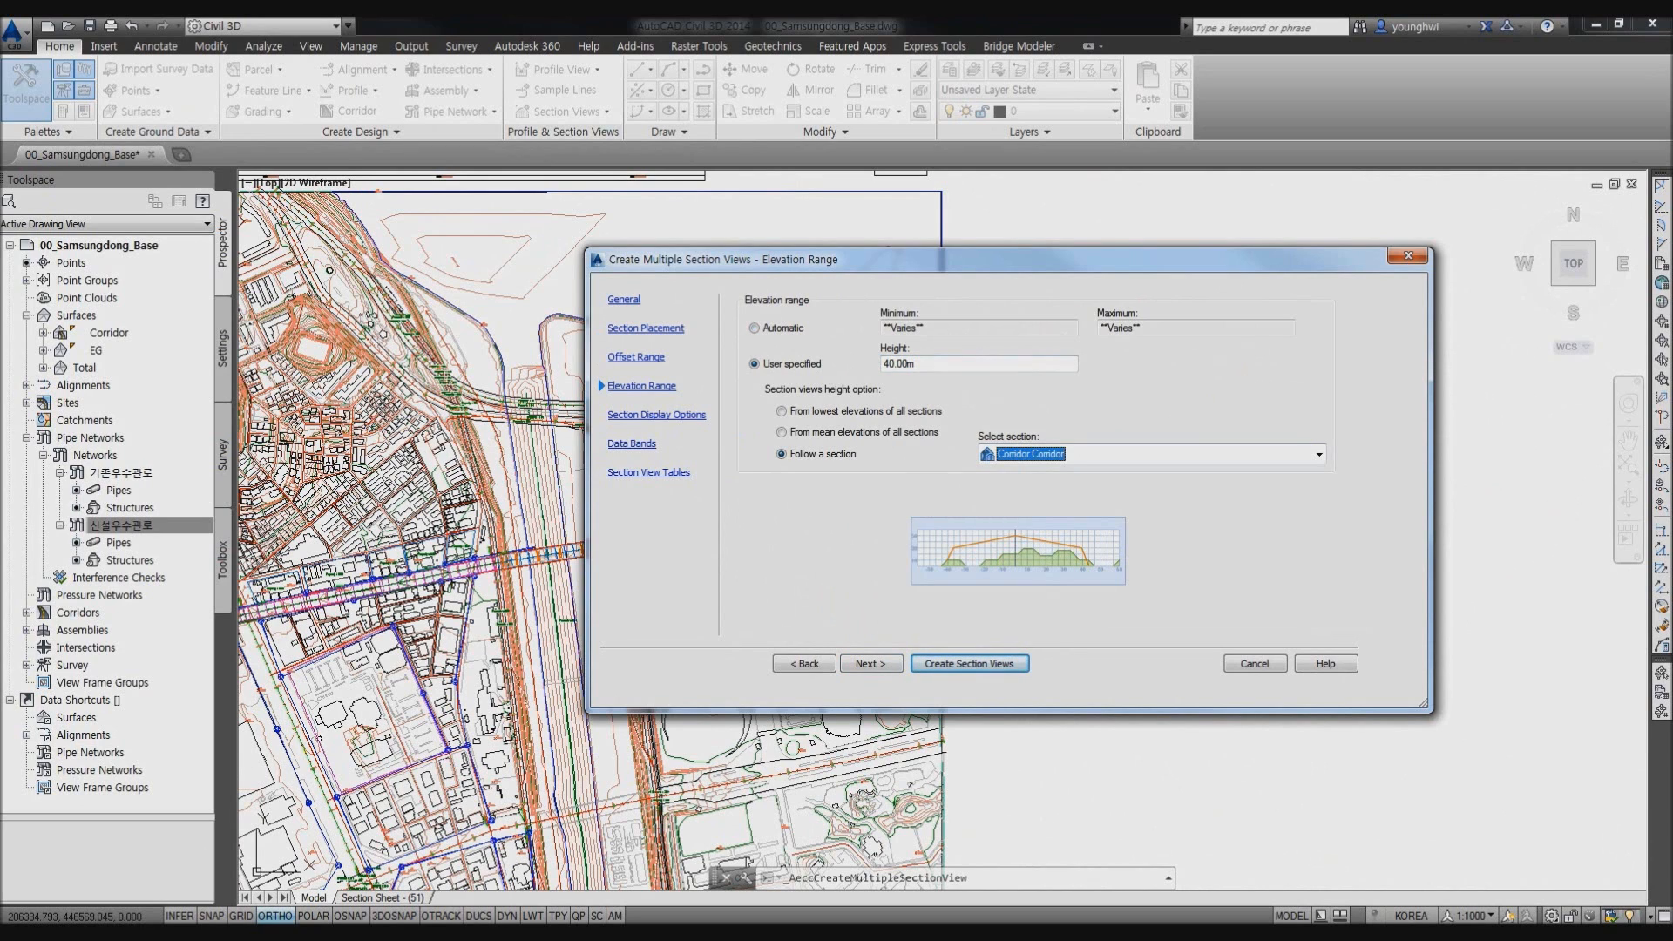
click(656, 414)
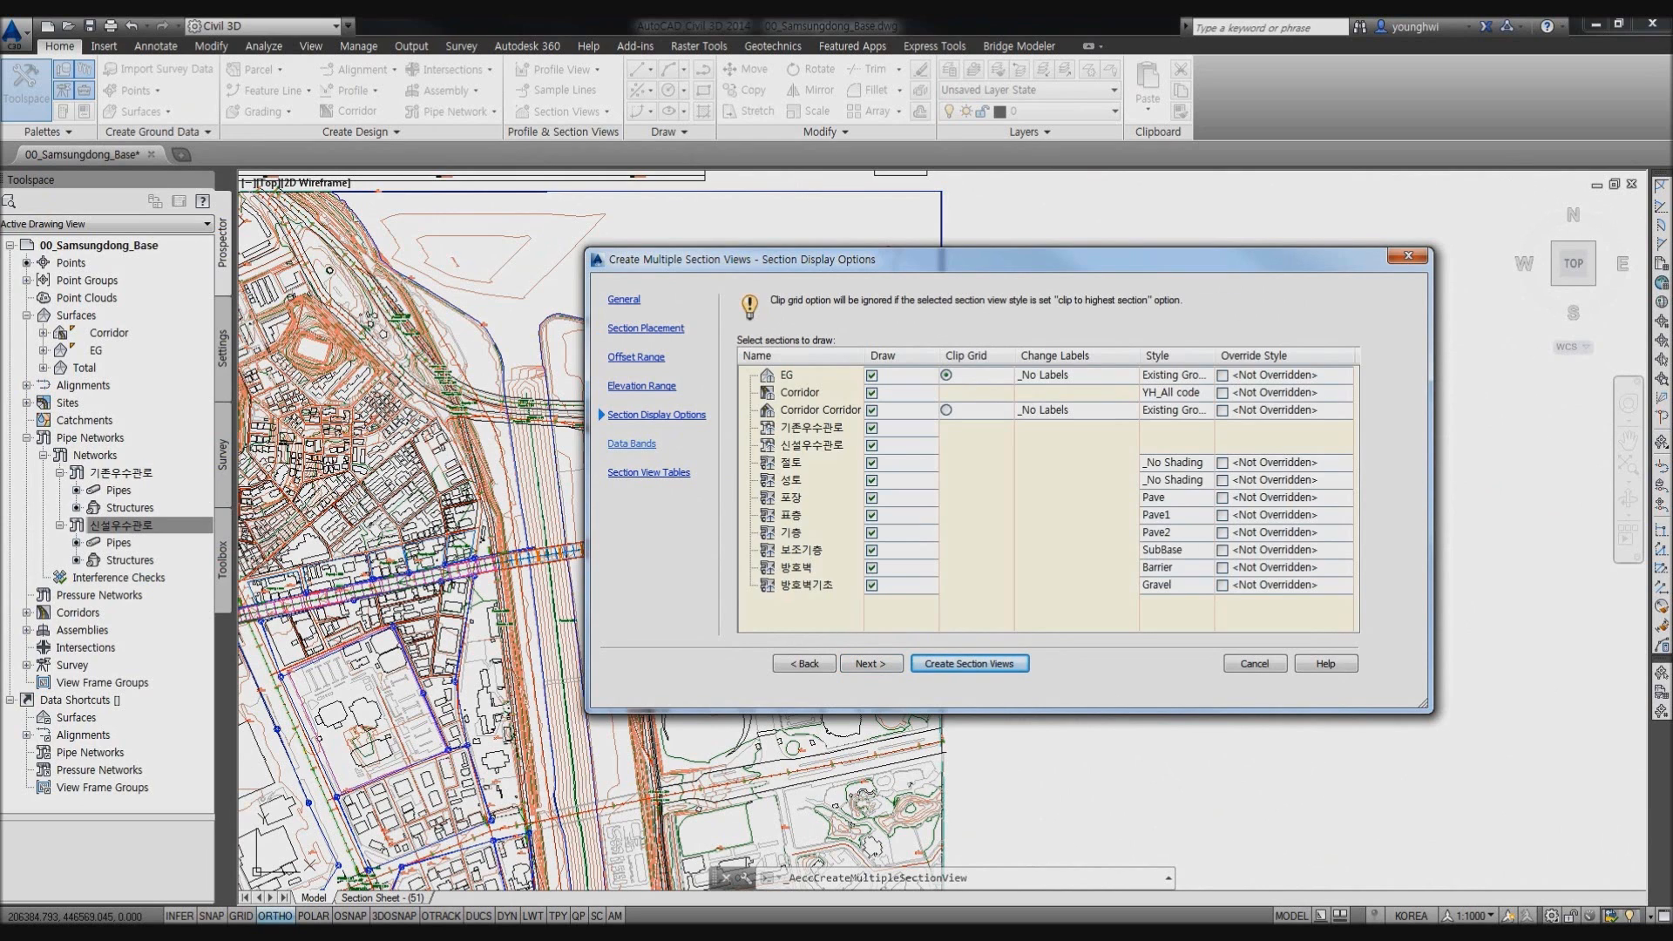
click(631, 443)
Add a Material volume table in the Table_YH_Road style with all materials, and create the section views in the empty area east of the plan.
click(648, 472)
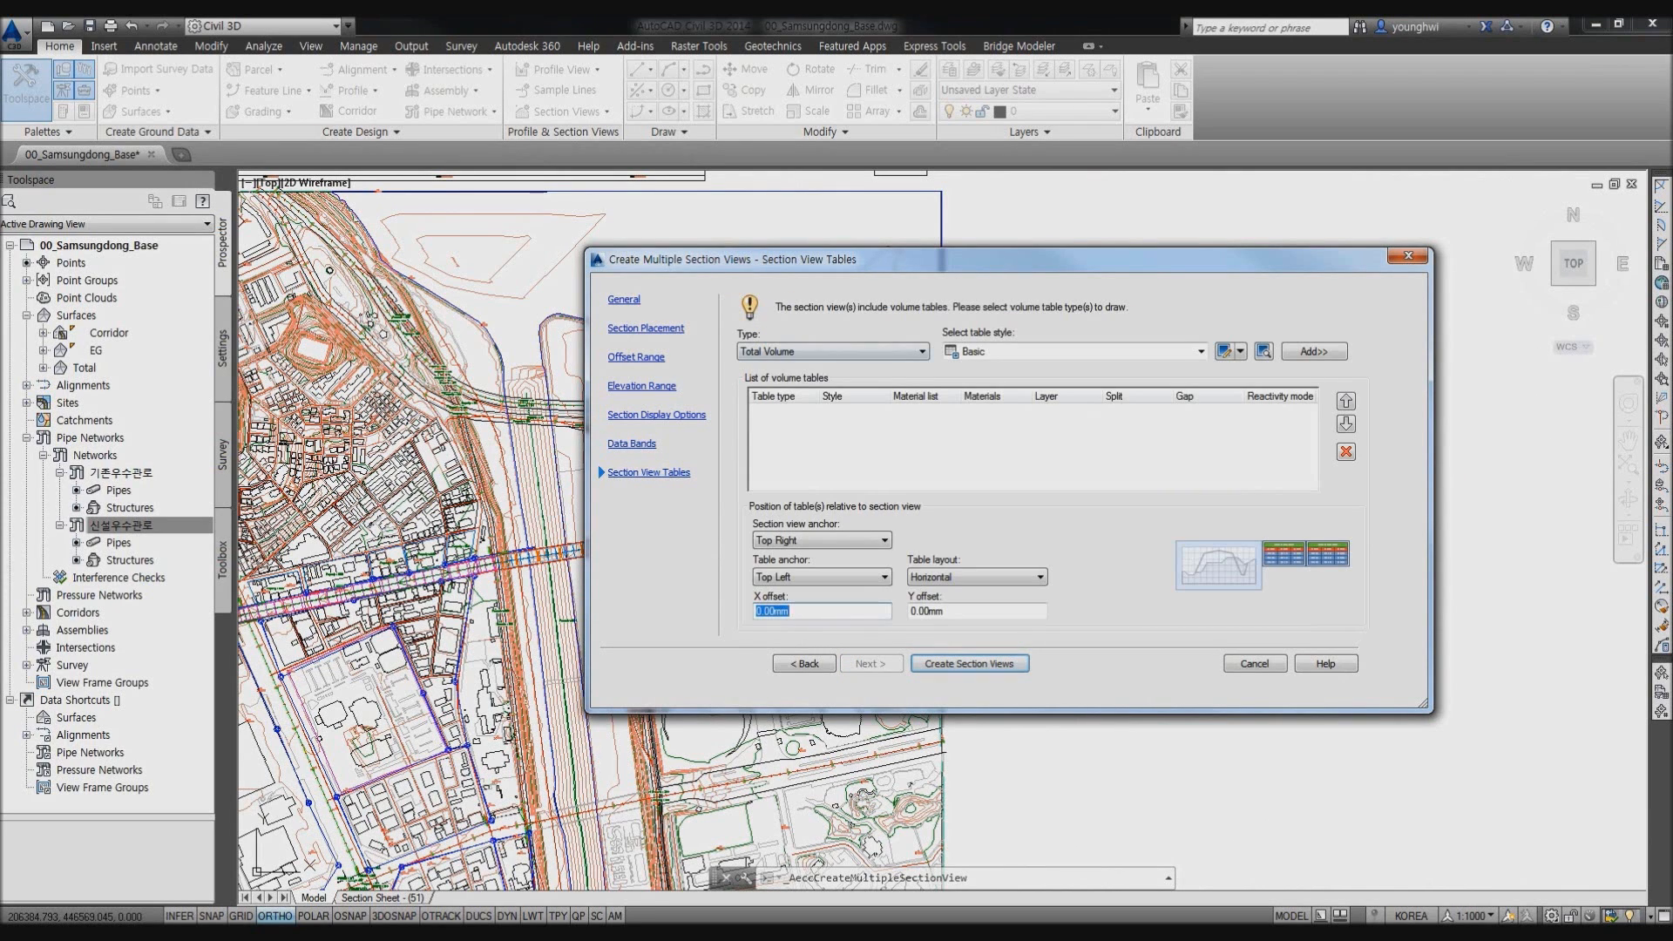
click(832, 351)
click(832, 367)
click(1074, 351)
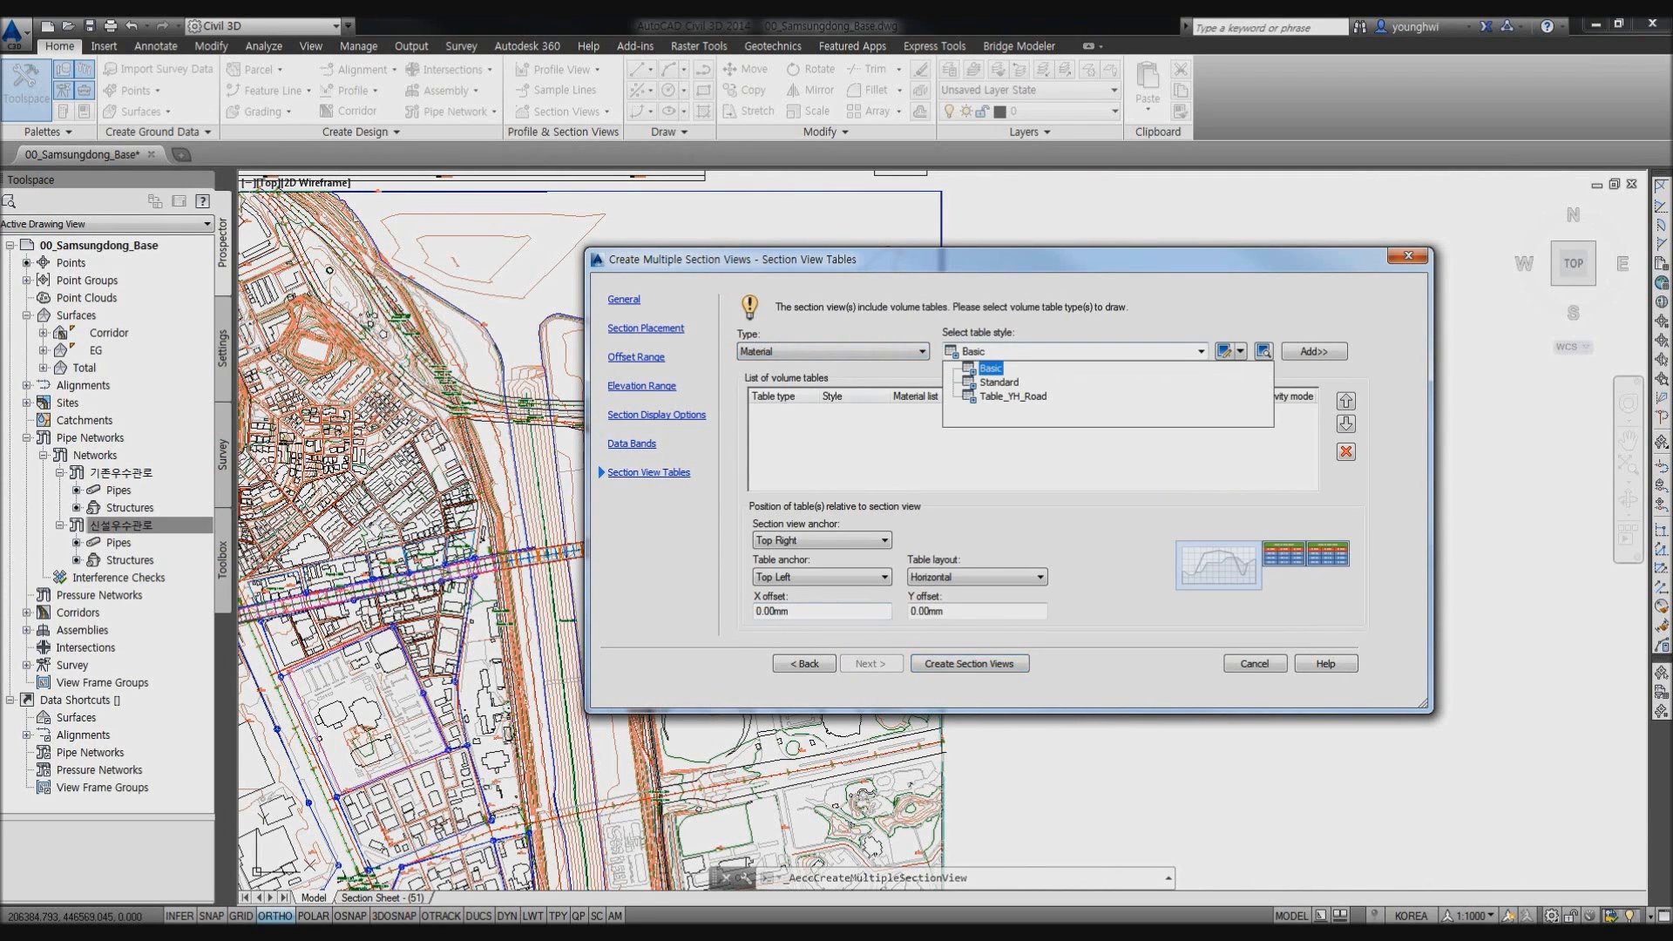
click(1012, 397)
click(1312, 351)
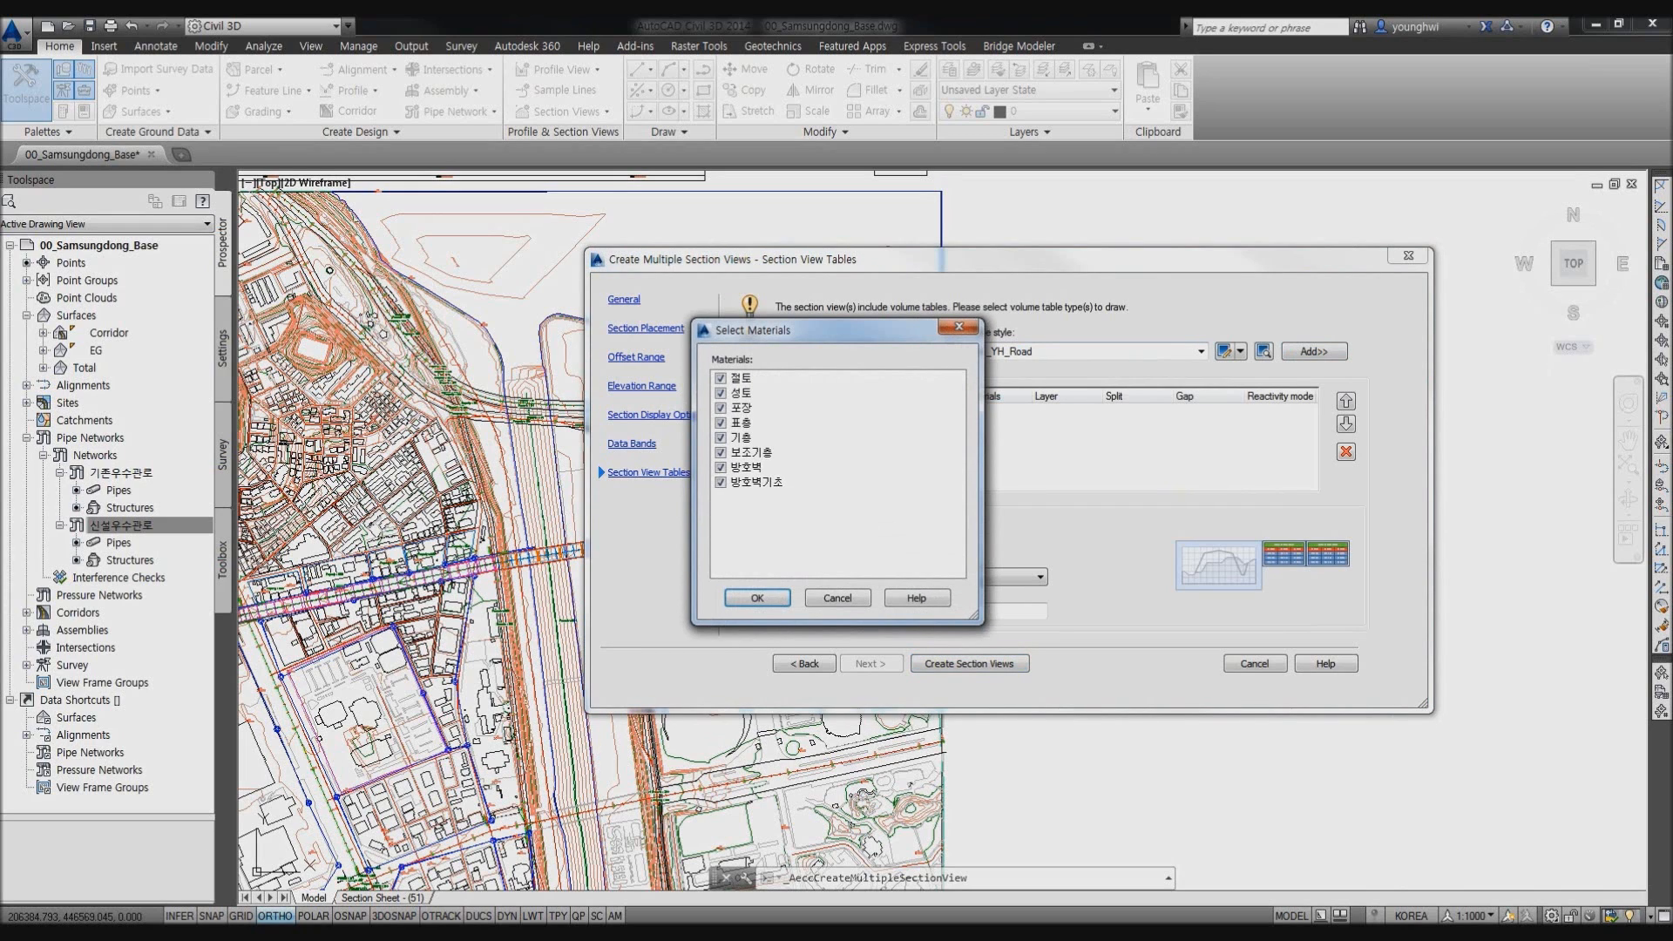
key(Return)
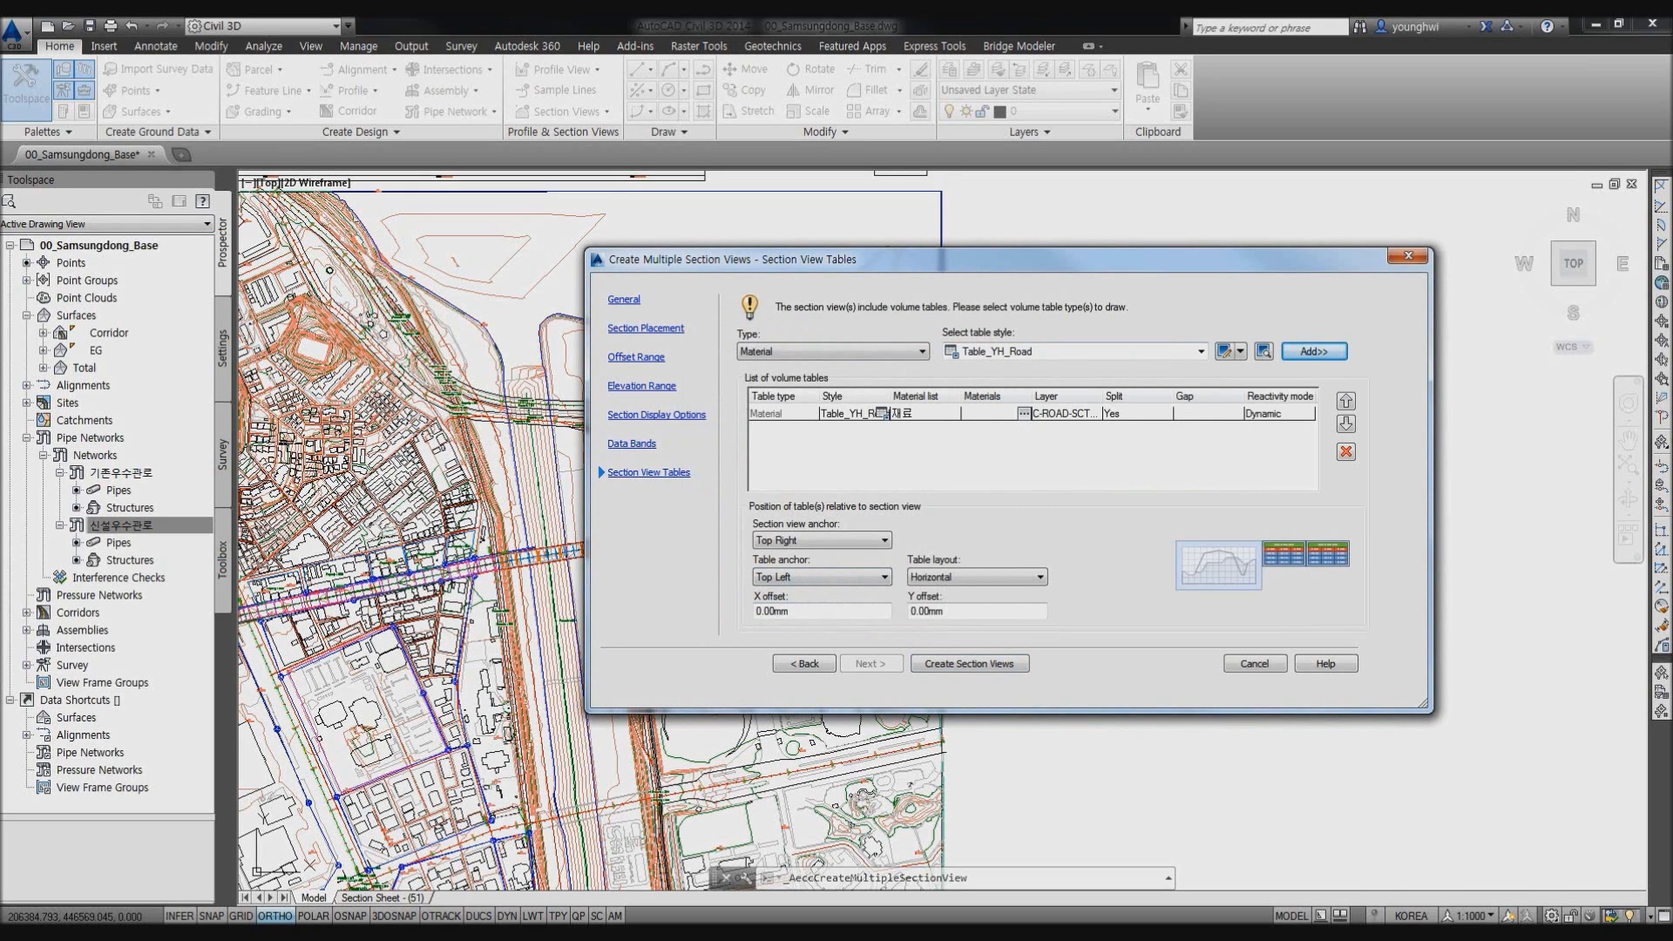
click(992, 663)
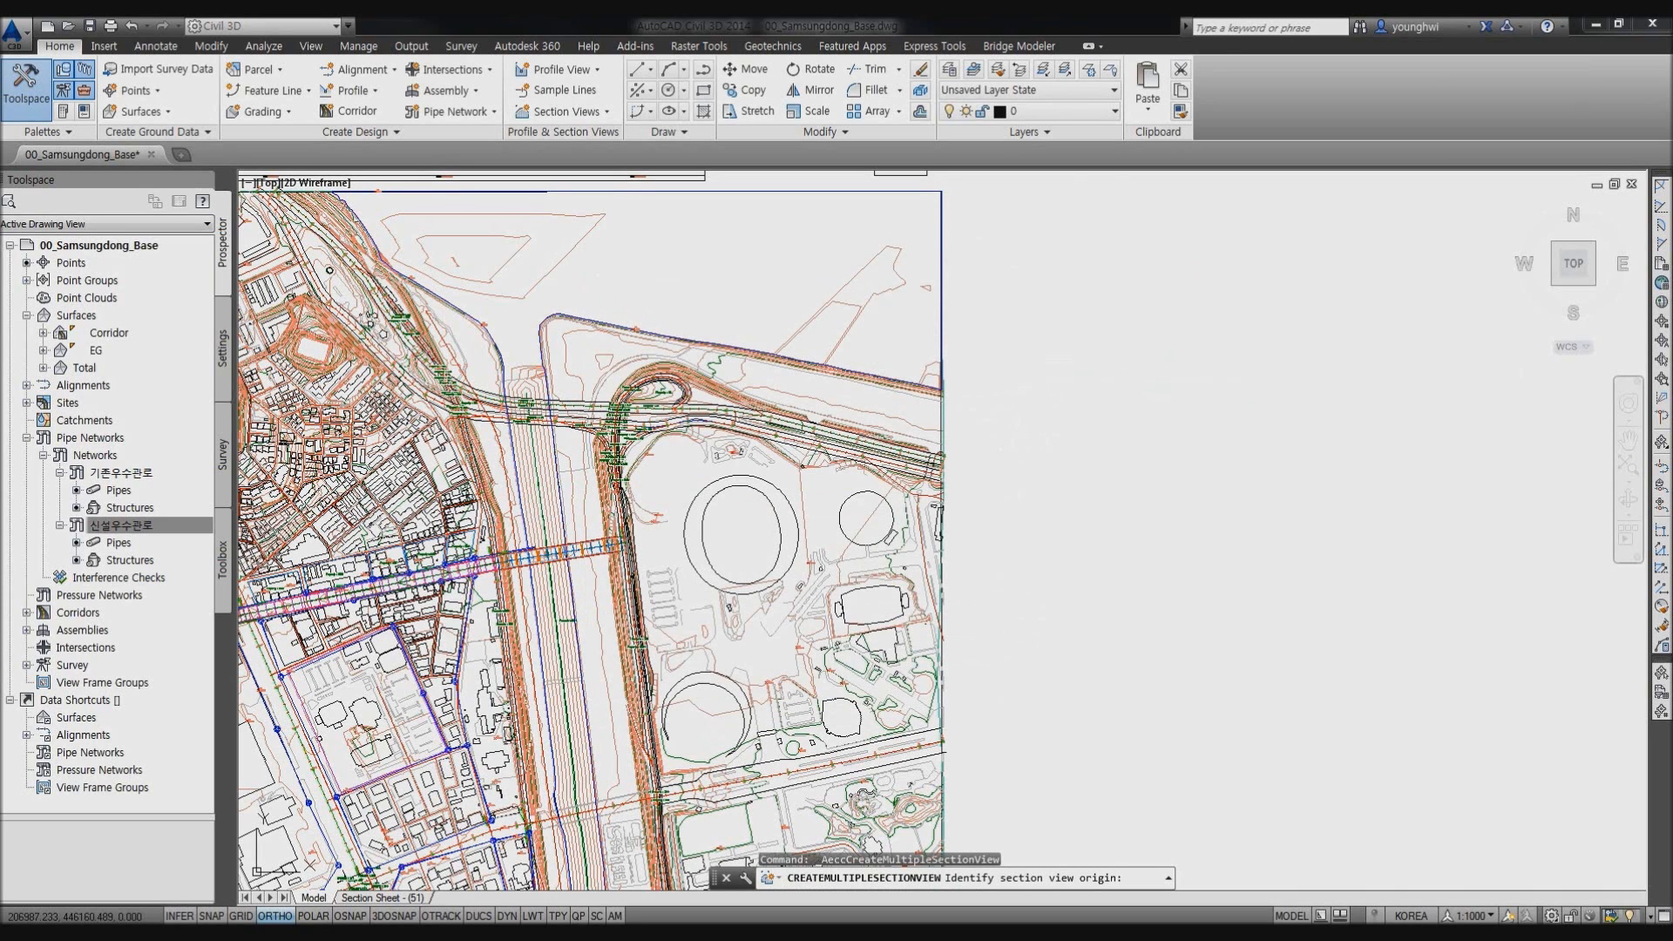
click(1030, 445)
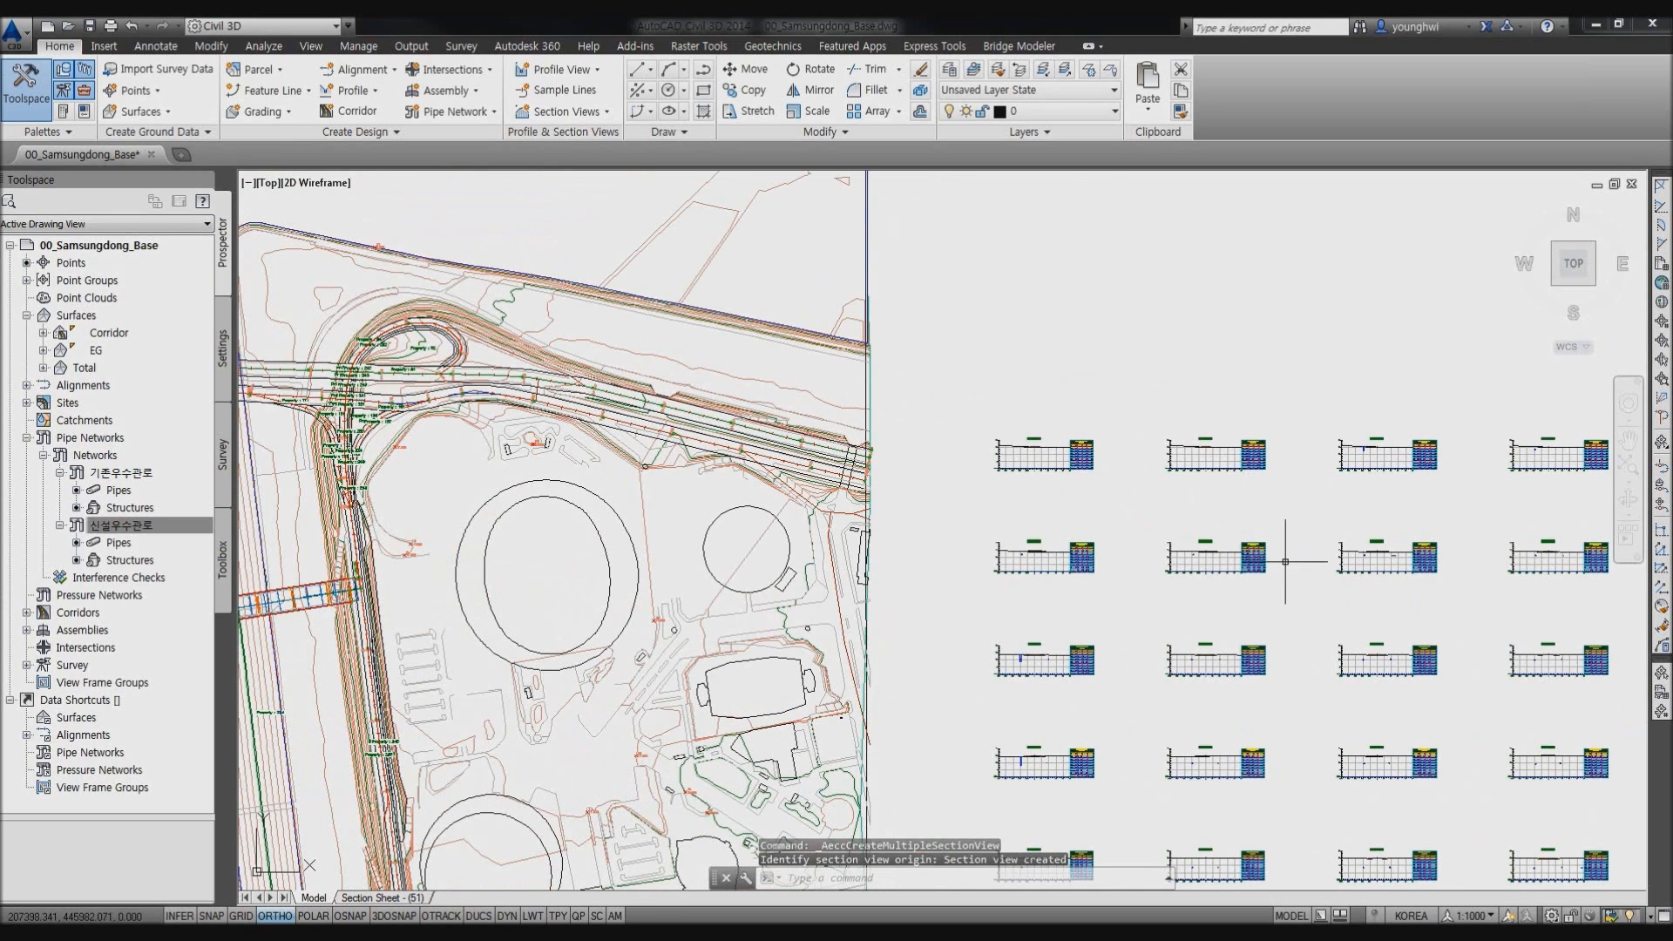
Examine the road, pipes and material tables in the section views at stations such as 0+242.54, 0+260.00 and 0+320.00.
scroll(1247, 479, up, 6)
scroll(1247, 479, up, 2)
scroll(1182, 457, up, 1)
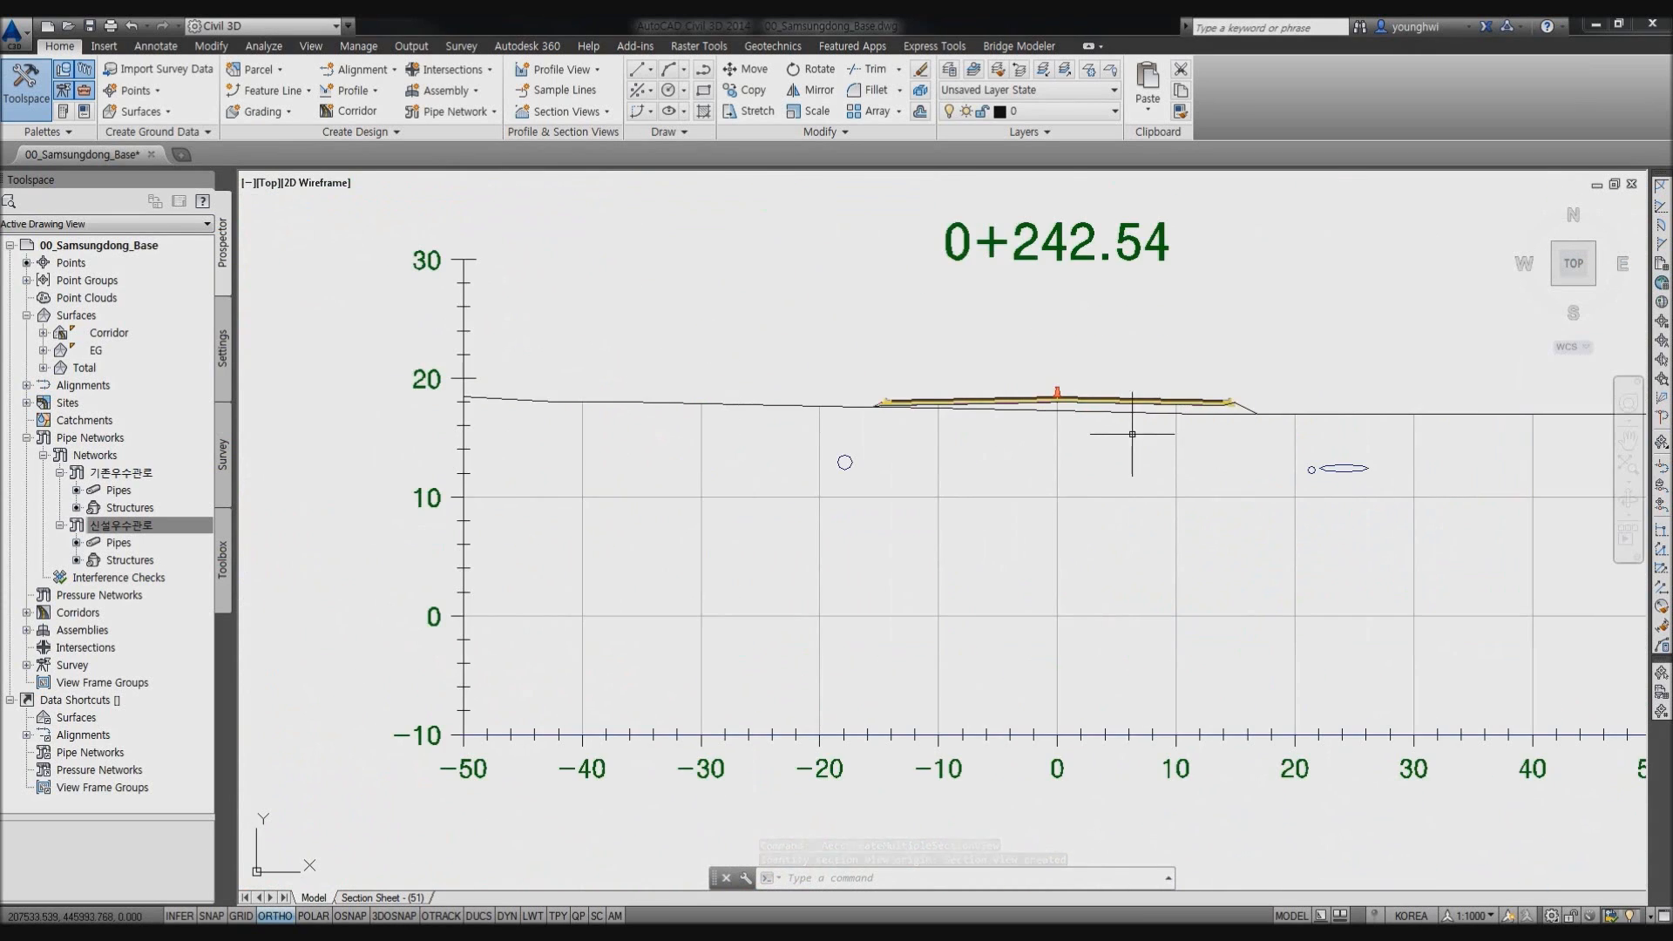
scroll(1132, 433, down, 1)
middle_drag(1207, 472, 923, 474)
scroll(924, 473, down, 5)
scroll(1326, 460, up, 6)
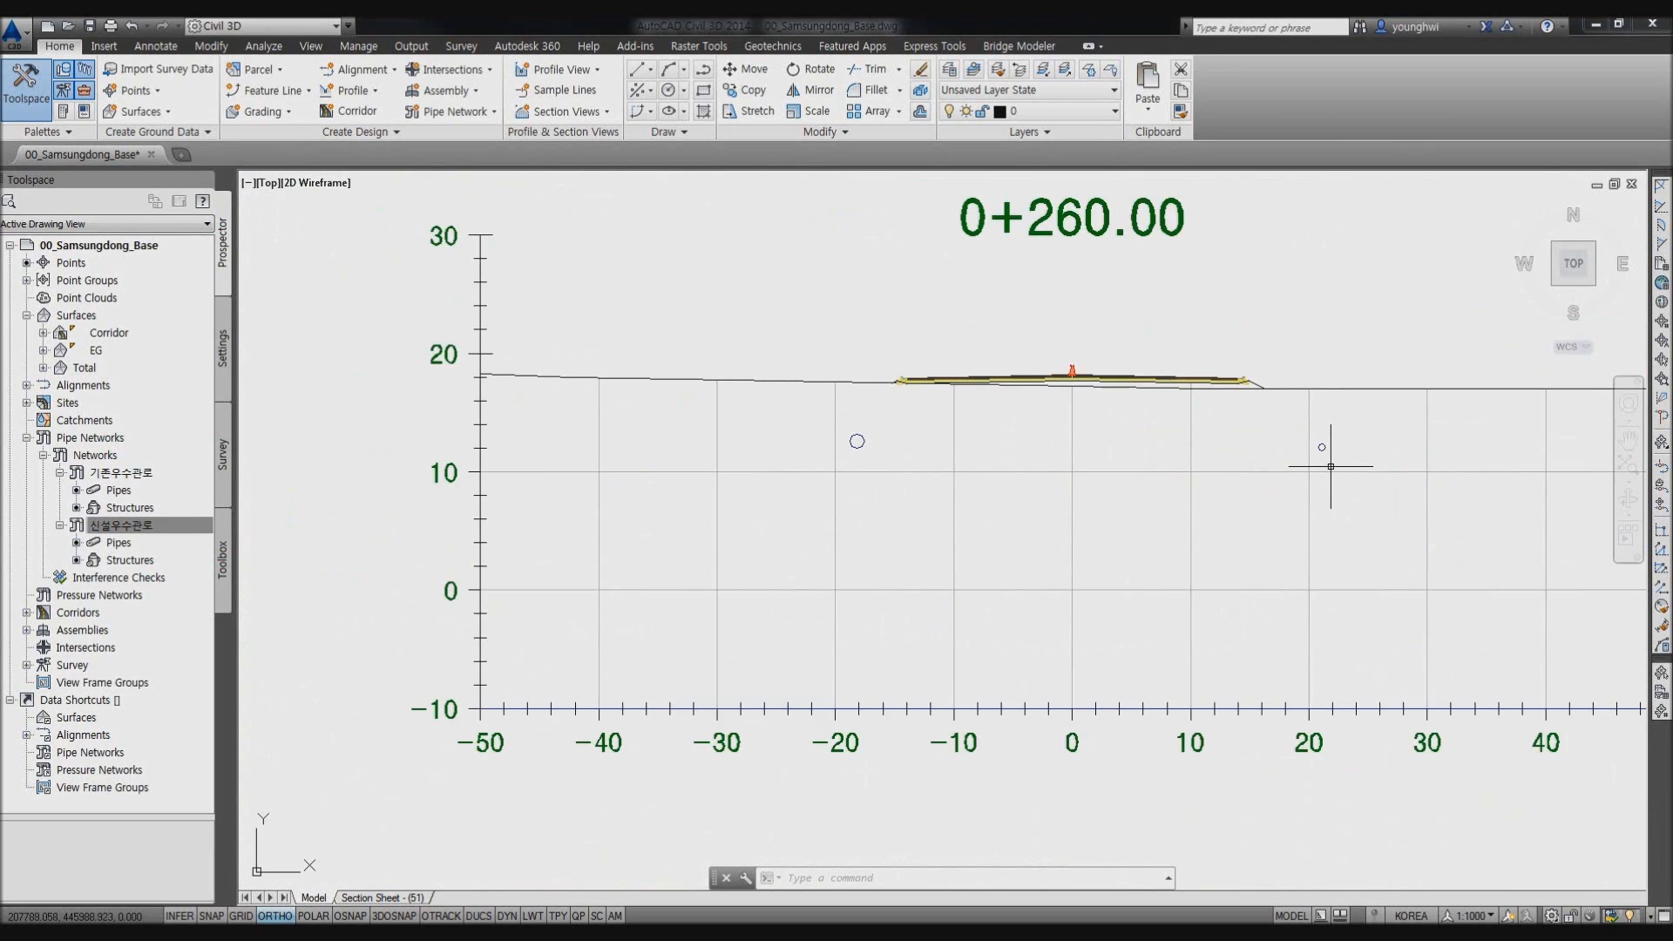
scroll(877, 441, down, 3)
scroll(1158, 461, down, 4)
middle_drag(1342, 467, 708, 471)
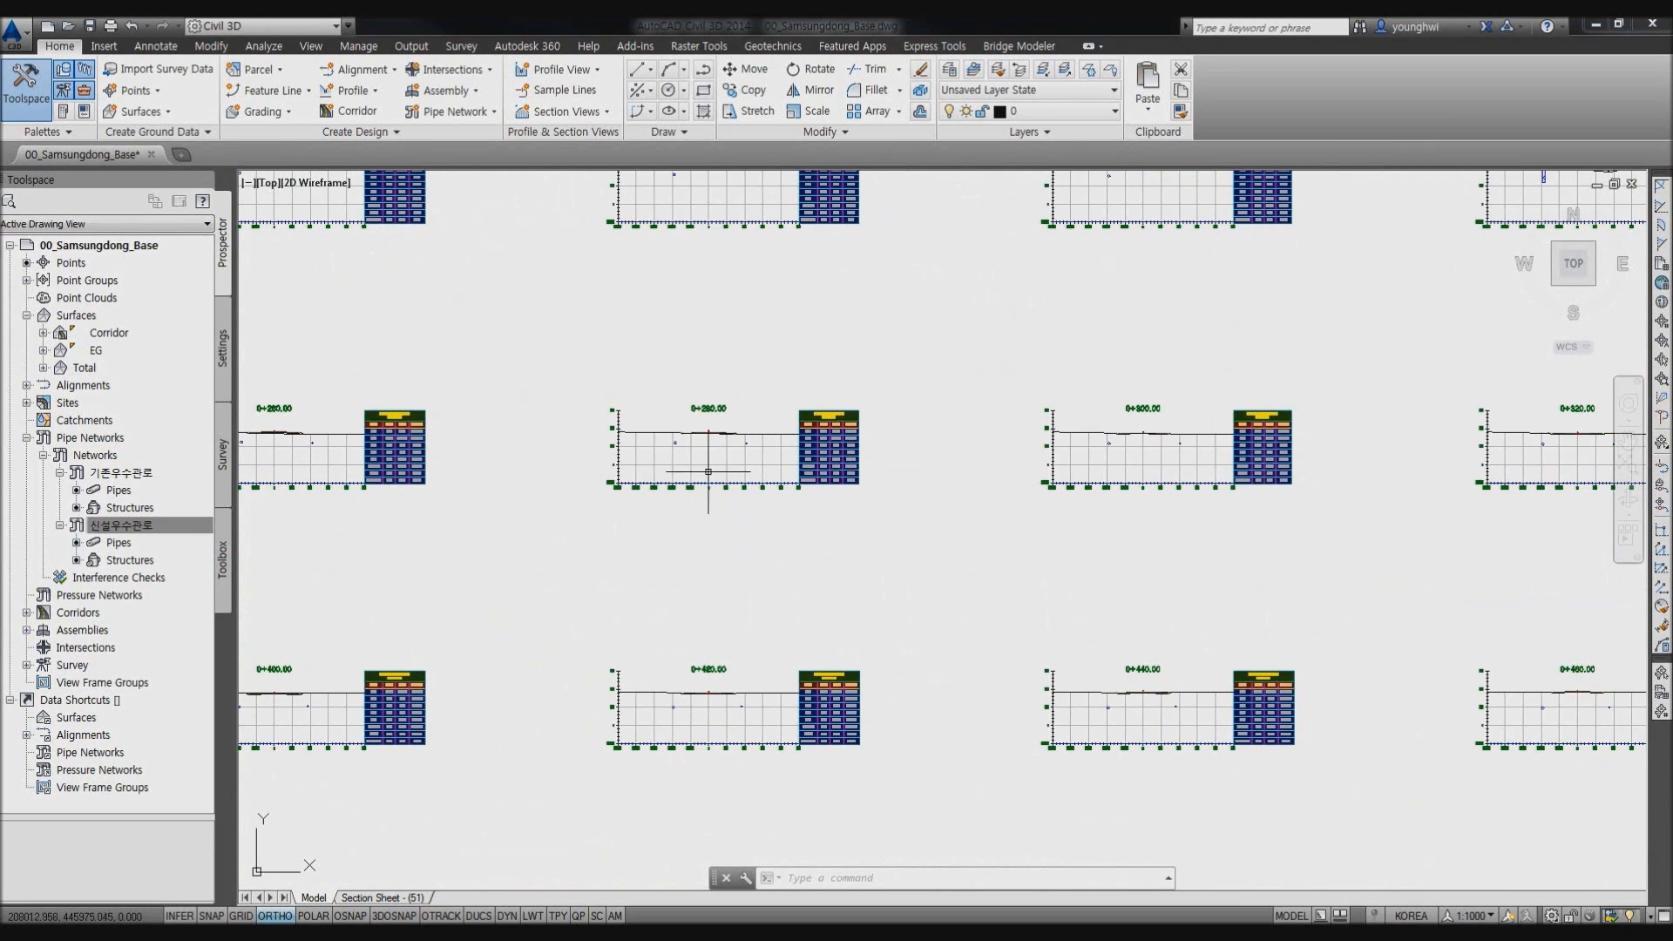
scroll(1141, 451, up, 2)
scroll(908, 426, down, 2)
middle_drag(1183, 447, 967, 448)
scroll(1131, 448, up, 4)
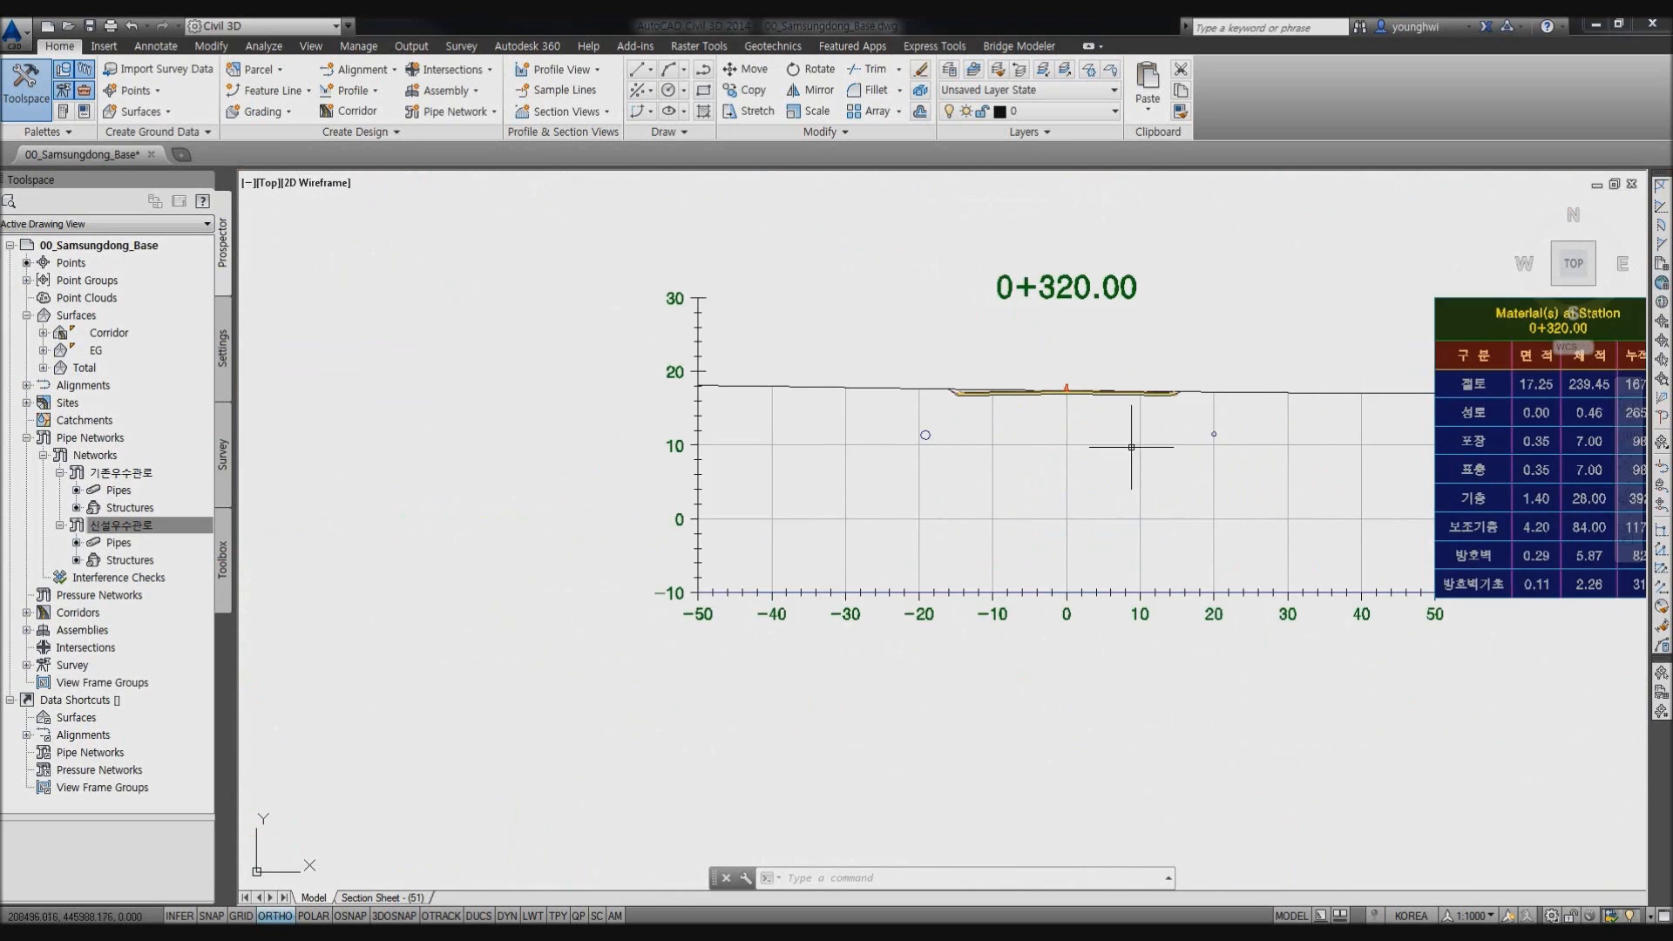
Add a network part label to the new storm pipe (신설우수관로) in the 0+320.00 section view.
scroll(1169, 437, up, 1)
middle_drag(1169, 437, 965, 451)
scroll(965, 450, down, 2)
scroll(866, 459, up, 2)
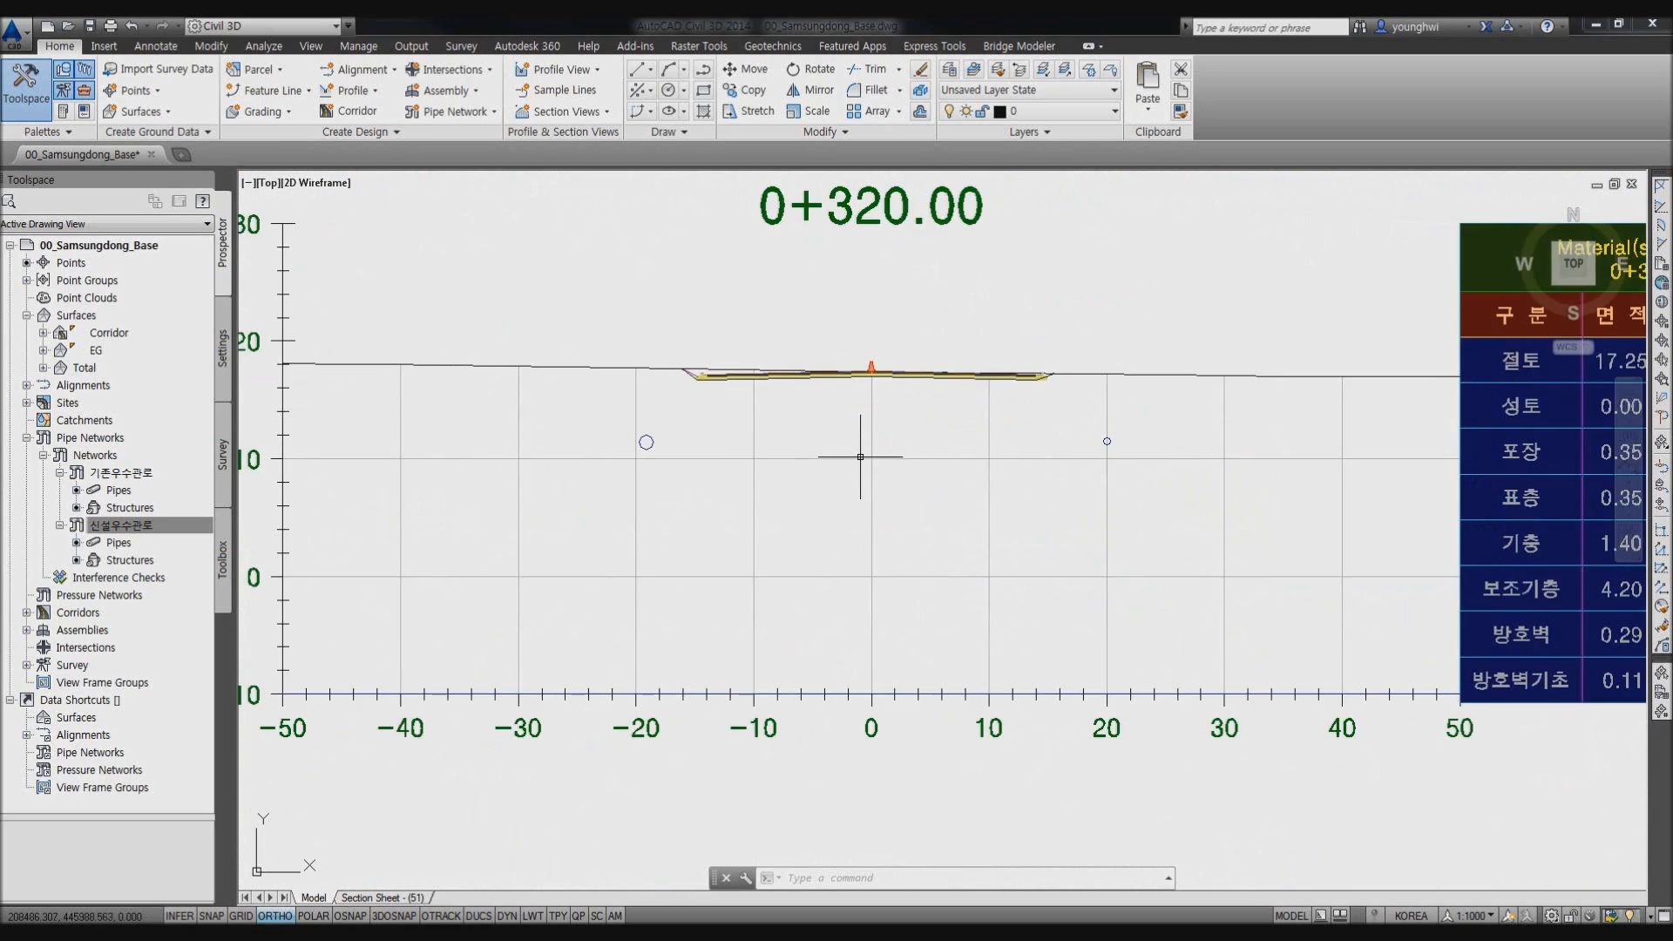
scroll(866, 460, down, 2)
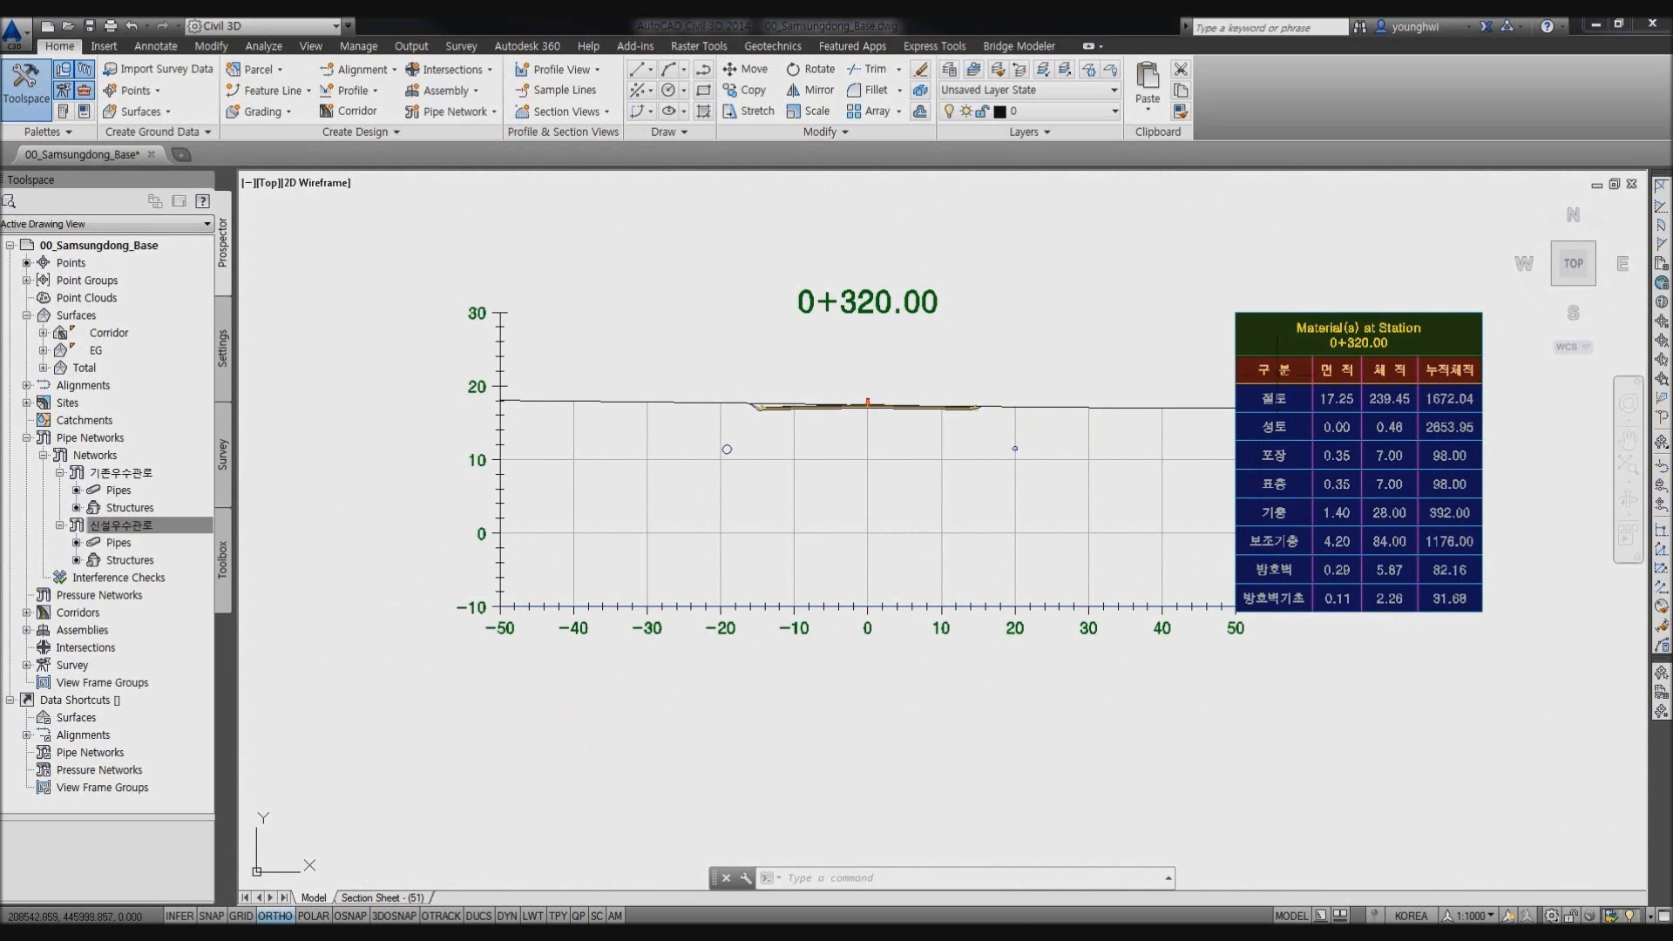
scroll(737, 451, up, 1)
click(747, 464)
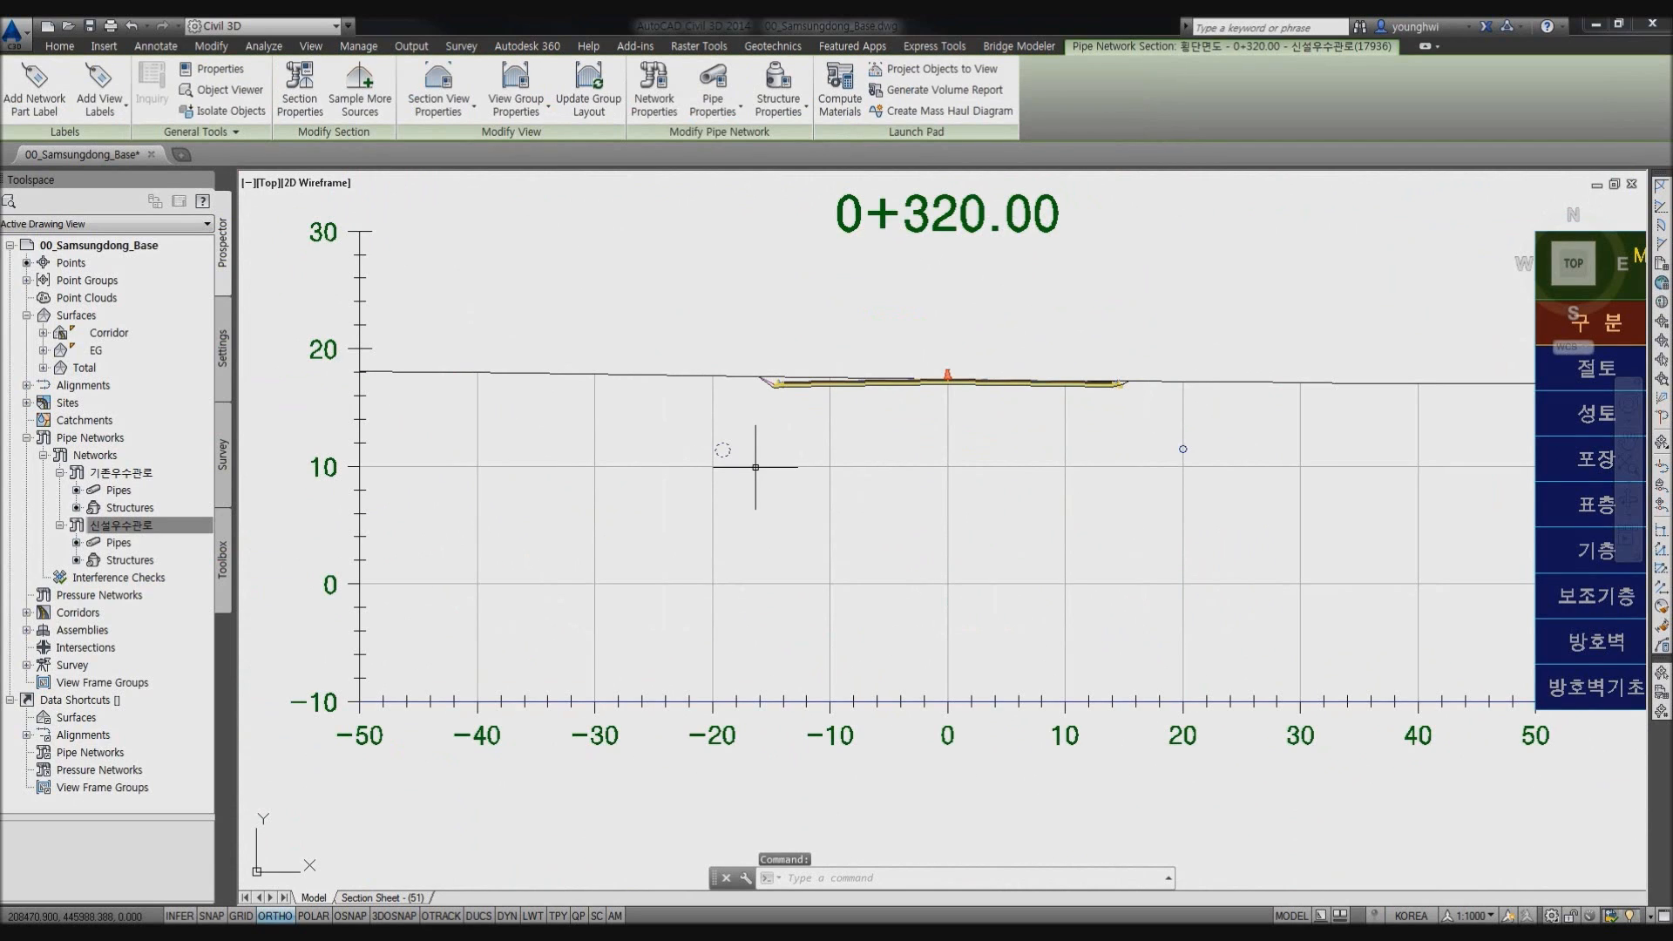
click(34, 96)
click(722, 450)
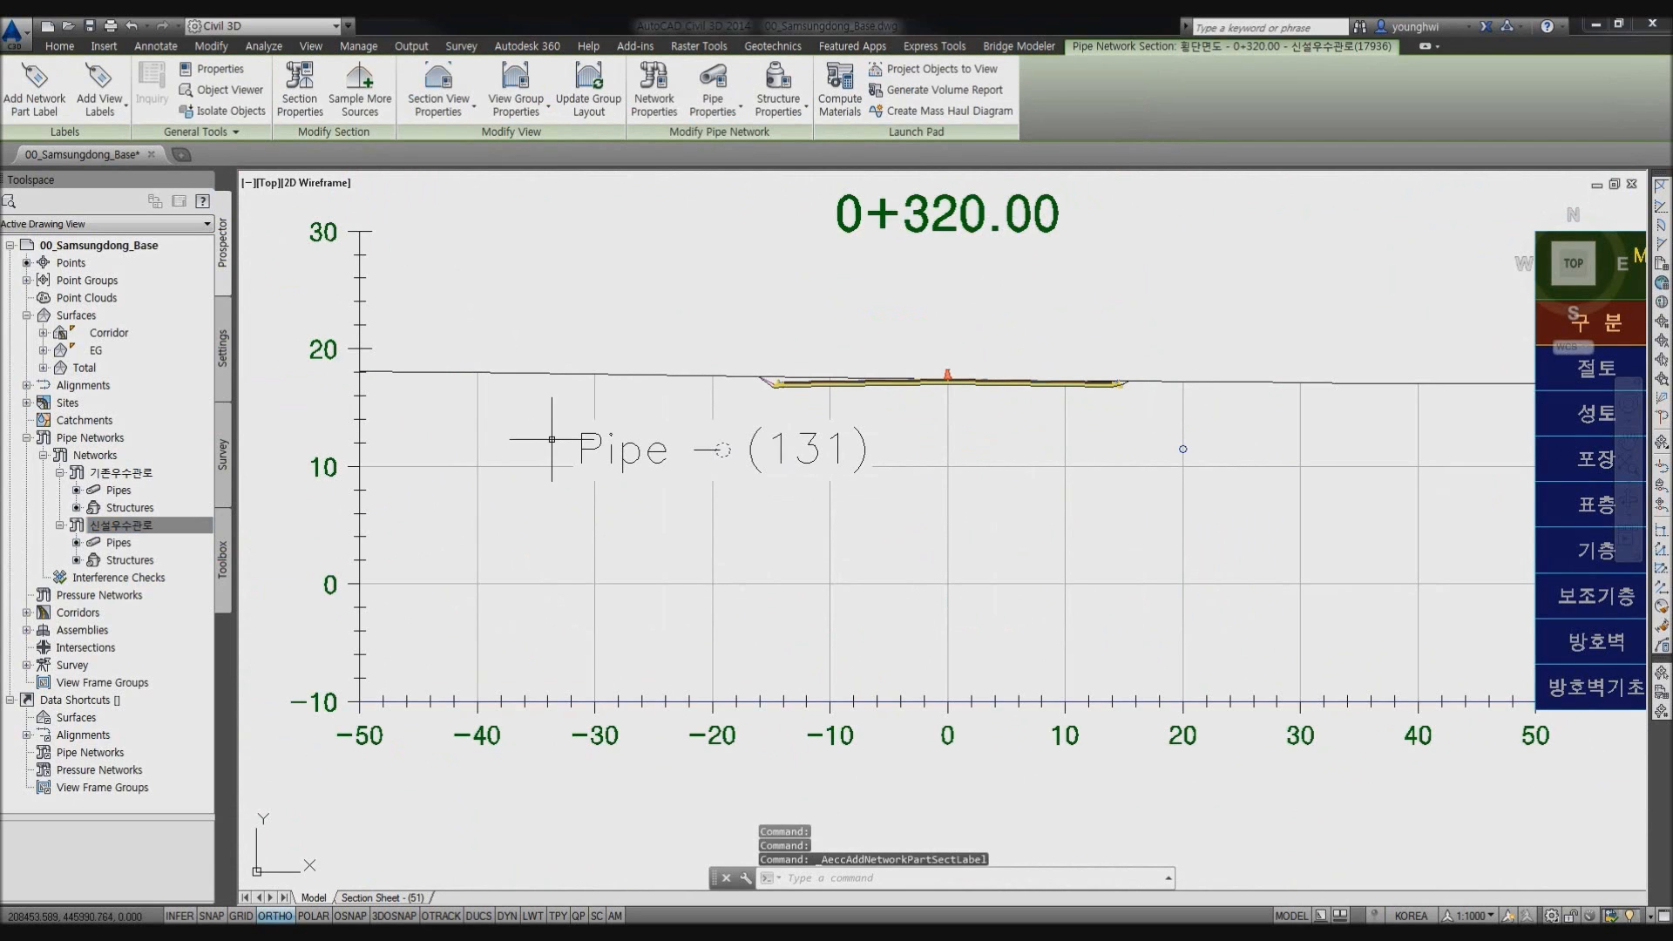
key(Escape)
click(1182, 449)
click(31, 89)
scroll(1173, 466, up, 1)
click(1188, 439)
key(Escape)
scroll(1172, 466, down, 1)
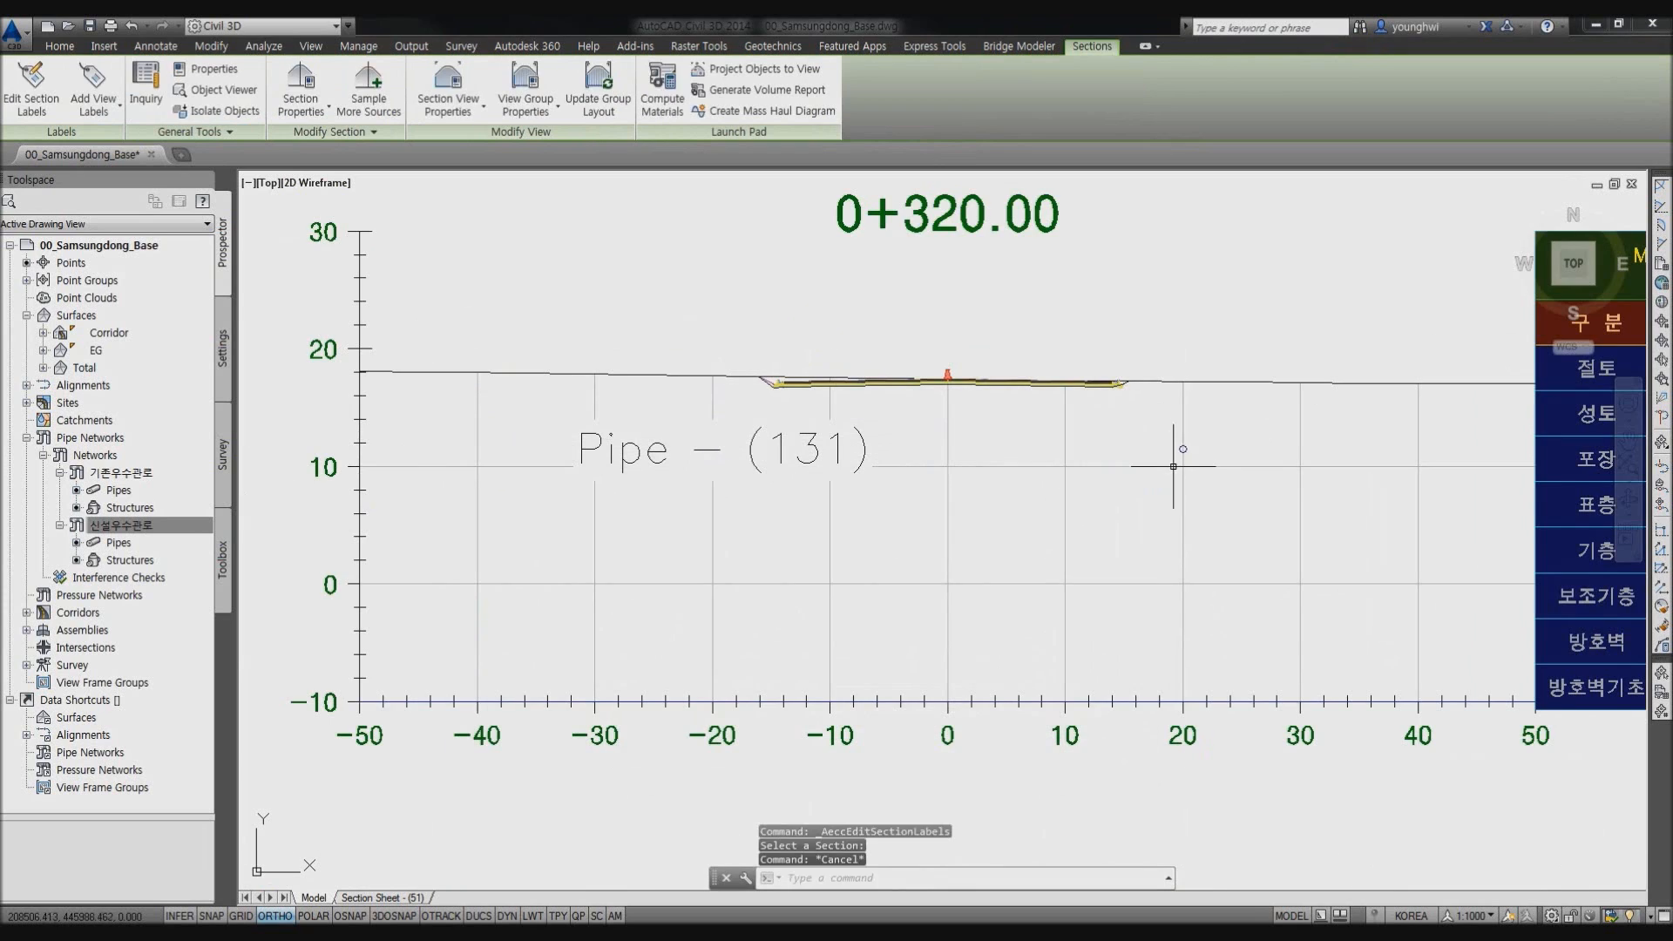
click(1183, 450)
scroll(1130, 453, up, 1)
key(Escape)
Apply the Cross_Pipe_YH label style to the new storm pipe's label in the 0+320.00 section view.
click(732, 488)
click(636, 423)
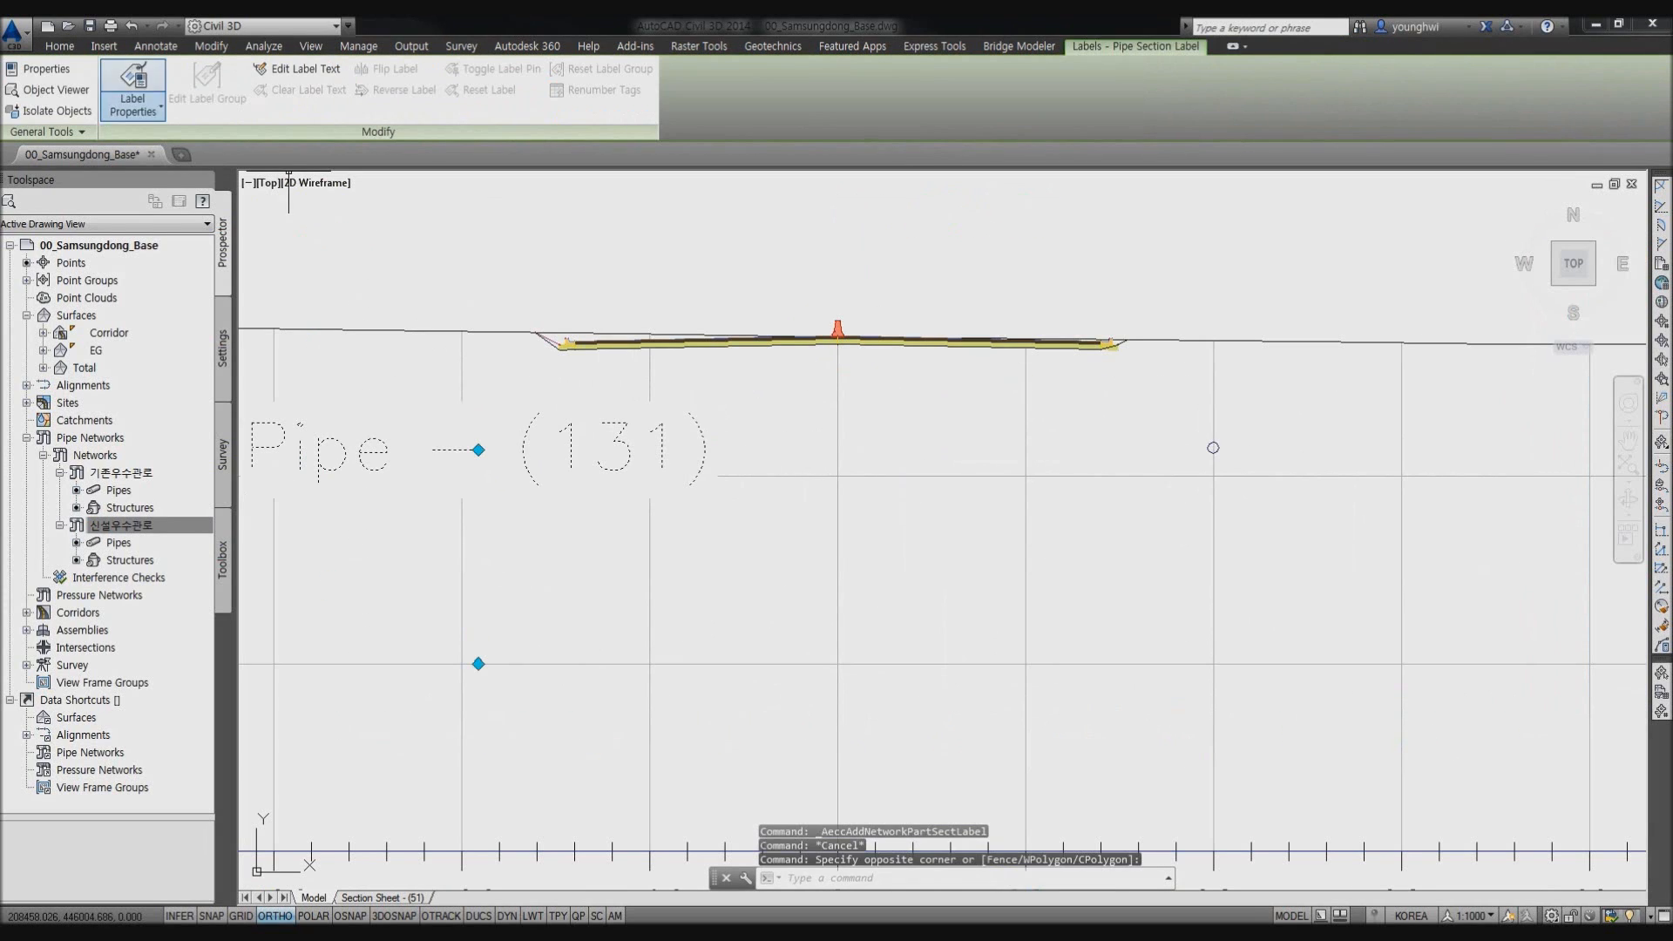
click(134, 109)
click(157, 177)
click(958, 390)
click(945, 418)
click(921, 423)
Add a network part label to the existing storm pipe (기존우수관로) in the 0+320.00 section view.
middle_drag(1206, 425, 1038, 445)
click(1044, 464)
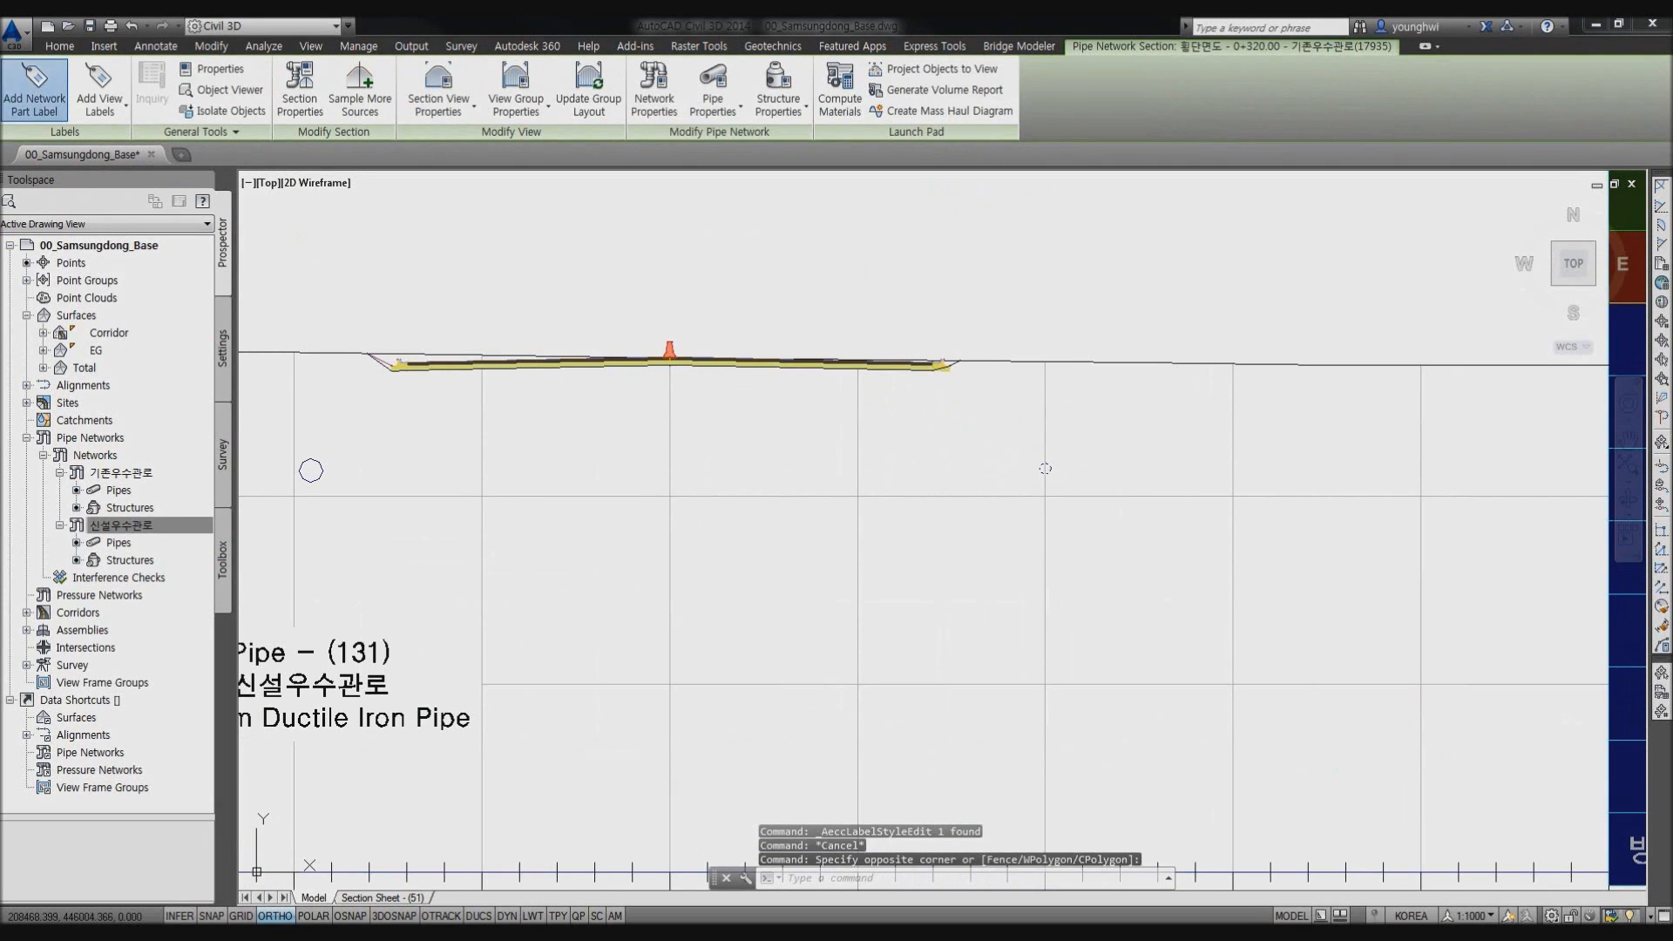
click(34, 90)
scroll(1054, 470, up, 2)
key(Escape)
click(34, 90)
scroll(966, 440, down, 3)
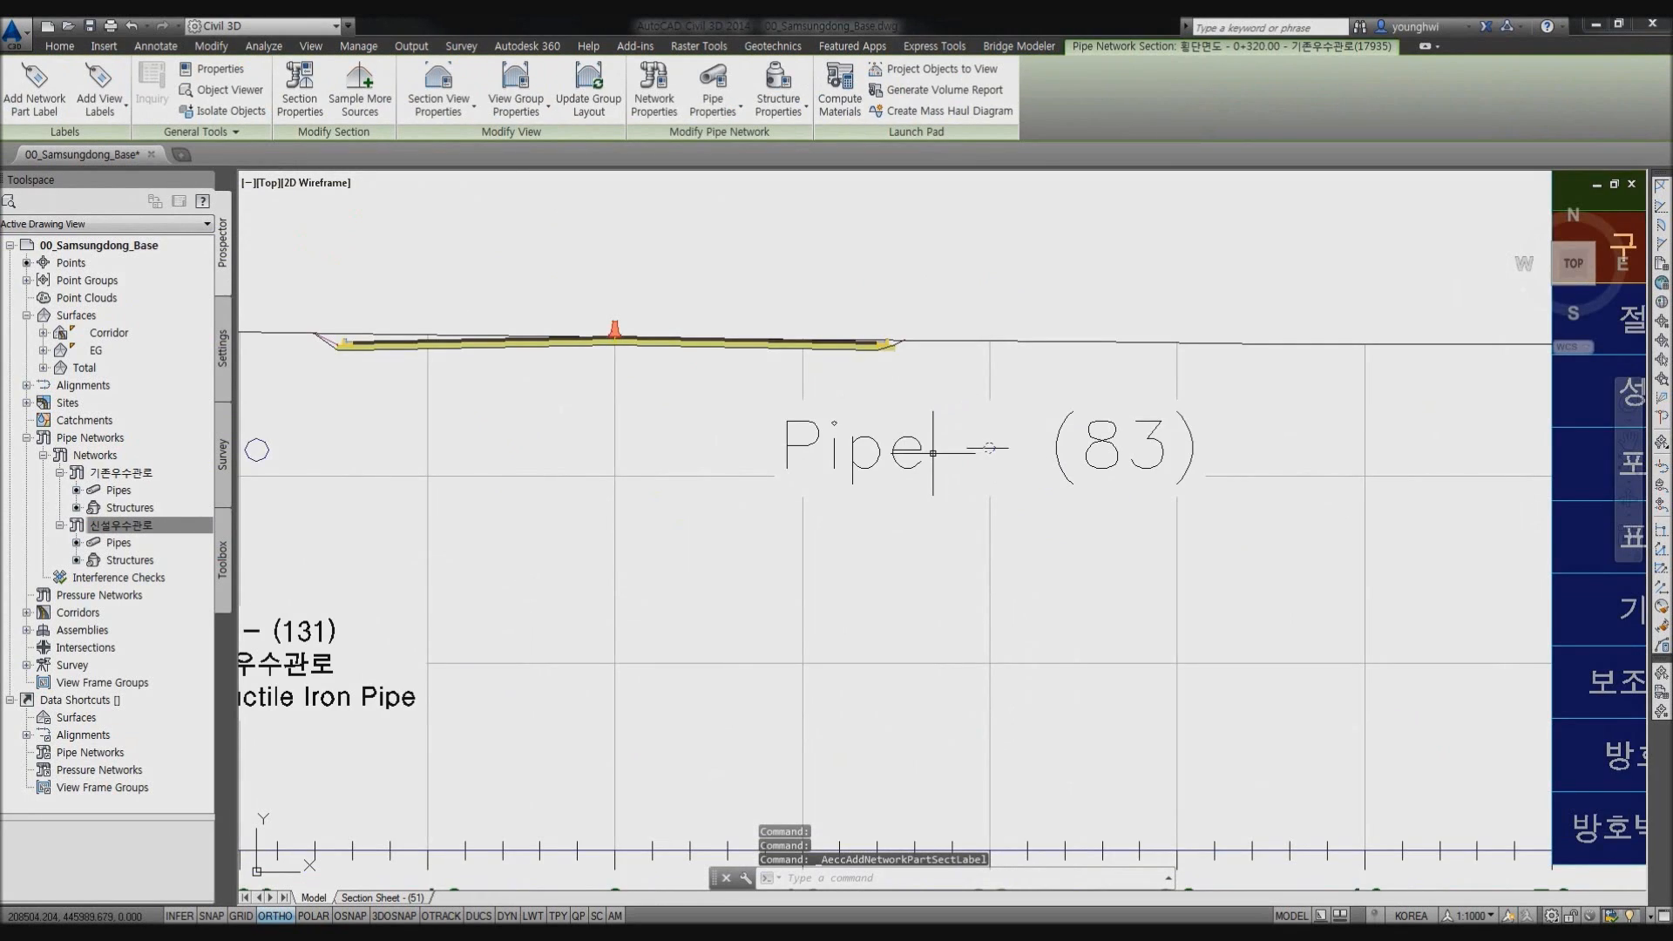
key(Escape)
Apply the Cross_Pipe_YH label style to the existing storm pipe's label in the 0+320.00 section view.
click(920, 452)
click(884, 443)
click(133, 103)
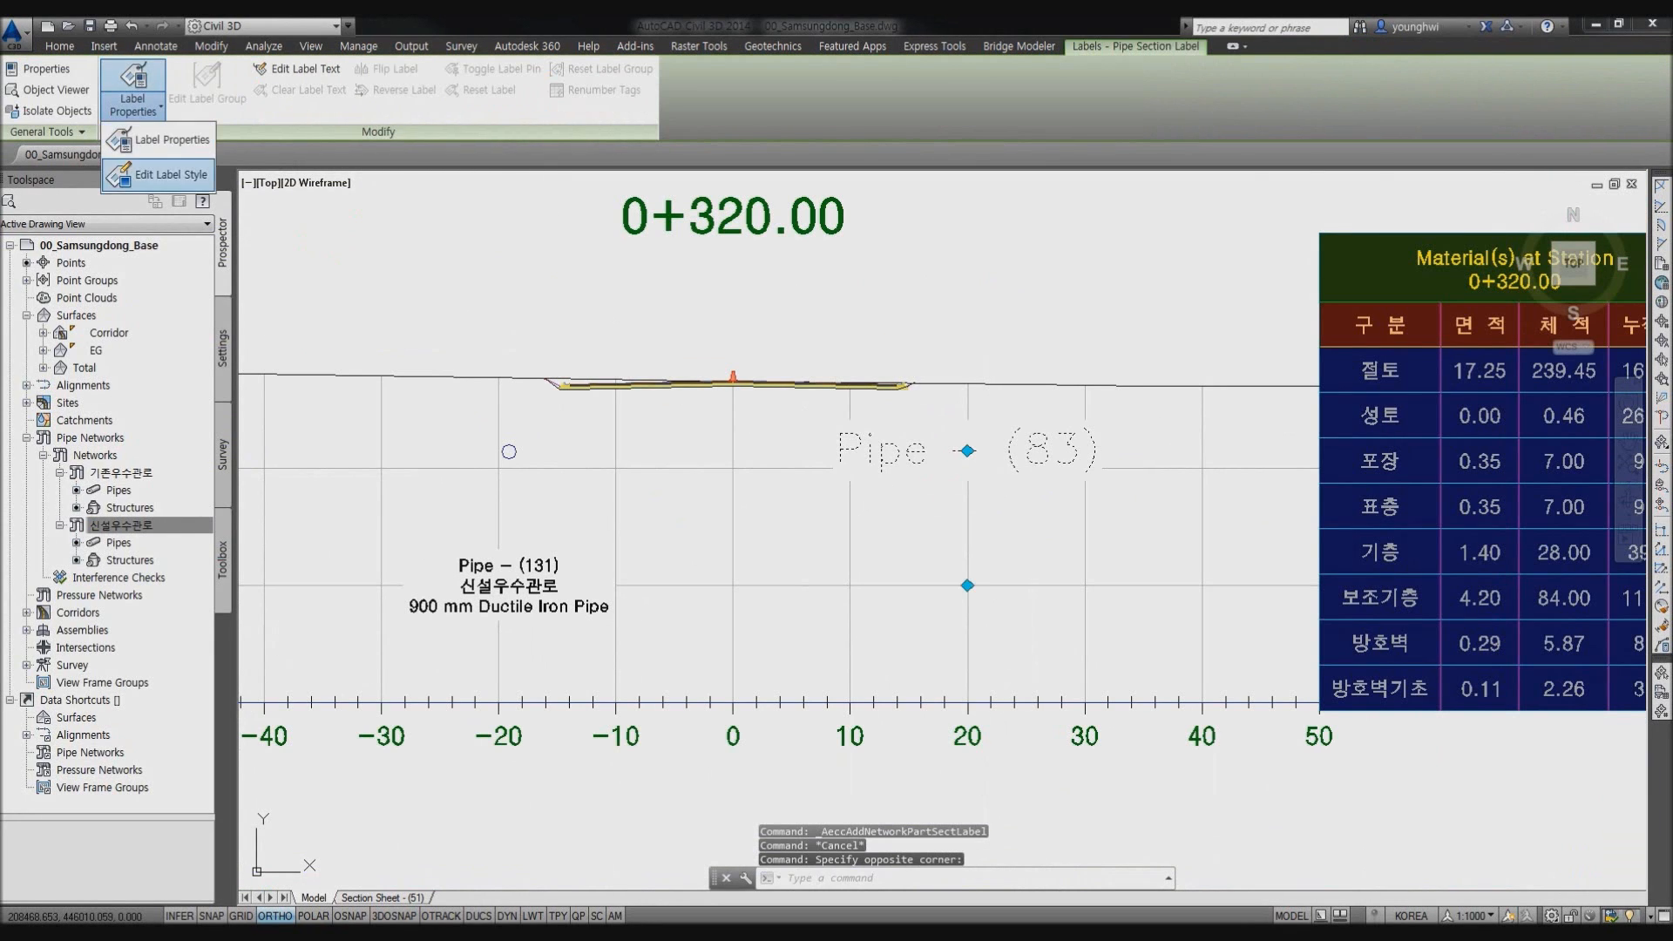
click(157, 177)
click(958, 391)
click(956, 436)
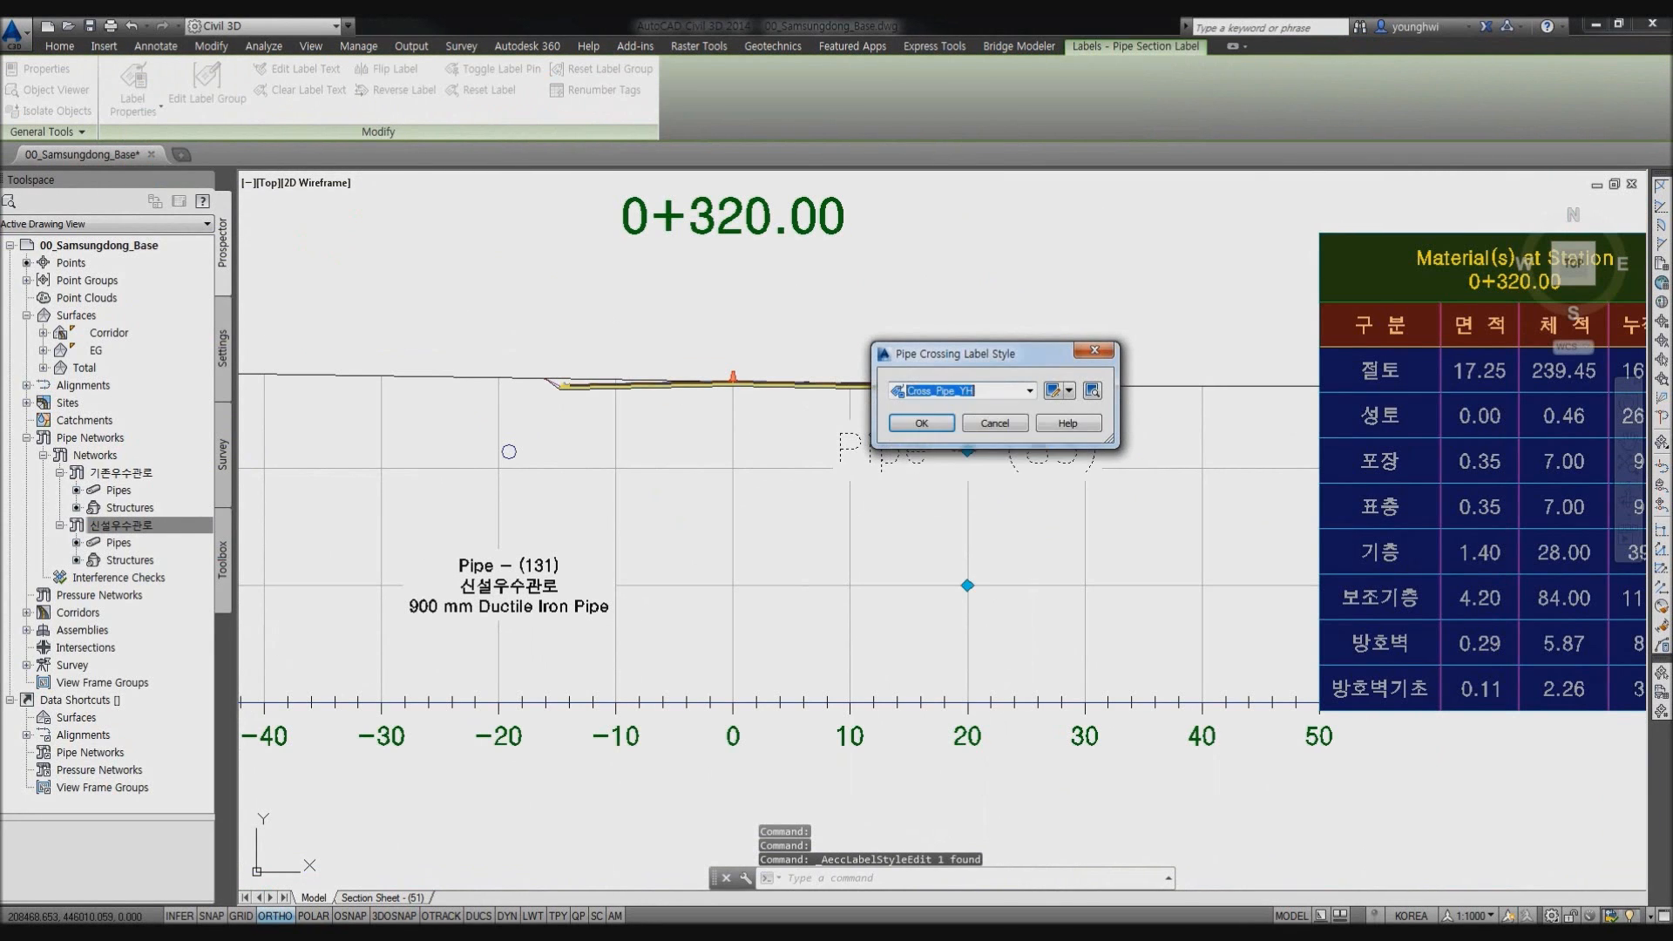
click(921, 423)
key(Escape)
Examine the two pipe labels at 0+320.00 and the other section views, such as station 0+940.00.
middle_drag(962, 575, 1016, 572)
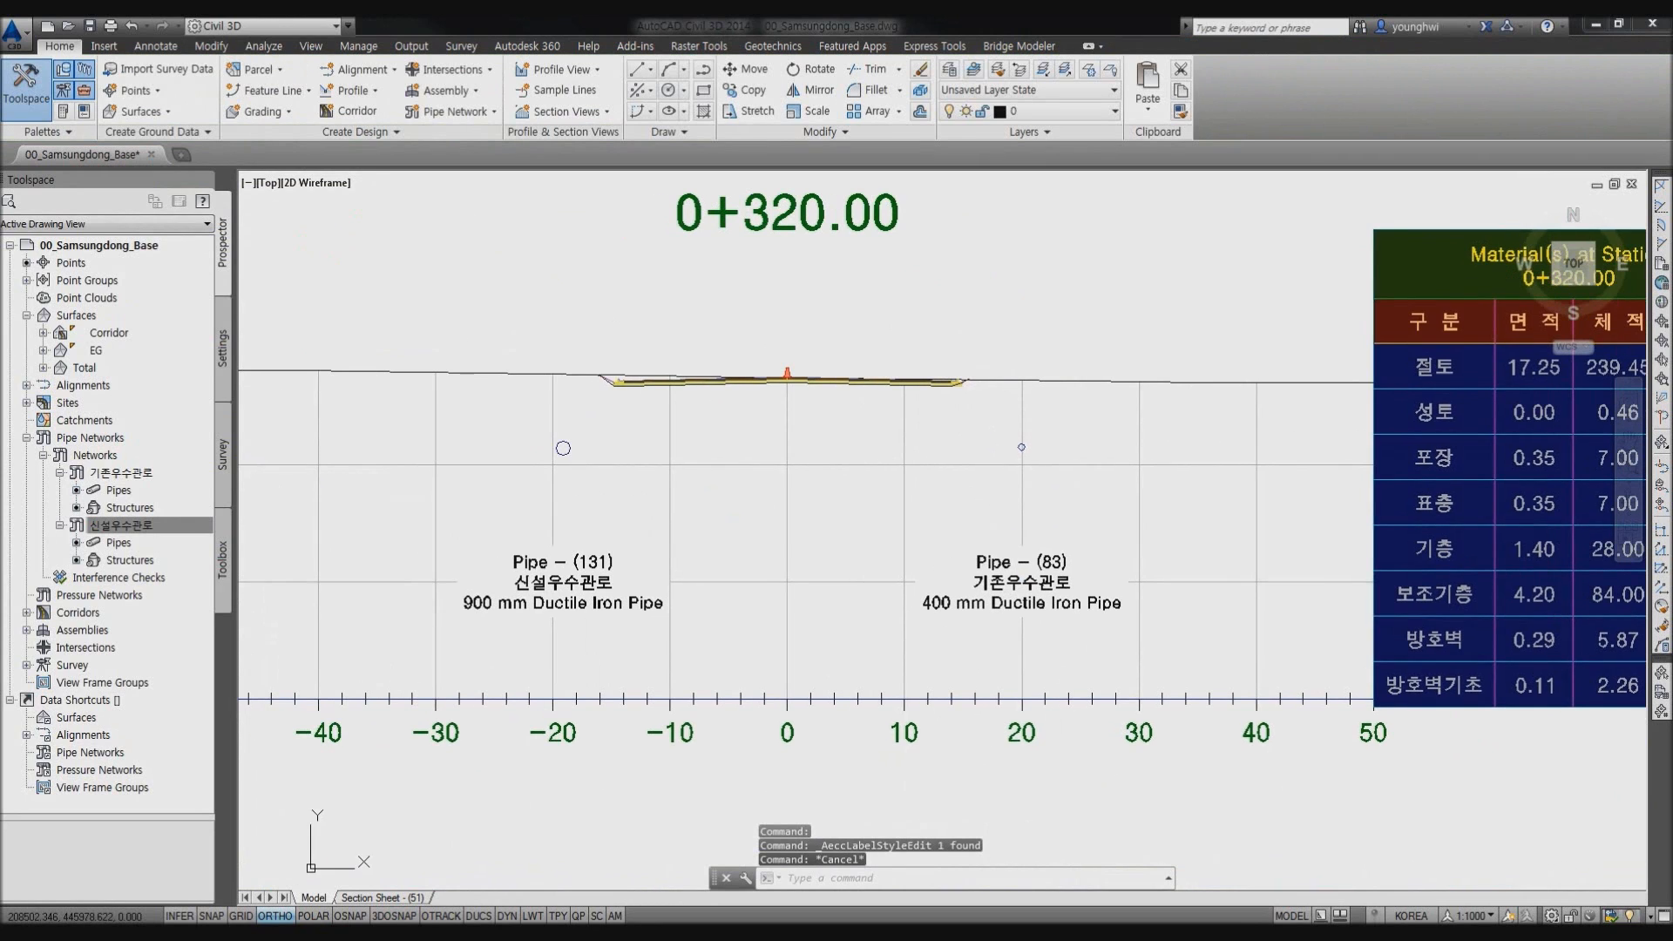
middle_drag(608, 616, 663, 628)
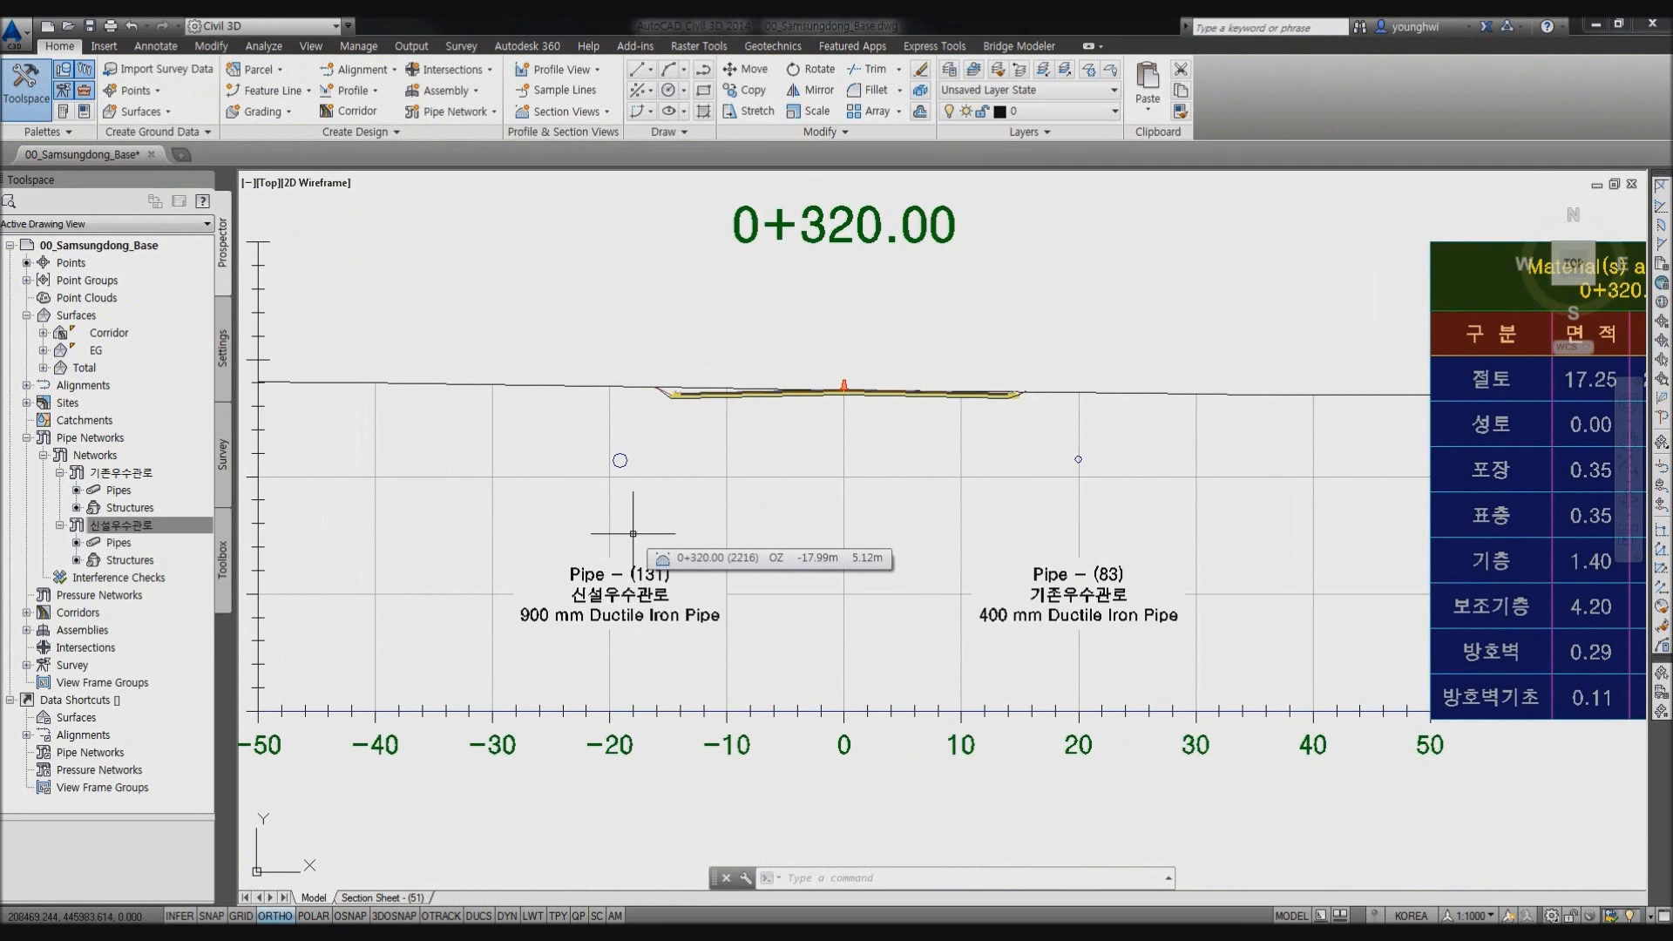
scroll(633, 533, down, 4)
scroll(769, 517, down, 3)
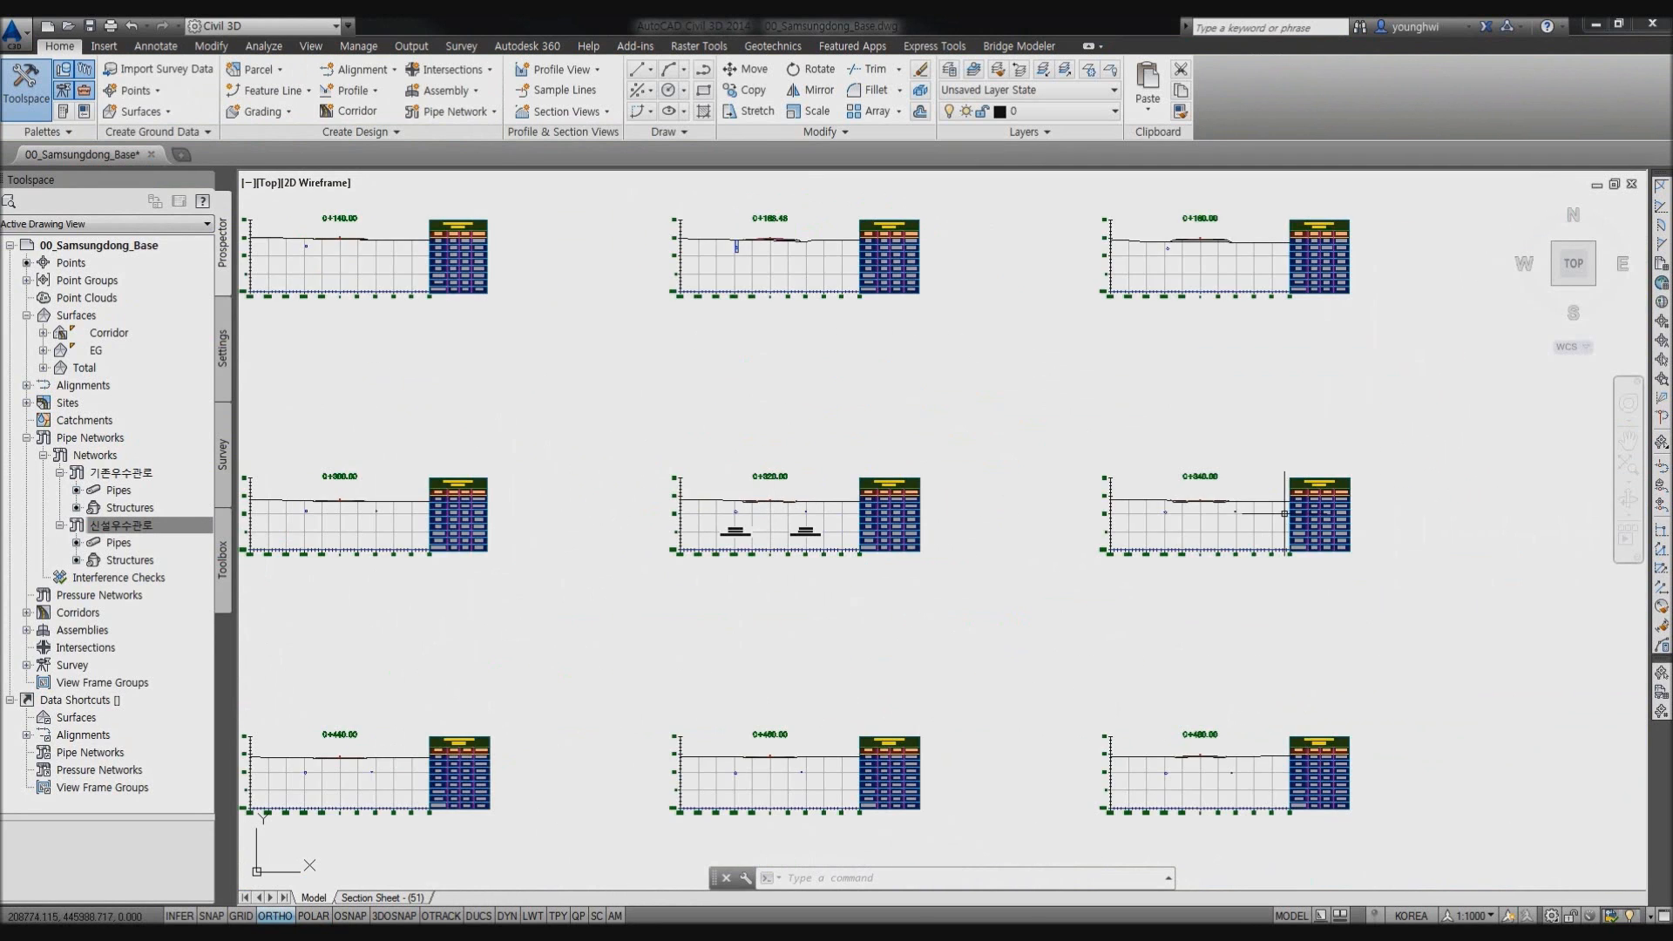
scroll(1345, 529, up, 3)
scroll(936, 577, down, 5)
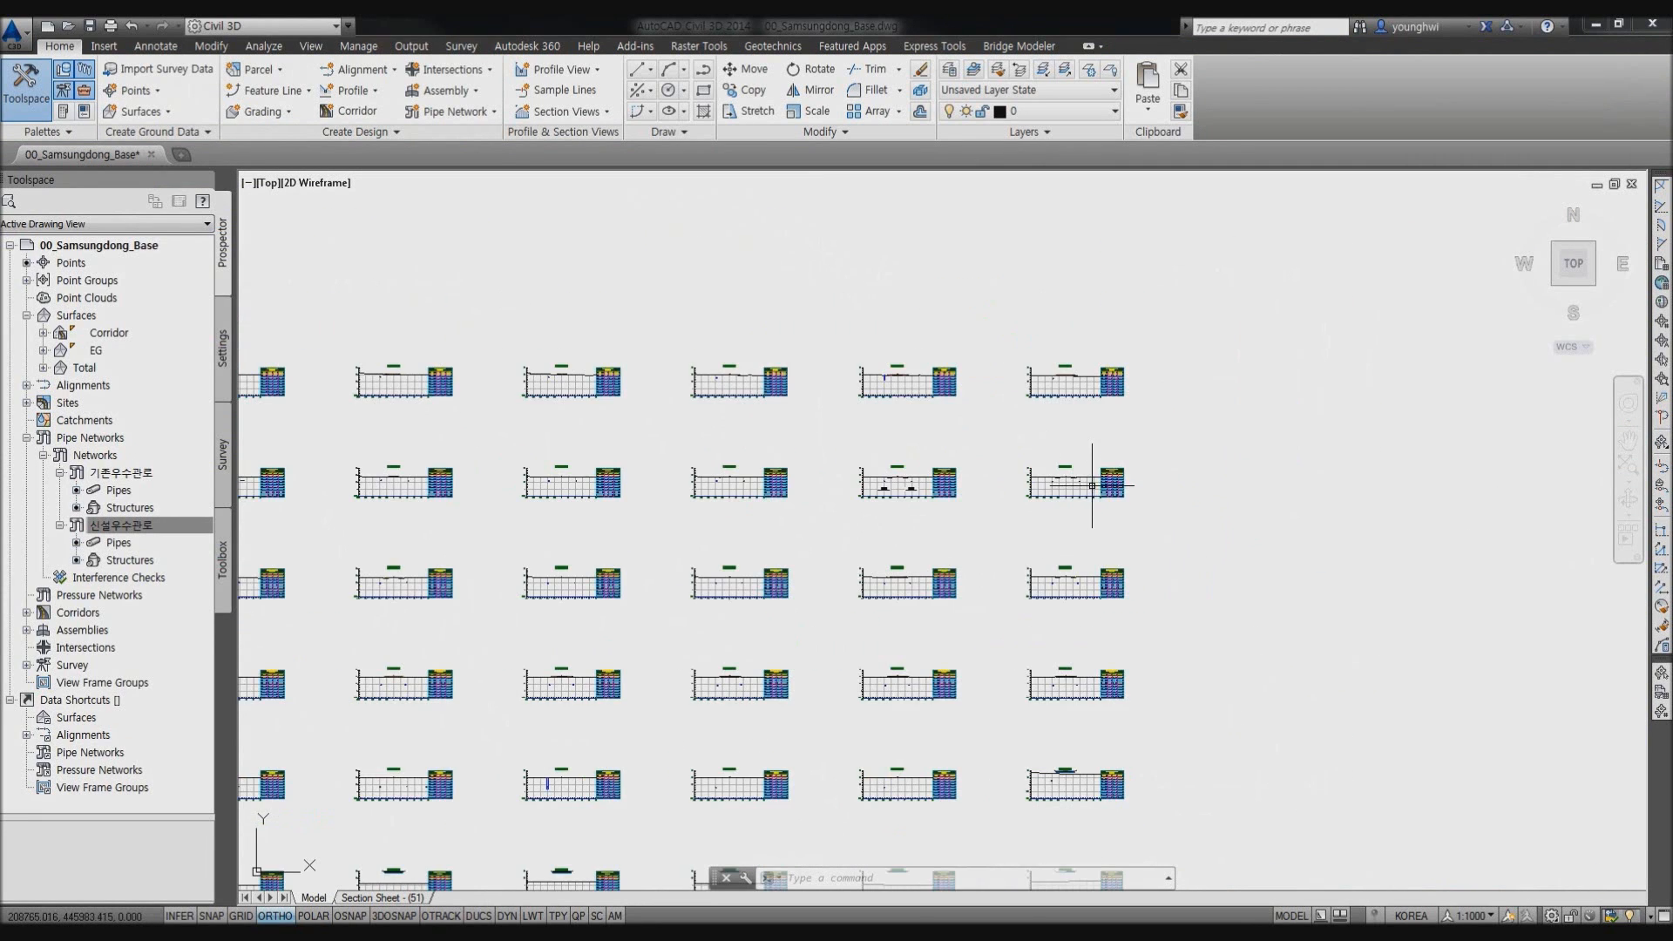
scroll(936, 577, up, 5)
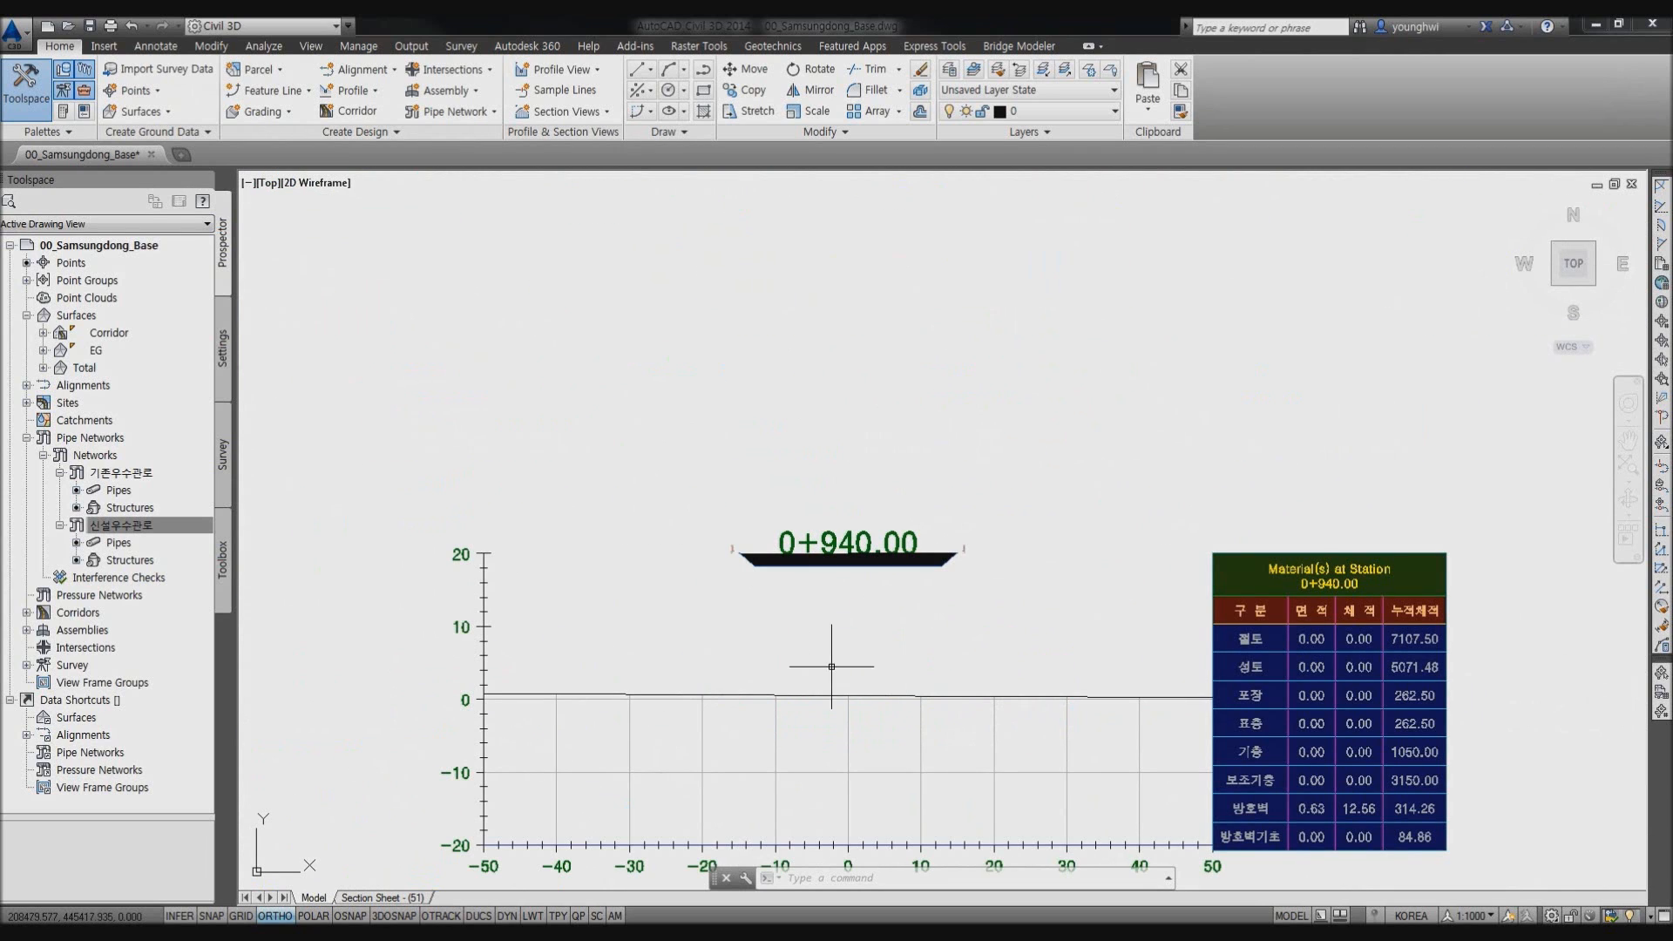
scroll(856, 659, down, 6)
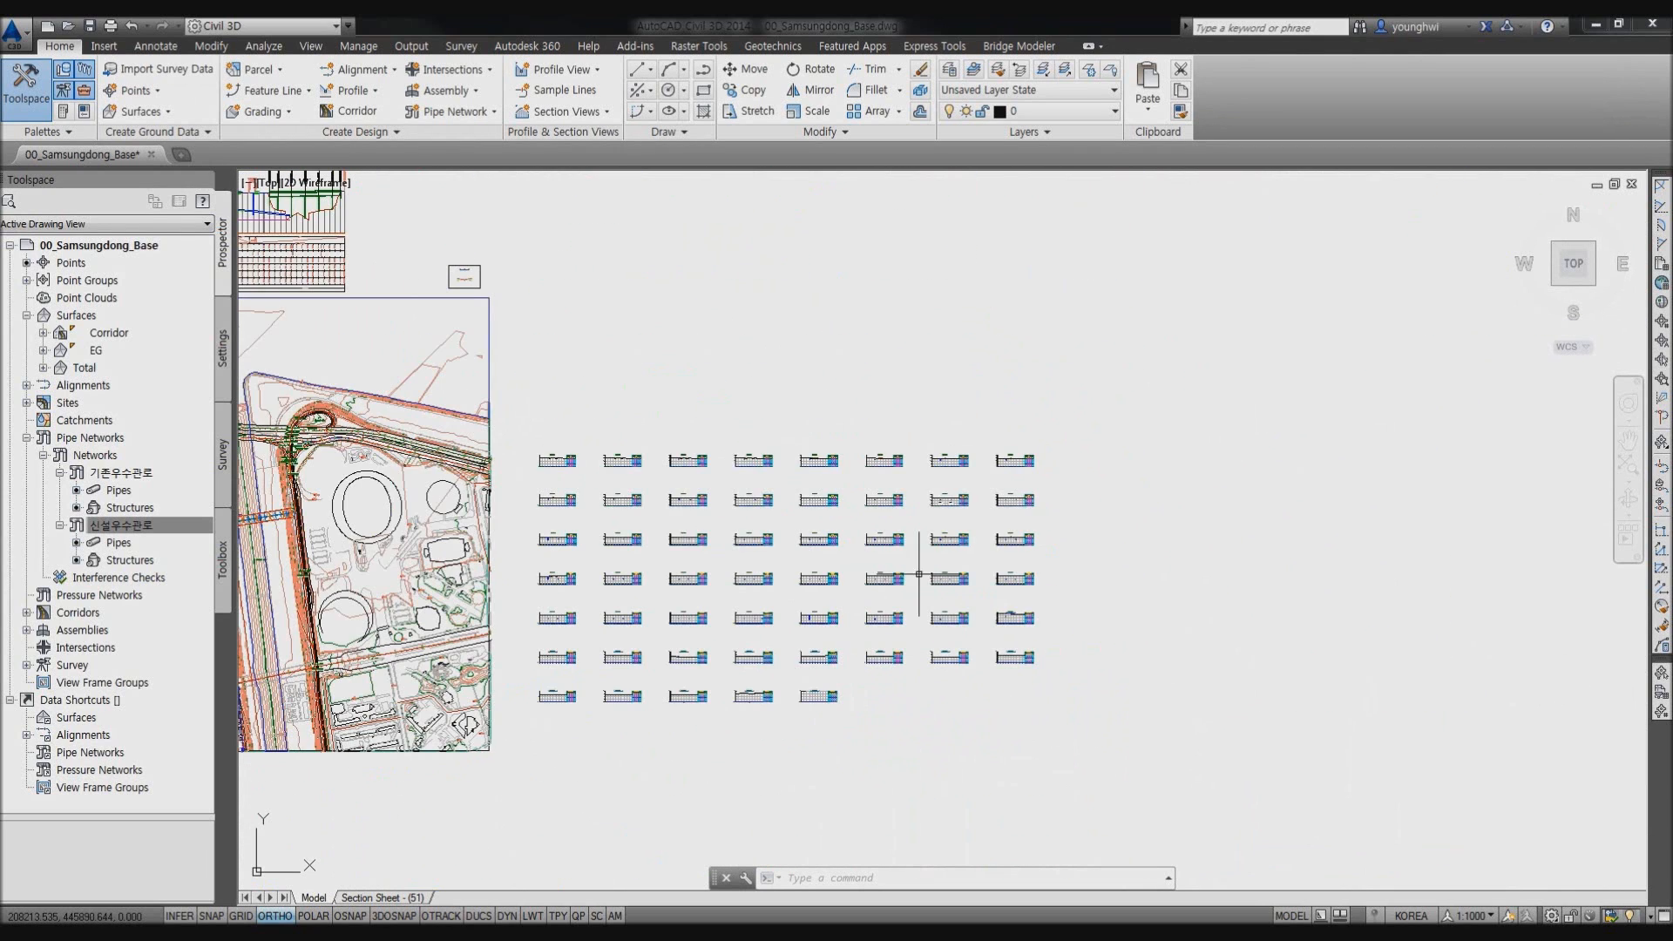
Start a pipe network structure table for the 신설우수관로 network.
scroll(691, 437, up, 3)
middle_drag(526, 360, 758, 512)
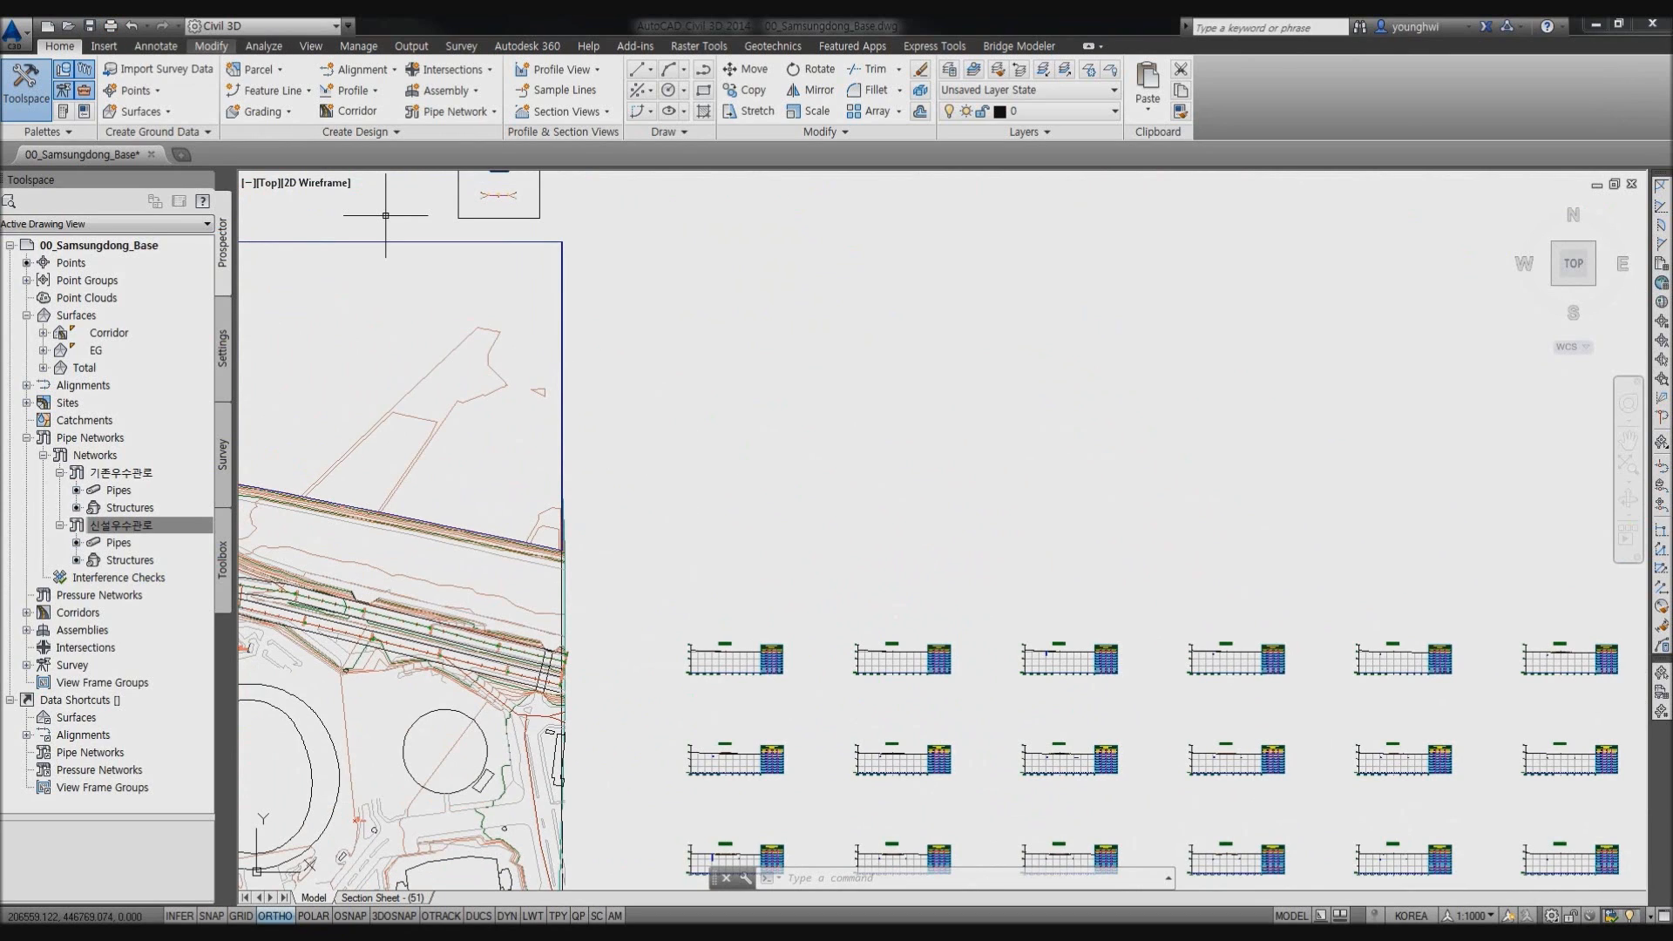
click(156, 46)
click(71, 91)
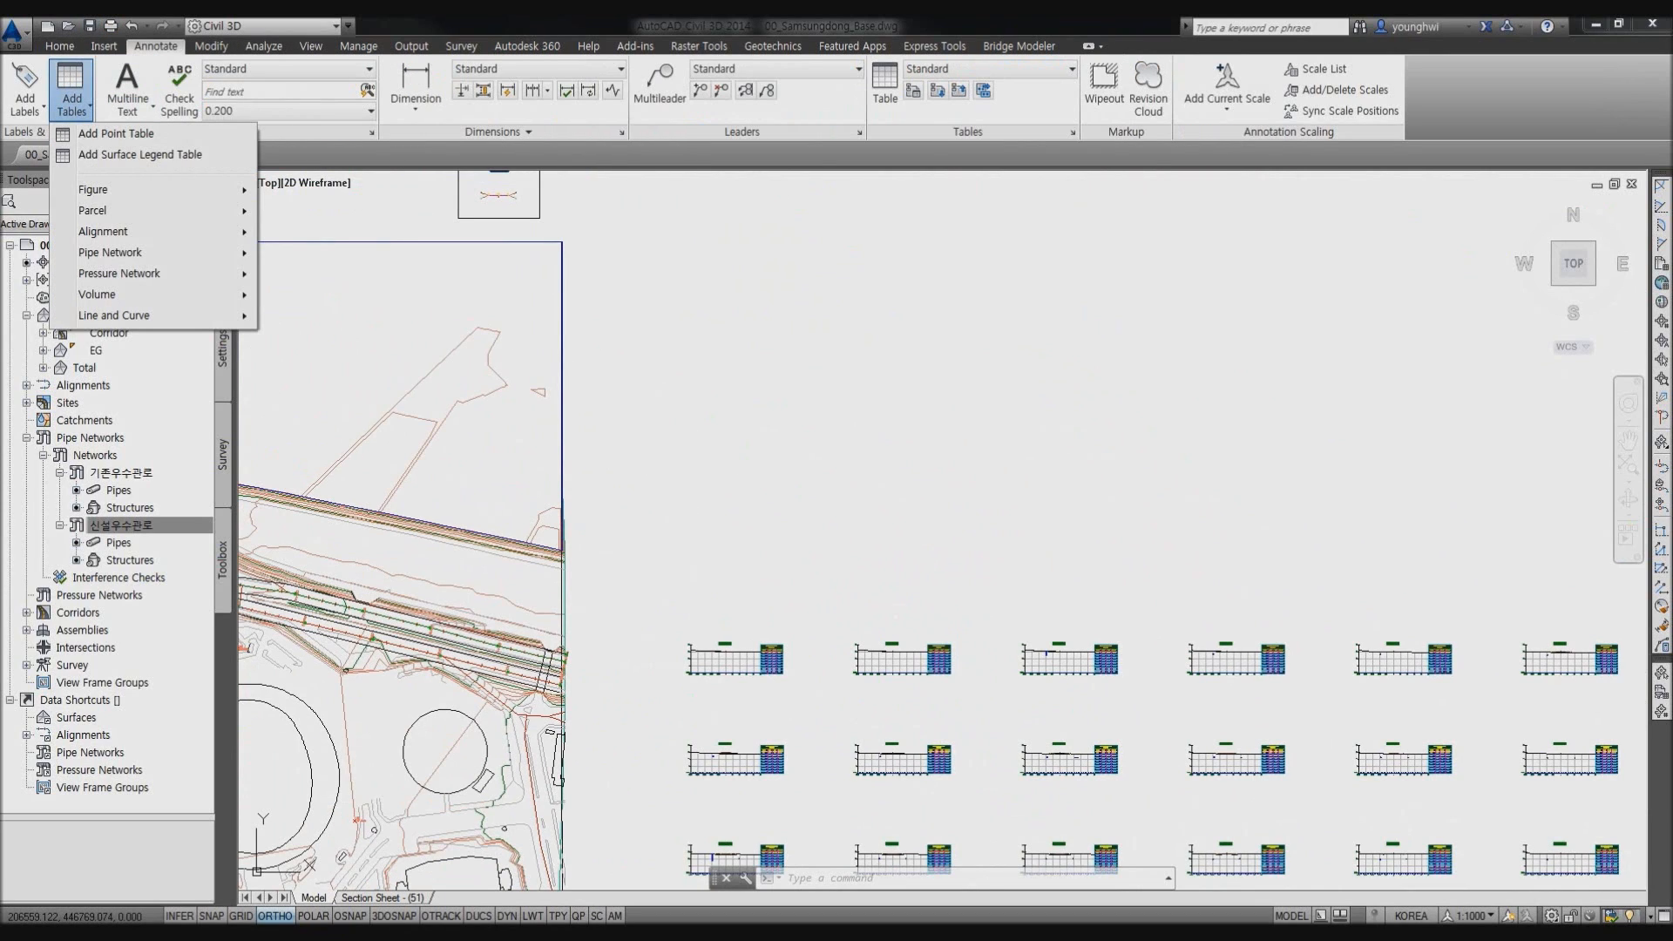
mouse_move(157, 252)
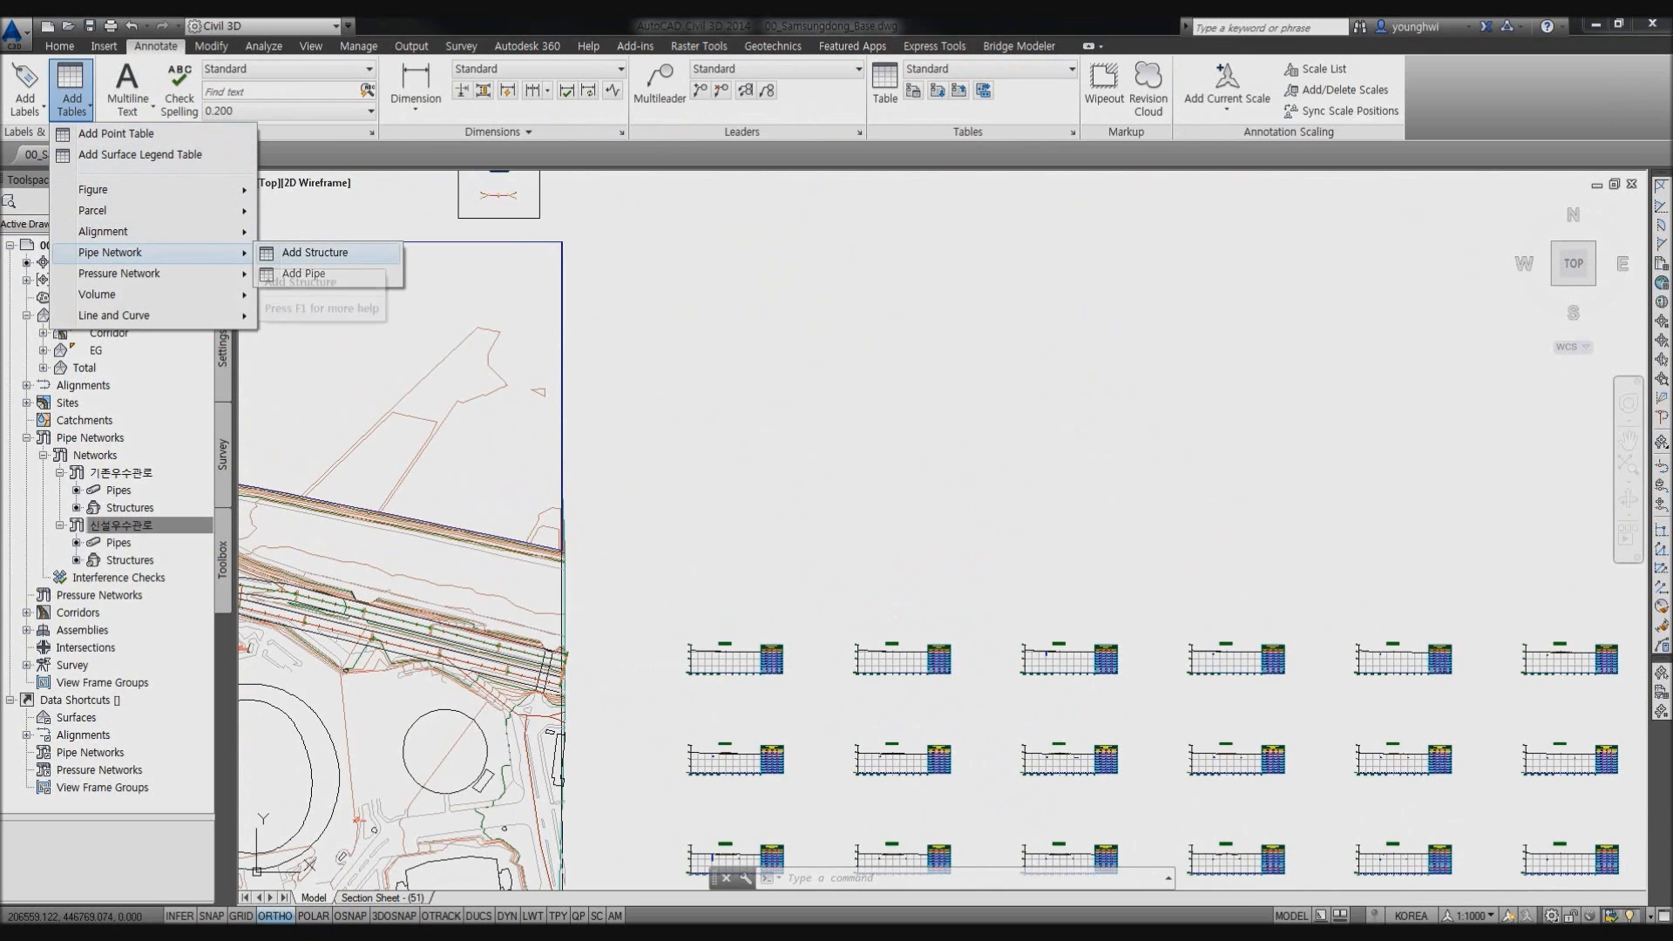
click(314, 253)
click(1167, 391)
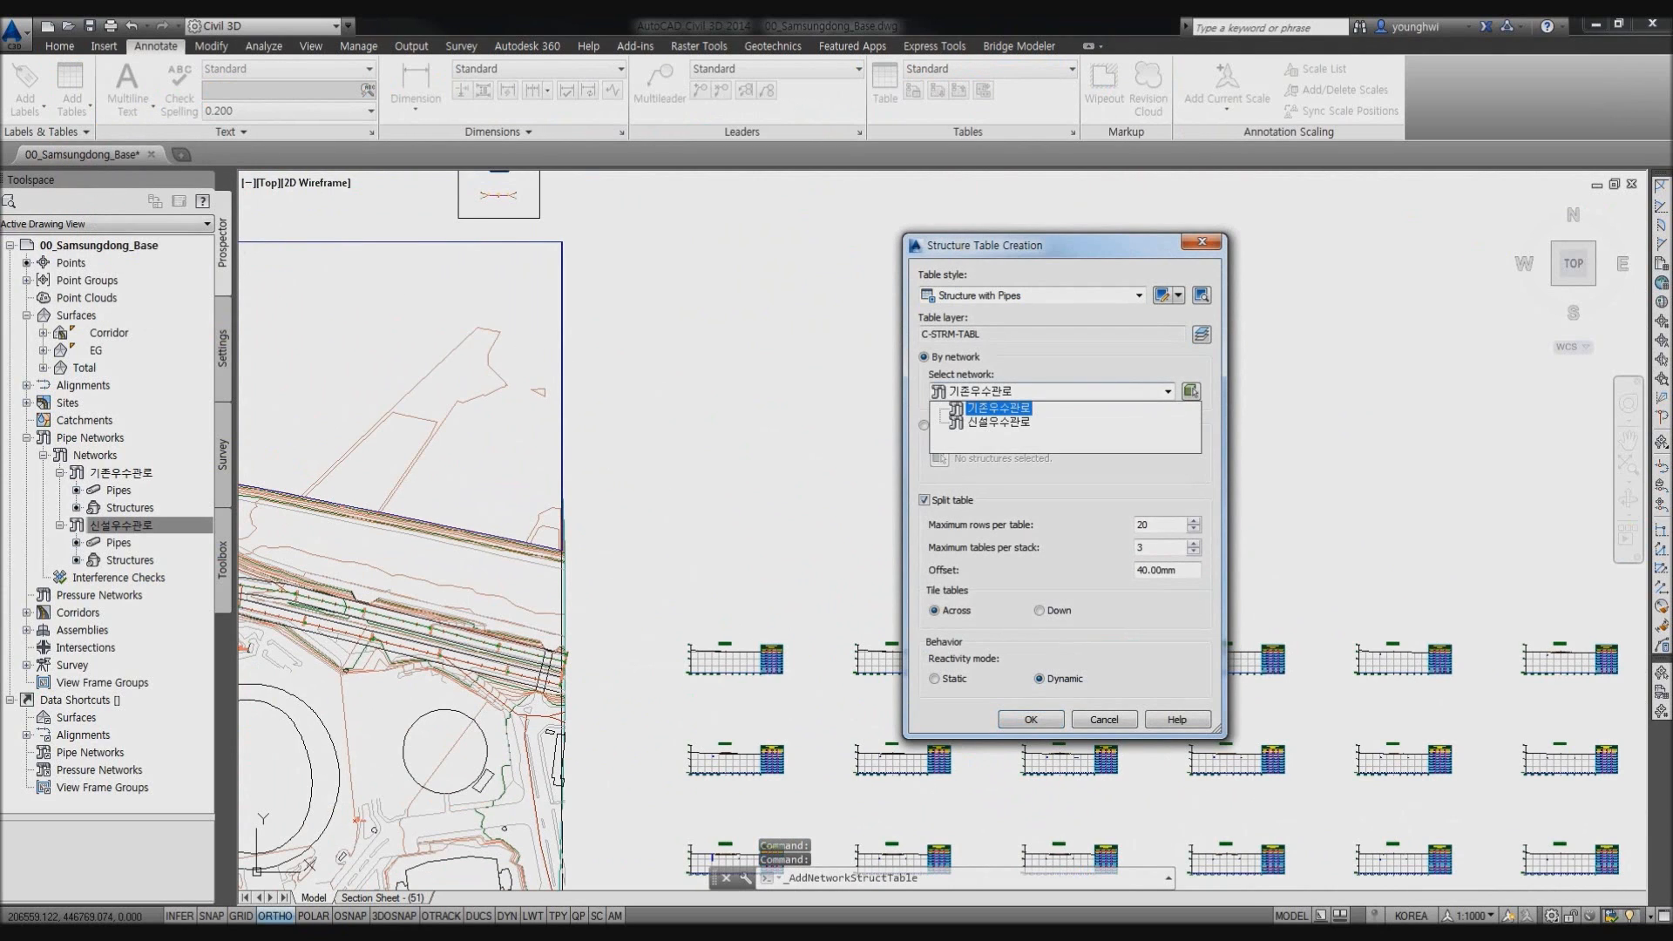
click(998, 422)
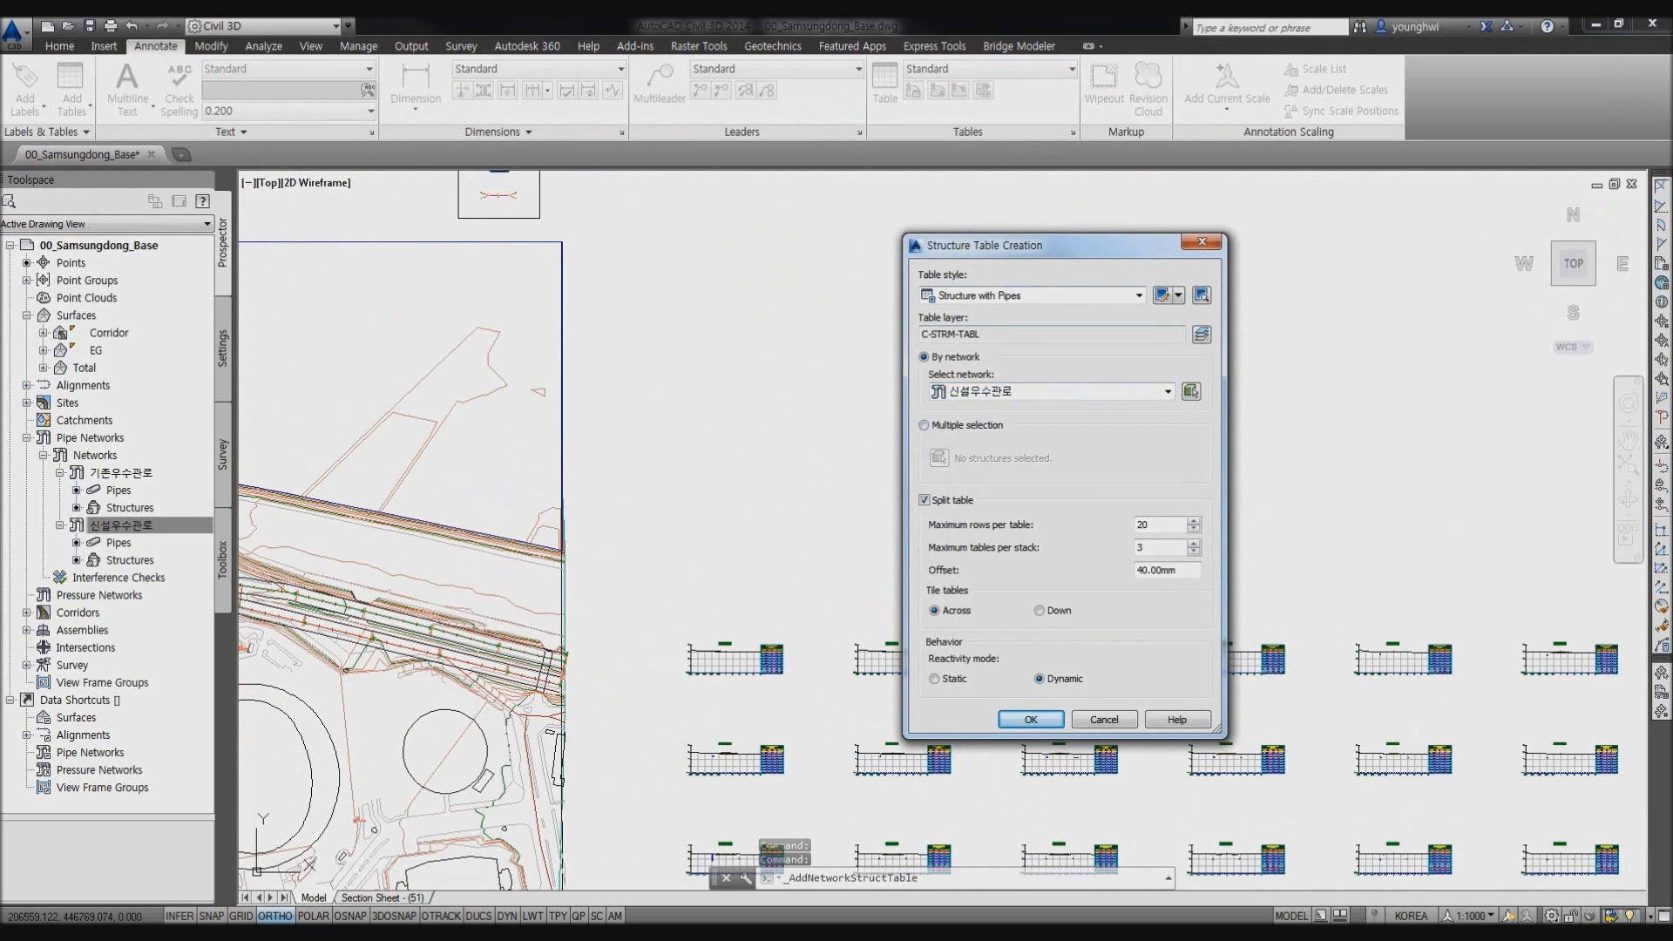
Set the structure table's style to Road_Pipe_YH and place the table in the empty area above the section views.
click(1137, 295)
click(988, 326)
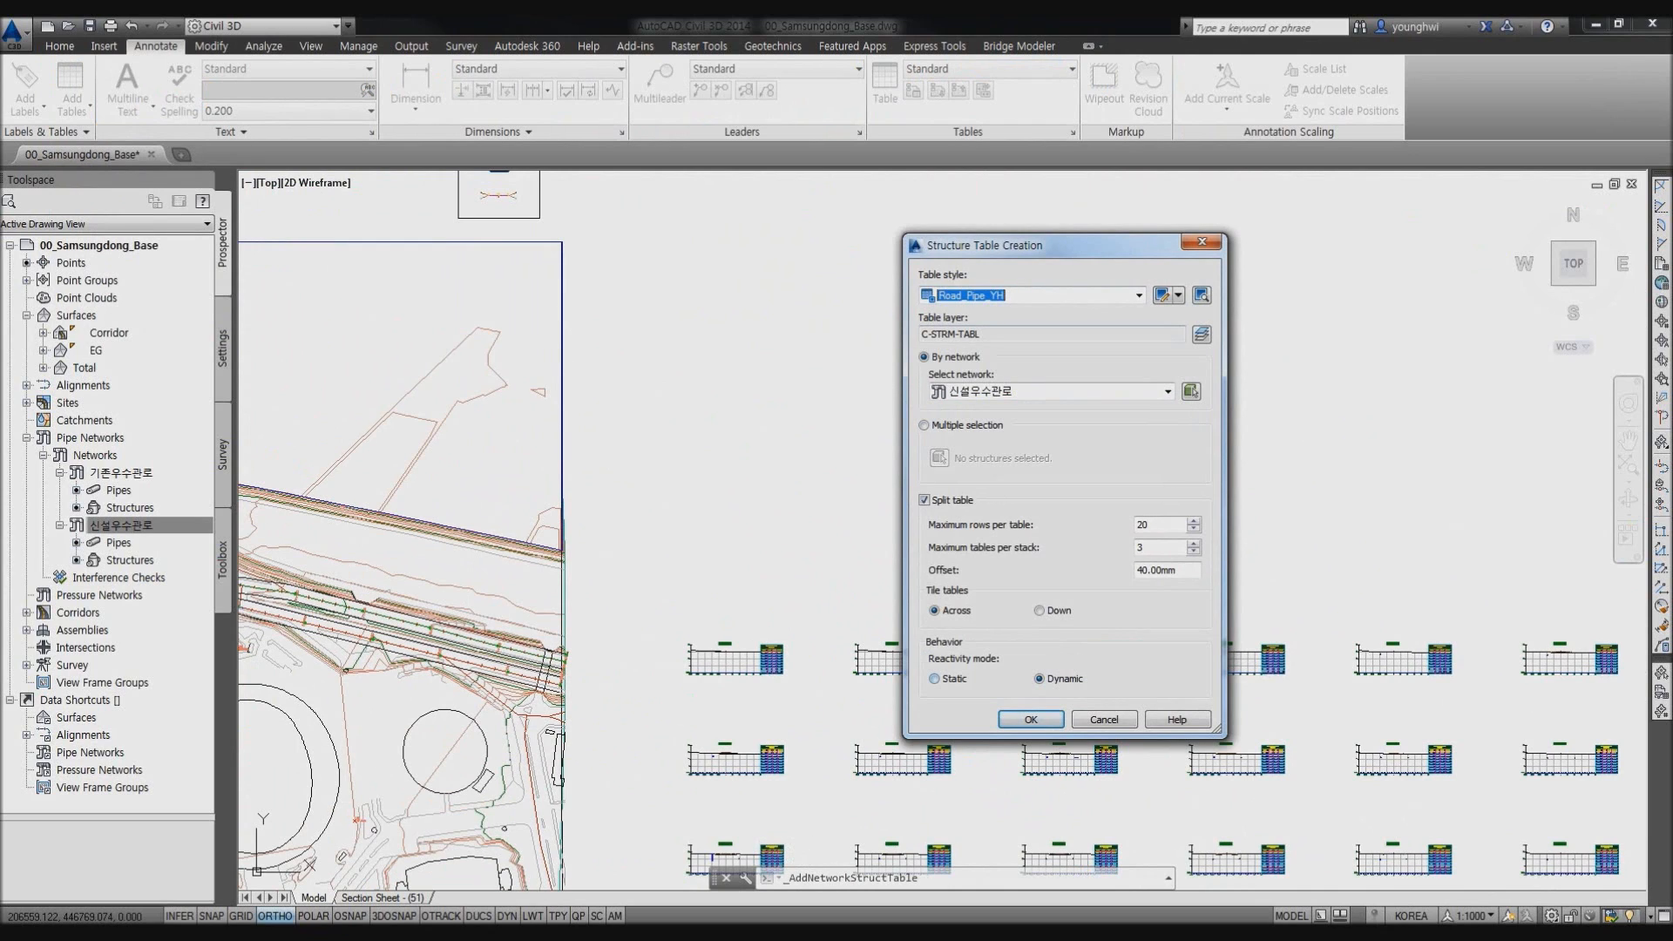
click(1138, 295)
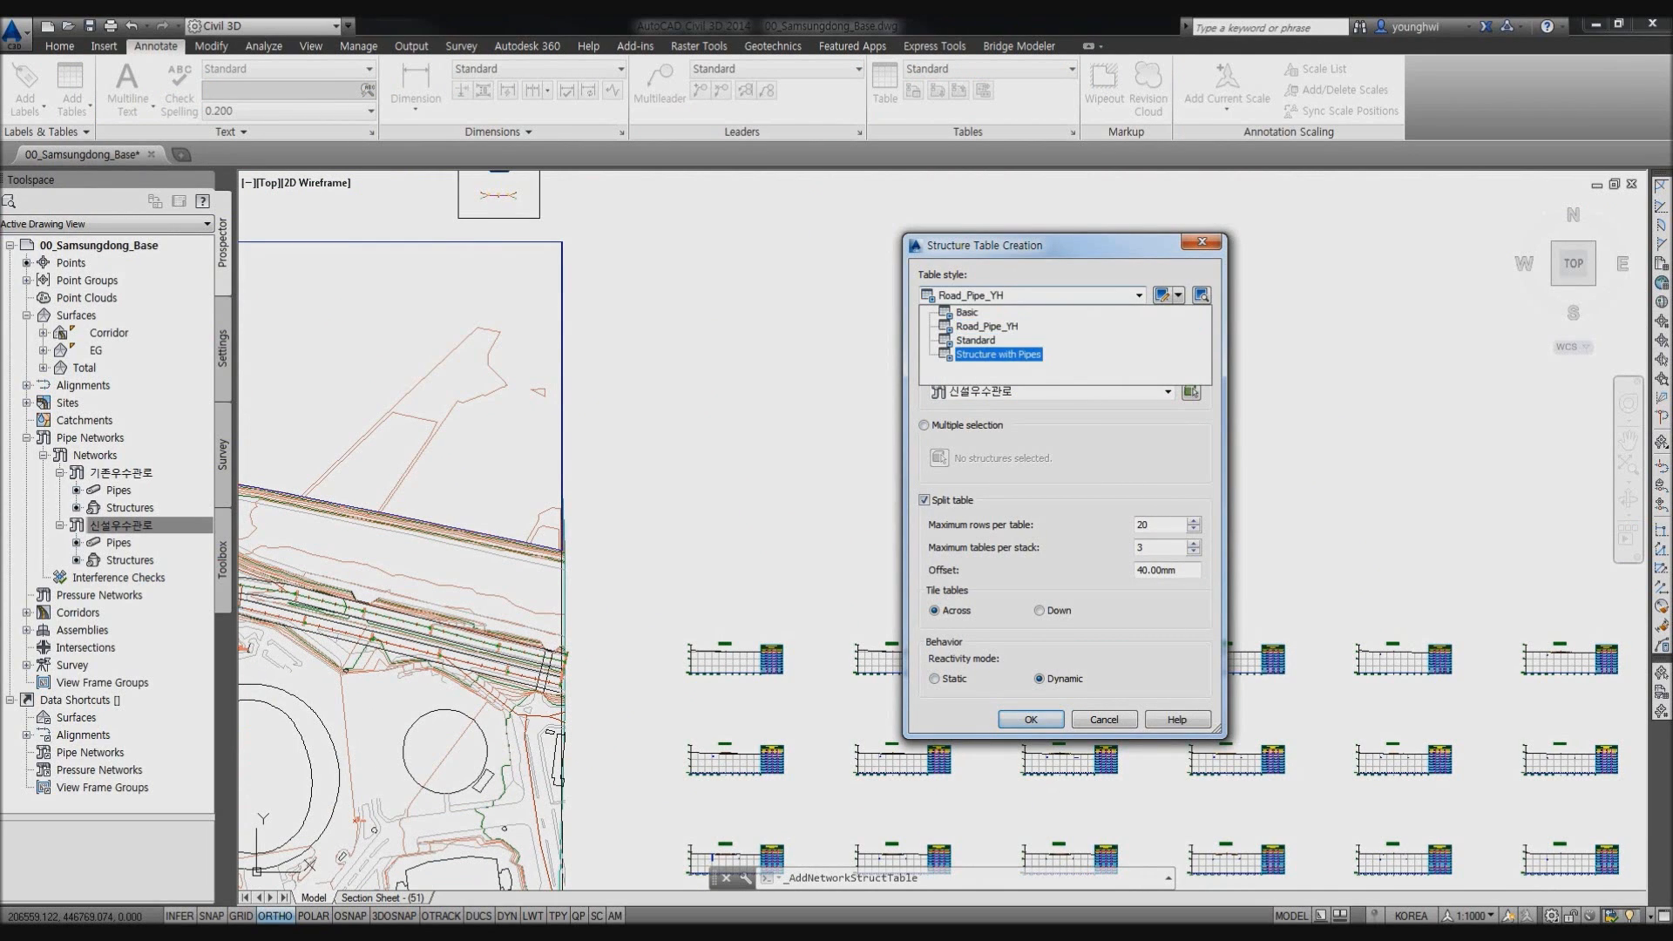
click(988, 327)
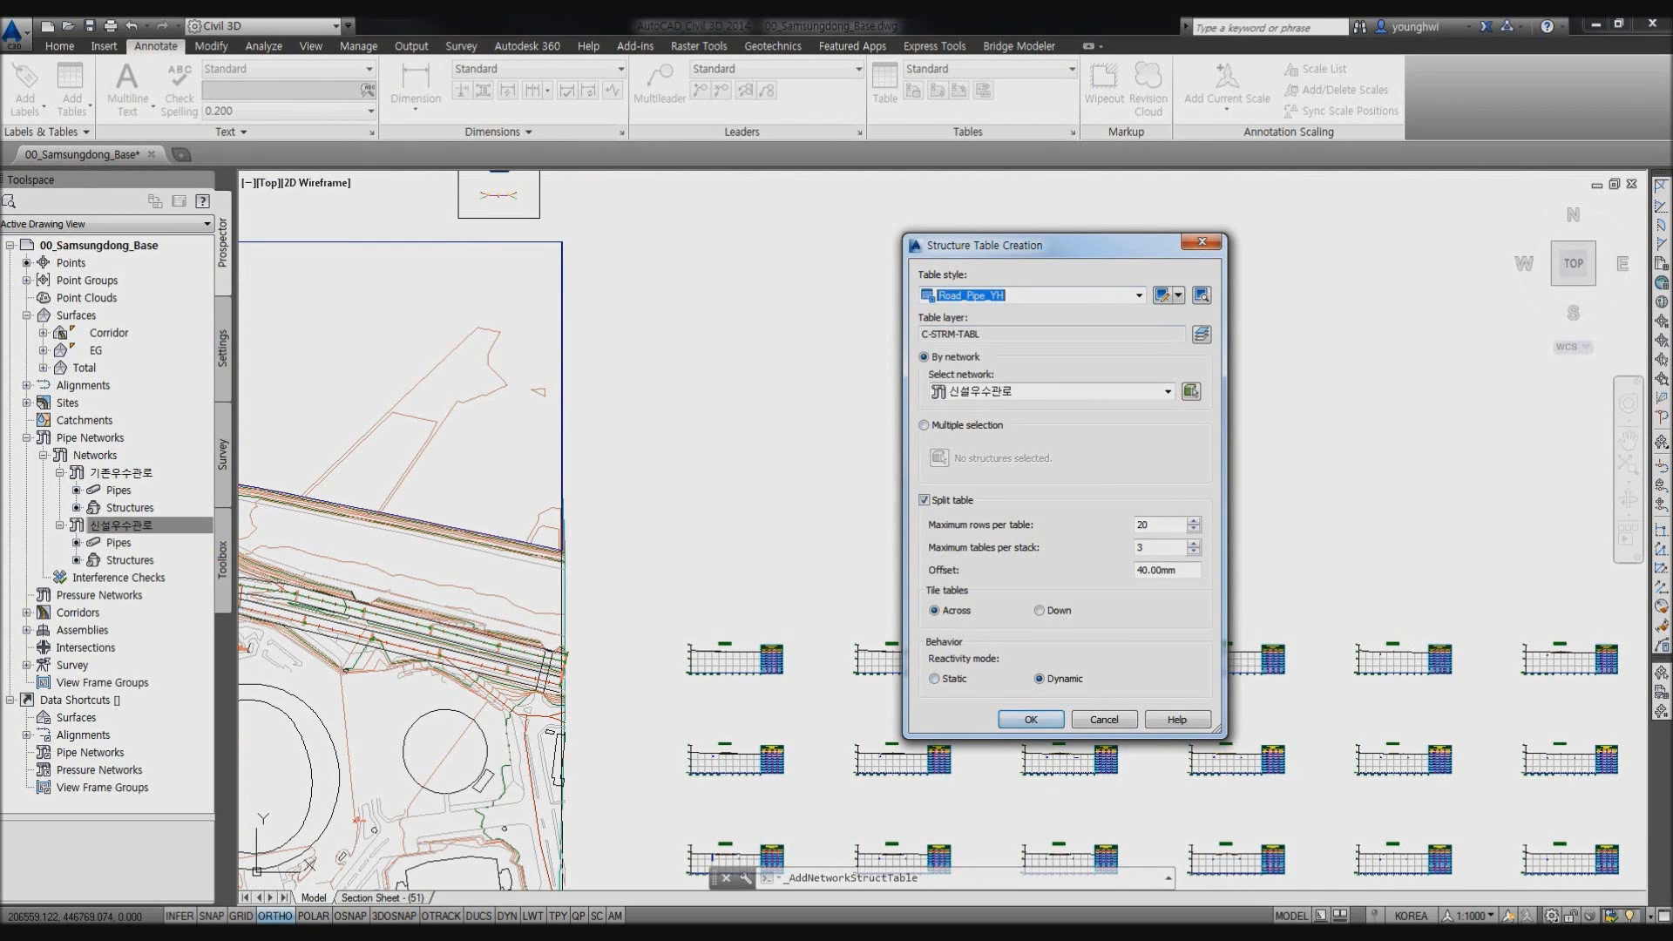
click(1138, 295)
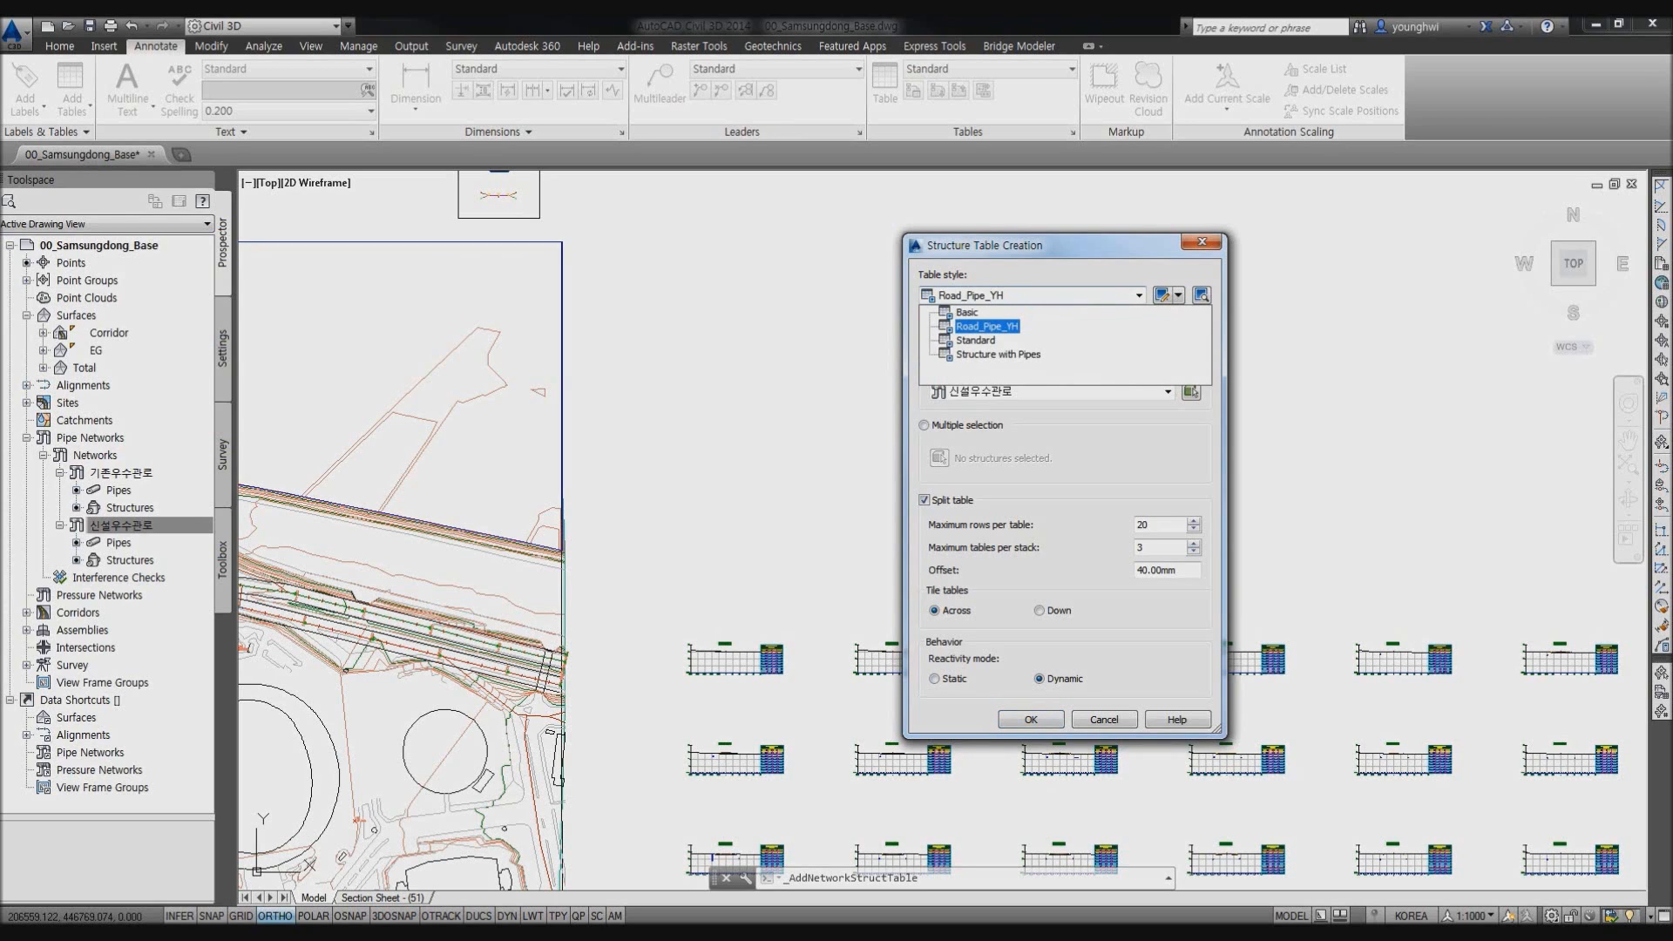
key(Escape)
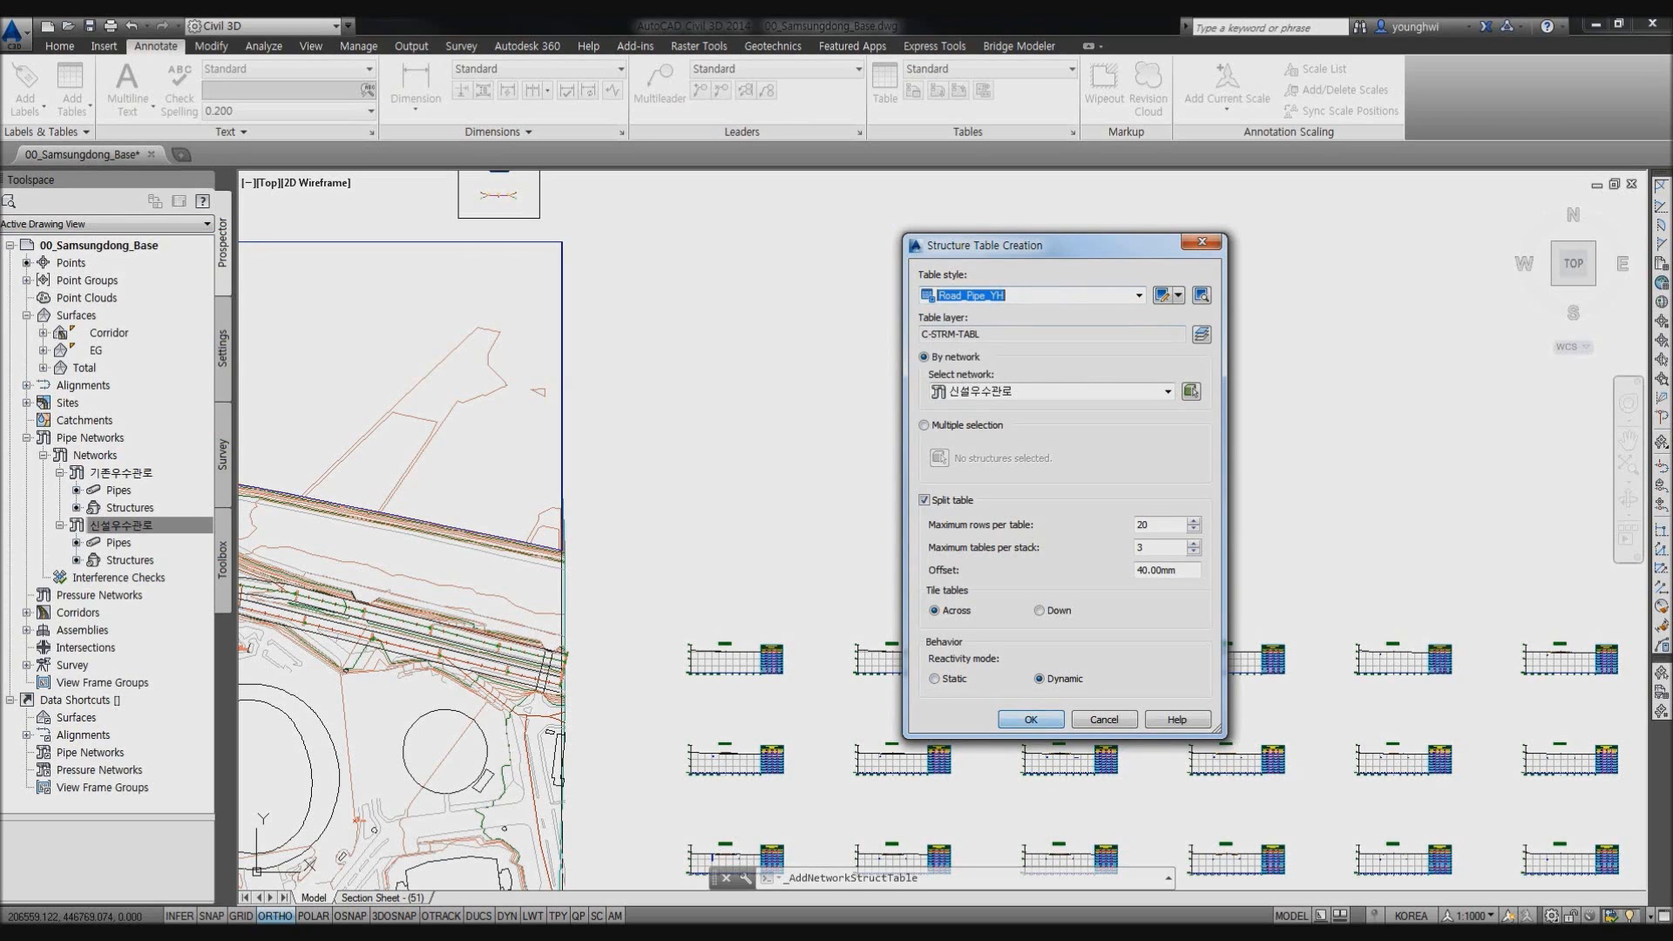
click(1030, 719)
scroll(861, 471, up, 5)
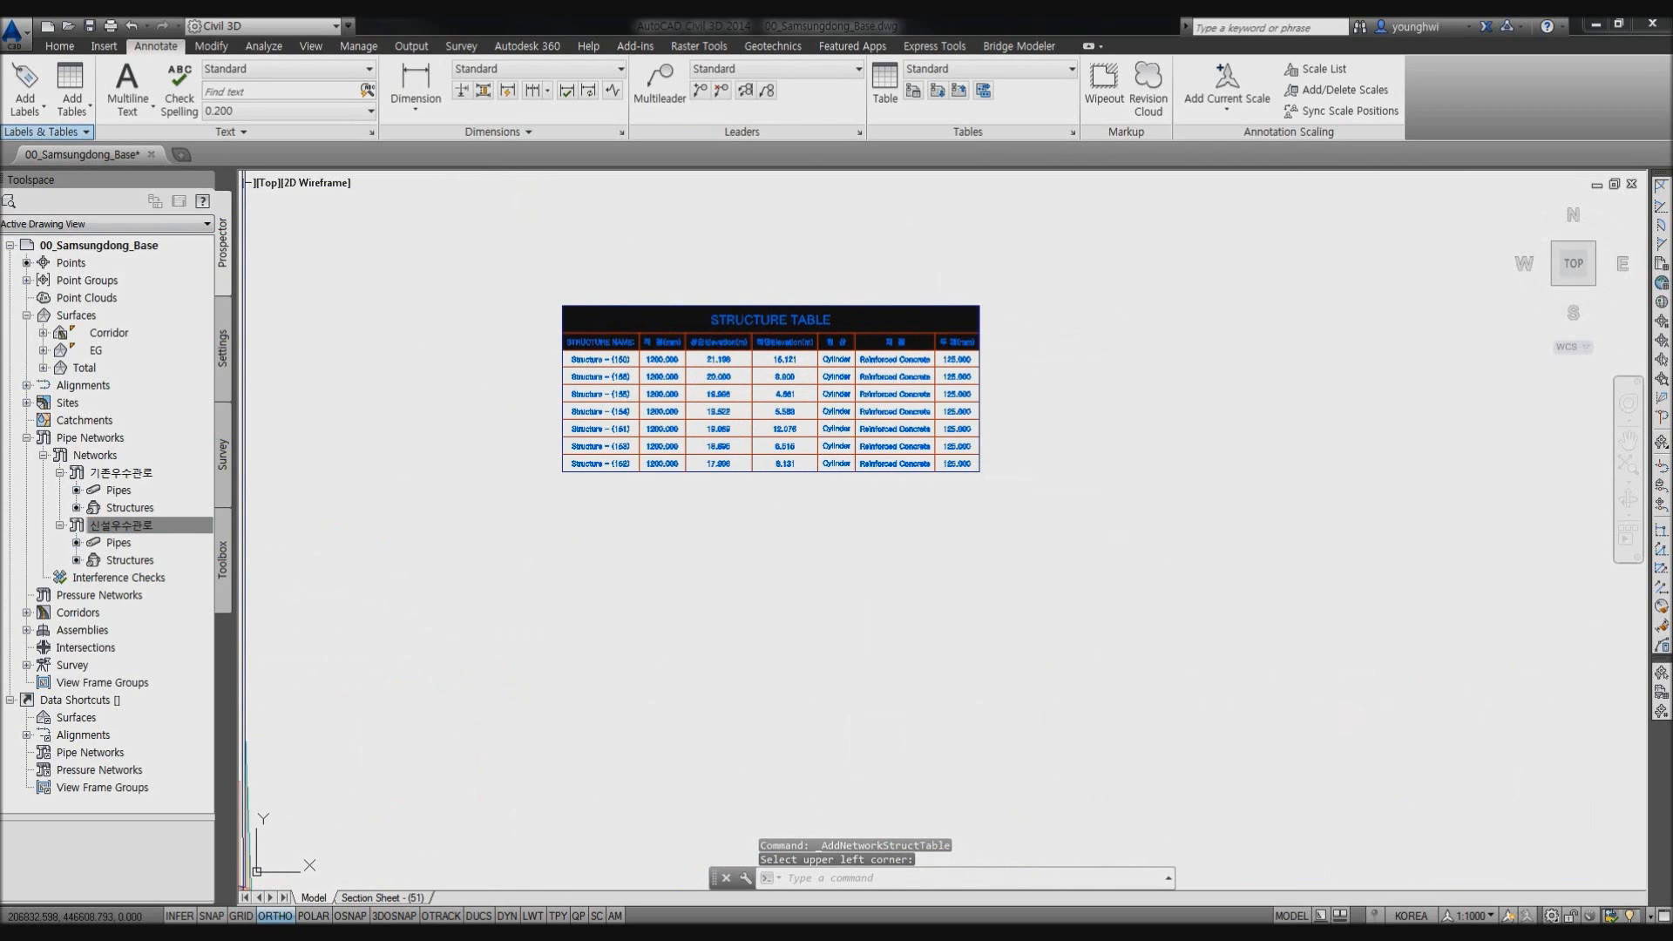
Set up a pipe table in the Pipe_Road_YH style for the 신설우수관로 network.
click(71, 103)
mouse_move(110, 252)
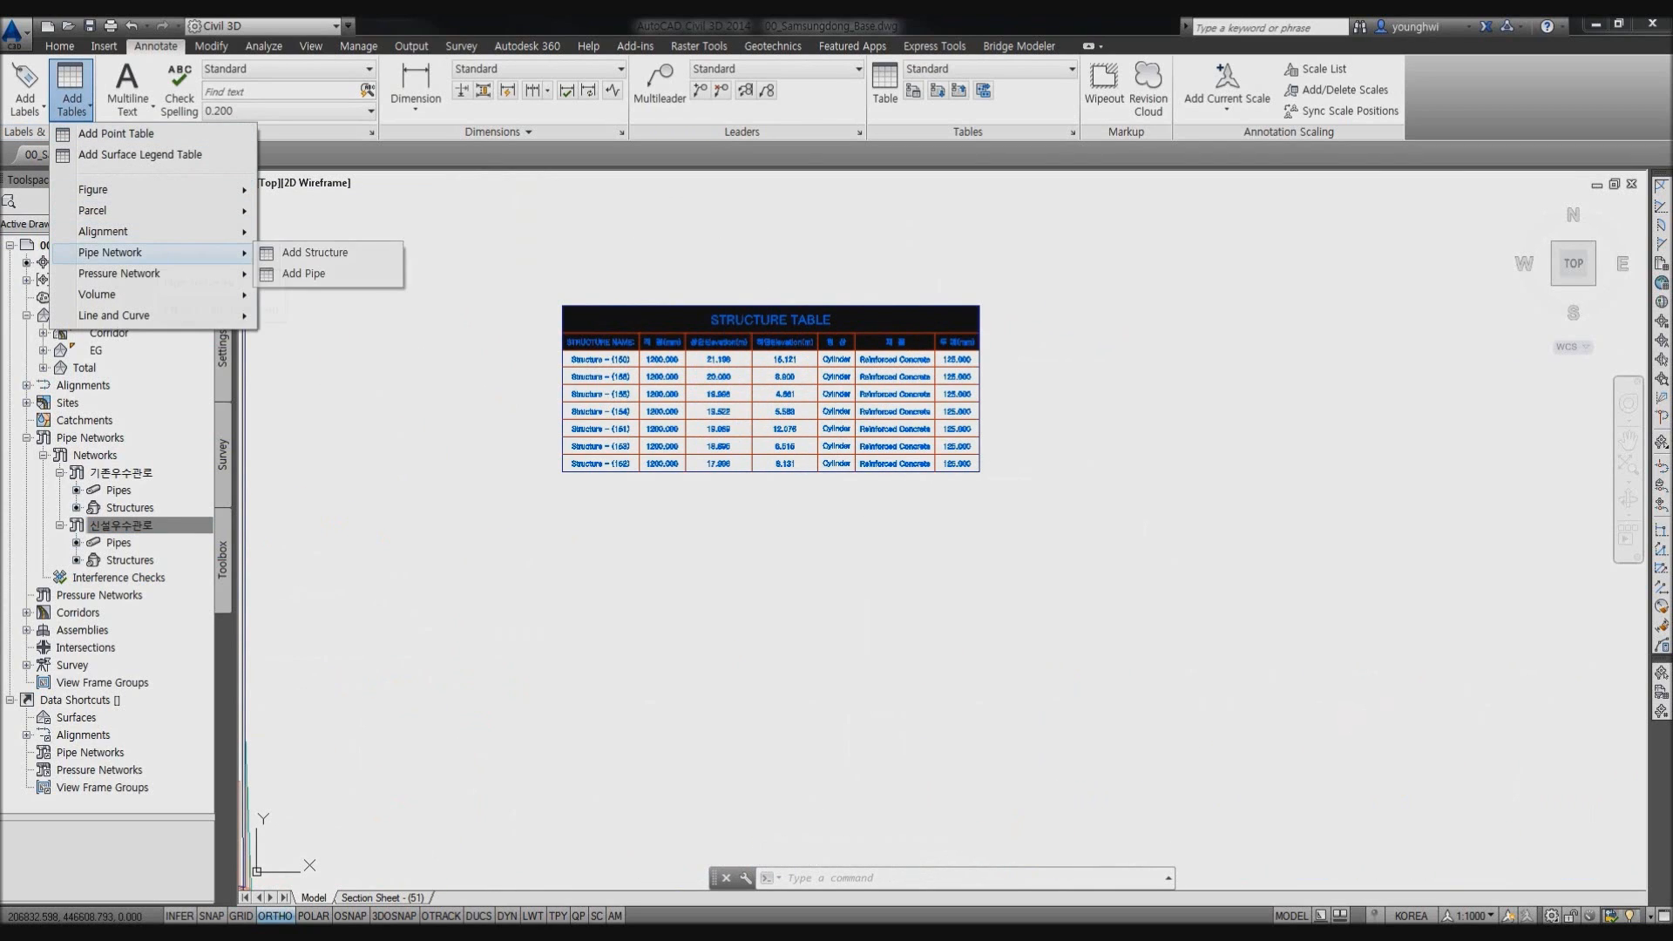
click(303, 273)
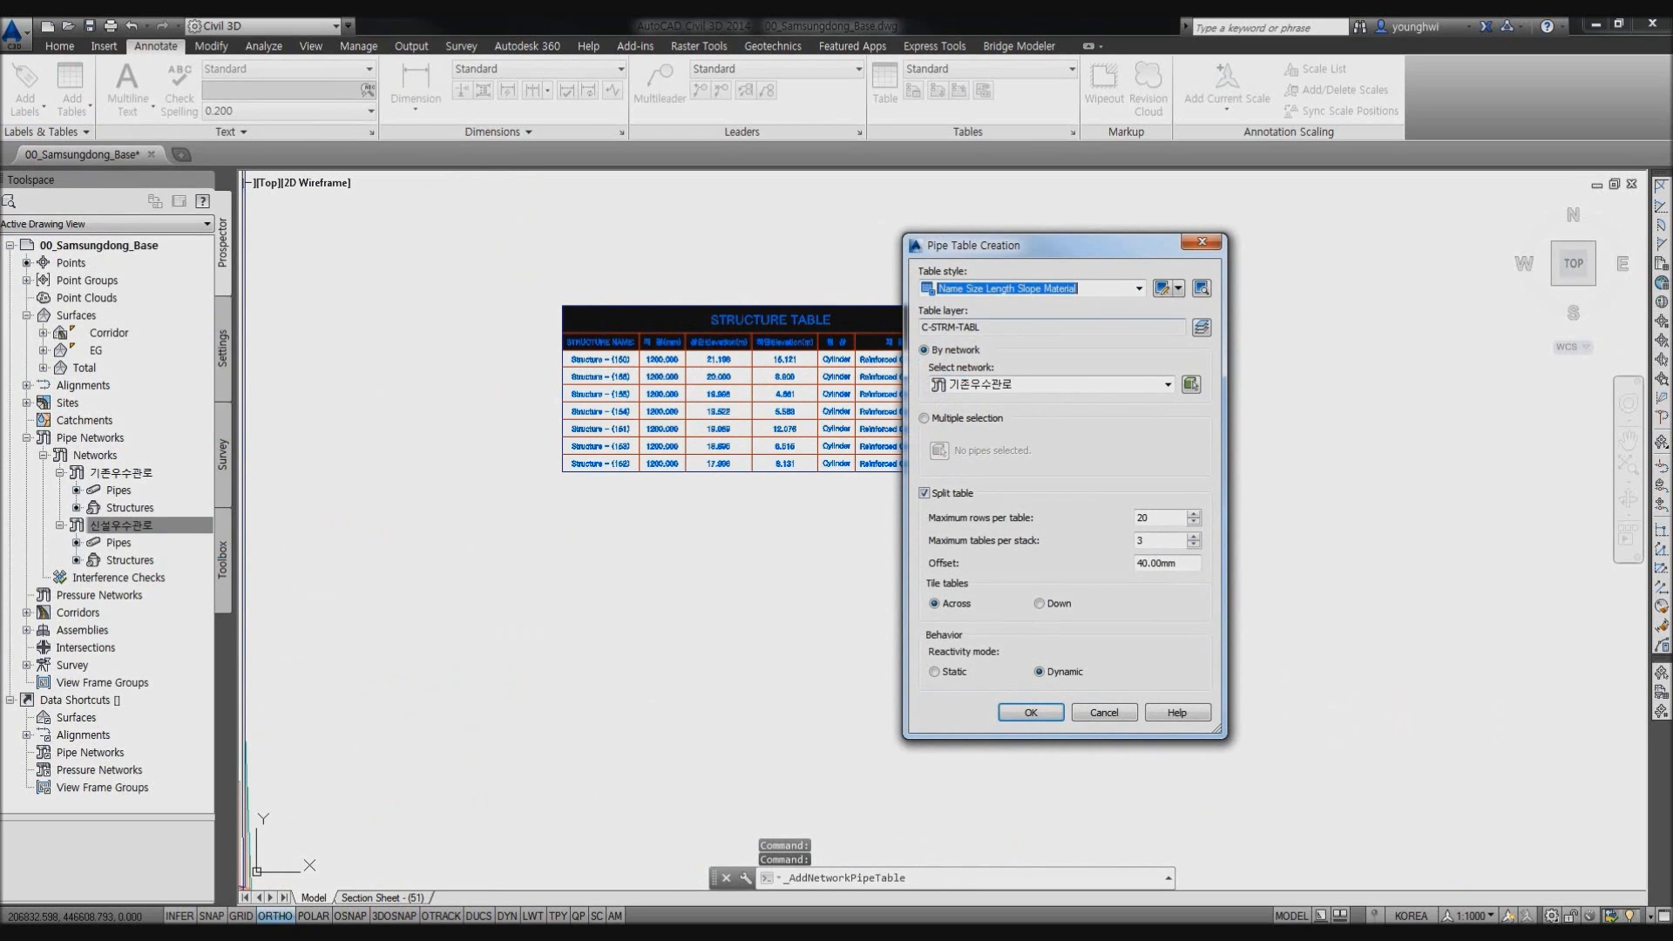
click(1137, 287)
click(988, 333)
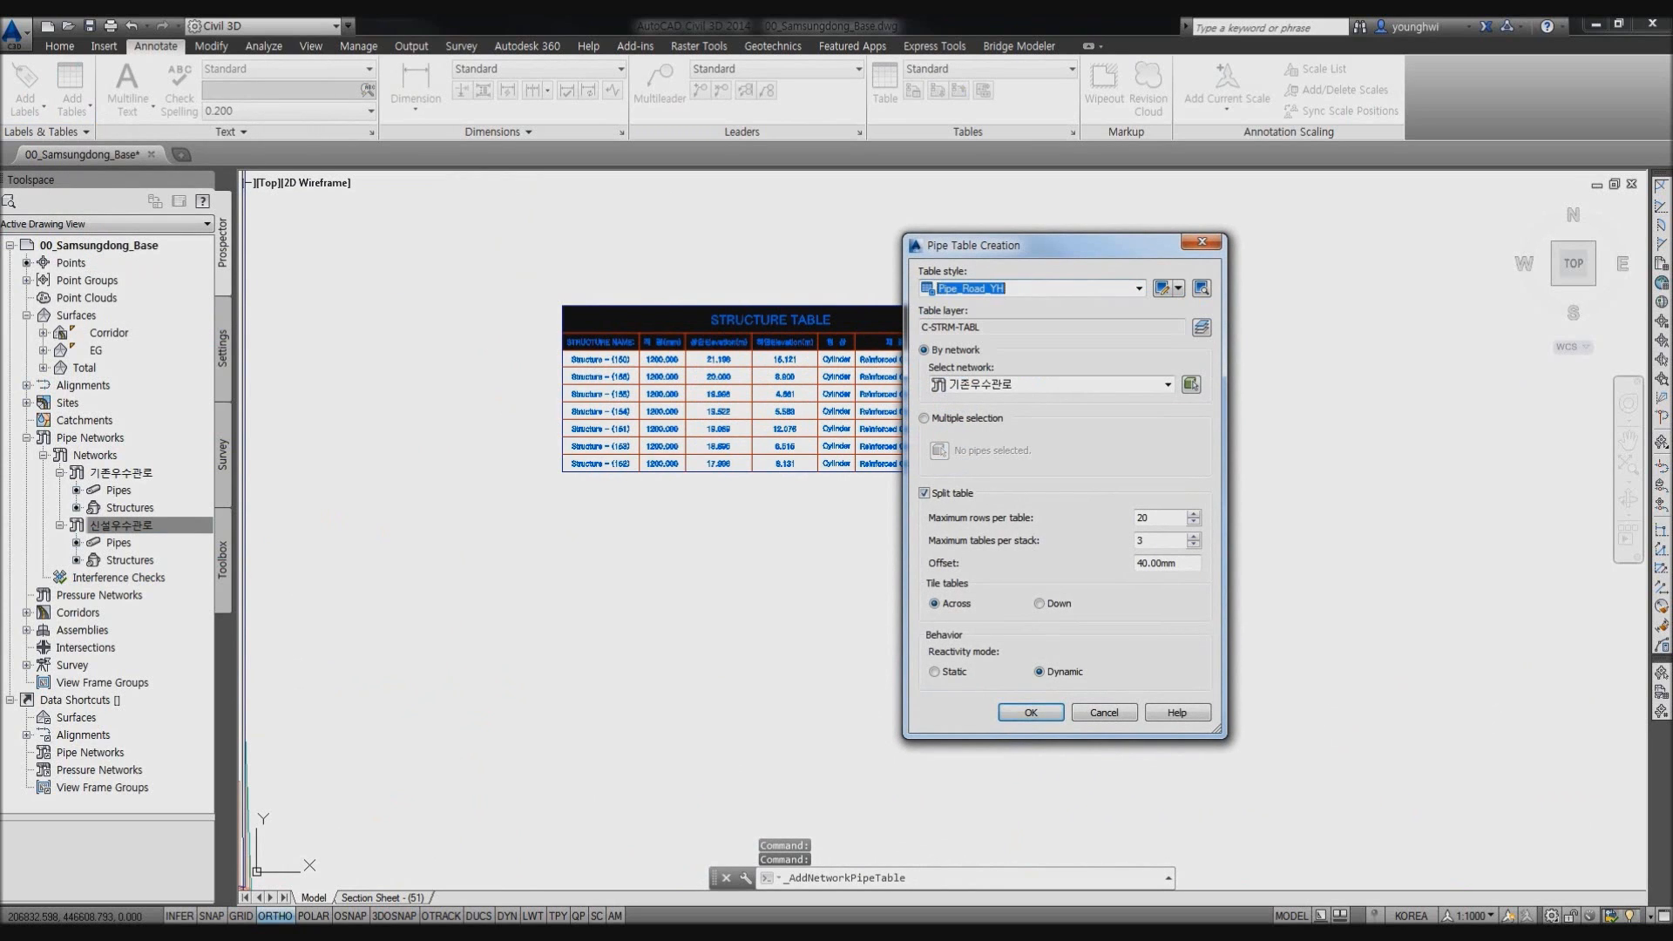
click(1167, 384)
click(976, 417)
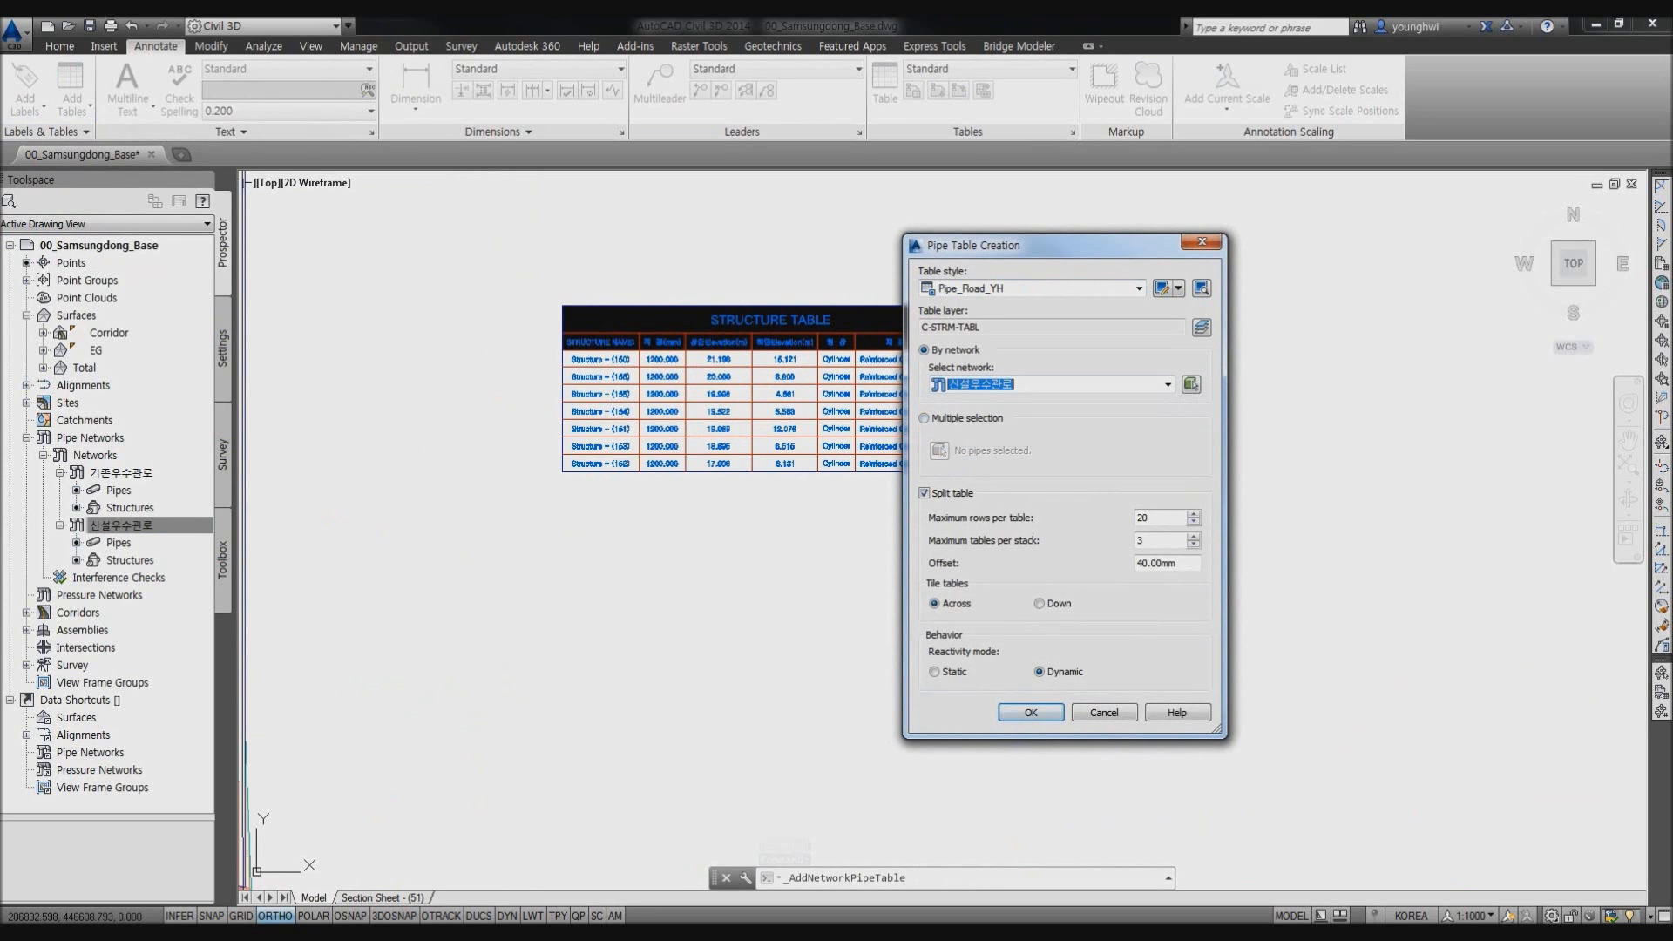
Place the pipe table east of the structure table, level with its top edge, and review both tables.
click(1031, 711)
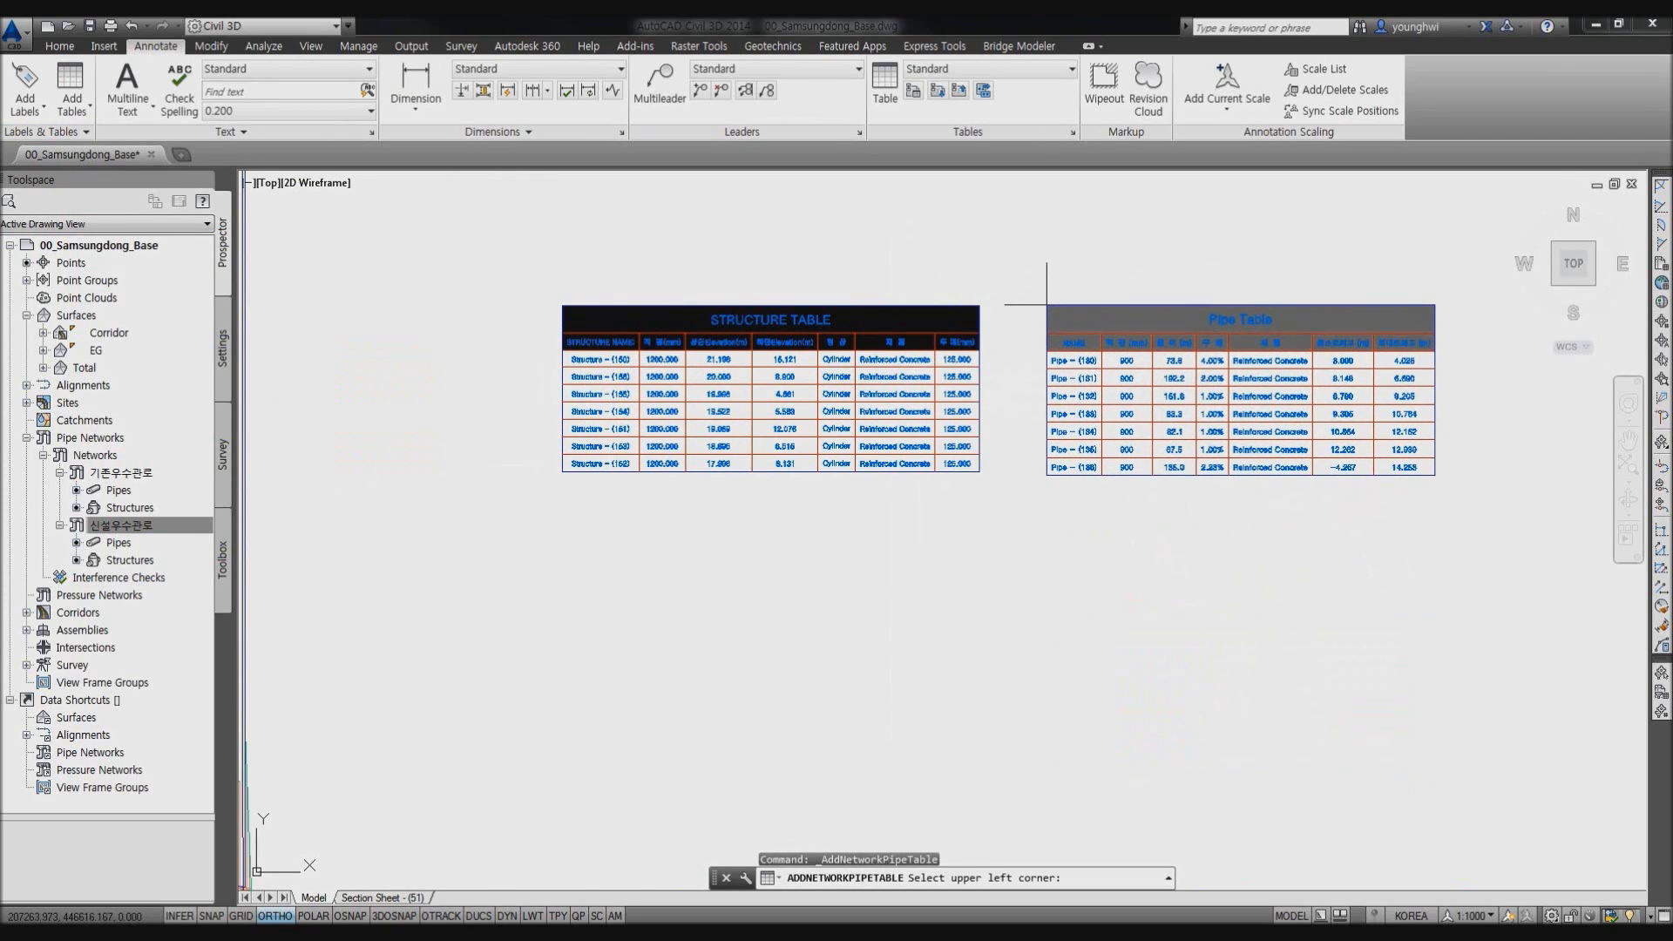
click(1047, 305)
scroll(1000, 479, up, 1)
scroll(749, 505, up, 1)
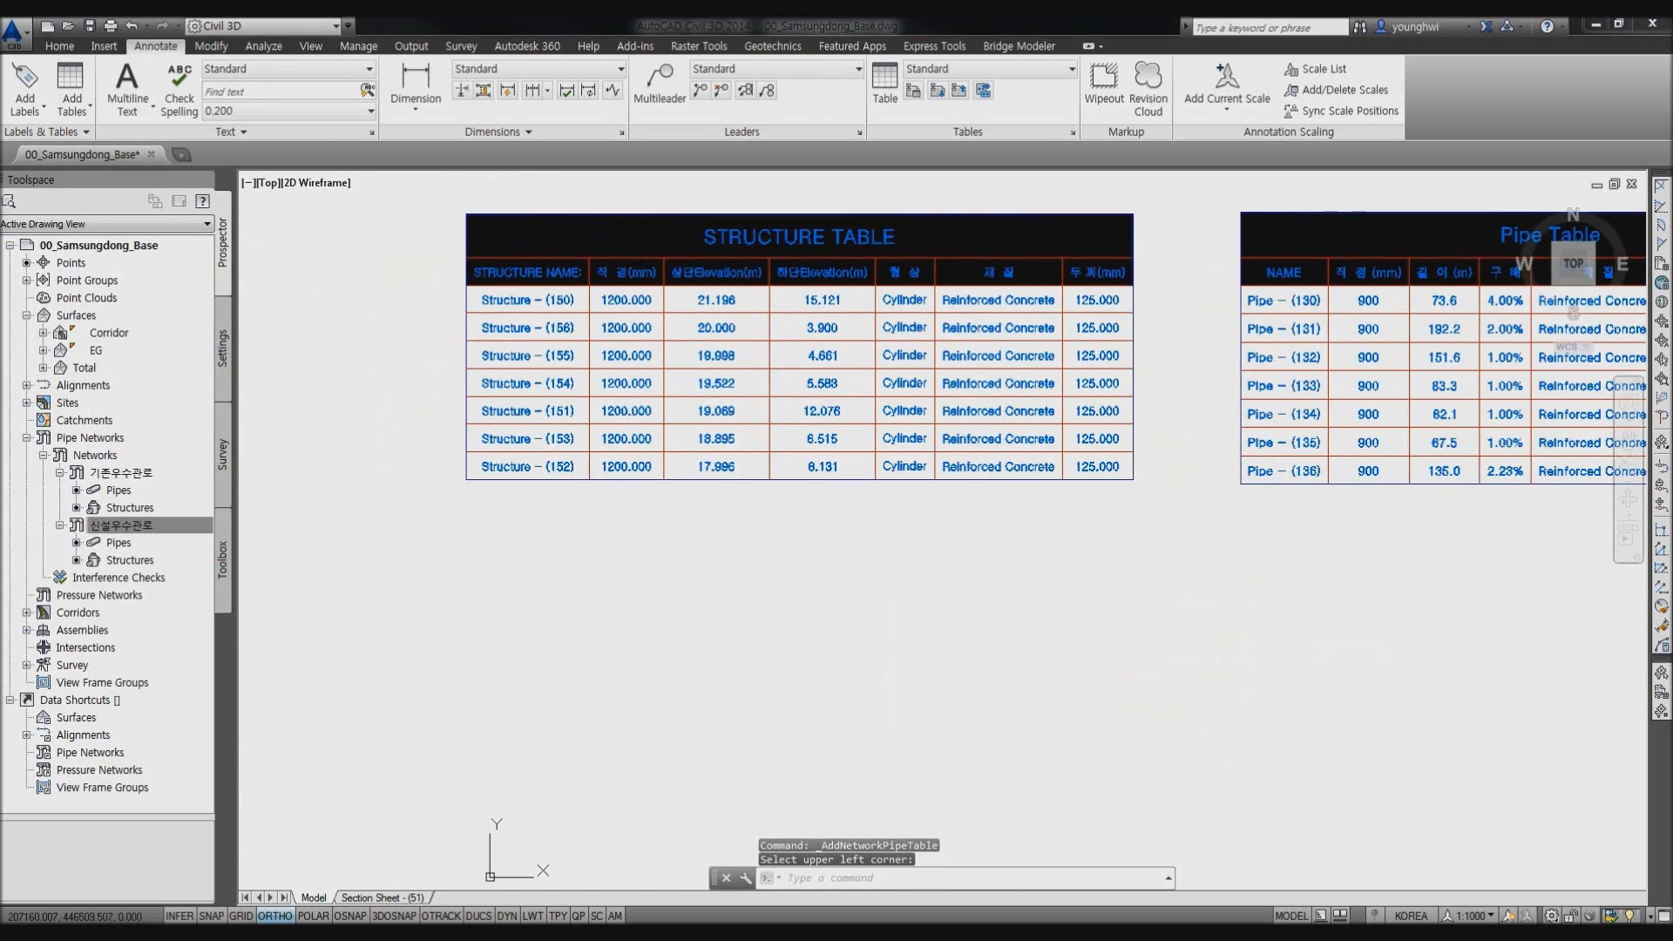
middle_drag(621, 373, 631, 376)
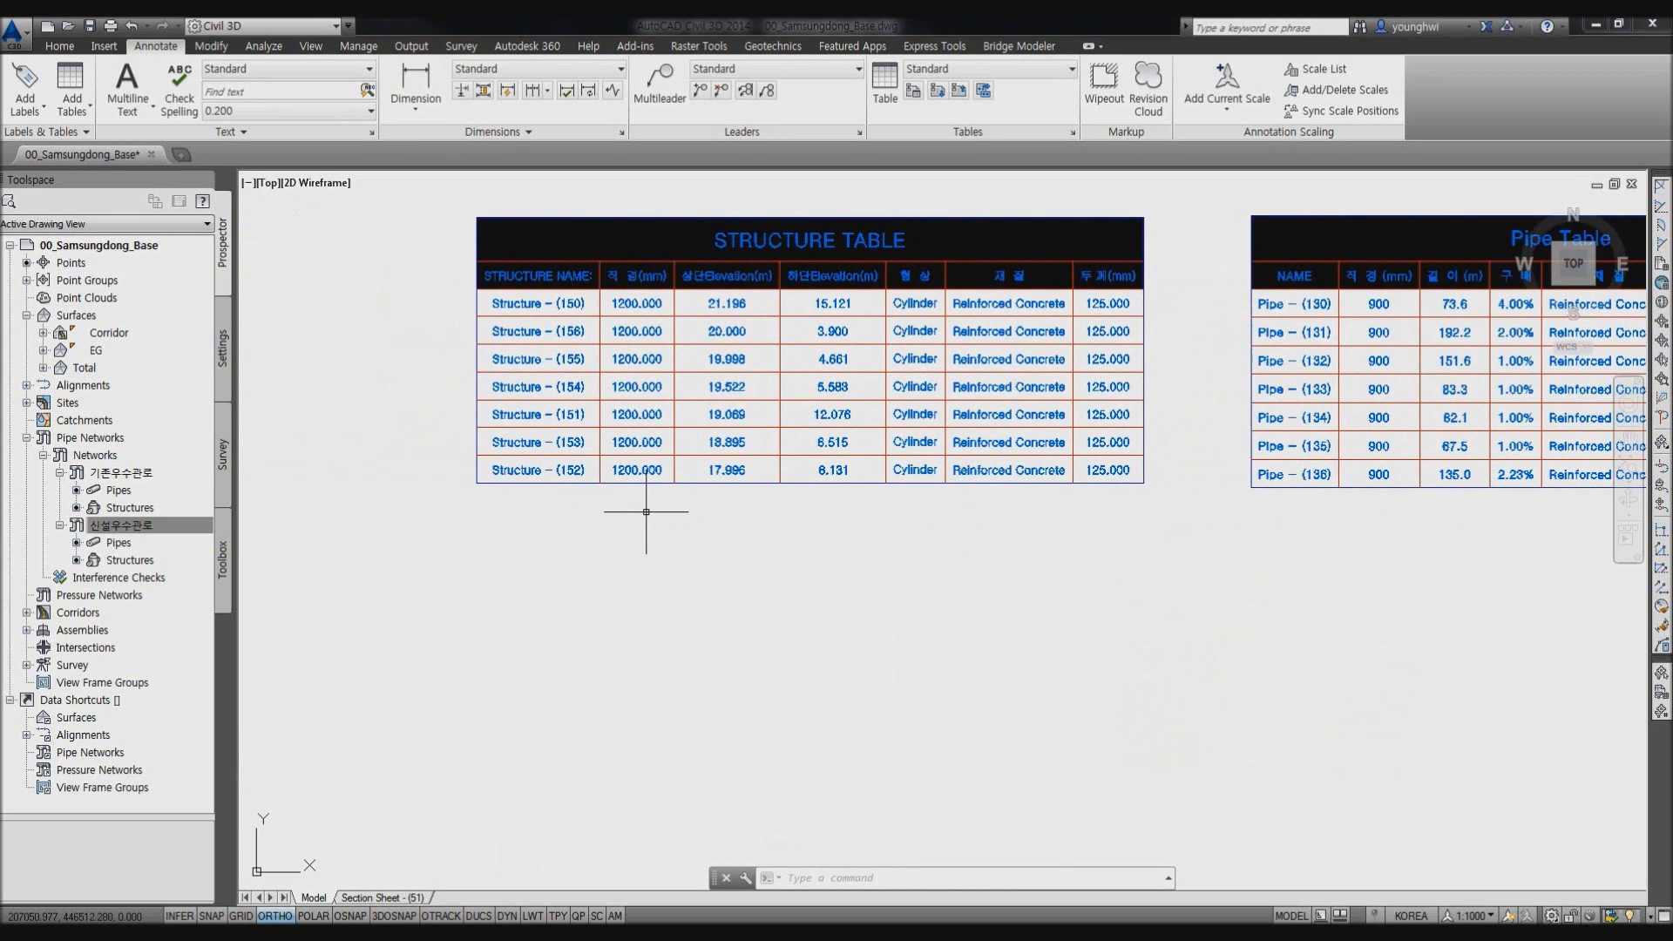
middle_drag(659, 497, 579, 533)
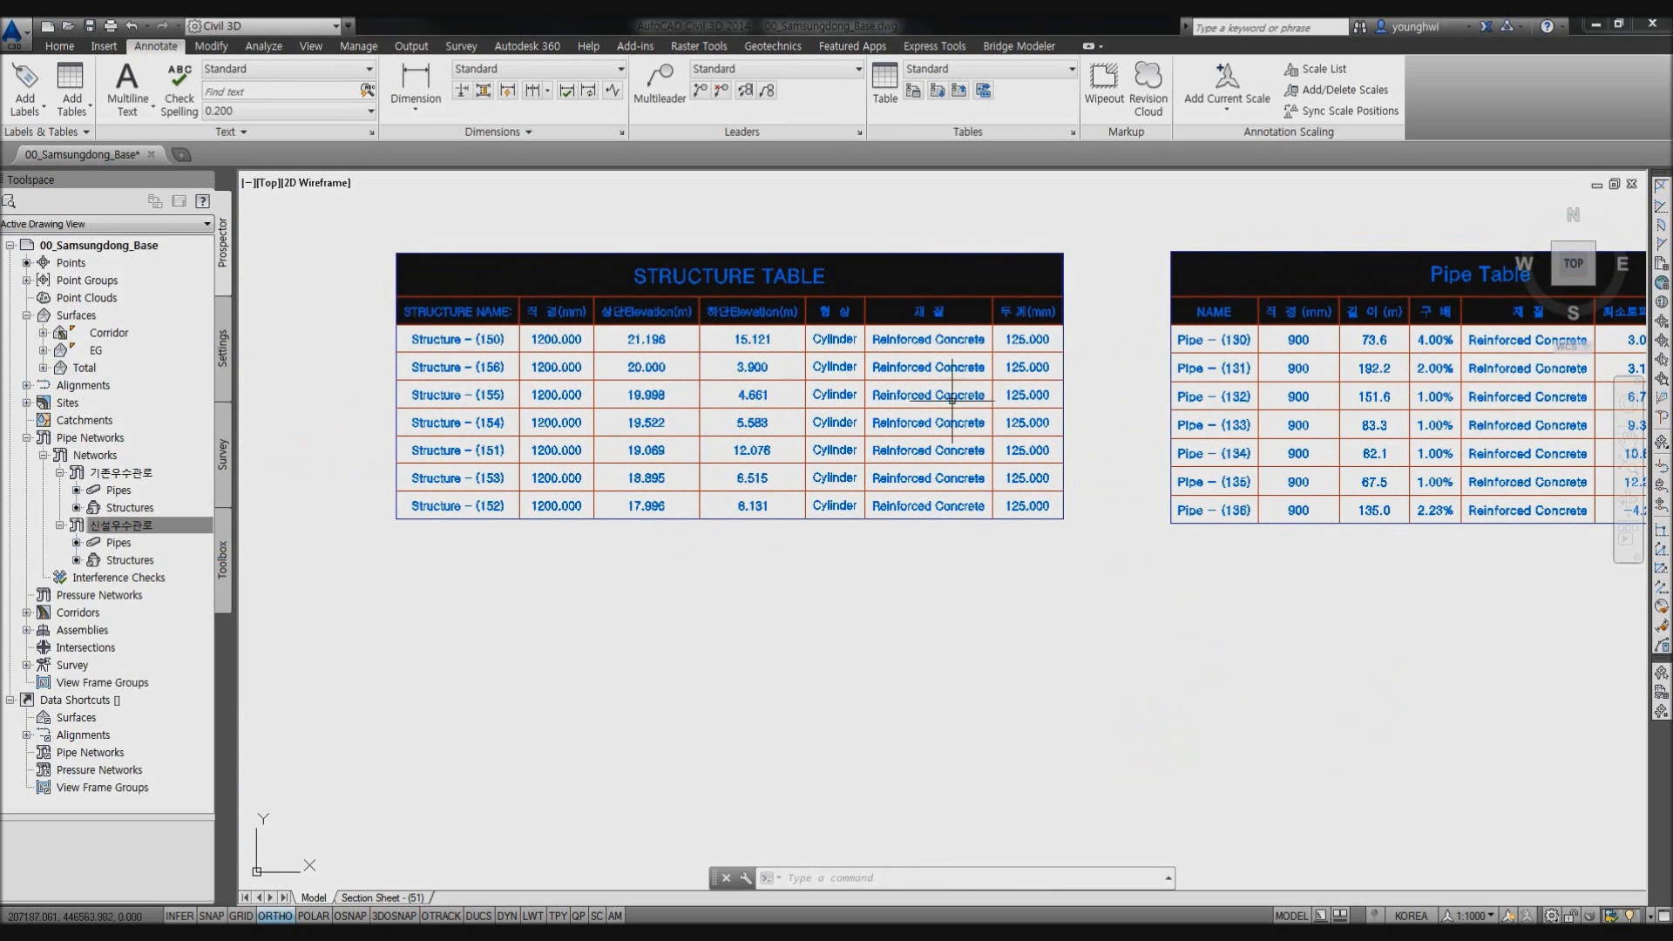
Set up a total volume table in the 토공수량_YH style for the BROAD alignment and the 횡단면도 sample line group.
middle_drag(1109, 422, 699, 433)
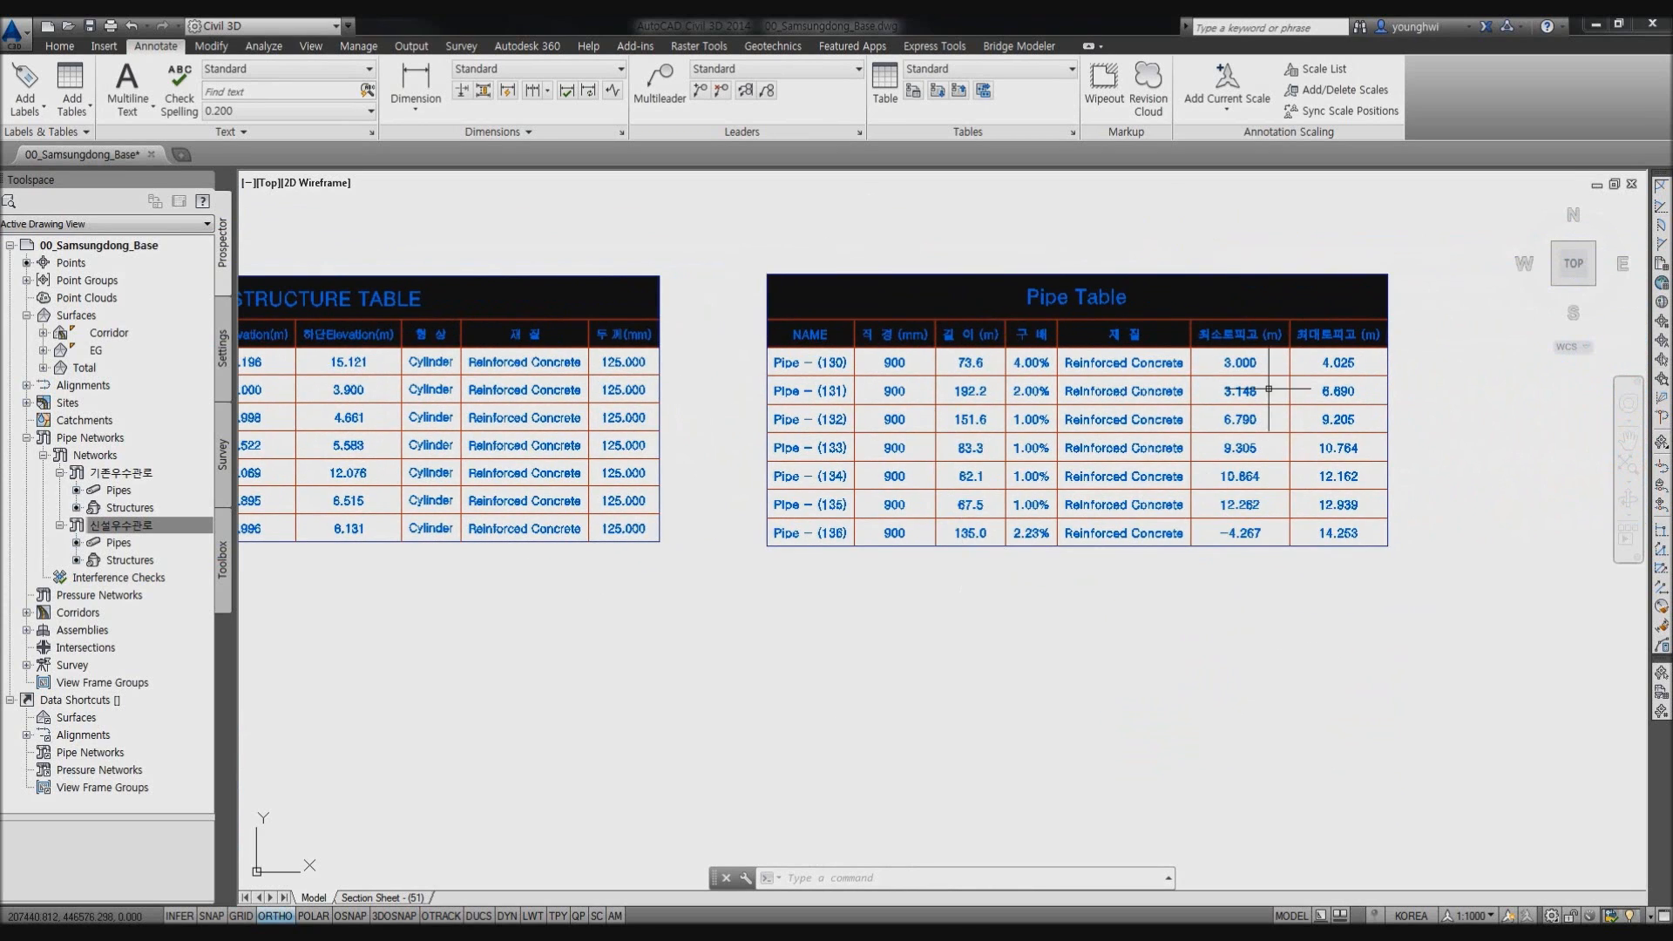
scroll(1252, 405, down, 6)
scroll(1253, 405, up, 4)
scroll(1253, 405, up, 2)
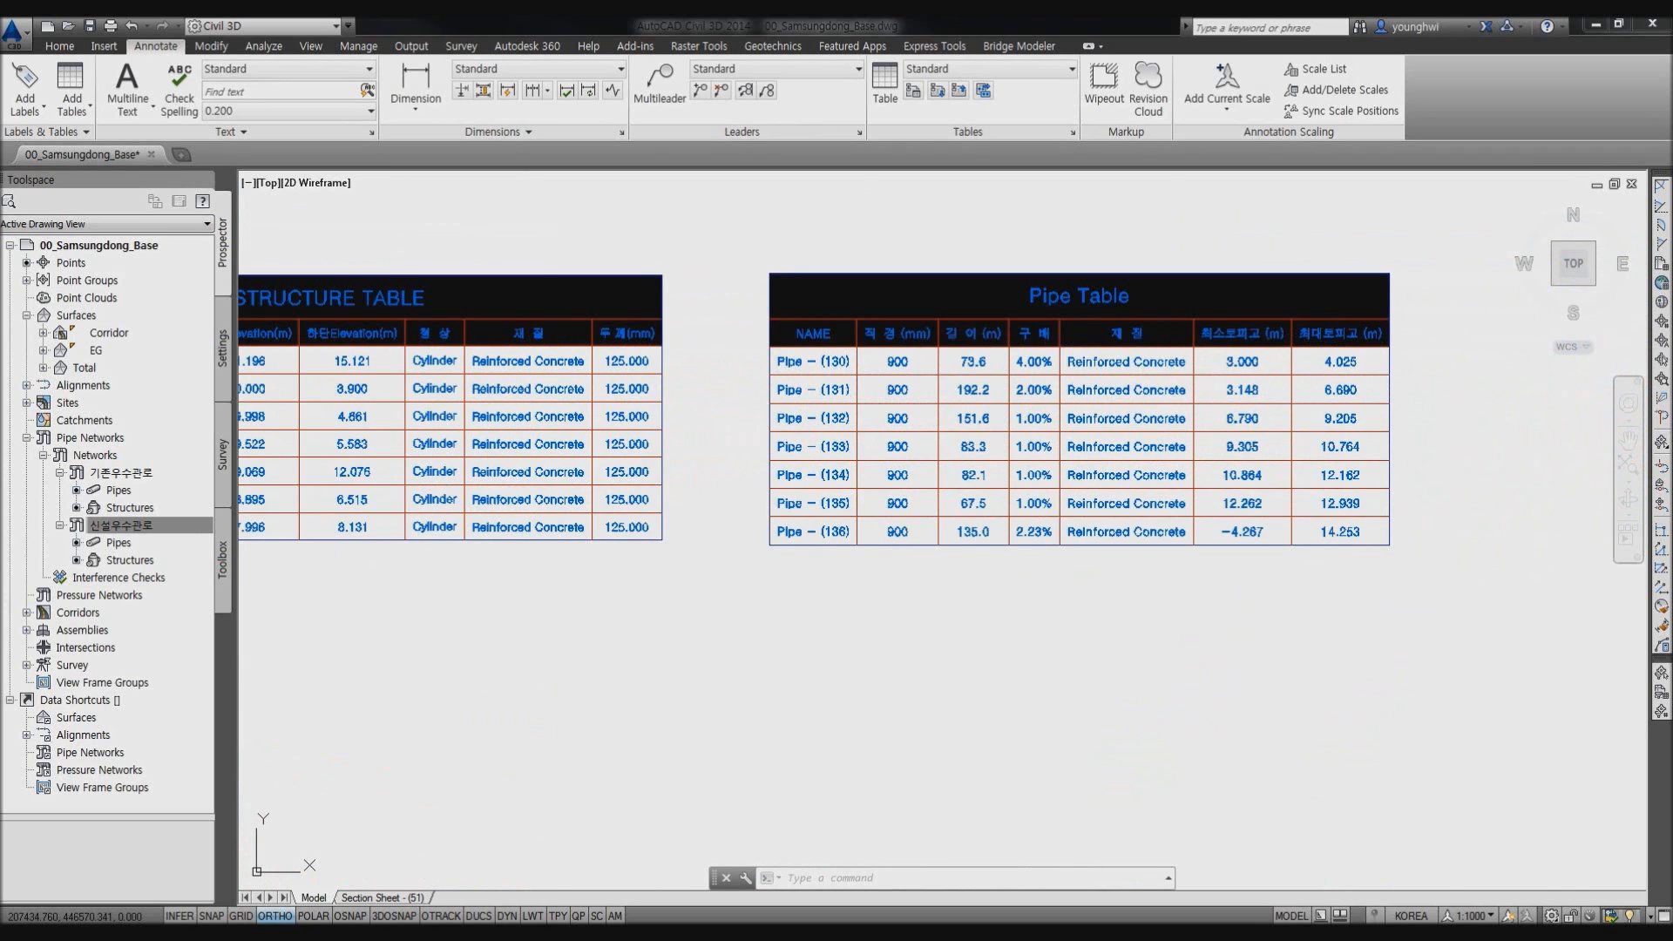
scroll(939, 418, down, 1)
scroll(963, 329, down, 1)
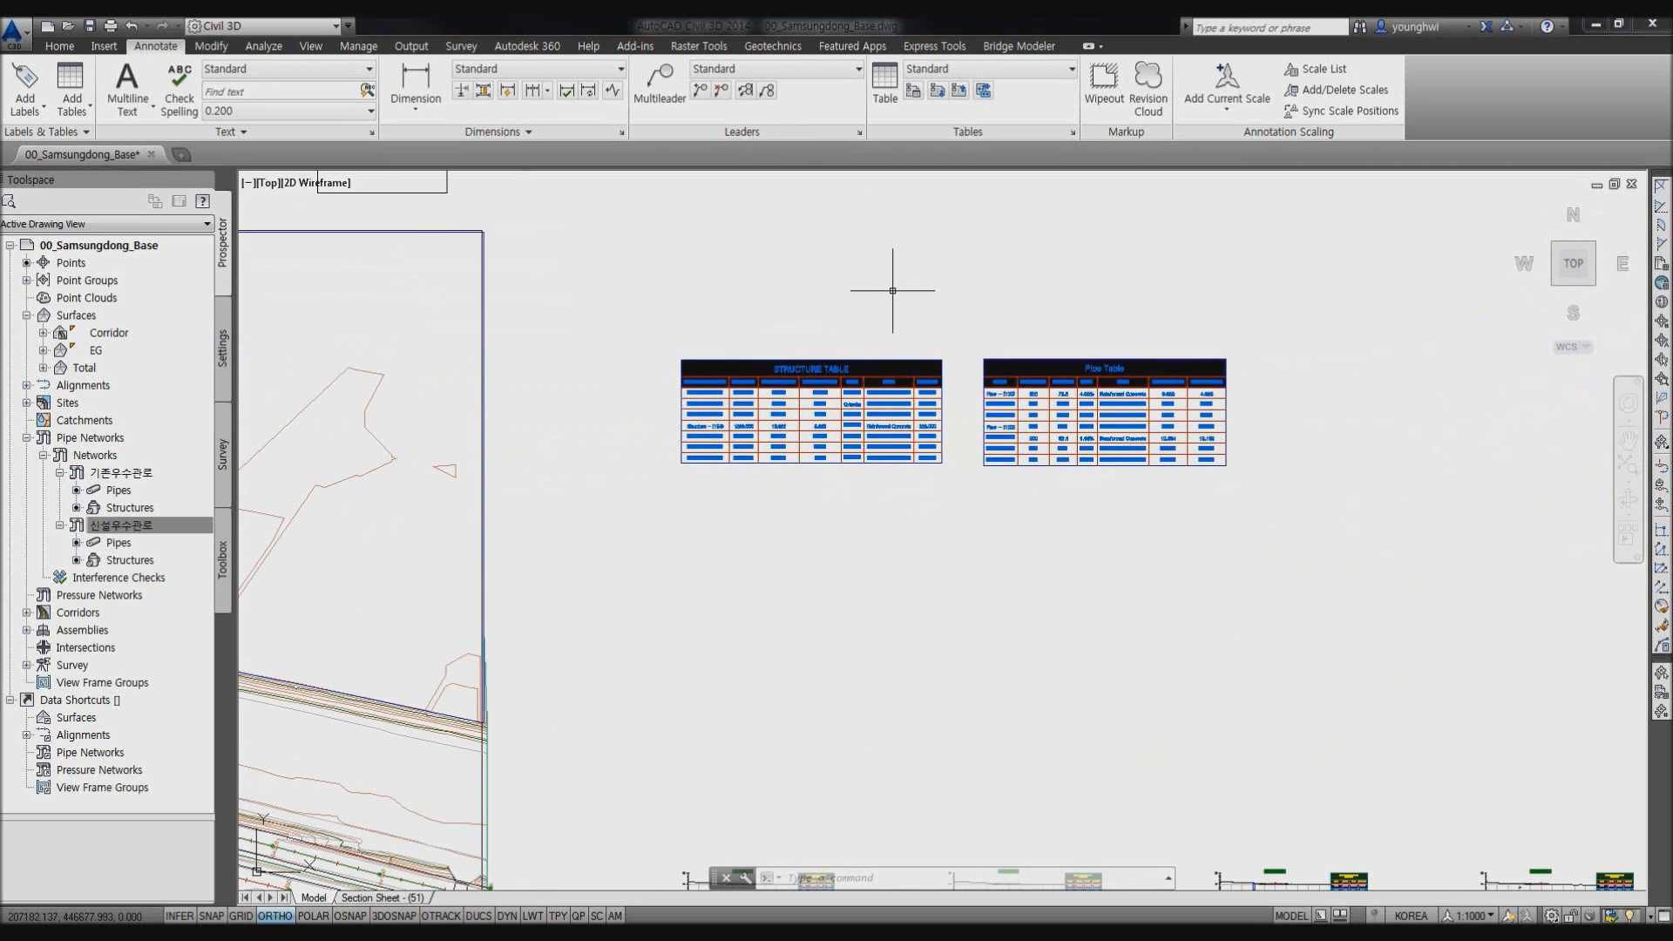
click(358, 46)
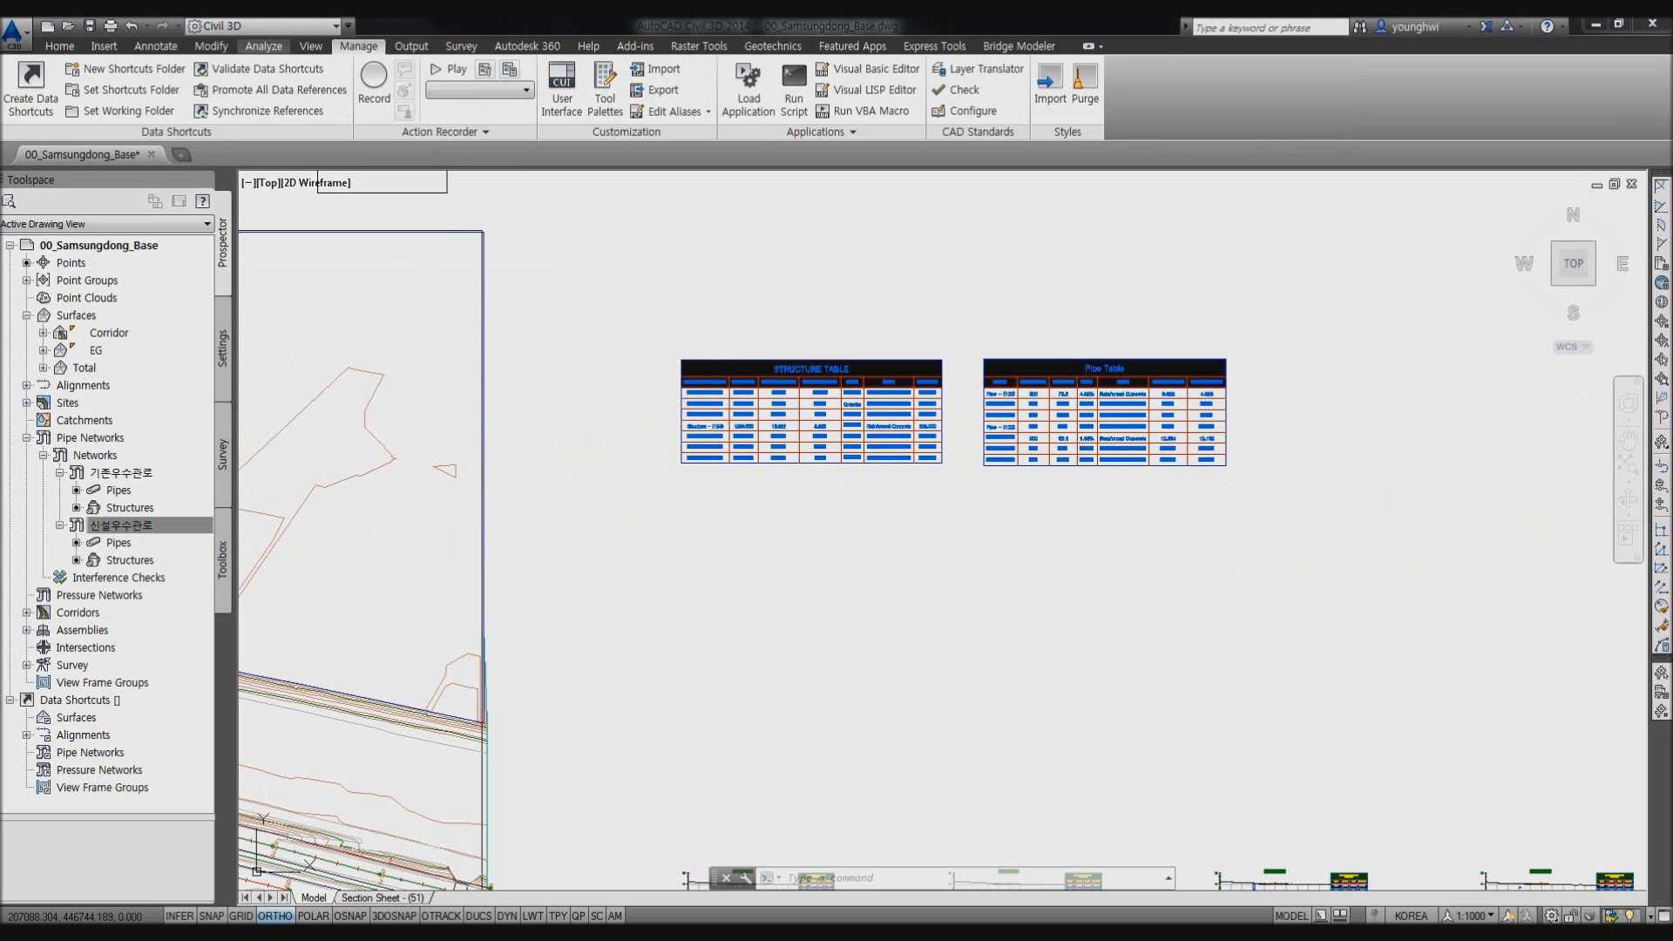
click(263, 46)
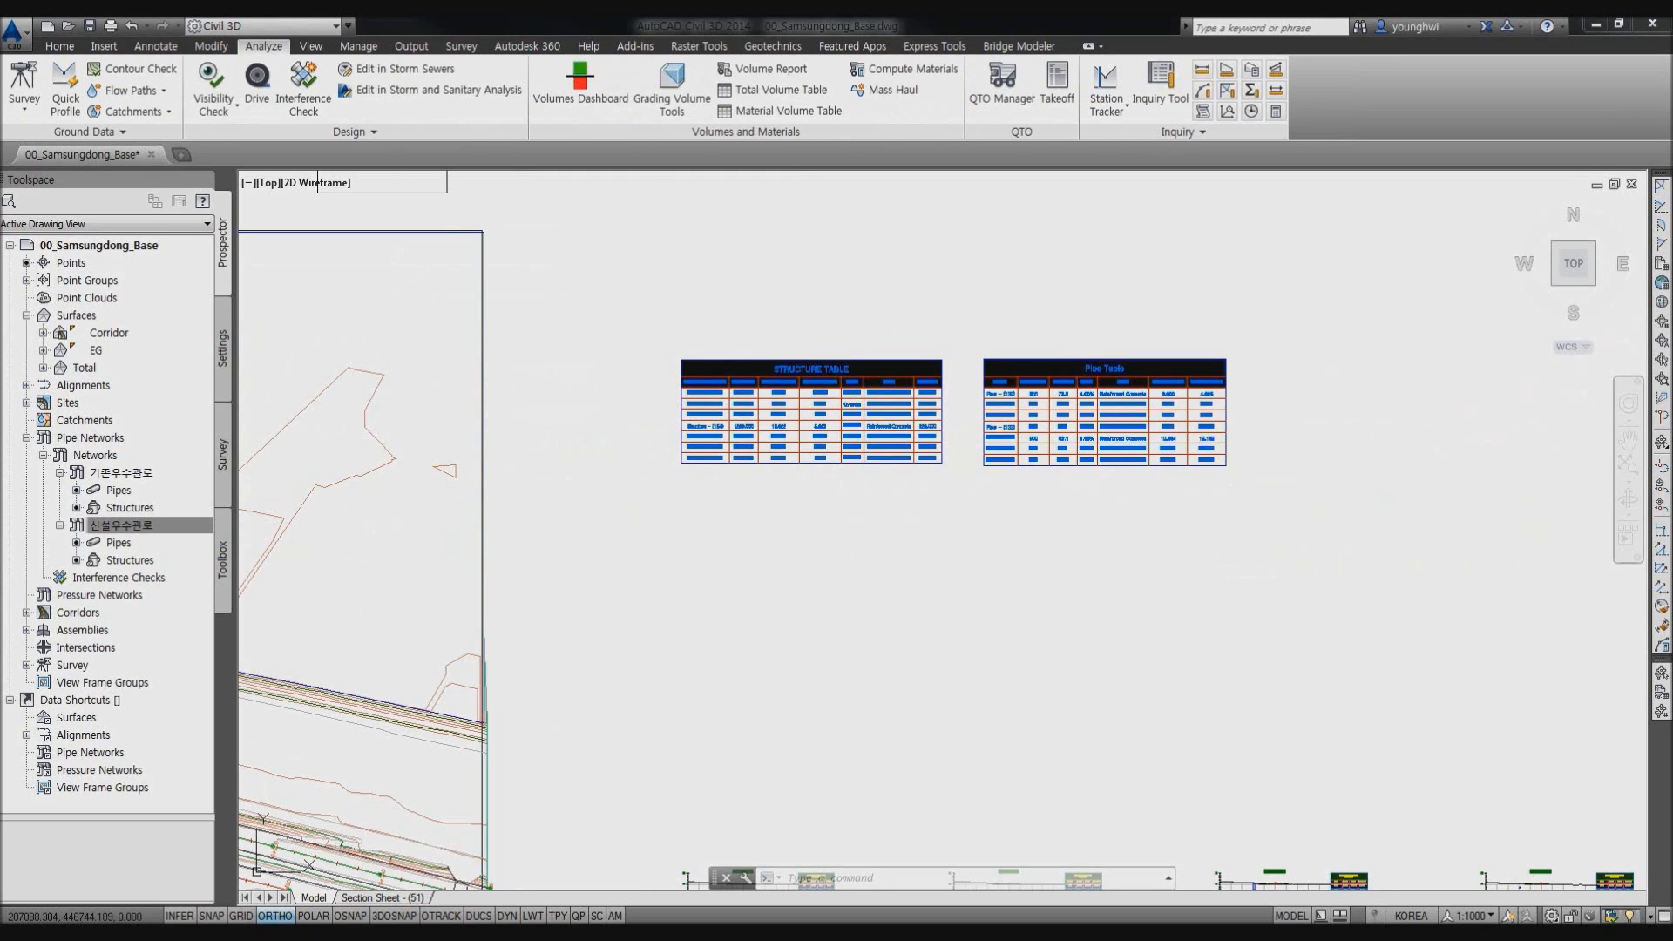
click(771, 89)
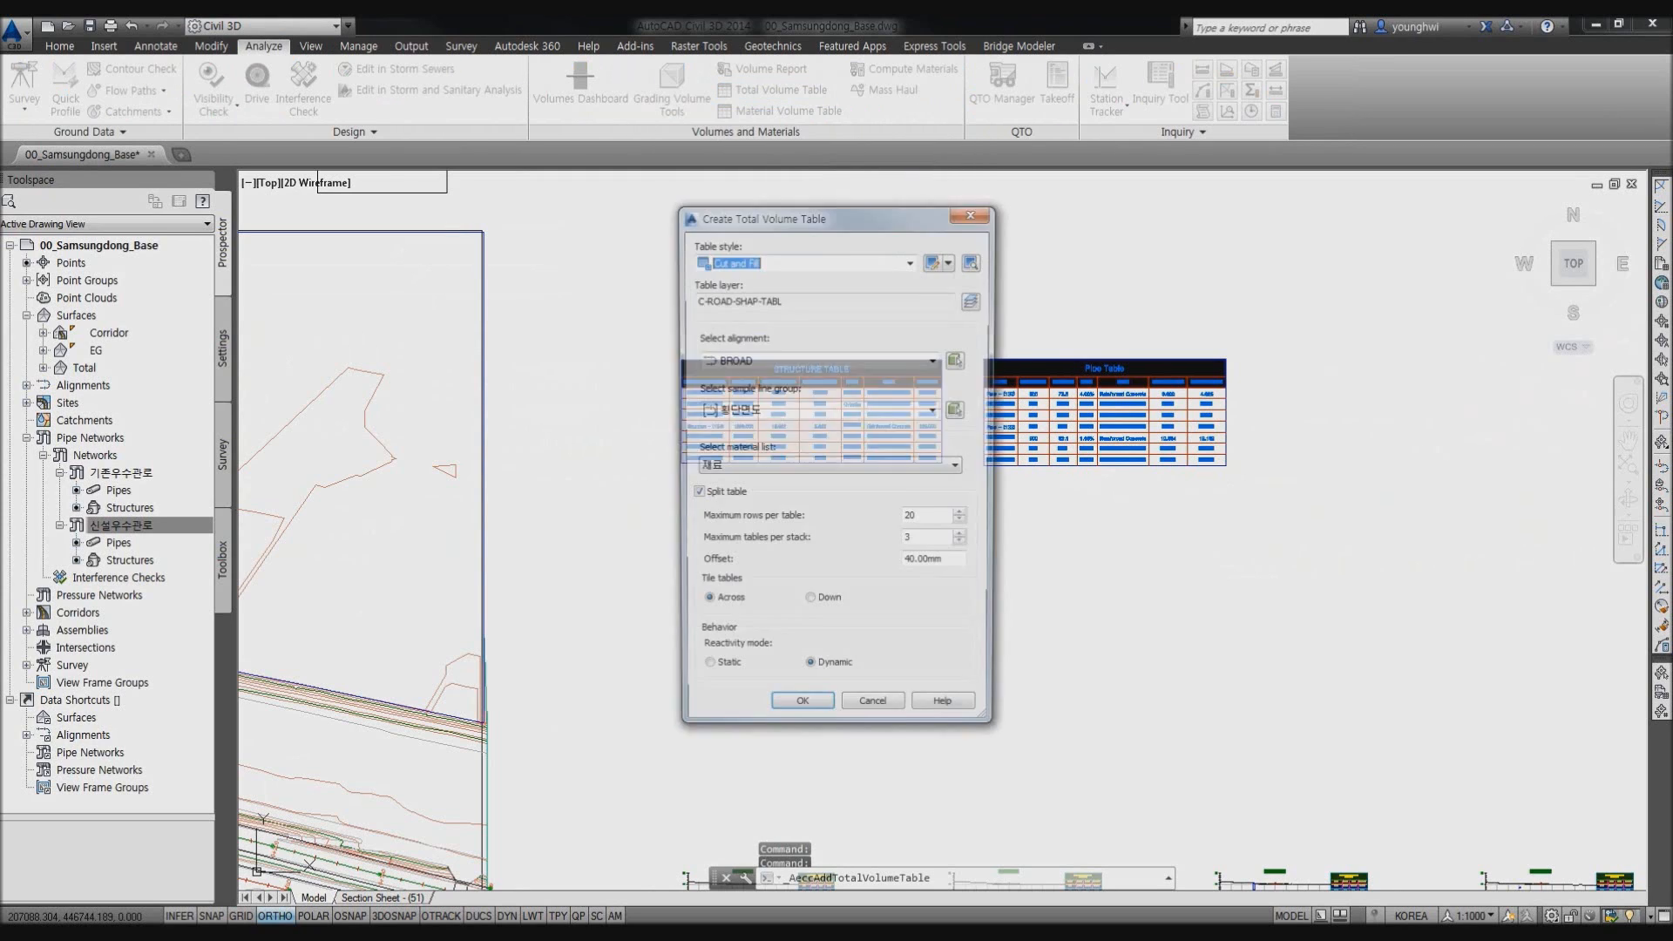
click(910, 259)
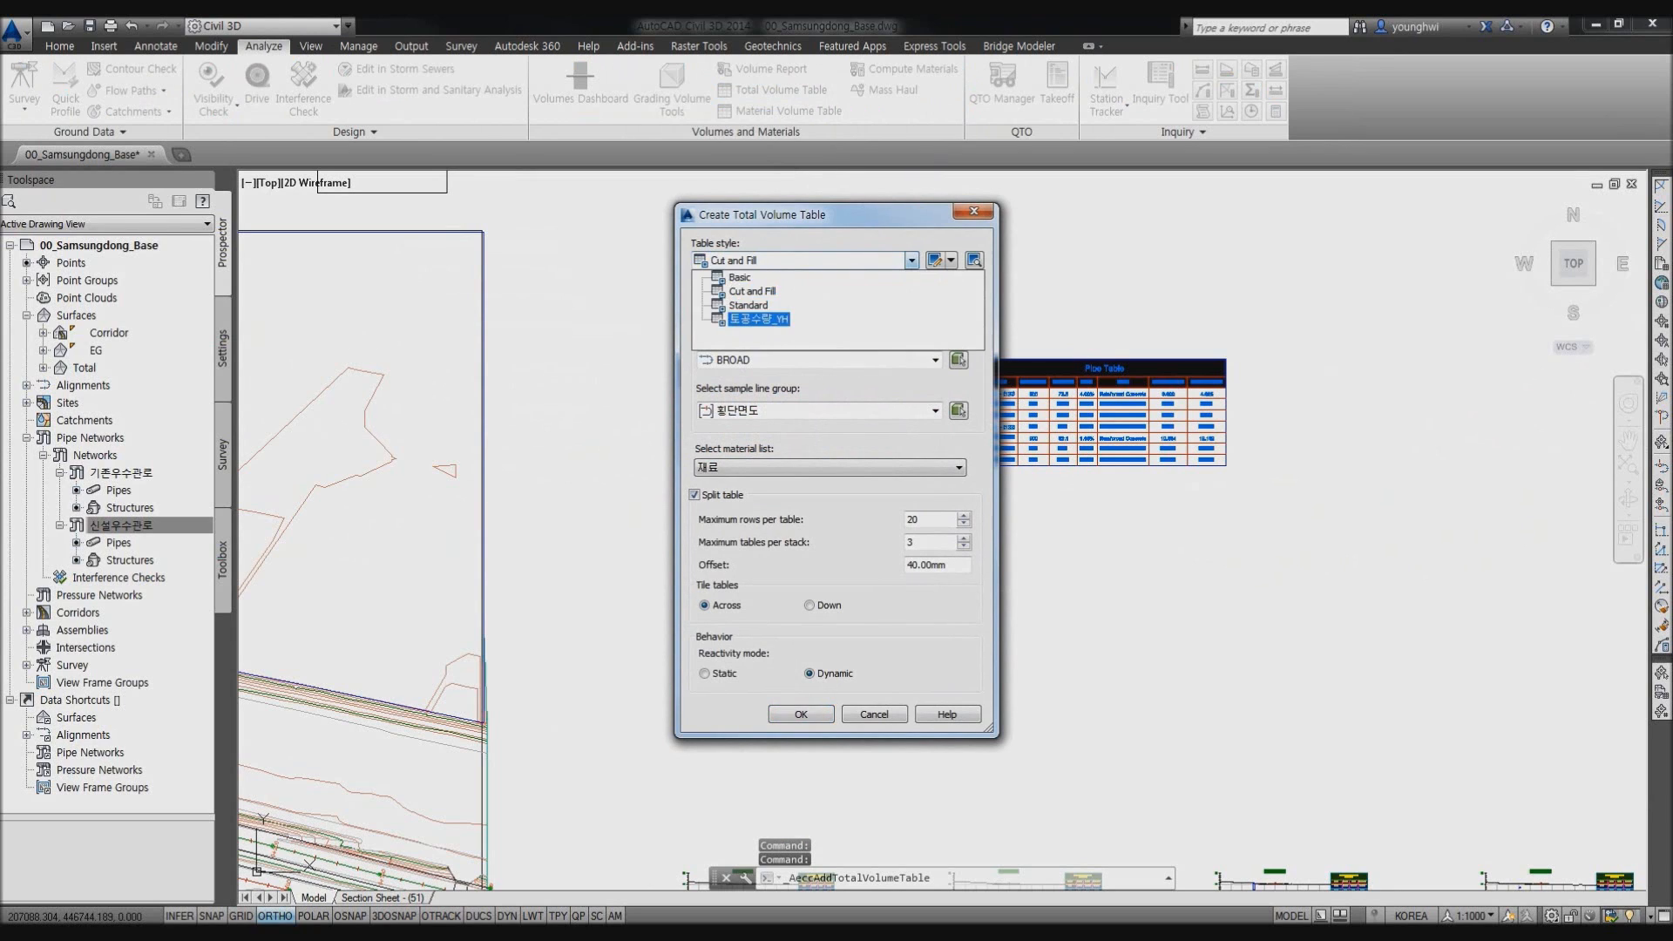
click(759, 319)
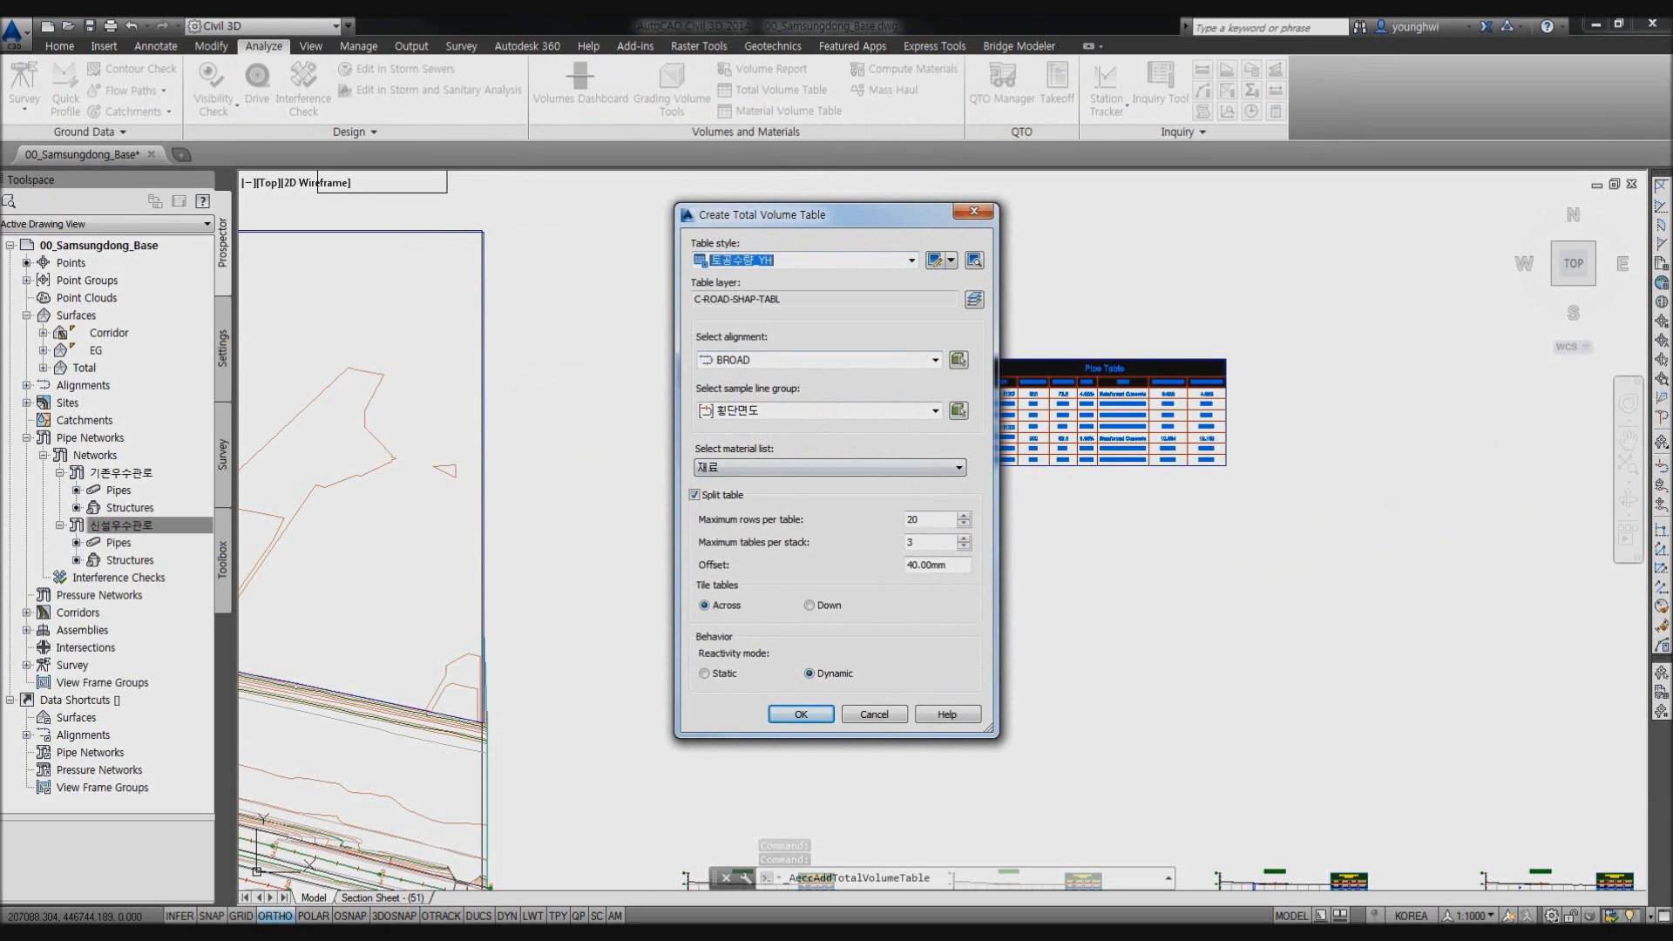
click(801, 714)
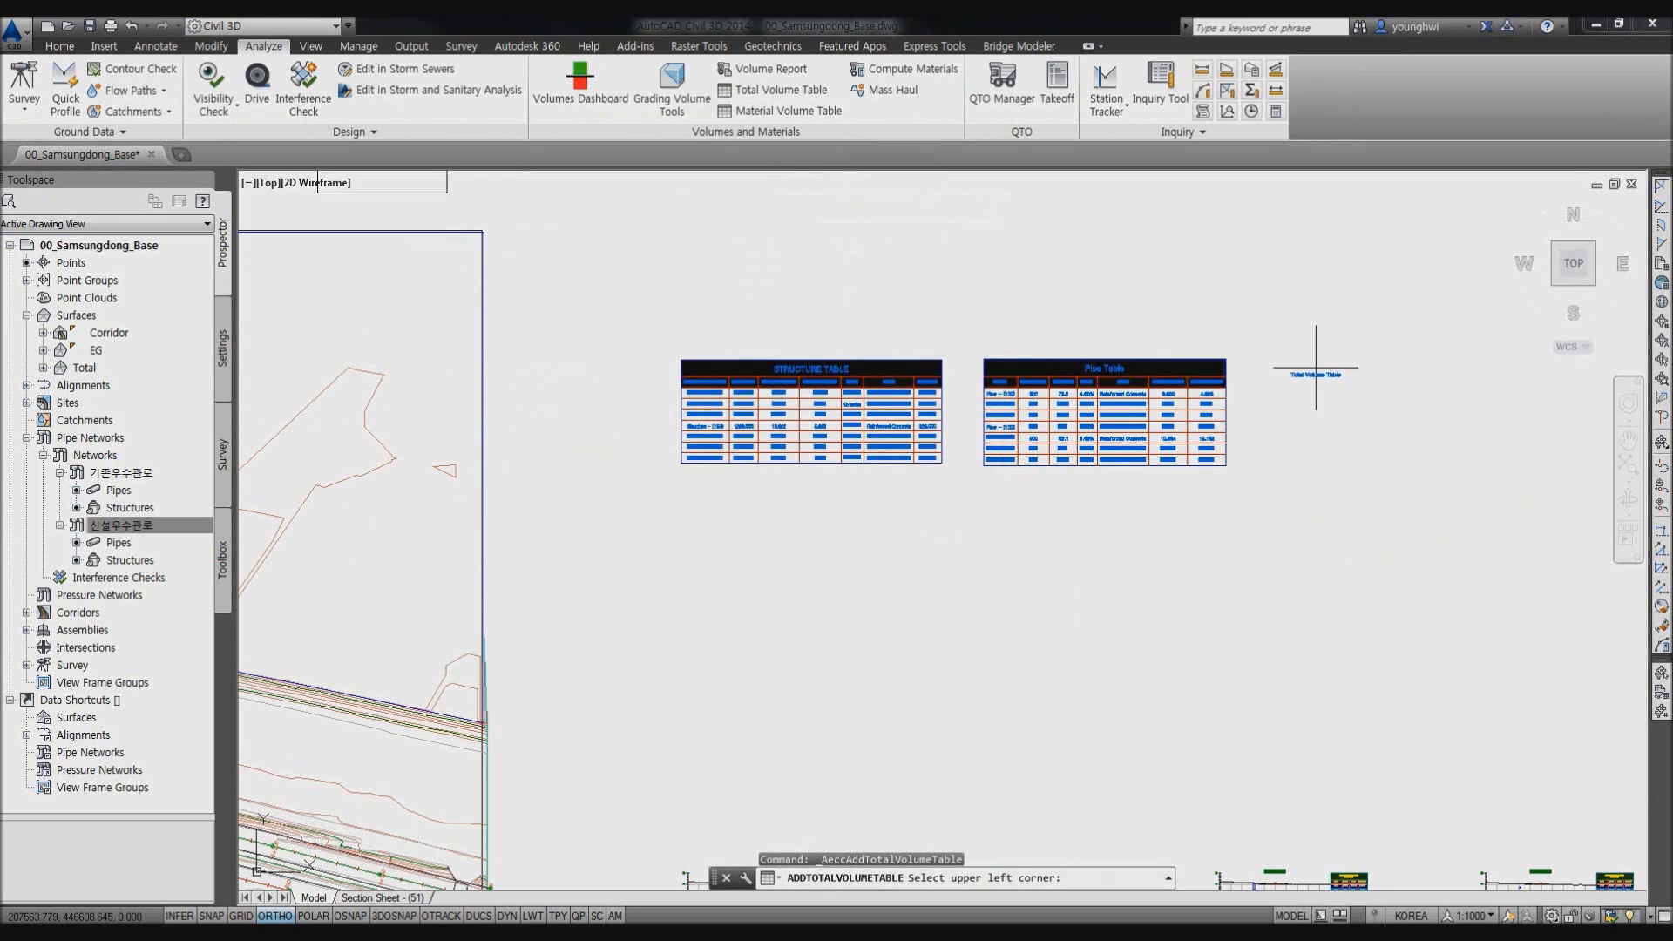
Place the total volume tables east of the pipe table, level with its top edge, and review their station quantities.
scroll(1307, 365, down, 2)
scroll(1441, 413, up, 6)
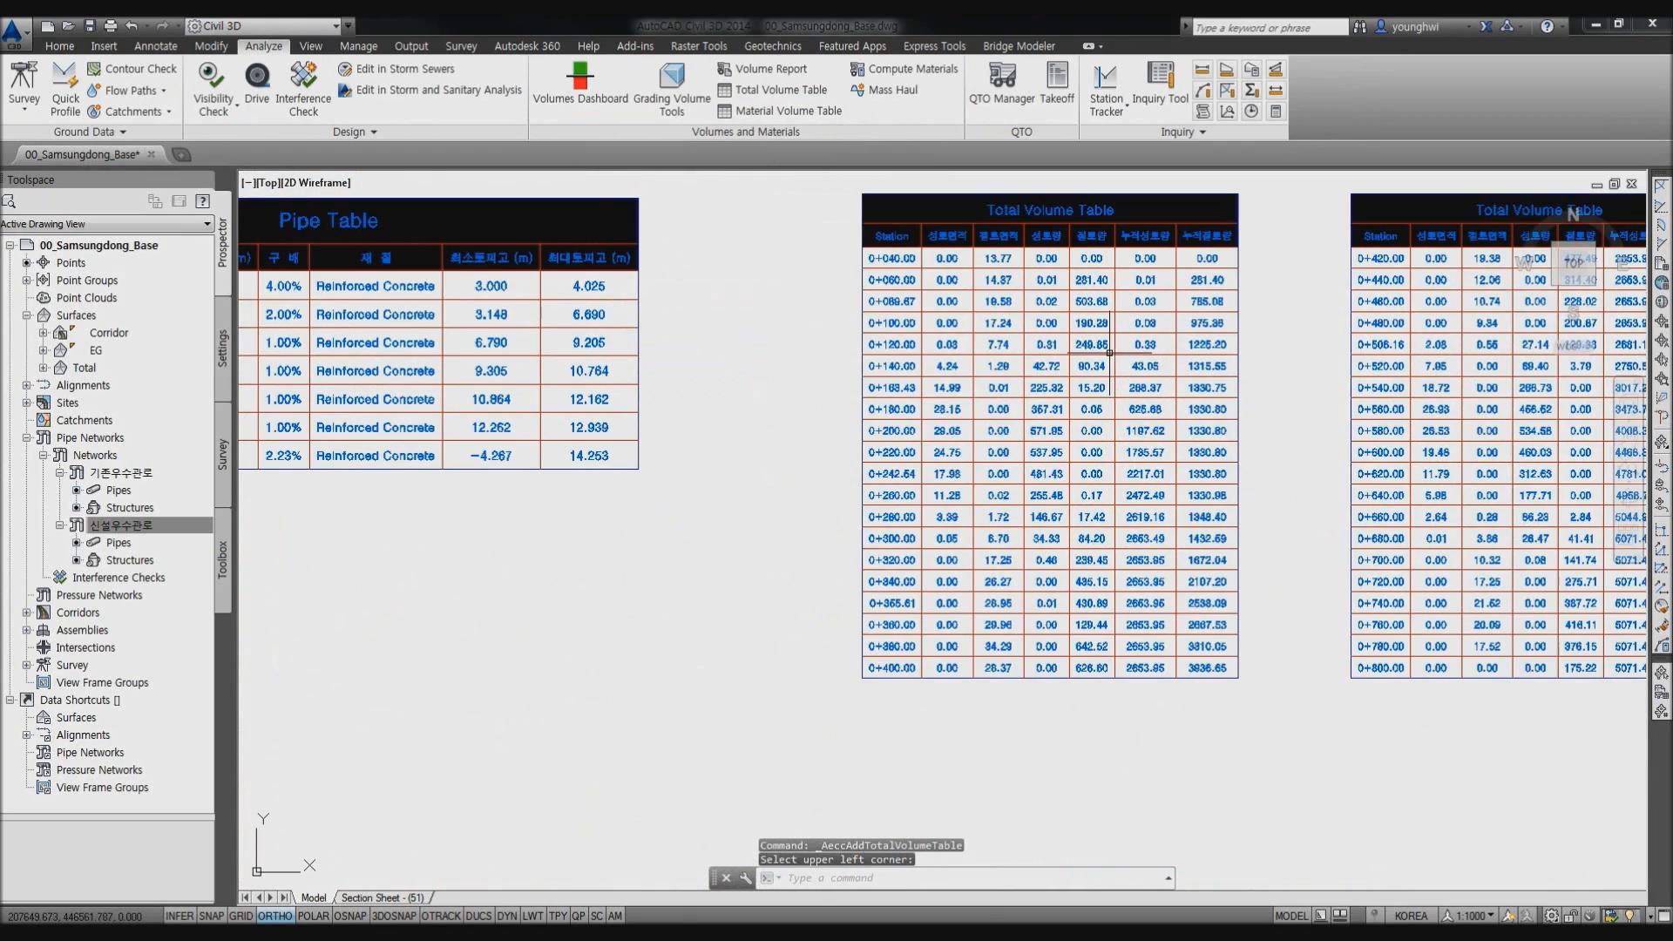
scroll(910, 299, up, 1)
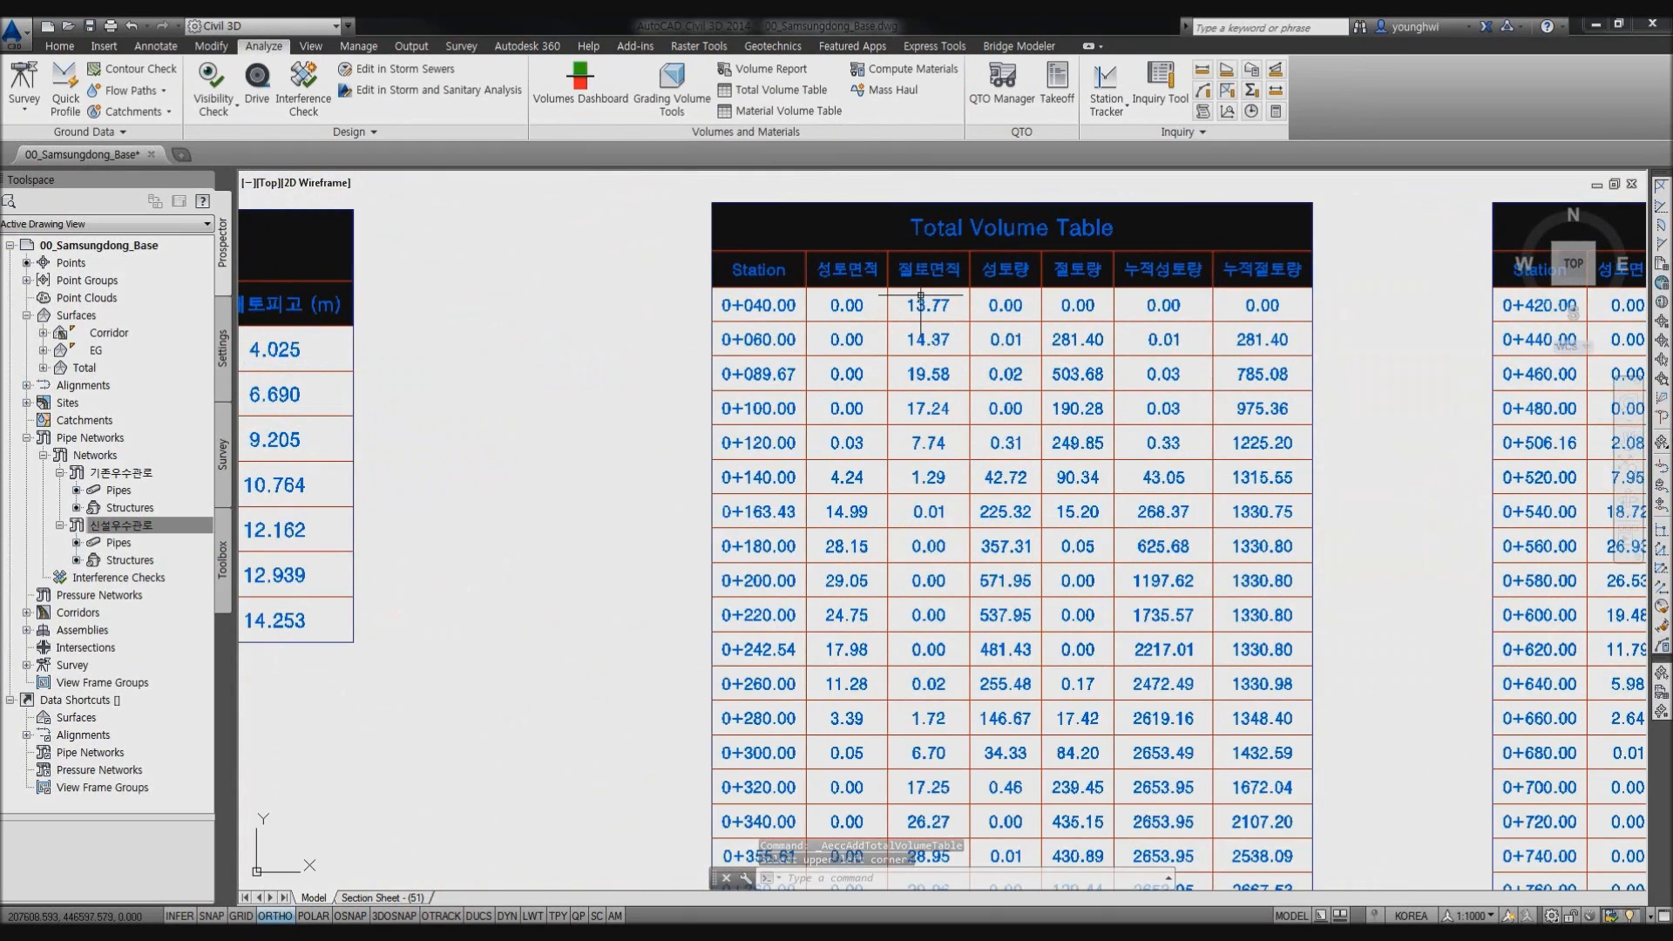
middle_drag(1187, 350, 1061, 354)
scroll(1060, 354, down, 2)
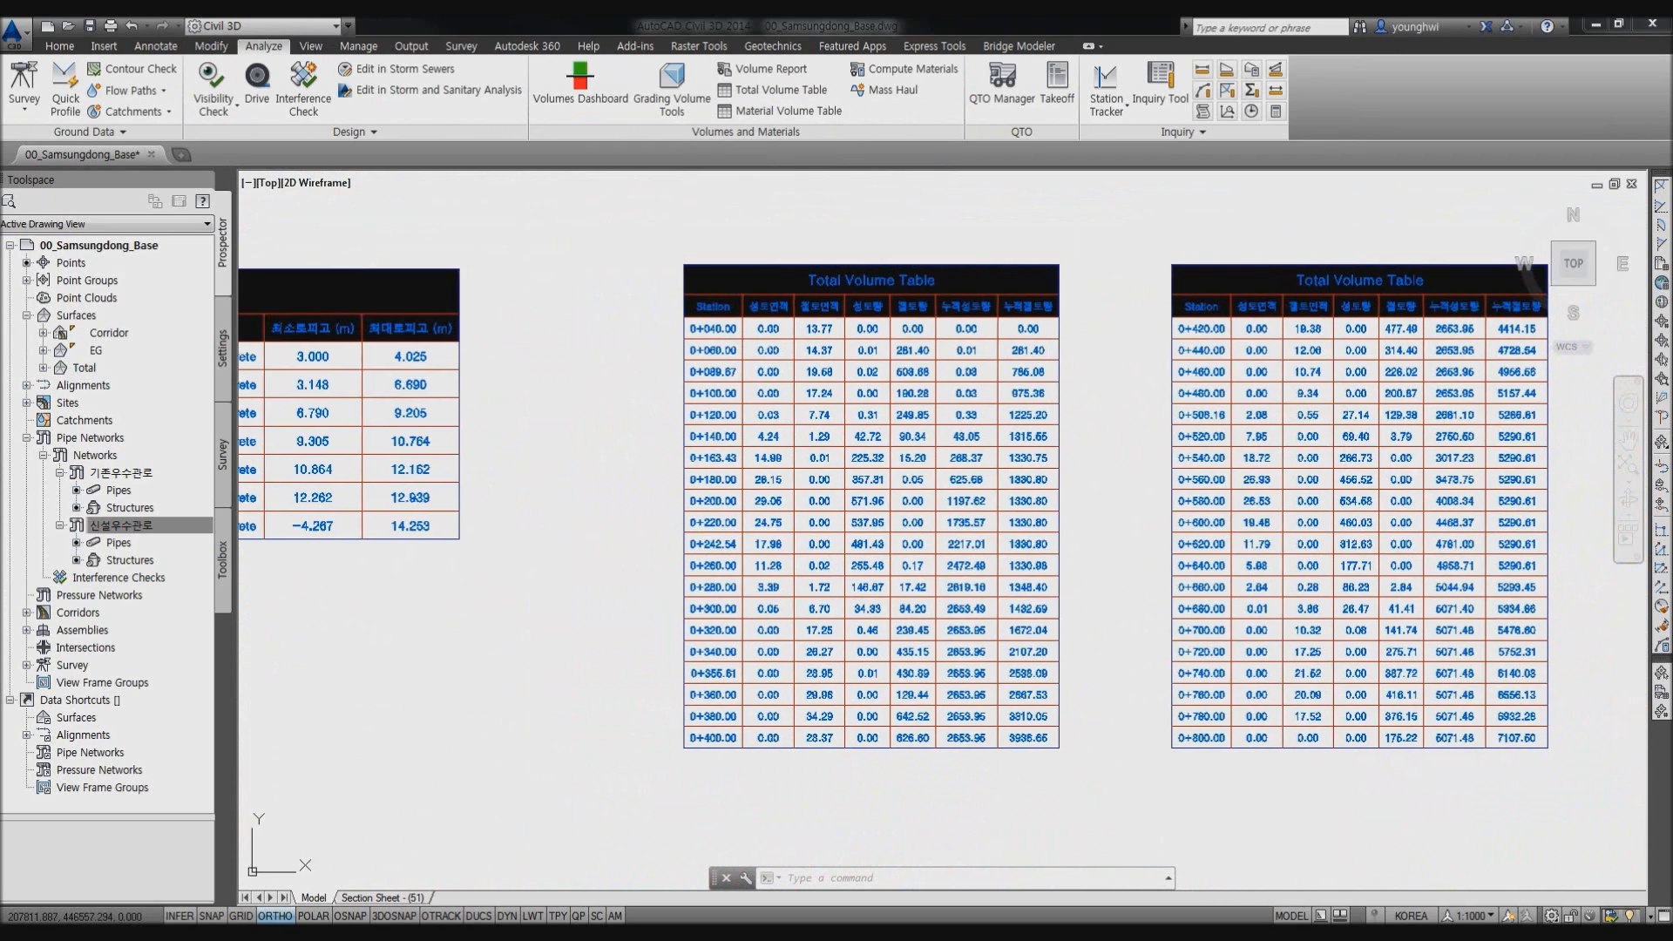
scroll(1281, 462, down, 4)
scroll(1281, 463, down, 2)
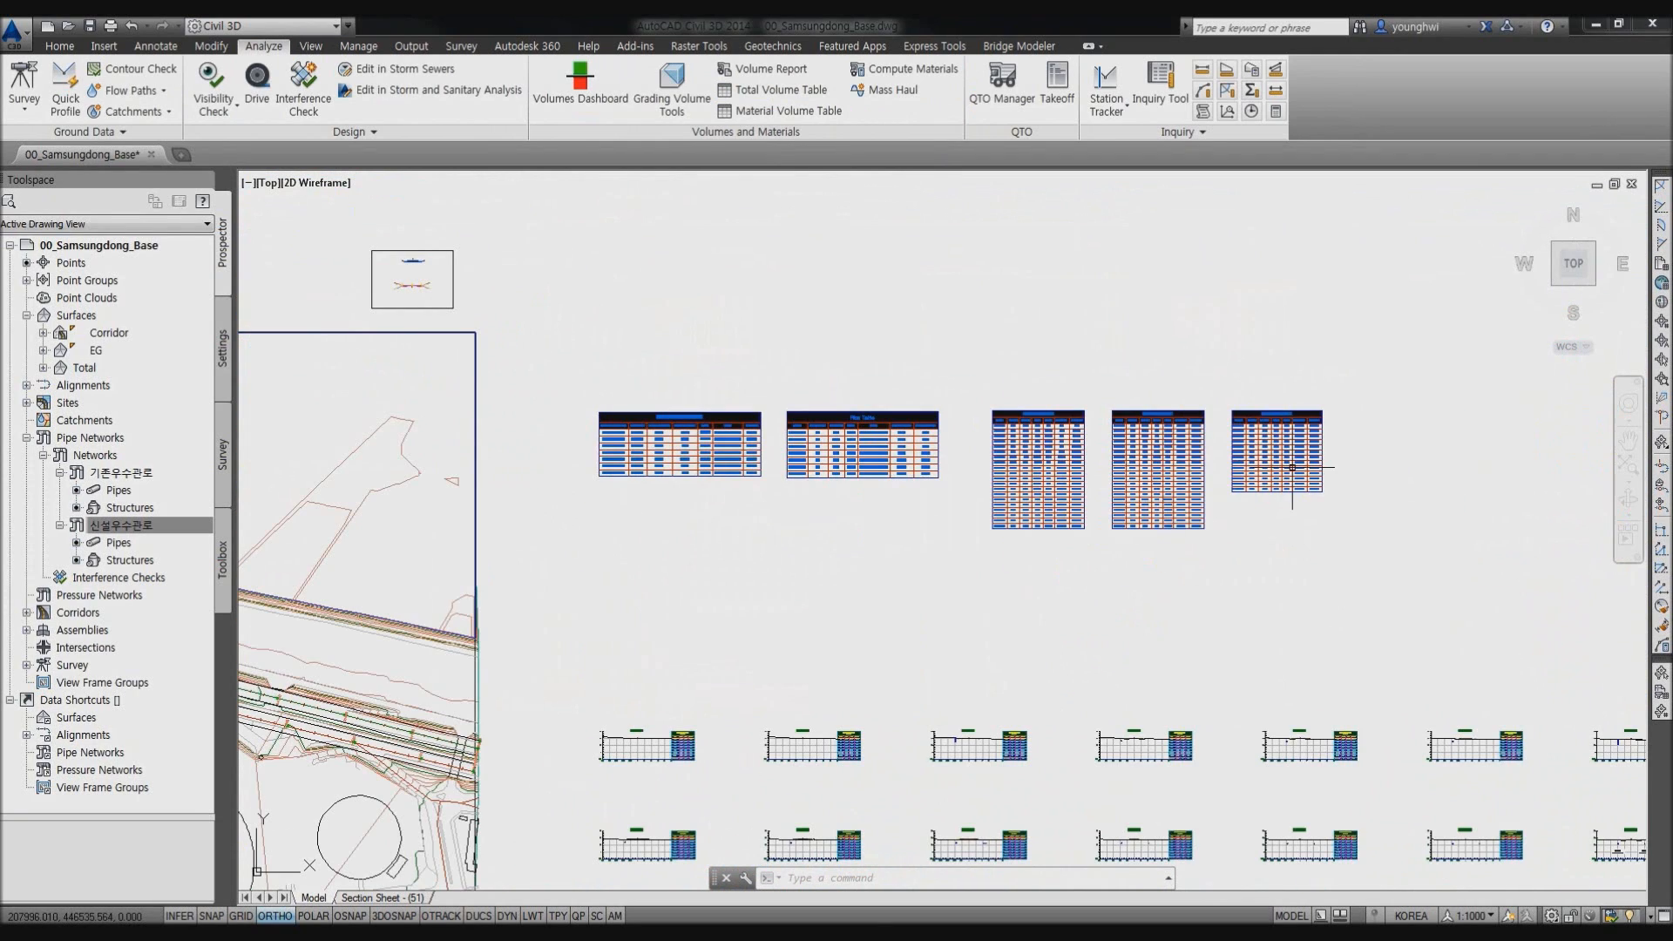
scroll(1265, 468, down, 1)
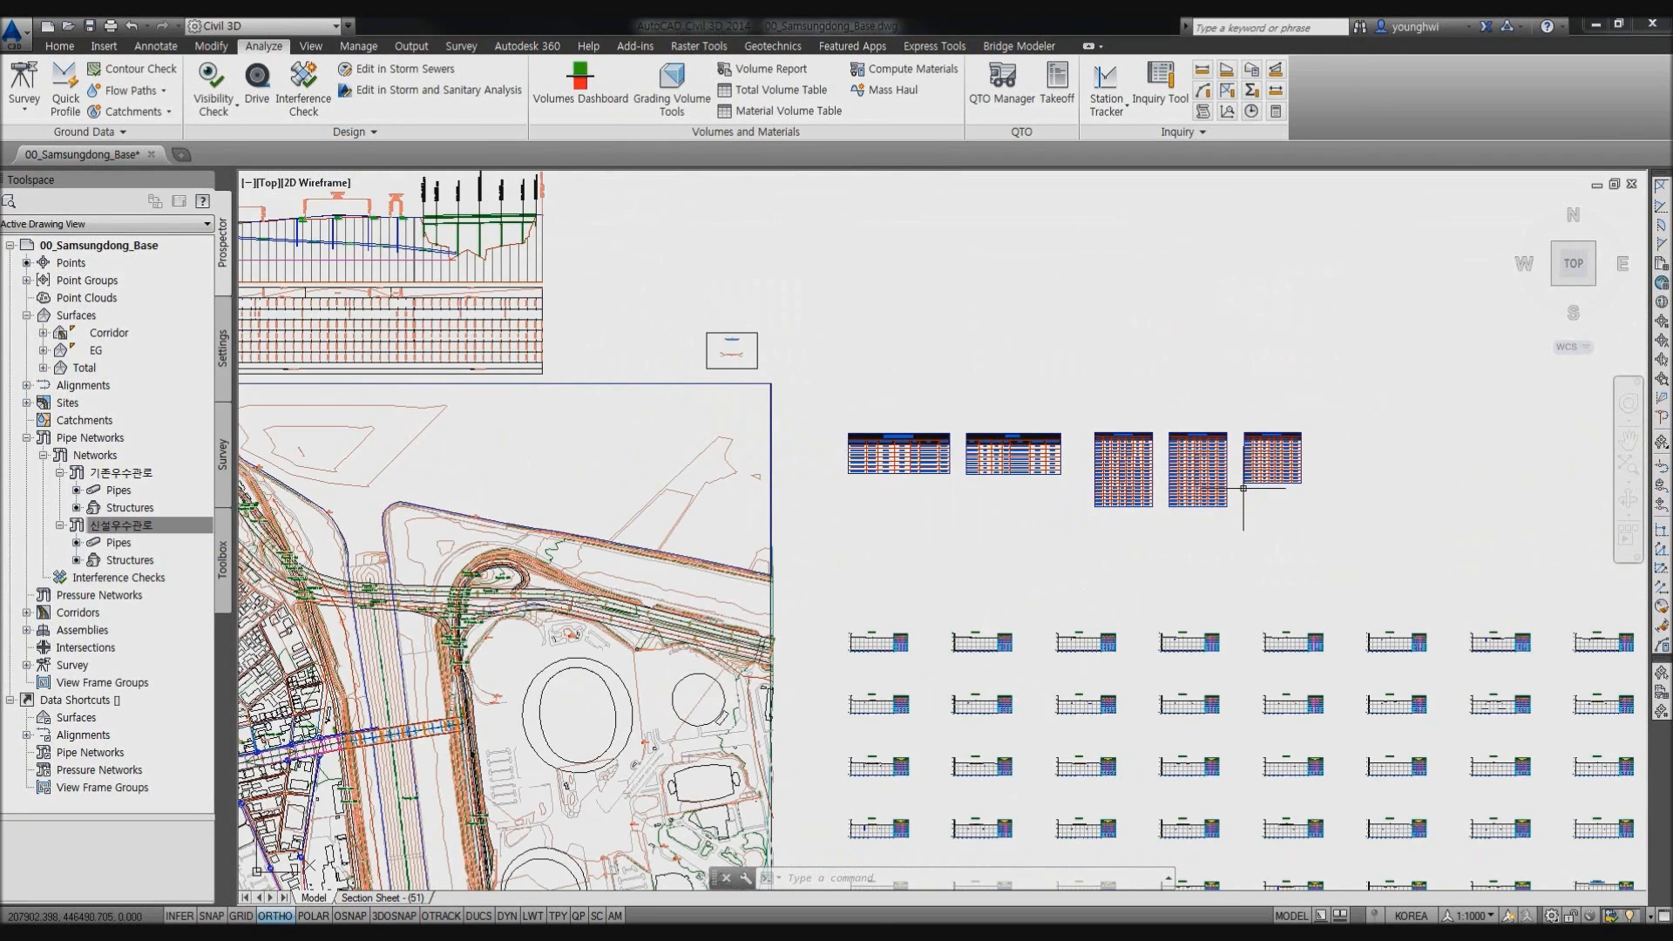
Try to export the 신설우수관로 pipe network to Storm Sewers, starting from the 900 mm pipe at 4.00% slope.
scroll(1244, 488, down, 2)
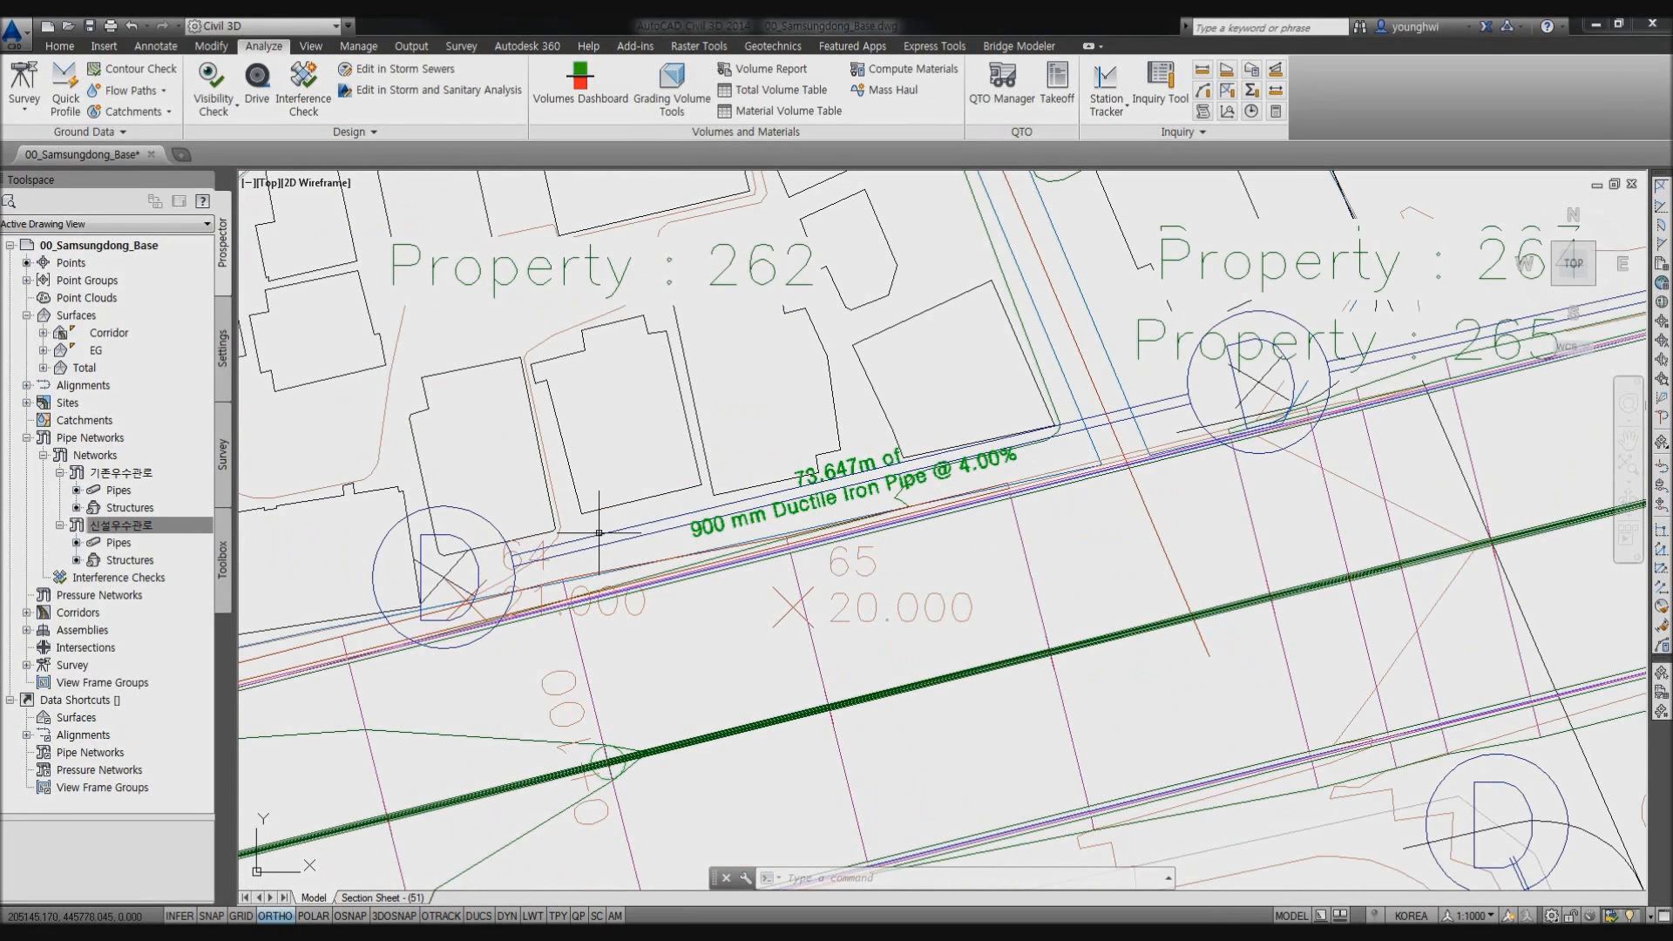
click(600, 535)
right_click(156, 525)
click(754, 357)
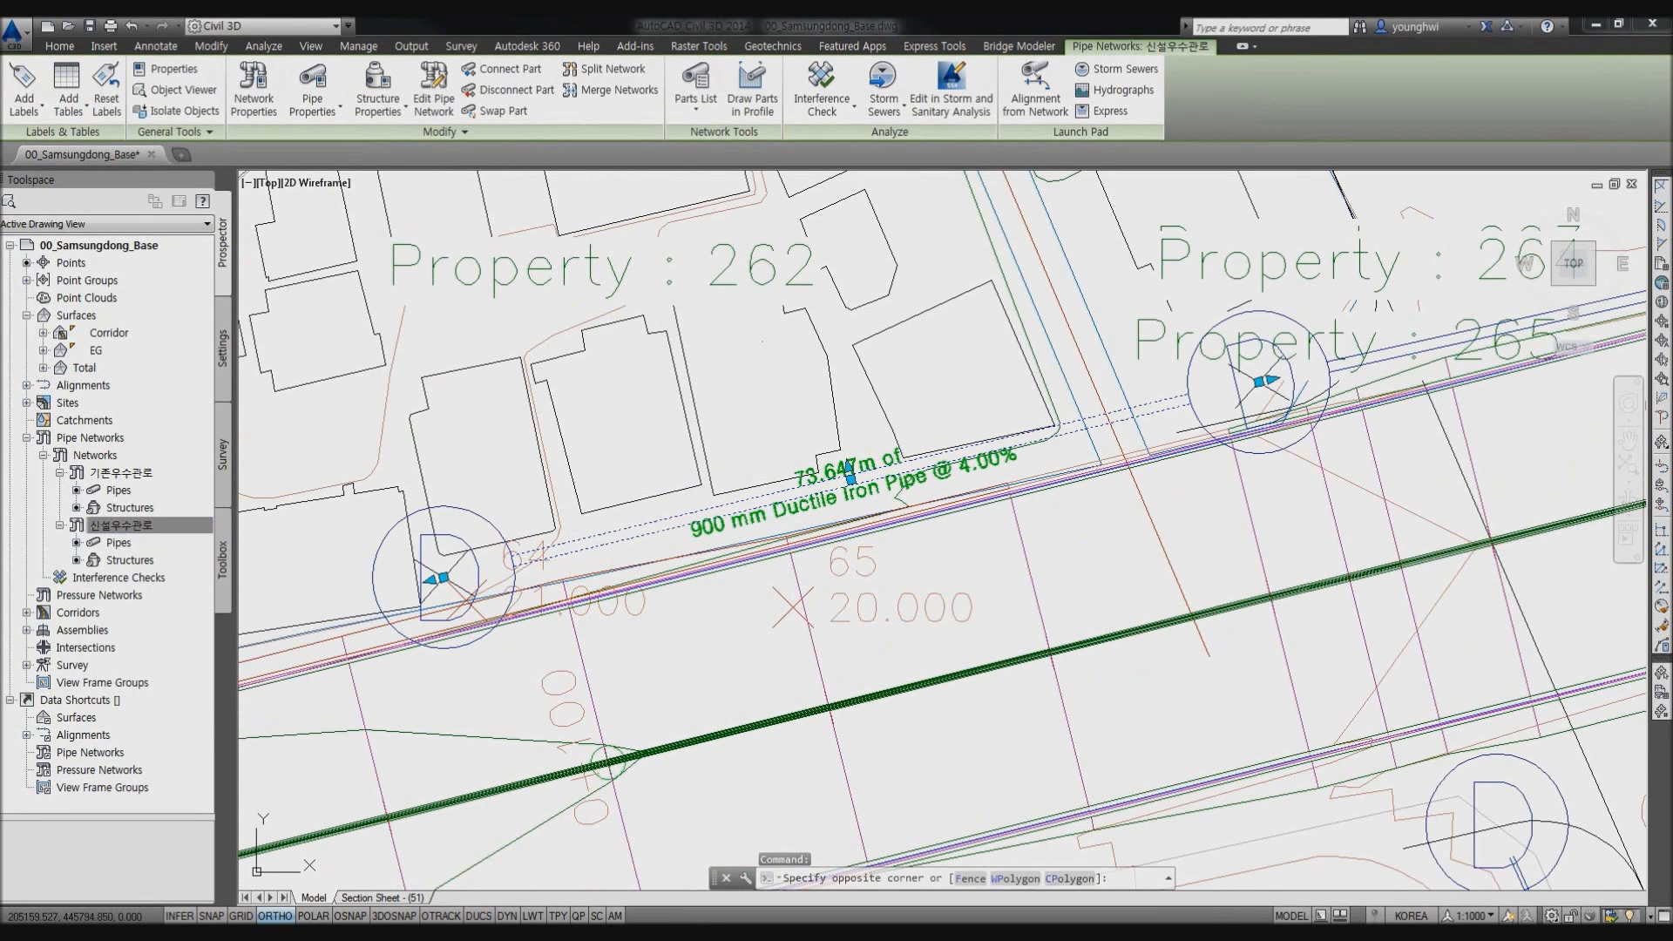
click(754, 356)
click(884, 105)
click(896, 176)
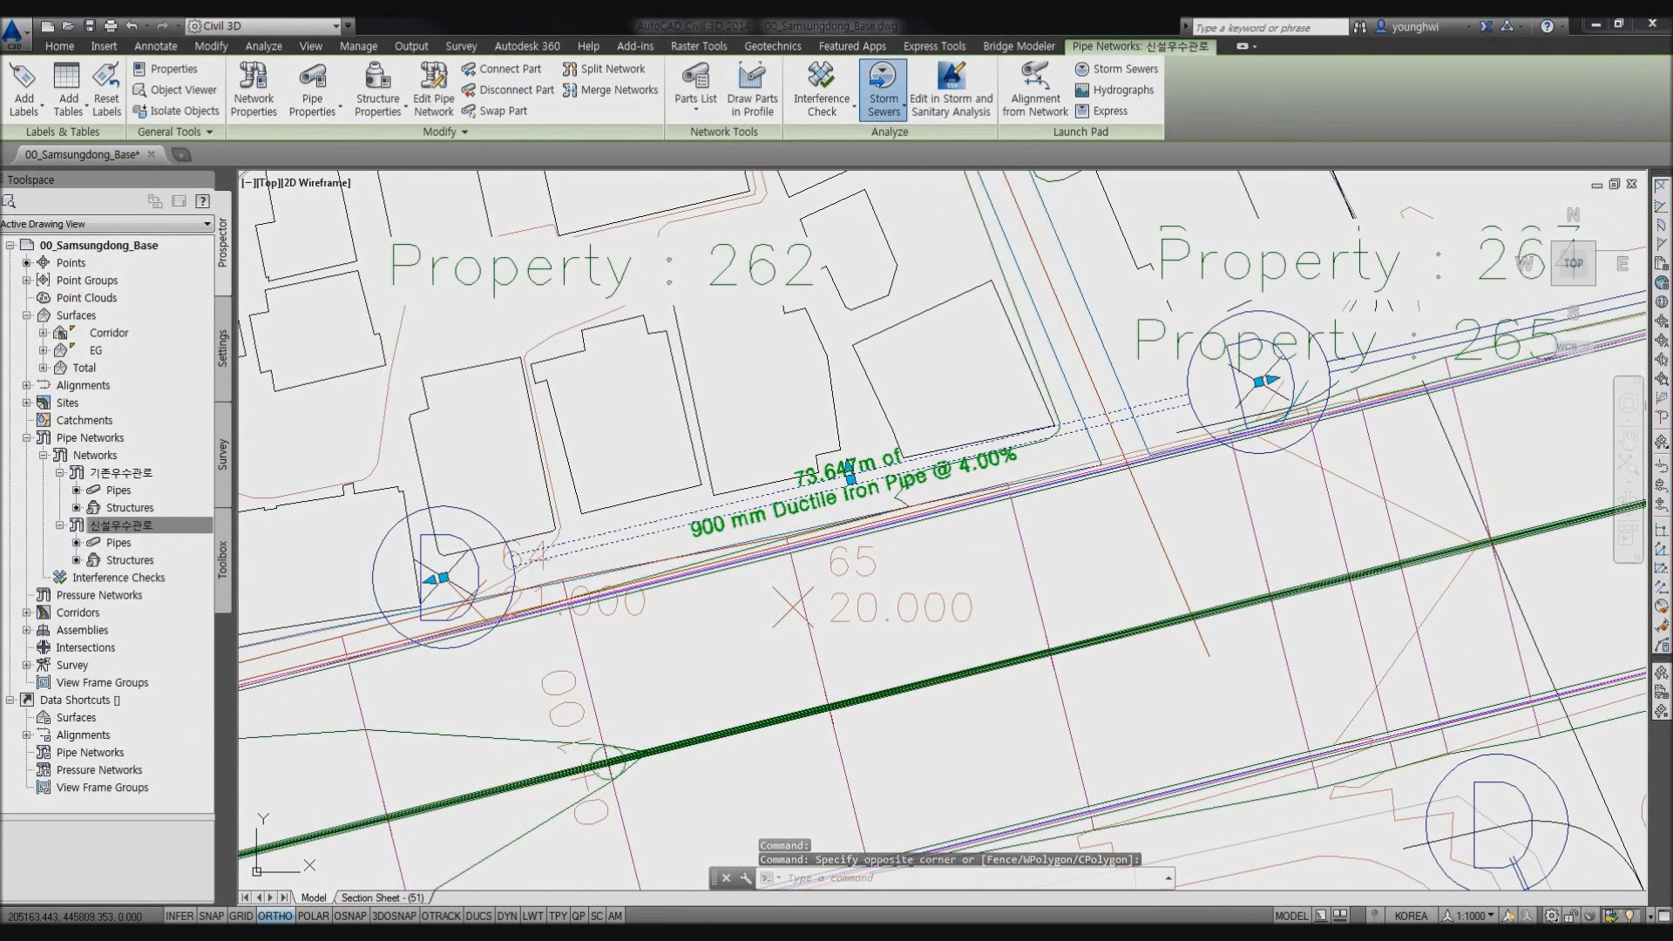
click(772, 373)
click(799, 668)
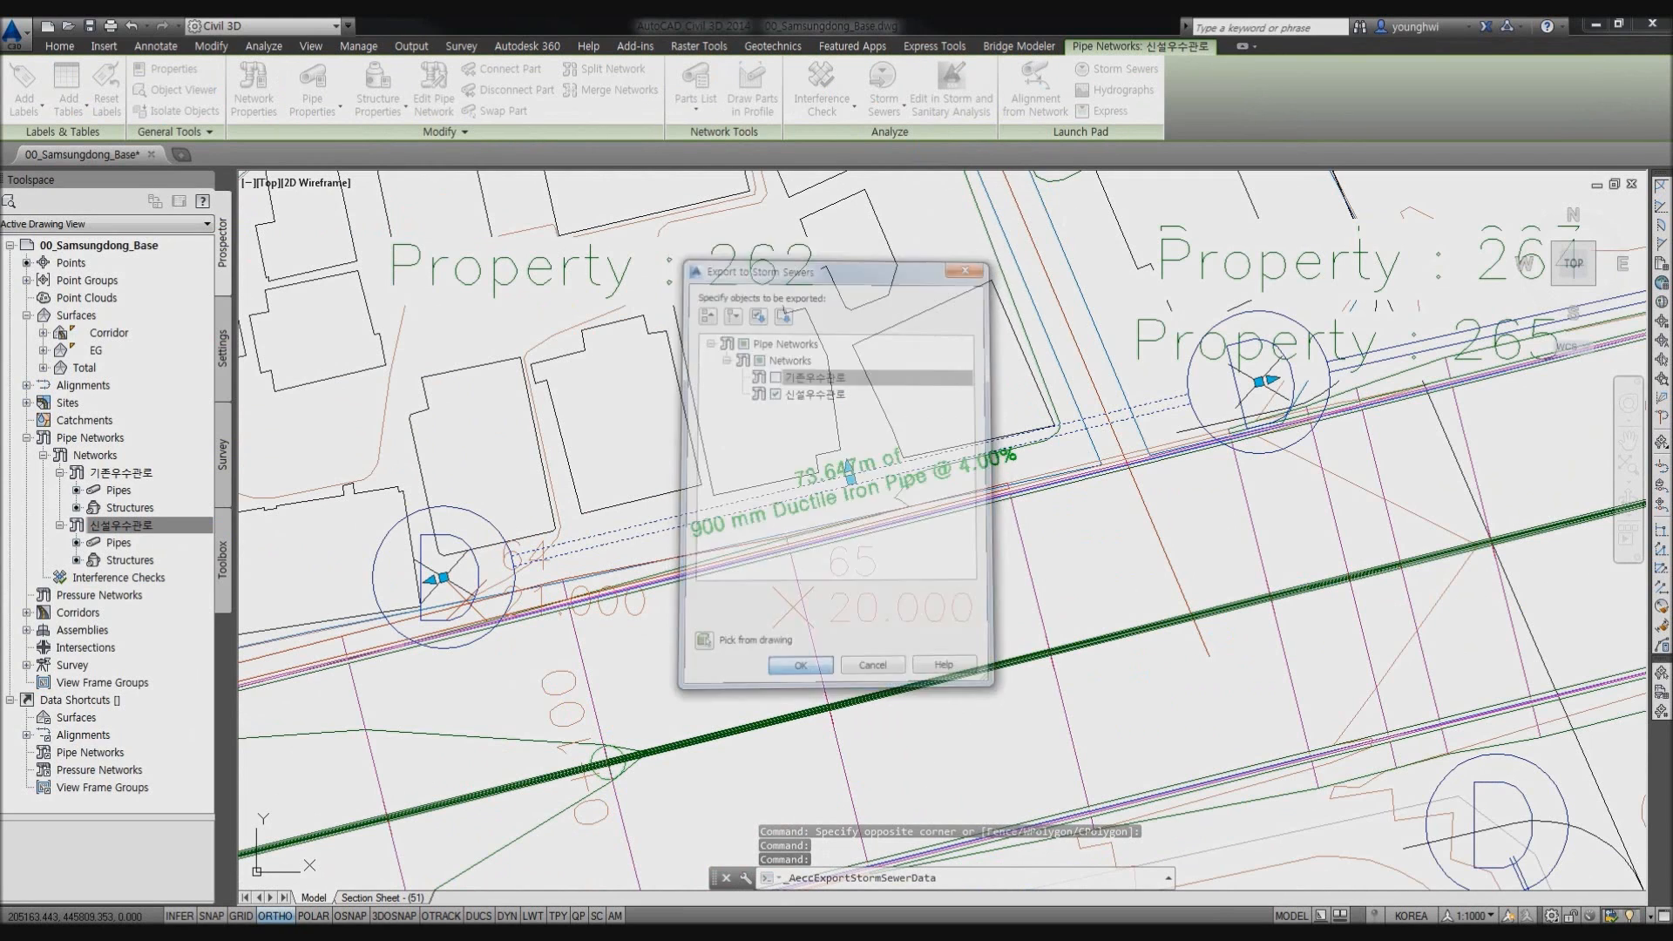
click(1071, 667)
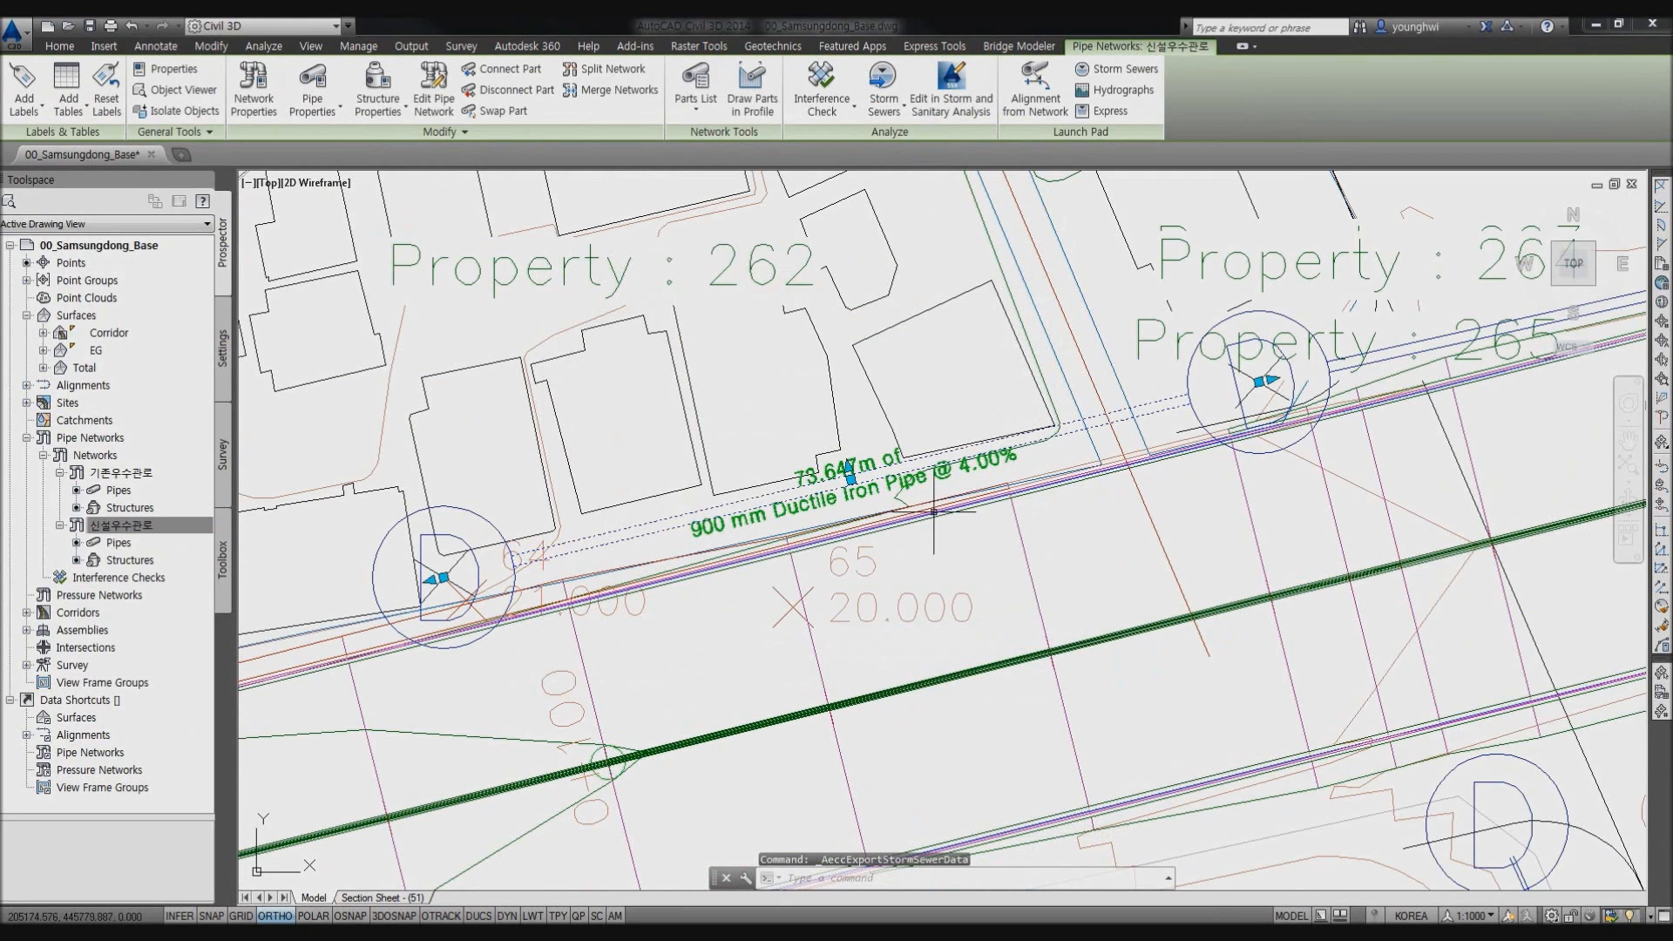
Review the LandXML export settings and object selection for the 신설우수관로 network without exporting, and clear the pipe selection.
right_click(144, 526)
click(200, 700)
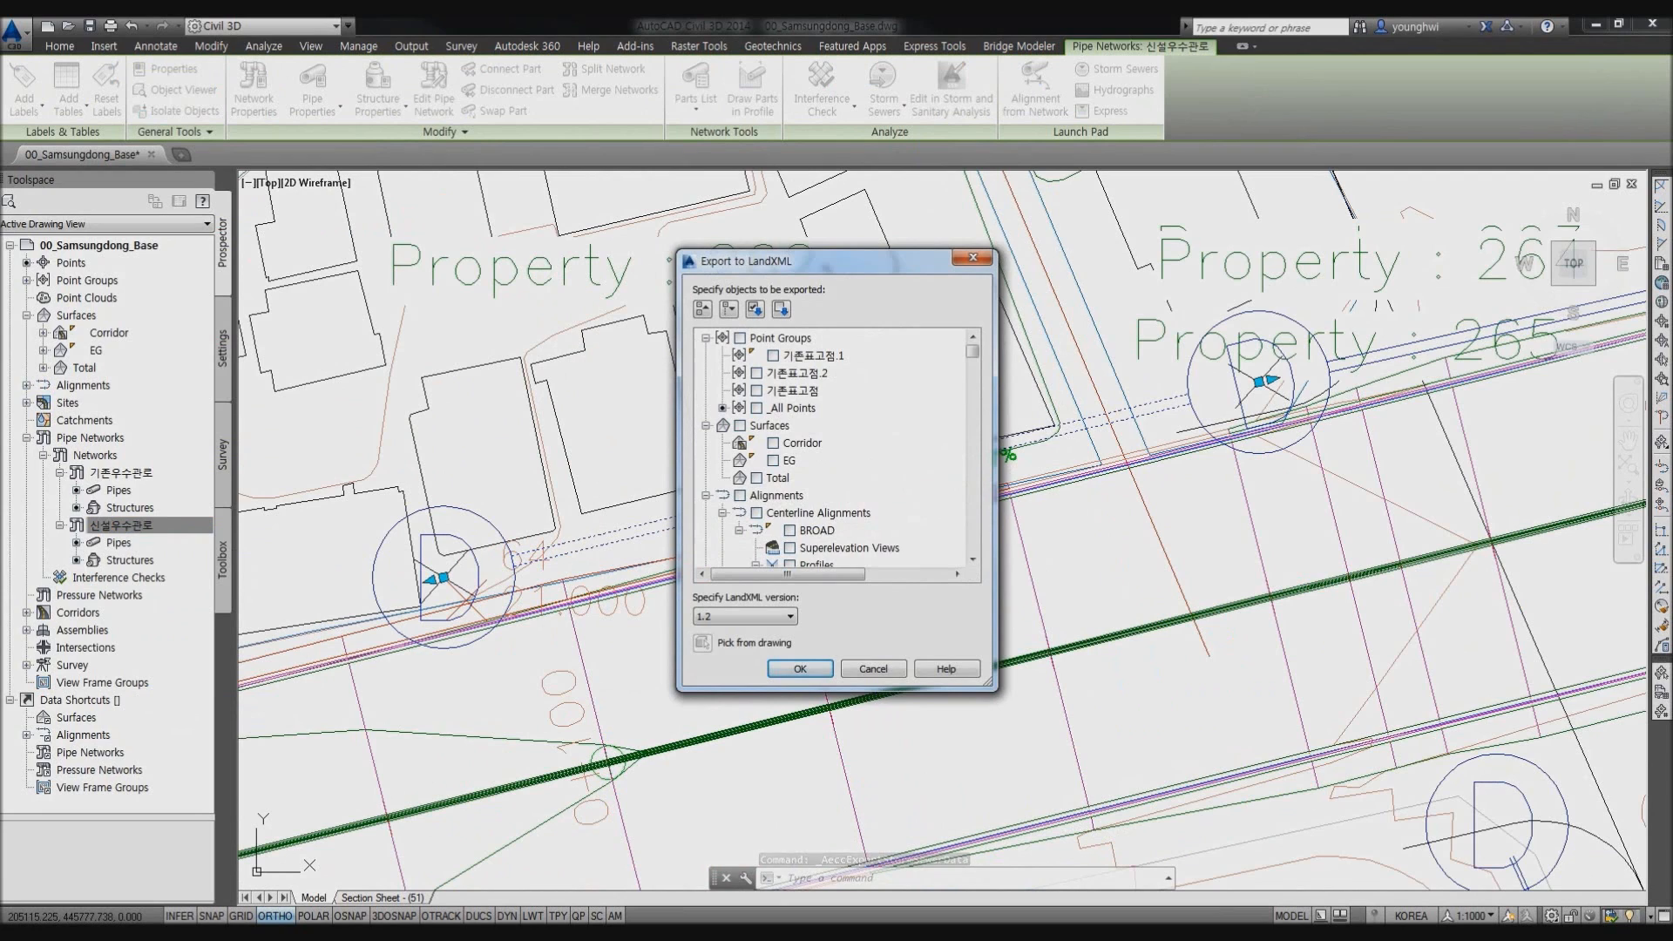
click(705, 373)
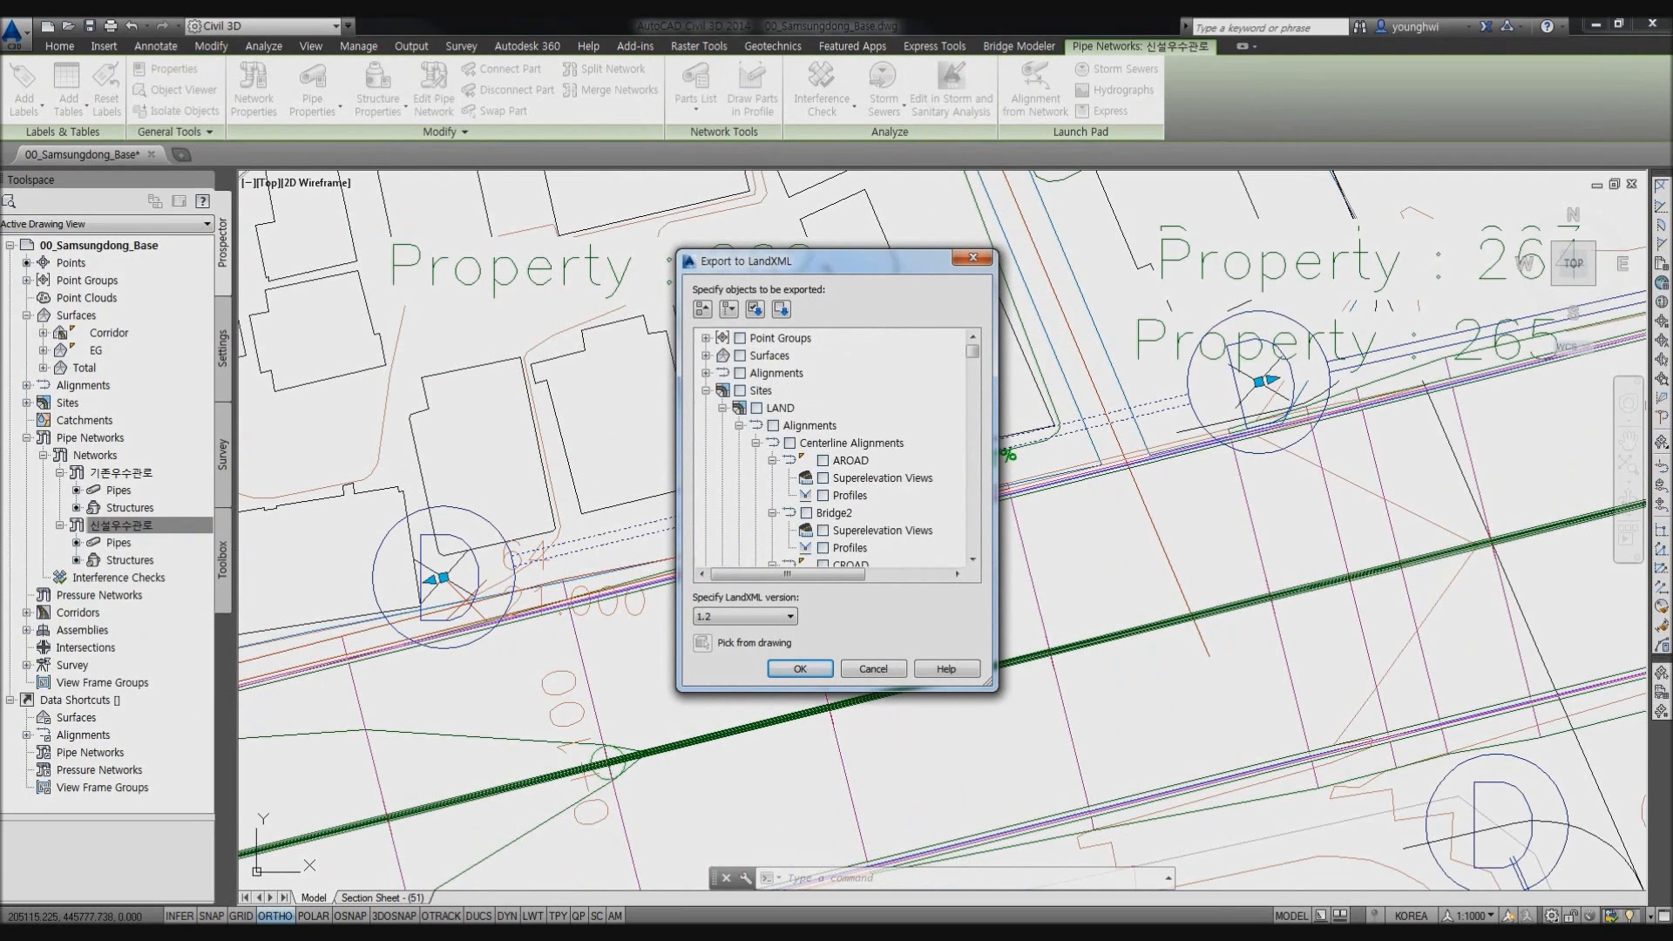
click(705, 390)
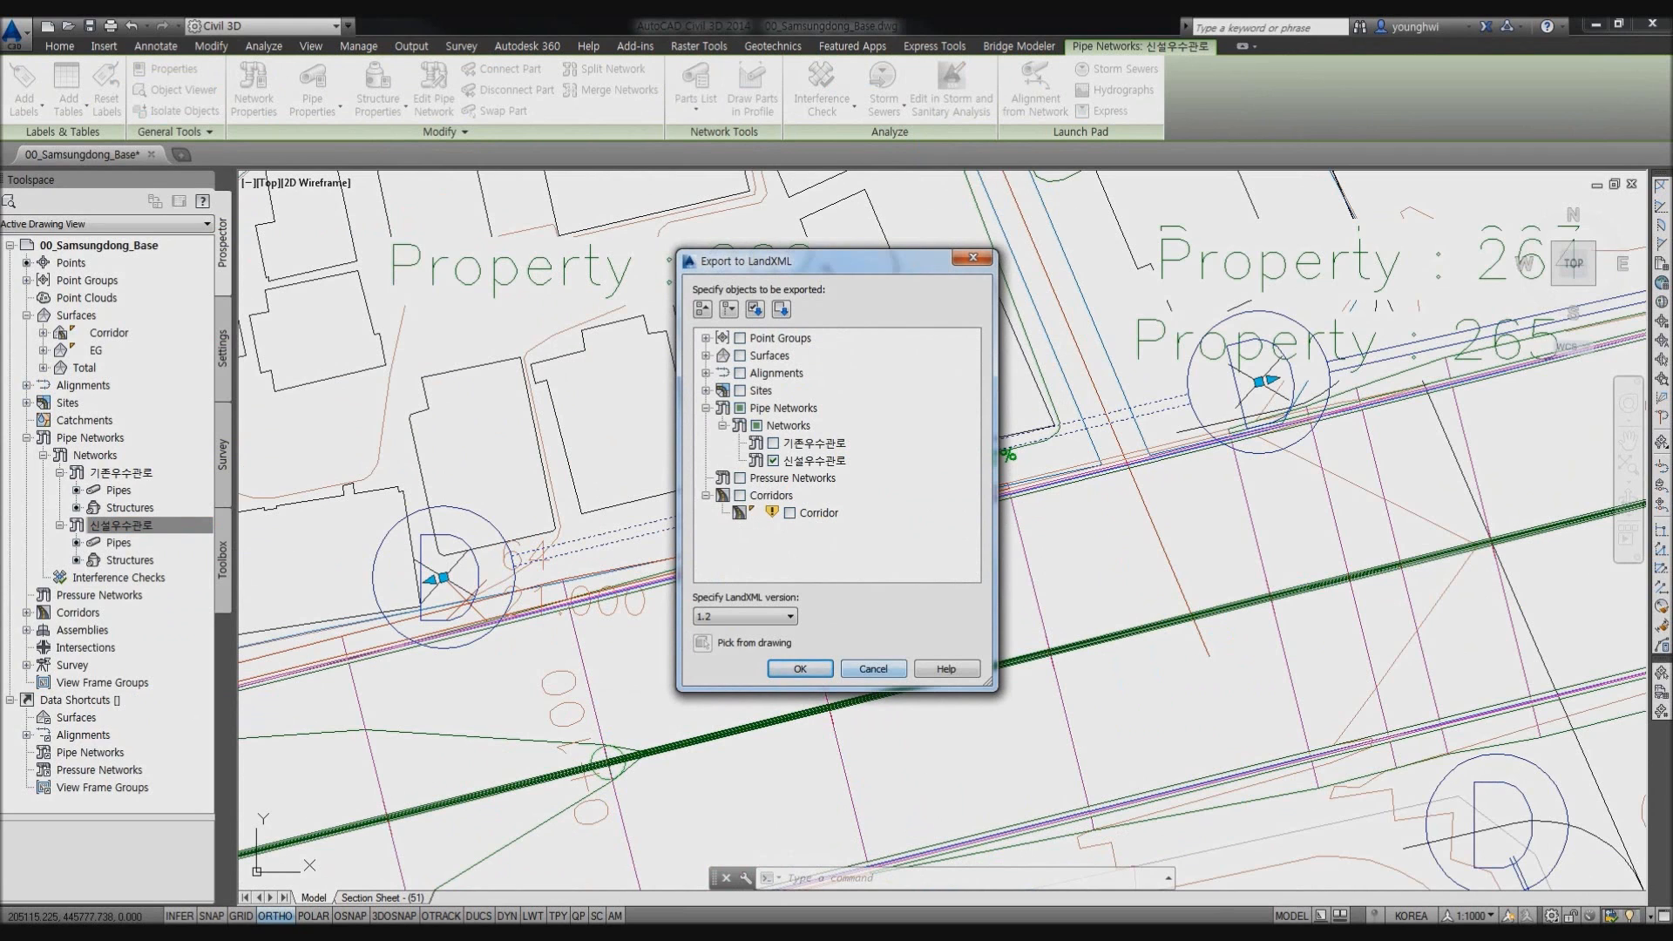
click(873, 669)
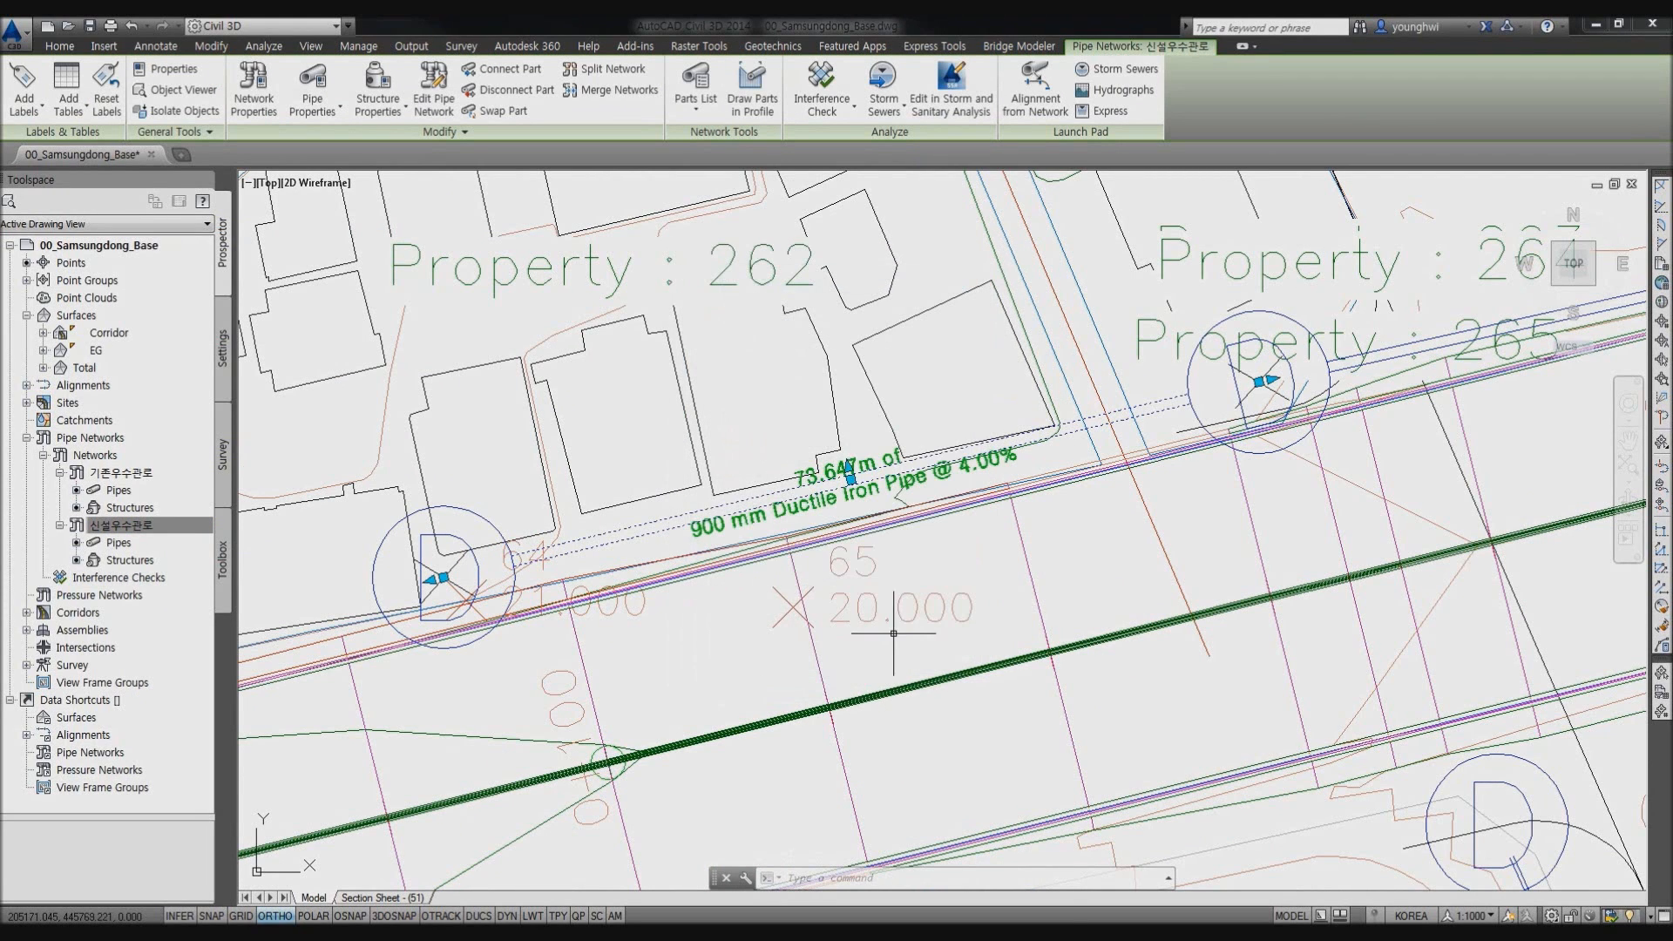
key(Escape)
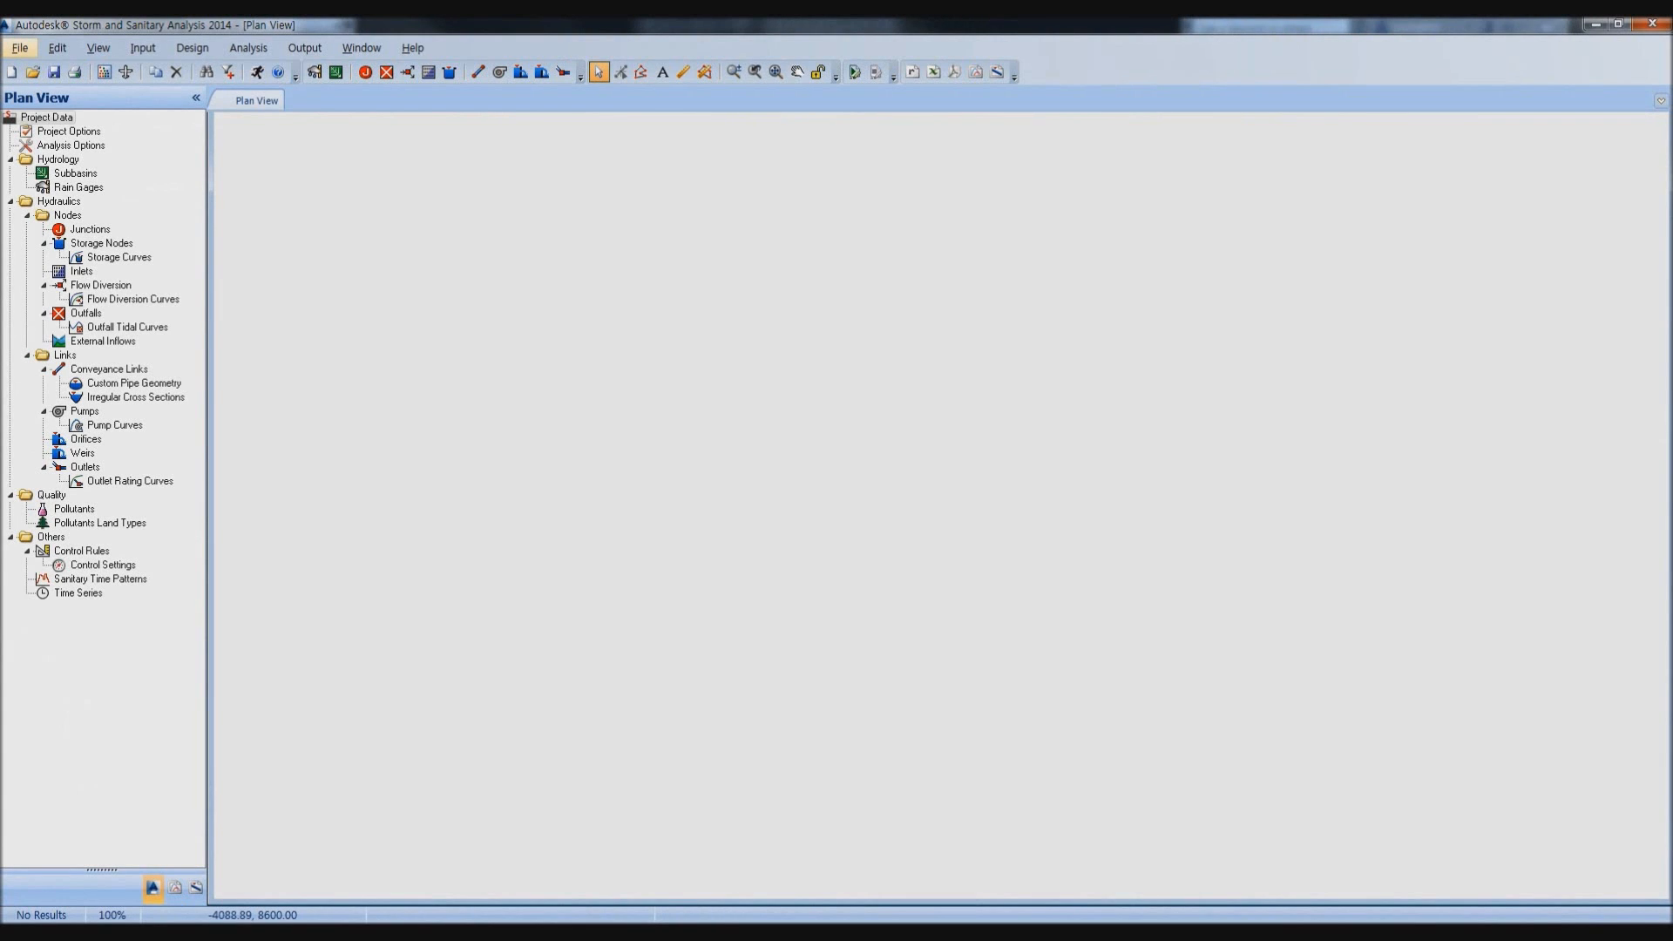
Switch to Autodesk Storm and Sanitary Analysis, look over its import formats, and open the 01_SSA_SAMSUNGDONG project.
click(19, 47)
mouse_move(151, 221)
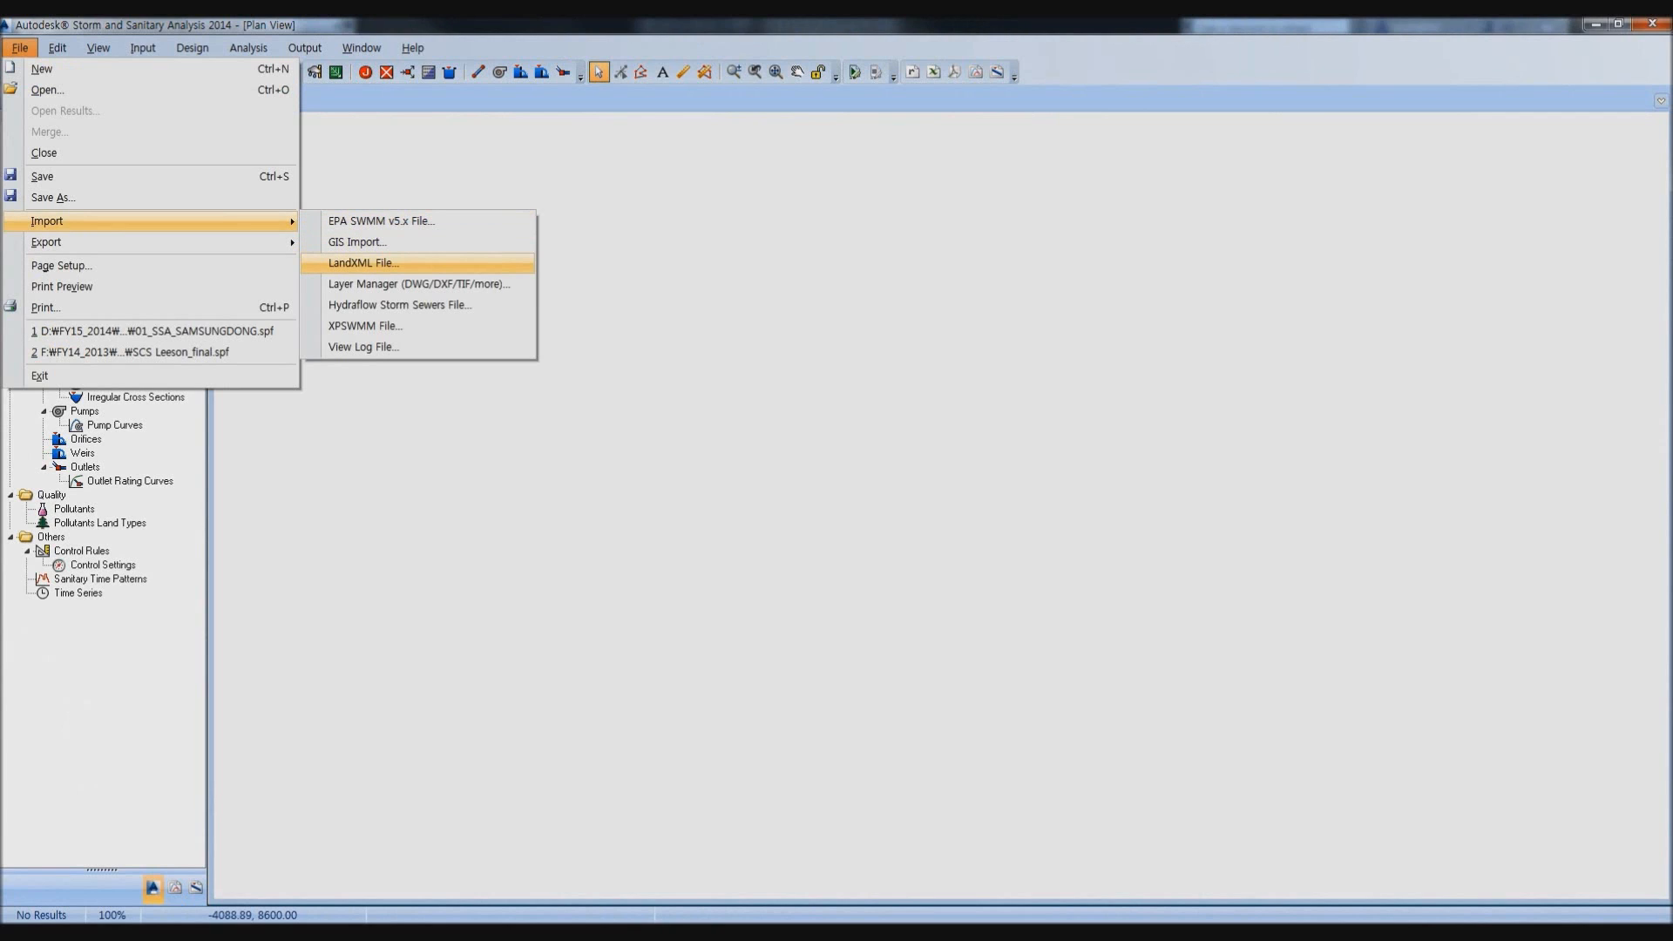
click(366, 183)
click(34, 72)
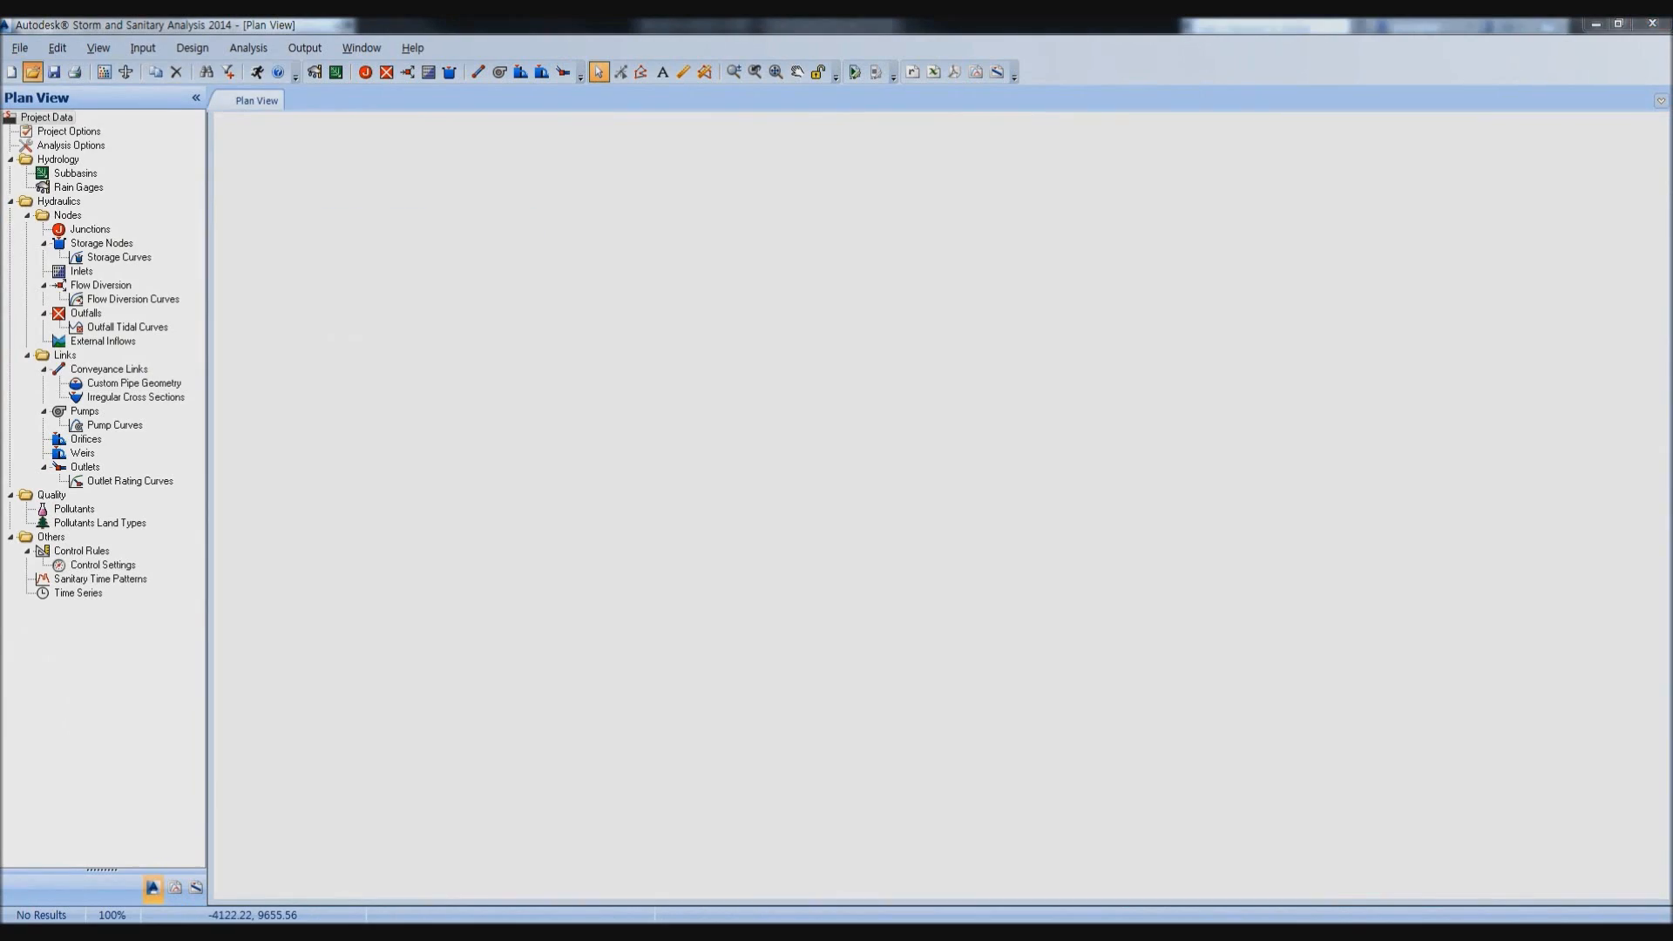
double_click(758, 568)
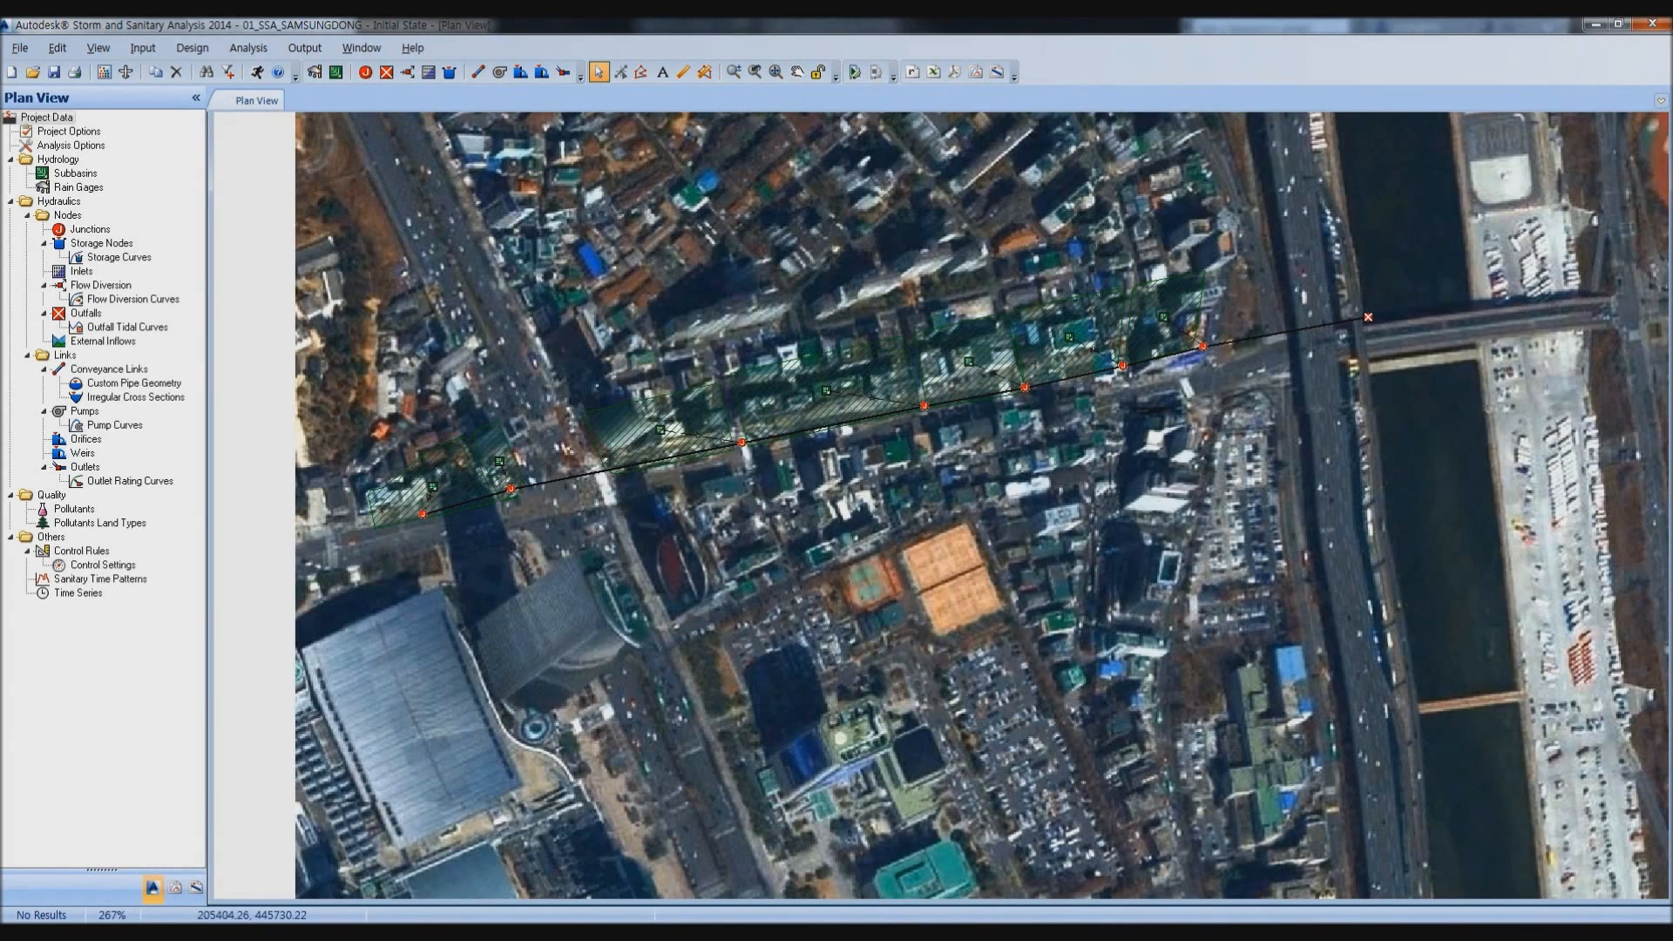
scroll(777, 546, down, 3)
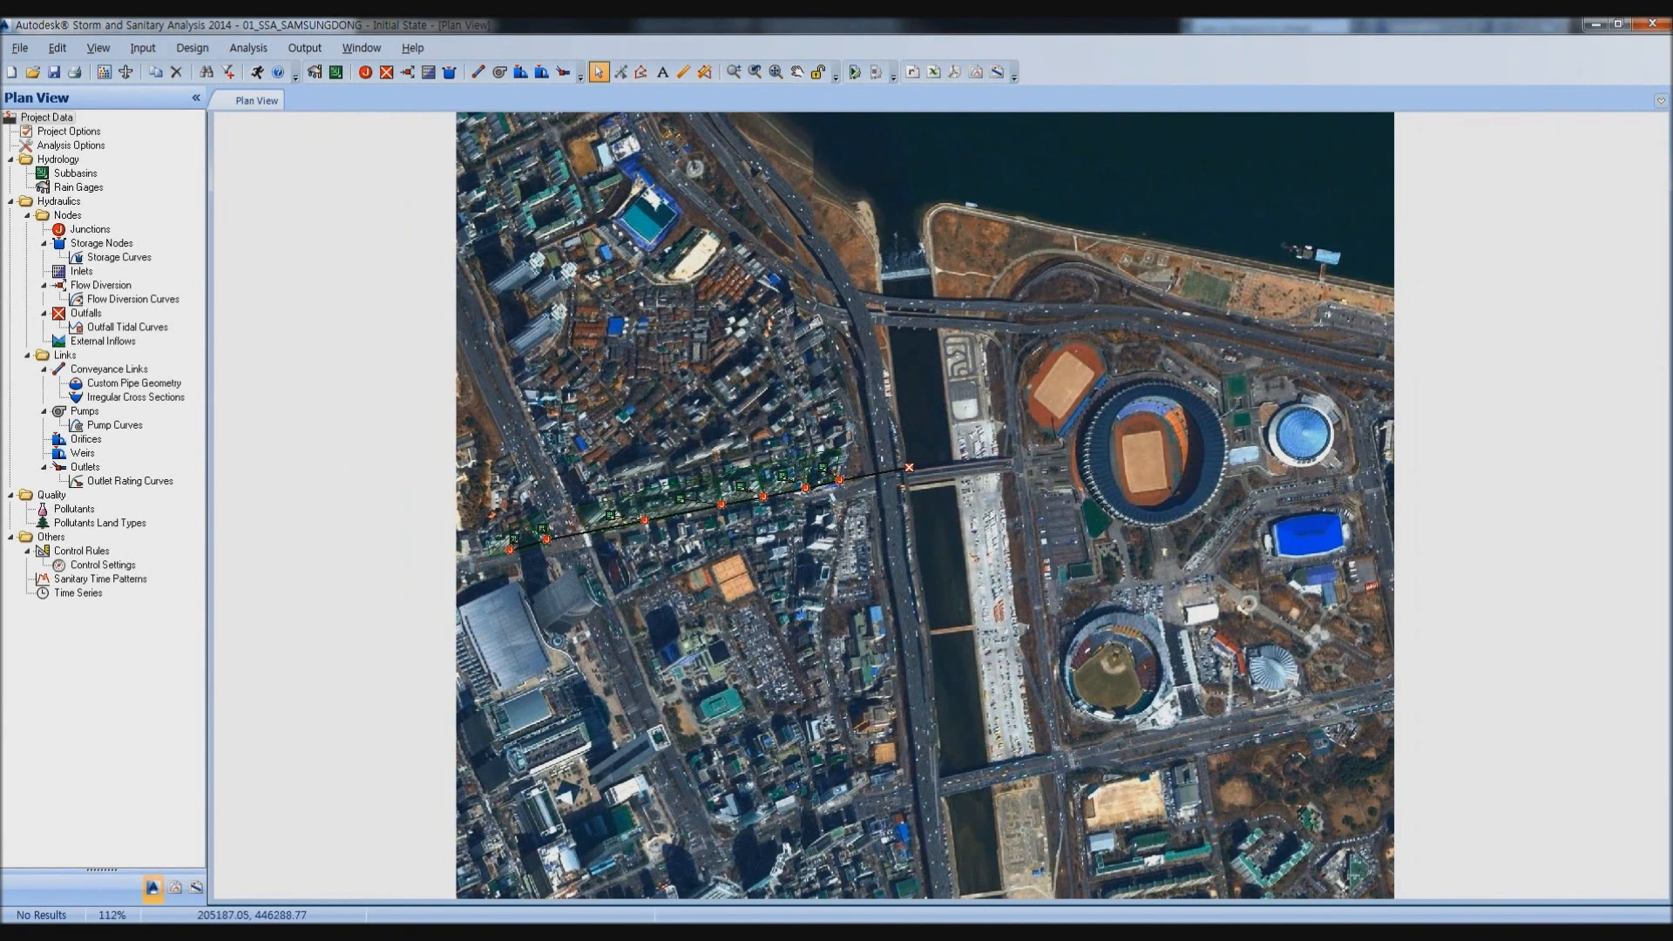
Show the aerial background image as a watermark so the subbasins and pipe network stand out in the plan view.
click(19, 47)
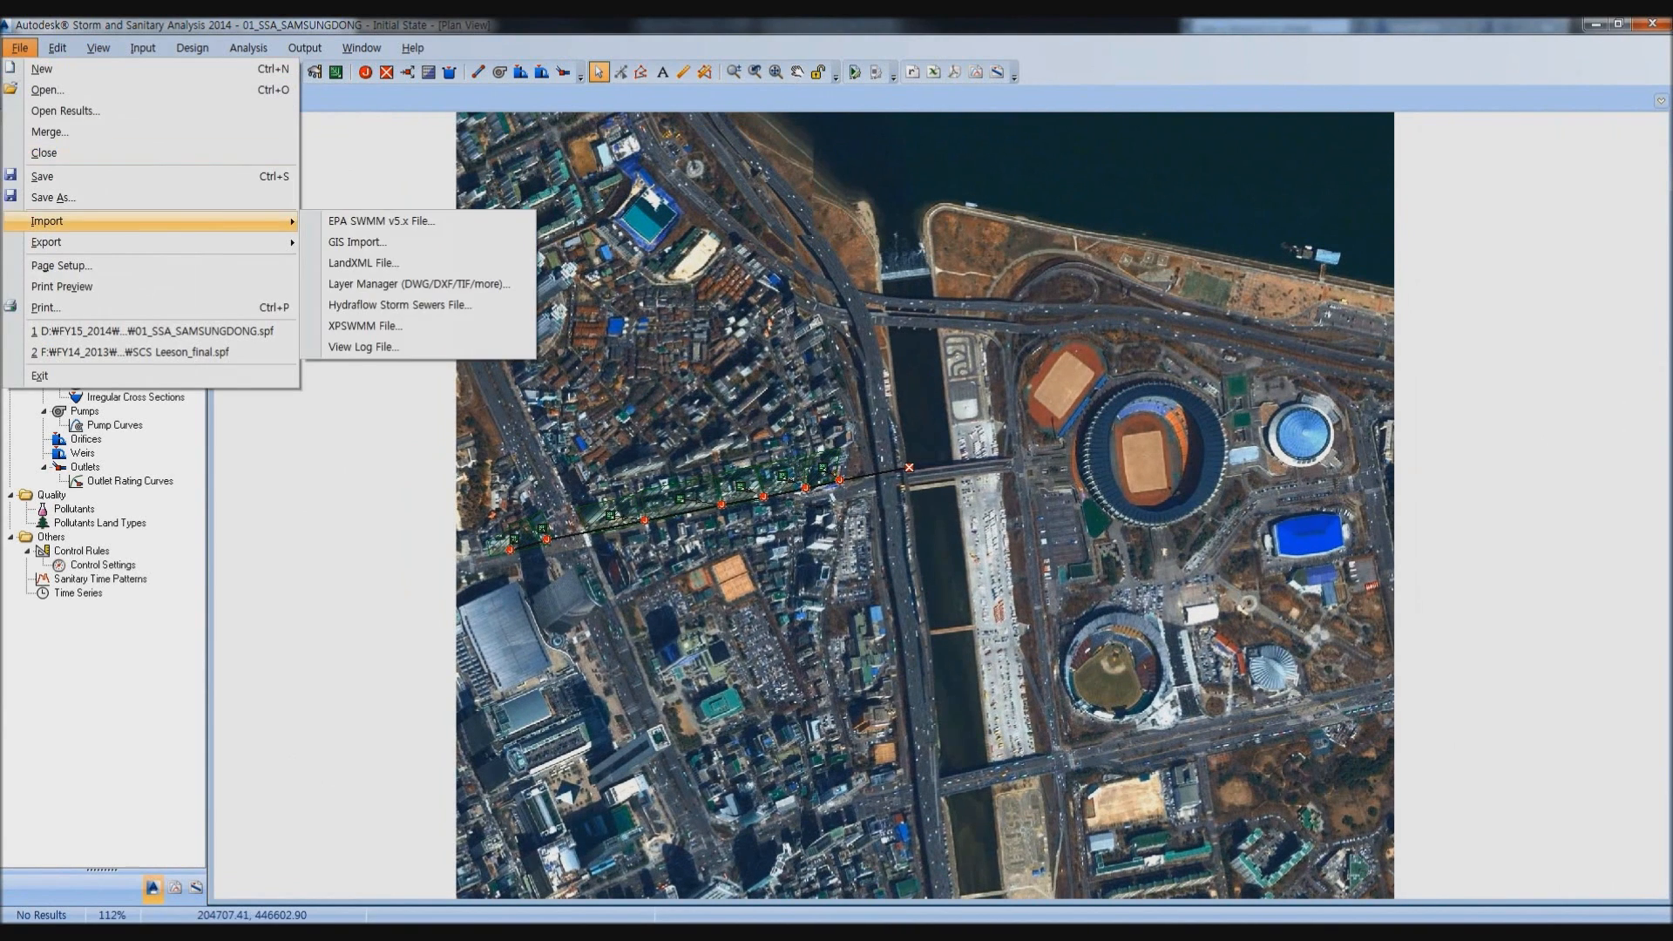
click(409, 284)
click(644, 432)
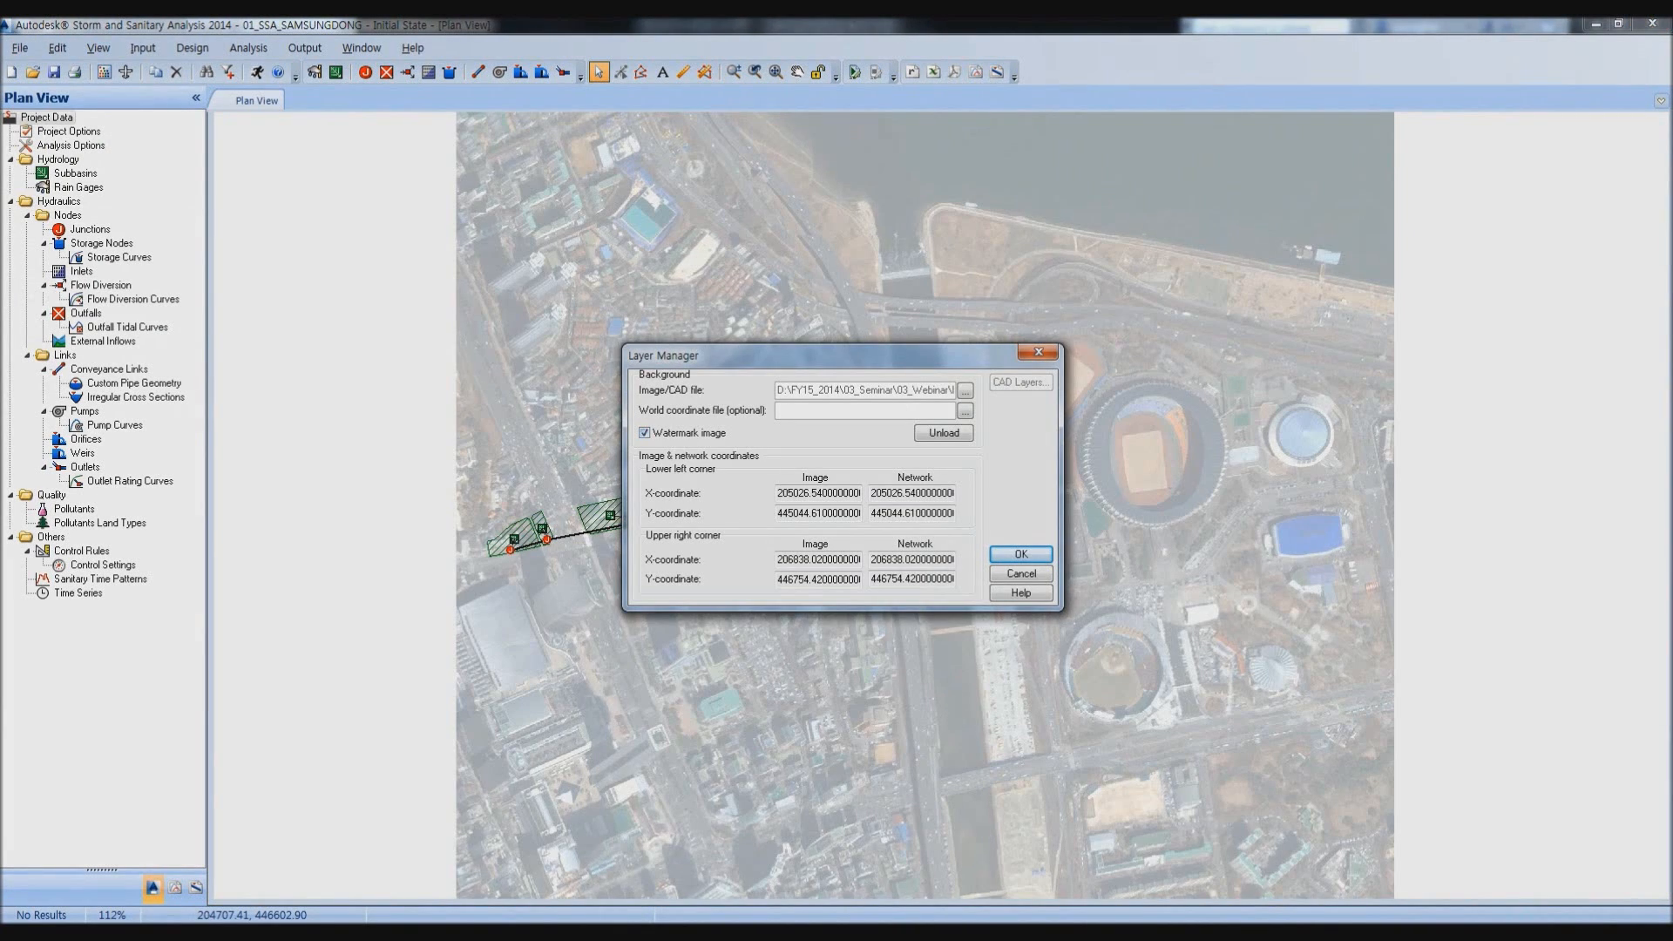
key(Return)
scroll(600, 552, up, 1)
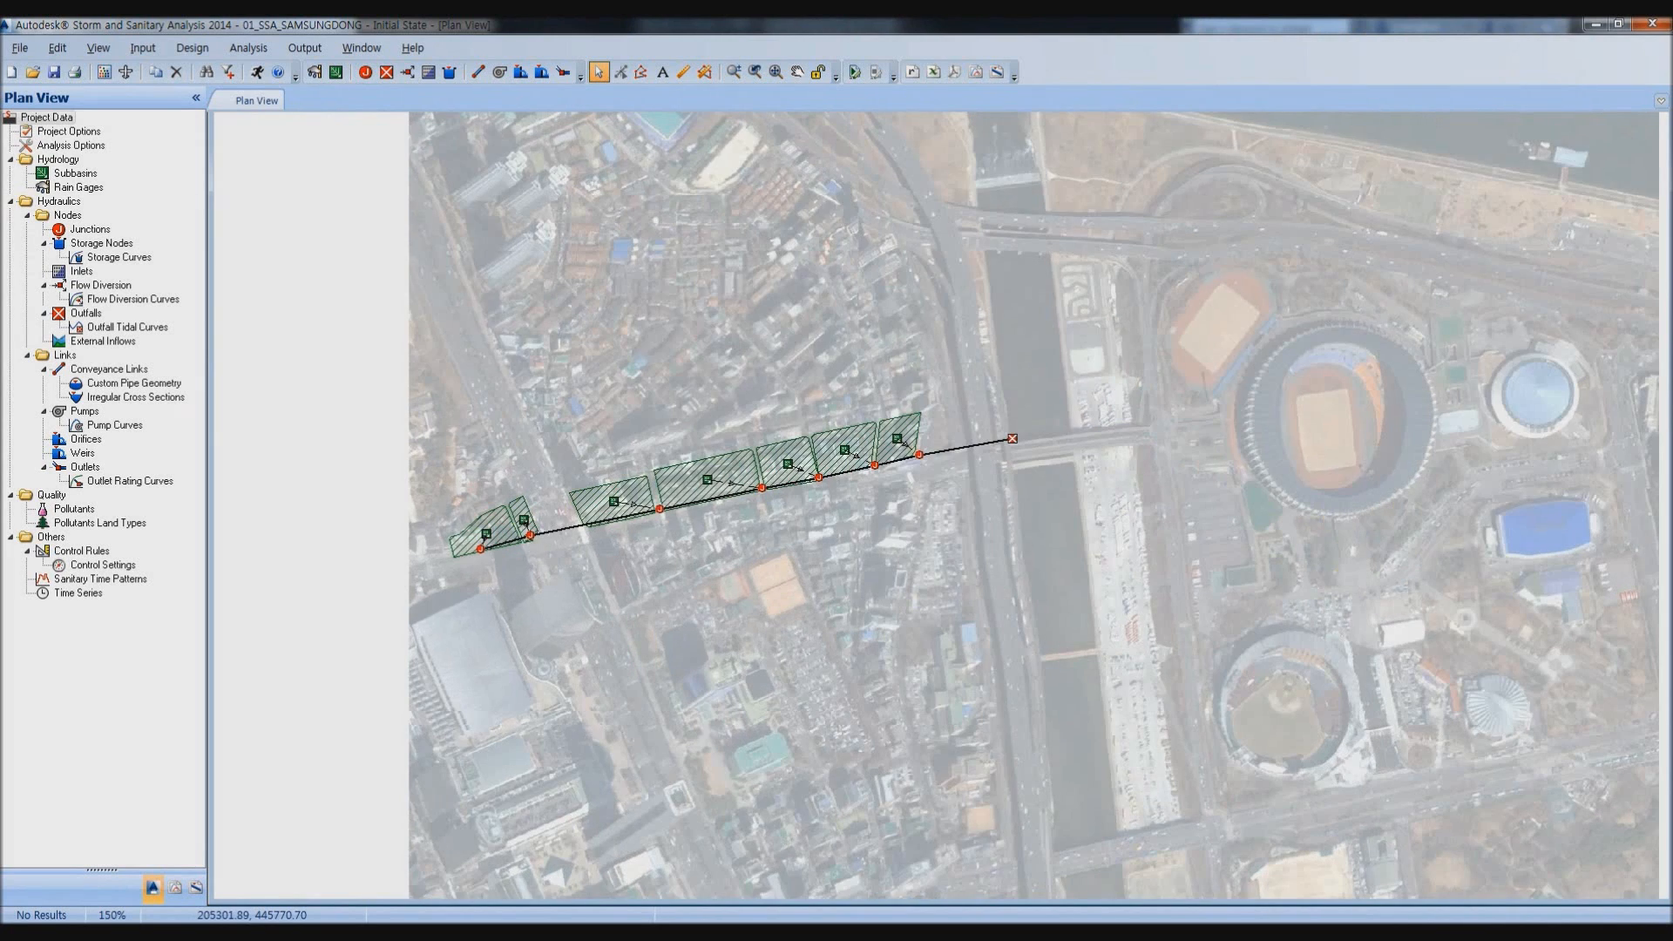
scroll(536, 445, up, 1)
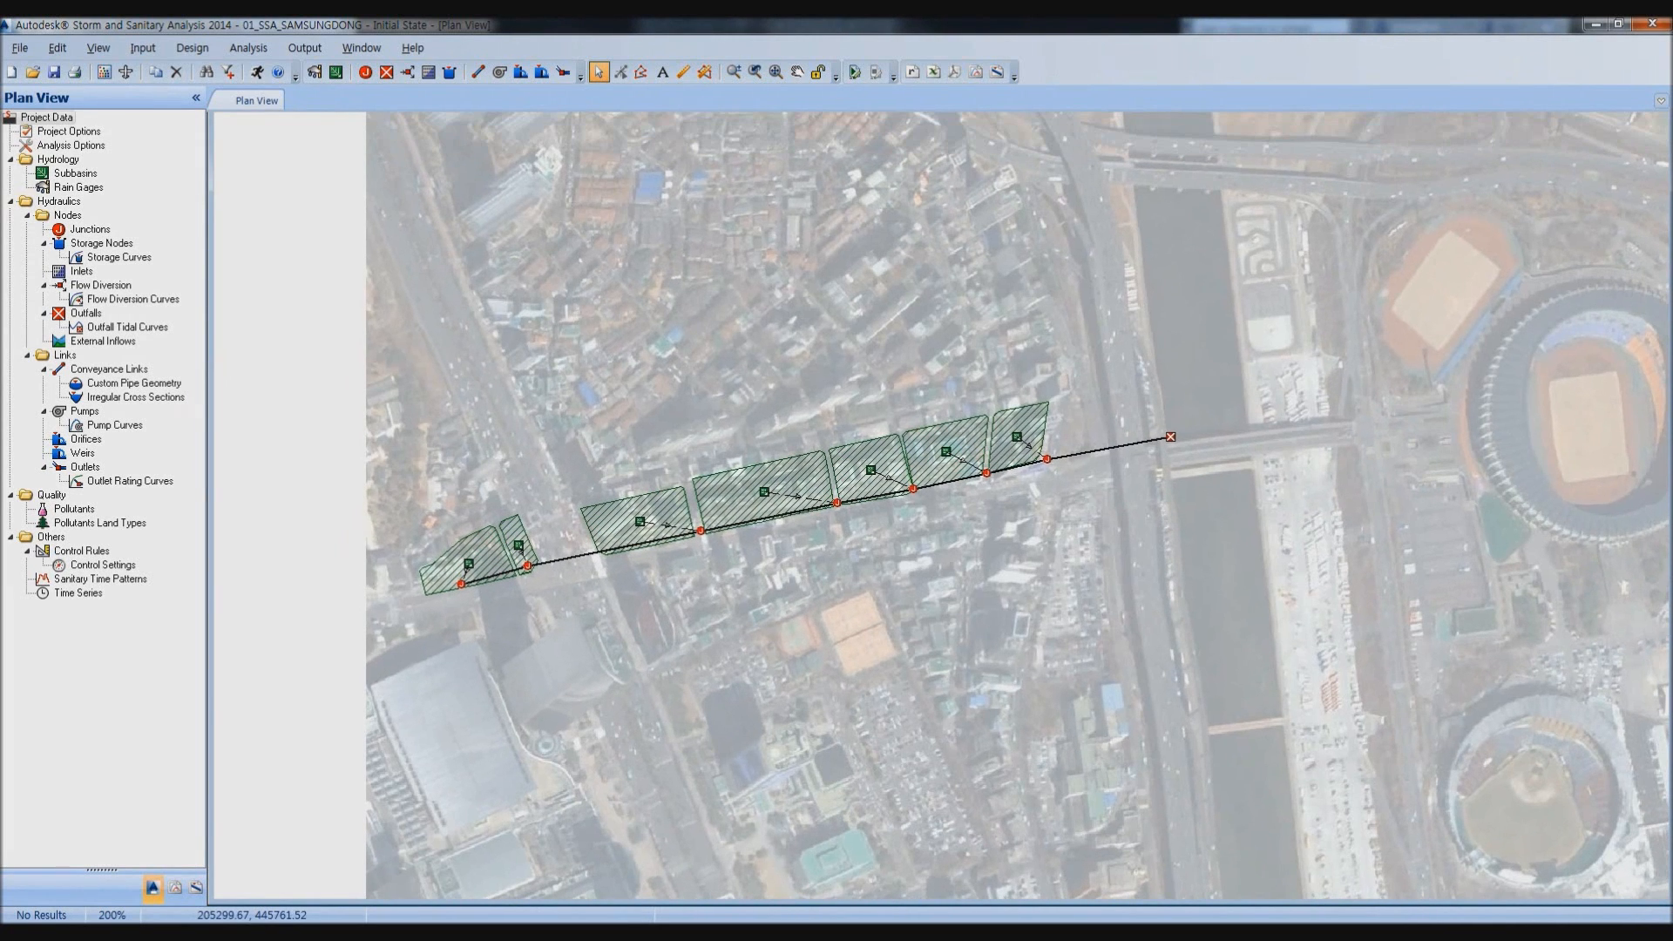
Open the project options and examine the available hydrology methods, keeping SCS TR-20.
double_click(68, 131)
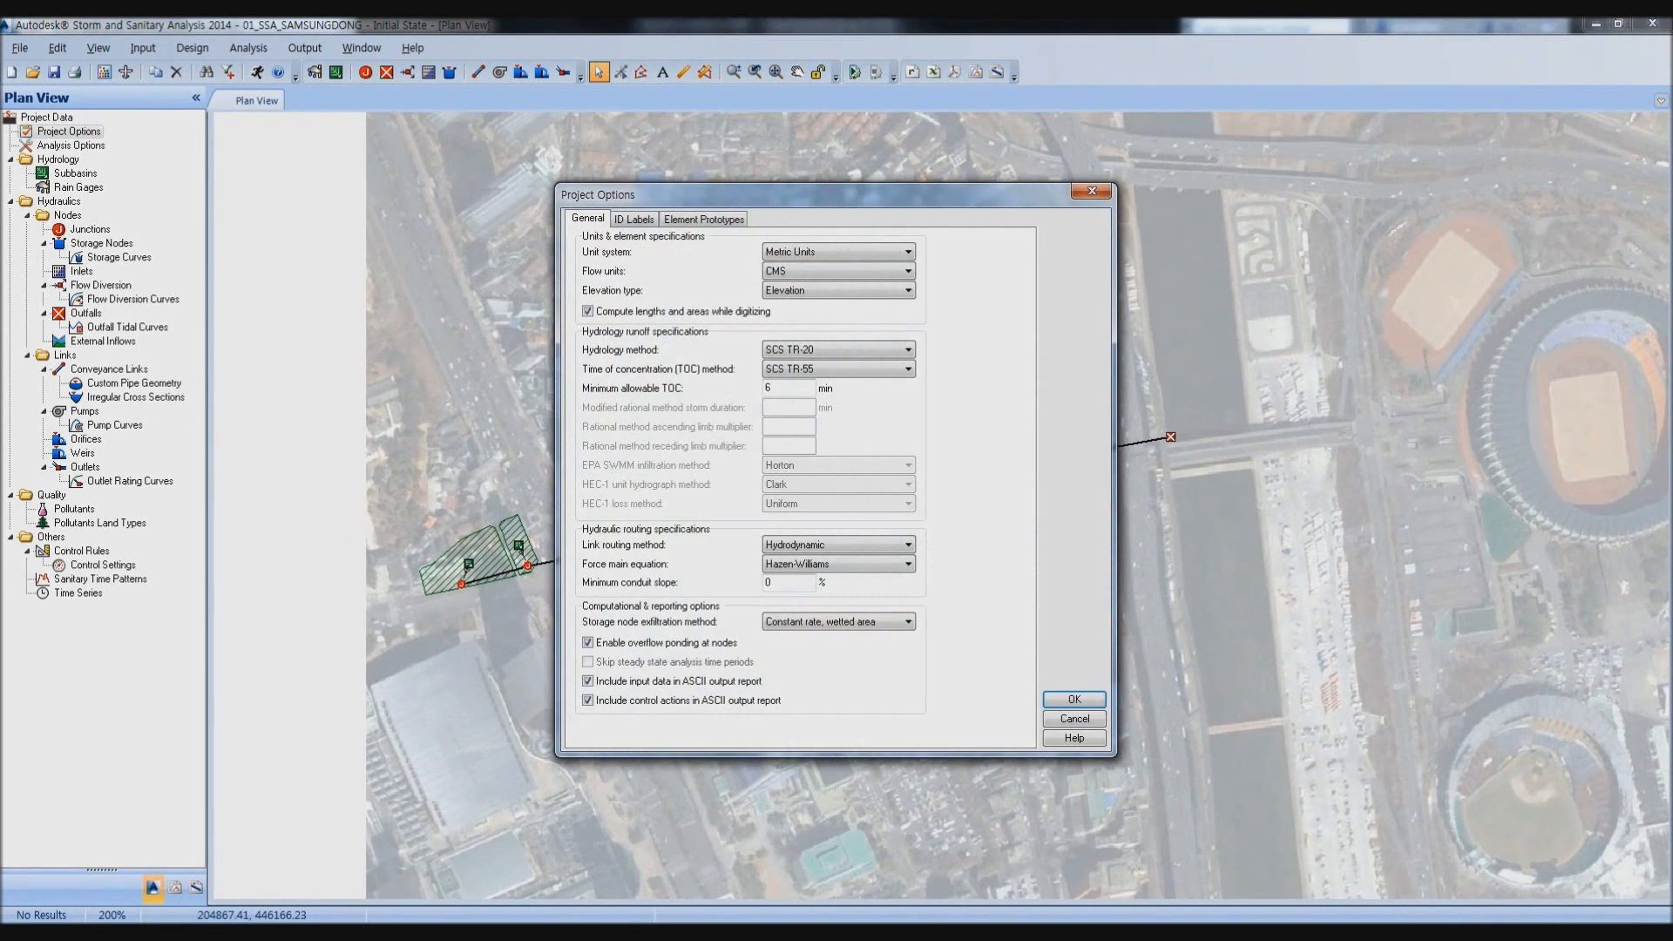
drag(838, 192, 1290, 141)
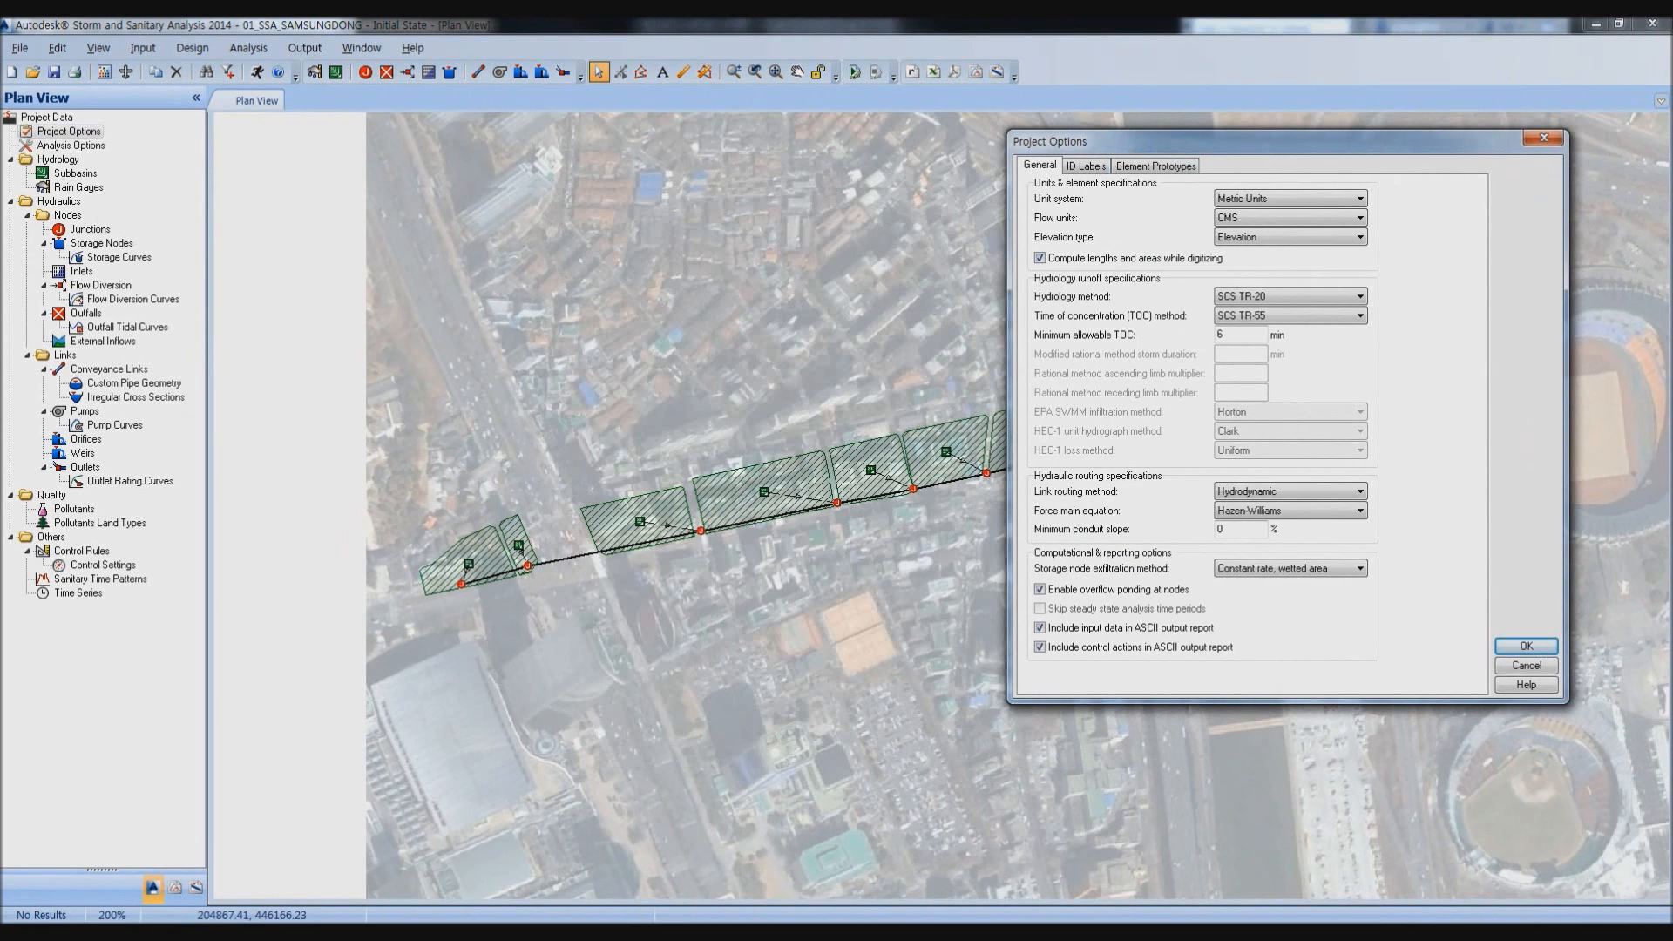
click(1290, 296)
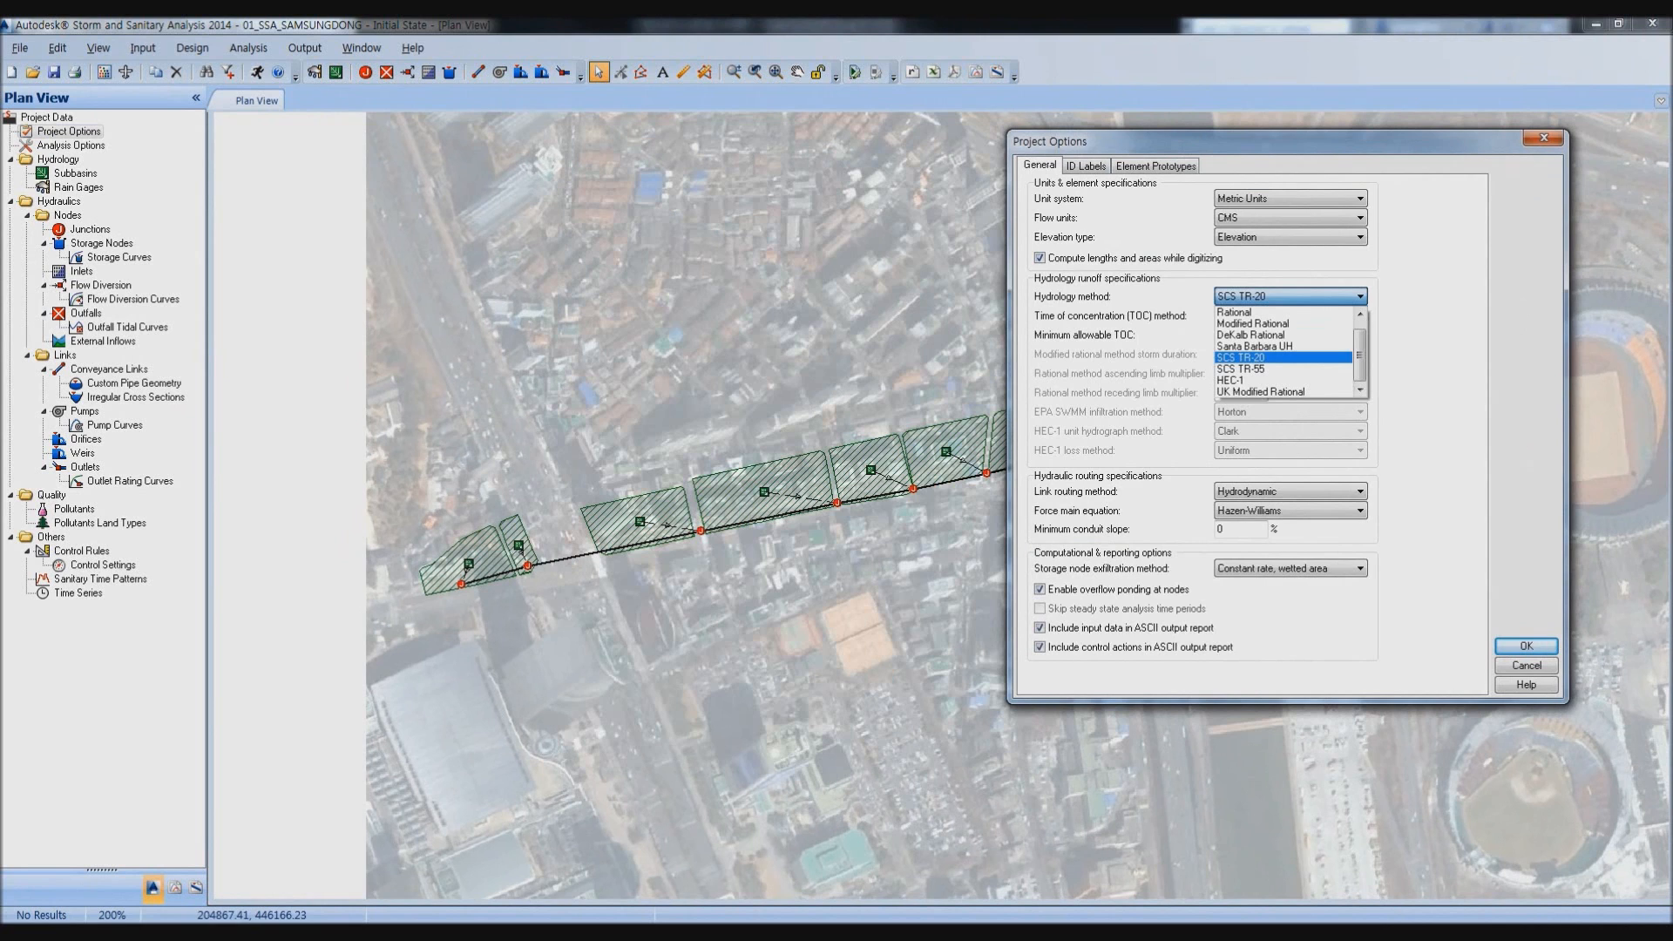
key(Up)
key(Up)
key(Up)
key(Up)
key(Up)
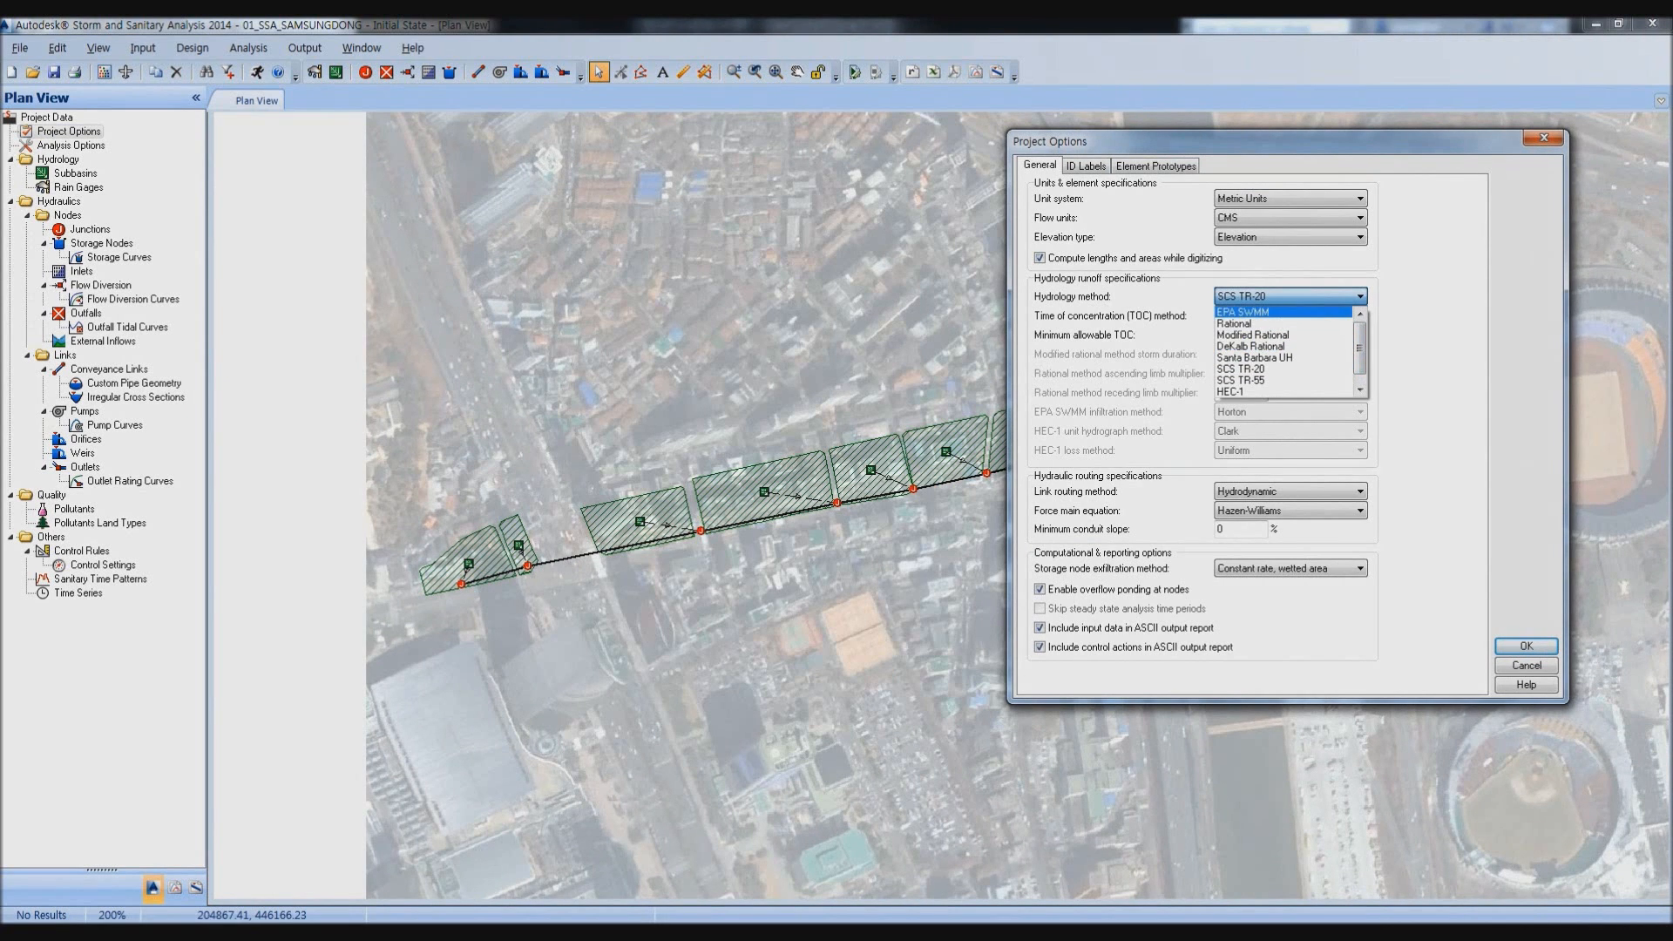
key(Escape)
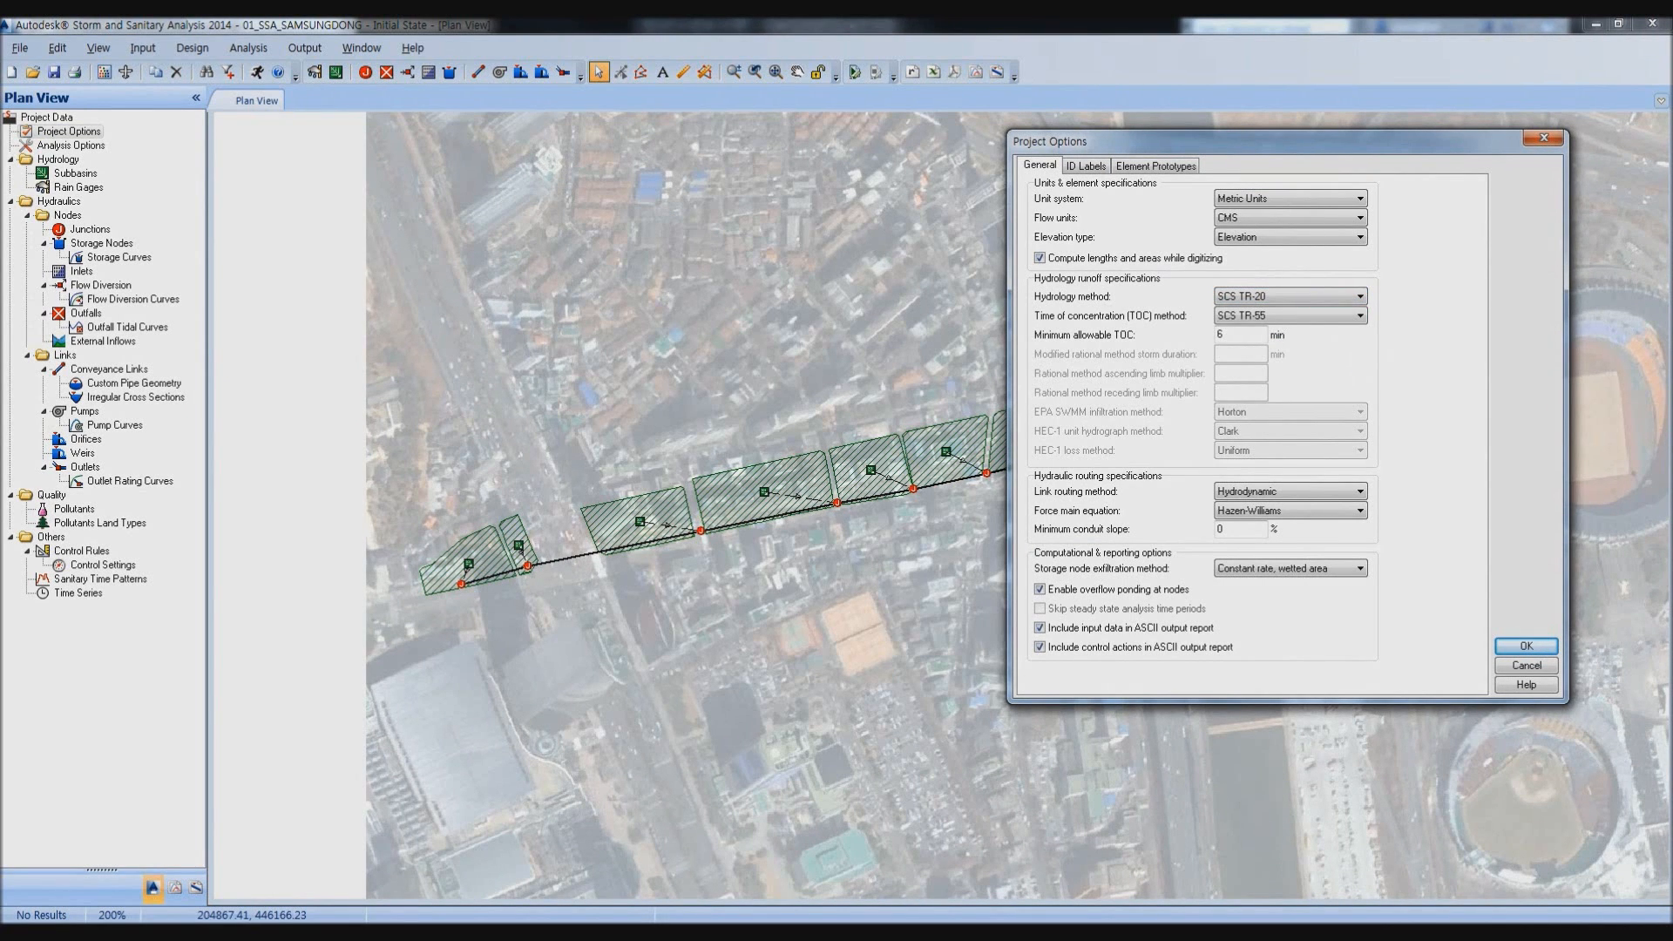
Examine the available link routing methods, keeping Hydrodynamic, and look over the ID labels and element prototype defaults.
key(alt+Down)
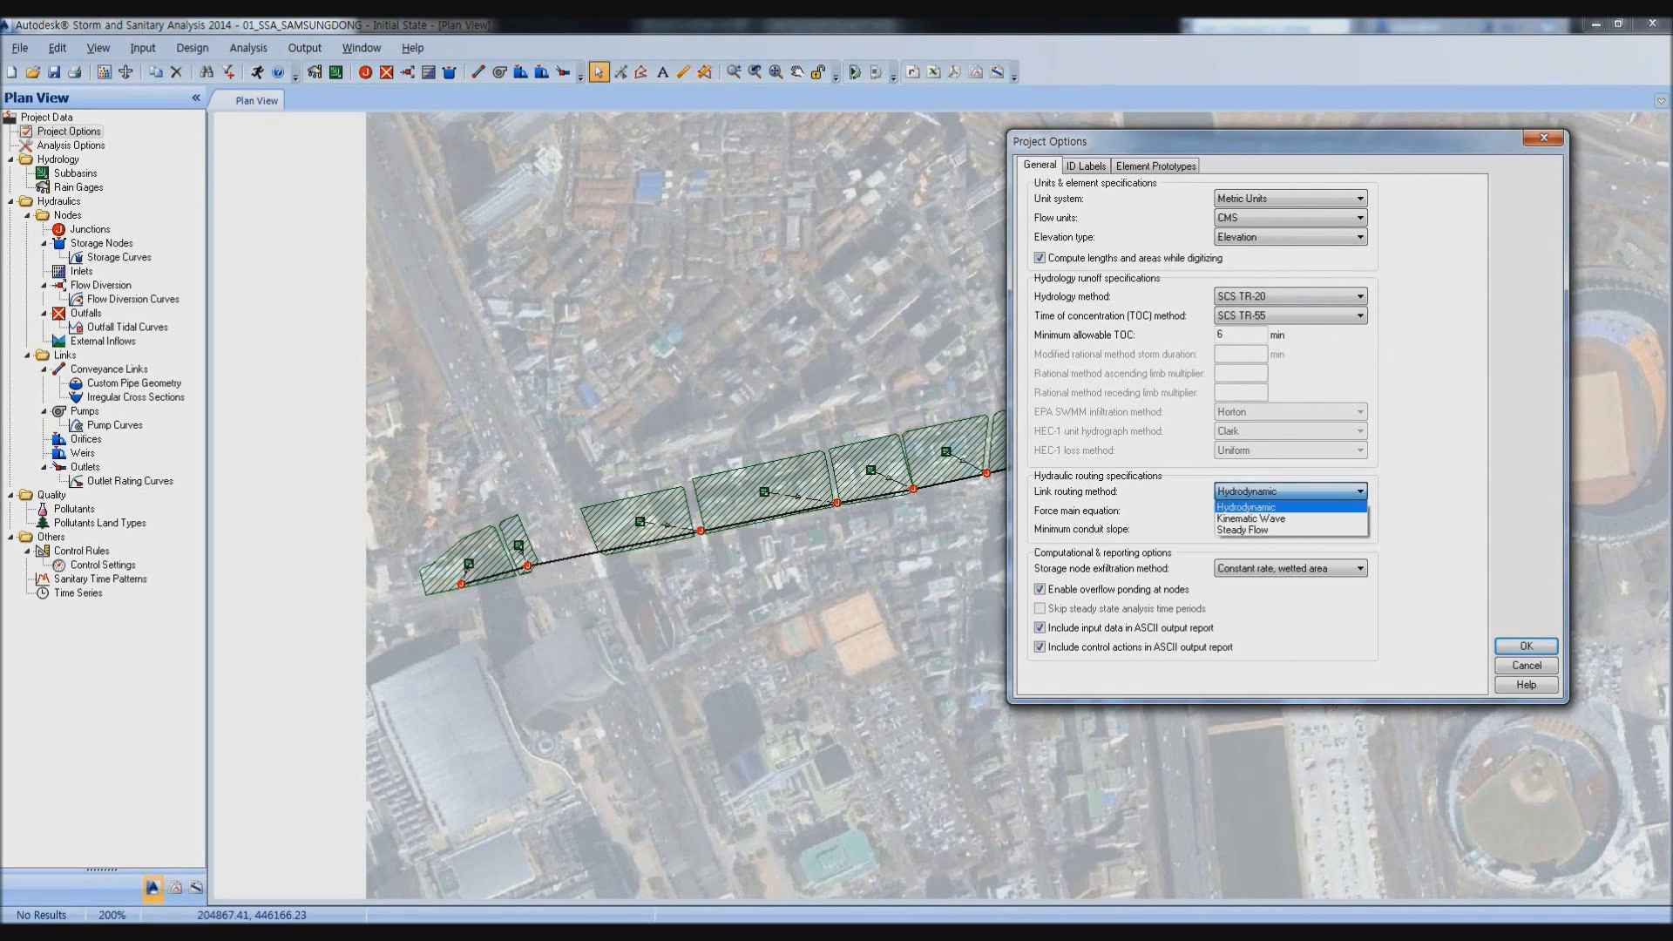
key(Escape)
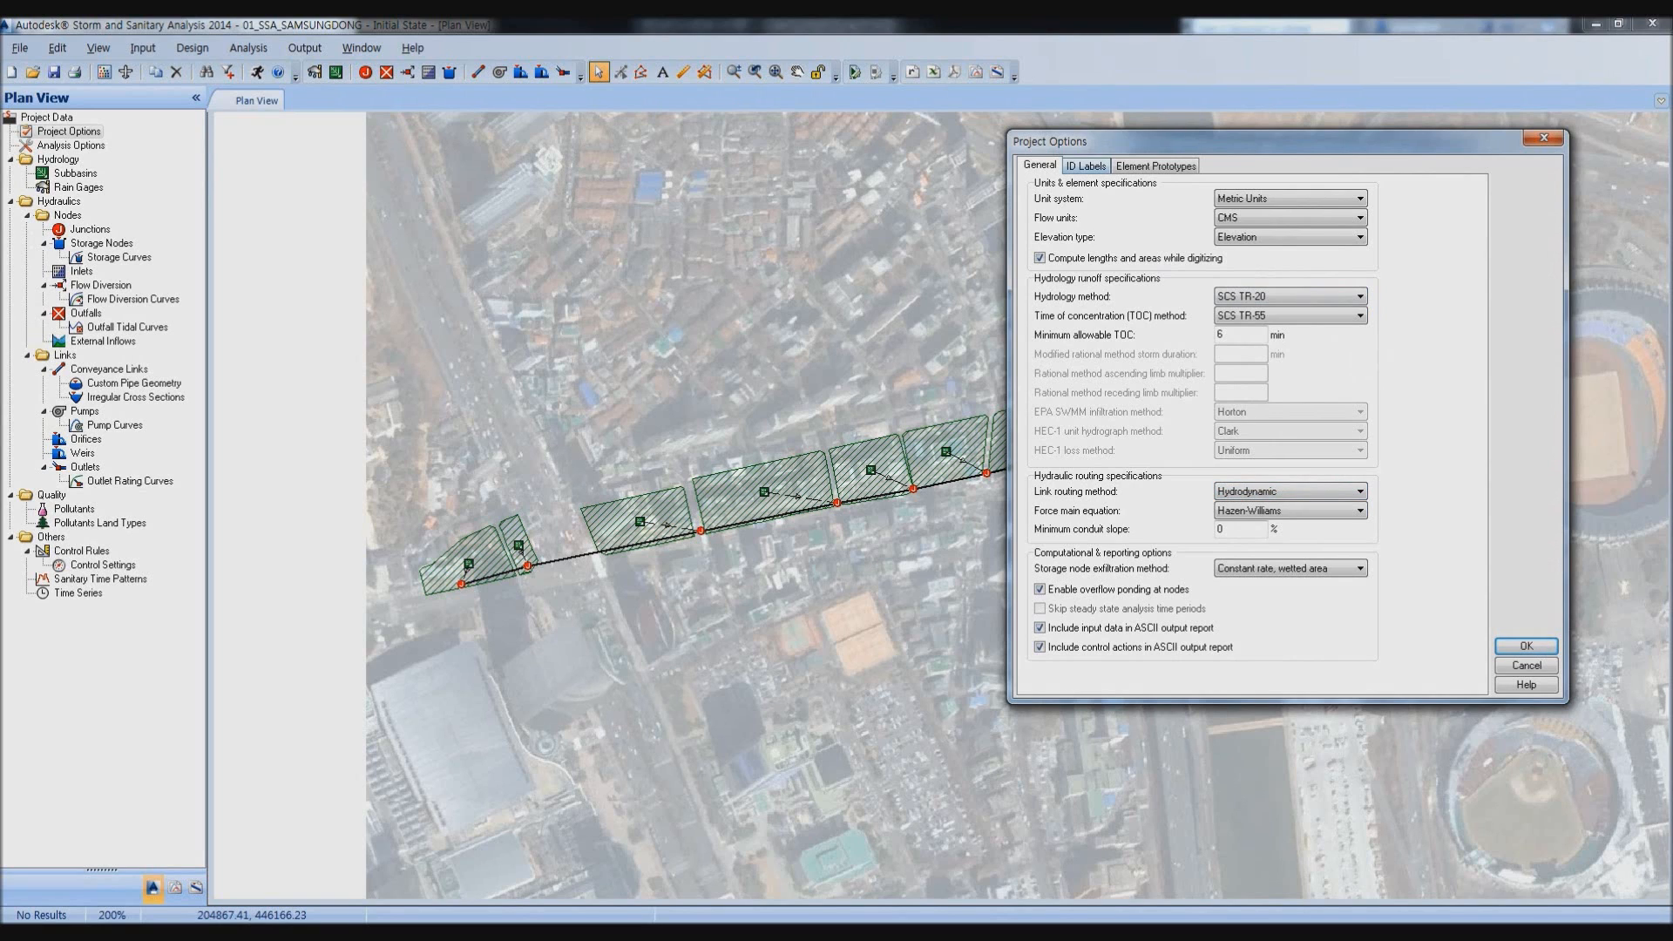
click(1085, 166)
click(1155, 166)
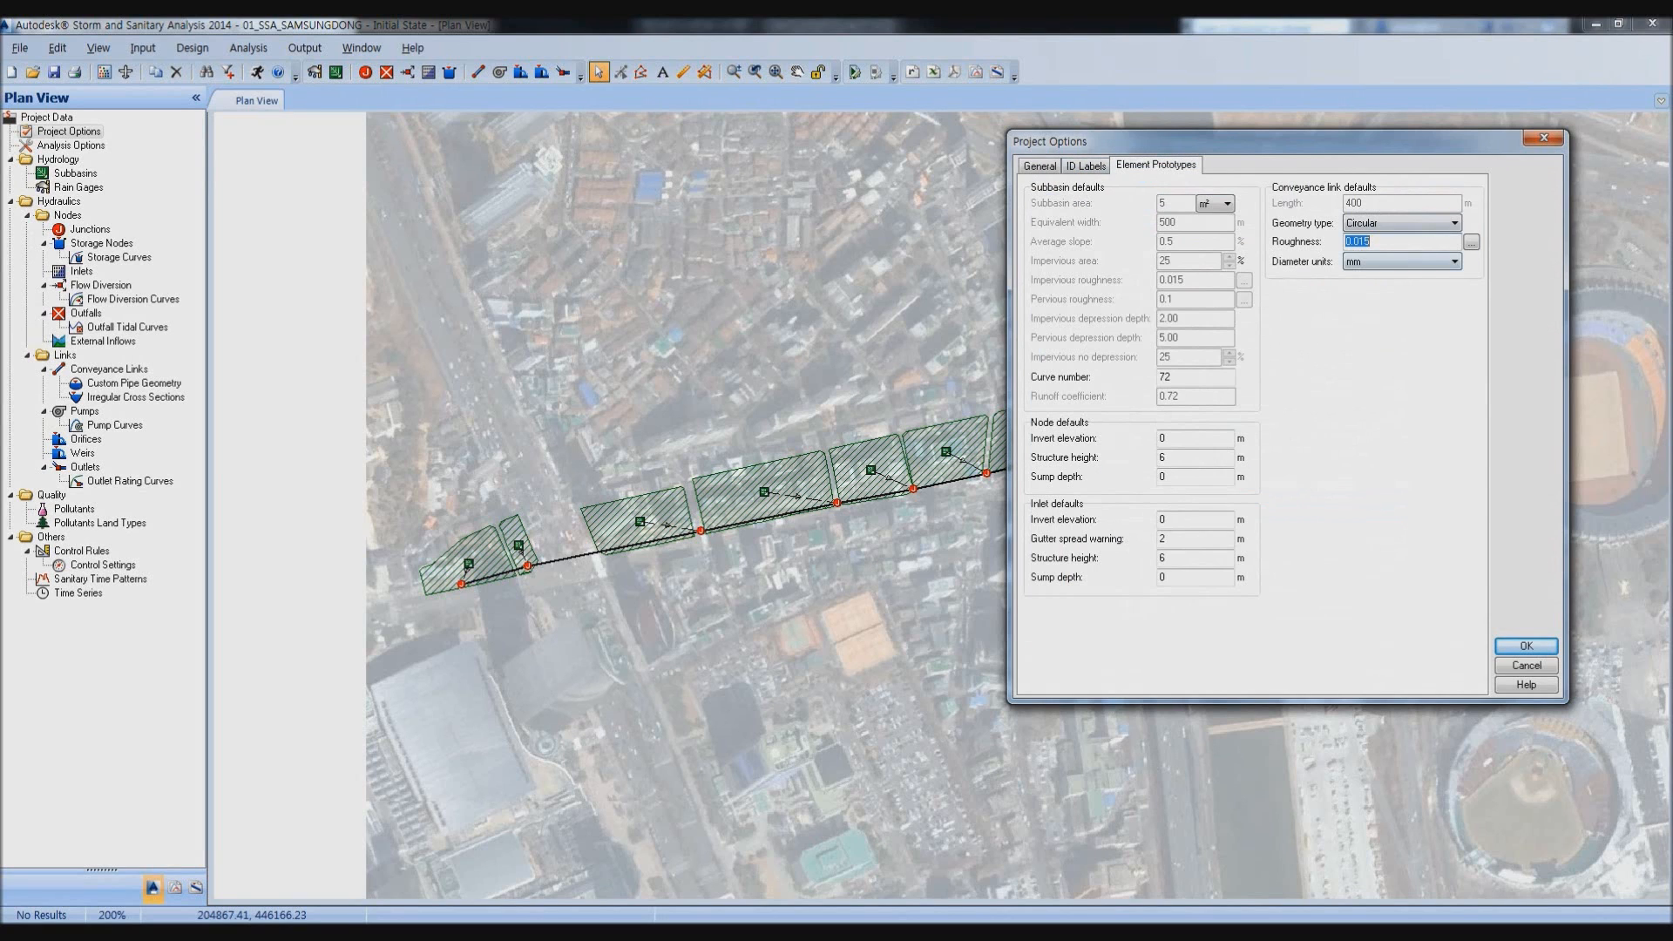
Review the project's general unit, hydrology and routing specifications and accept the project options.
click(1039, 166)
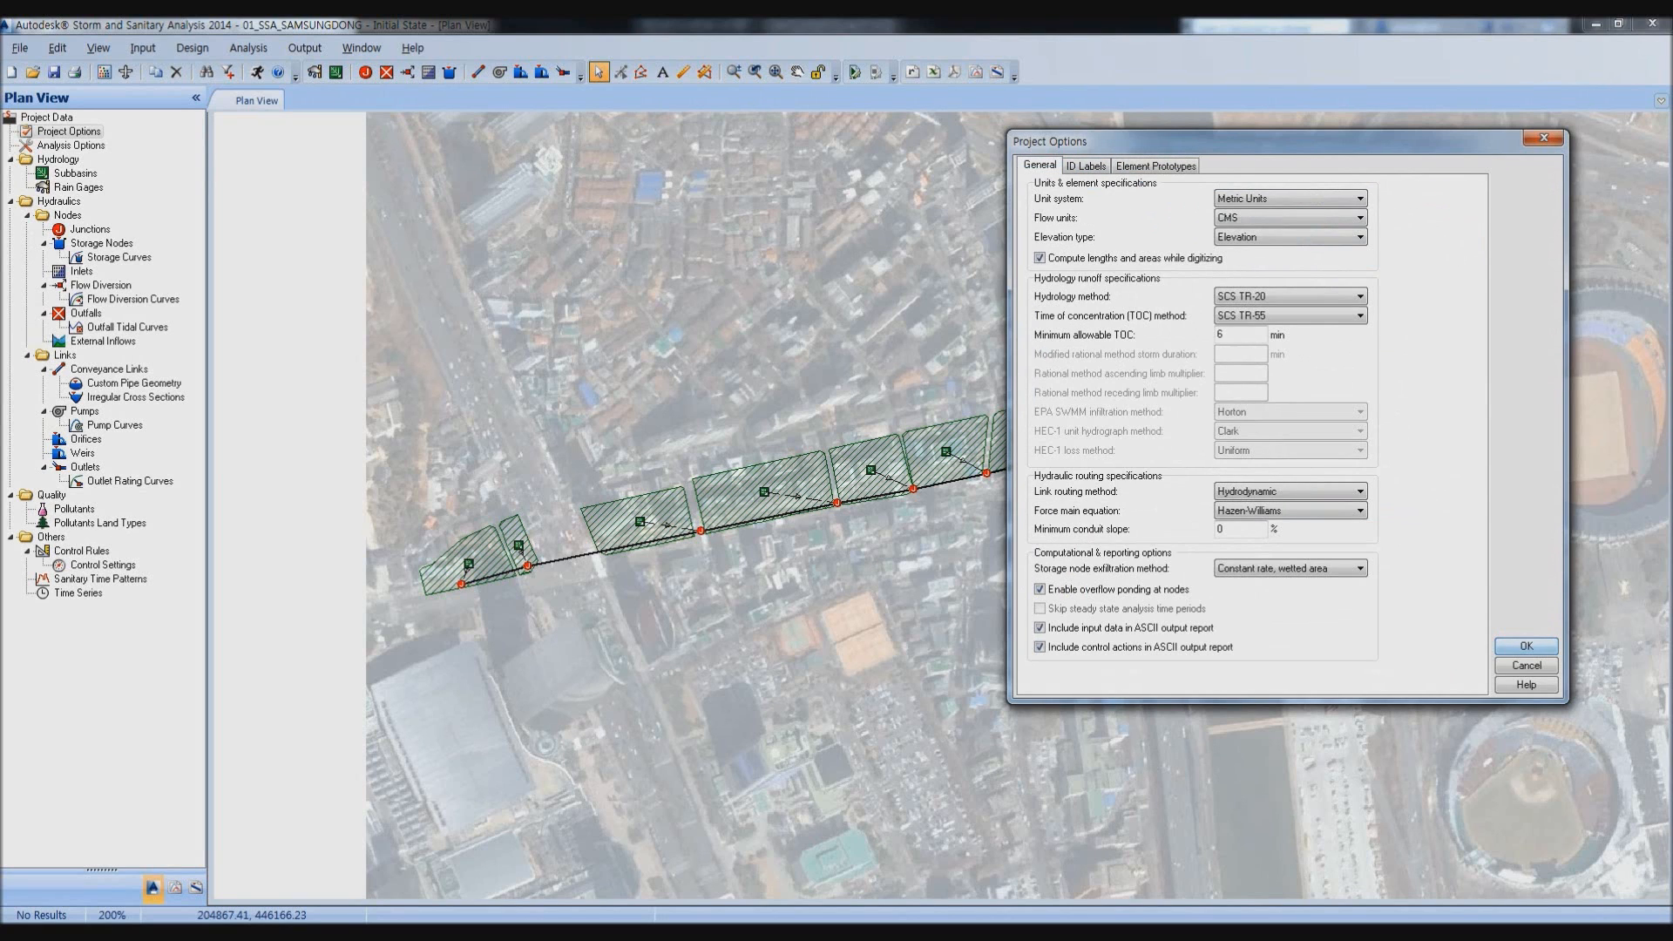
click(1525, 646)
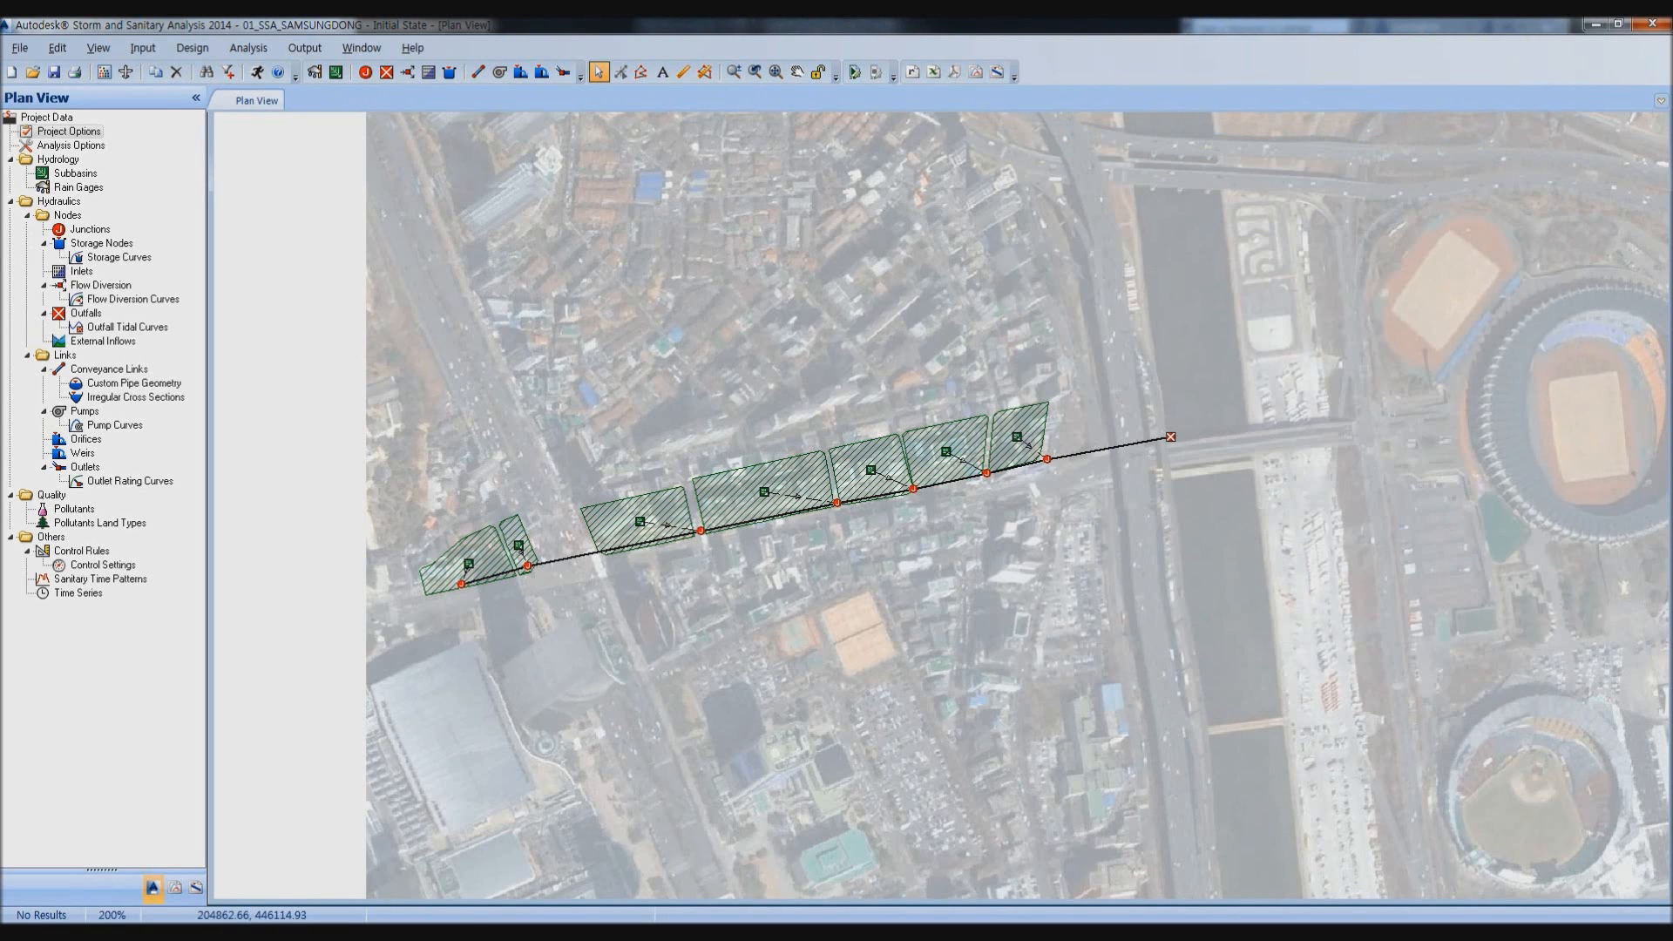
Open the properties of the westernmost subbasin and view its SCS TR-55 time of concentration inputs.
right_click(468, 563)
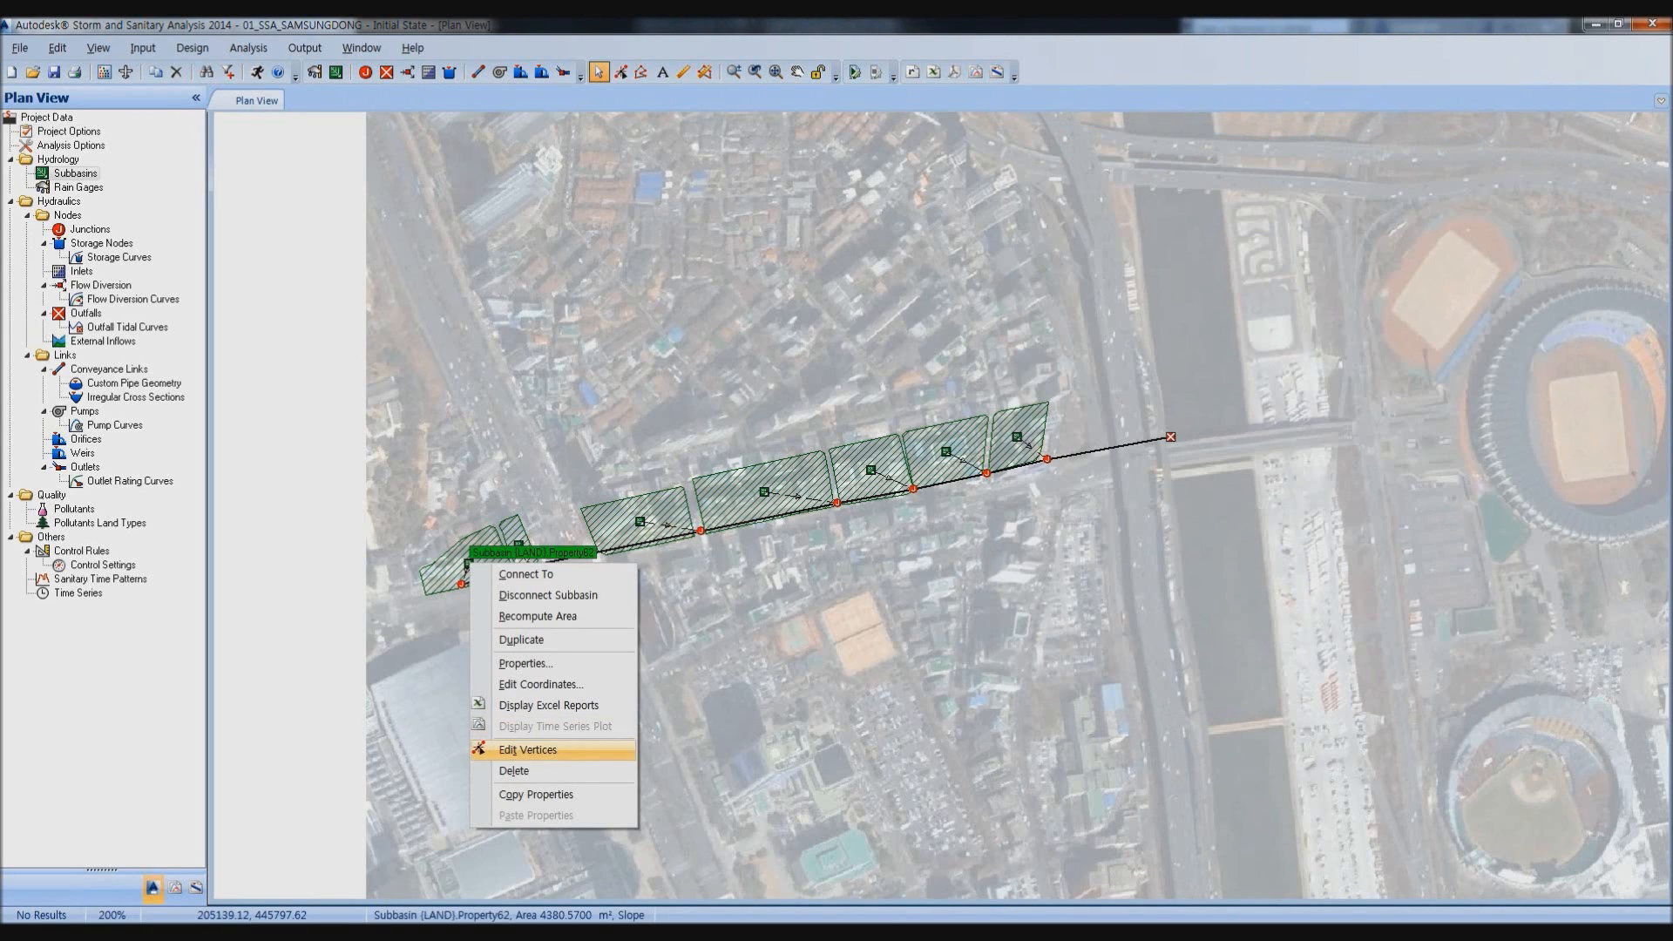
click(525, 663)
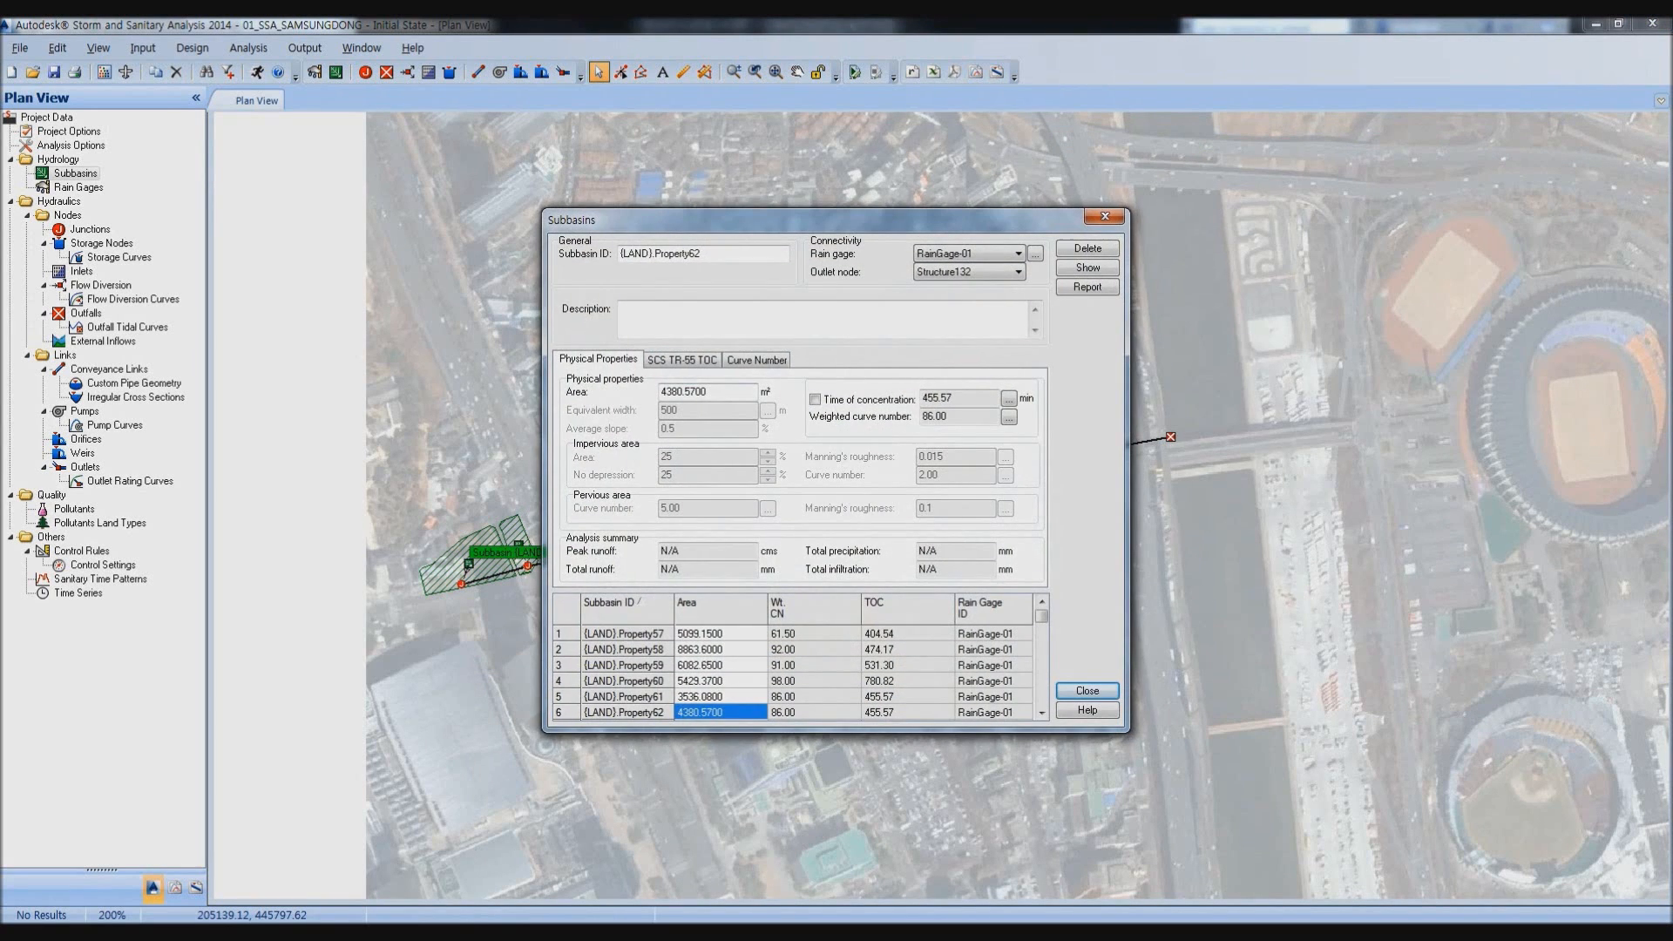
drag(785, 219, 1185, 97)
click(1081, 238)
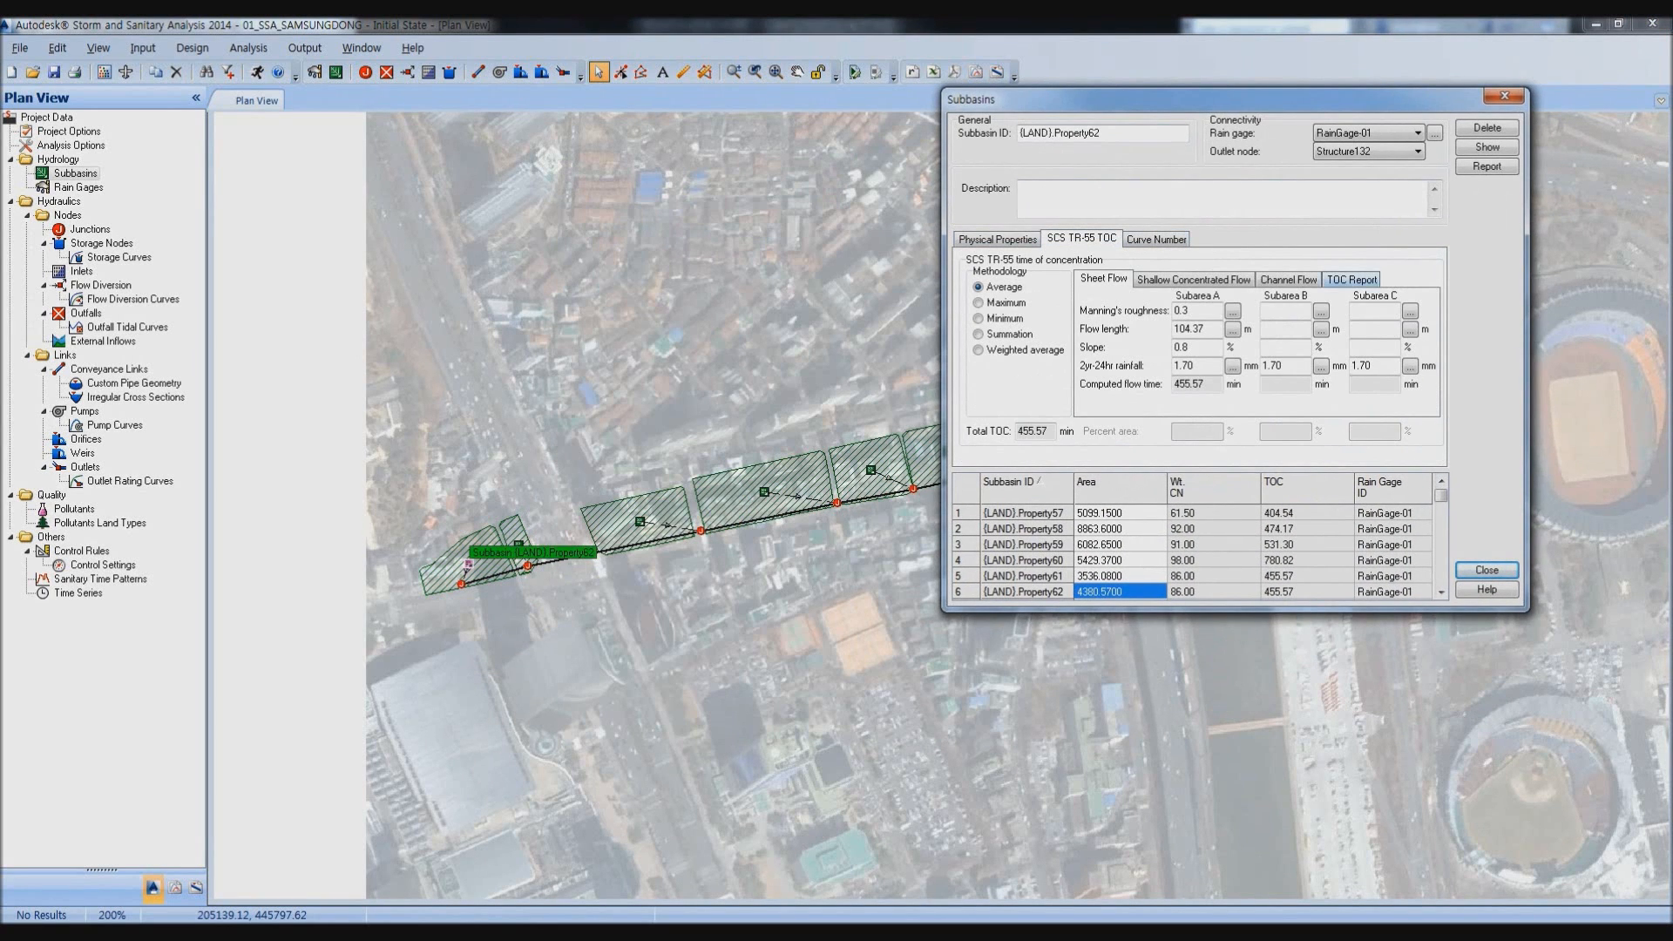
Read through the subbasin's TOC report, including the shallow concentrated flow equations.
click(1351, 279)
scroll(1246, 349, down, 5)
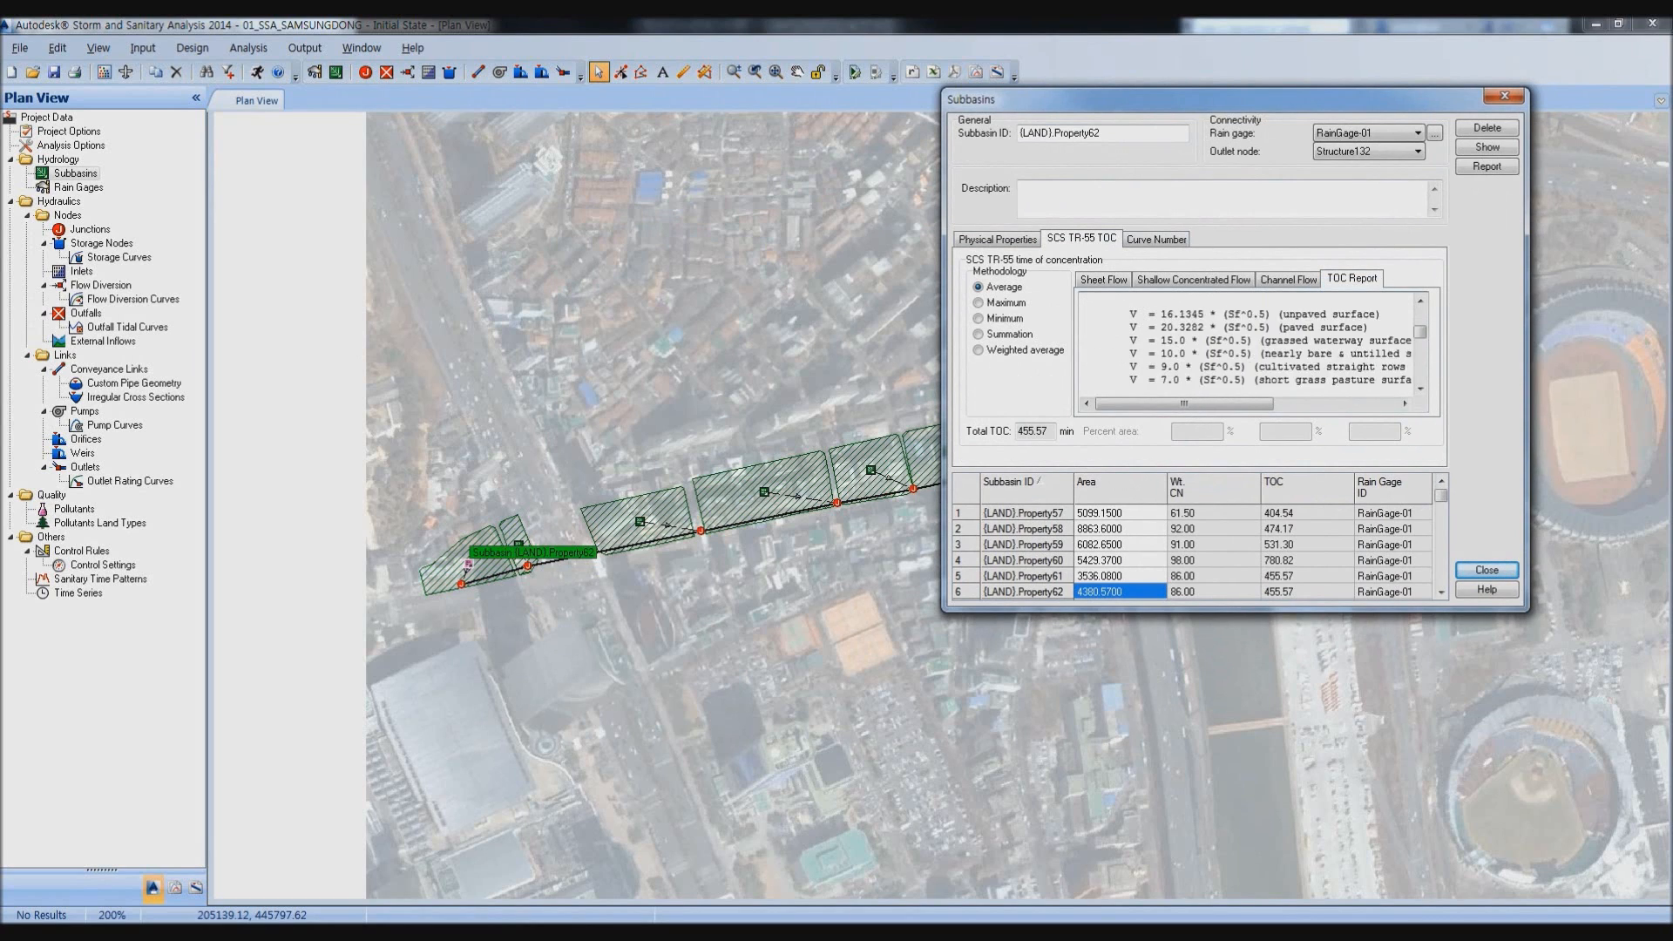
scroll(1229, 333, down, 2)
right_click(1228, 333)
click(1385, 356)
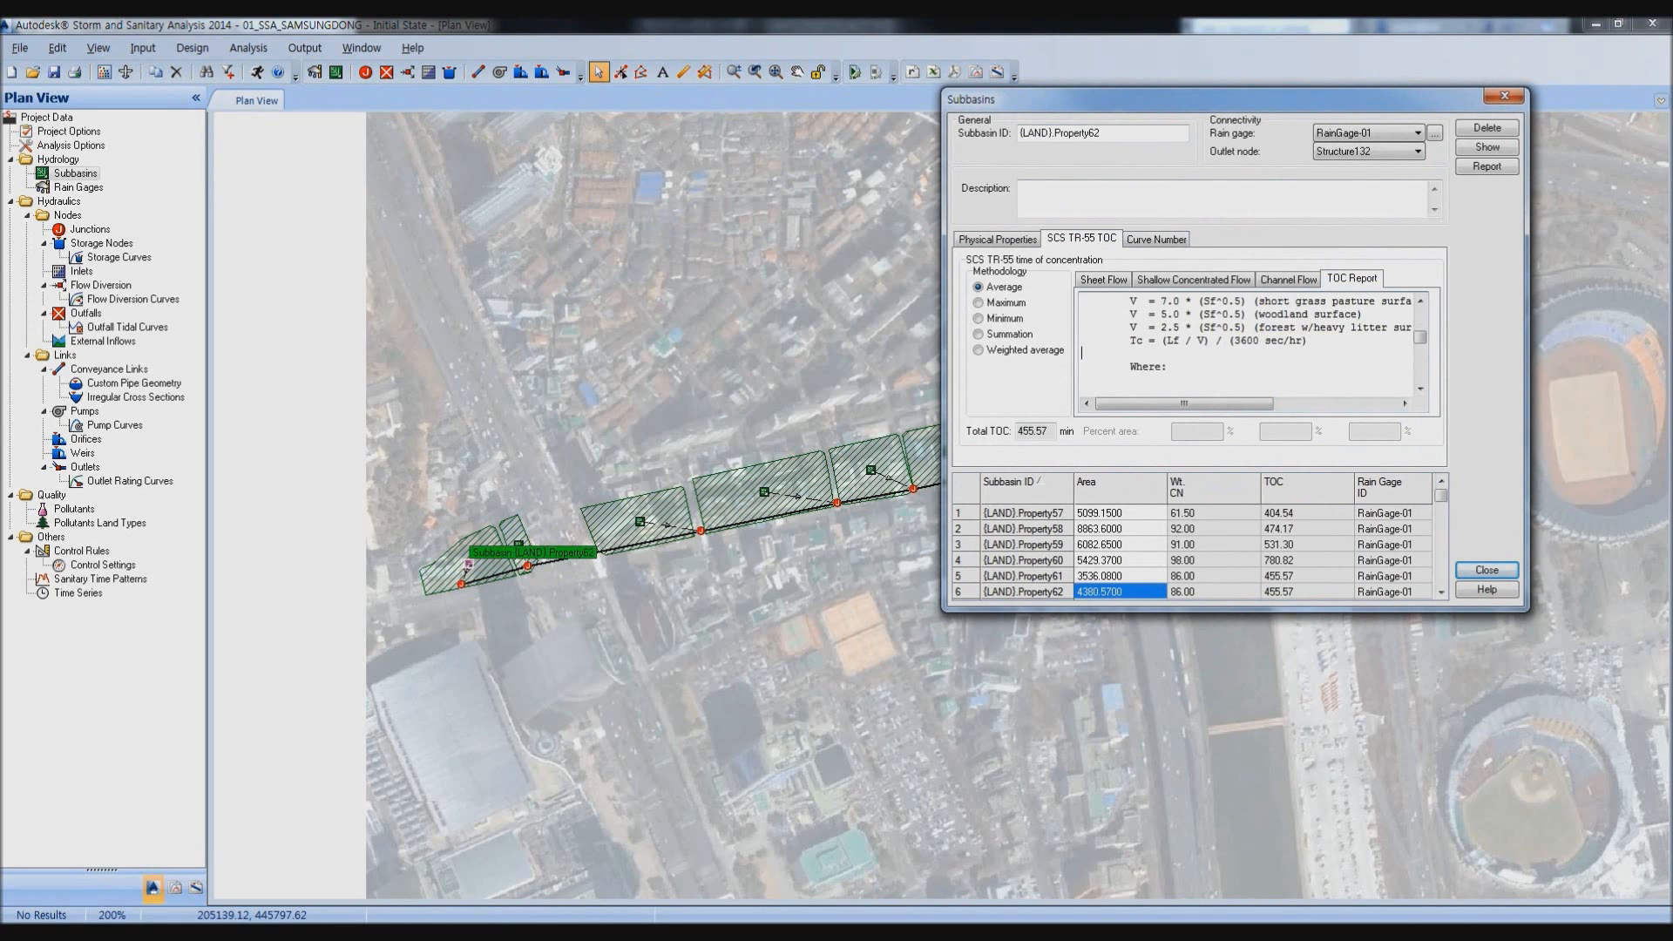
scroll(1246, 344, up, 3)
Check the subbasin's curve number and physical properties and close its properties.
click(1155, 239)
click(997, 239)
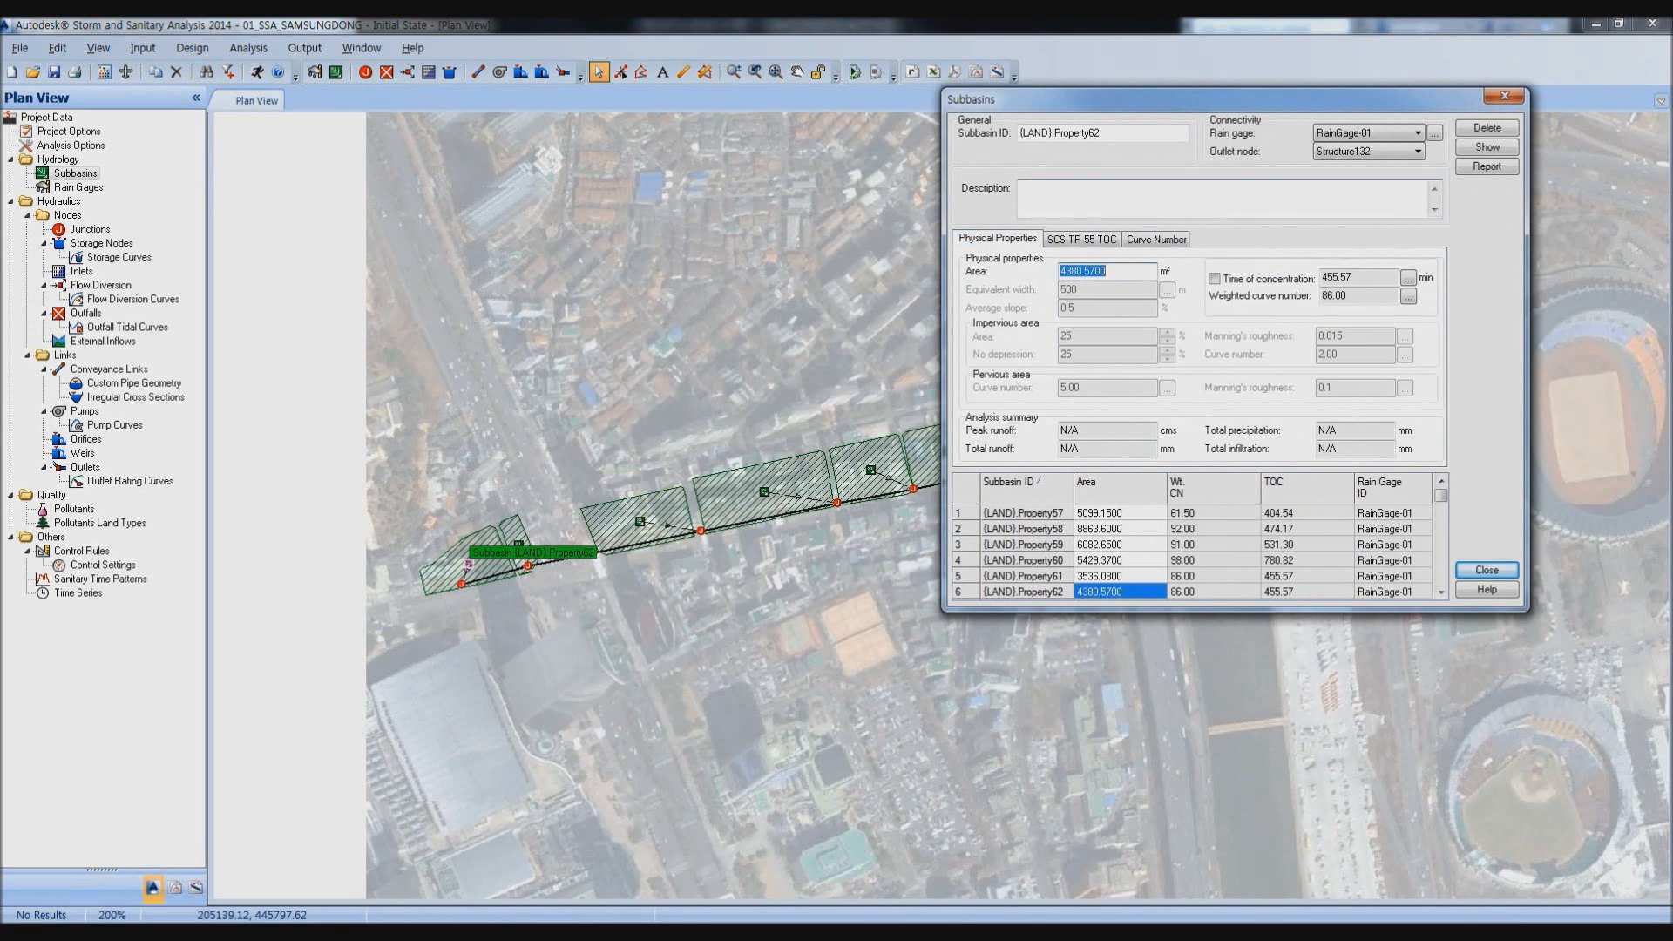
click(1504, 95)
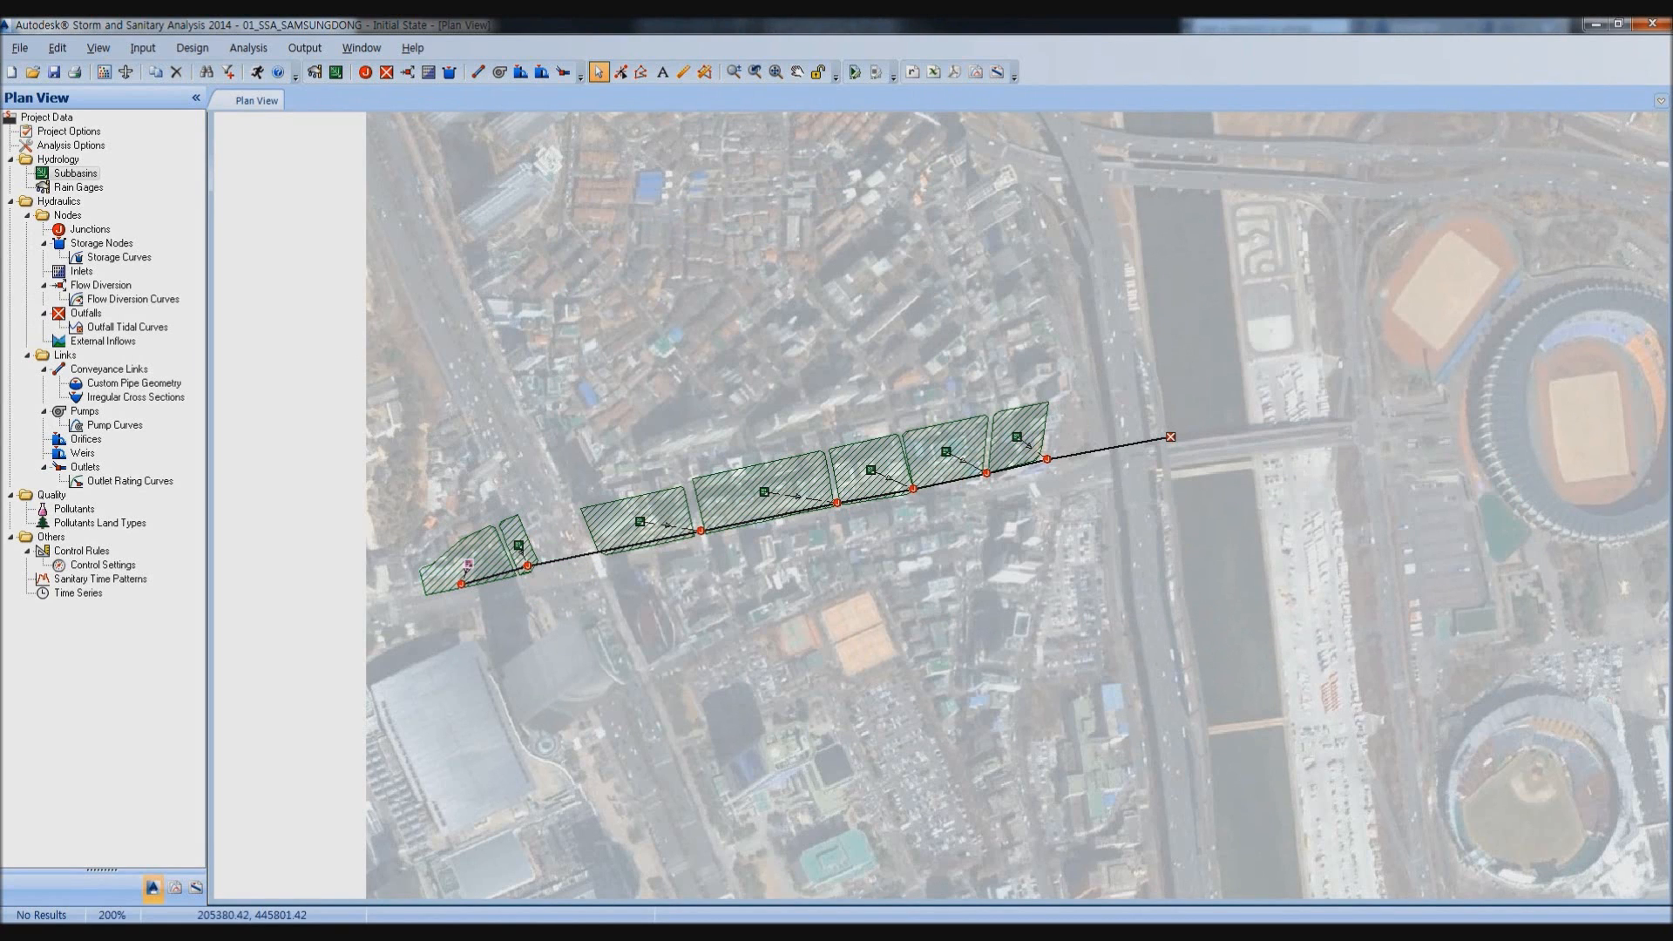
Open the rain gage RainGage-01 and select TS-05_100yr as its time series.
double_click(468, 563)
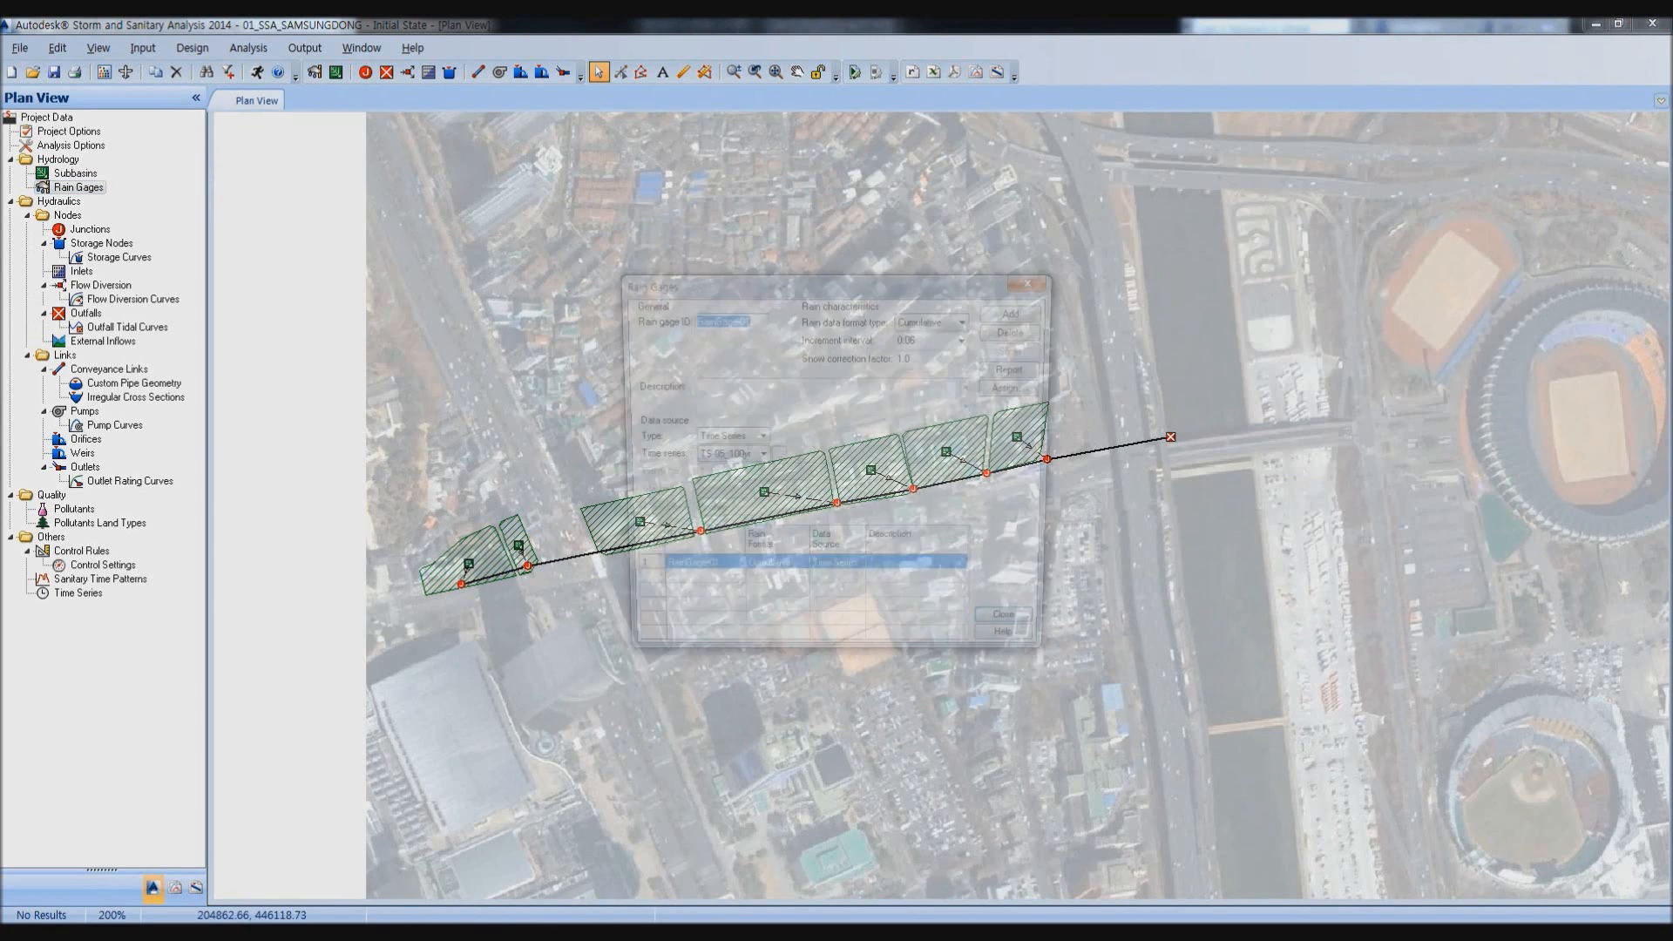
click(726, 457)
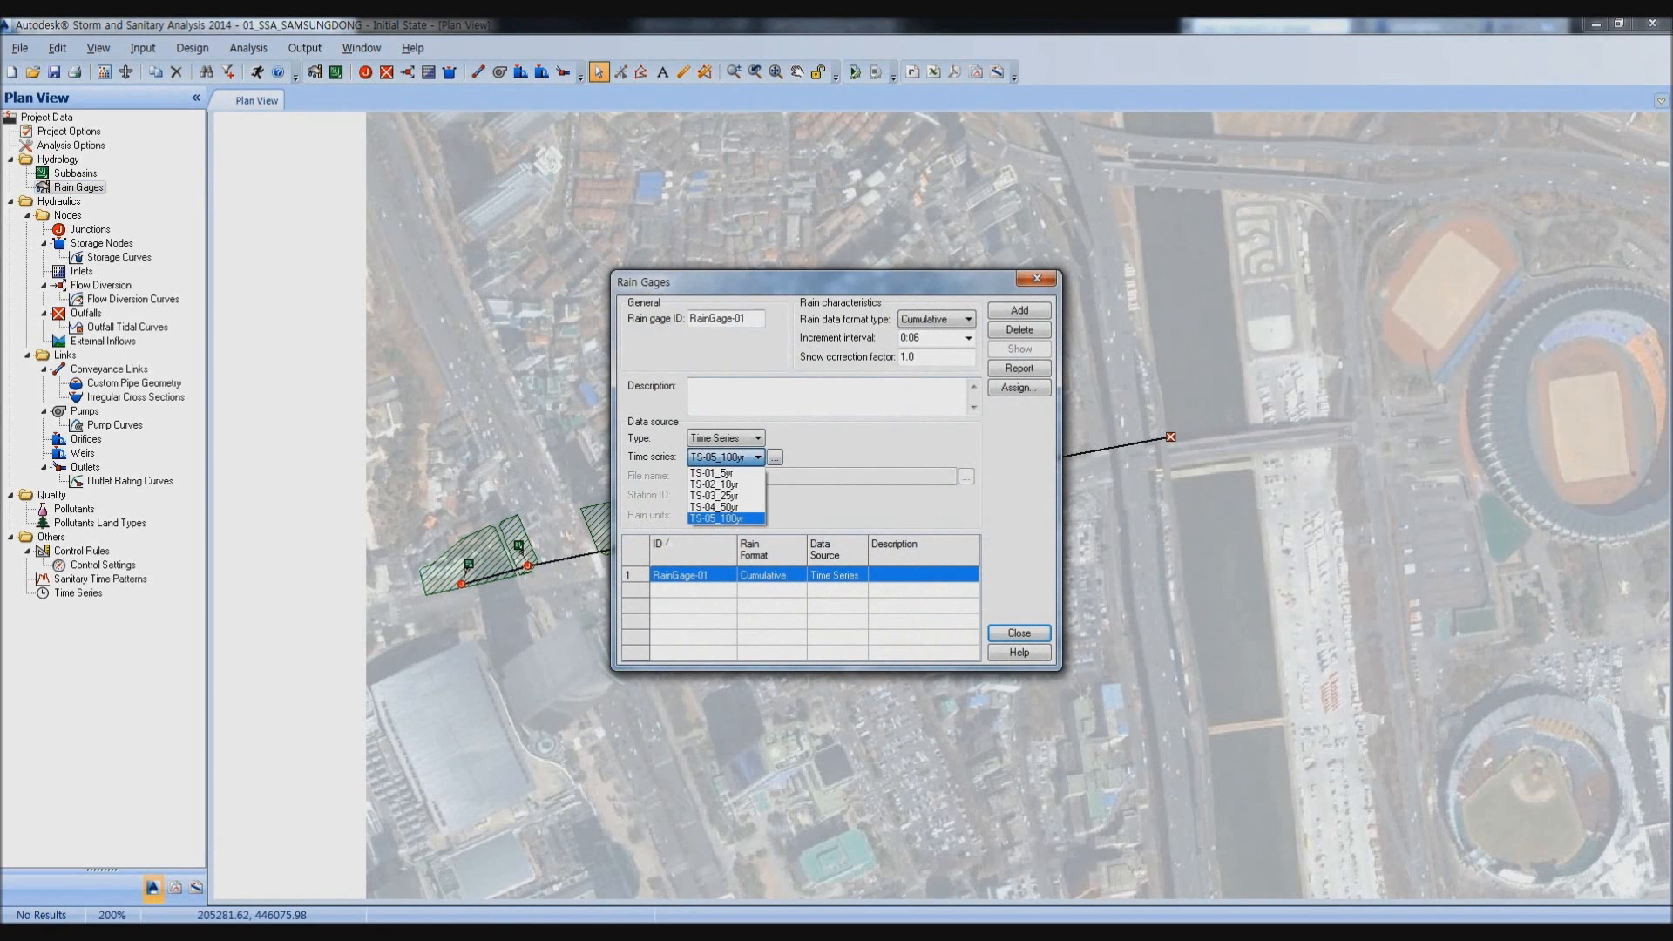
click(726, 518)
Open the 100-year time series in the Rainfall Designer, look through the unit intensity storm distributions, and close the designer.
click(774, 456)
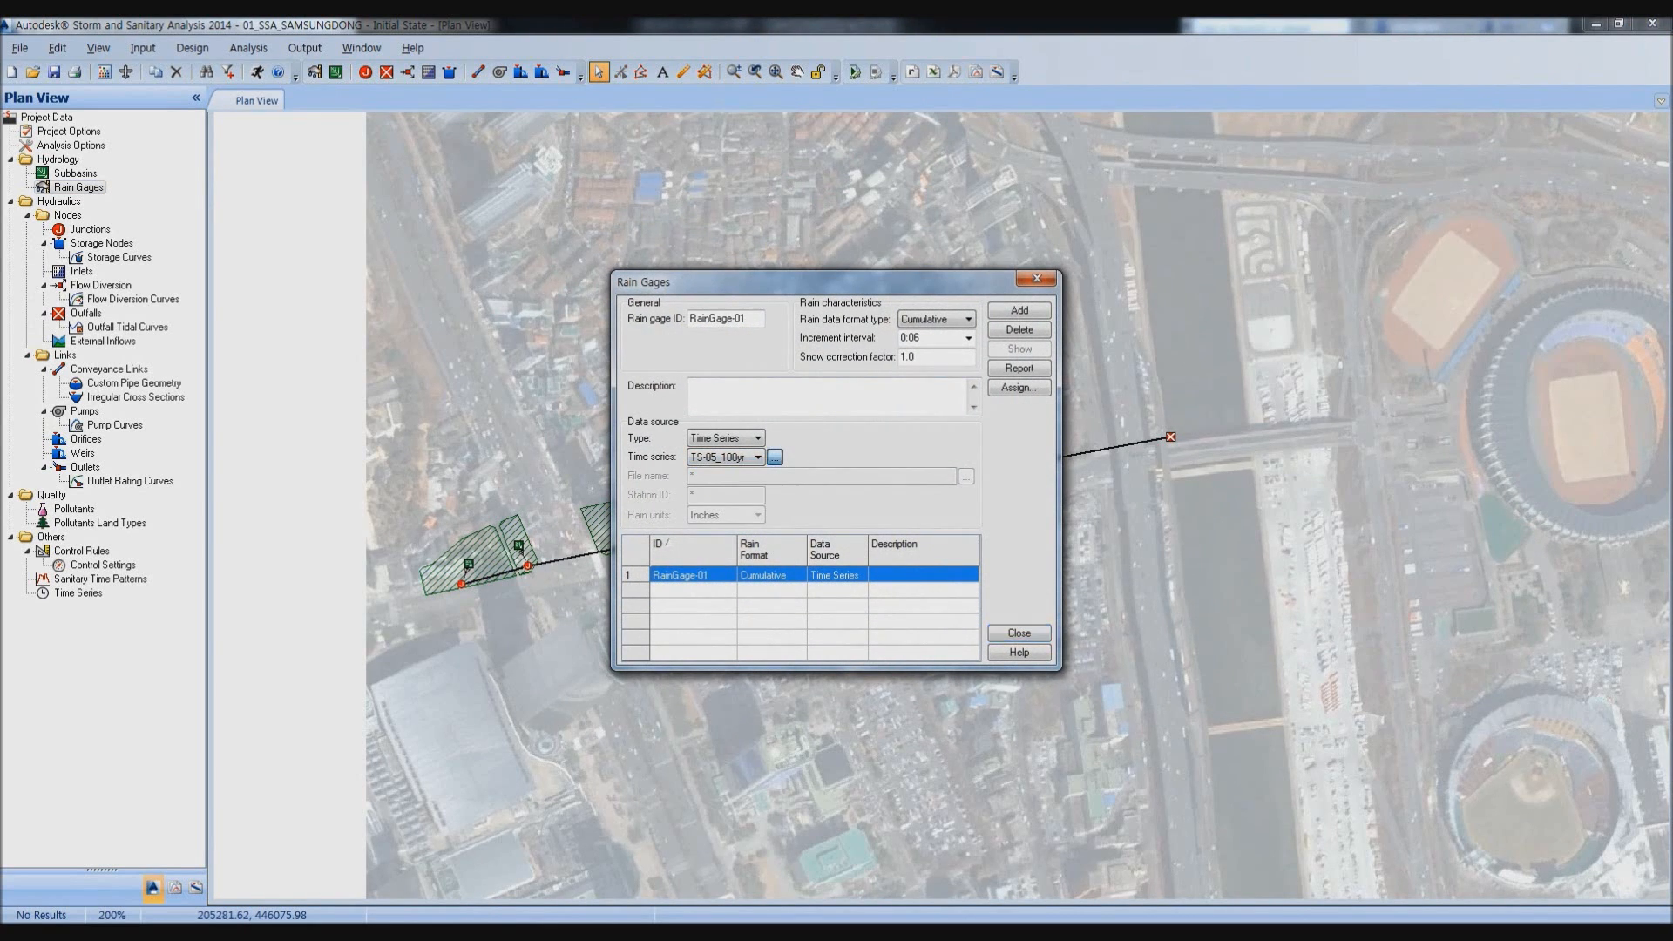
click(631, 369)
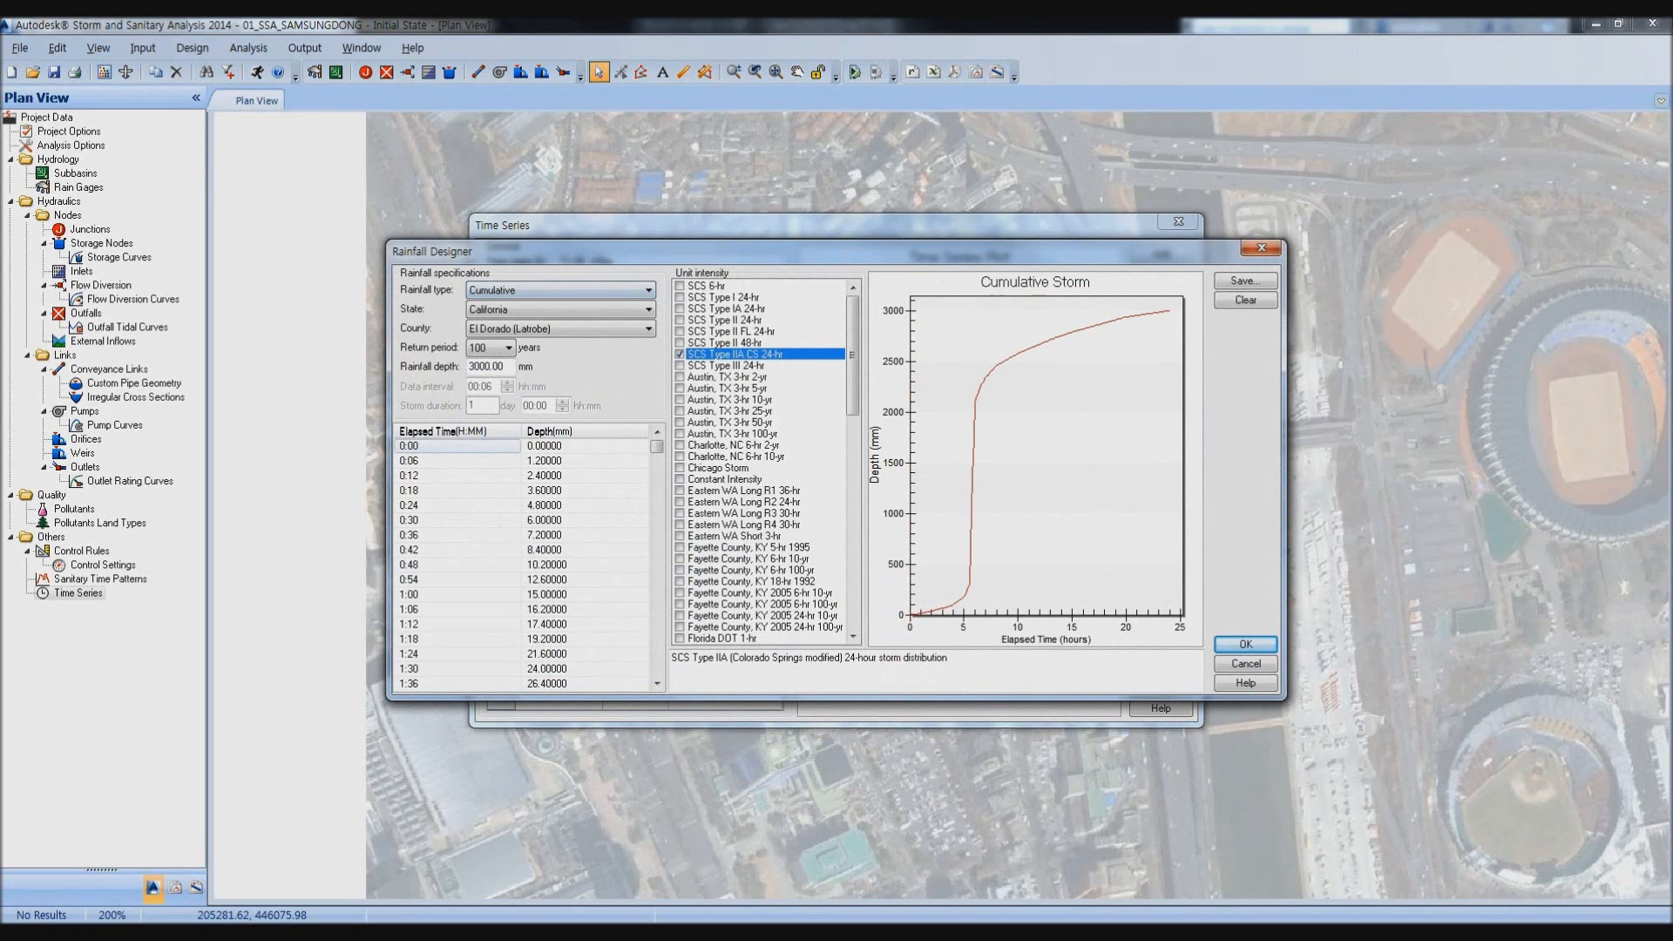
drag(852, 355, 852, 568)
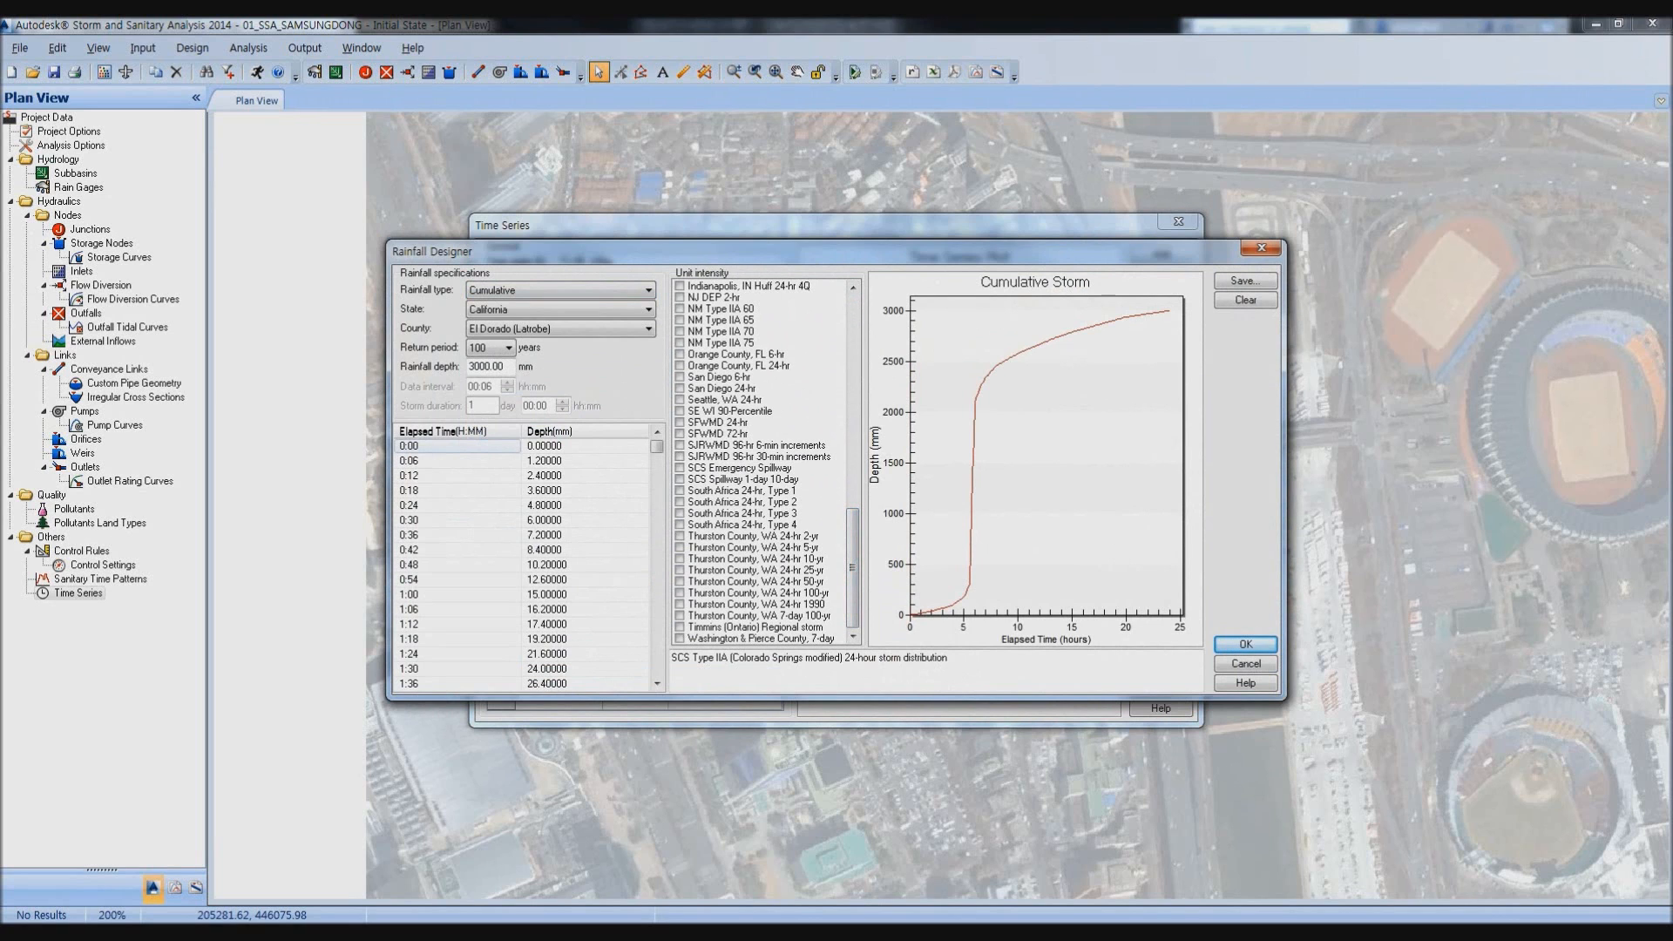
click(1261, 247)
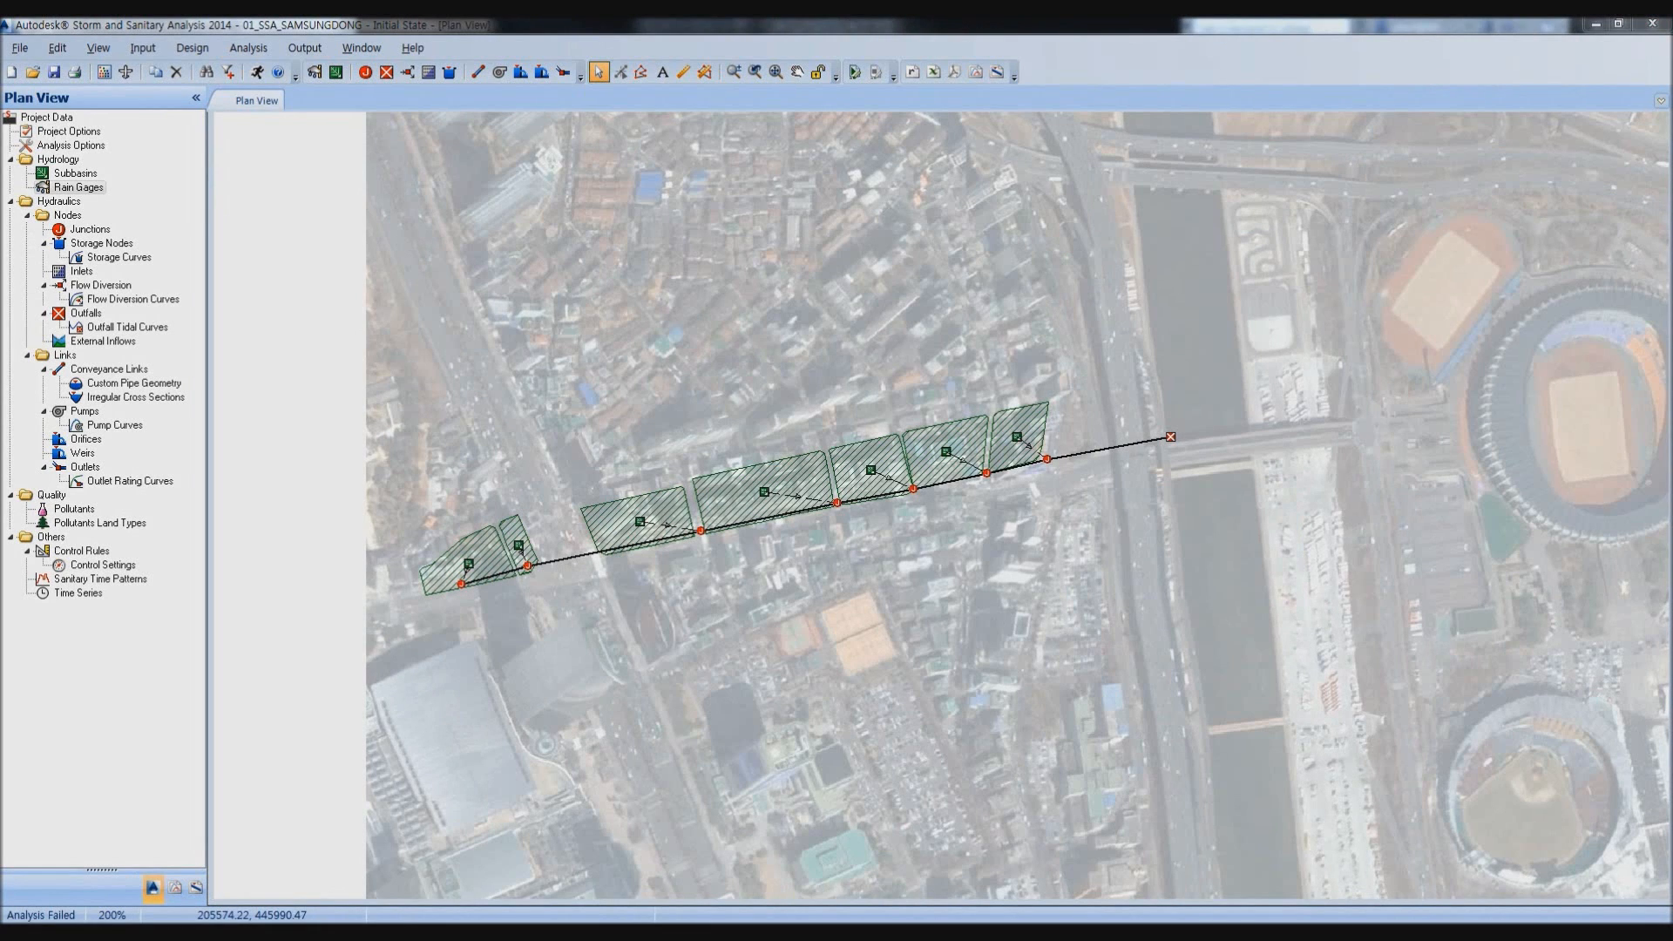
Set the analysis options to a single storm analysis using the TS-05_100yr rainfall time series.
click(248, 47)
click(279, 63)
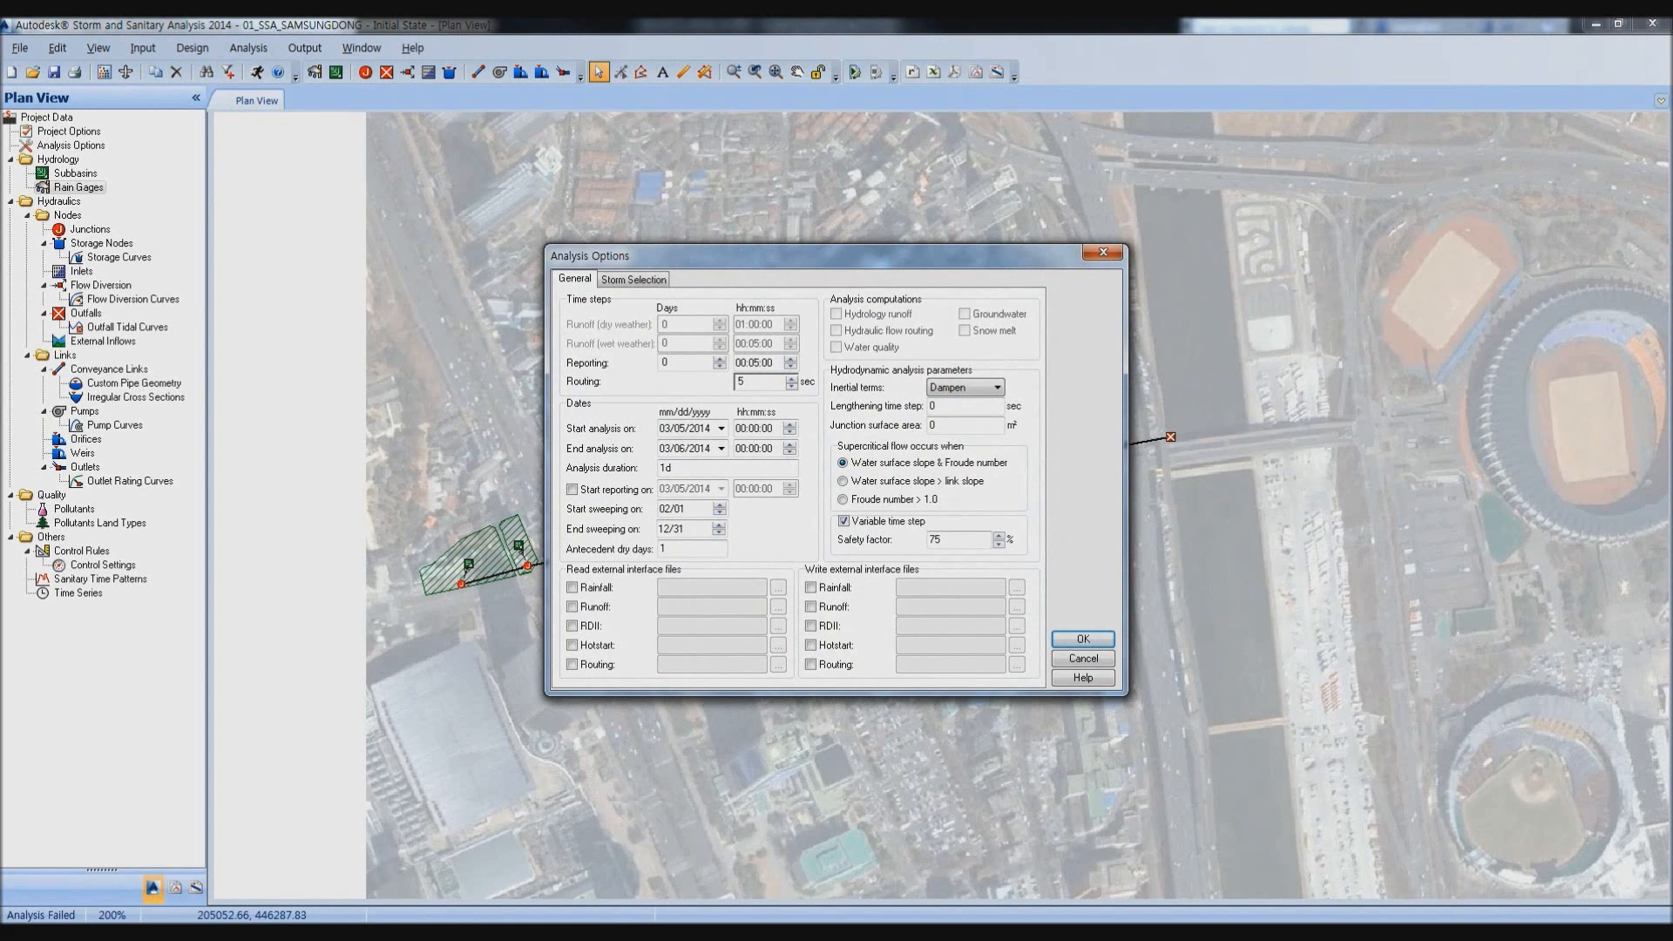
click(633, 279)
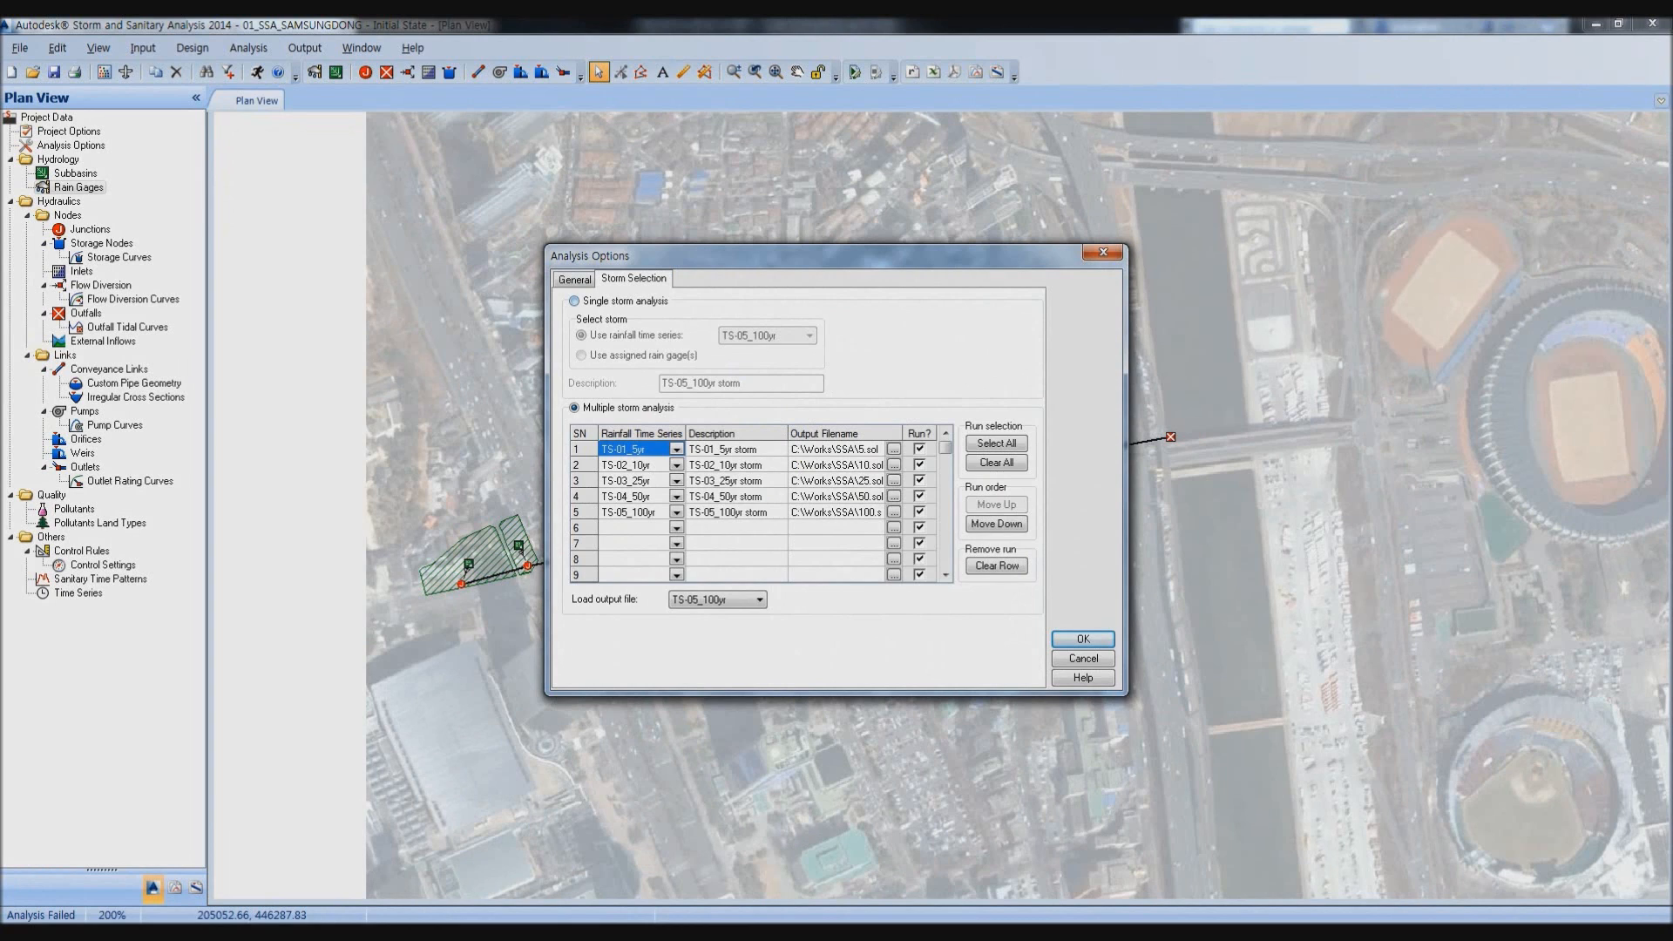
click(574, 300)
click(766, 336)
click(767, 336)
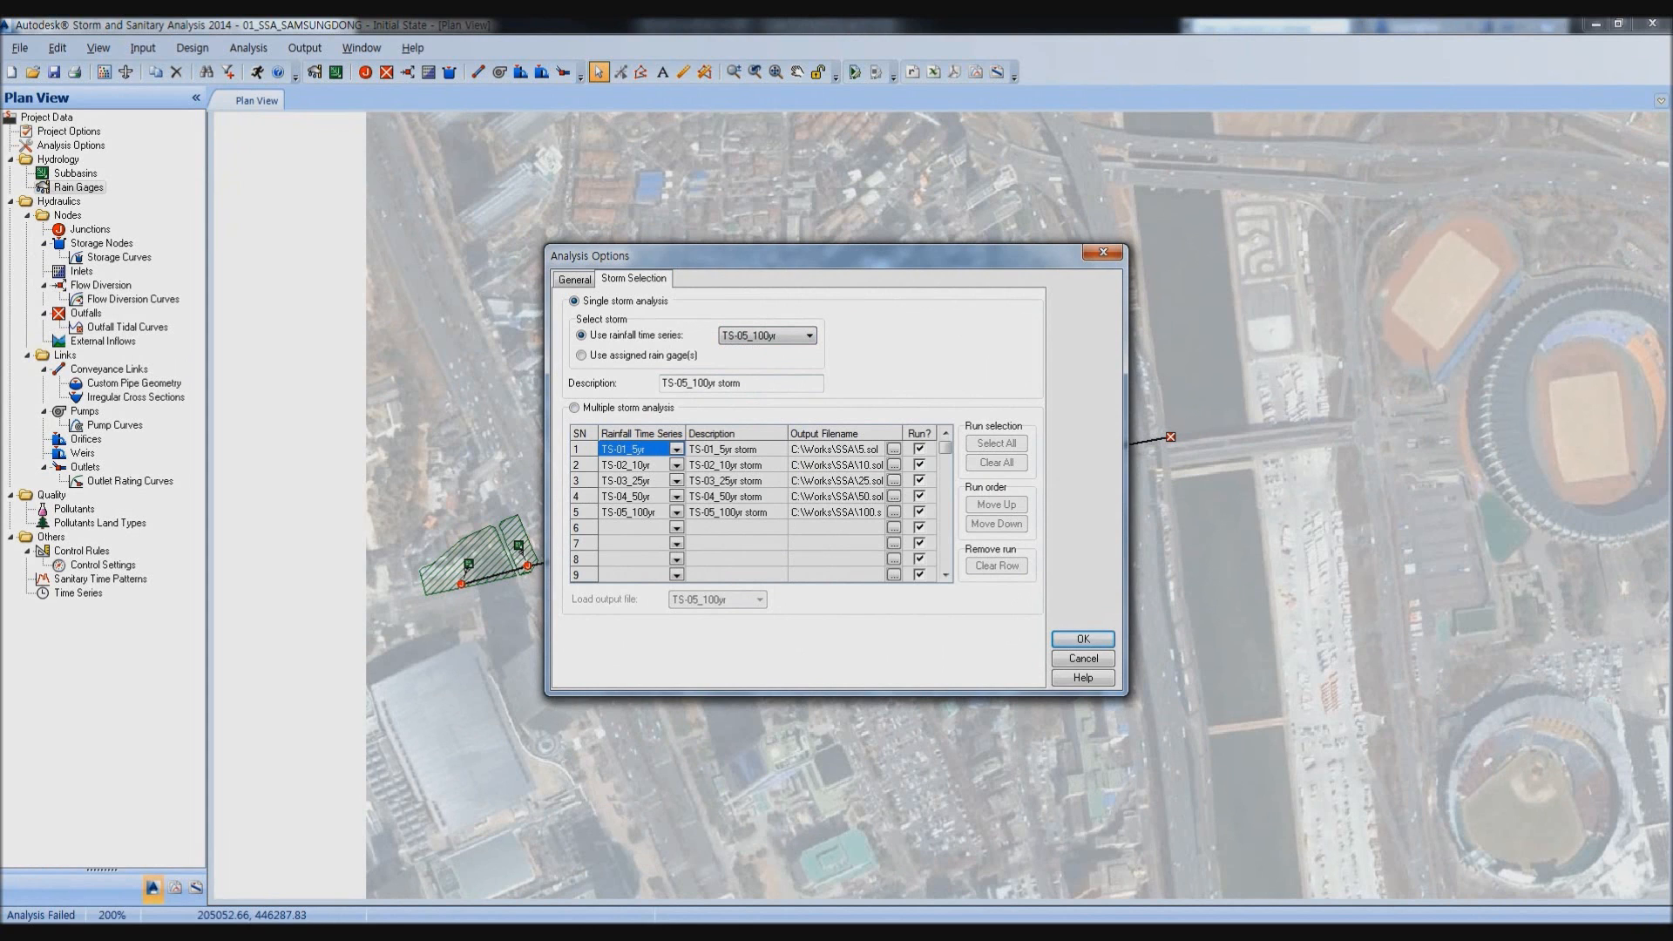
click(1083, 639)
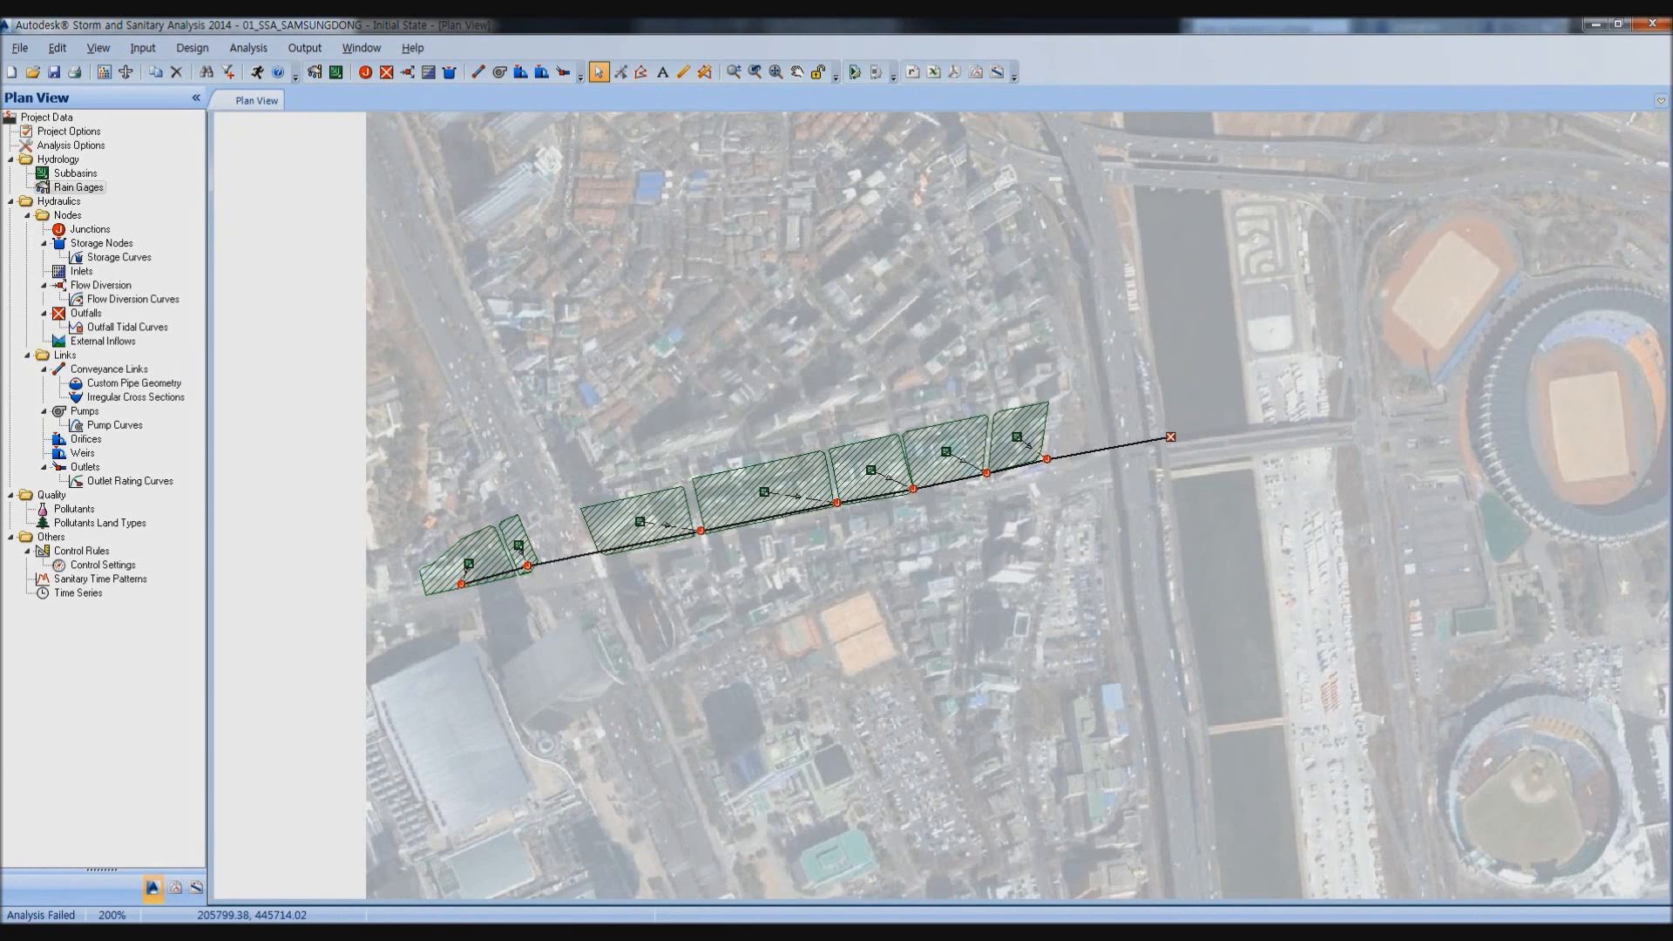
Run the analysis and save its results.
click(255, 72)
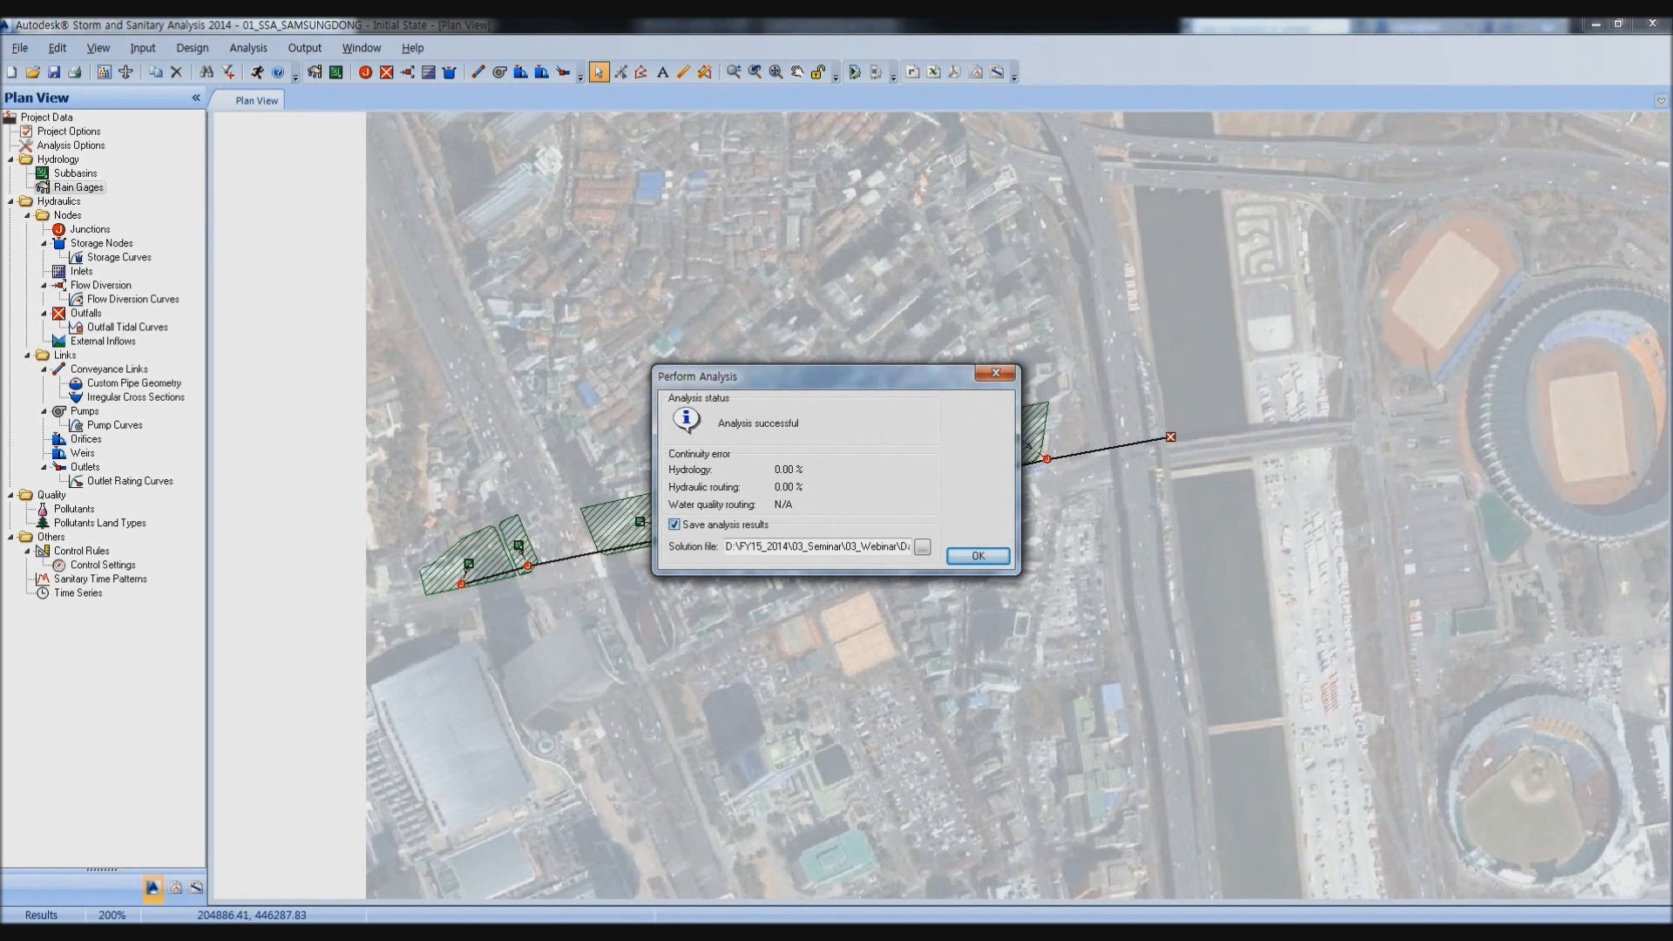
key(Return)
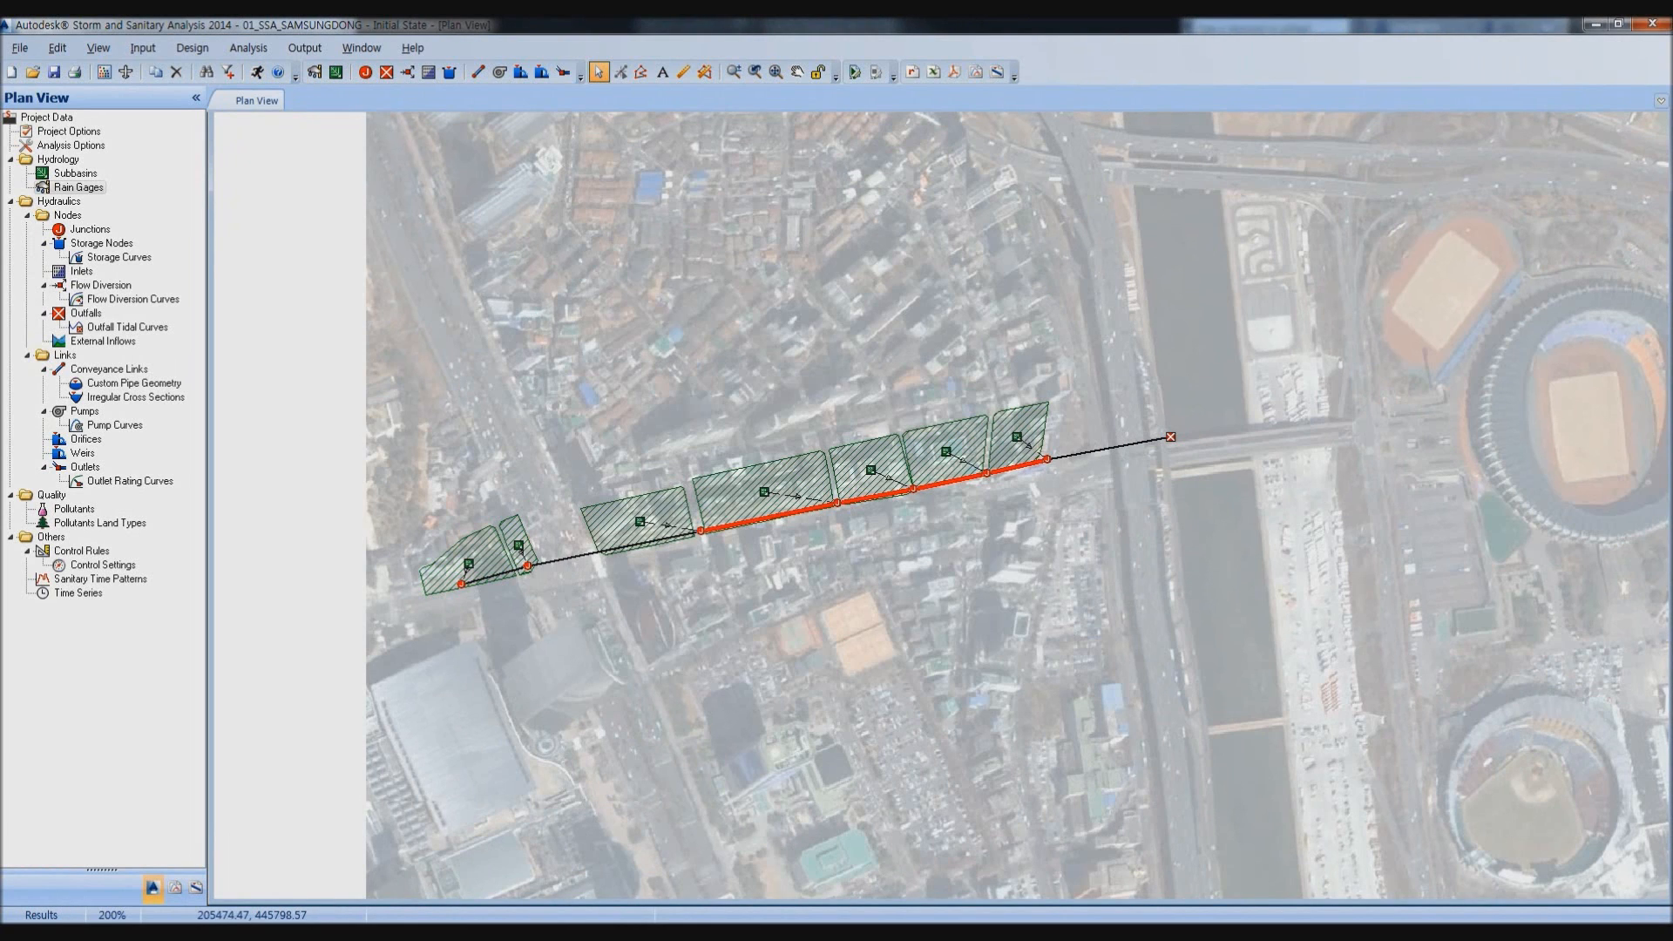
Generate the ASCII output report and view its project description, analysis options, input summary and continuity errors.
click(304, 48)
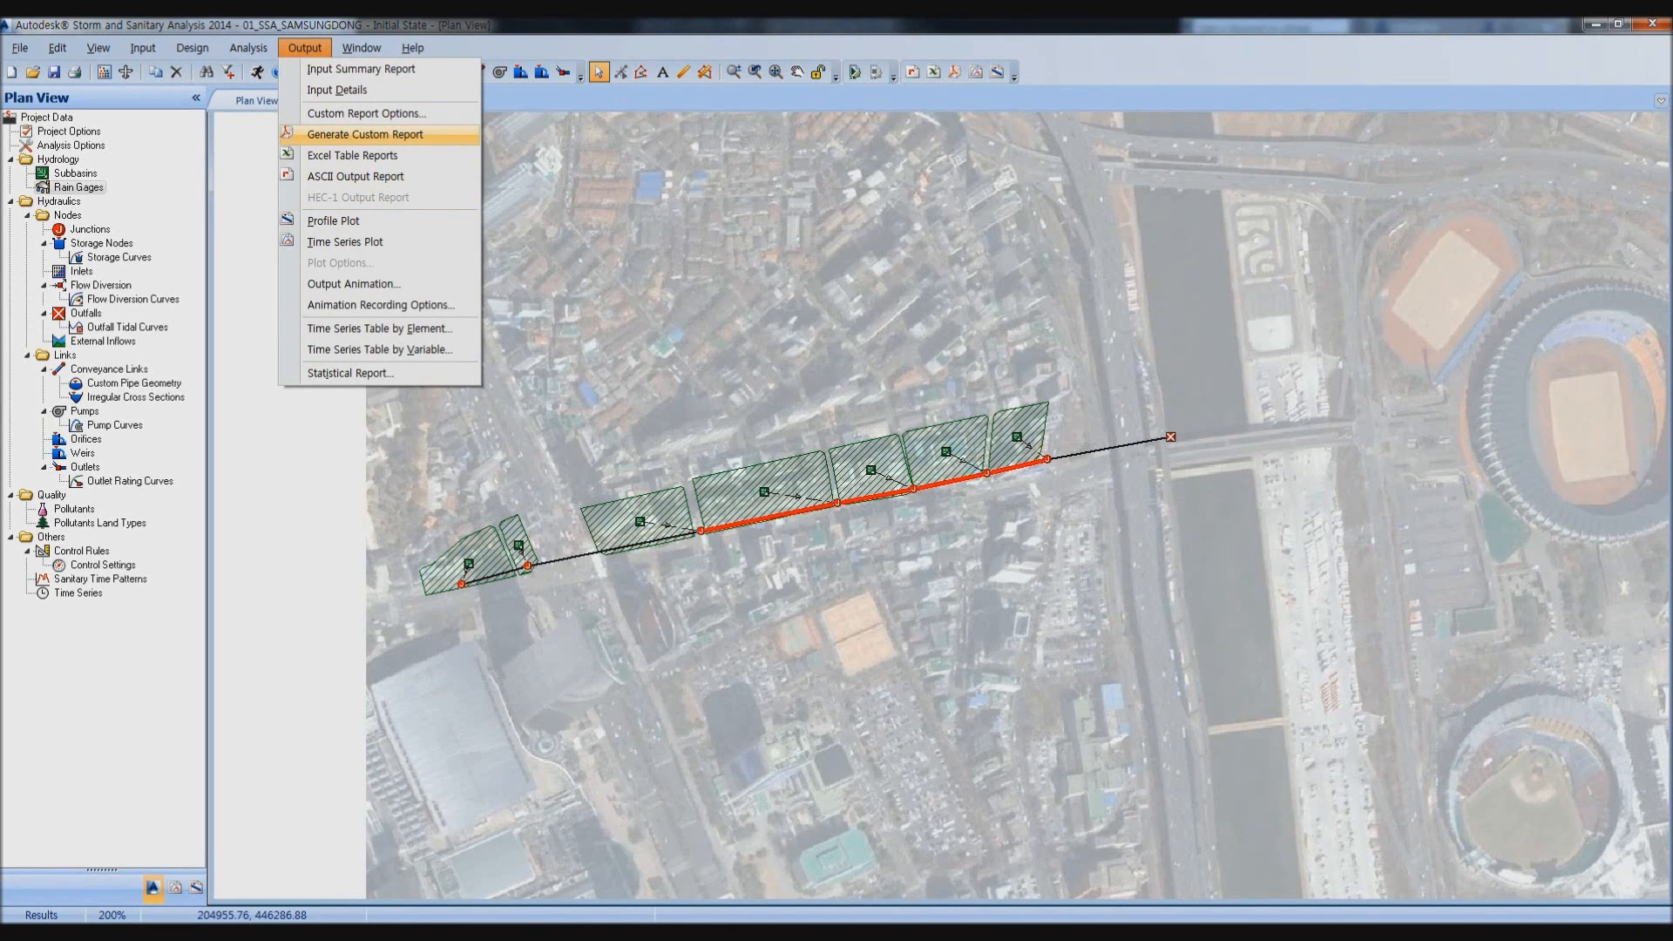
click(355, 176)
click(256, 139)
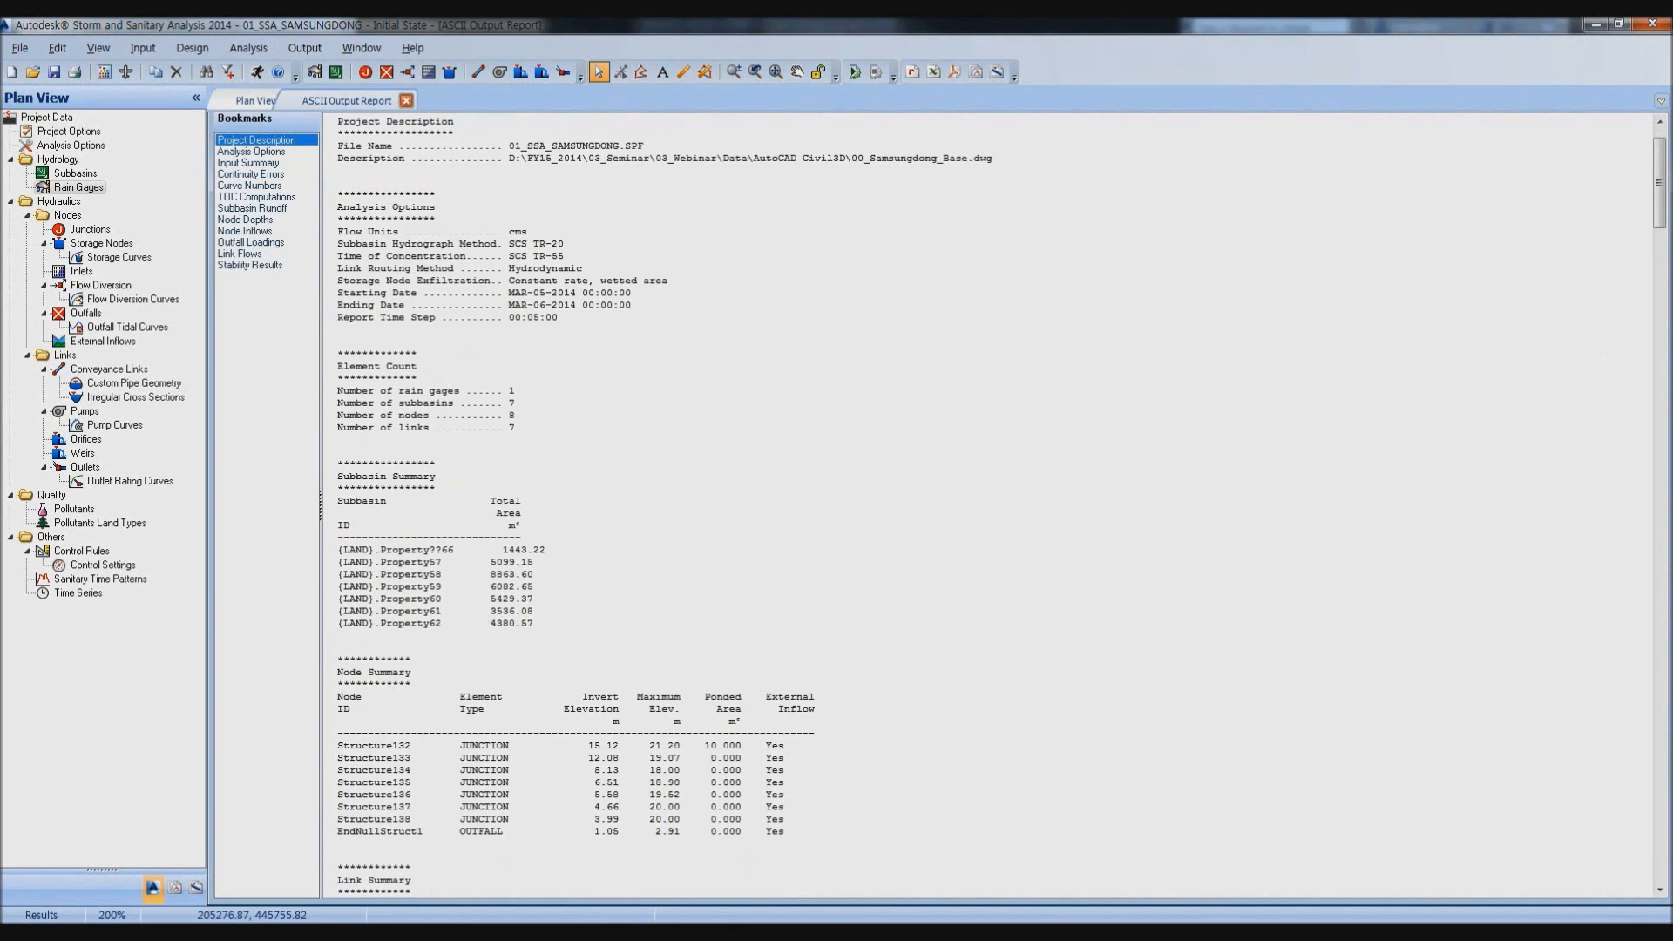
click(251, 150)
click(248, 162)
click(251, 173)
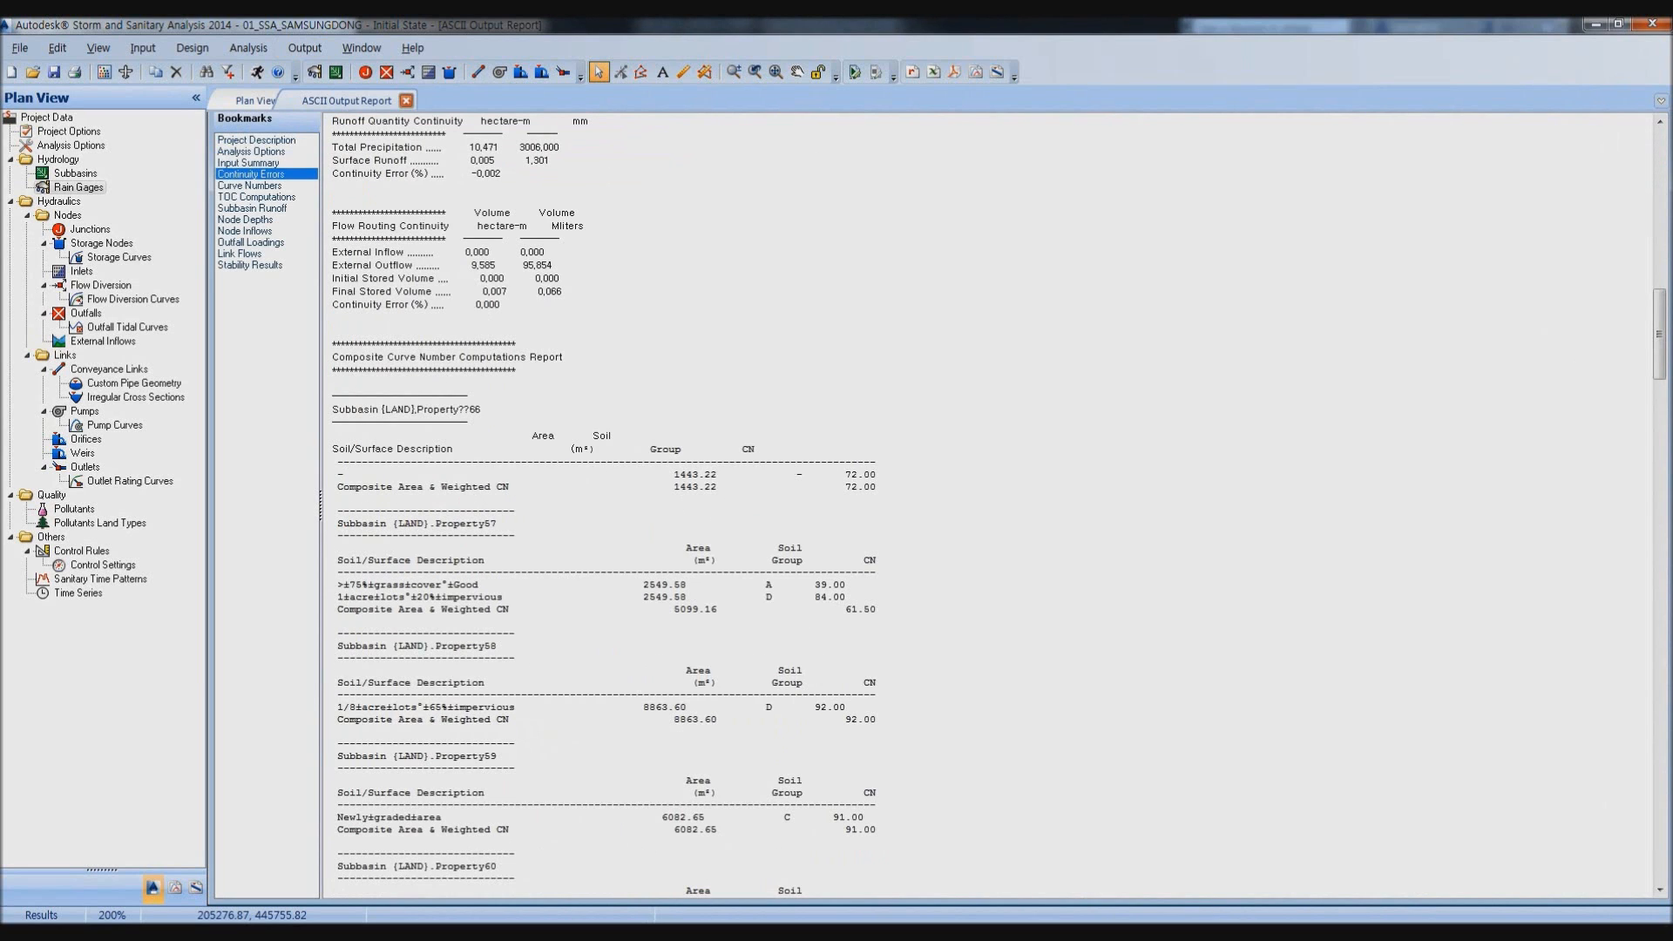
Read the remaining report sections from the curve numbers through TOC computations, node and link flows to the stability results.
click(249, 185)
key(Down)
key(Down)
key(Down)
key(Down)
key(Down)
key(Down)
key(Down)
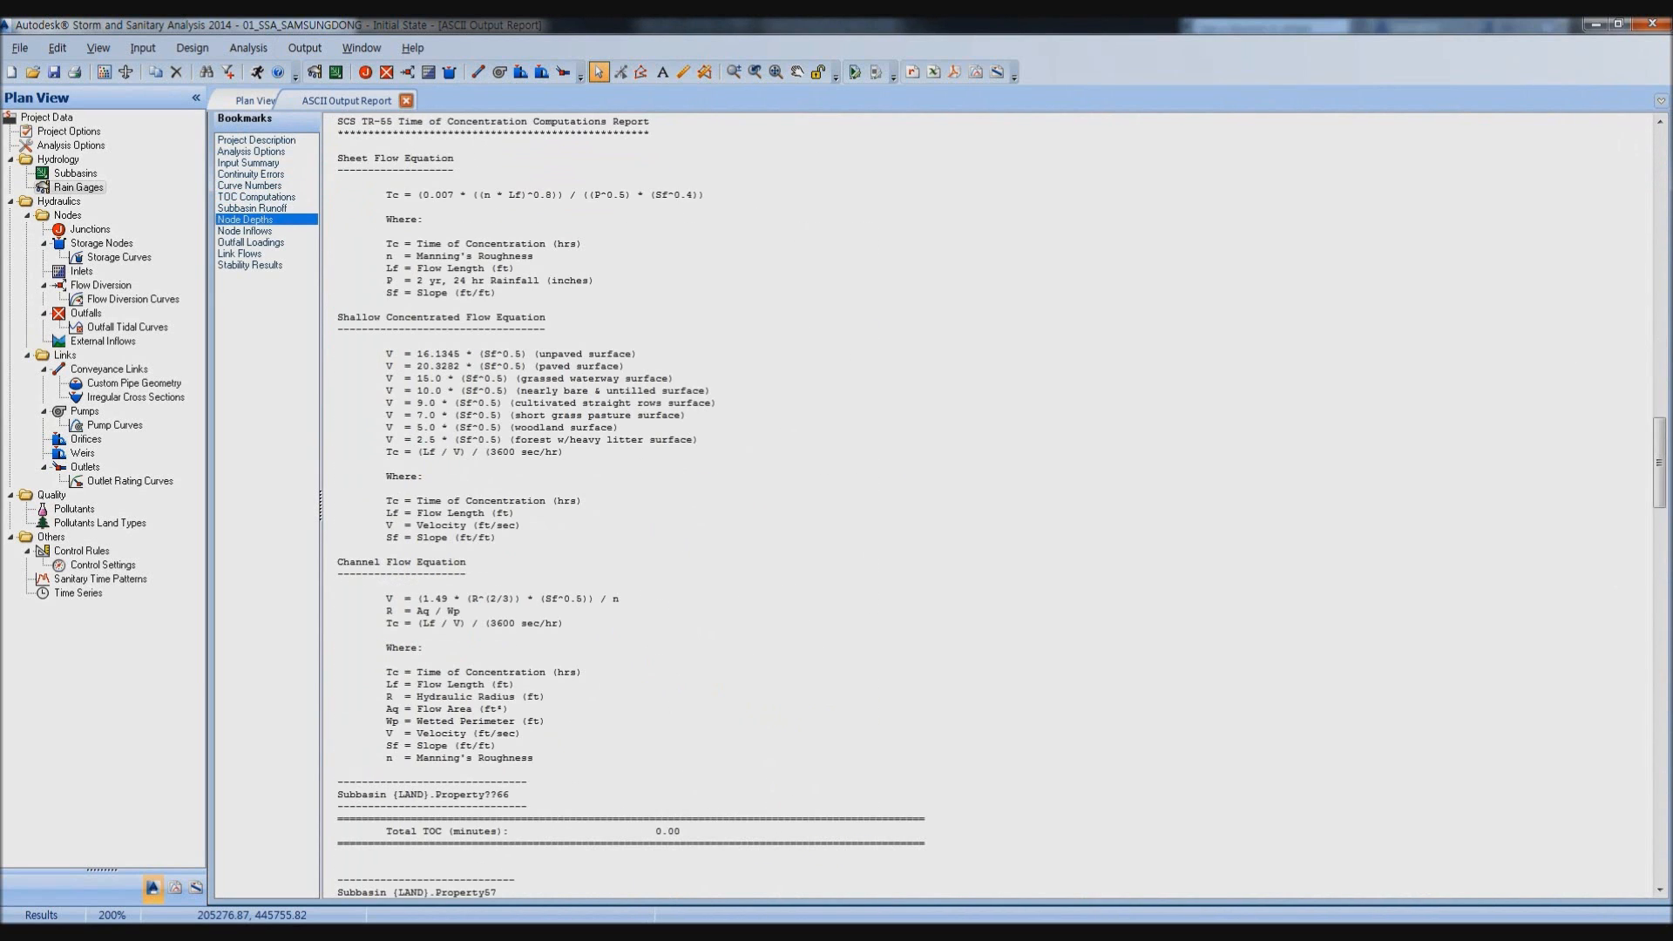
scroll(985, 505, up, 10)
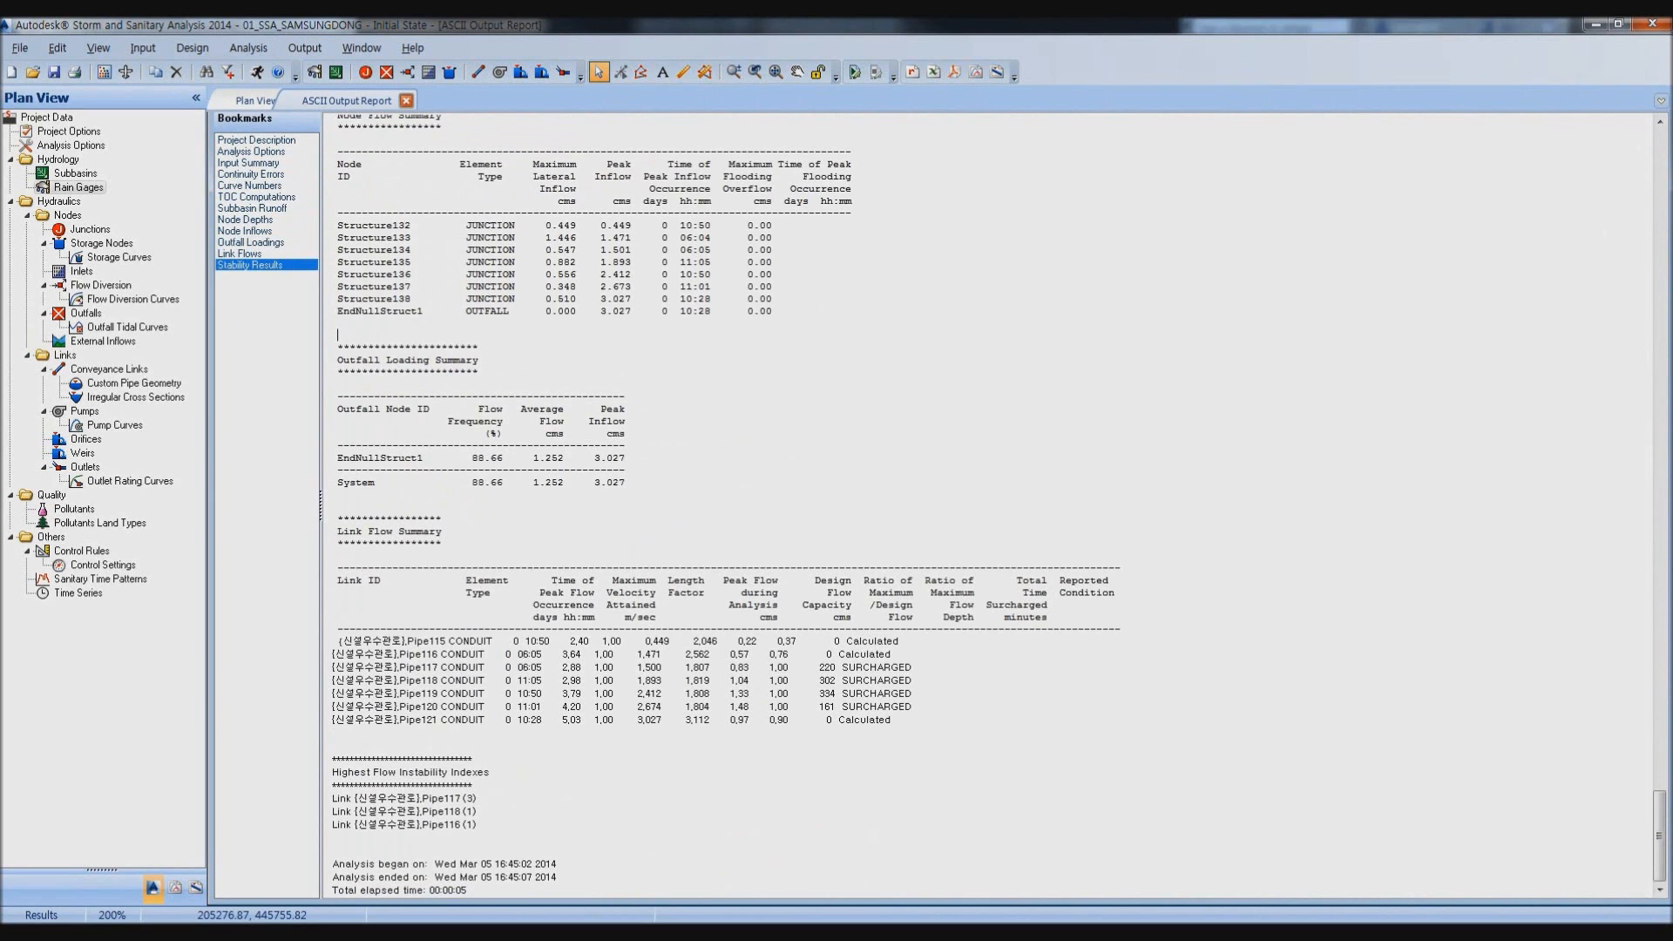
scroll(984, 506, down, 5)
Create a profile plot of the storm sewer from Structure132 at the west end to the outfall EndNullStruct1.
click(255, 100)
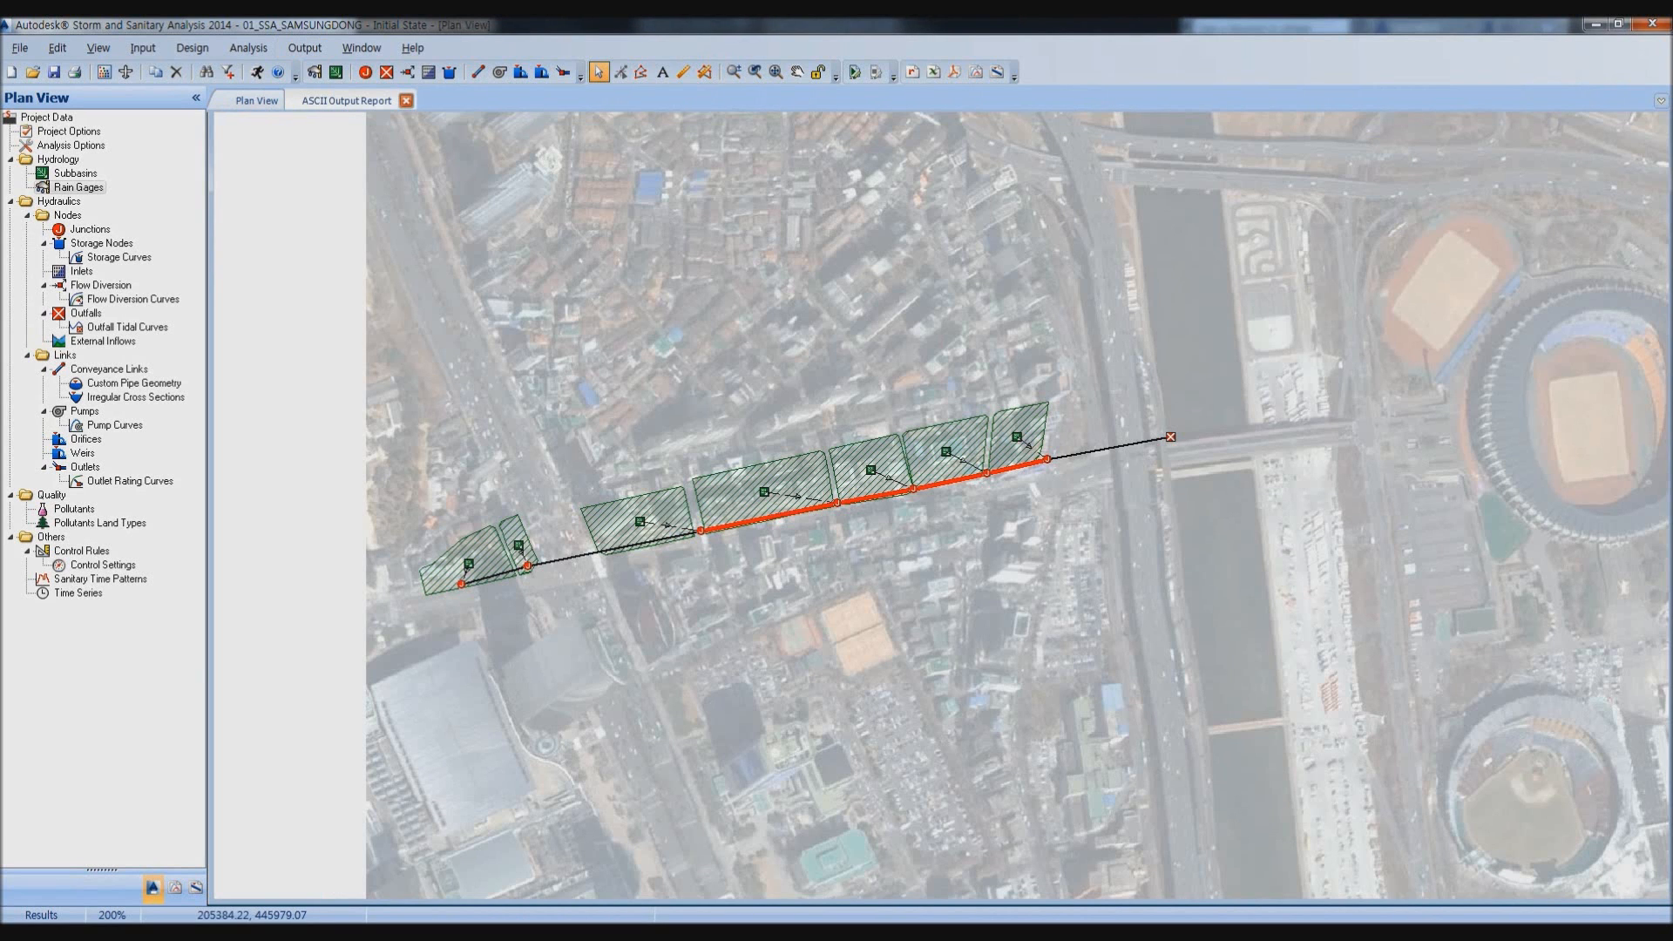
click(304, 47)
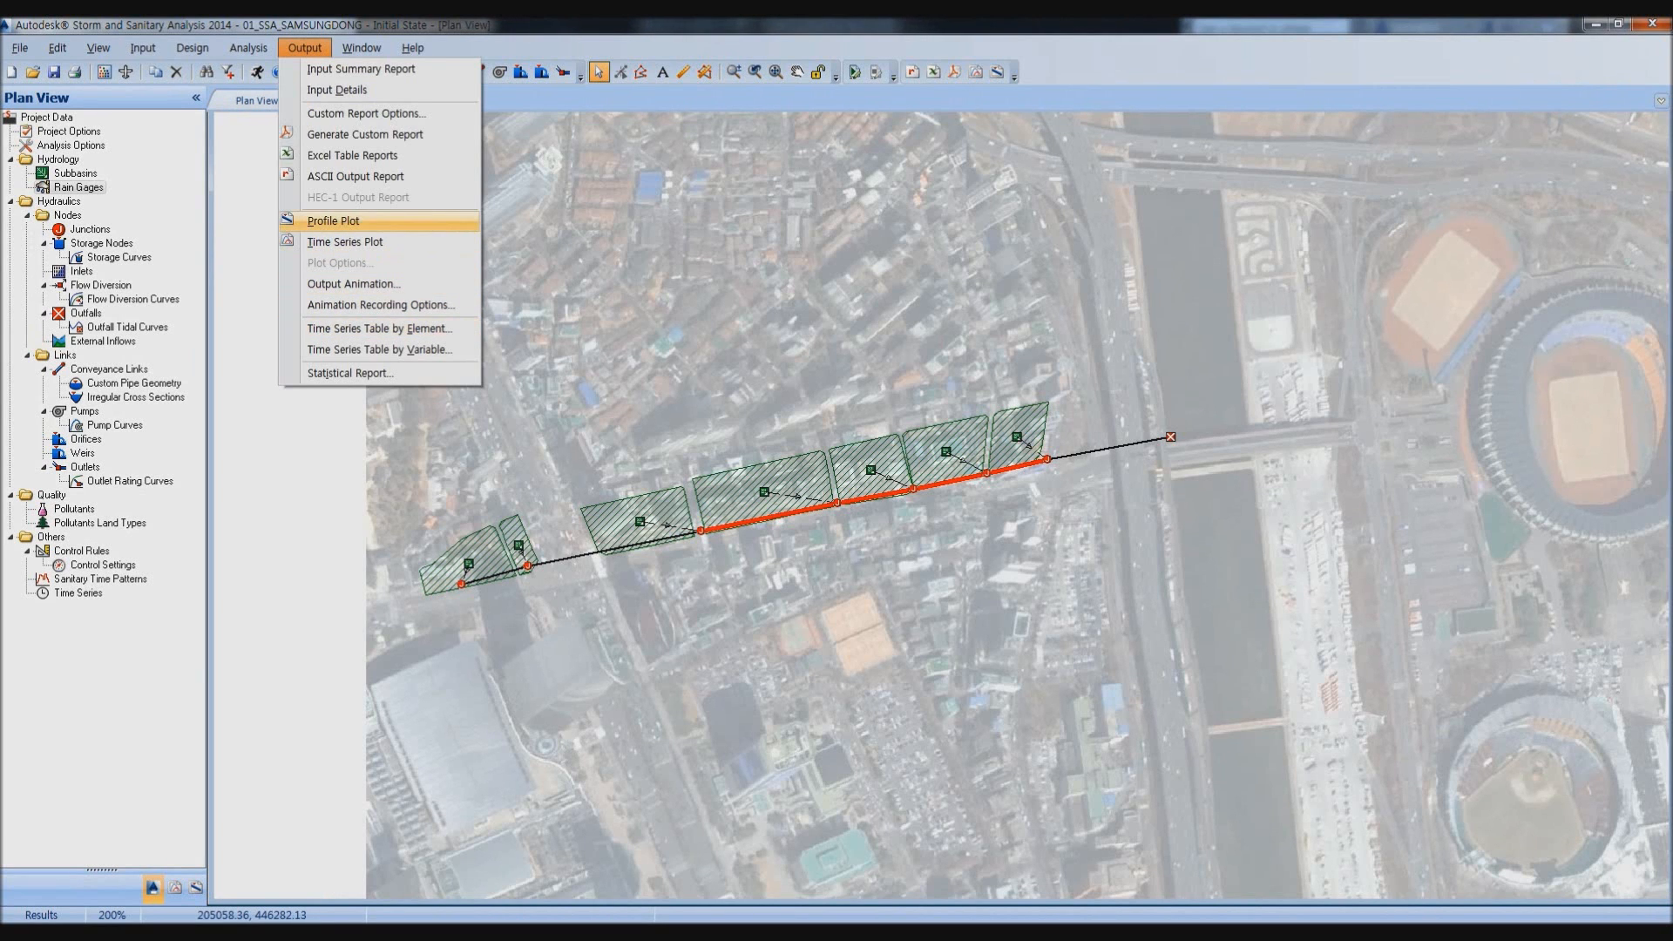
click(333, 220)
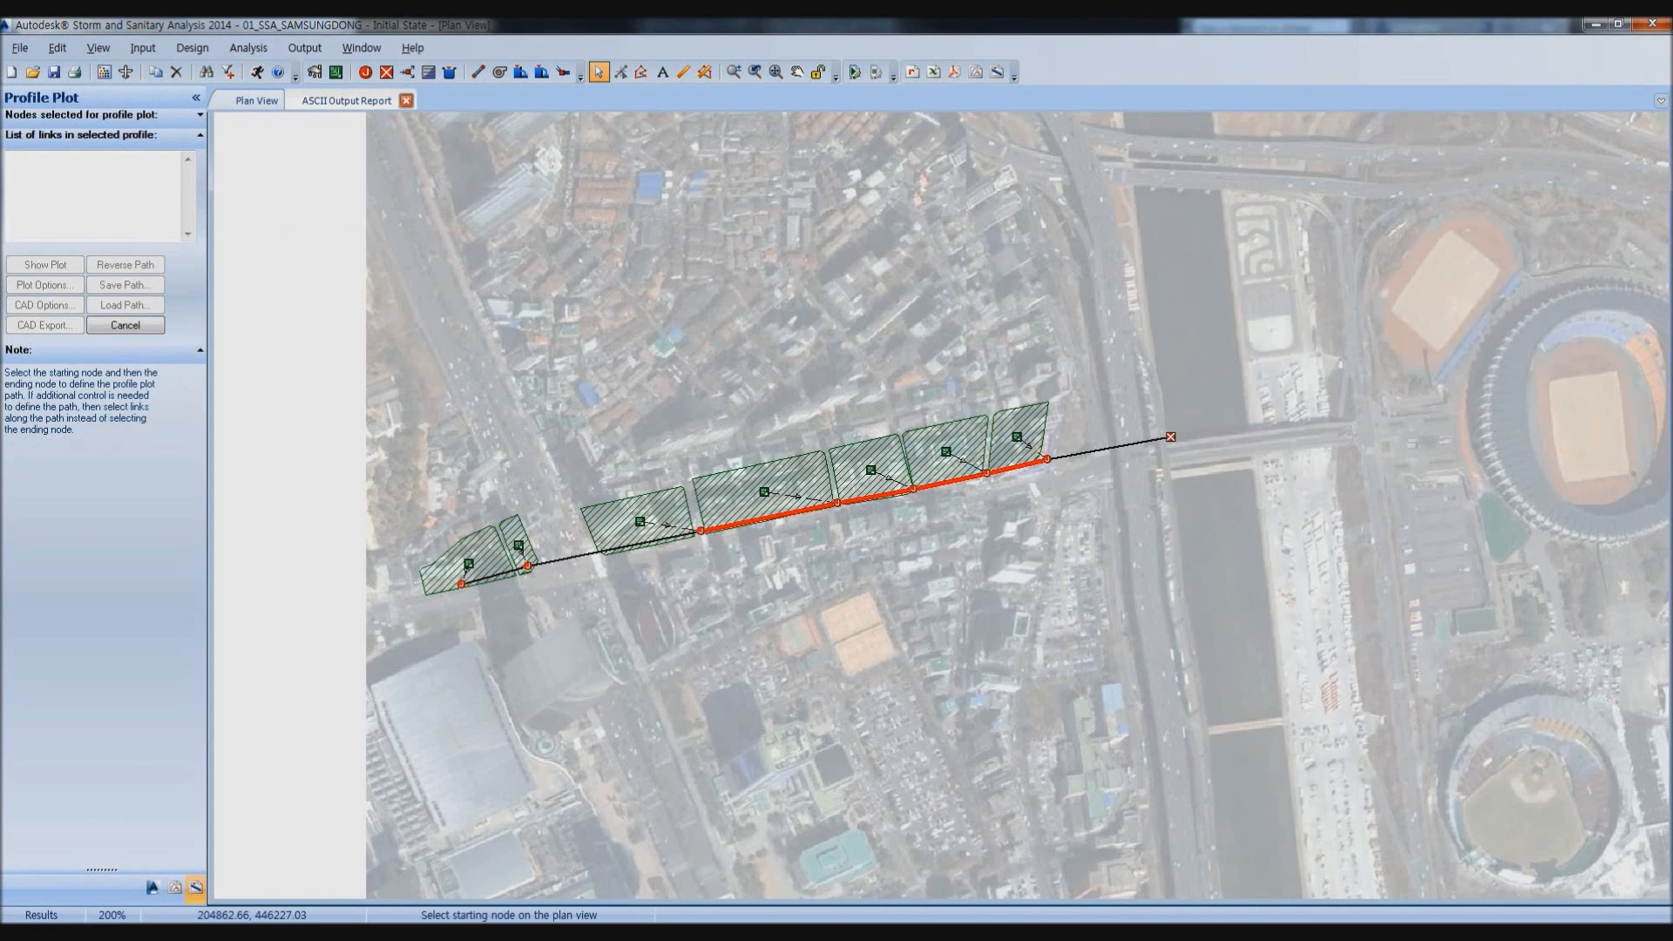
click(461, 584)
click(1170, 437)
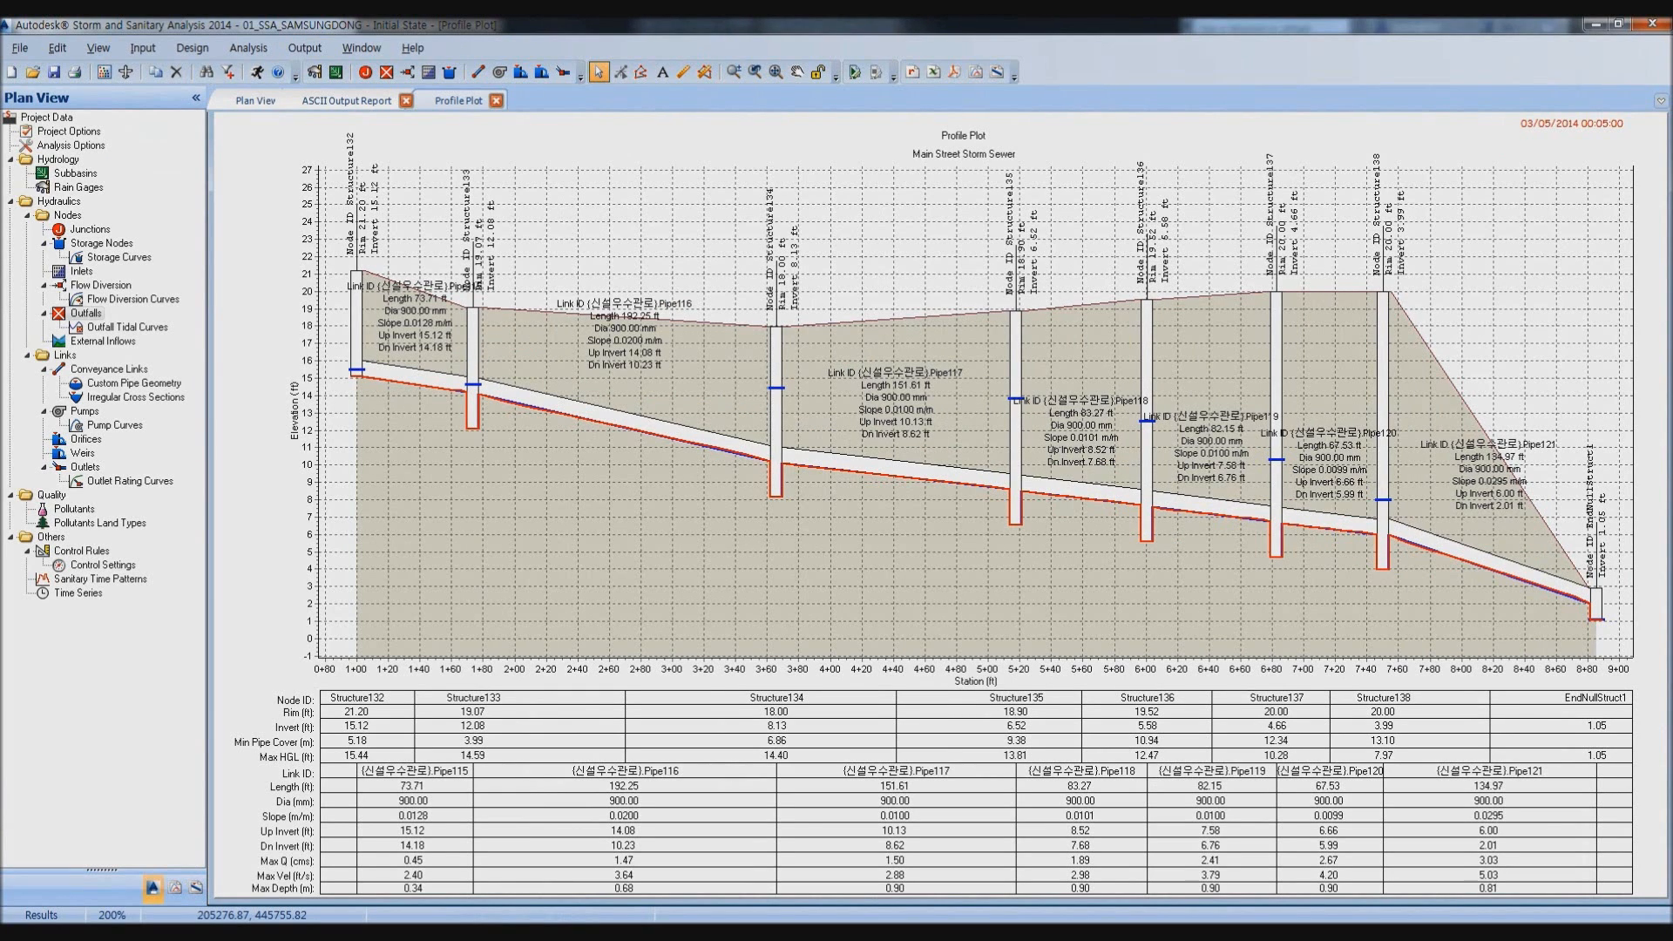
Play the output animation on the profile plot at maximum speed through the full analysis period and close it.
click(305, 48)
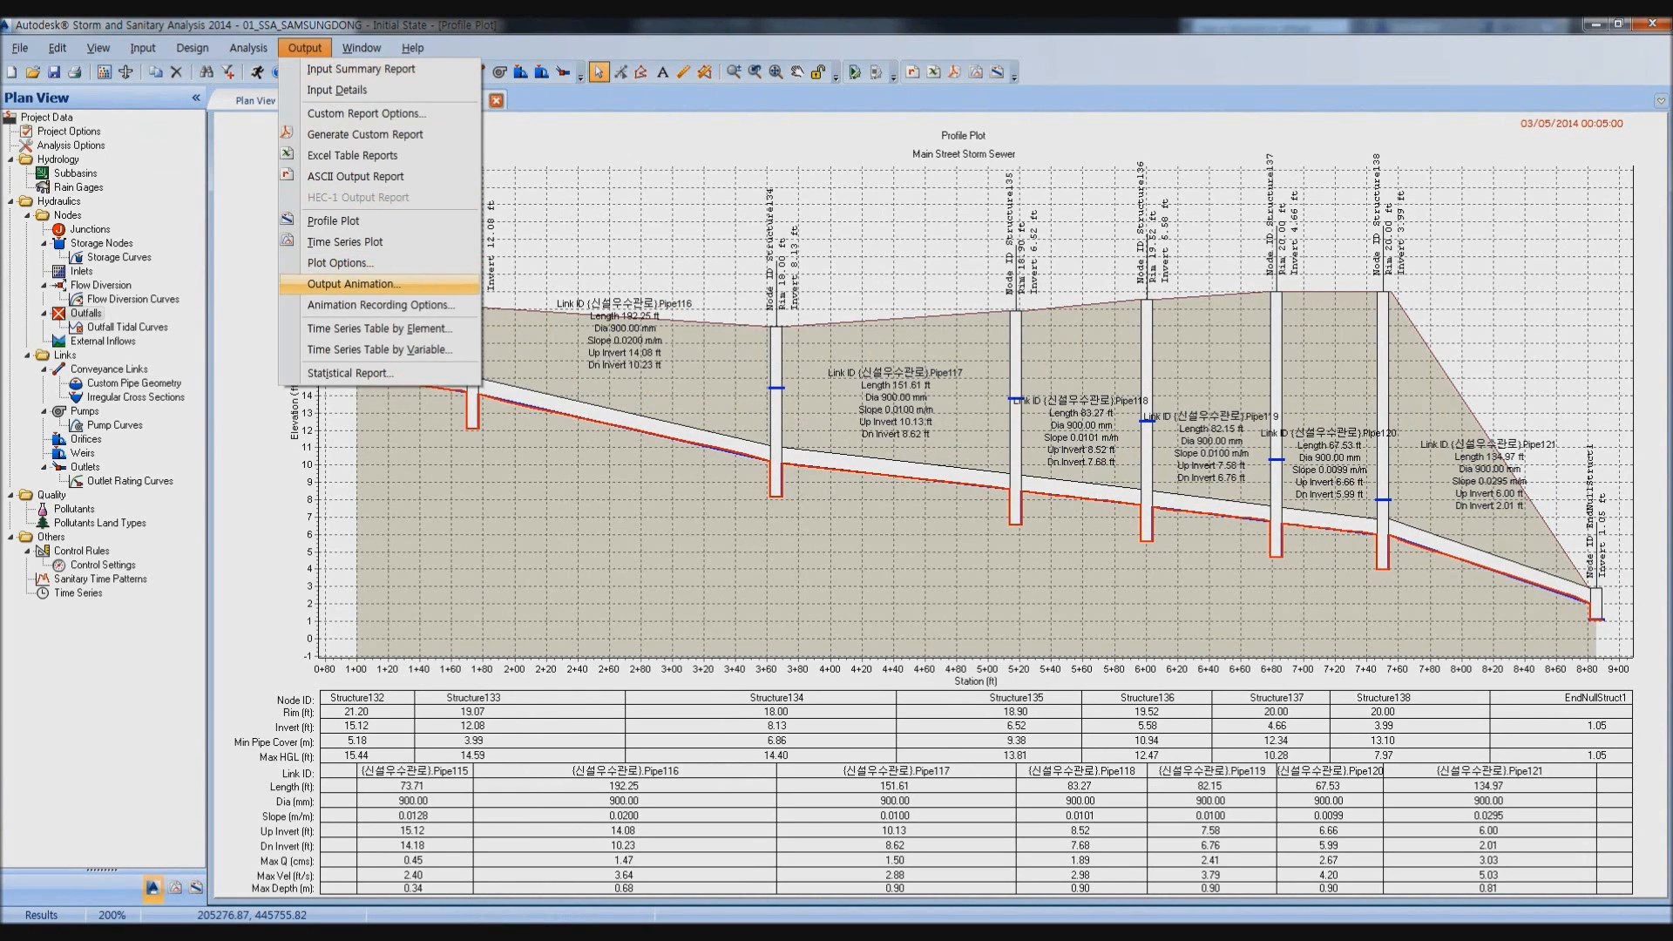
click(349, 284)
drag(43, 150, 171, 150)
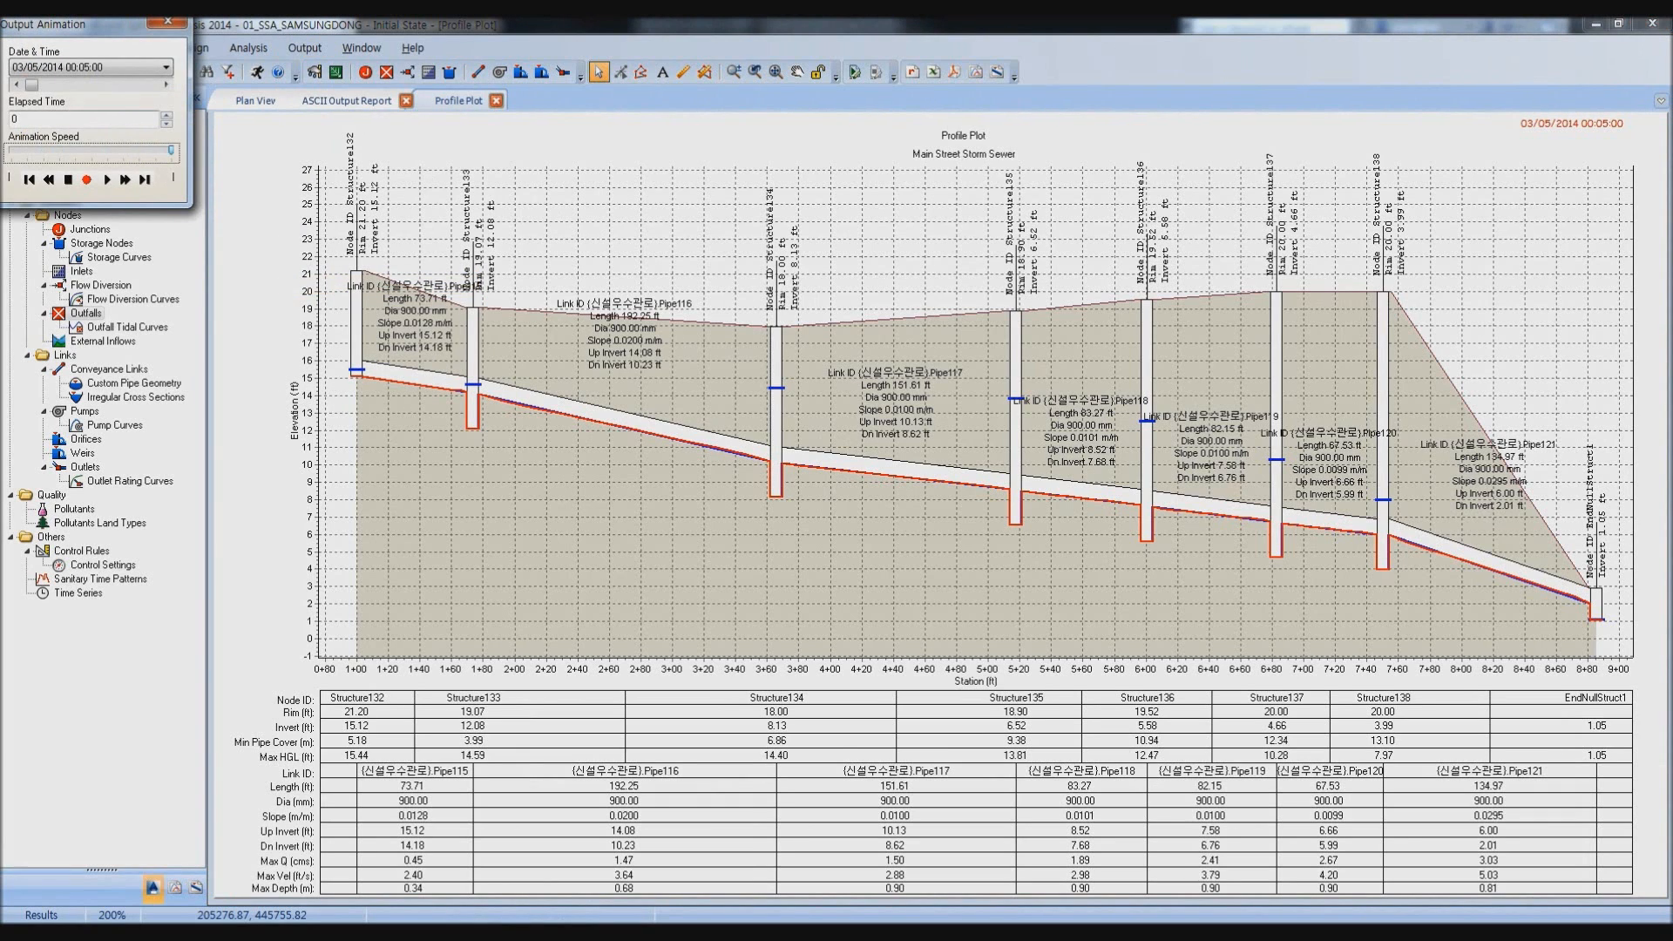
click(106, 179)
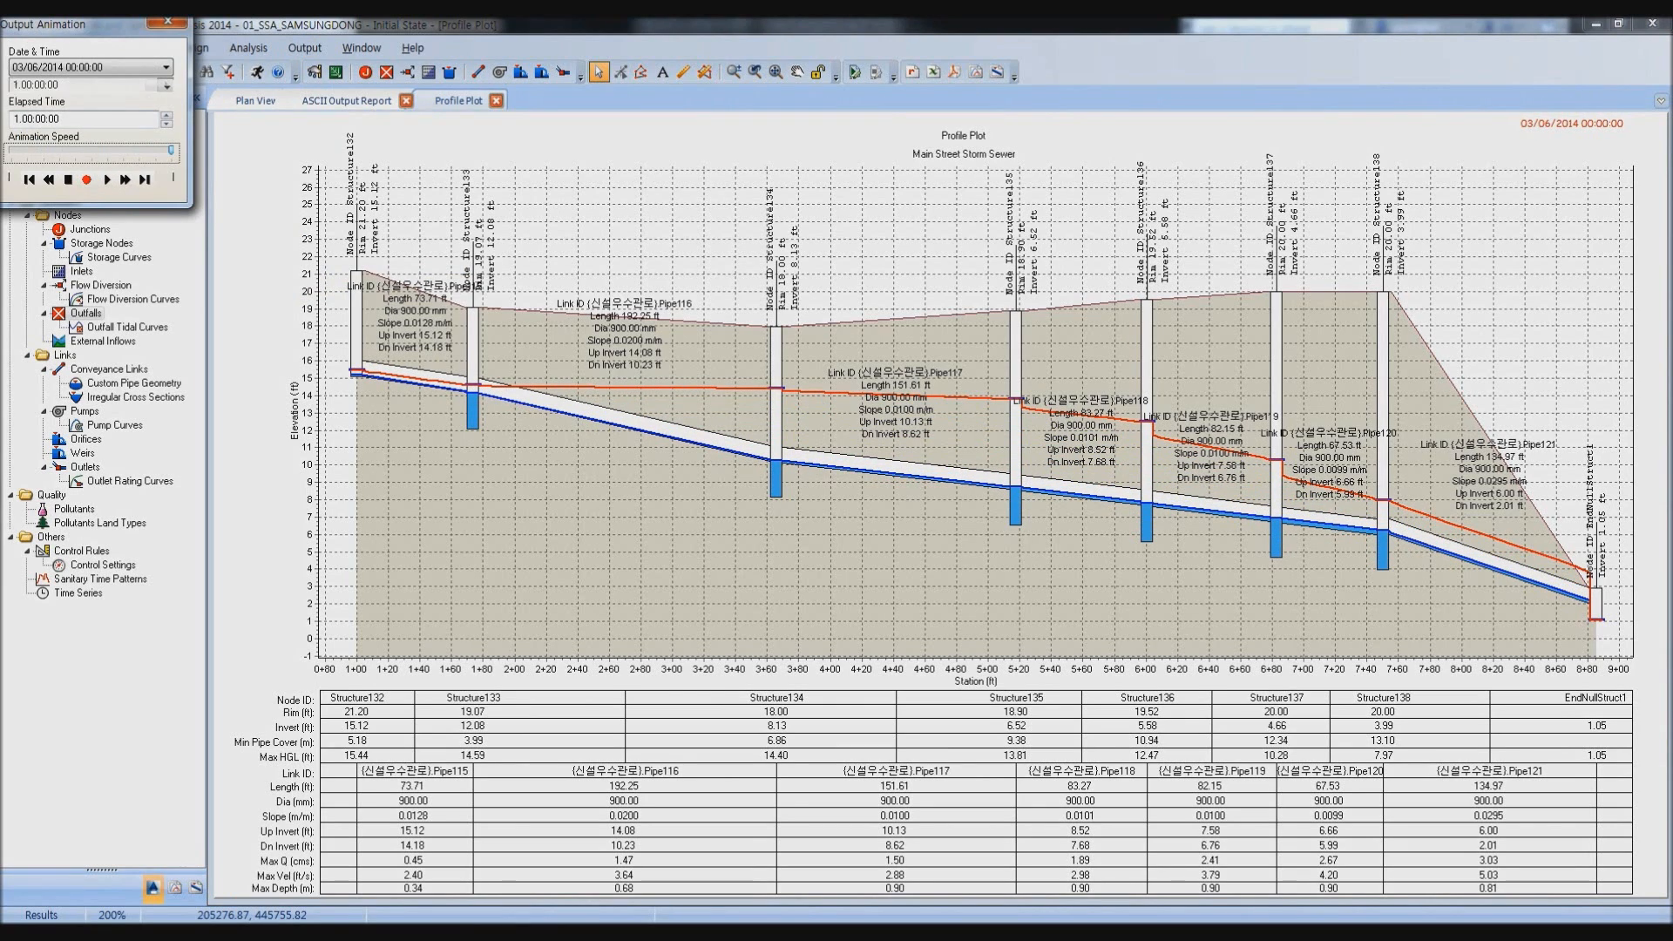
click(167, 23)
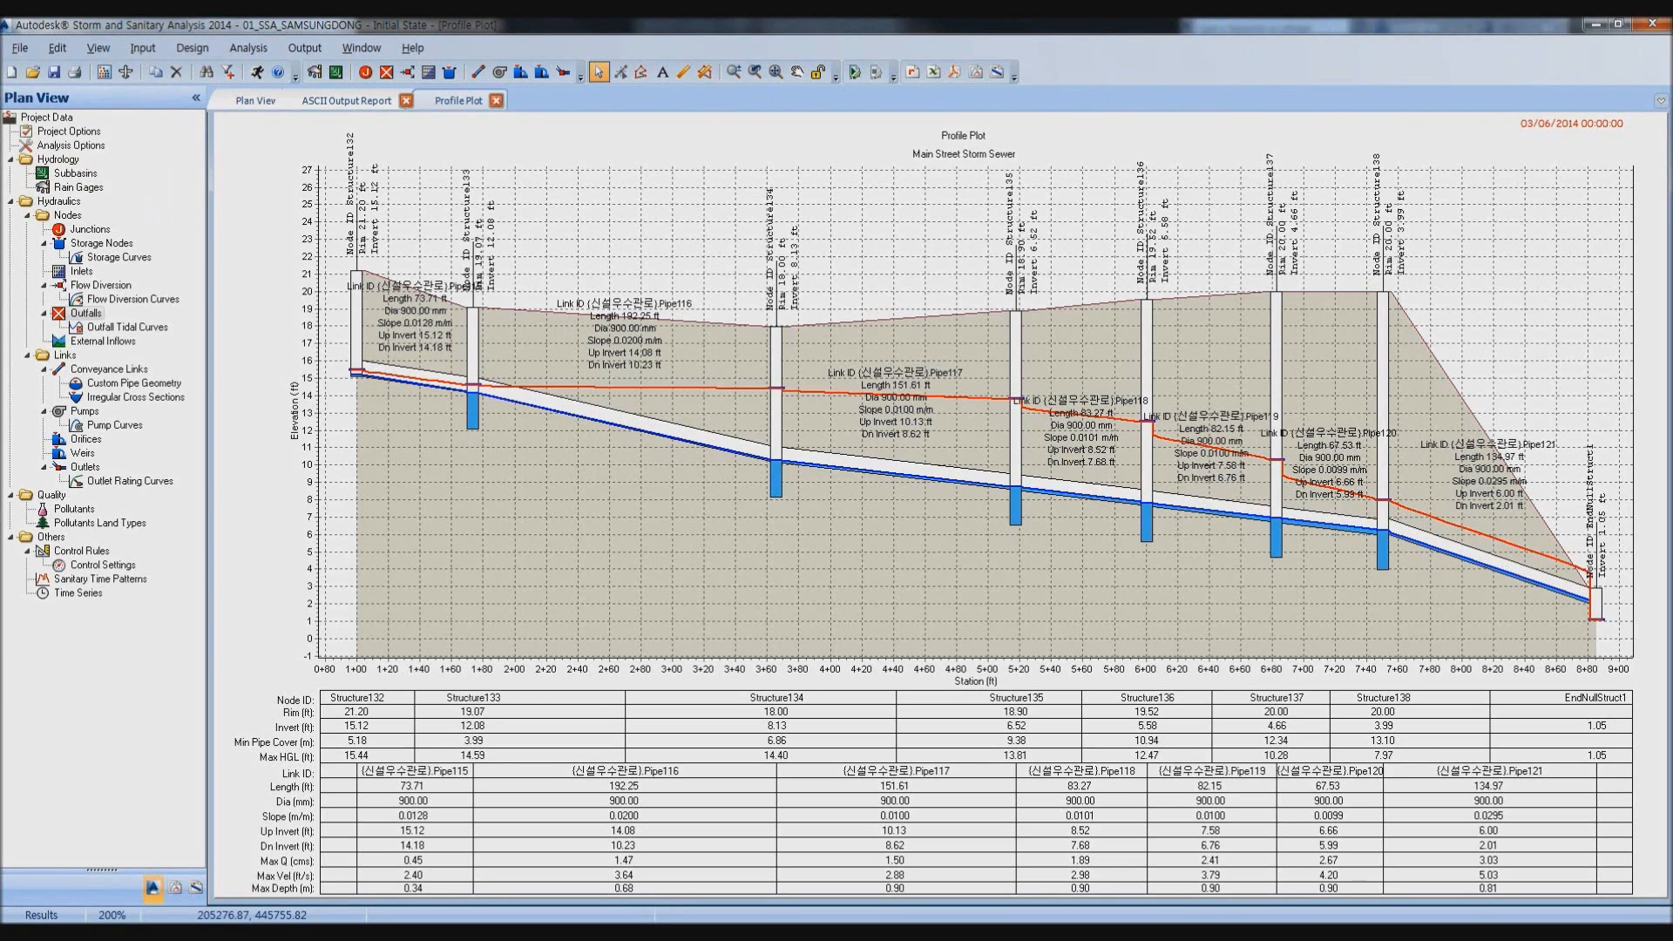
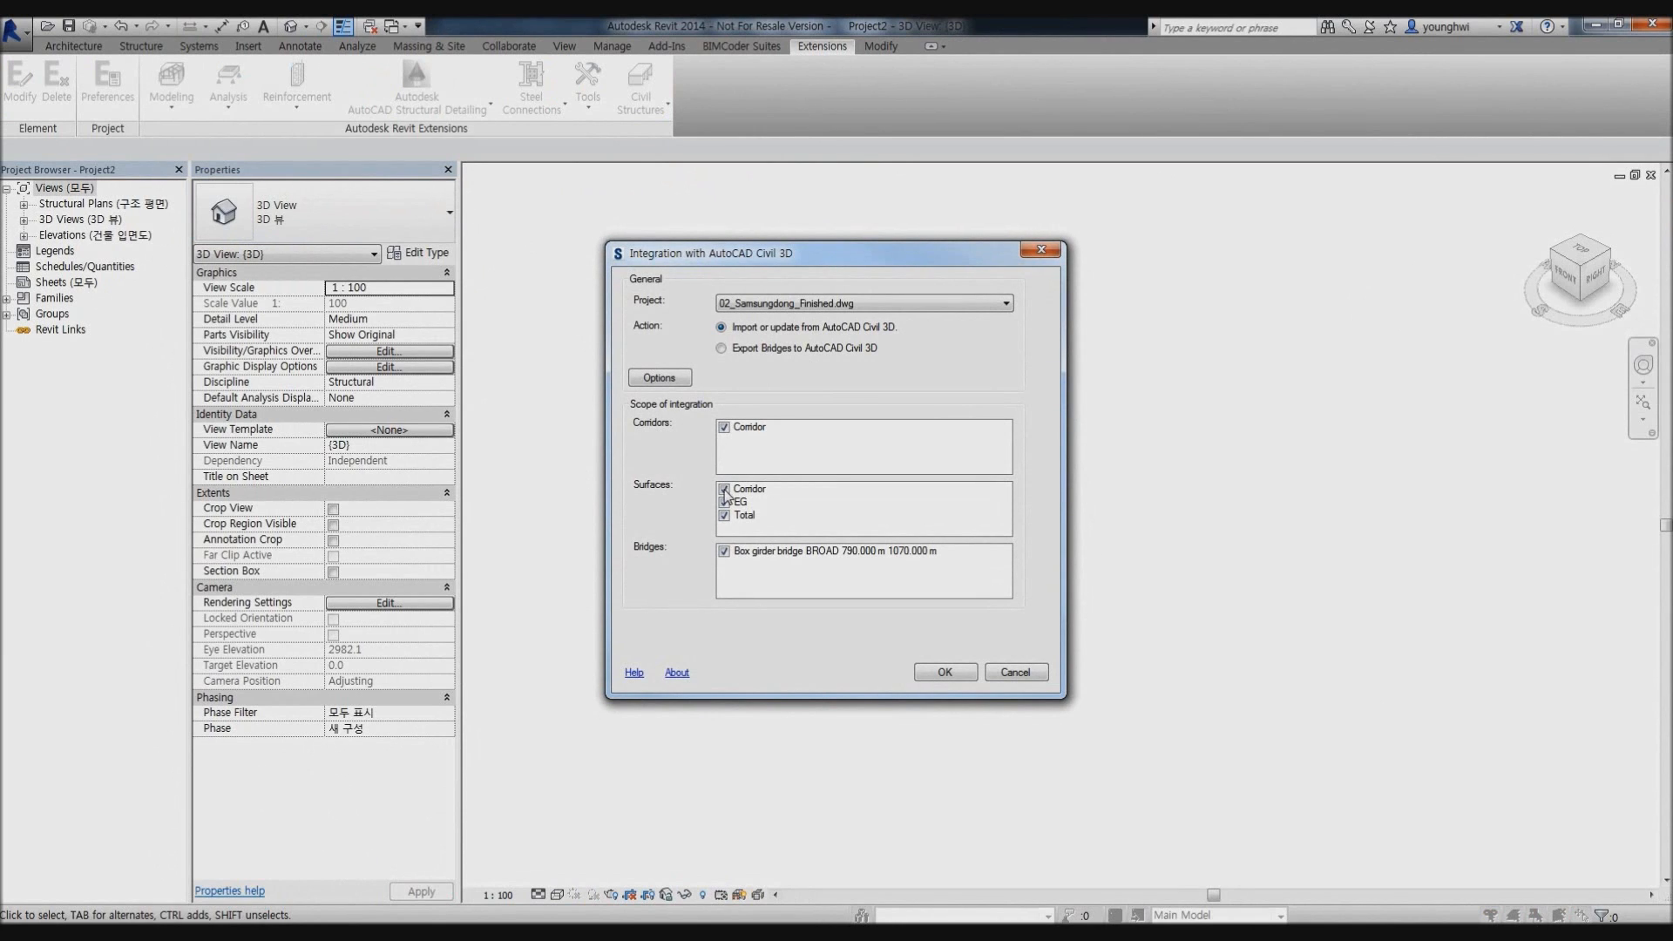
Exclude the corridor and all three surfaces from the Civil 3D import, keeping only the box girder bridge, and start the integration.
click(724, 502)
click(724, 515)
click(724, 489)
click(724, 427)
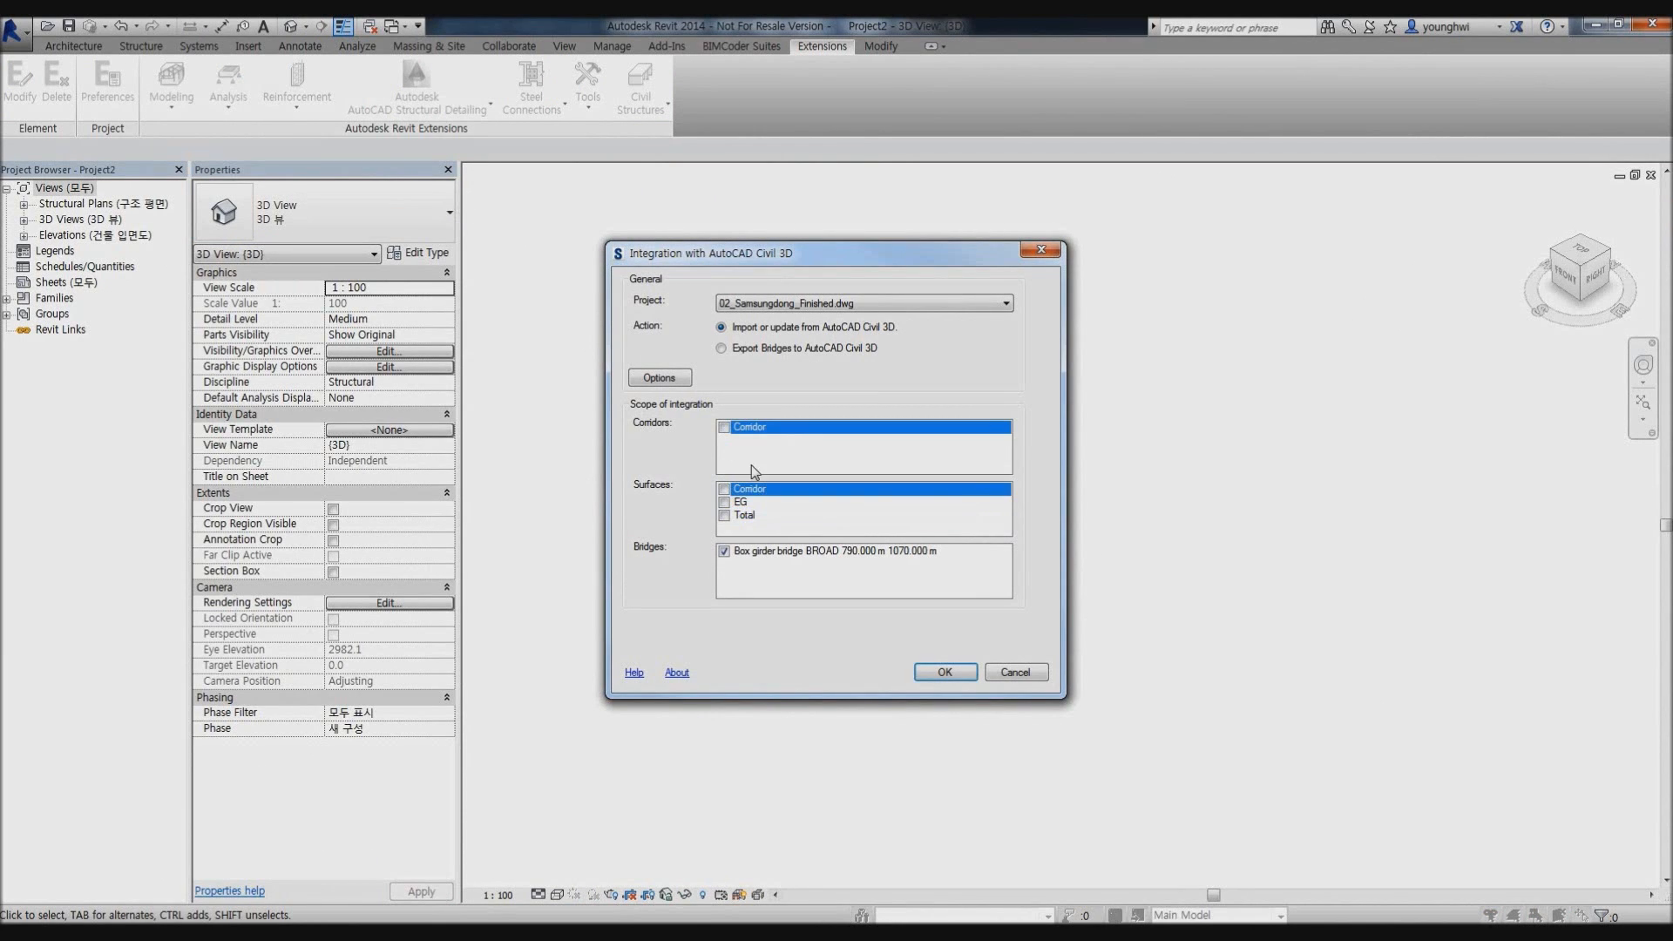
click(945, 672)
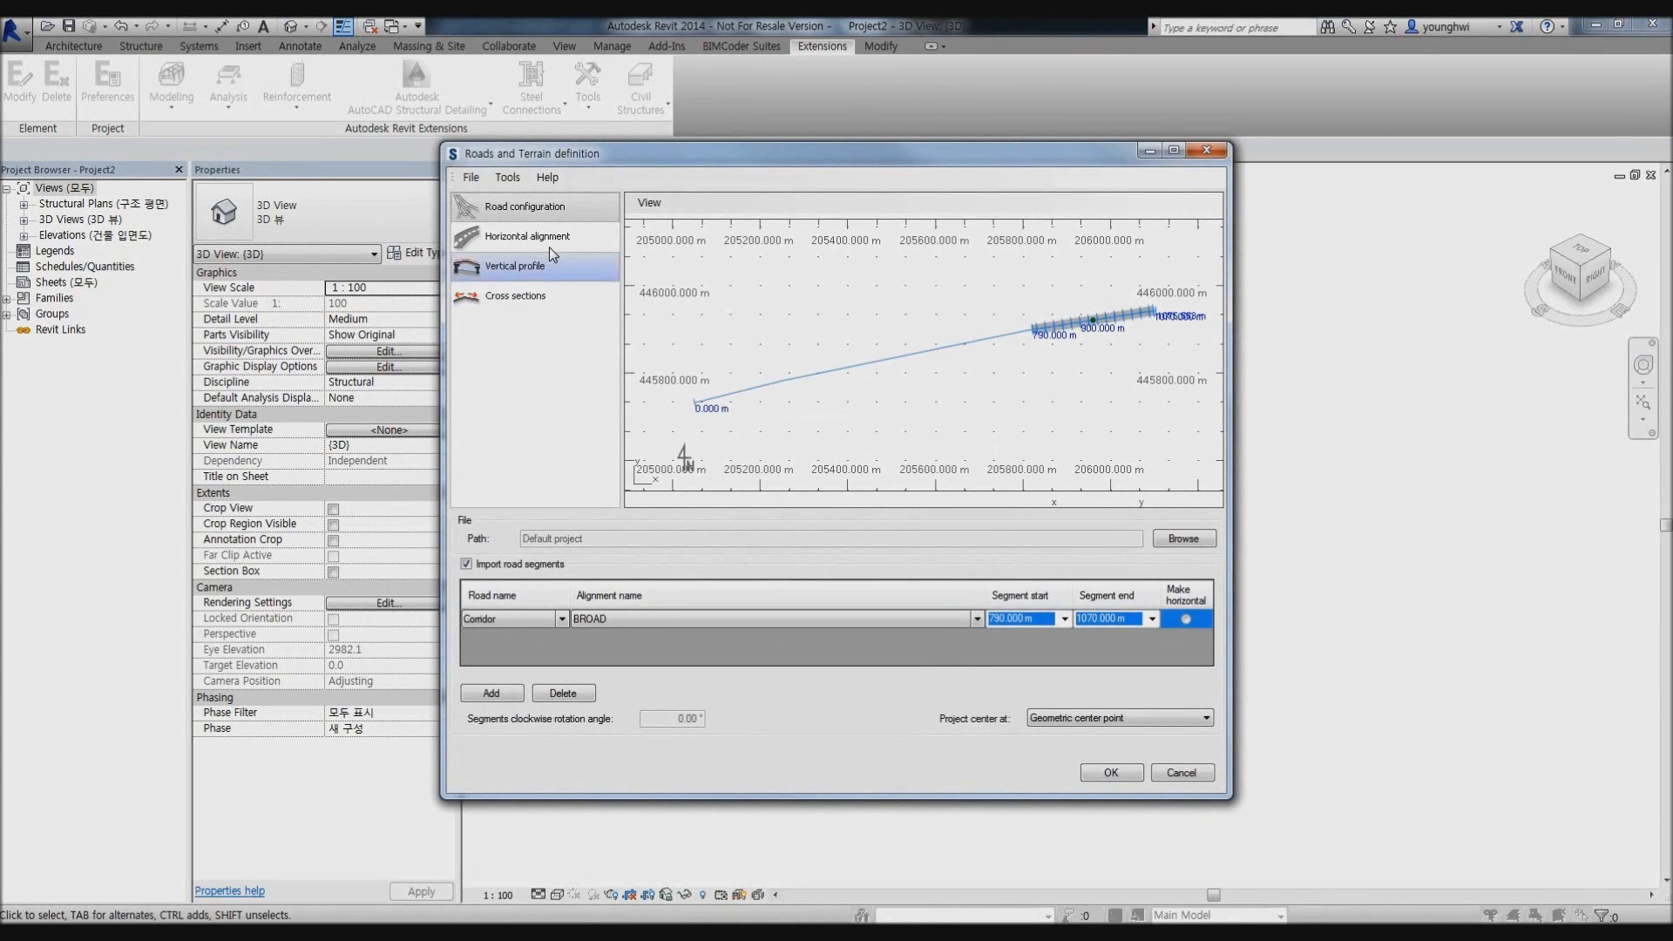
Generate the BROAD road segment after checking its horizontal alignment, vertical profile and cross sections, and display the 3D view as Shaded.
click(547, 240)
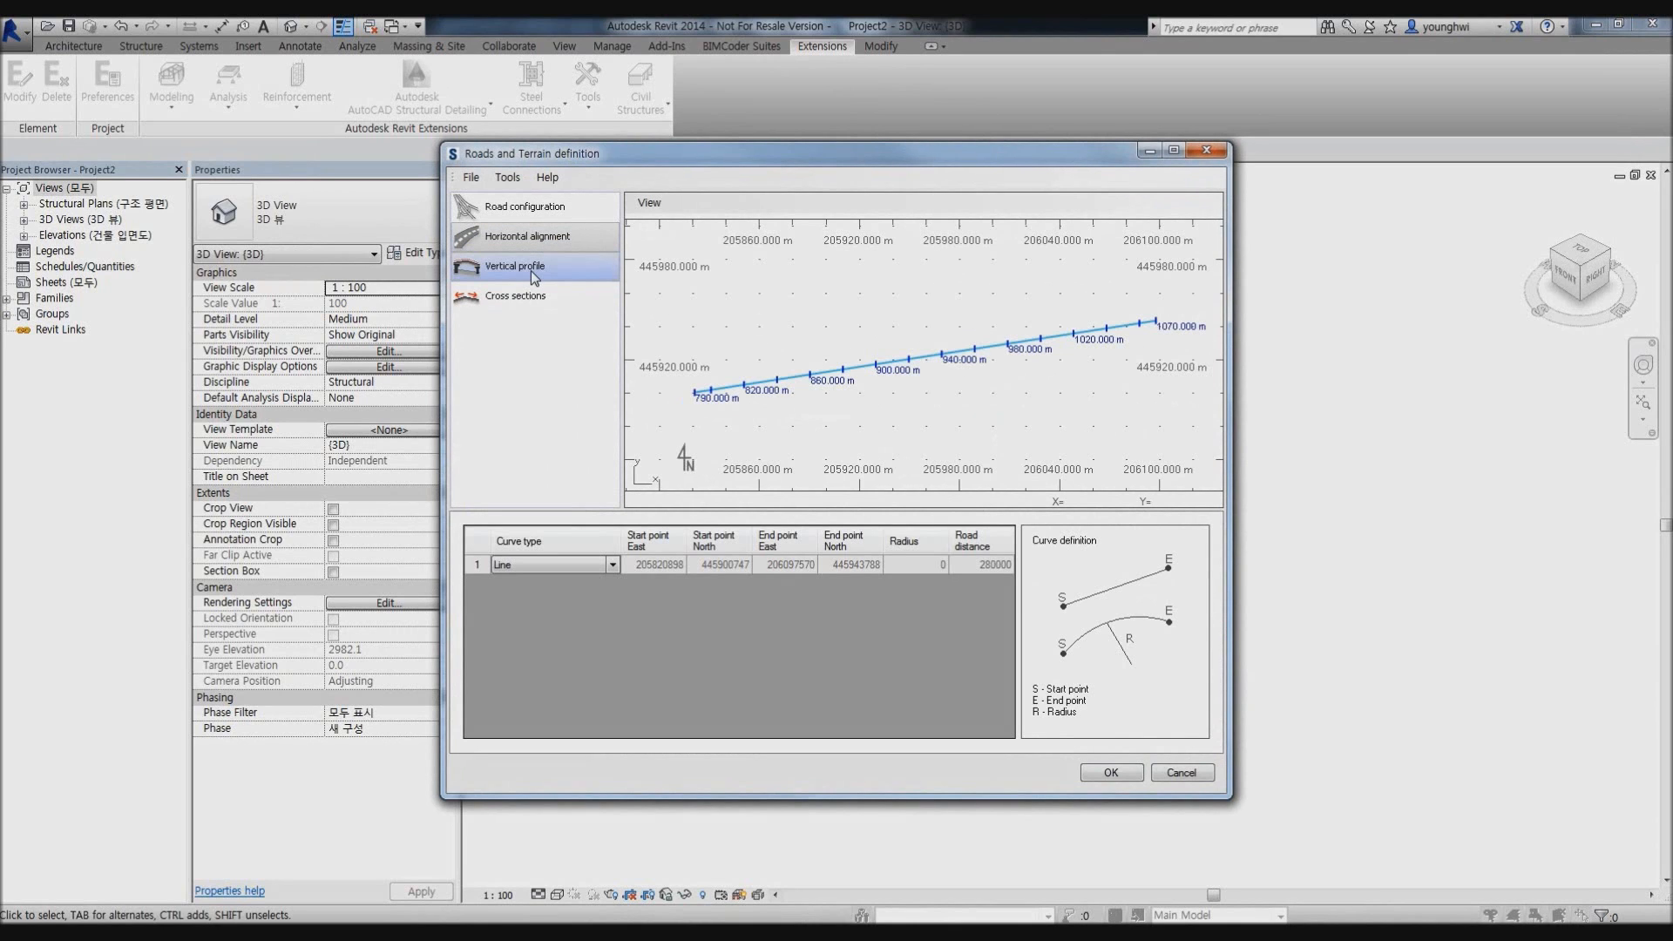
click(531, 271)
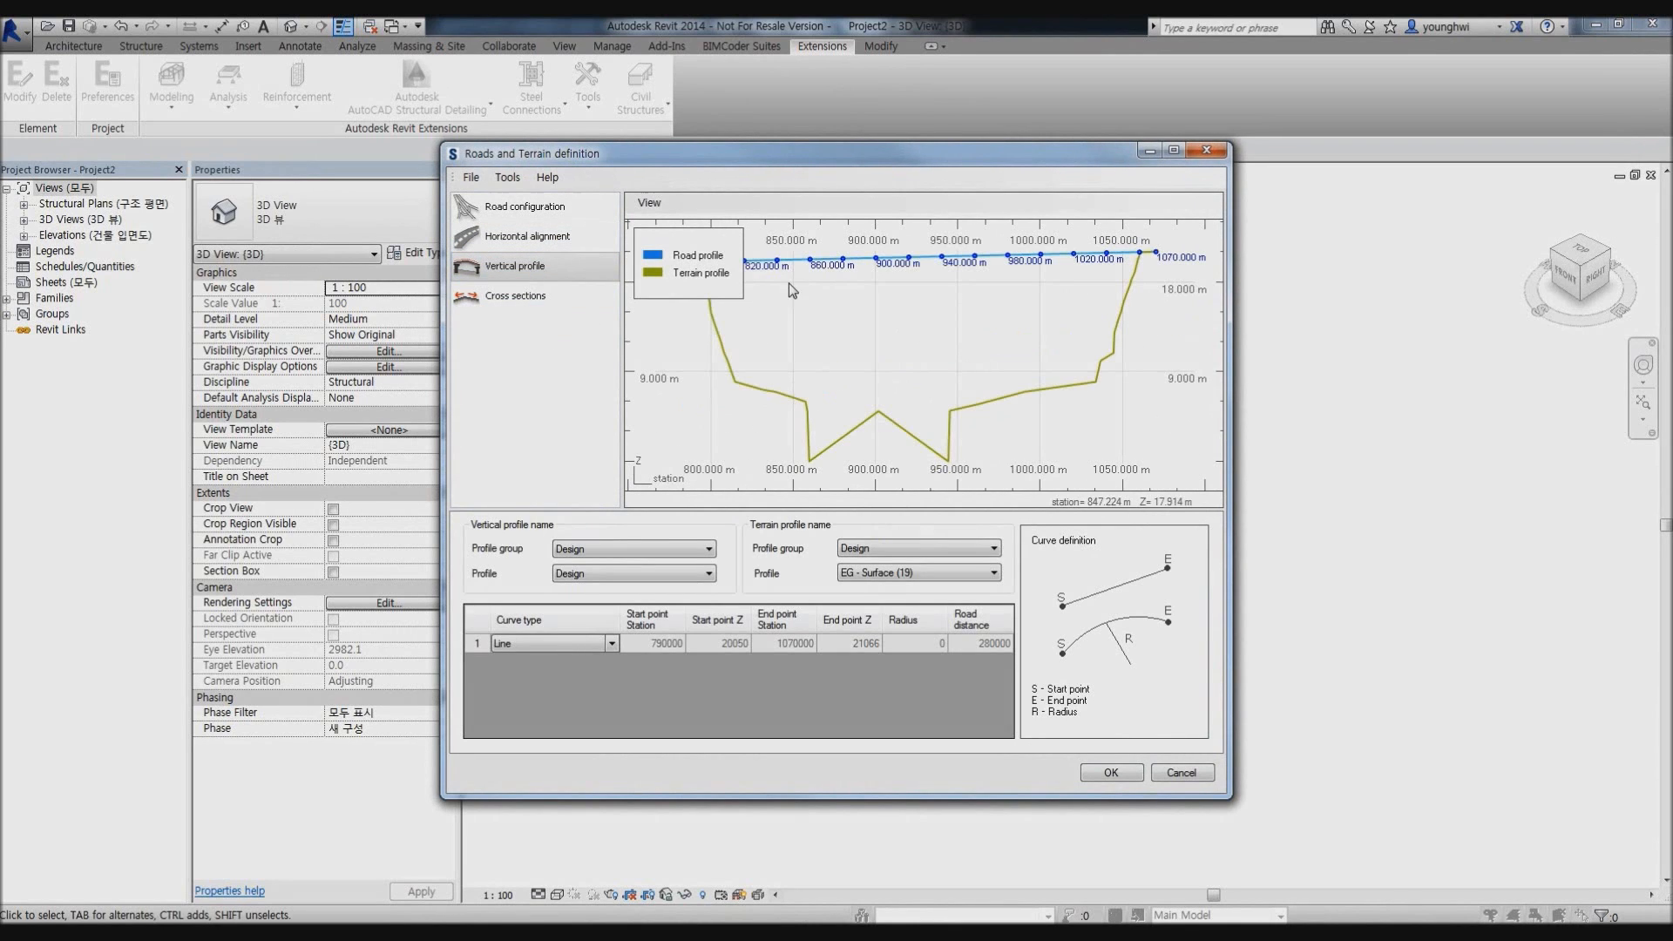
click(491, 299)
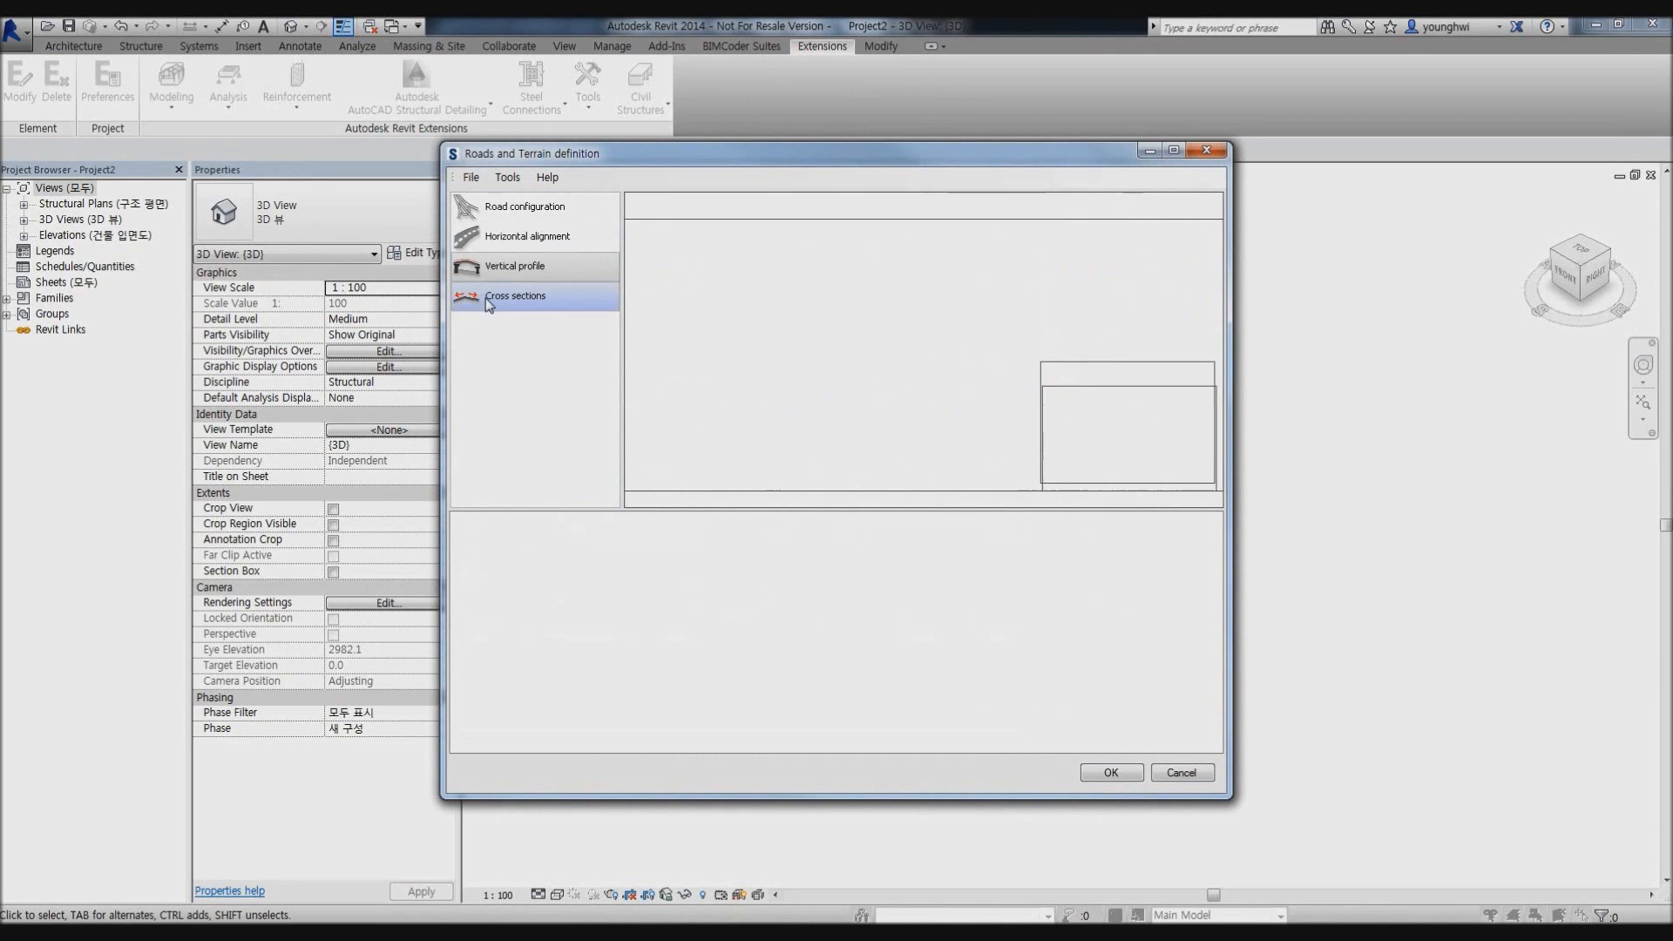
click(1109, 774)
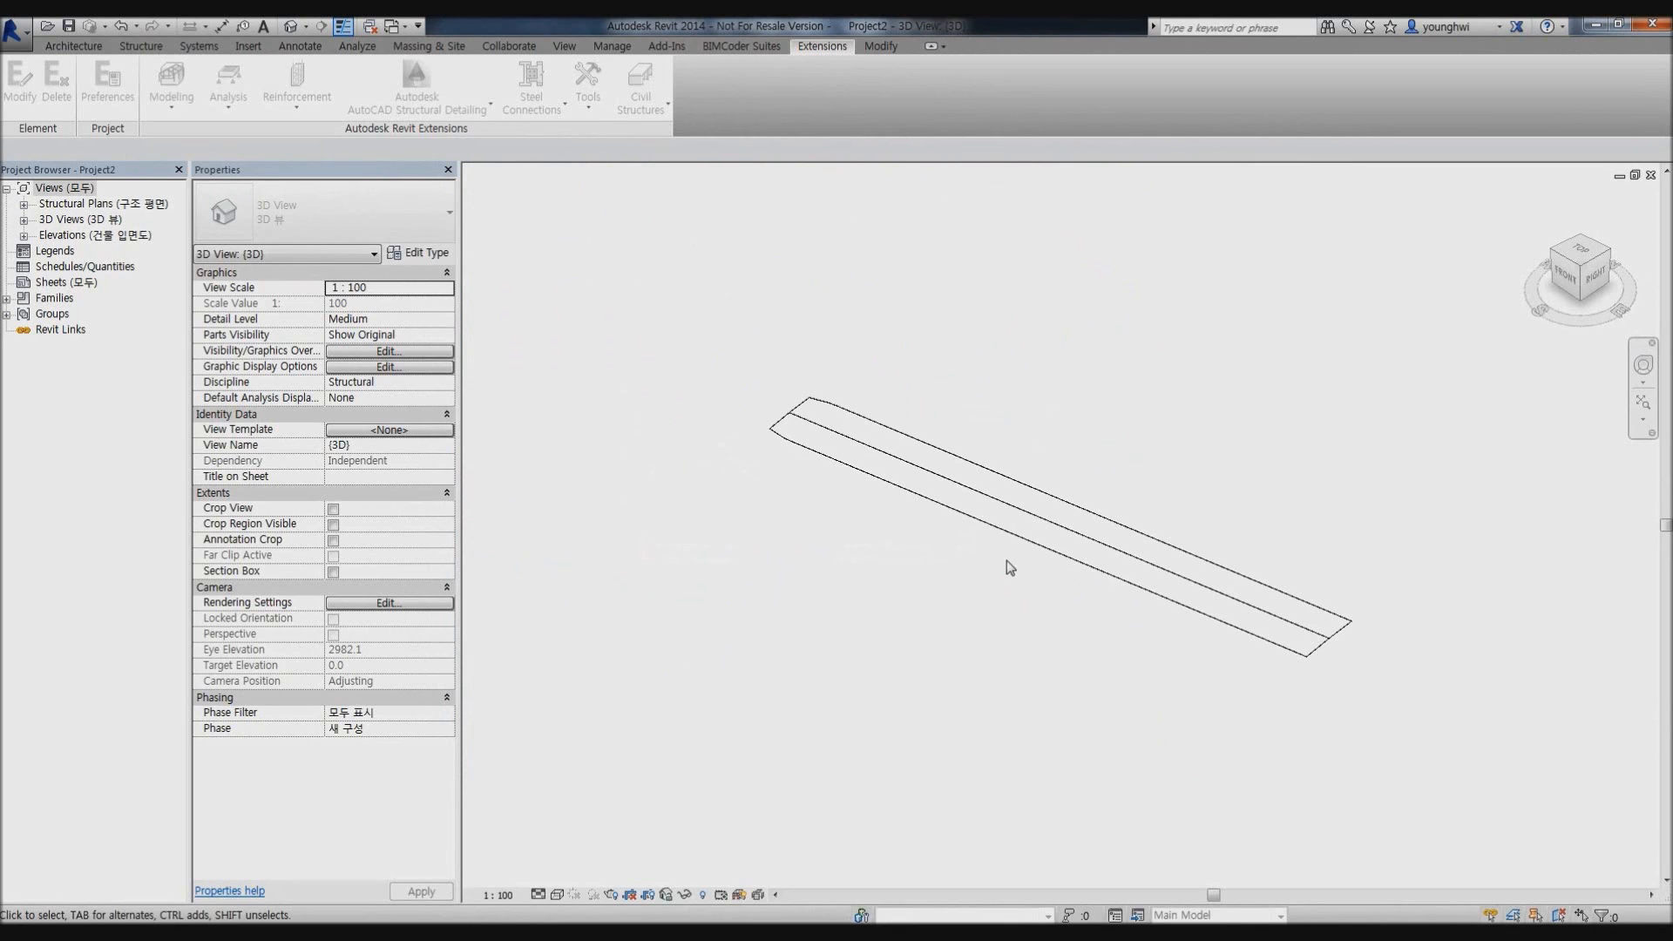
click(556, 895)
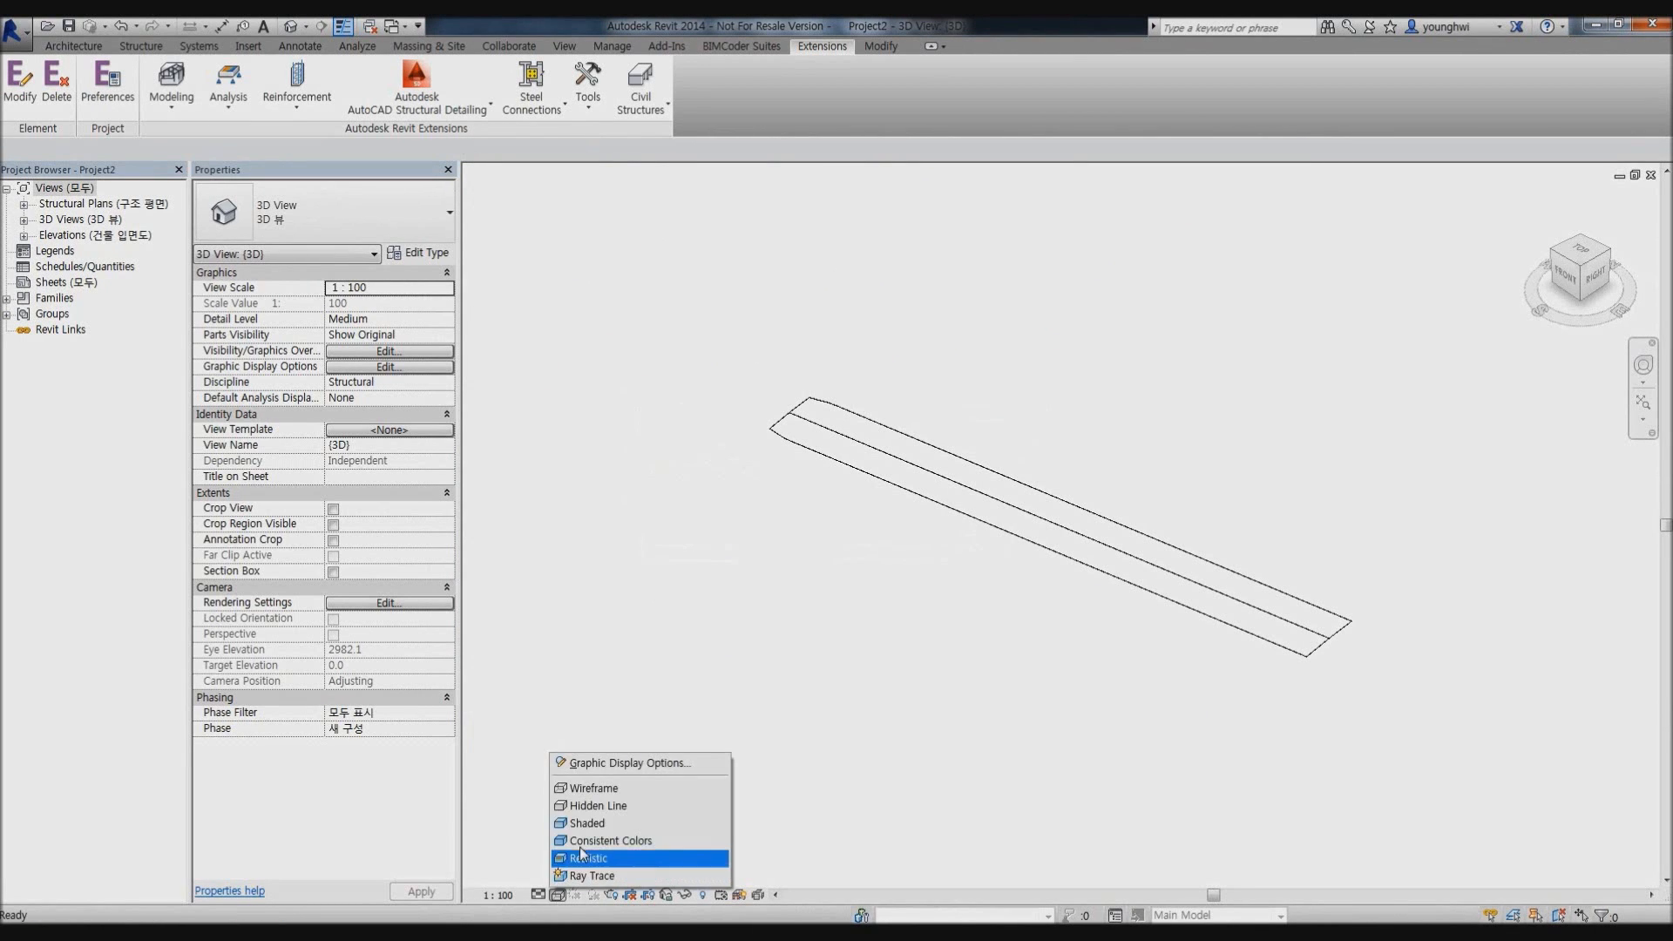
click(610, 823)
Generate the concrete box girder bridge from its imported definition after reviewing the bridge layout, decks, roadways and barriers.
click(656, 118)
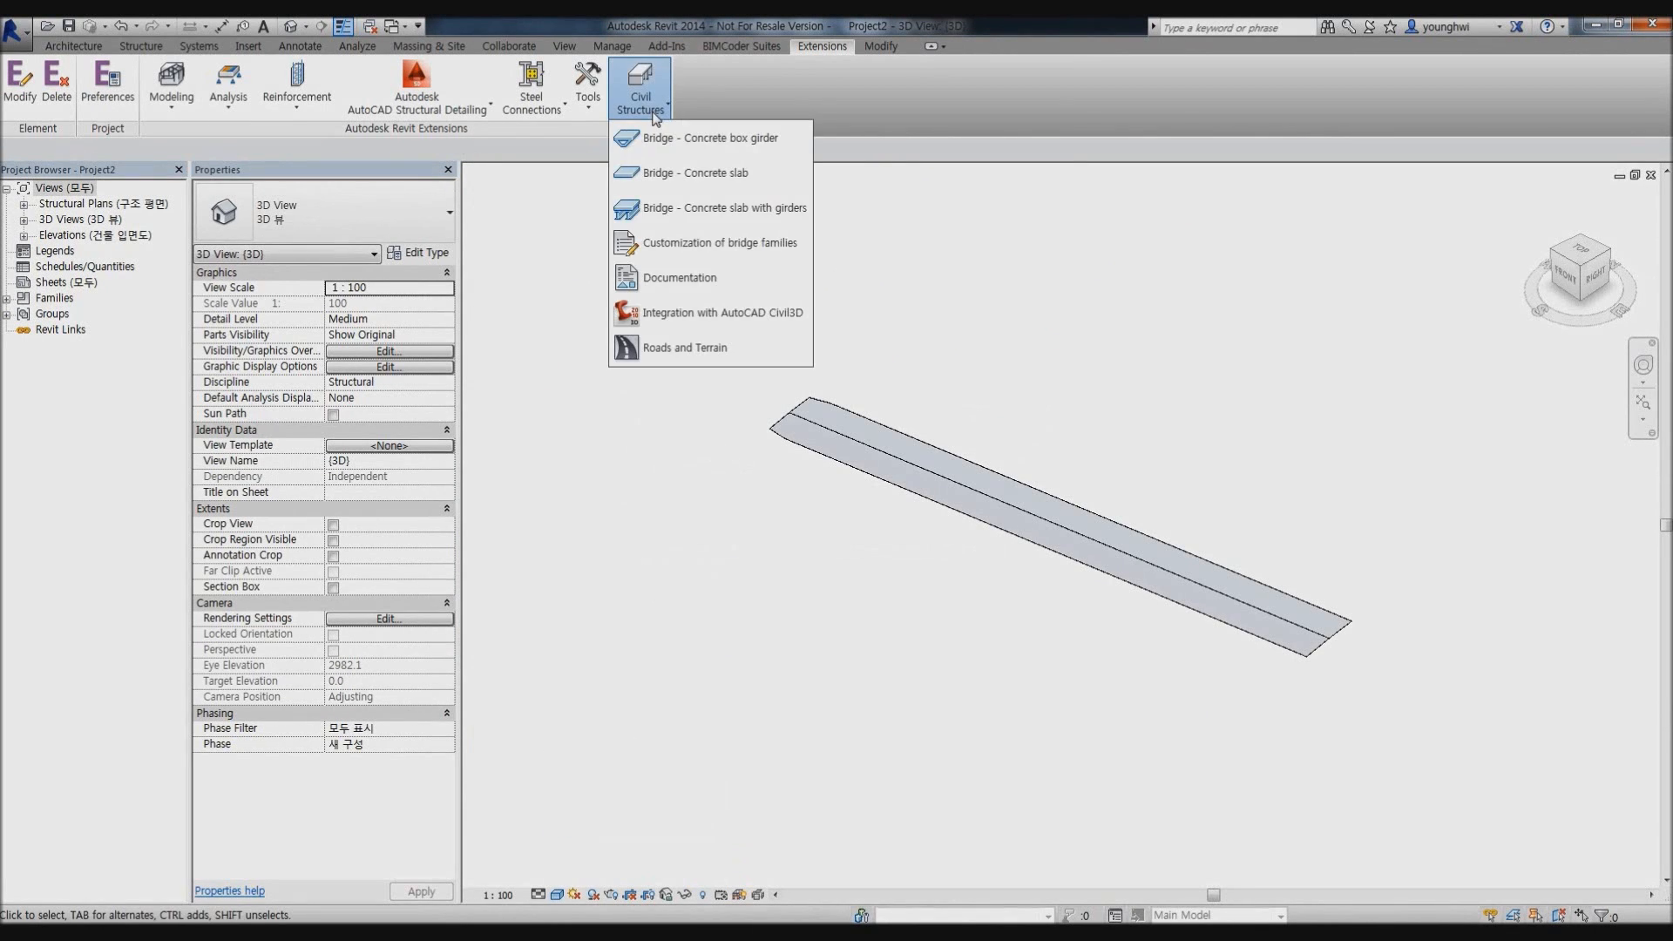
click(669, 141)
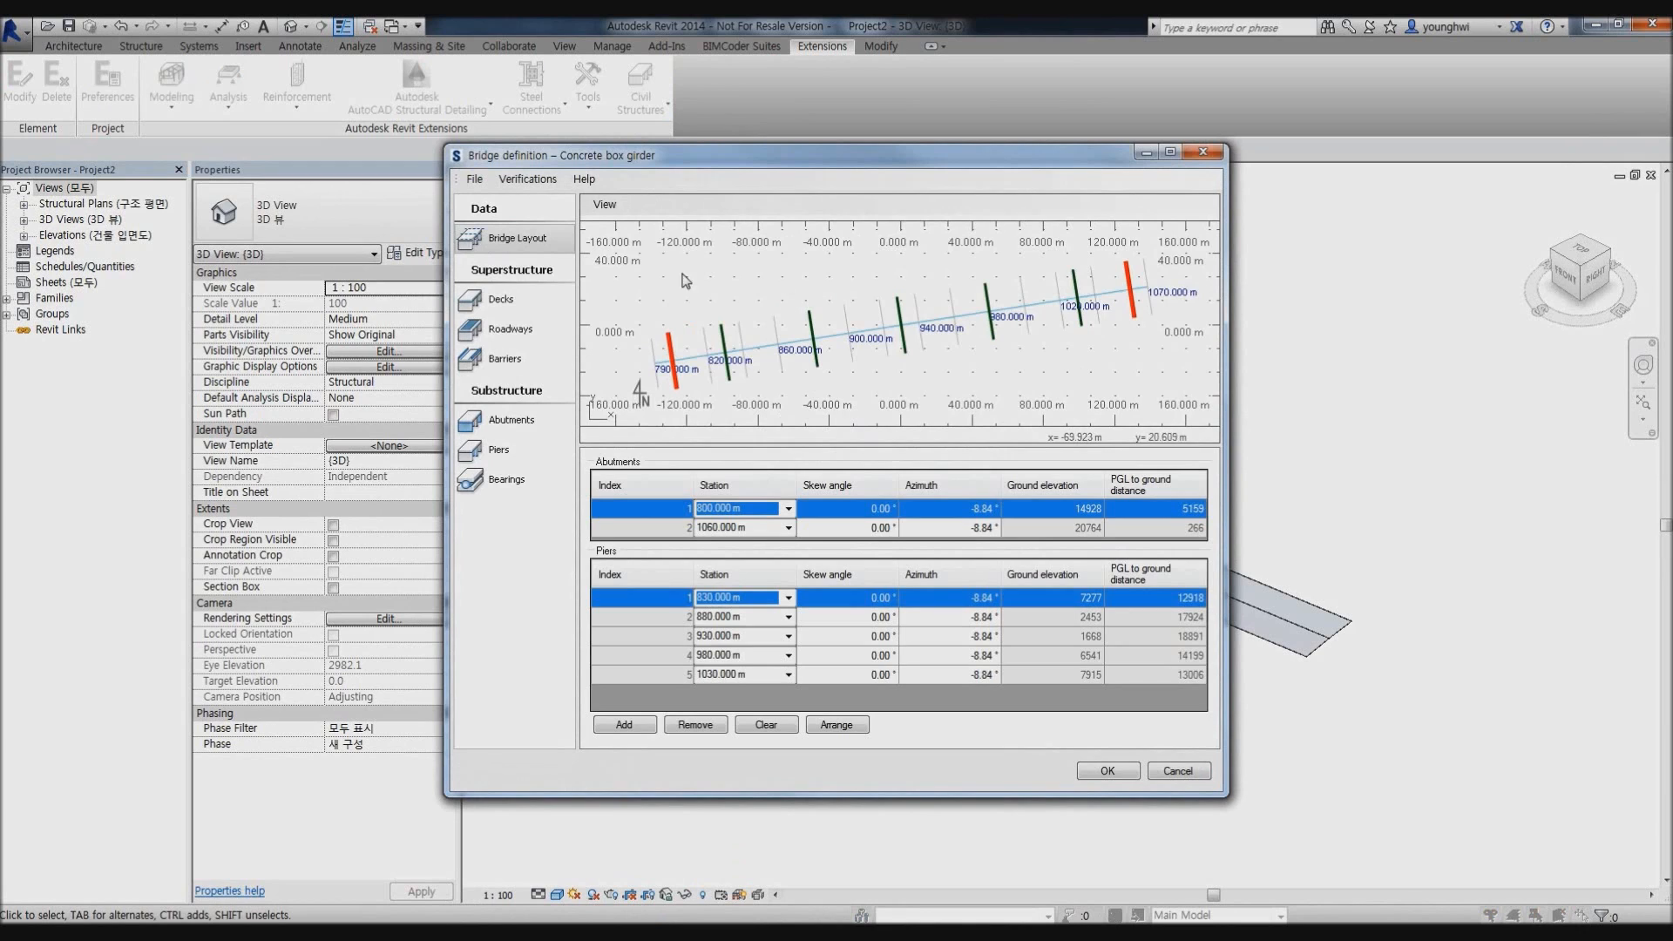
click(540, 292)
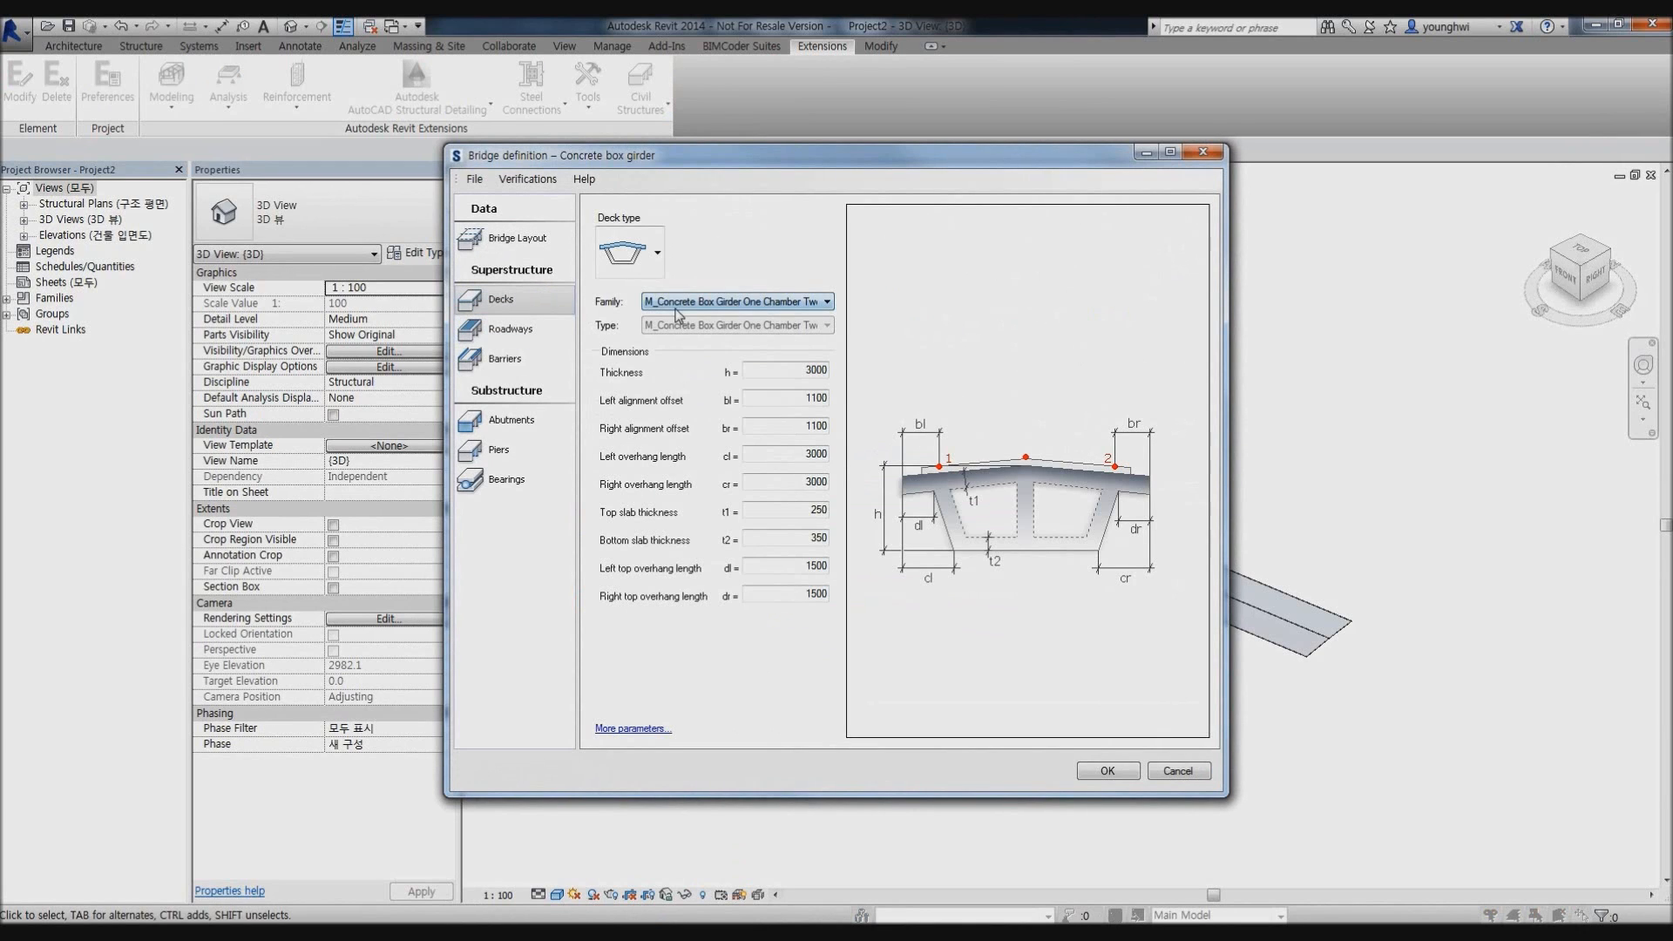
click(488, 331)
click(506, 360)
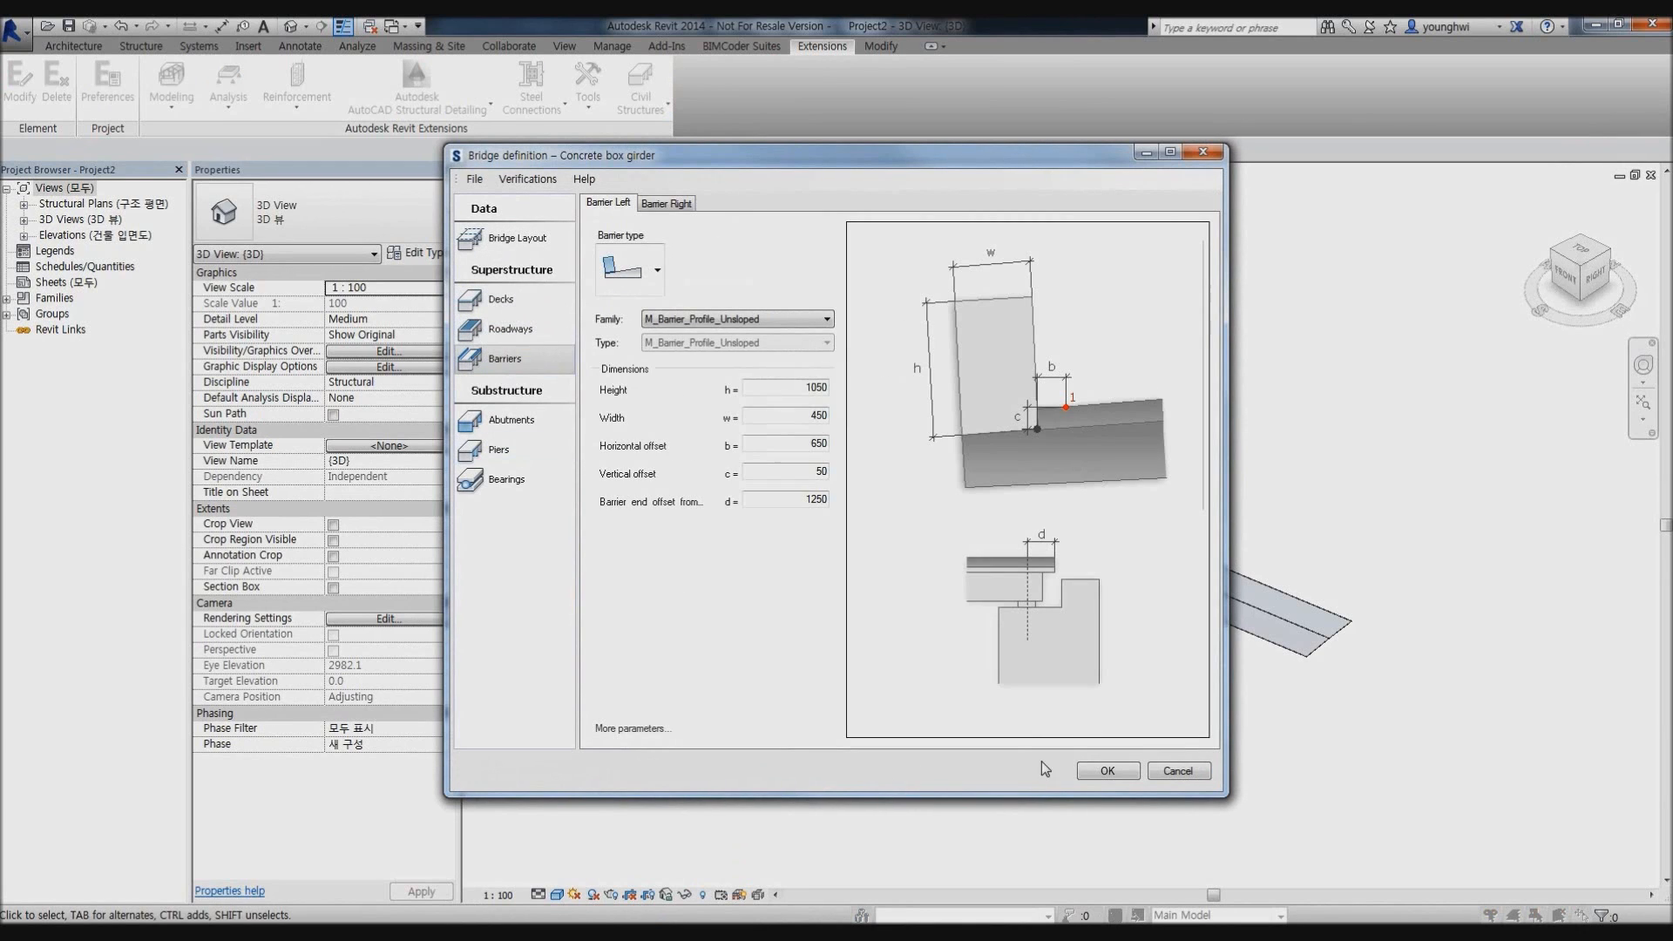
click(1102, 772)
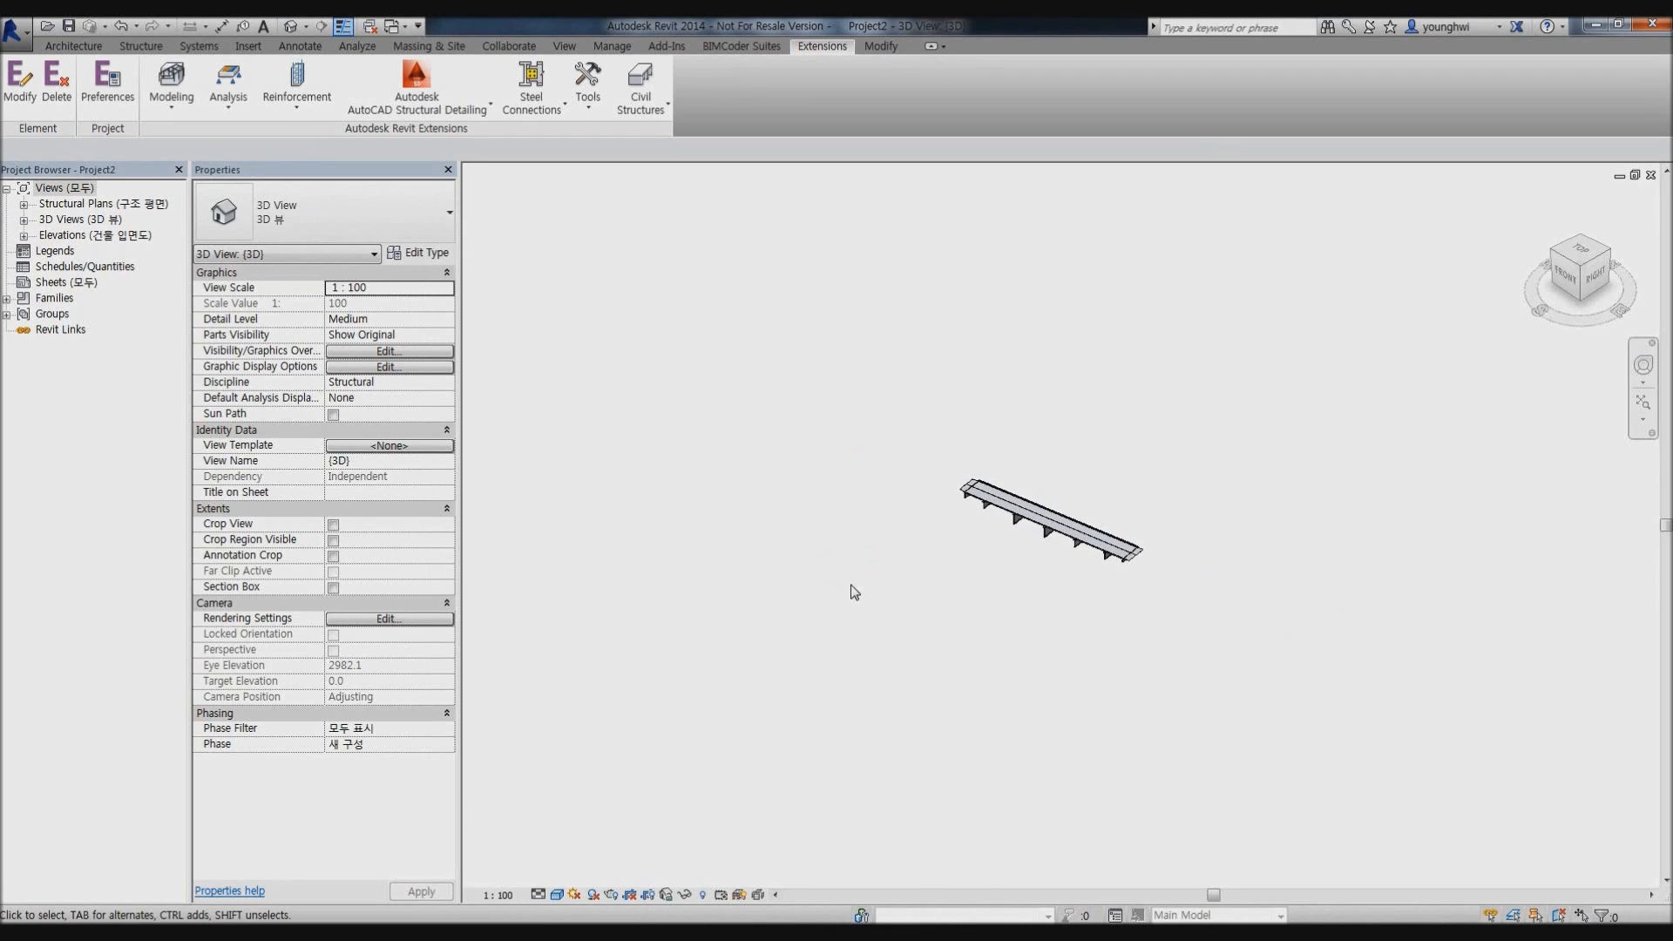
Examine the generated bridge from several sides and check the instance and type properties of the pier nearest the abutment.
scroll(993, 544, up, 5)
shift+middle_drag(993, 540, 1129, 523)
scroll(1090, 564, up, 5)
scroll(850, 570, up, 4)
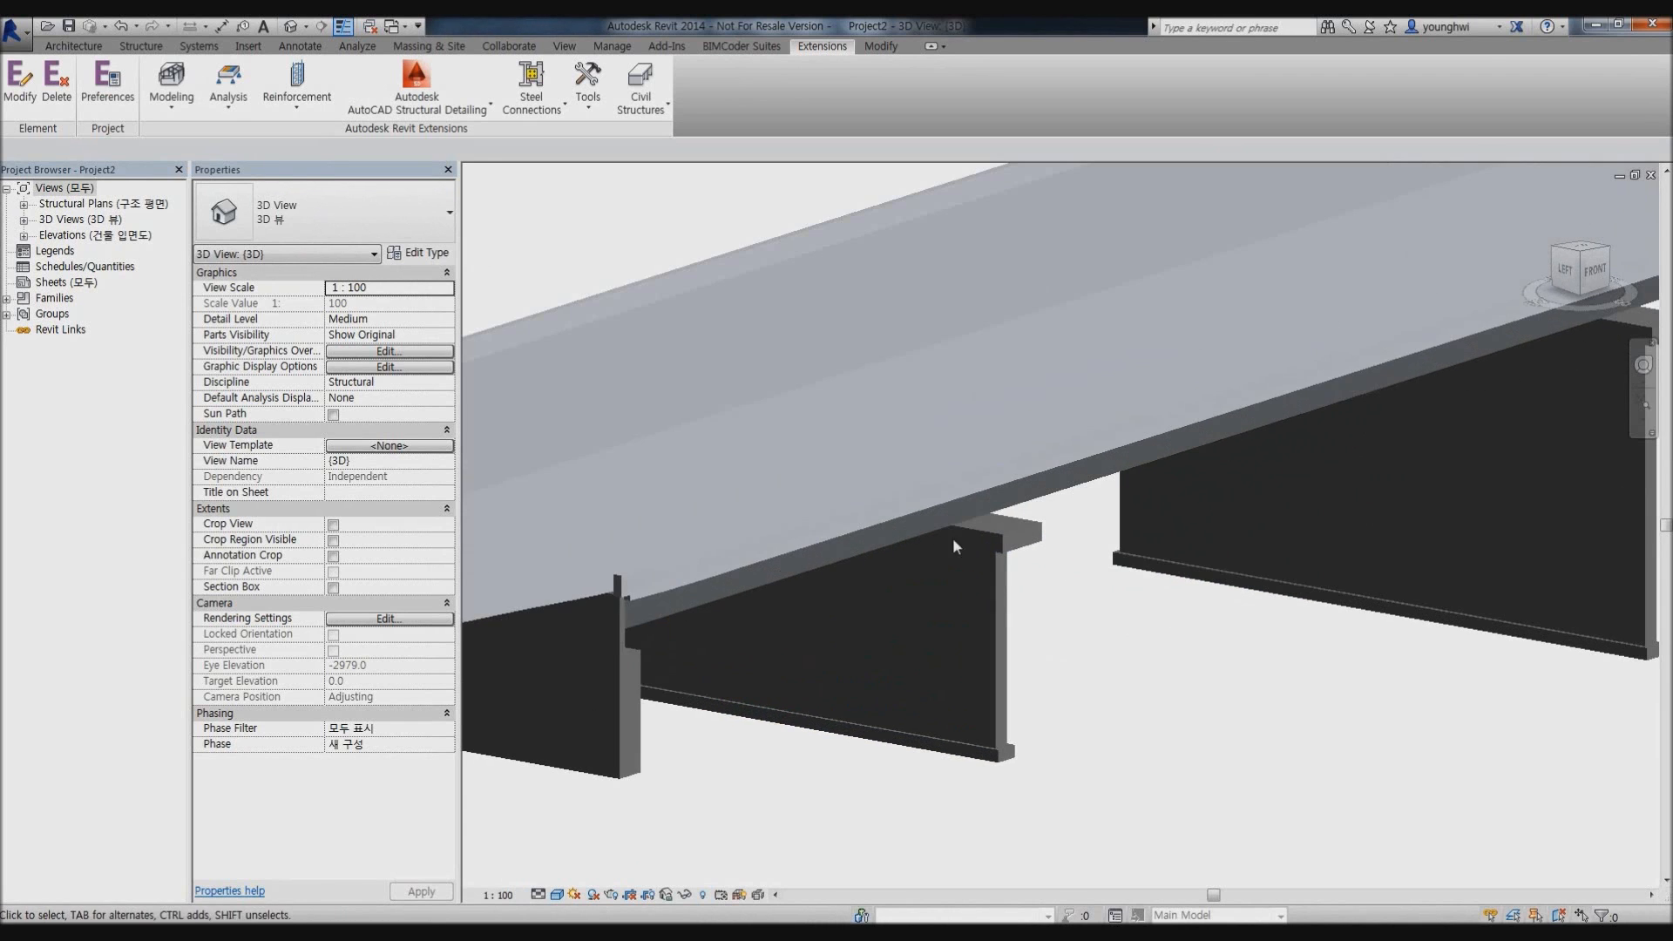
click(955, 547)
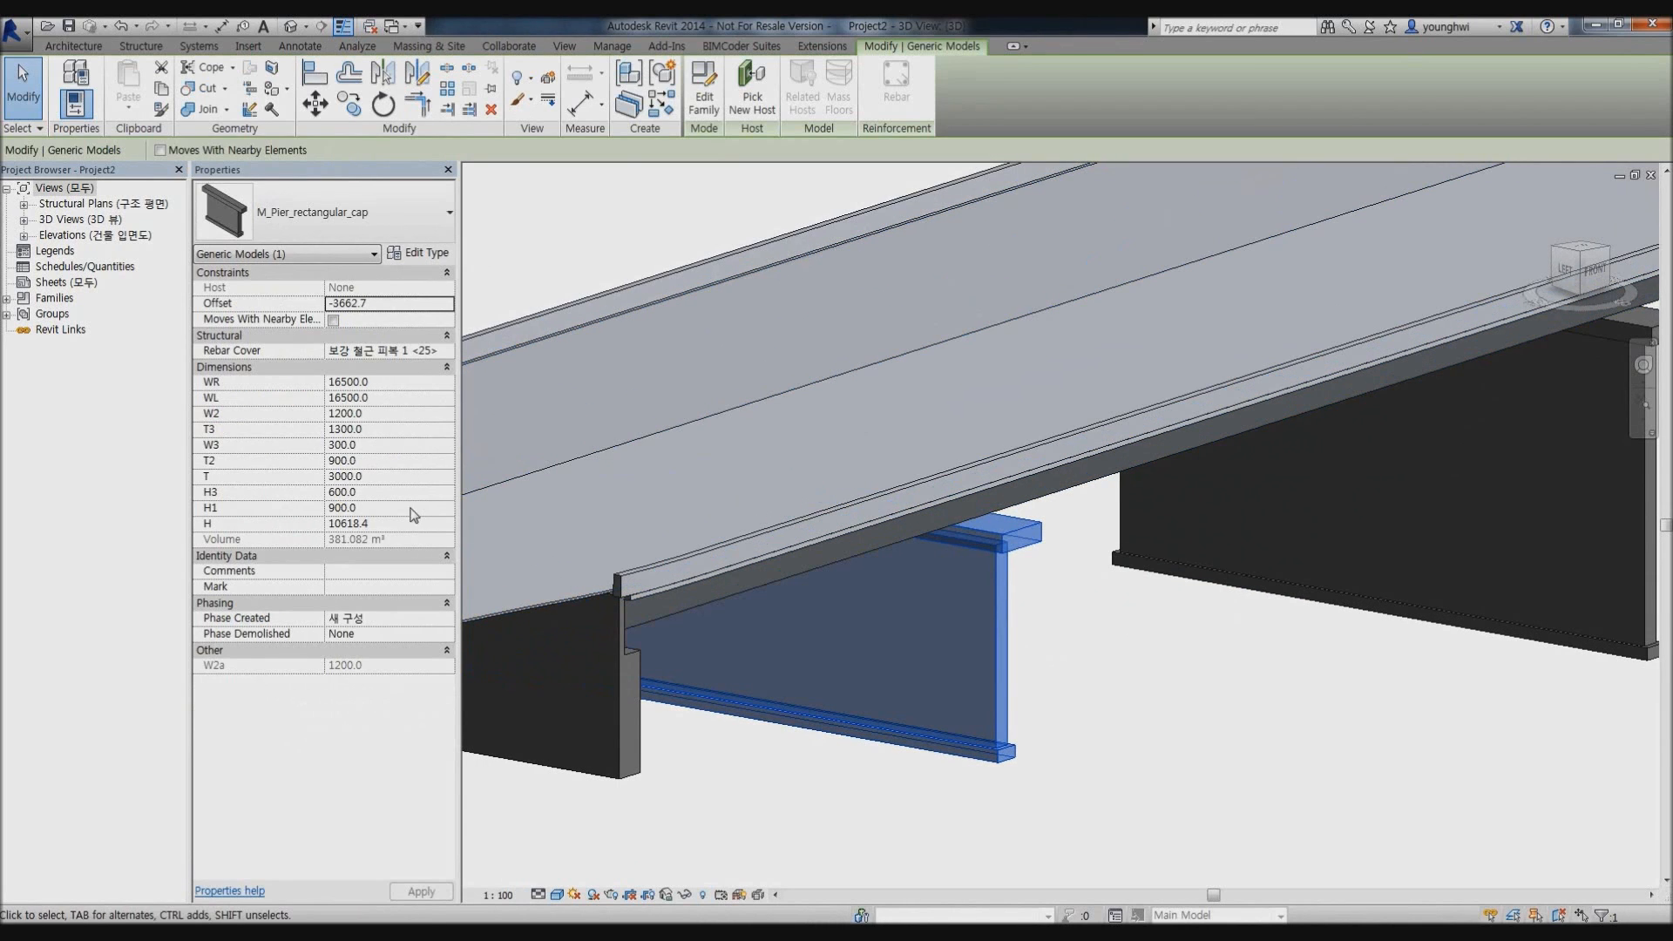
click(415, 252)
click(479, 137)
scroll(896, 487, down, 4)
shift+middle_drag(906, 549, 1059, 568)
scroll(872, 608, down, 5)
click(859, 616)
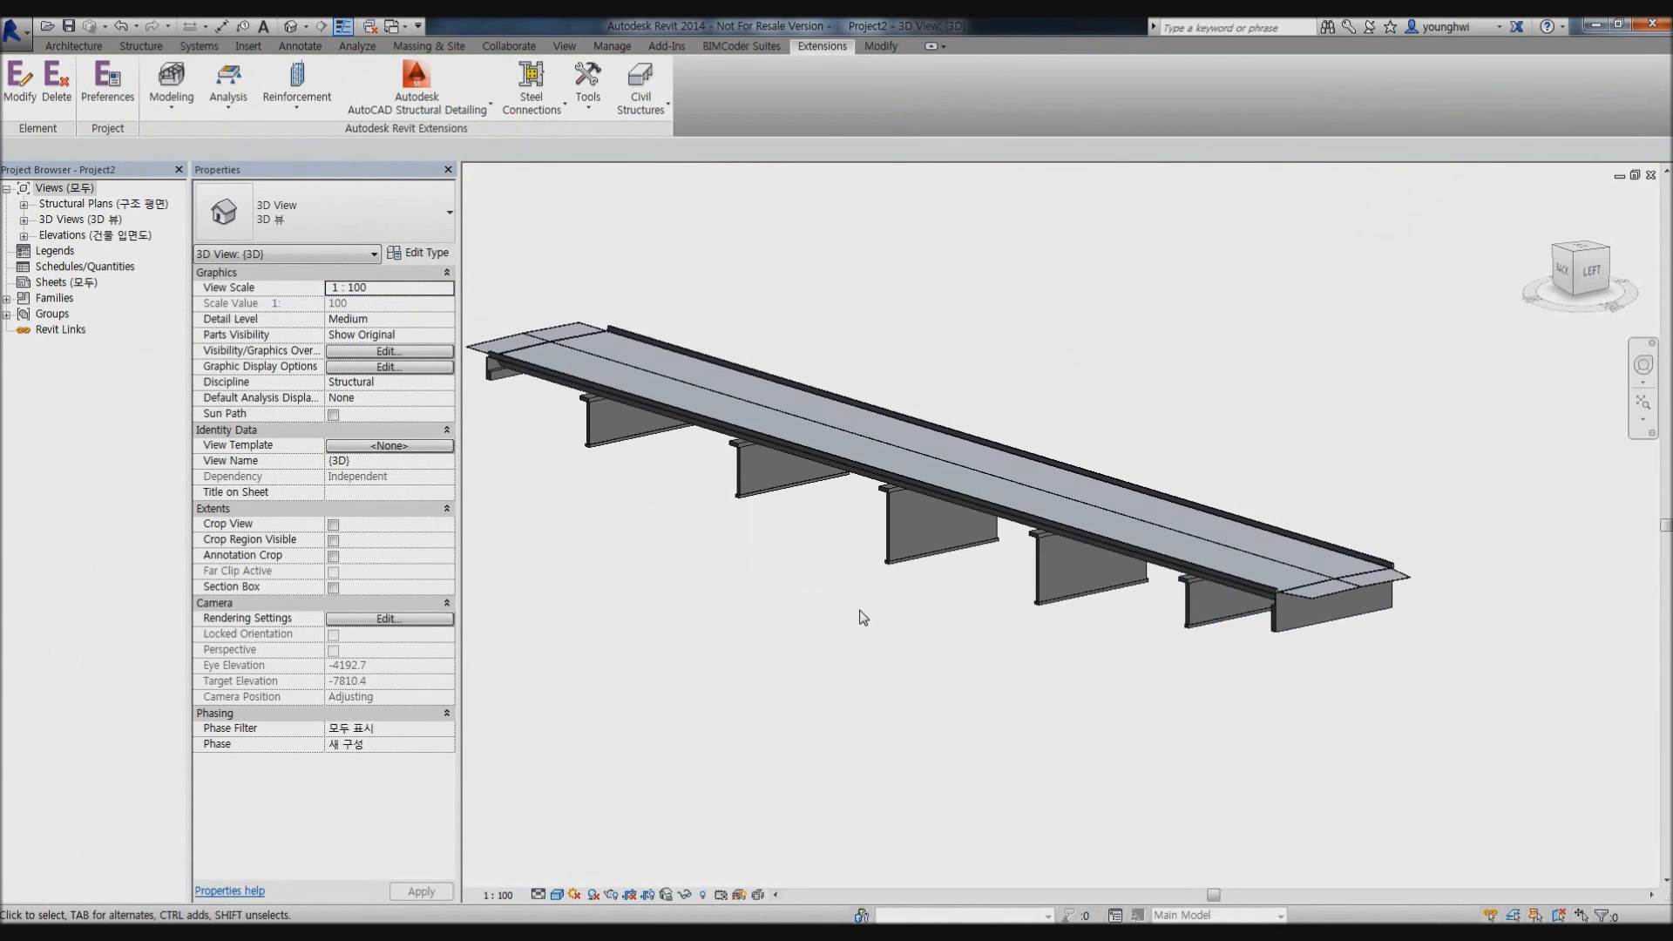
Close Project2 without saving changes and open the 01_Techdaydata_Bridge_Base project from the 04_Revit folder.
click(1650, 175)
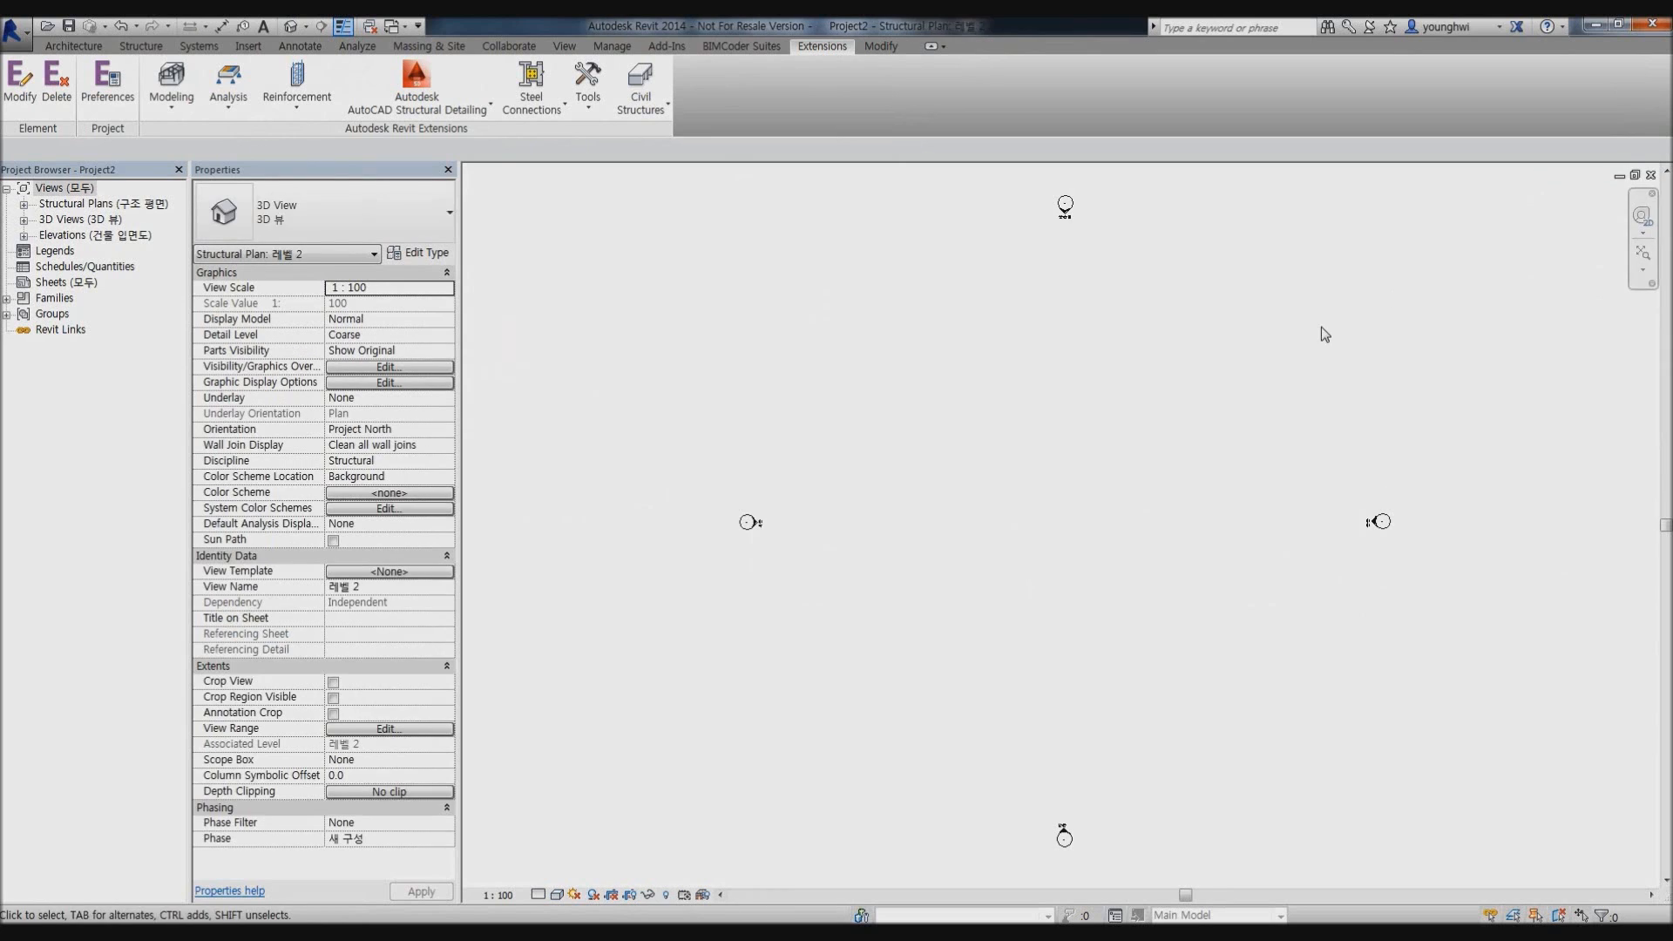
click(1650, 174)
click(861, 488)
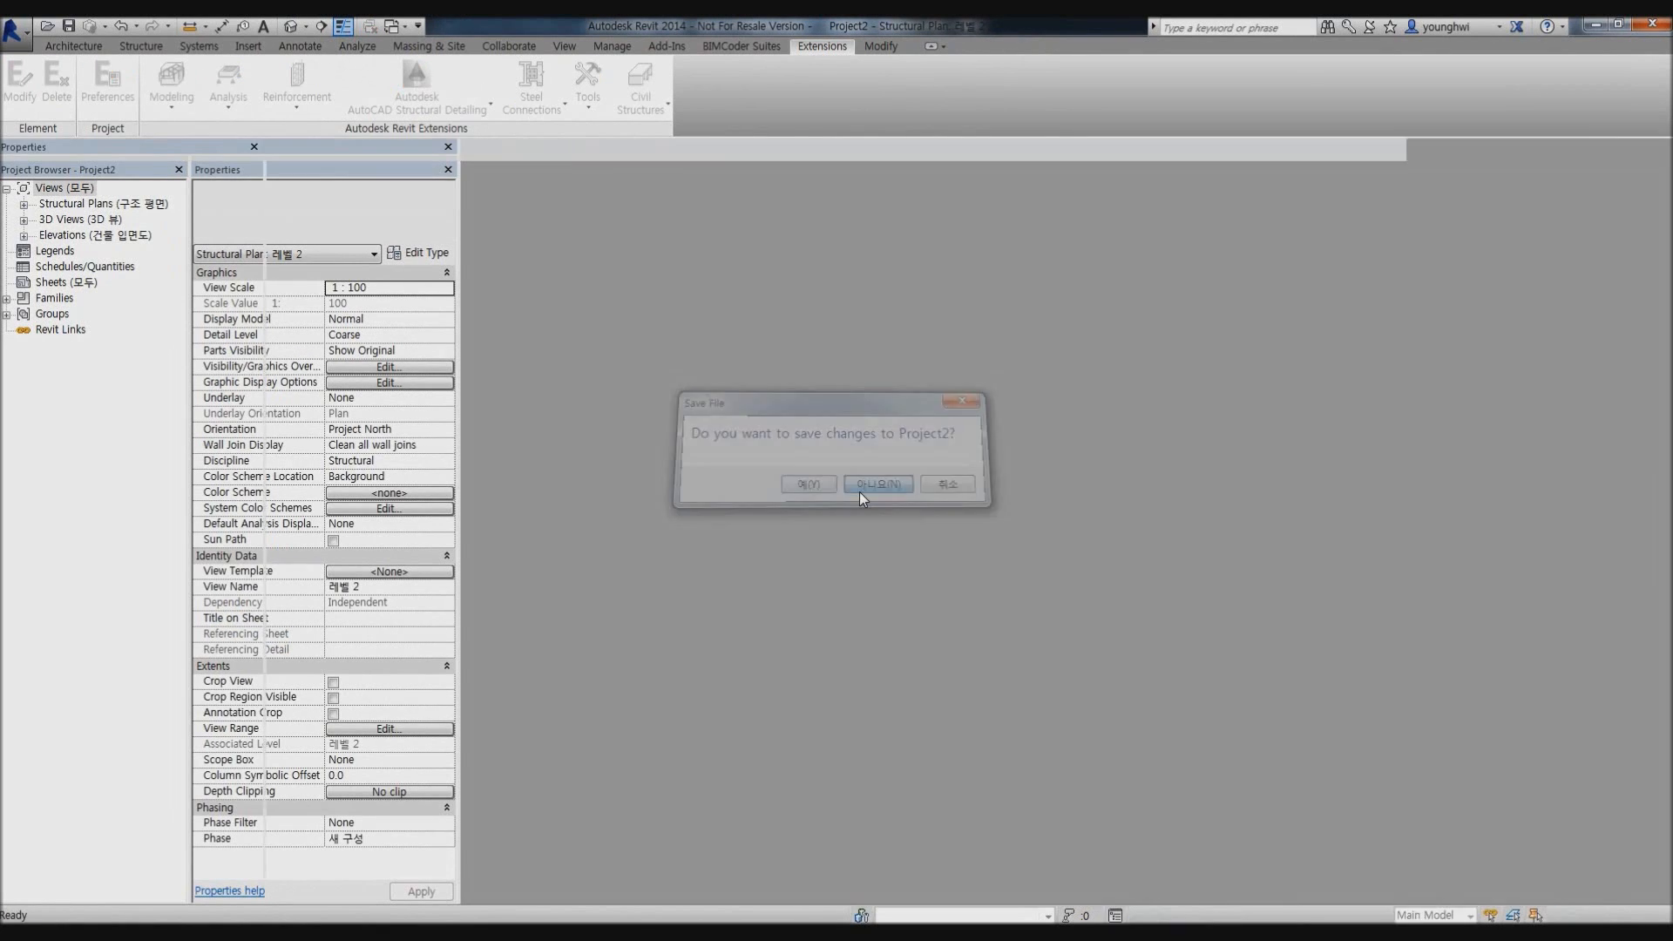
click(225, 139)
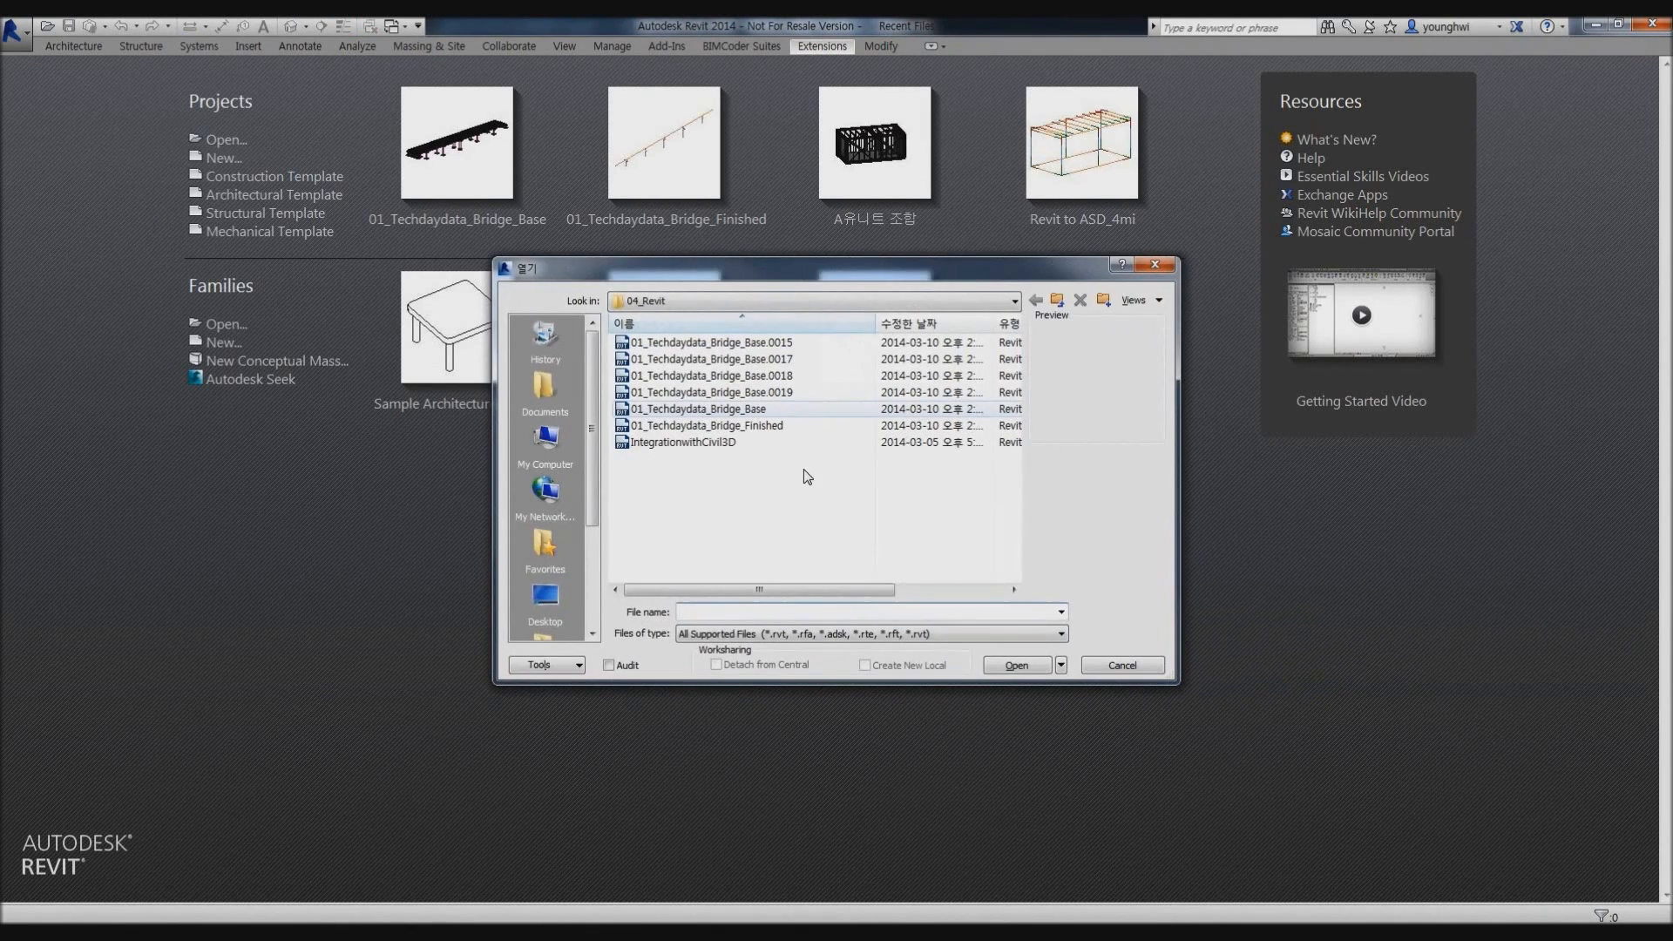
double_click(728, 408)
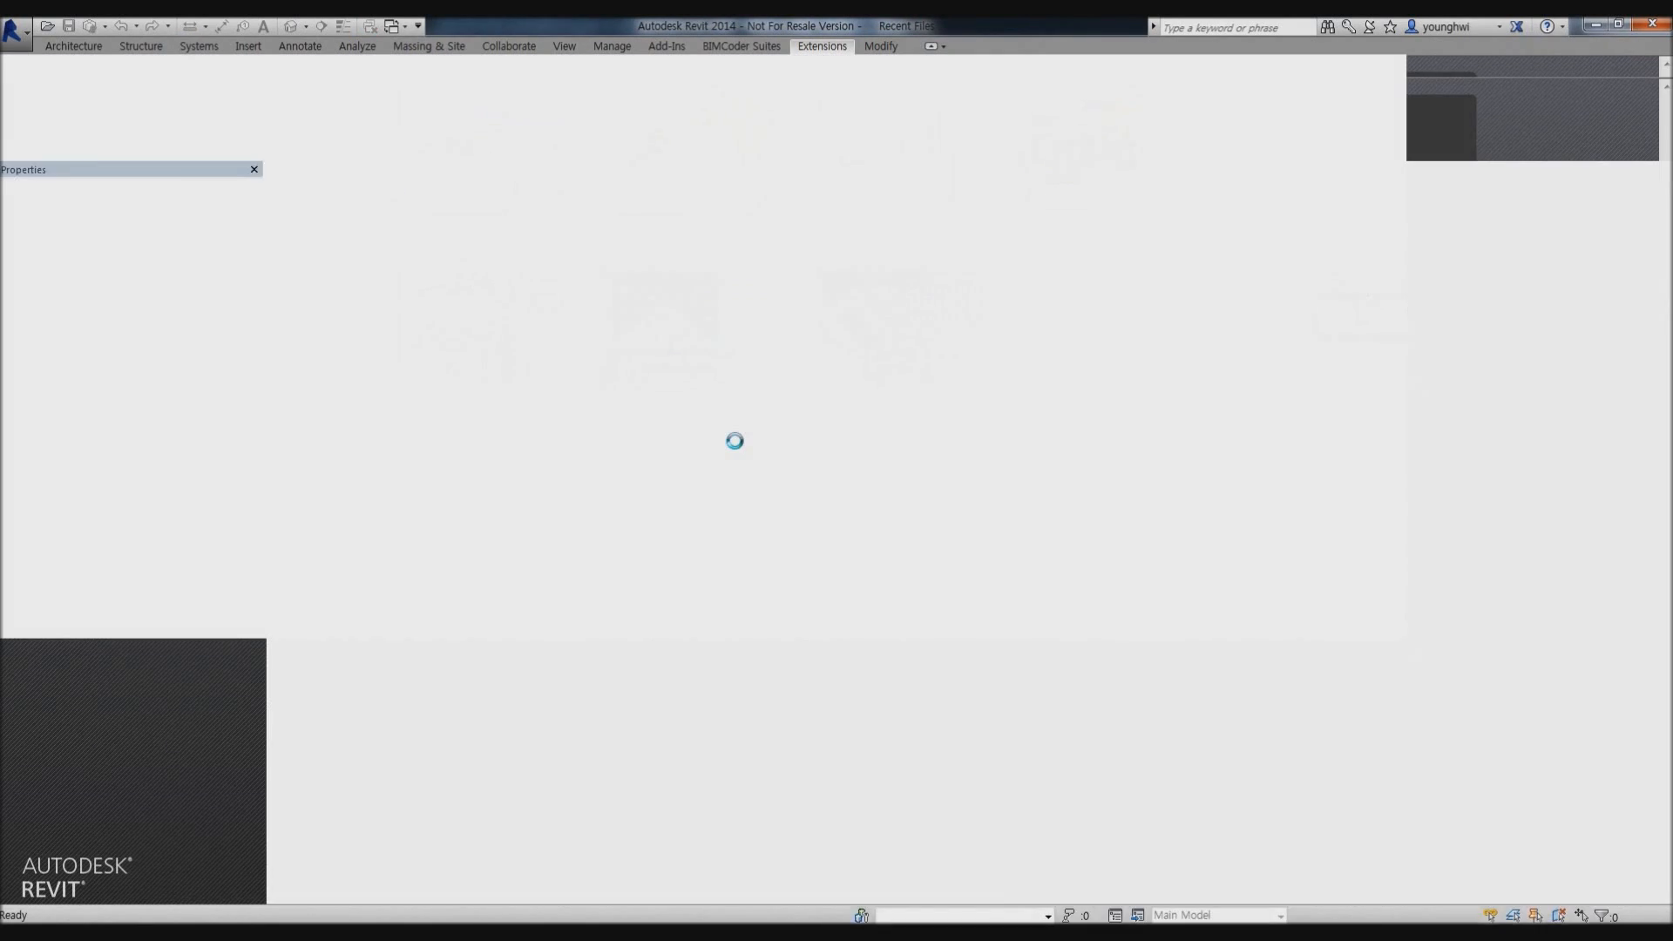
Examine the bridge model's deck, columns and footings, and inspect the abutment end up close.
scroll(739, 450, down, 1)
shift+middle_drag(739, 450, 918, 489)
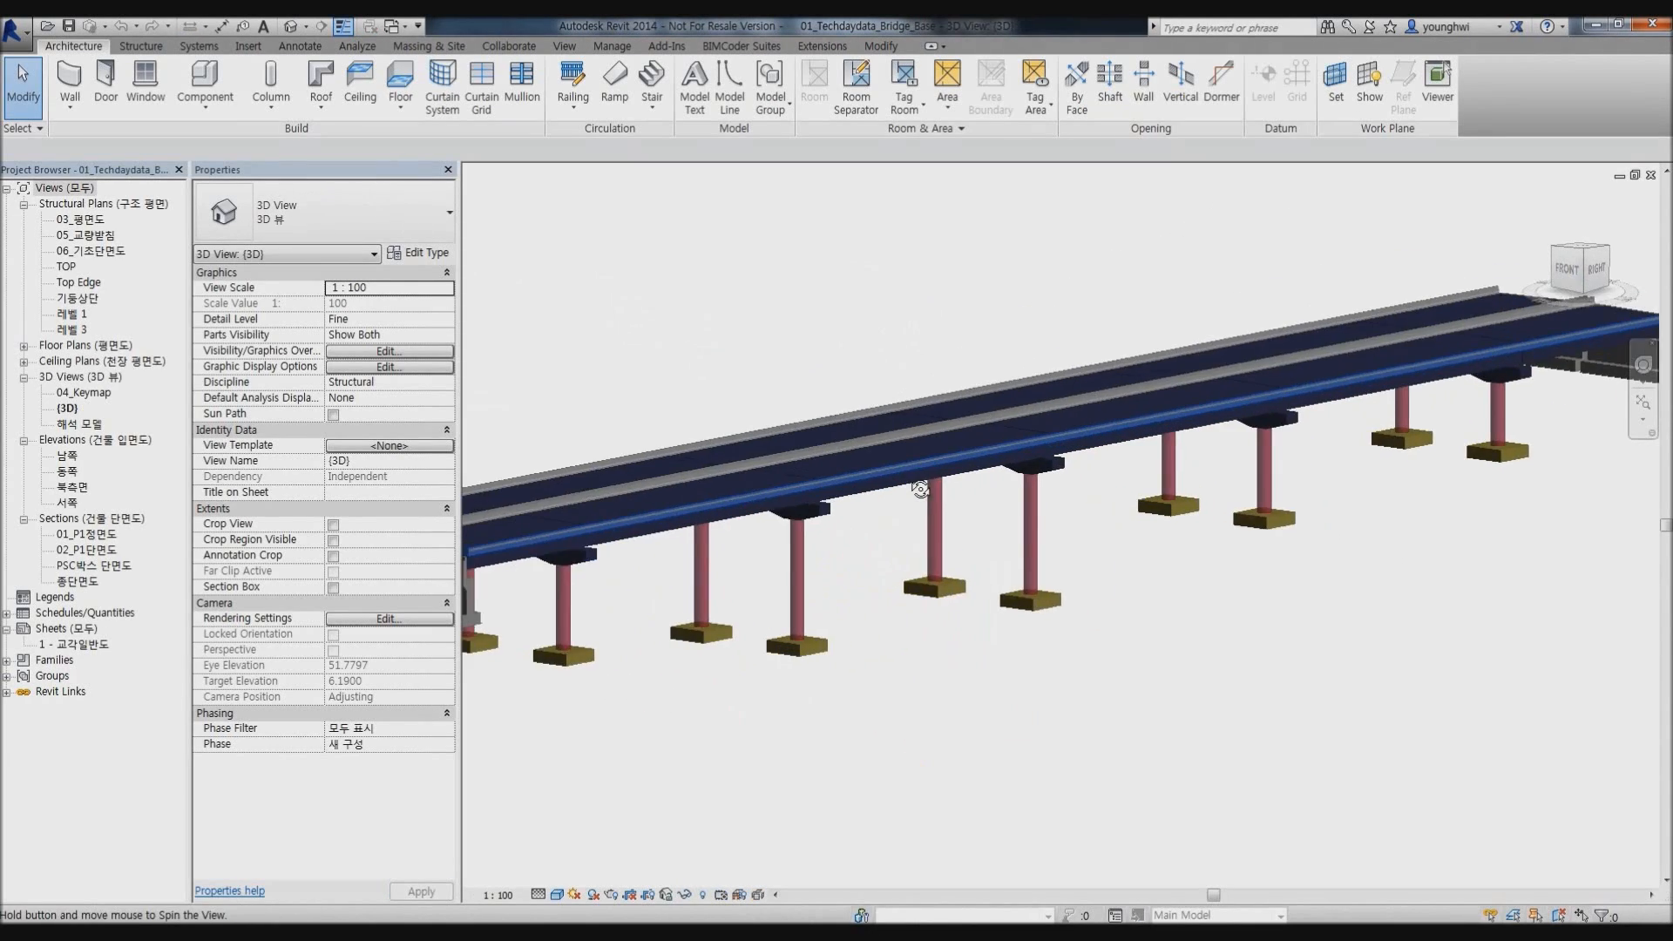
scroll(915, 496, down, 2)
middle_drag(896, 560, 965, 613)
scroll(600, 697, up, 3)
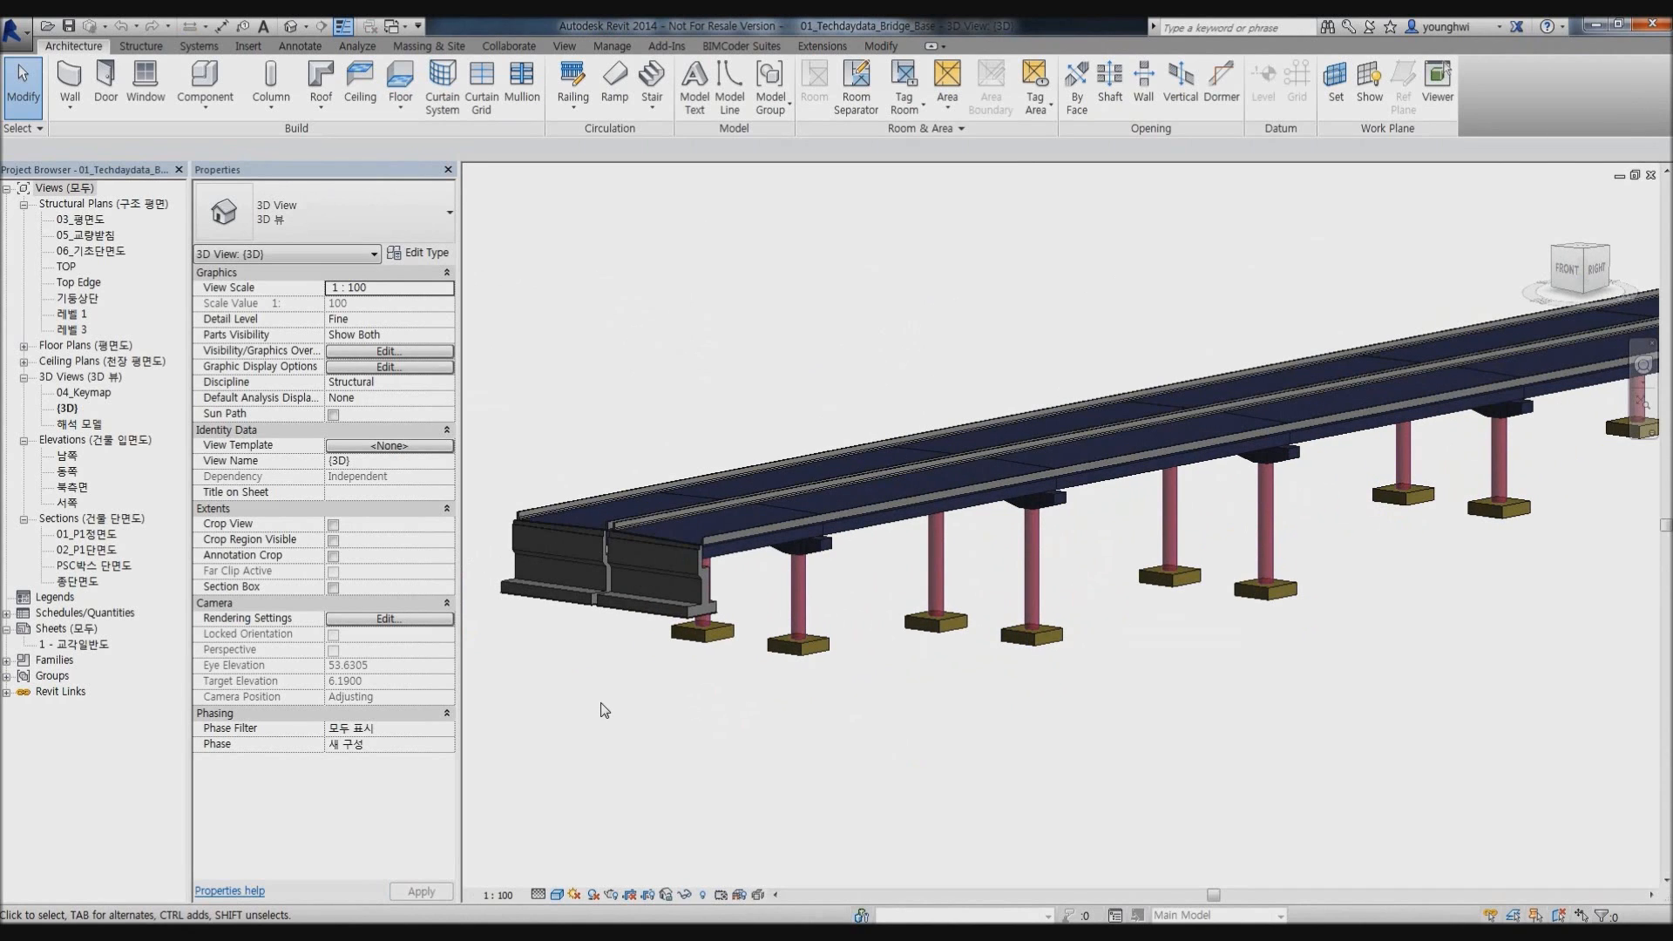
scroll(745, 493, up, 4)
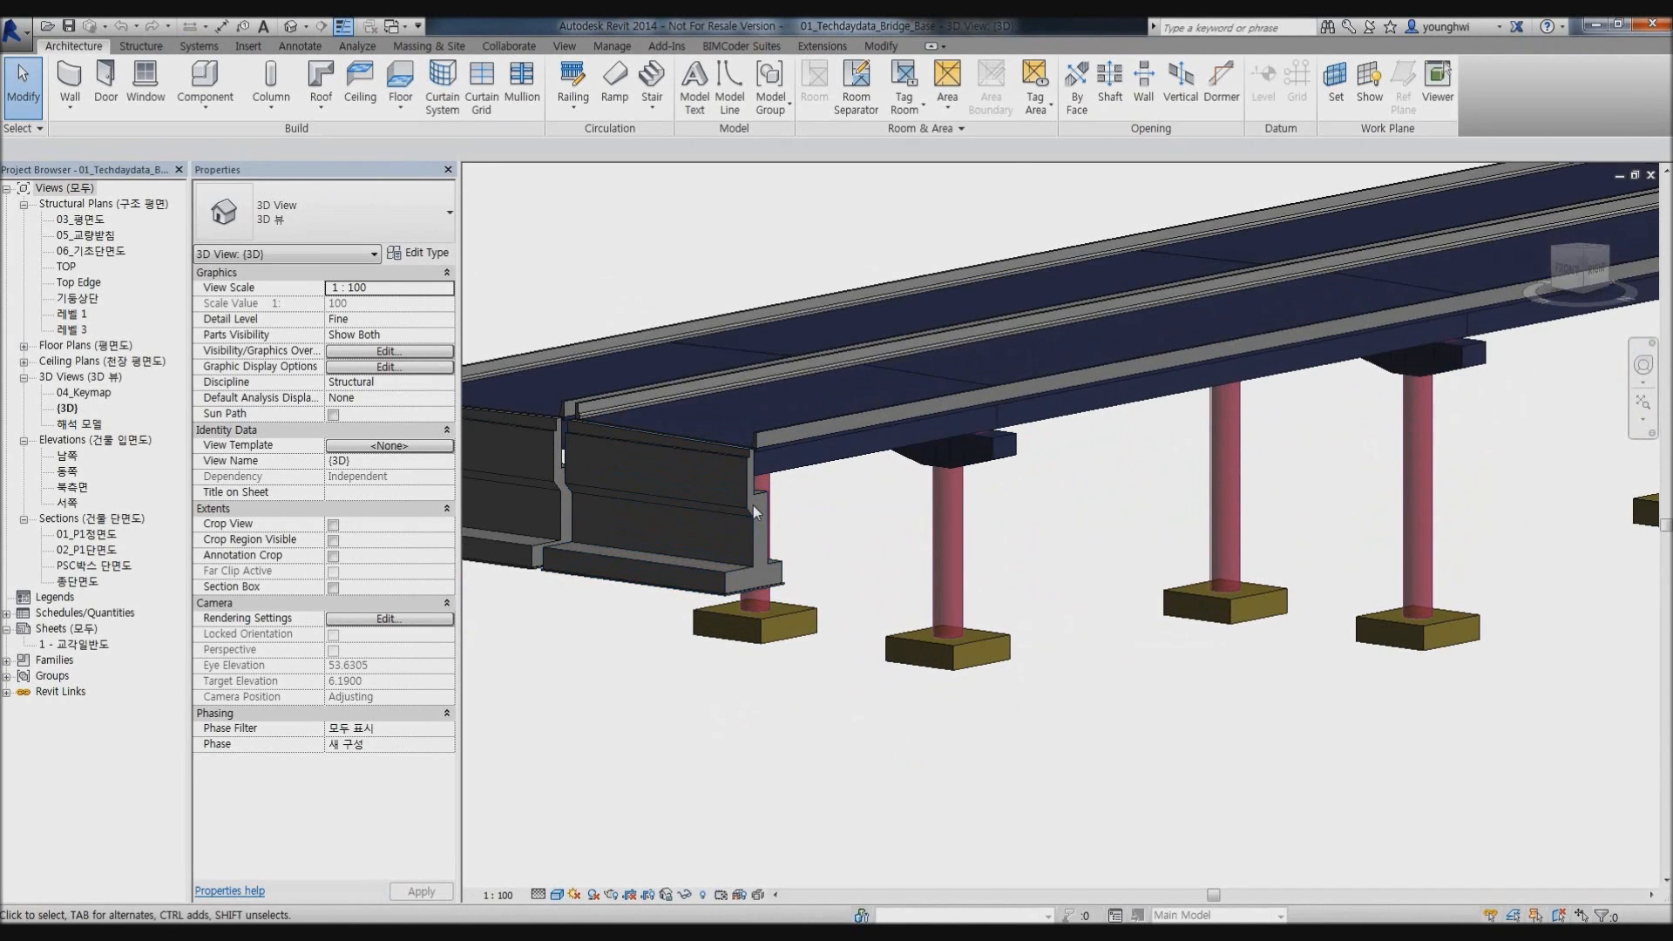
click(748, 499)
click(948, 540)
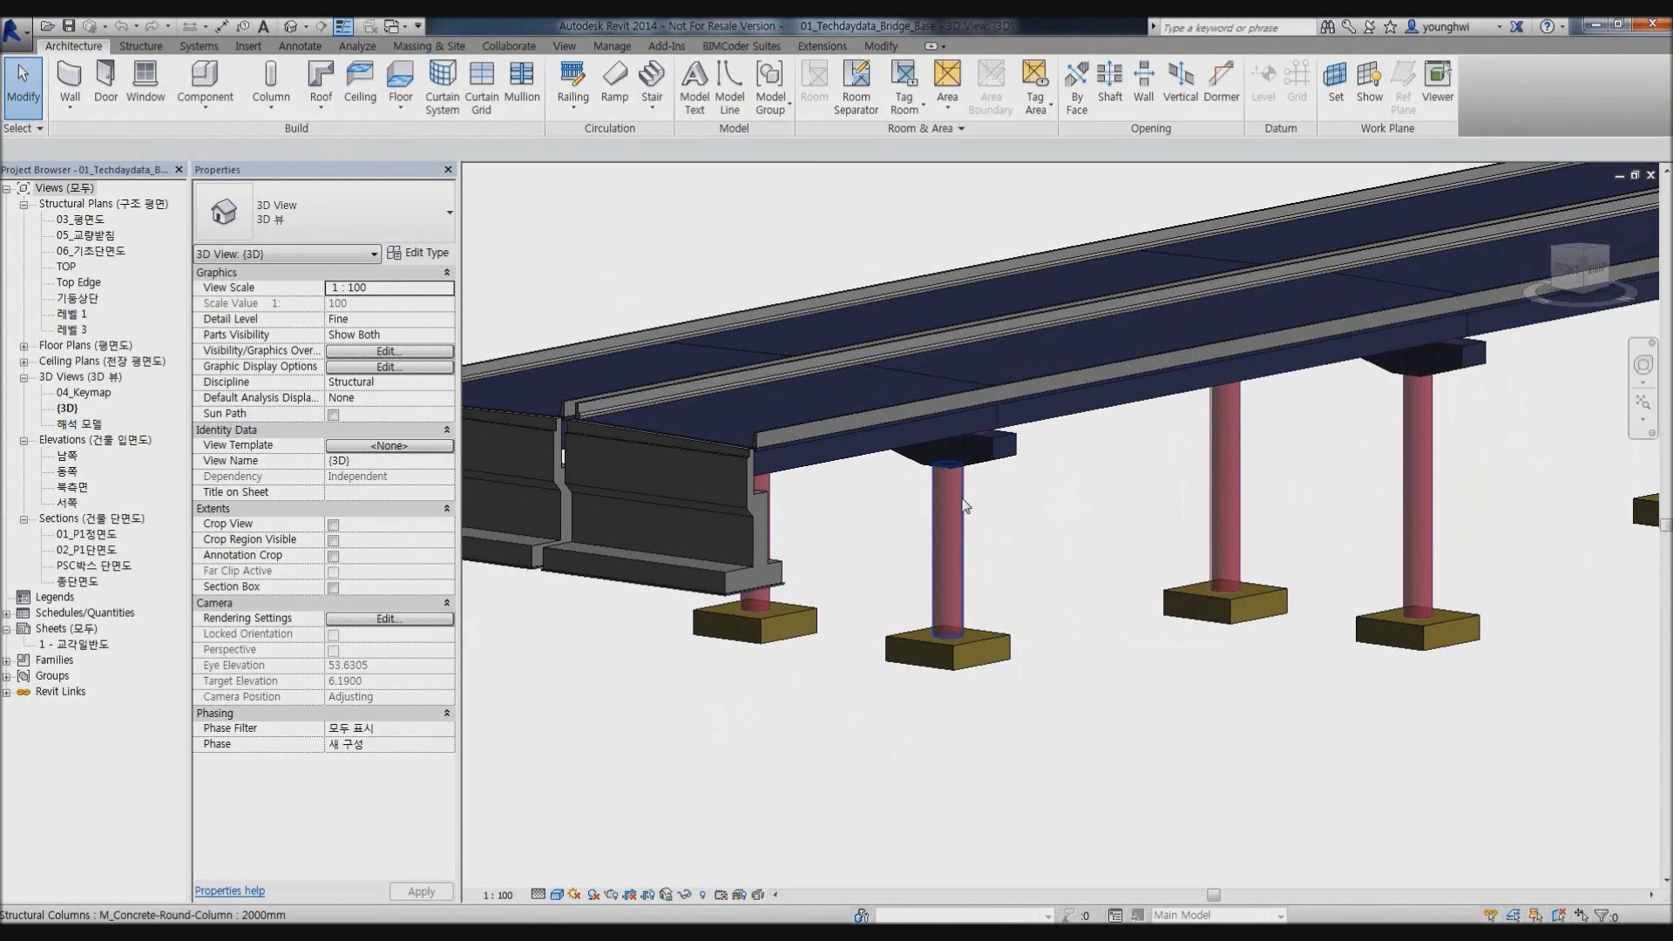
click(844, 516)
Set the H_top dimension of the front abutment's ABUT 1 type to 2.
click(729, 525)
click(418, 253)
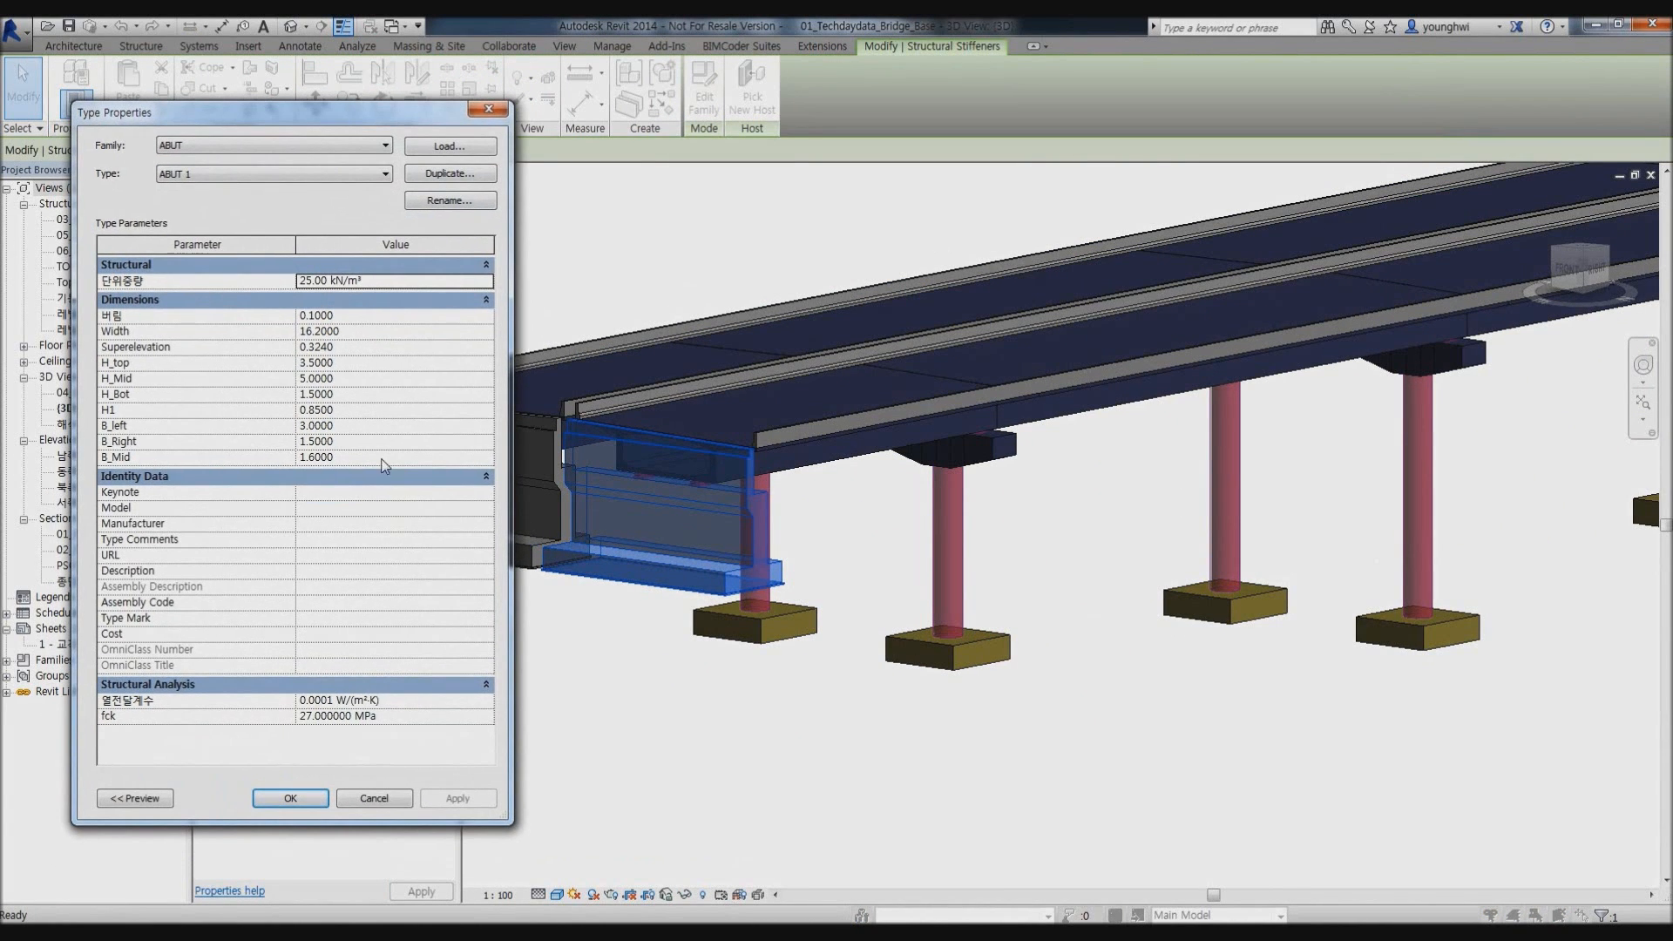
click(350, 363)
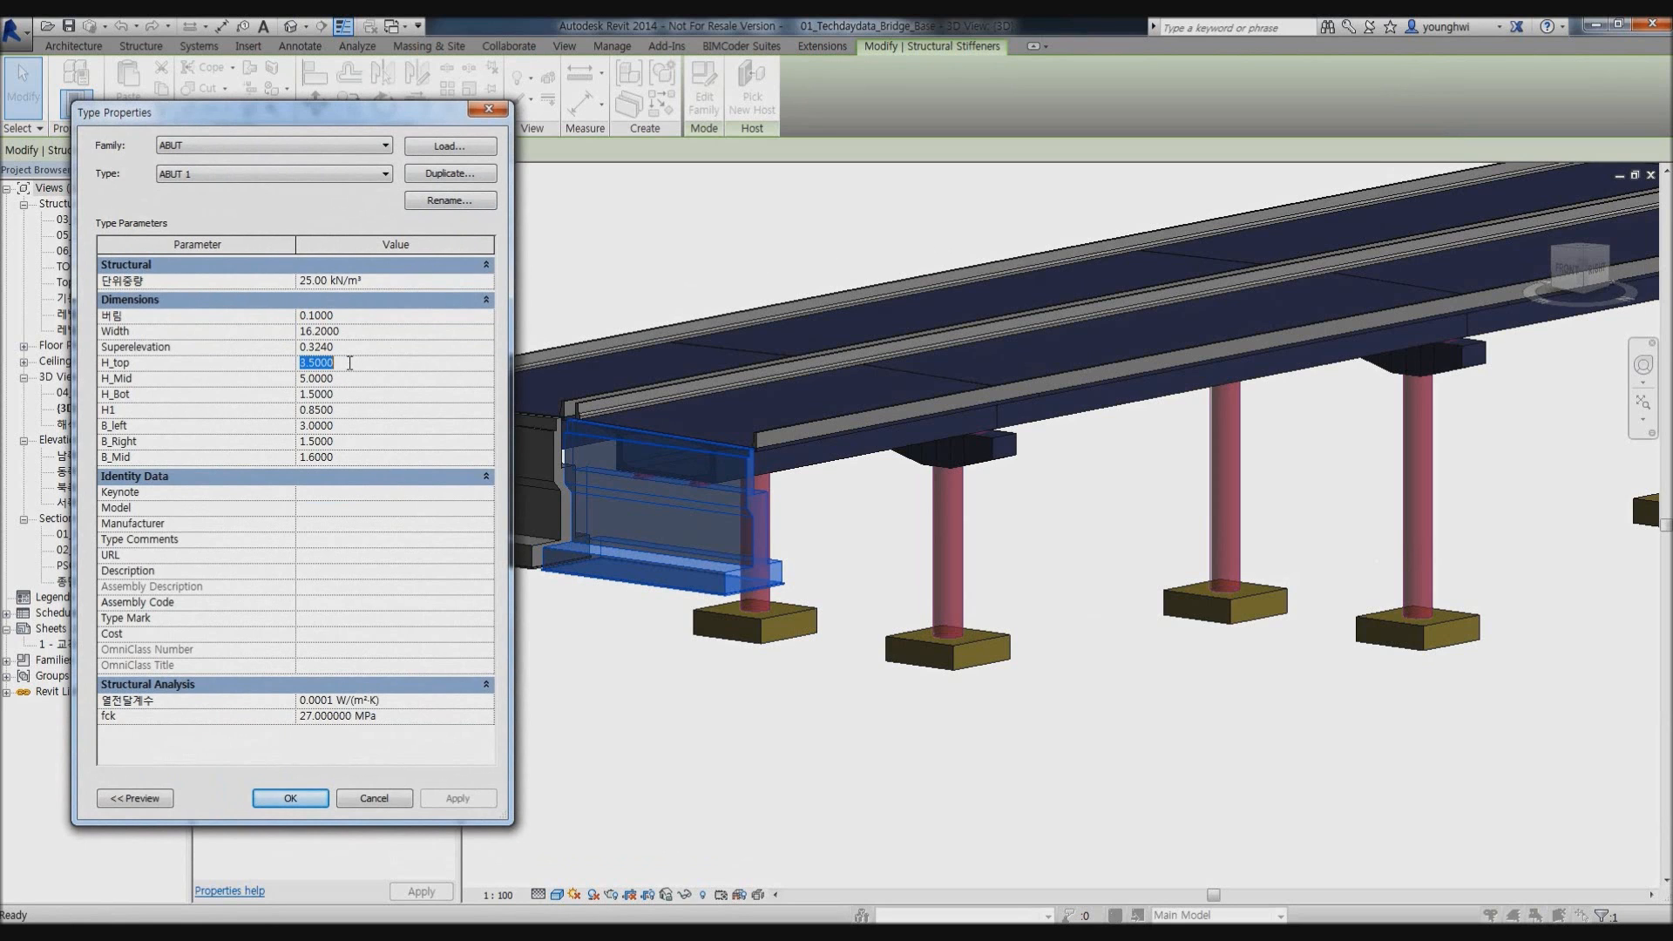
text(2)
key(Return)
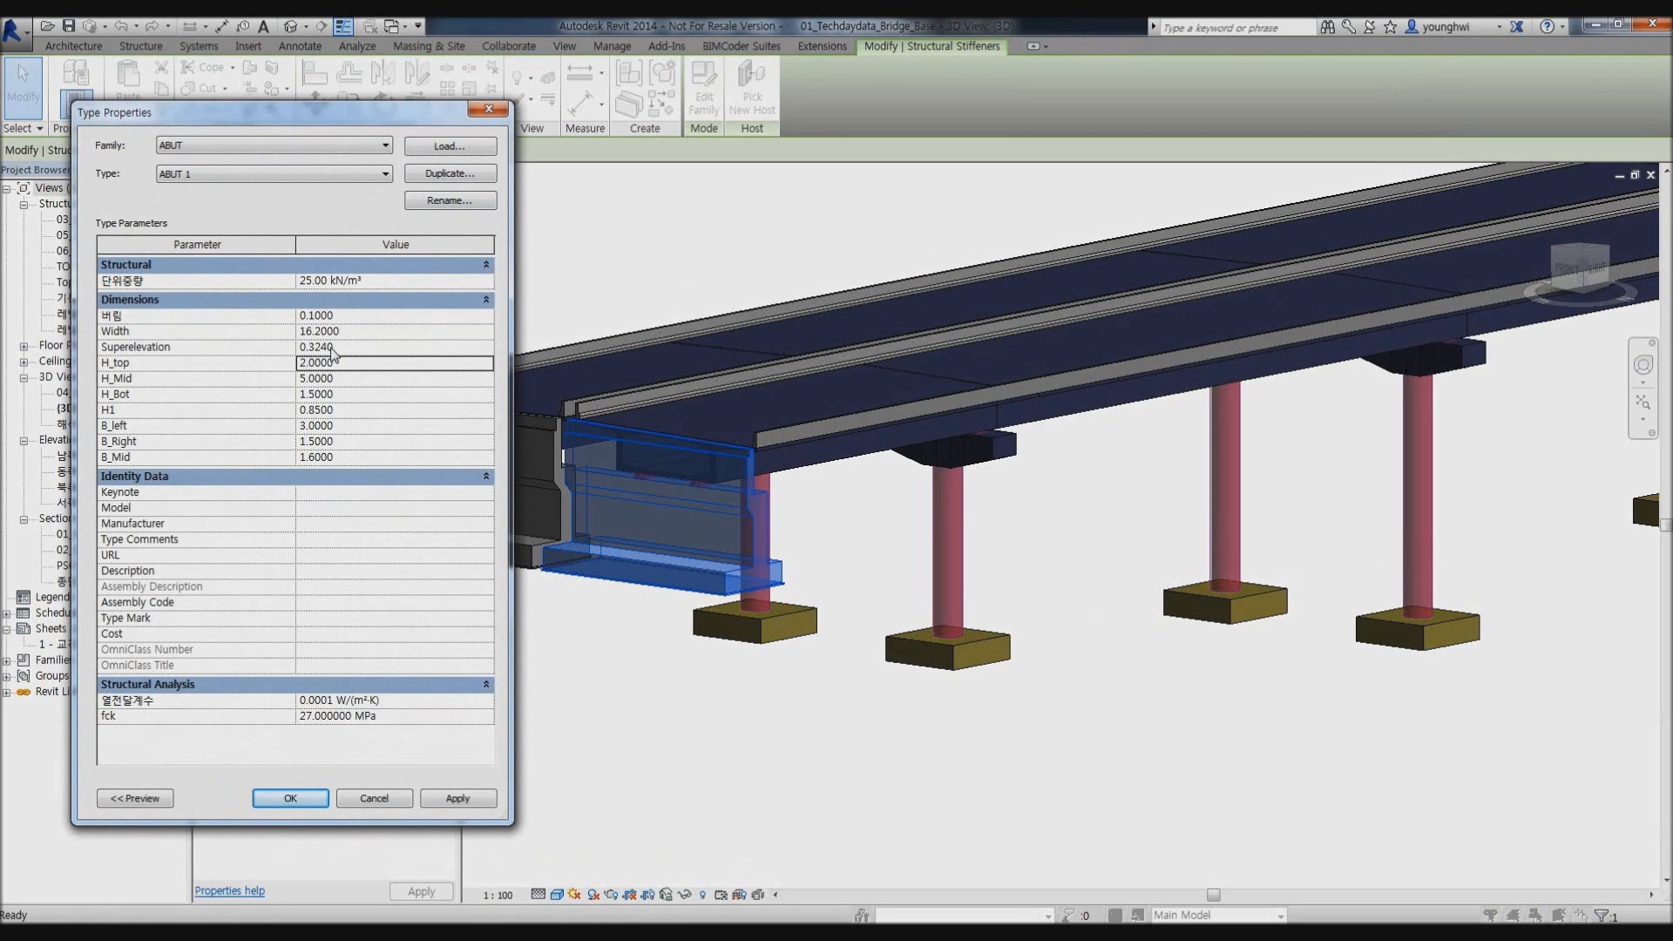
click(290, 798)
Set the H_Mid dimension of the ABUT 1 abutment type to 2 and apply it to the model.
click(670, 562)
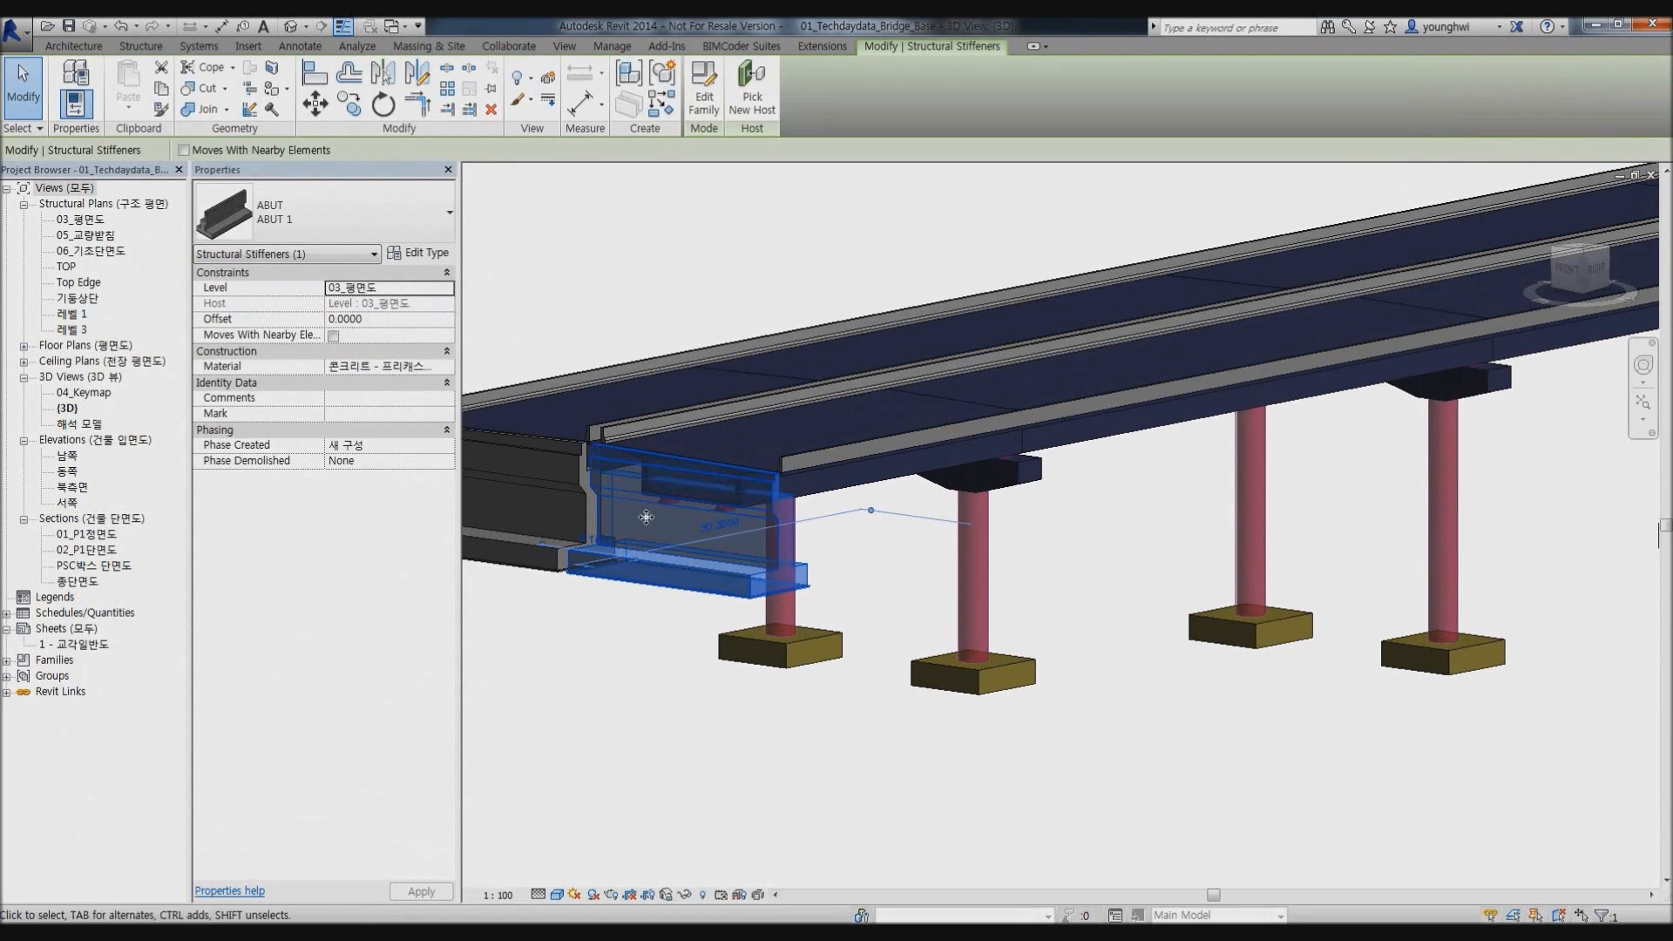
click(416, 252)
click(351, 377)
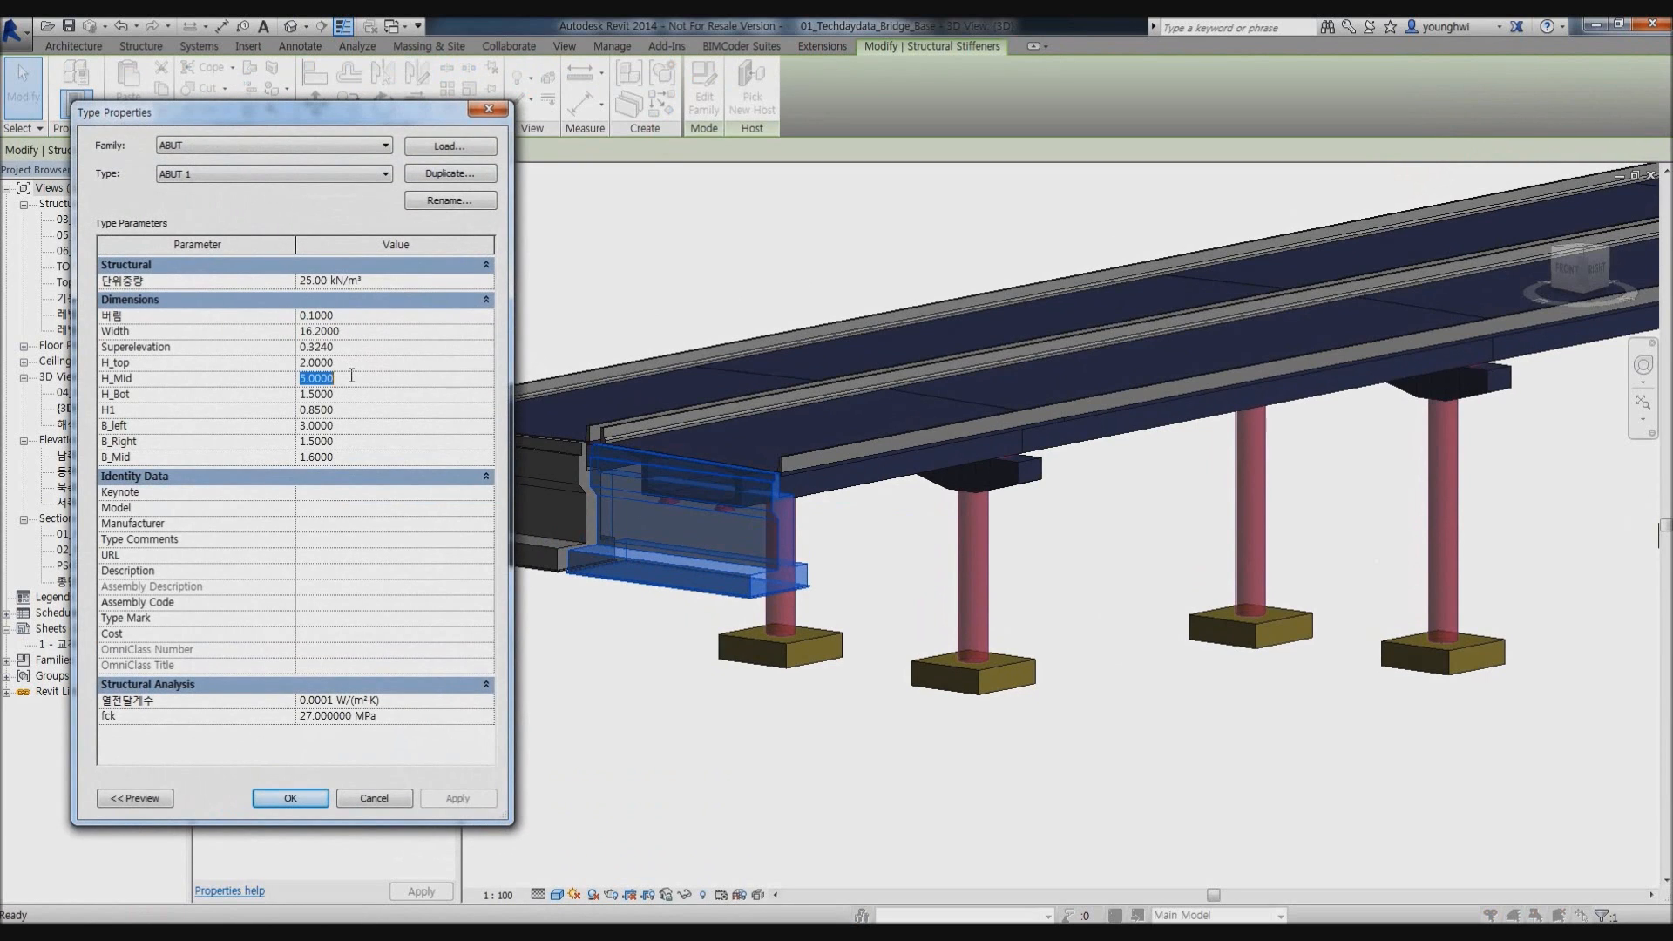
key(Return)
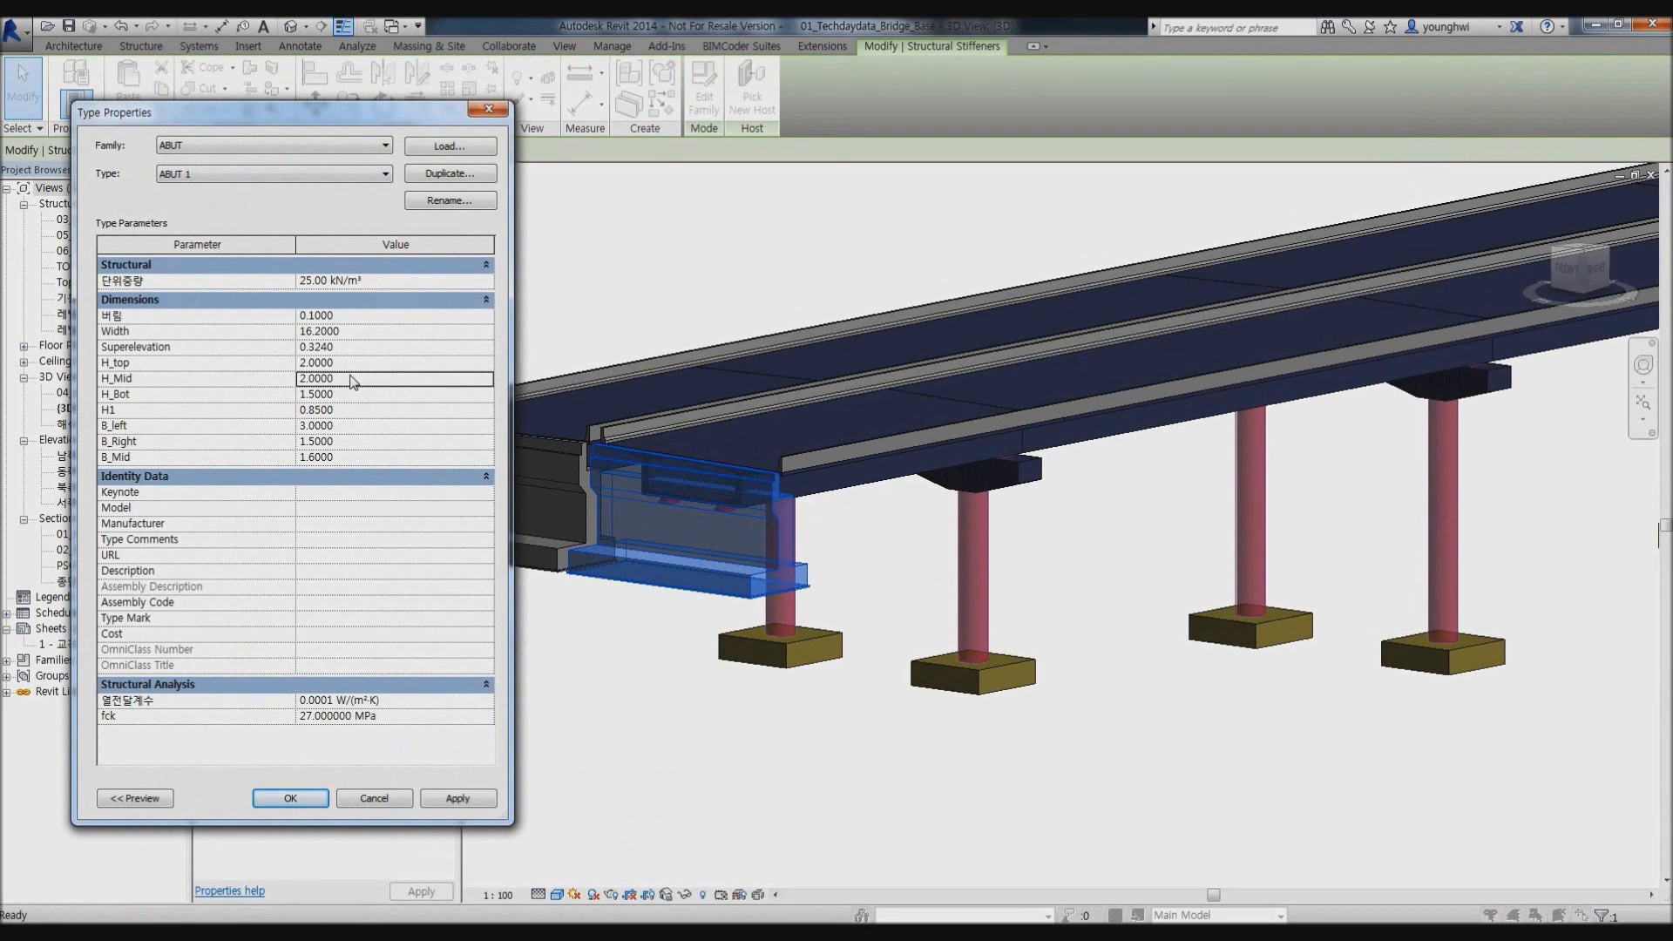
click(456, 800)
Set the H_top dimension of the ABUT 1 abutment type to 2.5 and accept the type properties.
click(355, 363)
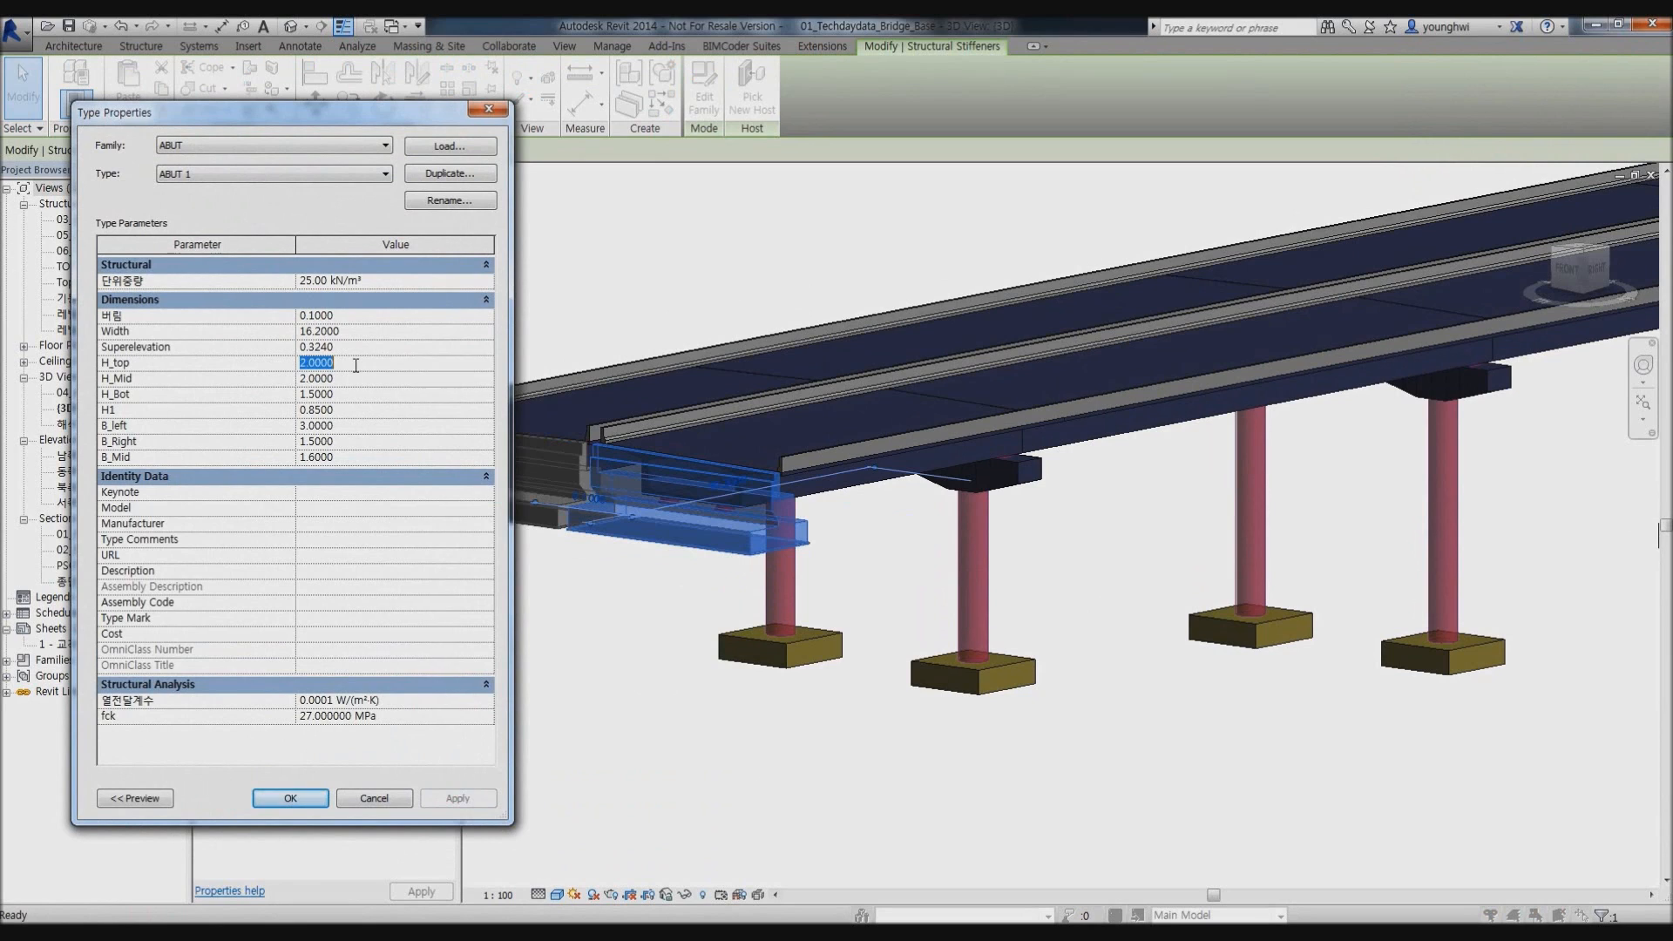
text(2.5)
key(Return)
click(458, 798)
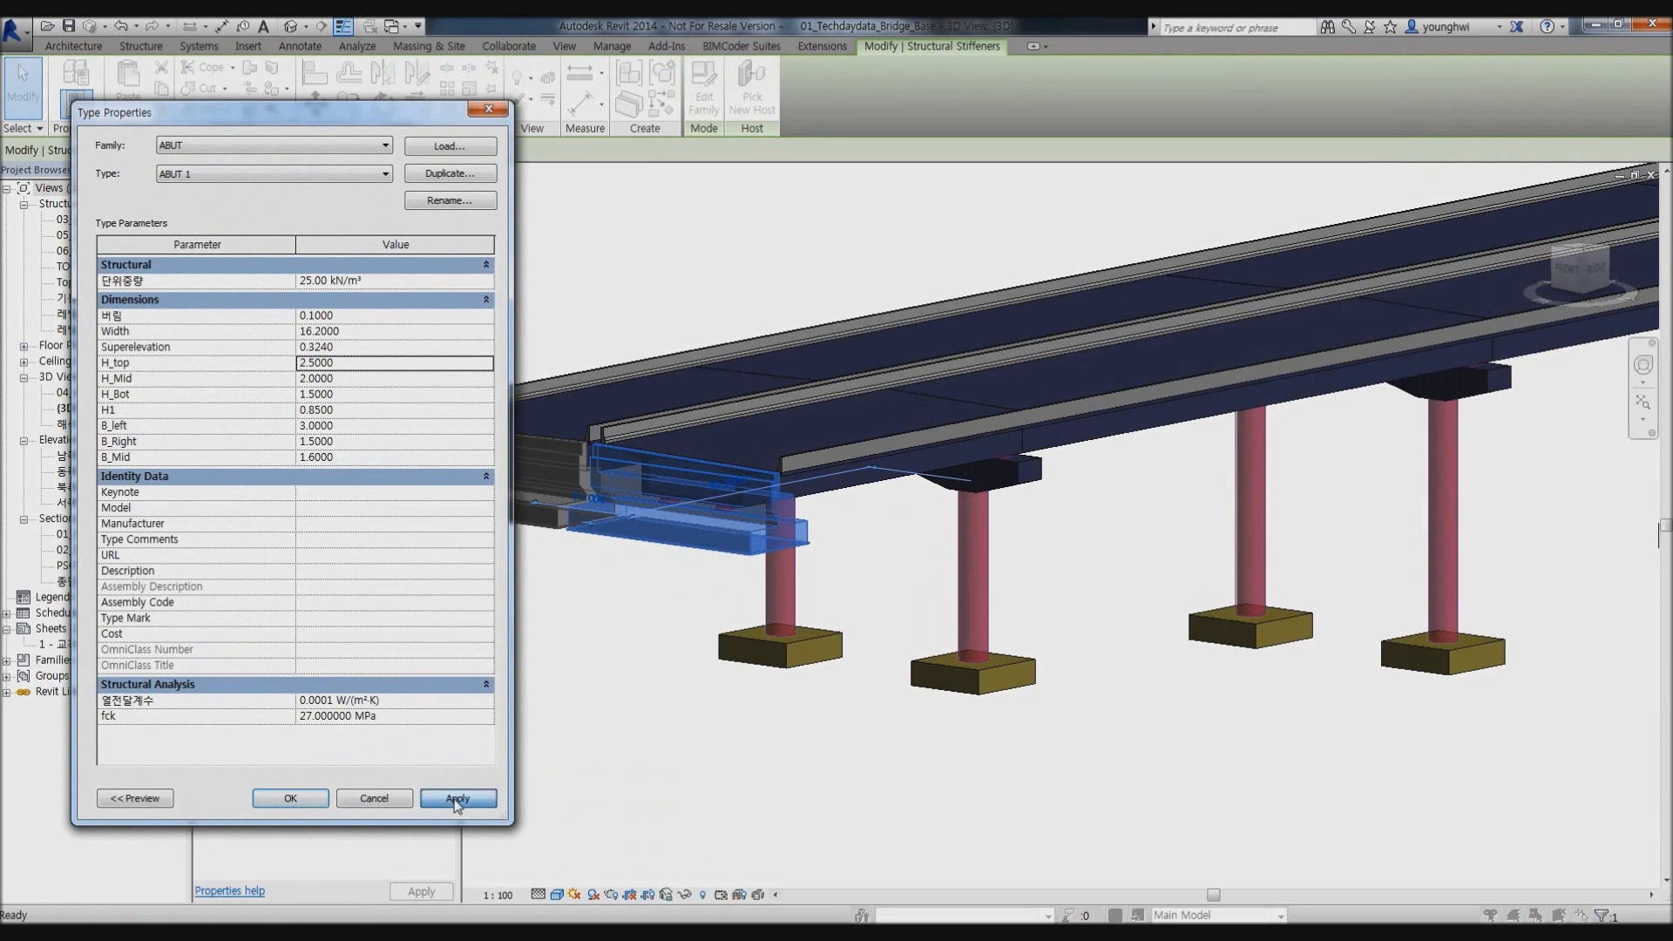
click(289, 798)
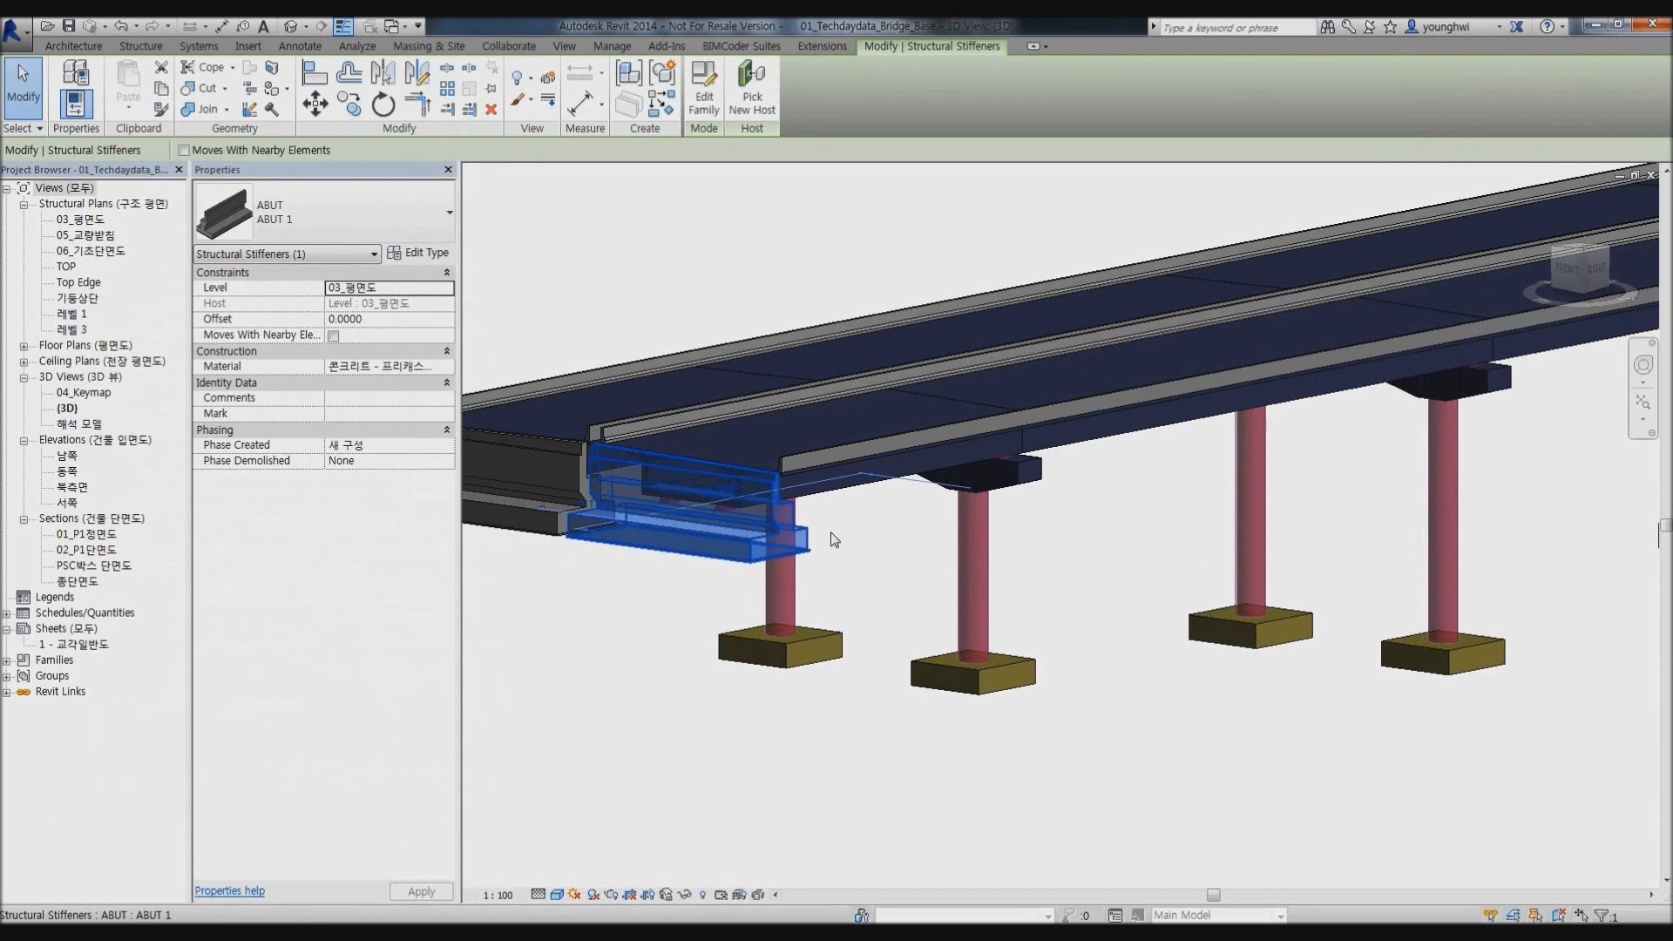
Open the selected abutment's ABUT family for editing and show its 앞면 elevation view.
scroll(828, 540, up, 2)
click(704, 96)
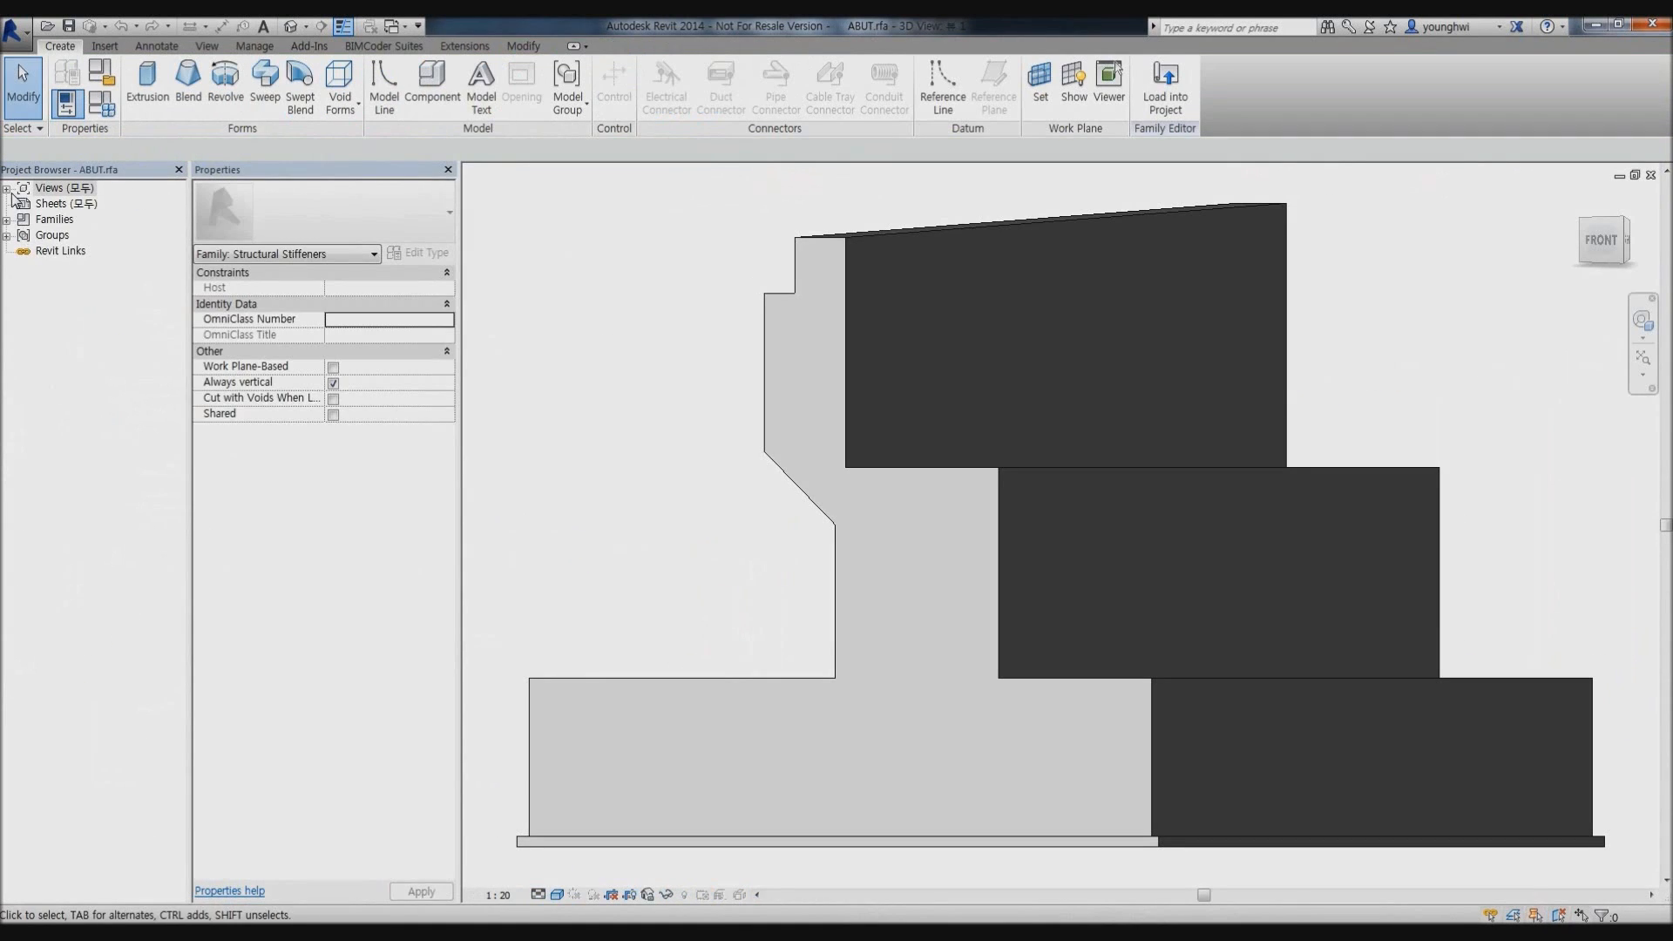
double_click(20, 189)
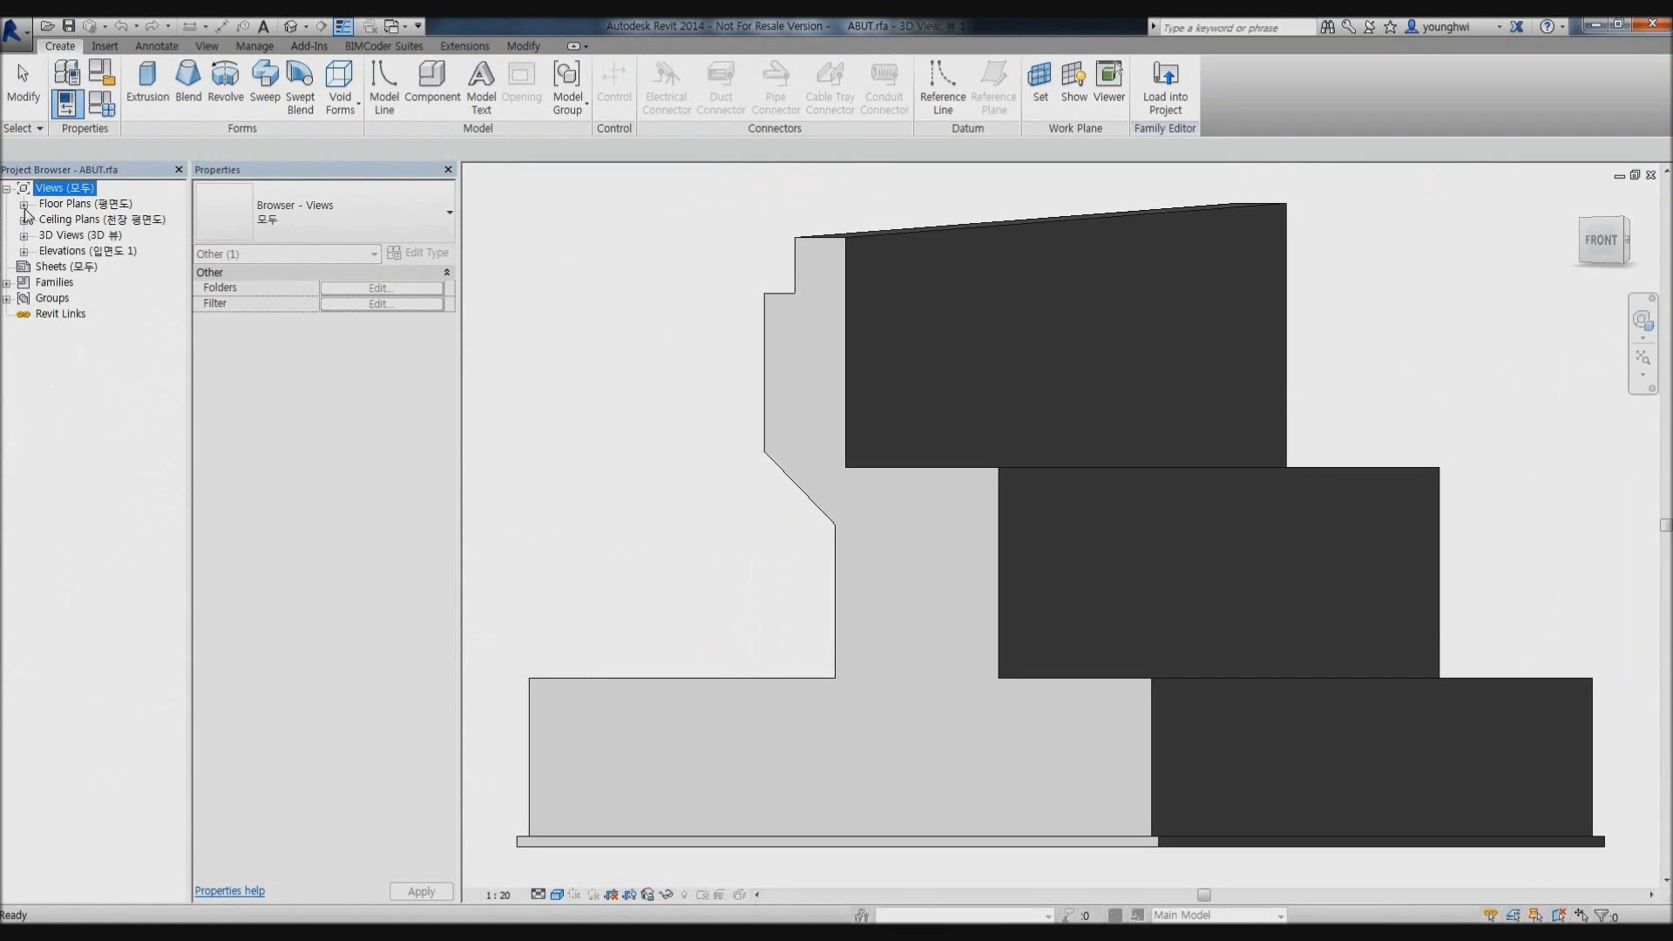
click(24, 252)
double_click(67, 282)
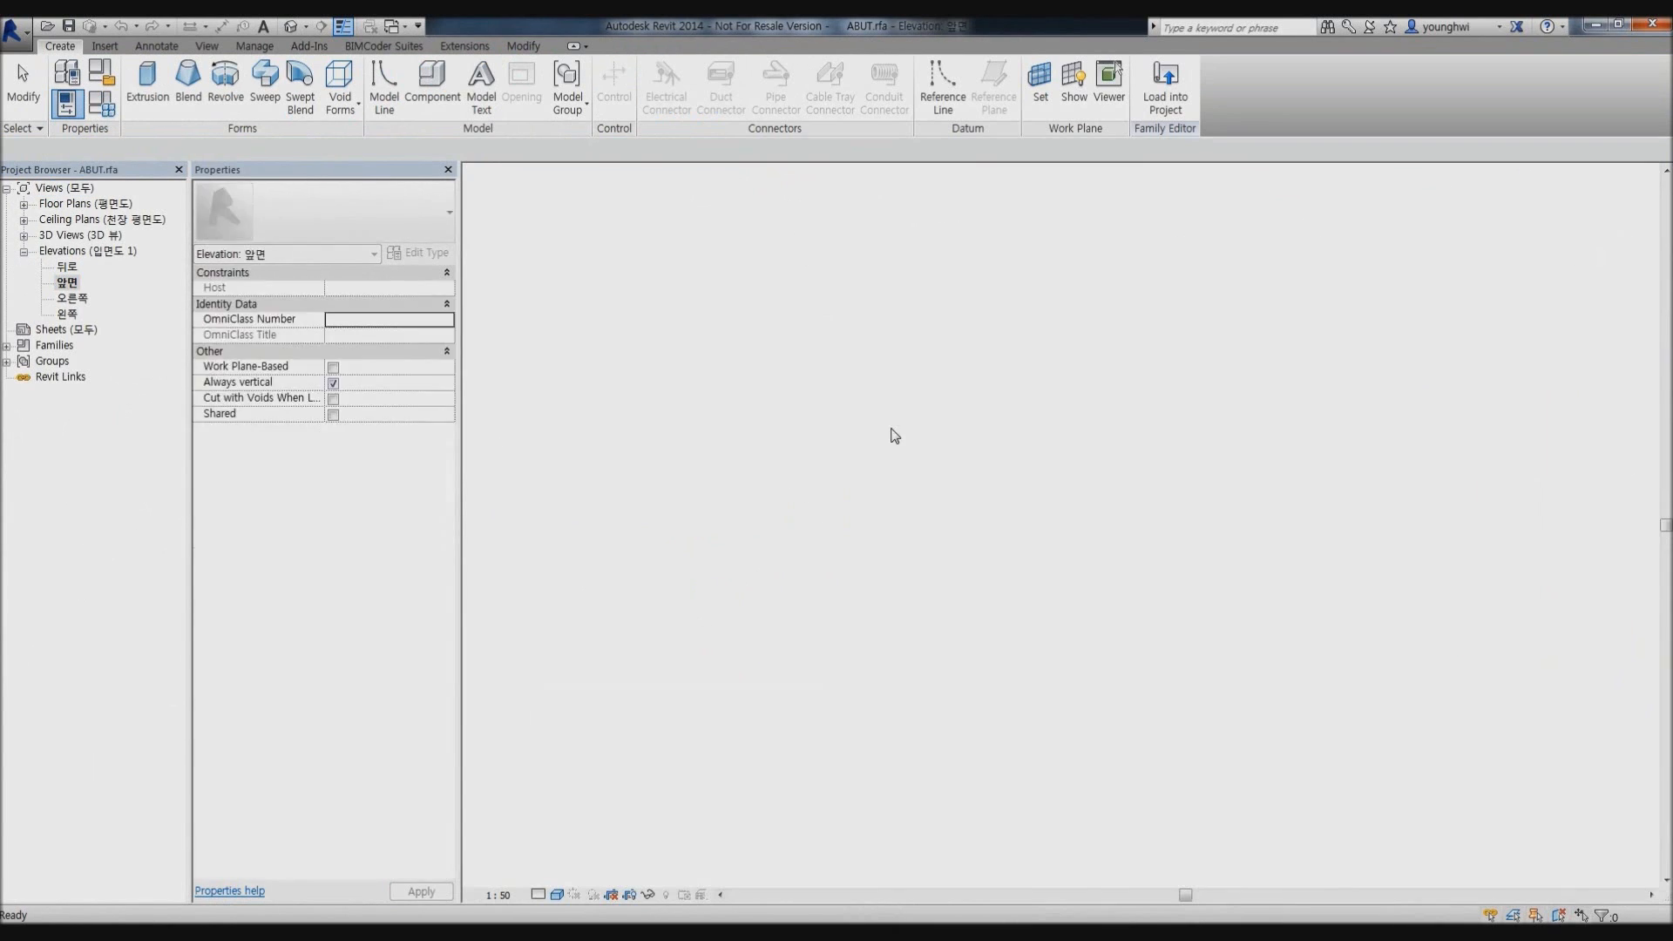
Review the ABUT 1 type's parameters in the abutment family and close the family without saving changes.
middle_drag(1279, 464, 1077, 389)
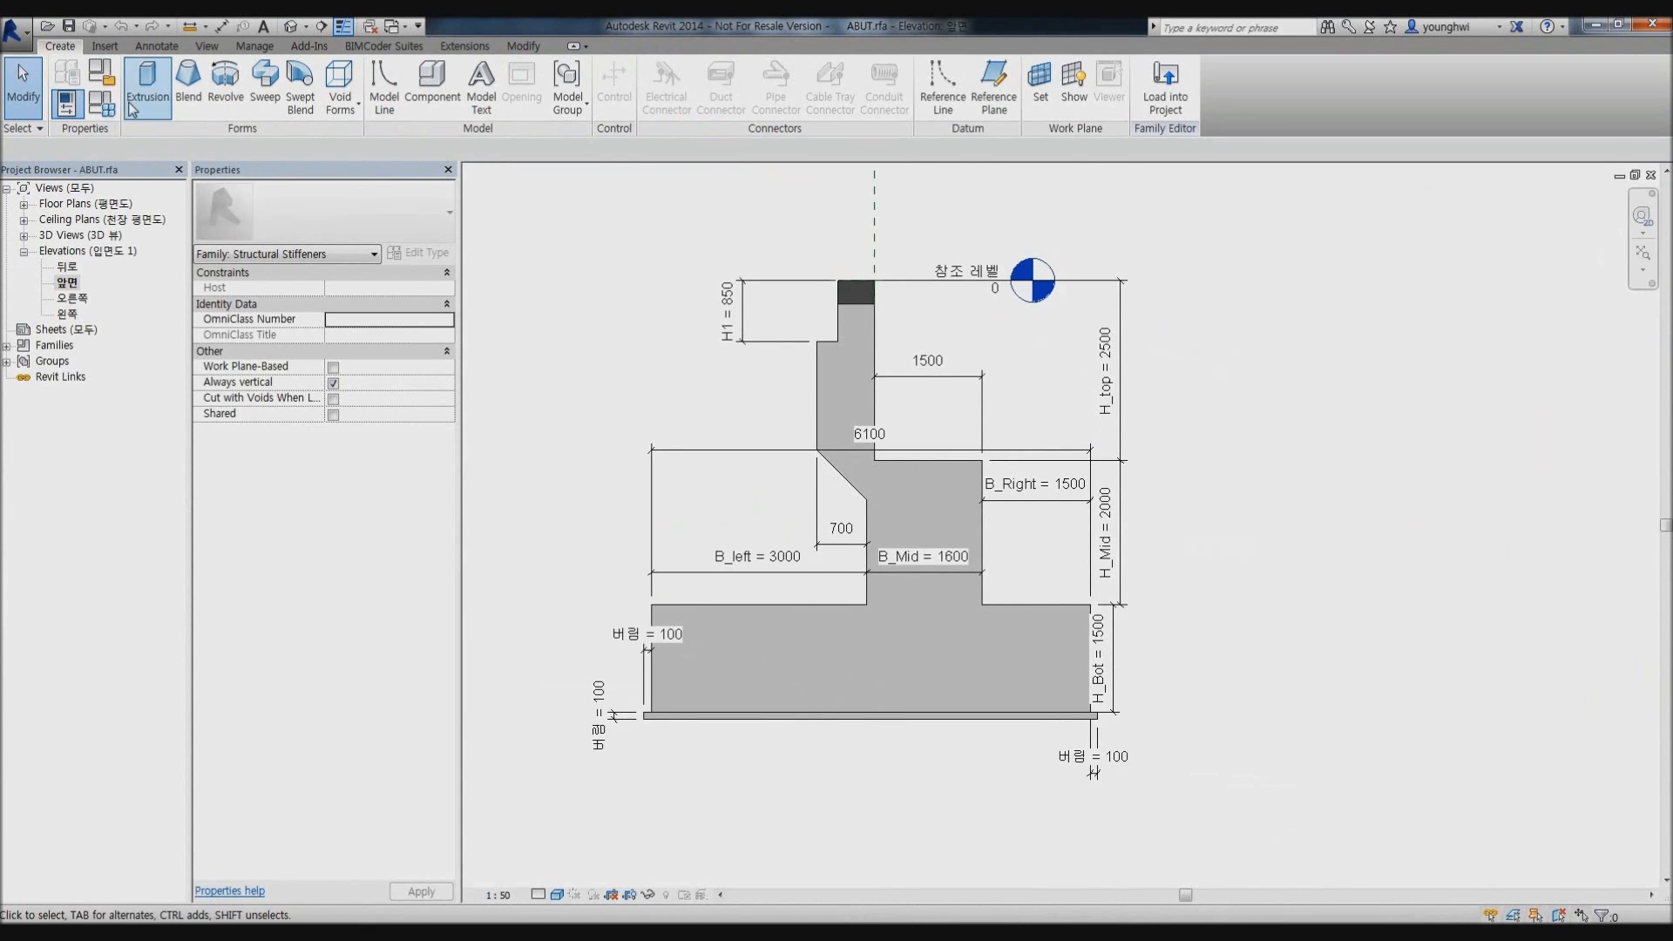
click(102, 103)
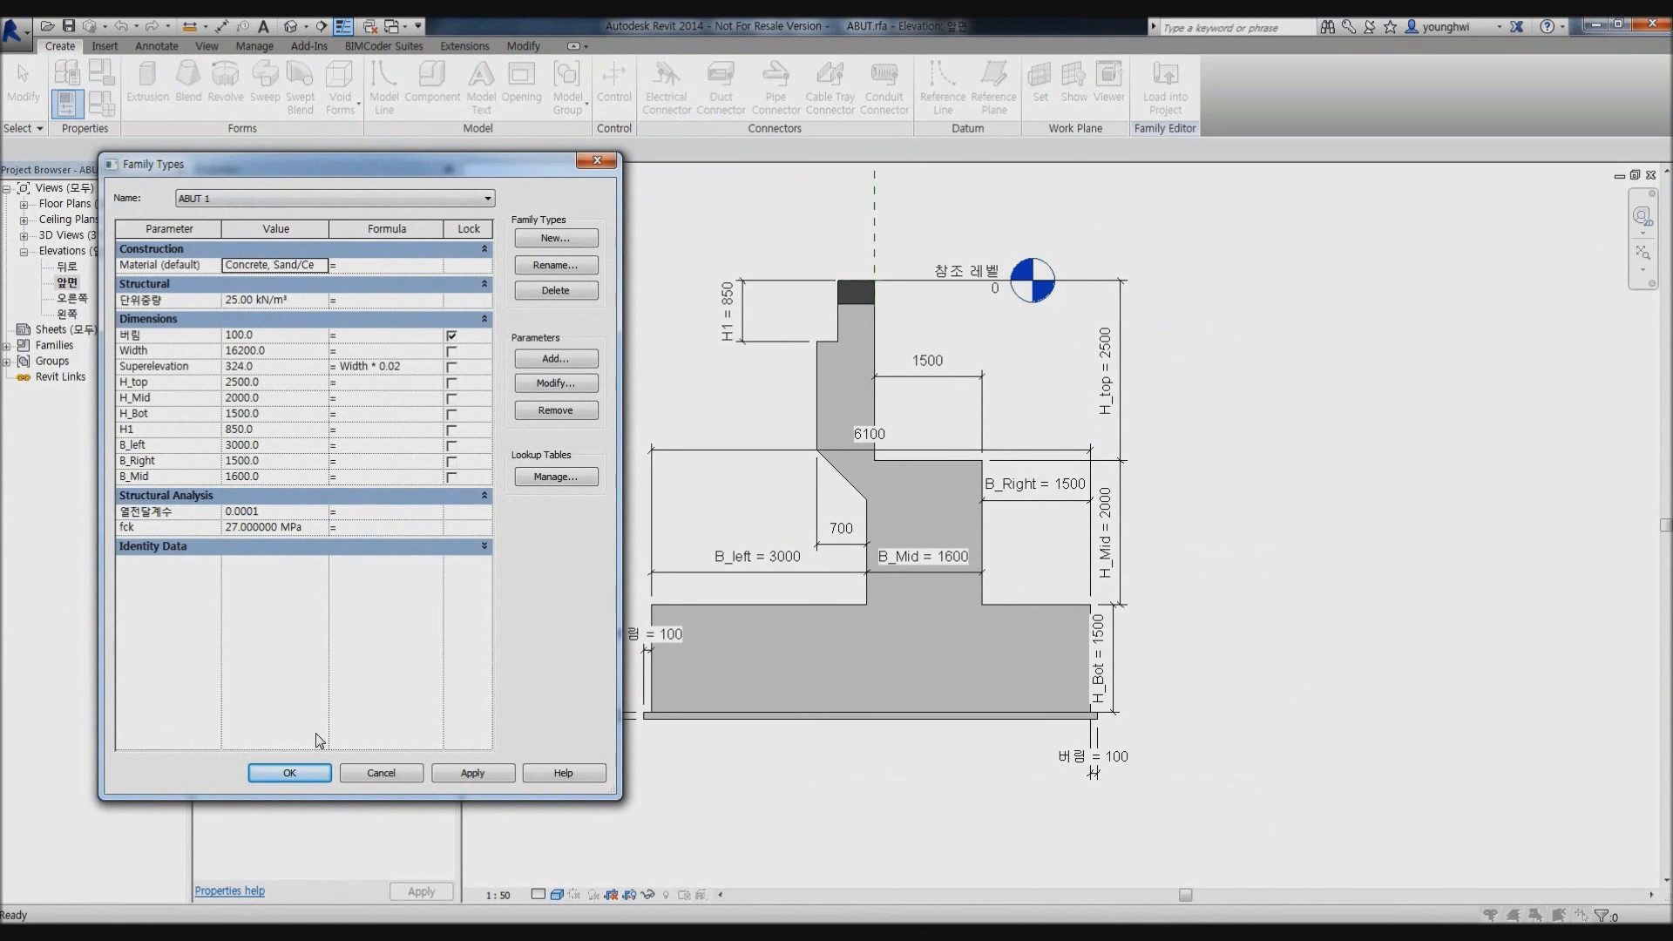
click(290, 773)
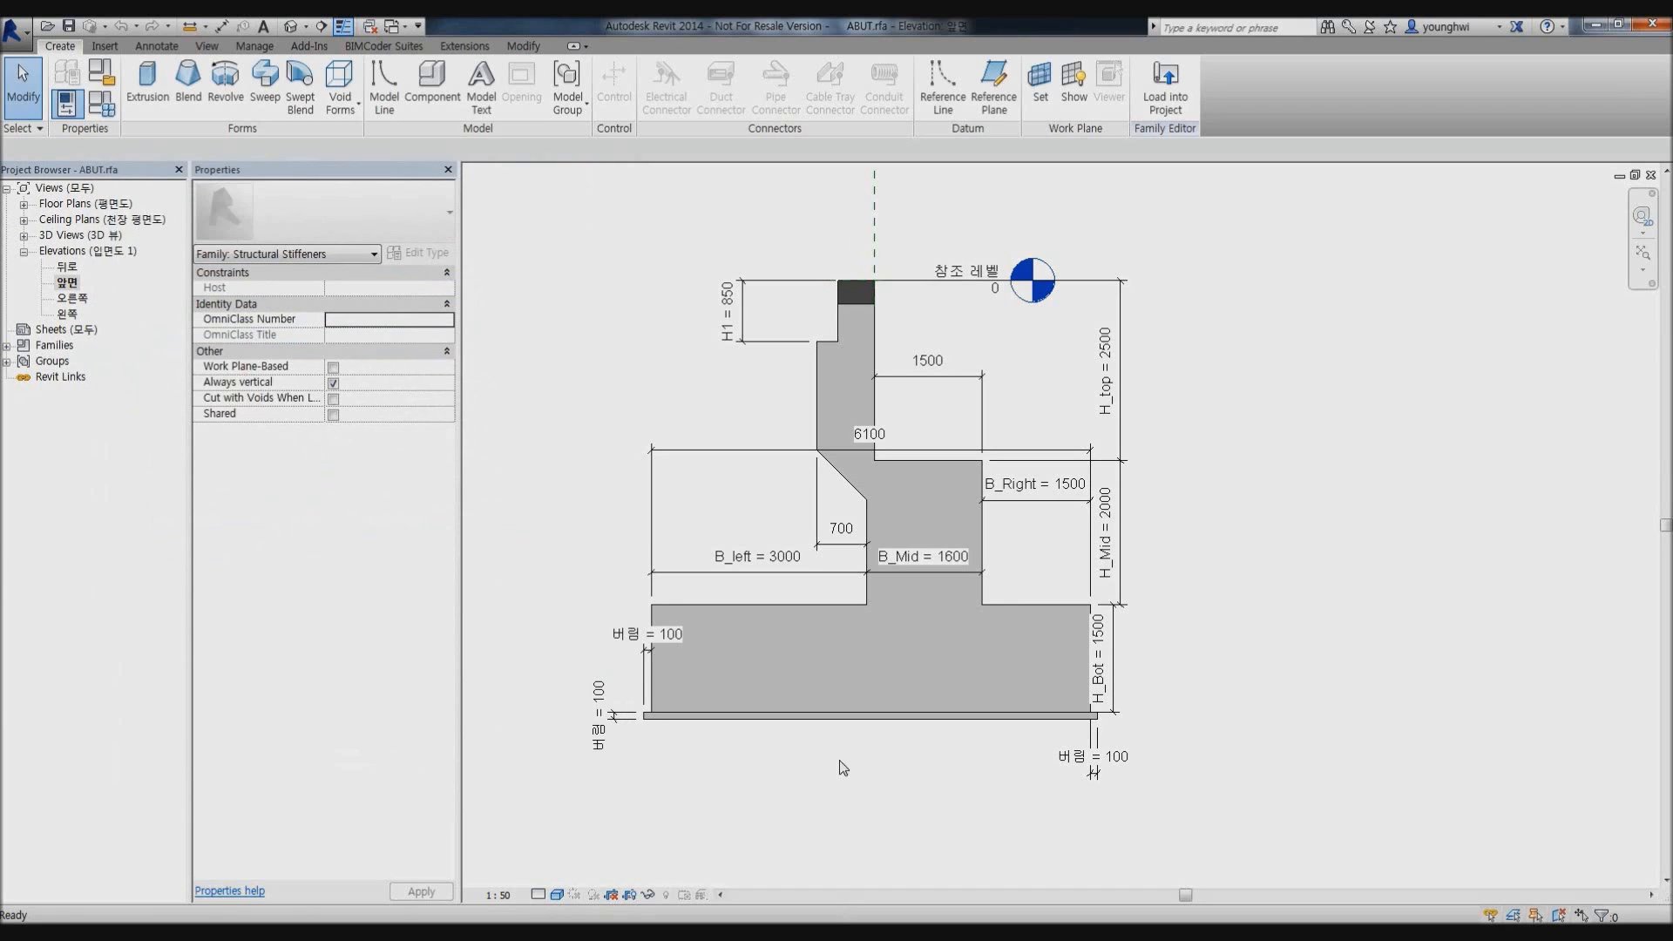
click(1650, 174)
click(1650, 174)
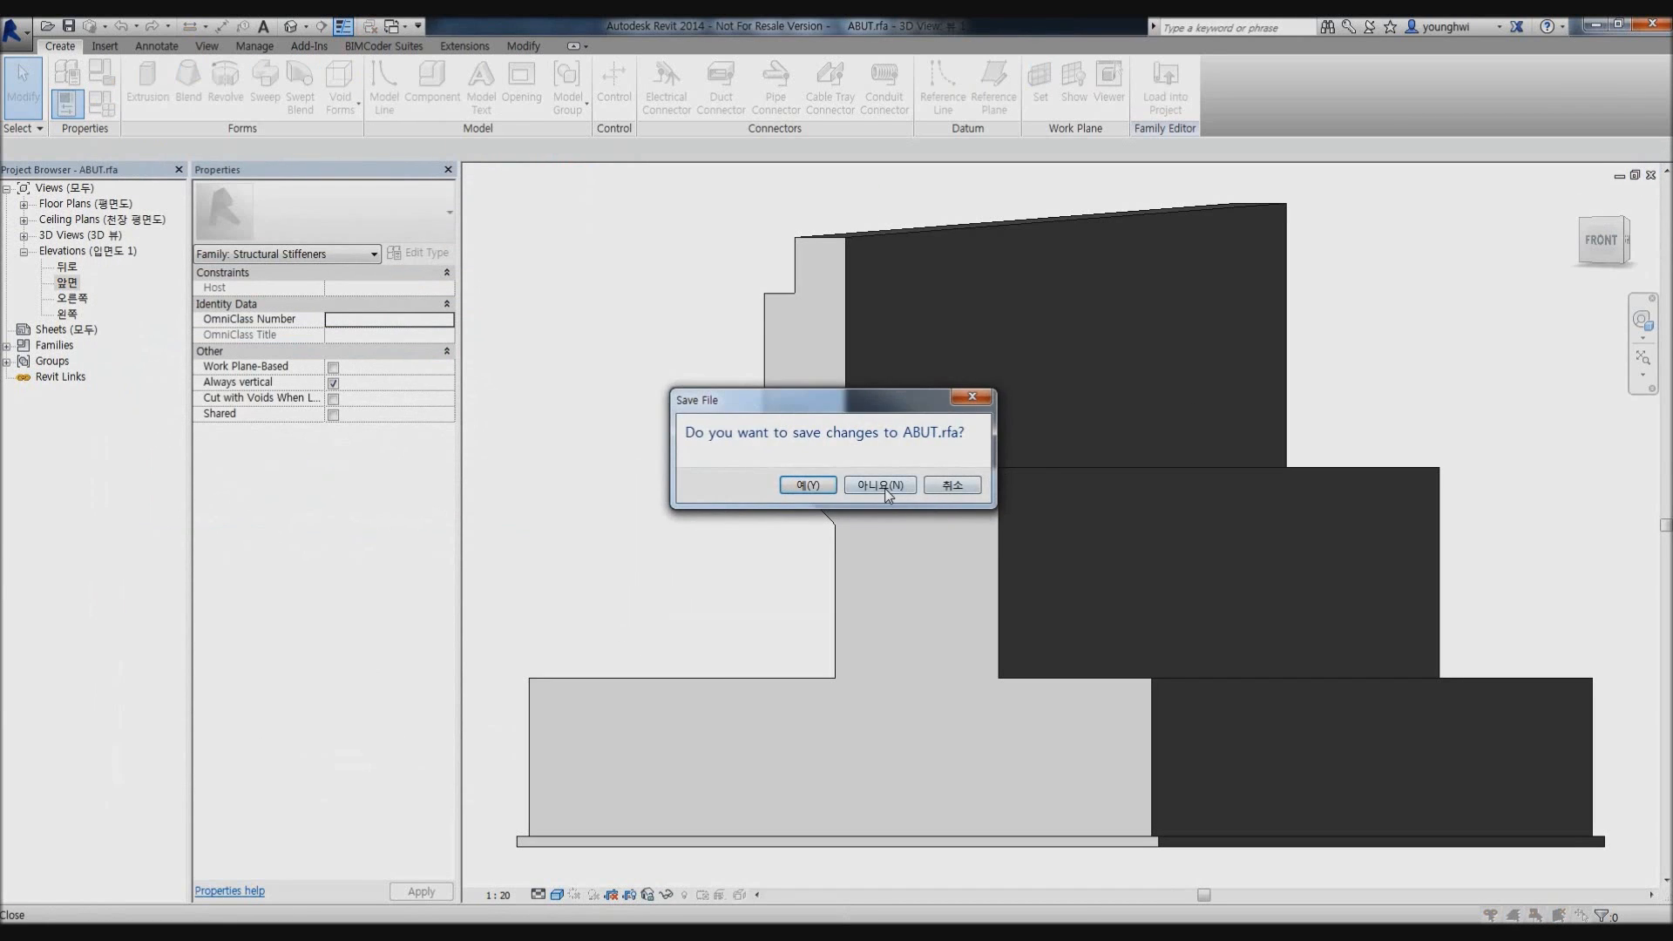
click(886, 490)
Examine the properties of the end box girder segment and the front pier column in the bridge model.
scroll(855, 541, down, 1)
middle_drag(1032, 551, 968, 564)
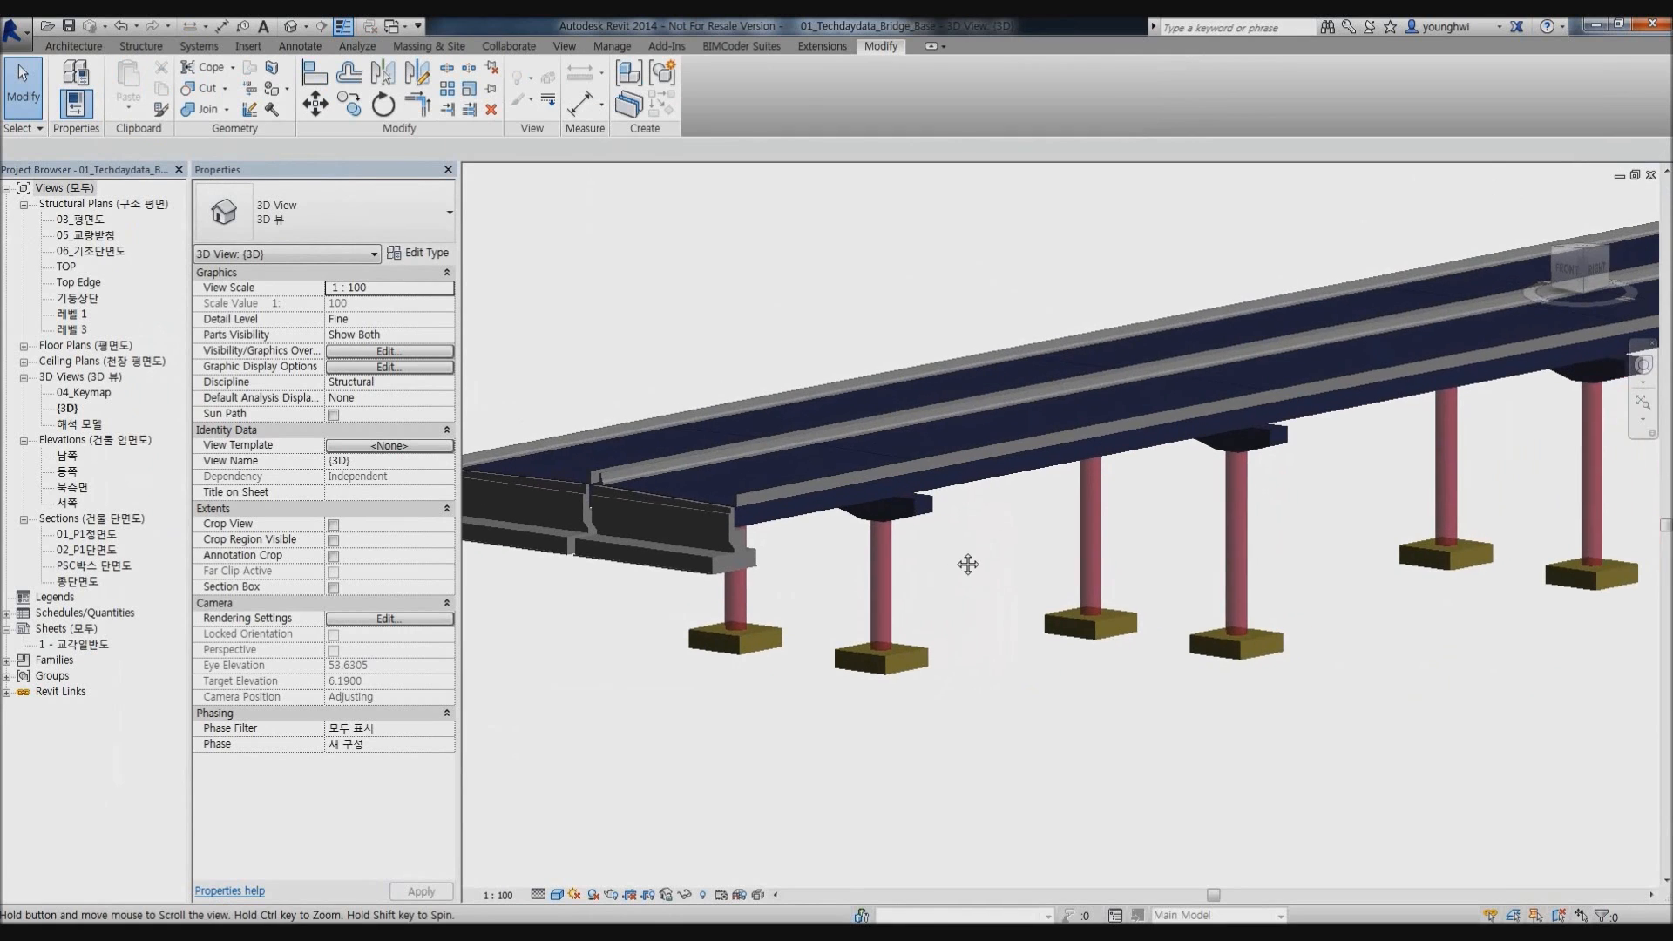
click(819, 514)
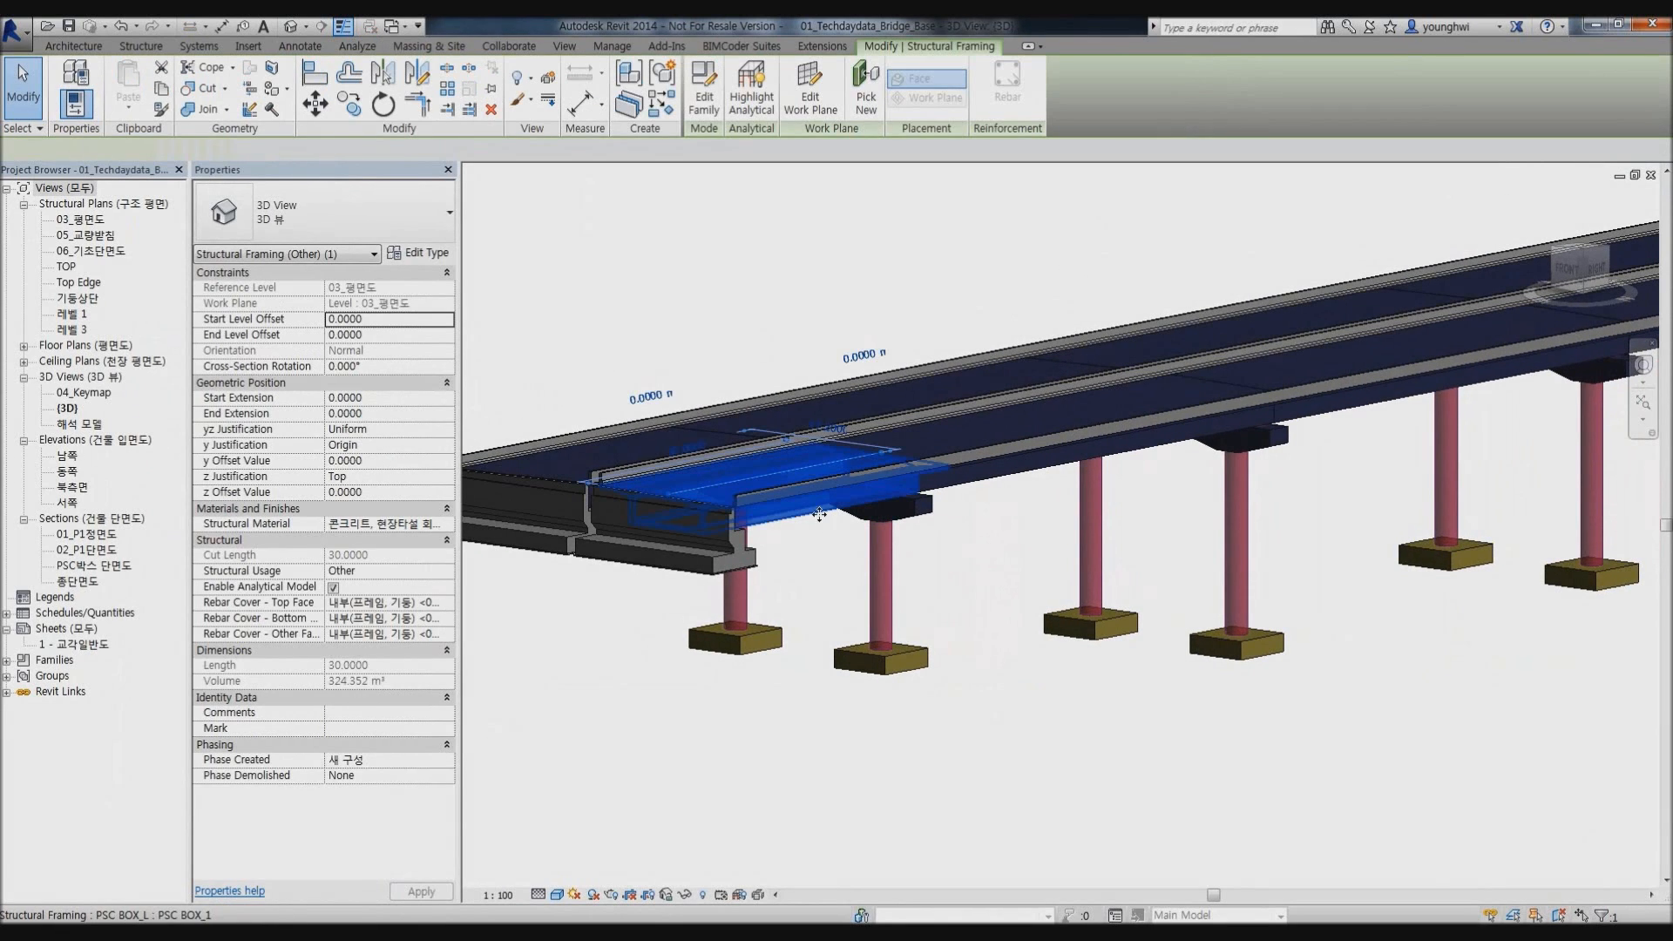
click(880, 579)
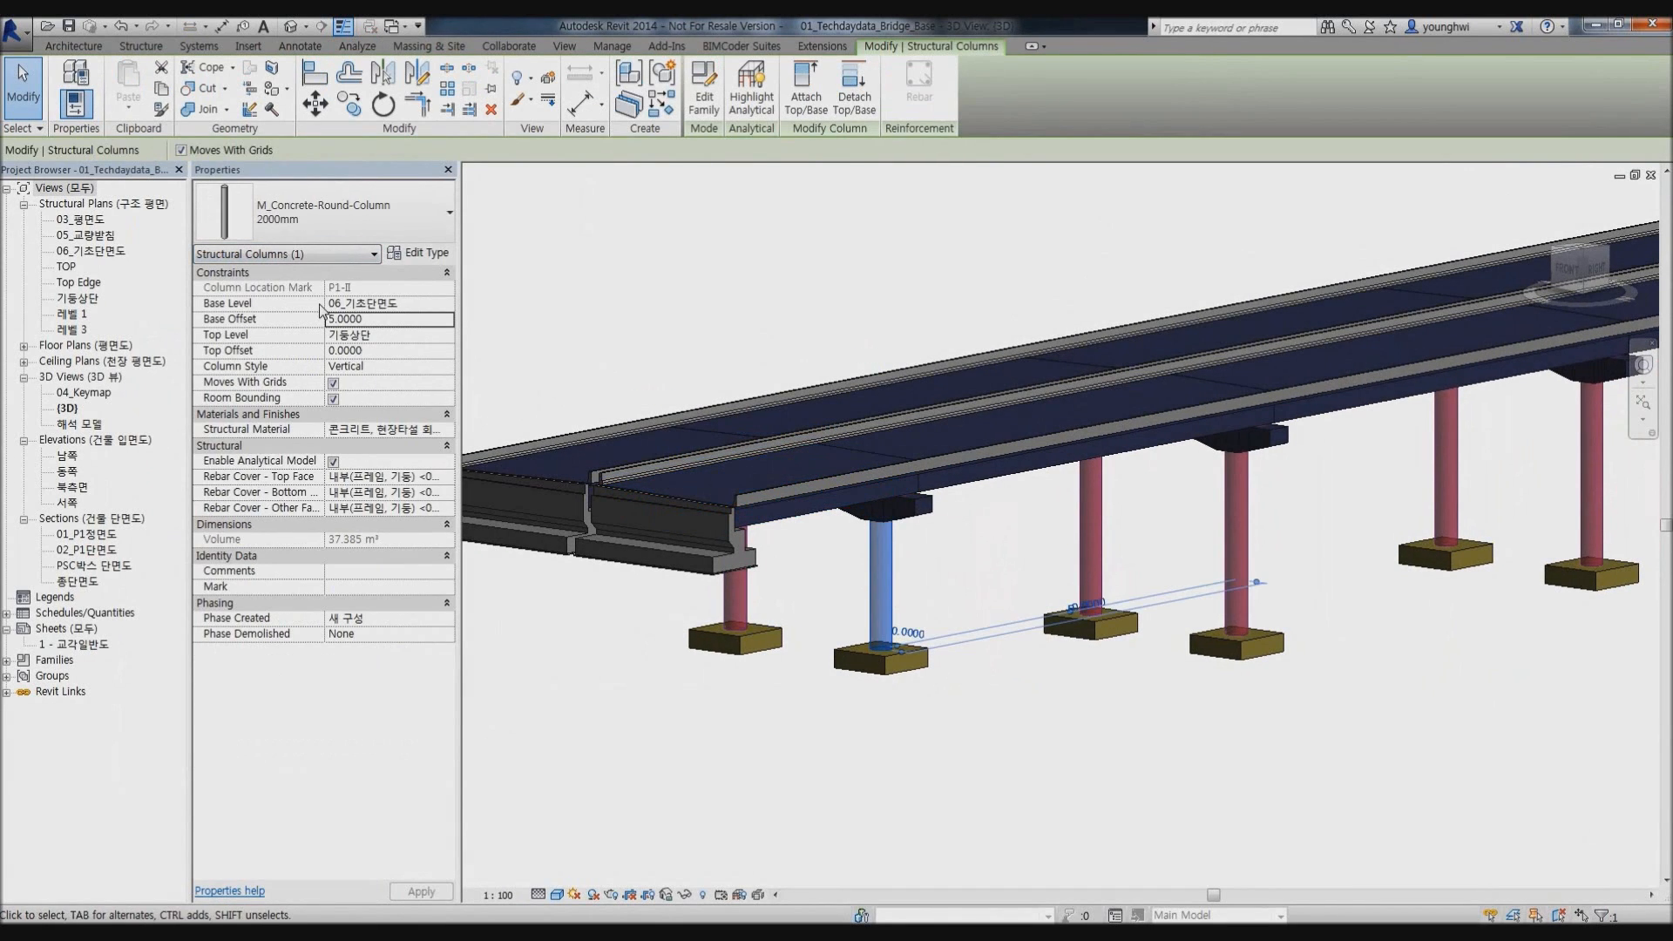
click(985, 565)
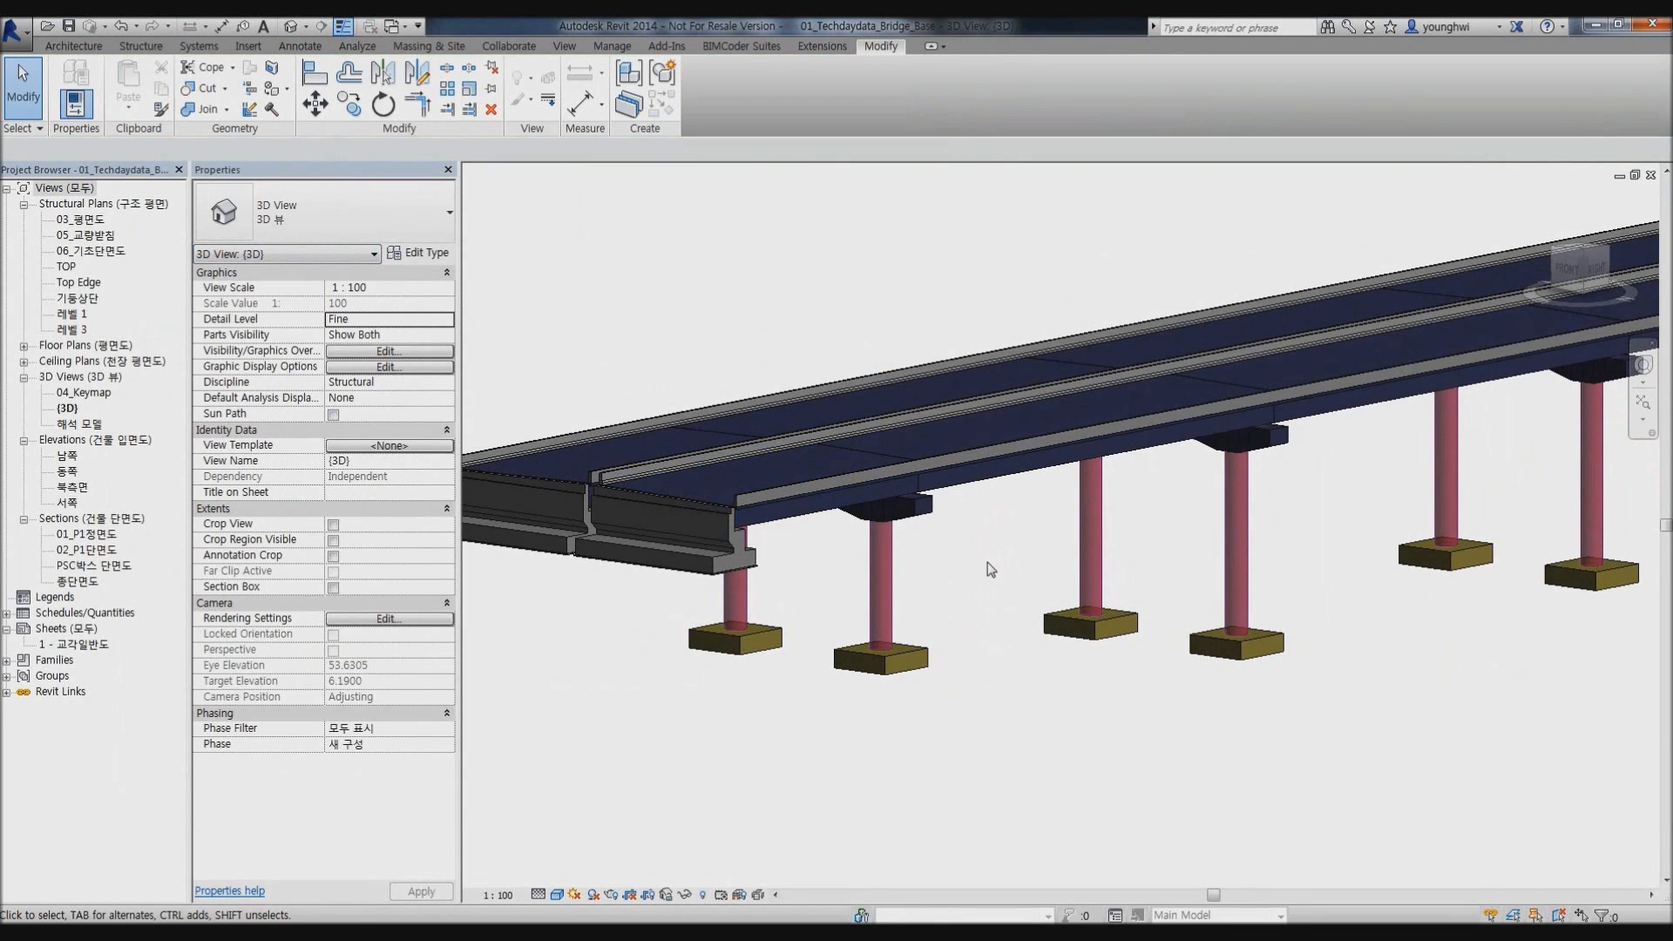
middle_drag(985, 566, 1103, 582)
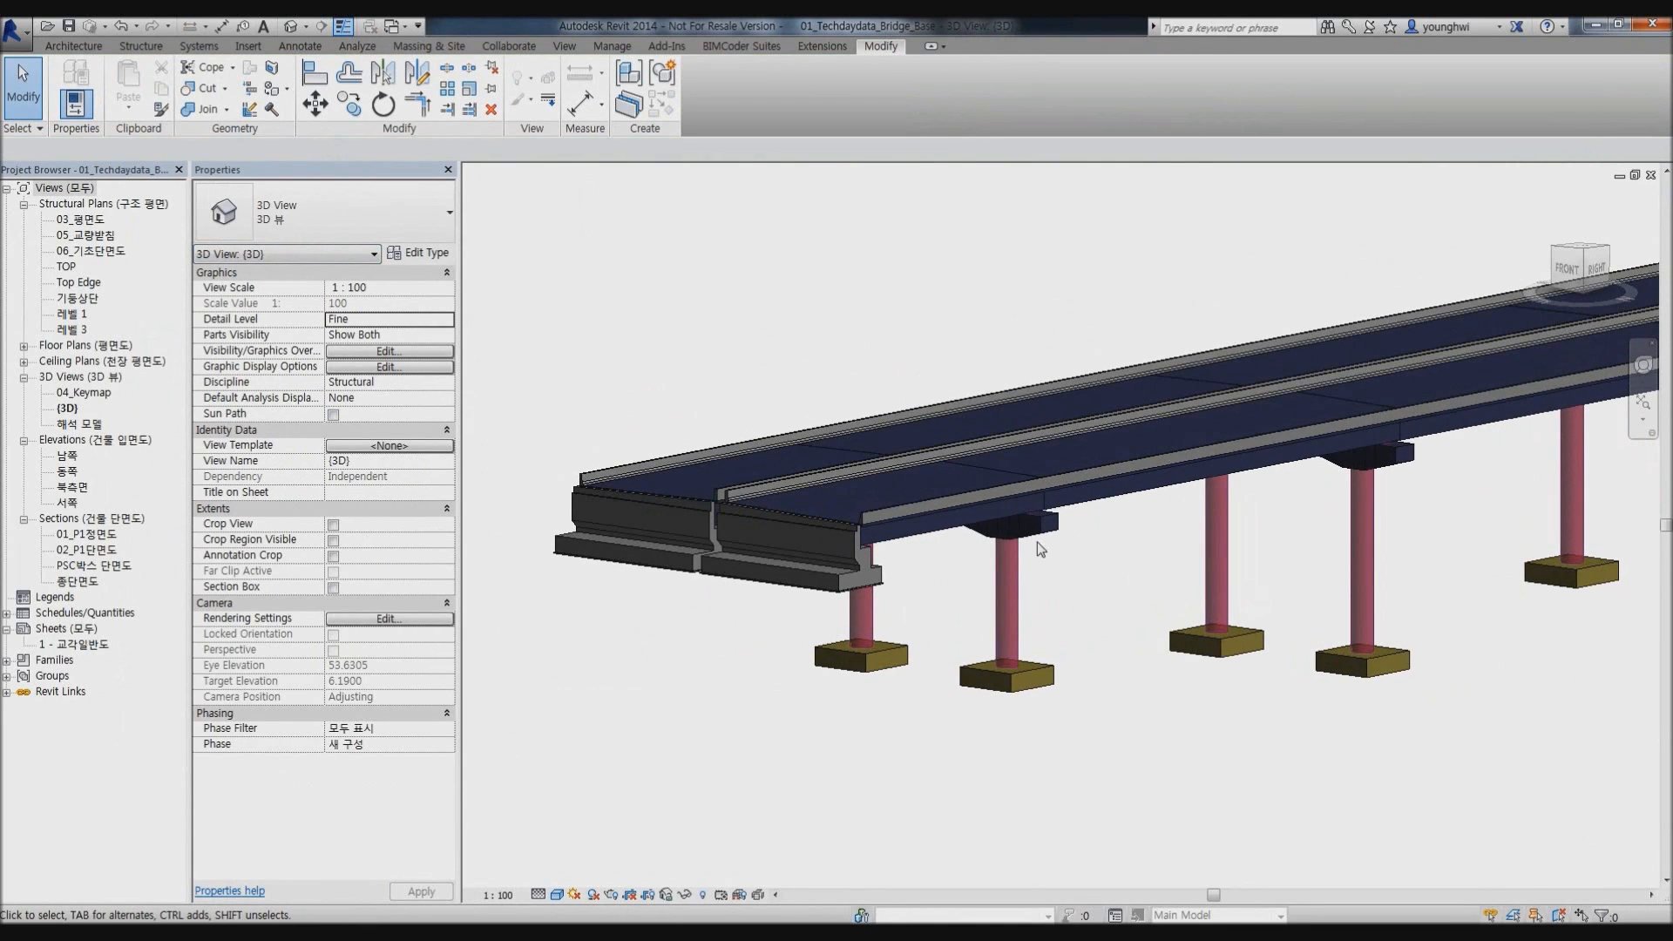
Look through the project's loaded structural column families and the column types available for placement.
click(7, 661)
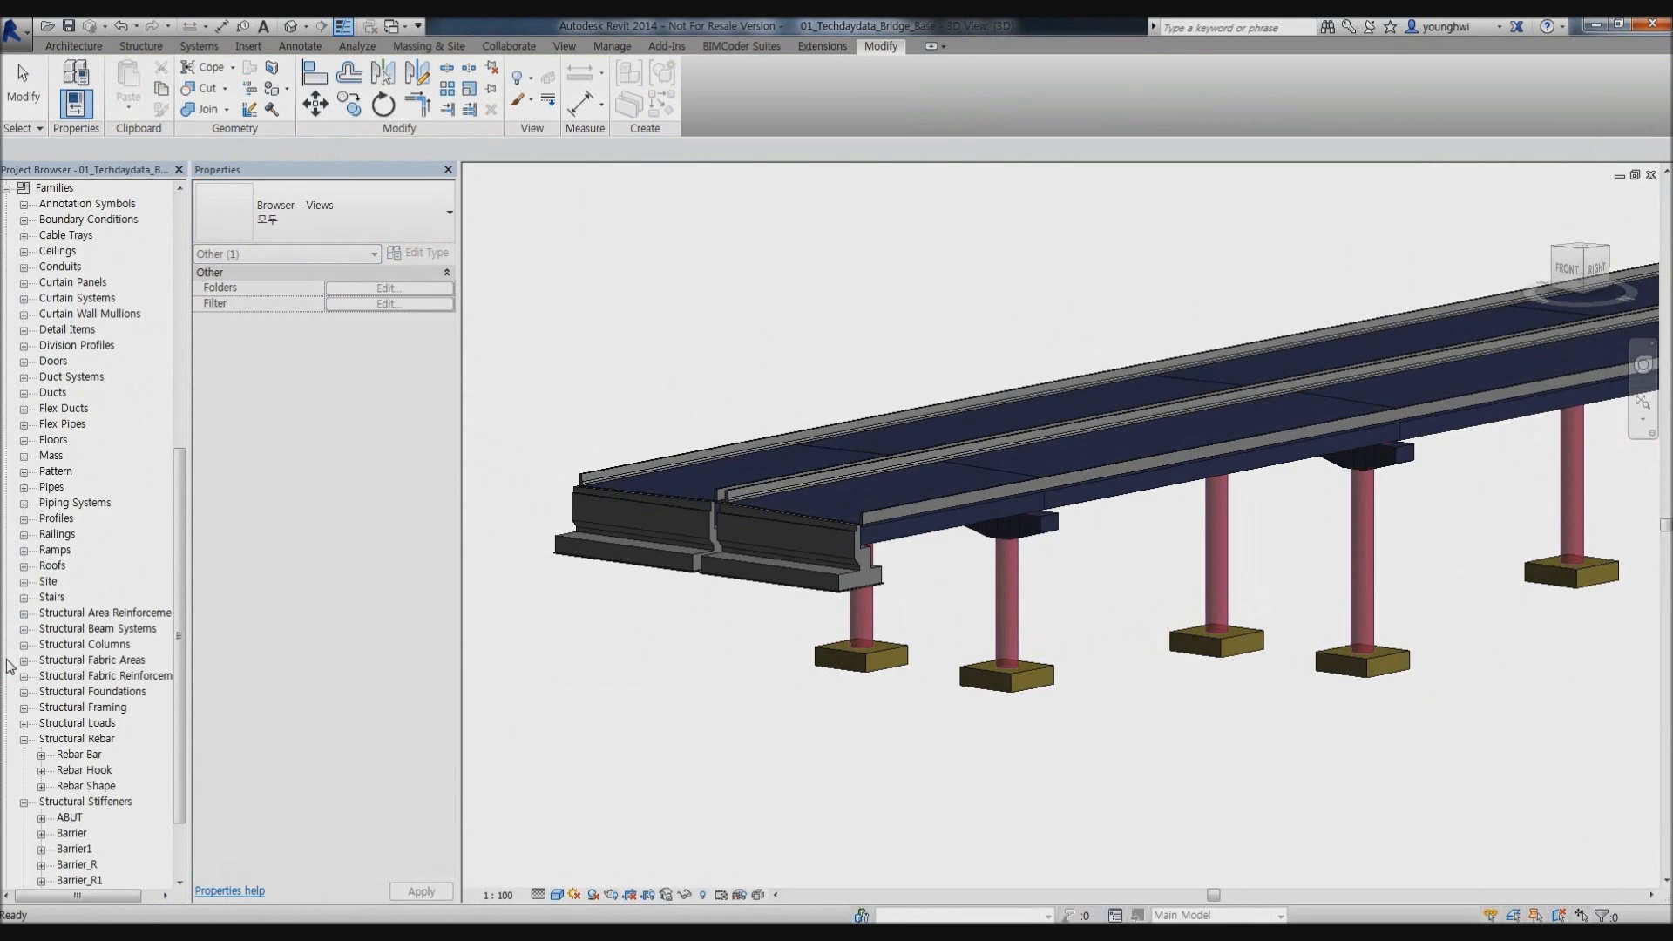
scroll(186, 746, down, 2)
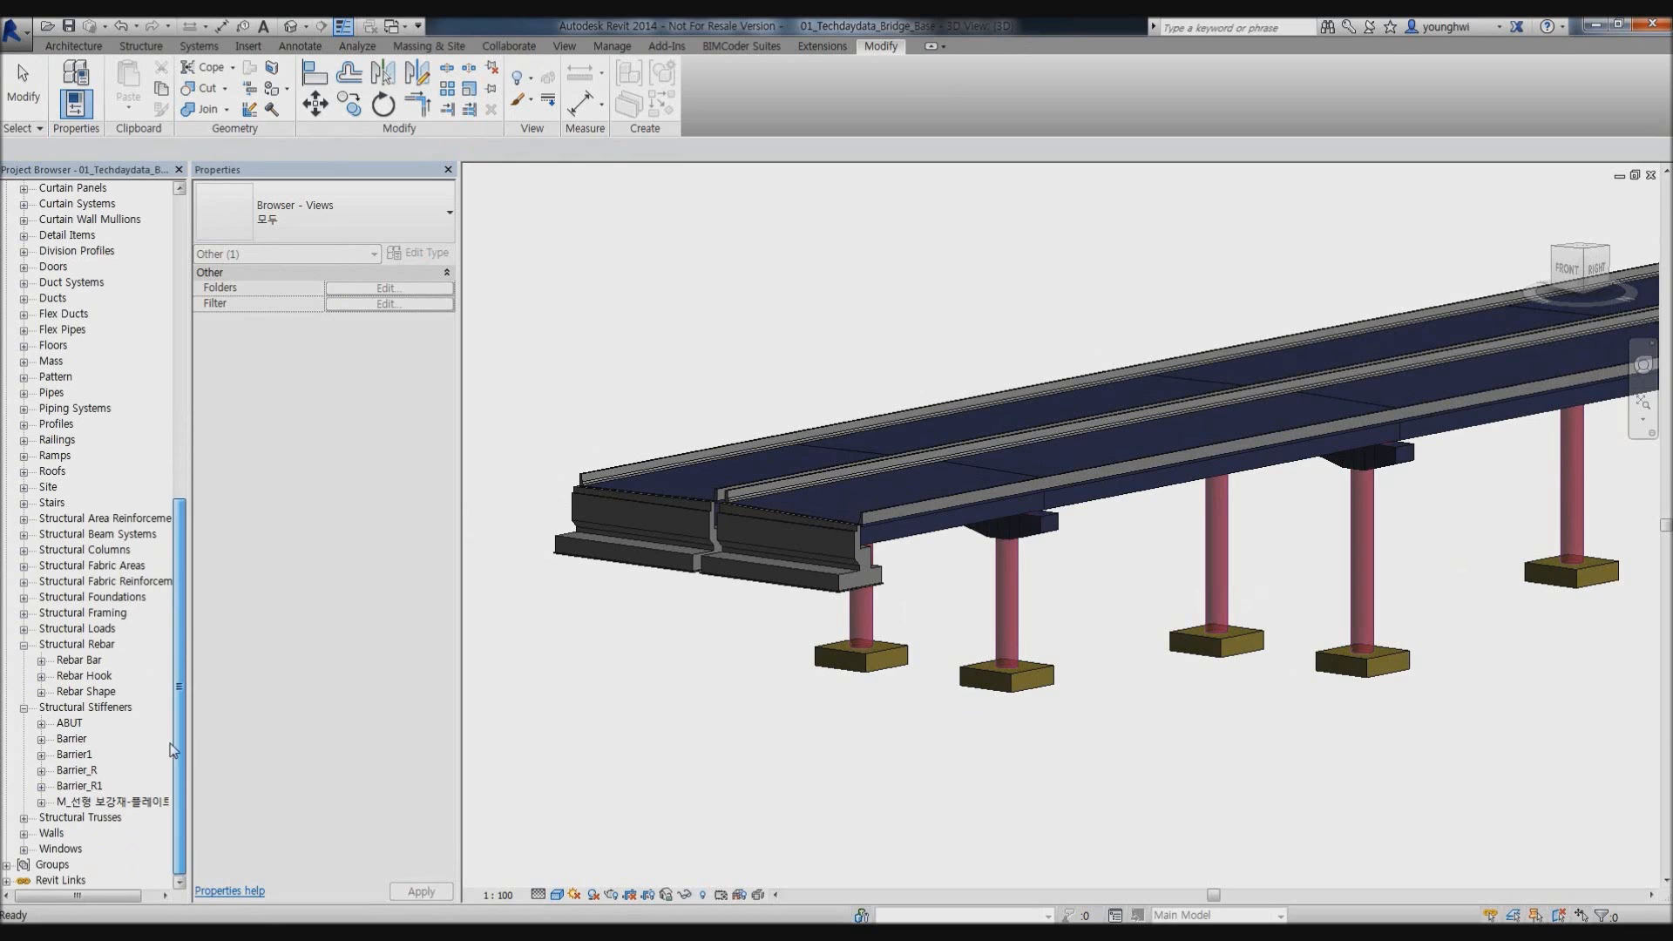
click(25, 550)
click(76, 568)
click(86, 583)
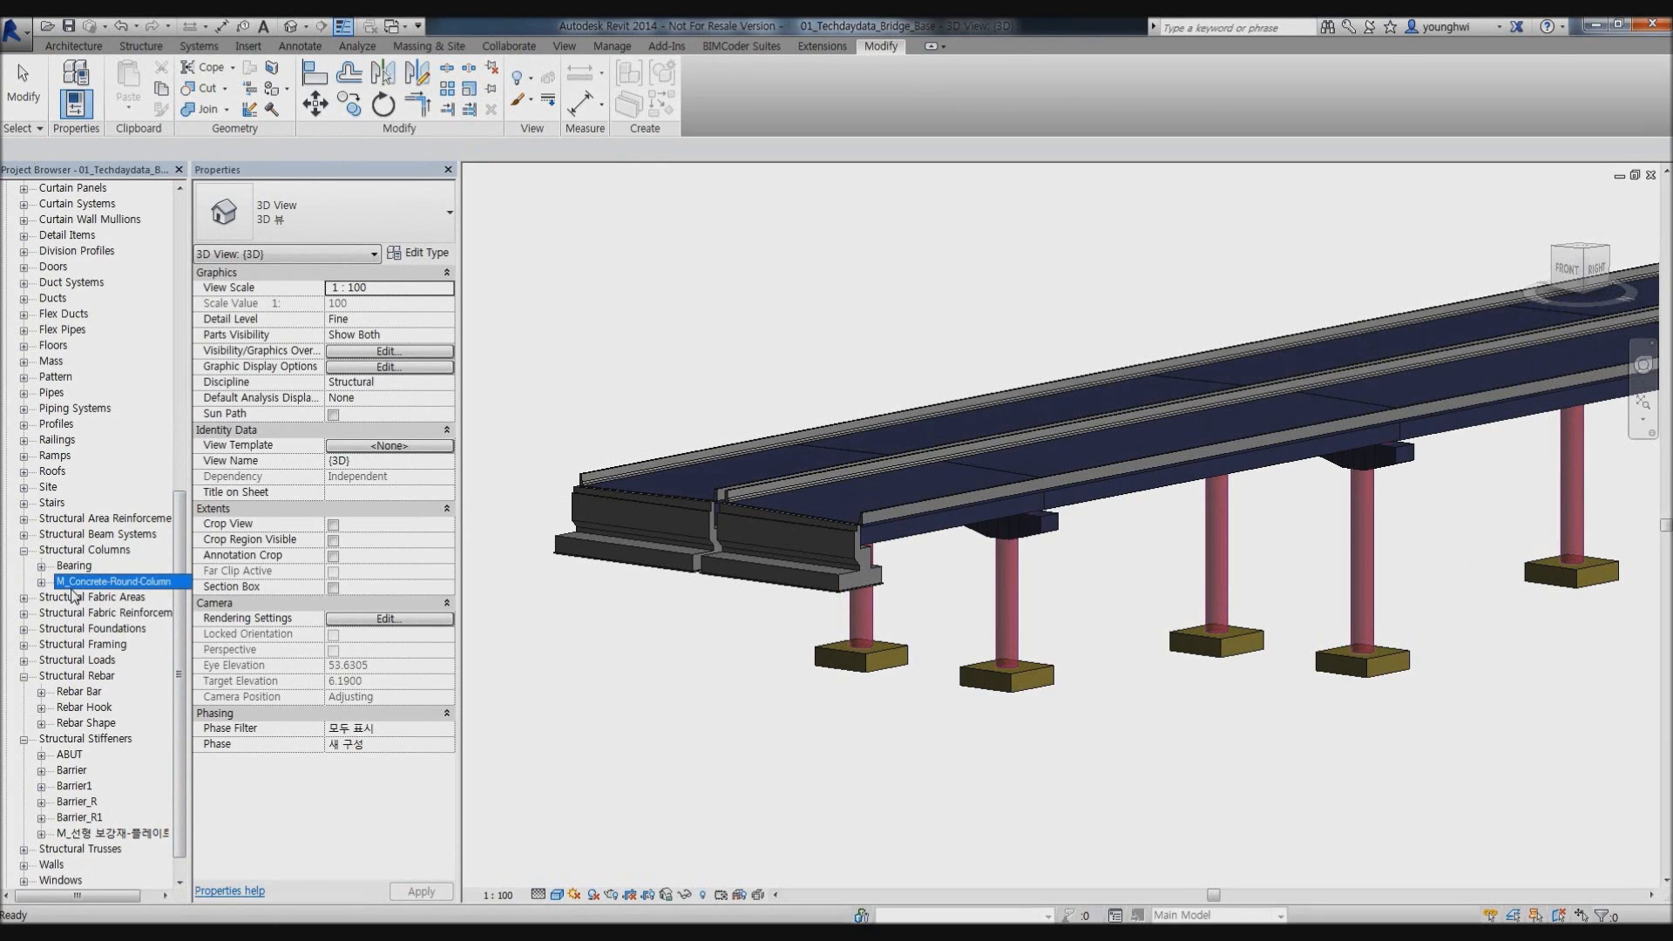
click(141, 45)
click(147, 92)
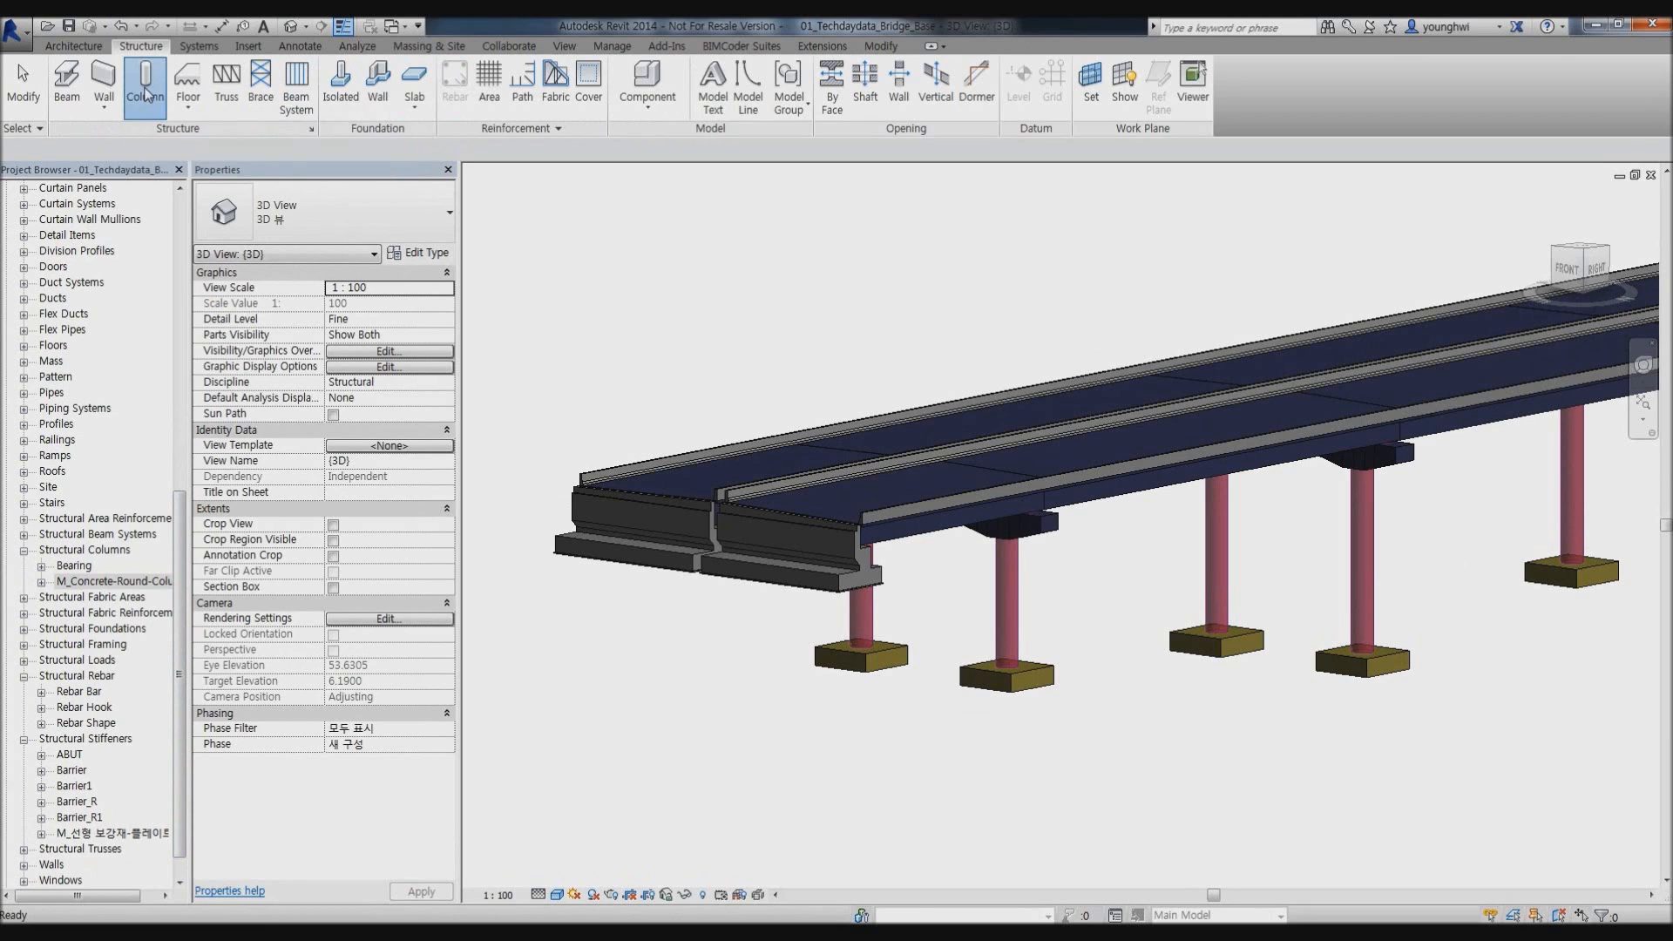
click(353, 216)
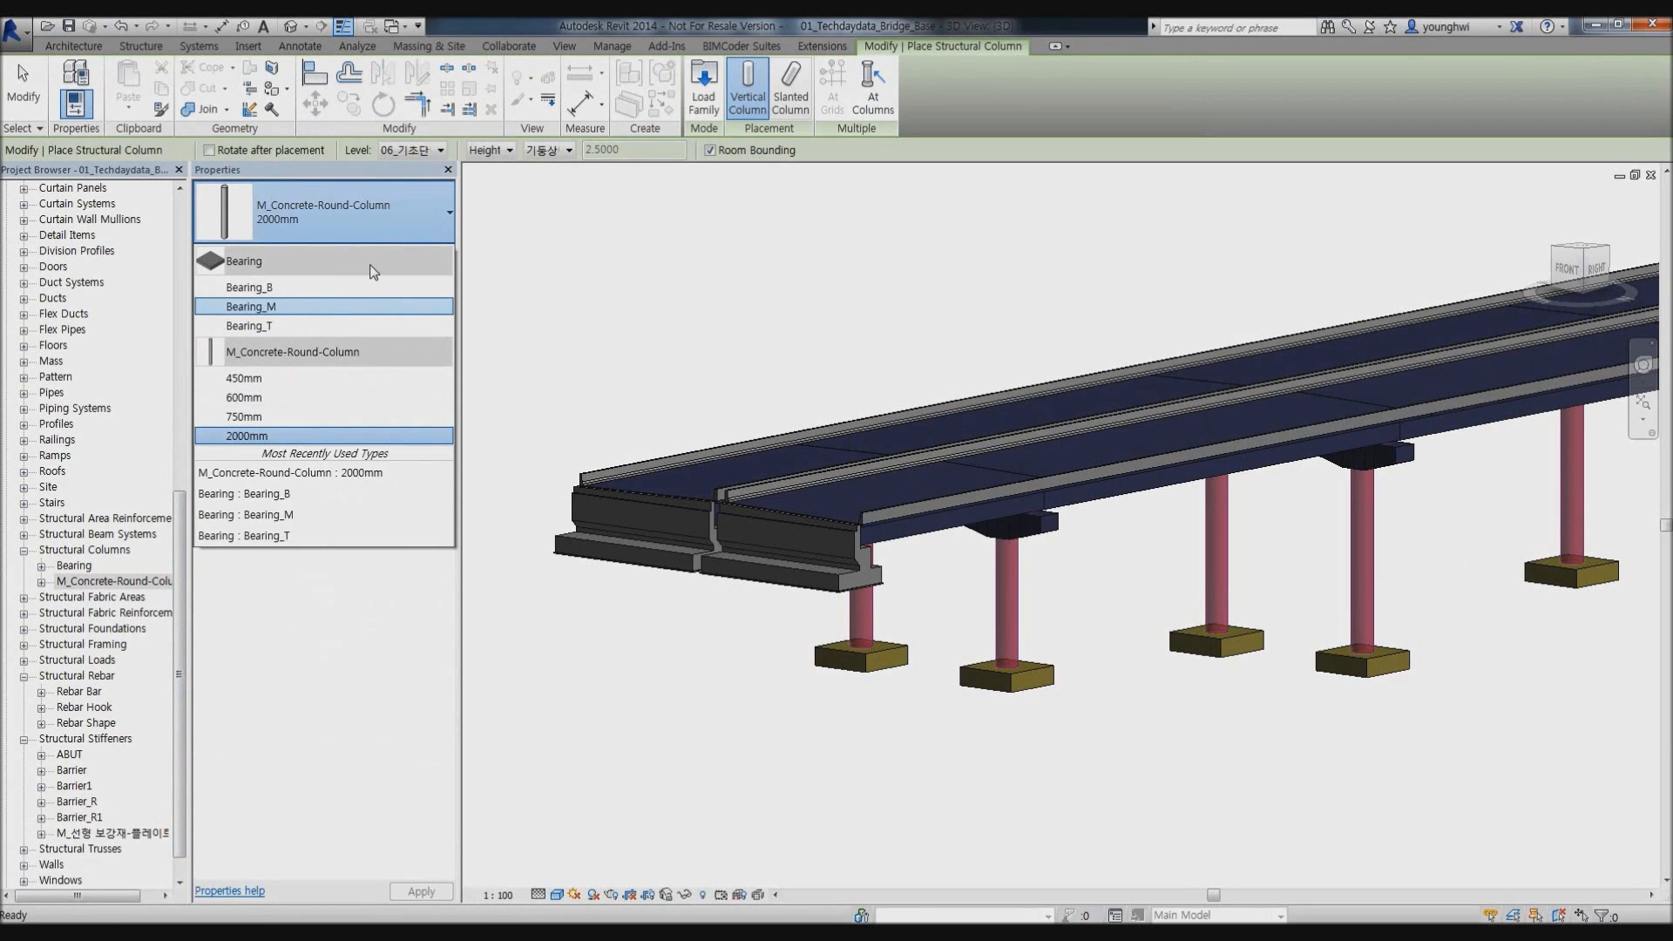
click(536, 199)
Load the 콘크리트-원형-기둥 round column family from the library's 구조 기둥 > 콘크리트 folder.
click(249, 46)
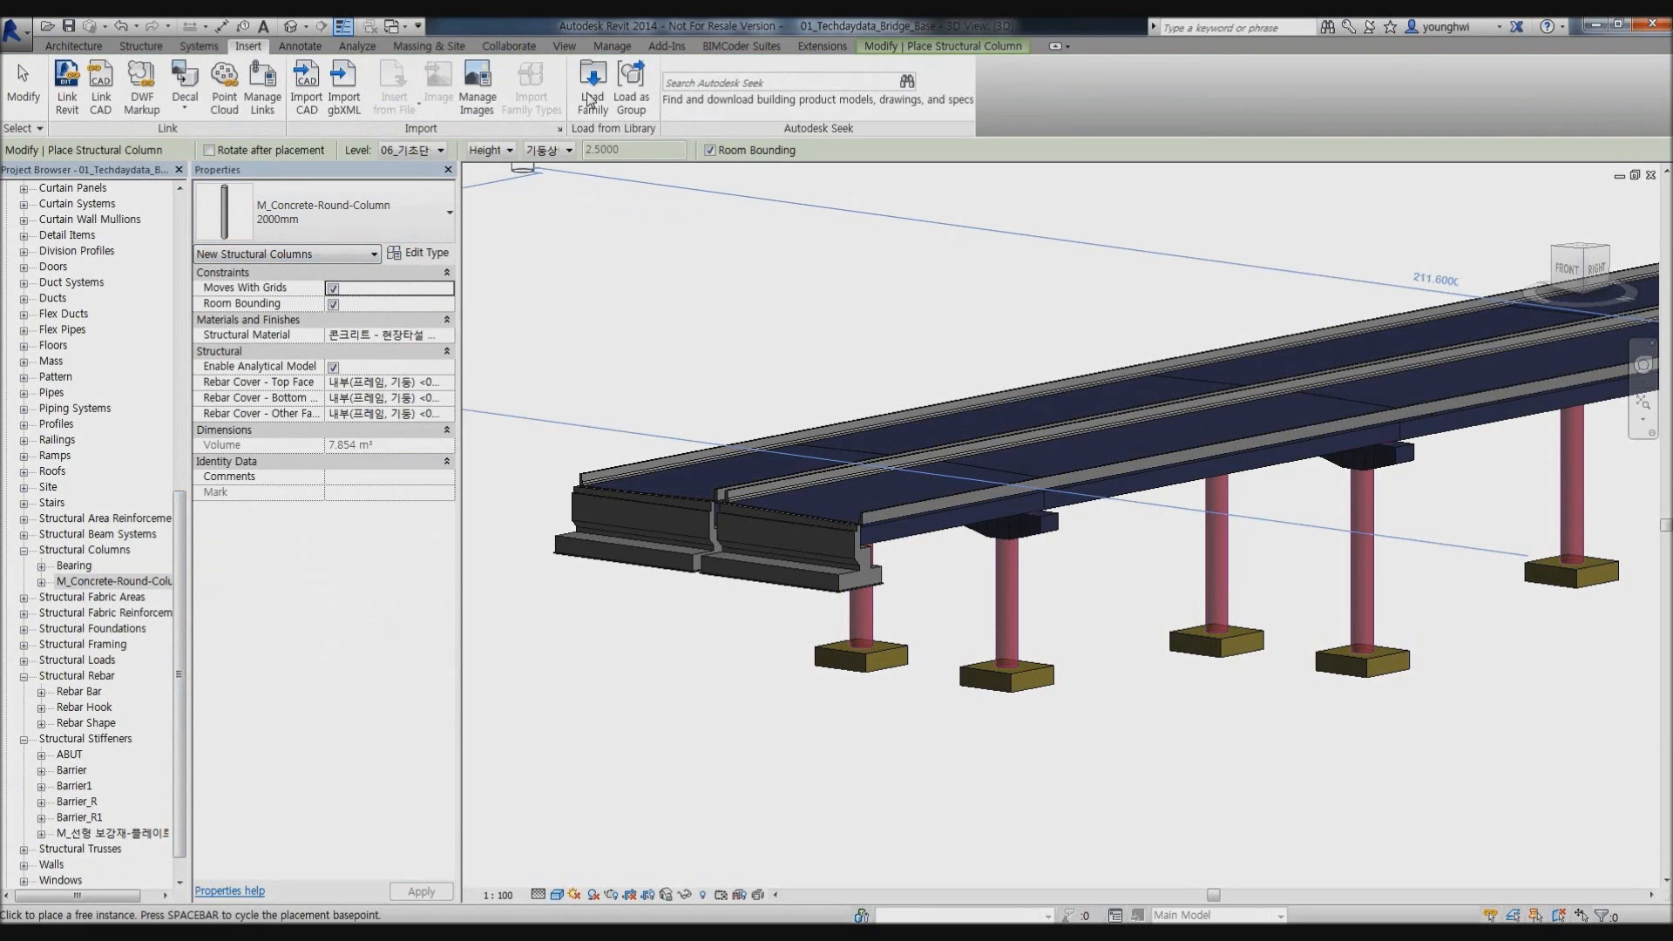
click(593, 88)
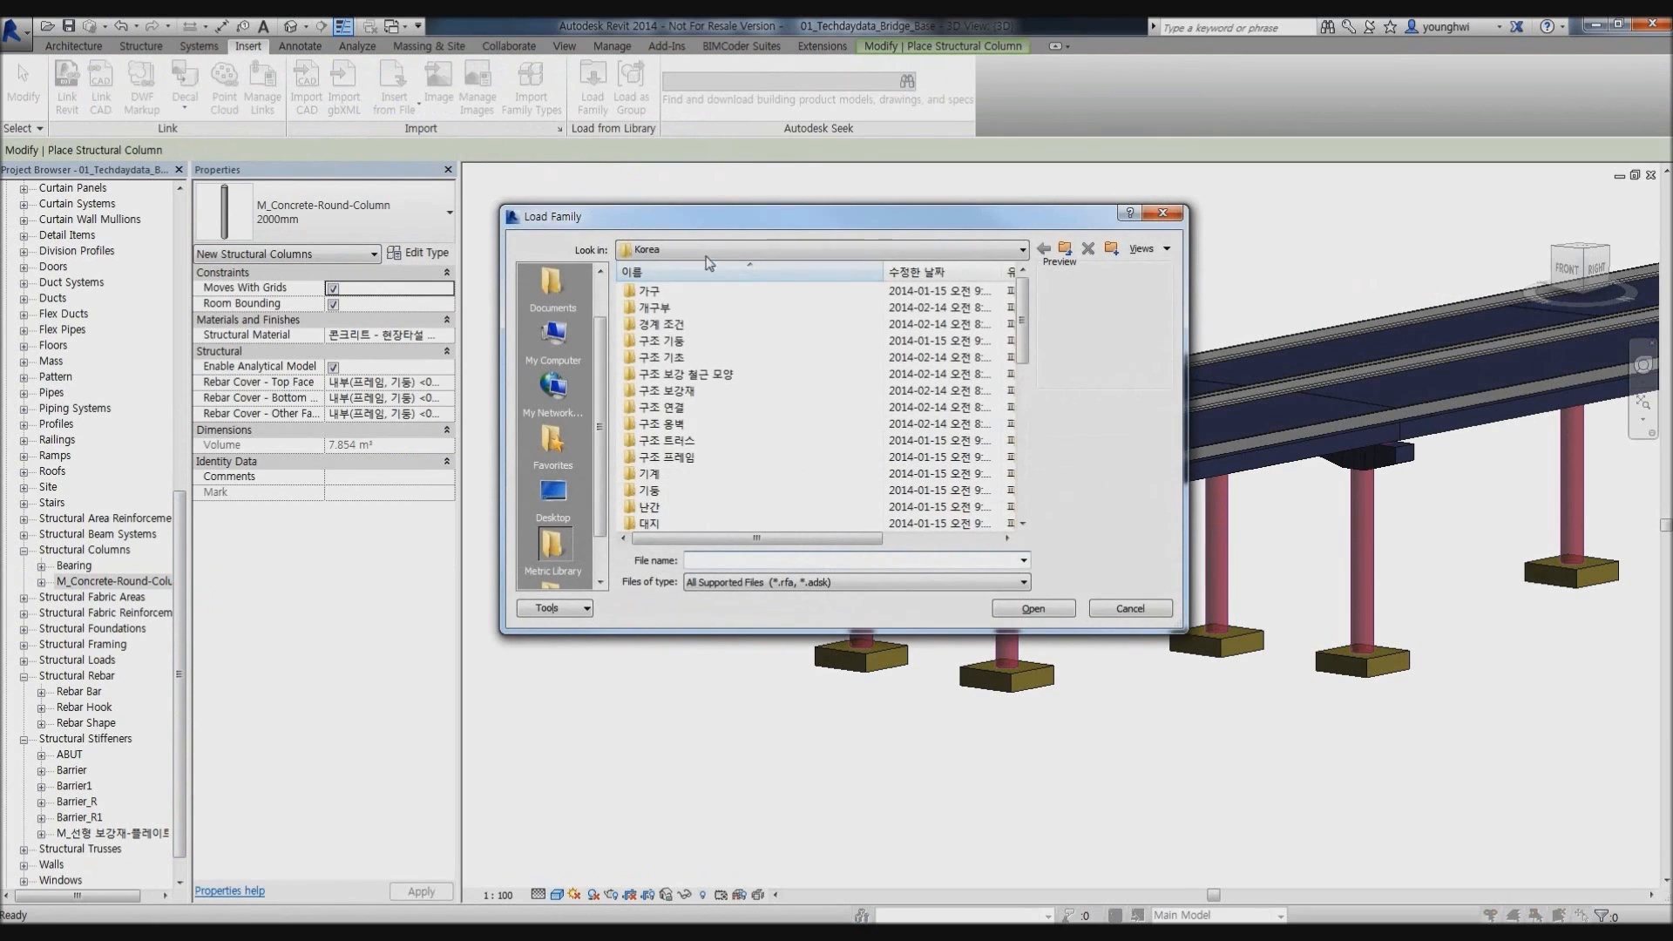
click(678, 344)
double_click(678, 345)
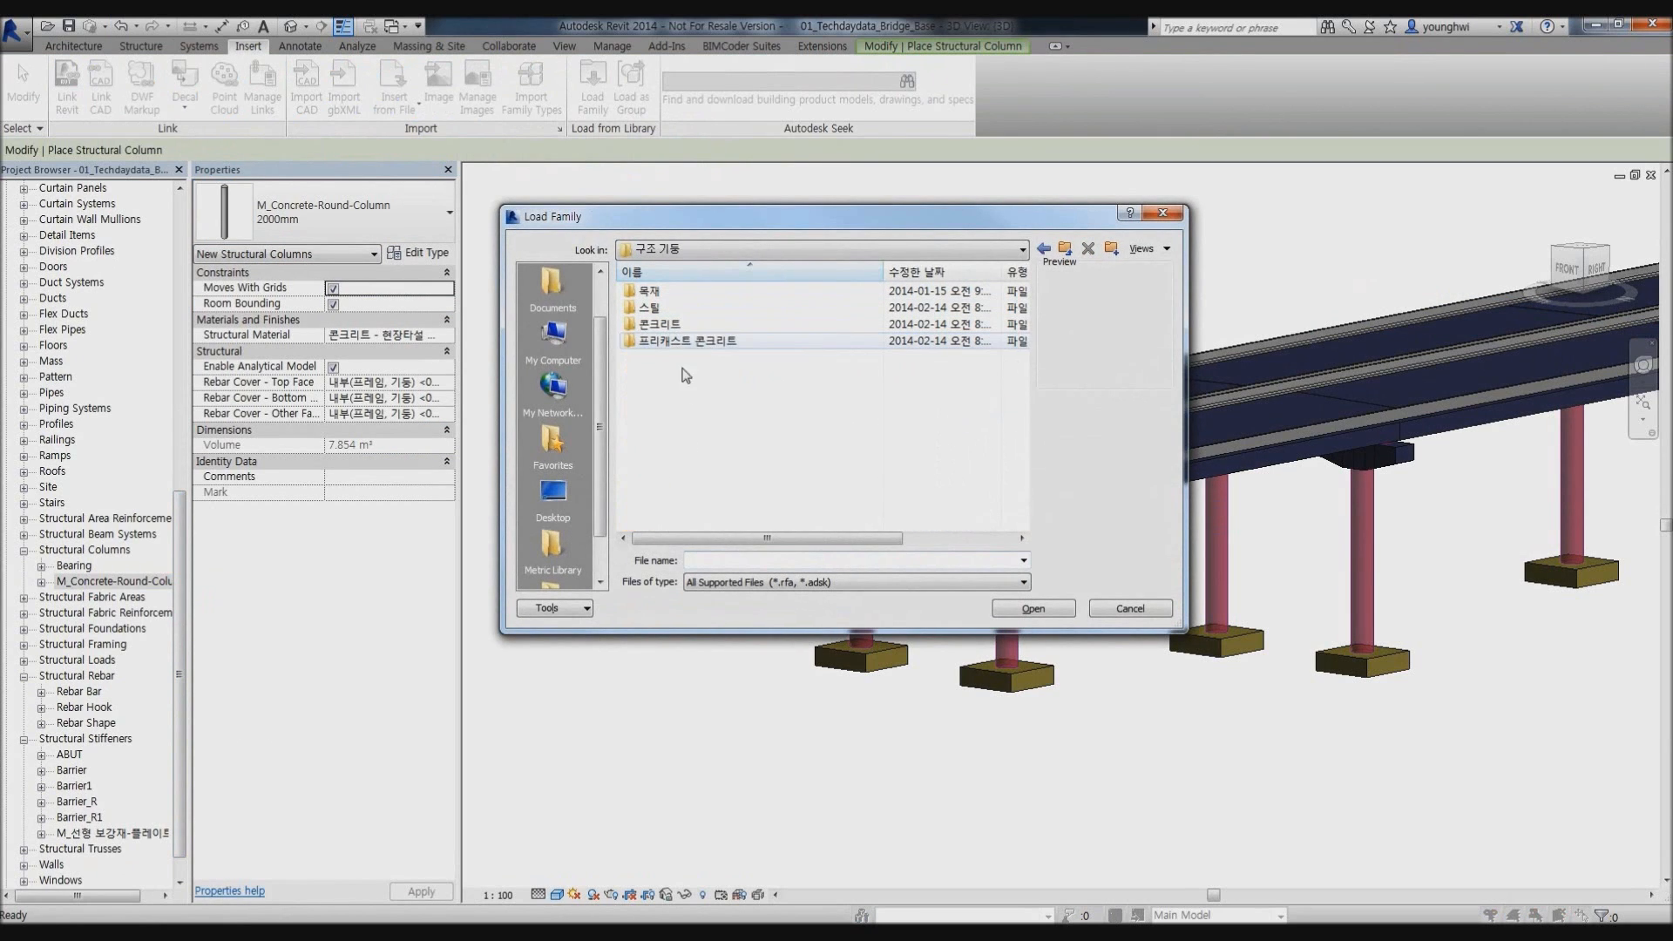
click(1071, 251)
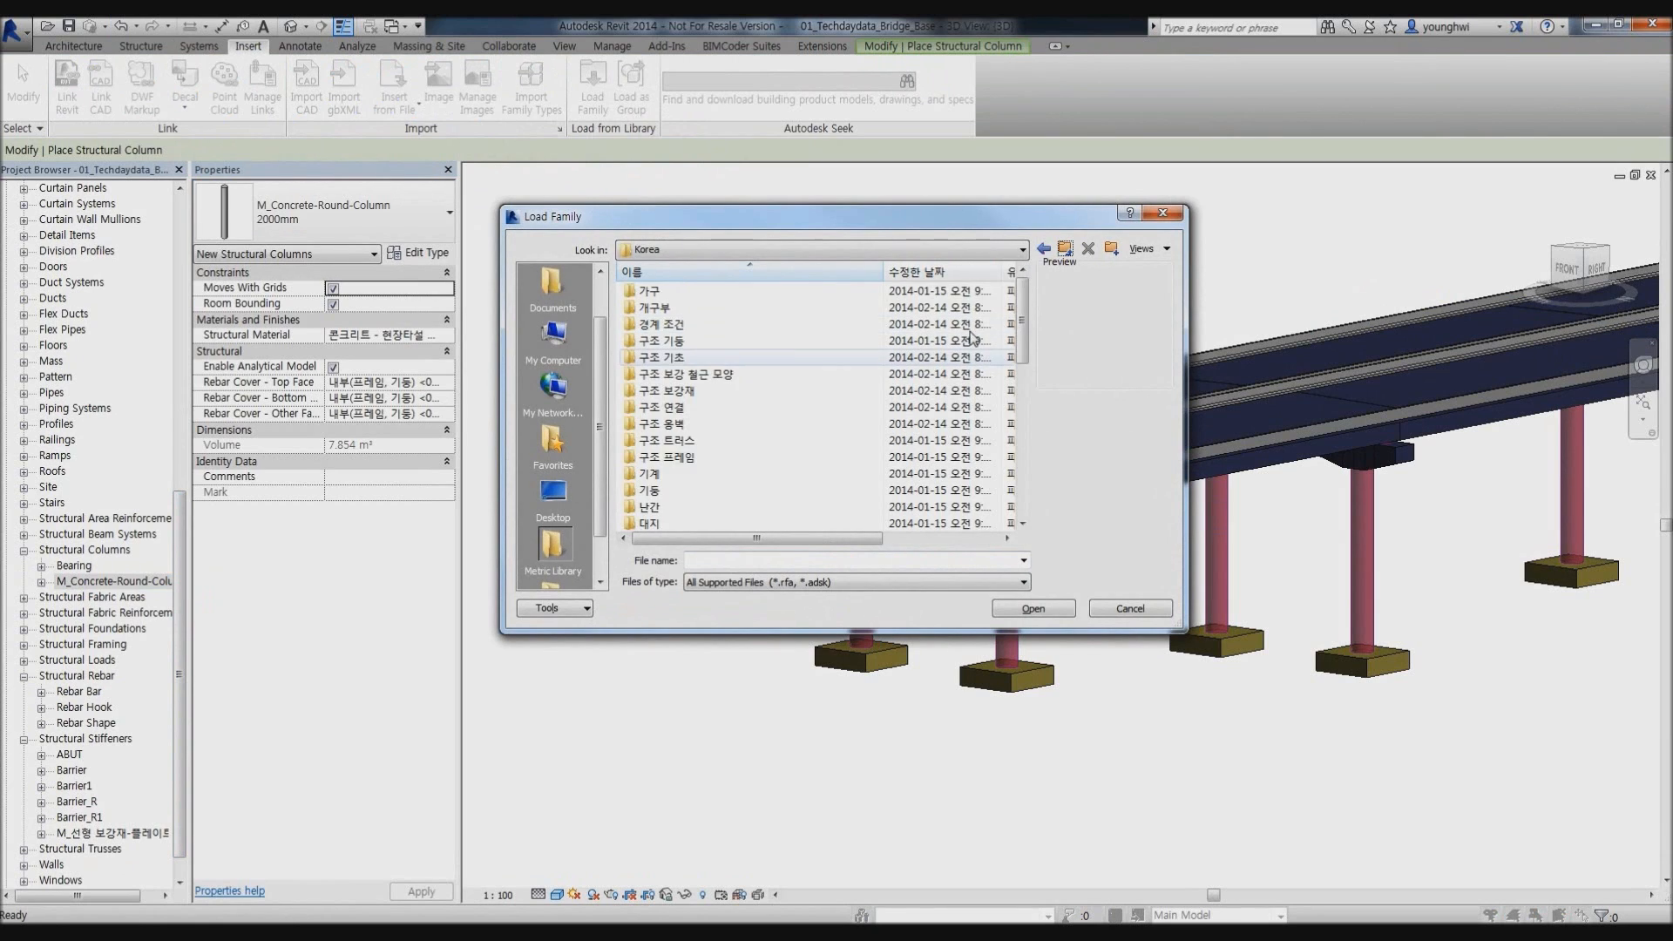
mouse_move(1022, 348)
mouse_down()
mouse_move(1024, 461)
mouse_move(1023, 318)
mouse_up()
double_click(684, 342)
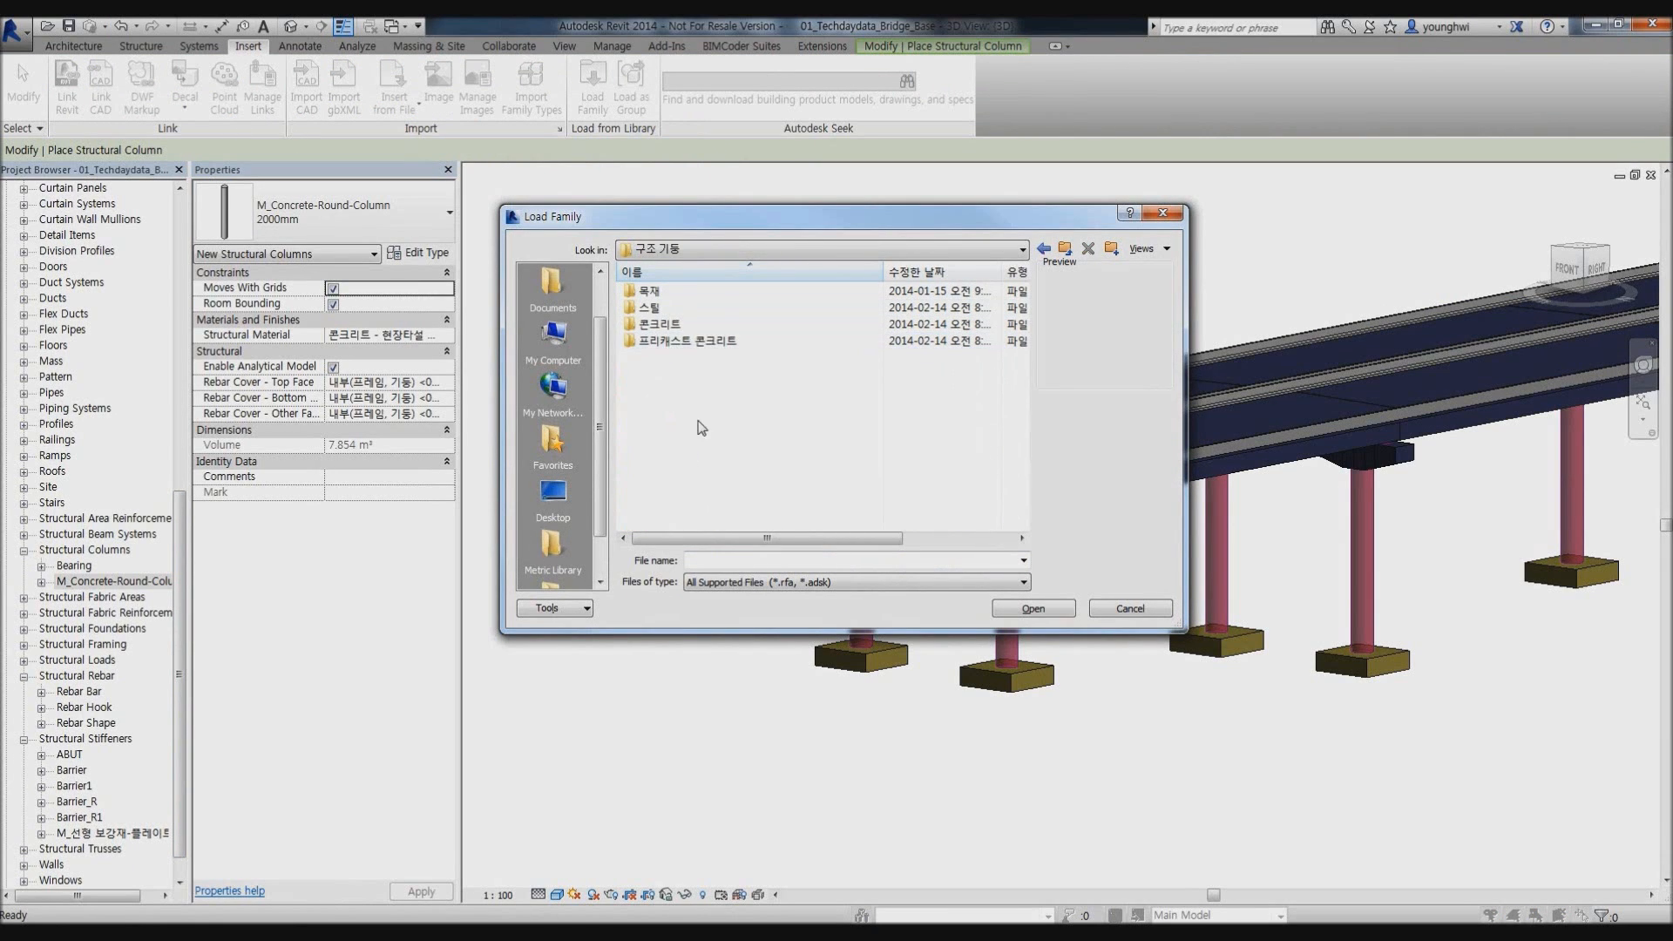
double_click(661, 325)
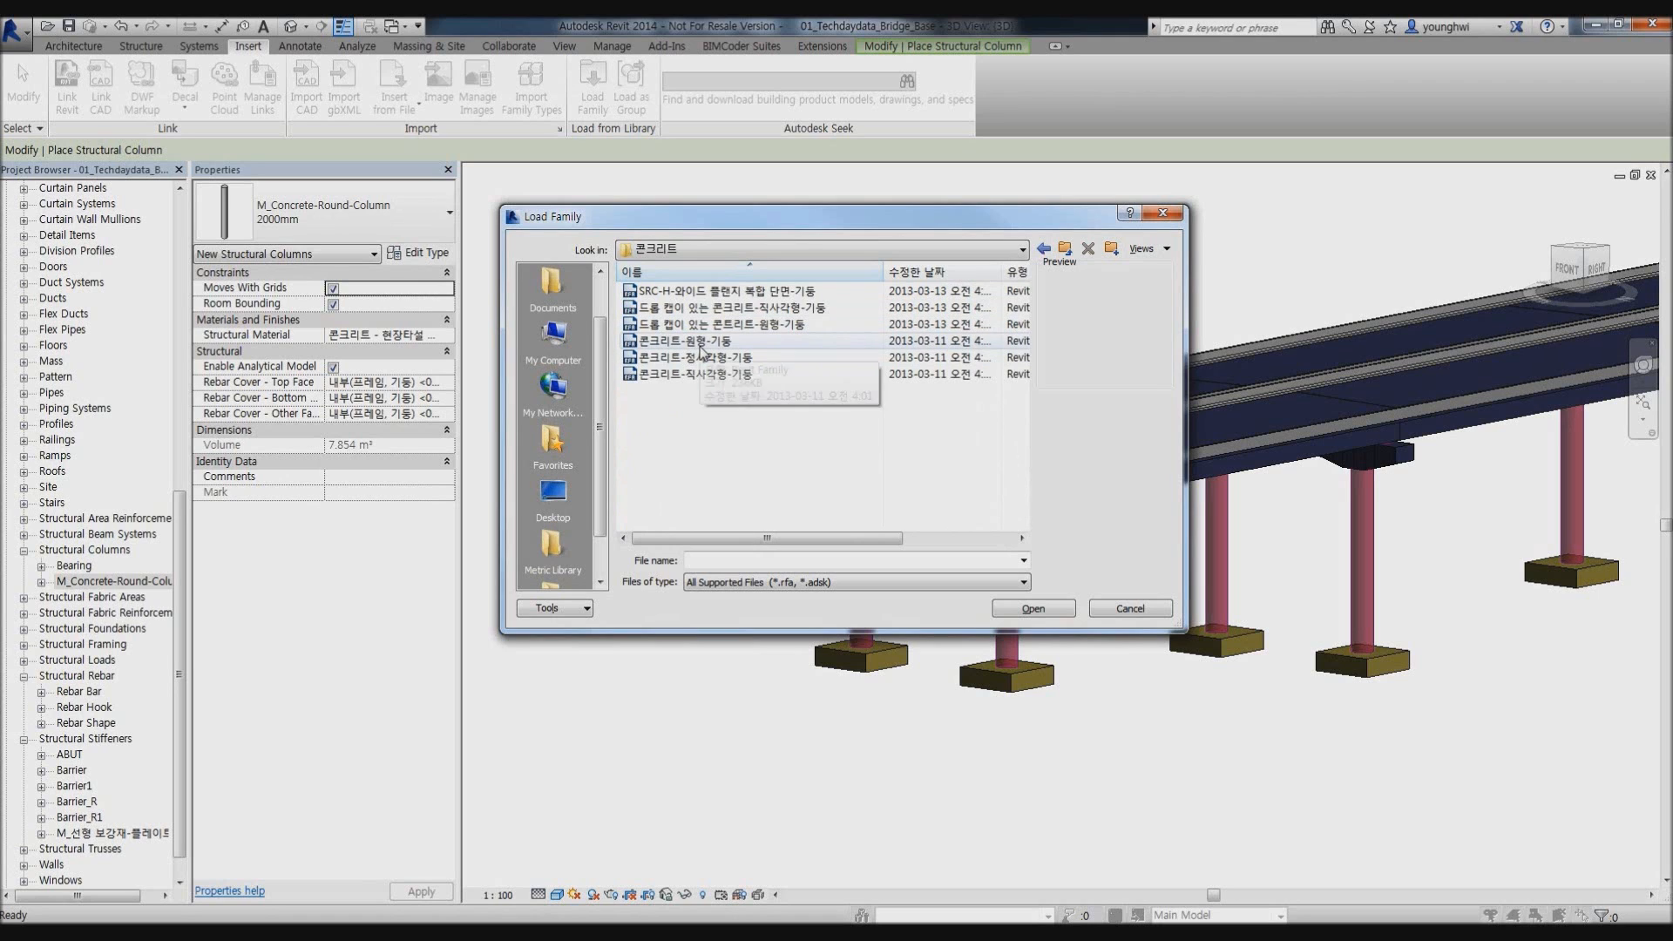
double_click(701, 343)
key(Escape)
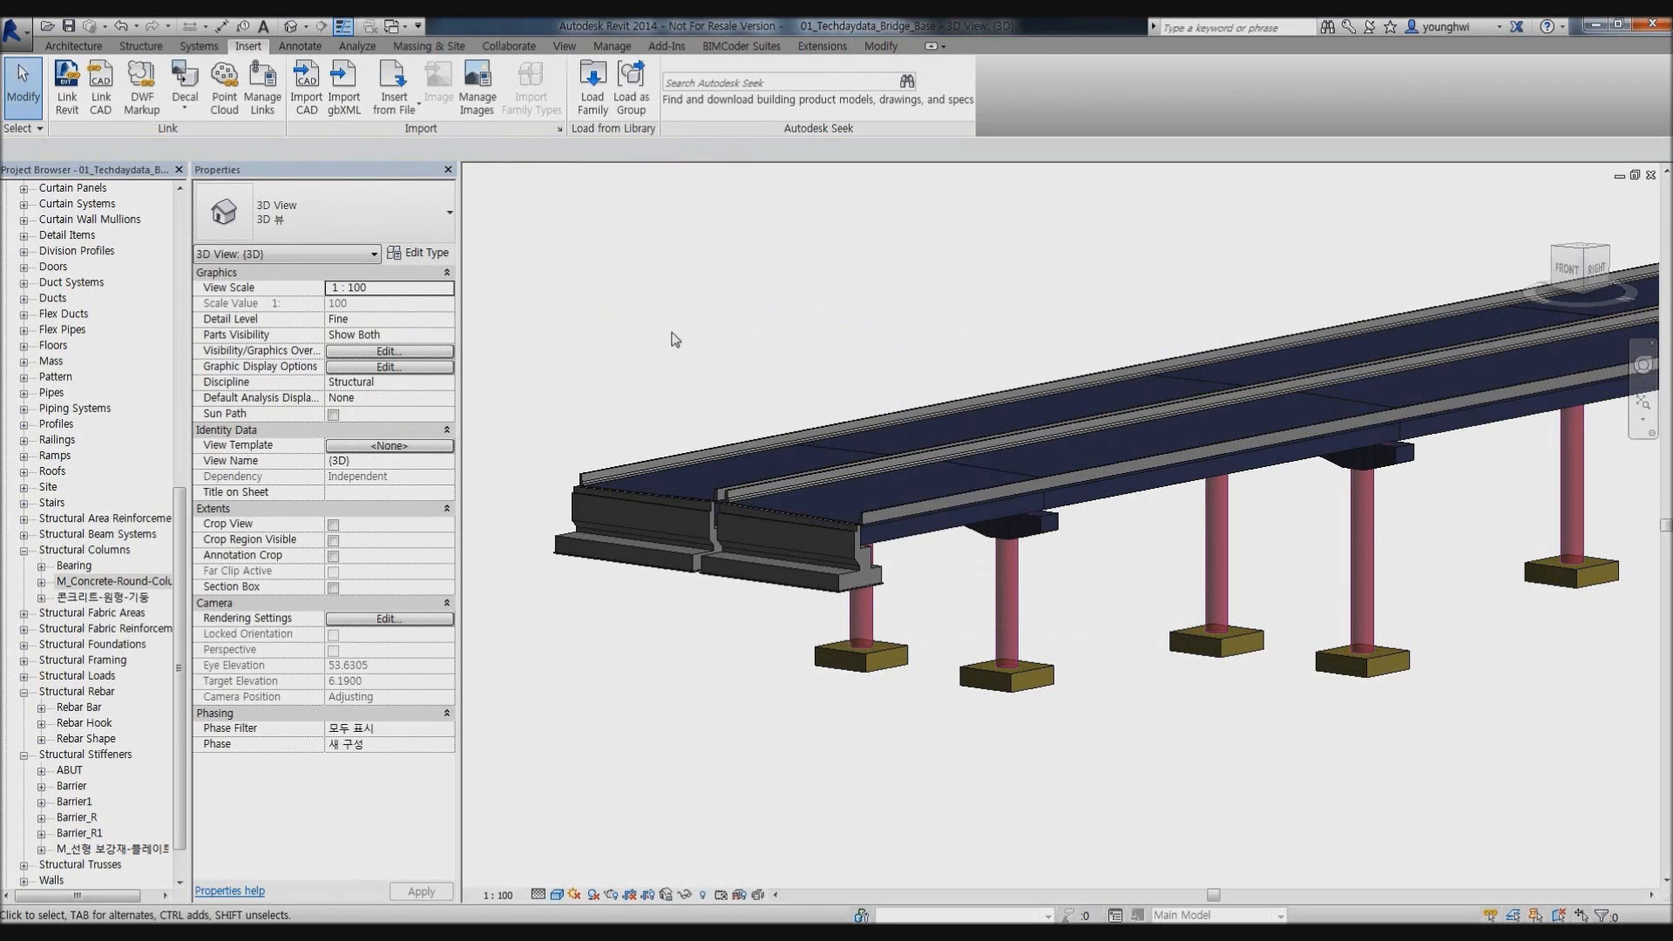
Start a structural column with the 콘크리트-원형-기둥 family and rename its 300 type to 2,000mm.
double_click(92, 598)
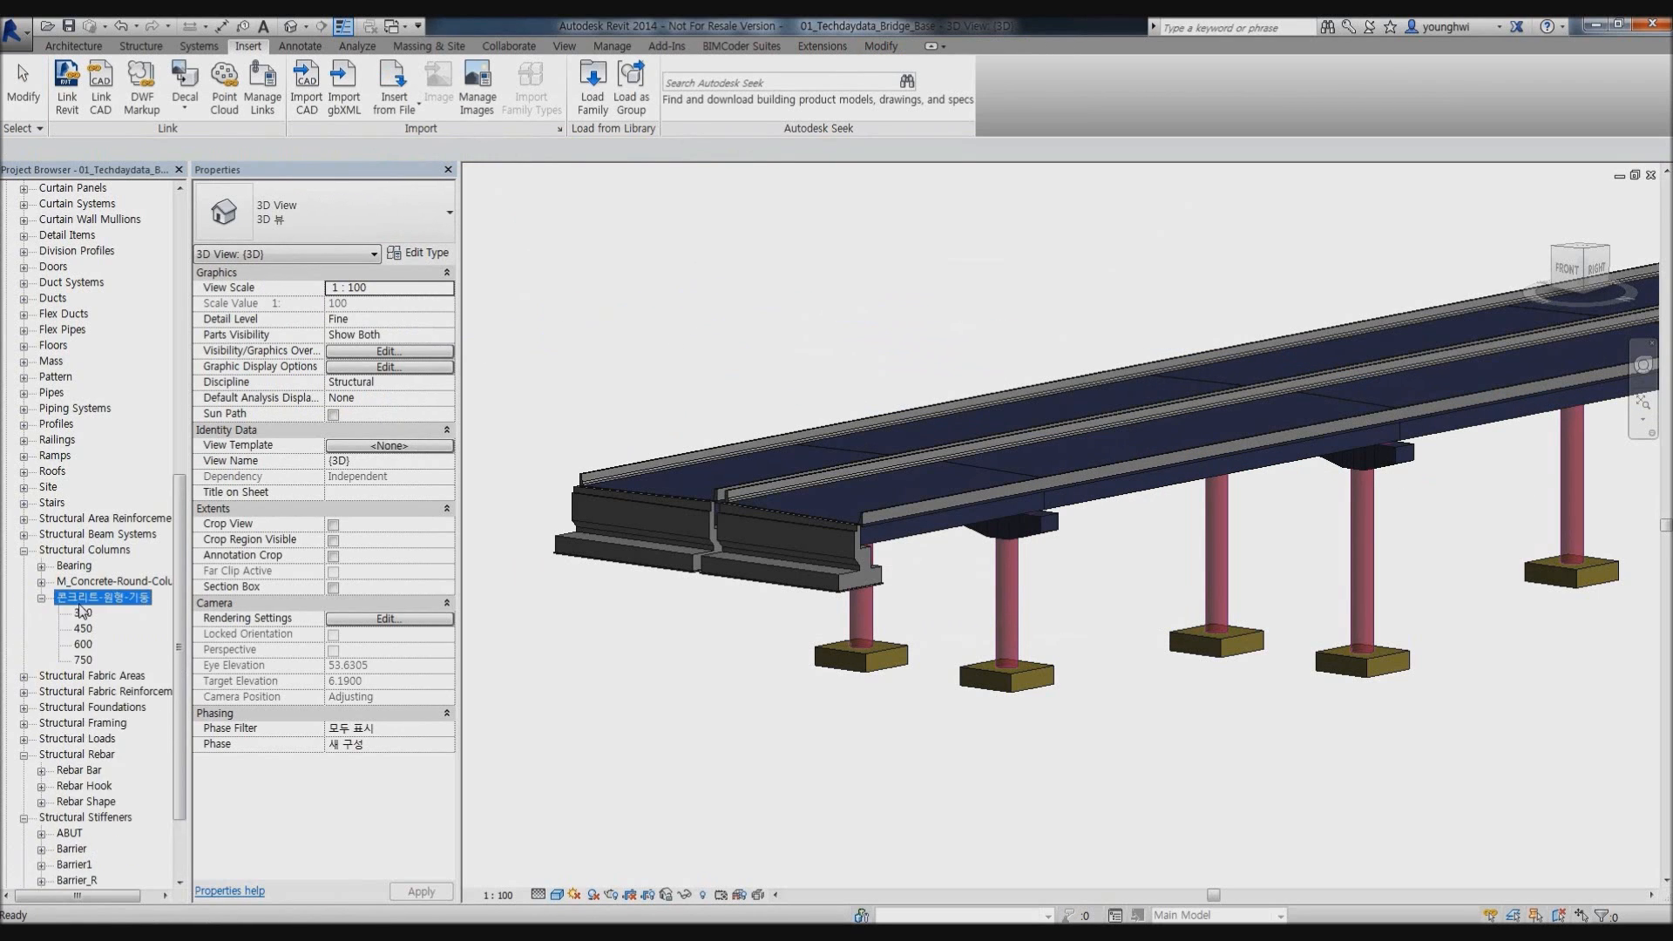
click(140, 45)
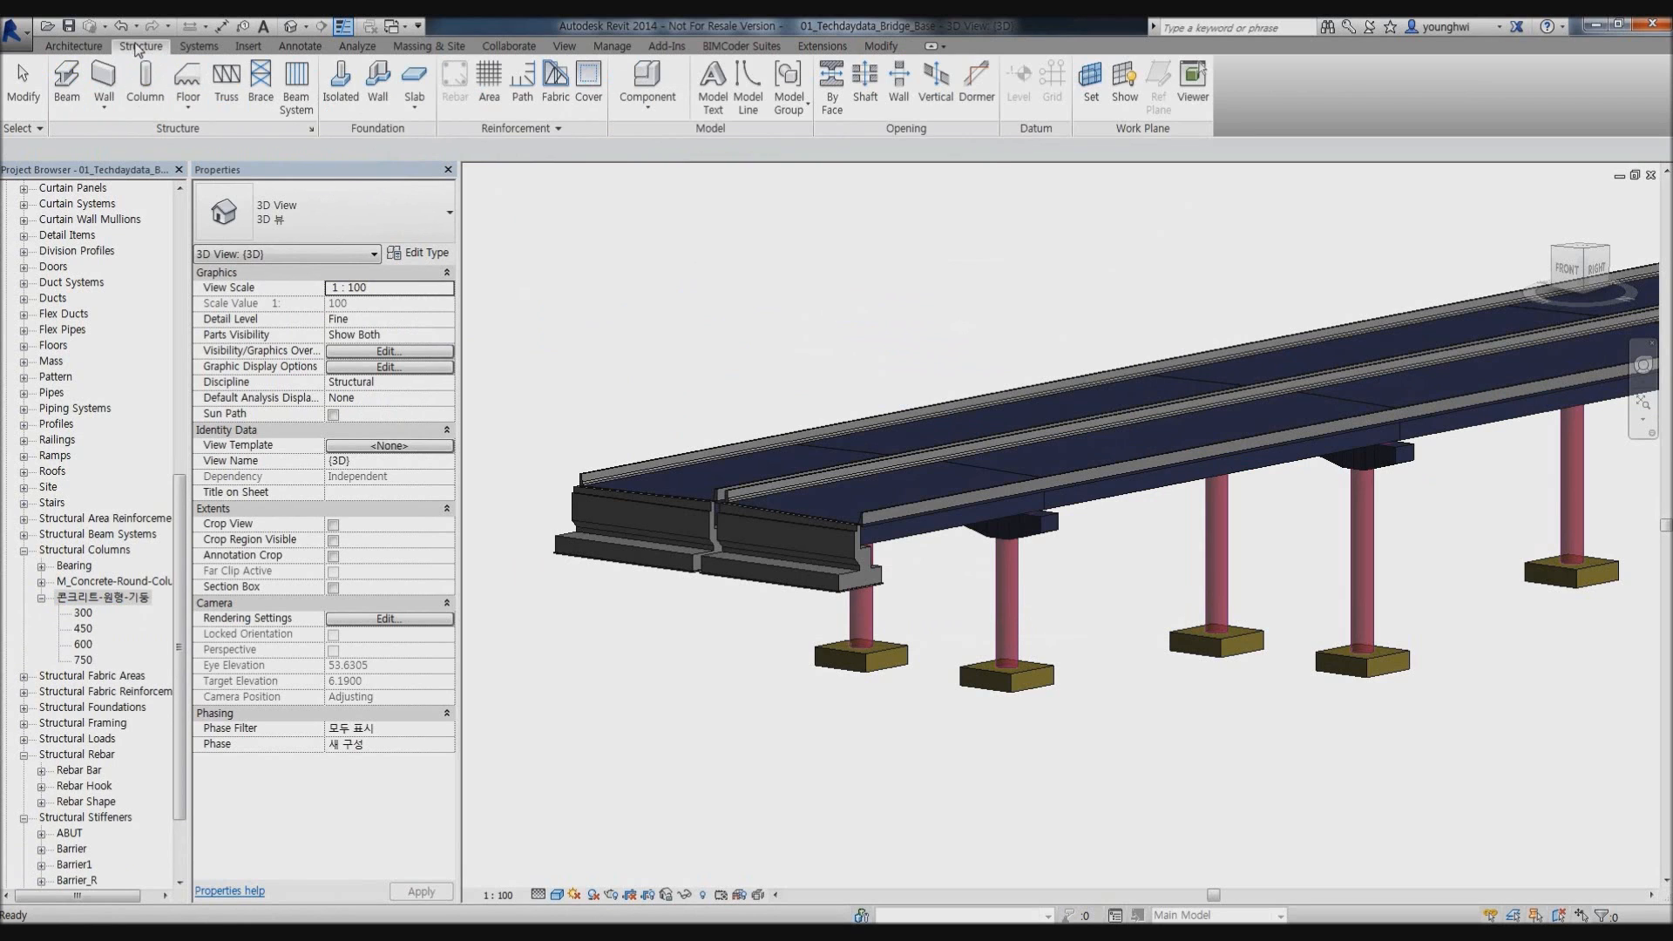
click(142, 83)
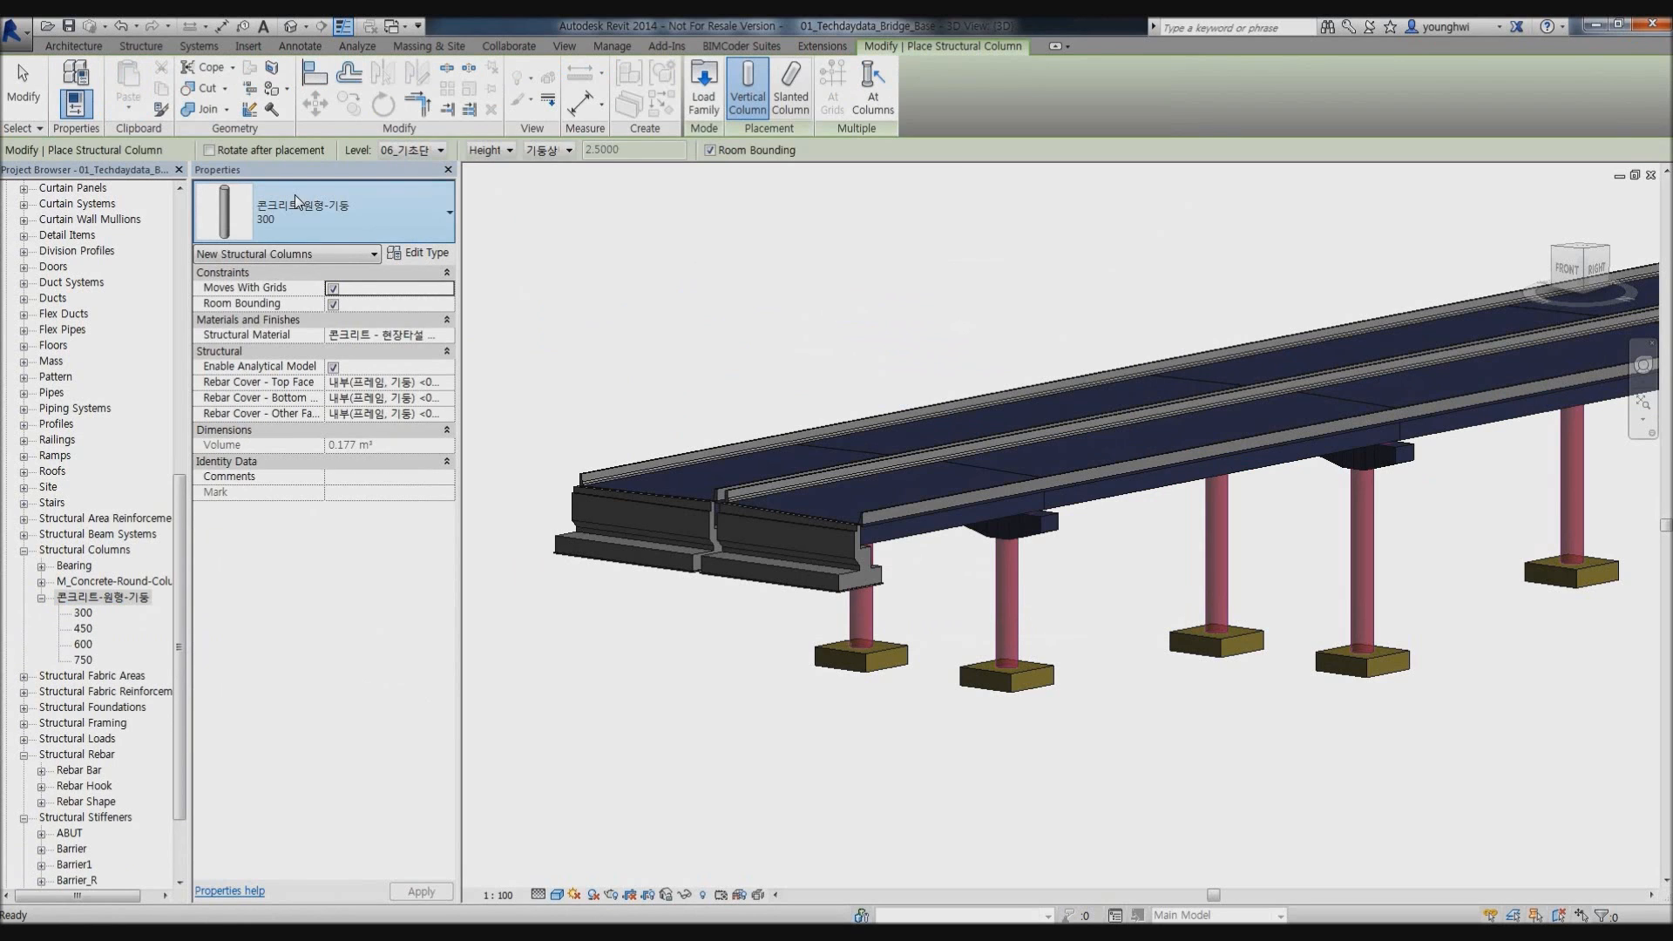
click(415, 210)
click(424, 214)
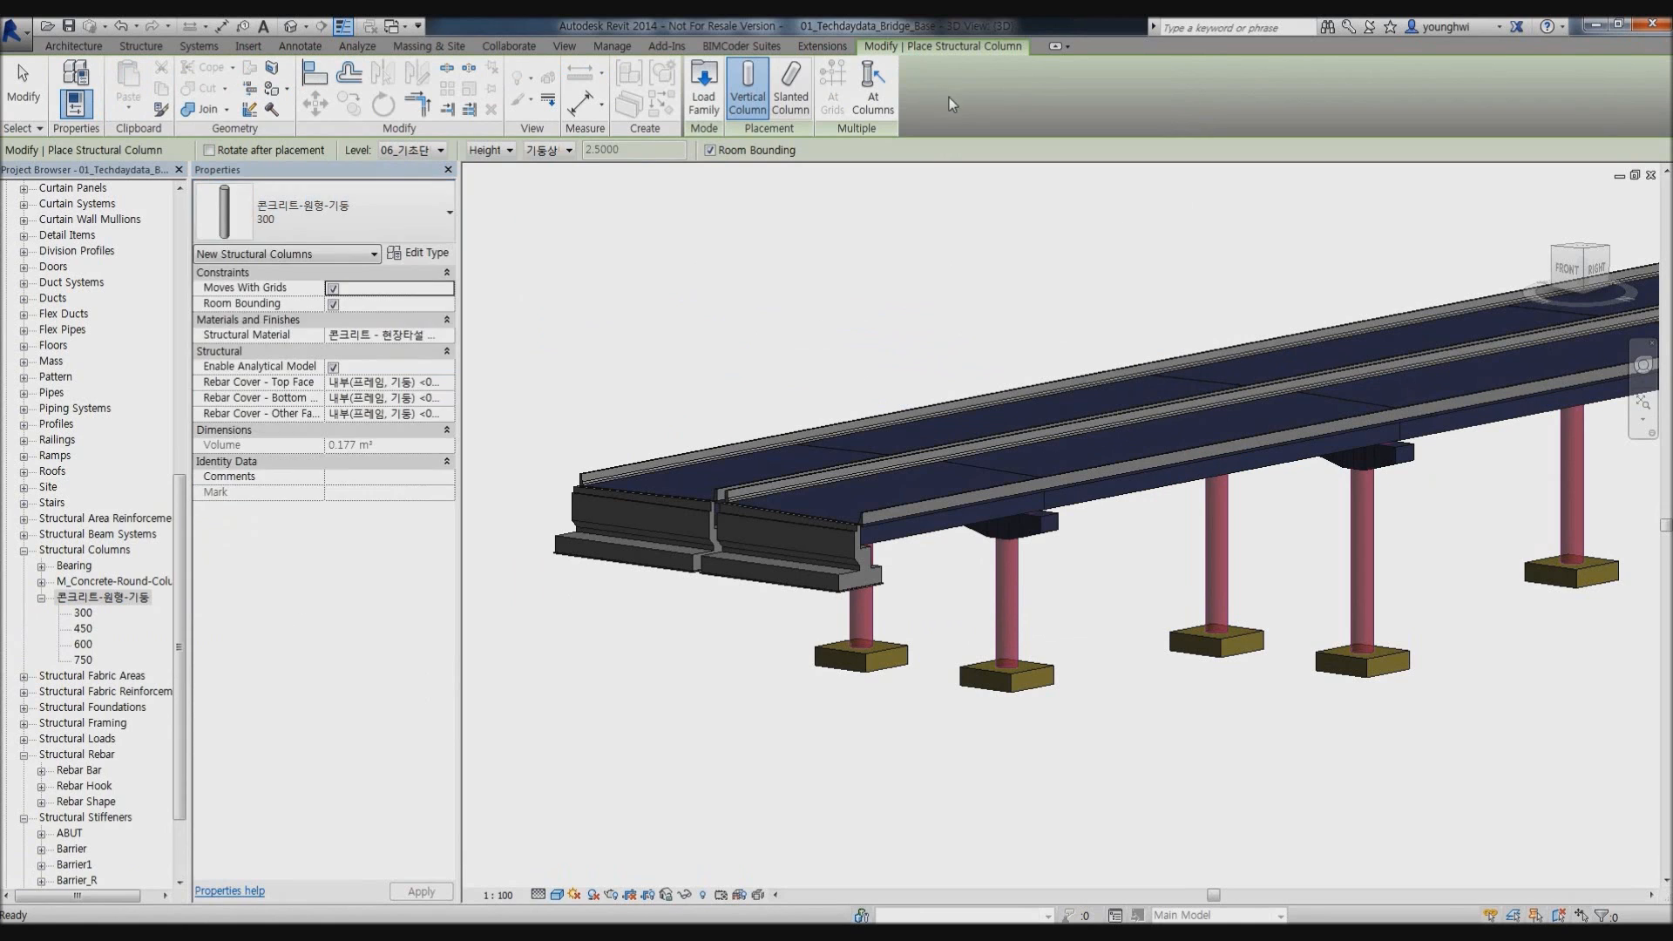
click(416, 254)
click(448, 202)
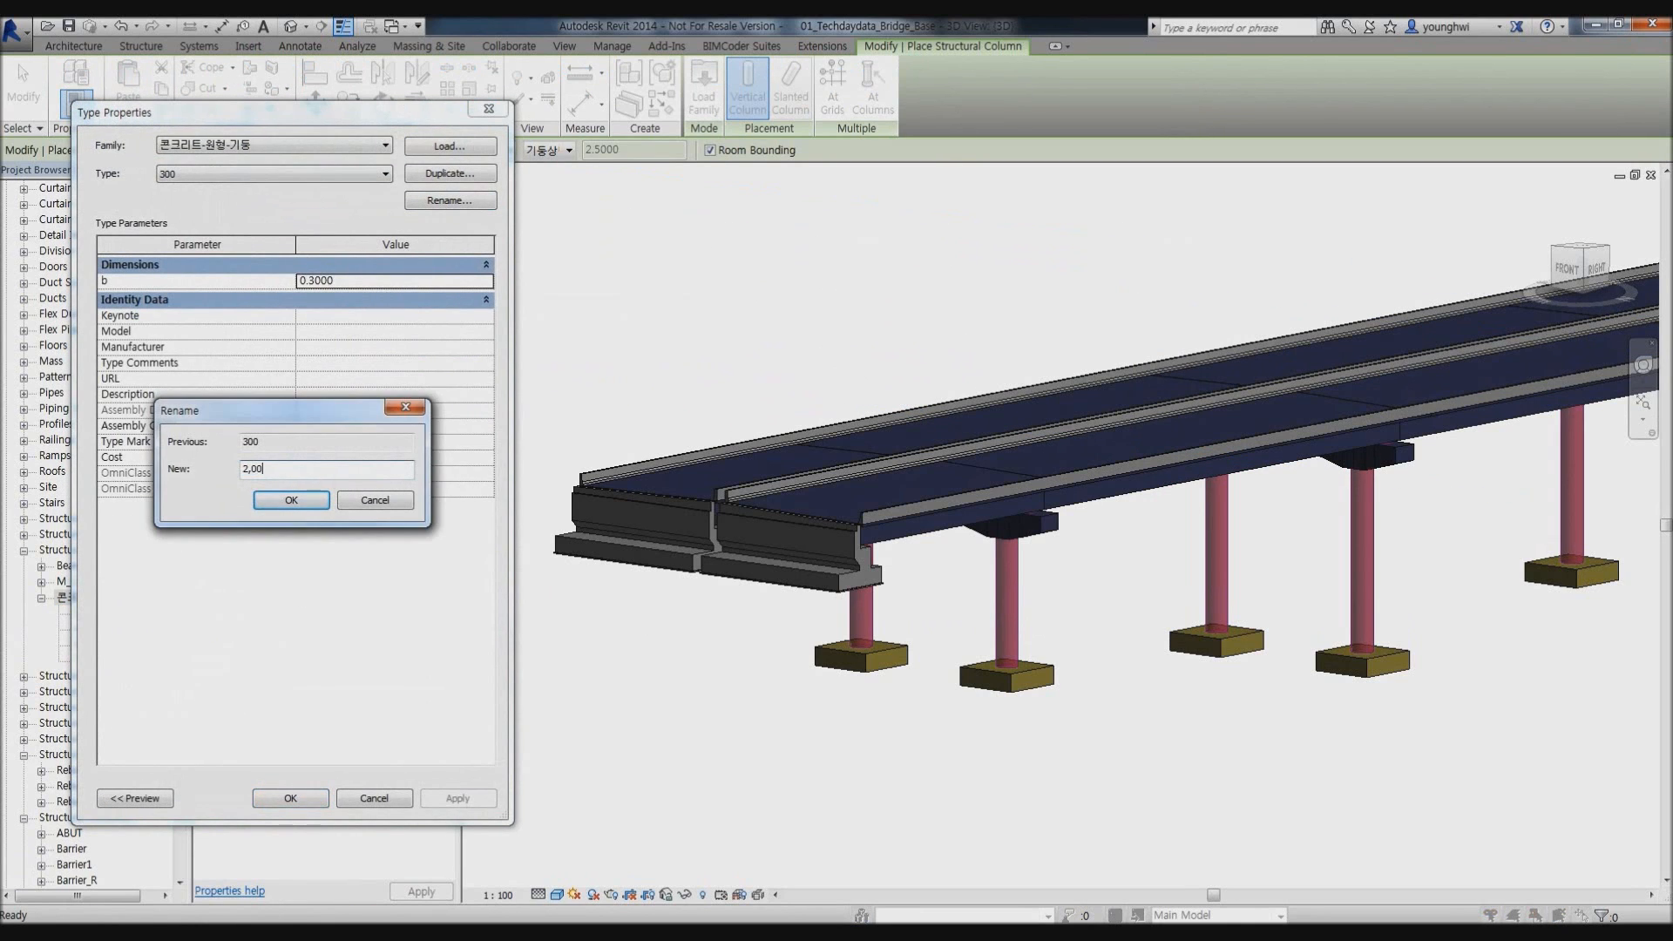
text(2,000mm)
click(291, 499)
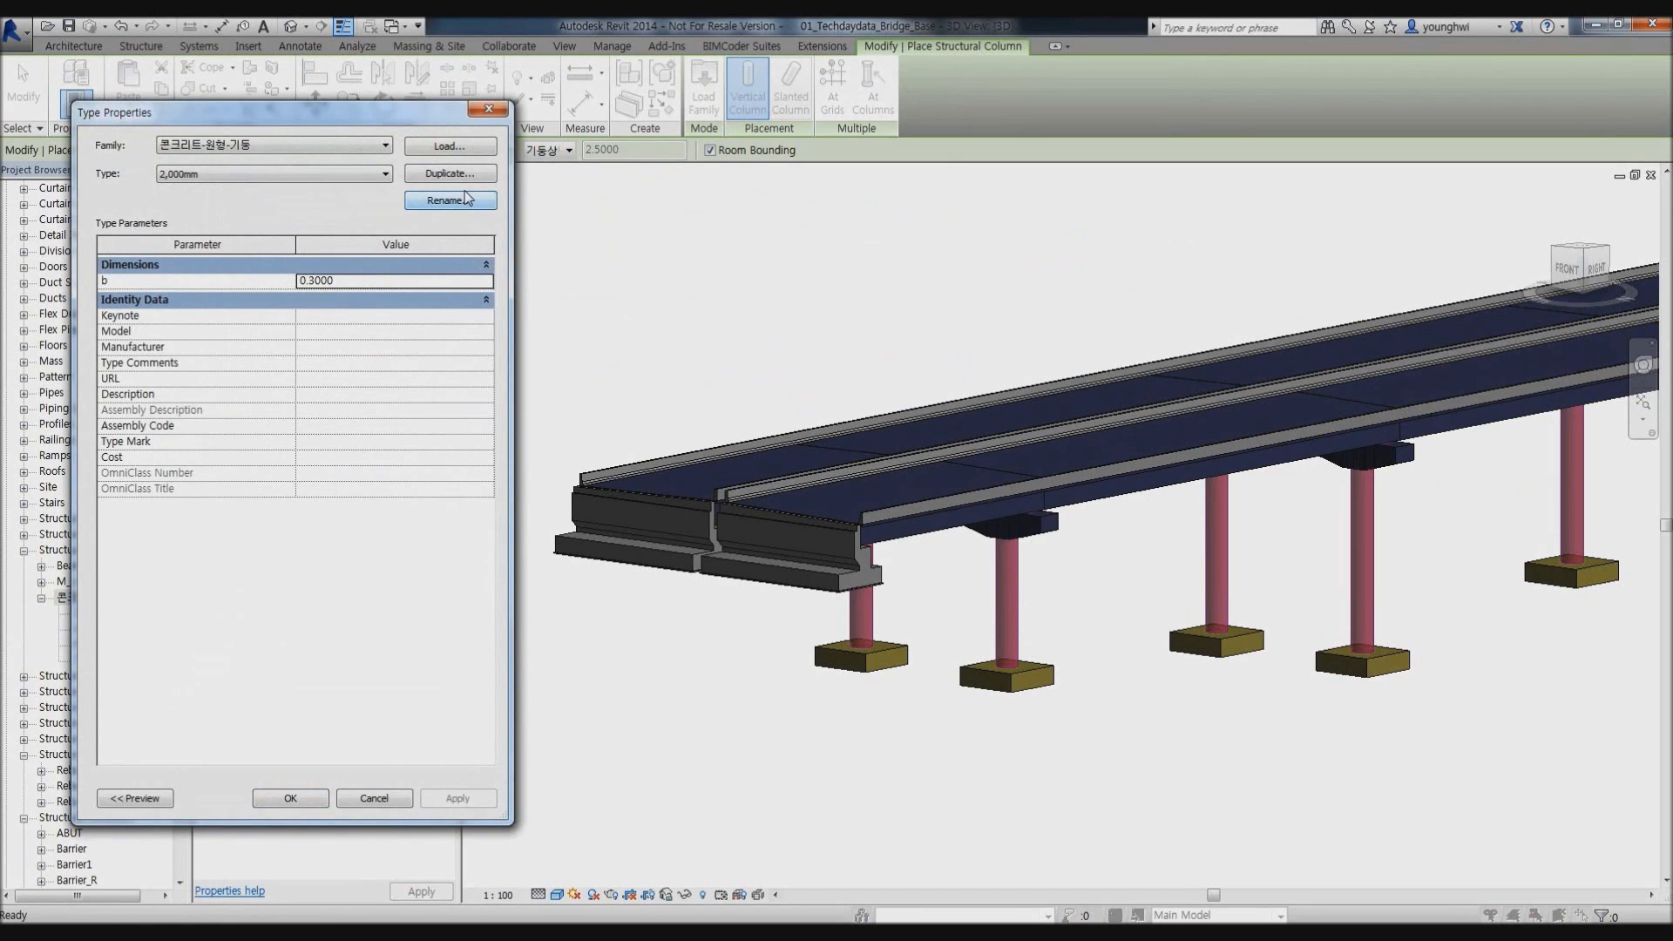
click(459, 206)
key(Escape)
Set dimension b of the 2,000mm column type to 2 and accept the type properties.
click(361, 281)
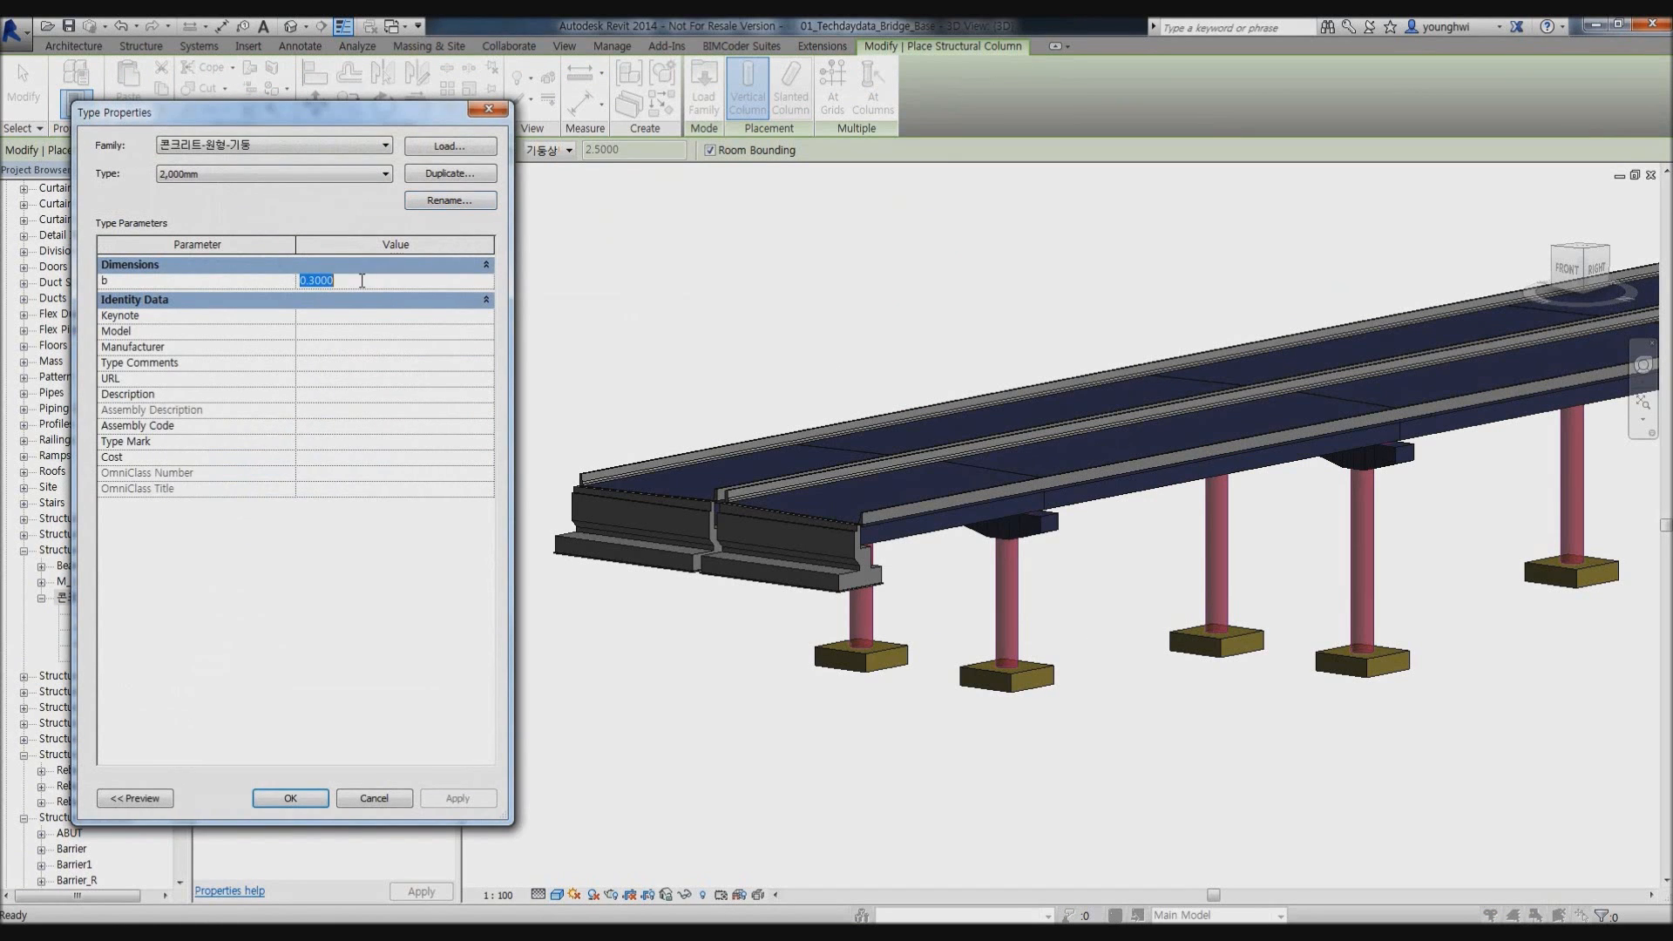
text(2)
key(Return)
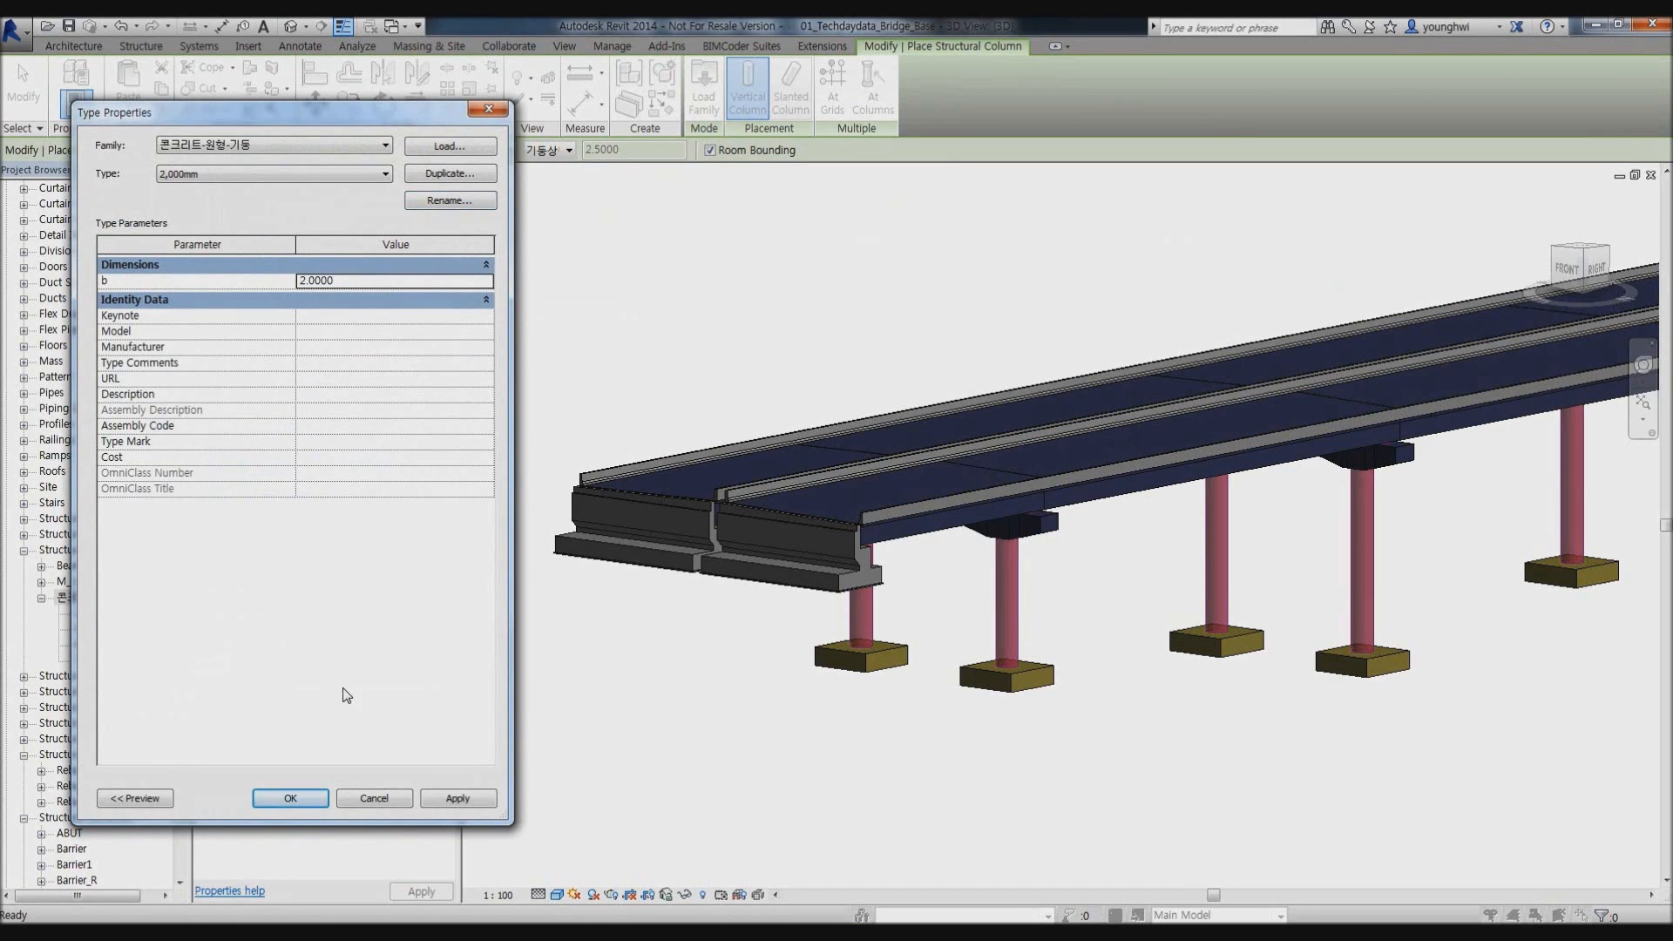
click(290, 799)
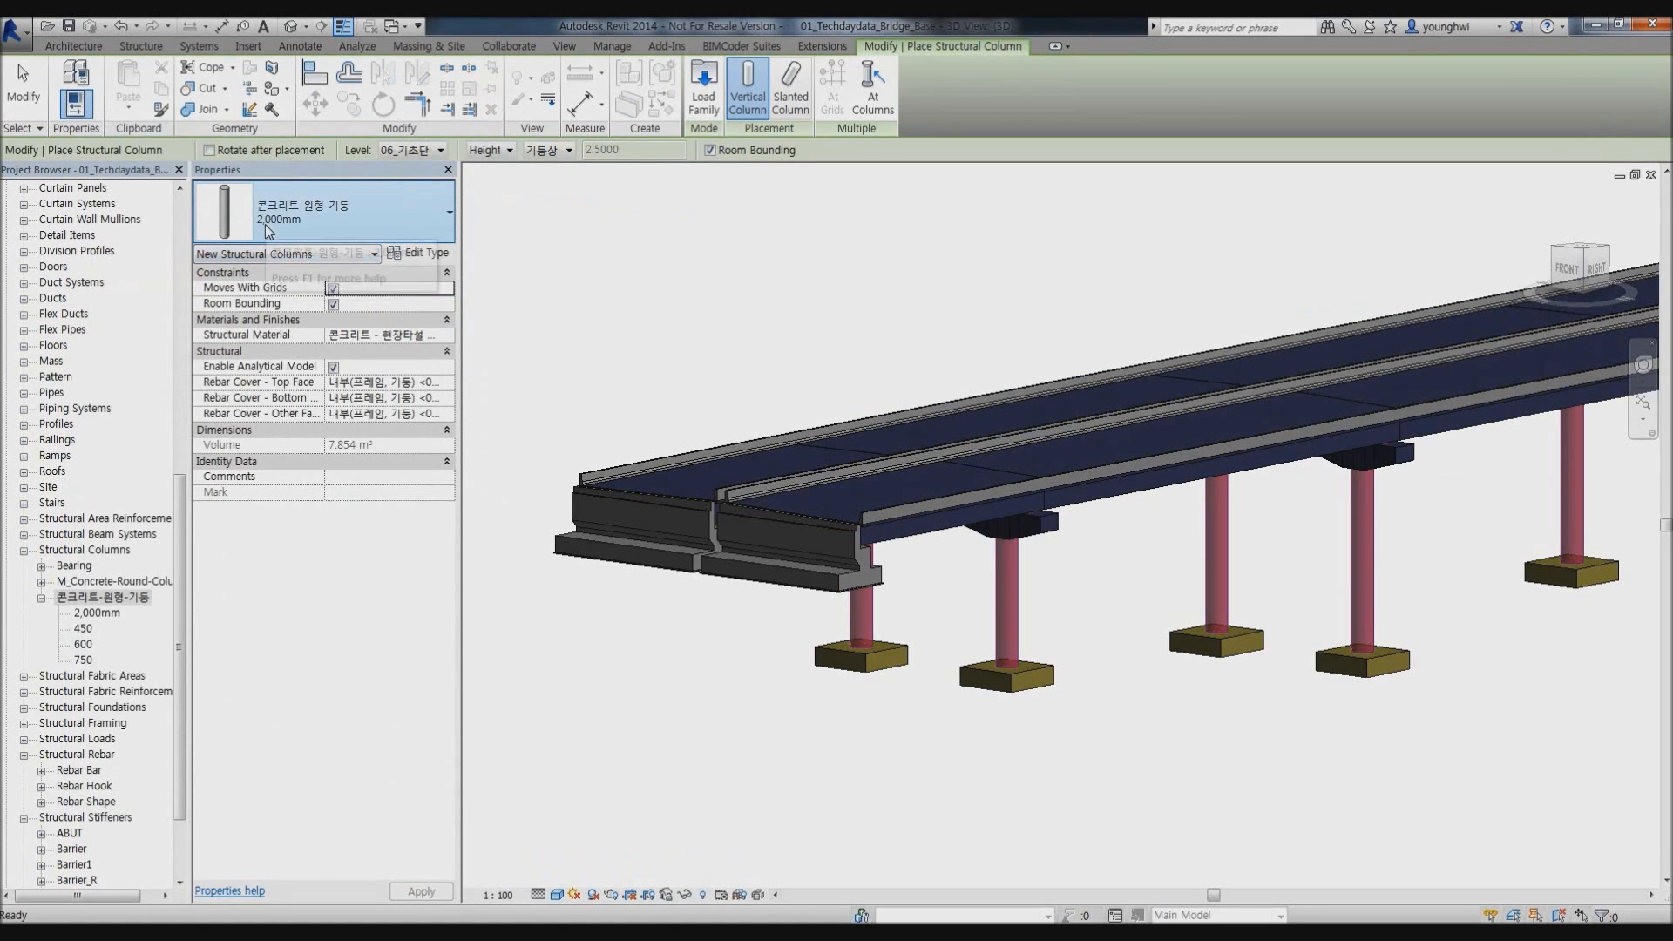
Place one 2,000mm round concrete column in front of the bridge piers, with its height up to level 기둥상단.
click(547, 151)
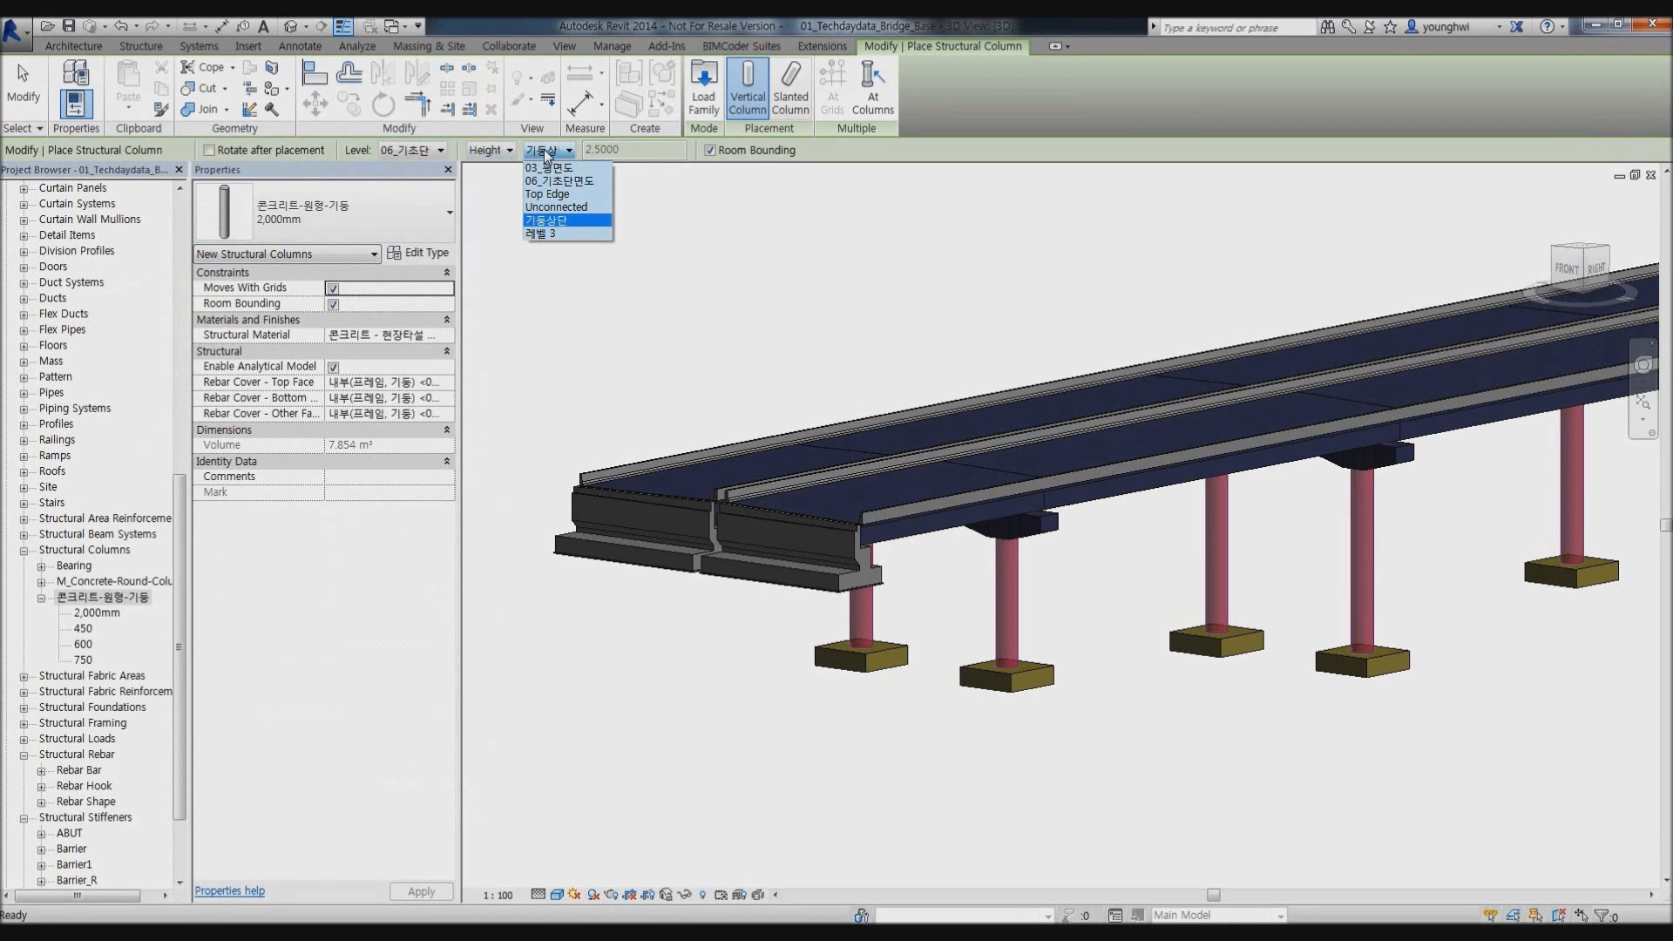
click(544, 151)
click(1171, 844)
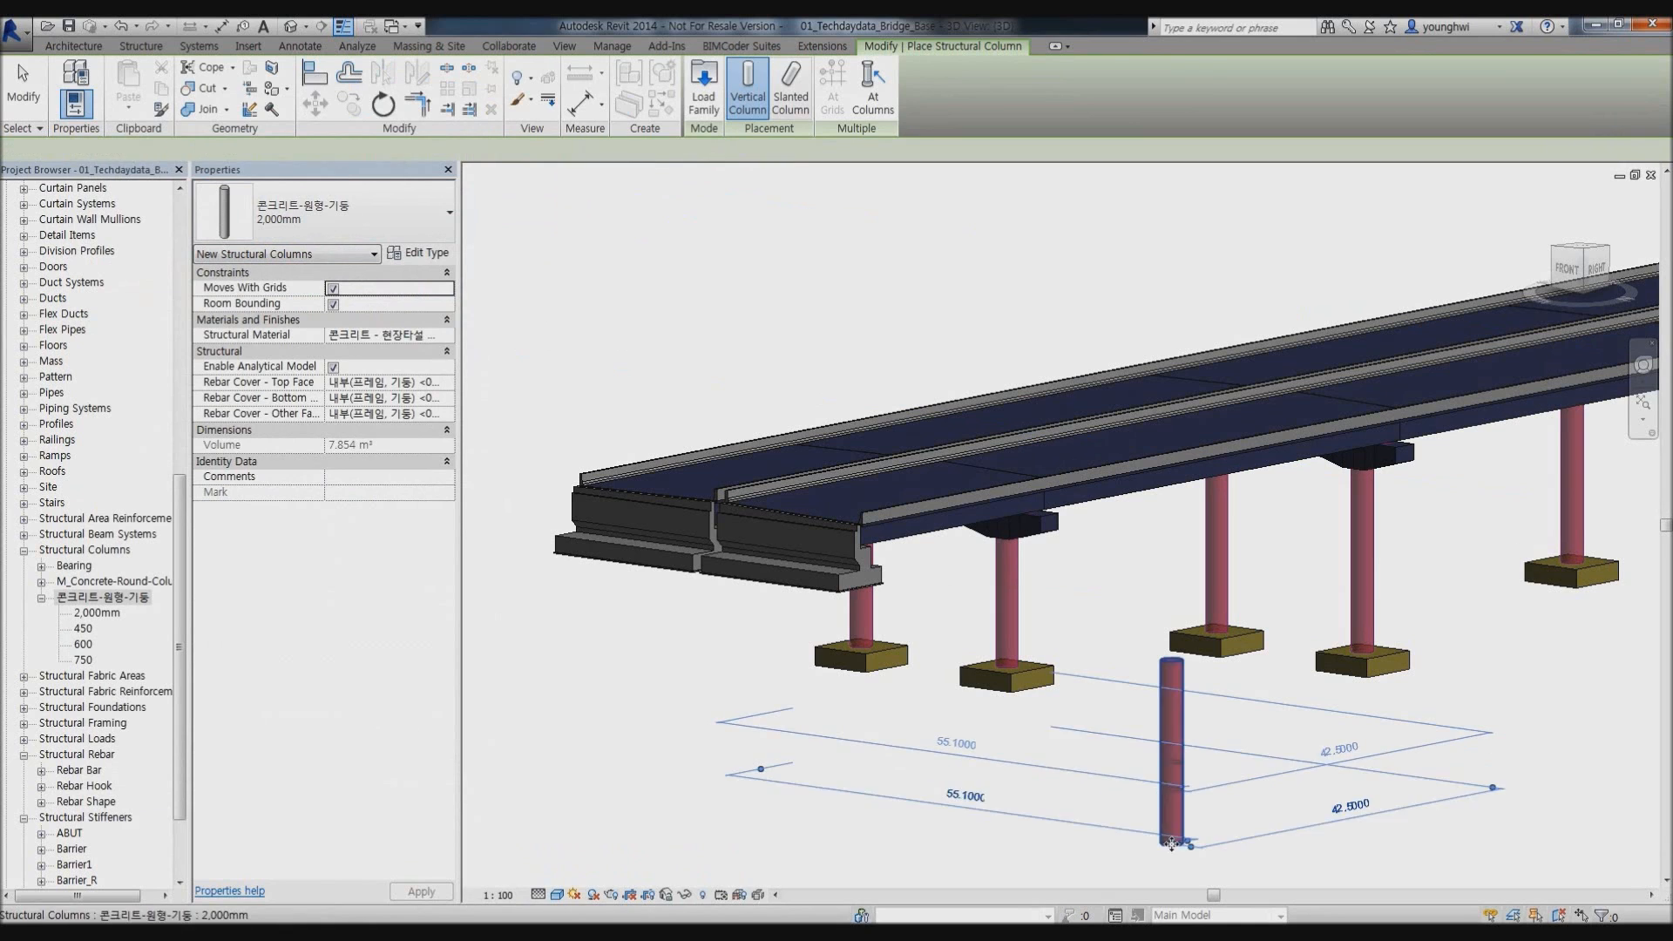
key(Escape)
Select the placed 2,000mm round column and start the column reinforcement extension for it.
scroll(978, 672, up, 3)
click(854, 535)
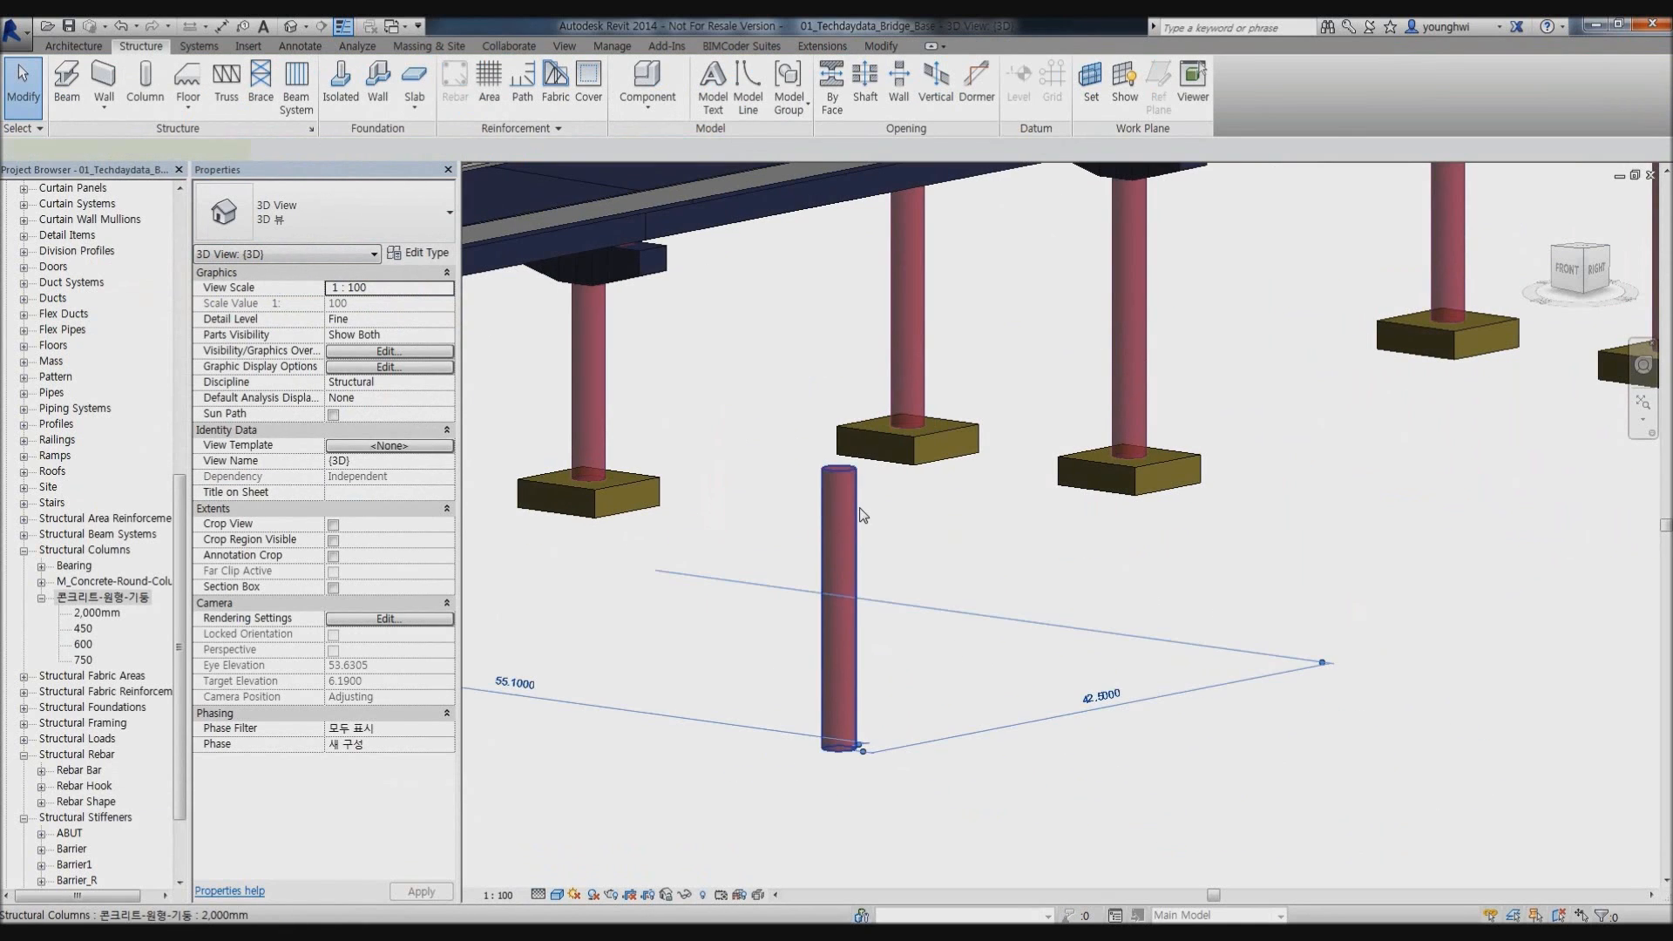
click(824, 46)
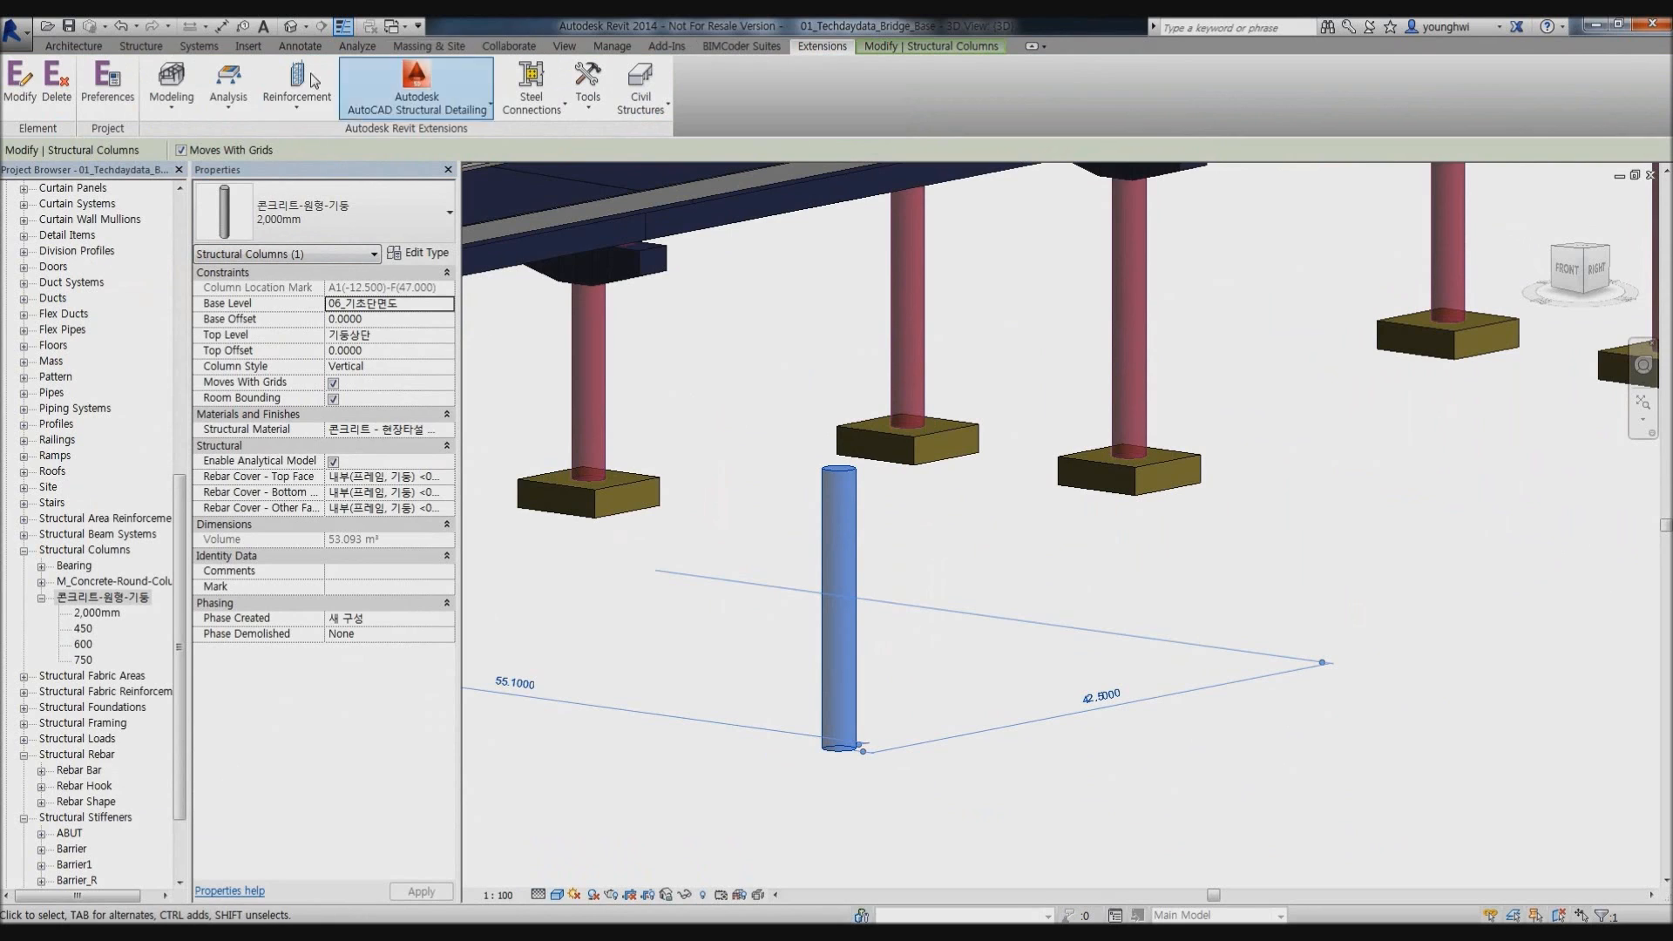
click(140, 47)
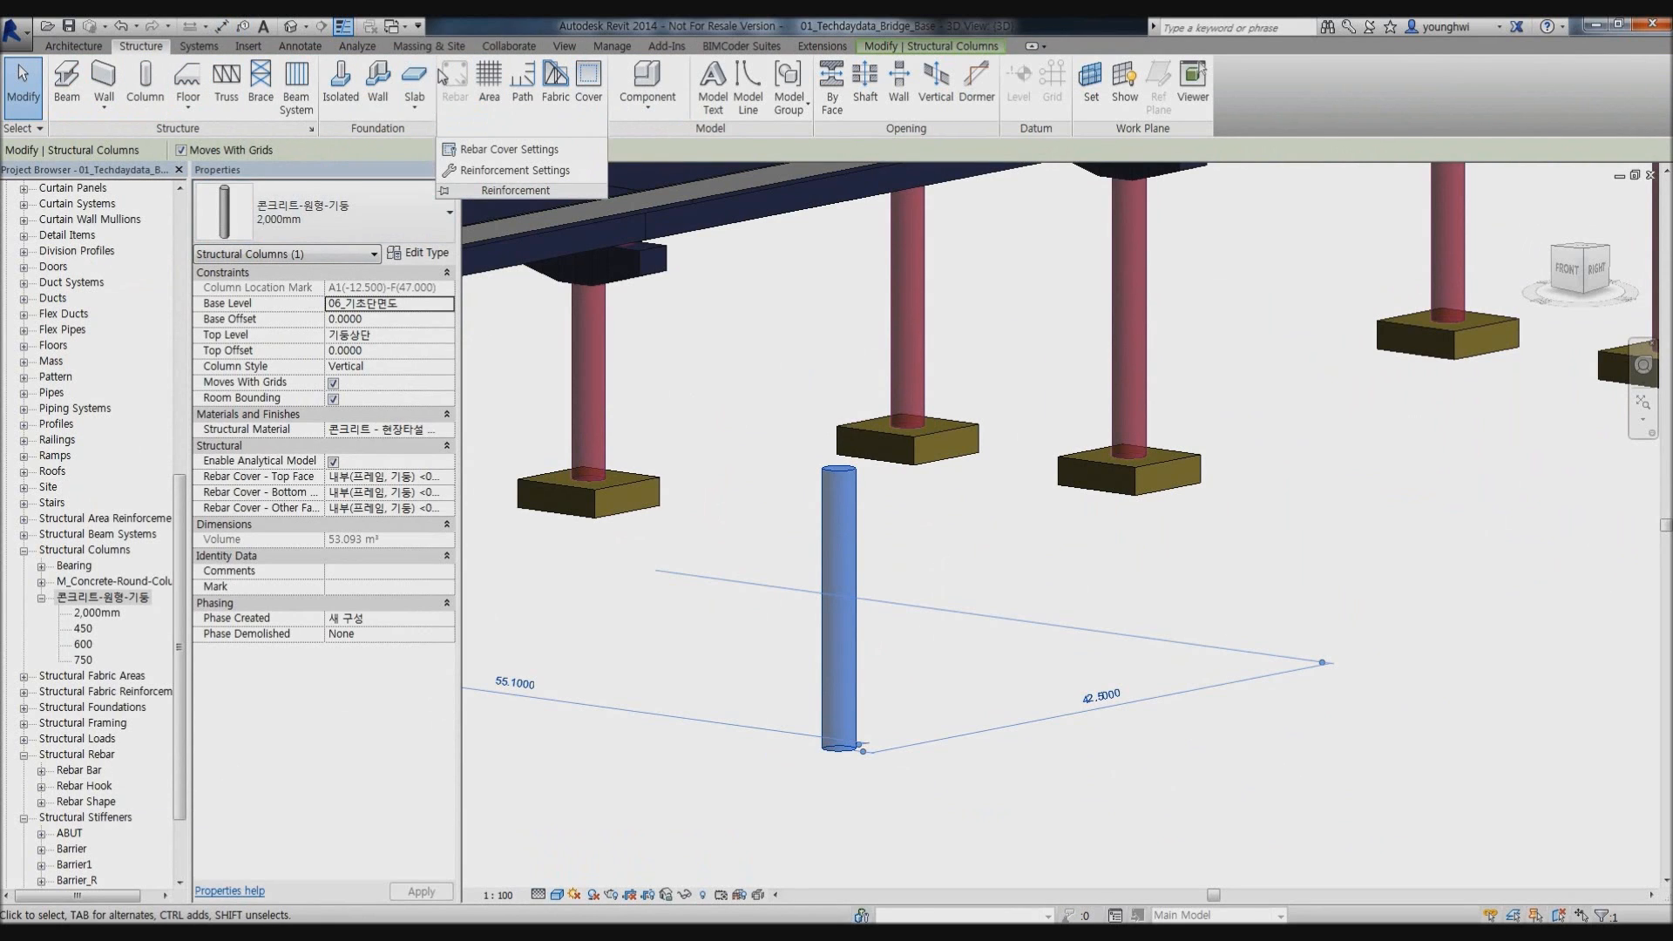
click(822, 45)
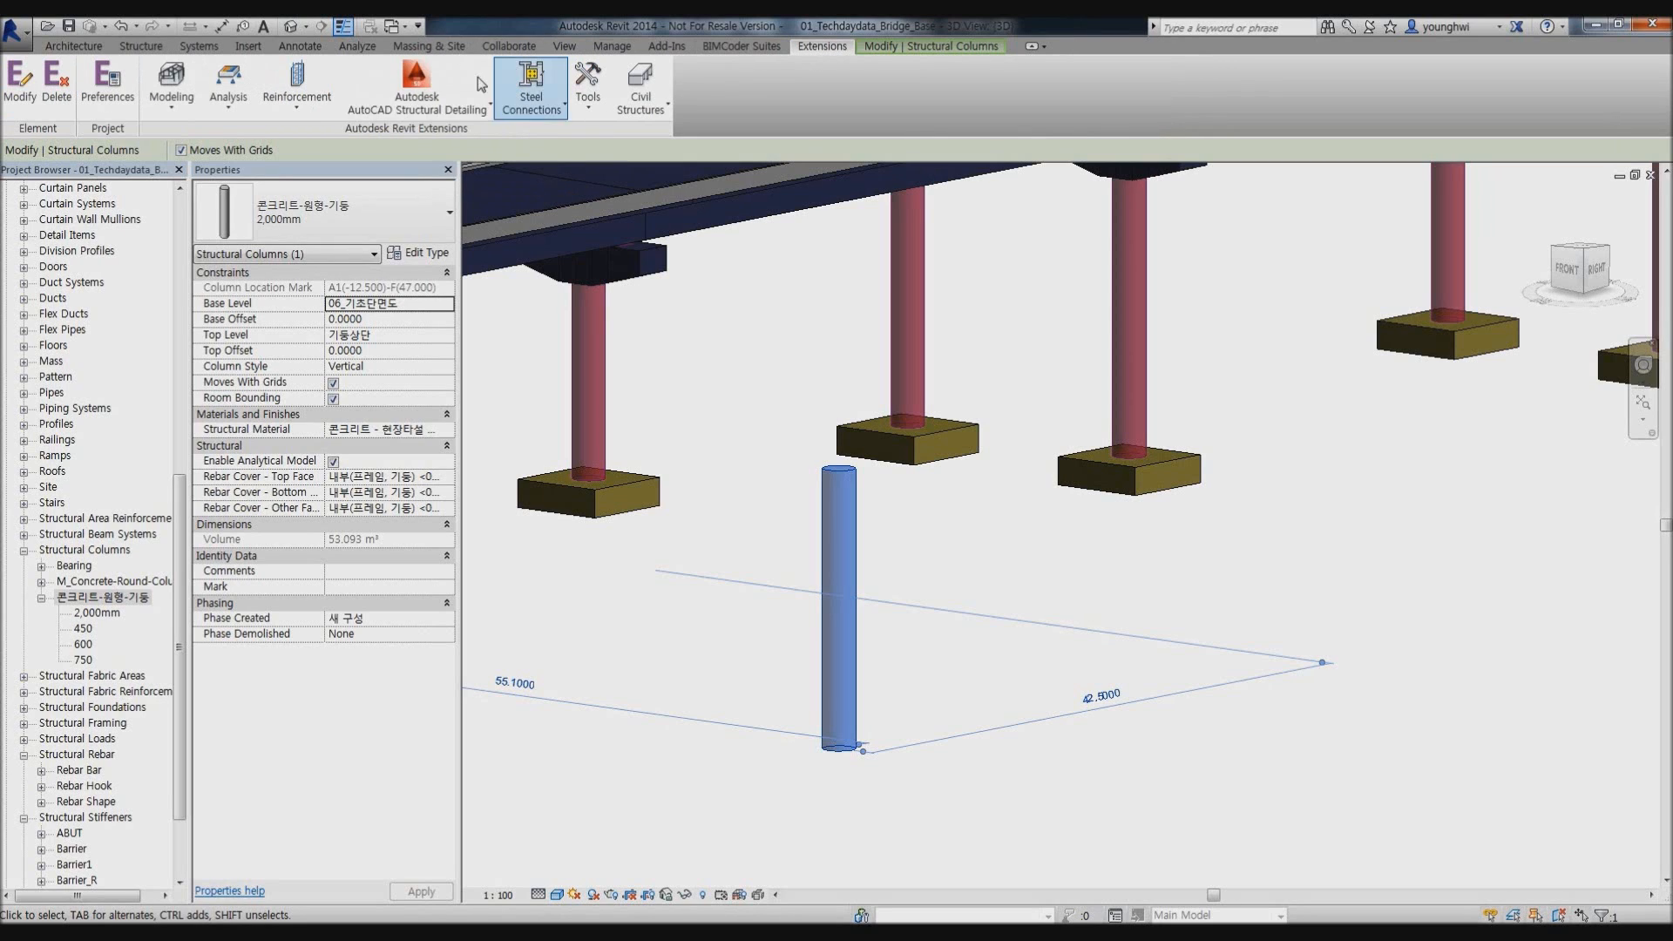
click(319, 110)
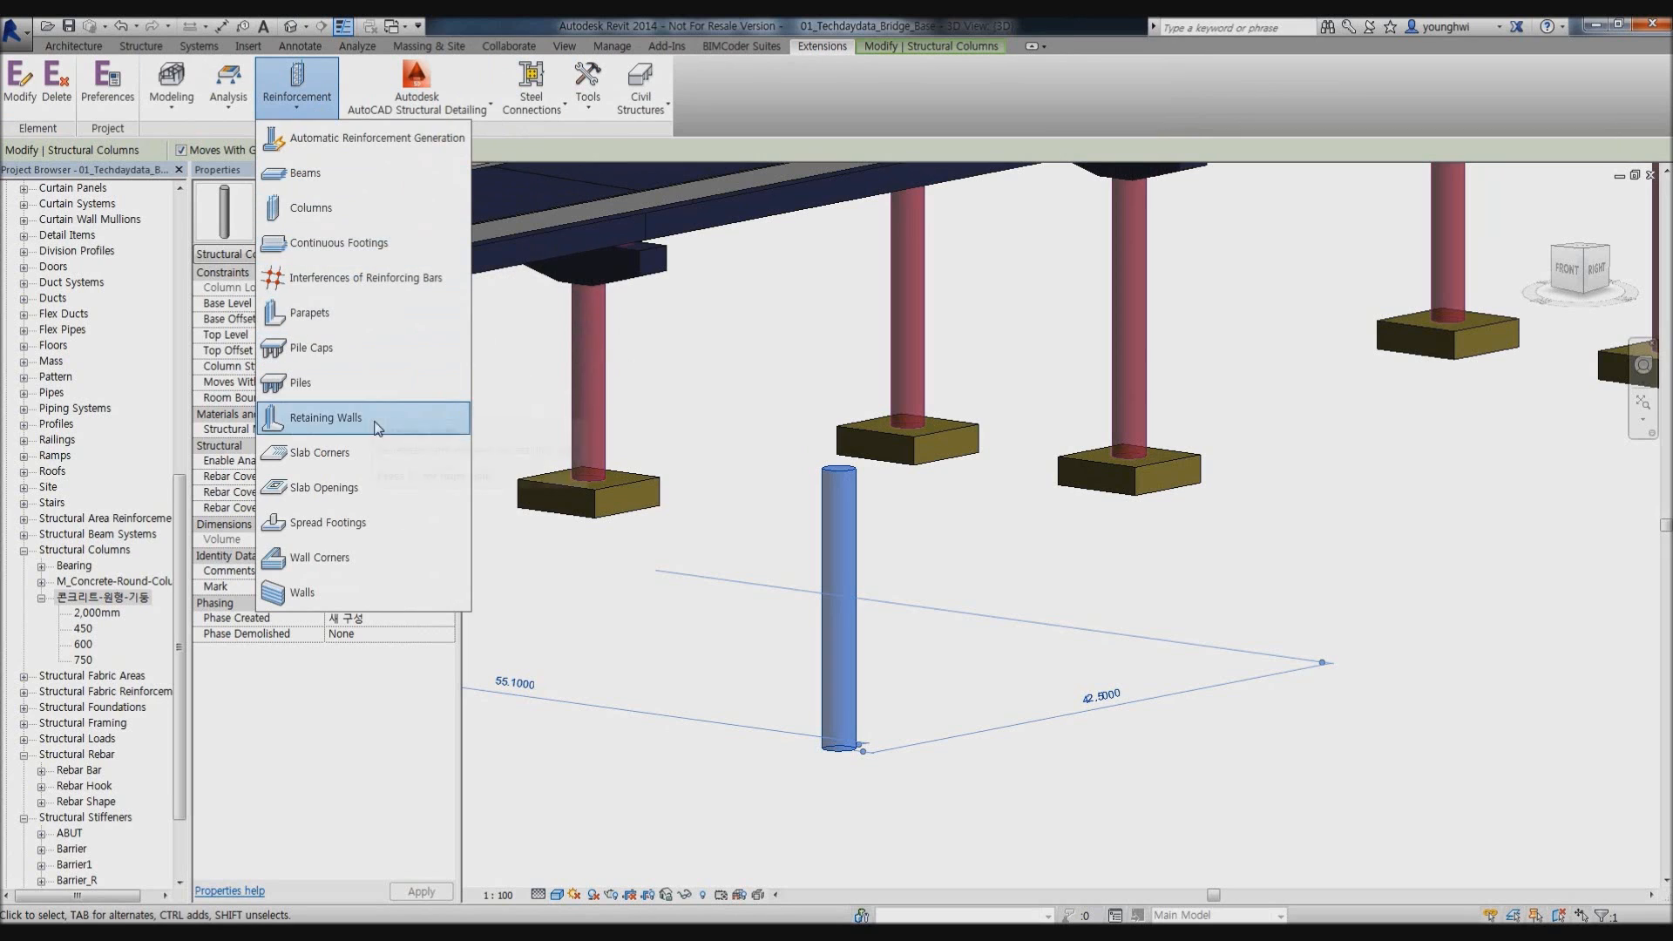
click(312, 207)
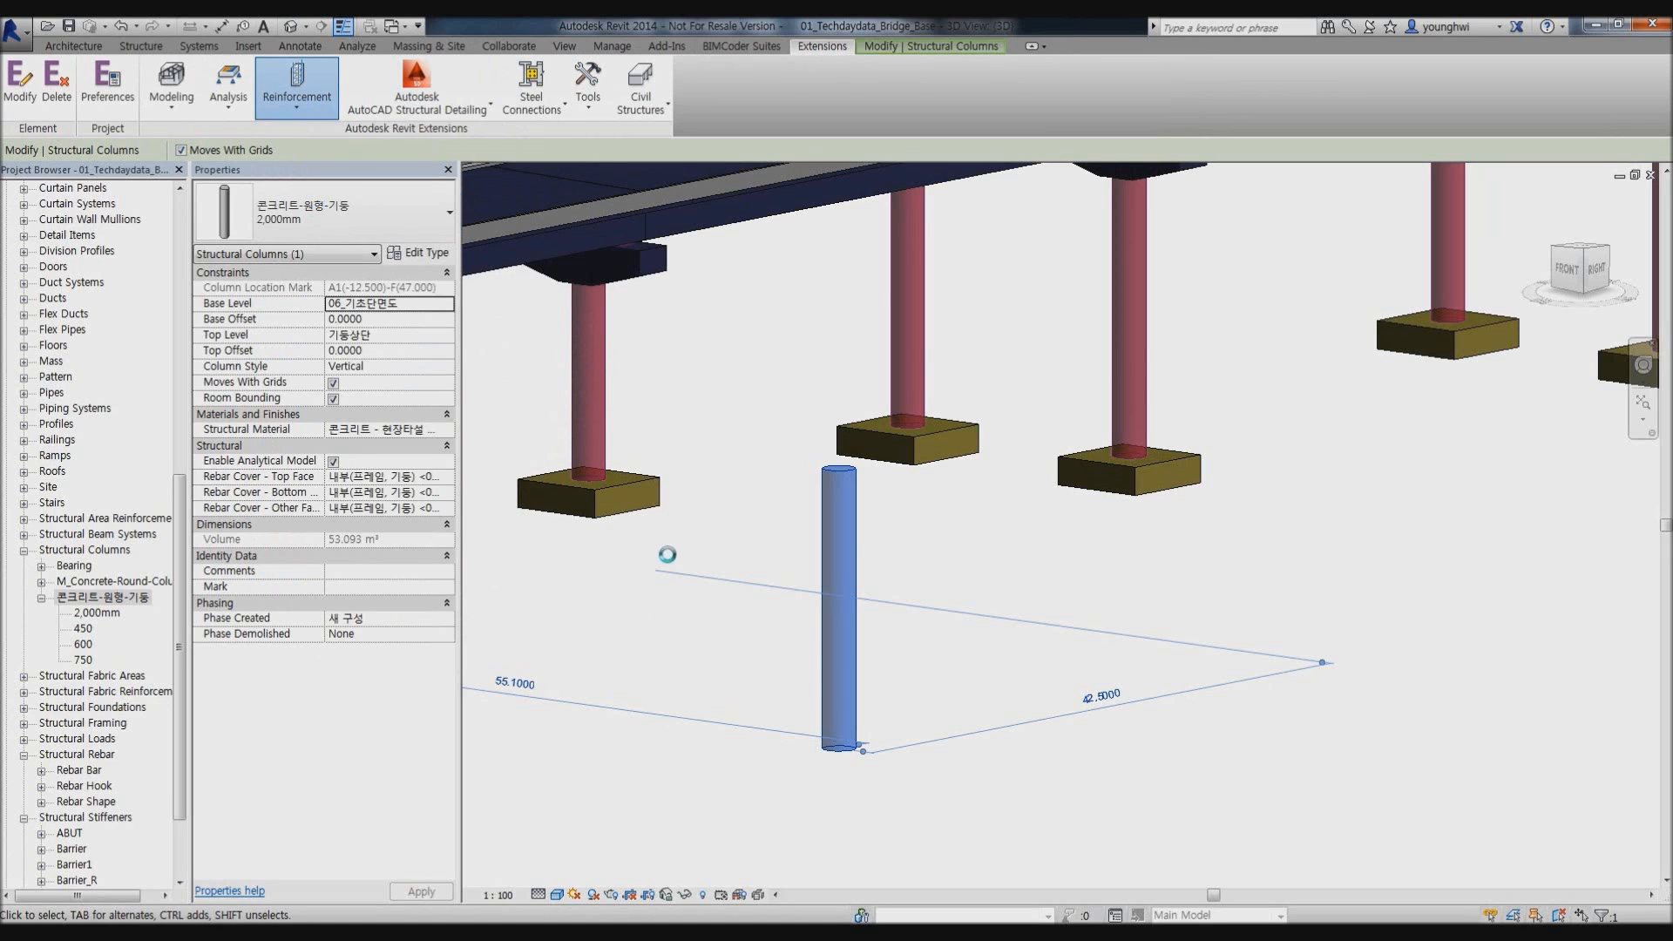
Set the column's main bars to size 29M with 50 bars.
click(547, 367)
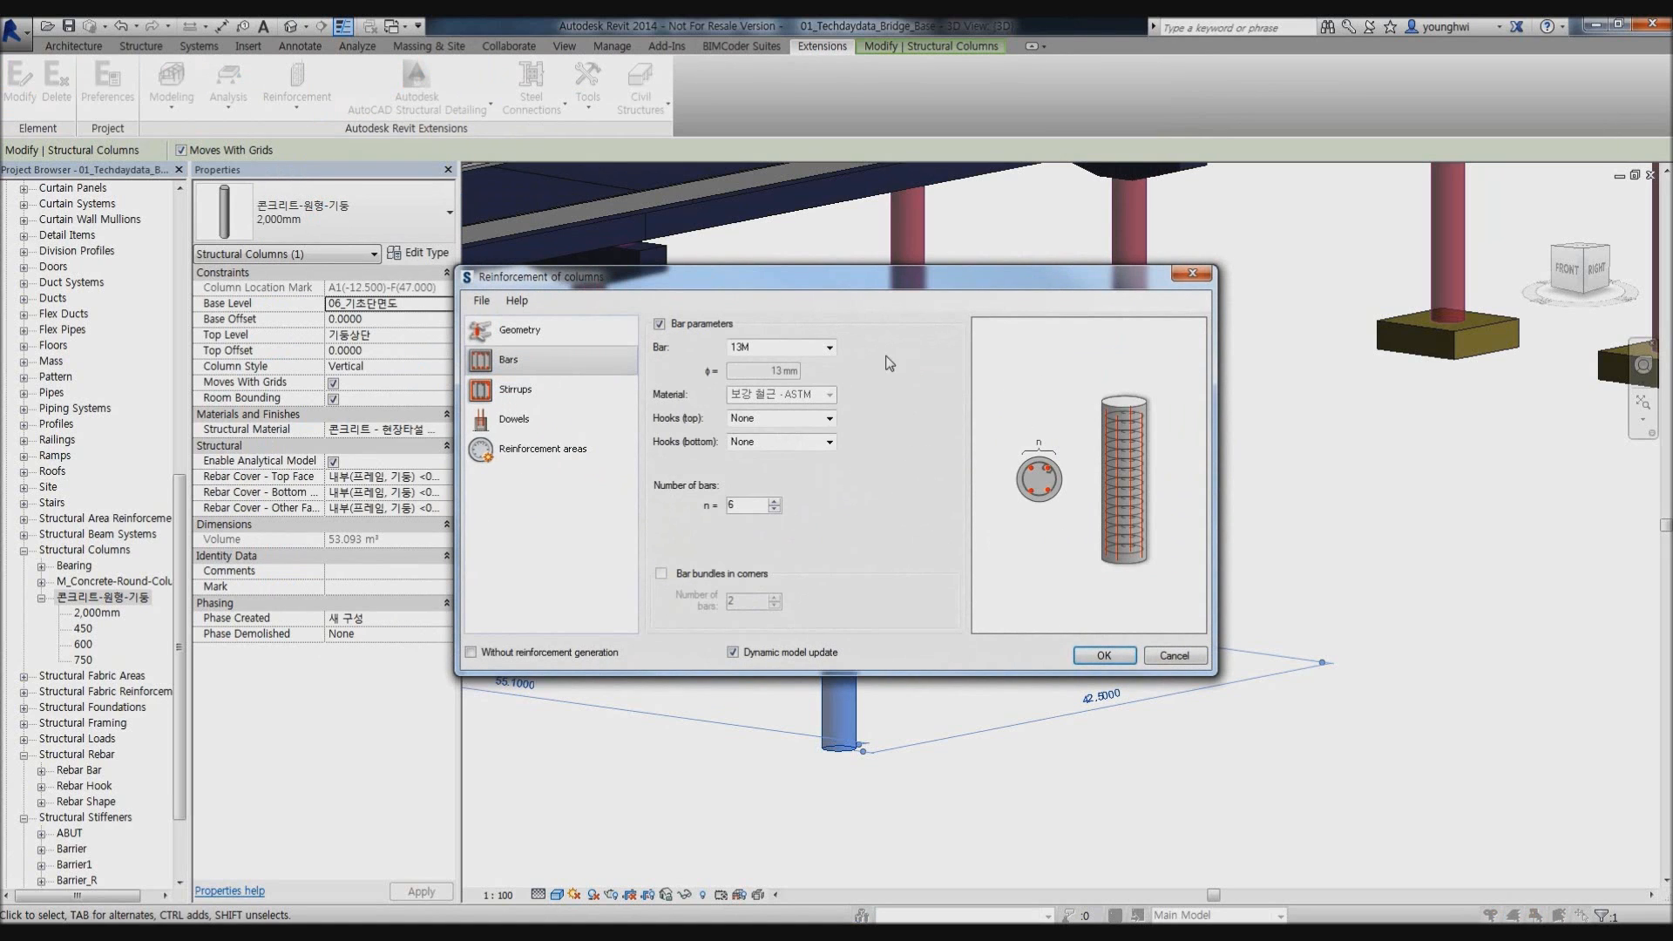
click(828, 347)
click(828, 422)
drag(737, 506, 699, 506)
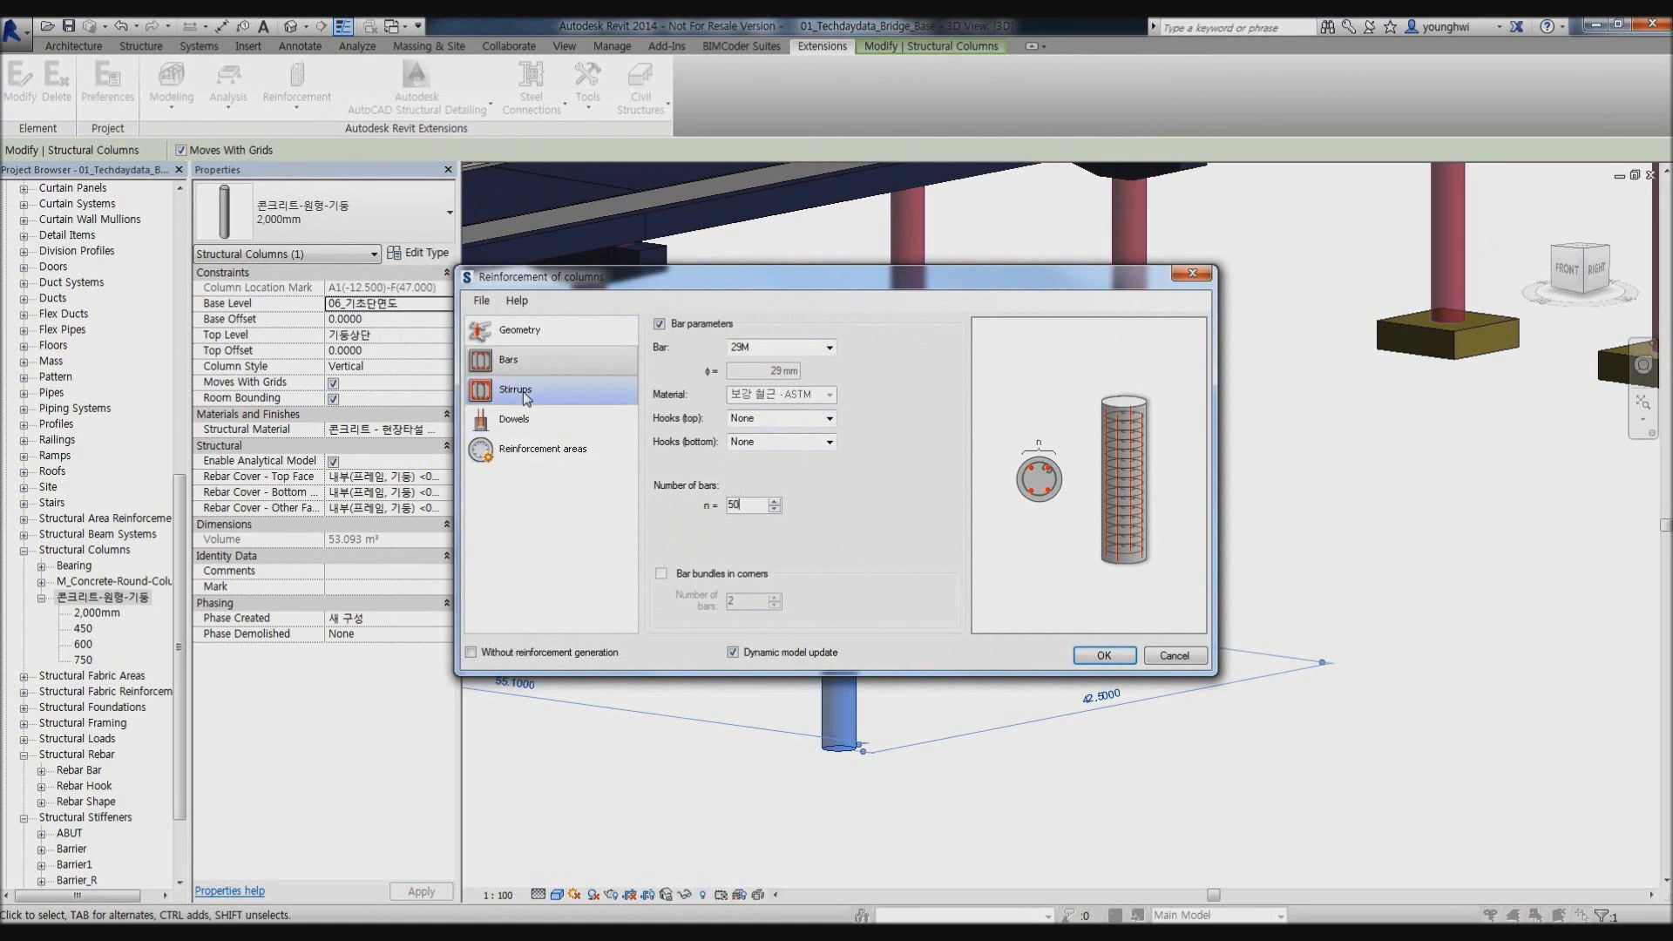
Set the column's stirrup bar to 19M and choose the distribution type with separate middle and end zones.
click(624, 391)
click(828, 347)
click(766, 413)
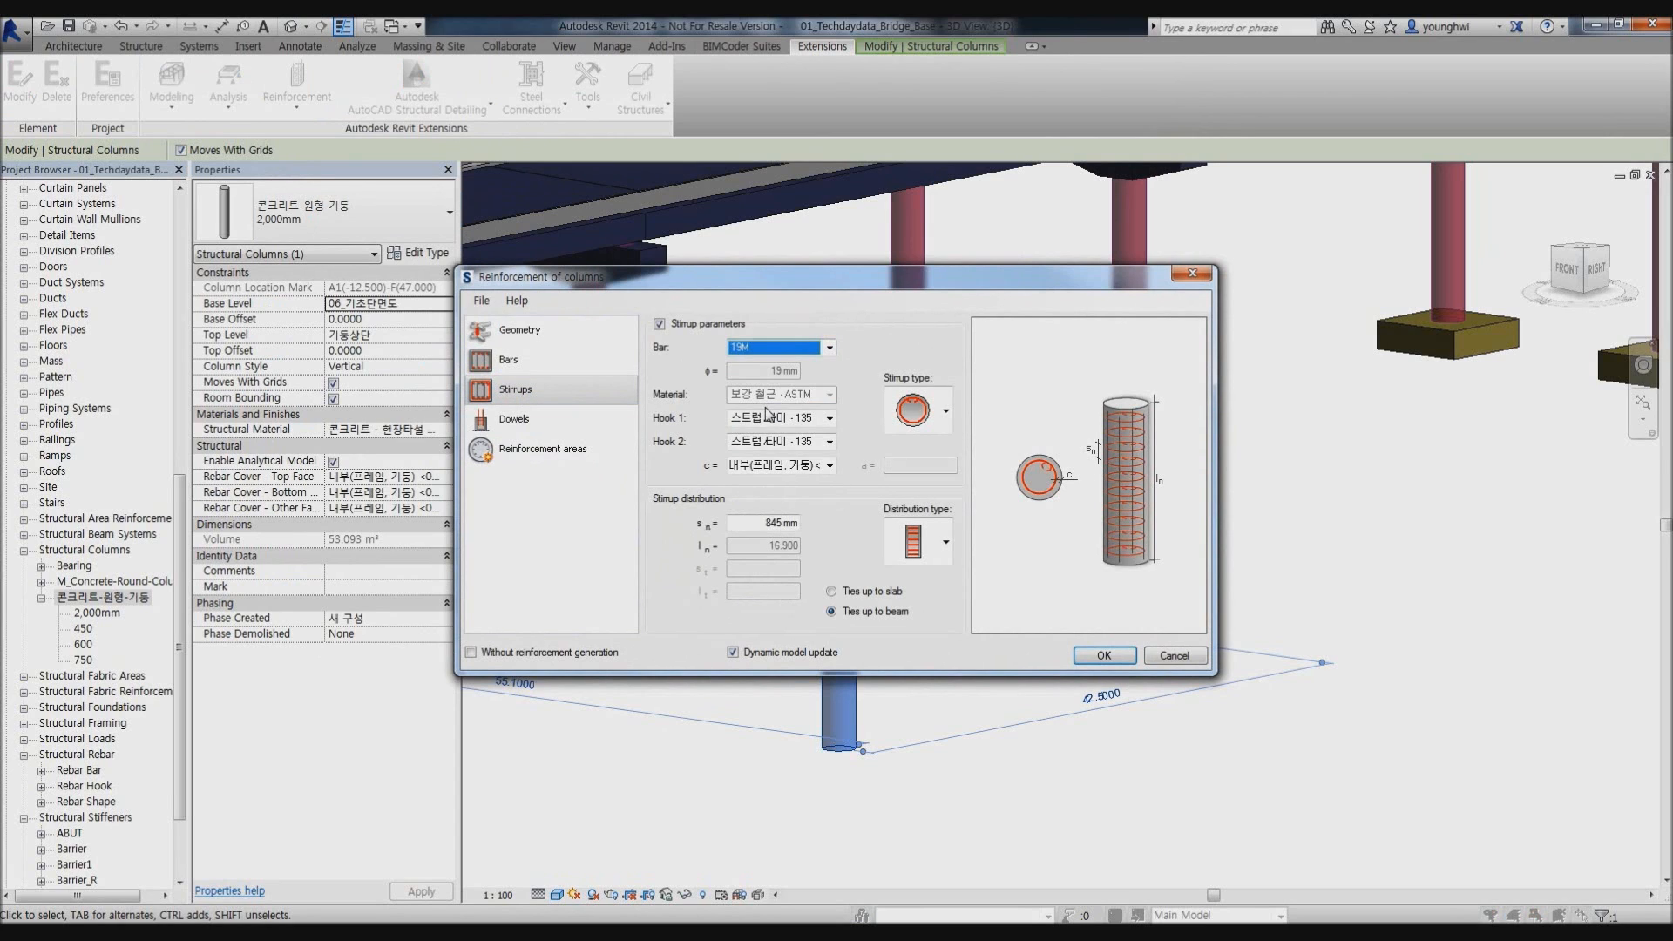
click(948, 541)
click(925, 681)
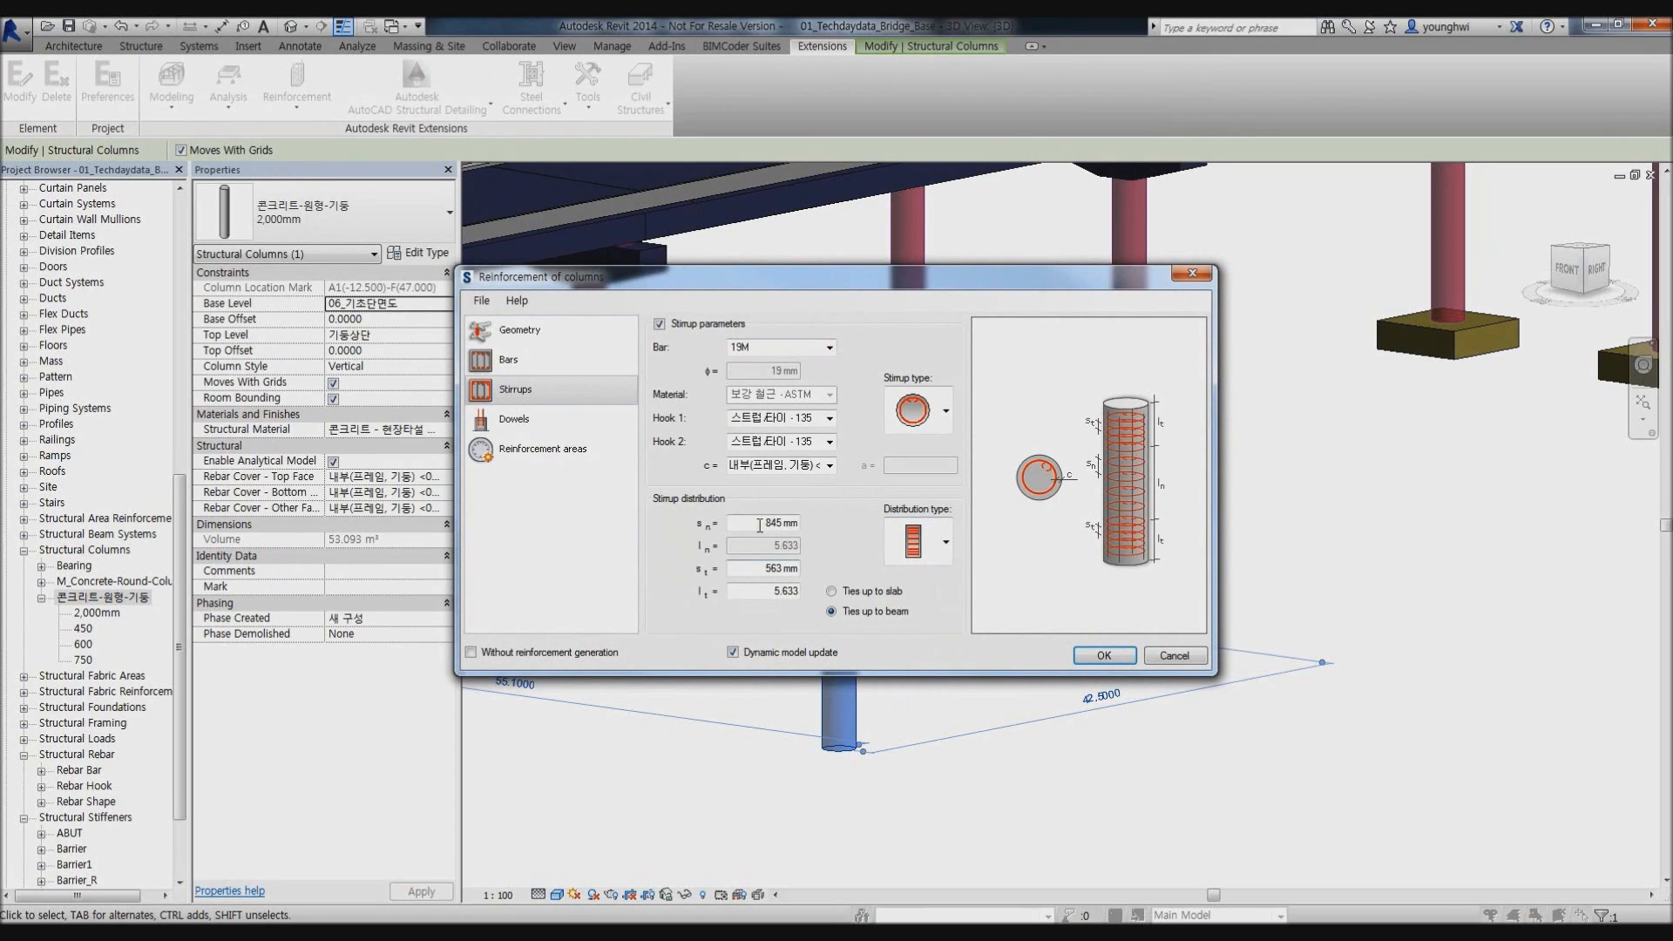
Set stirrup spacing to 300 mm in the middle and 150 mm over 3 m end zones, and generate the column reinforcement.
text(300)
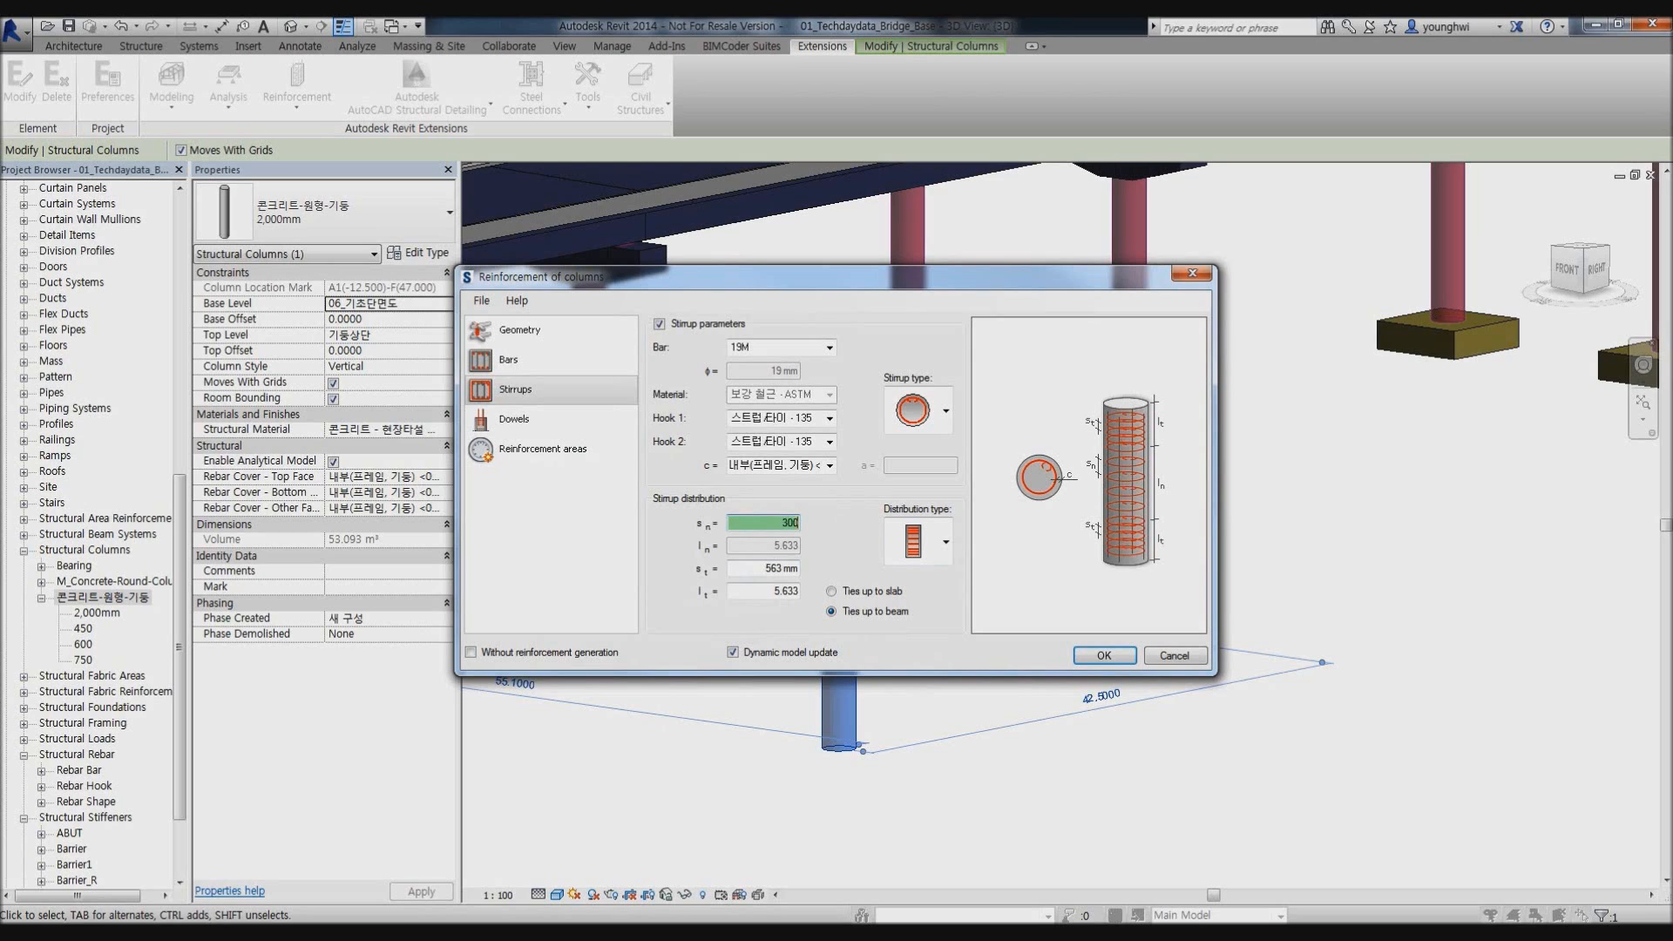
key(Tab)
text(150)
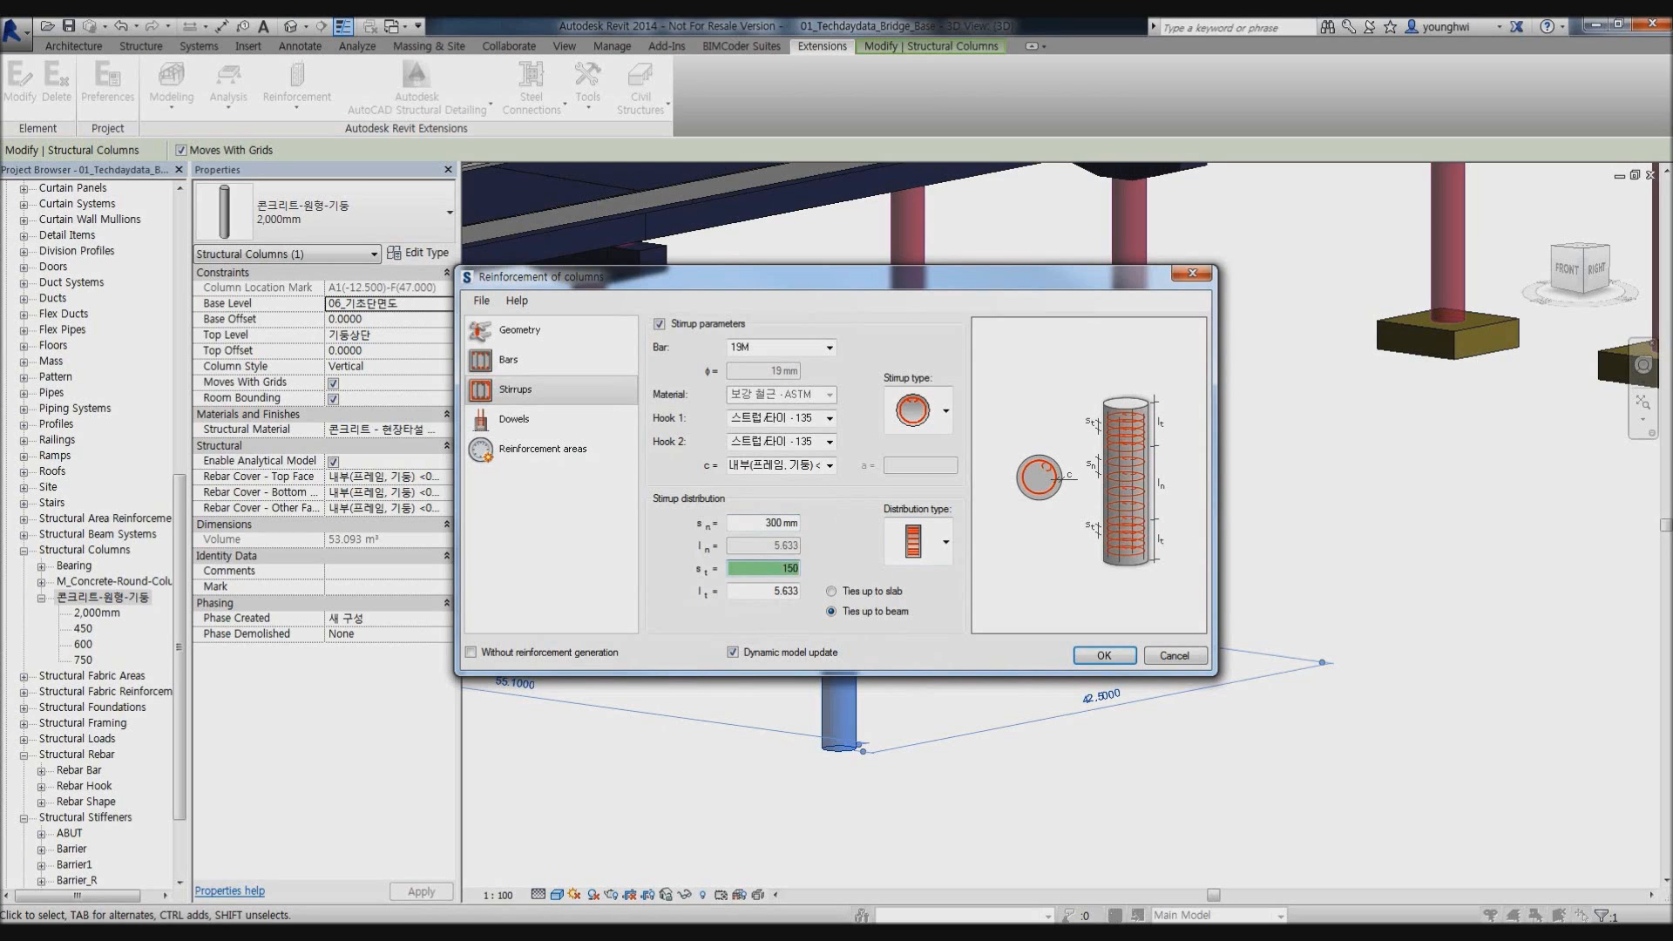
key(Tab)
text(3)
key(Tab)
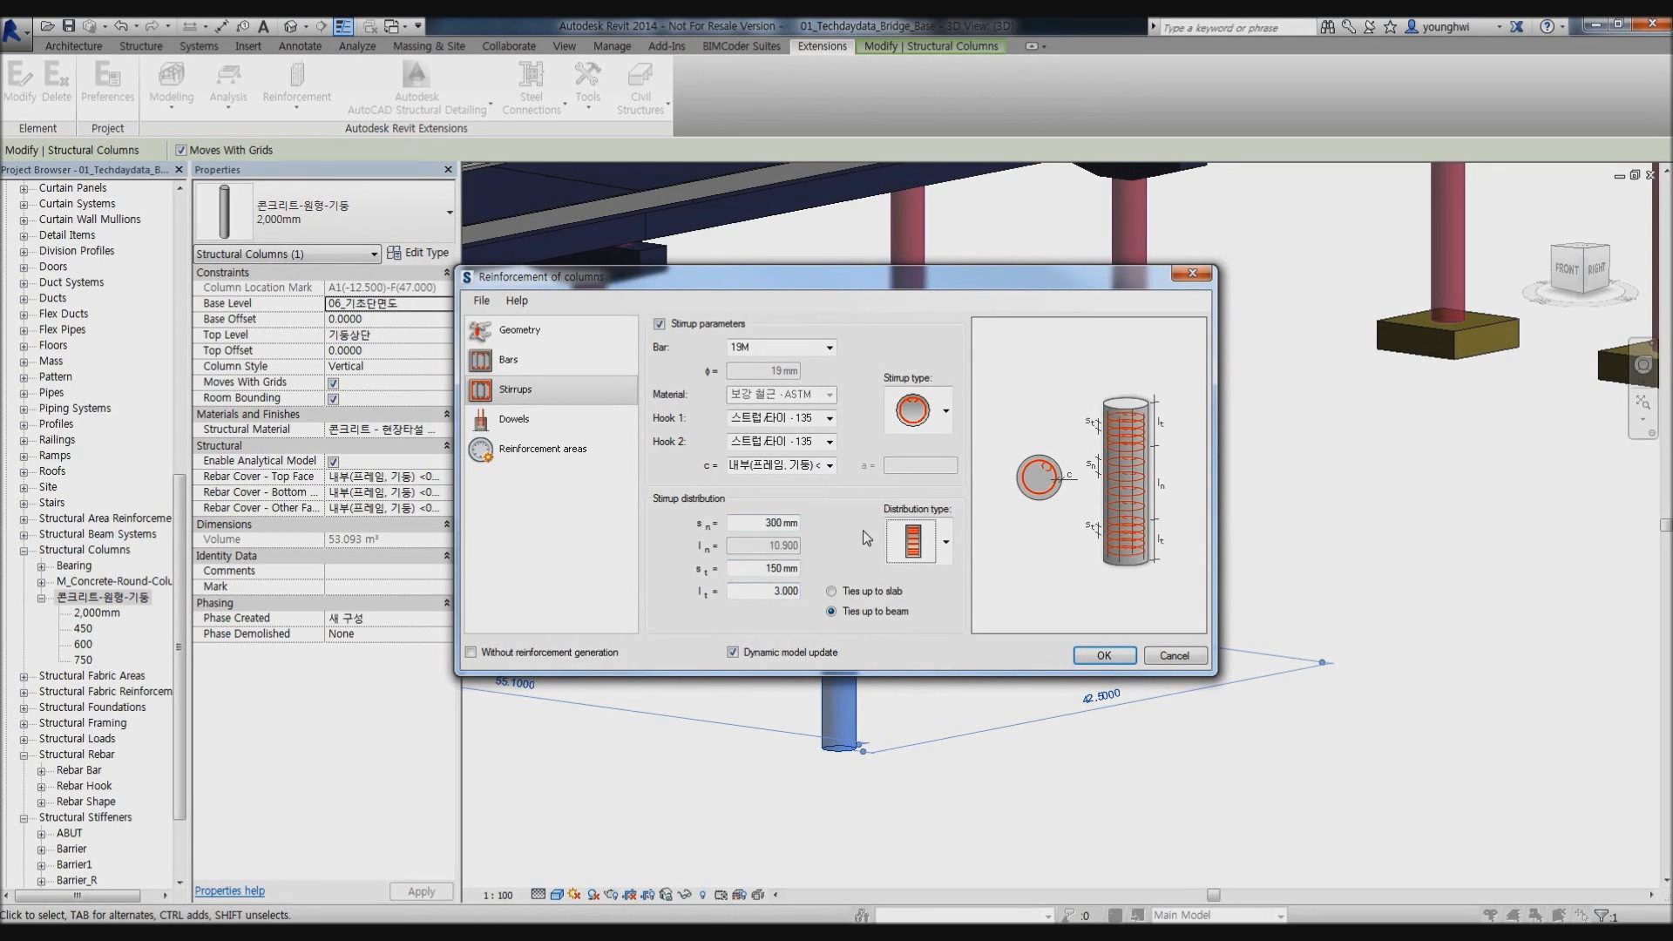
click(1104, 657)
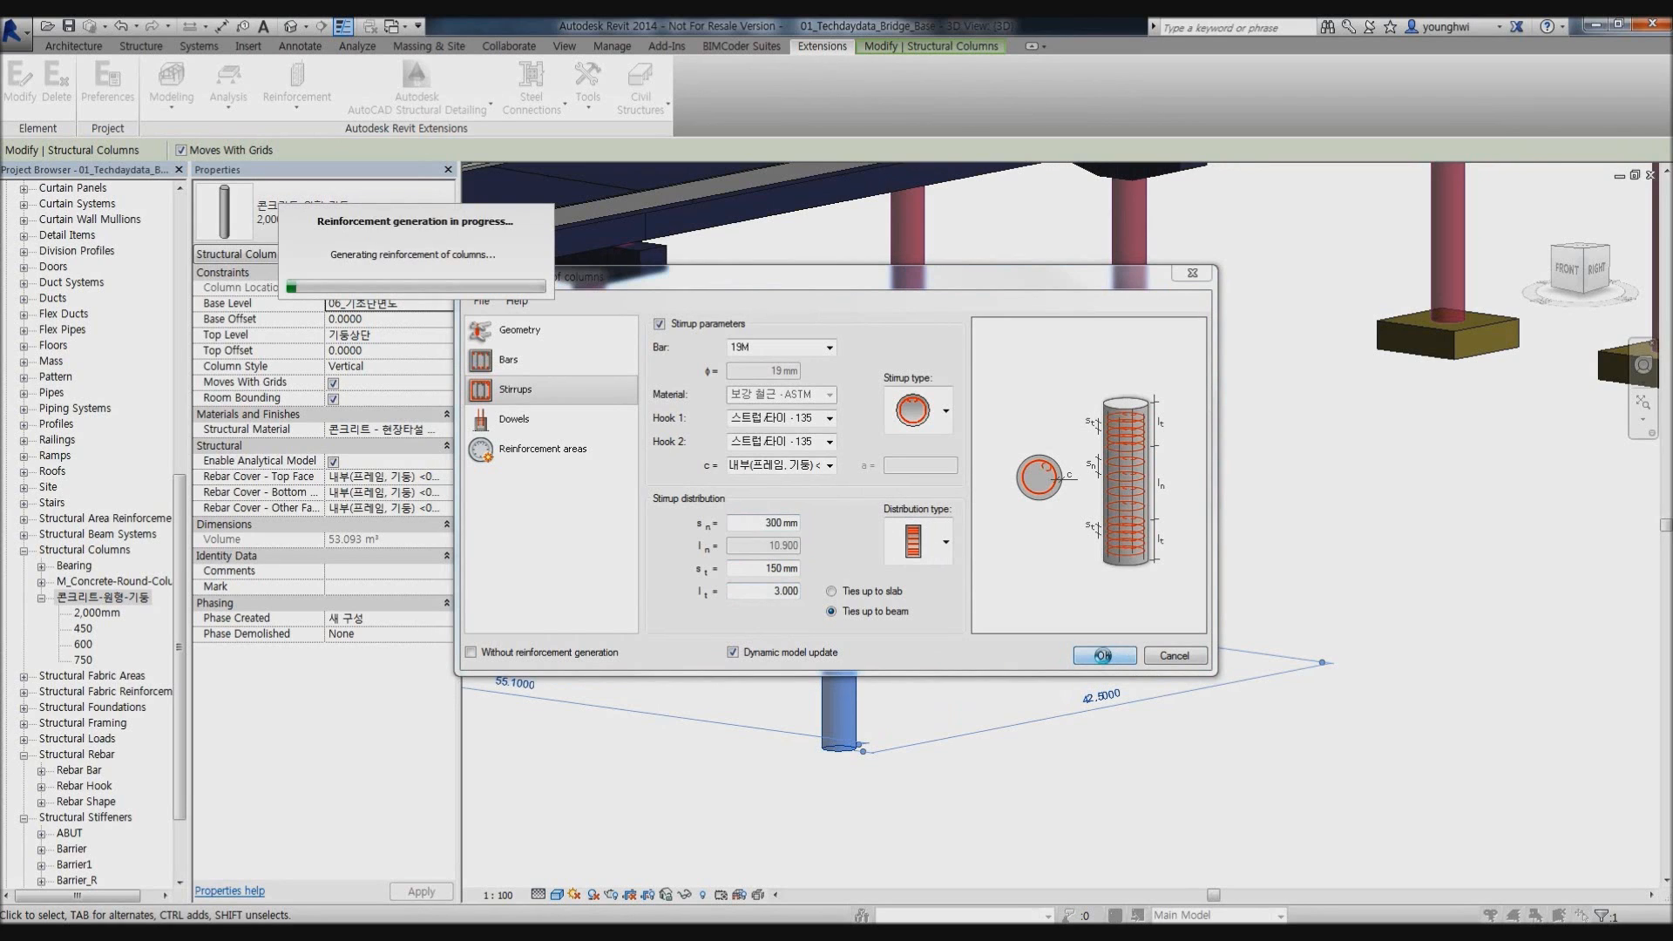
click(1011, 594)
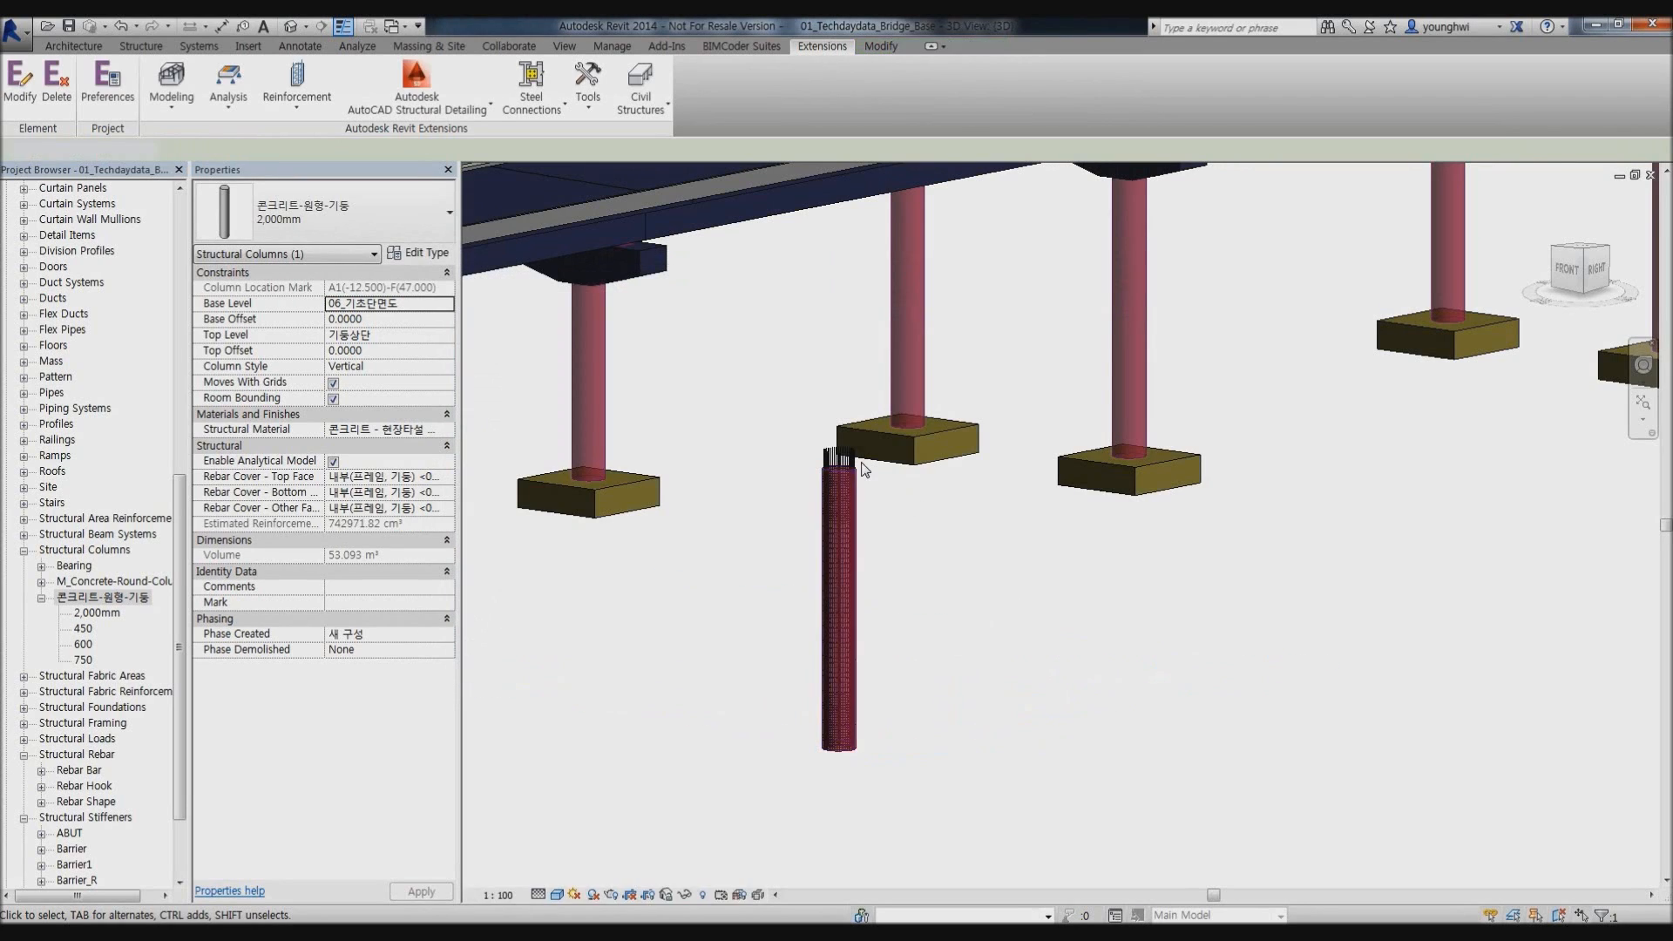
Select the vertical bars protruding above the column and show them as solid in the 해석 모델, {3D} and 04_Keymap views.
scroll(917, 485, up, 5)
drag(918, 486, 694, 503)
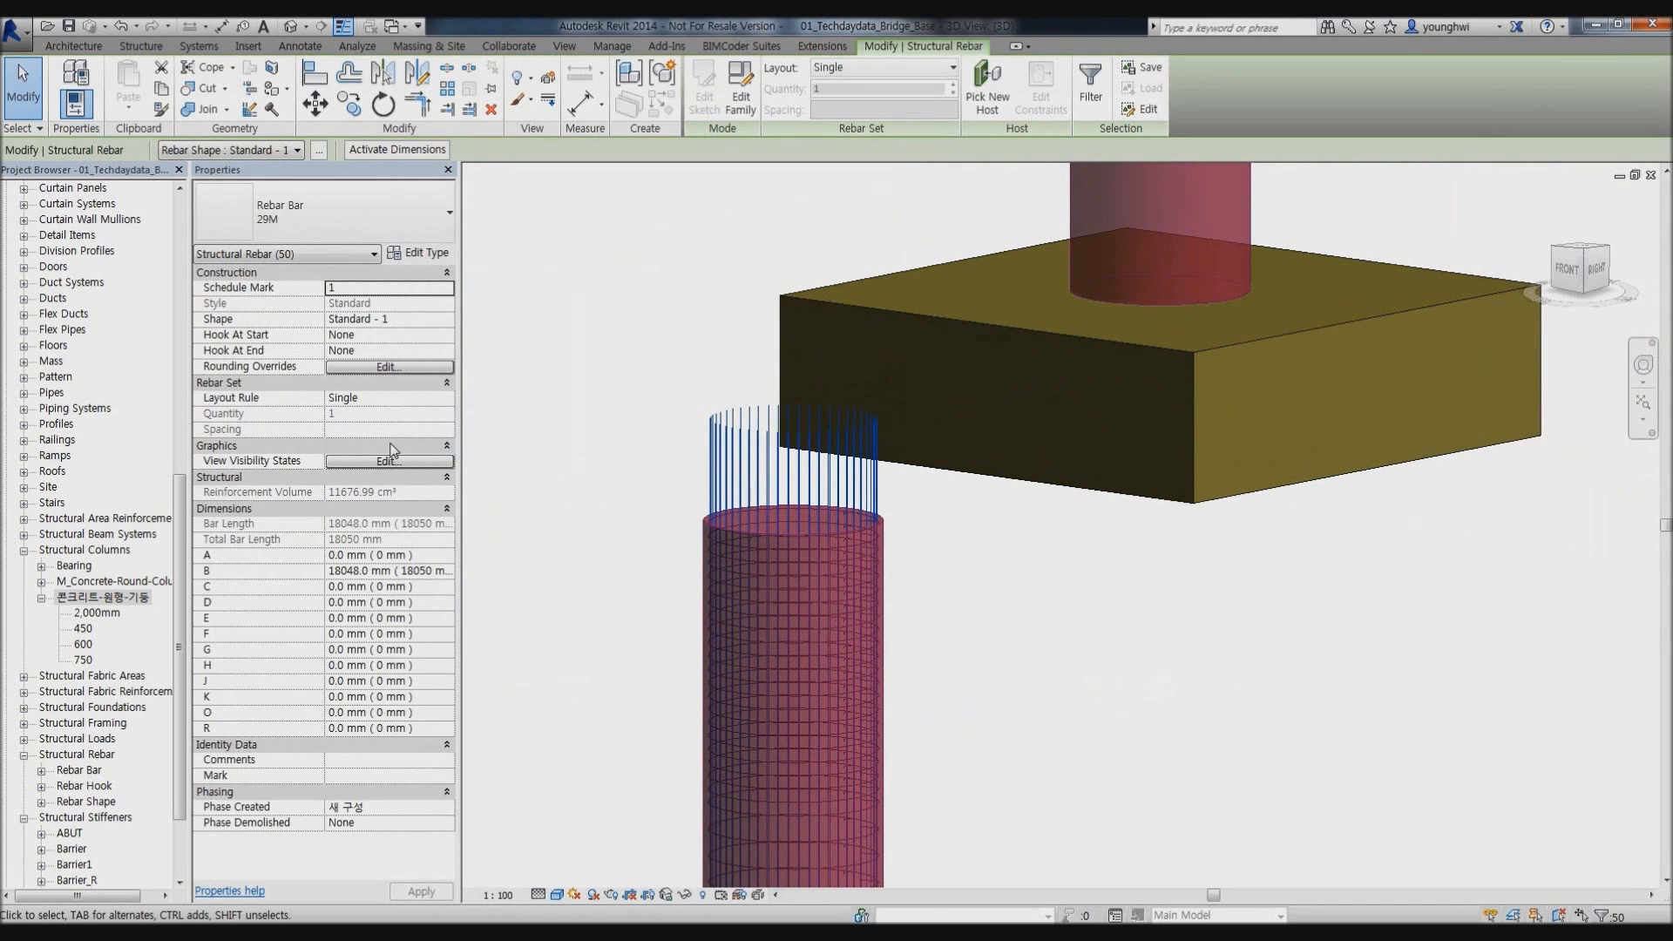
click(391, 461)
click(992, 393)
click(992, 408)
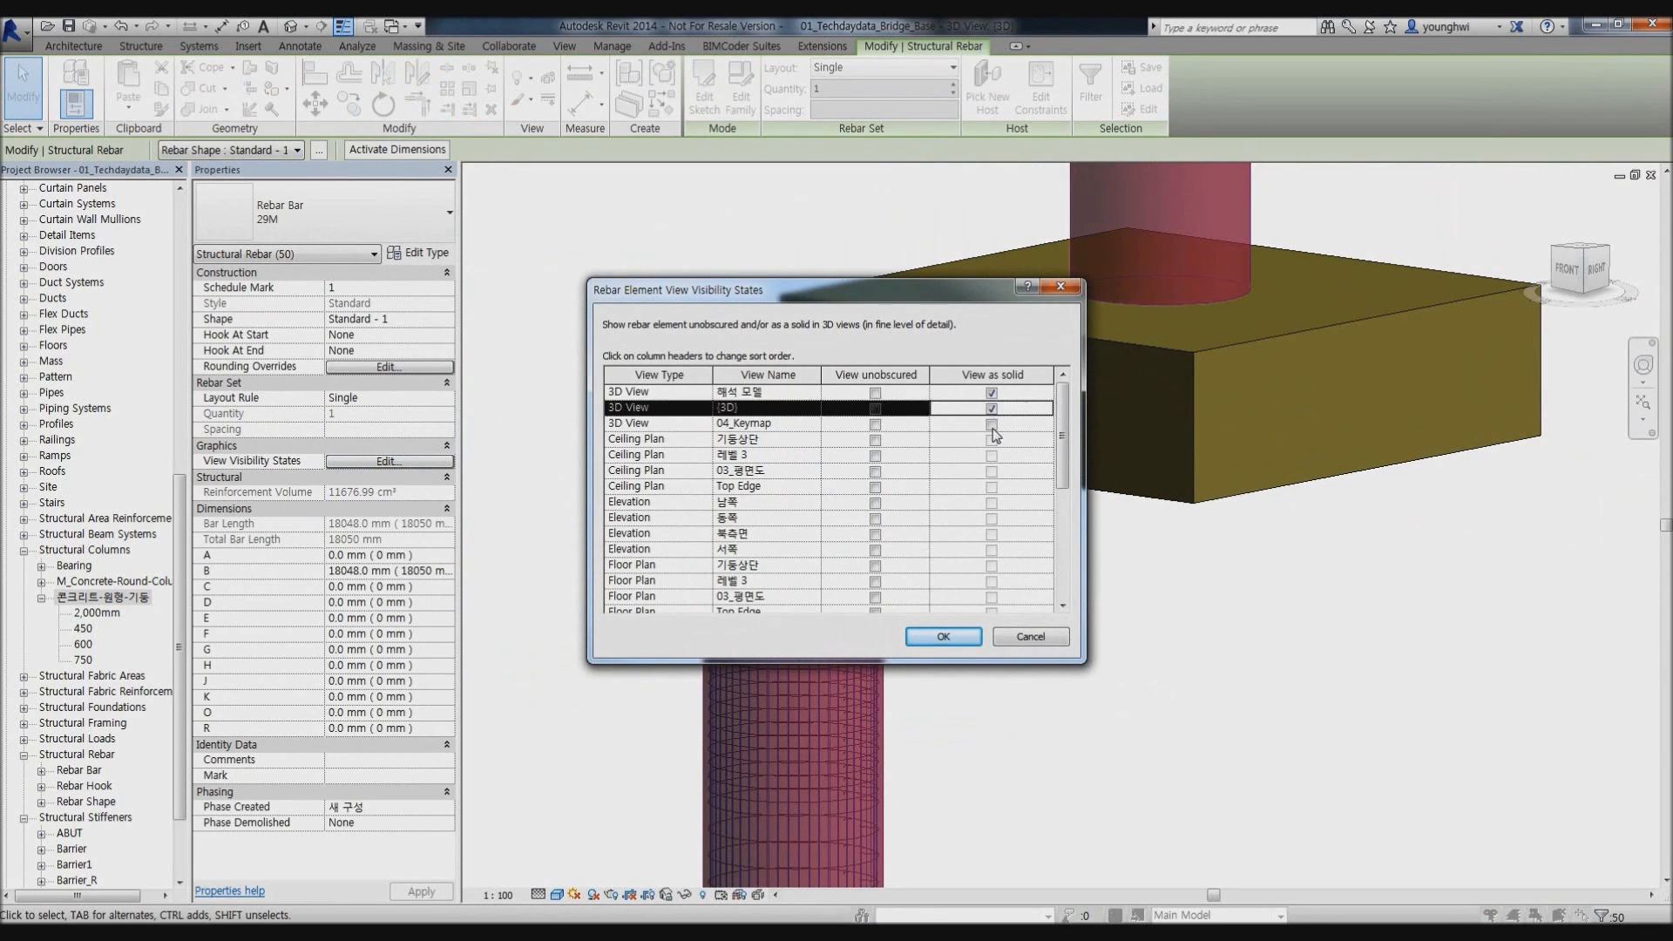
click(992, 424)
click(947, 642)
scroll(797, 452, up, 7)
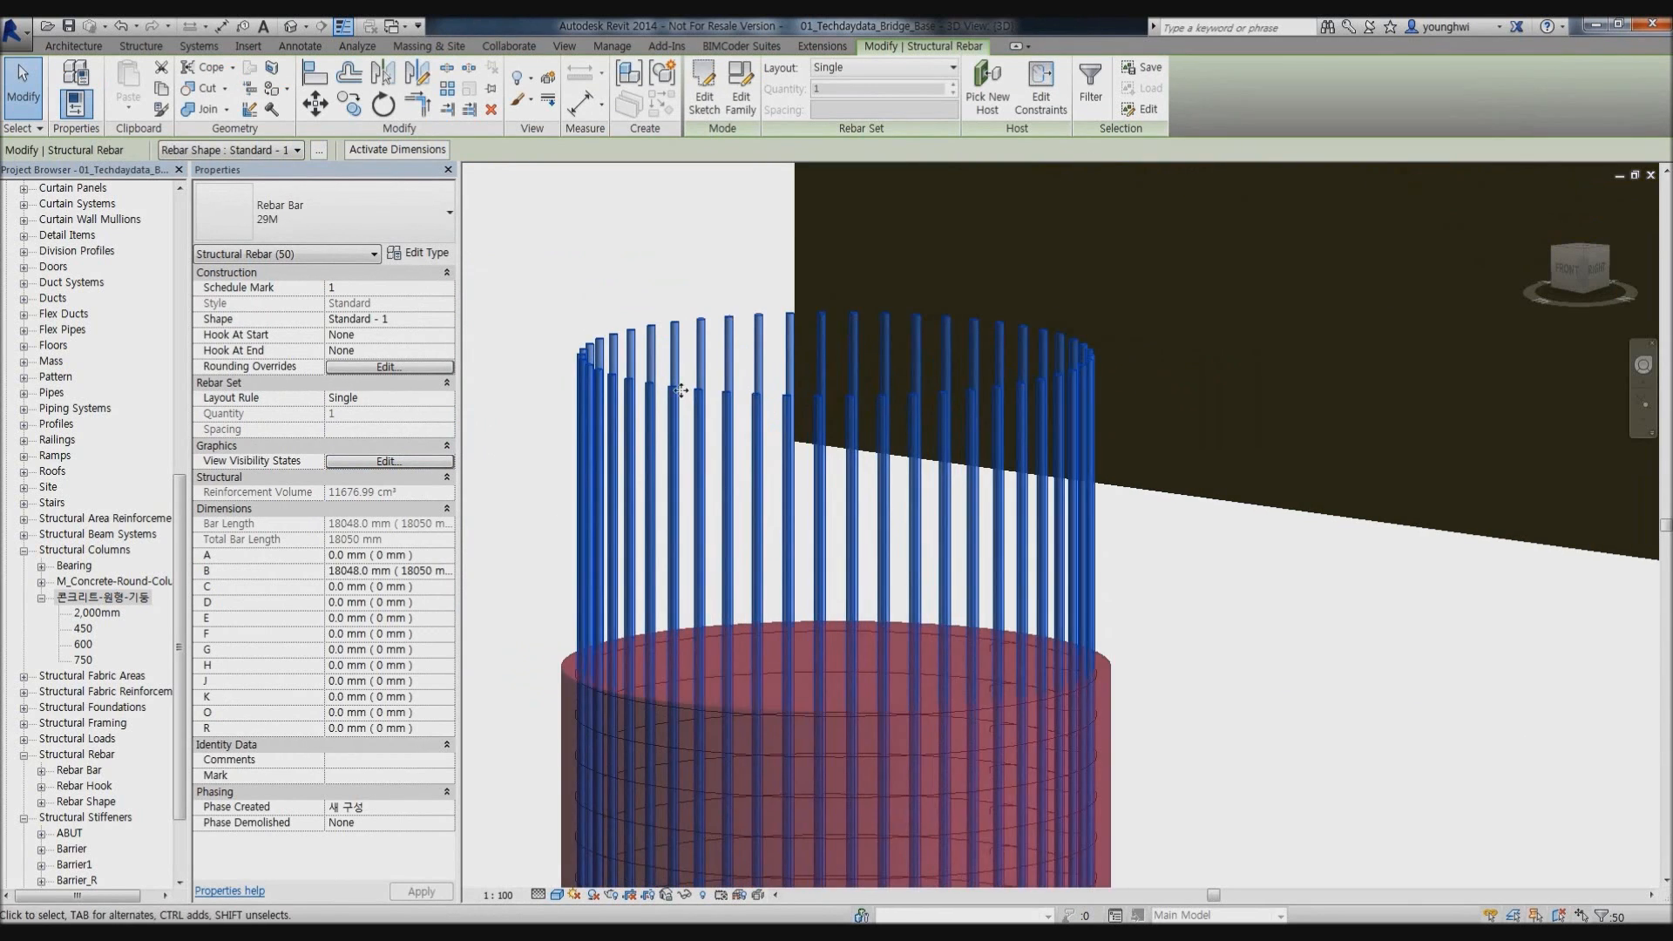
scroll(739, 378, down, 2)
click(1236, 579)
Stretch one protruding vertical bar upward to a bar length of about 18,408 mm.
click(708, 357)
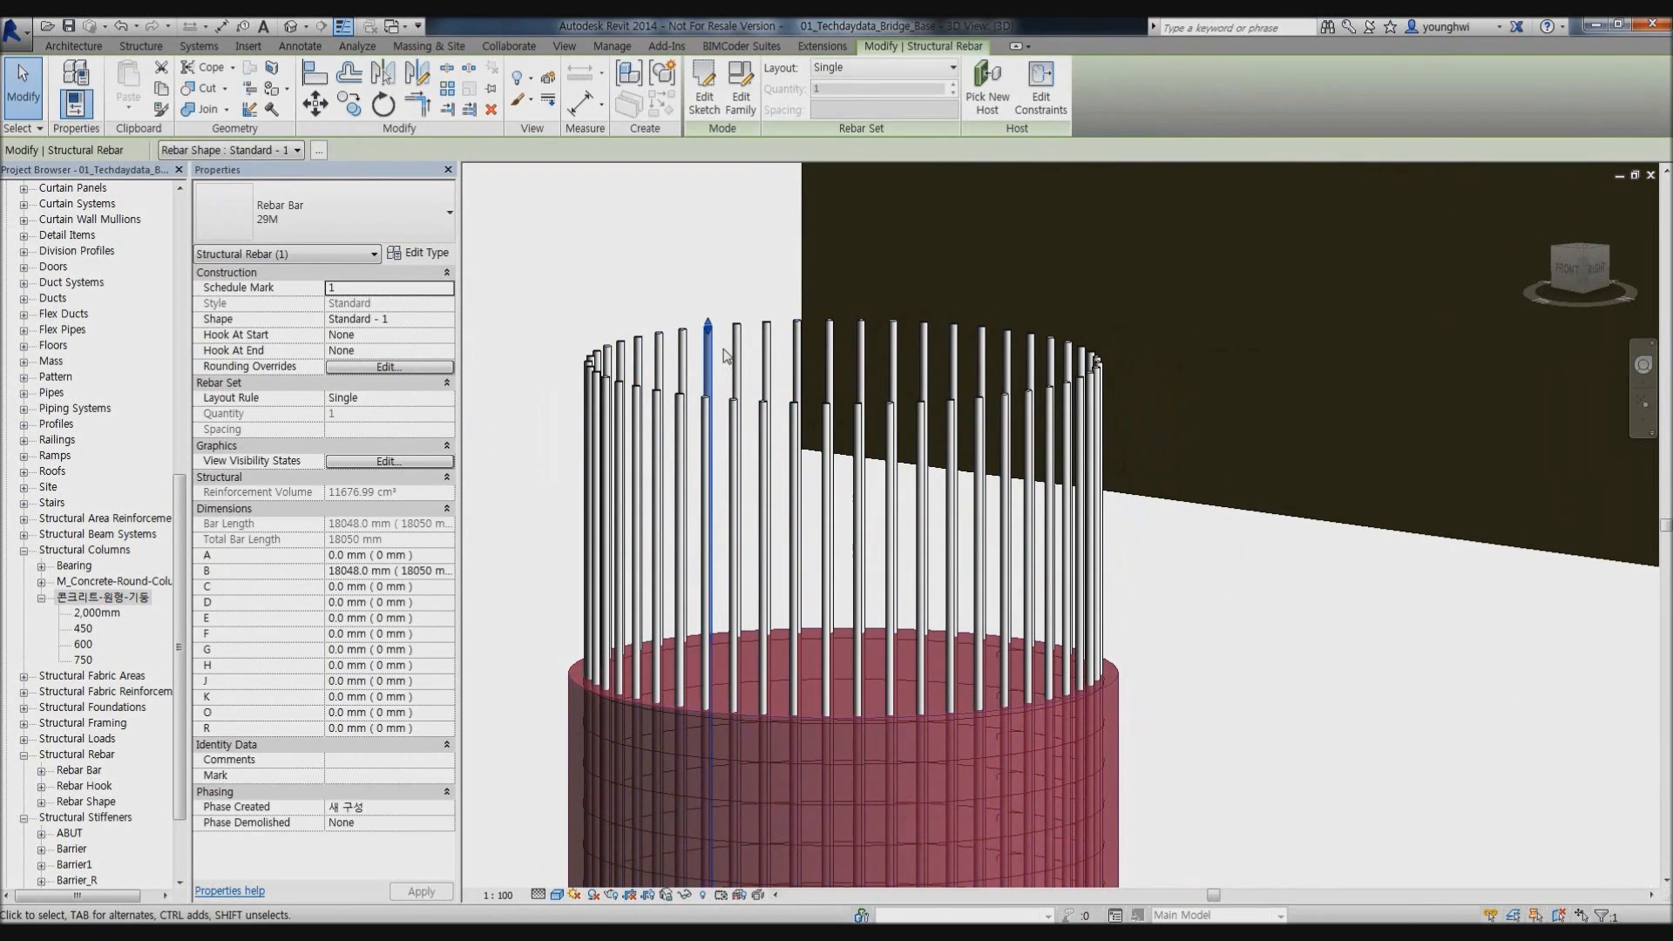
drag(709, 324, 709, 224)
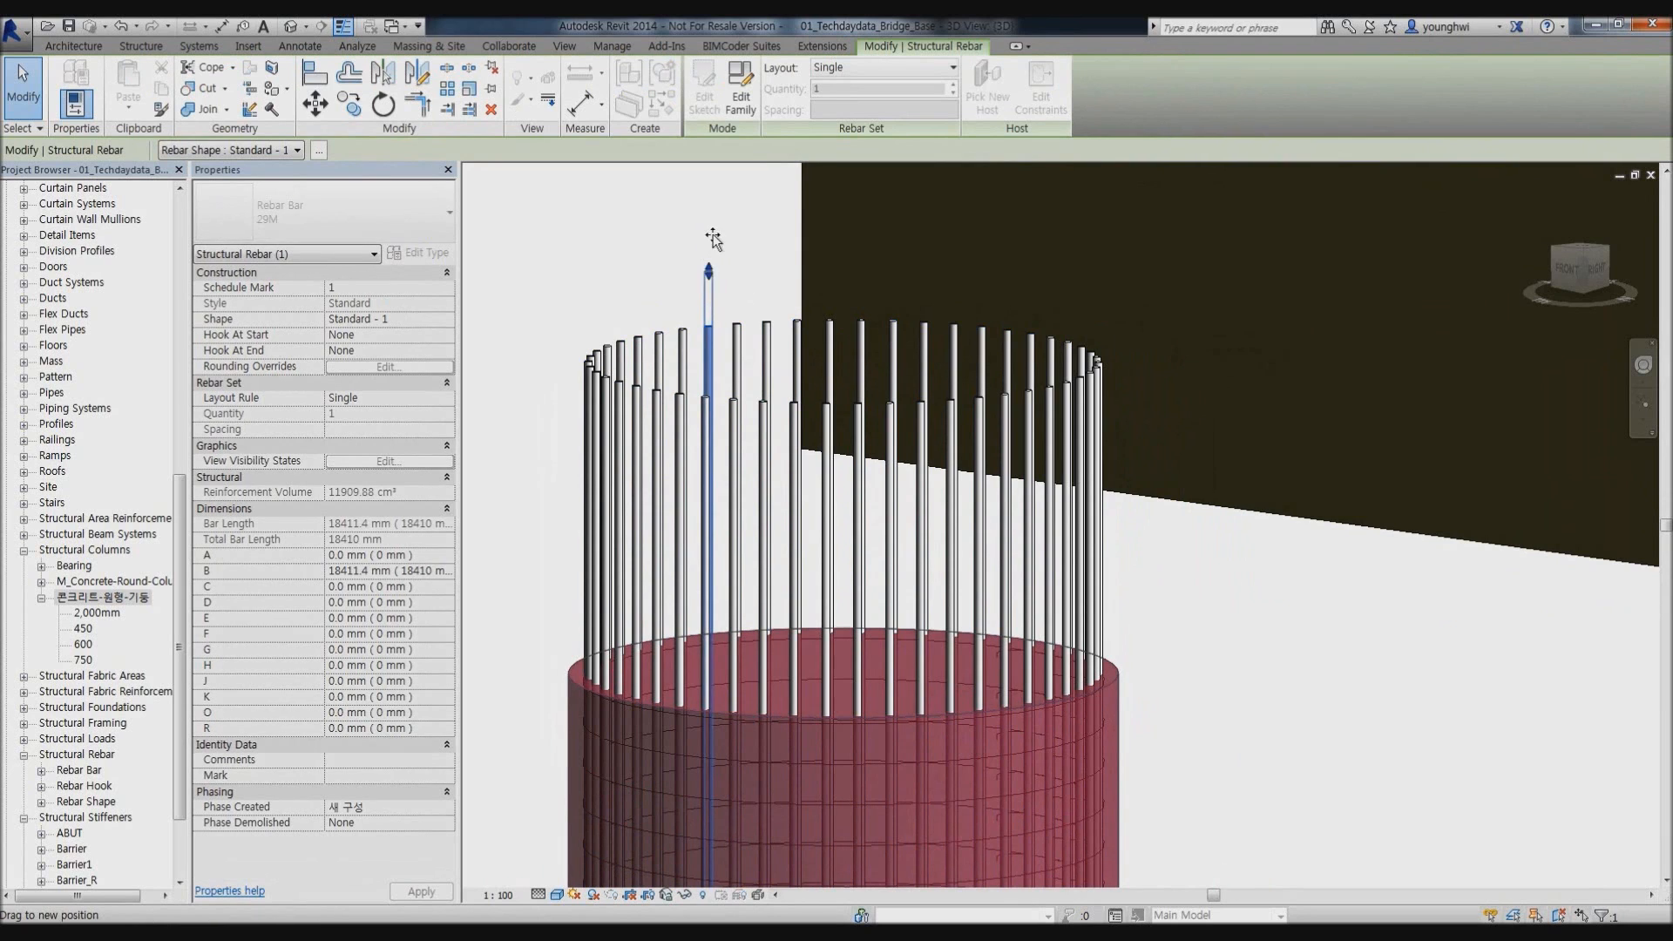
scroll(563, 736, down, 3)
Try the Fixed Number layout on the stretched bar, and set its layout to Maximum Spacing with a spacing of 0.5.
click(906, 68)
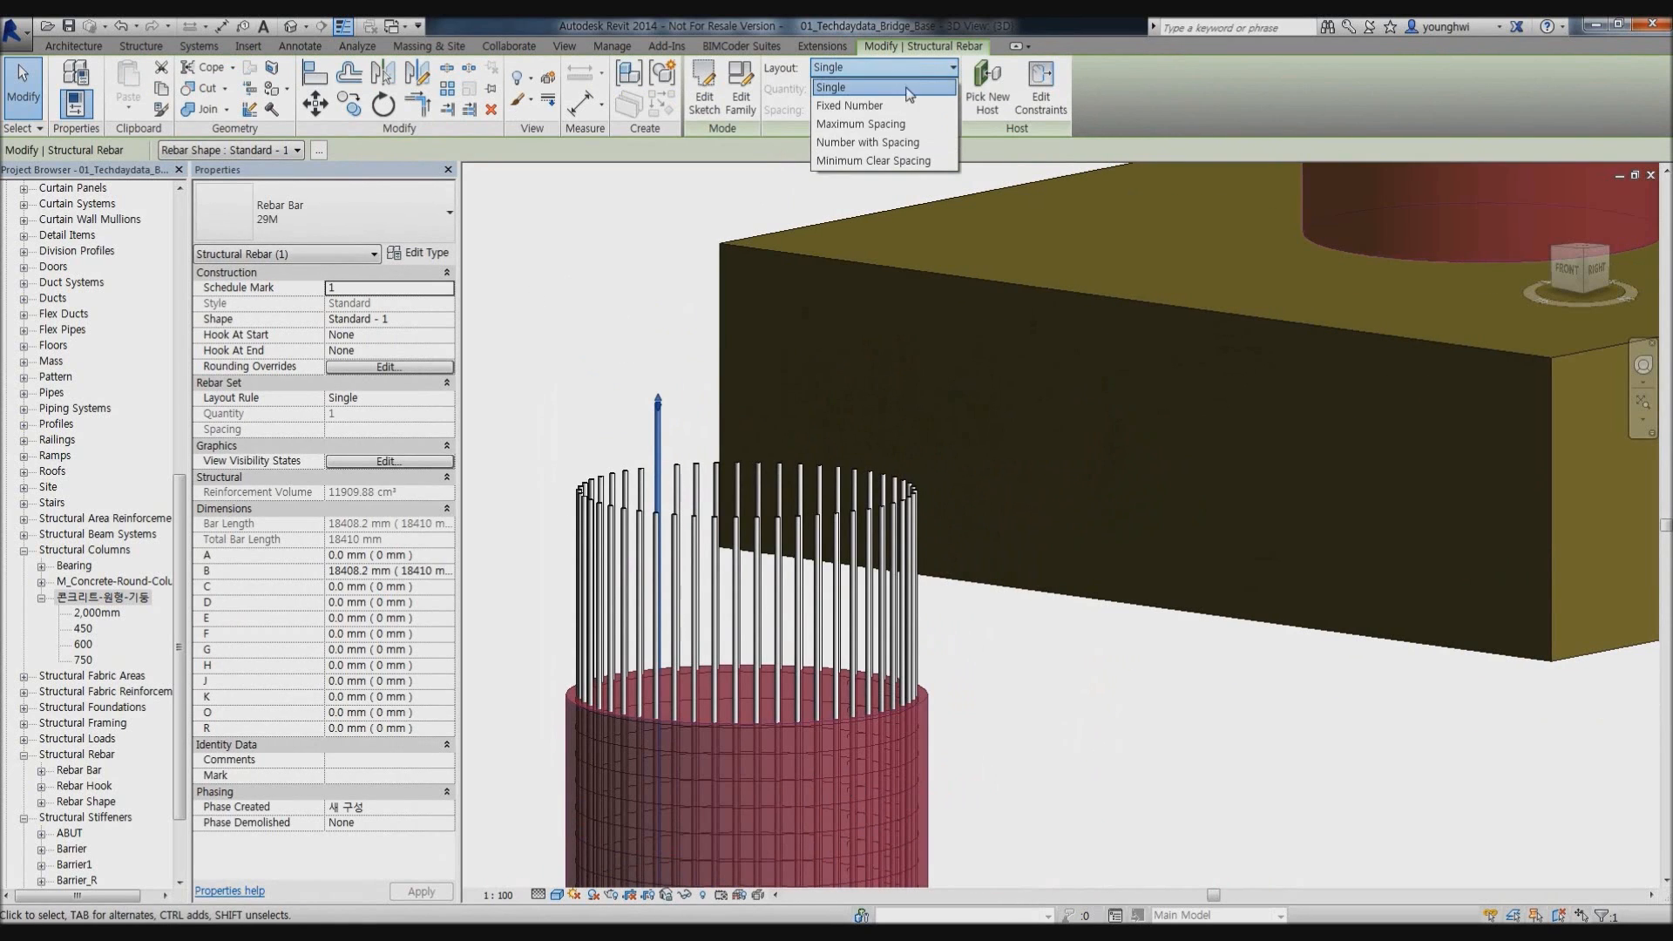
click(894, 108)
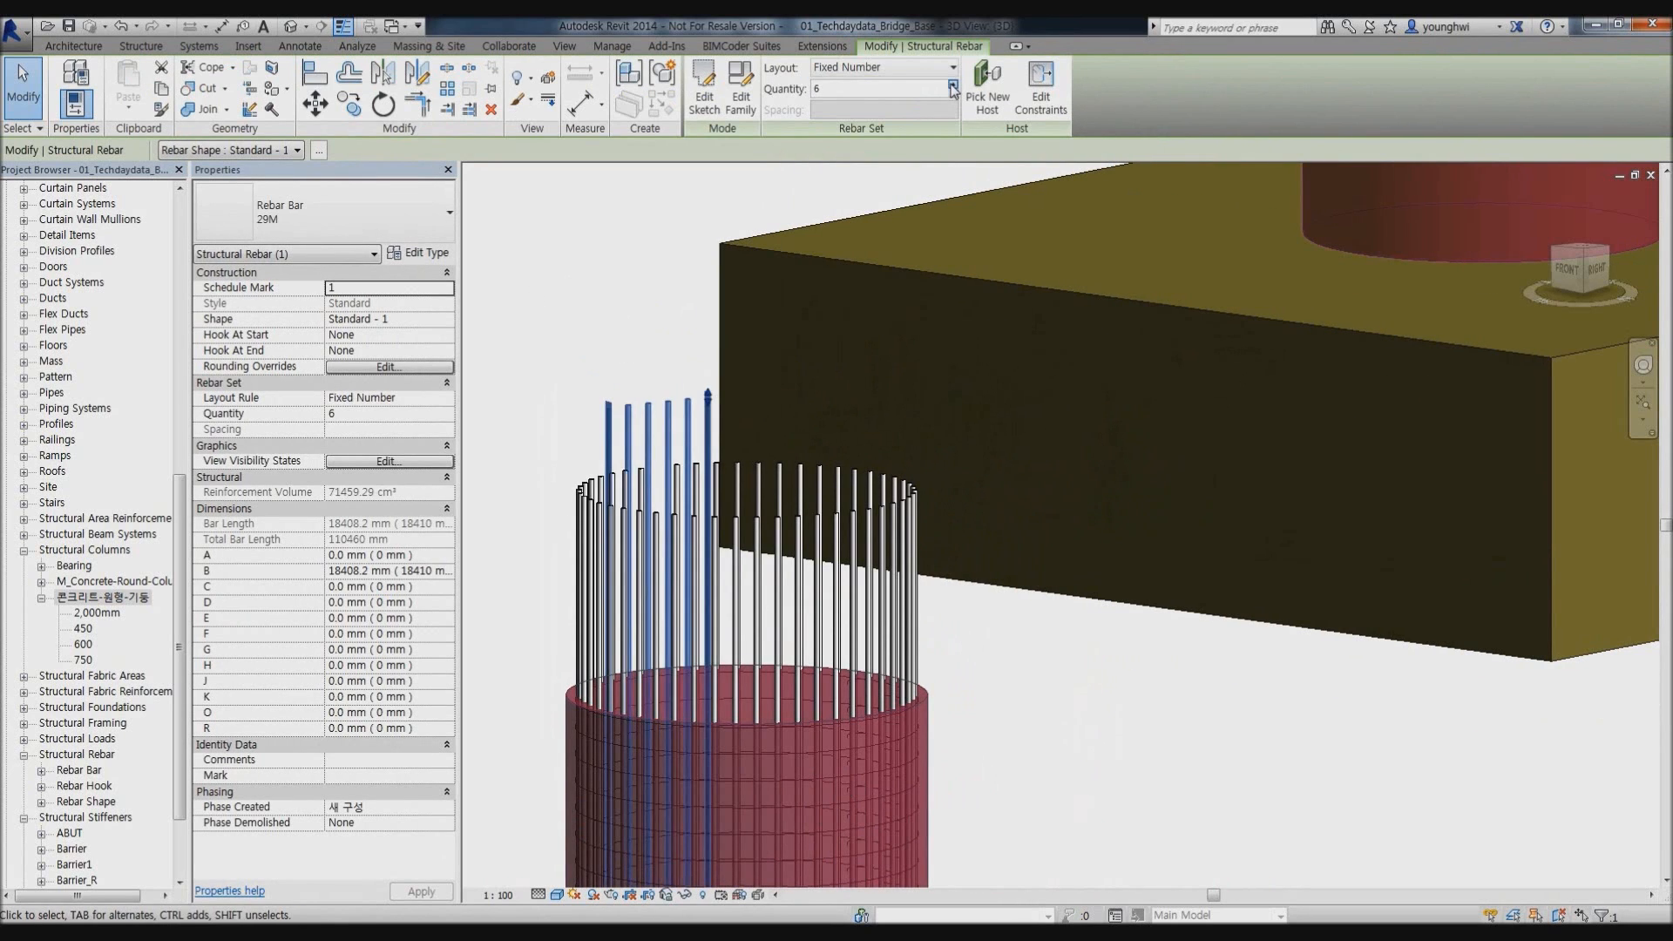
click(872, 68)
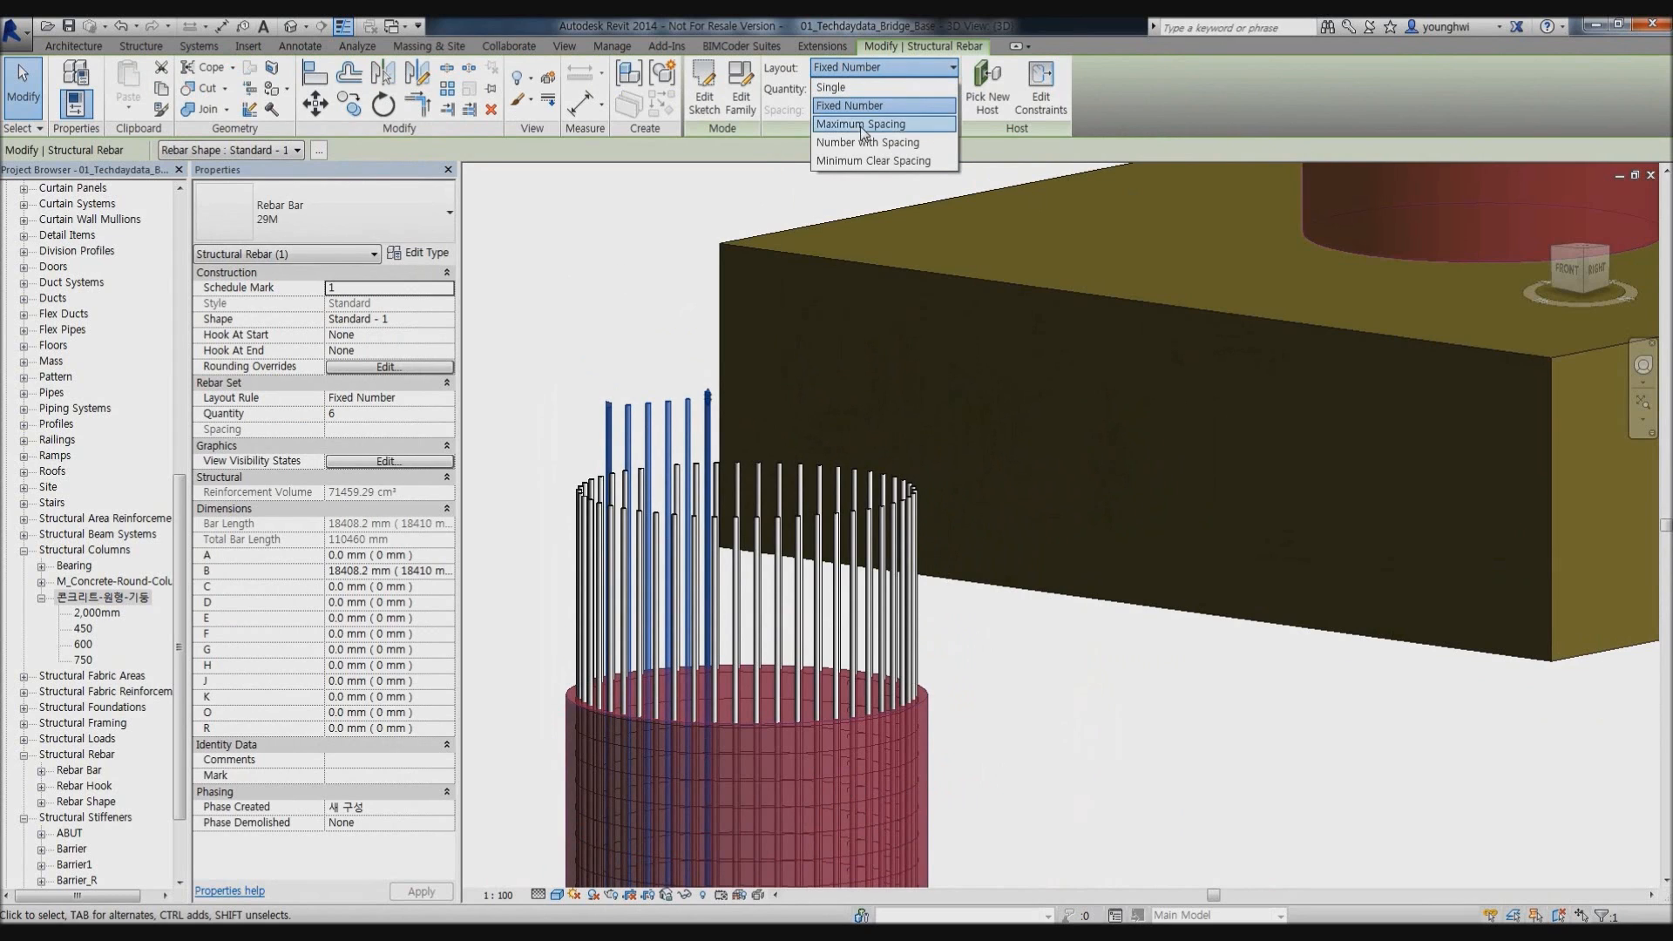
click(869, 123)
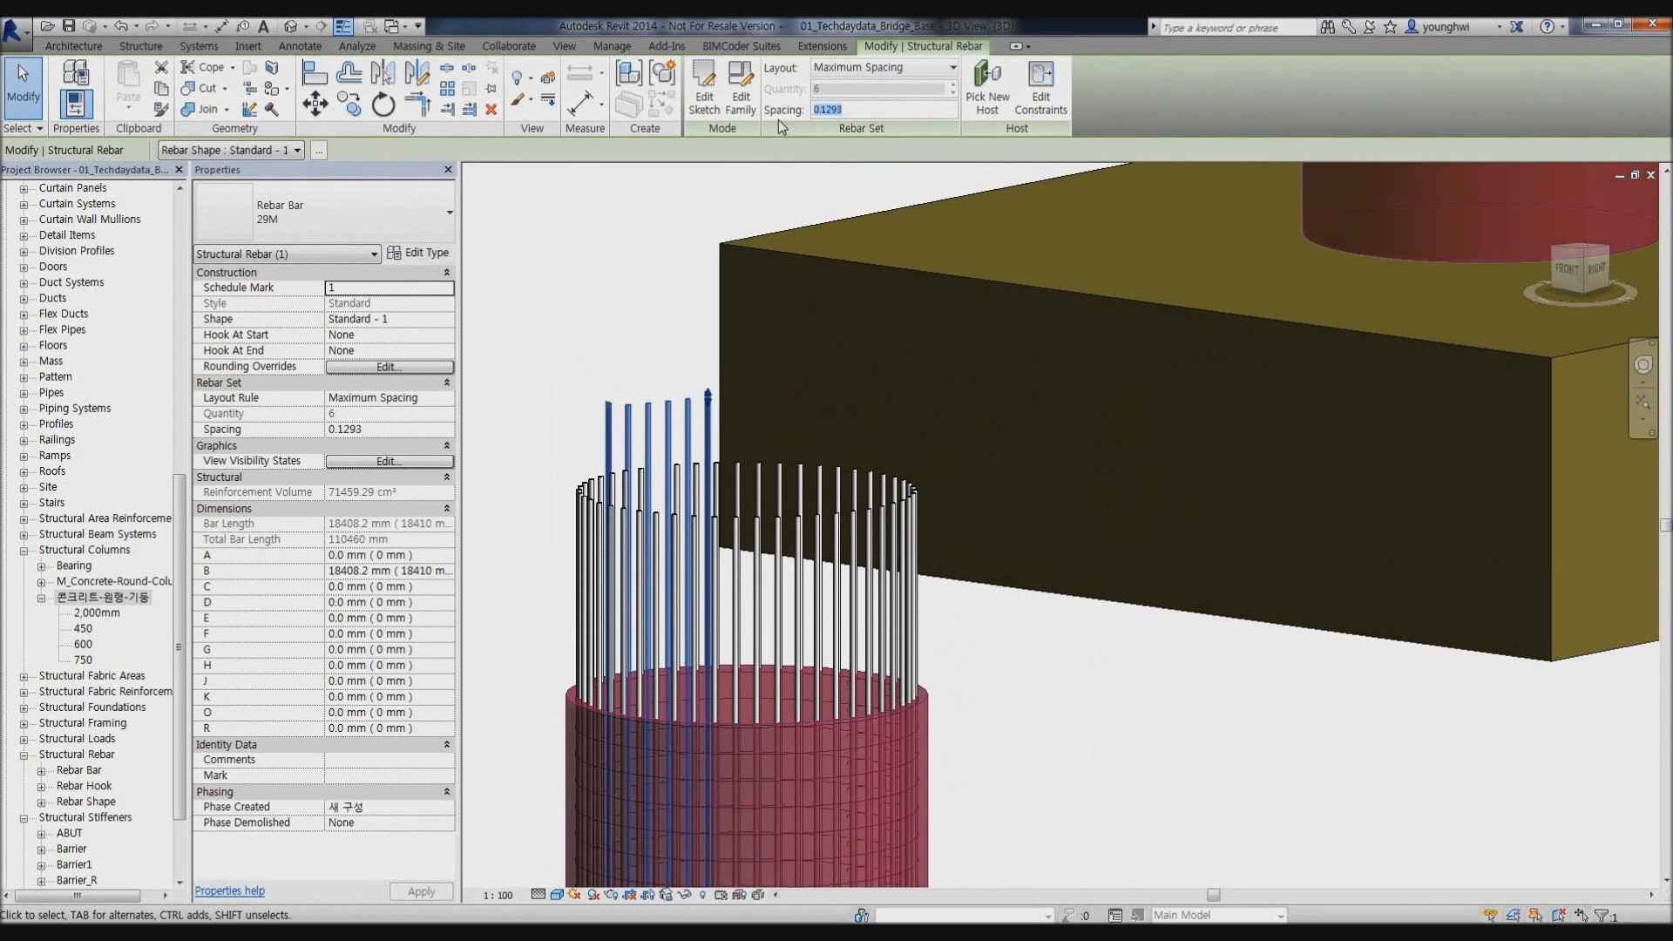
text(0.5)
key(Return)
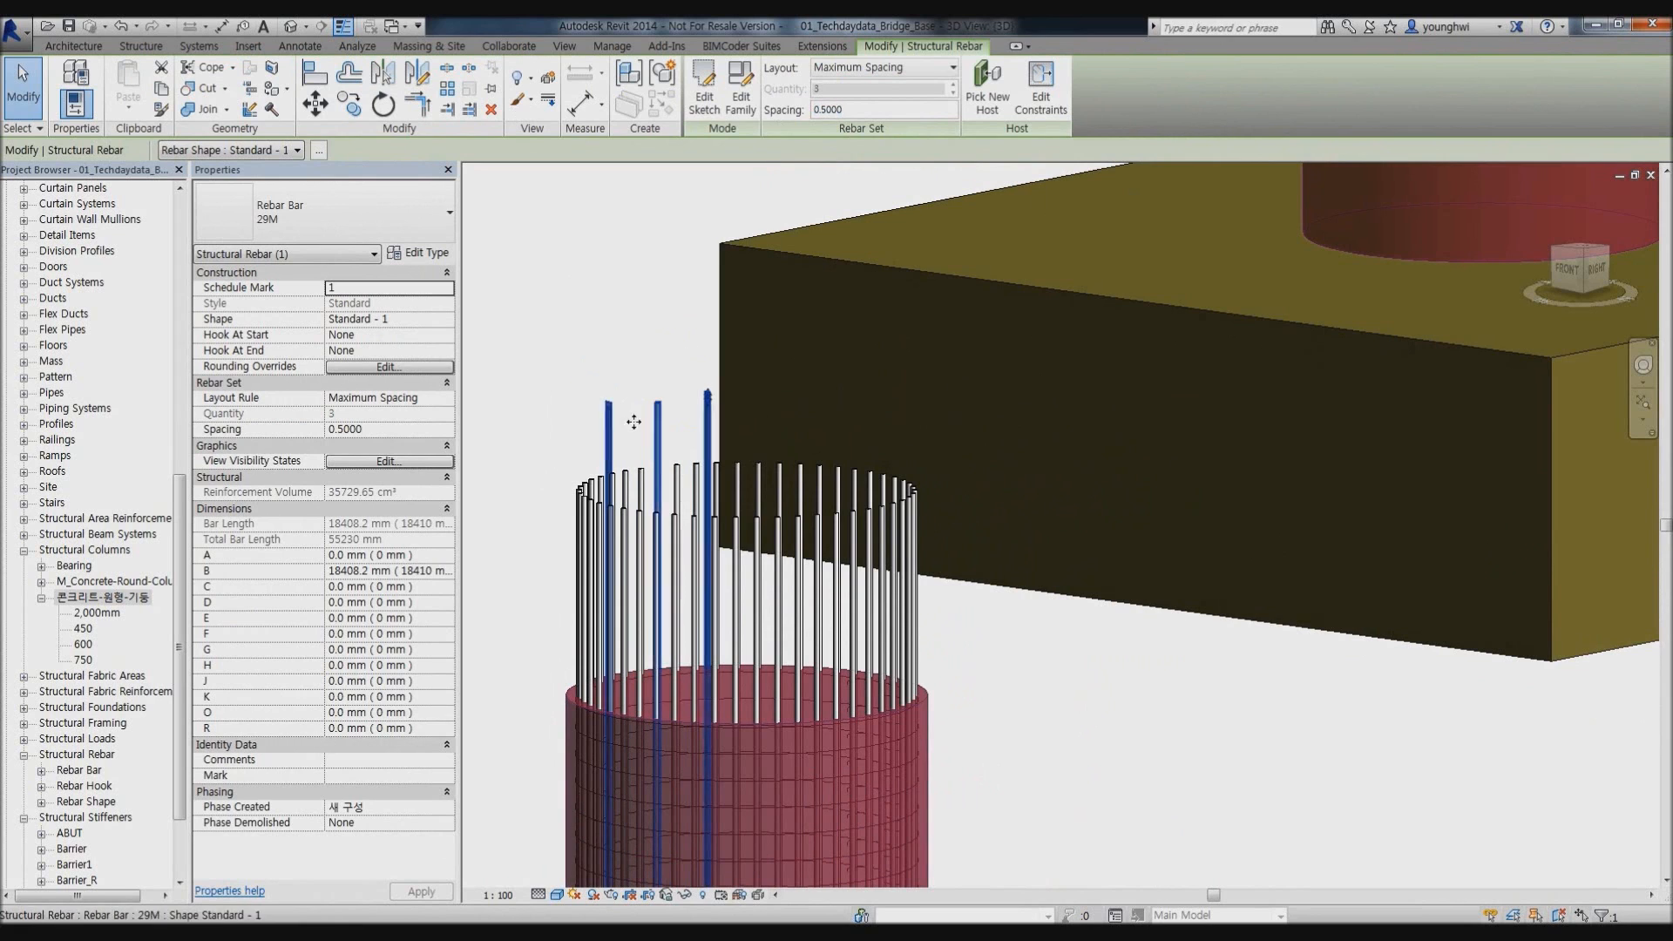
key(Escape)
Delete the reinforced round column standing in front of the bridge piers.
scroll(741, 356, down, 5)
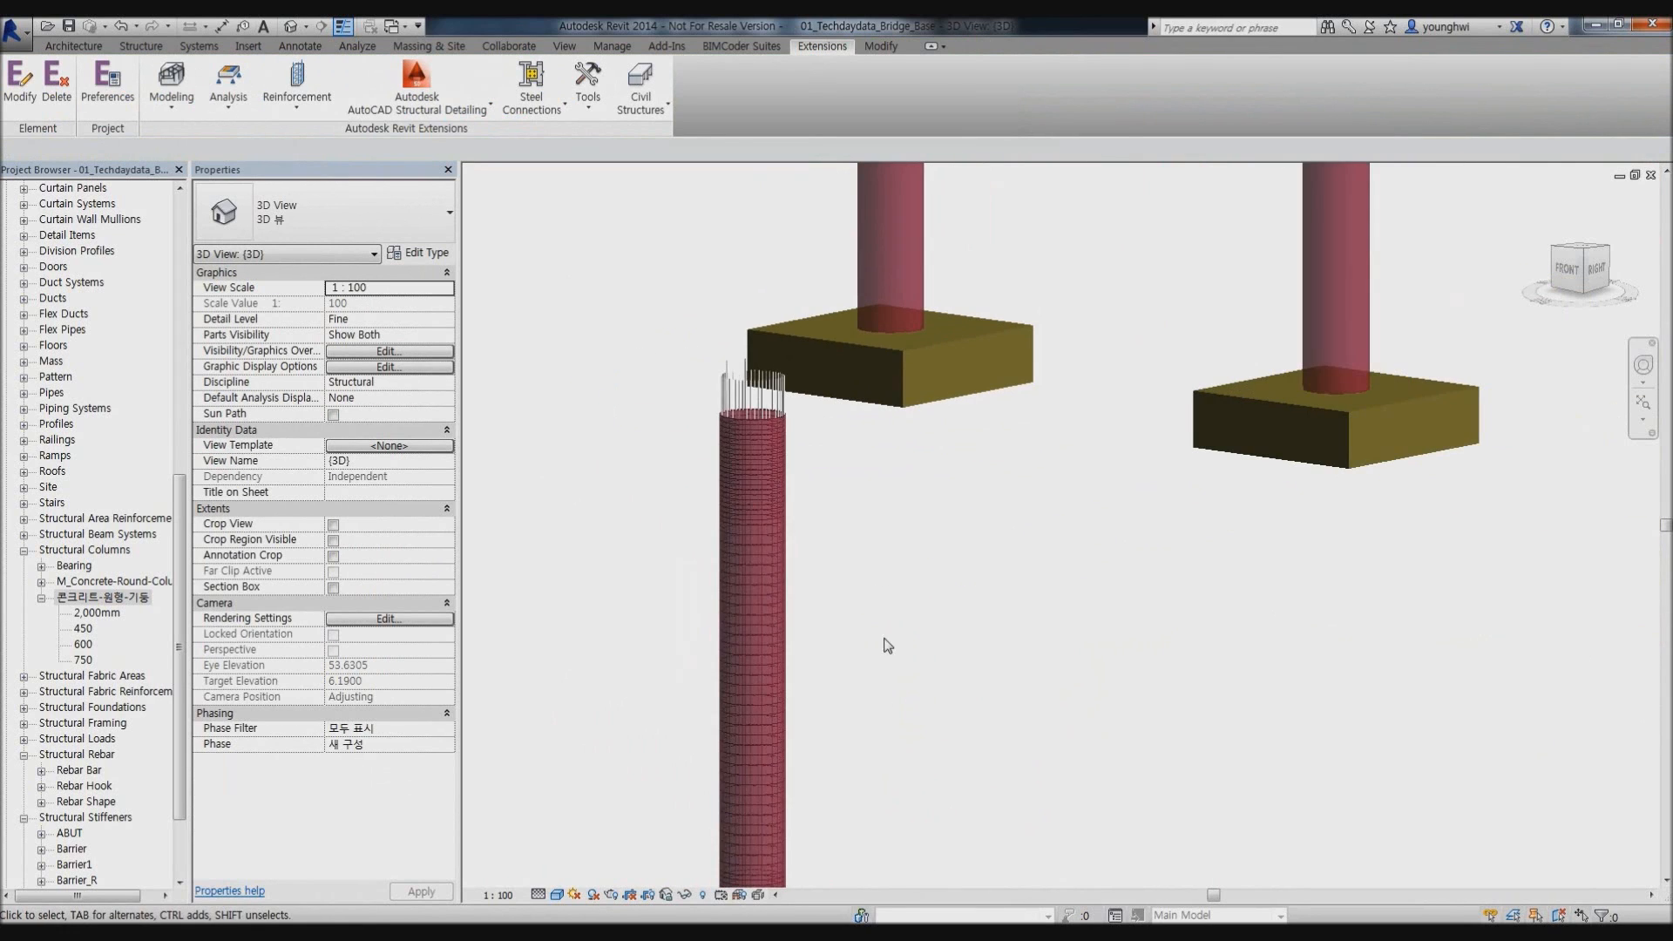
click(747, 520)
key(Delete)
scroll(880, 589, down, 6)
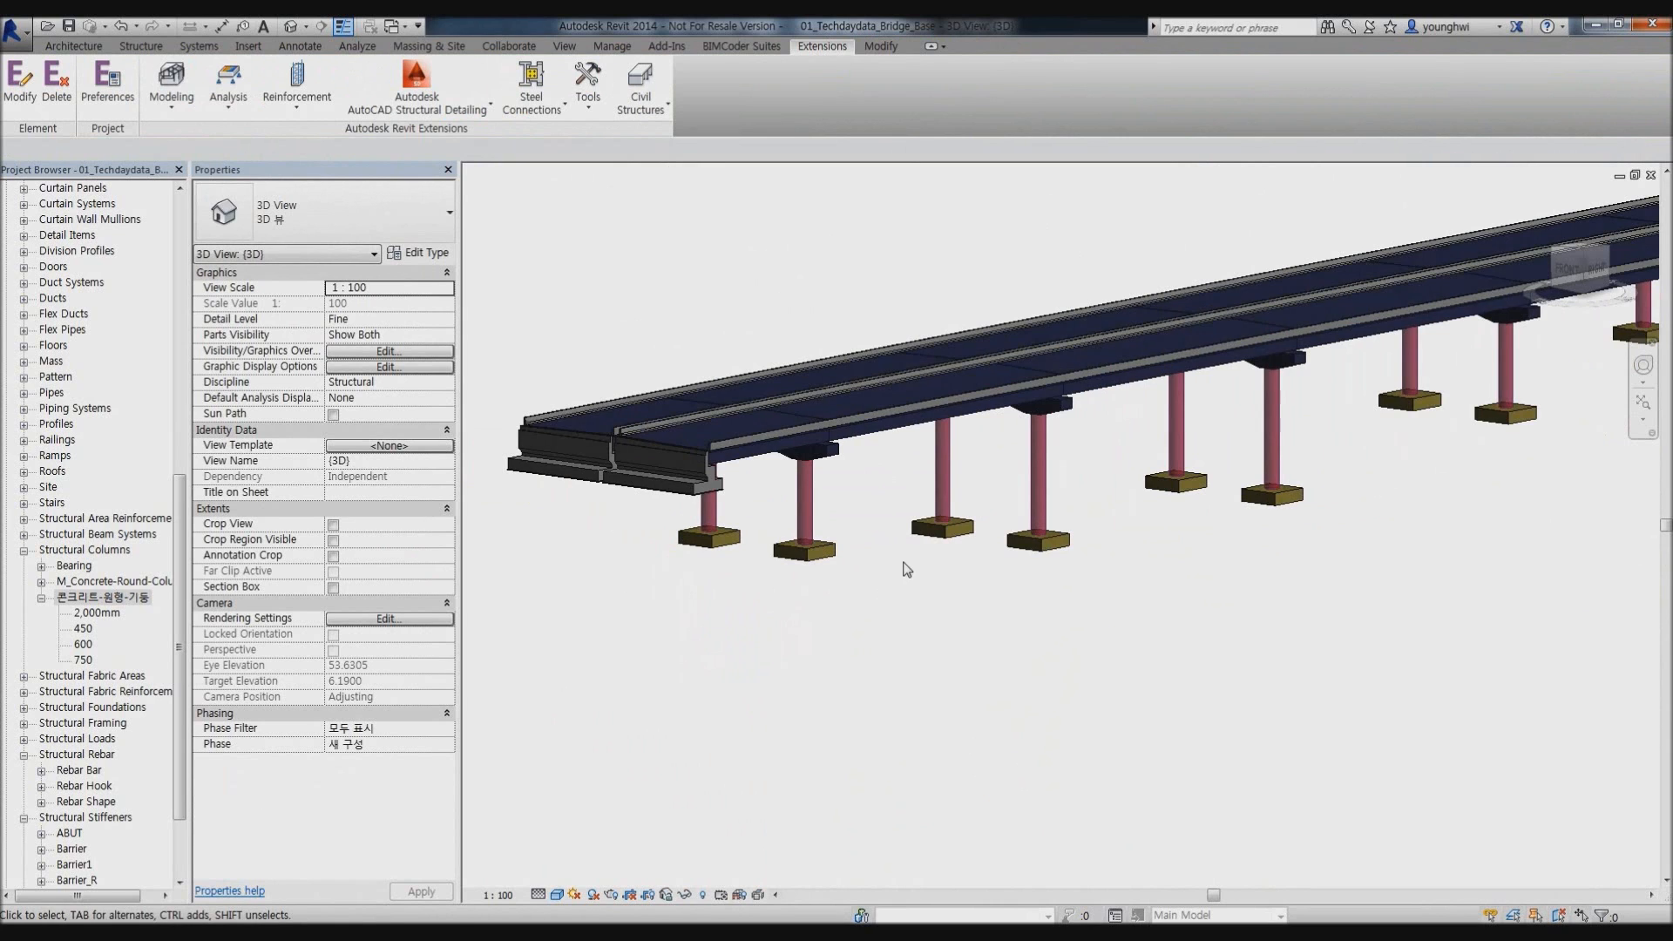
Open the 해석 모델 3D view and orient it to look from the top.
middle_drag(906, 569, 905, 645)
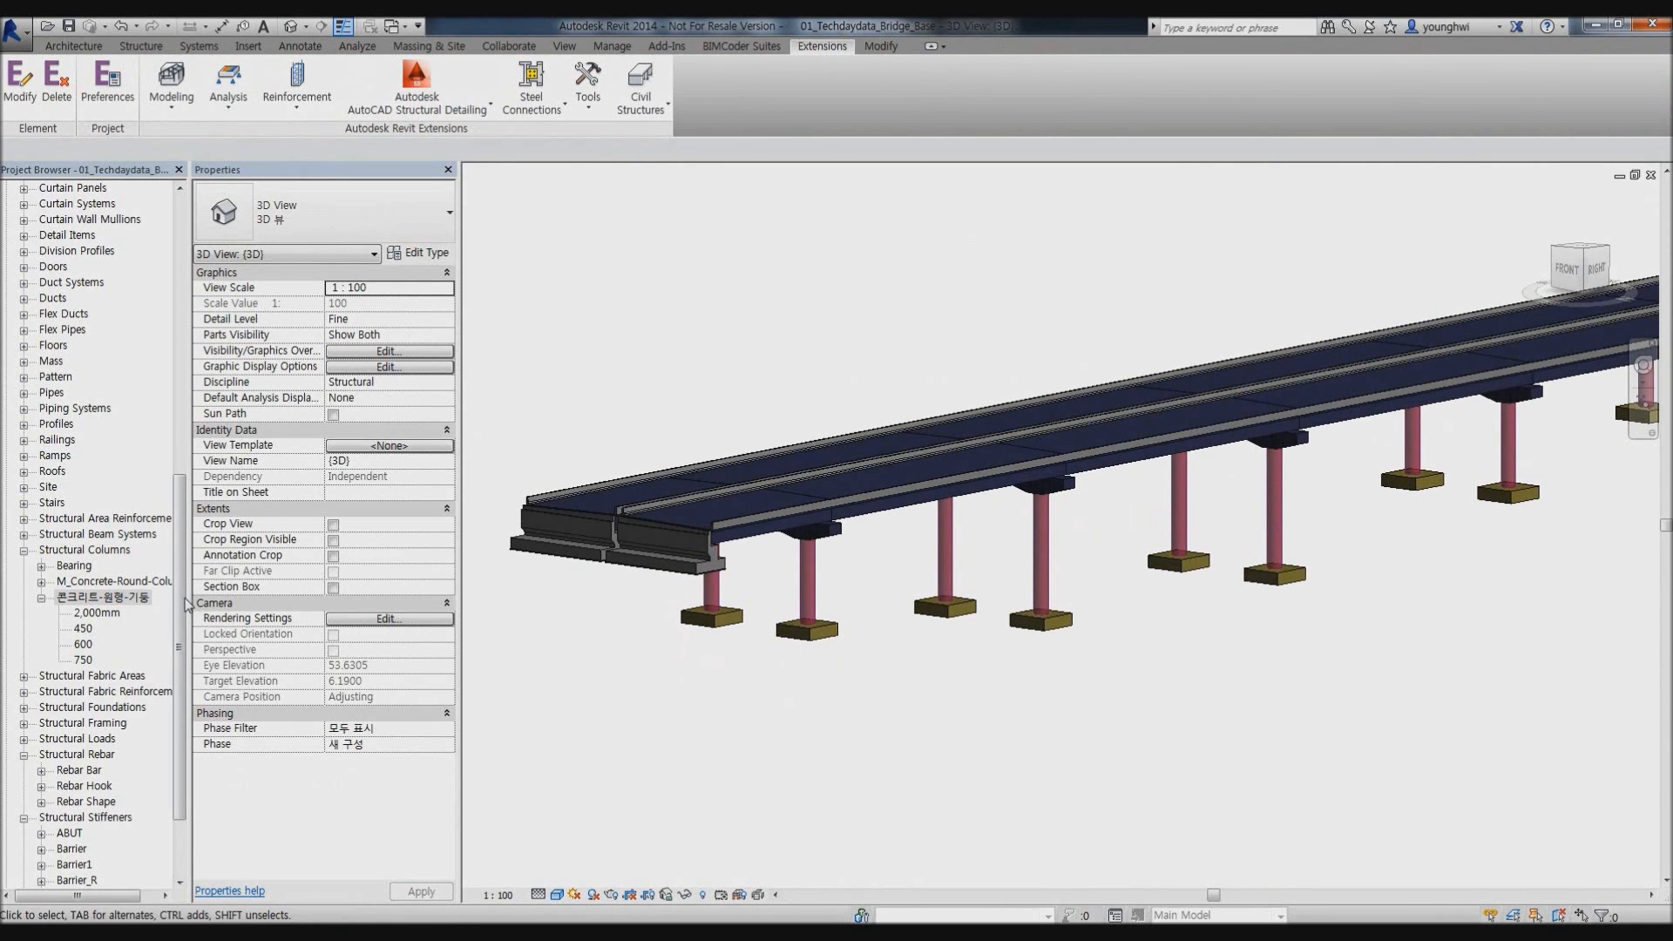
drag(181, 602, 180, 392)
click(7, 520)
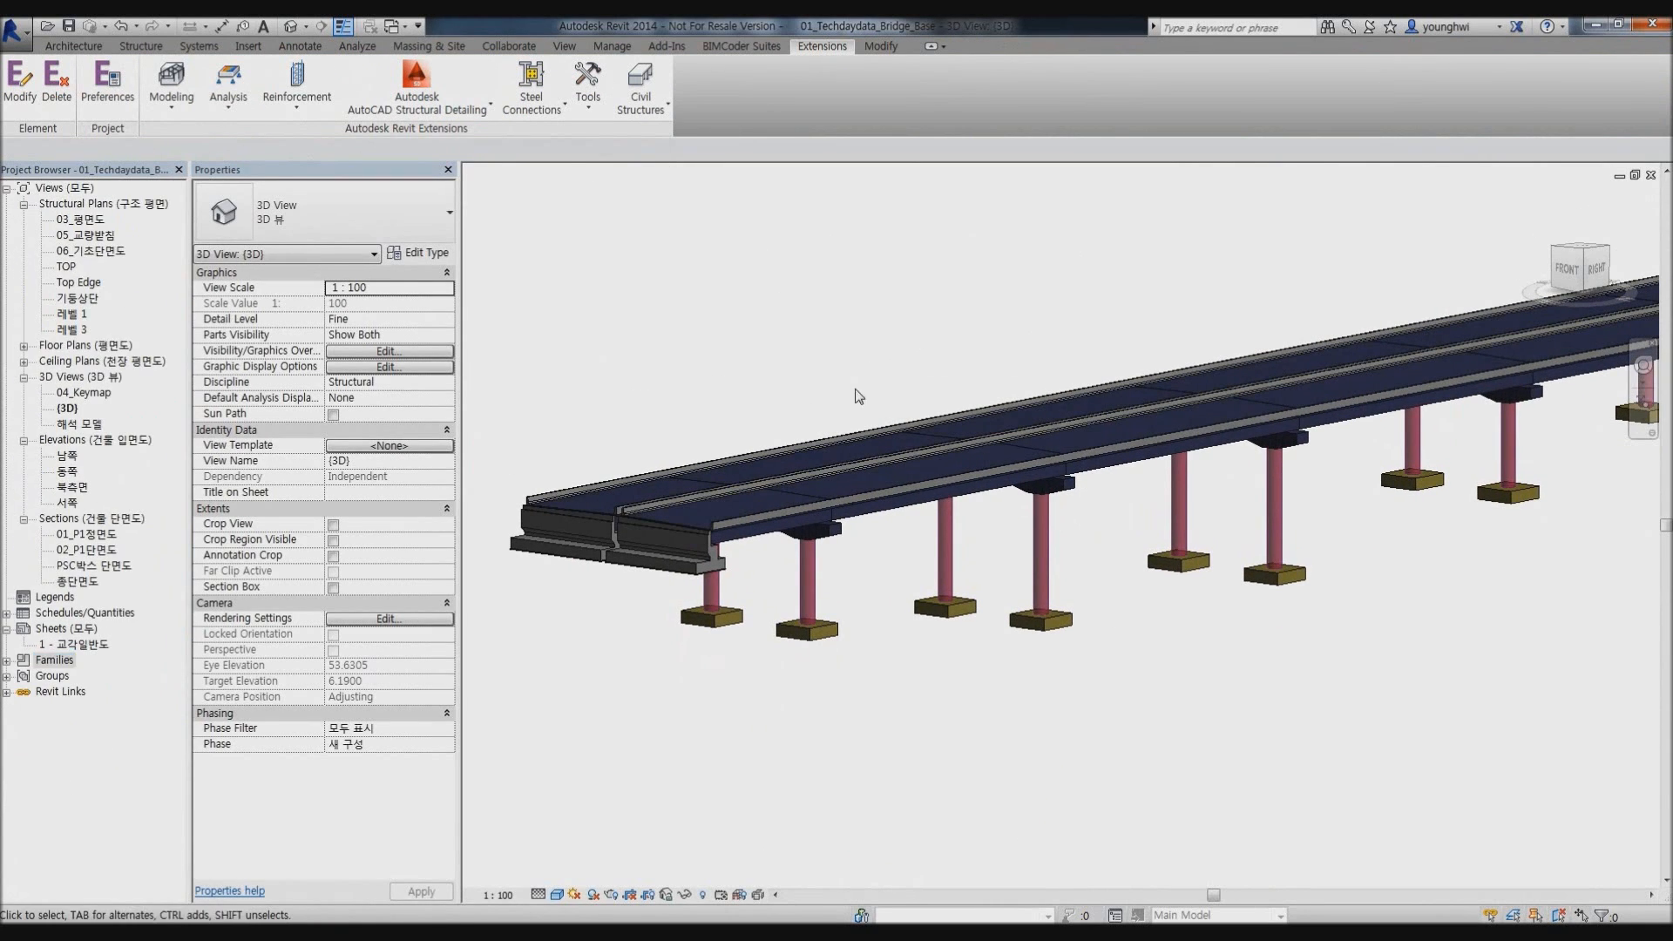
scroll(858, 392, down, 3)
middle_drag(978, 418, 882, 469)
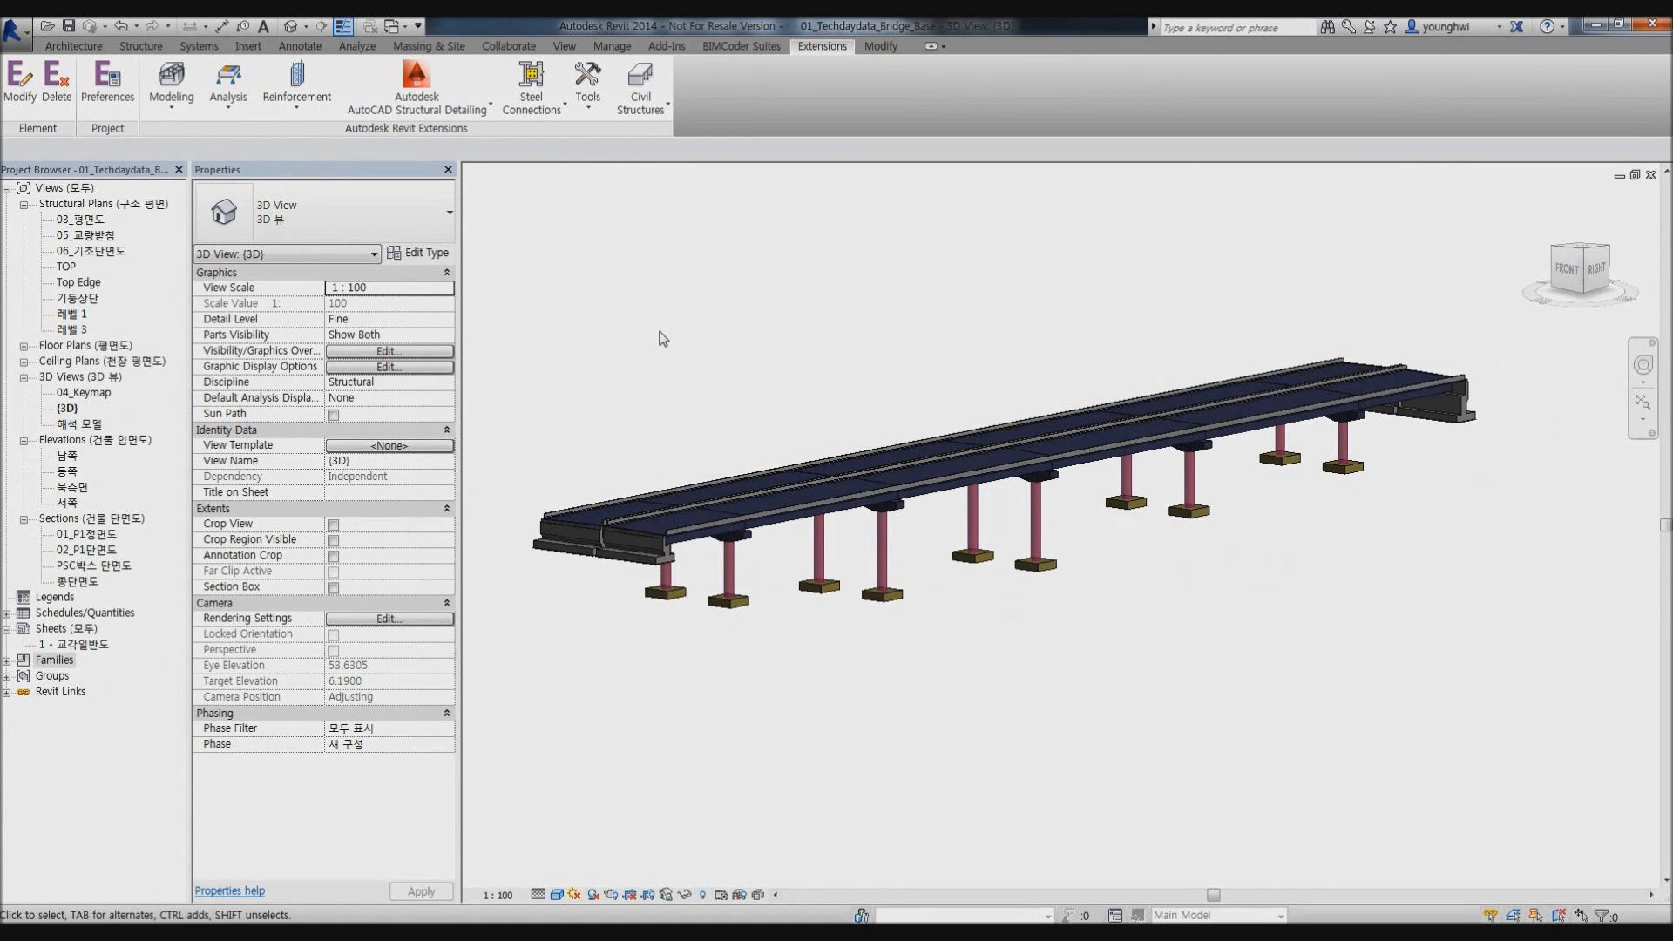
double_click(64, 425)
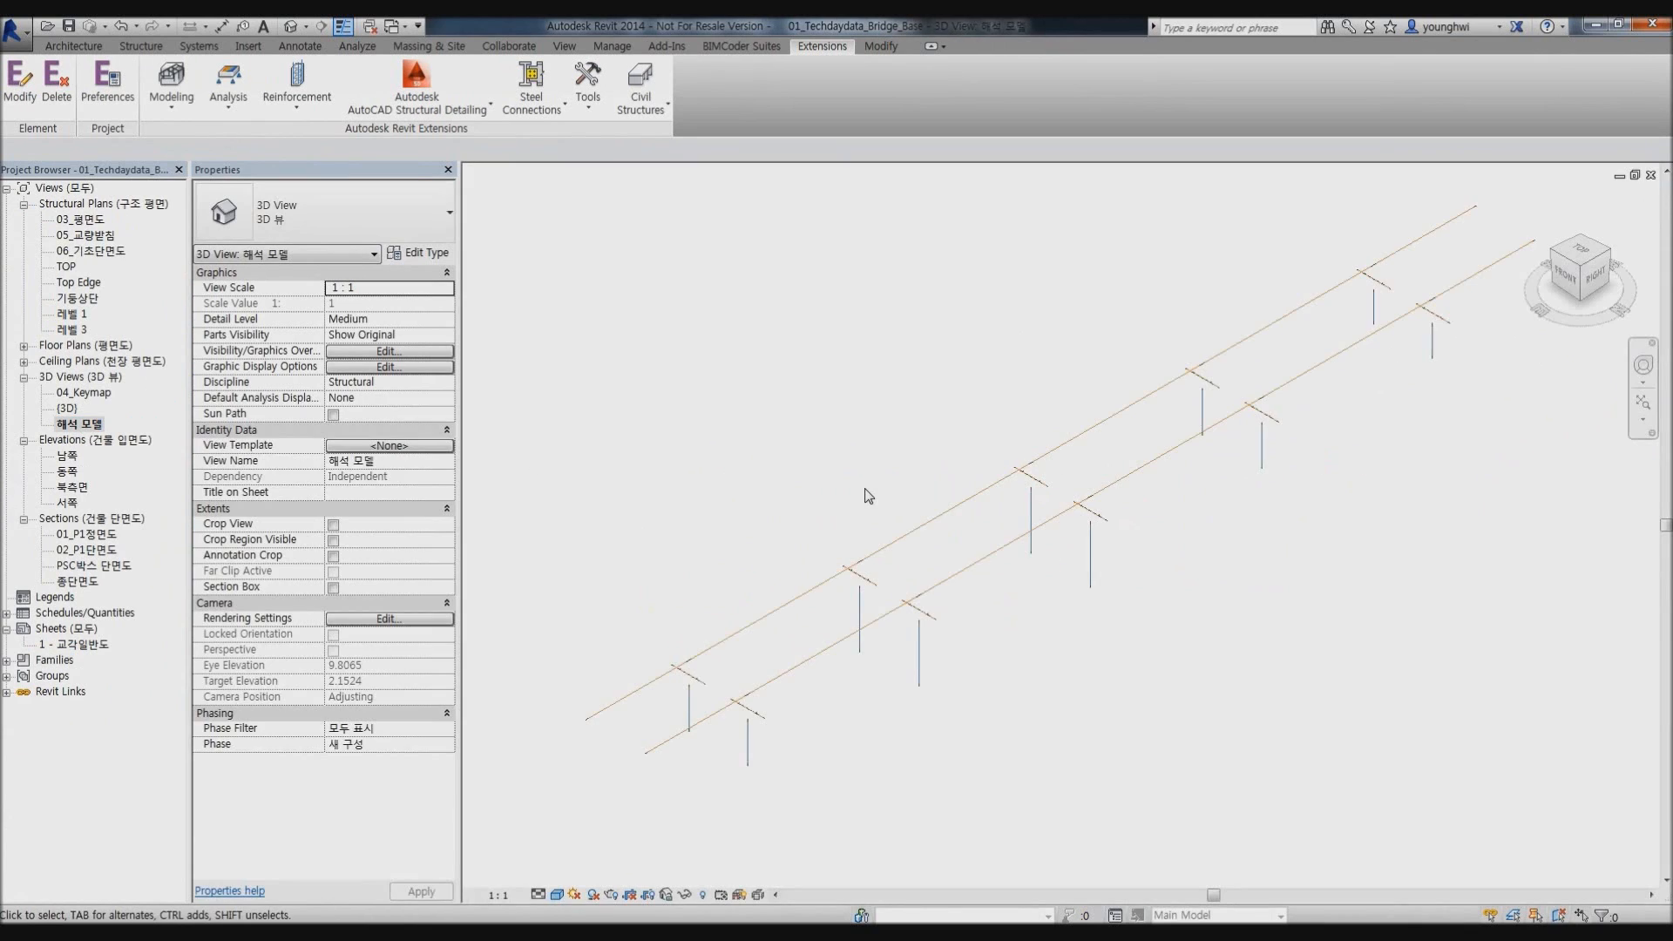
scroll(854, 485, down, 2)
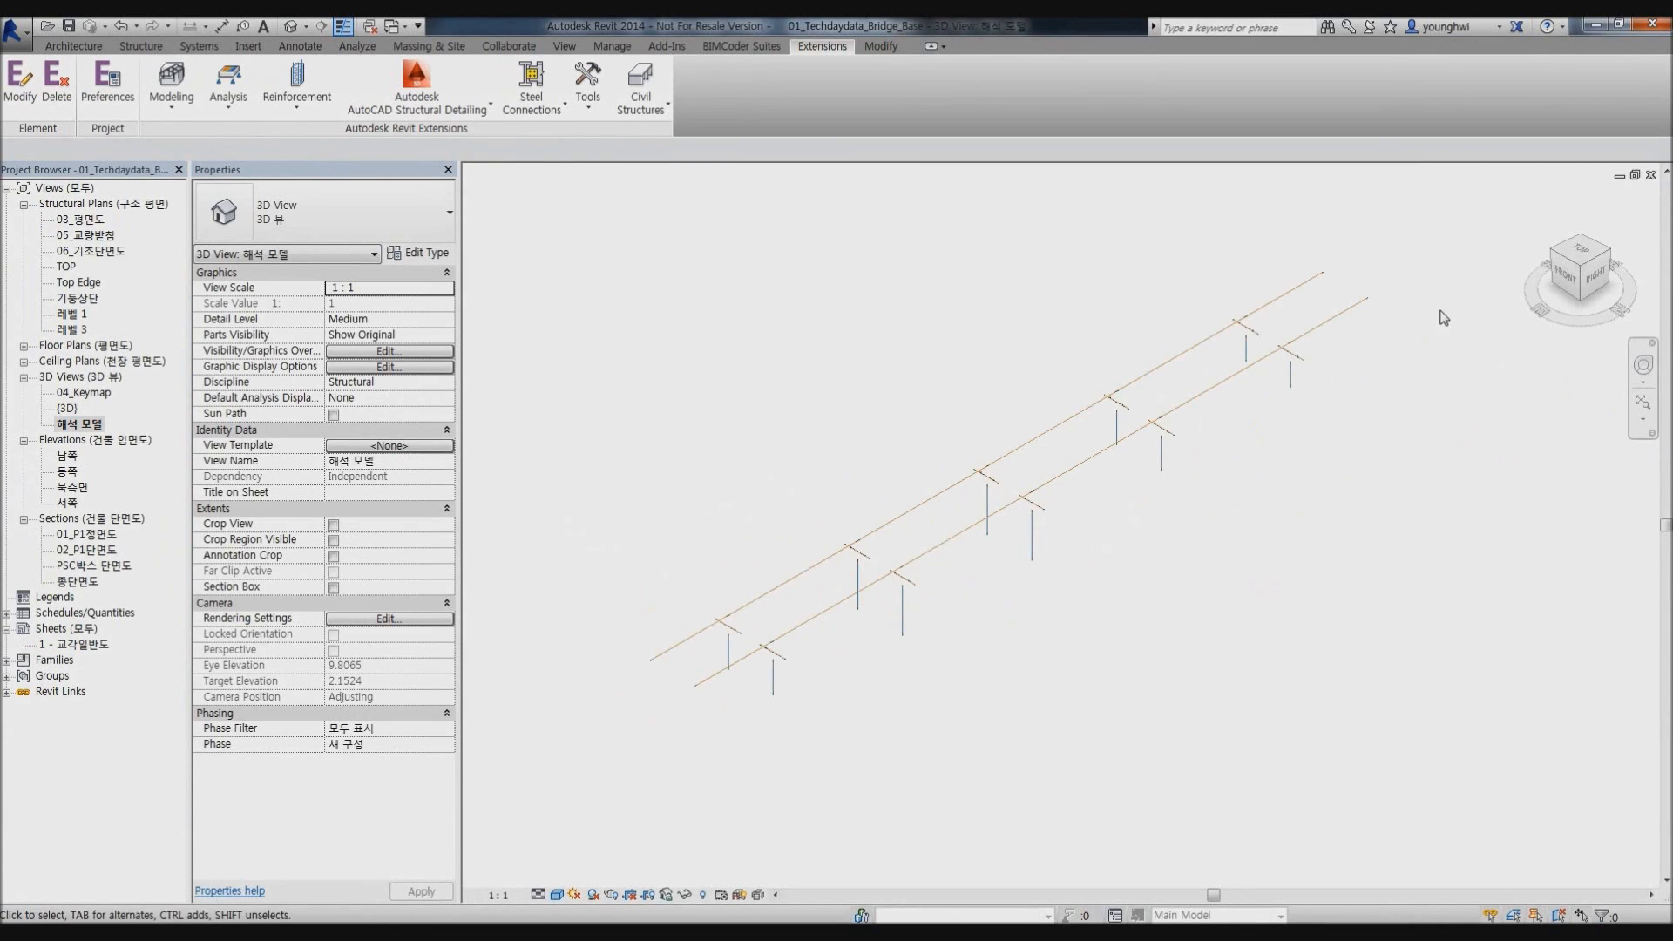
click(1579, 250)
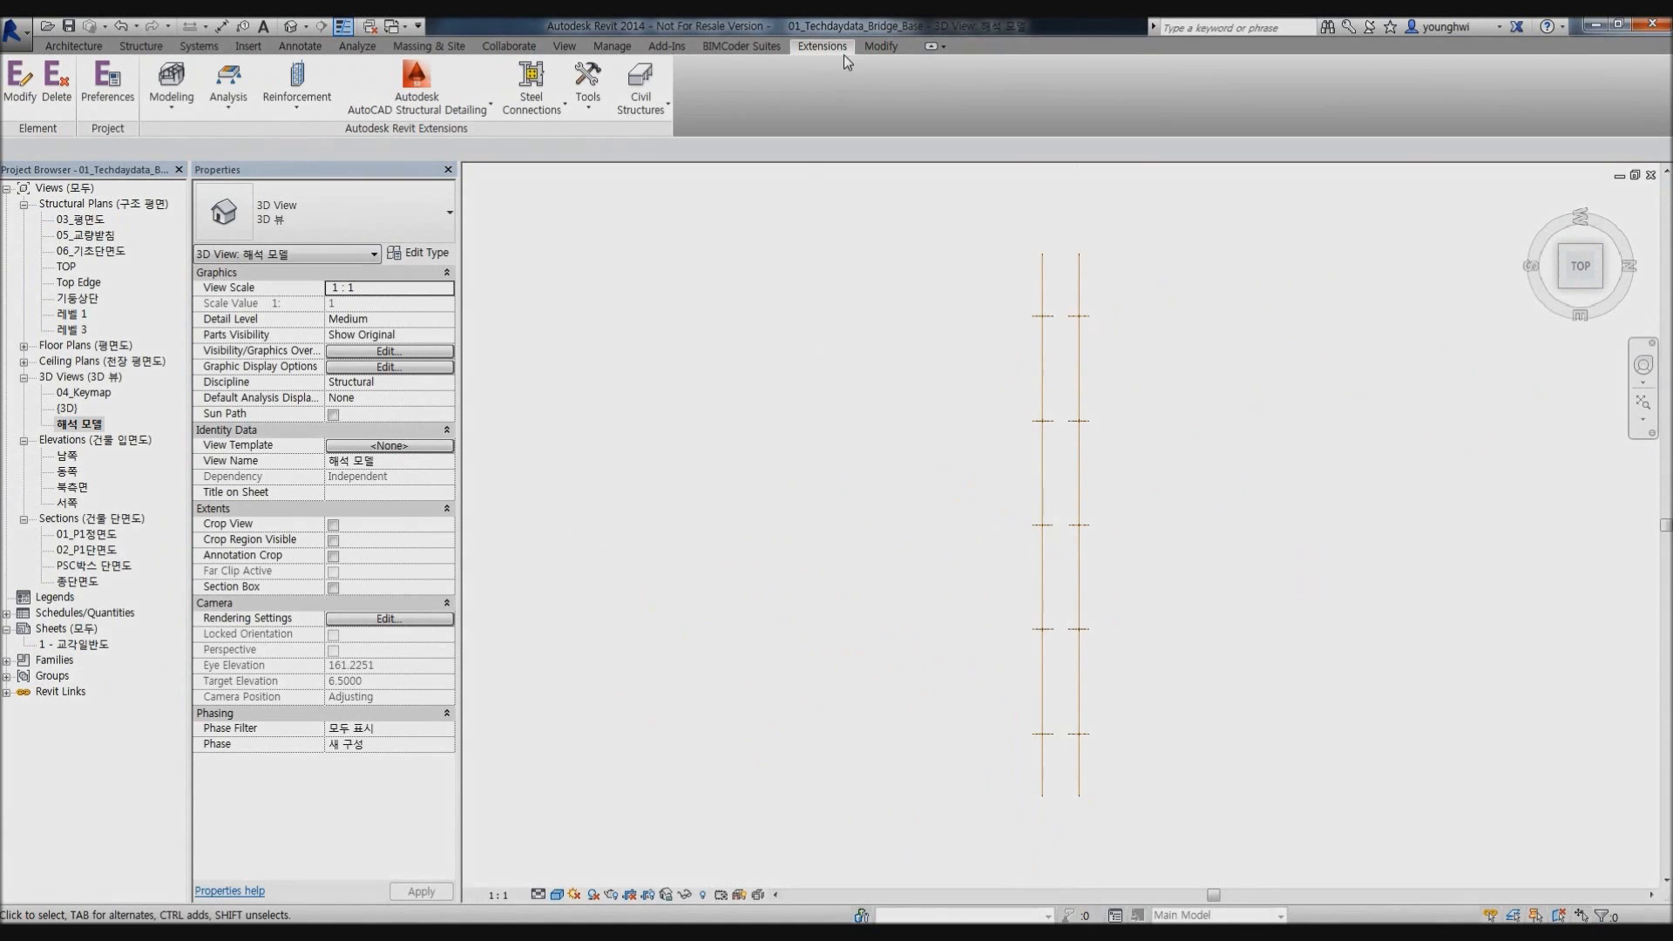
Remove the analytical beams and columns of the bridge line on the right in top view, filtering Analytical Links out of the selection.
click(870, 43)
click(829, 49)
drag(1062, 233, 1230, 821)
click(703, 87)
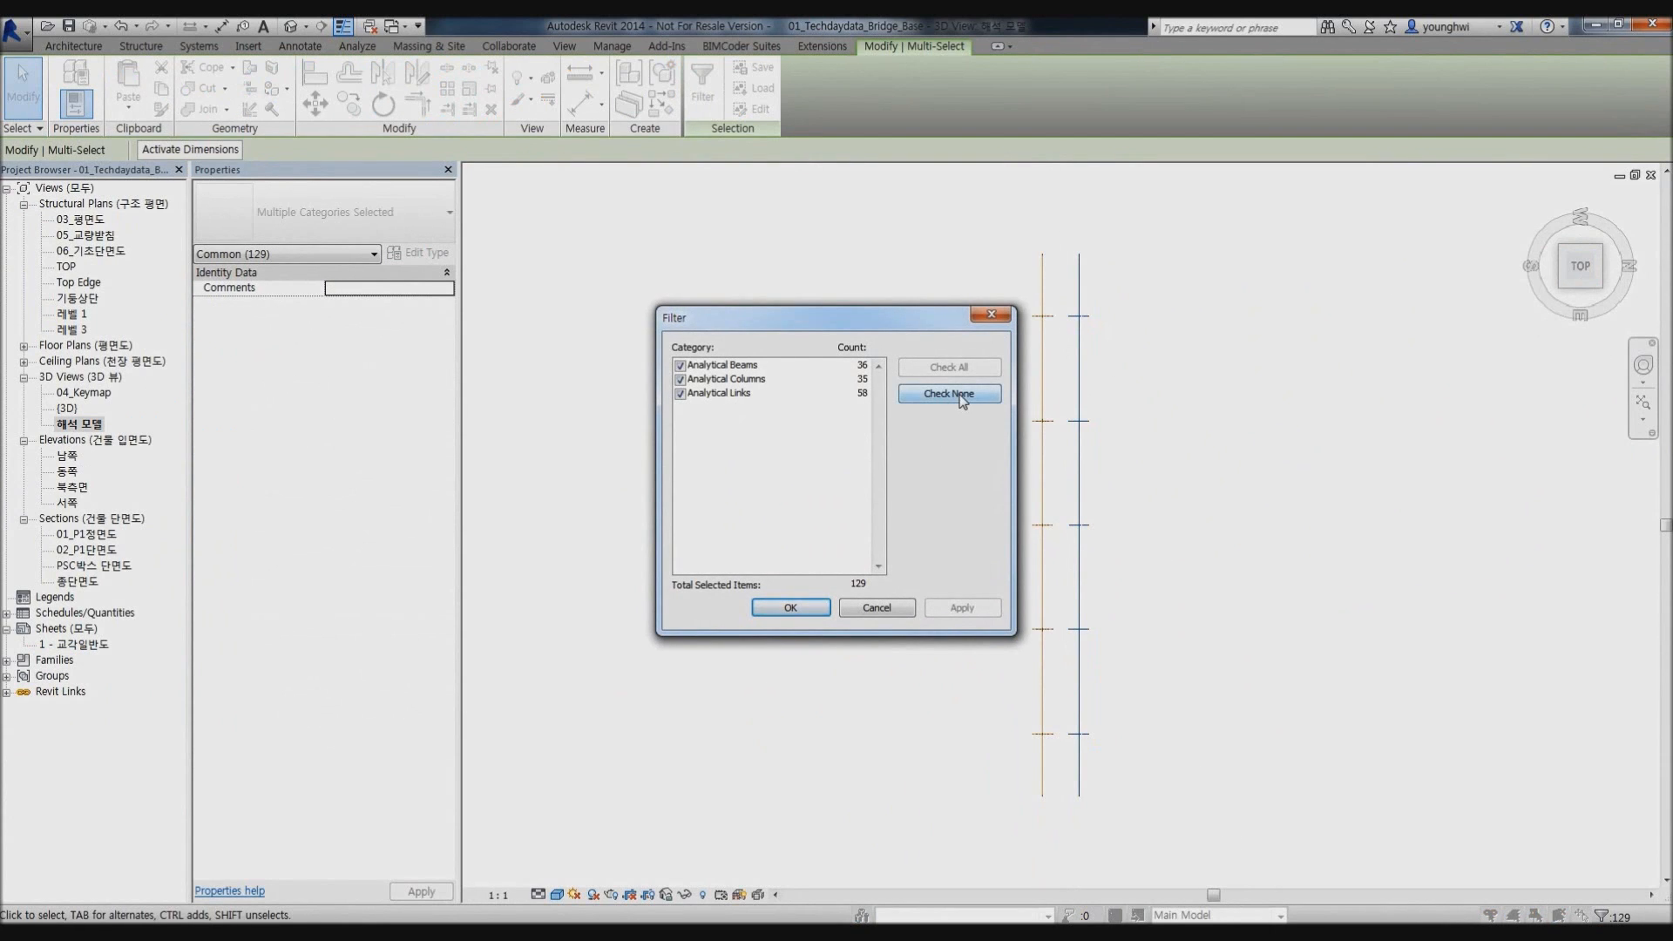
click(680, 393)
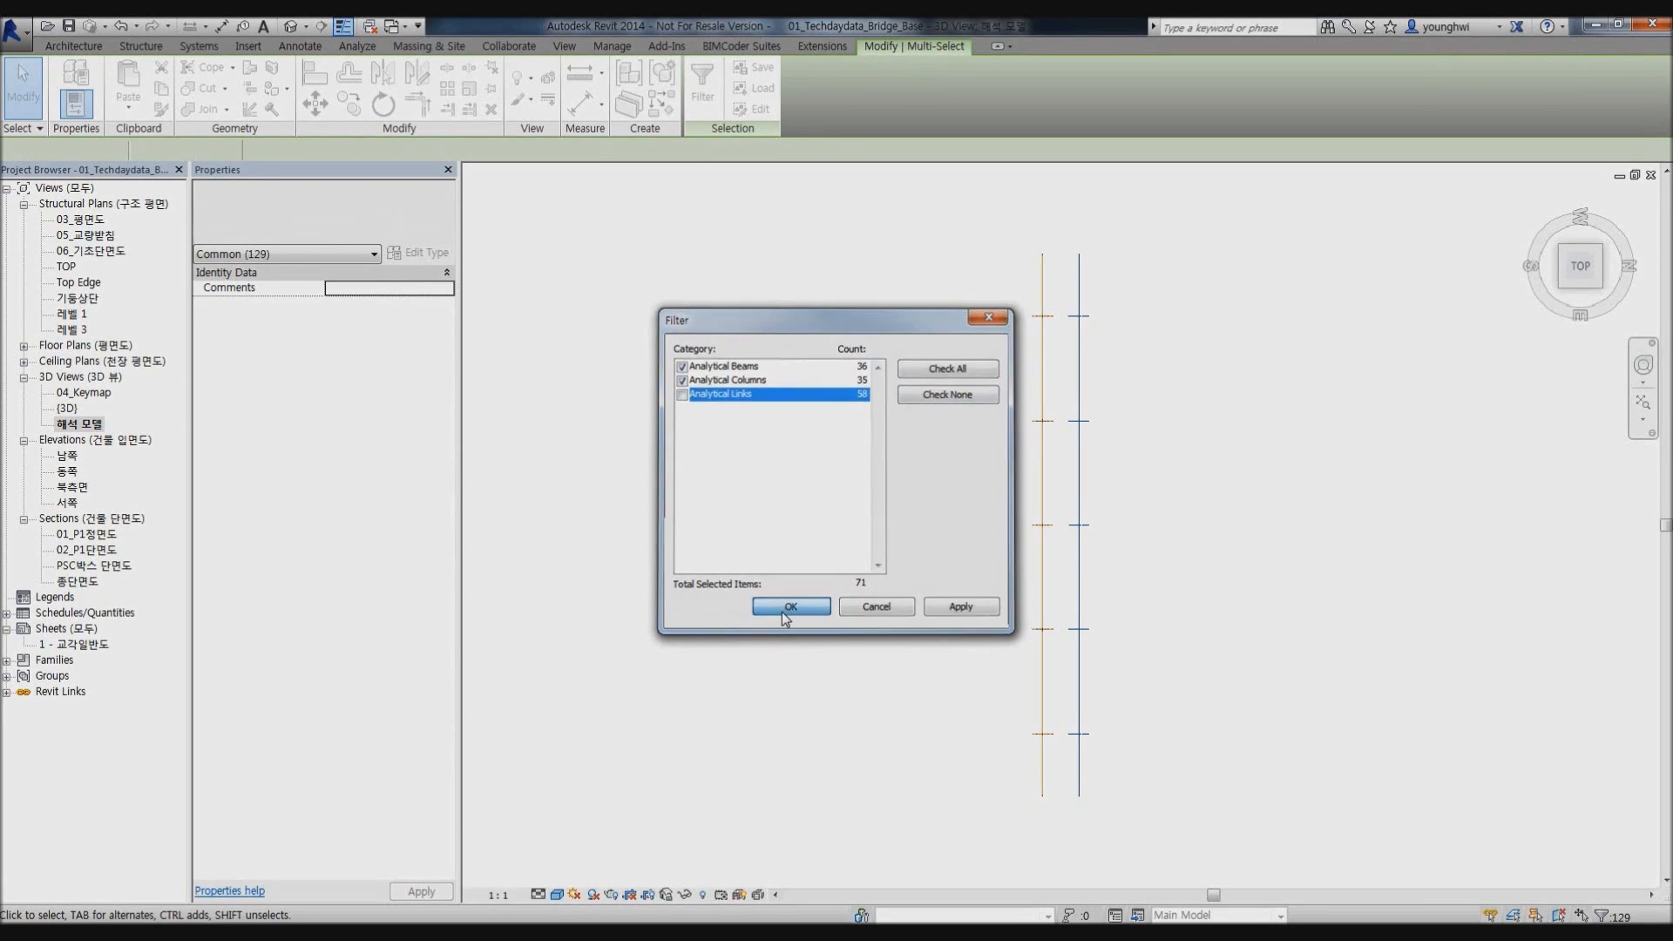
click(783, 609)
click(712, 108)
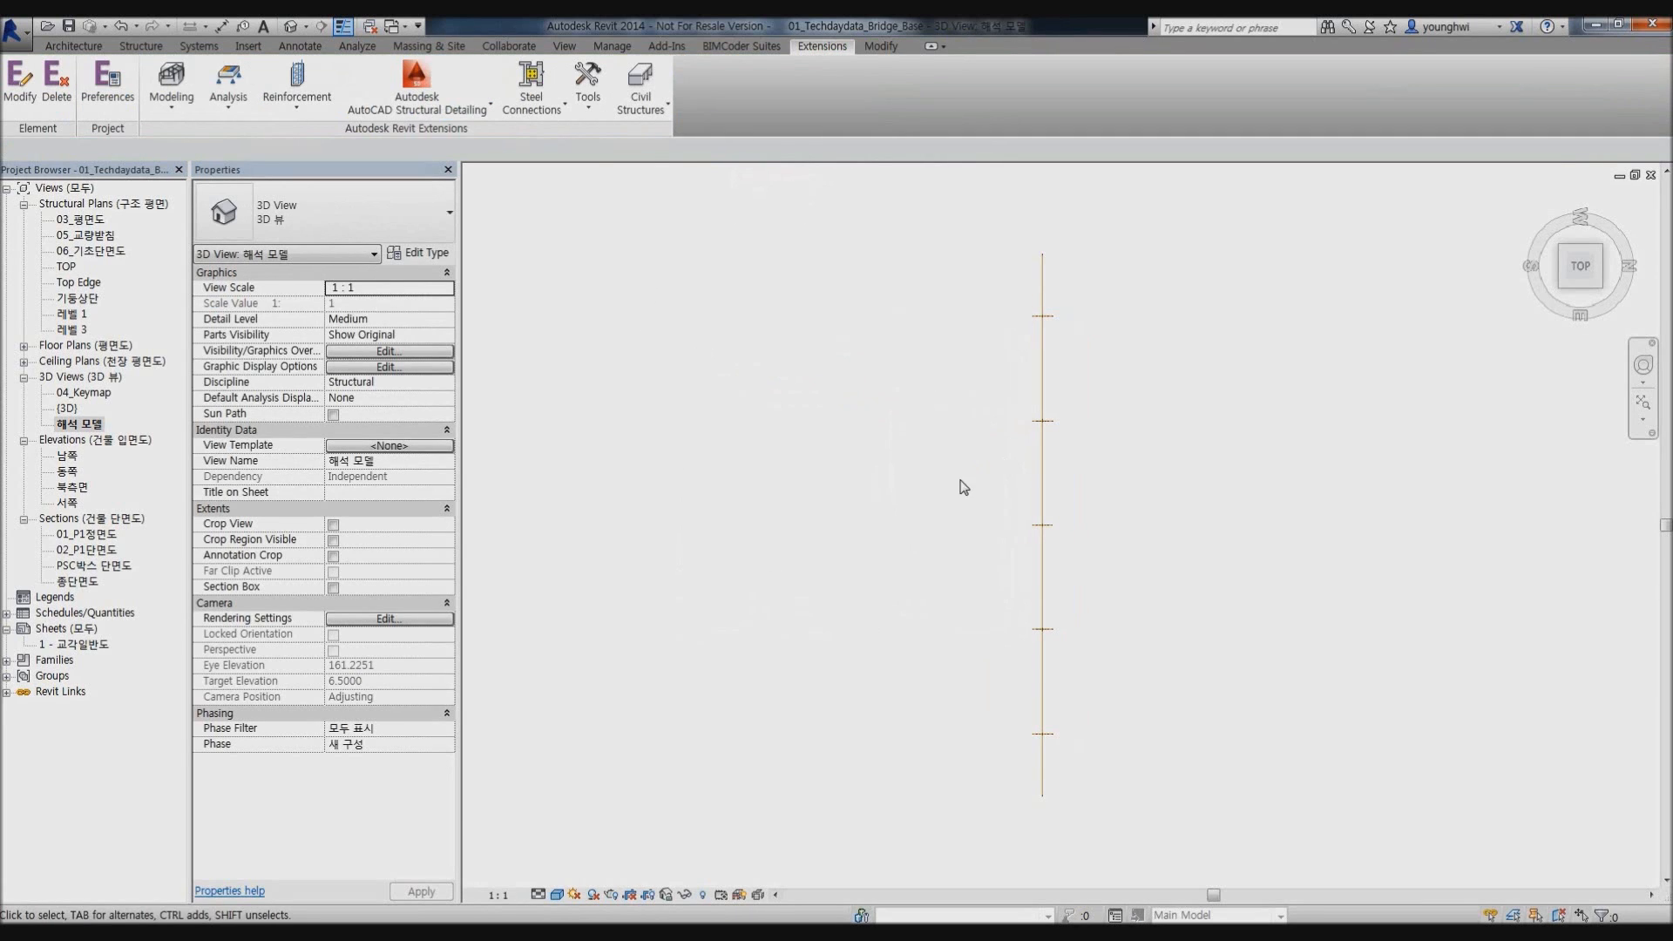
Orient the analytical view isometrically, compare the remaining line with the physical bridge in the {3D} view, and return to 해석 모델.
click(1598, 284)
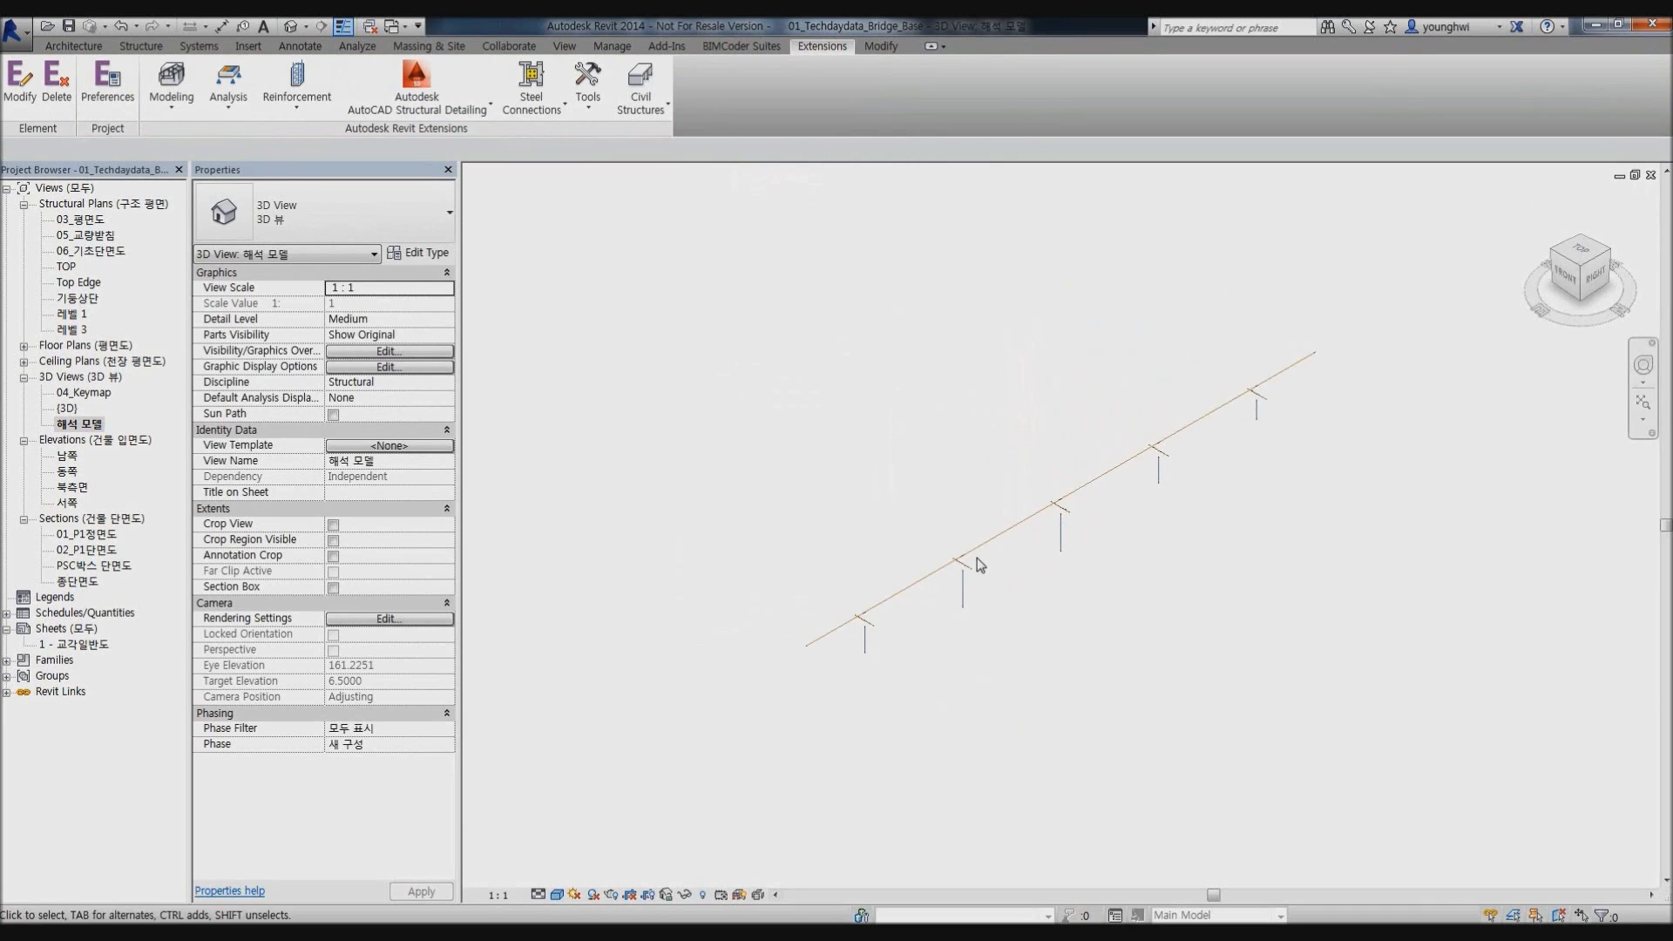
scroll(1002, 485, up, 4)
drag(971, 541, 811, 477)
click(829, 483)
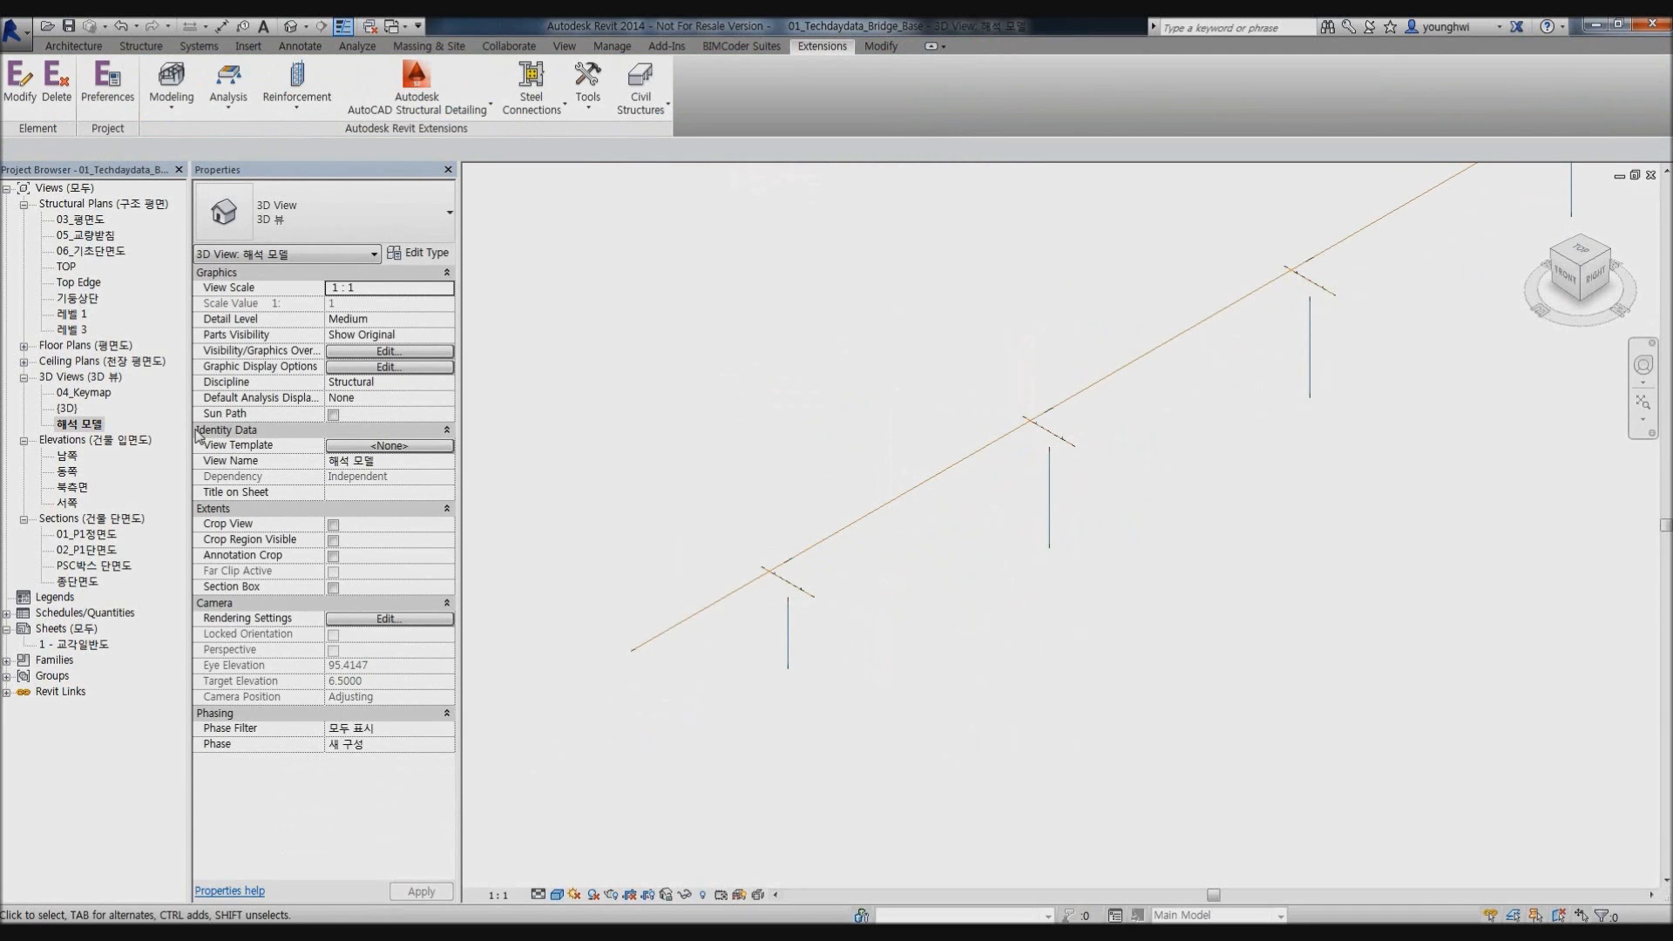
double_click(74, 408)
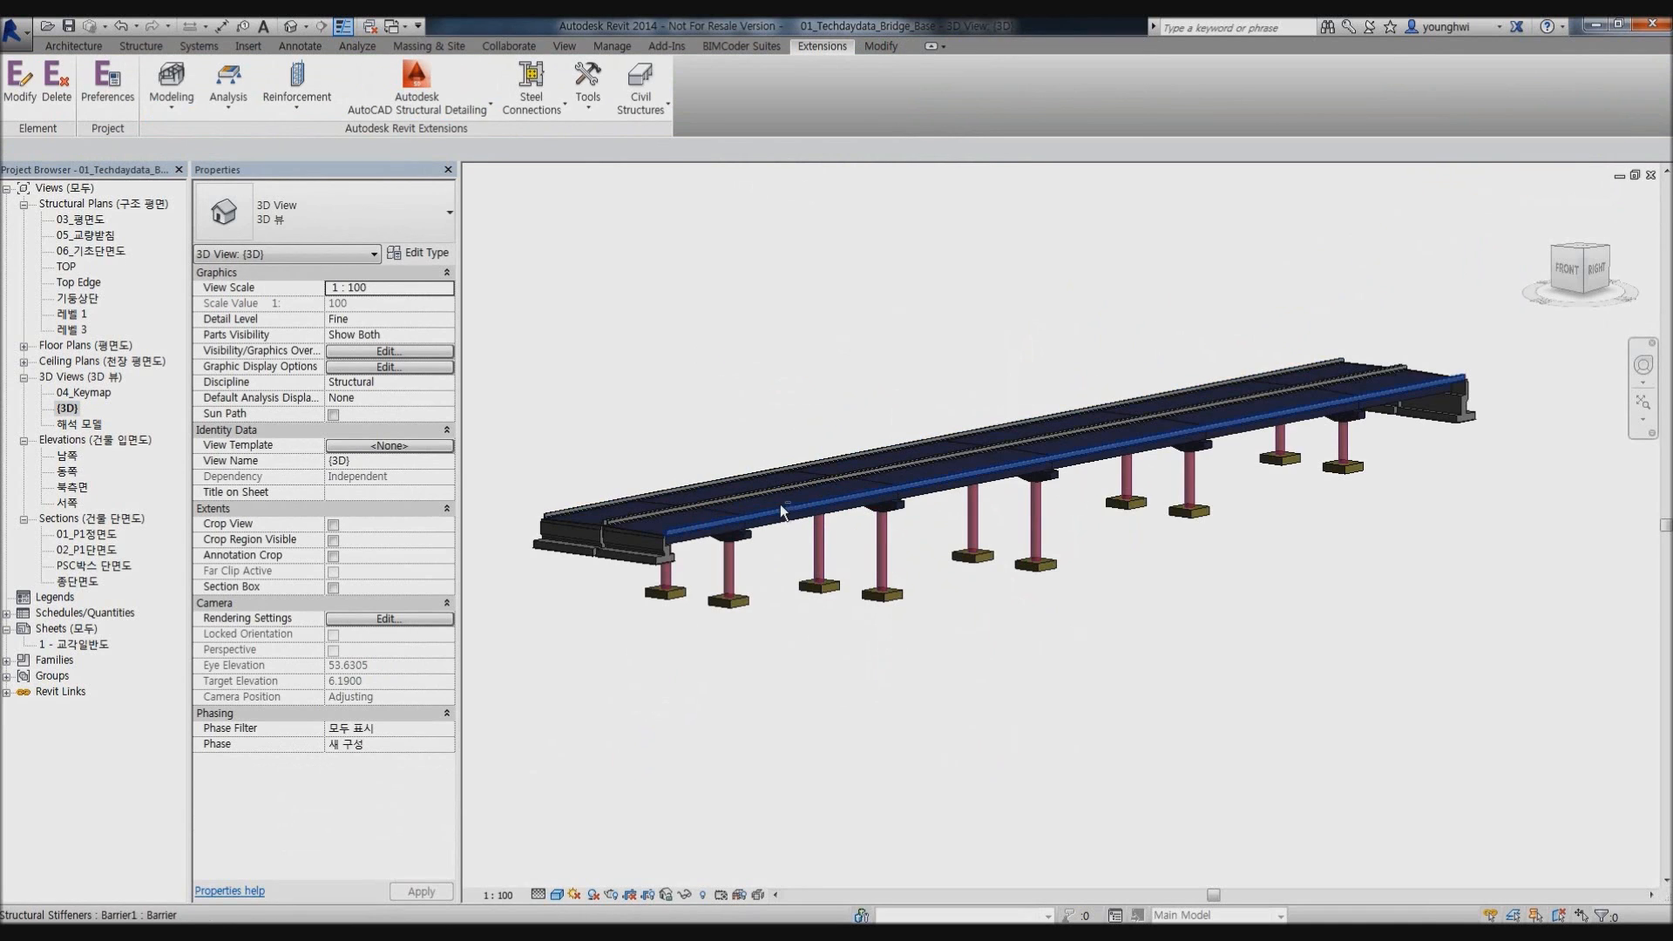
double_click(70, 424)
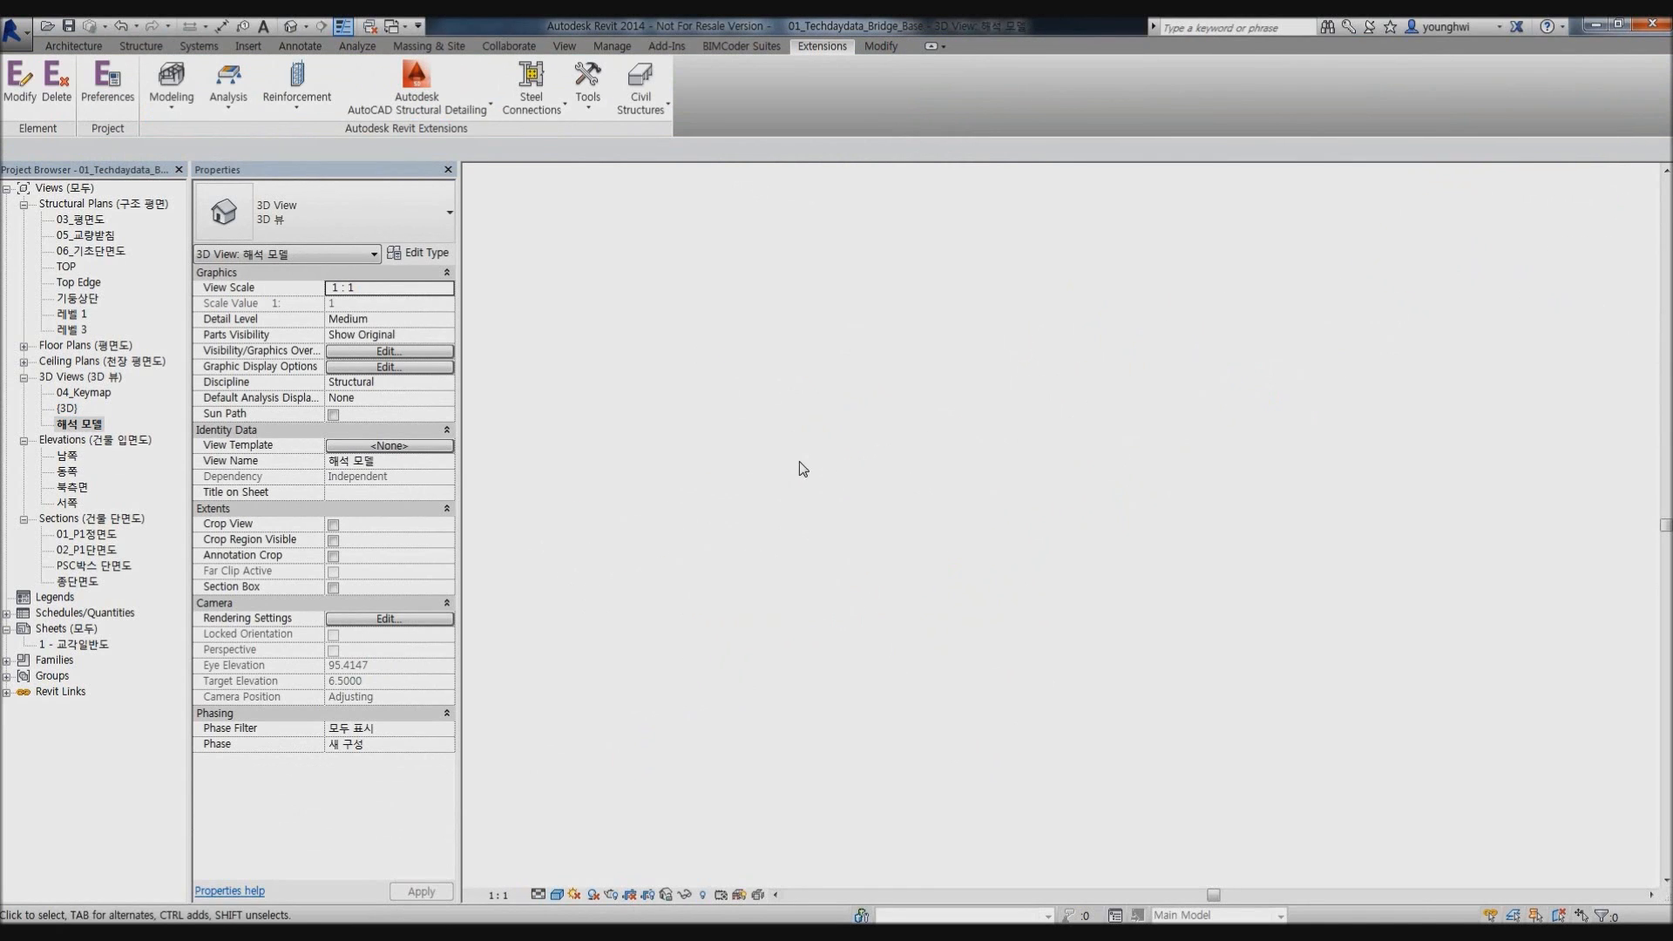
scroll(812, 454, down, 3)
middle_drag(903, 412, 884, 495)
scroll(819, 506, up, 1)
Place Fixed point boundary conditions at the base ends of all five analytical pier columns.
click(356, 46)
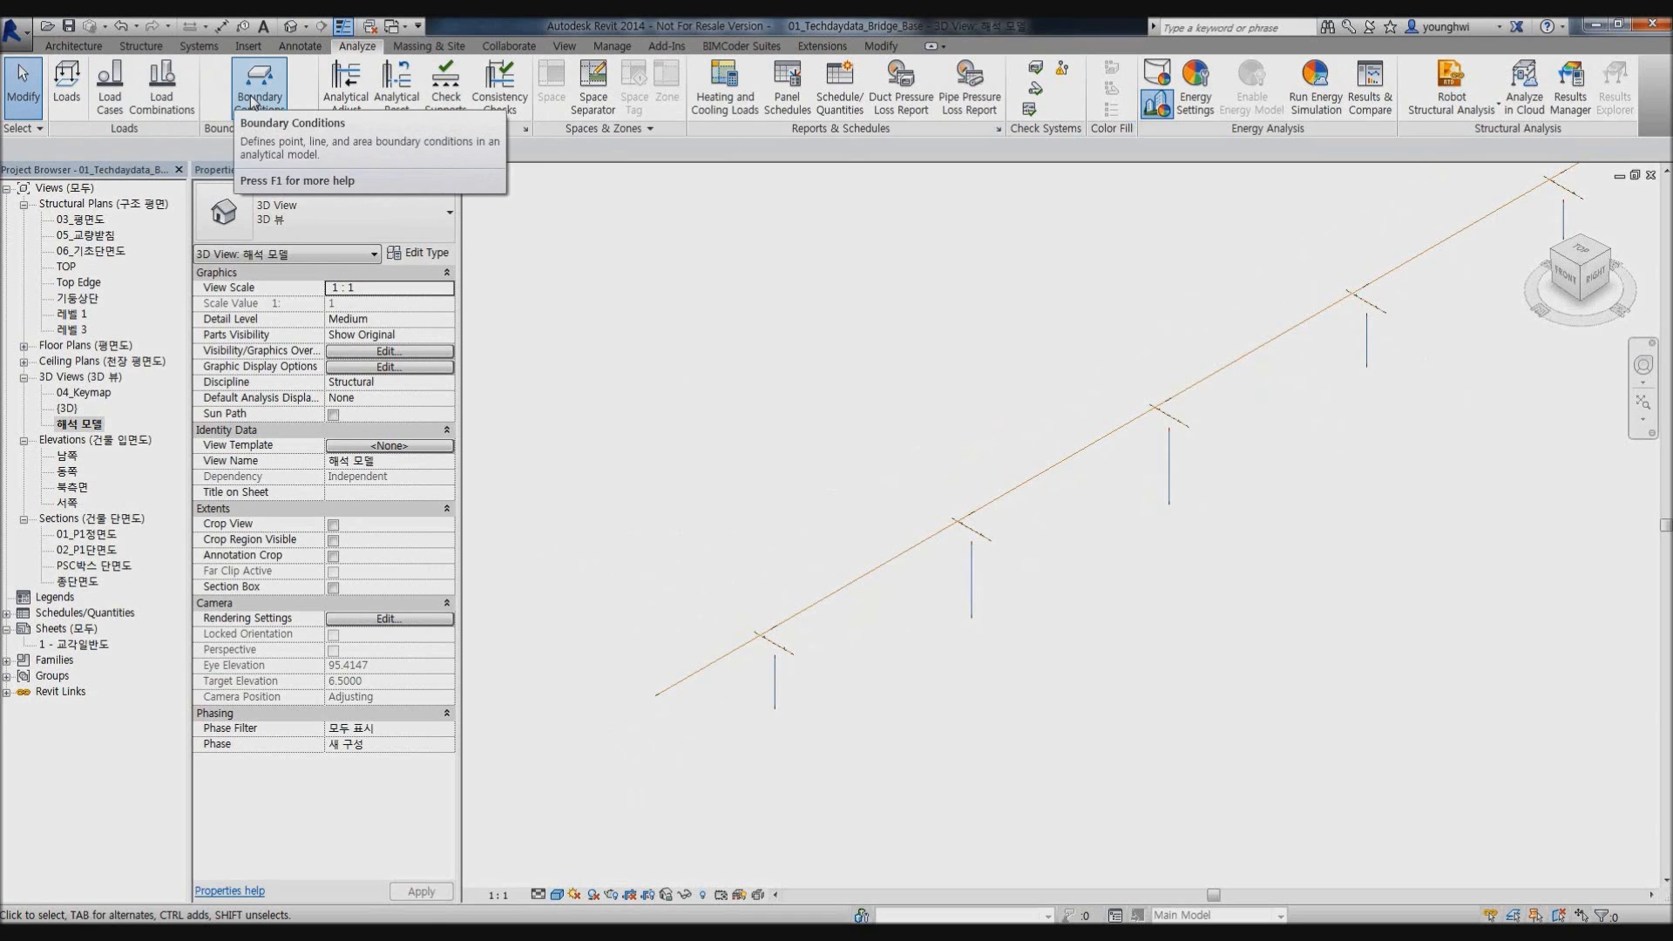
click(253, 98)
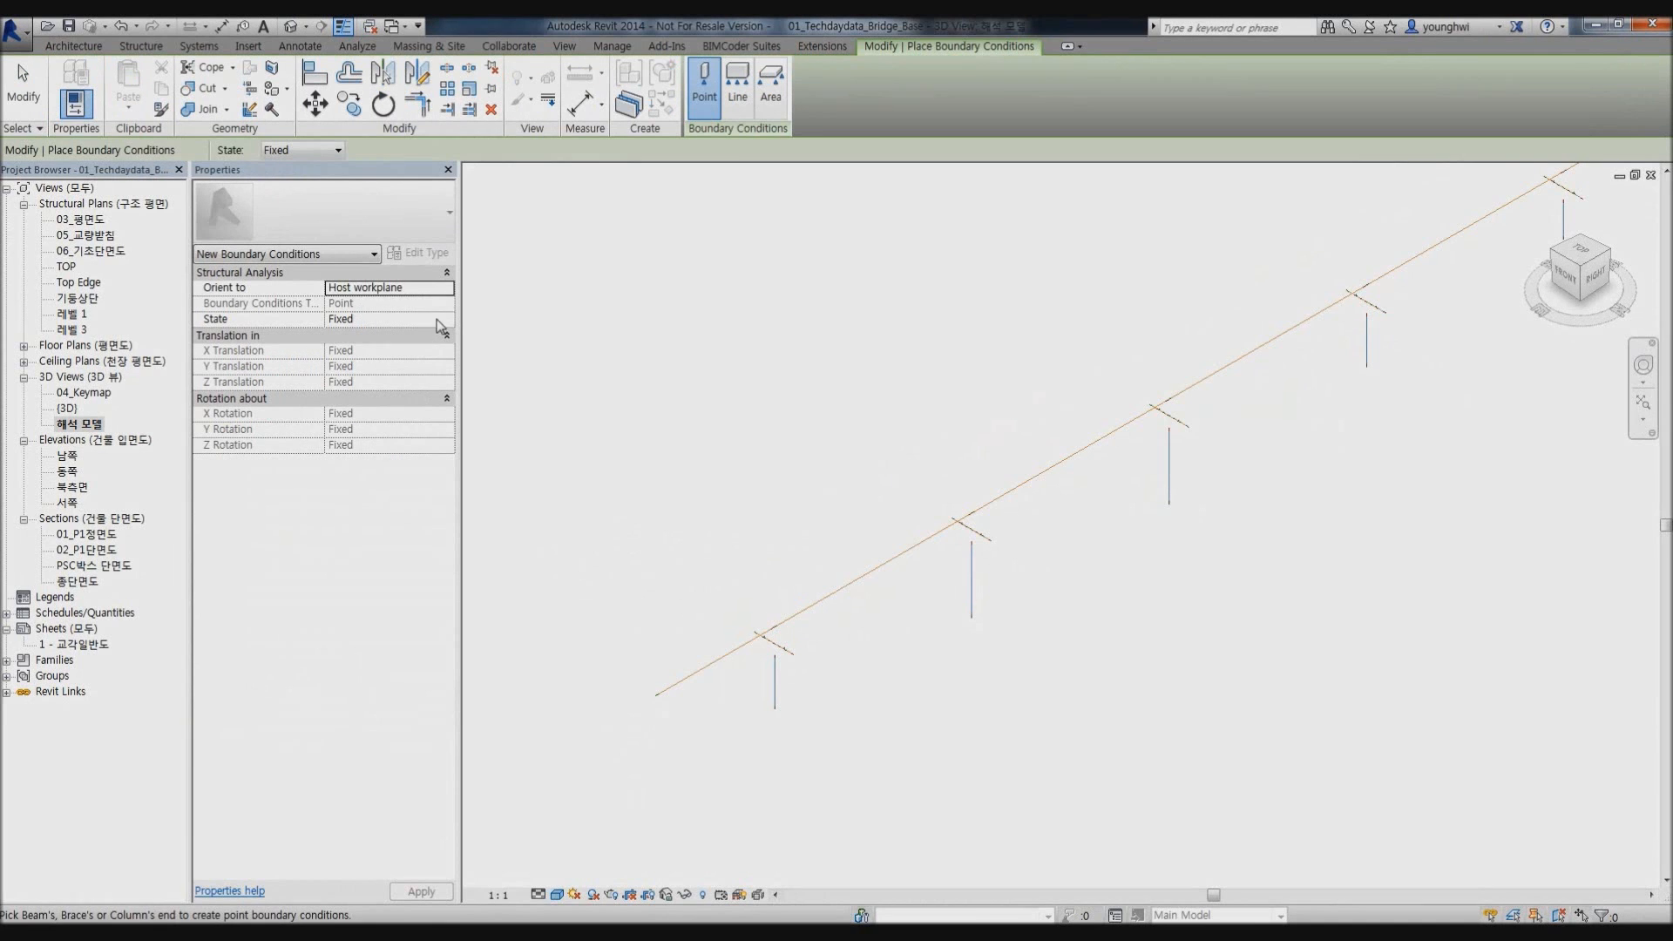
click(775, 708)
scroll(1013, 644, up, 2)
click(943, 601)
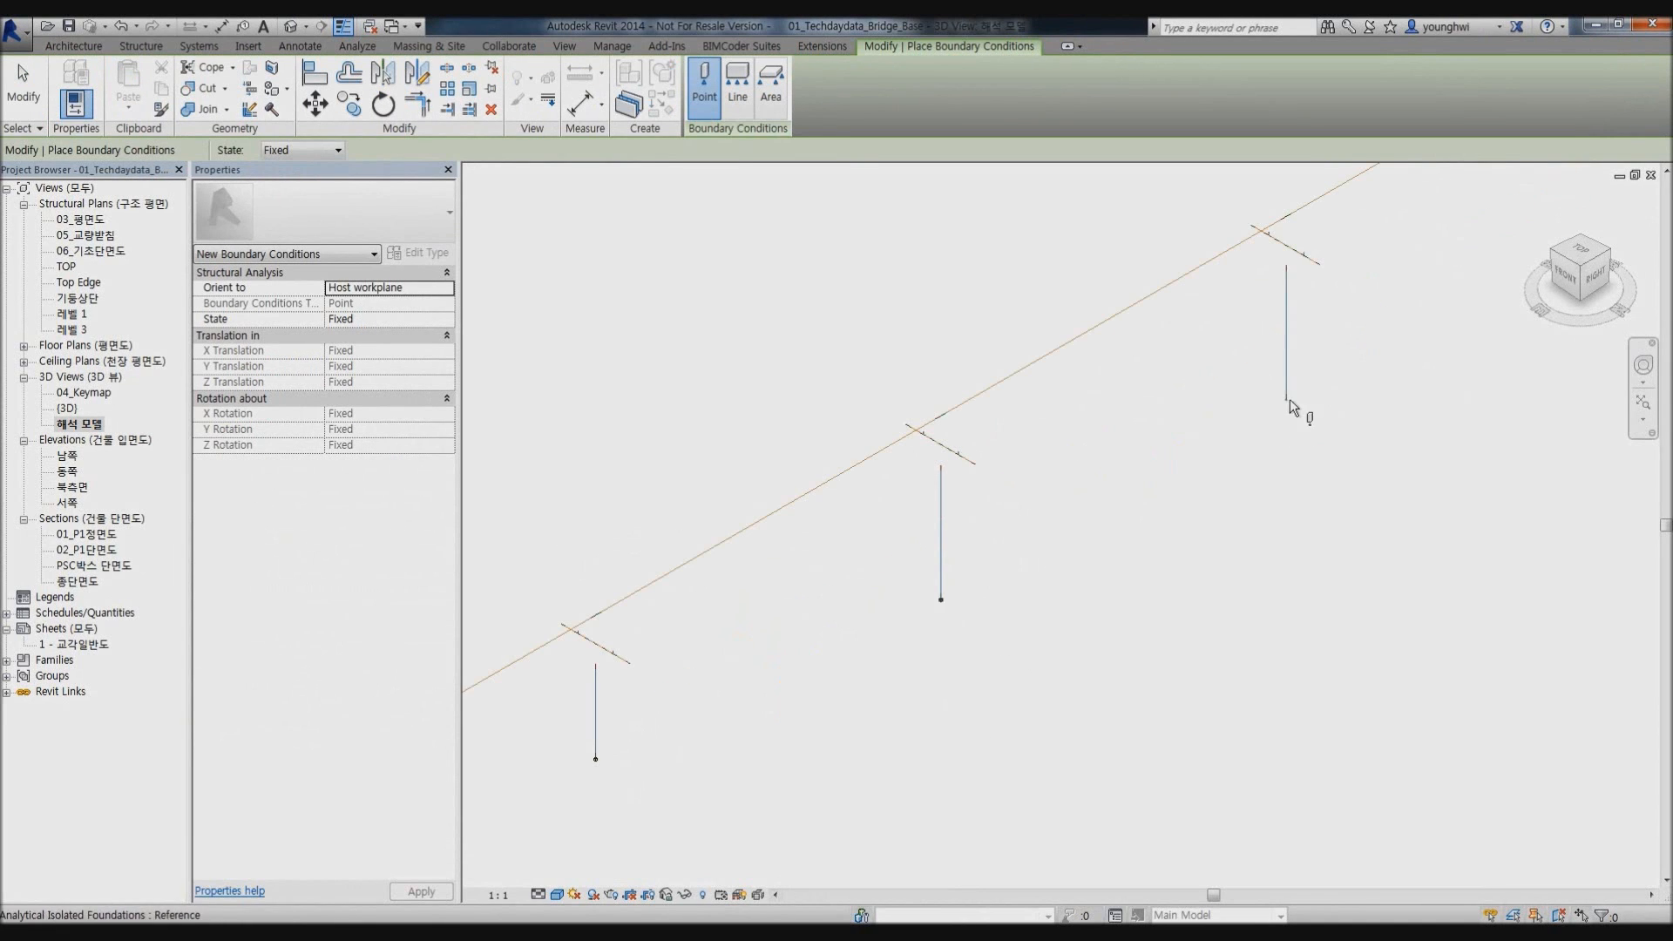
click(1289, 399)
middle_drag(1292, 403, 681, 695)
click(1022, 448)
middle_drag(1075, 522, 726, 810)
click(1018, 514)
scroll(1206, 453, down, 3)
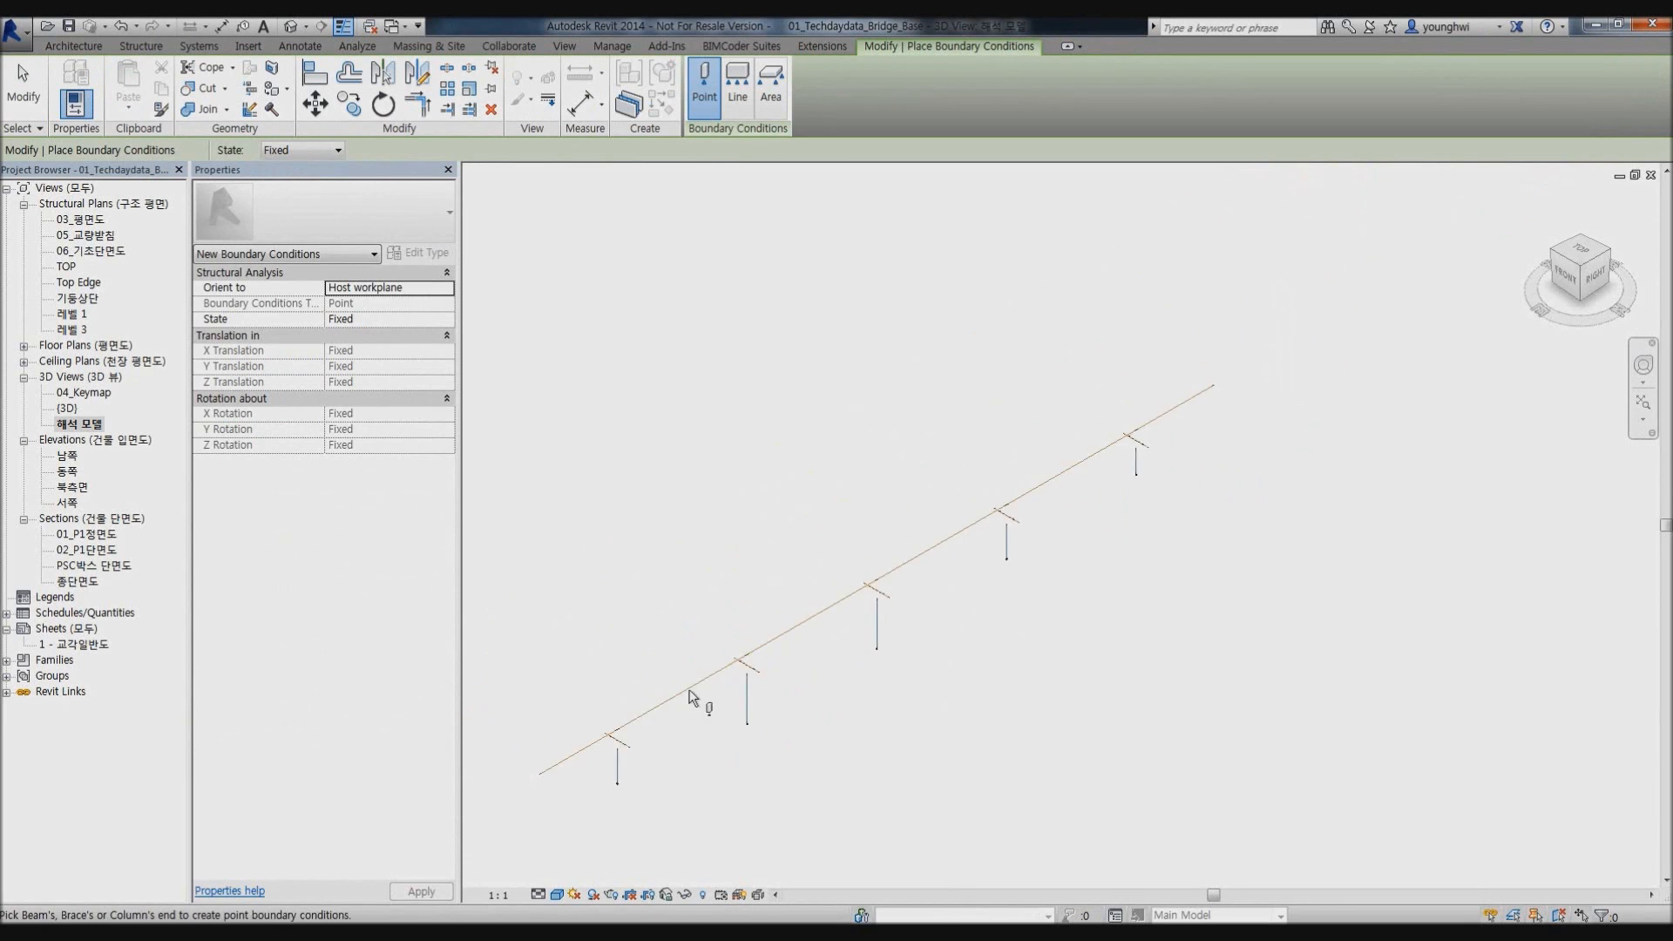
Place Roller point boundary conditions at both ends of the analytical deck line.
middle_drag(664, 698, 784, 589)
click(443, 319)
click(346, 366)
scroll(659, 665, up, 2)
middle_drag(658, 665, 585, 568)
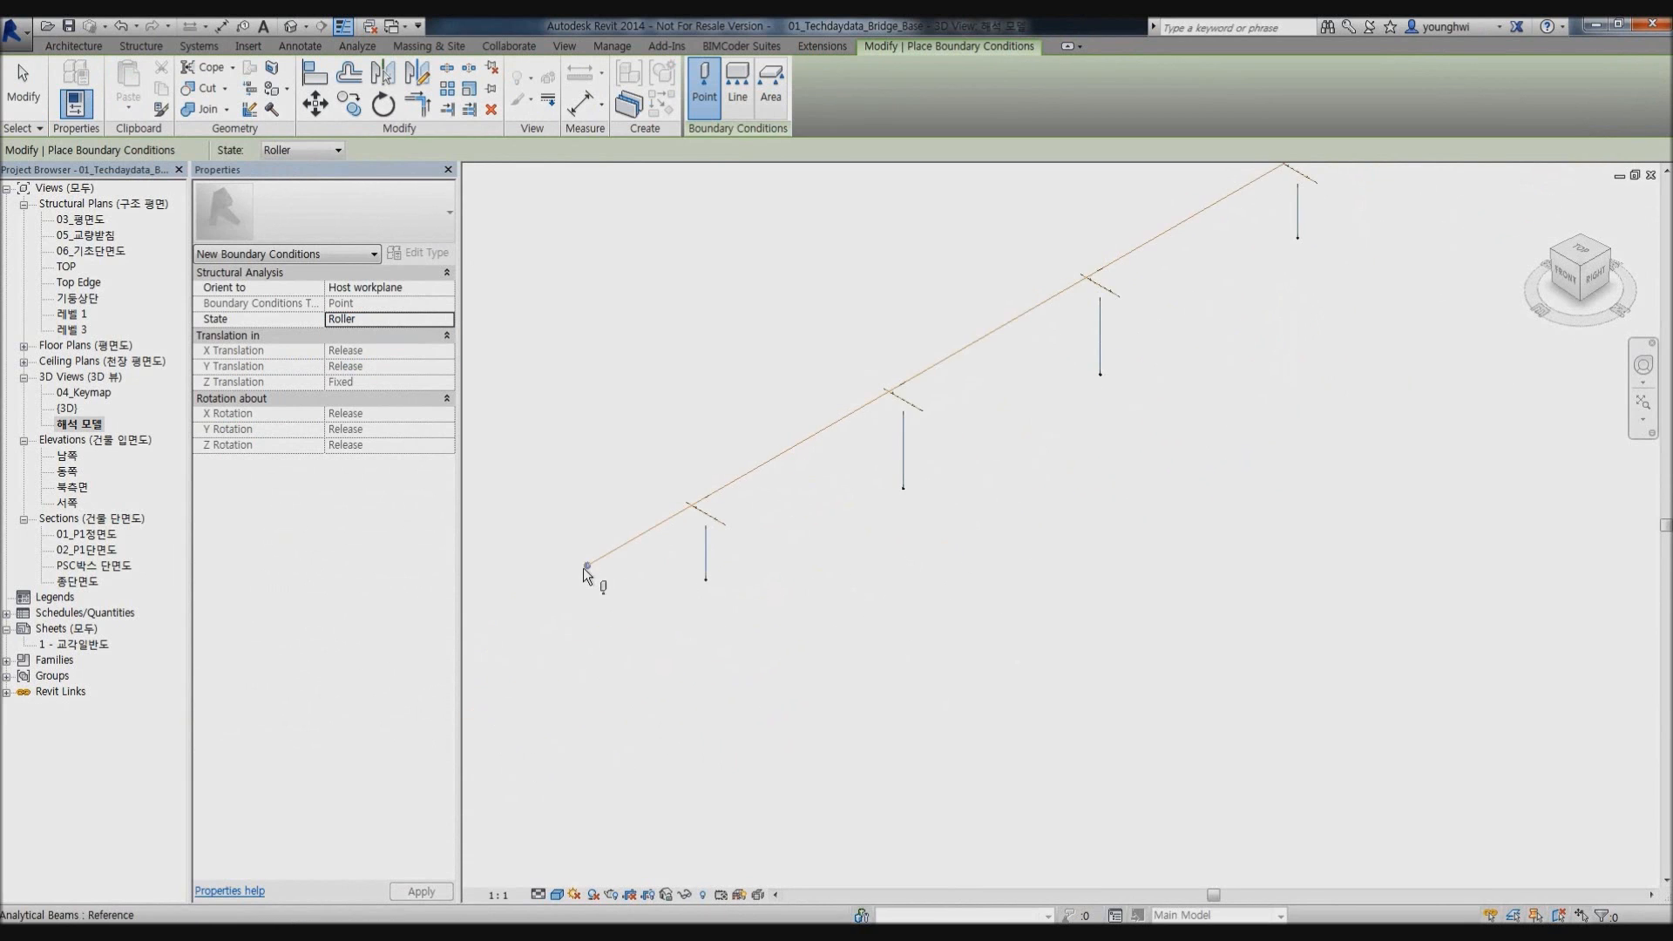
click(584, 568)
middle_drag(1239, 301, 893, 598)
click(1267, 275)
key(Escape)
Create analytical links at the first two piers, joining the deck node to both bearing tops and the cap-beam centre to the column top.
middle_drag(781, 511, 1191, 299)
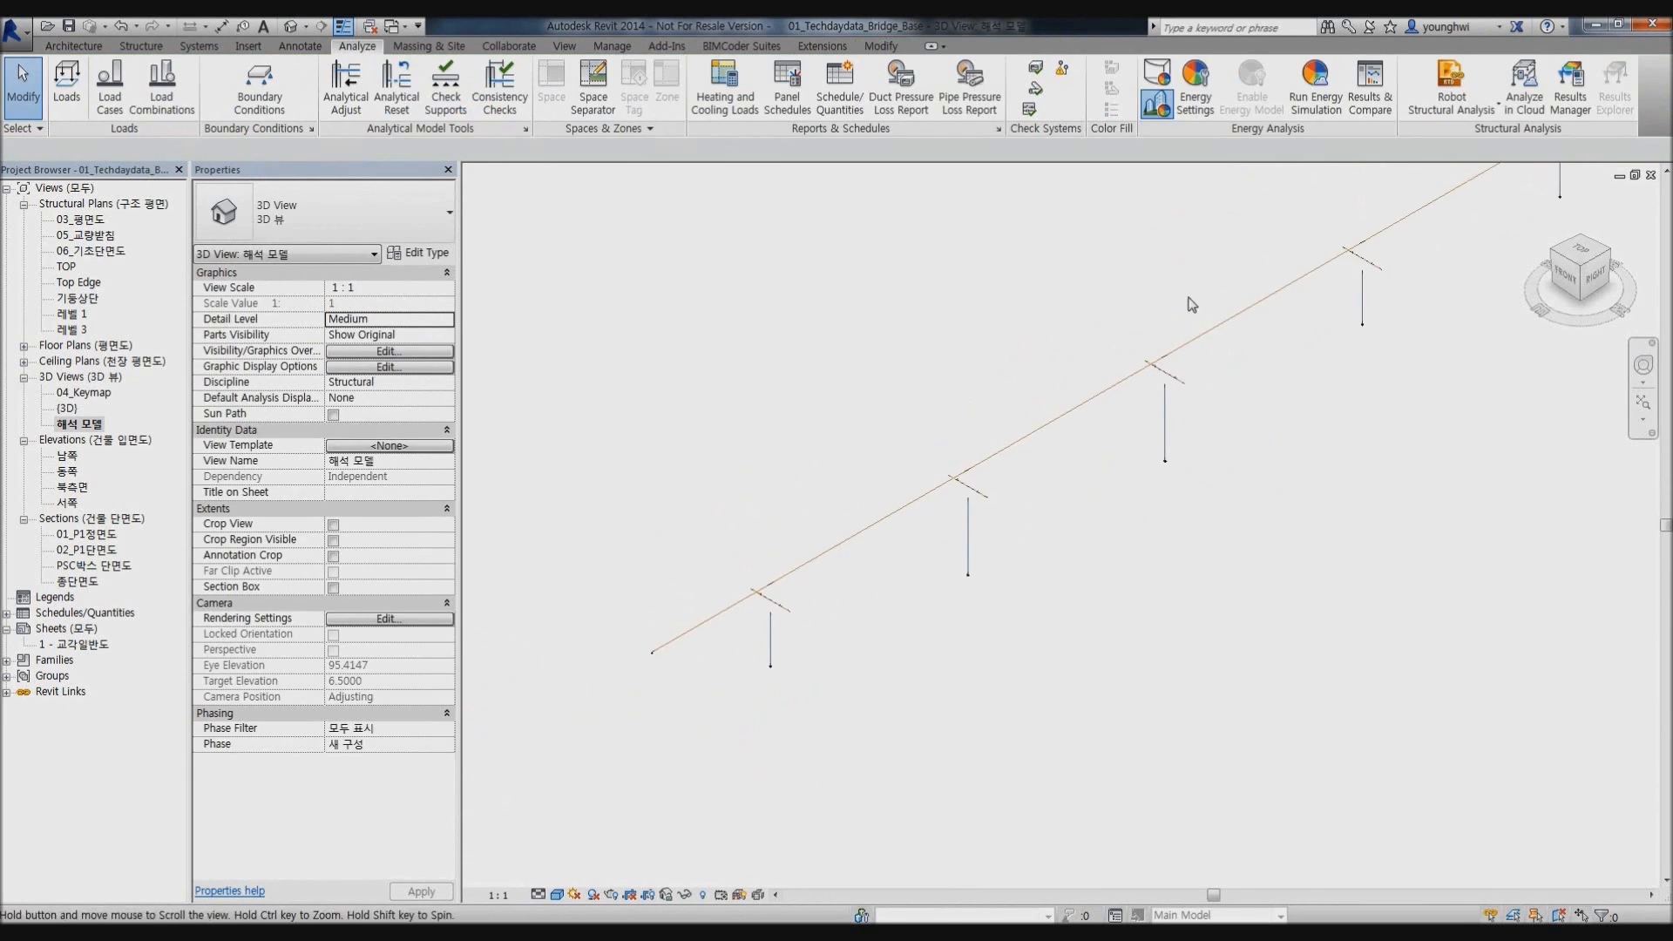
scroll(750, 571, up, 5)
scroll(750, 571, up, 2)
click(346, 87)
click(598, 187)
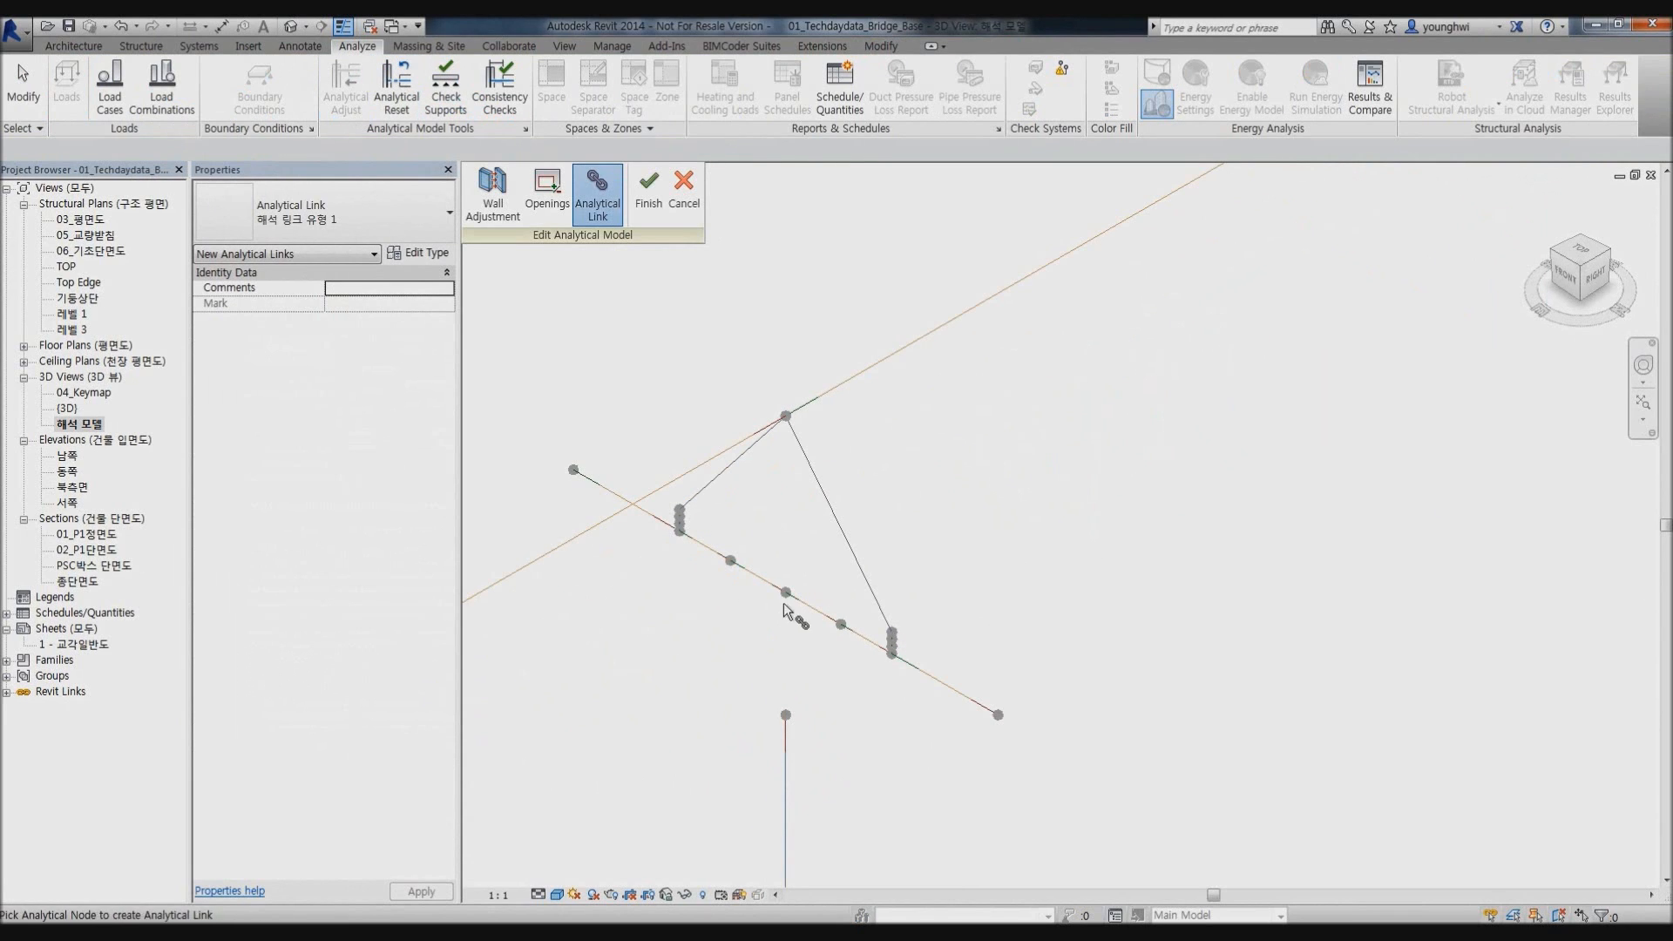
scroll(876, 564, down, 6)
middle_drag(849, 496, 1220, 287)
scroll(1220, 288, up, 7)
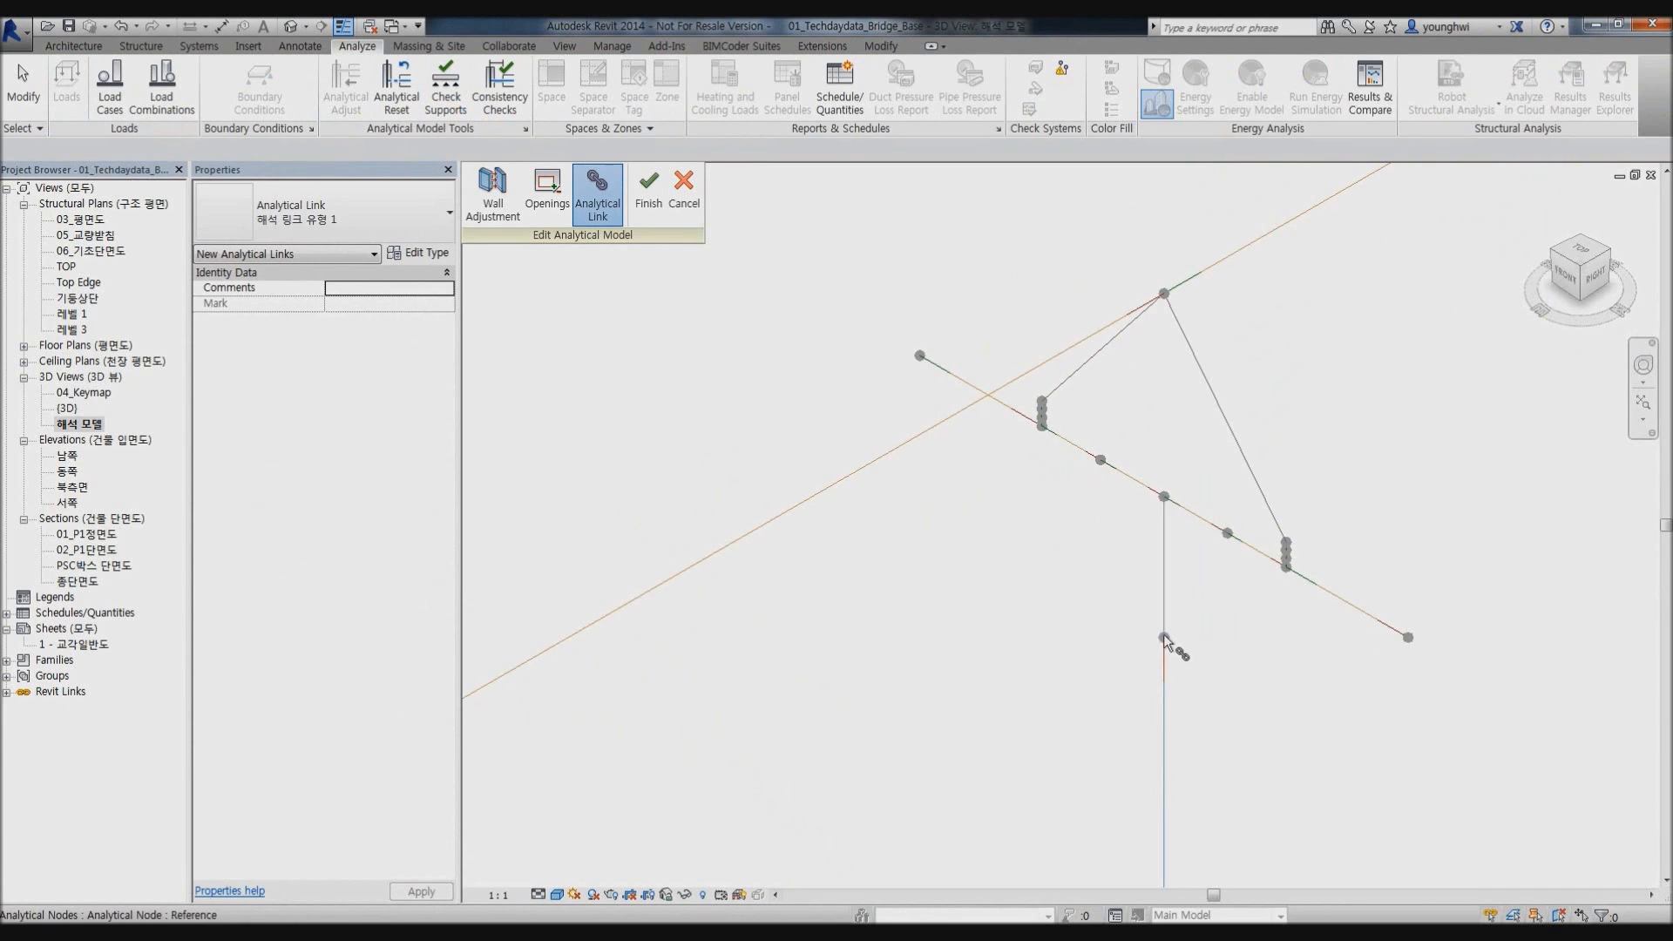
Add analytical links from the deck node to both bearing tops at the third and fourth piers, and tie each cap beam to its column.
scroll(1164, 638, down, 6)
middle_drag(1481, 348, 880, 540)
scroll(1068, 475, up, 7)
click(1042, 343)
click(882, 483)
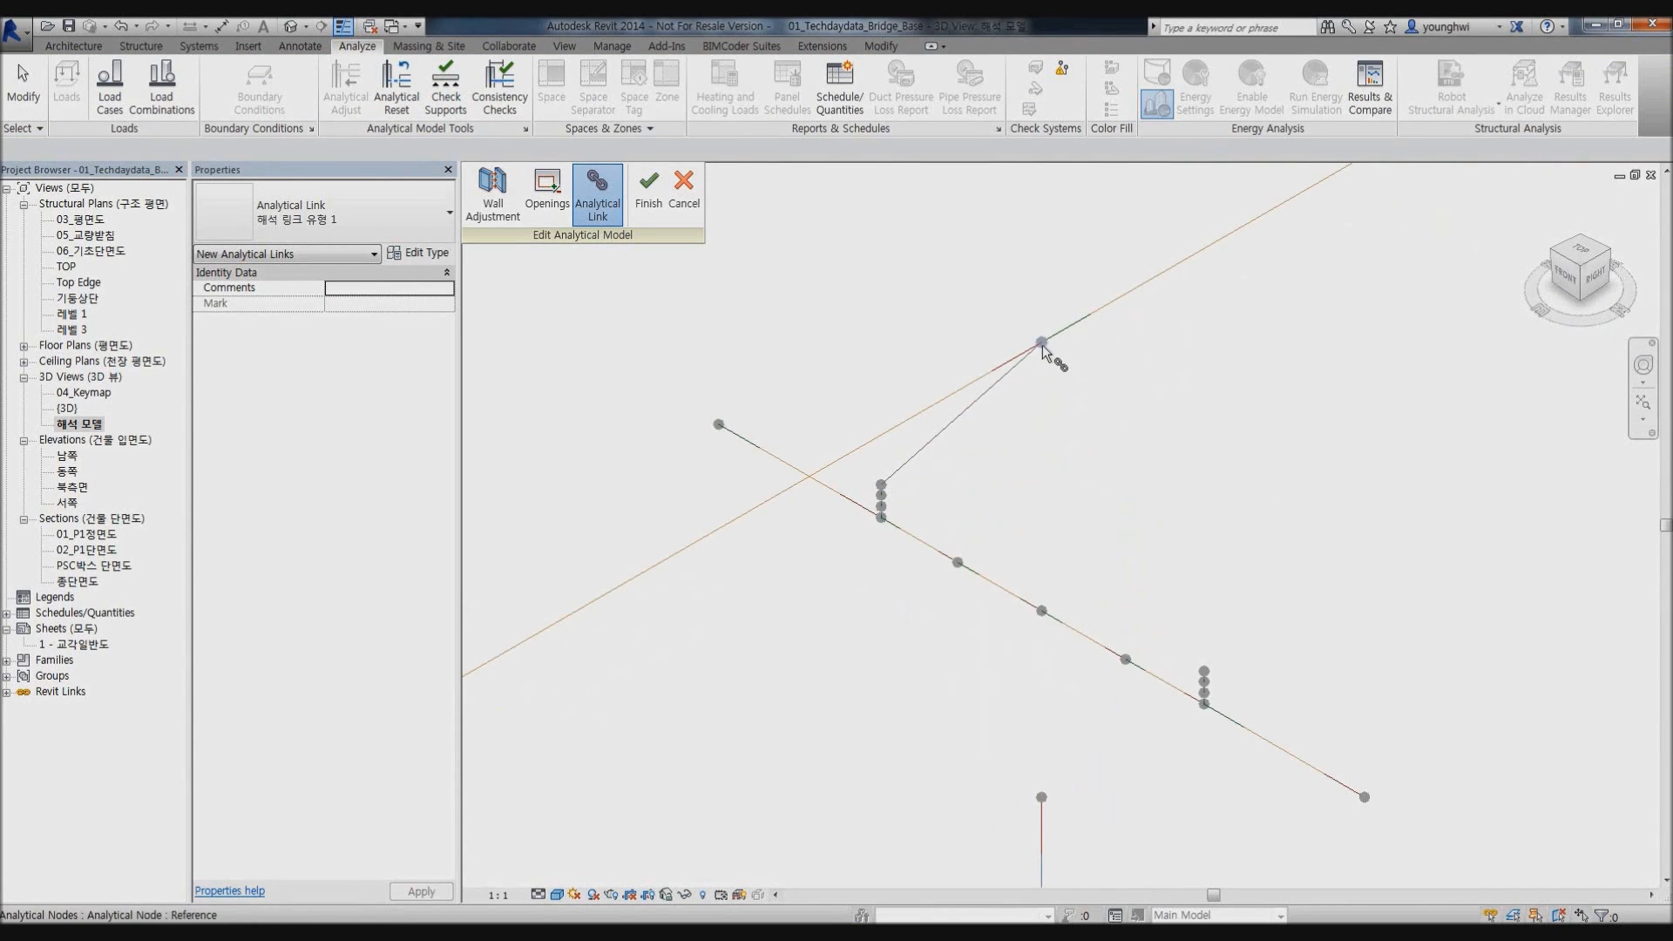
click(1042, 344)
click(1204, 672)
scroll(965, 519, down, 5)
middle_drag(965, 519, 1079, 436)
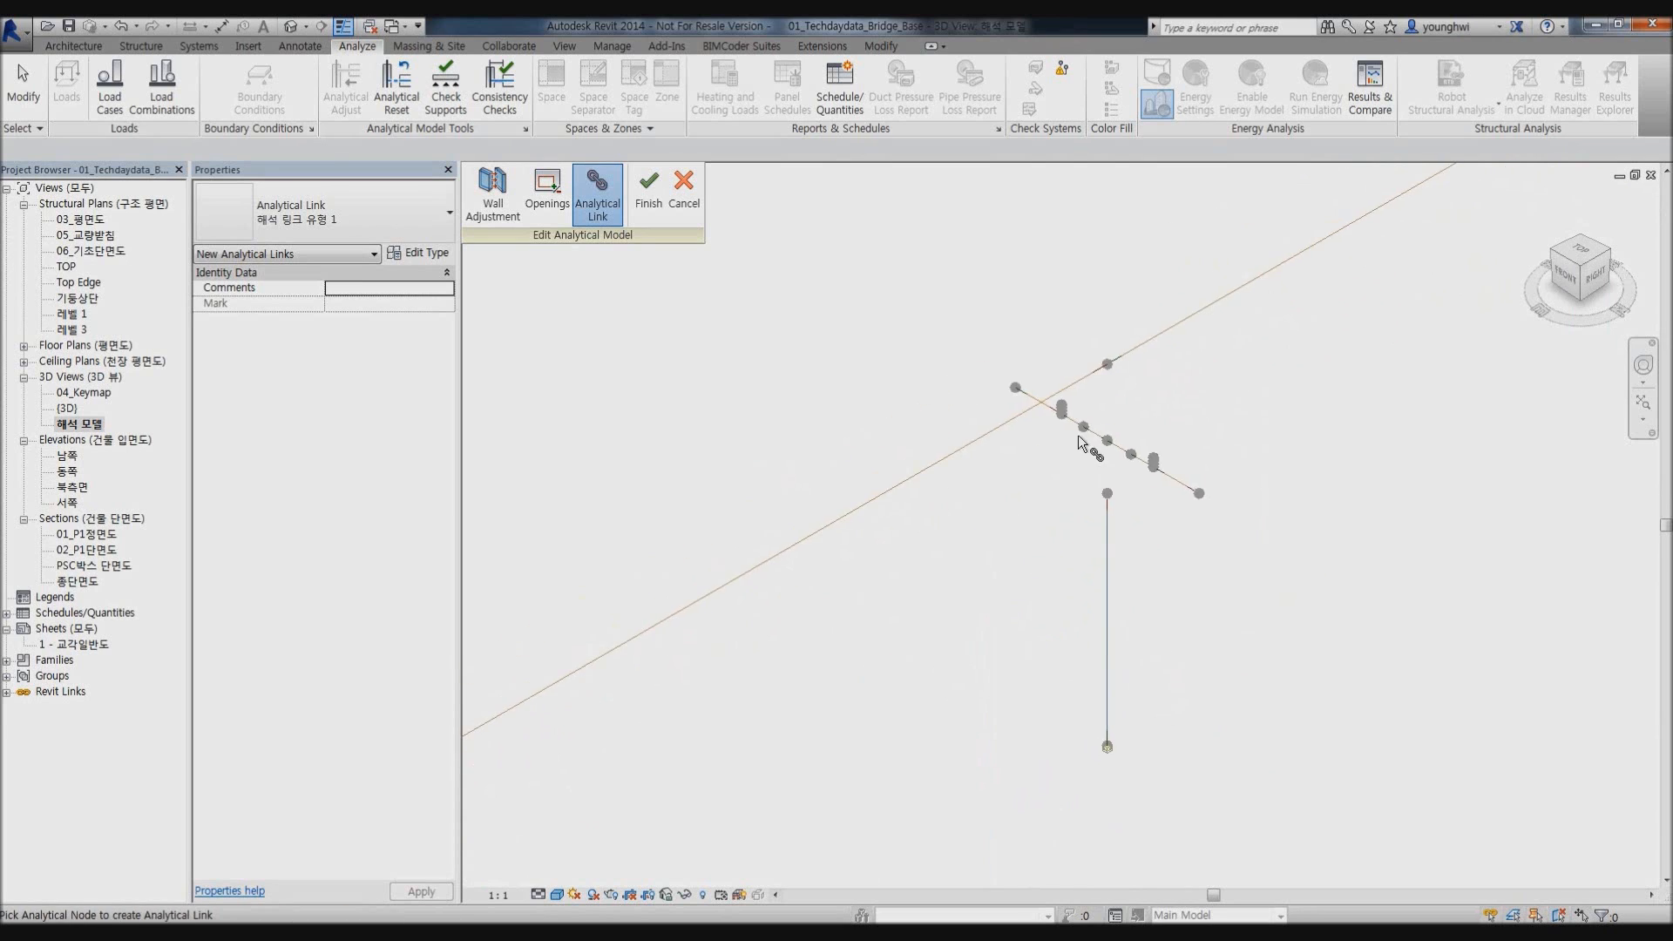
scroll(1080, 440, up, 4)
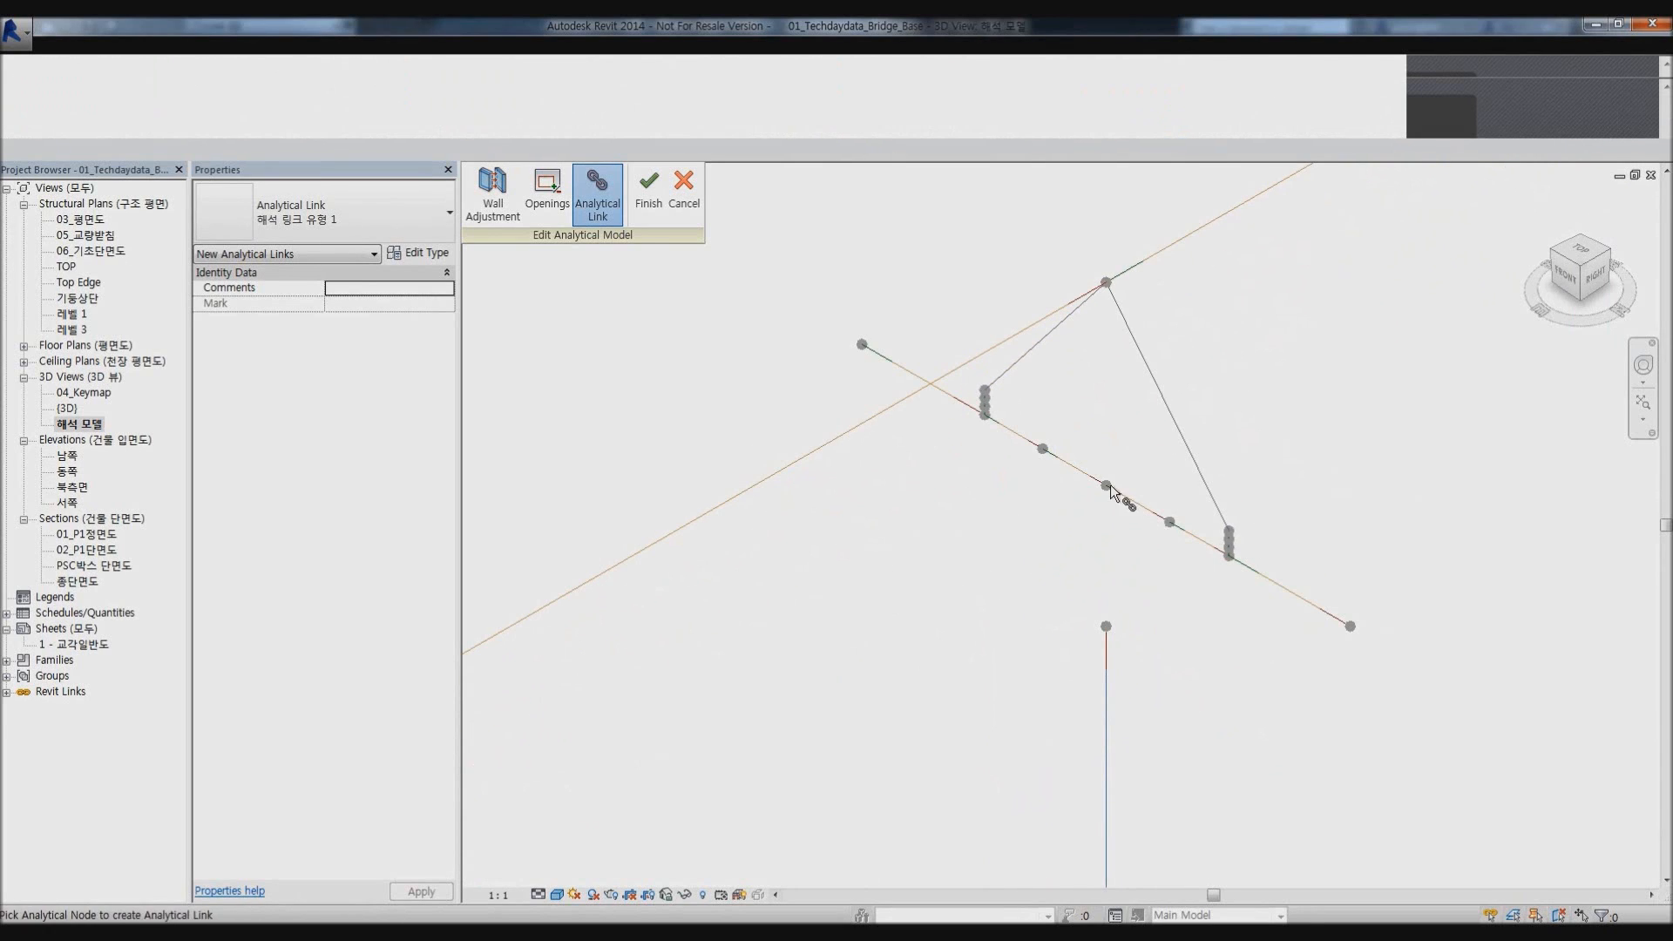
Link the fifth pier's deck node to its two bearing tops and its cap-beam centre to the column top, and finish the analytical model edit.
scroll(966, 492, down, 5)
middle_drag(1264, 392, 784, 741)
scroll(1133, 466, up, 5)
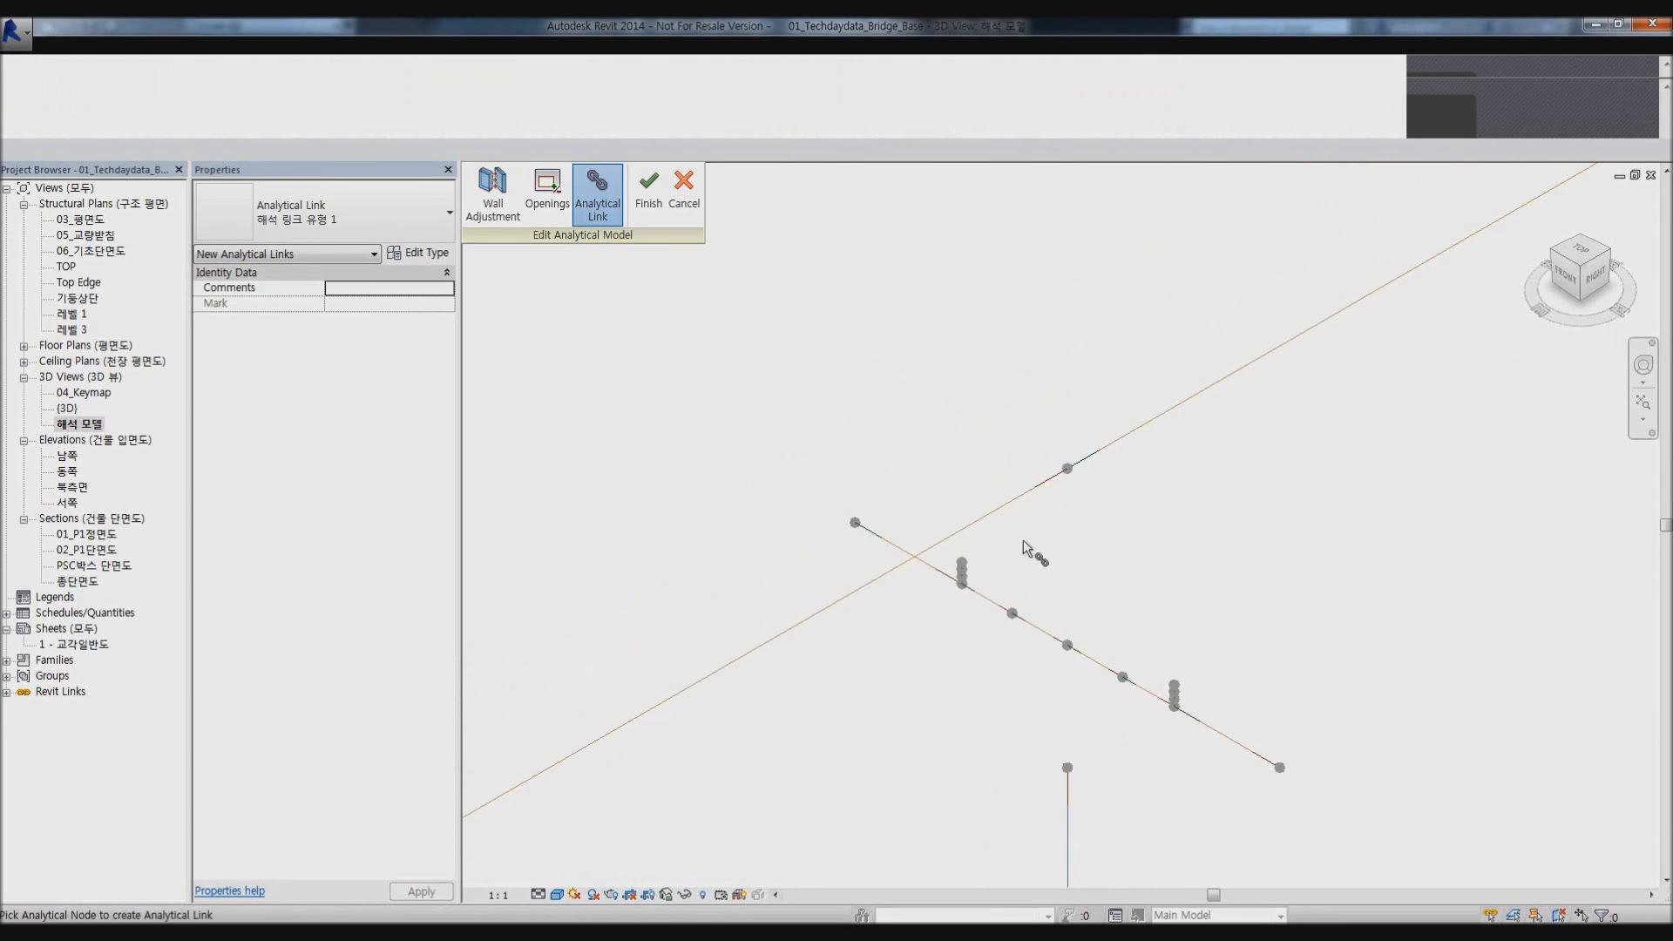
click(962, 562)
click(1067, 469)
click(1173, 685)
click(1068, 645)
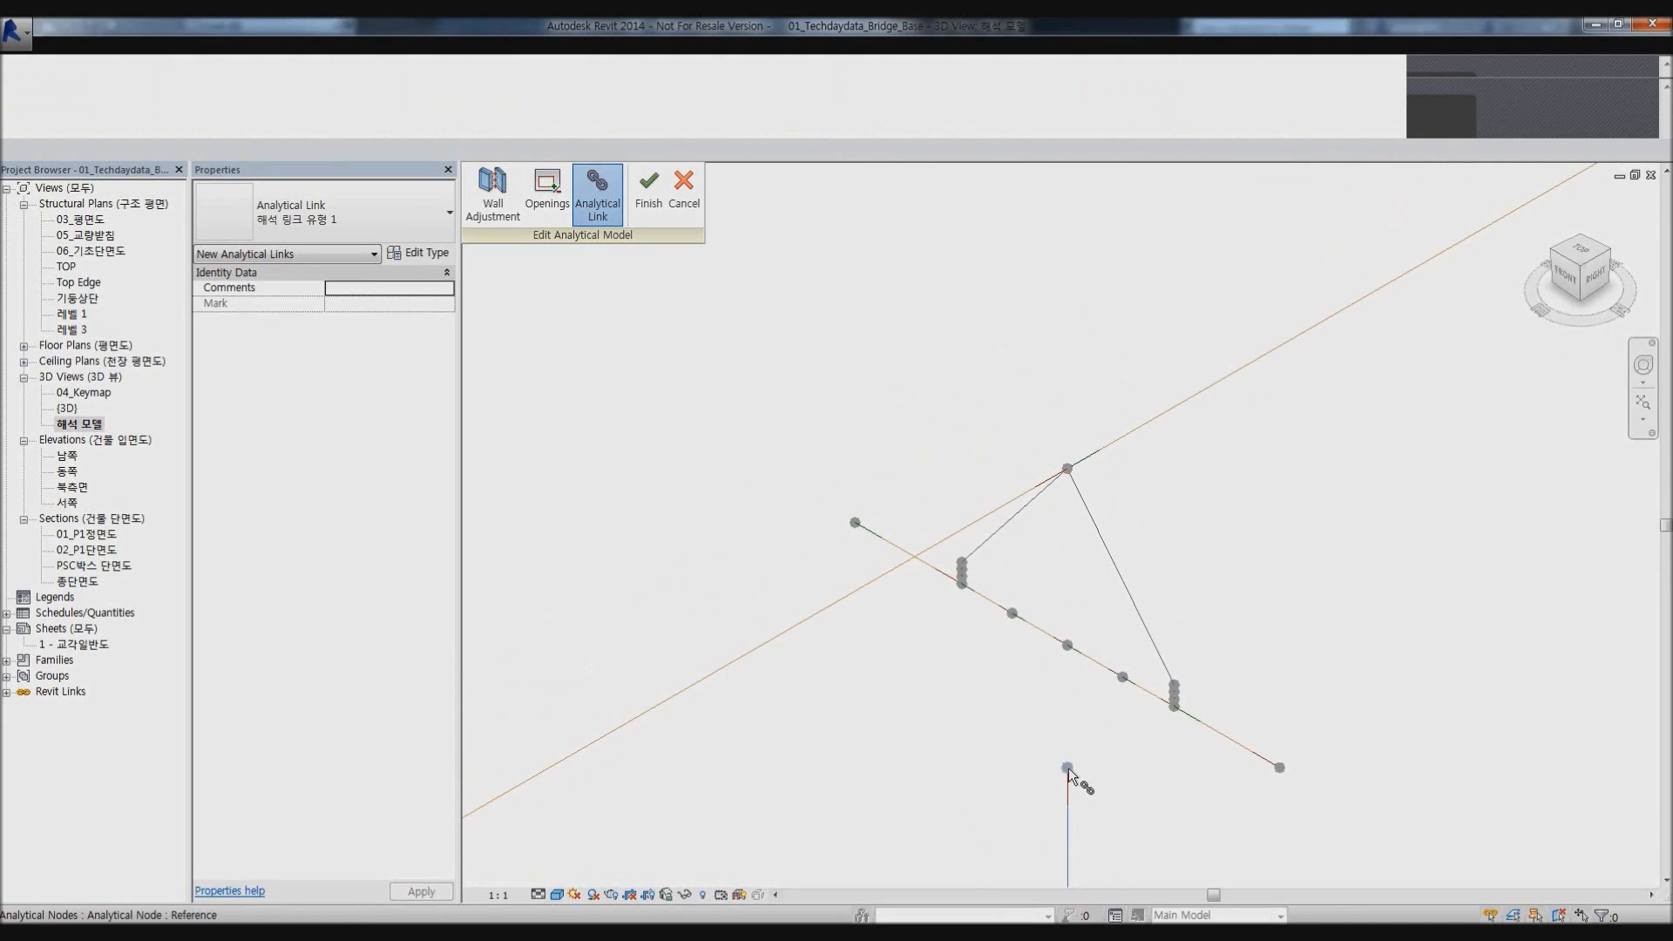
click(1067, 767)
scroll(1007, 521, down, 3)
middle_drag(1029, 561, 690, 713)
click(649, 202)
Send the model to Robot Structural Analysis with self-weight in case DL1, new materials defined in Robot and no Revit bar end releases.
scroll(863, 331, down, 4)
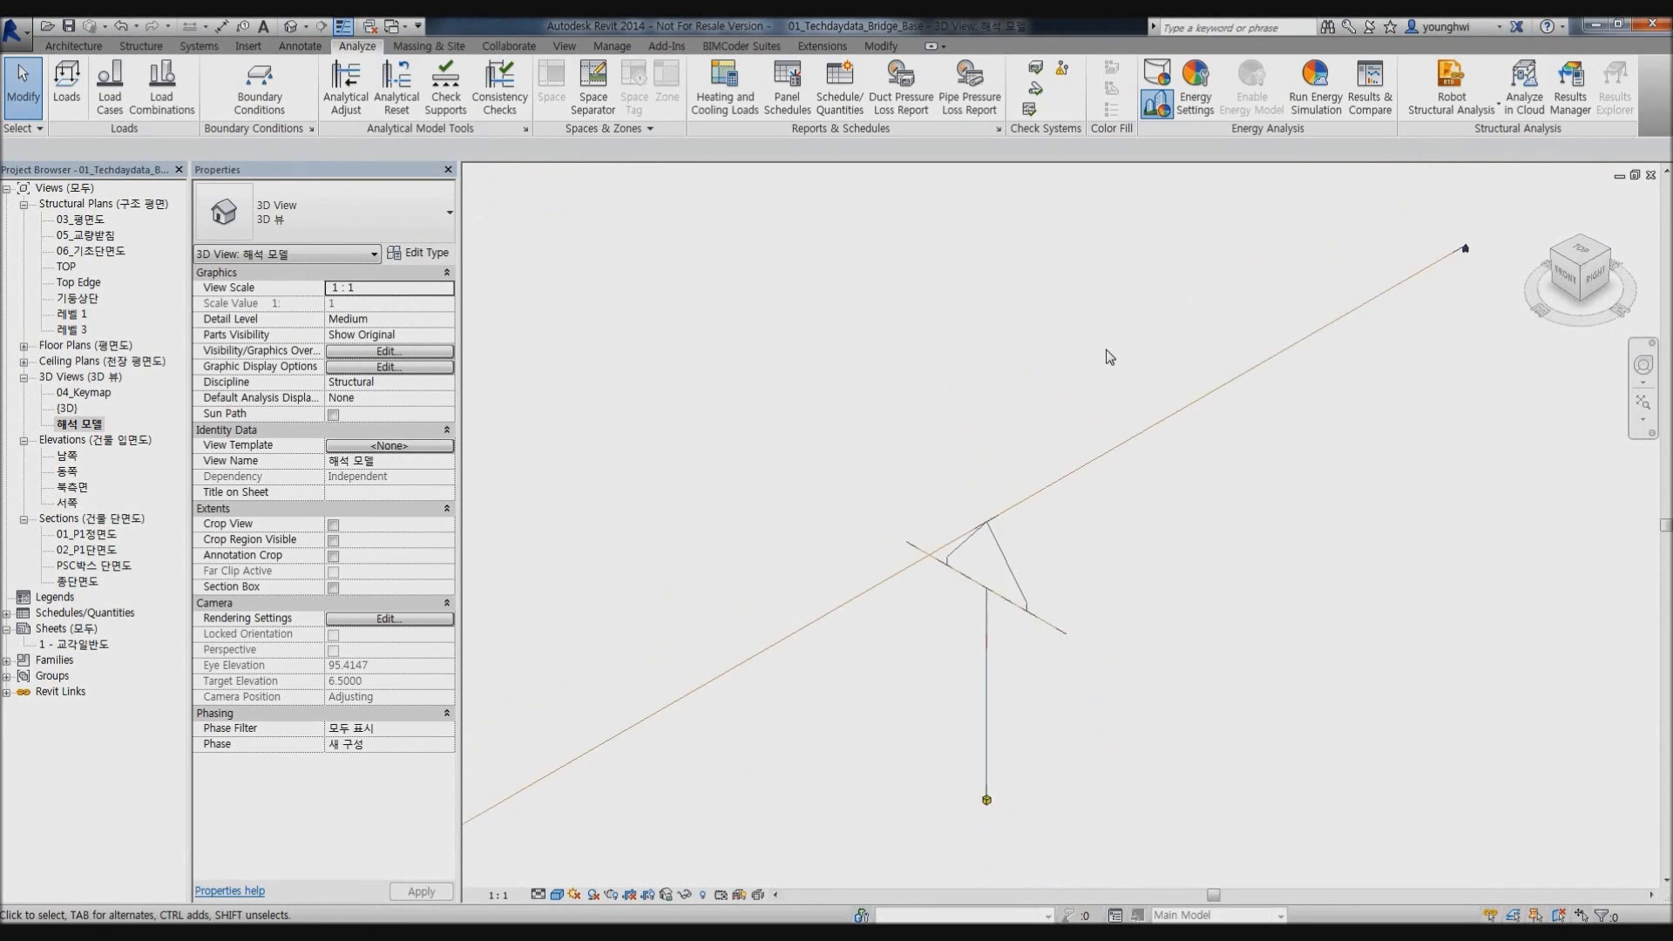
scroll(1103, 431, down, 2)
scroll(954, 610, up, 1)
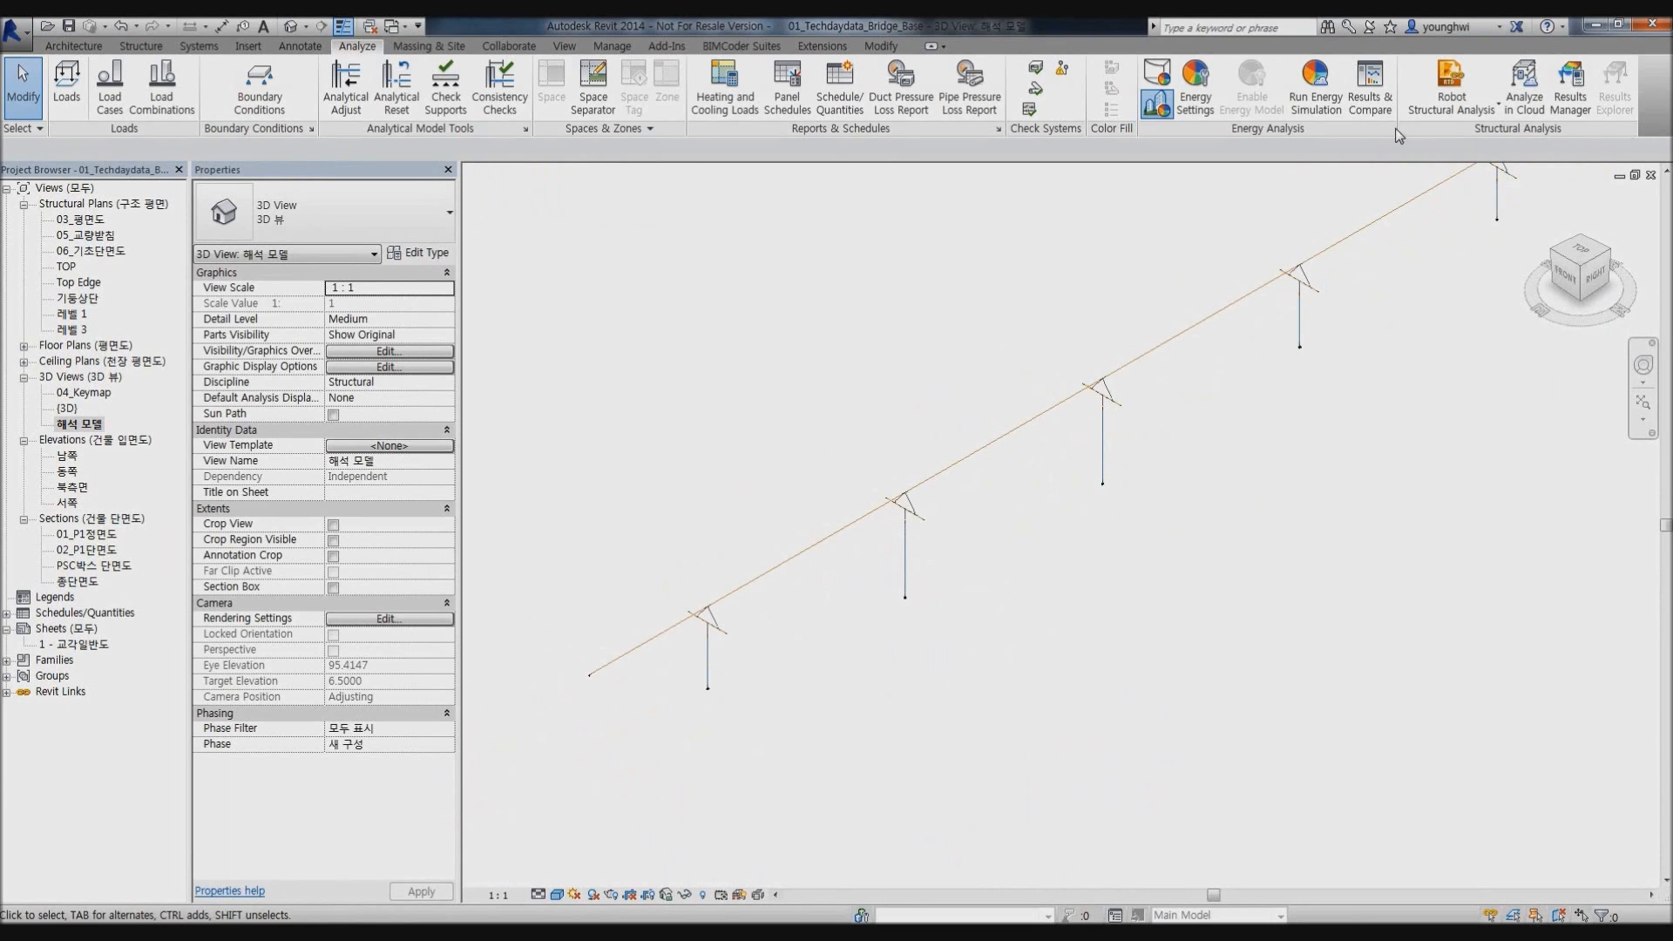
click(1452, 91)
click(1450, 178)
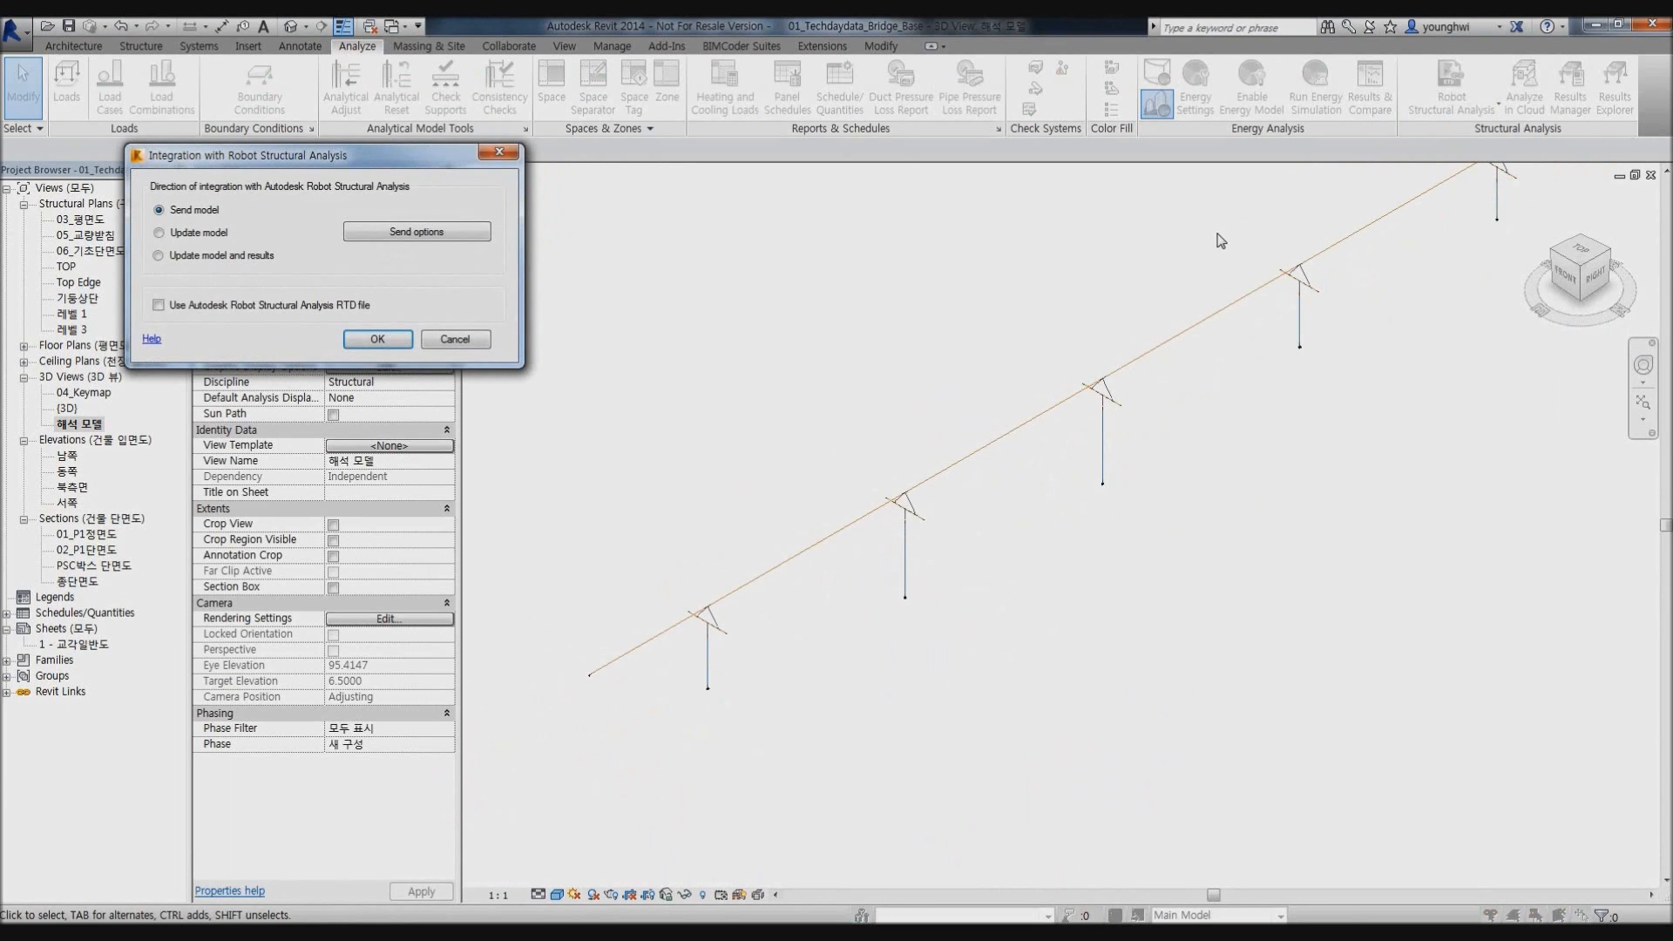
click(417, 231)
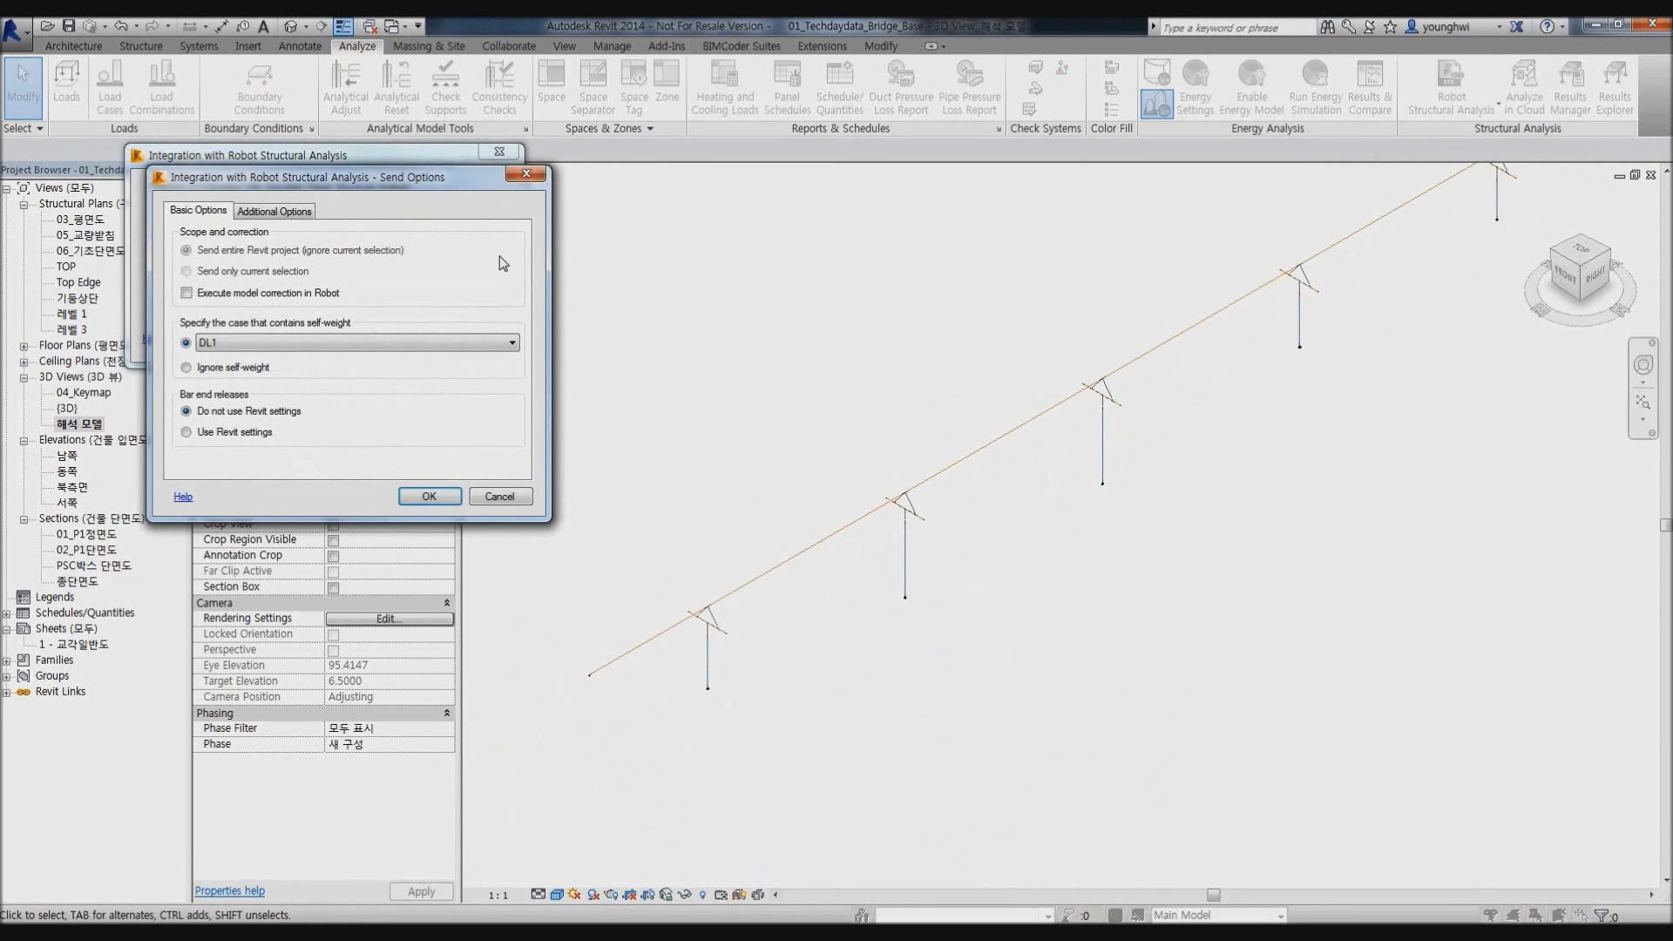
click(272, 212)
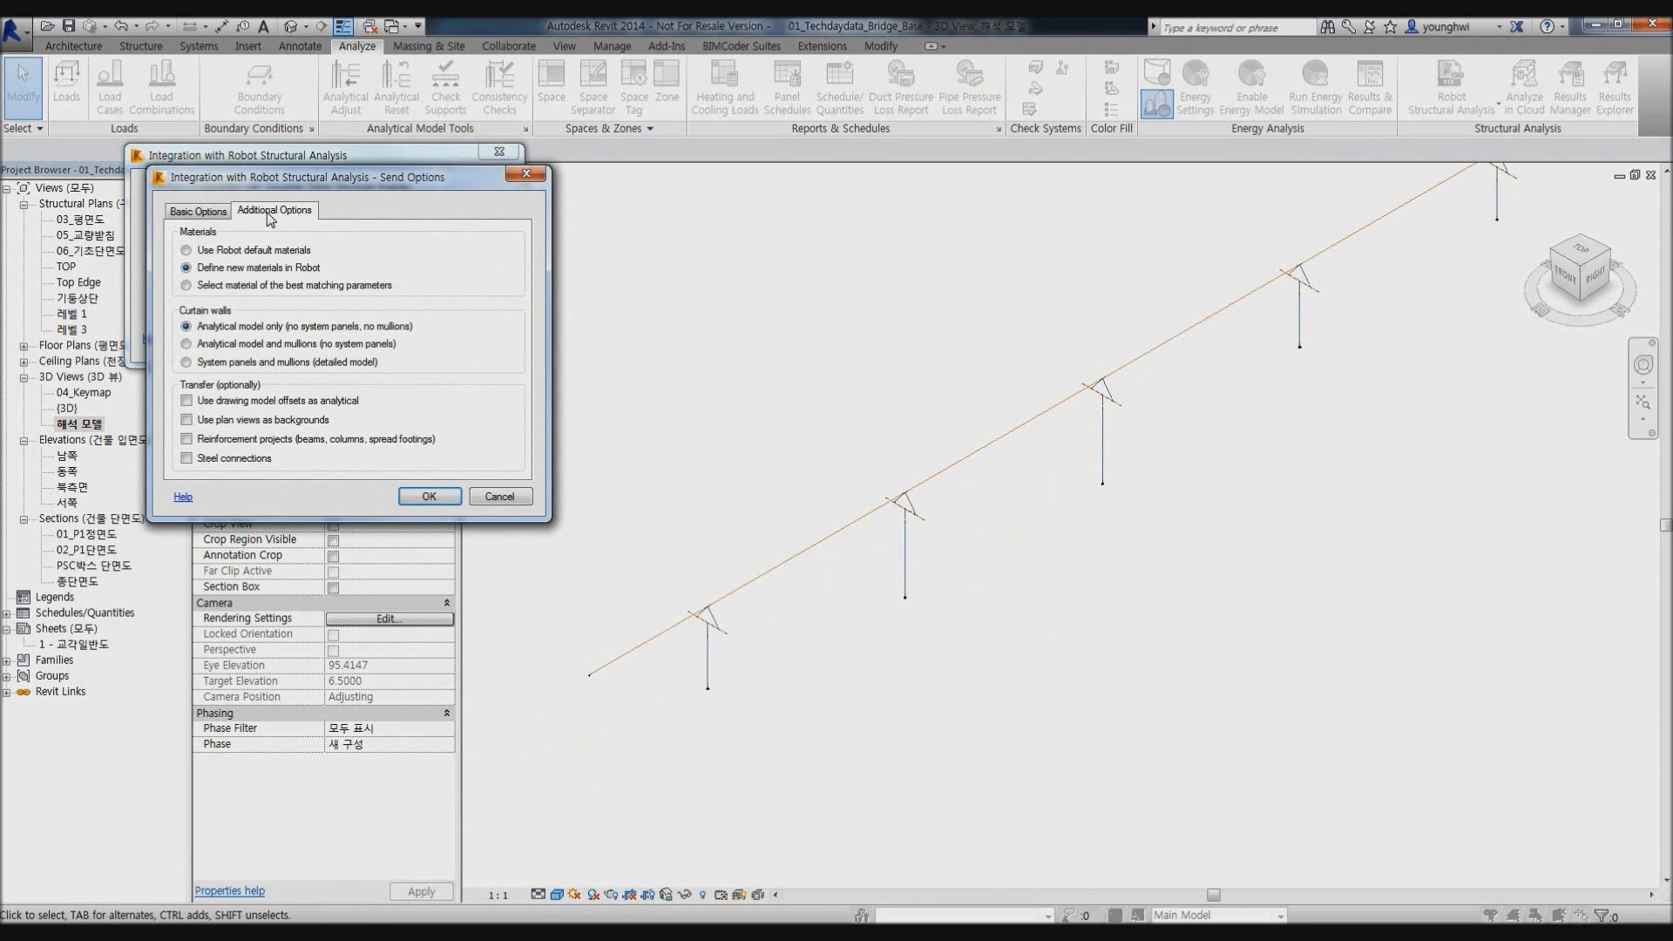
click(214, 212)
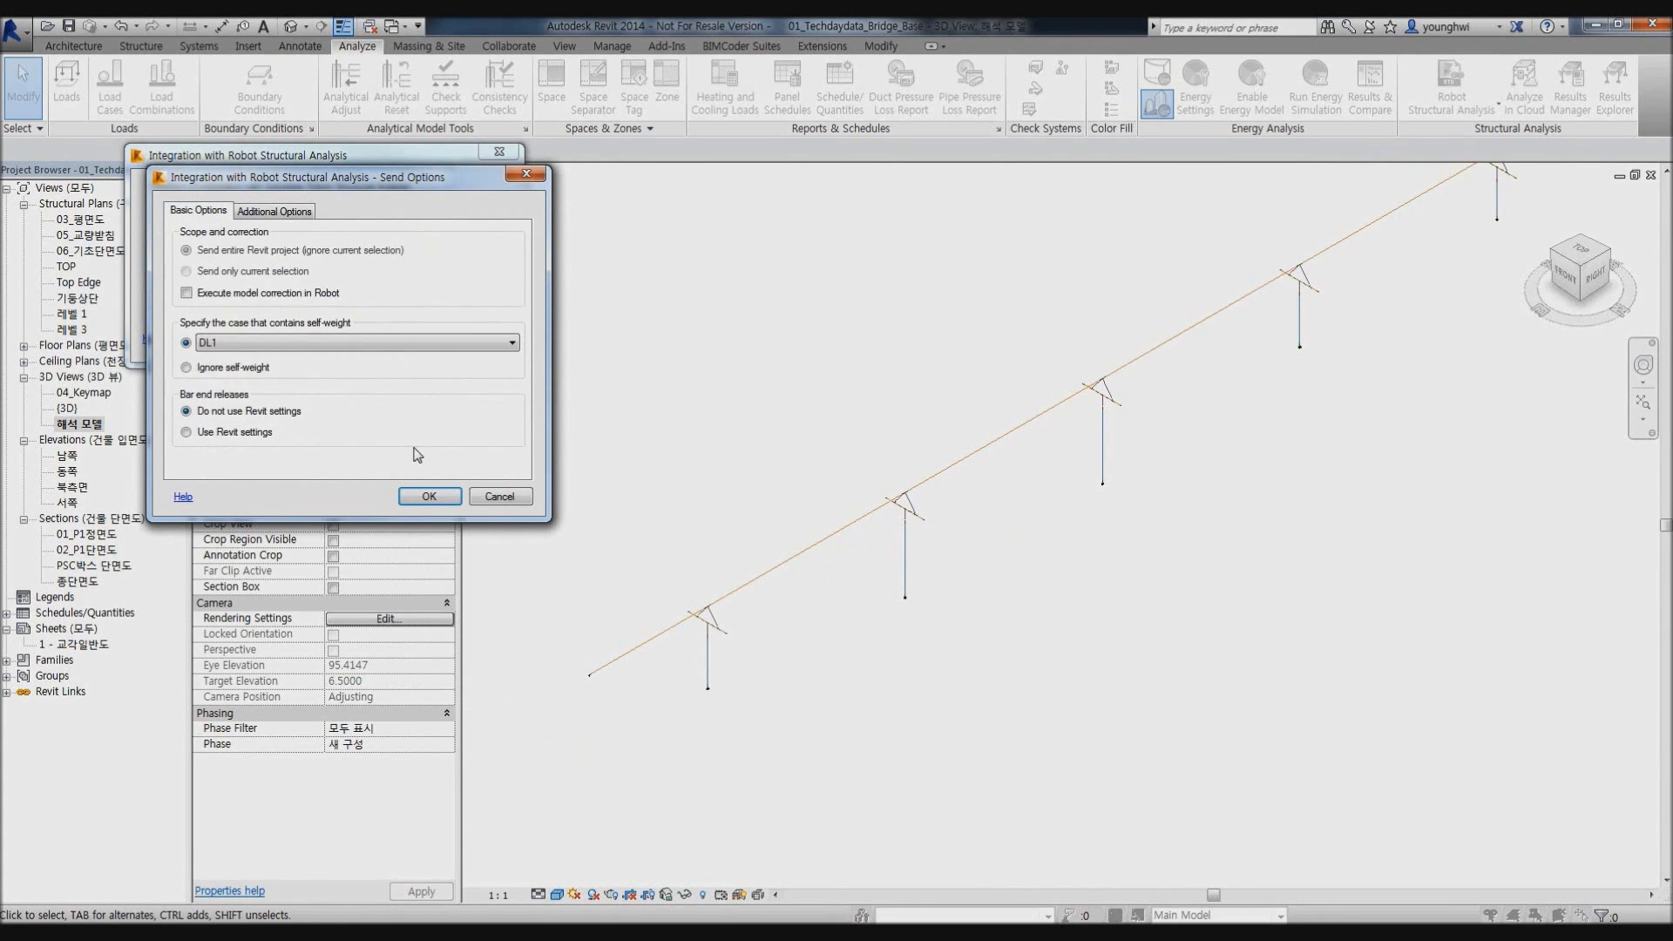
click(430, 497)
click(376, 340)
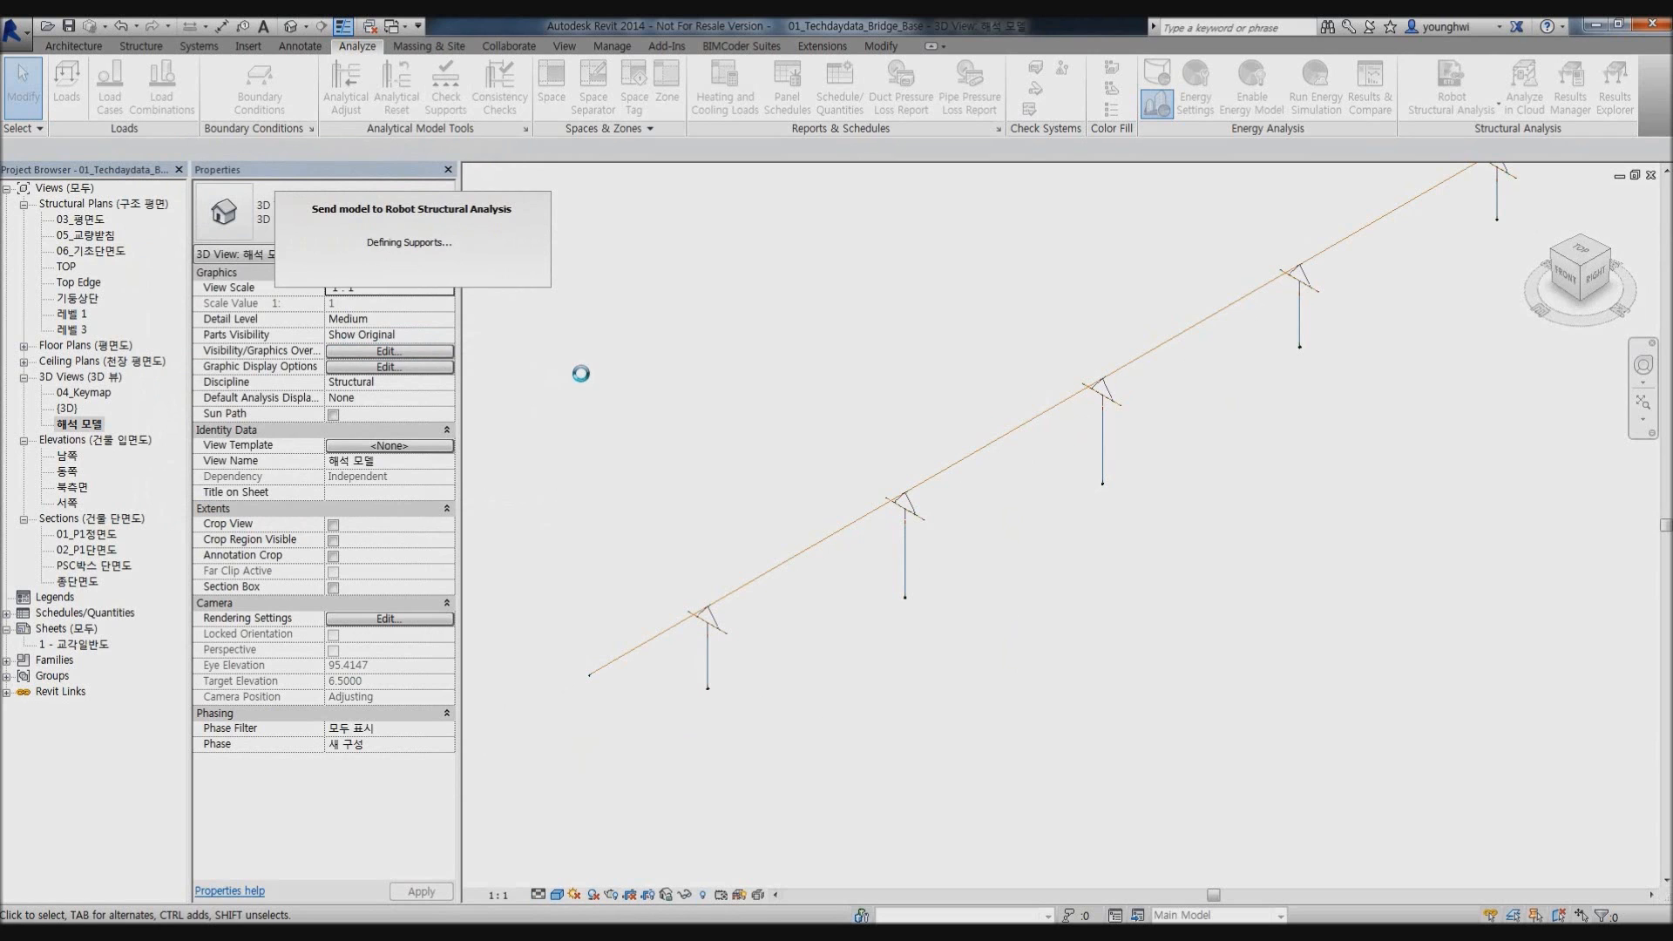
click(957, 524)
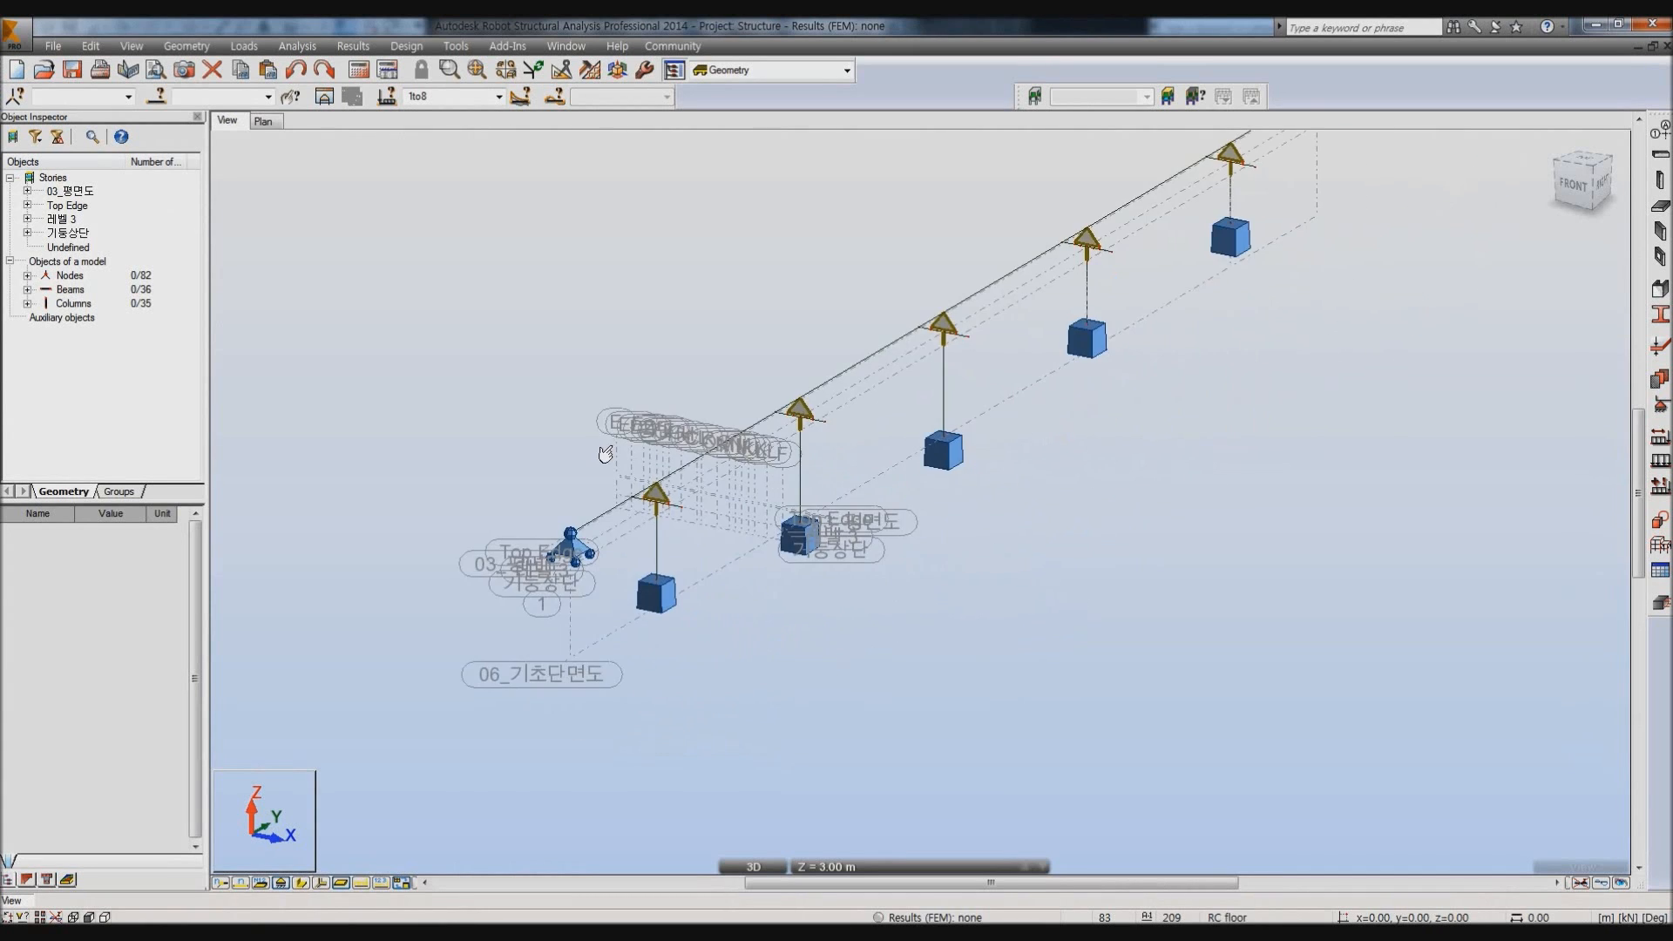
Hide the structural axes in the Robot model view and make the displayed support symbols smaller.
right_click(607, 339)
click(701, 527)
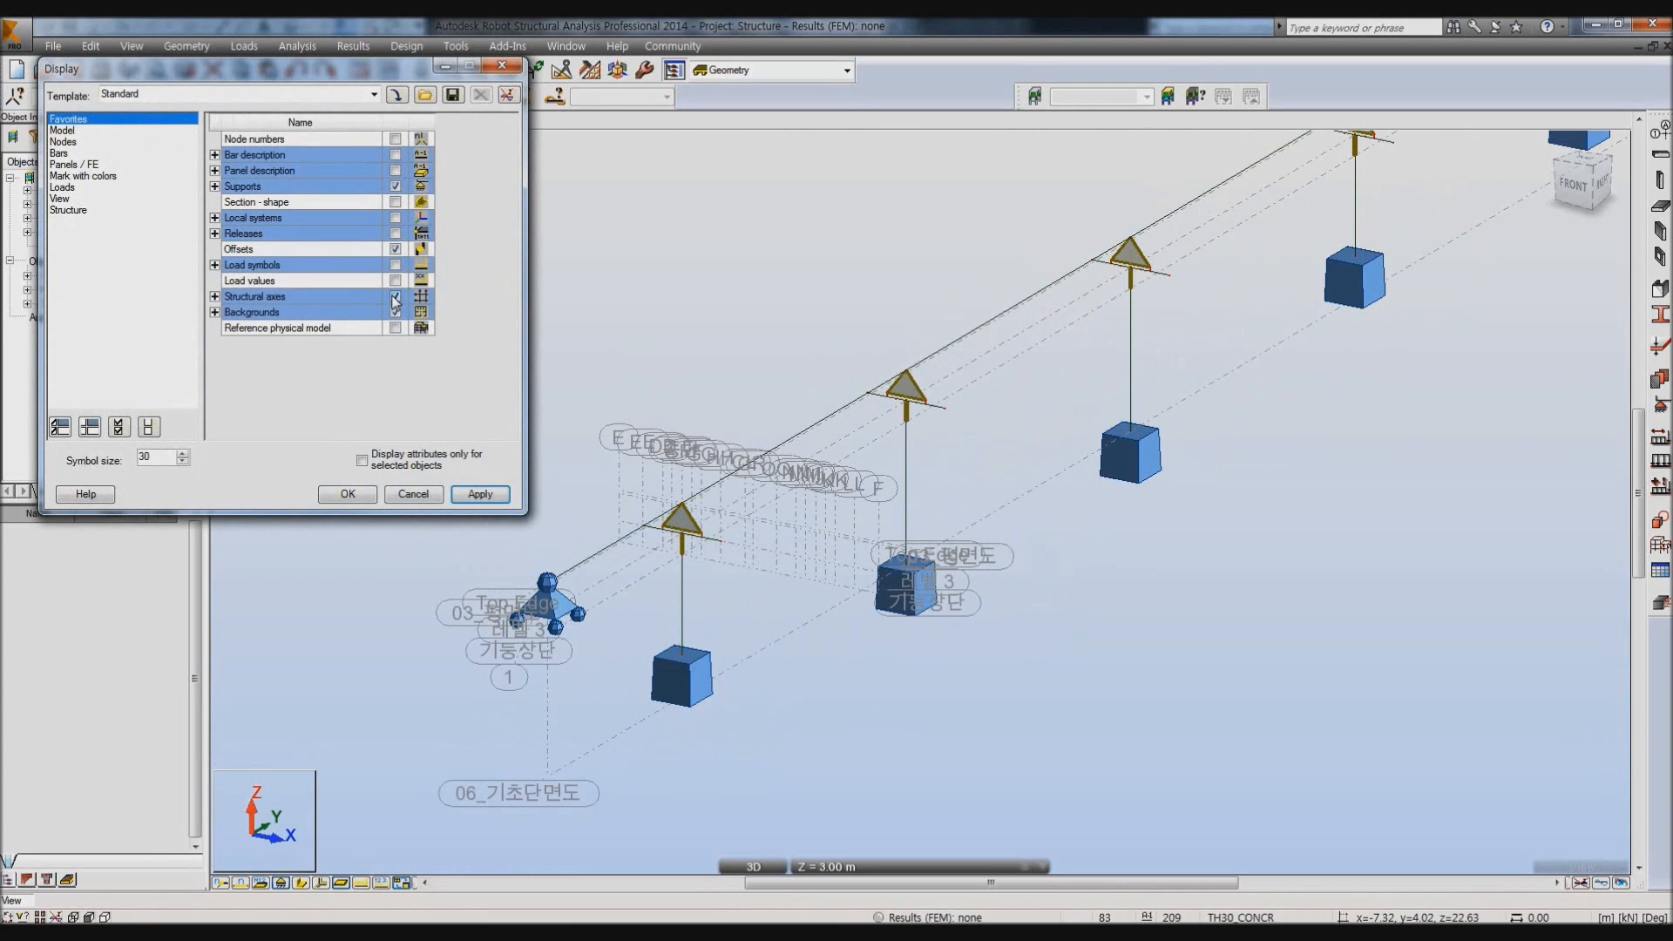
click(348, 494)
middle_drag(463, 478, 420, 476)
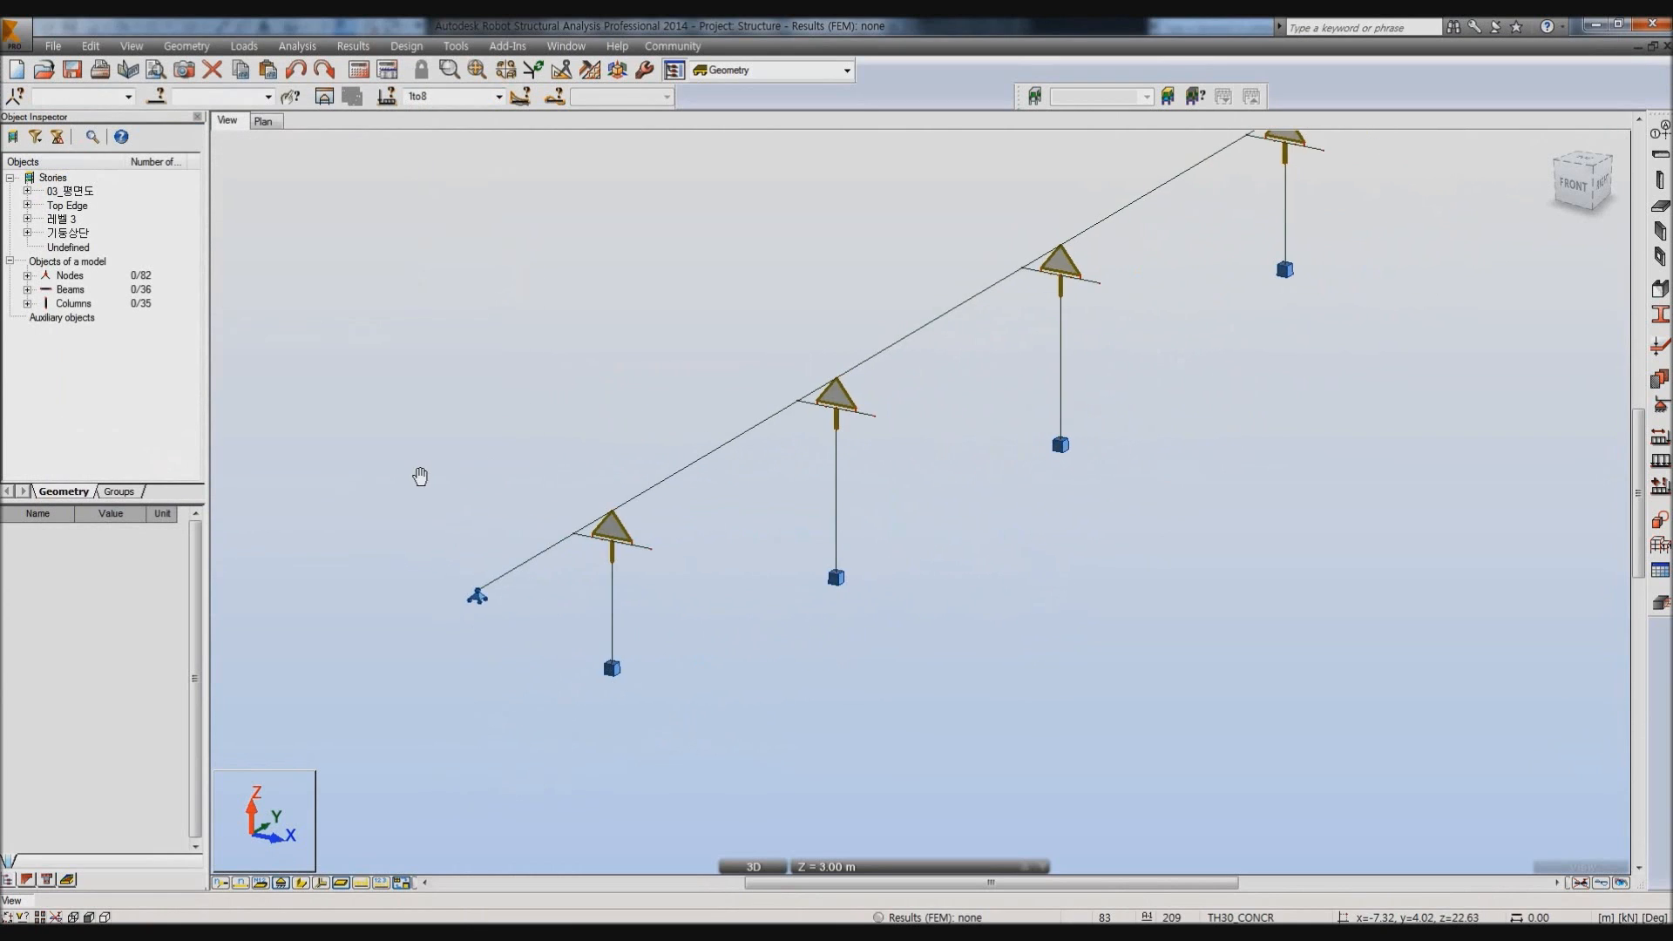
Inspect the supports at the deck-end node and the first column base, expanding the support details and widening the property columns.
scroll(523, 610, up, 3)
click(454, 585)
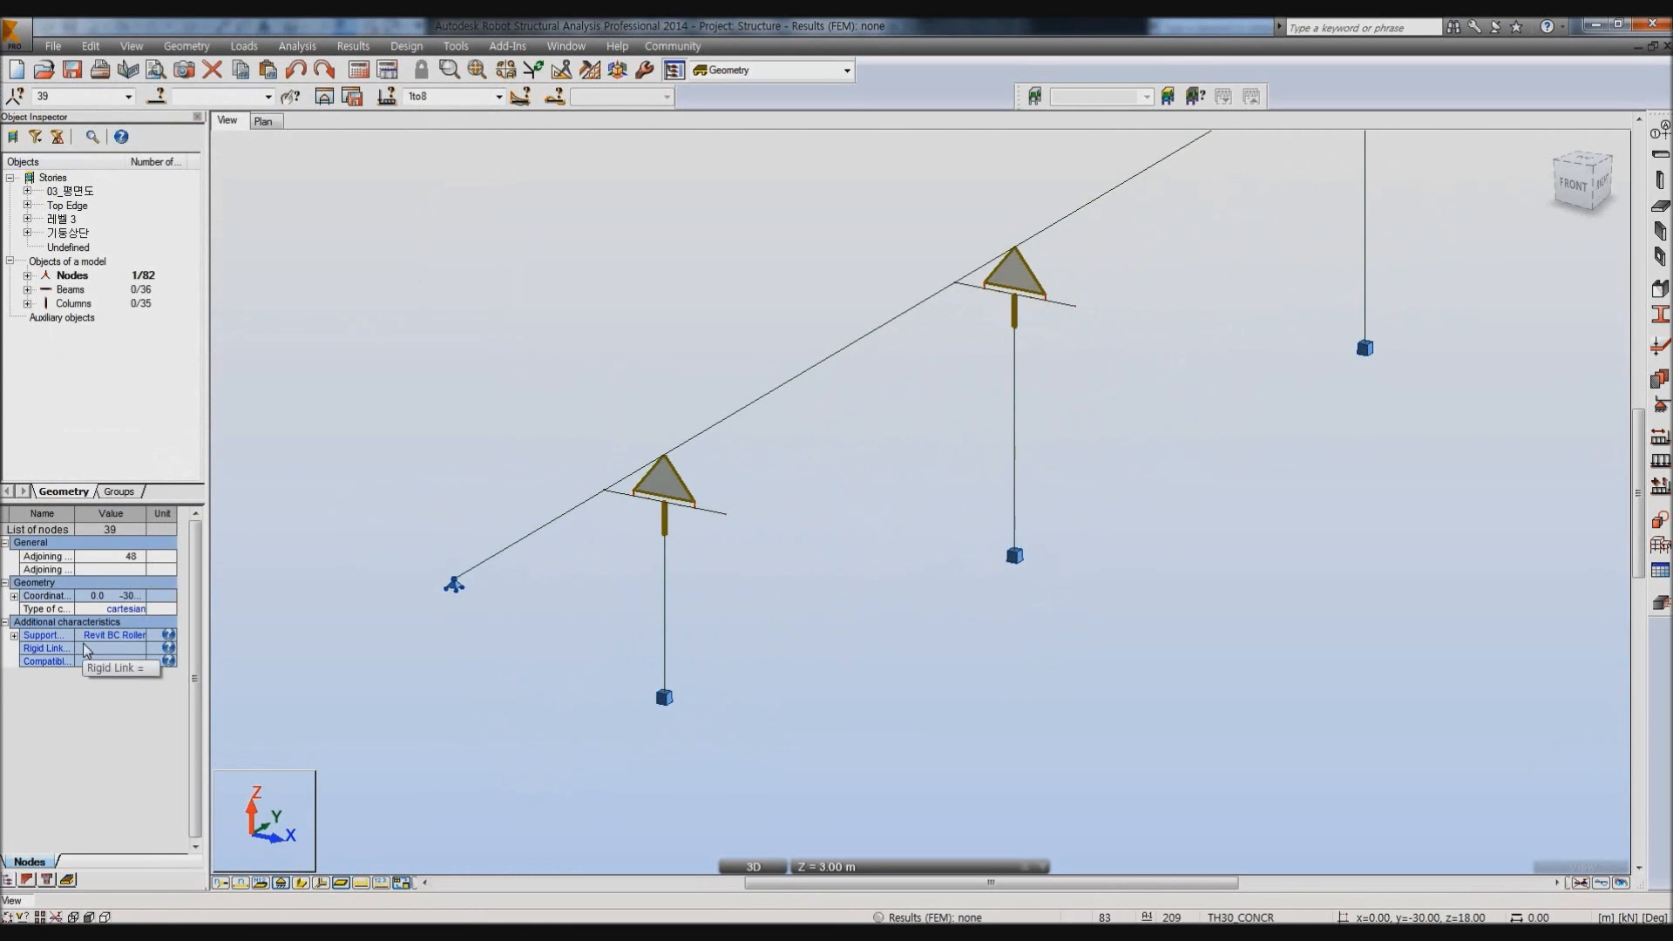
click(662, 697)
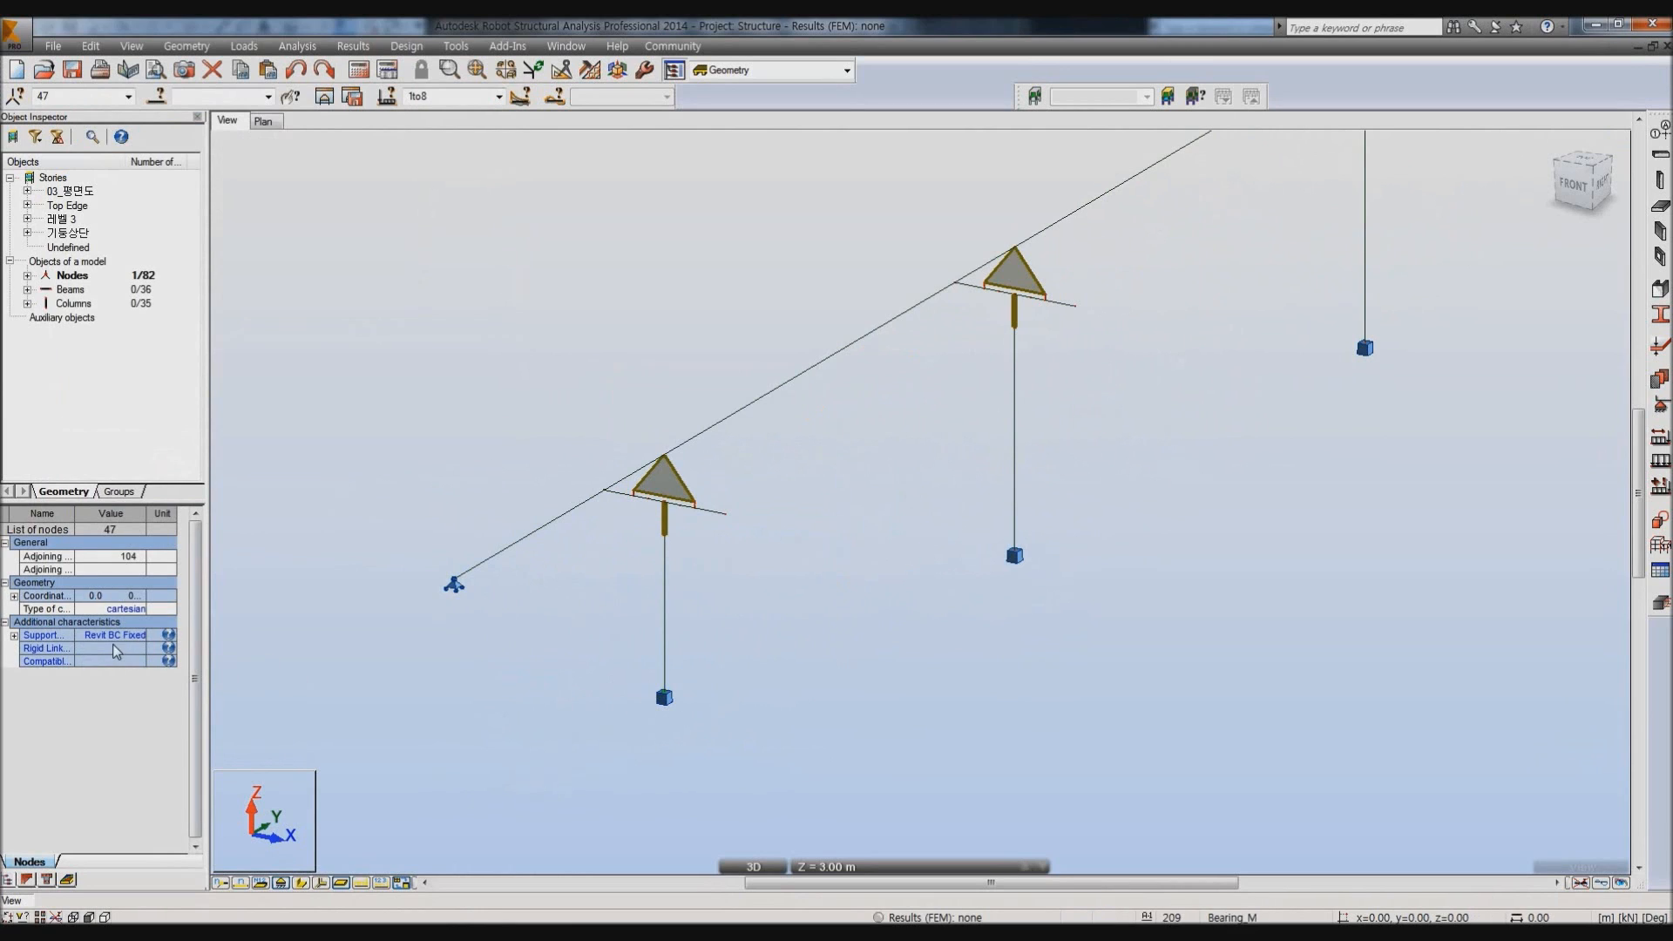
click(14, 636)
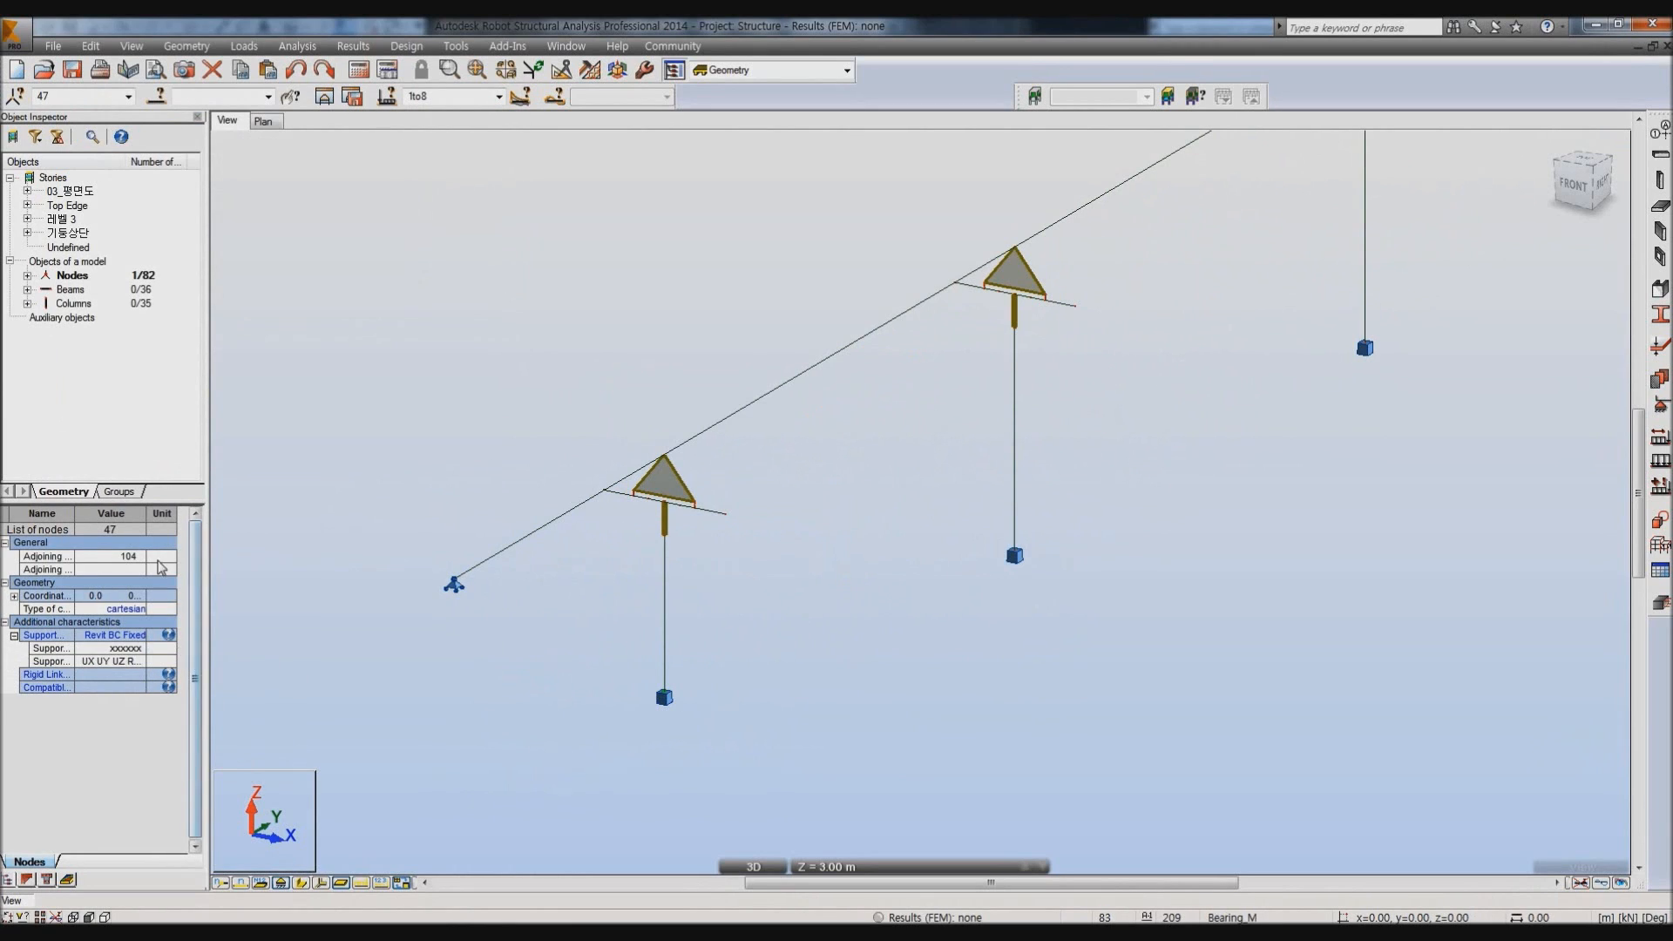
drag(206, 558, 280, 558)
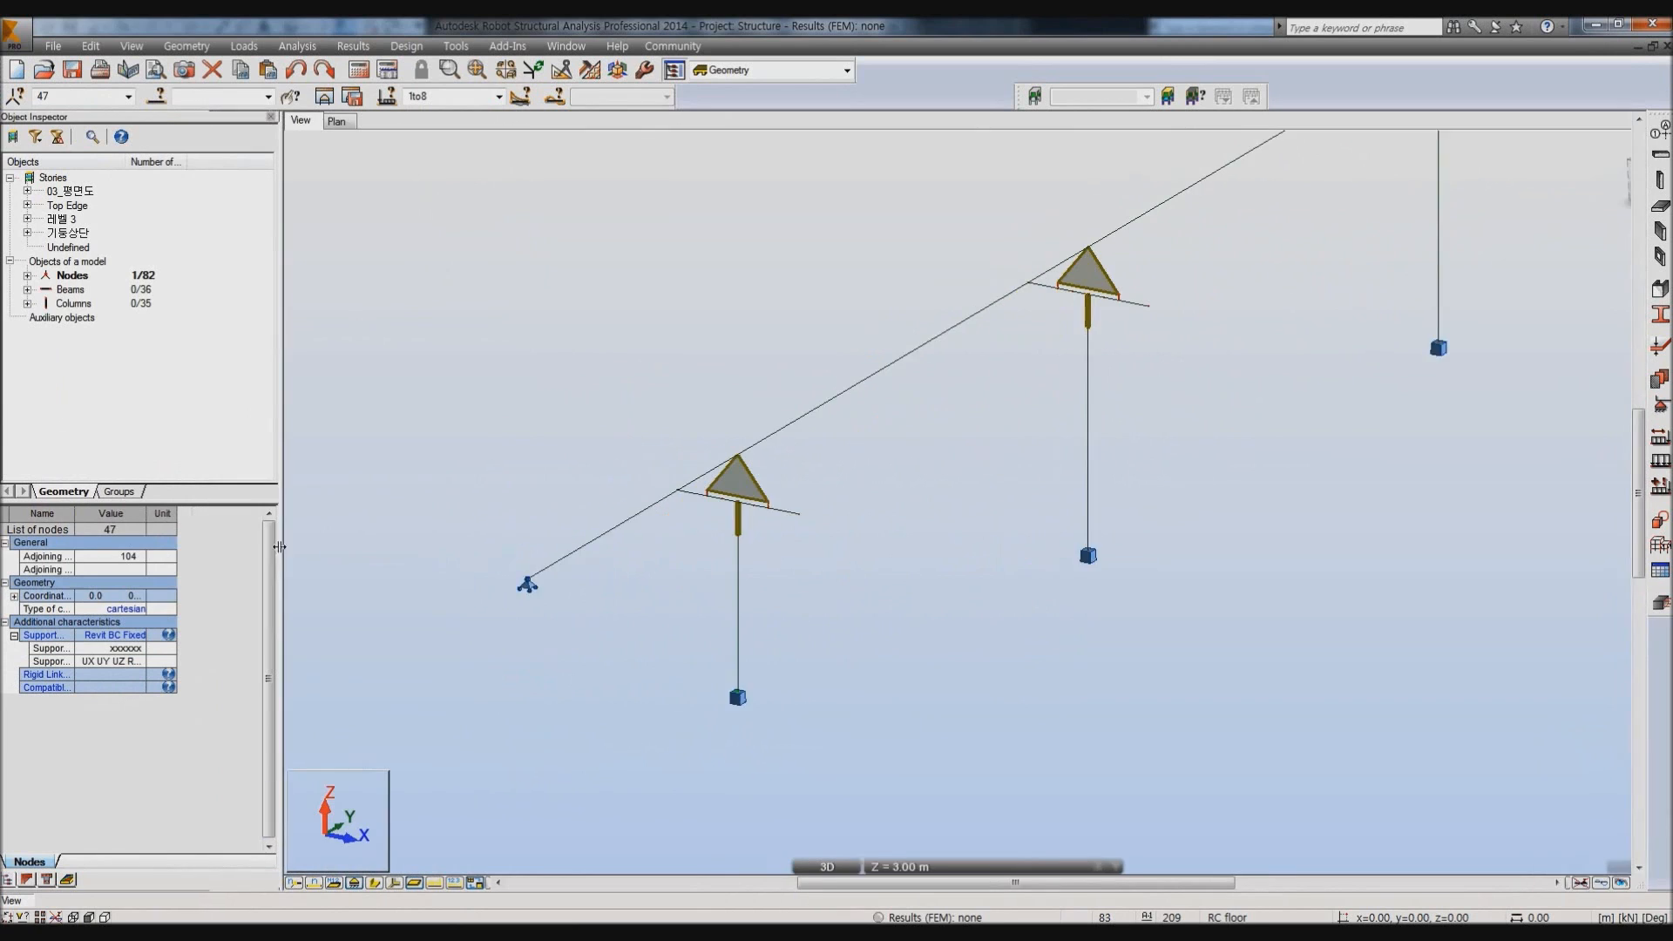
drag(146, 516, 188, 516)
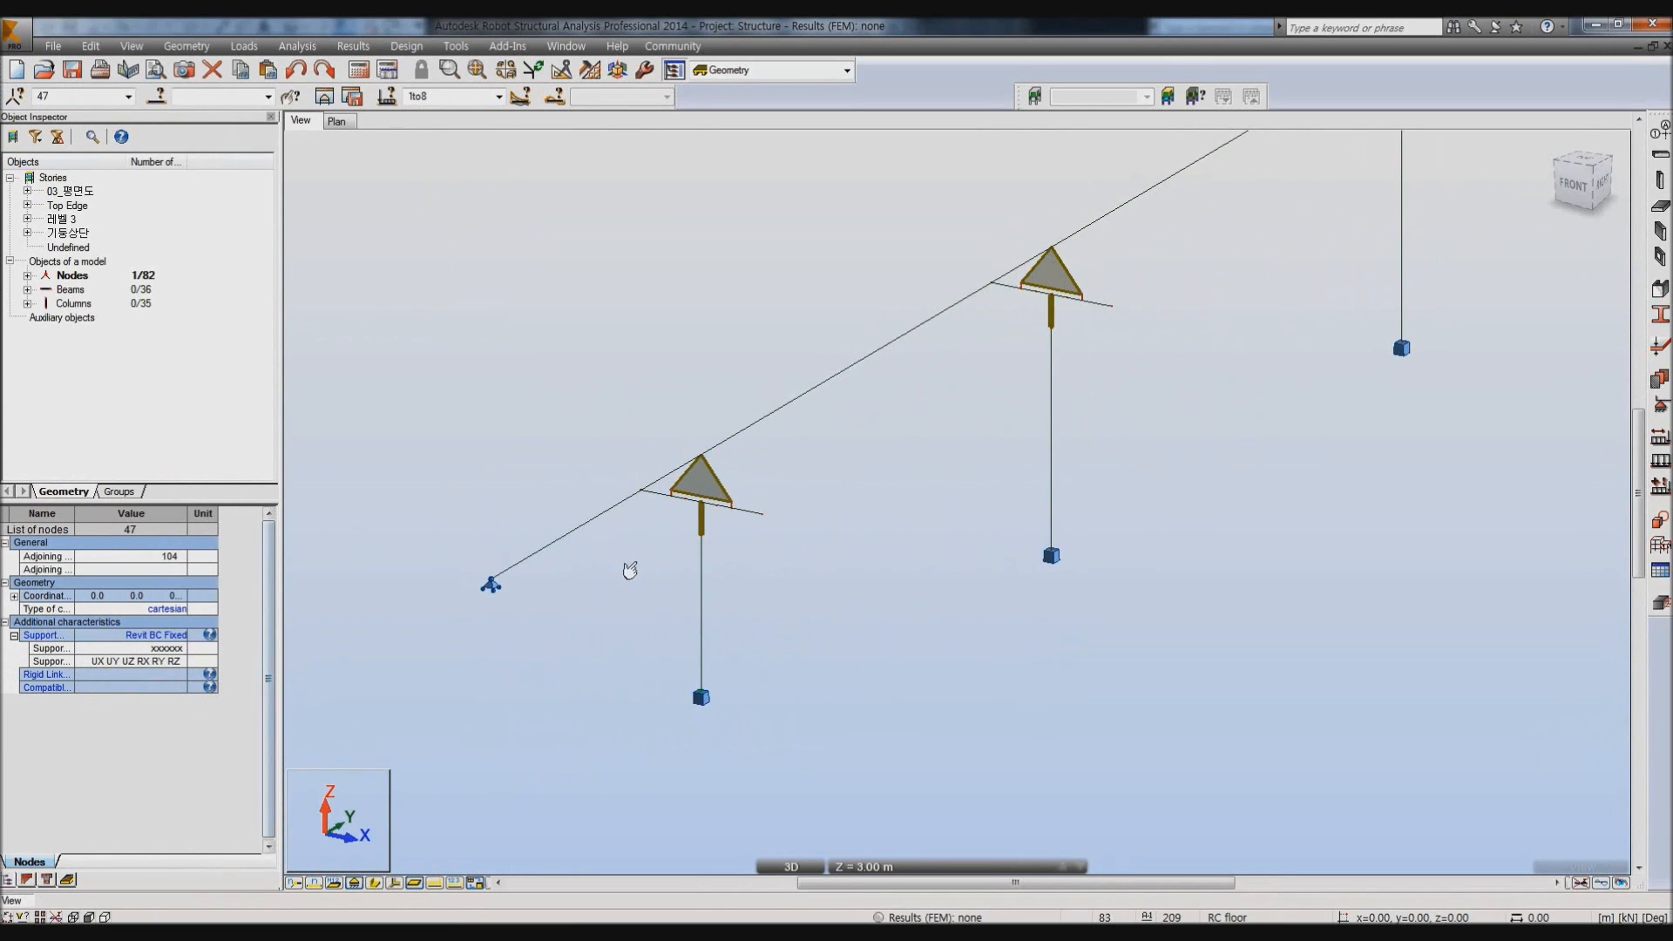
Check the rigid link assigned to the first pier's cap-beam centre node.
click(691, 513)
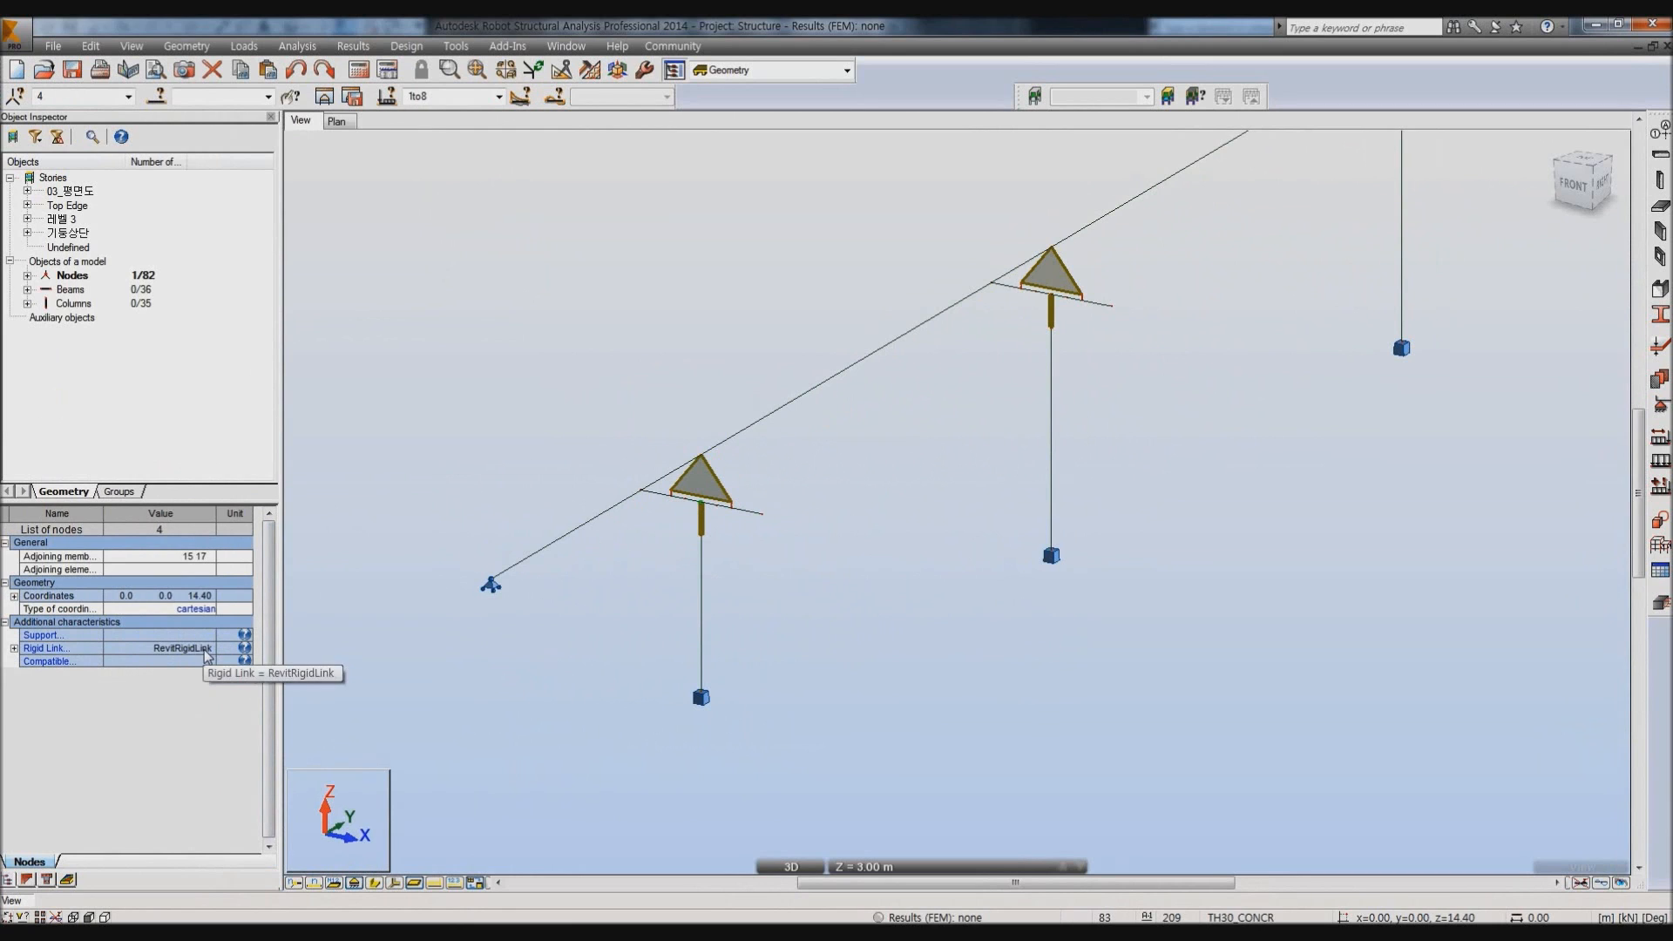
click(822, 589)
scroll(824, 579, down, 4)
middle_drag(1117, 513, 1006, 557)
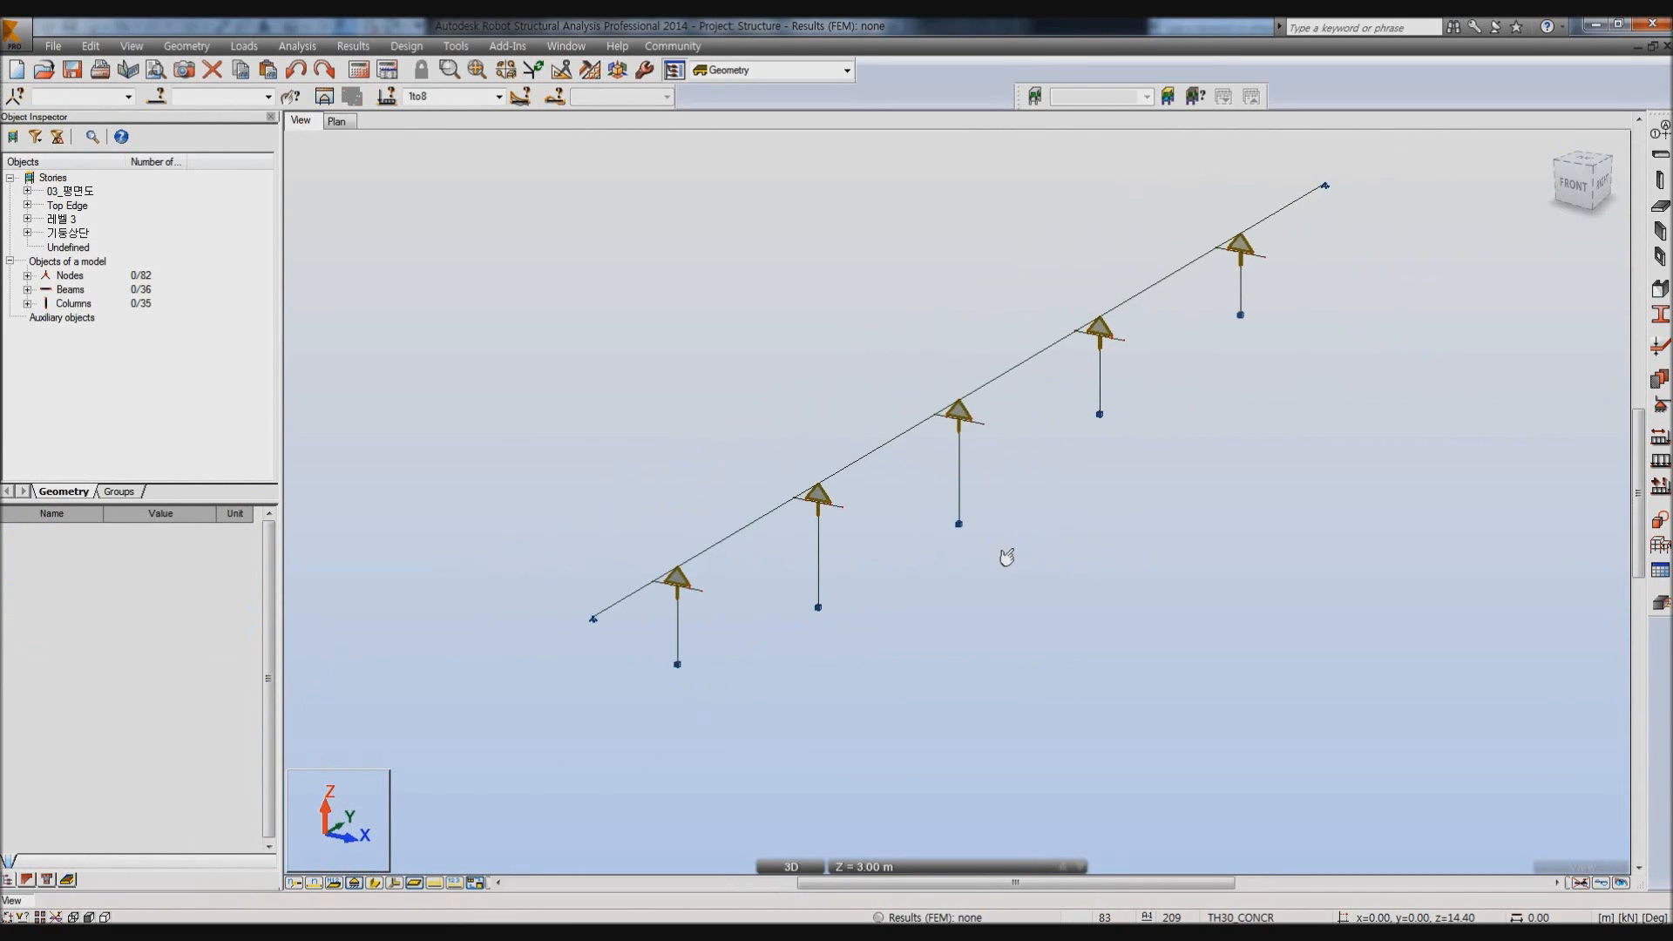
Display the section shapes of the bridge bars and view the bridge from the front.
click(377, 884)
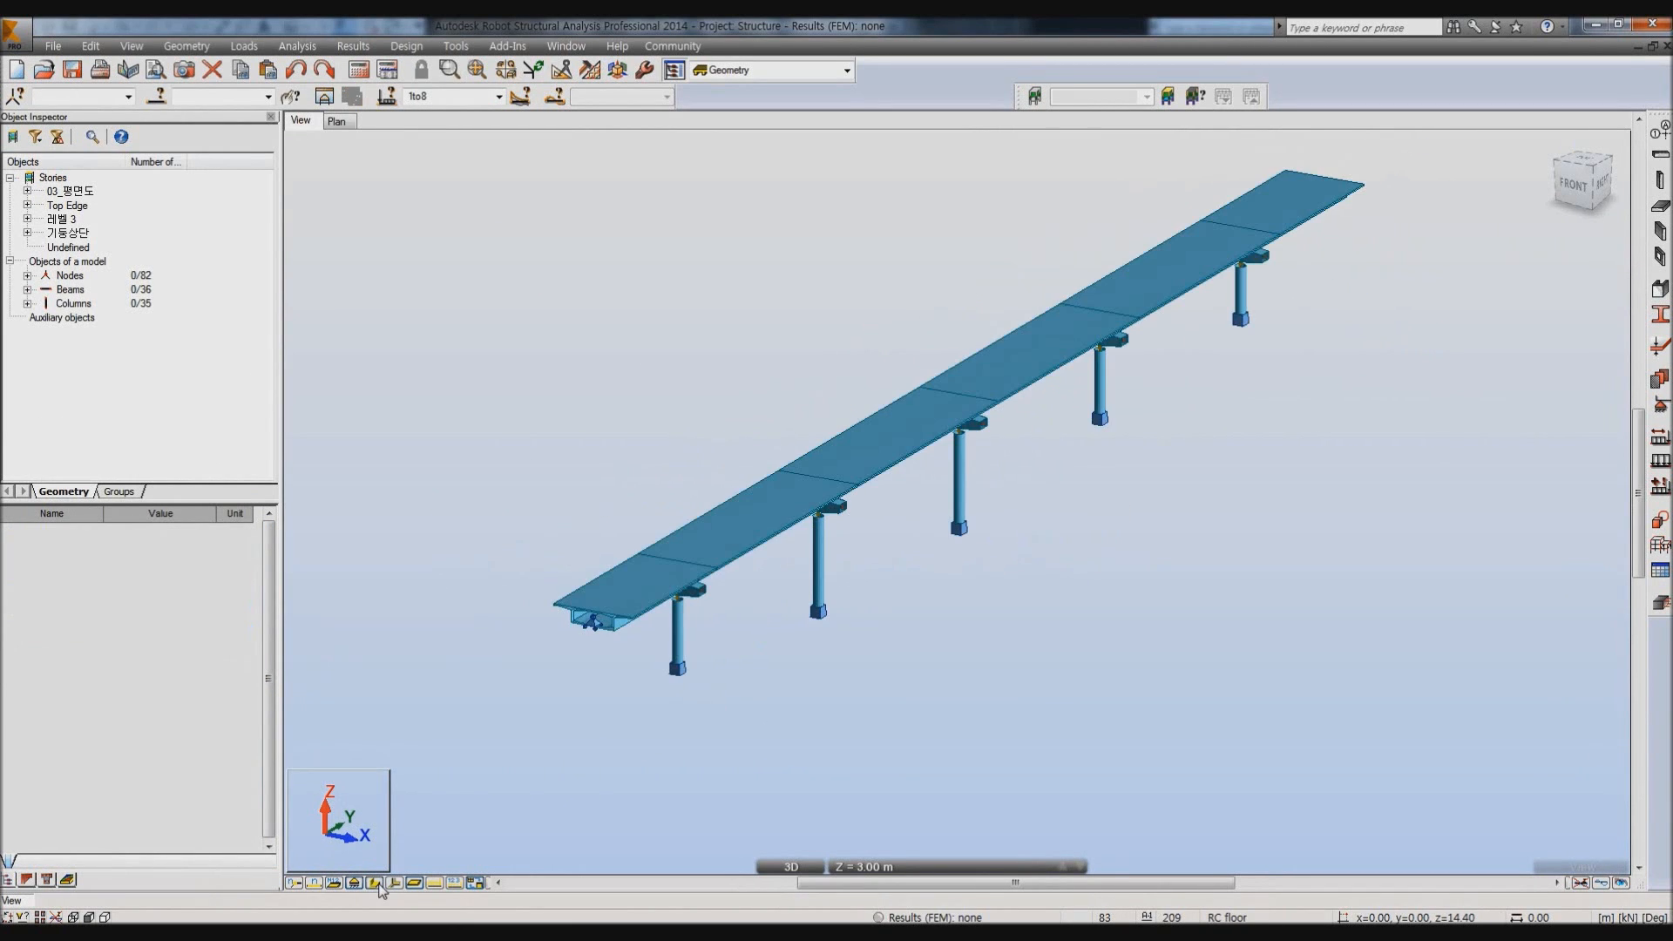
click(1574, 185)
scroll(988, 434, down, 1)
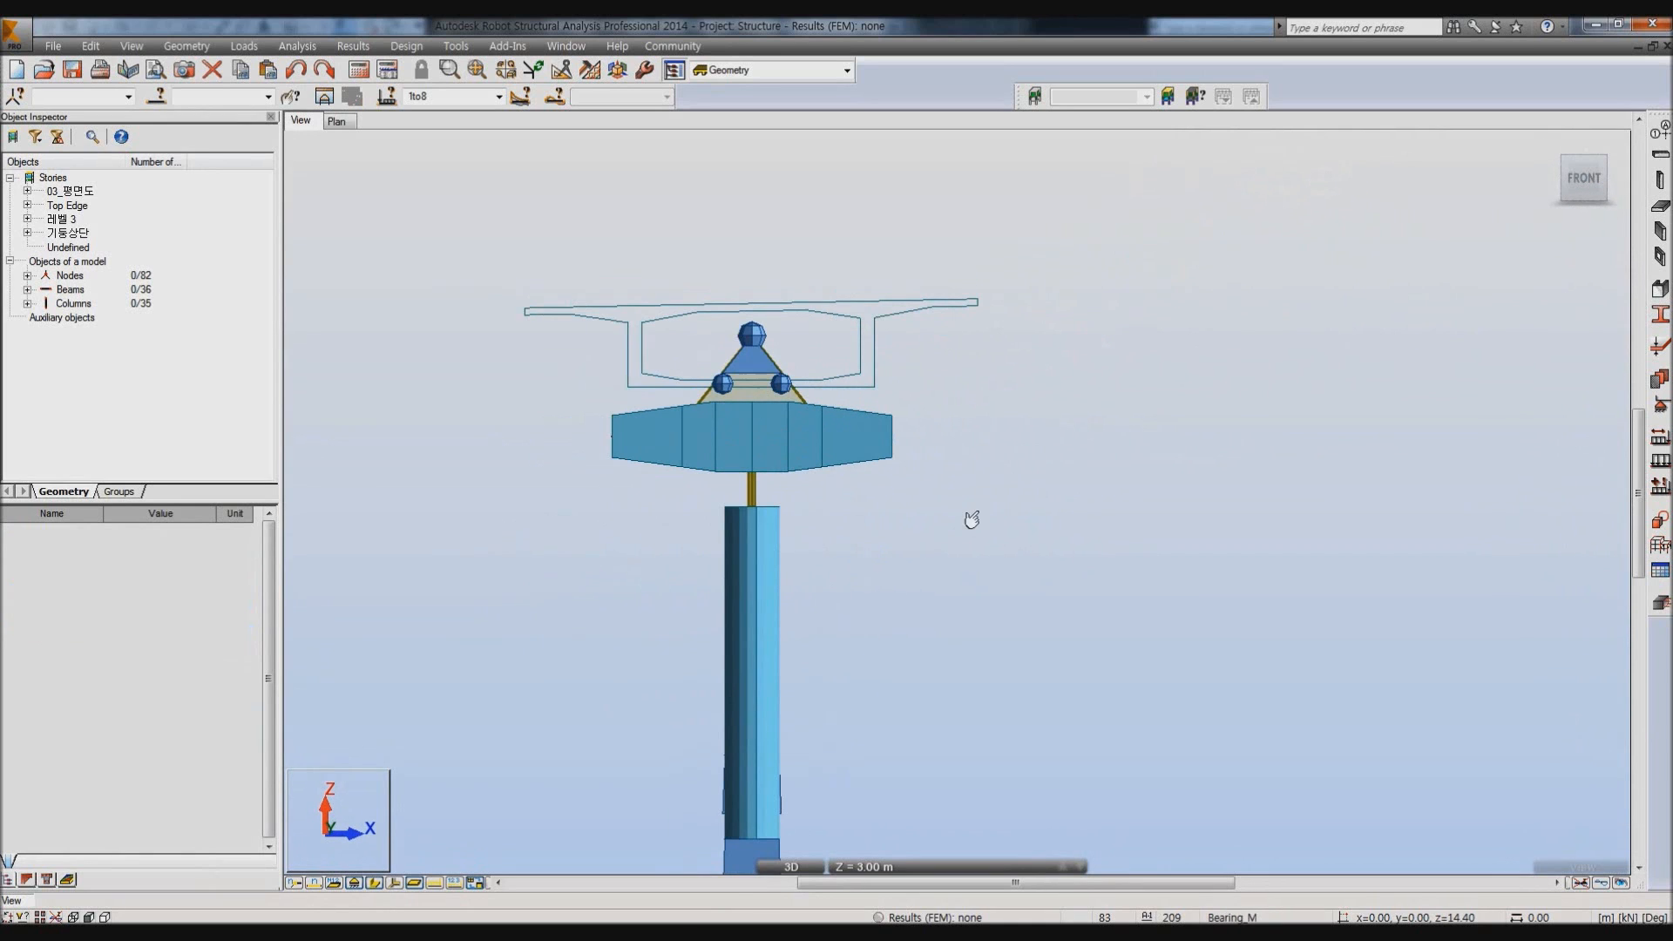
middle_drag(980, 519, 979, 536)
Apply the Upper flange offset to all deck, bearing and cap-beam bars, and view the aligned bridge in 3D.
drag(433, 235, 1076, 509)
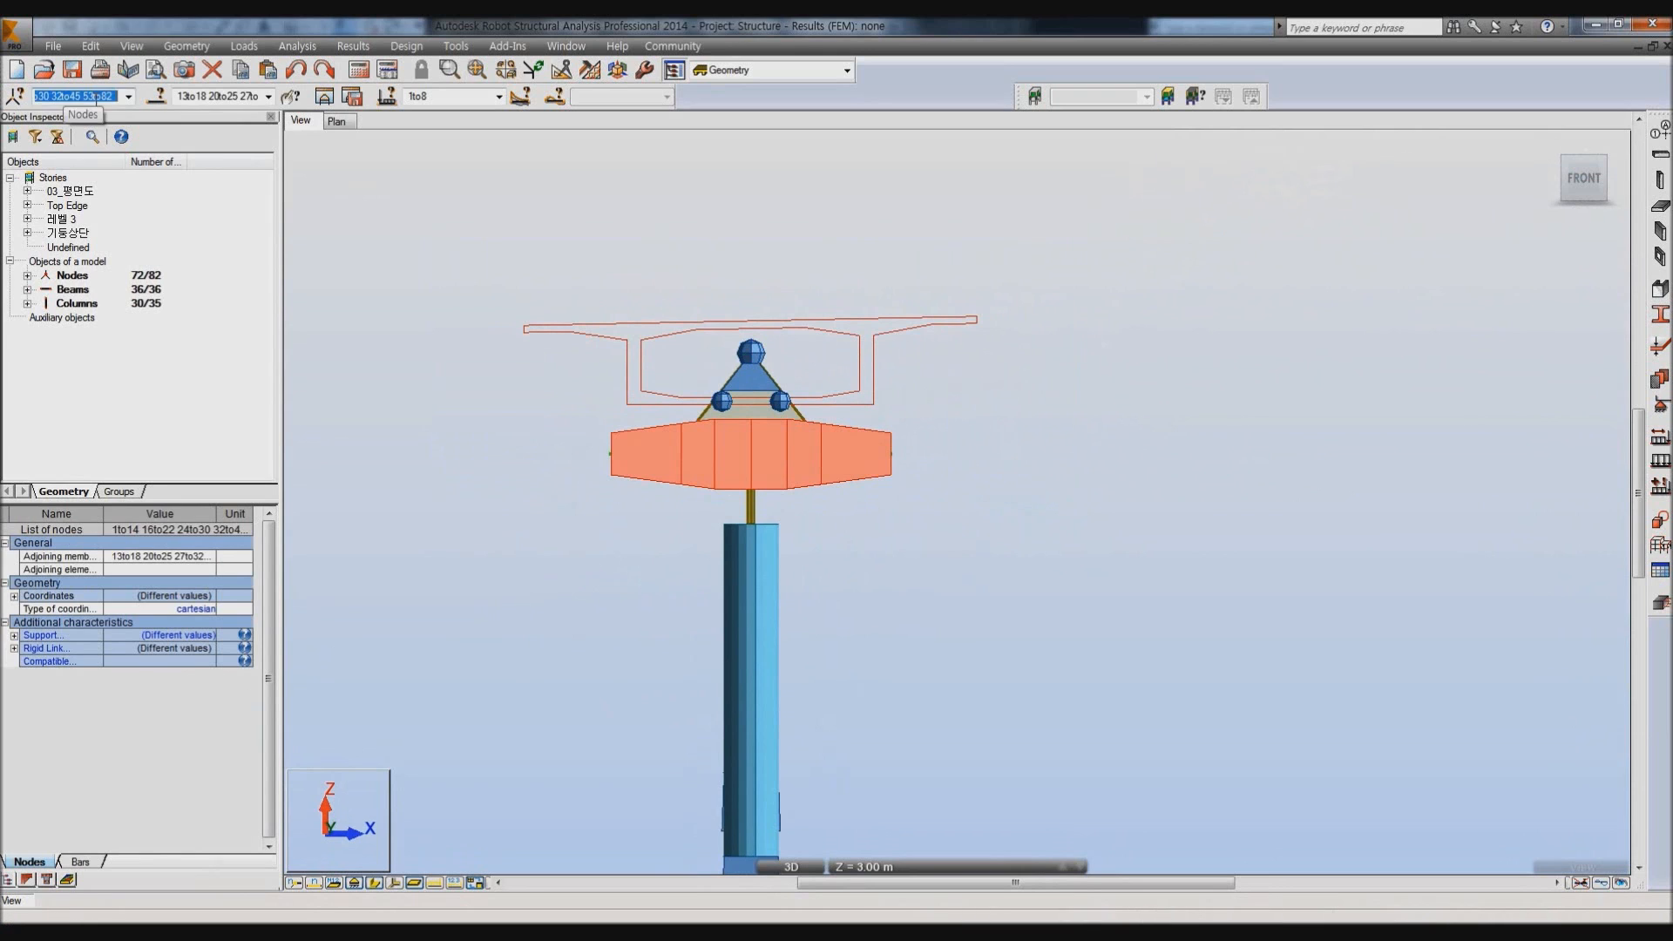
key(Delete)
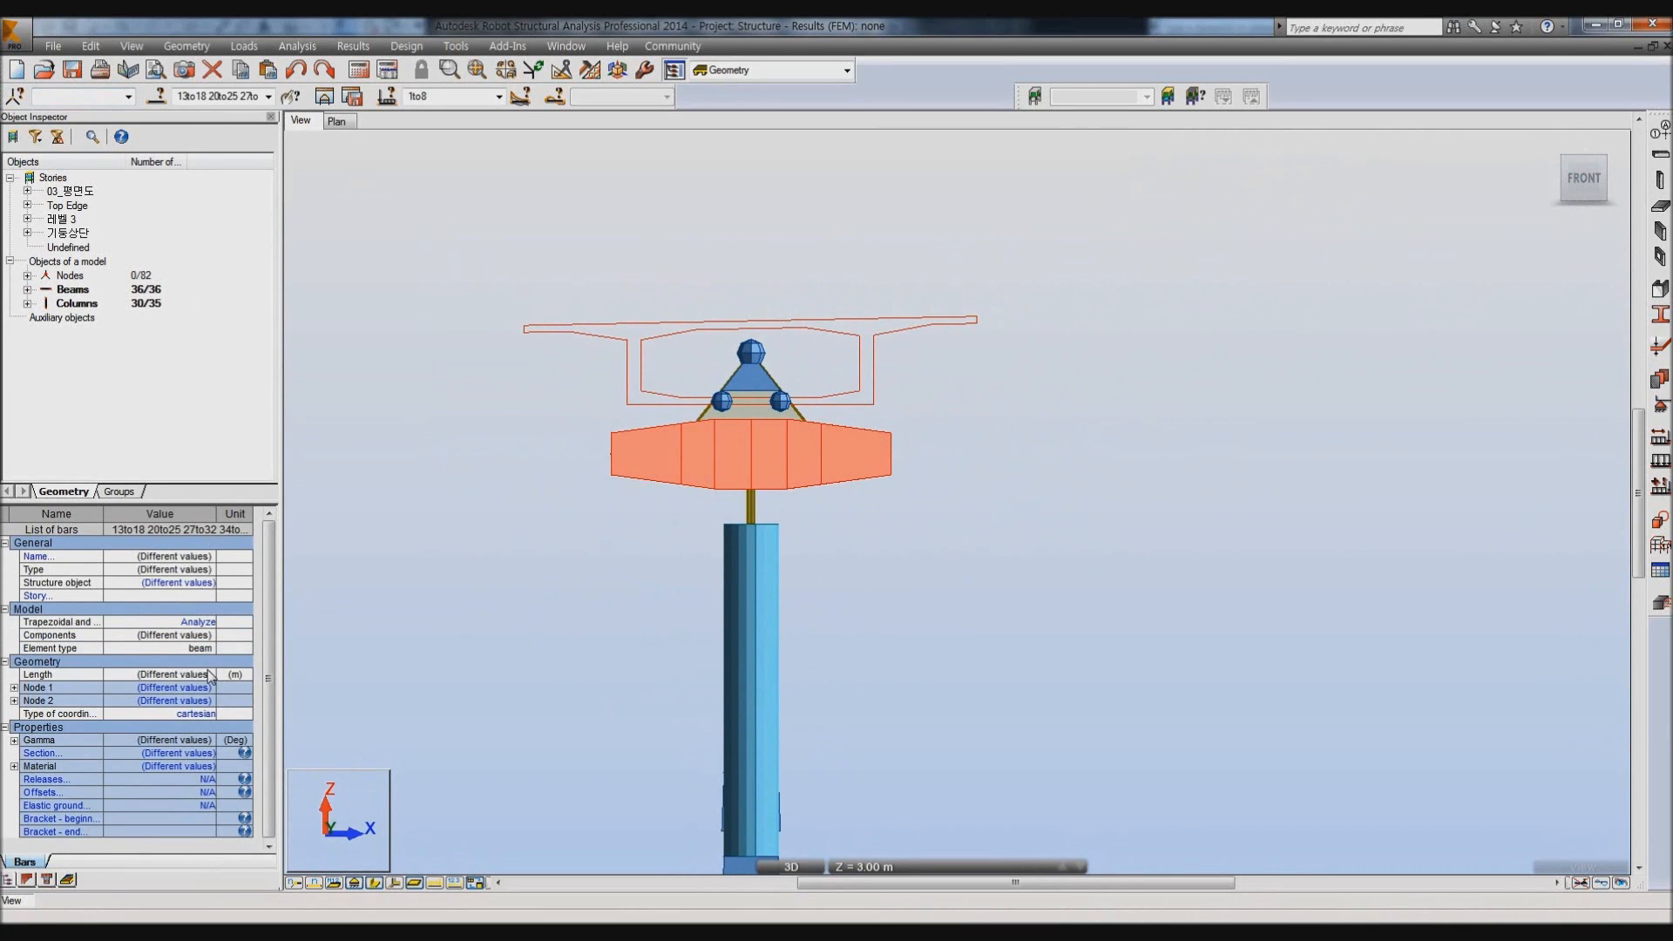
click(193, 792)
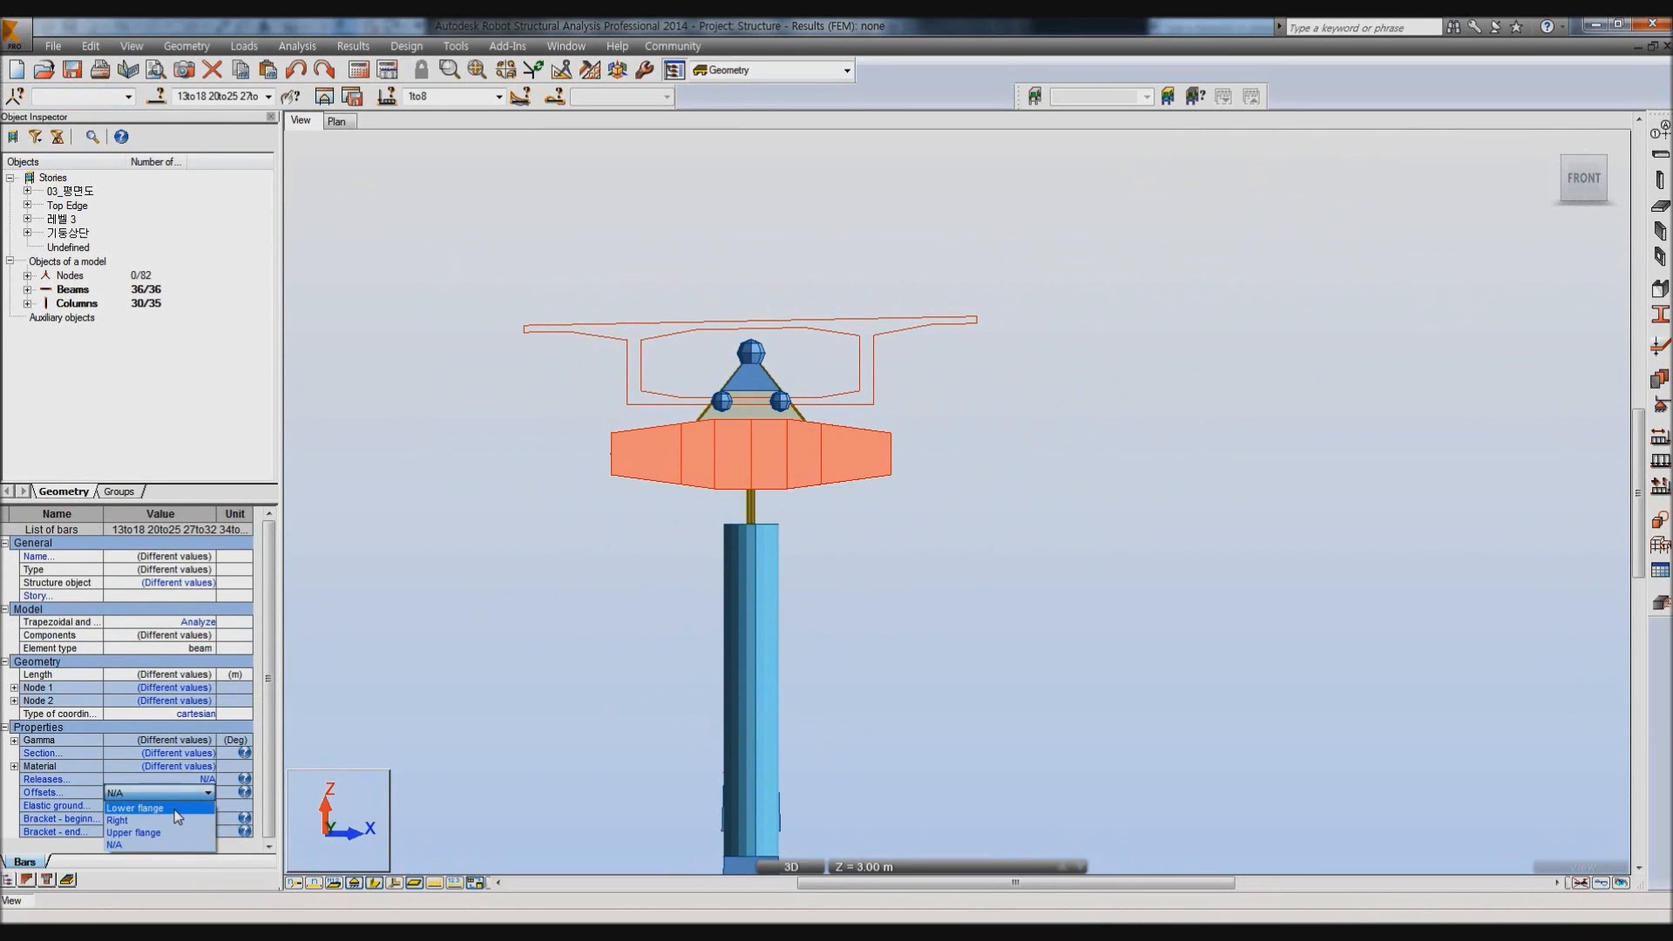
click(160, 832)
click(546, 585)
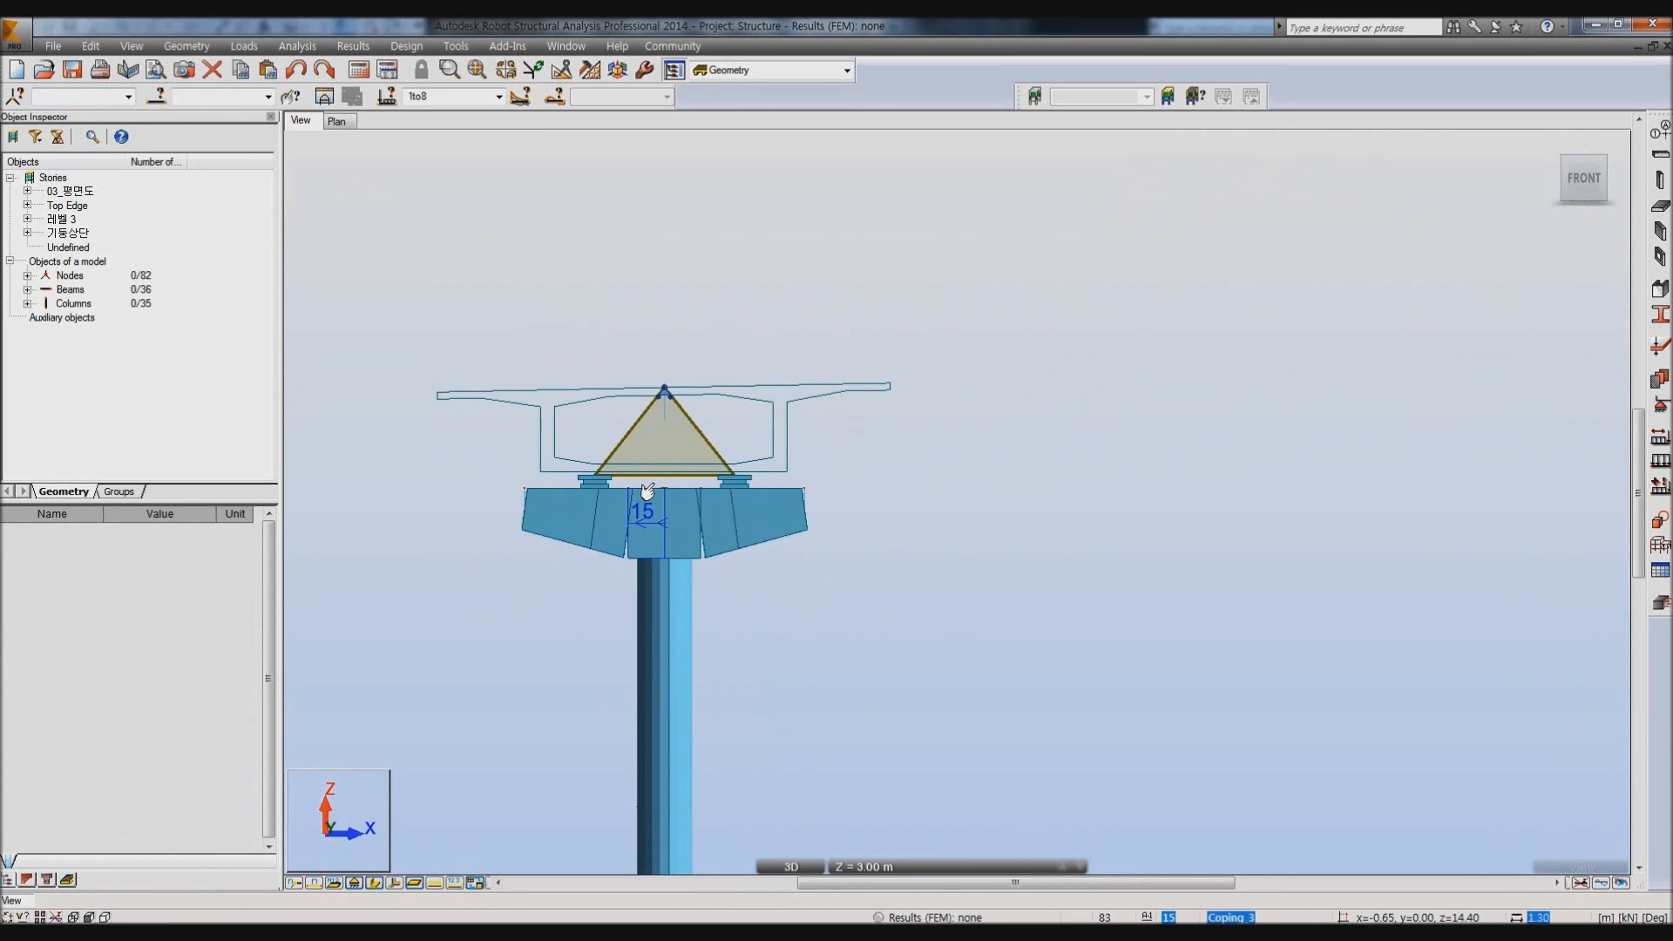
click(1602, 157)
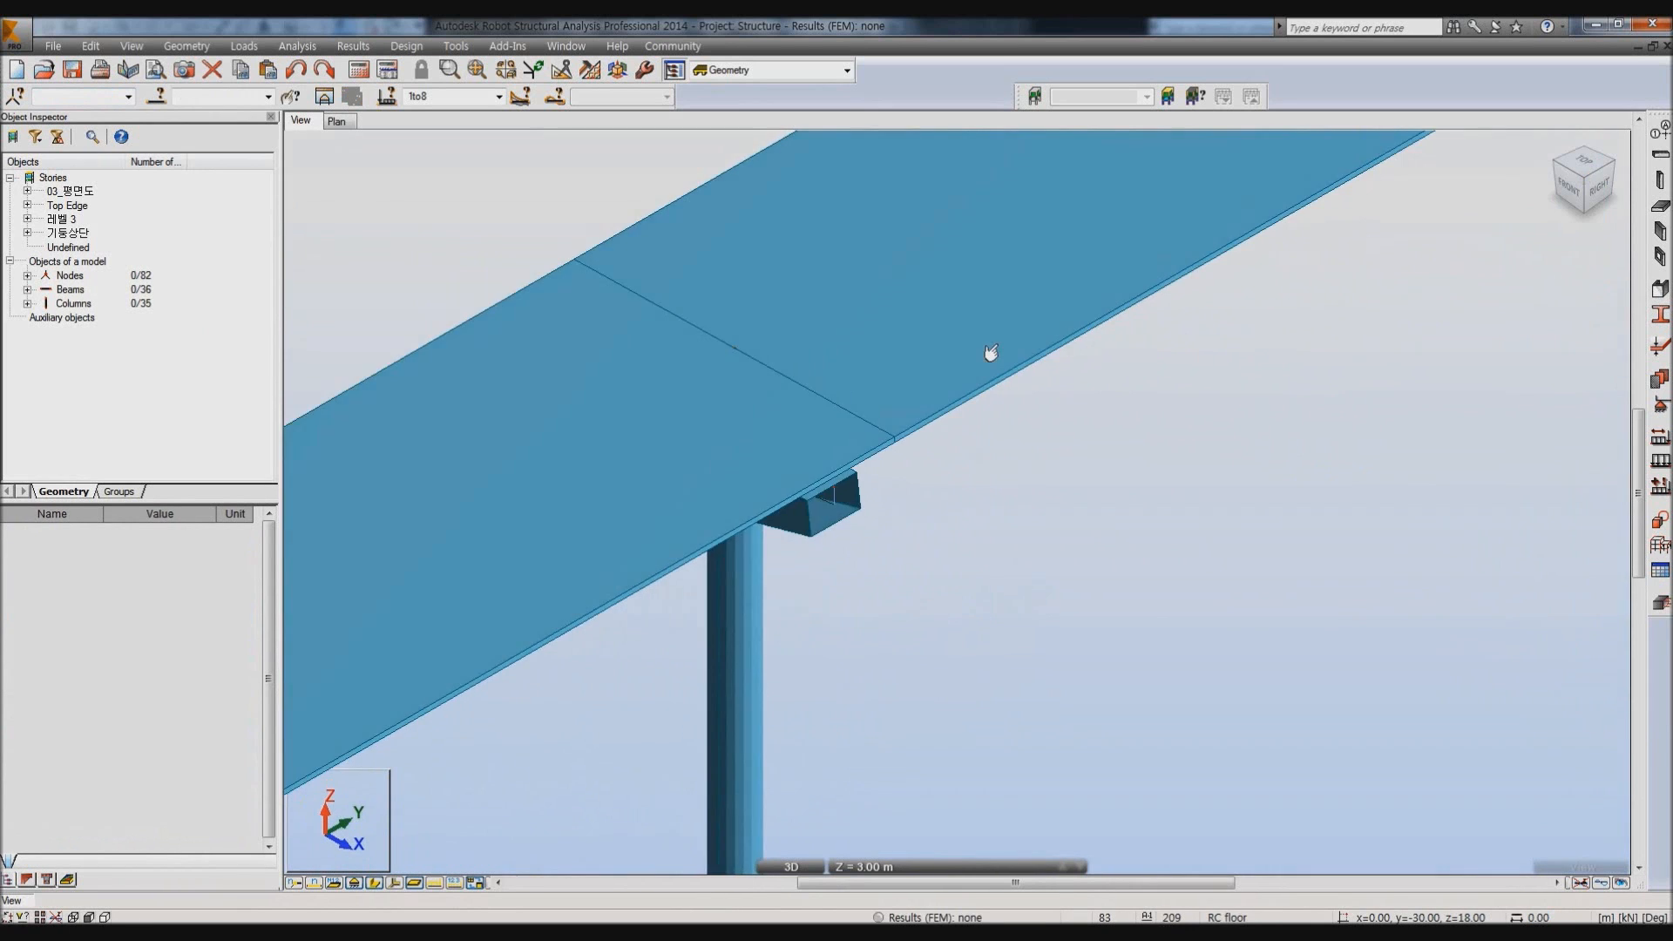
middle_drag(931, 407, 914, 485)
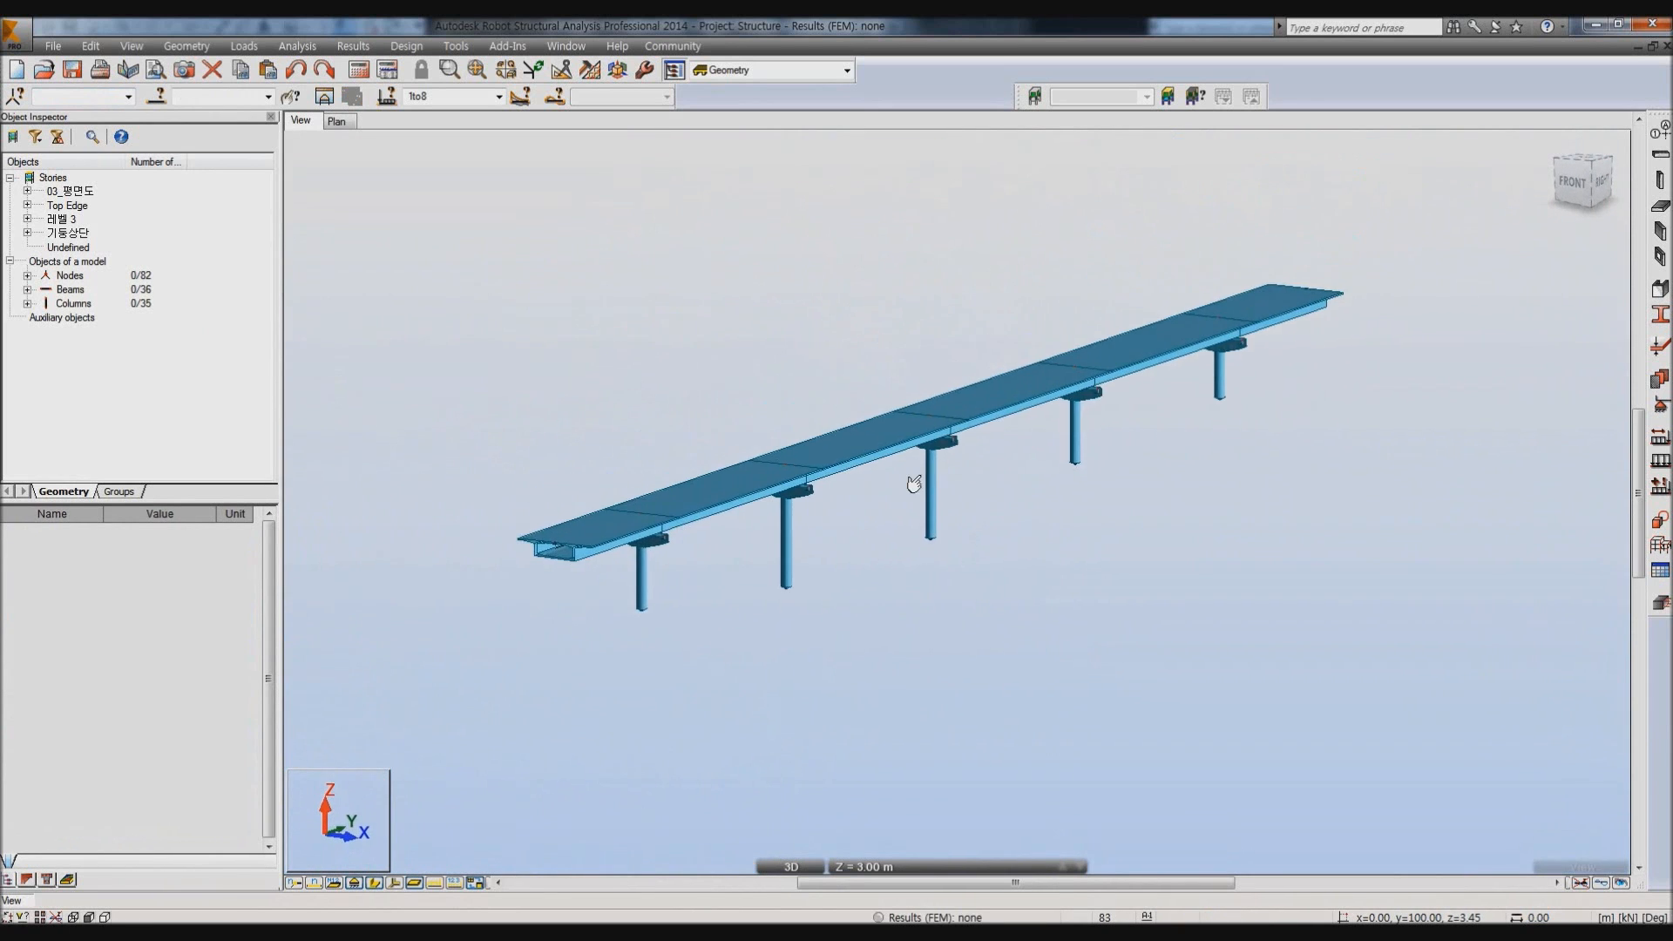
Open the prepared project TECH_RSA_V8_Design Demo.
click(43, 70)
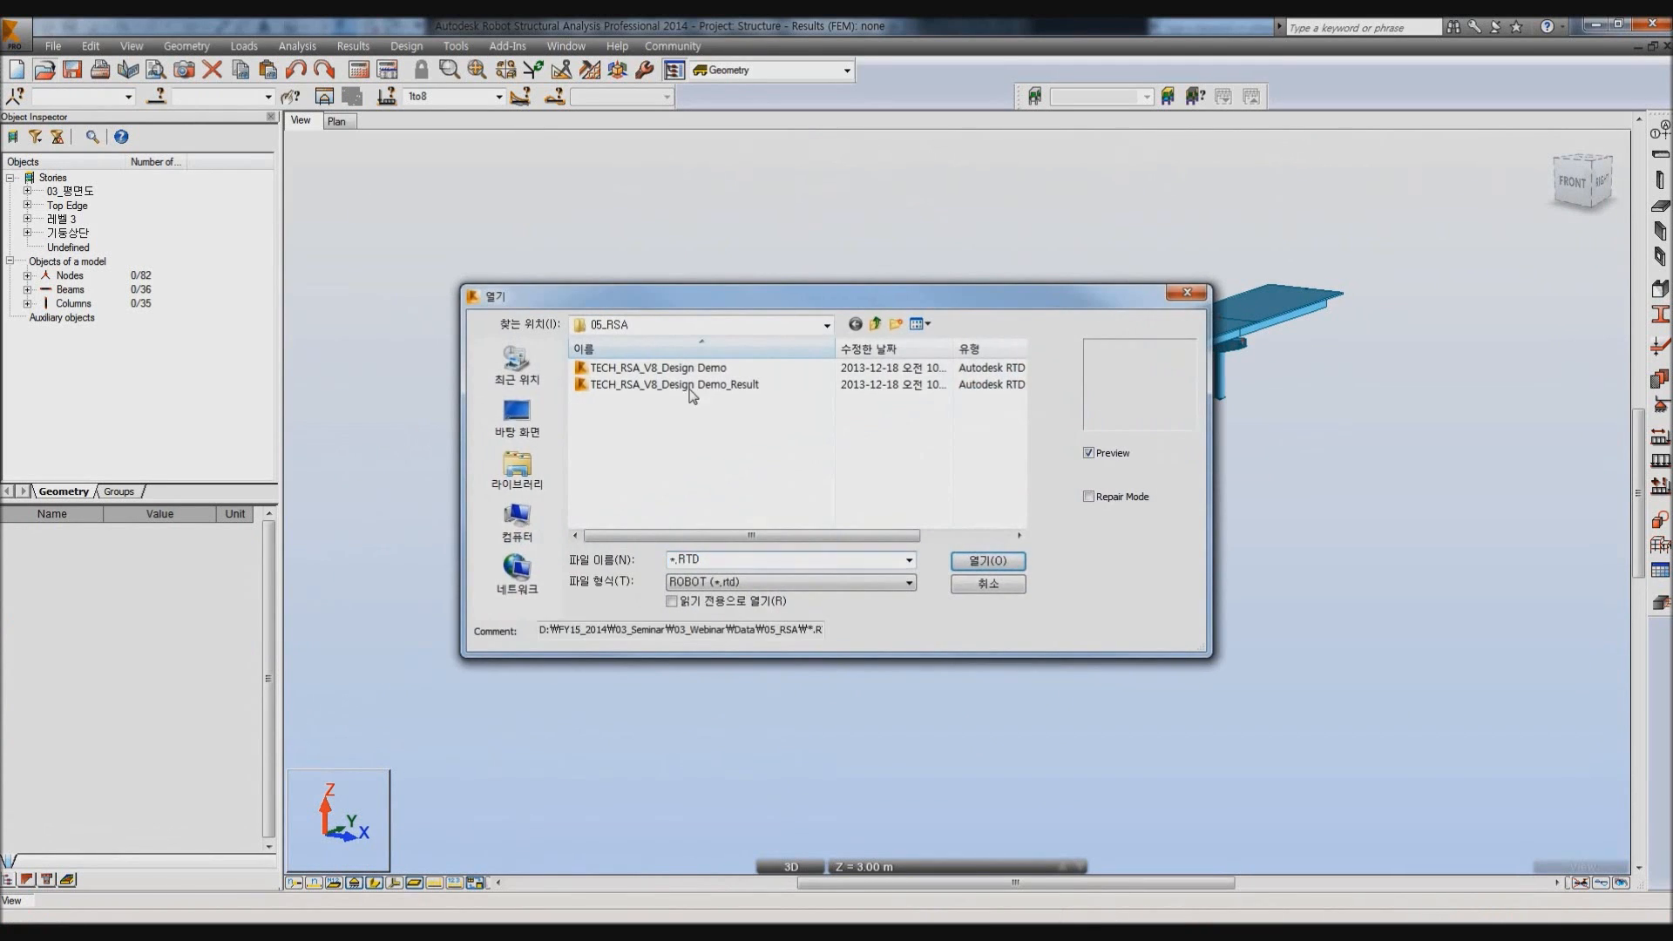
double_click(702, 391)
click(854, 516)
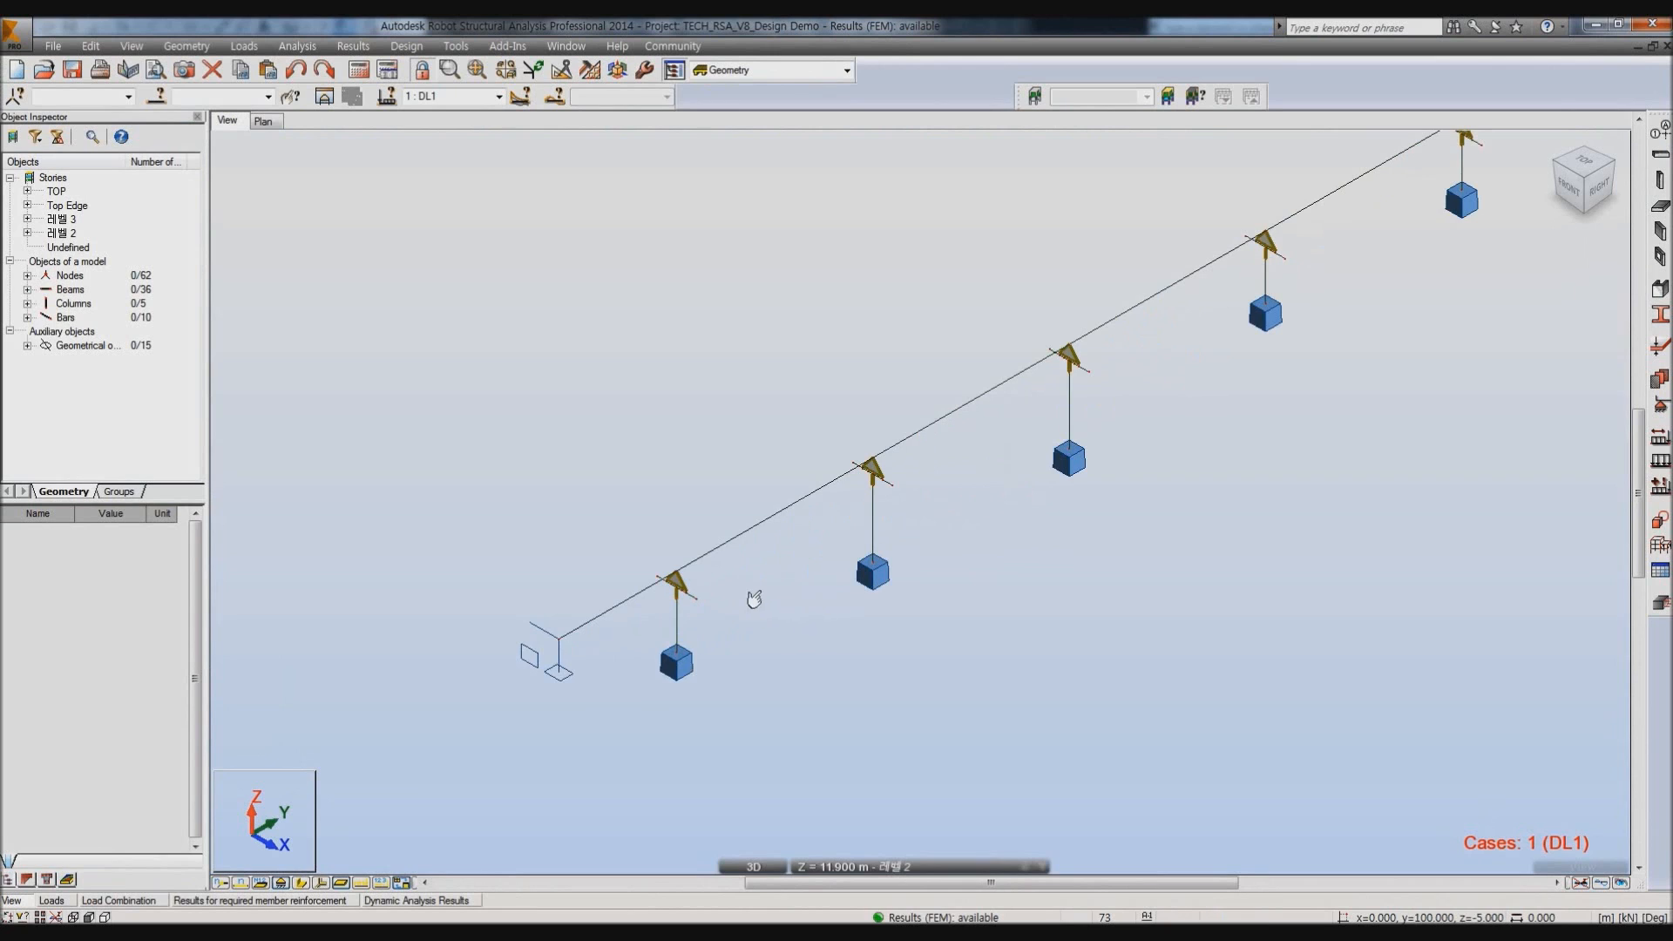
Hide the support symbols and display the load symbols and automatically generated forces on the model.
scroll(756, 598, down, 2)
middle_drag(756, 598, 725, 641)
right_click(519, 447)
click(523, 645)
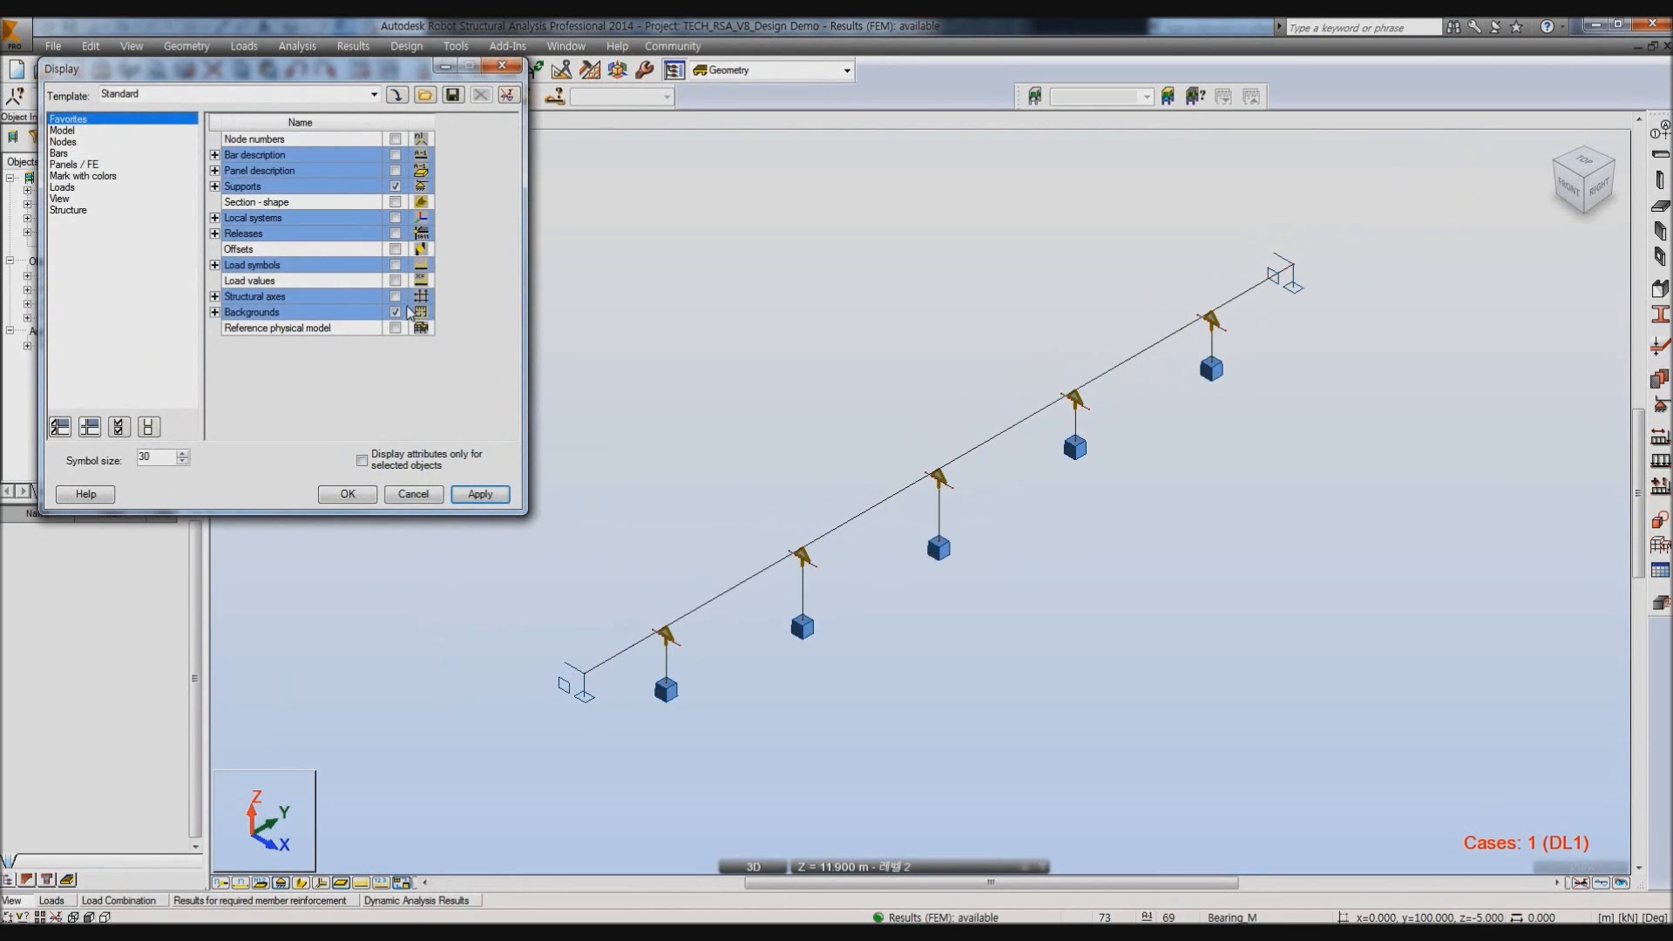
click(396, 188)
click(61, 188)
click(394, 140)
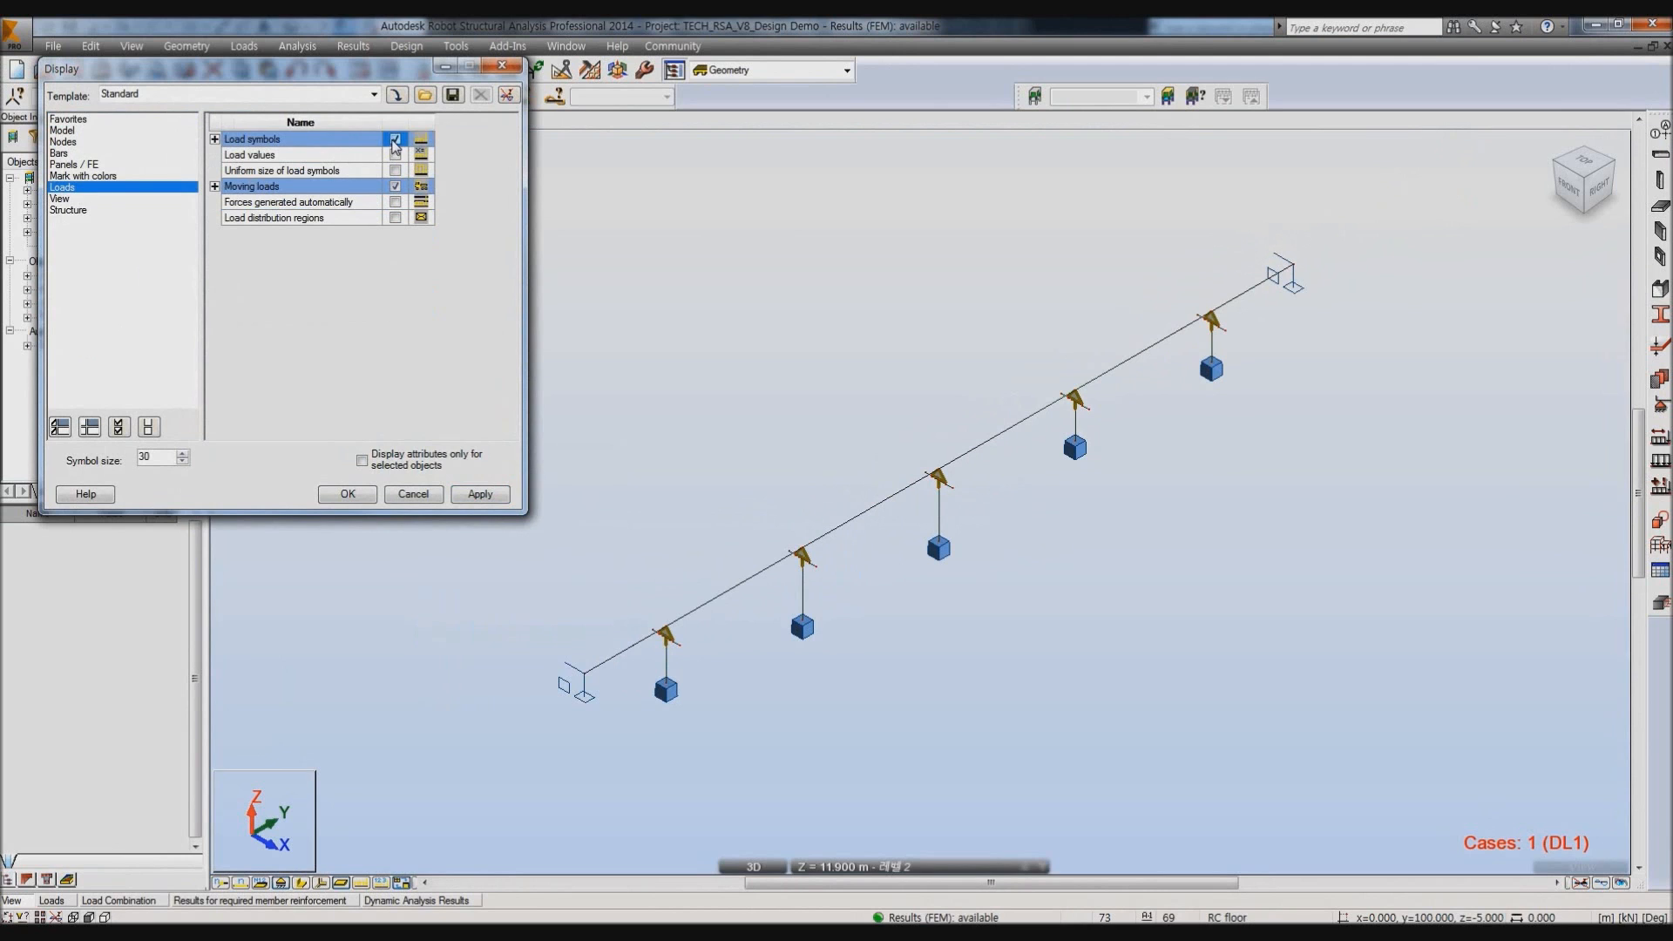
click(395, 203)
click(348, 495)
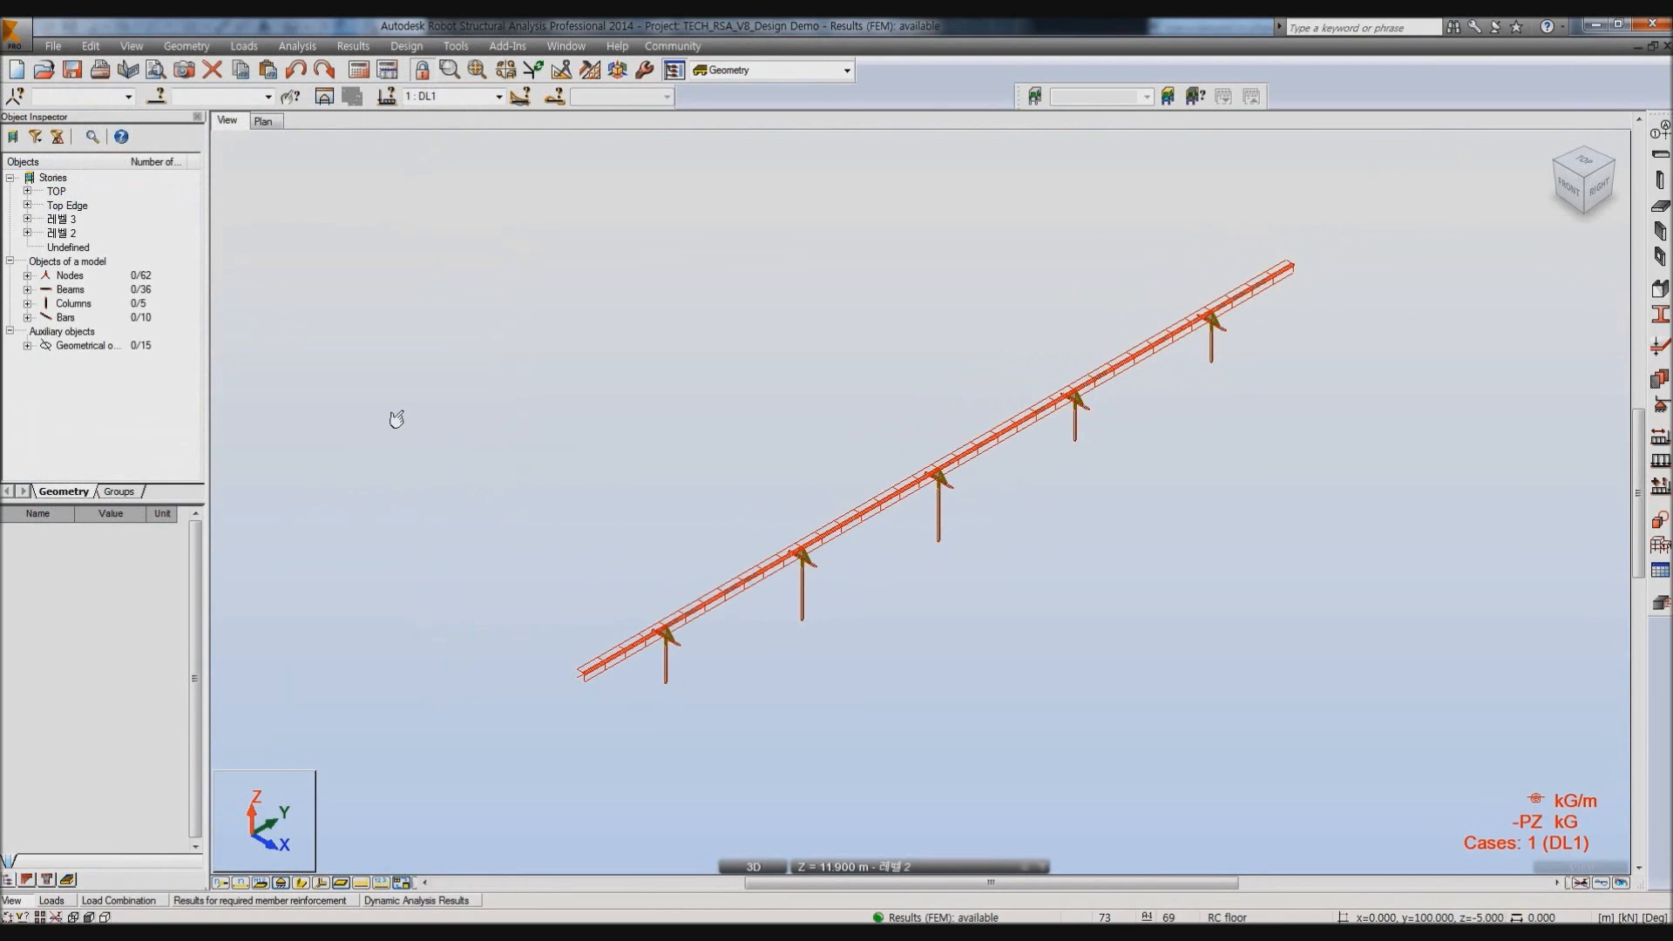
Review the loads on the bridge for cases DL2, WIND1, WIND2 and the moving load LL.
click(489, 99)
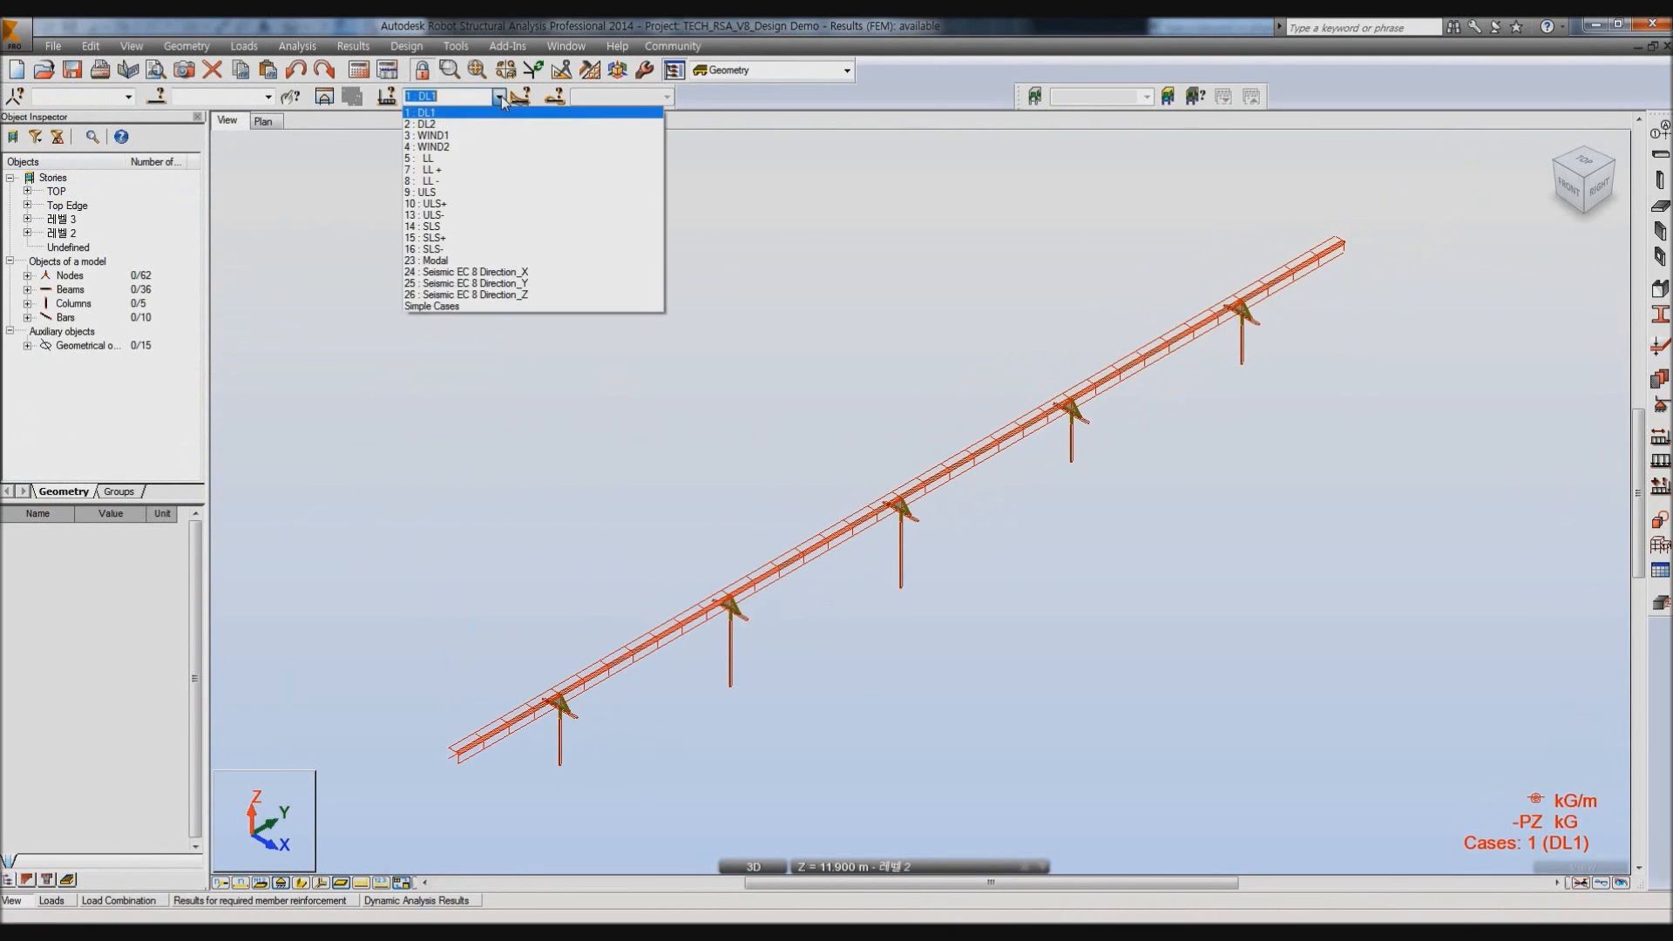
click(489, 122)
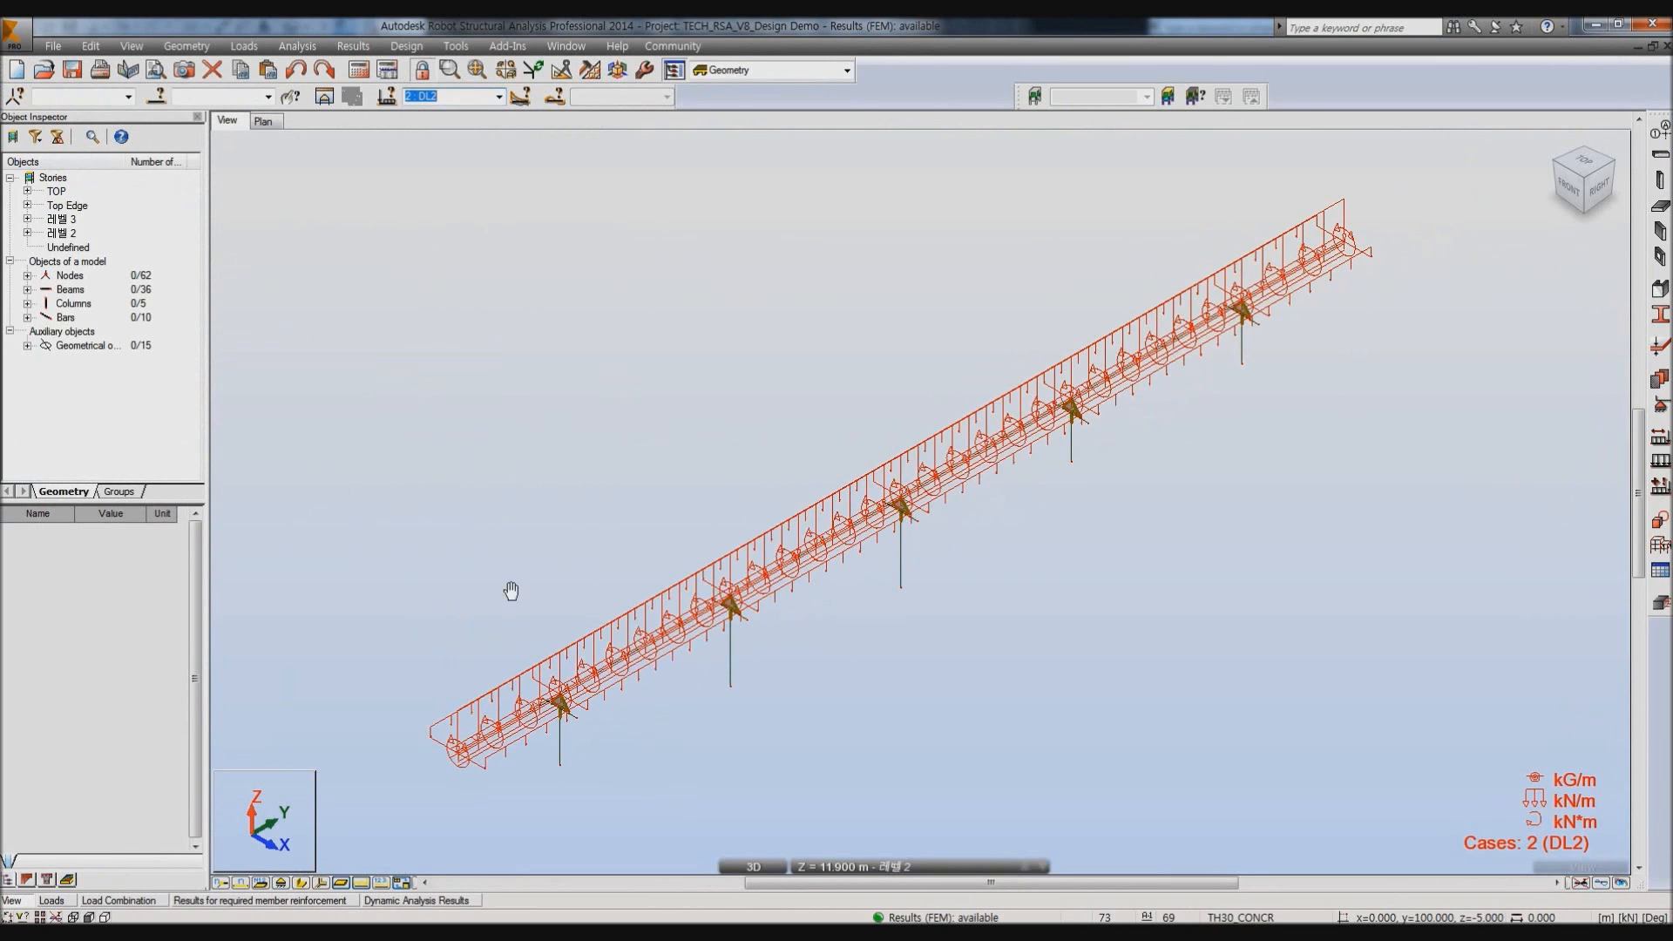
scroll(508, 586, up, 4)
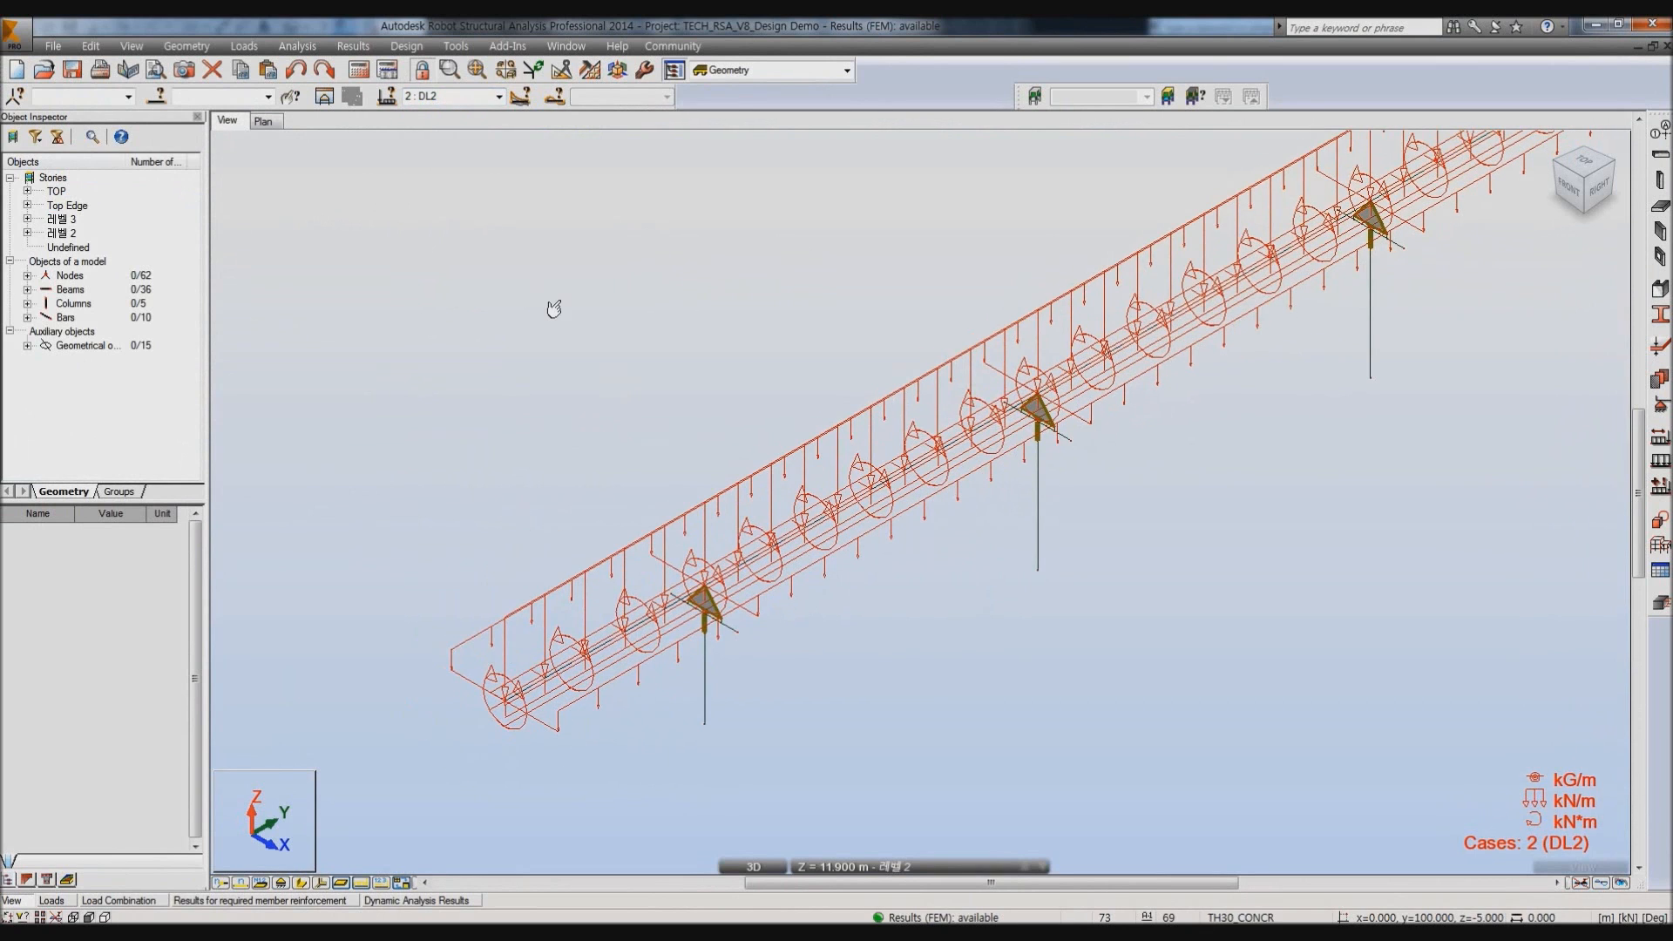
click(488, 97)
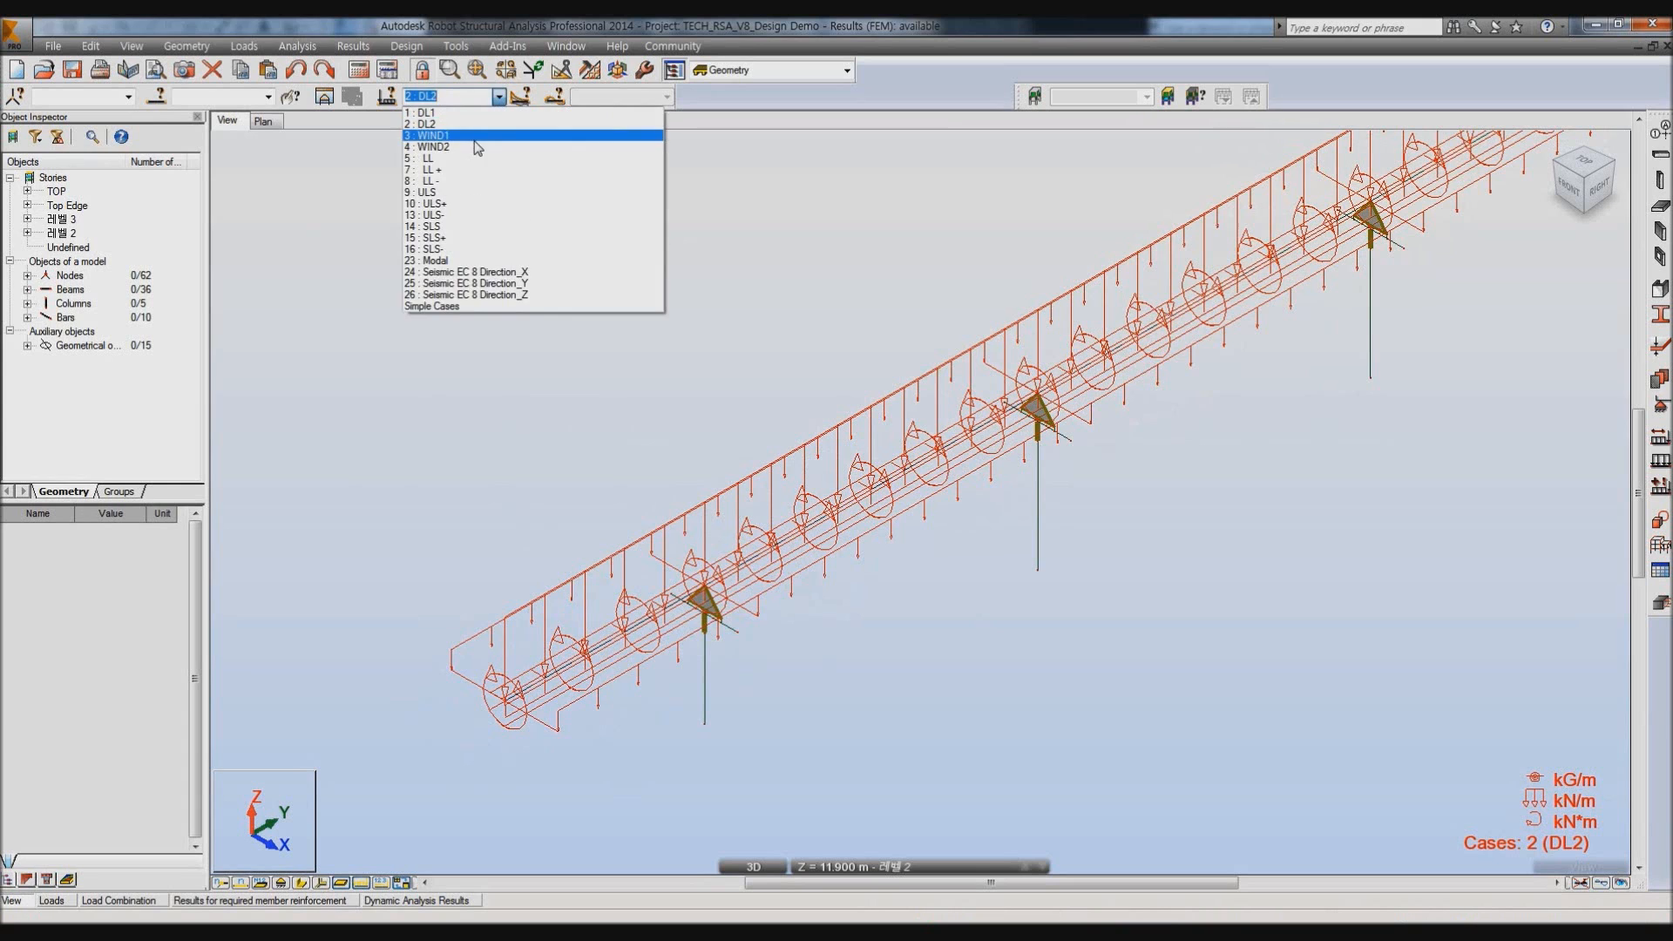
click(466, 151)
click(497, 97)
click(483, 154)
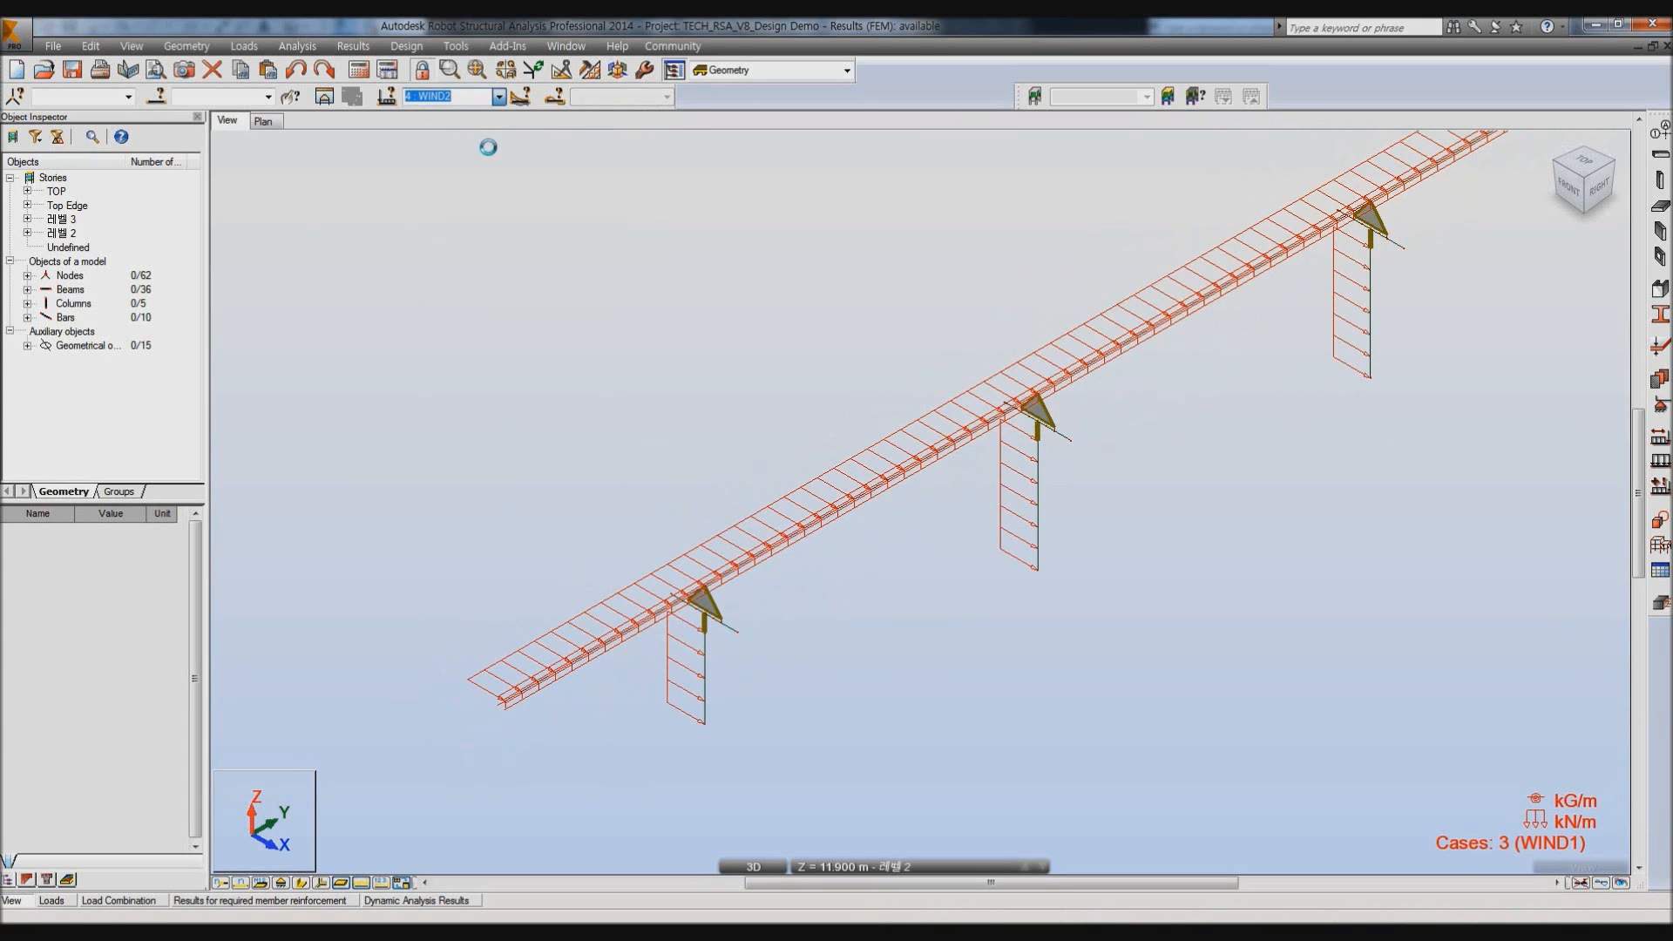
click(498, 98)
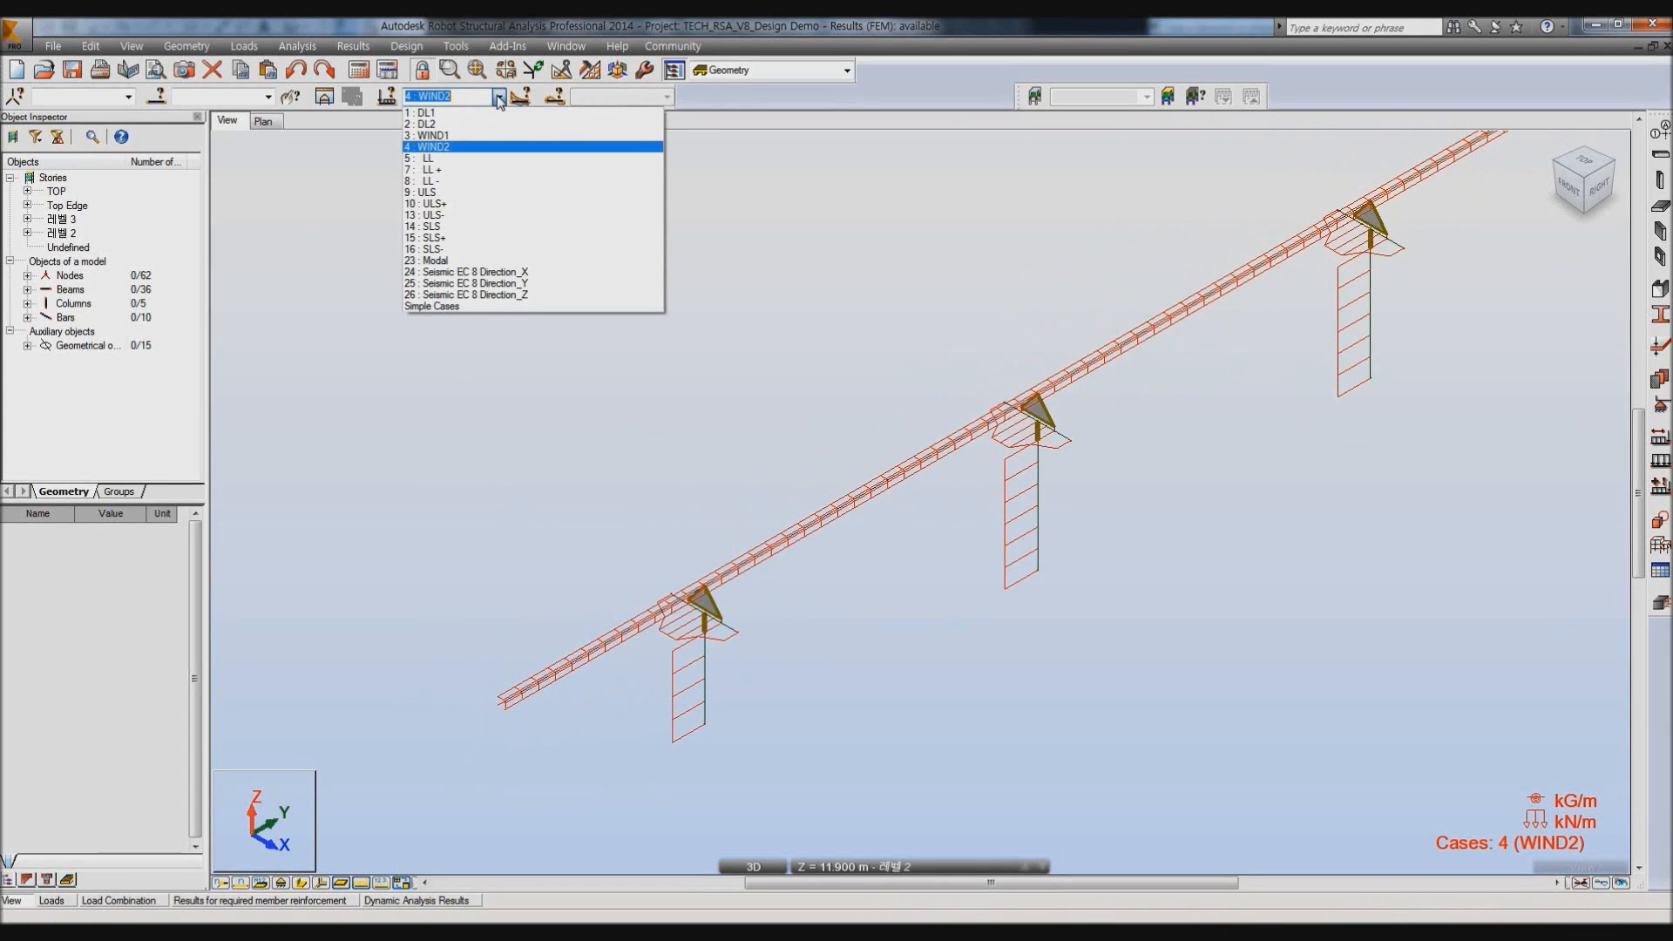
click(470, 162)
middle_drag(748, 362, 706, 384)
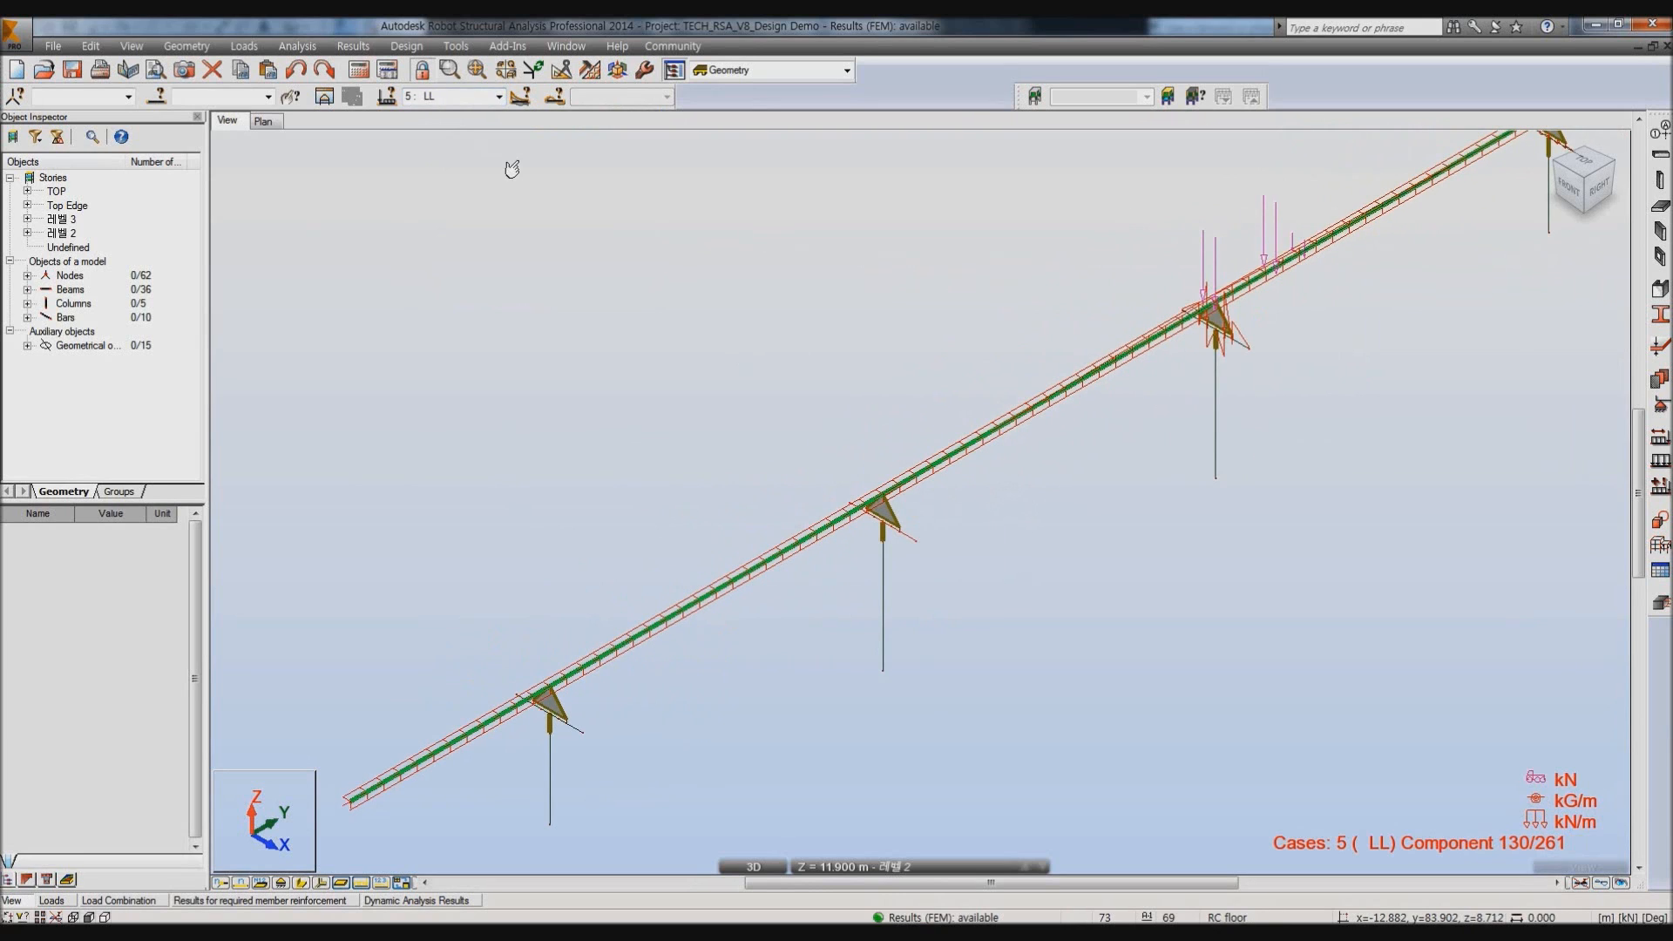
Show the load case Seismic EC 8 Direction_X with Mode 1 on the bridge.
click(499, 98)
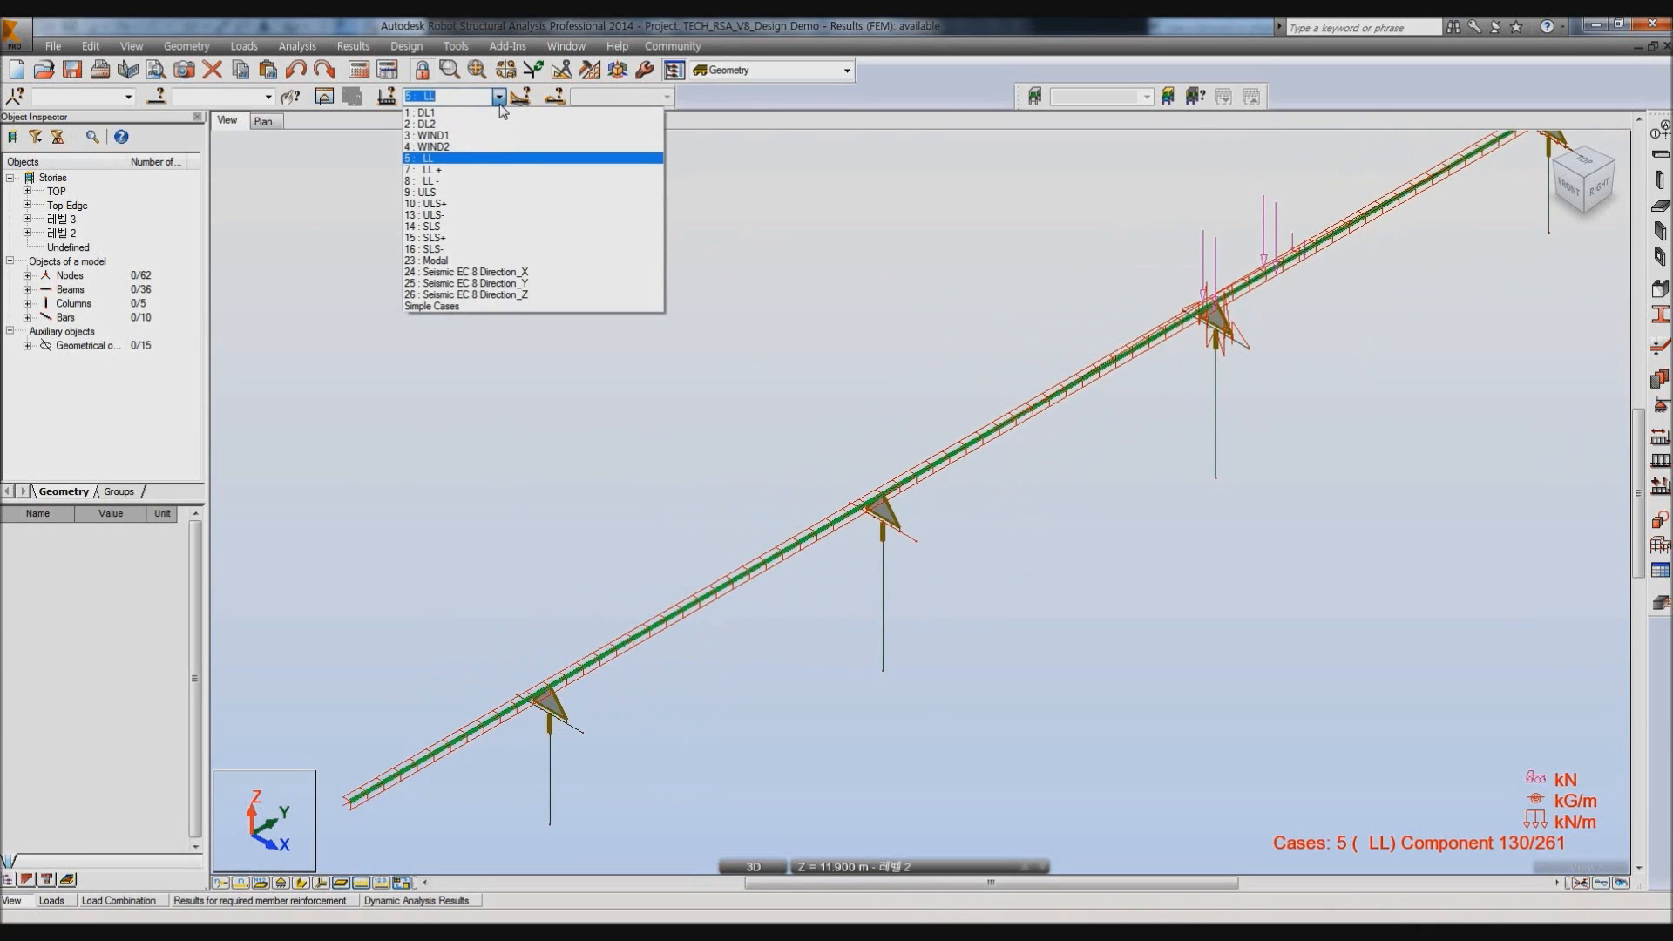
click(520, 274)
click(667, 97)
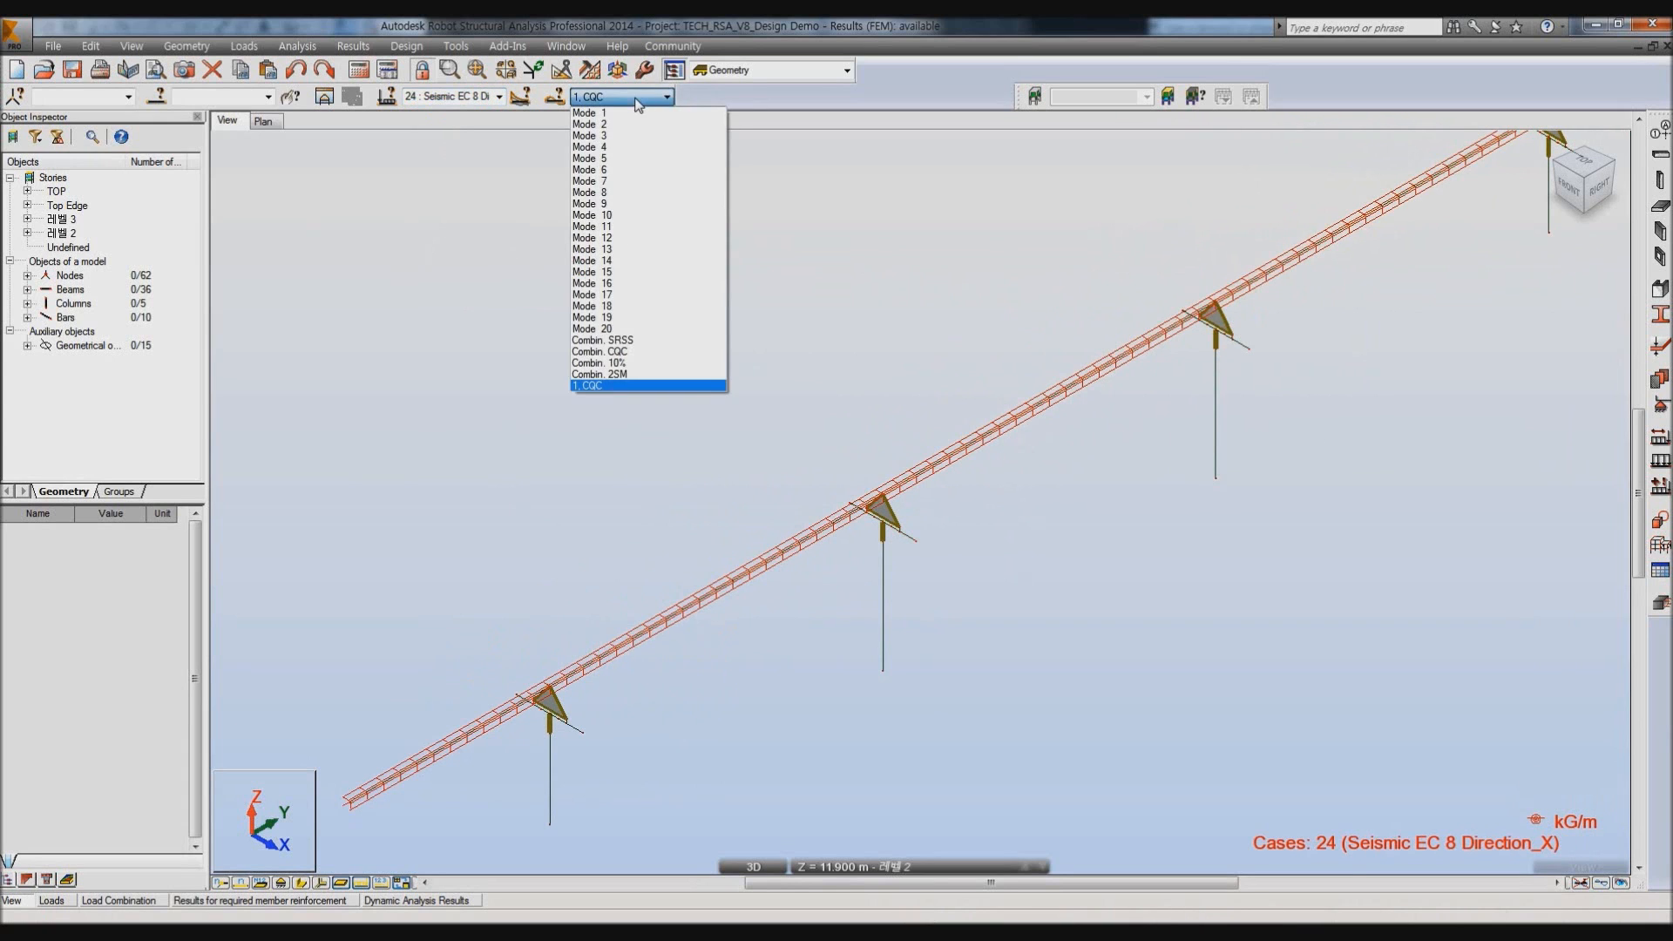
click(645, 114)
scroll(743, 270, down, 2)
middle_drag(743, 269, 653, 392)
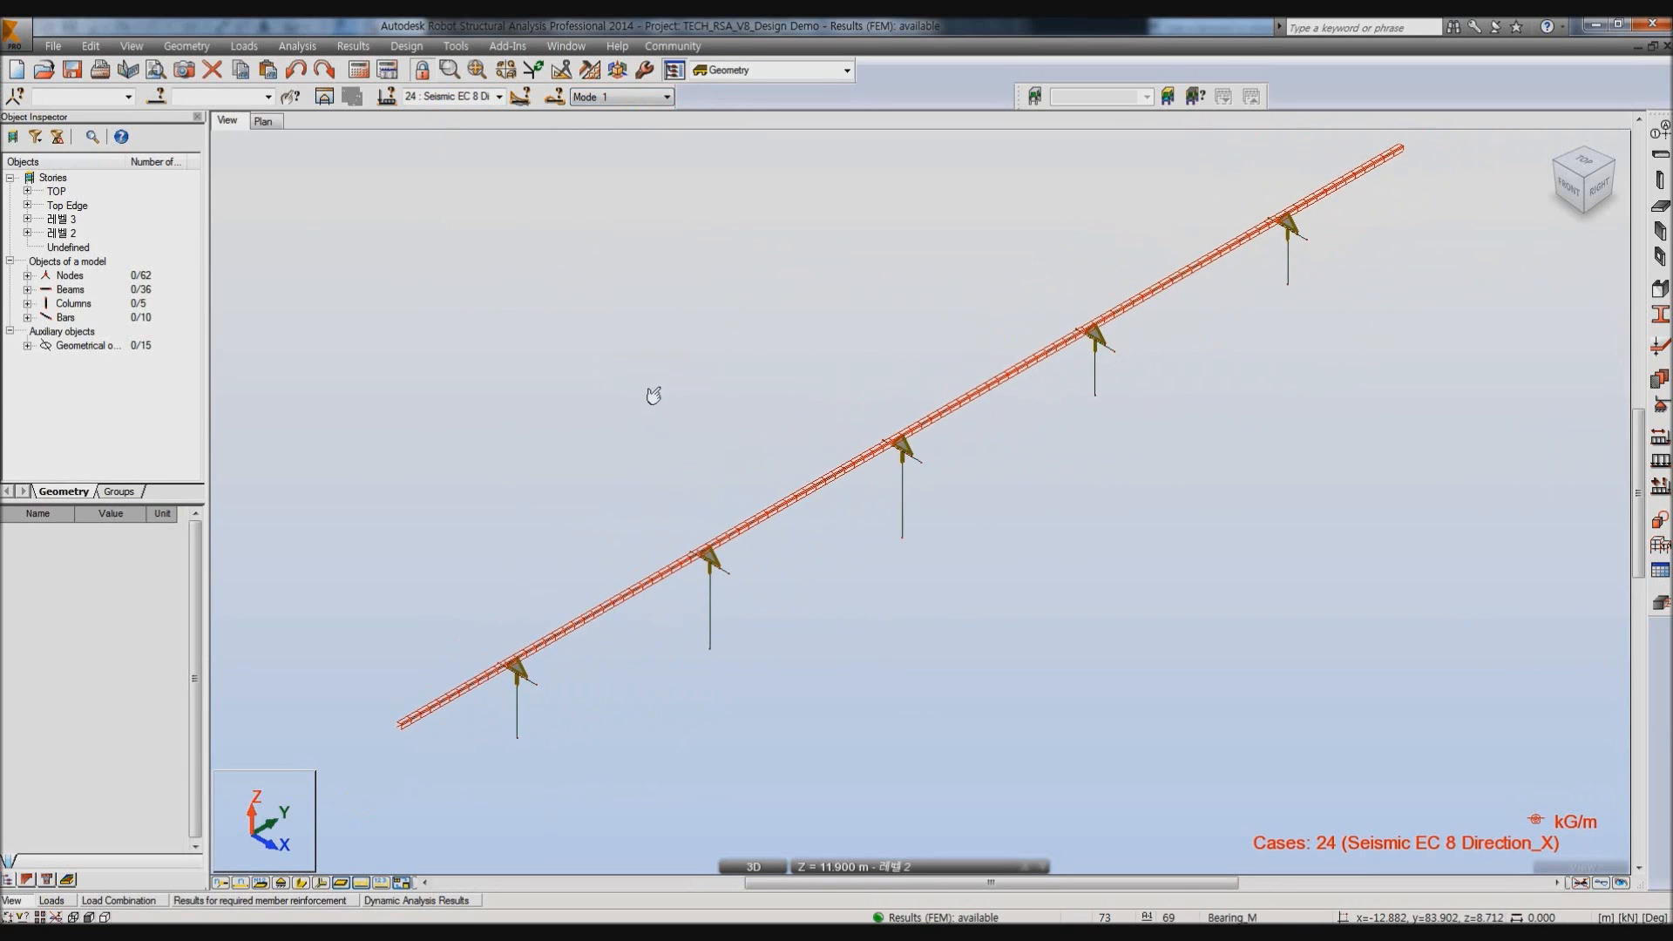
Turn off the display of loads in the model view, including the load symbols.
right_click(533, 326)
click(476, 504)
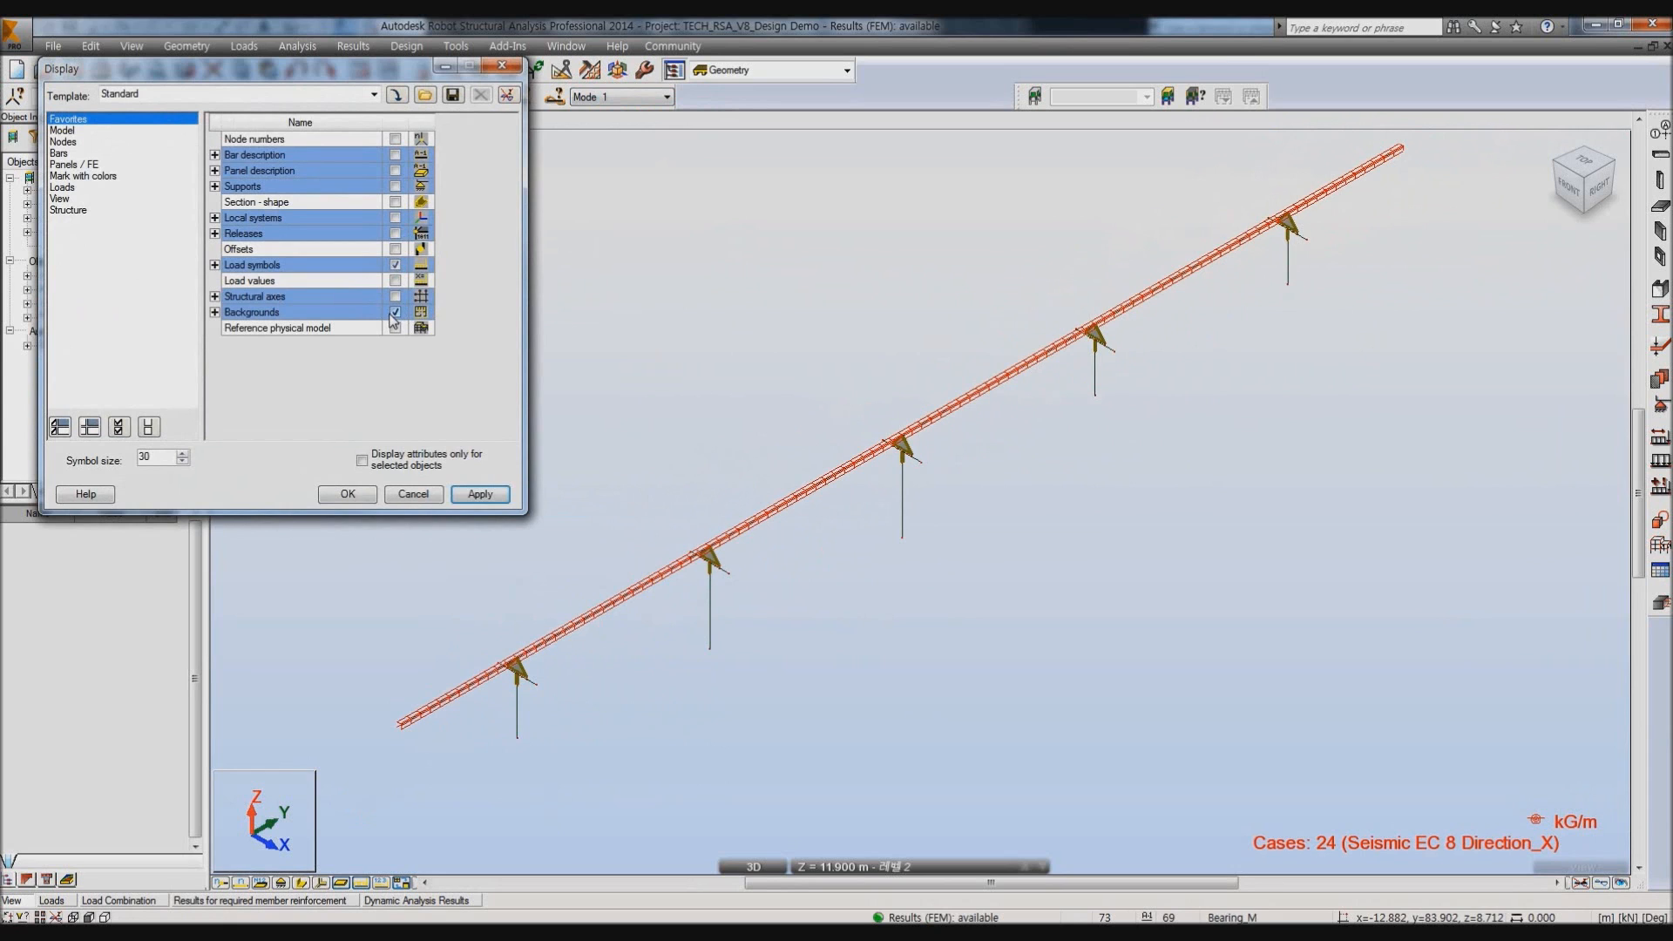
click(63, 187)
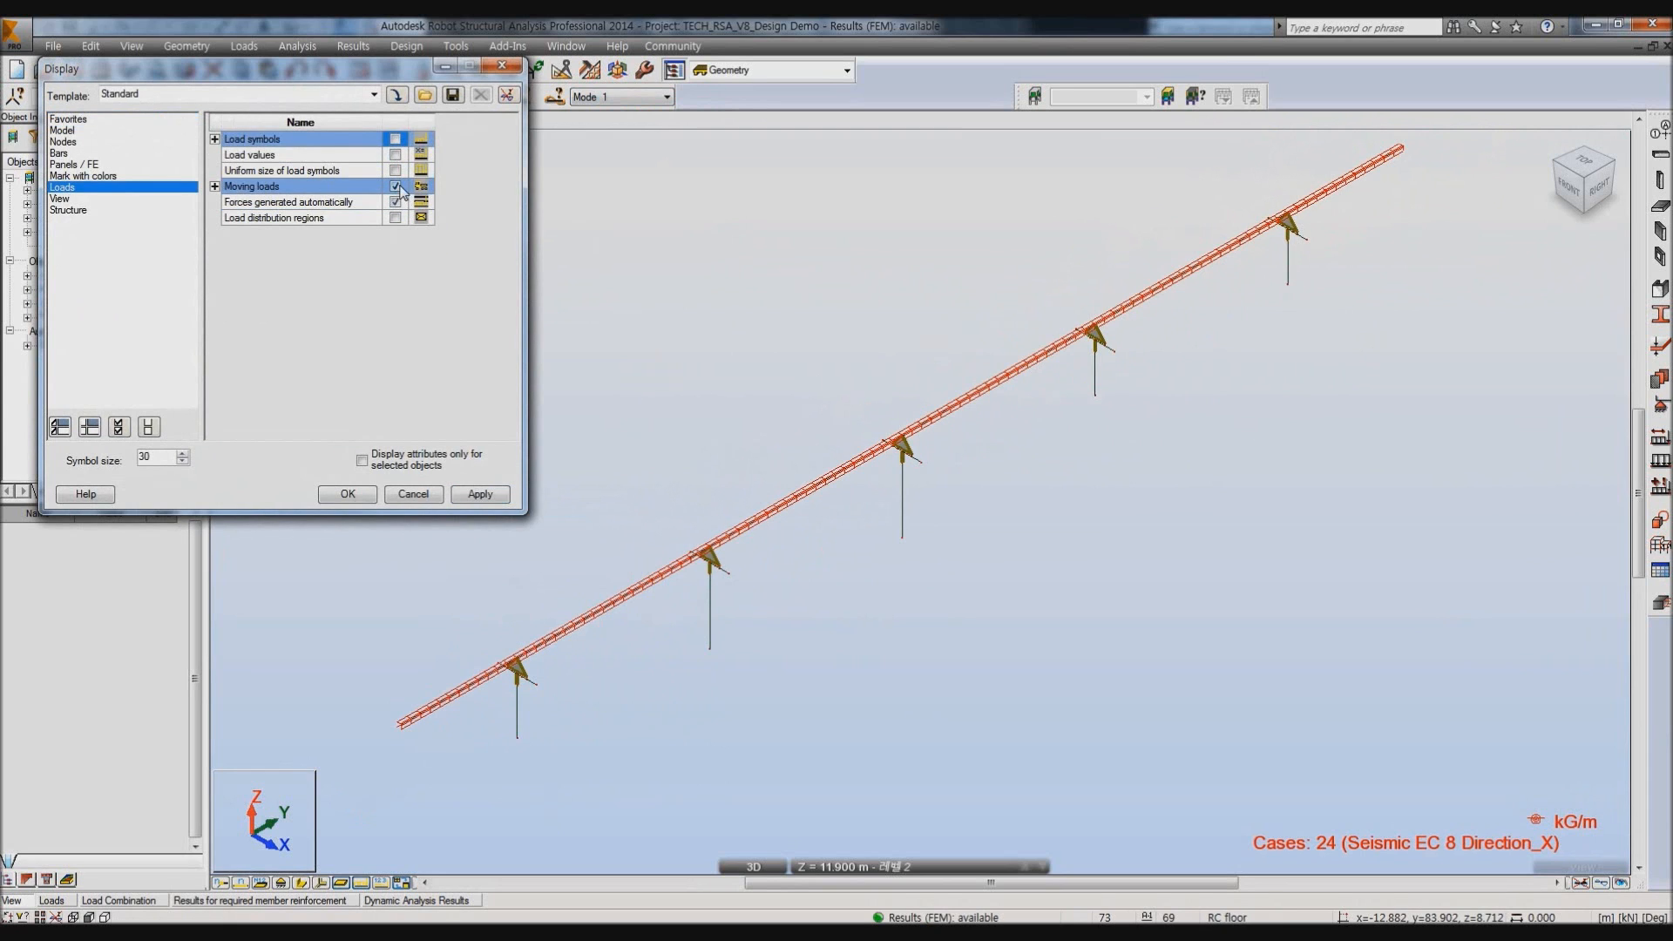
click(341, 494)
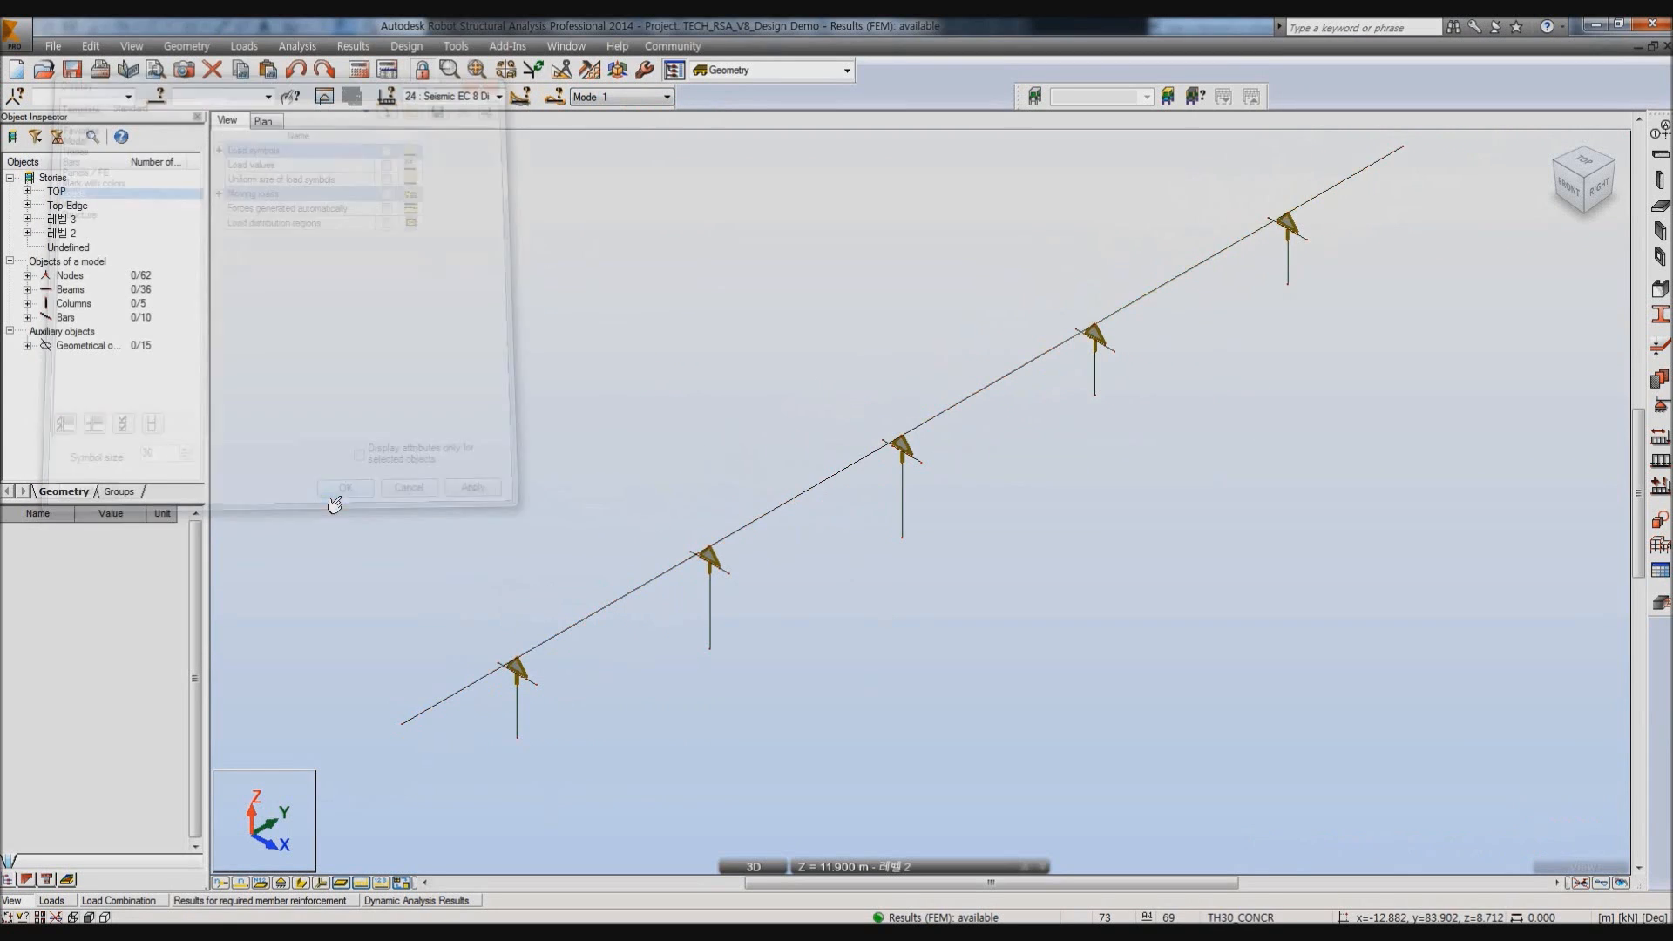
Set the current load case to DL1 and switch to the Results - diagrams layout.
click(500, 96)
click(471, 114)
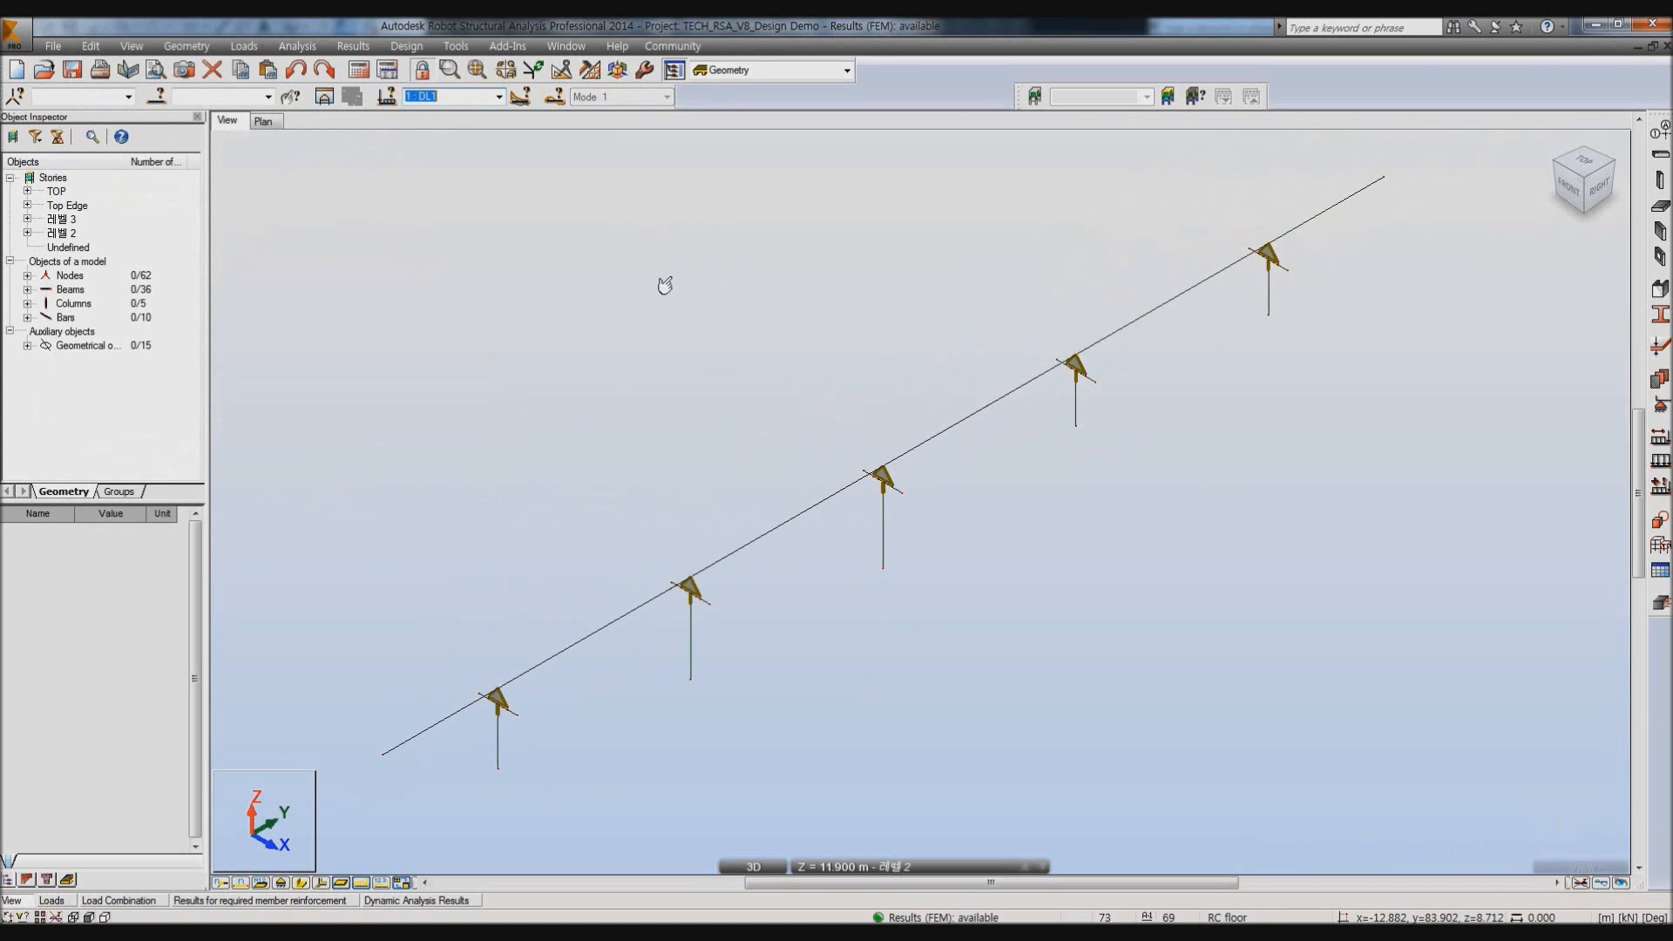
click(846, 69)
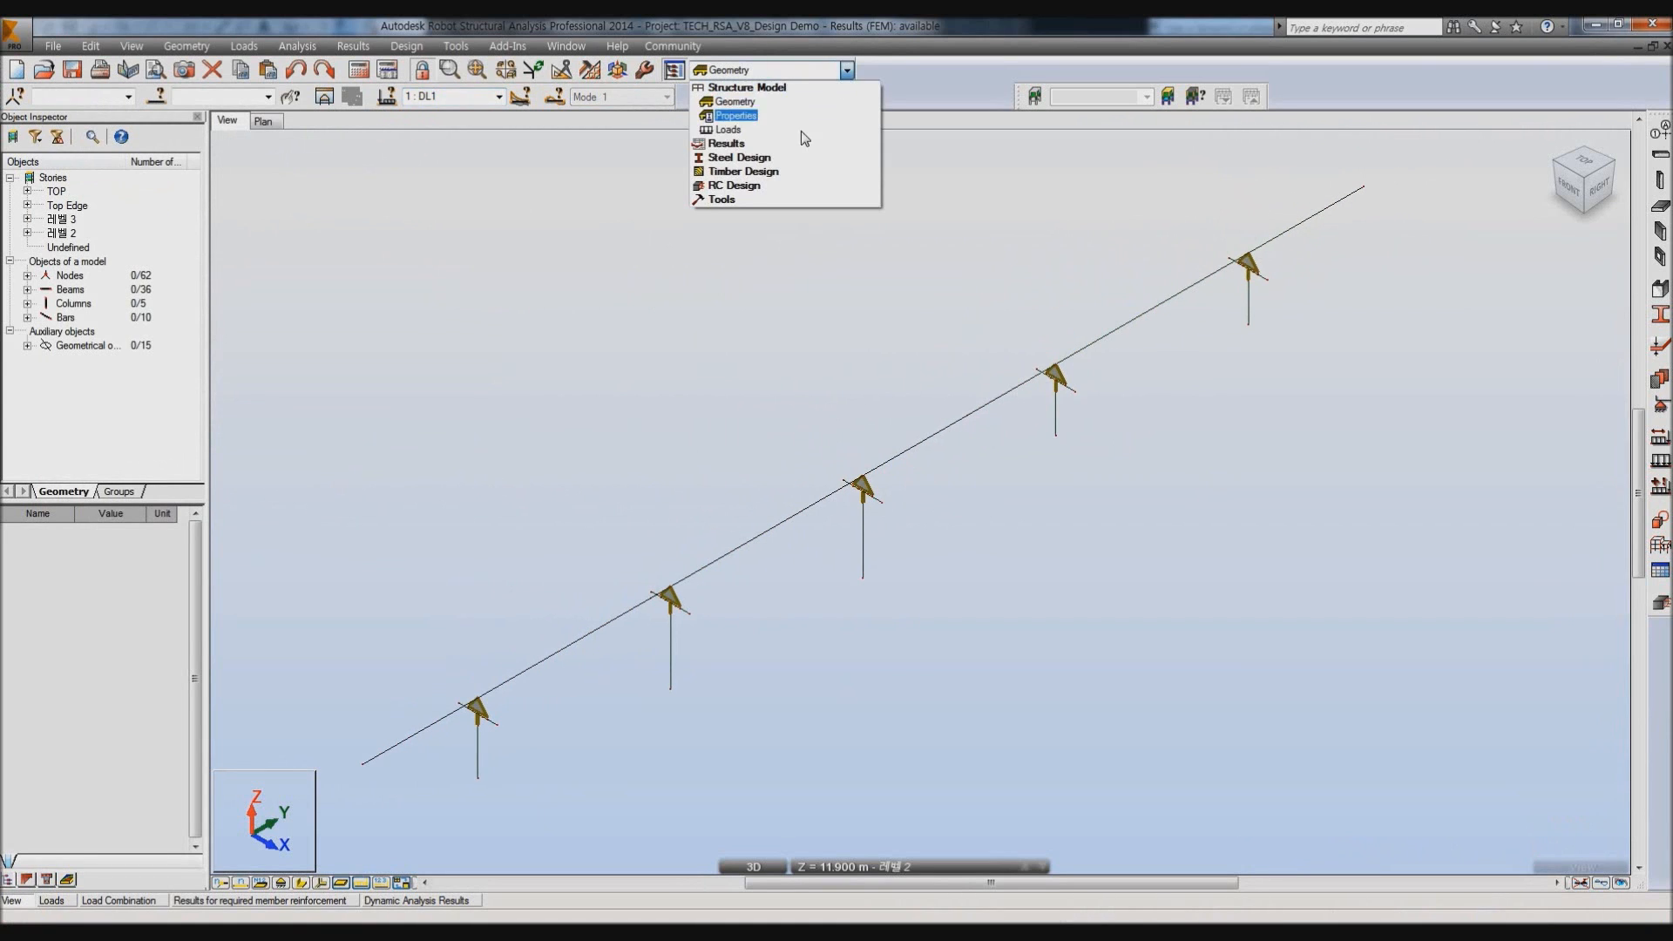
click(753, 116)
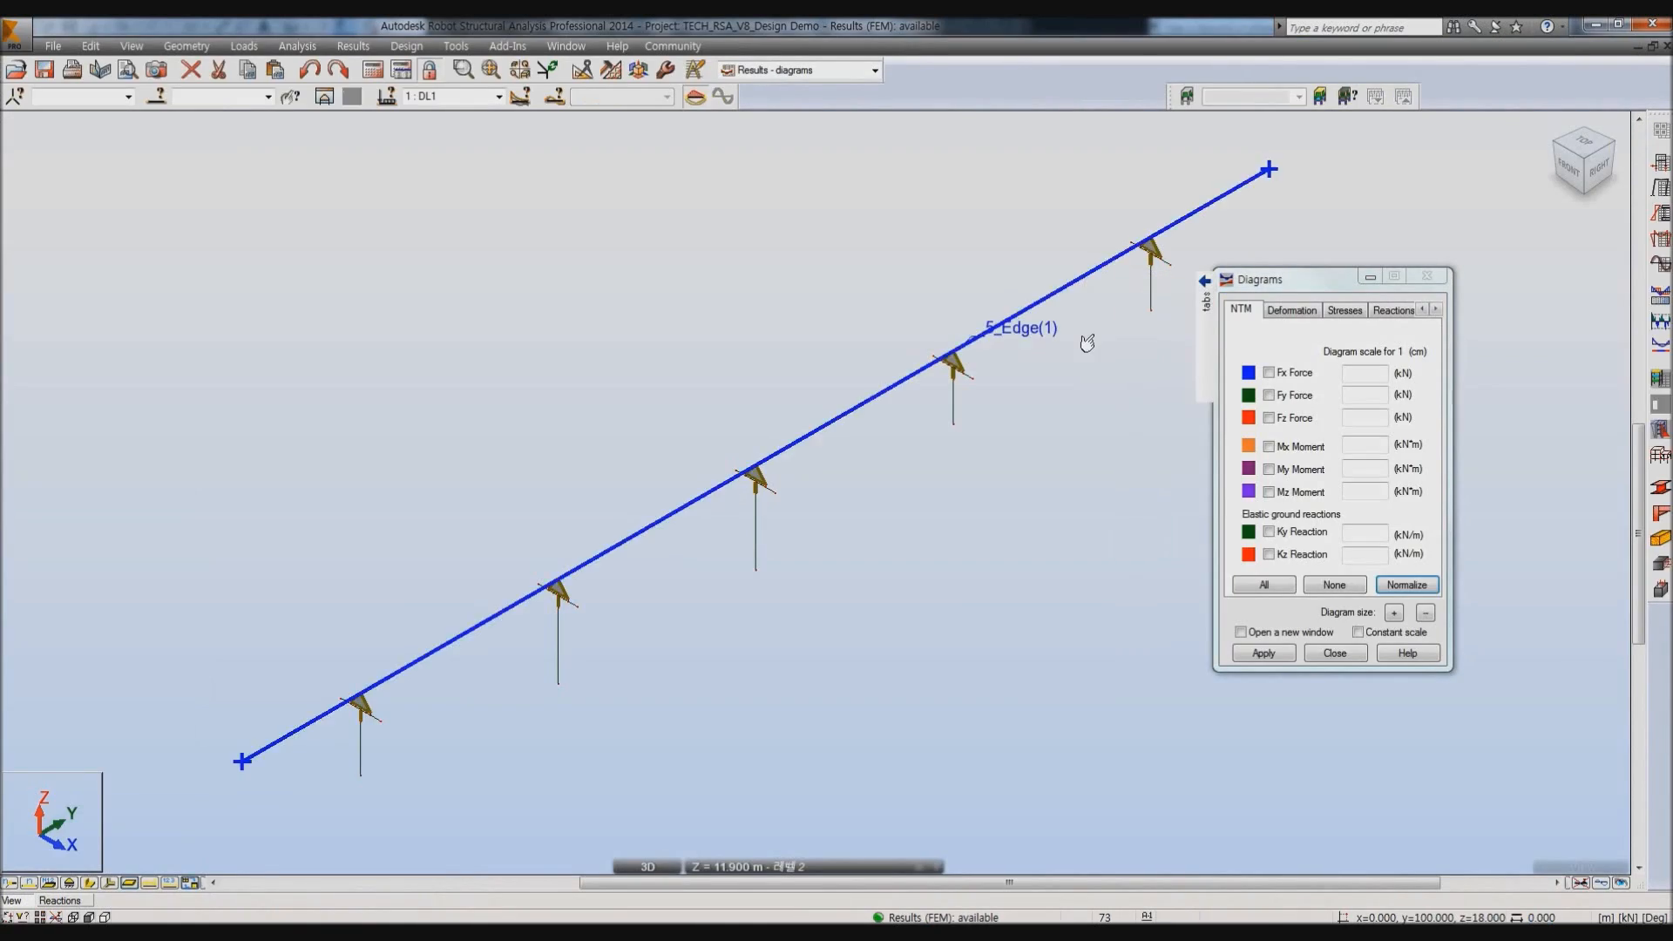
Isolate the bridge deck bars in a new edit window and hide the rigid links and diaphragms there.
drag(275, 324, 1152, 411)
click(326, 97)
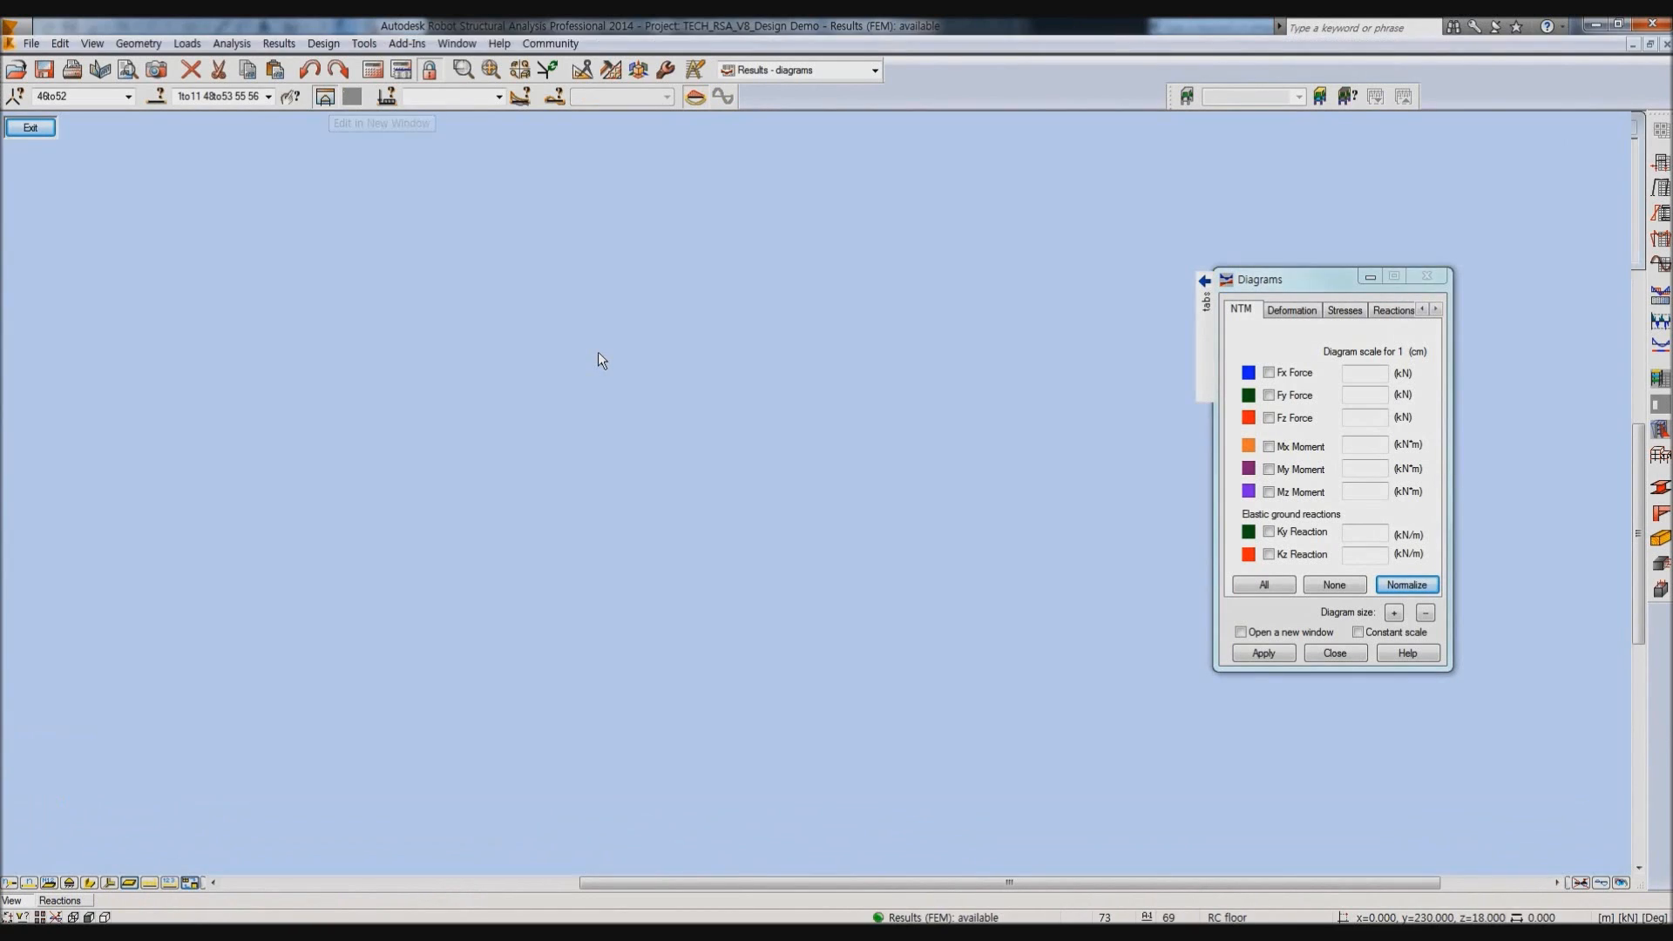
right_click(443, 219)
click(453, 404)
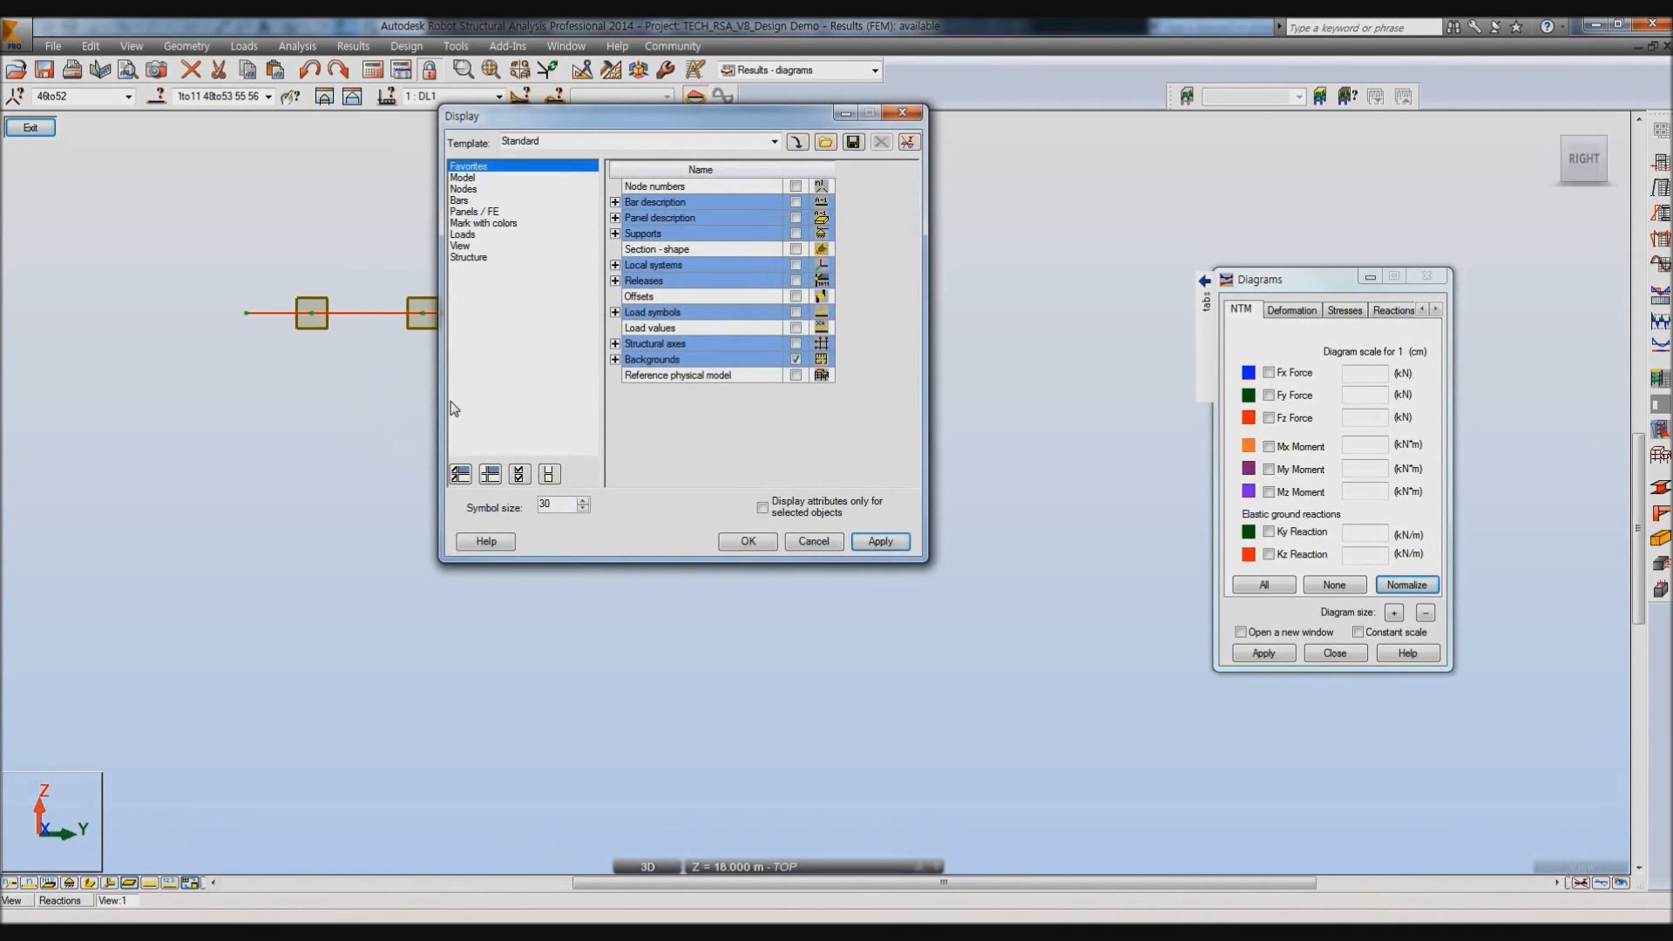
click(462, 178)
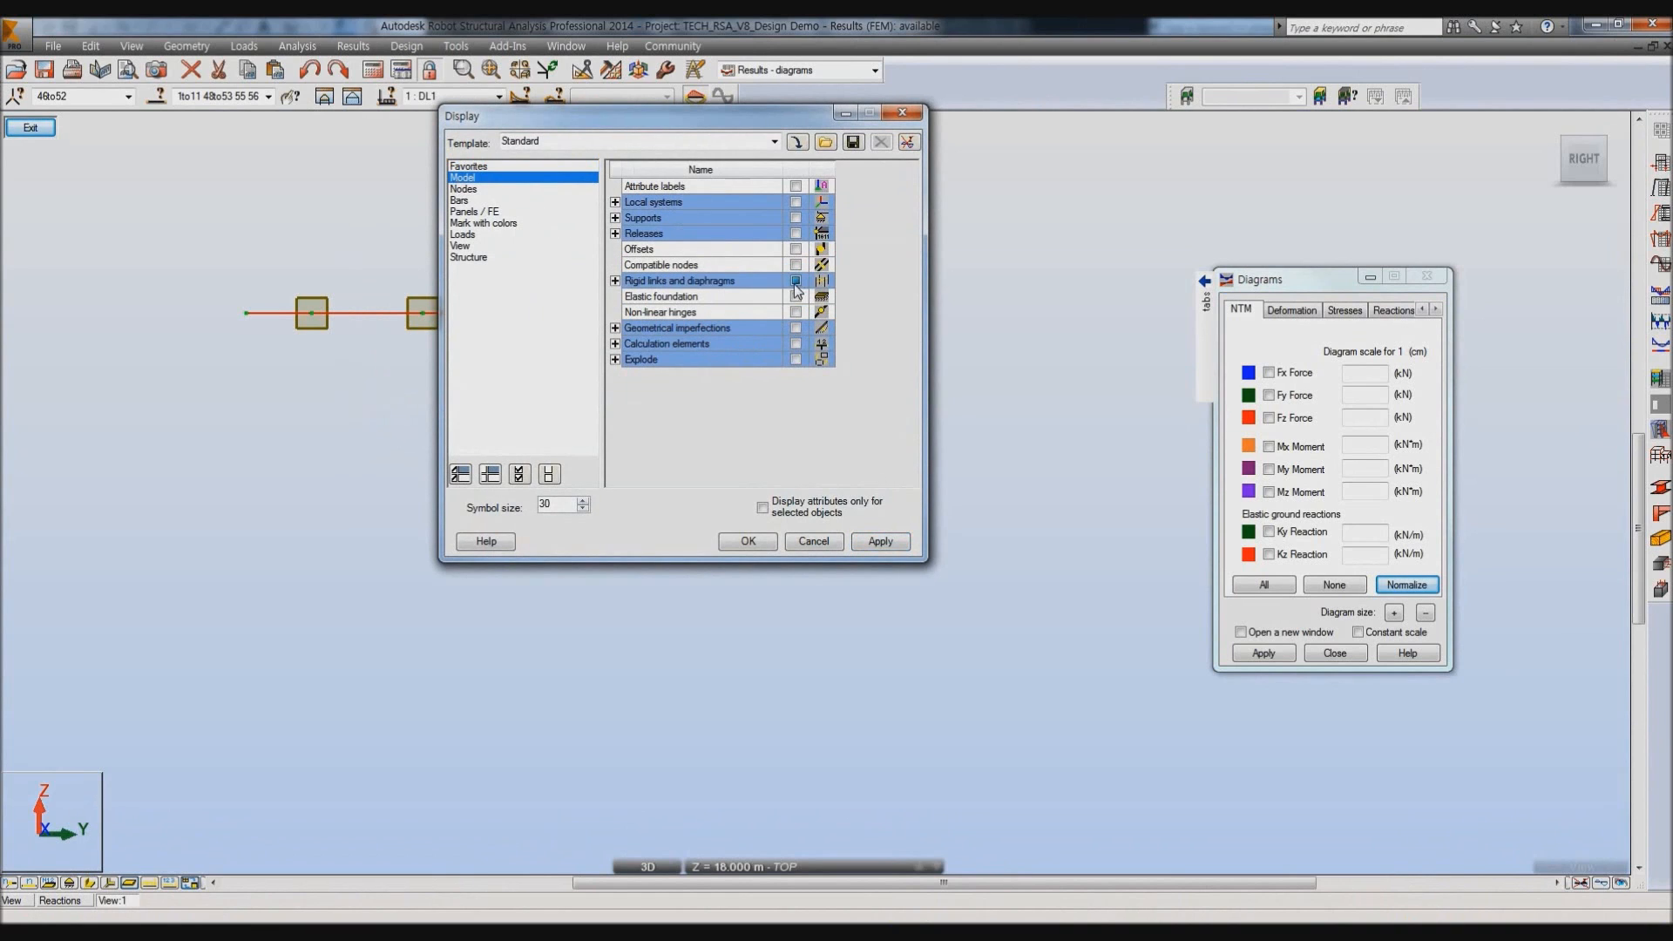
click(879, 541)
click(747, 541)
middle_drag(667, 441, 724, 496)
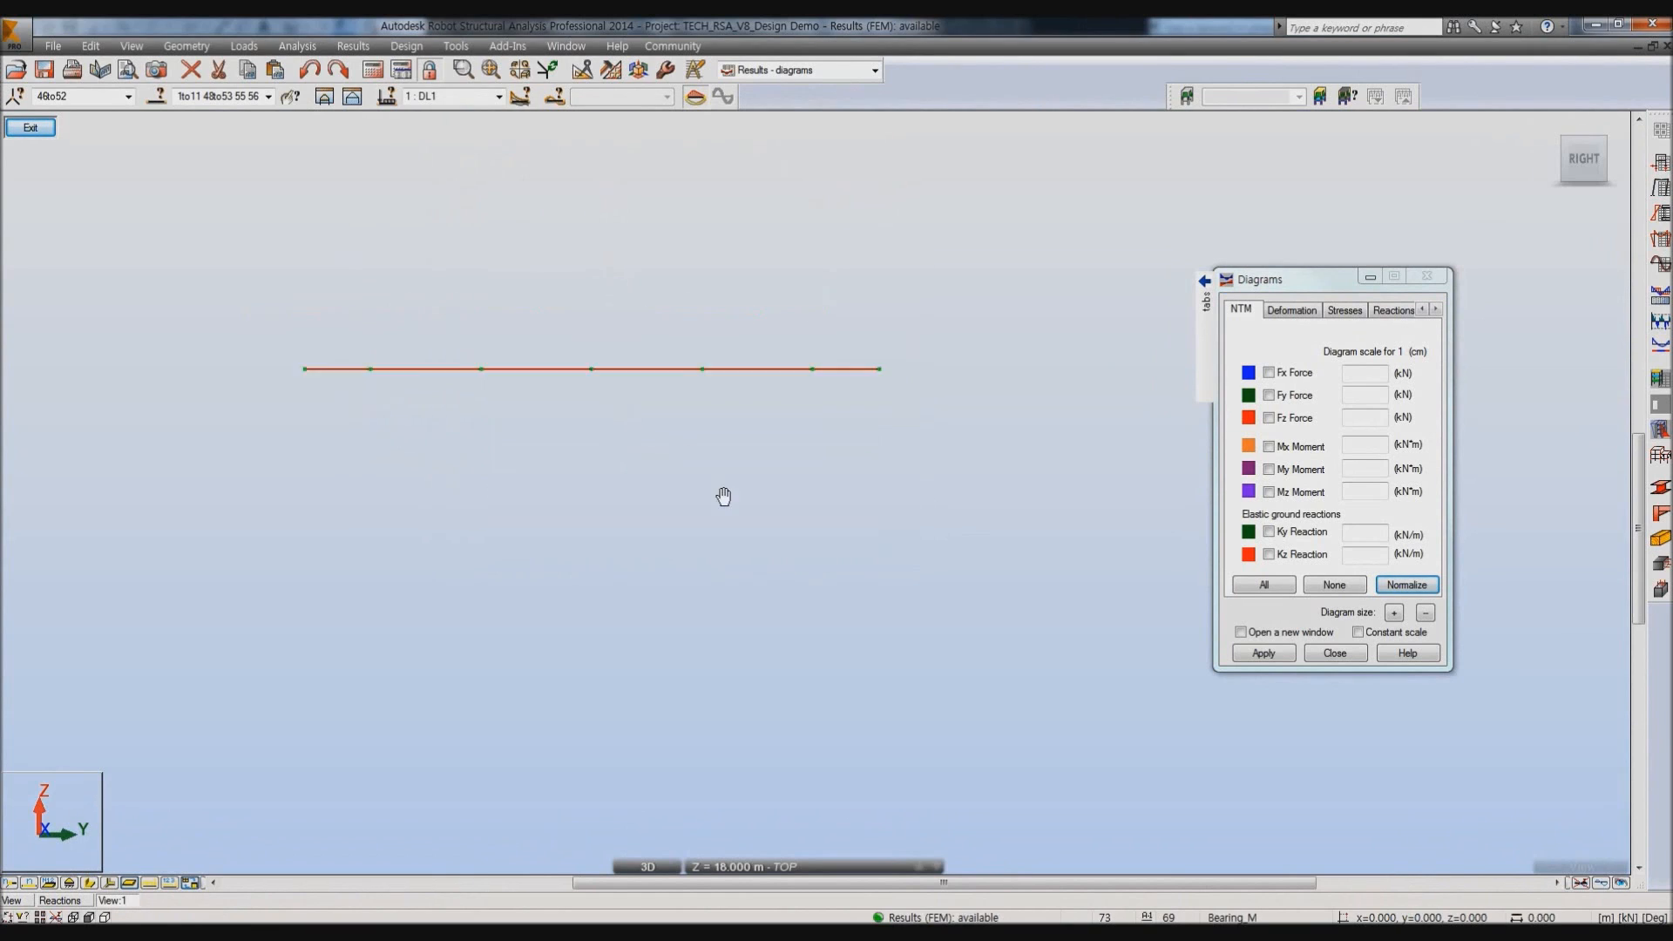
Display the normalised My Moment diagram on the isolated deck bars for the current load case.
scroll(658, 496, up, 2)
click(1269, 468)
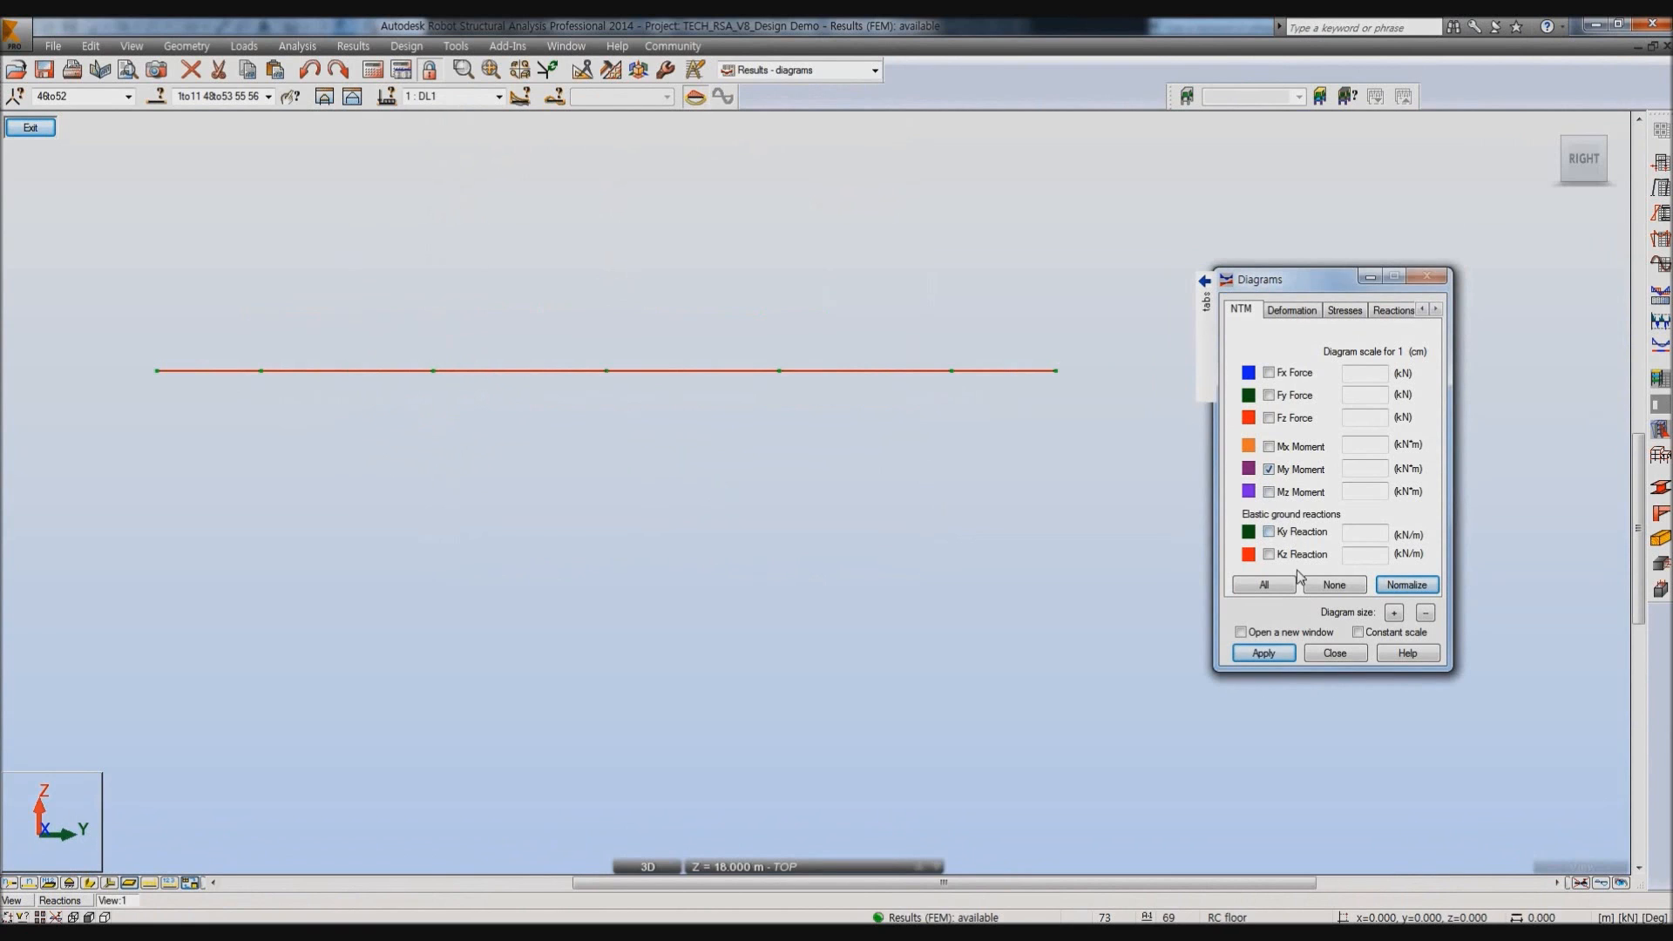
click(1394, 613)
click(1263, 653)
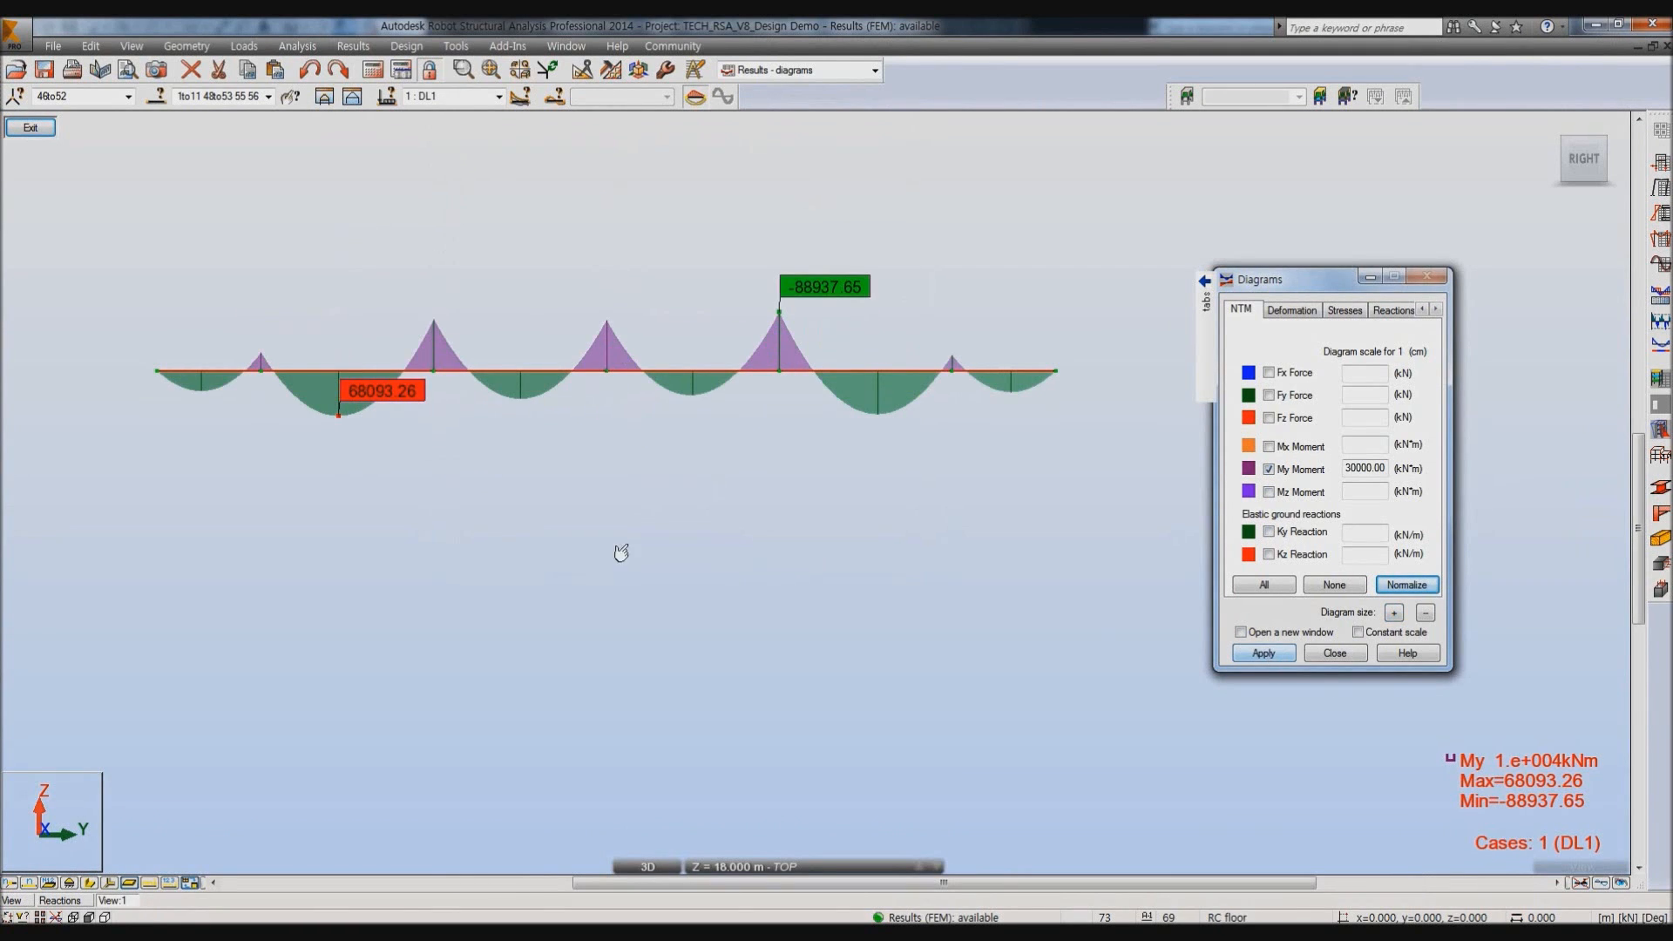
Show the My Moment diagram of the isolated deck for load case DL2 and normalise its scale.
click(499, 97)
click(486, 125)
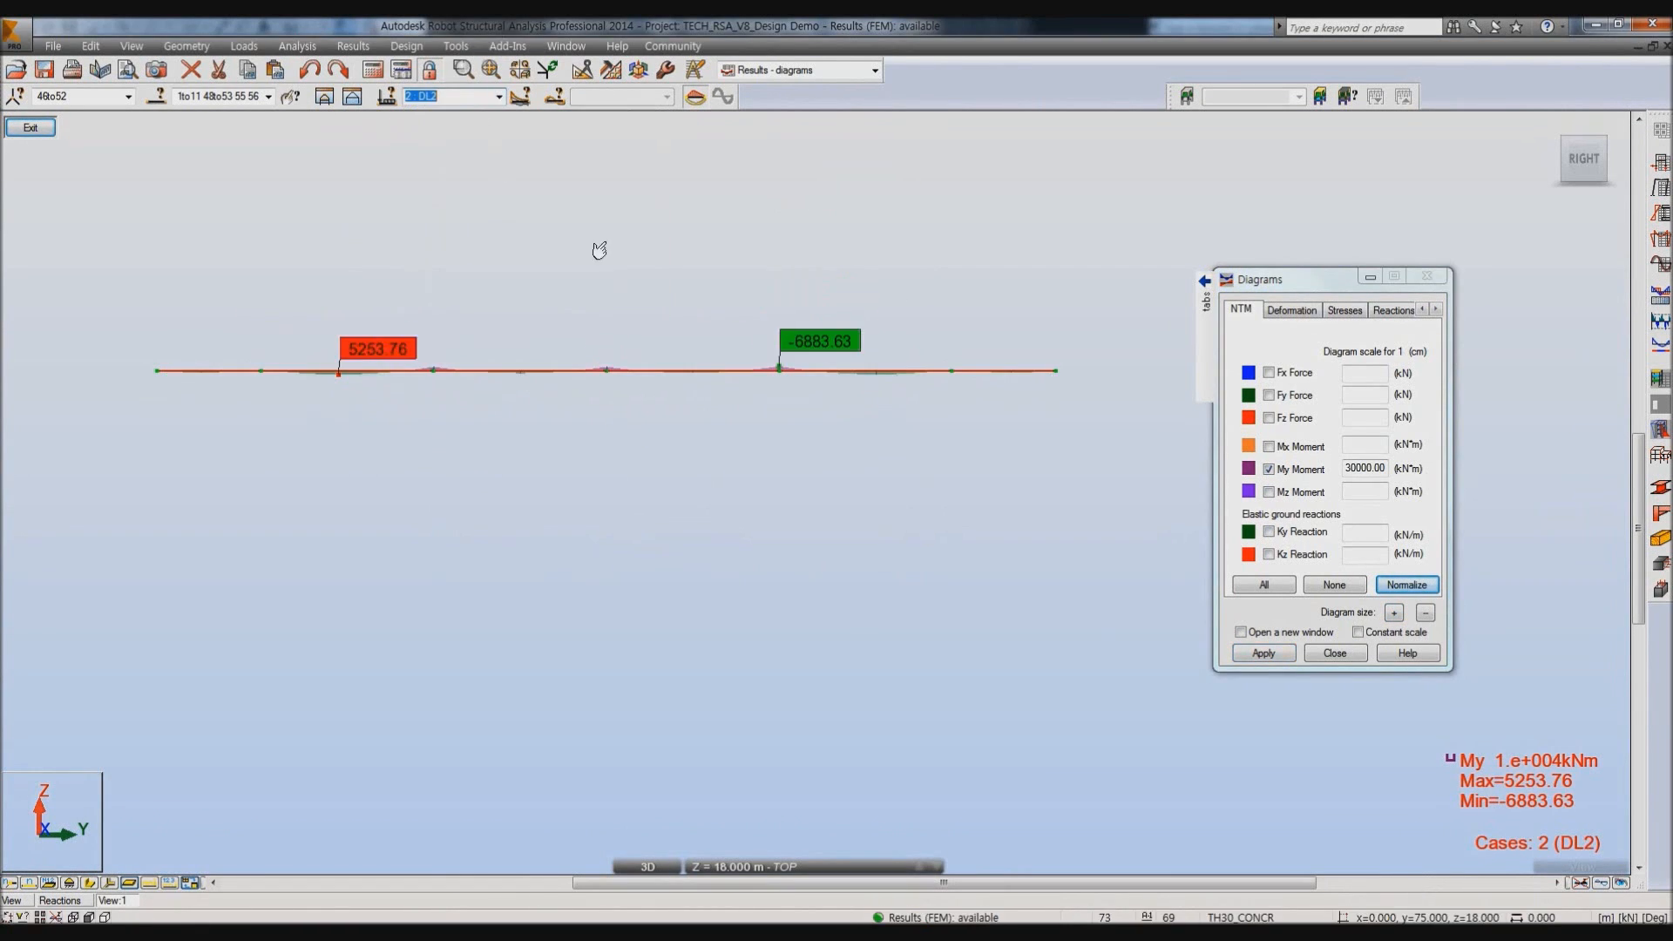
click(1406, 585)
click(1264, 654)
Leave the isolated deck view and show the whole bridge, including the piers, in an isometric view.
click(499, 97)
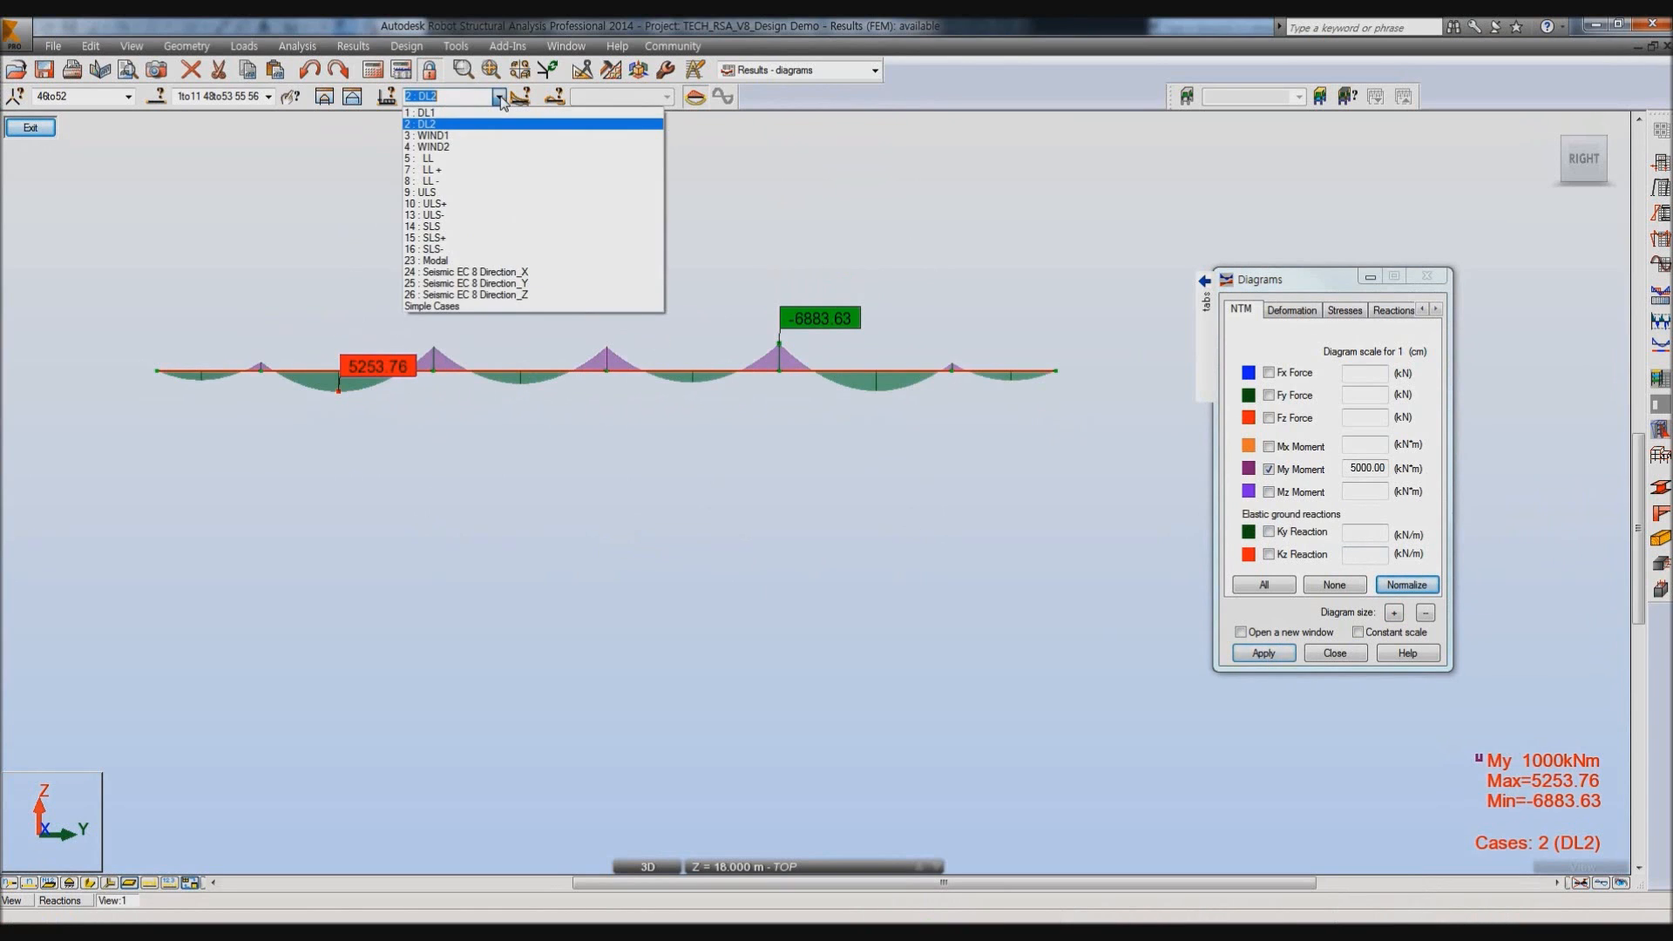
click(498, 100)
click(39, 129)
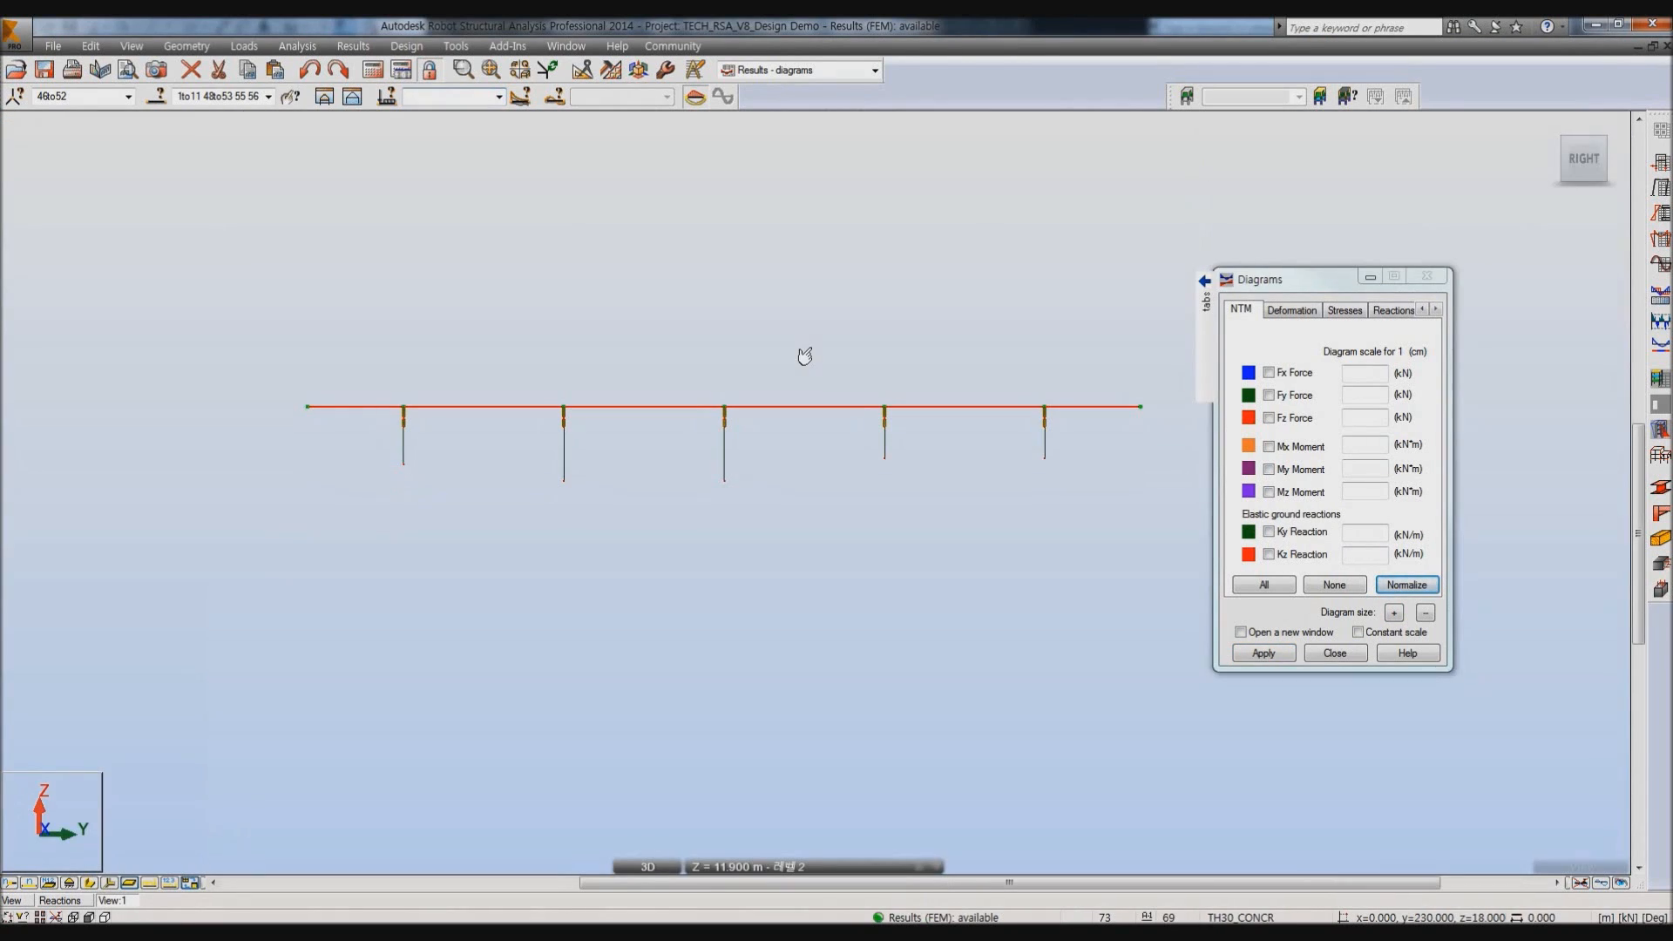
click(1565, 148)
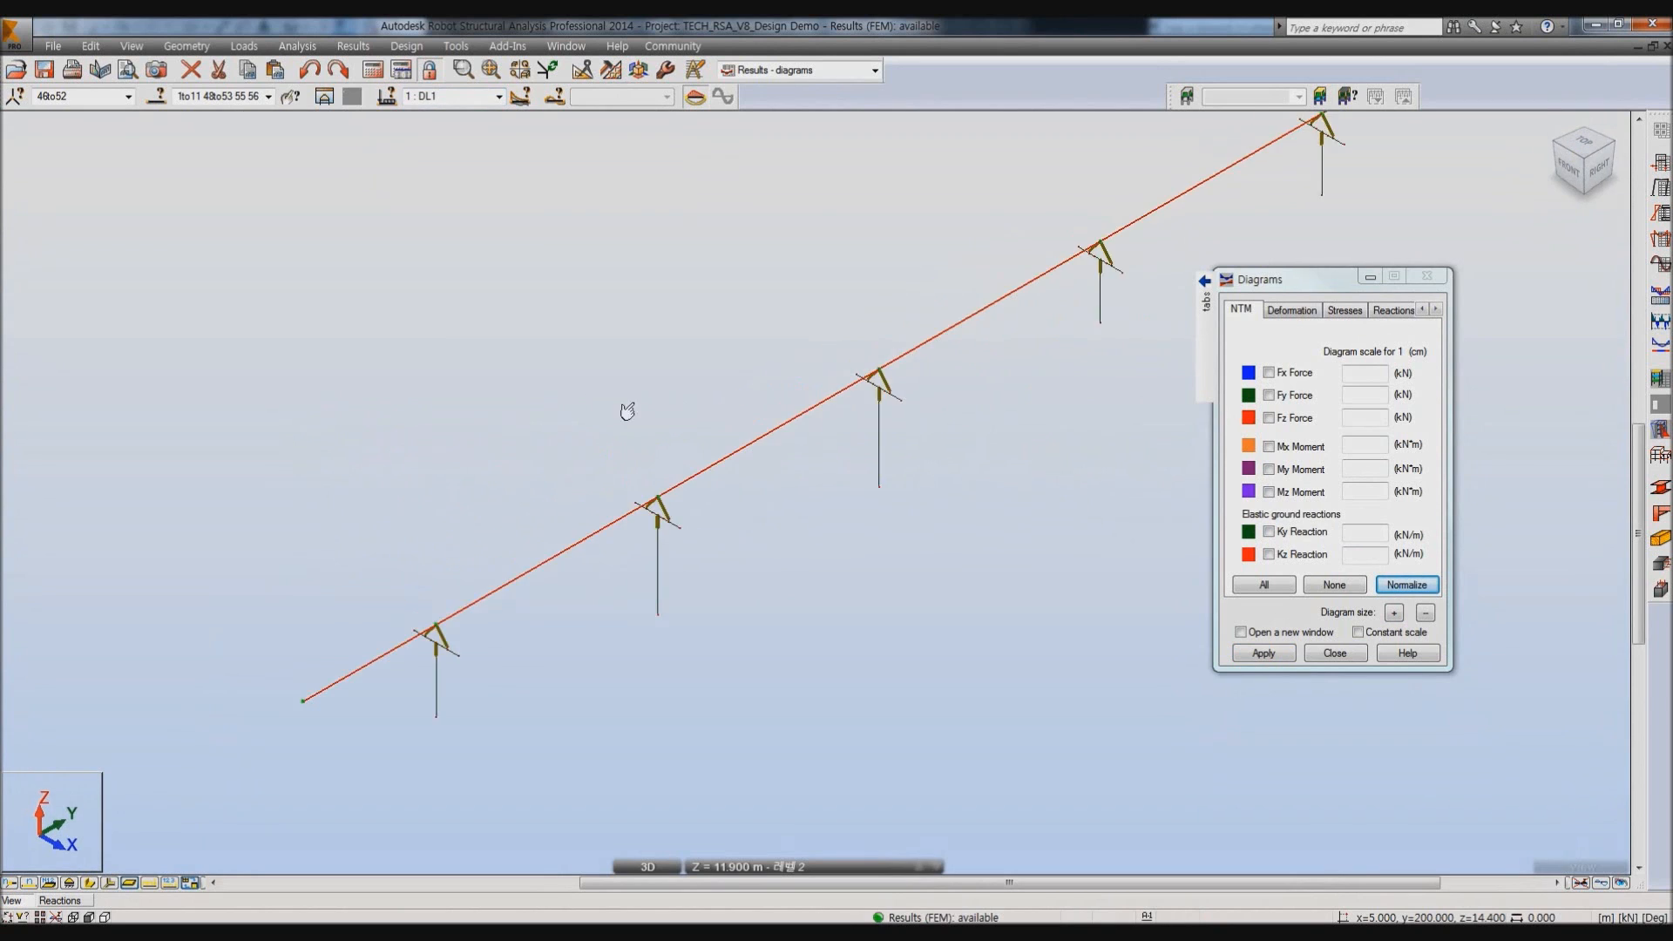
Show the My Moment diagram on the whole bridge for load case WIND1 with no bars selected.
click(1269, 469)
click(499, 97)
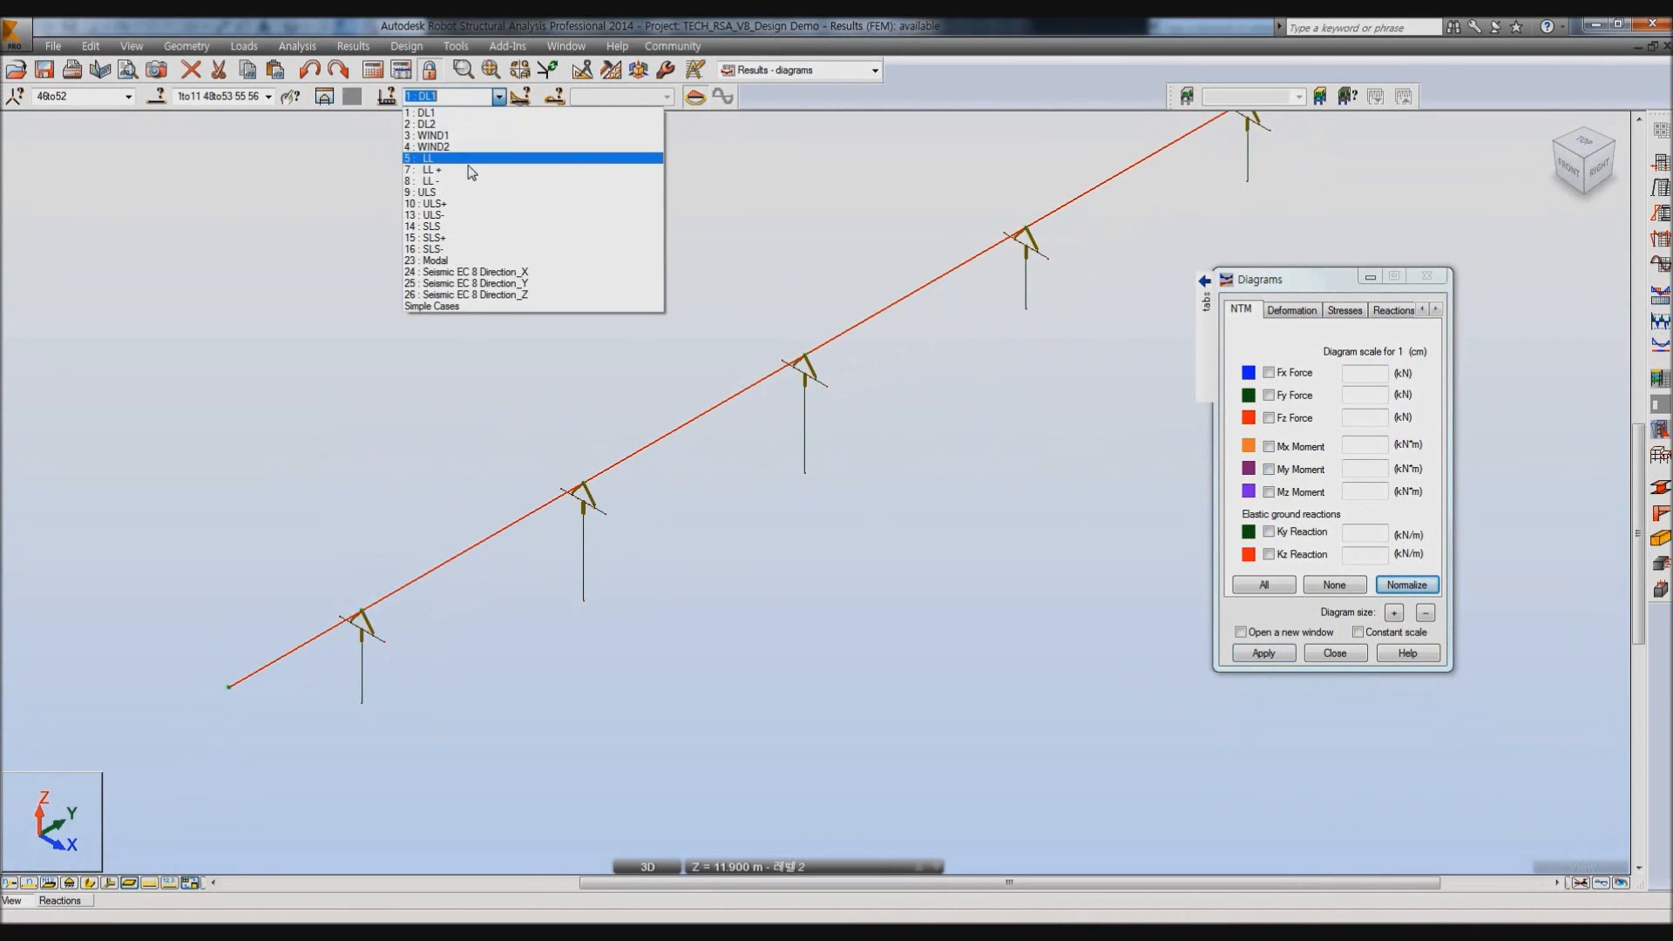
click(453, 153)
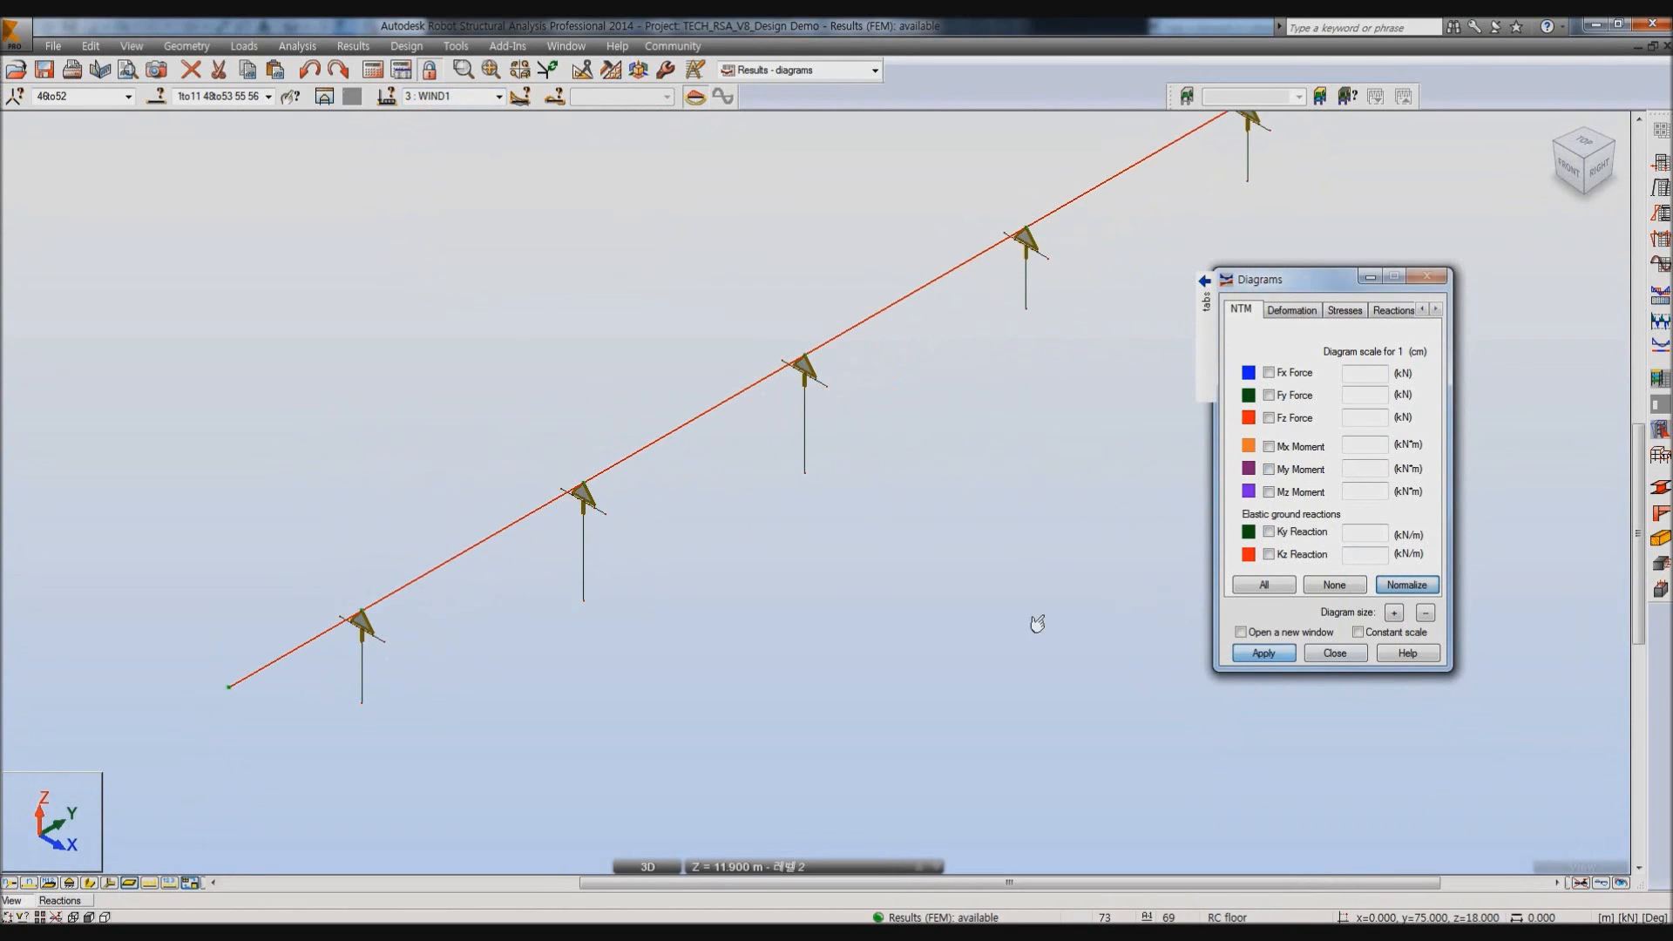
click(1115, 544)
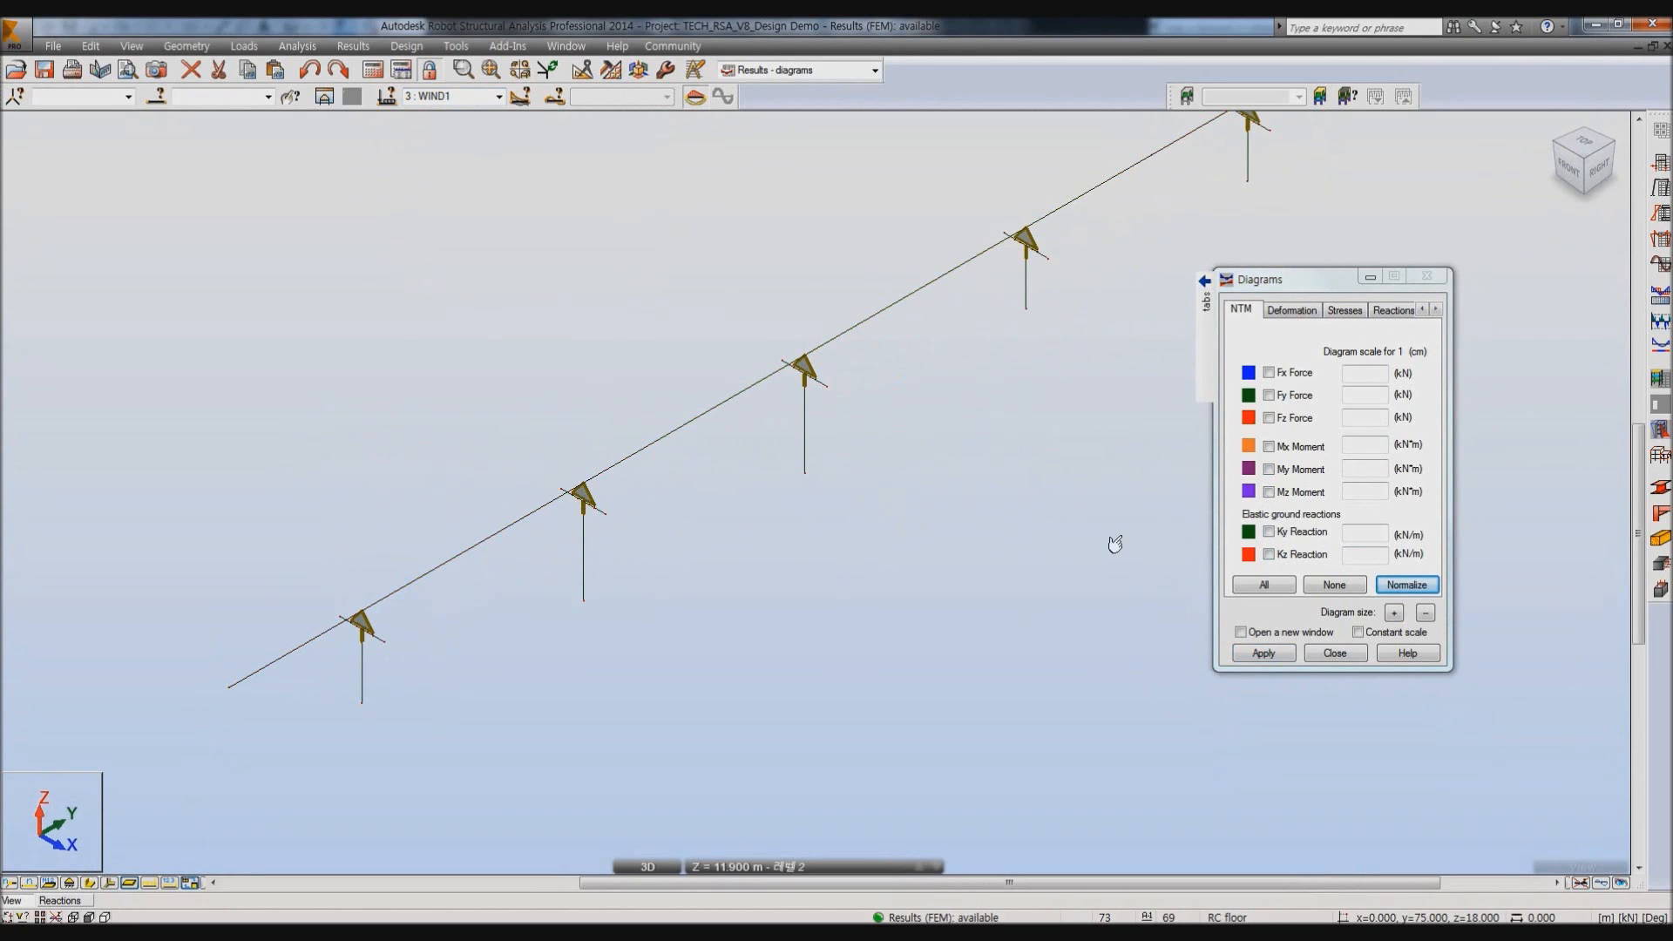
click(1264, 653)
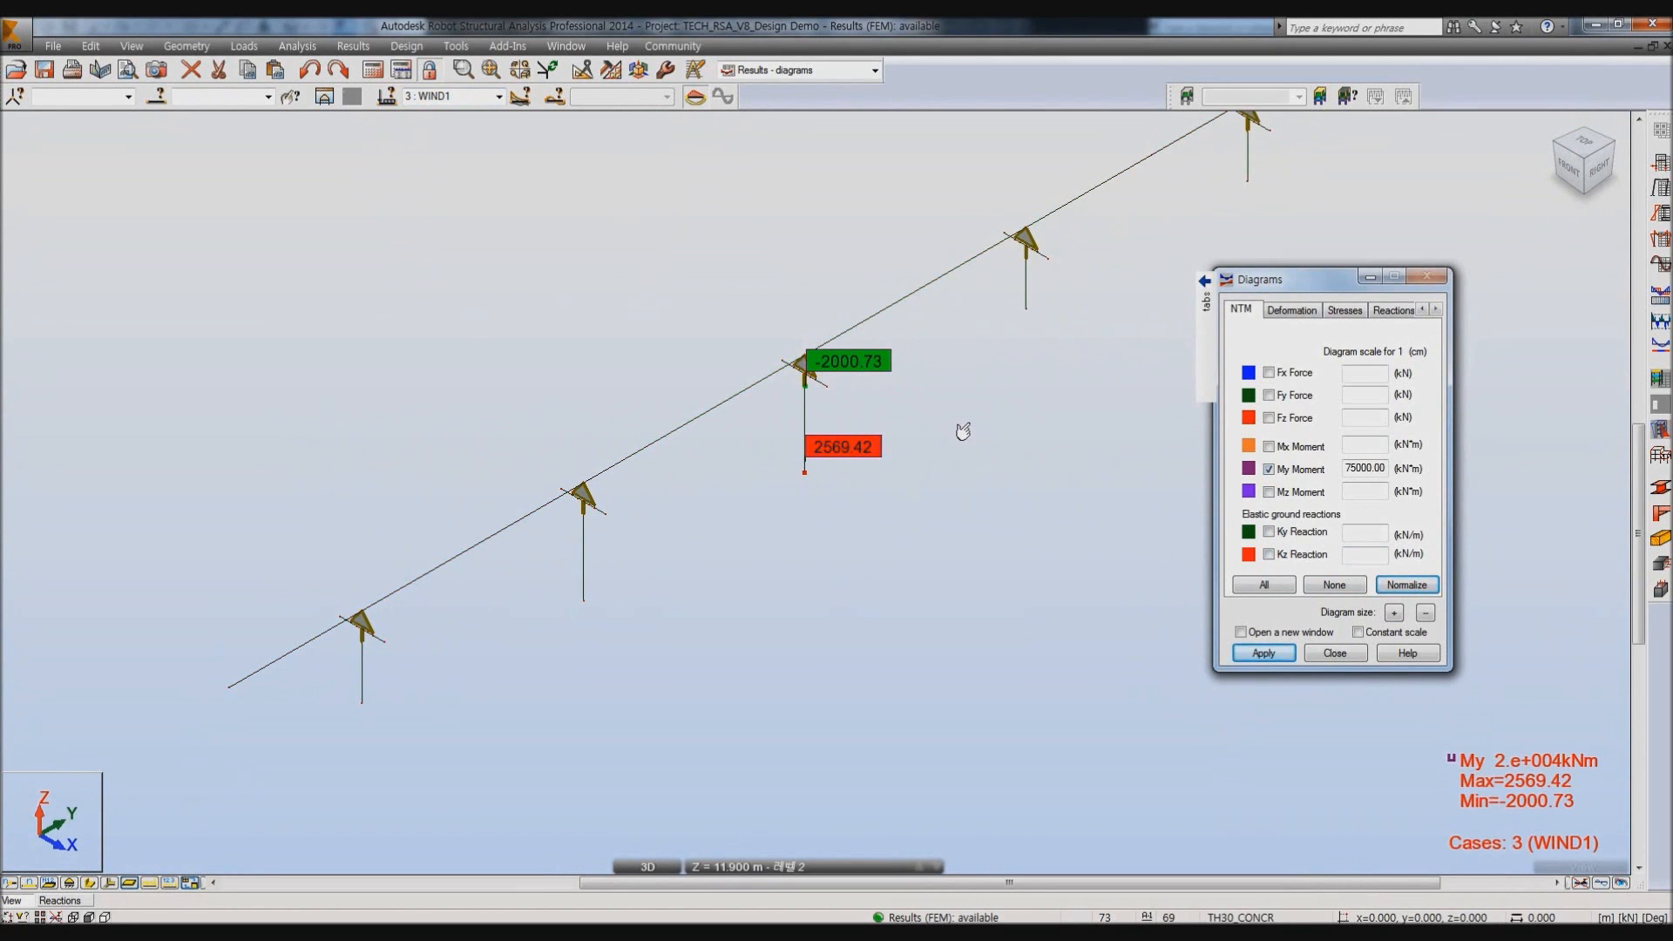
Examine the diagram display parameters for description labels, positive and negative values, and filling.
mouse_move(964, 433)
shift+middle_down()
mouse_move(975, 419)
mouse_move(916, 410)
mouse_move(980, 429)
shift+middle_up()
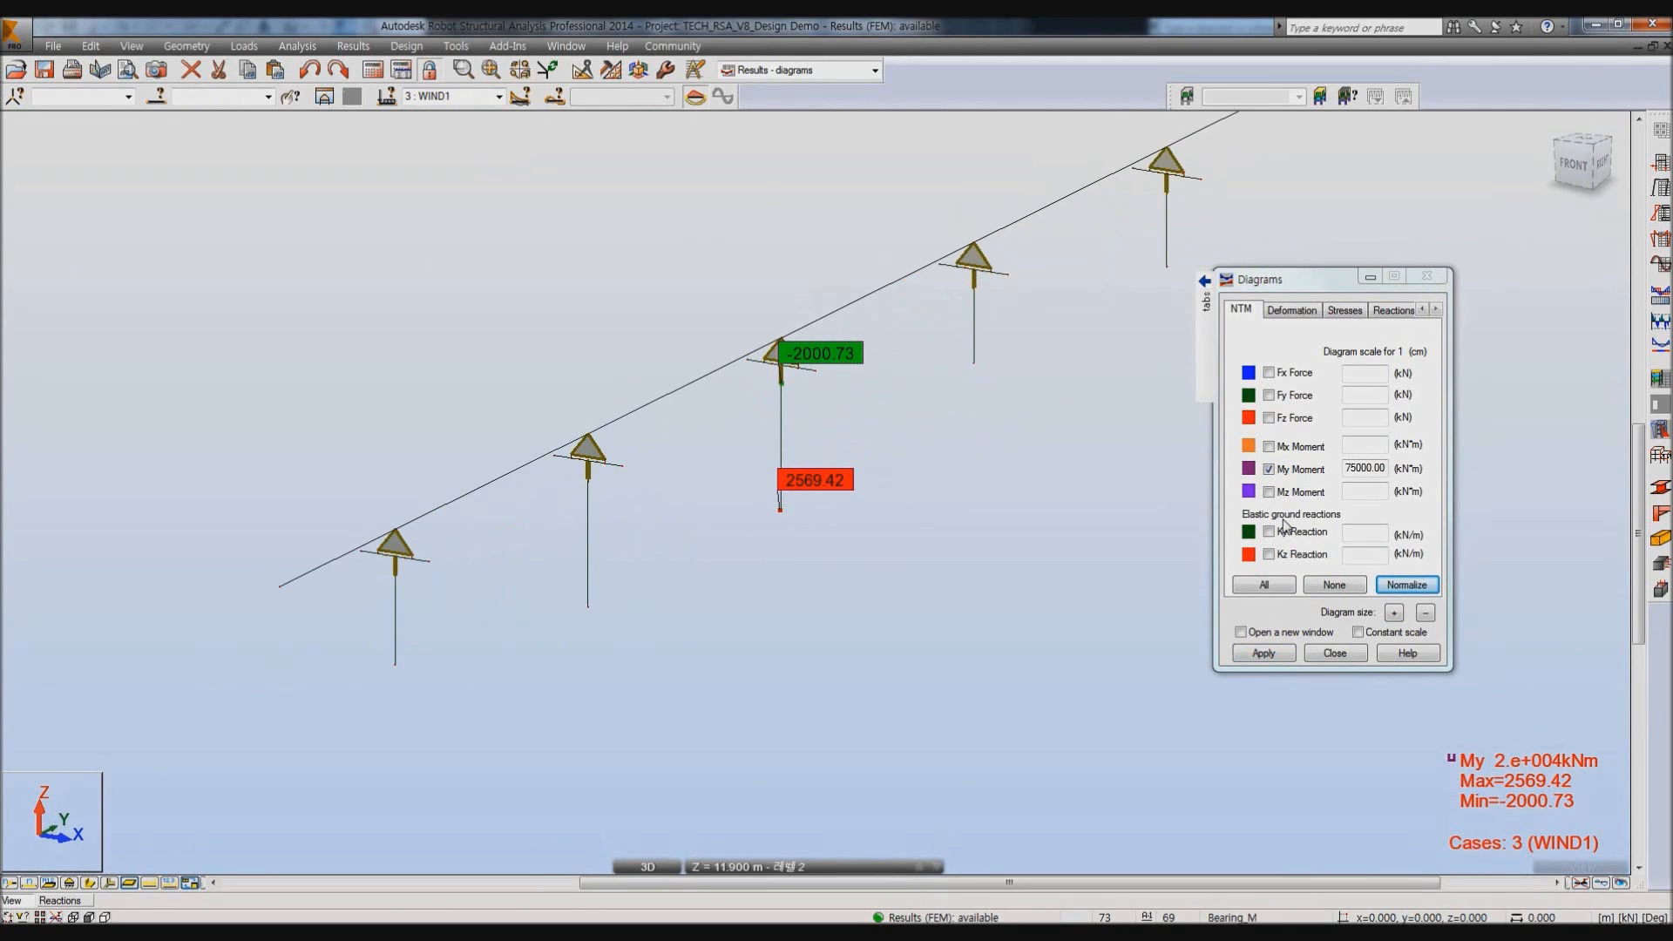
click(1435, 308)
click(1435, 308)
click(1377, 309)
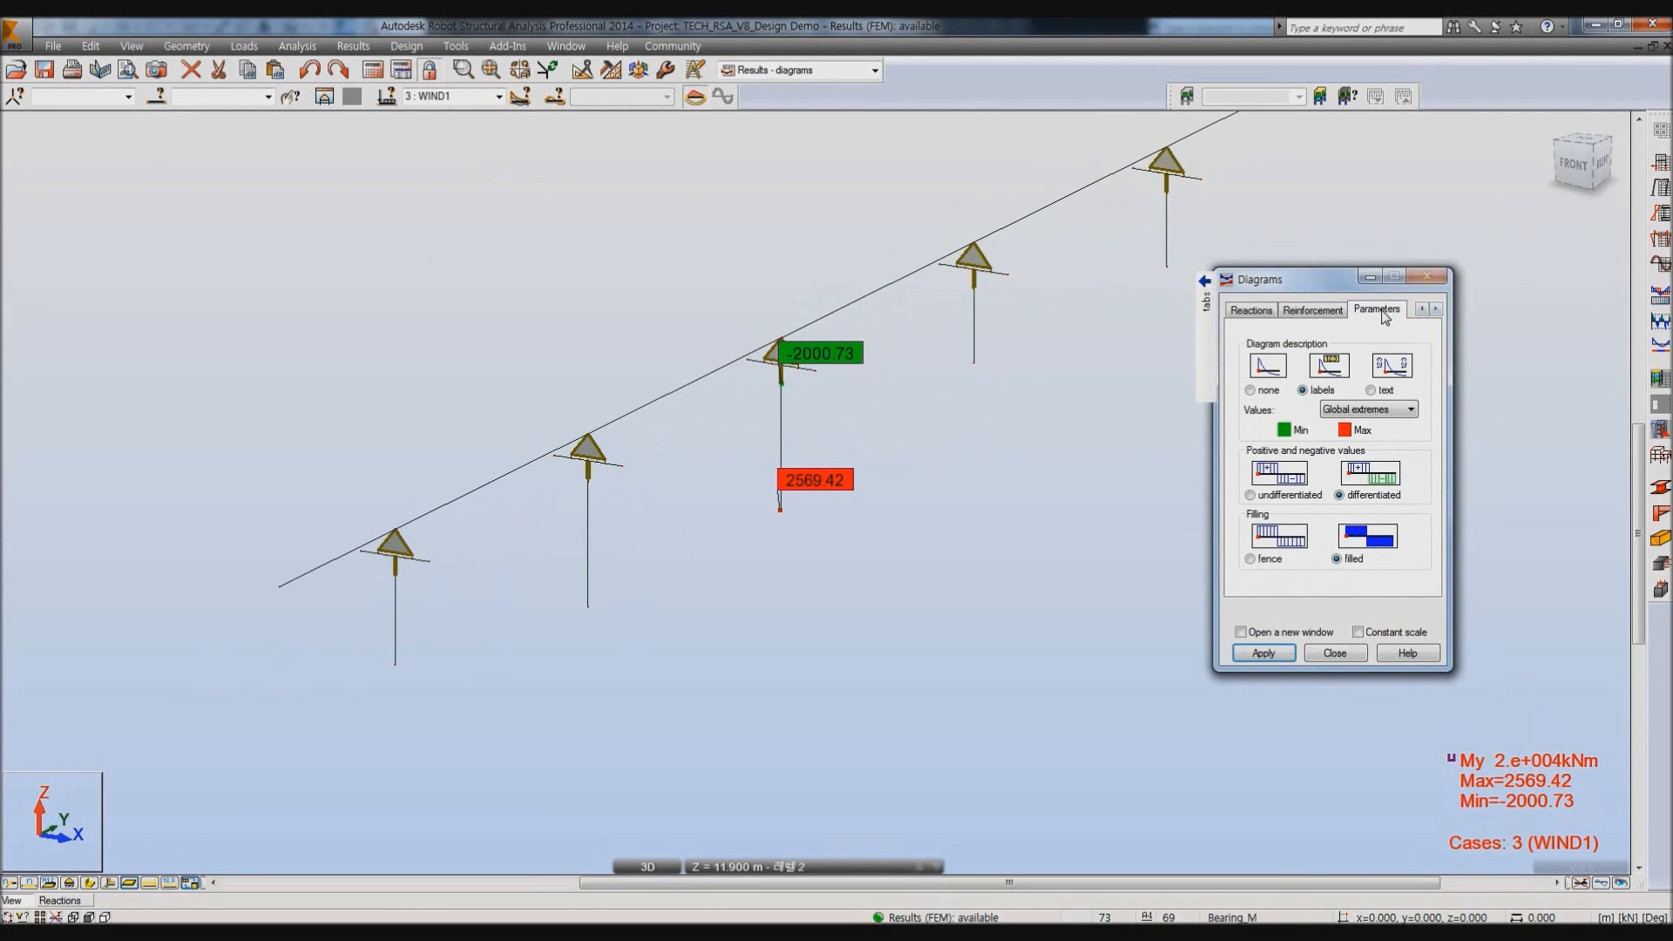
click(1421, 308)
click(1421, 308)
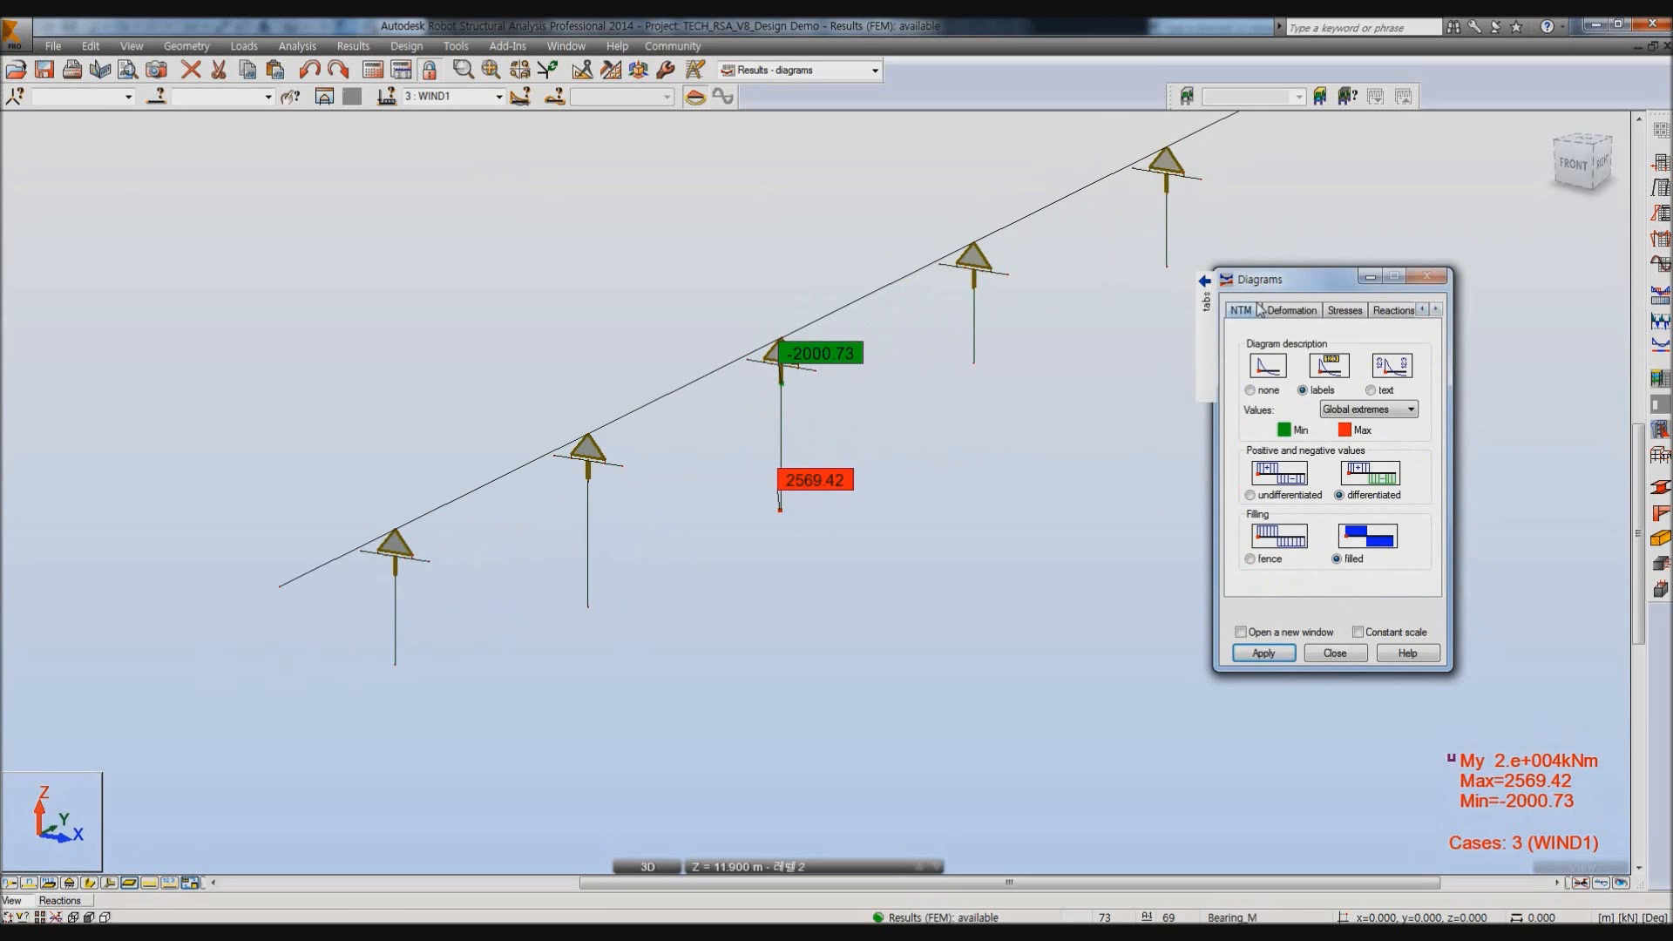
Add the Mz Moment diagram to the My Moment diagram and normalise both scales.
click(1241, 309)
click(1269, 492)
click(1406, 584)
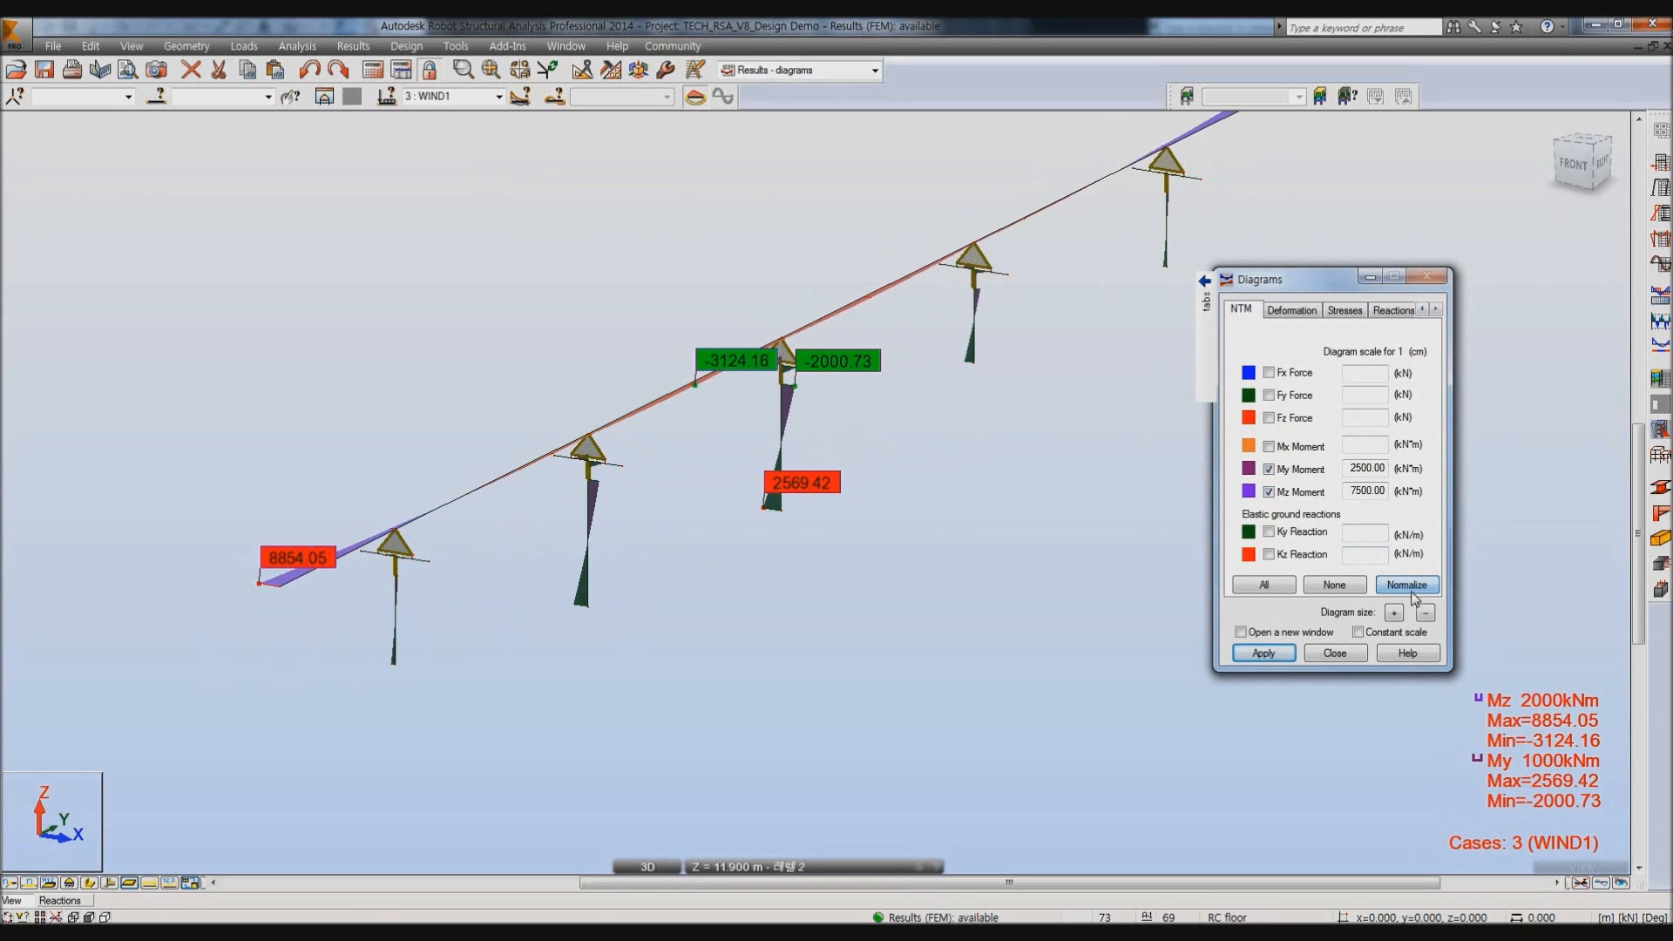
Switch the moment diagrams to load case WIND2 and normalise their scales.
click(499, 97)
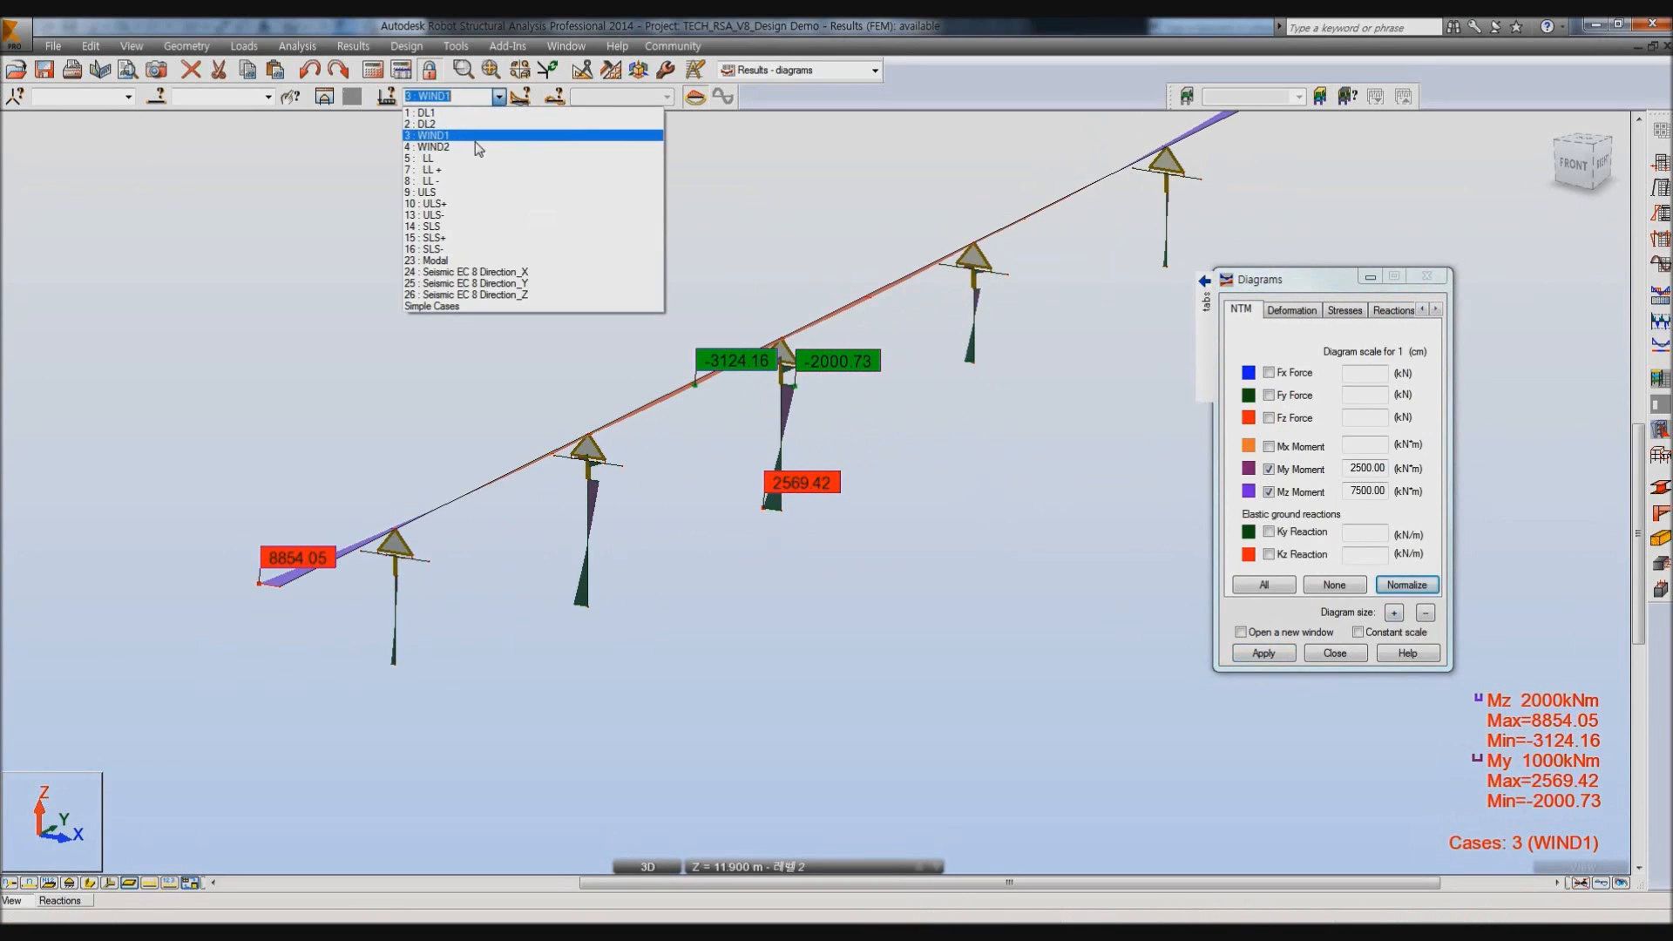
click(453, 142)
click(1406, 585)
click(1263, 653)
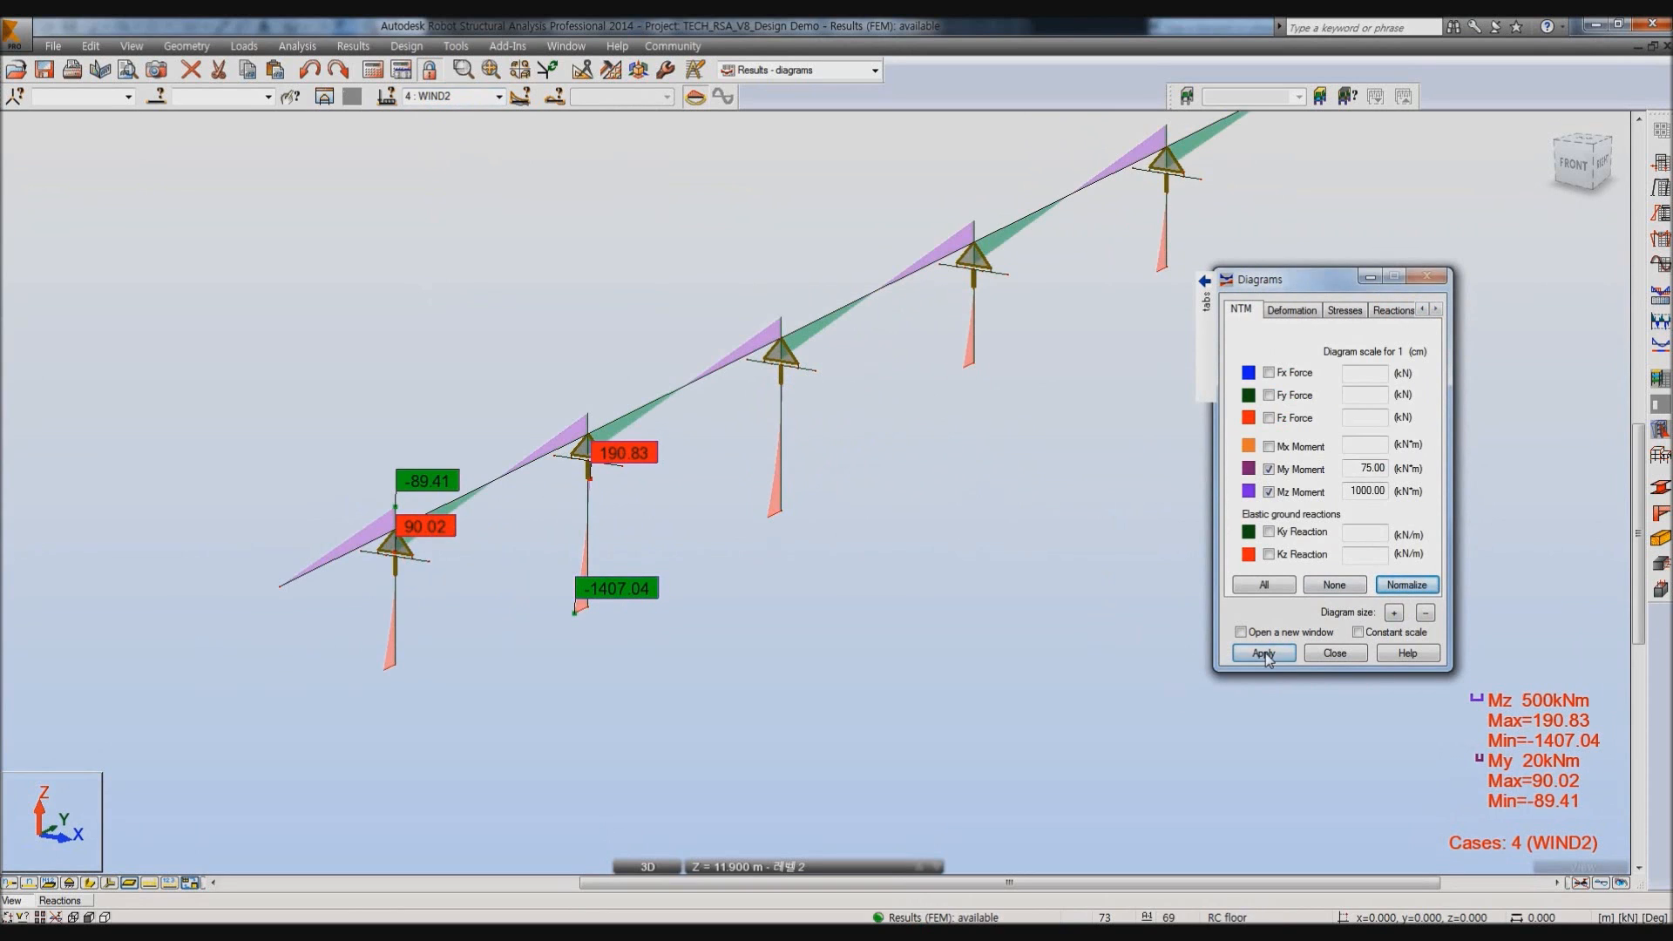
Show the normalised moment diagrams for load case Seismic EC 8 Direction_X, with the My Moment diagram turned off.
click(495, 97)
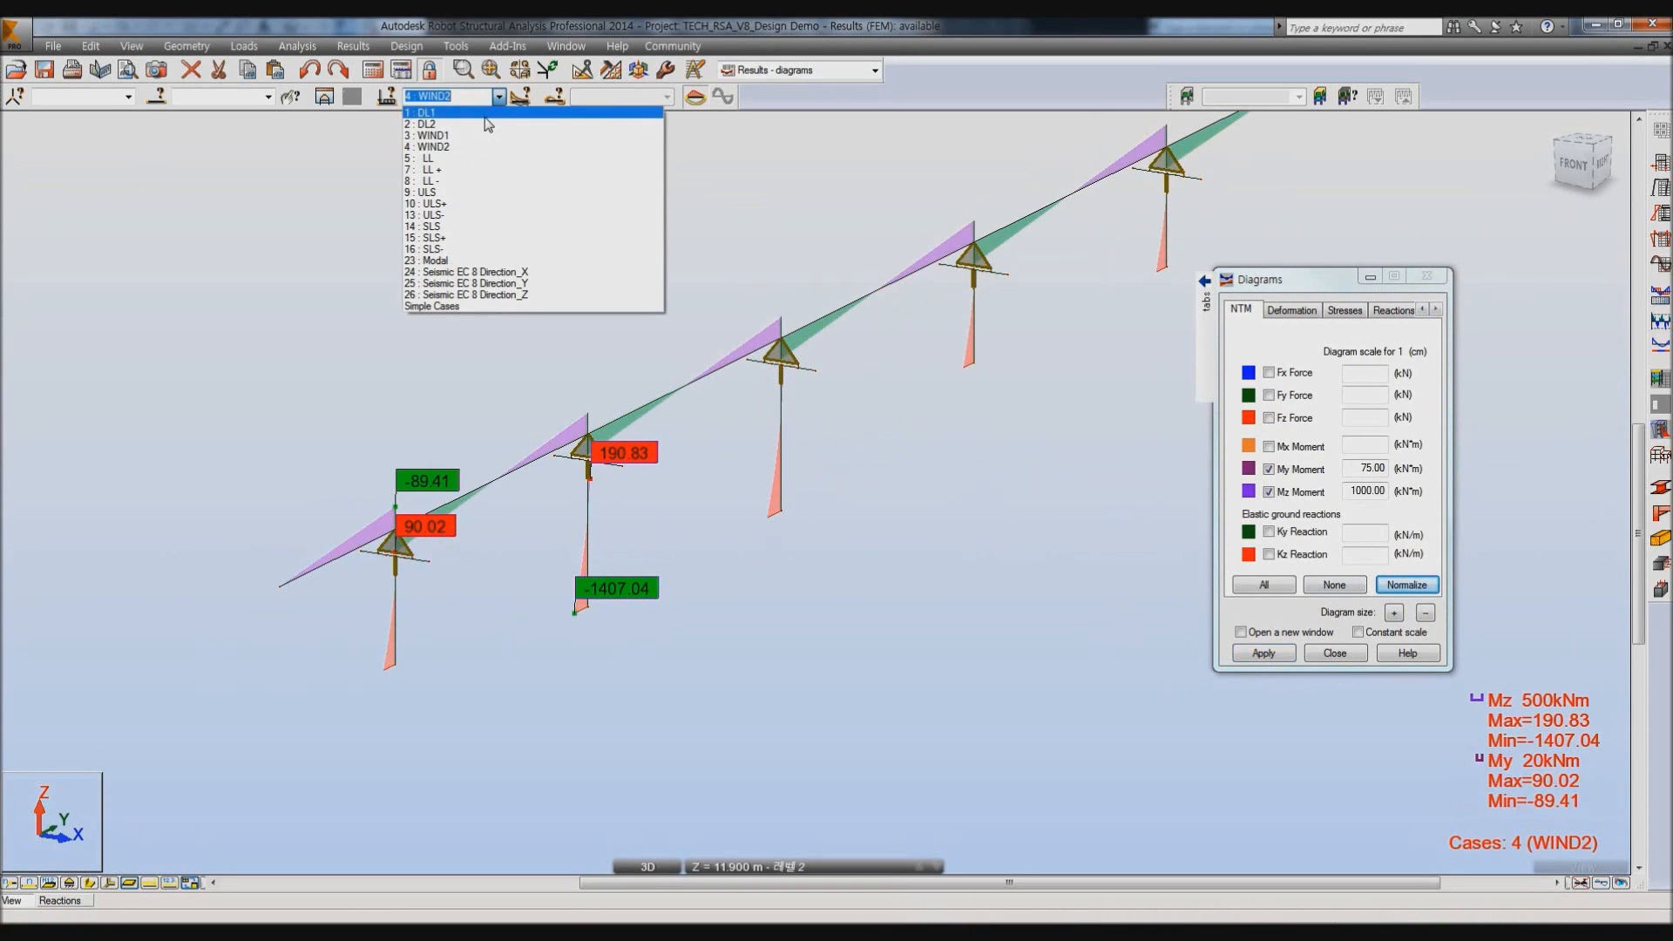
click(517, 273)
click(1411, 586)
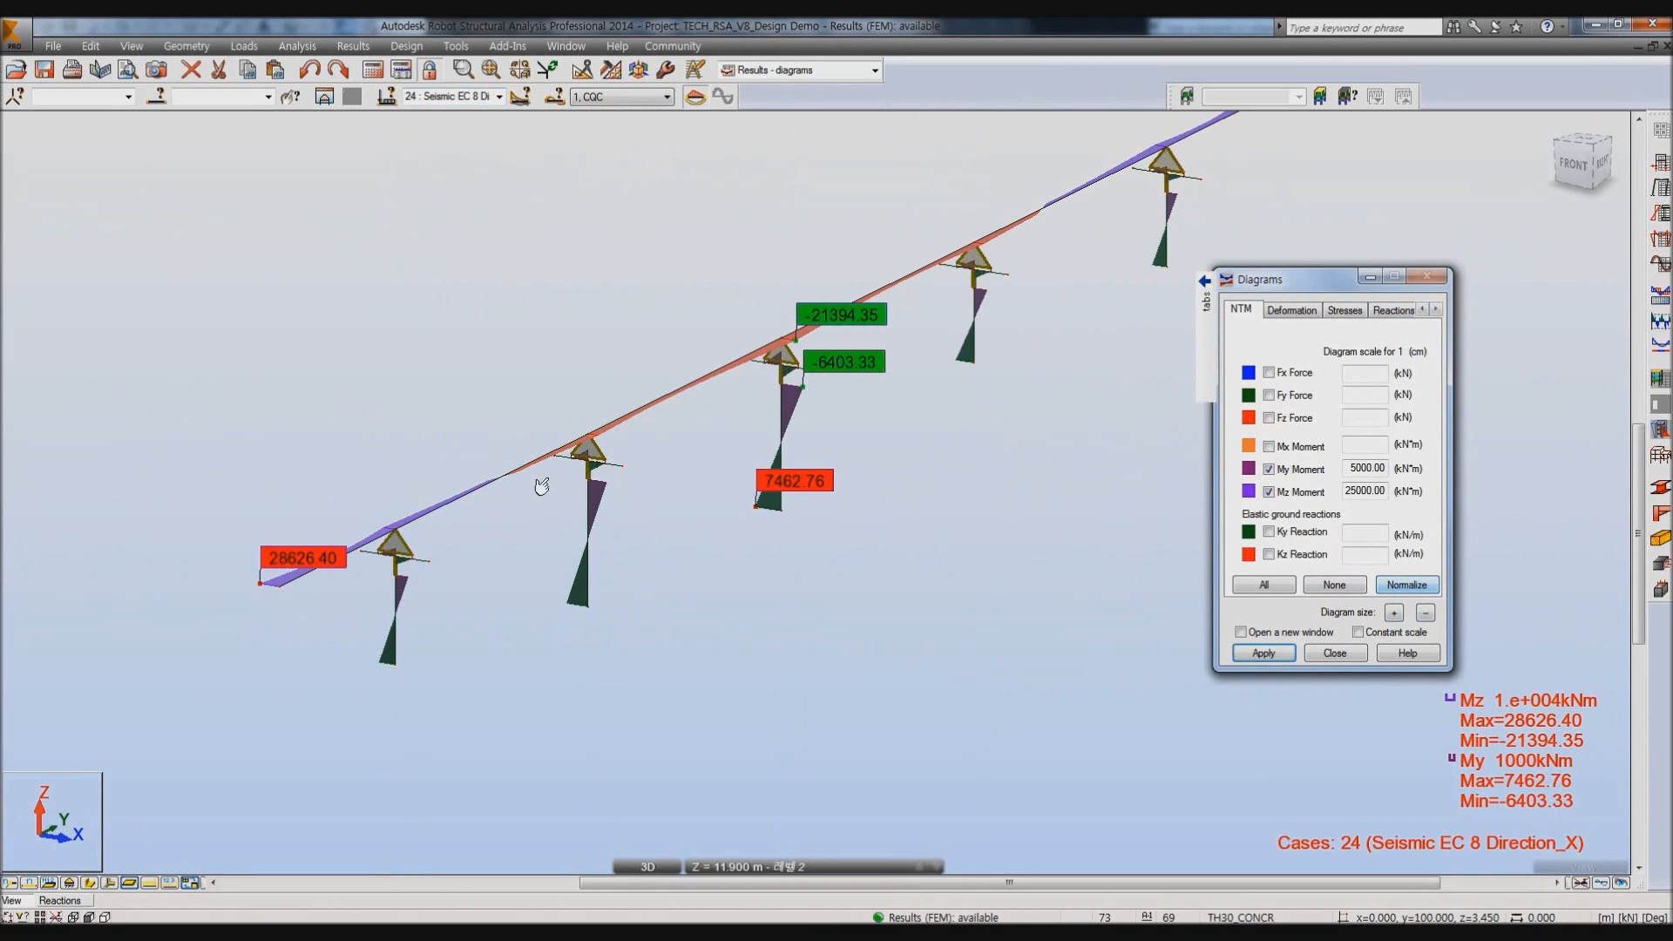
click(1268, 470)
click(1264, 652)
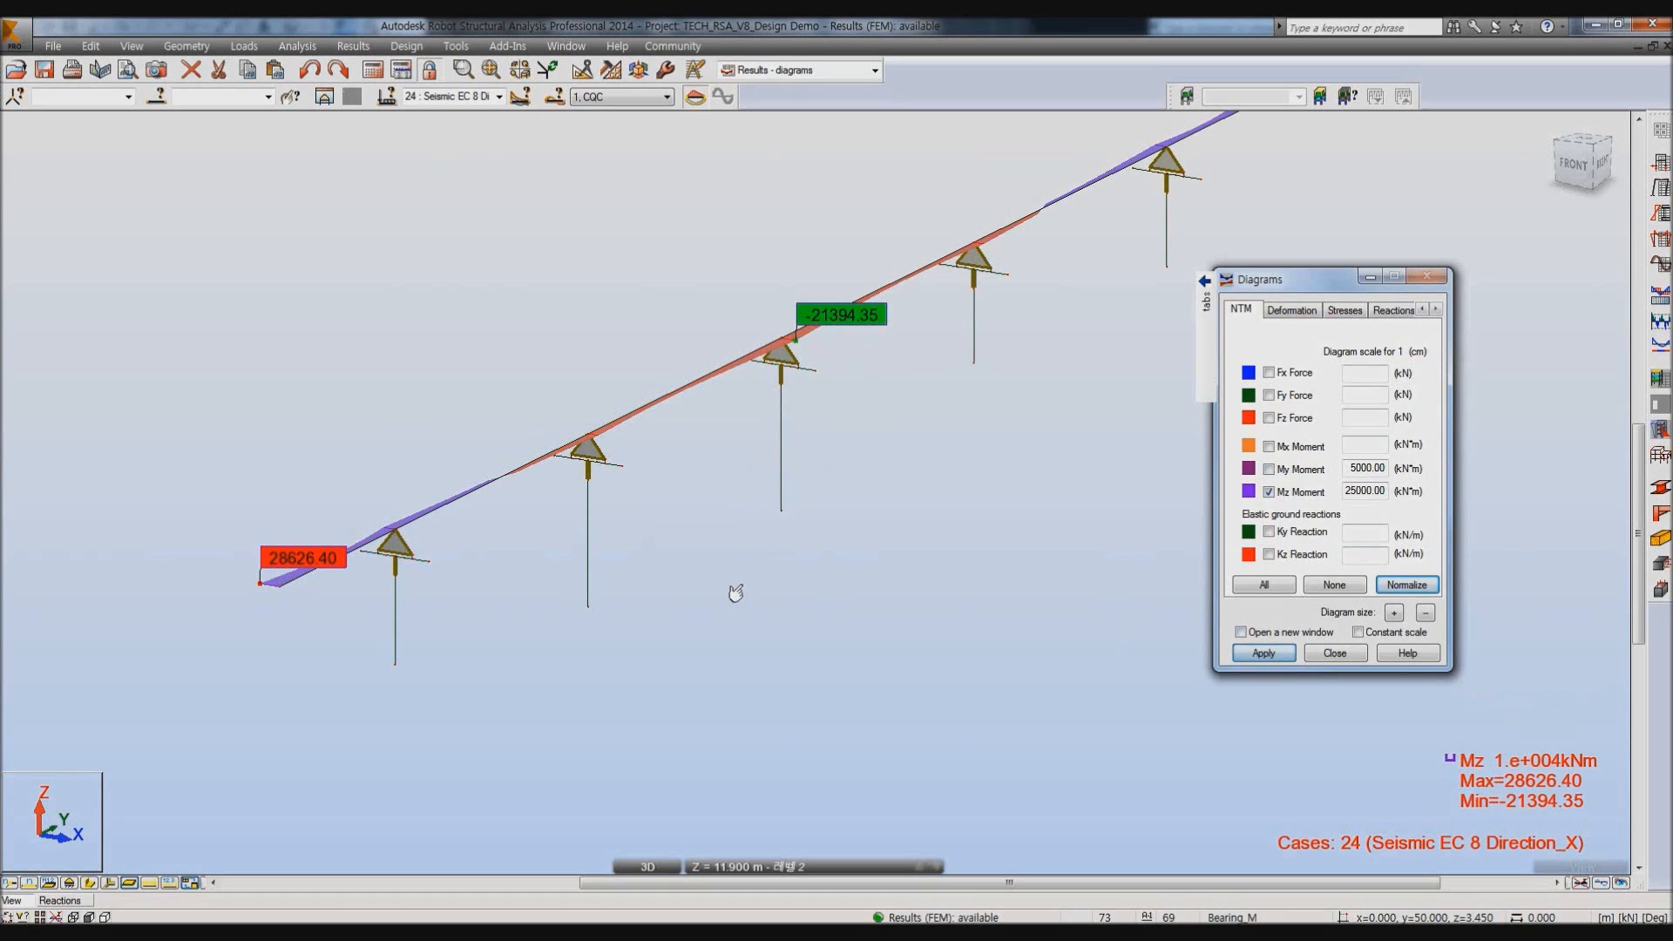
Set the current load case to Modal and turn off the Mz Moment diagram.
click(500, 97)
click(450, 261)
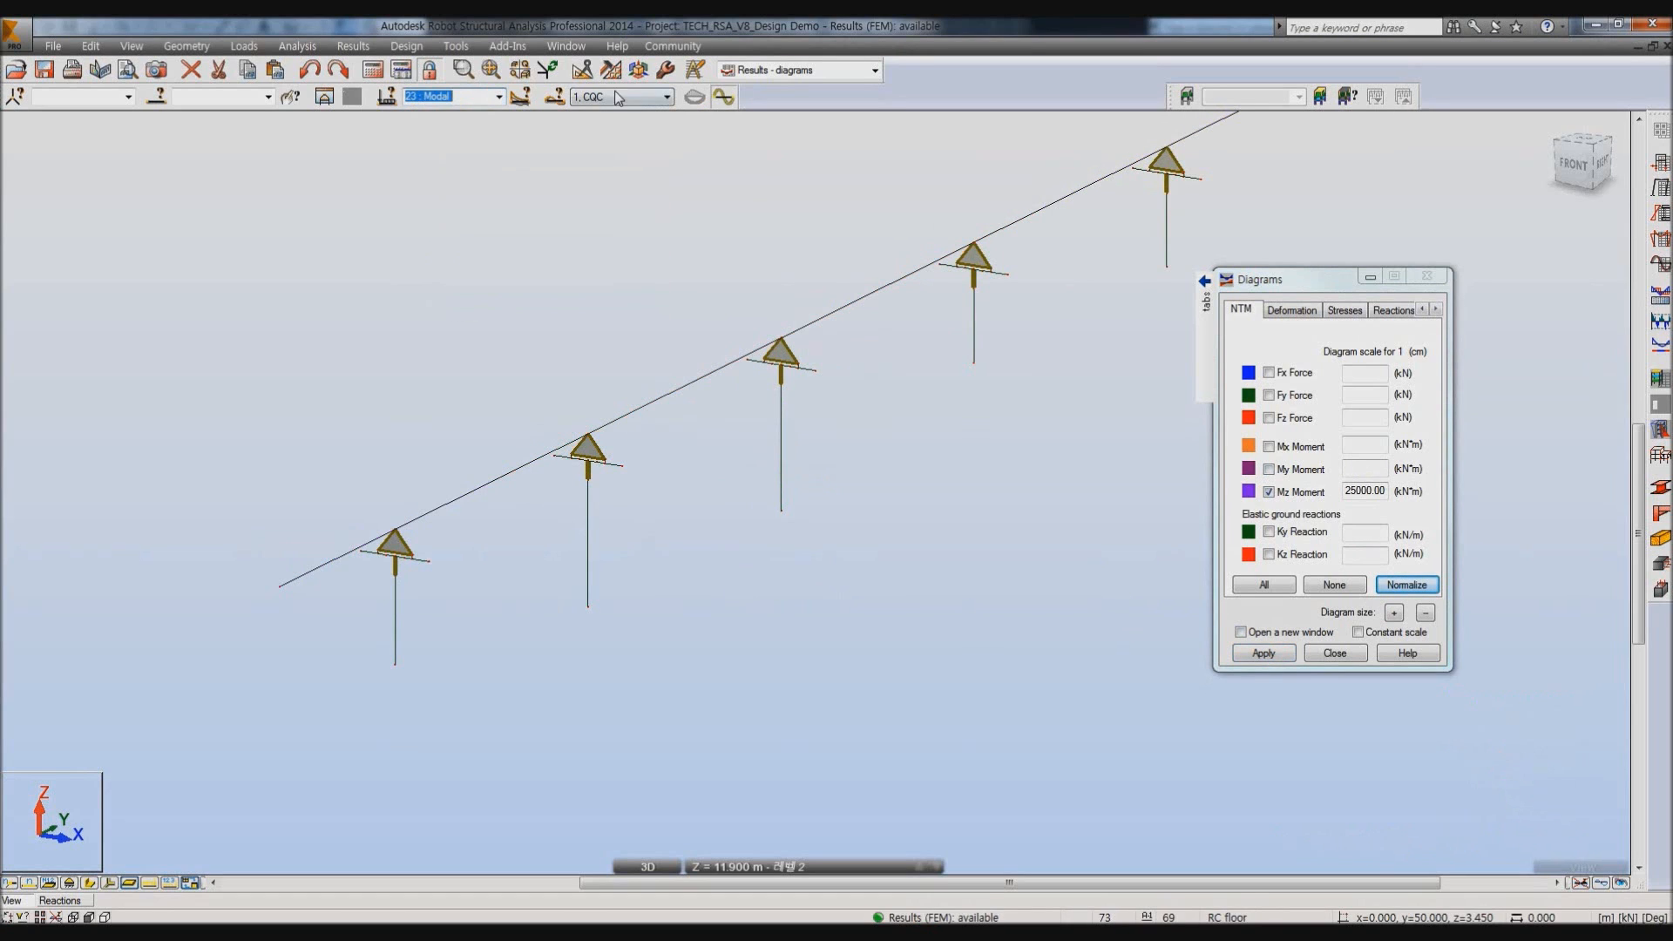
click(1269, 492)
Display the deformation diagram of the bridge for Mode 1 of the modal case.
click(1291, 310)
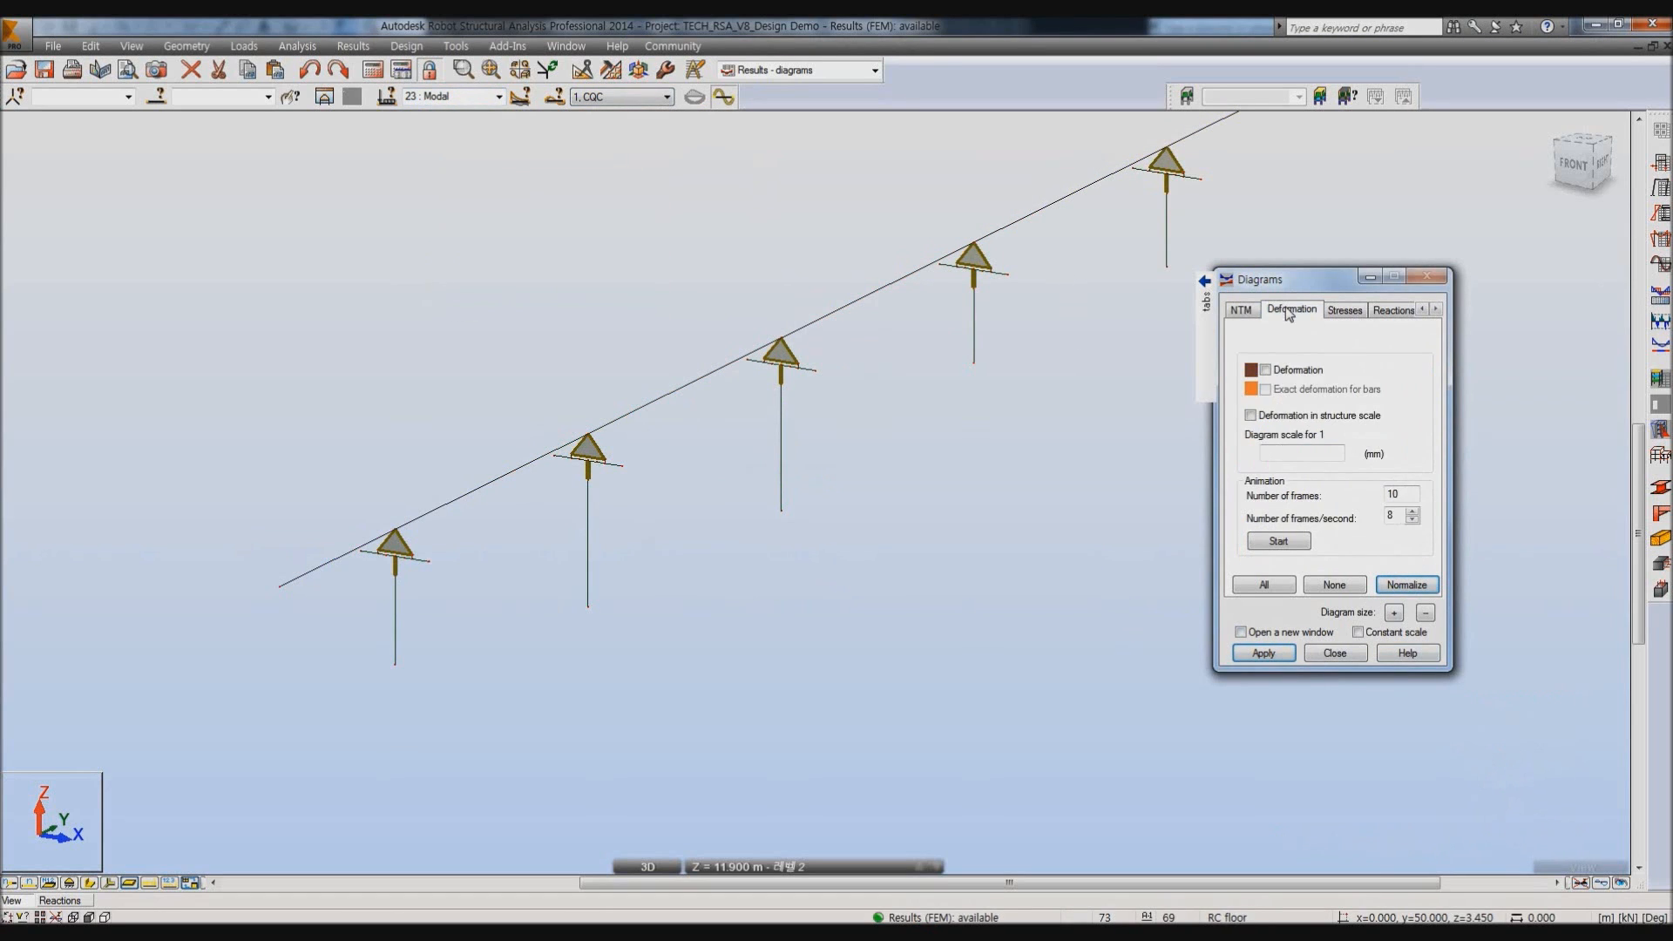
click(646, 96)
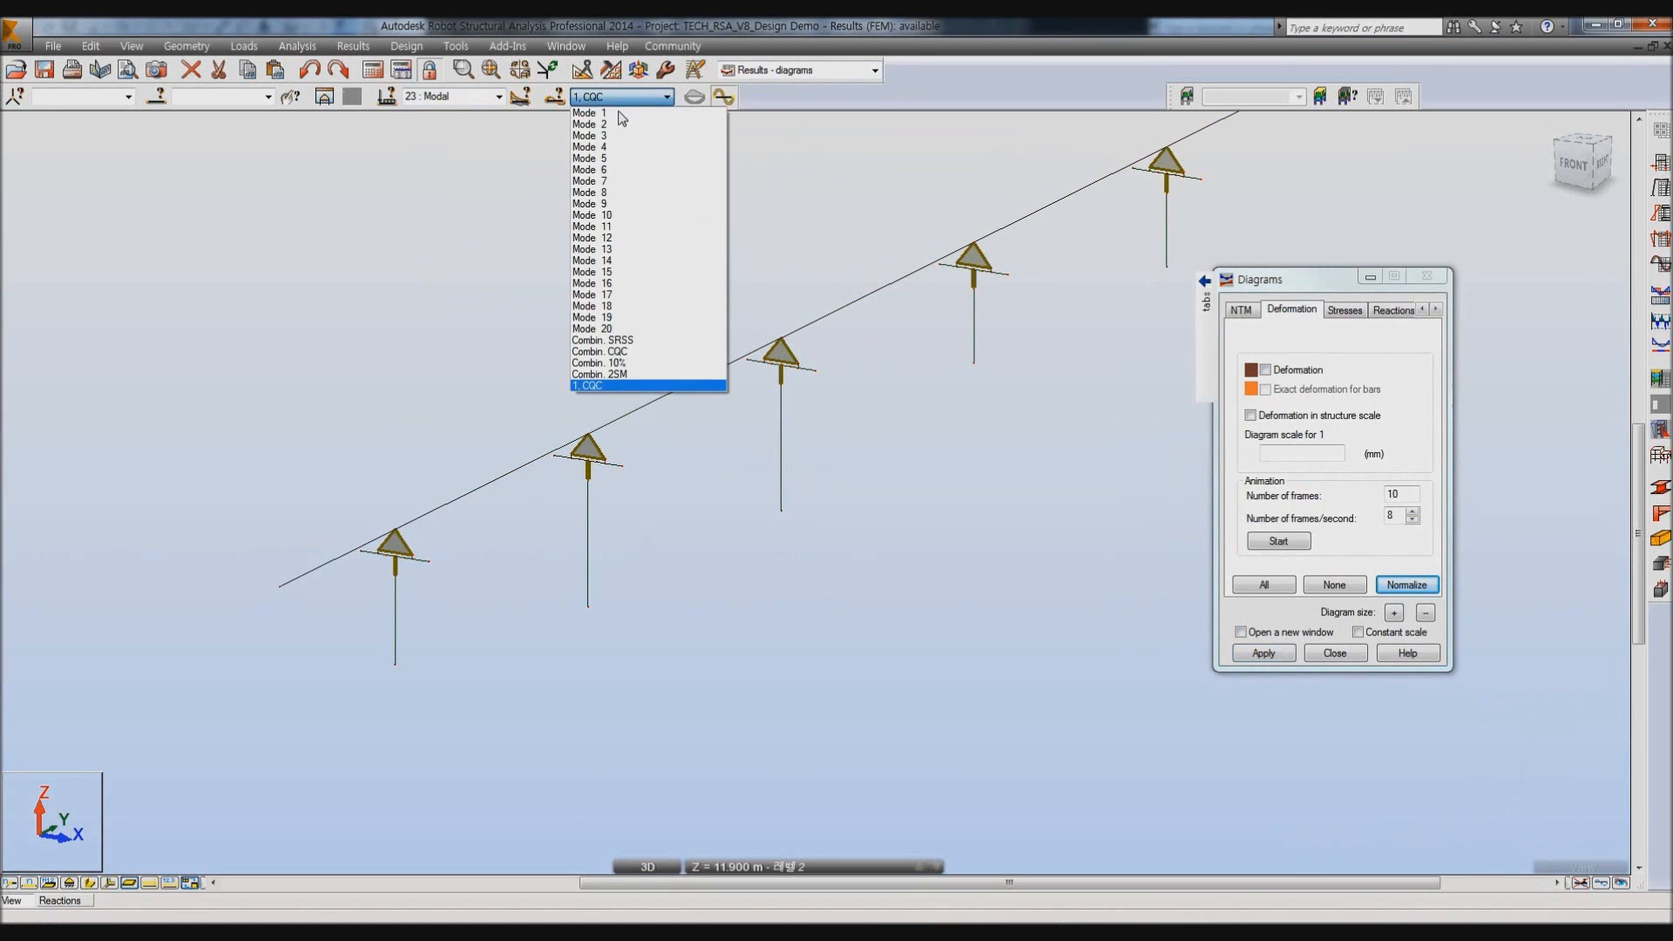
click(615, 113)
click(1408, 586)
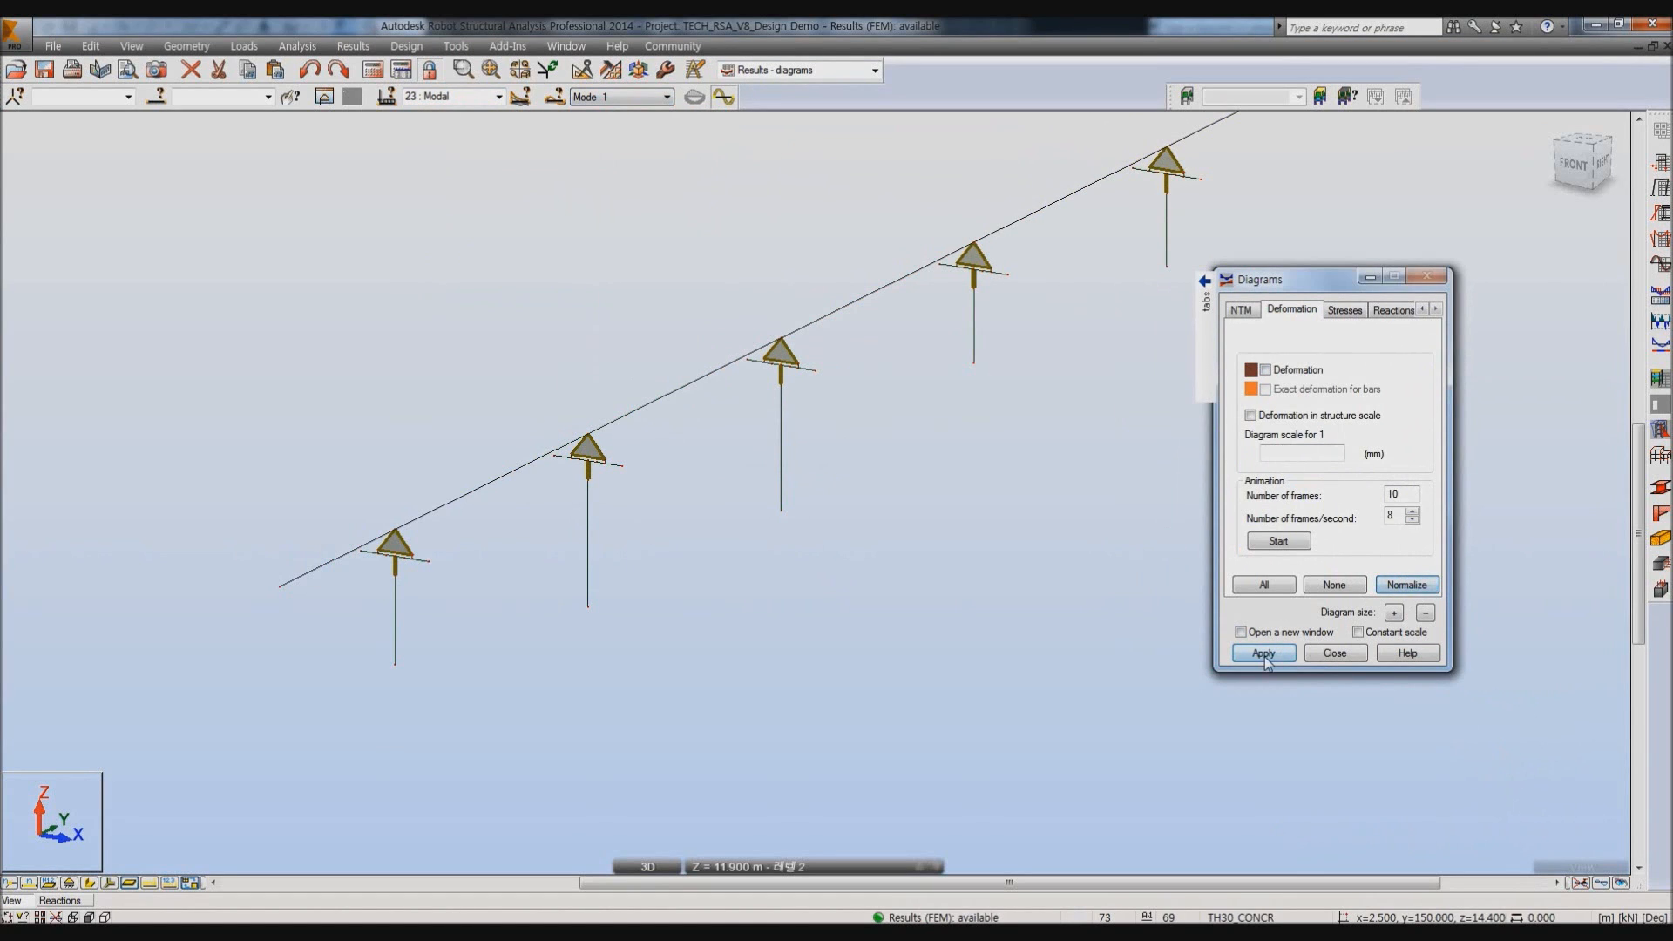
click(1264, 654)
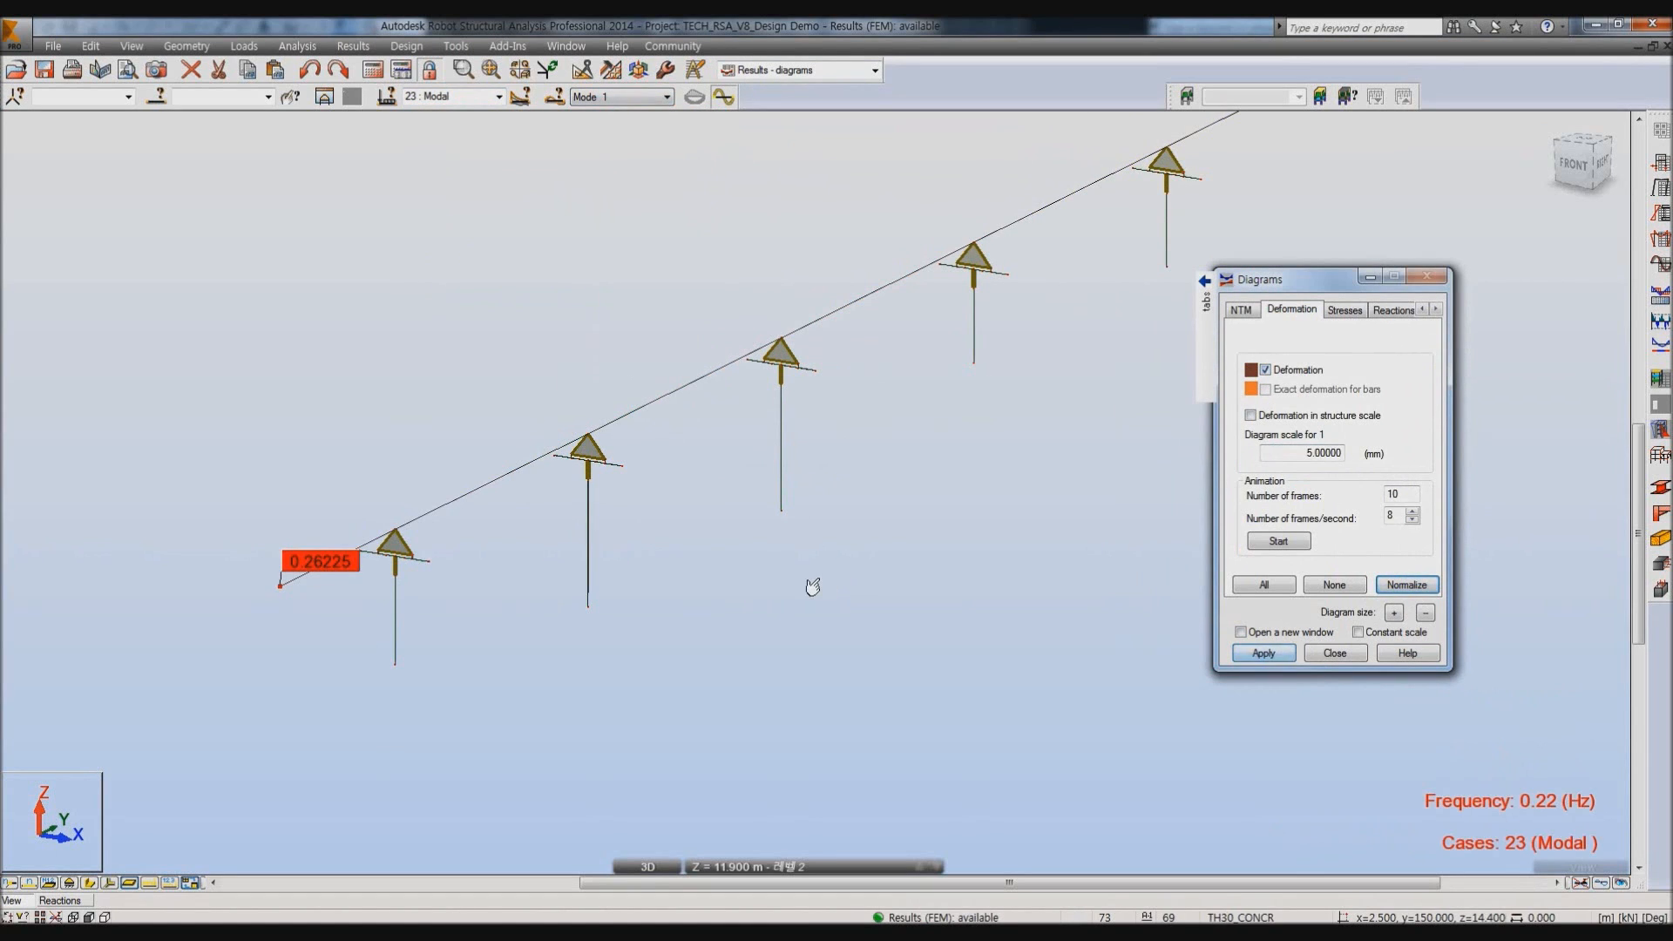
Show the deformed shape of Mode 2 and normalise its diagram scale.
click(622, 98)
click(619, 124)
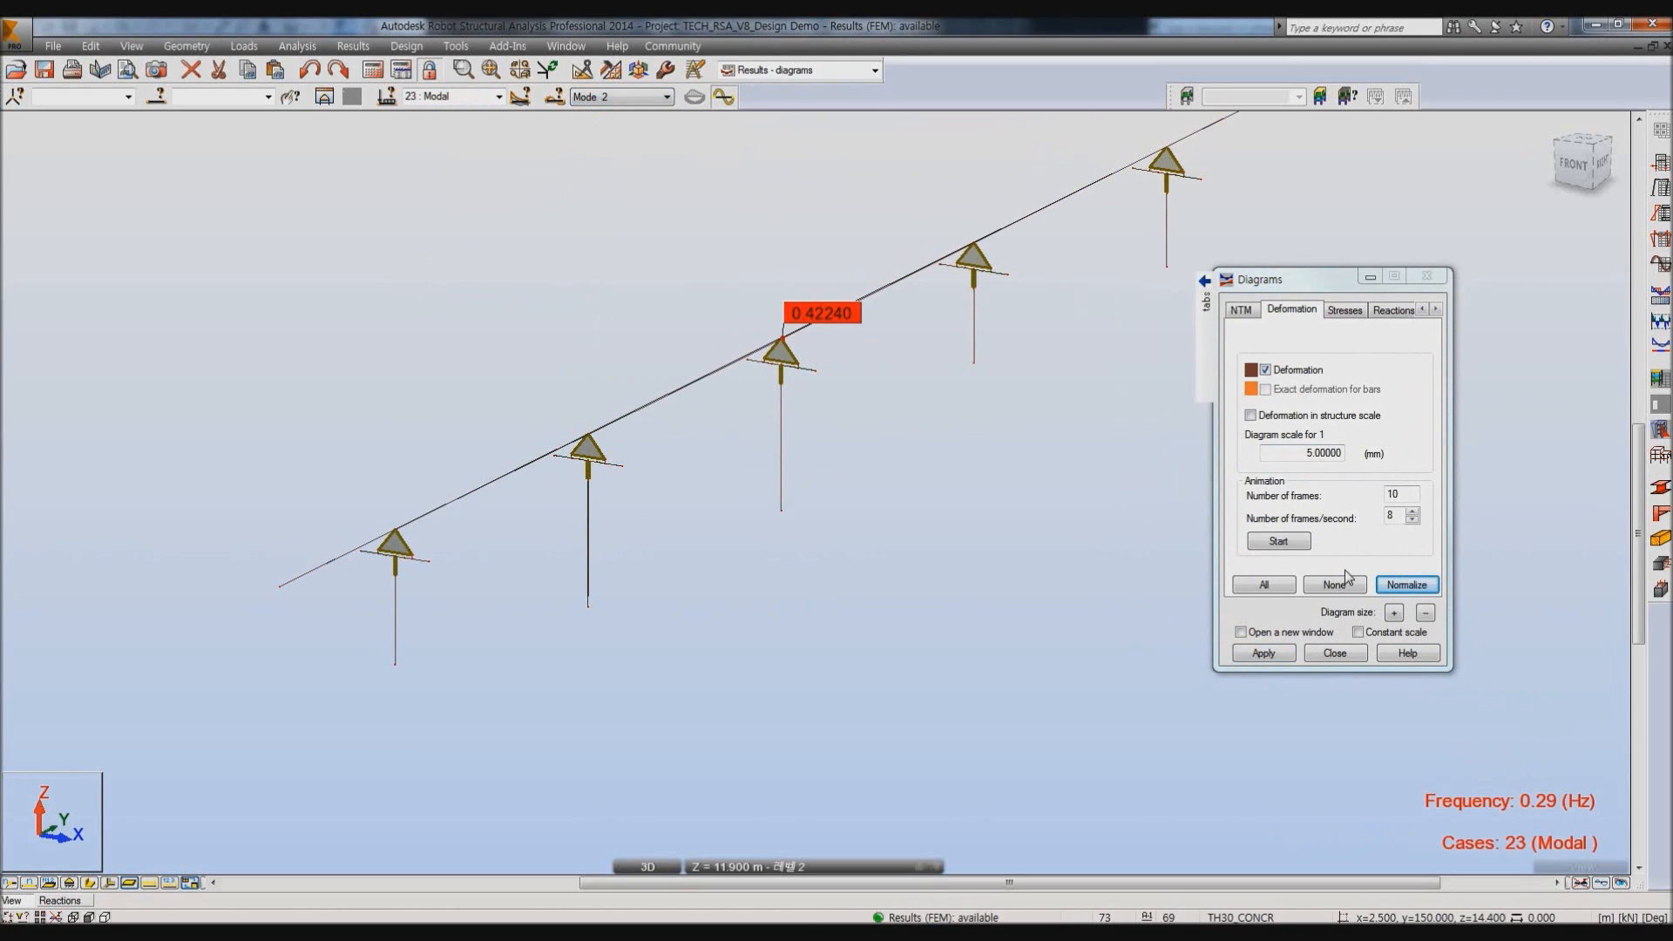
click(1407, 585)
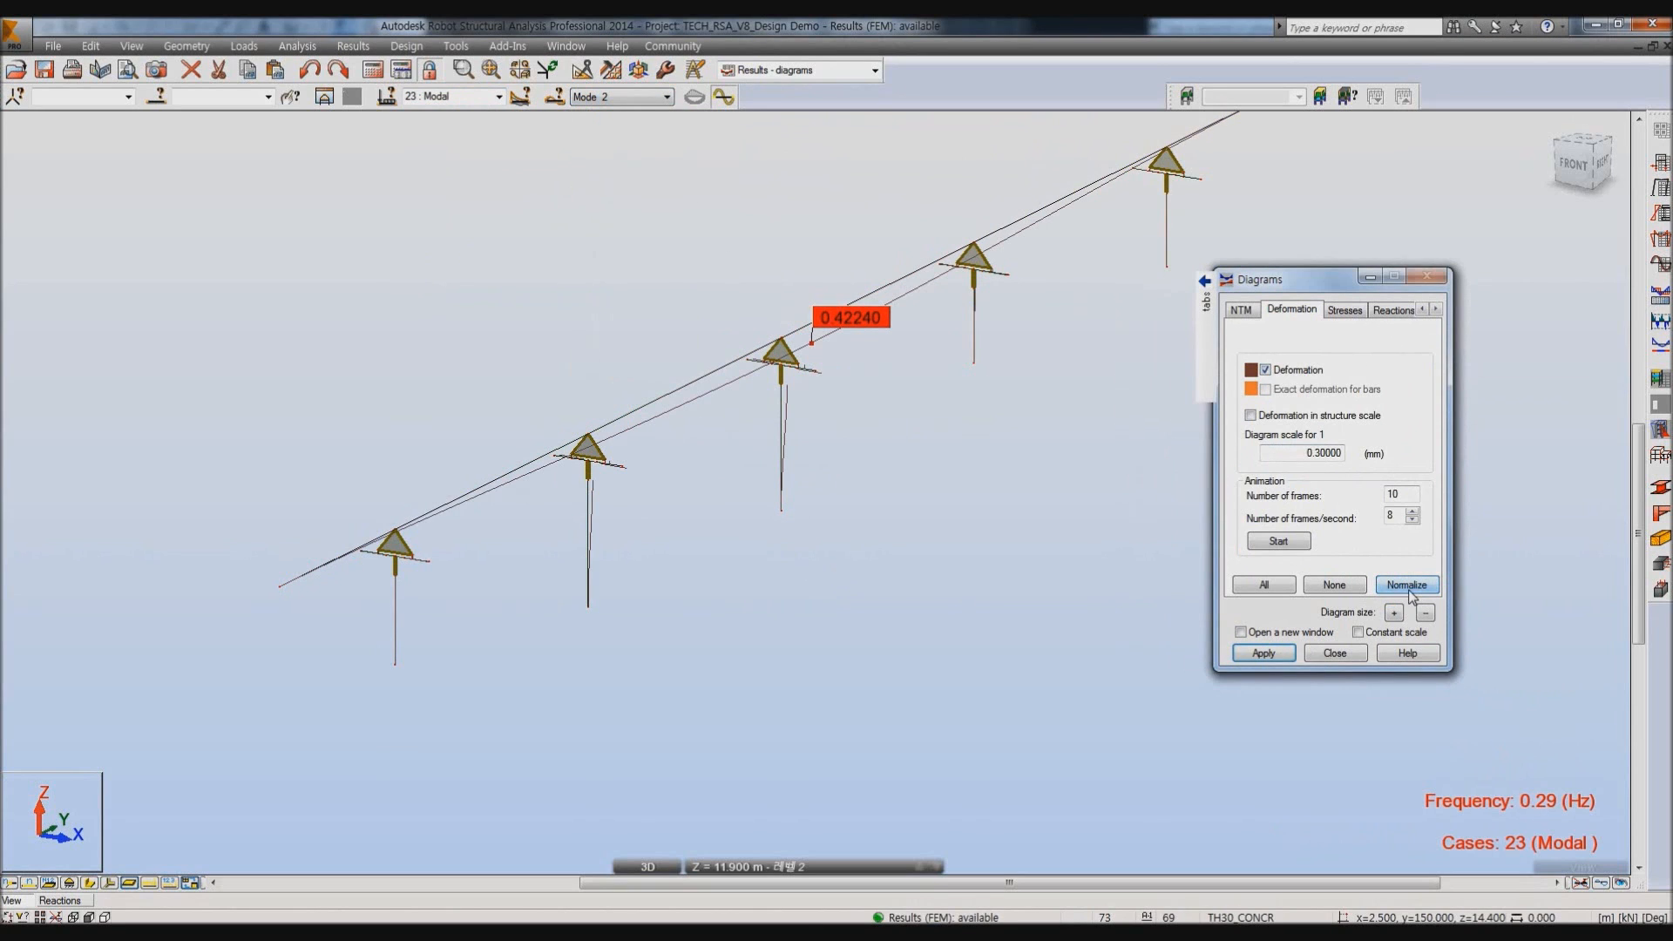
Step through the deformed shapes of Mode 3, Mode 4 and Mode 5.
click(623, 97)
click(620, 137)
click(651, 97)
click(621, 147)
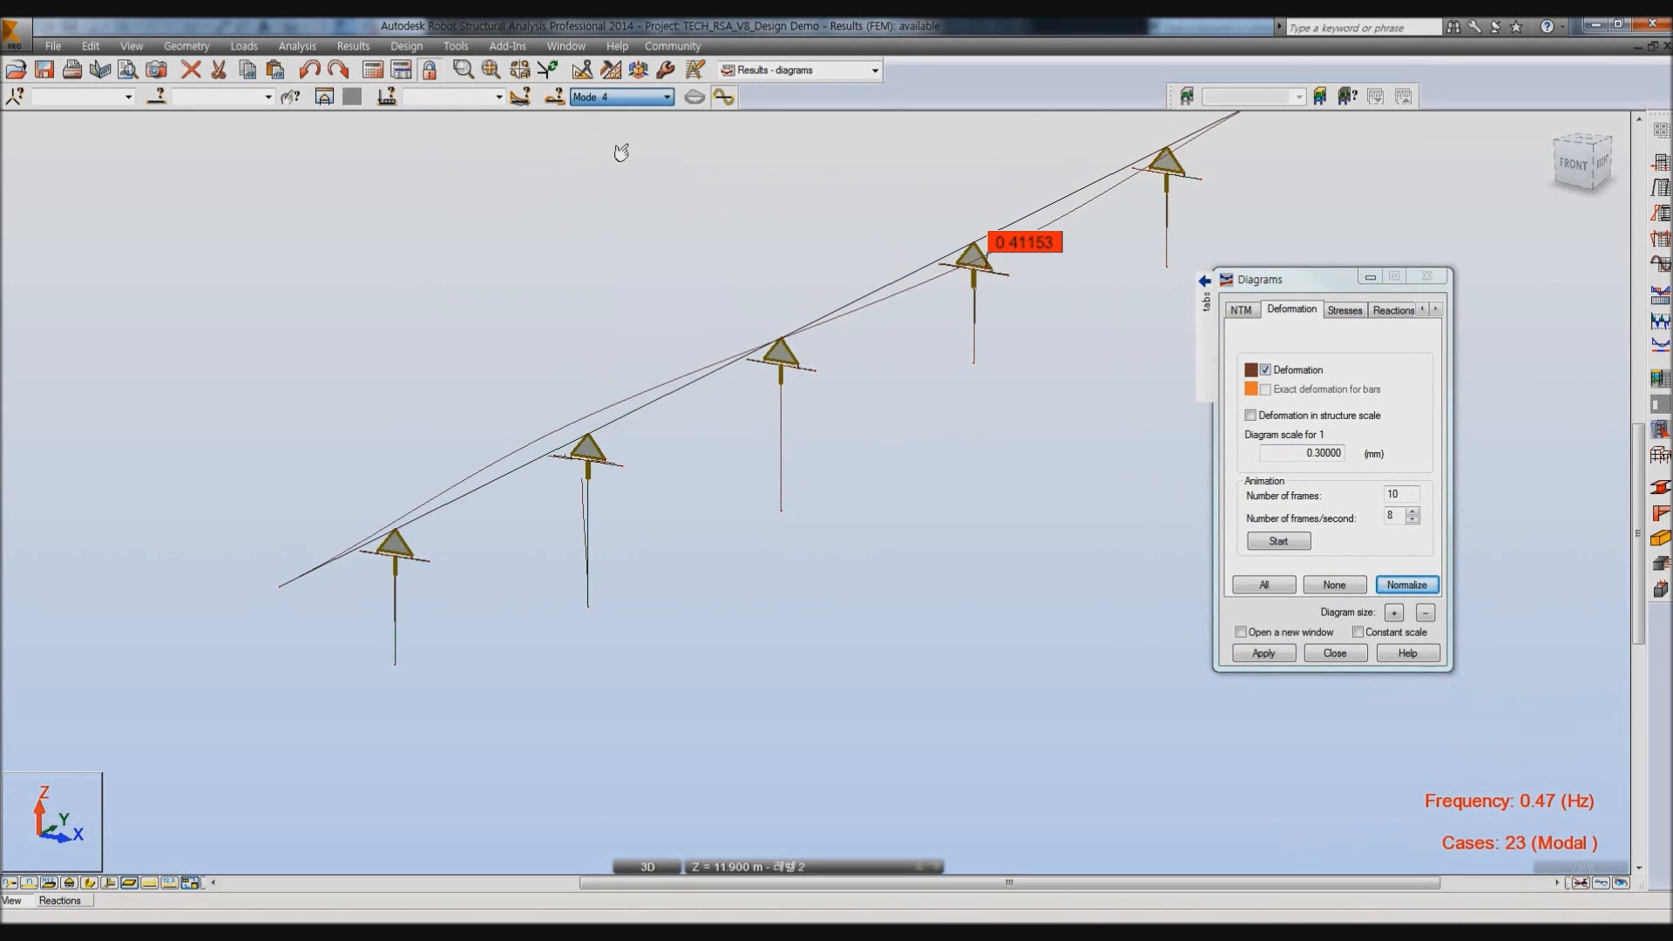
click(634, 97)
click(618, 158)
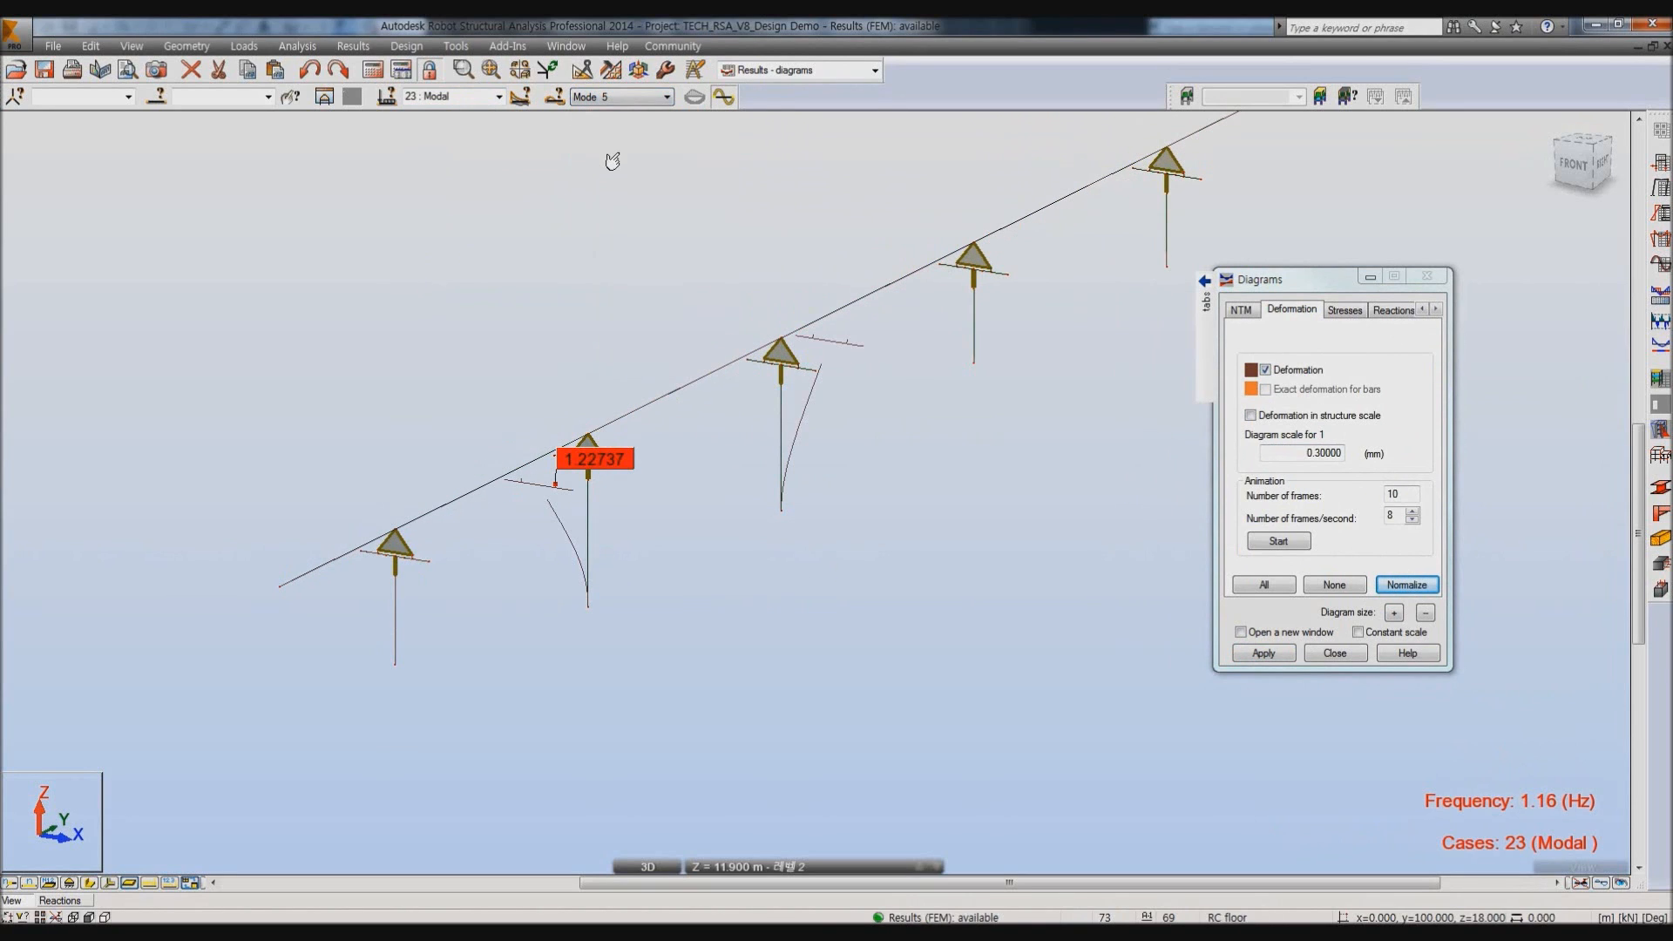
Remove the deformation diagram from the bridge model view.
click(1241, 311)
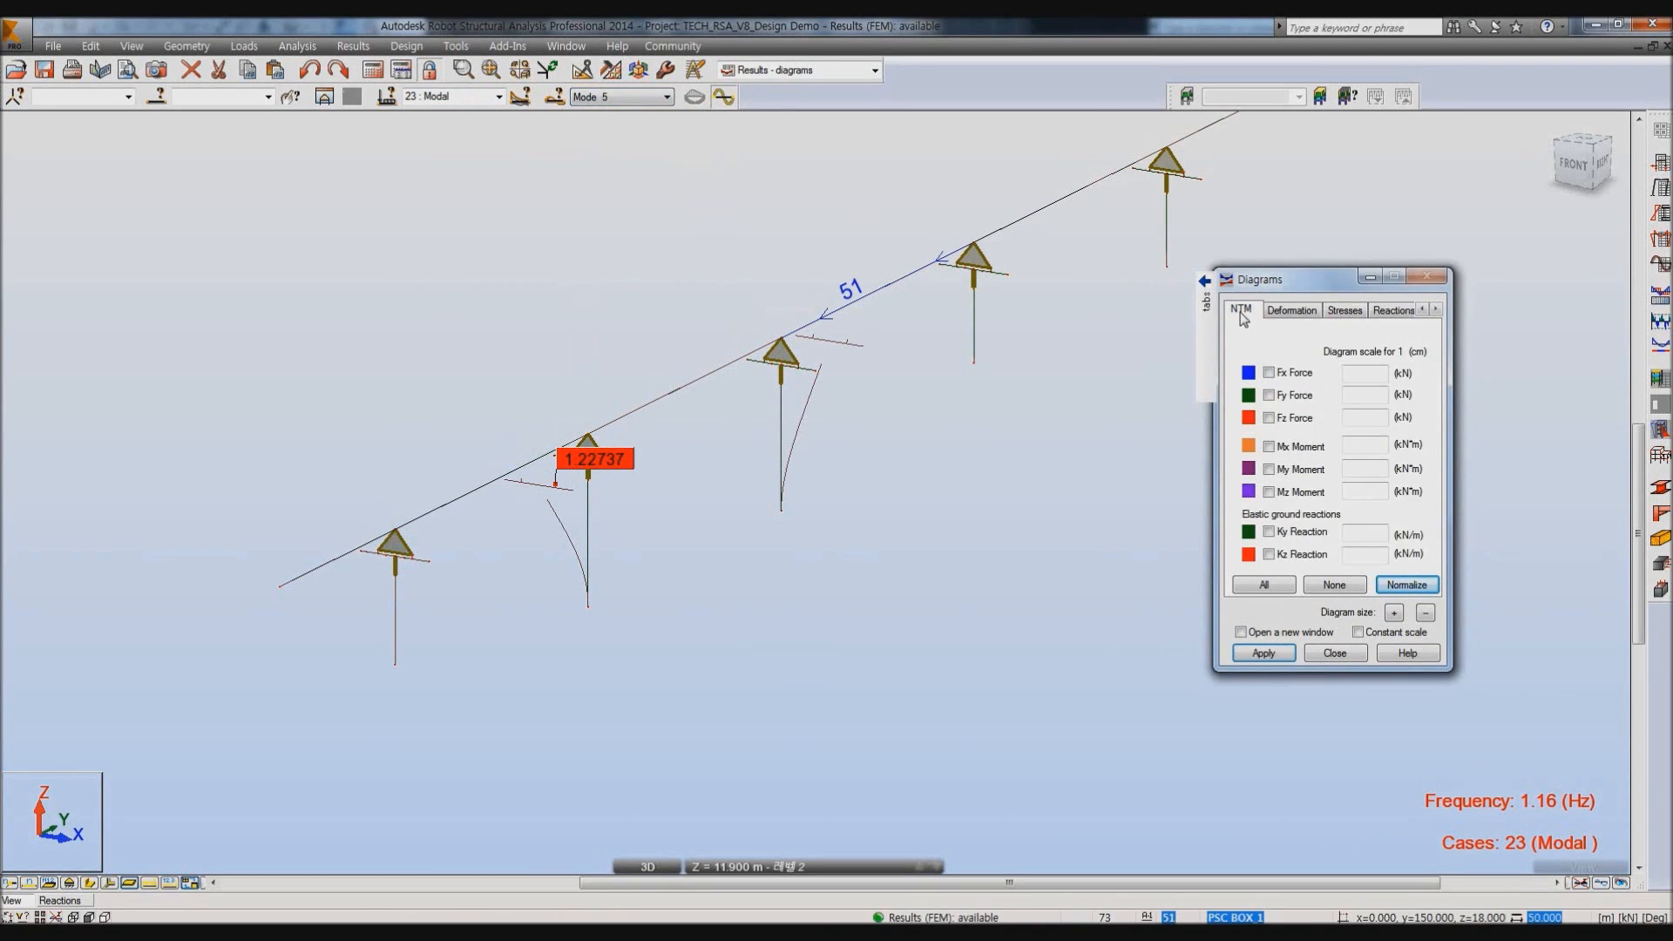
click(1263, 652)
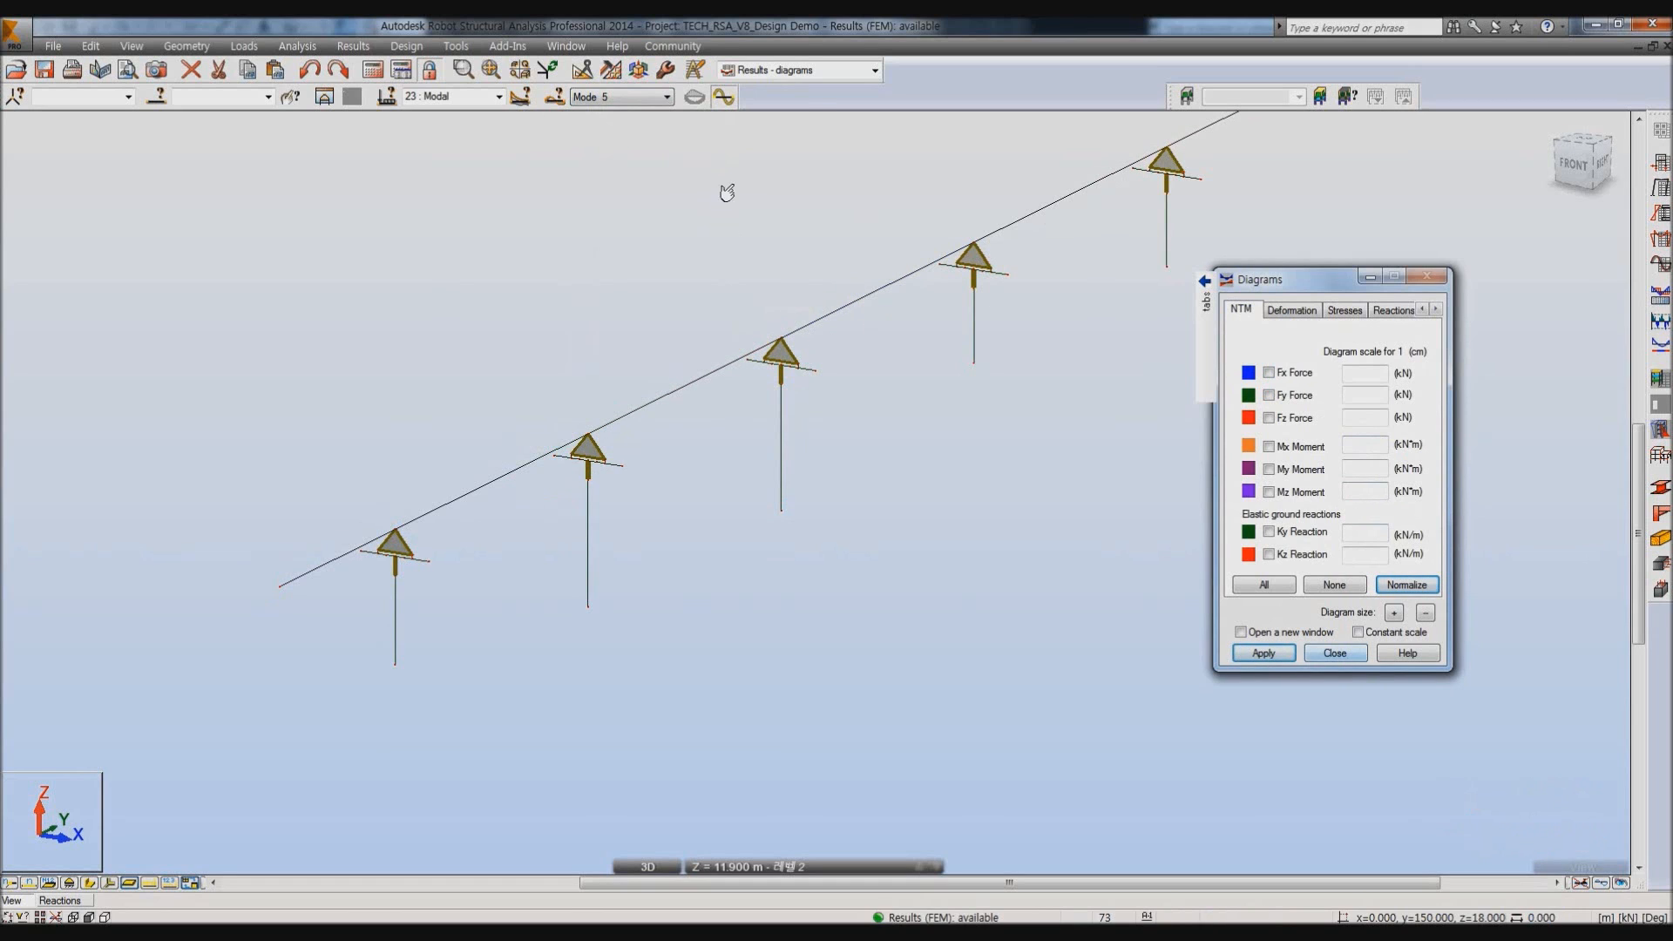
click(500, 96)
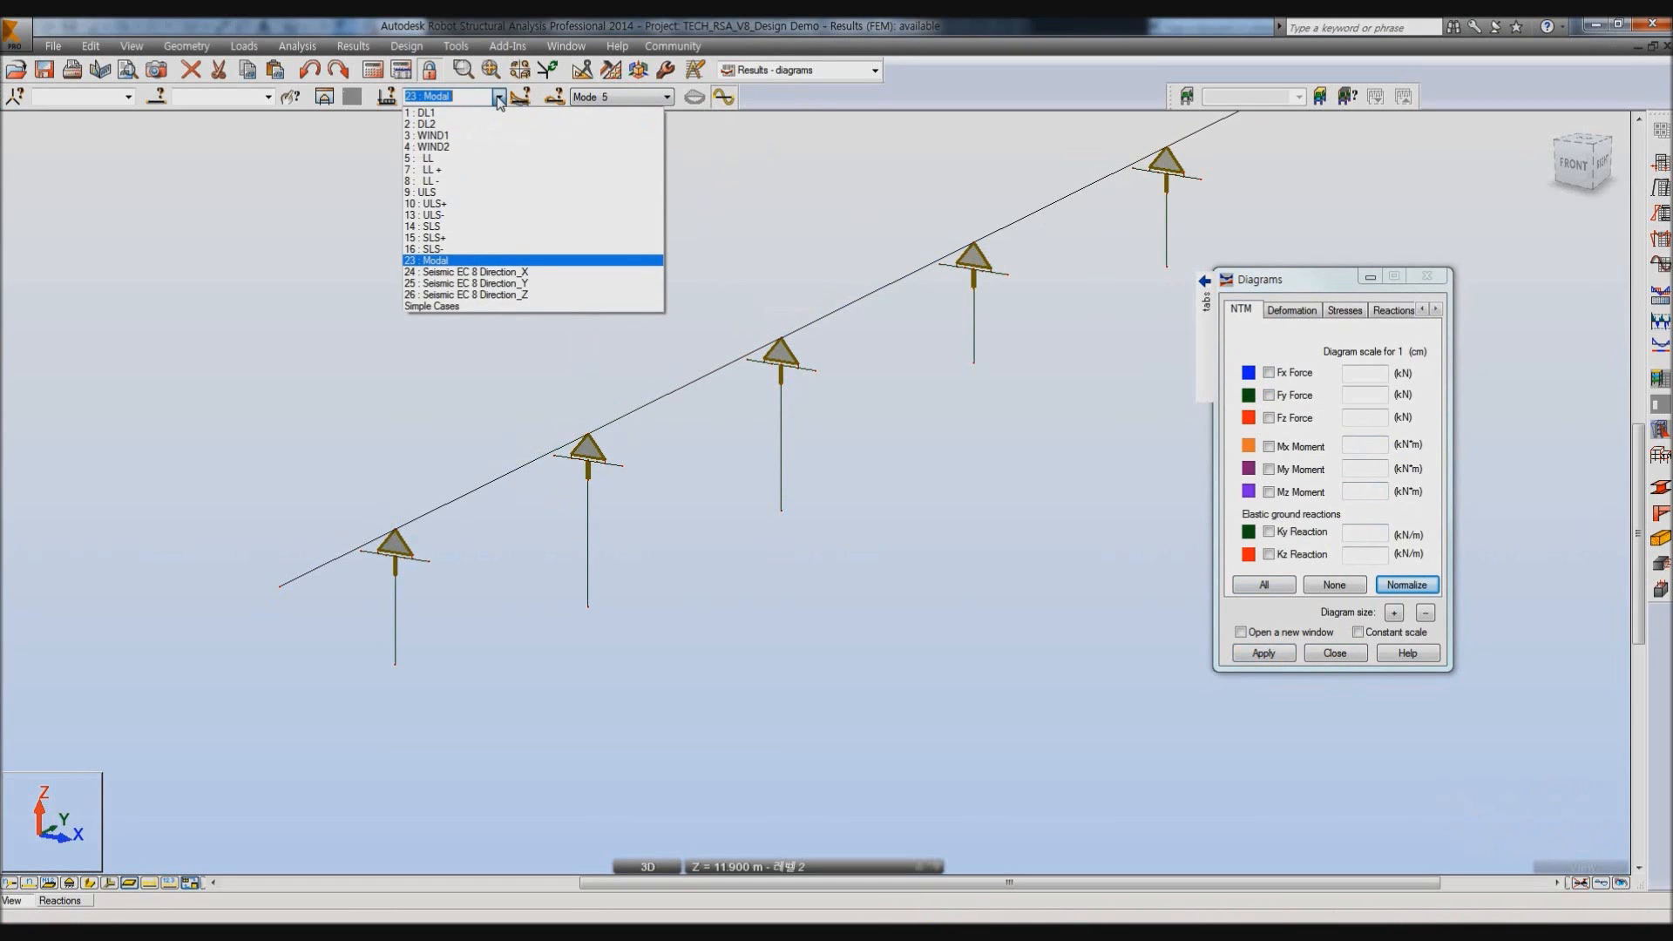
click(577, 54)
Open the object properties of deck bar 50, view its section and material properties, and display its My diagram.
click(676, 389)
right_click(684, 390)
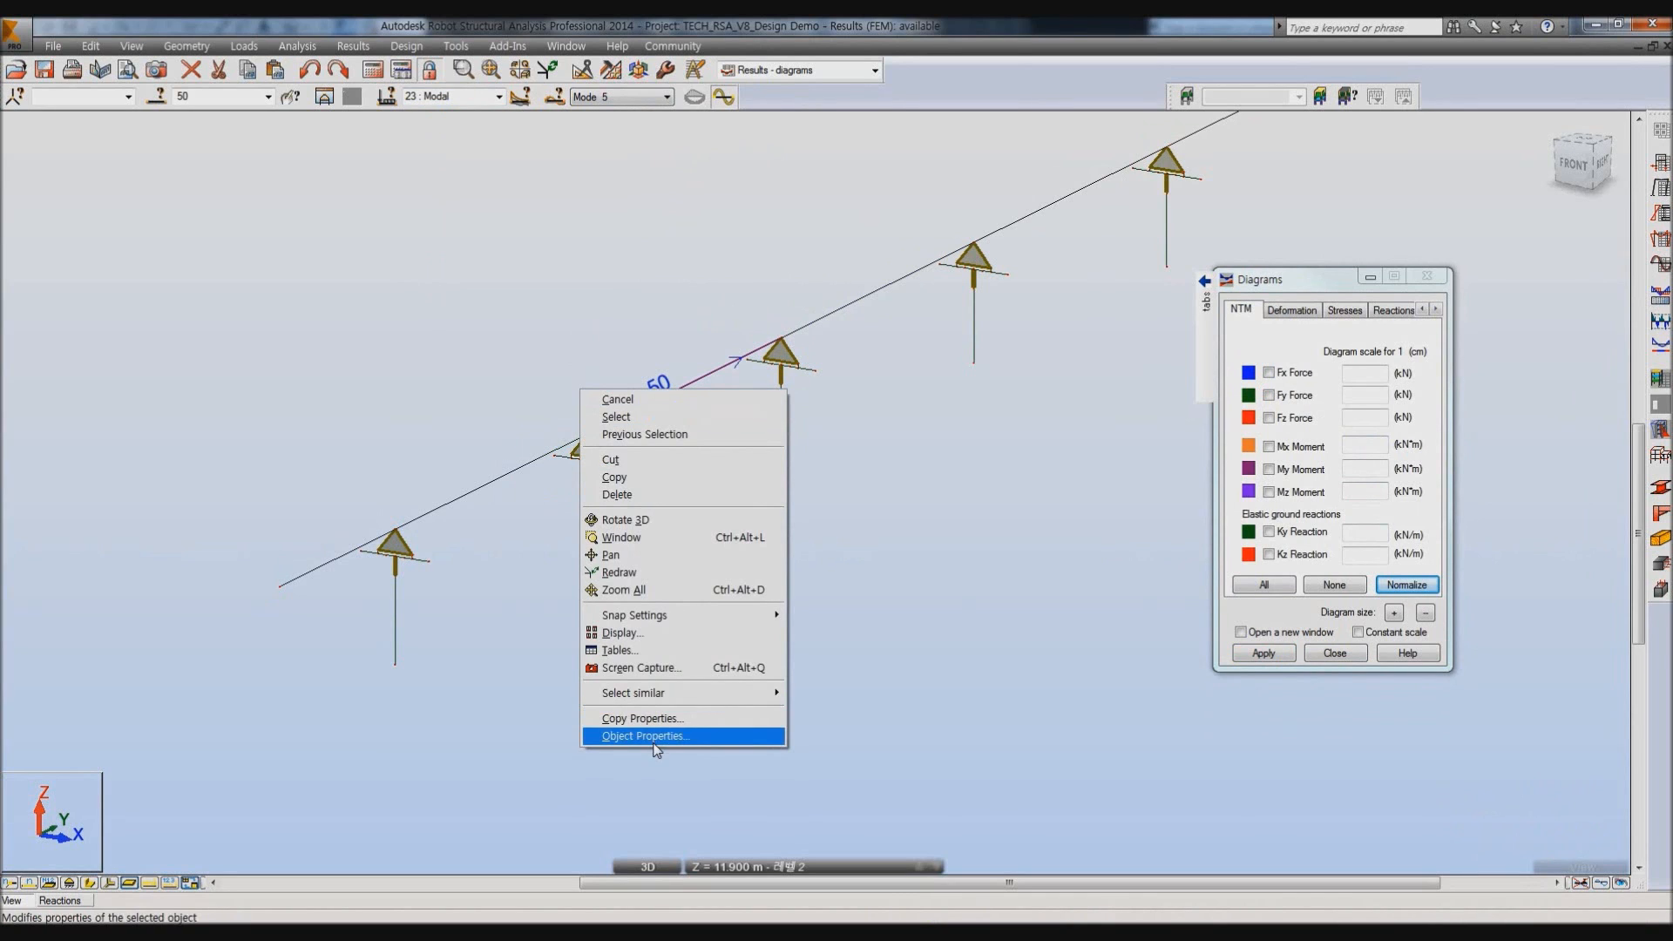
click(645, 737)
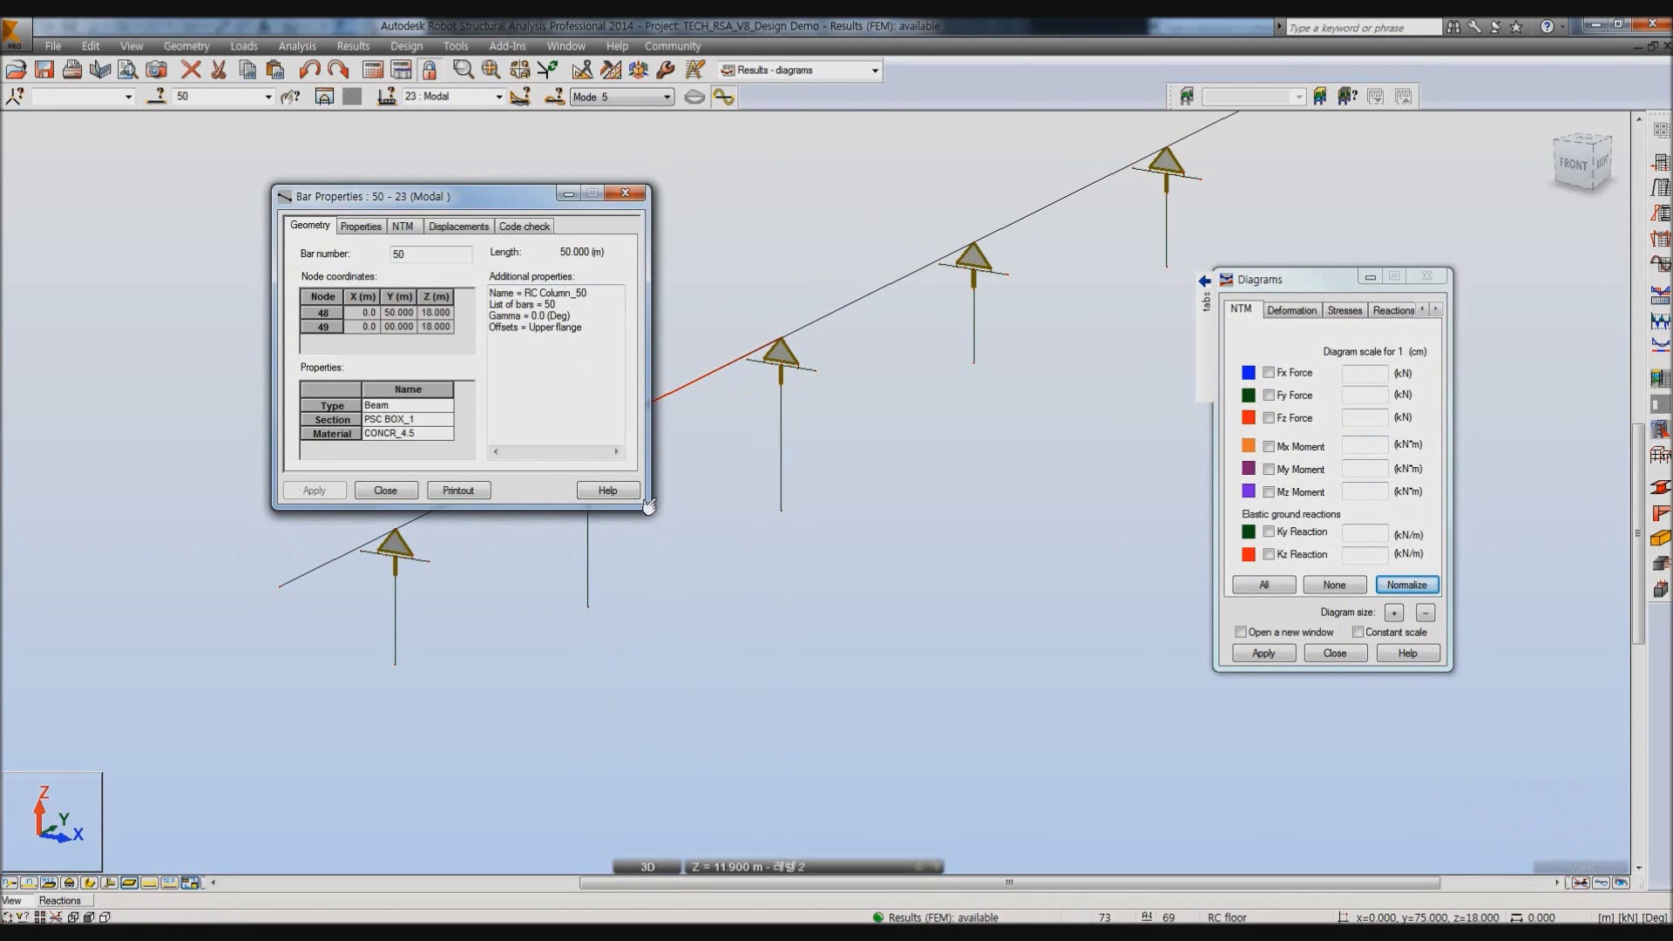
click(361, 226)
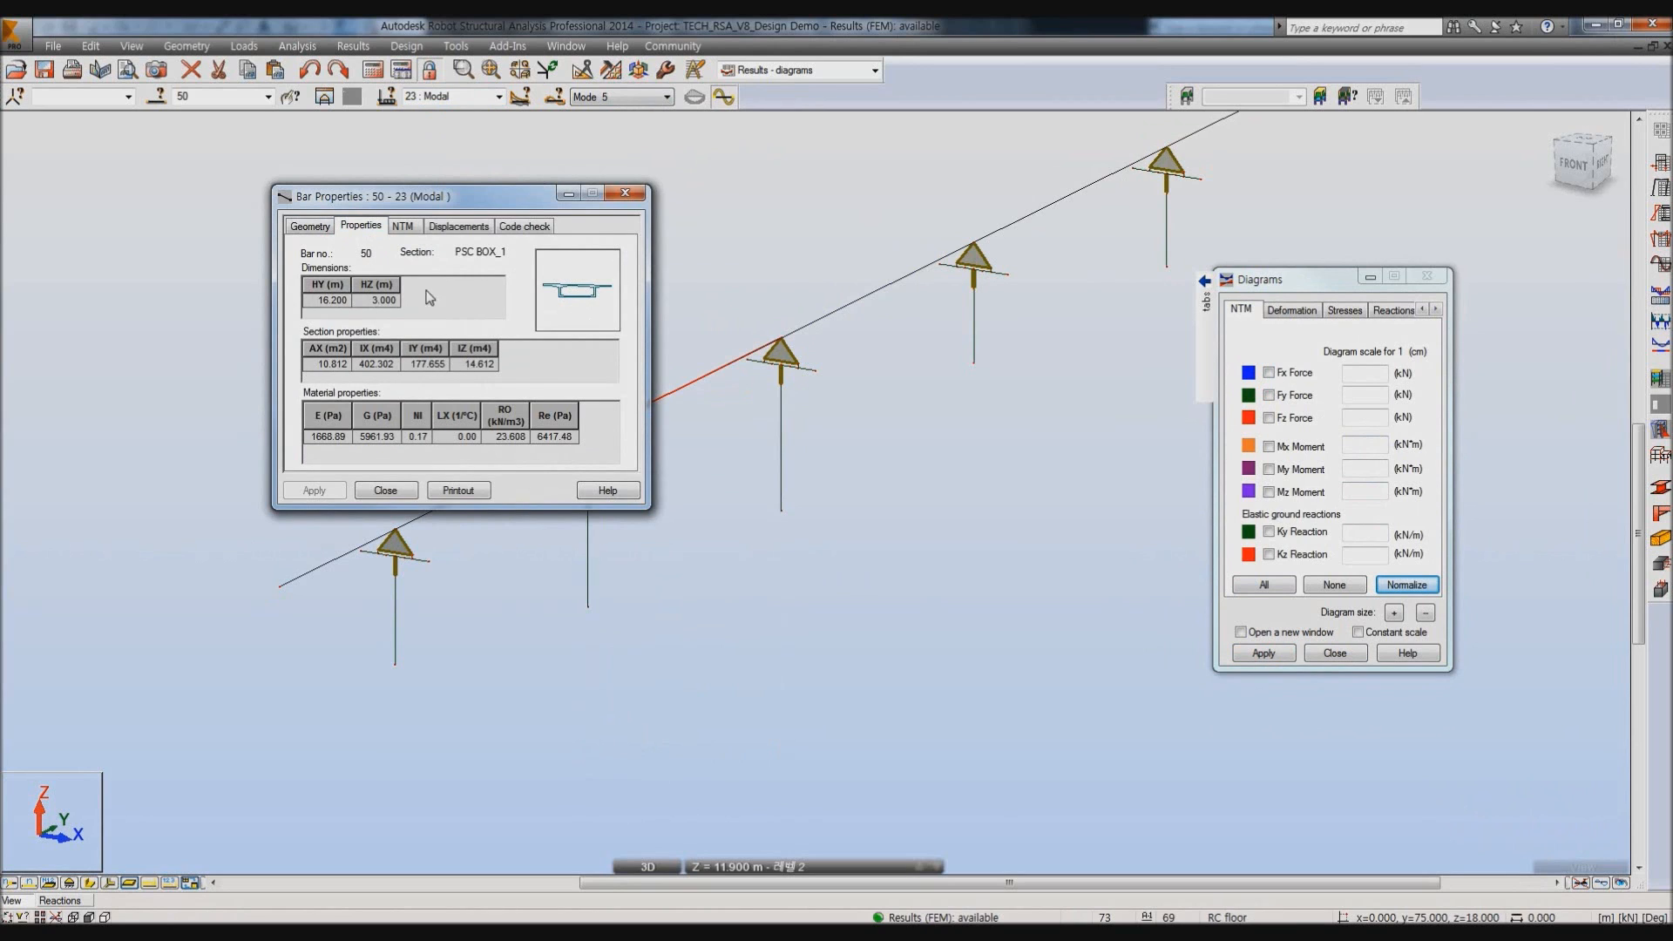
click(403, 229)
click(589, 391)
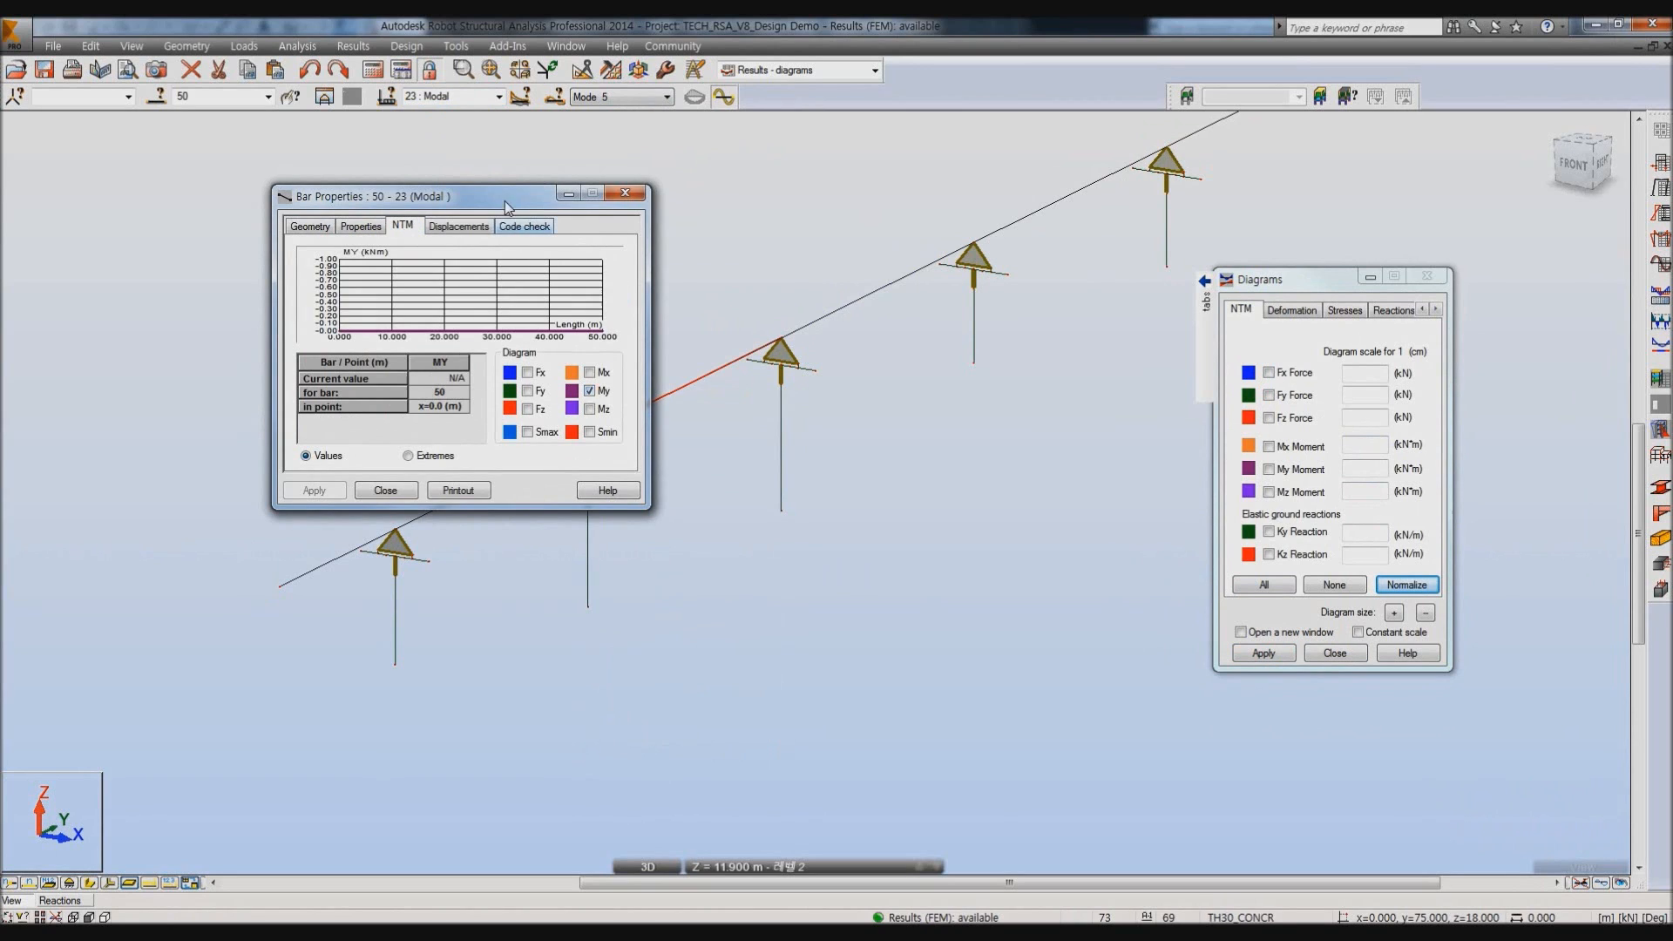
Display the My moment diagram and the UZ displacement diagram of bar 50 for load case DL1.
drag(508, 207, 683, 243)
click(499, 97)
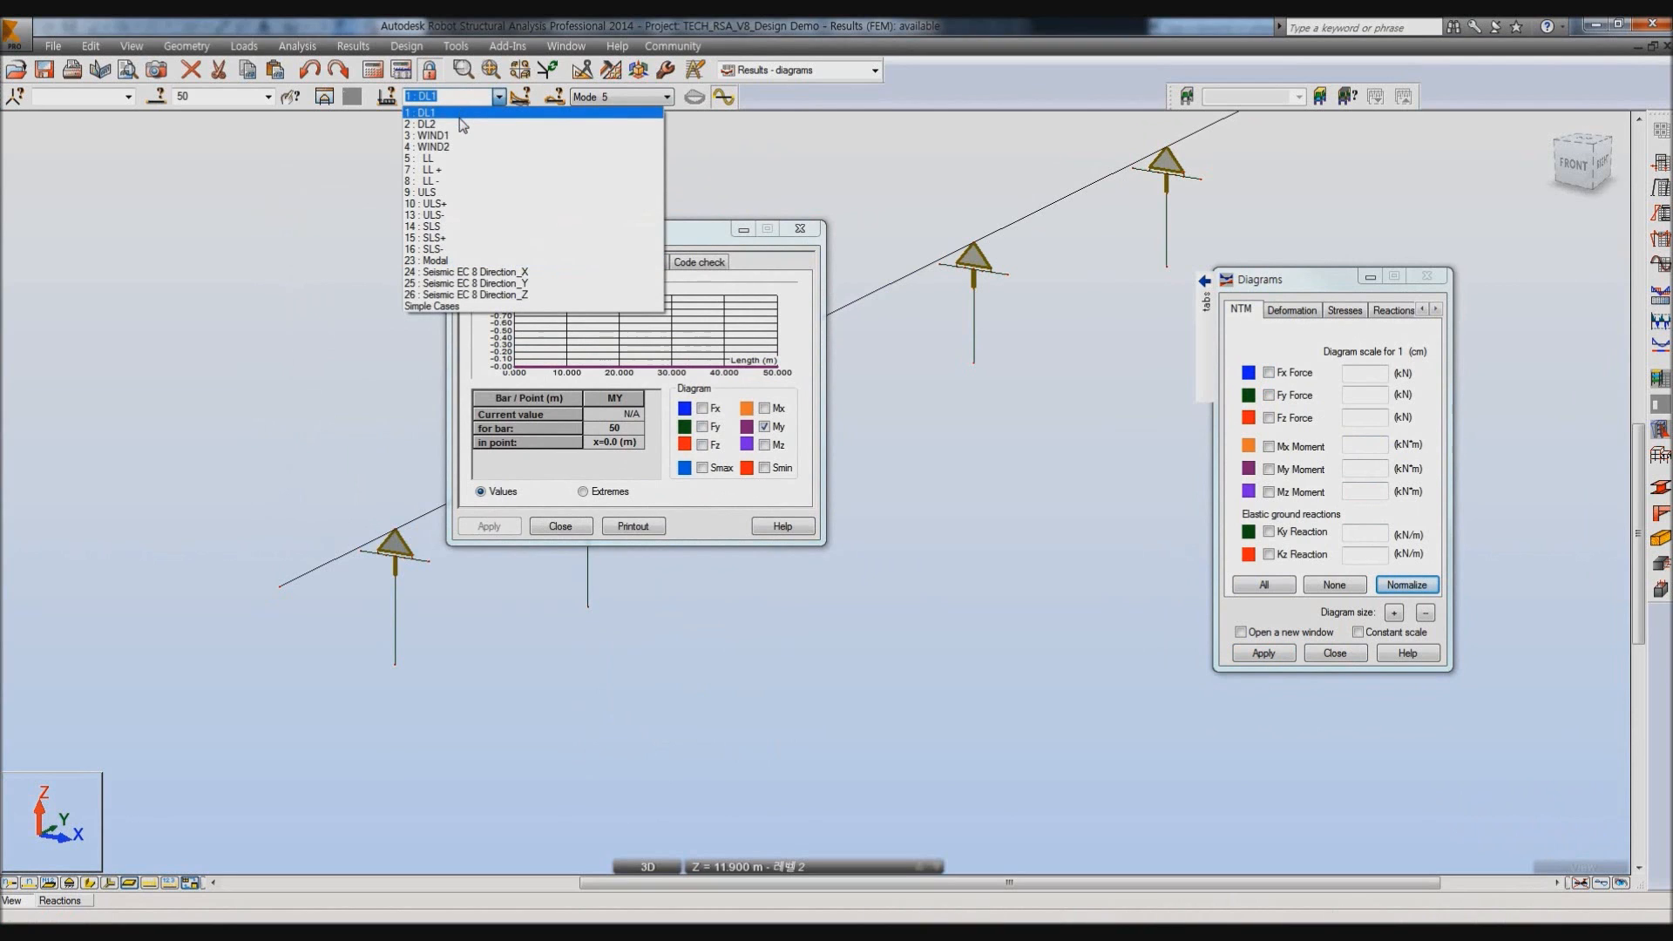
click(459, 114)
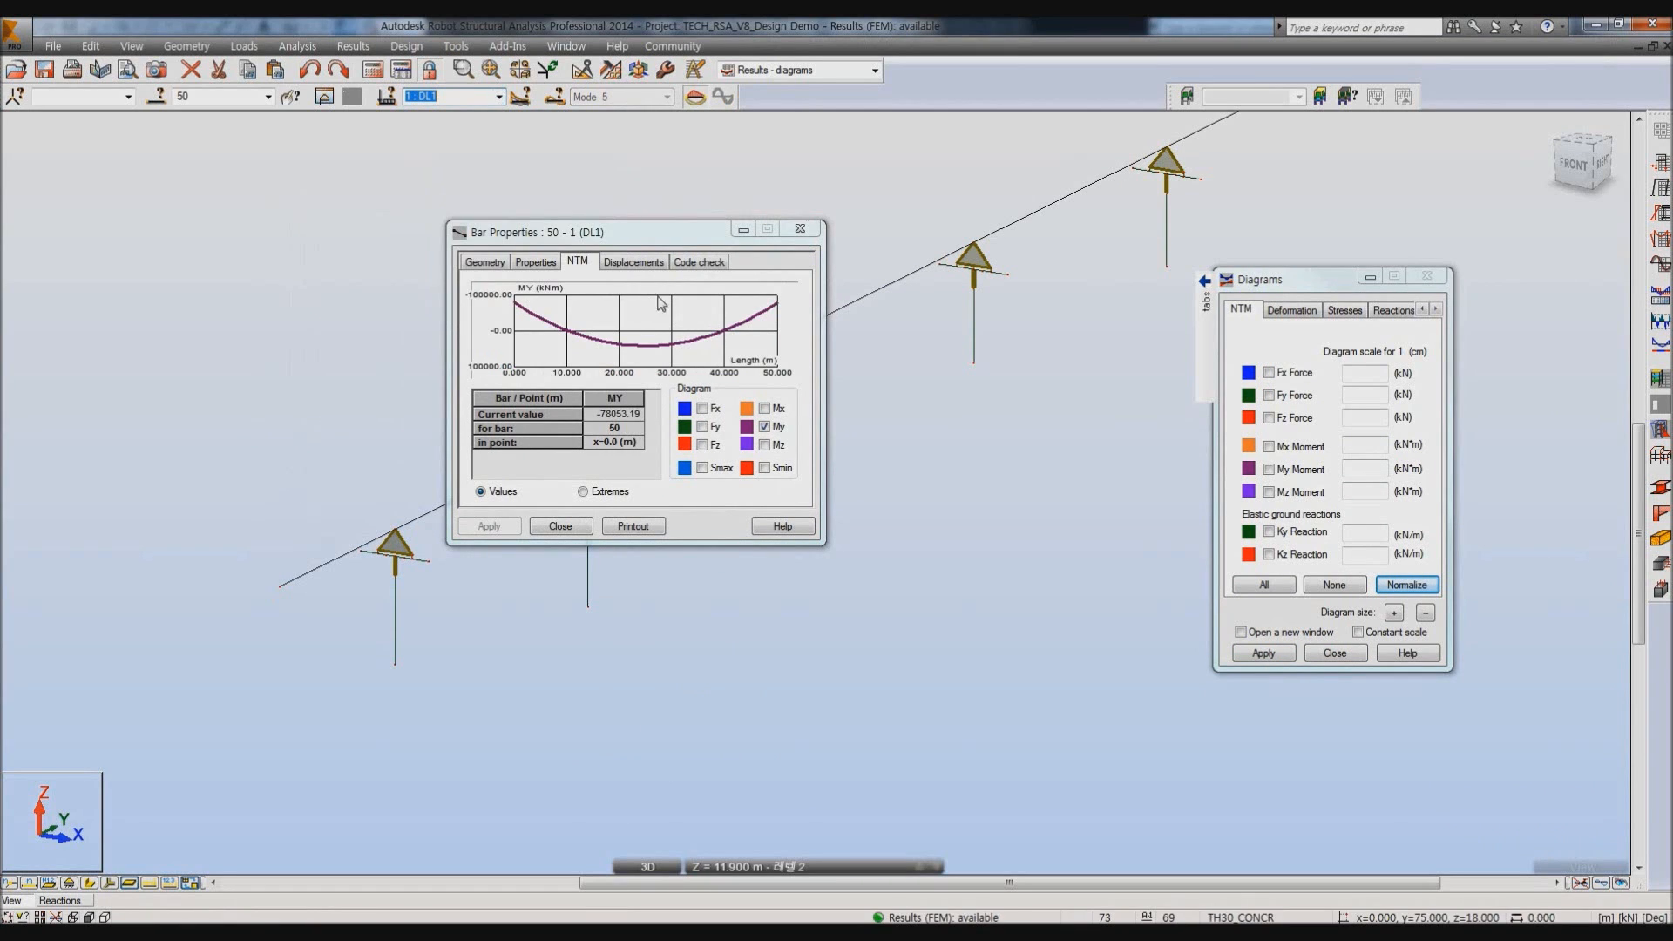
click(636, 267)
click(770, 455)
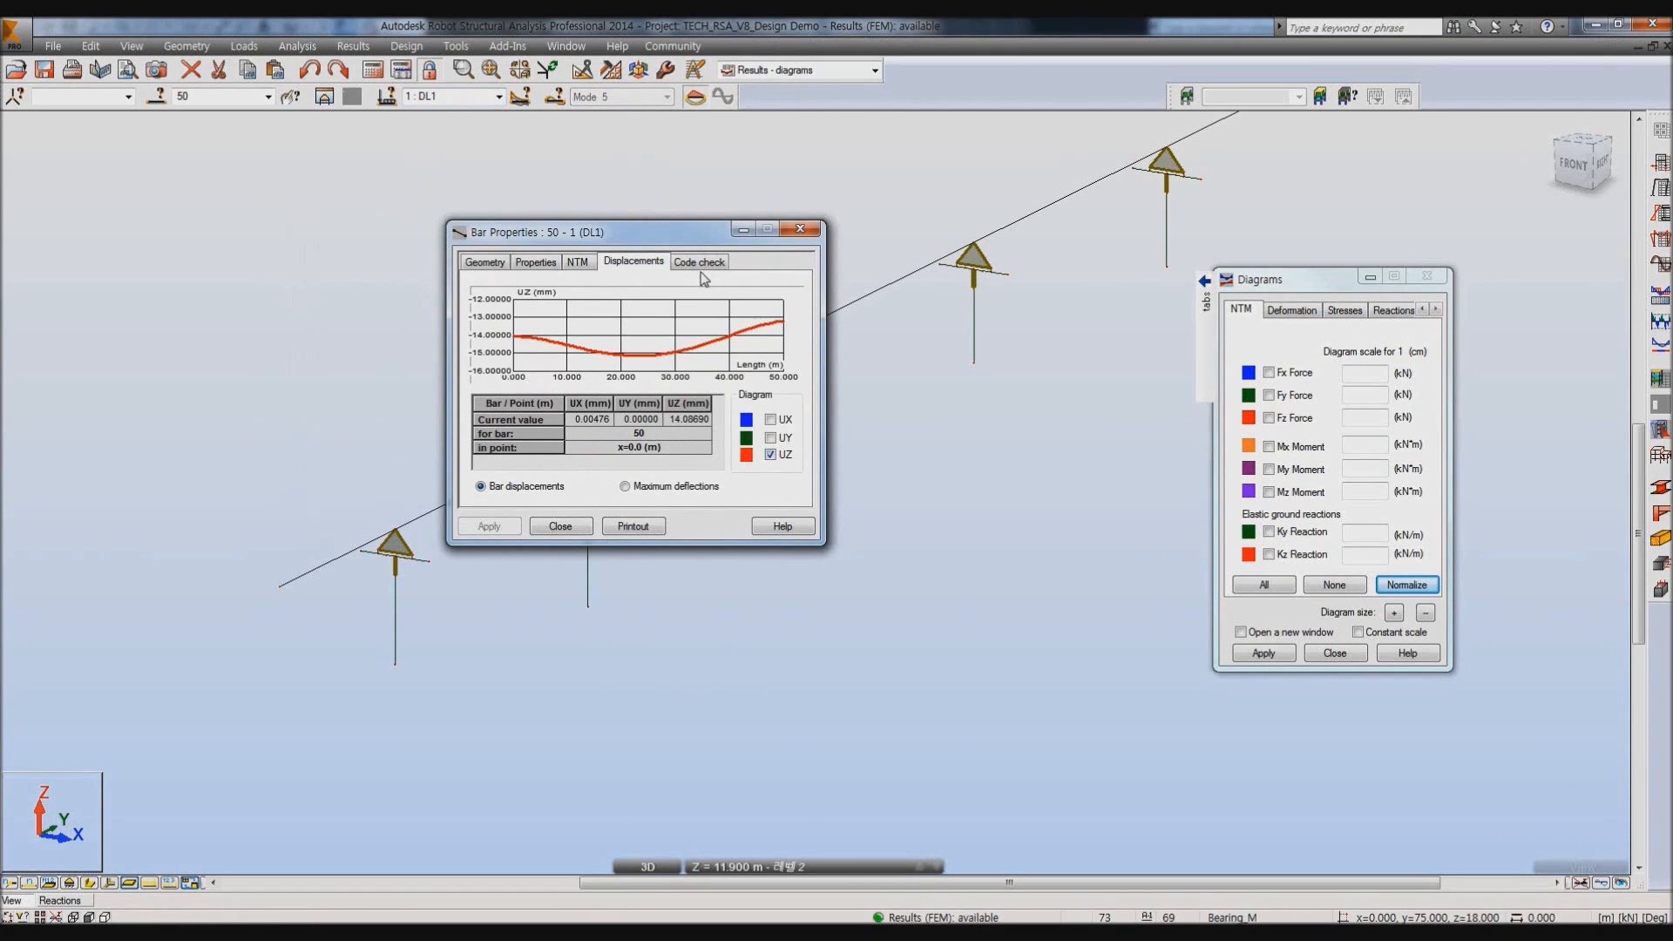
Close the bar properties and switch the workspace layout from result diagrams to Geometry.
click(589, 530)
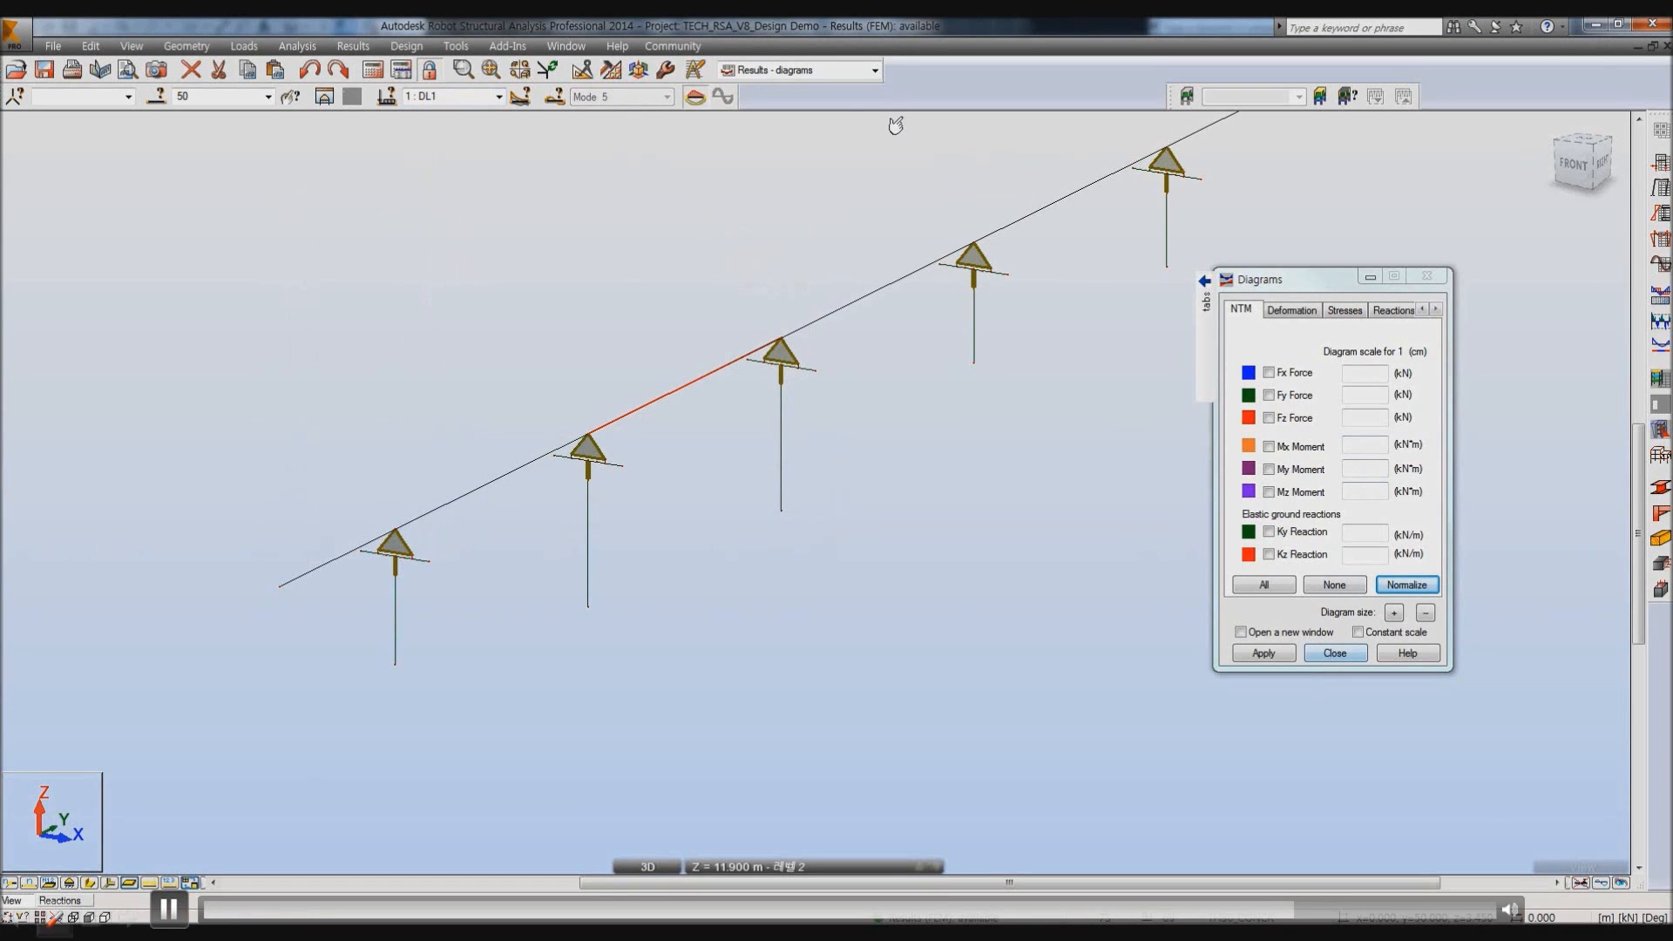
click(875, 70)
click(763, 102)
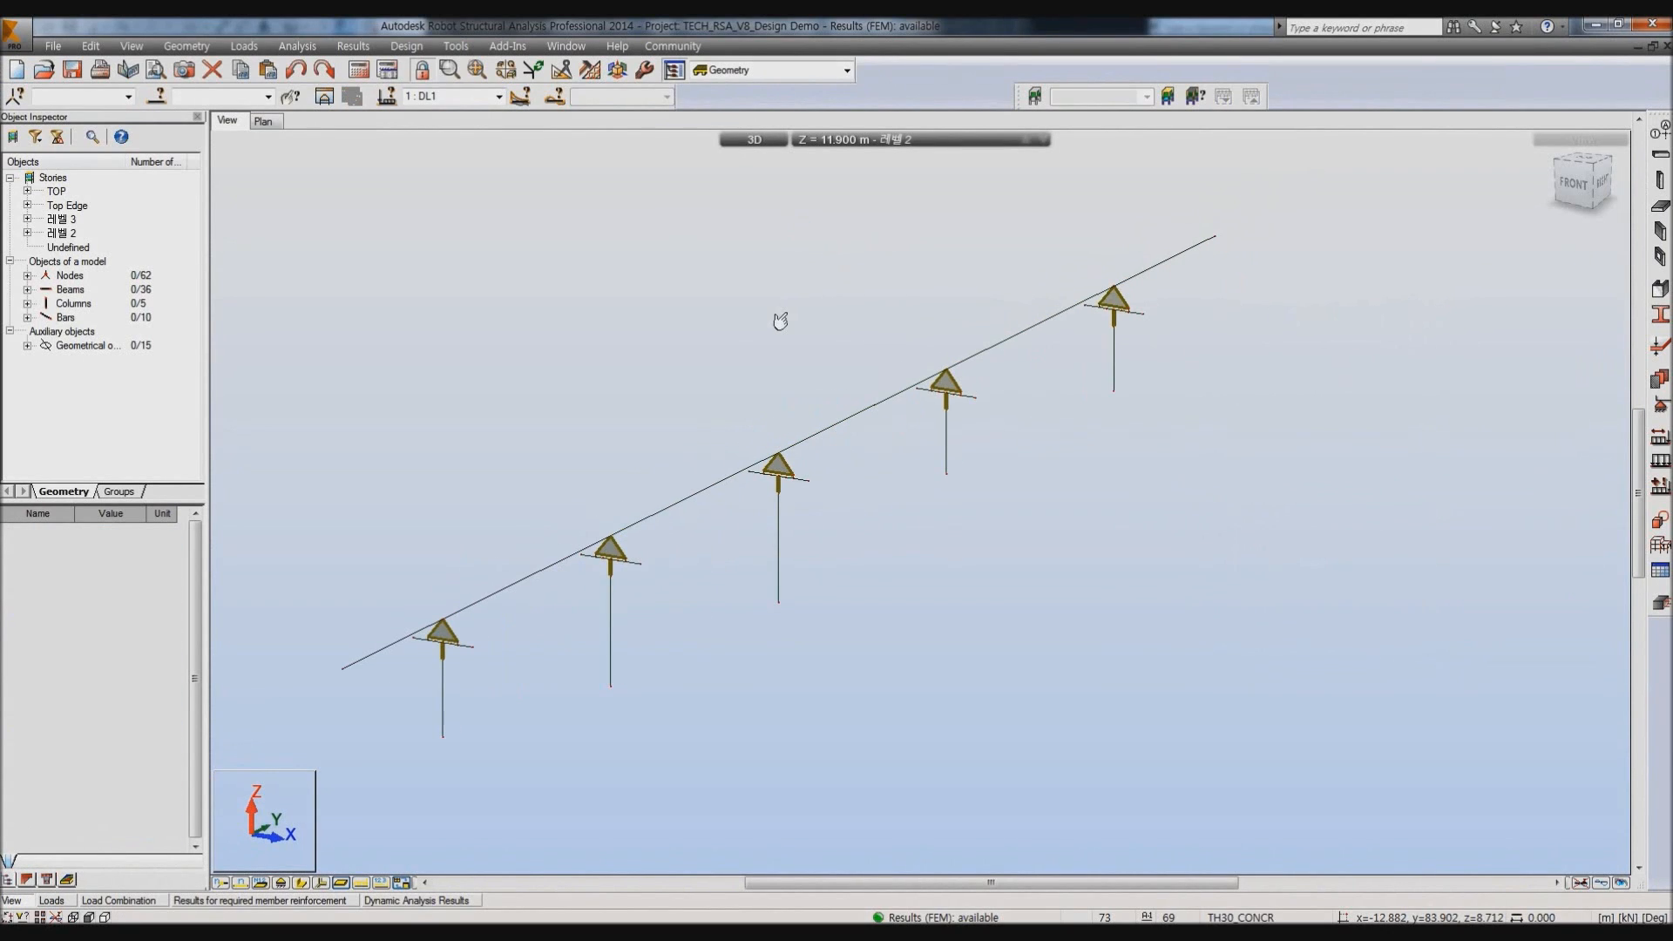
click(437, 716)
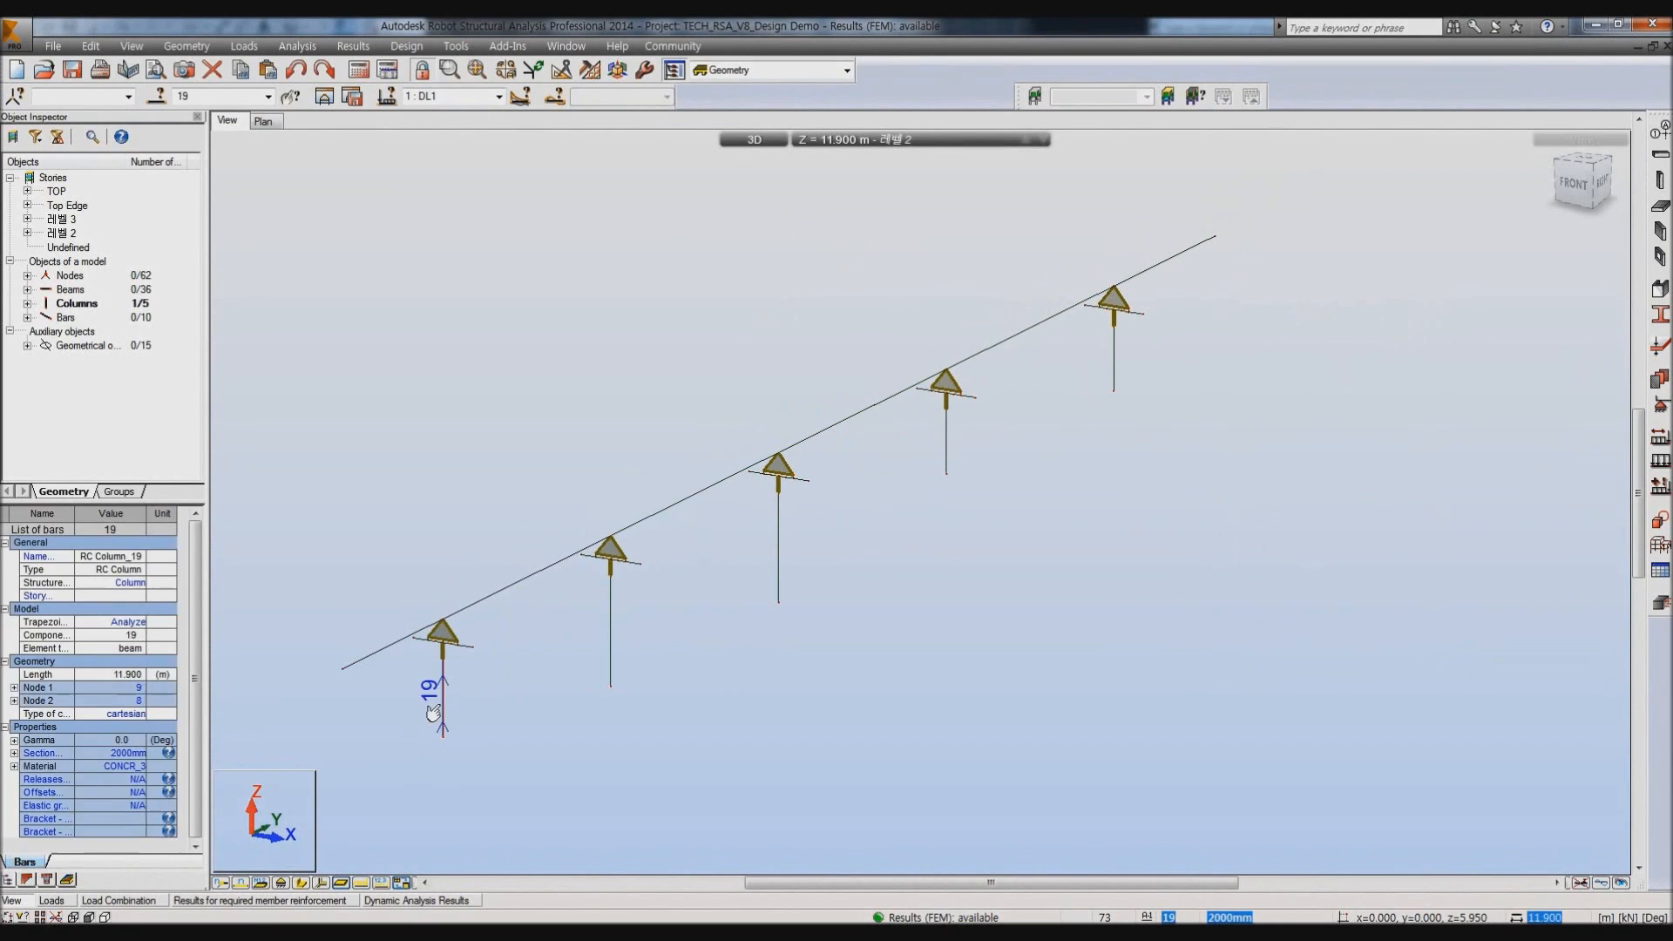
click(355, 48)
mouse_move(415, 48)
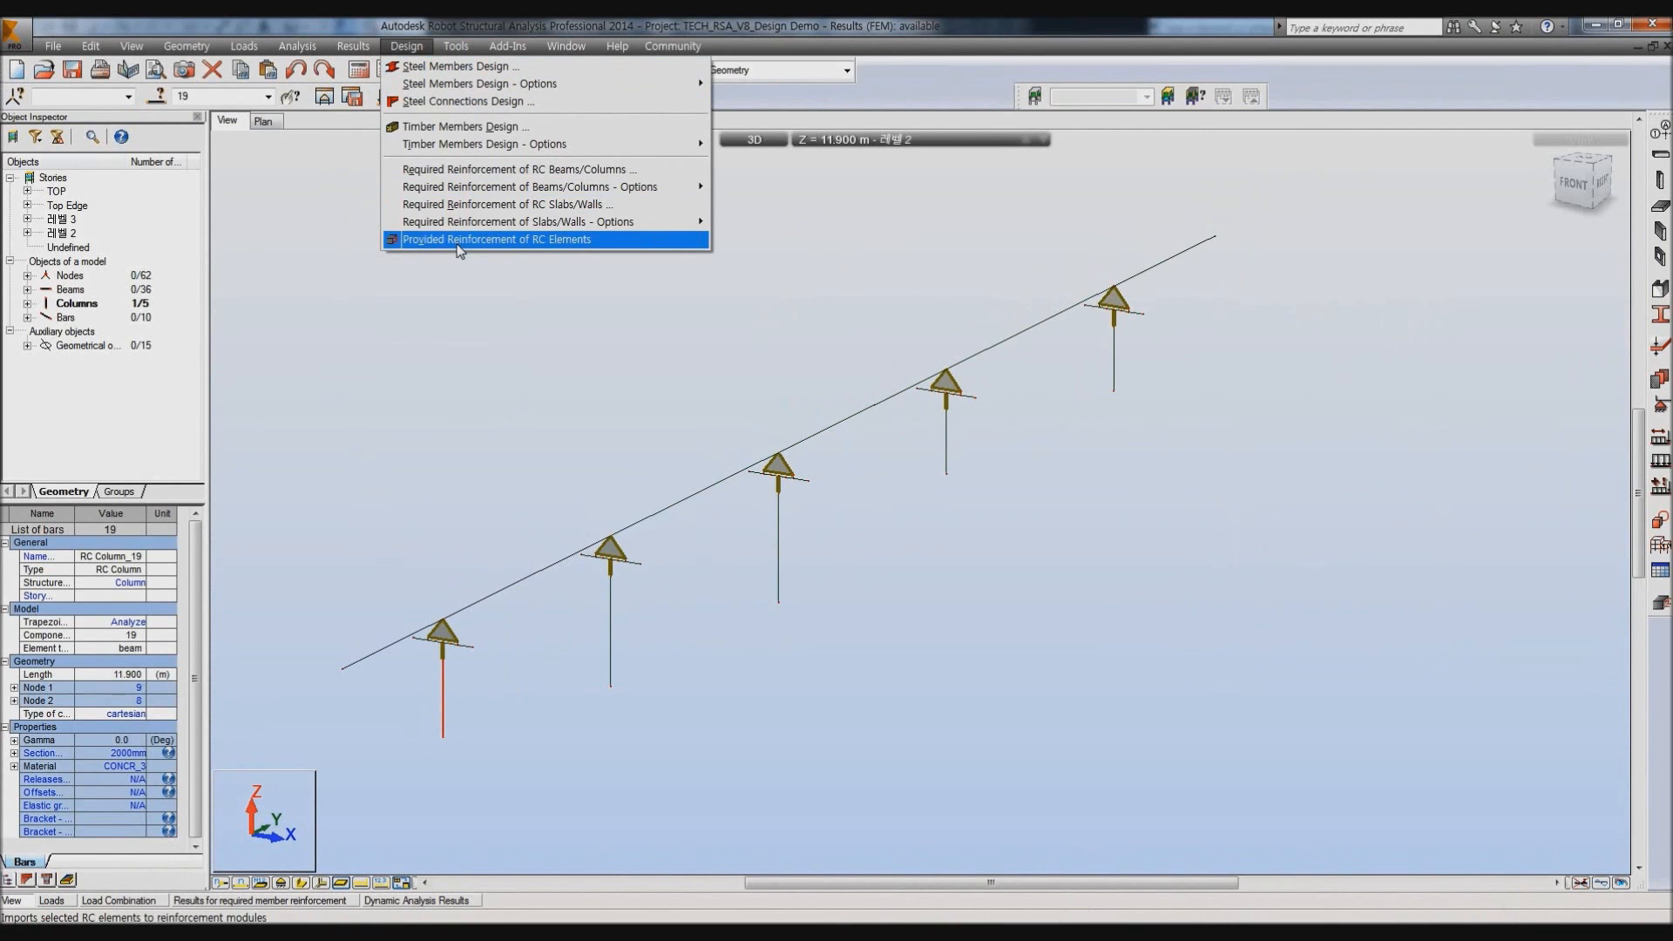
click(562, 332)
Open the job preferences and review the dimension units, the default materials and the available material standards.
click(674, 70)
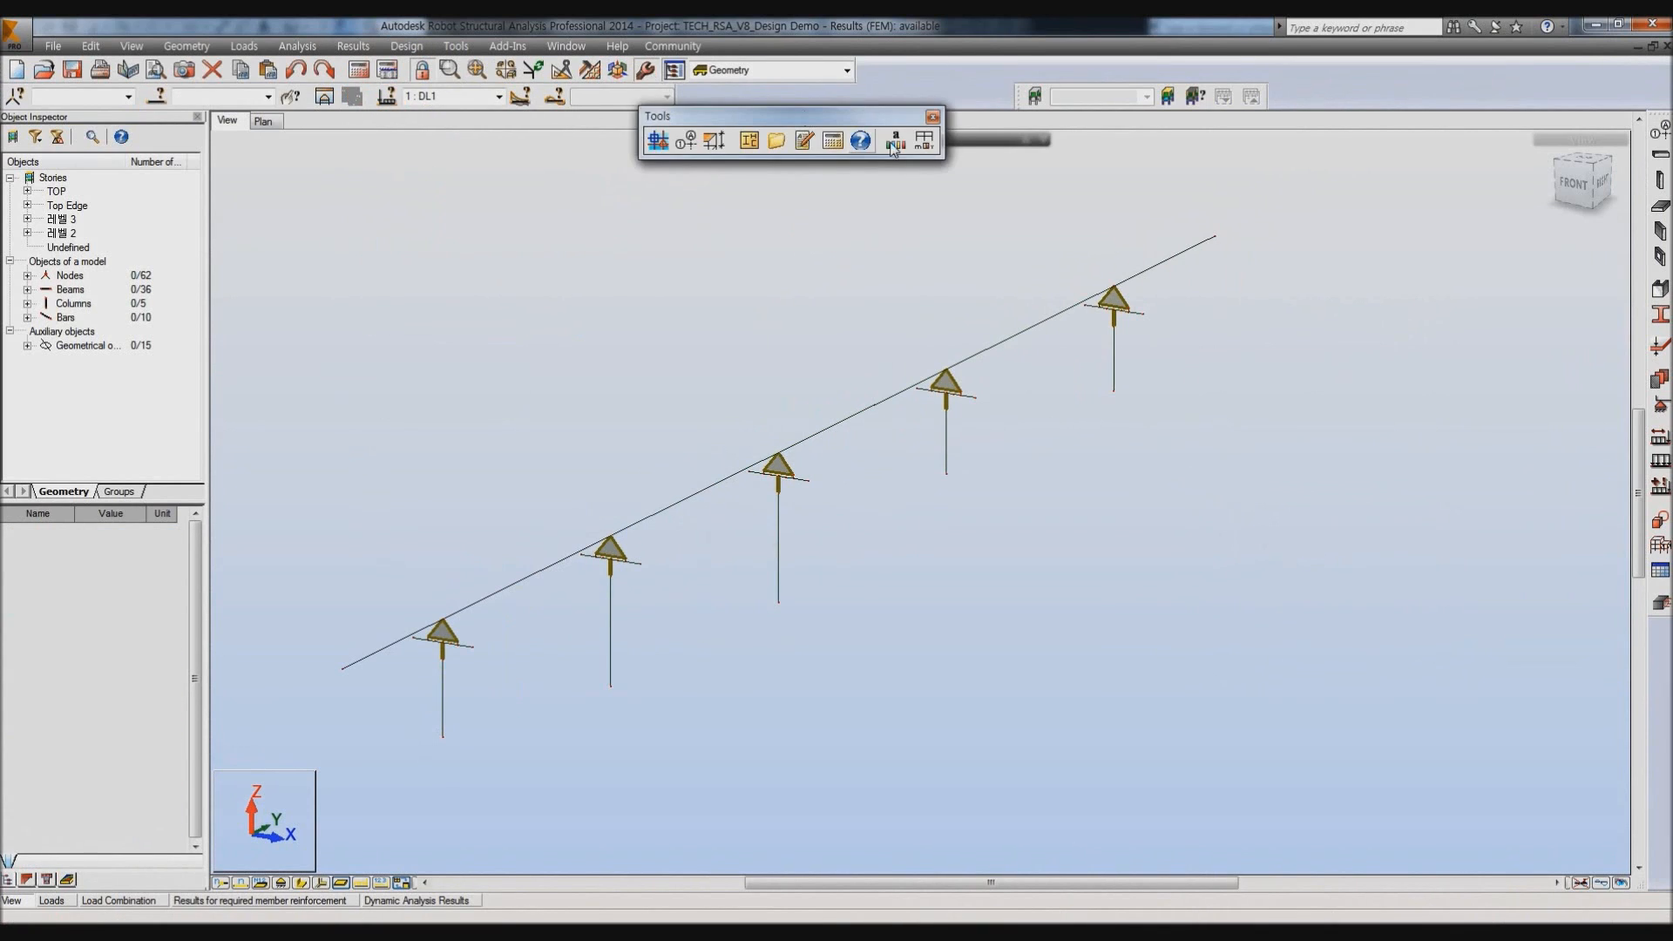
click(924, 140)
drag(798, 342, 710, 251)
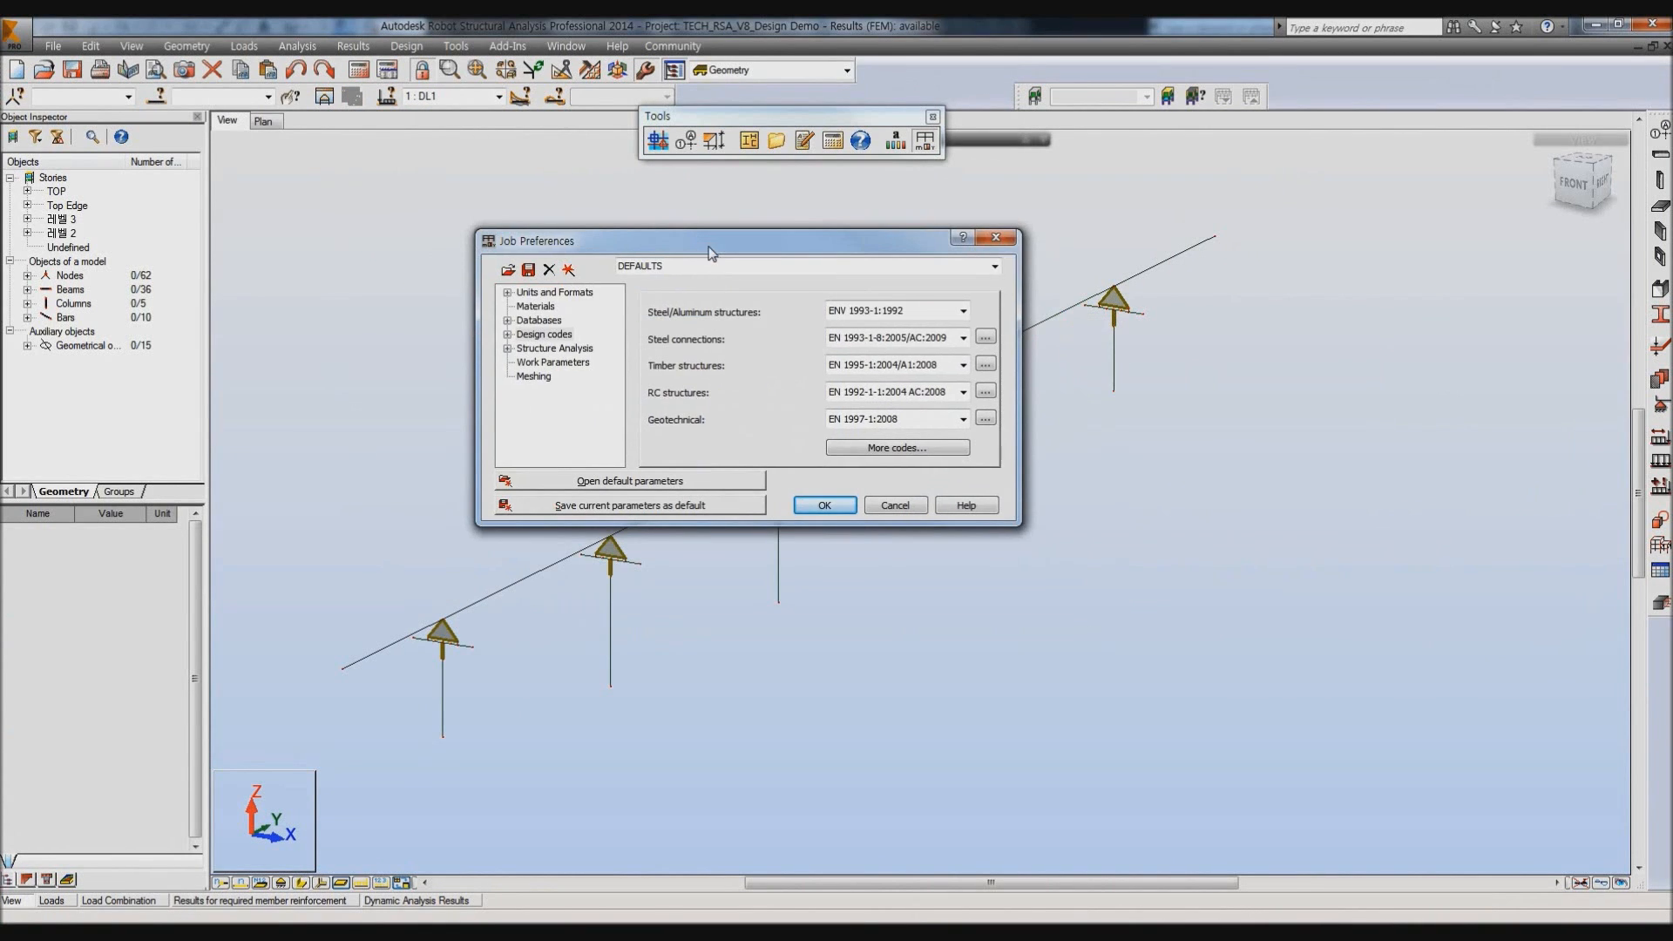
click(507, 293)
click(560, 307)
click(507, 376)
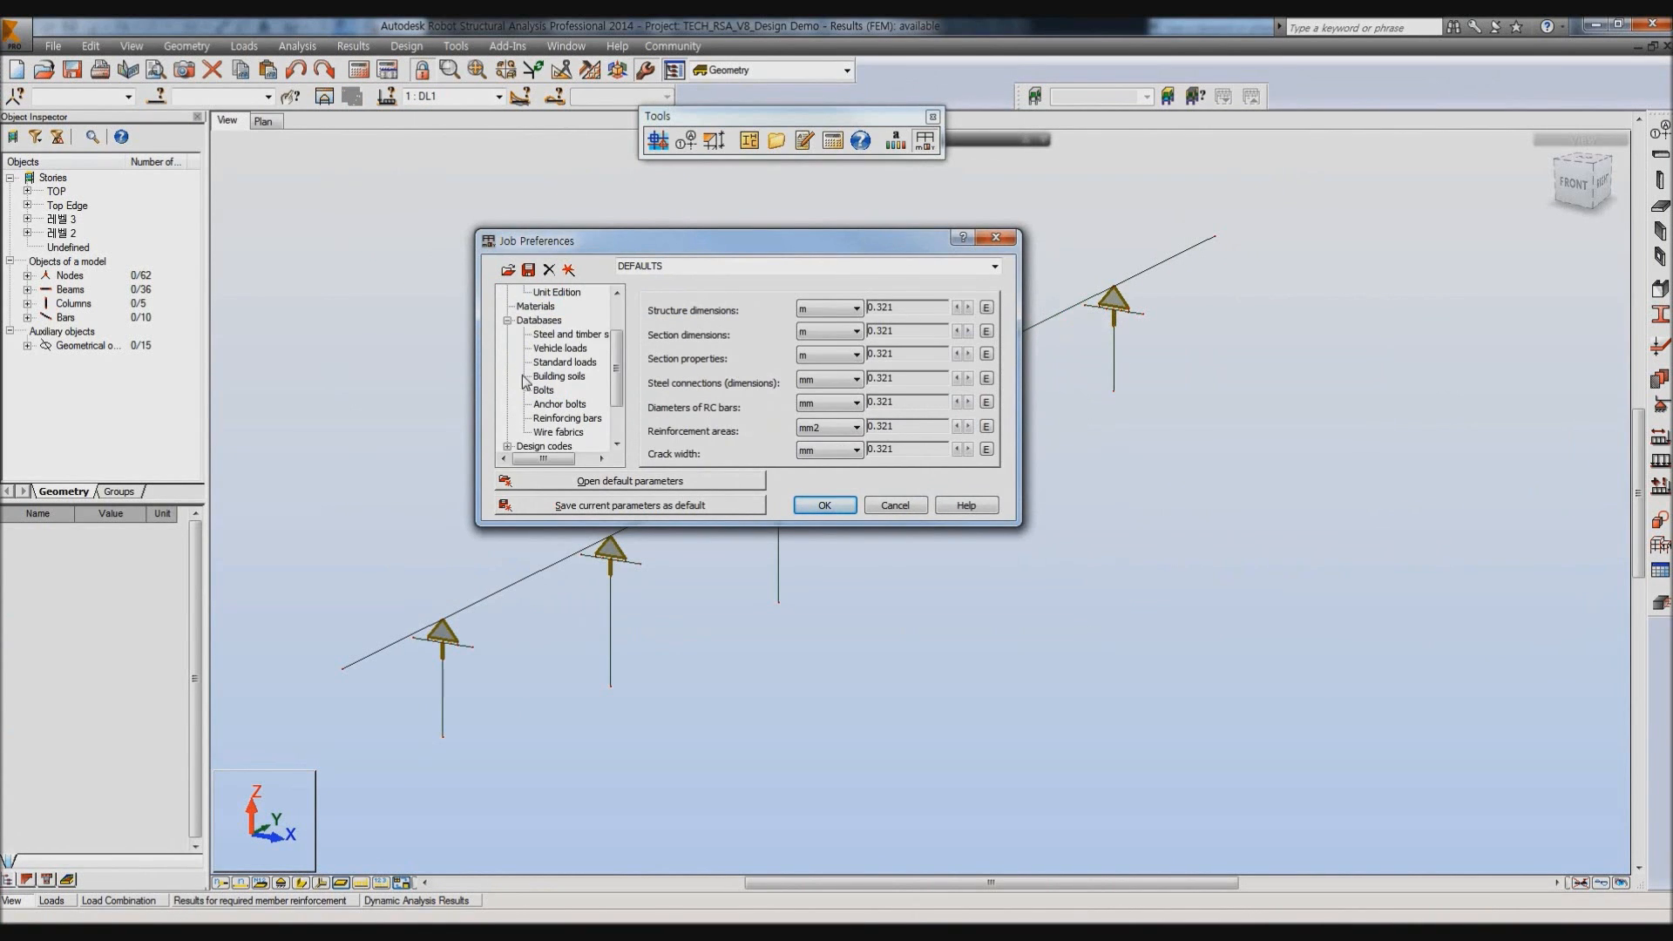
click(537, 307)
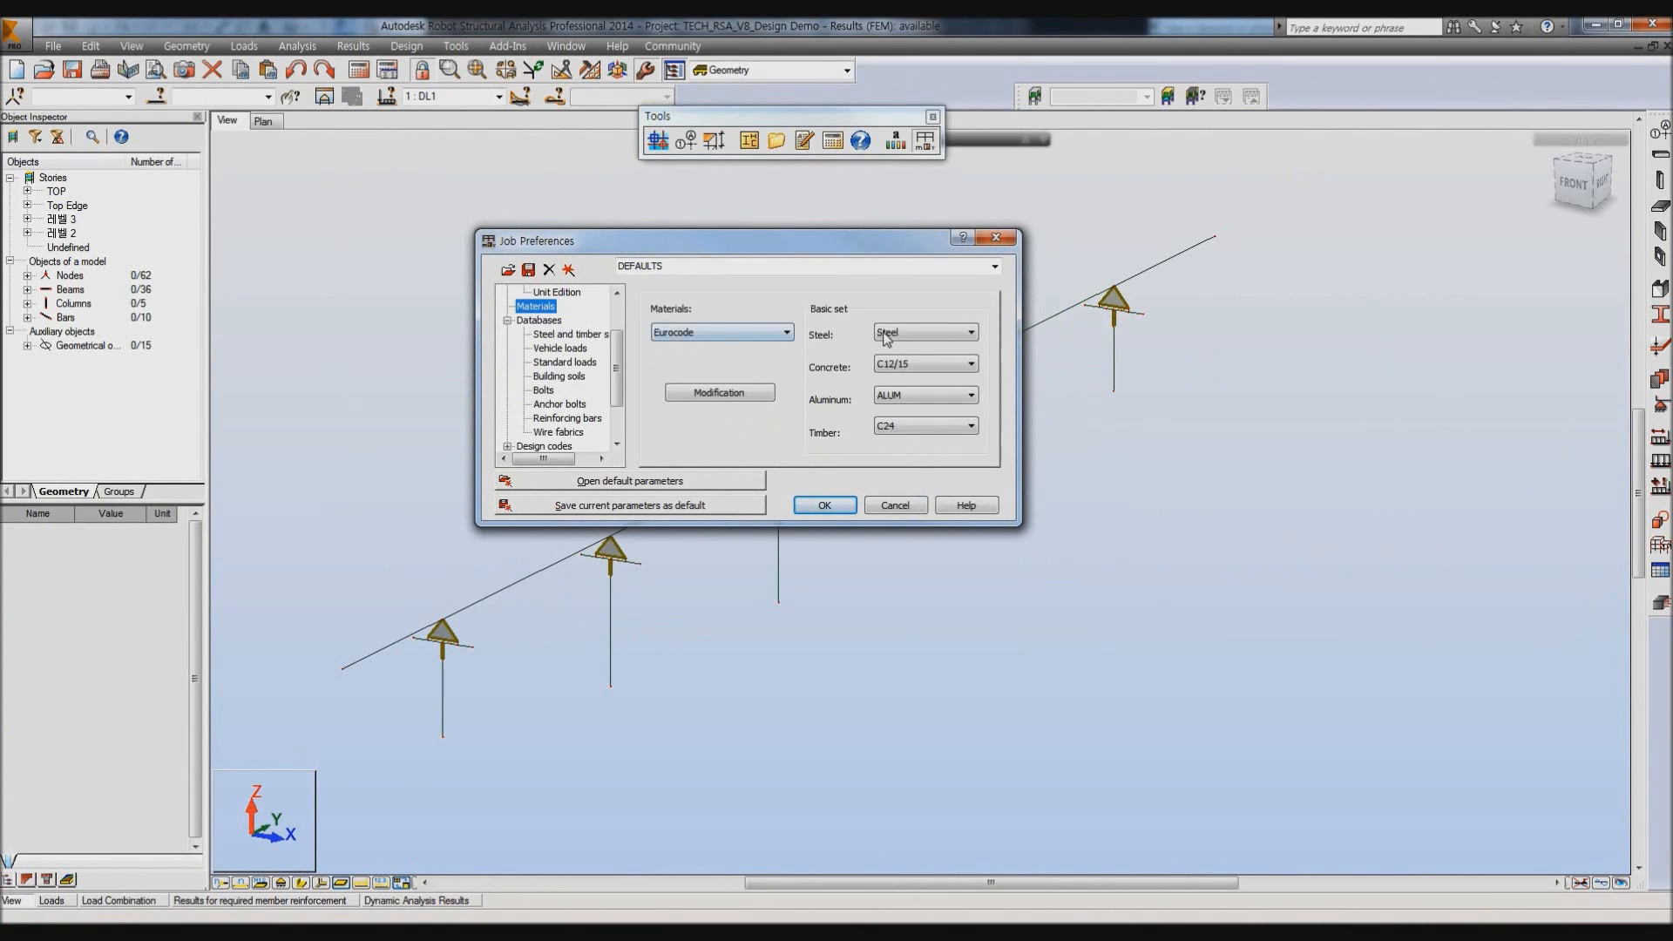
click(755, 342)
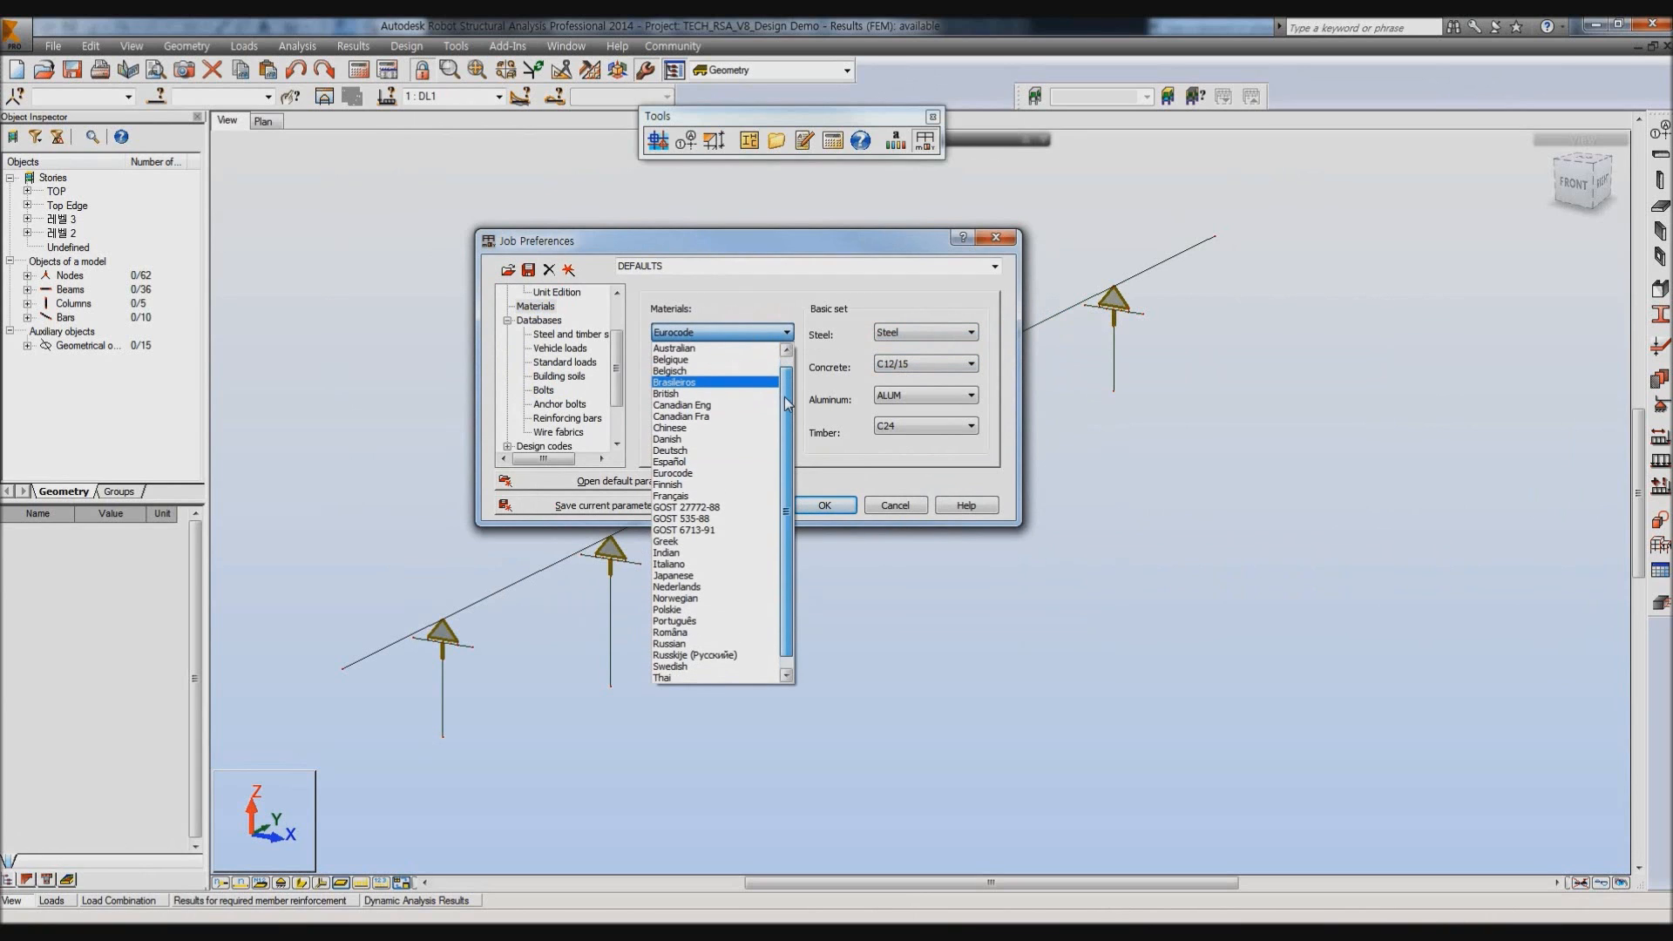
drag(784, 403, 785, 411)
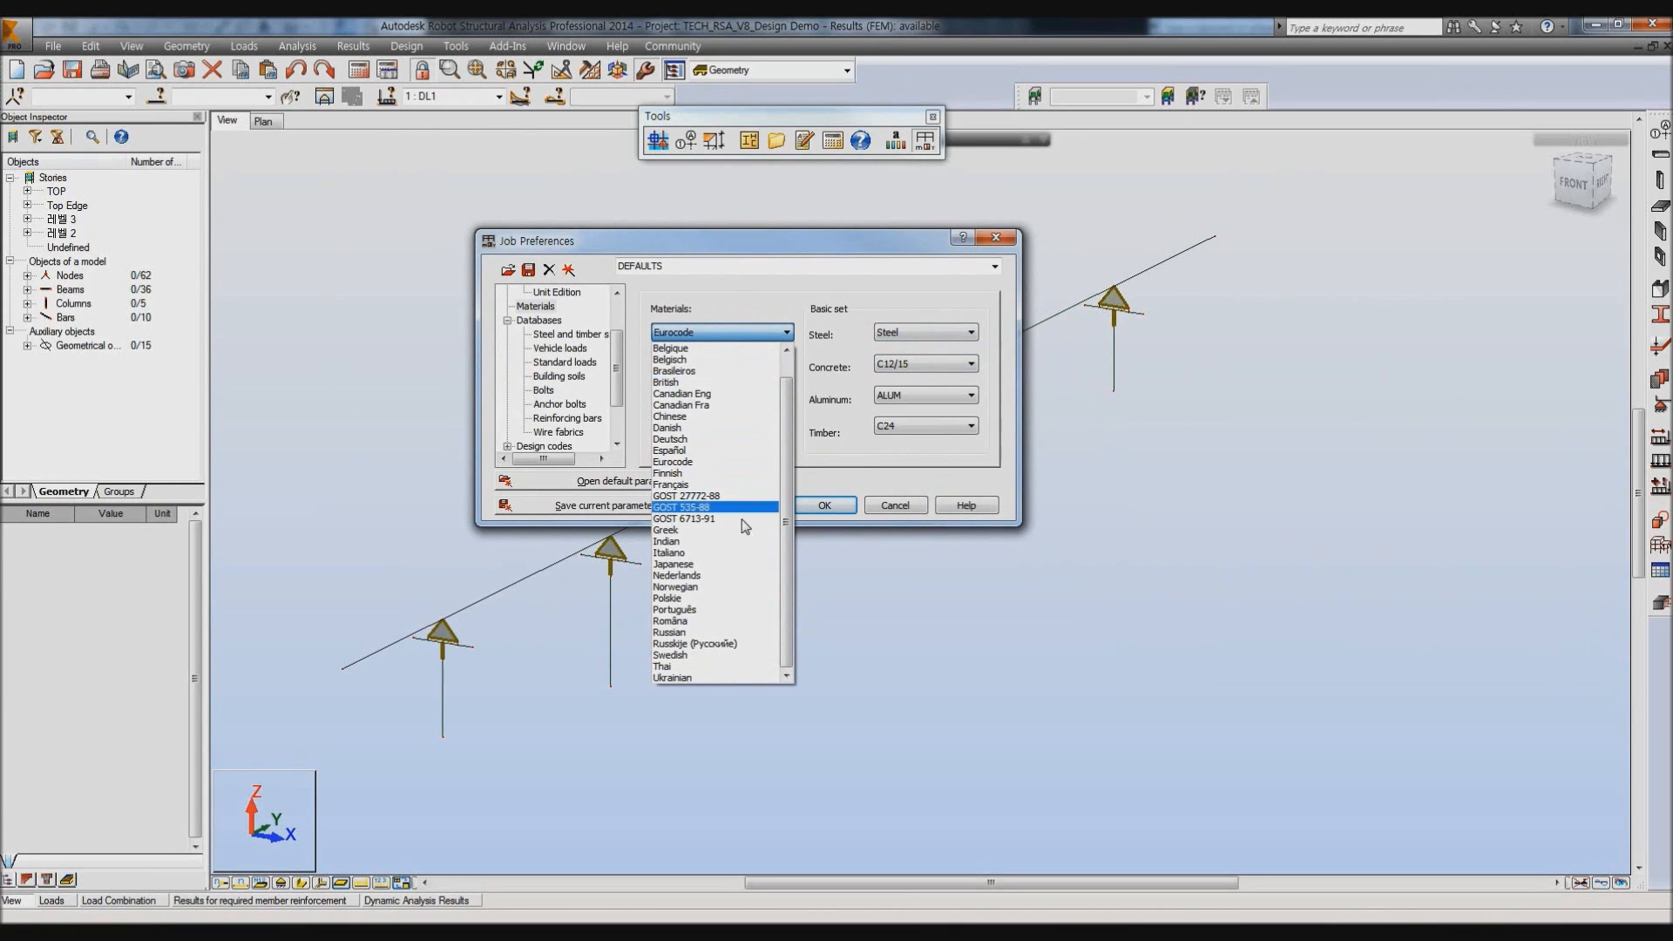
Review the steel and timber section databases and browse the ones available to declare, without adding any.
click(566, 335)
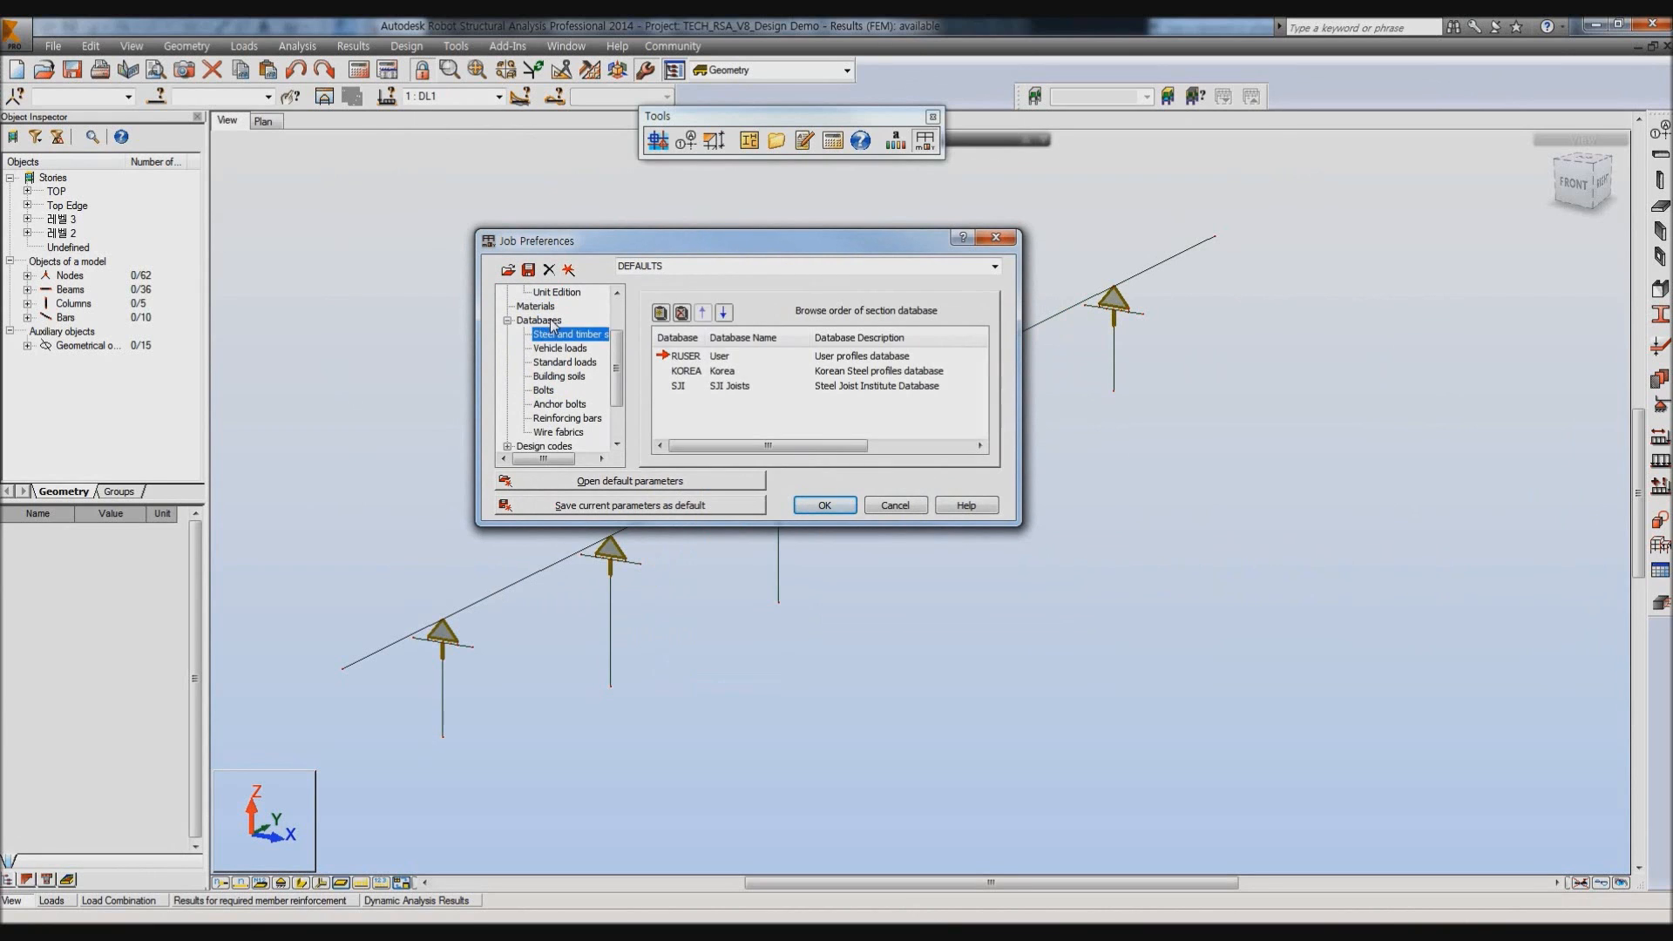
click(550, 321)
click(560, 335)
click(660, 312)
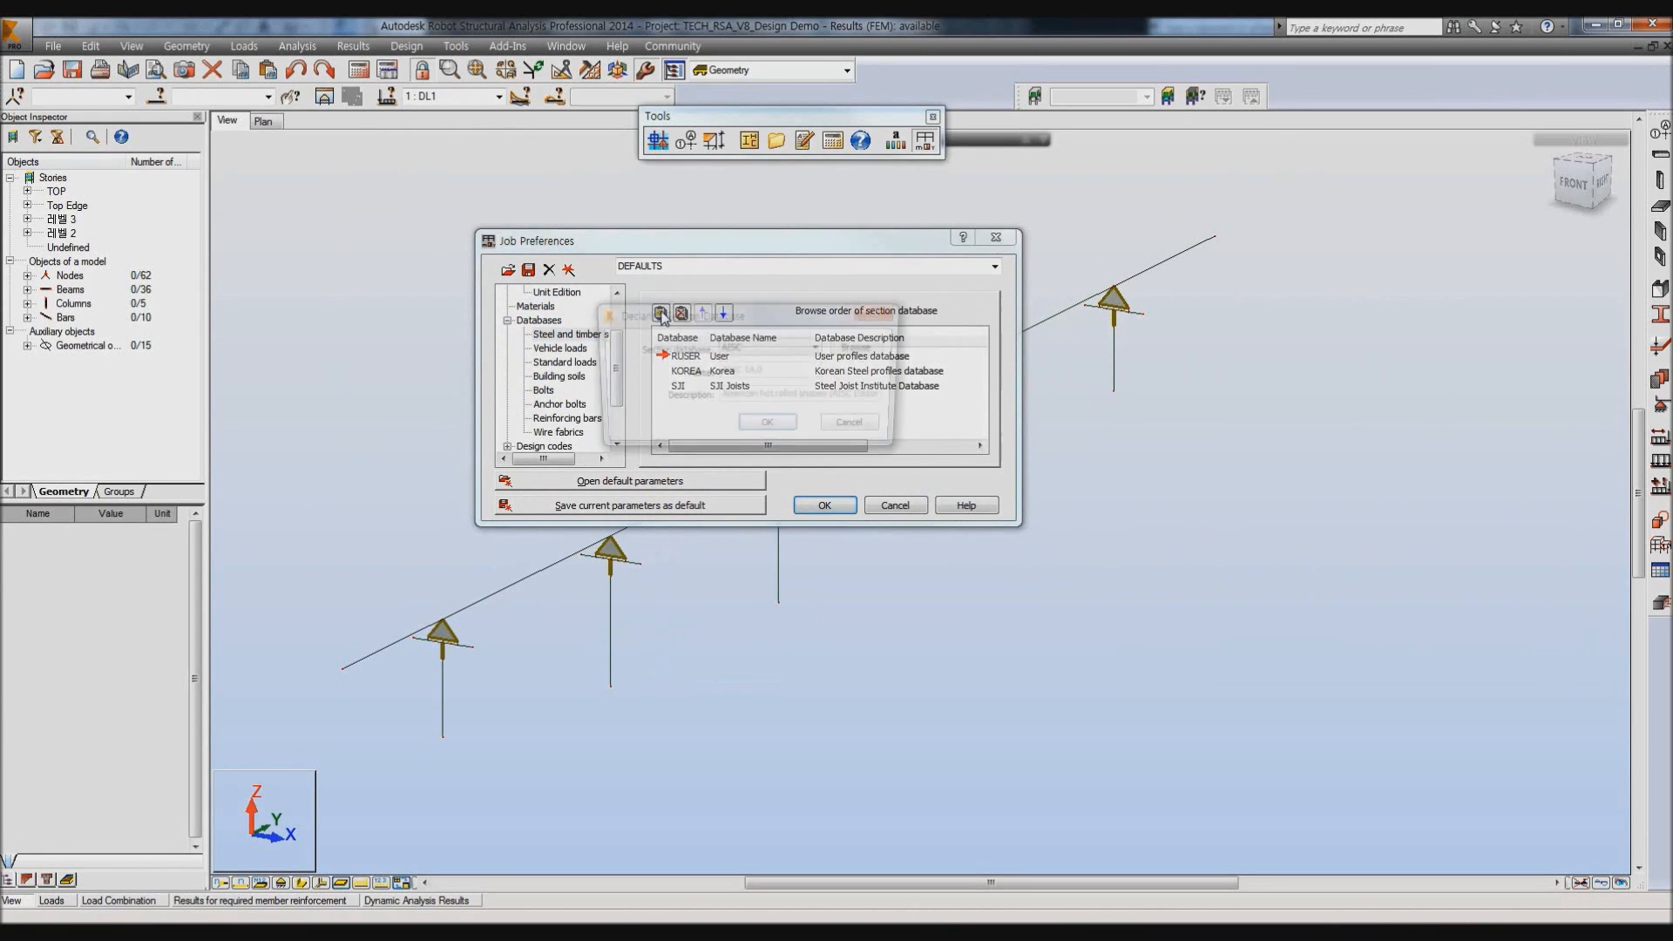
click(784, 347)
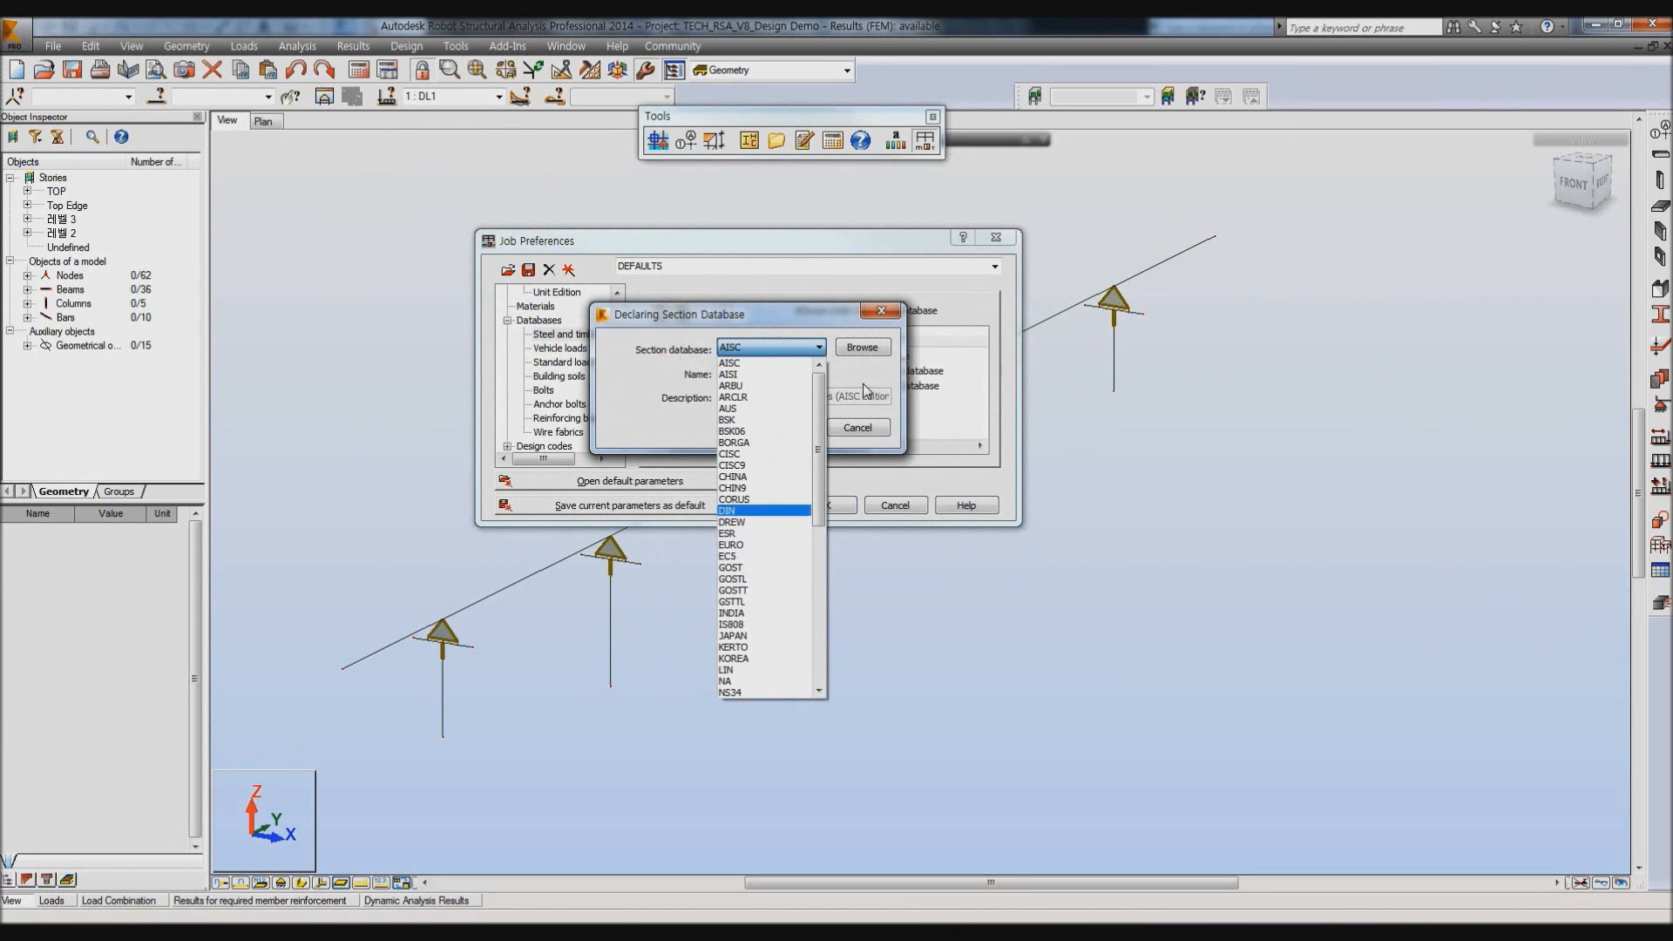
click(758, 476)
click(880, 311)
Review the design codes and the load code combinations in the job preferences, leaving the preferences without saving.
click(507, 320)
click(544, 391)
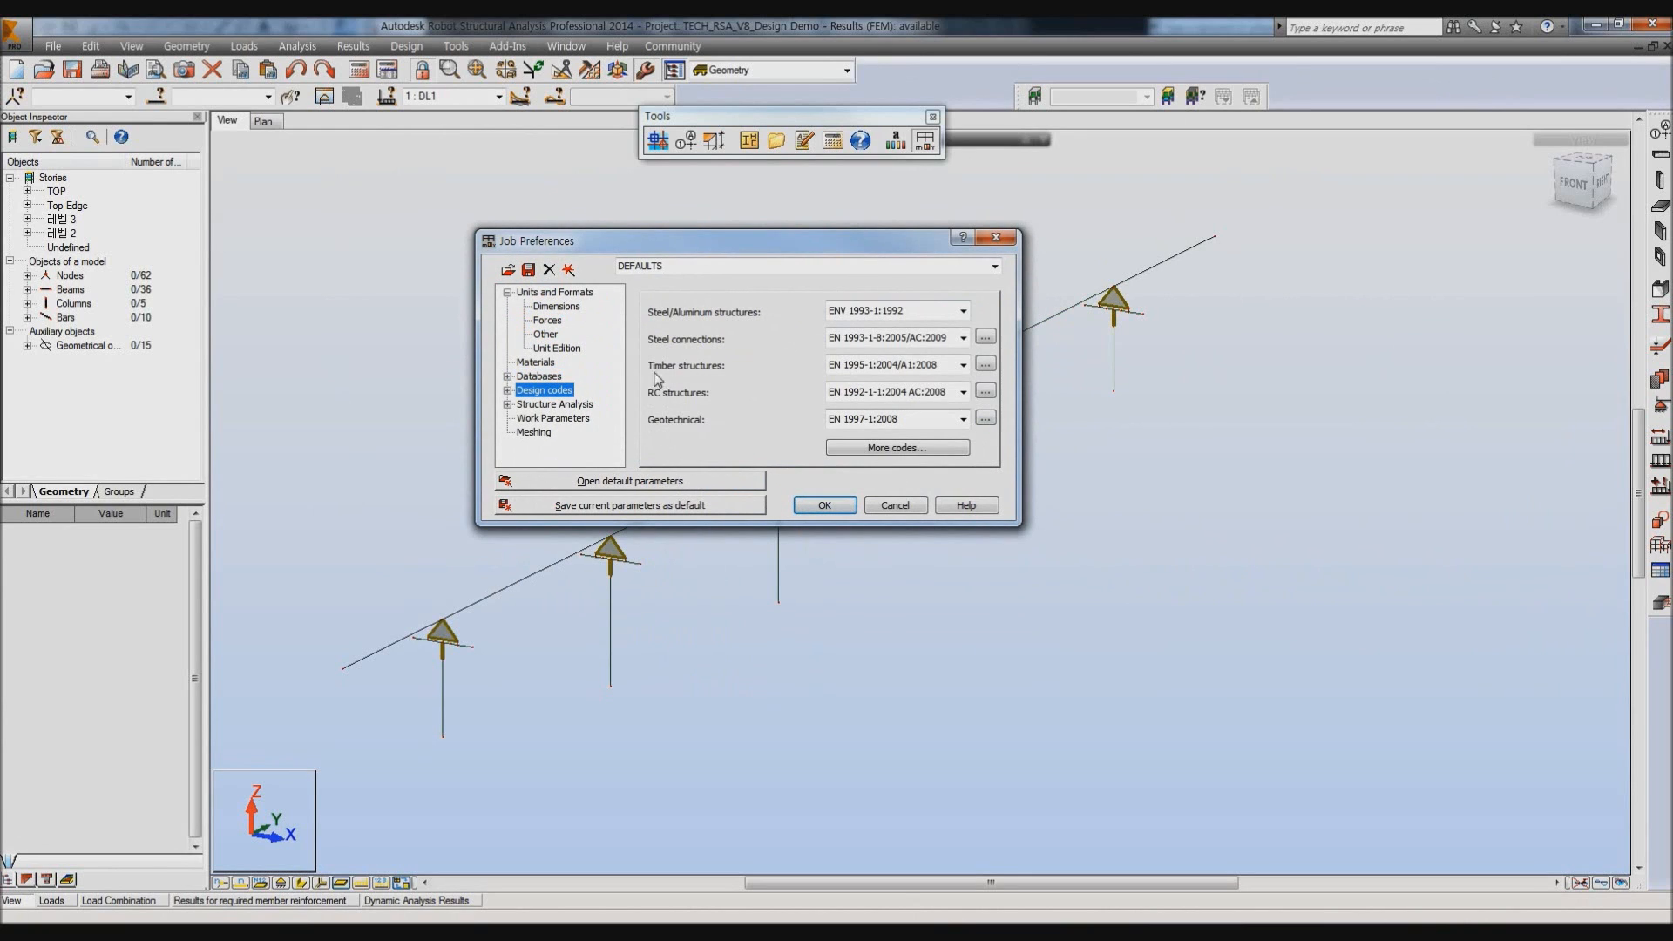
click(508, 391)
click(547, 404)
click(949, 321)
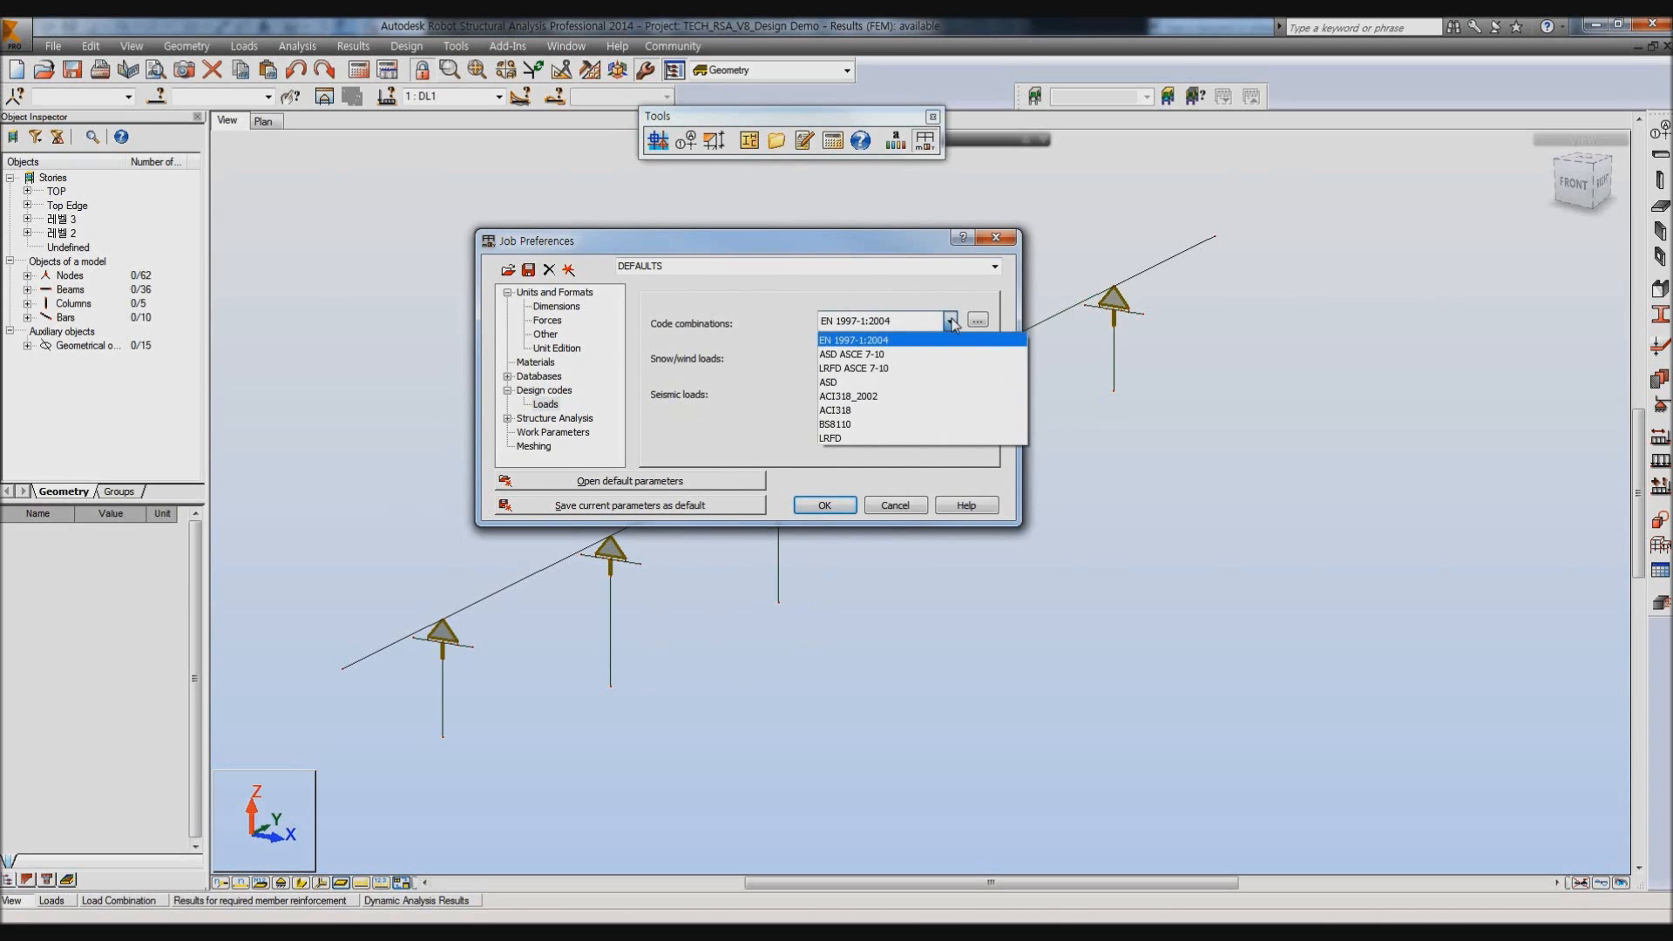
click(862, 340)
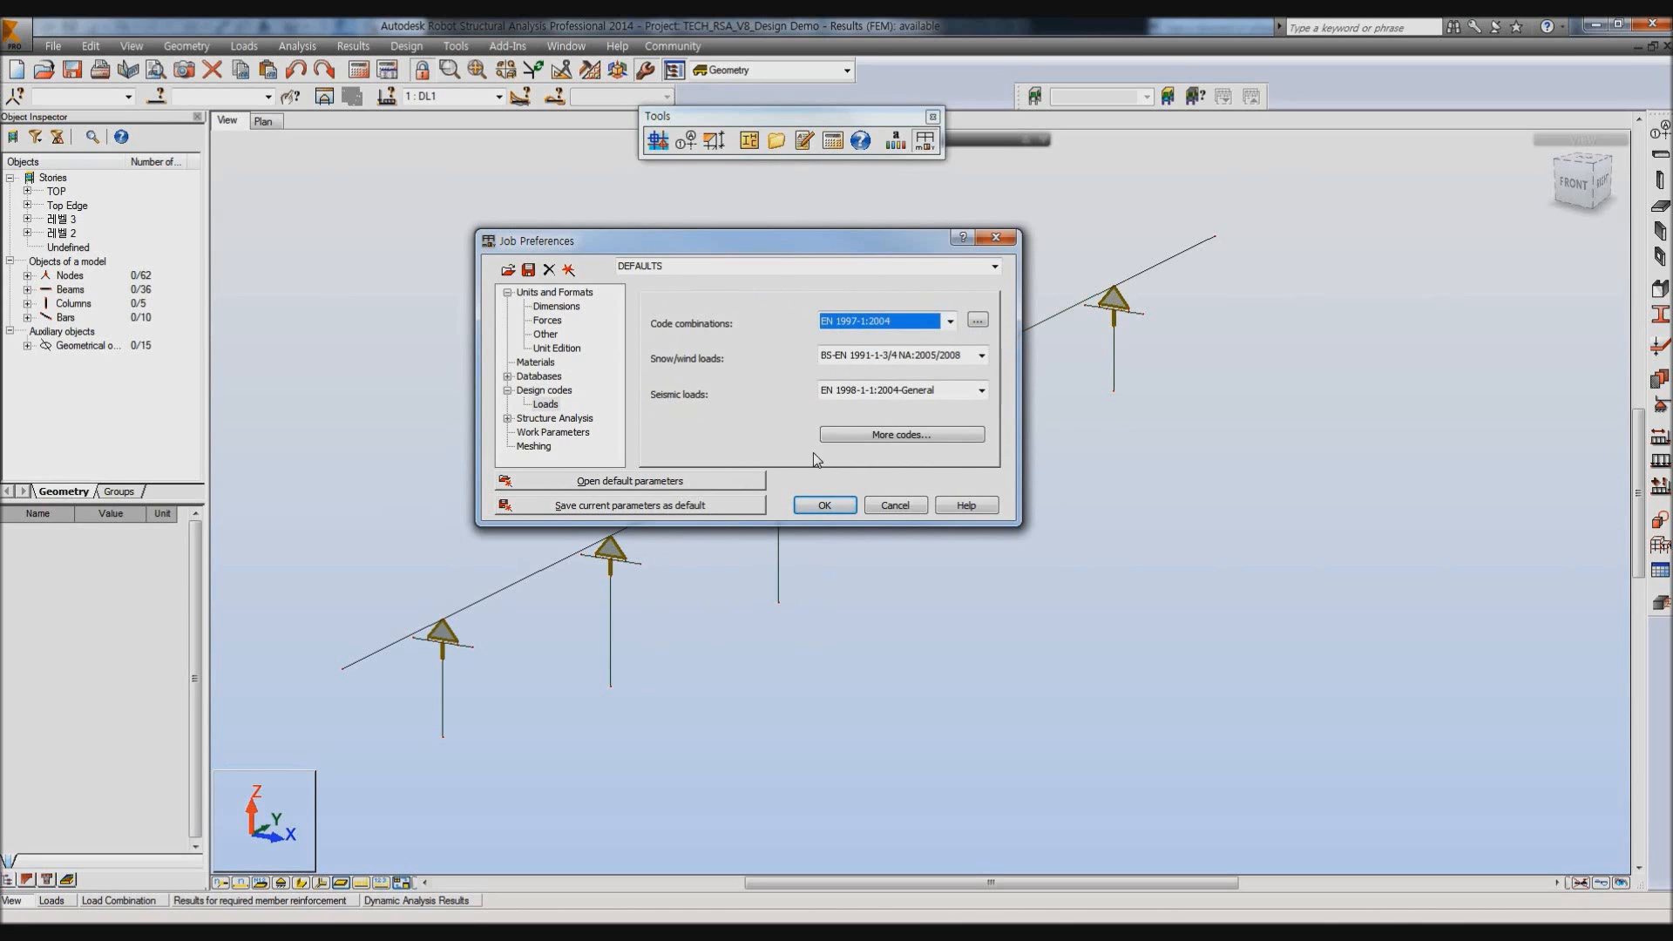
click(895, 506)
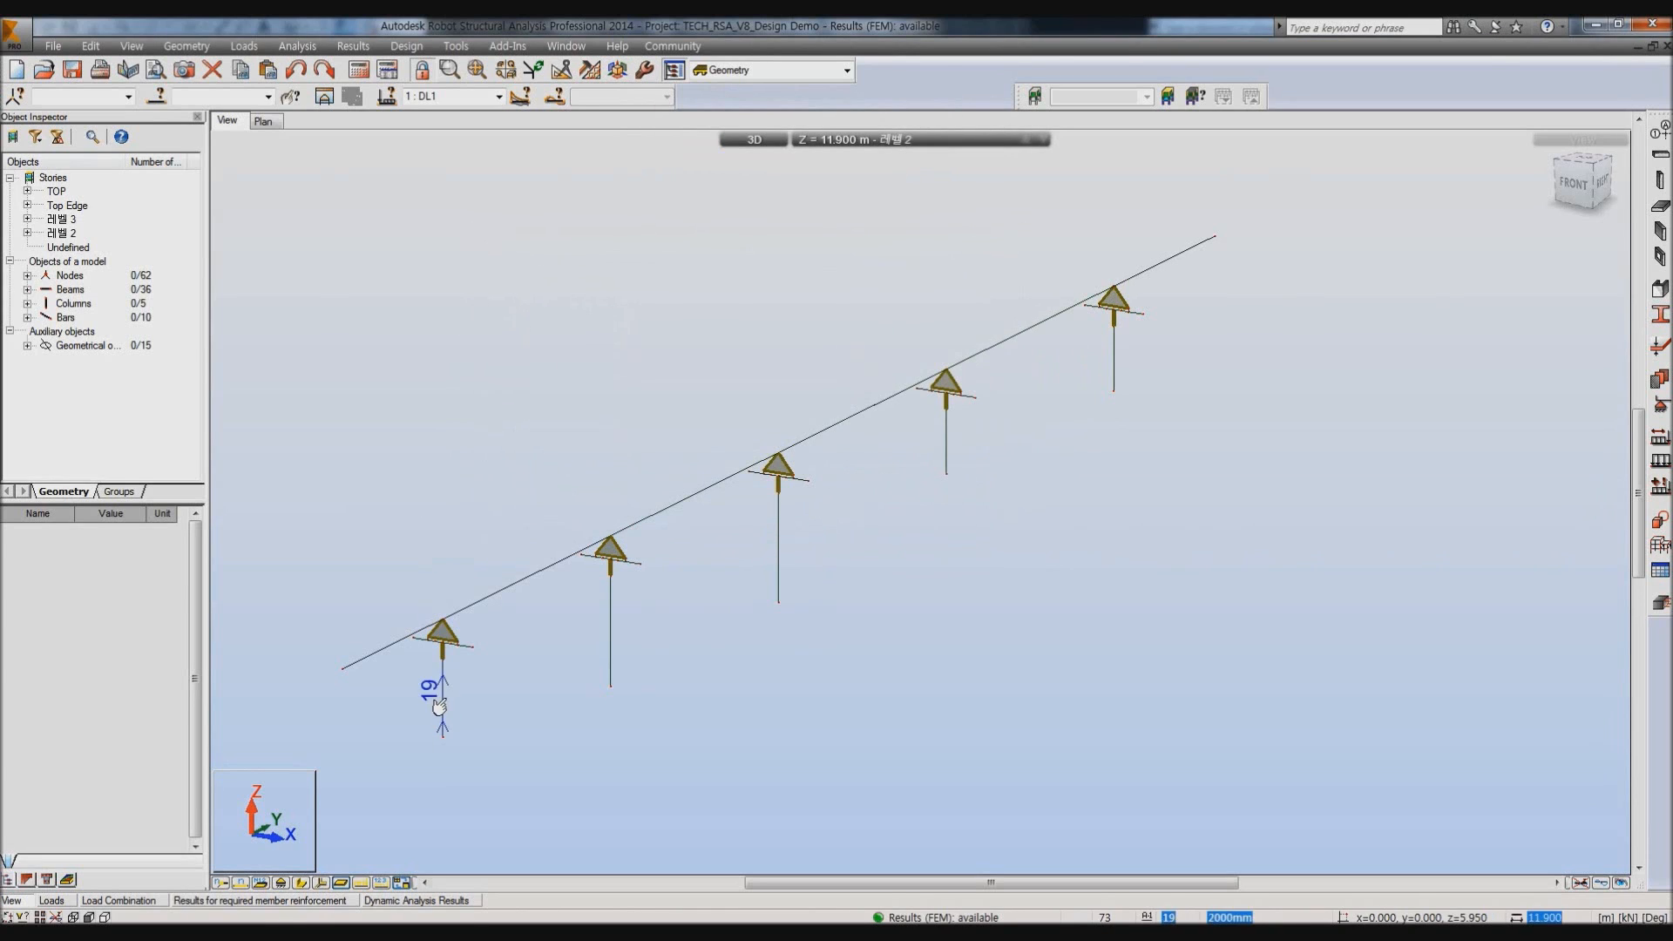
Send column 19 to the provided reinforcement design of RC elements, accepting the simple load cases and the geometry and column chain grouping.
click(442, 693)
click(406, 46)
click(479, 242)
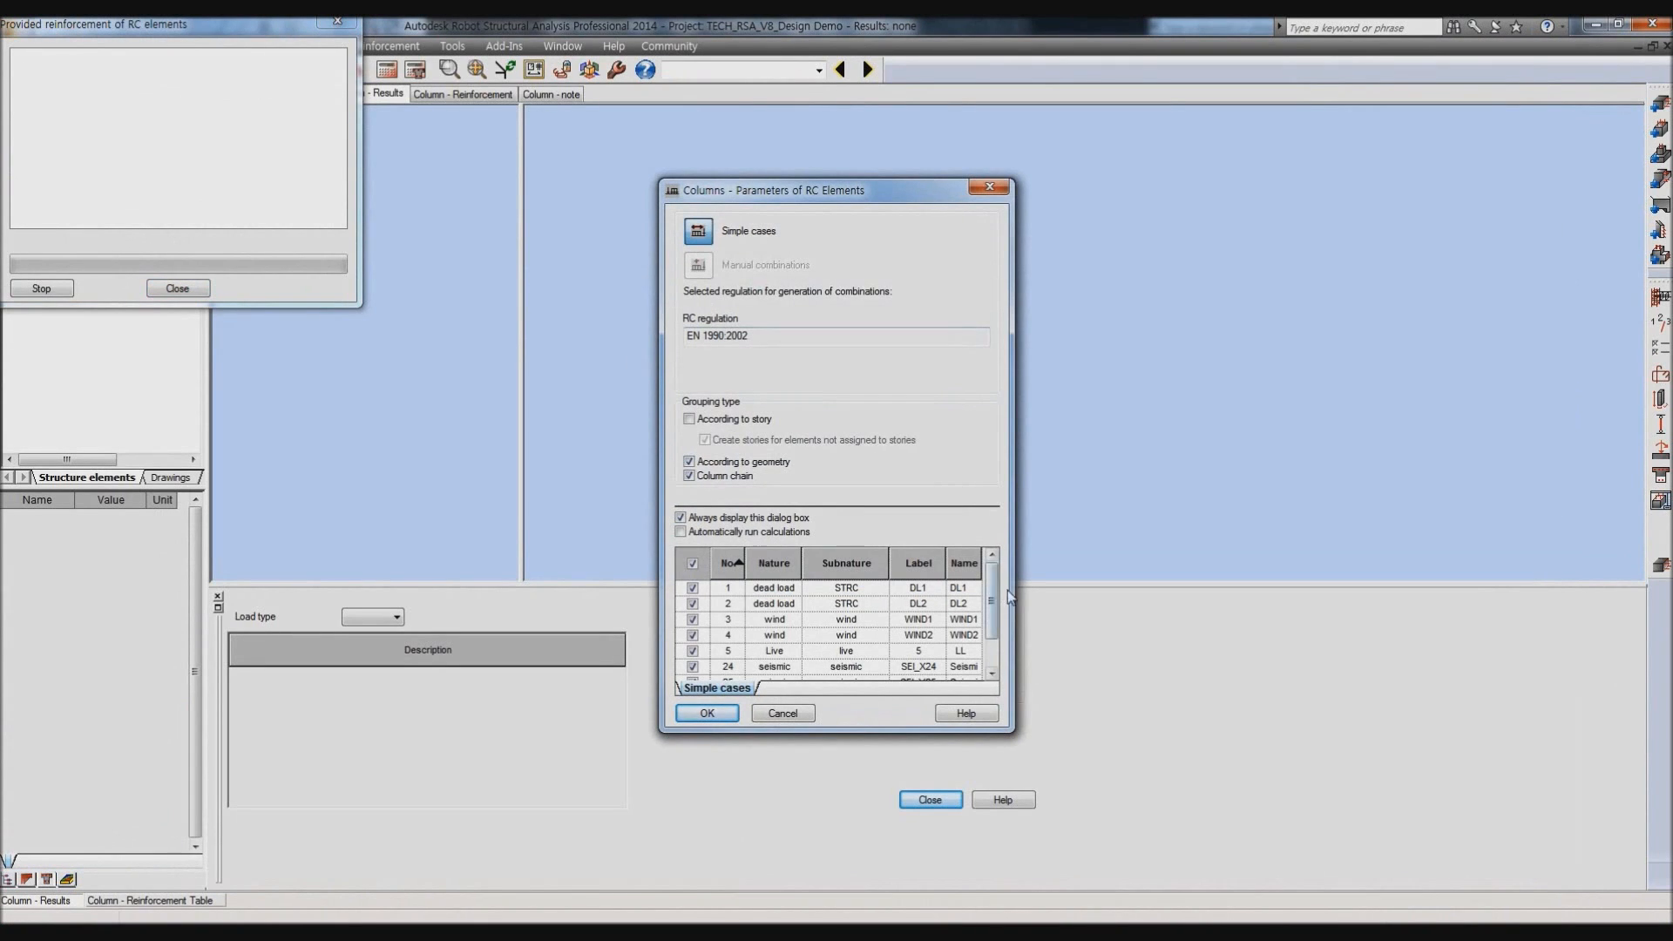
scroll(841, 598, down, 1)
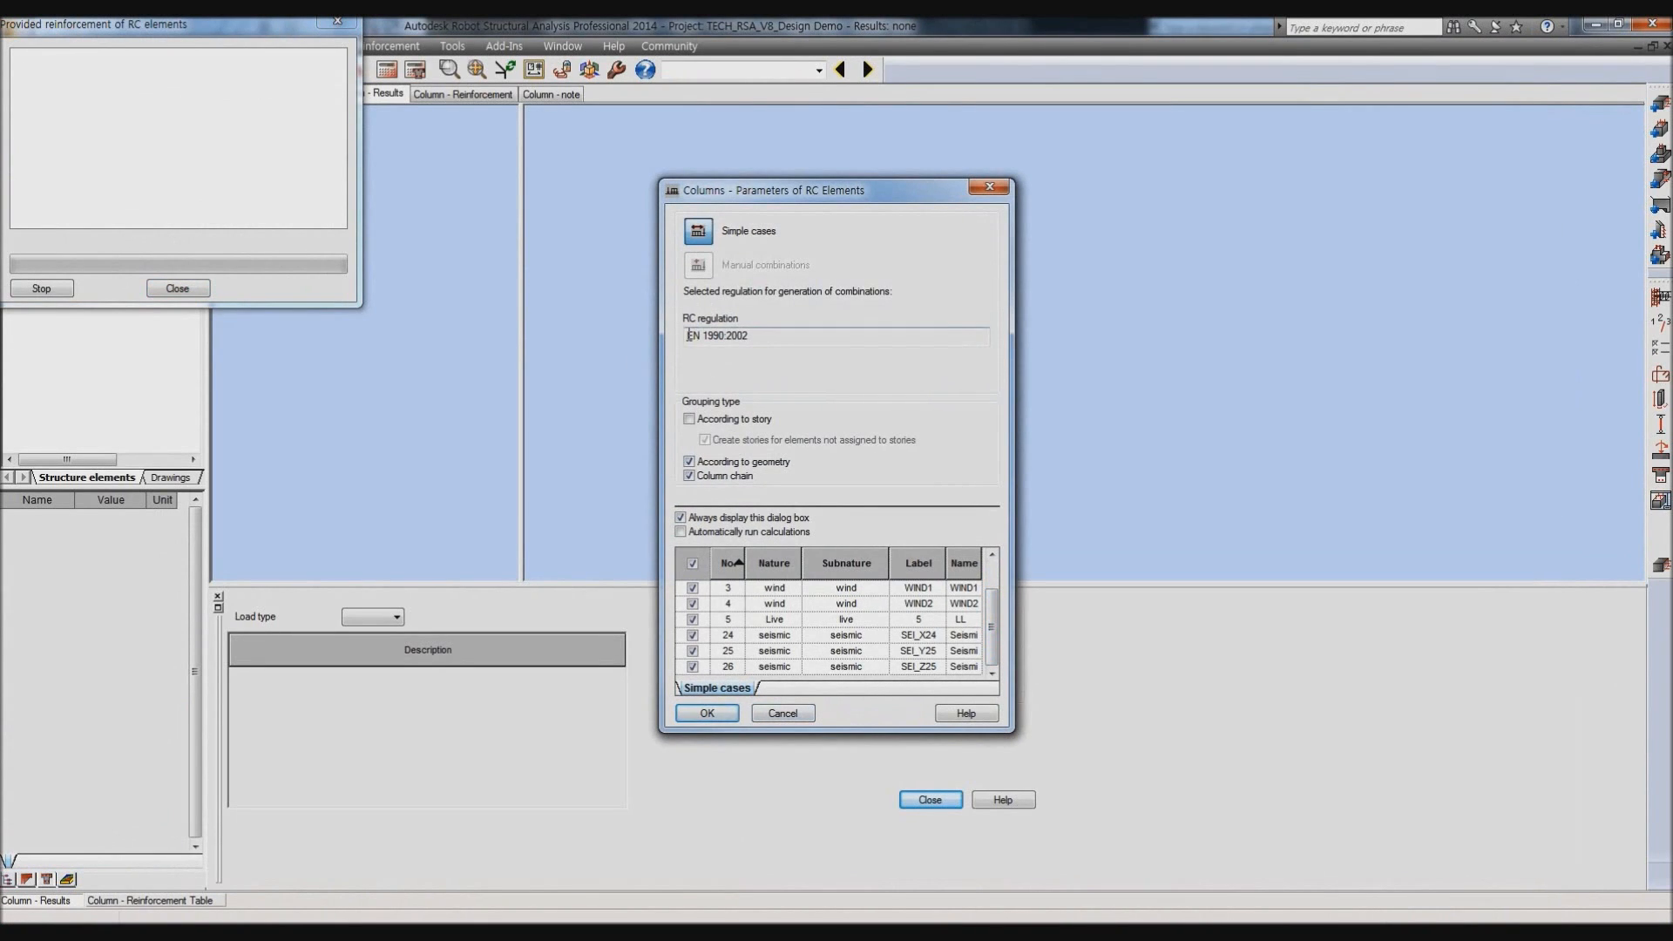
drag(689, 335, 751, 340)
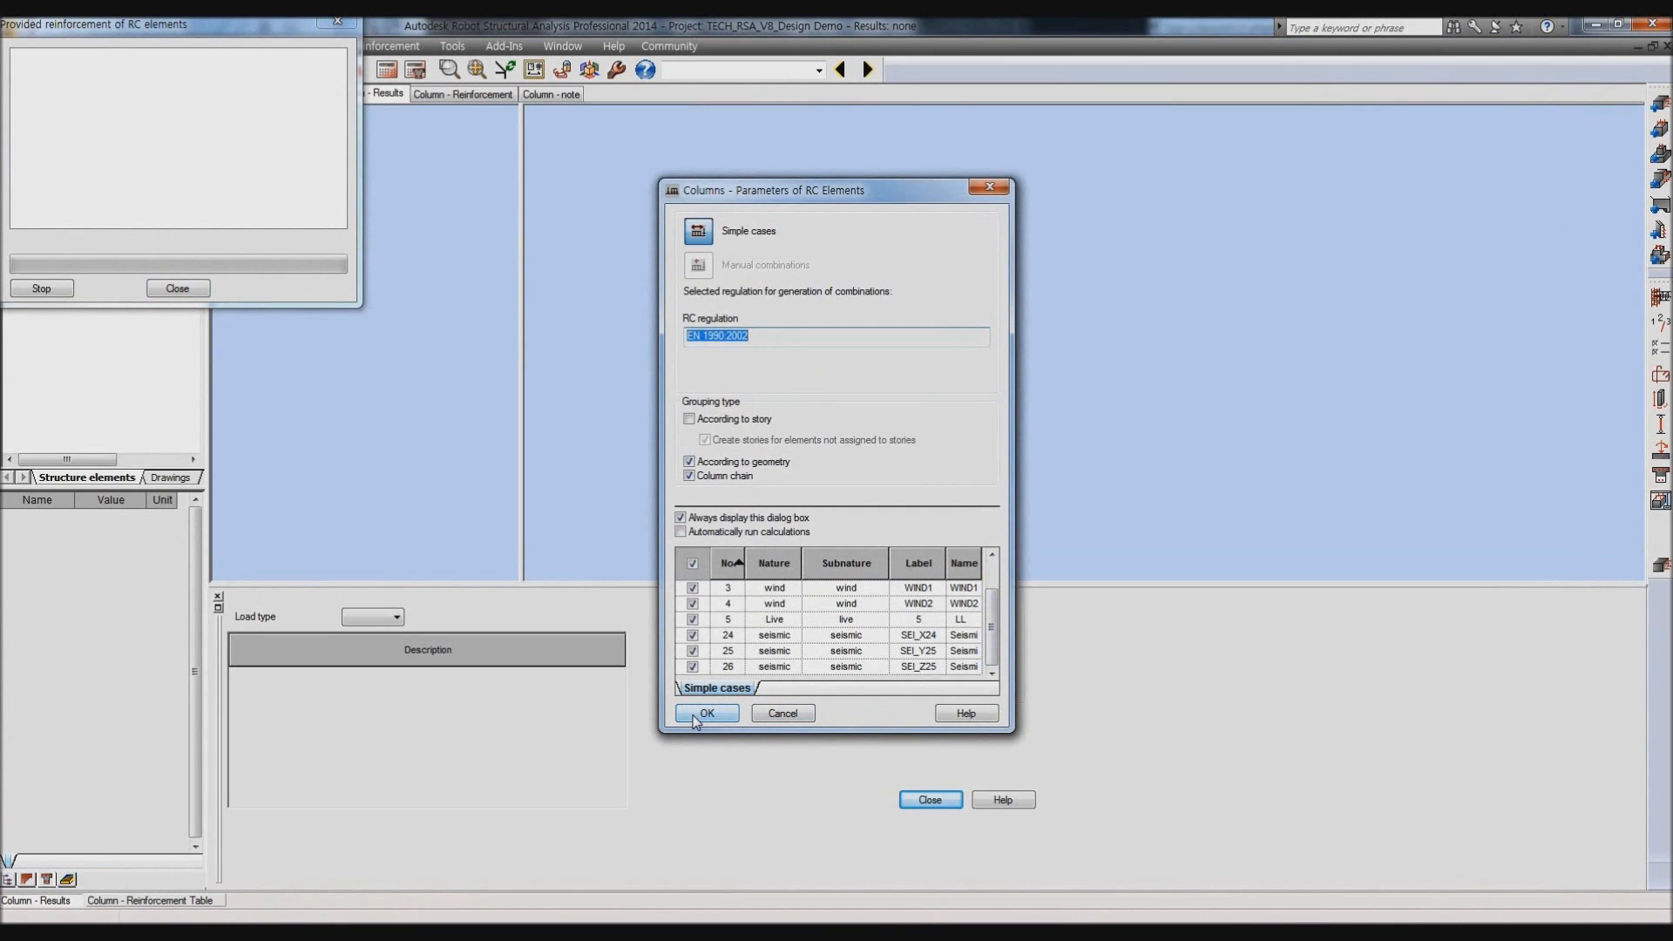
click(706, 713)
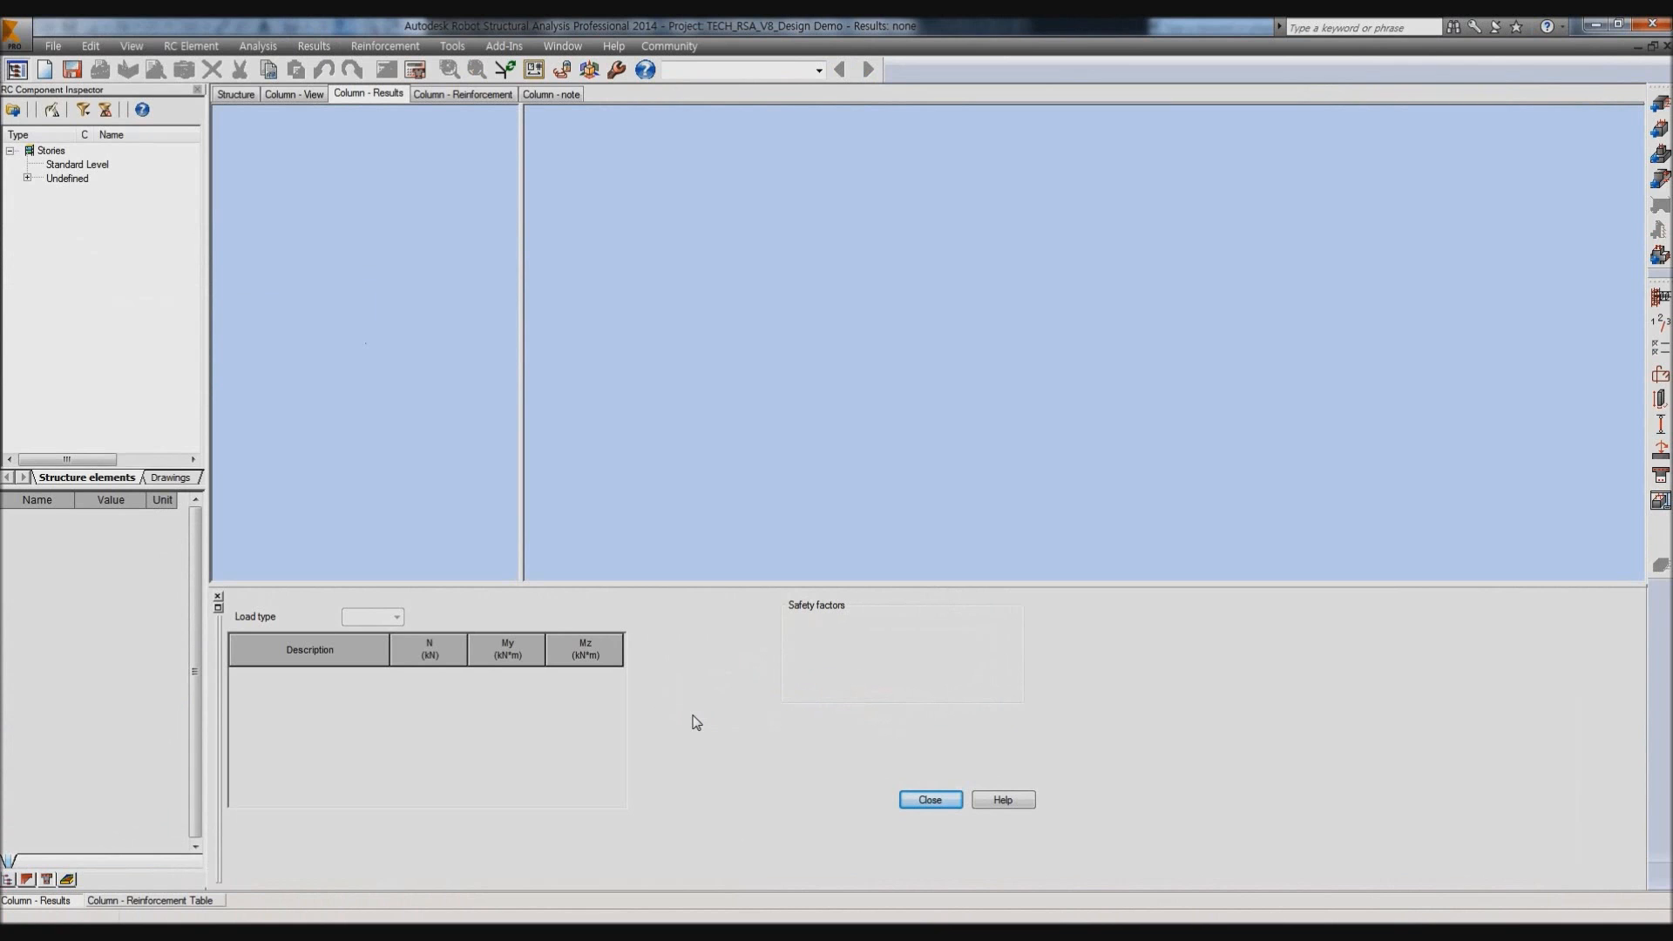
Show the column in its 3D view, review its main bar and stirrup reinforcement settings, and accept them.
click(301, 96)
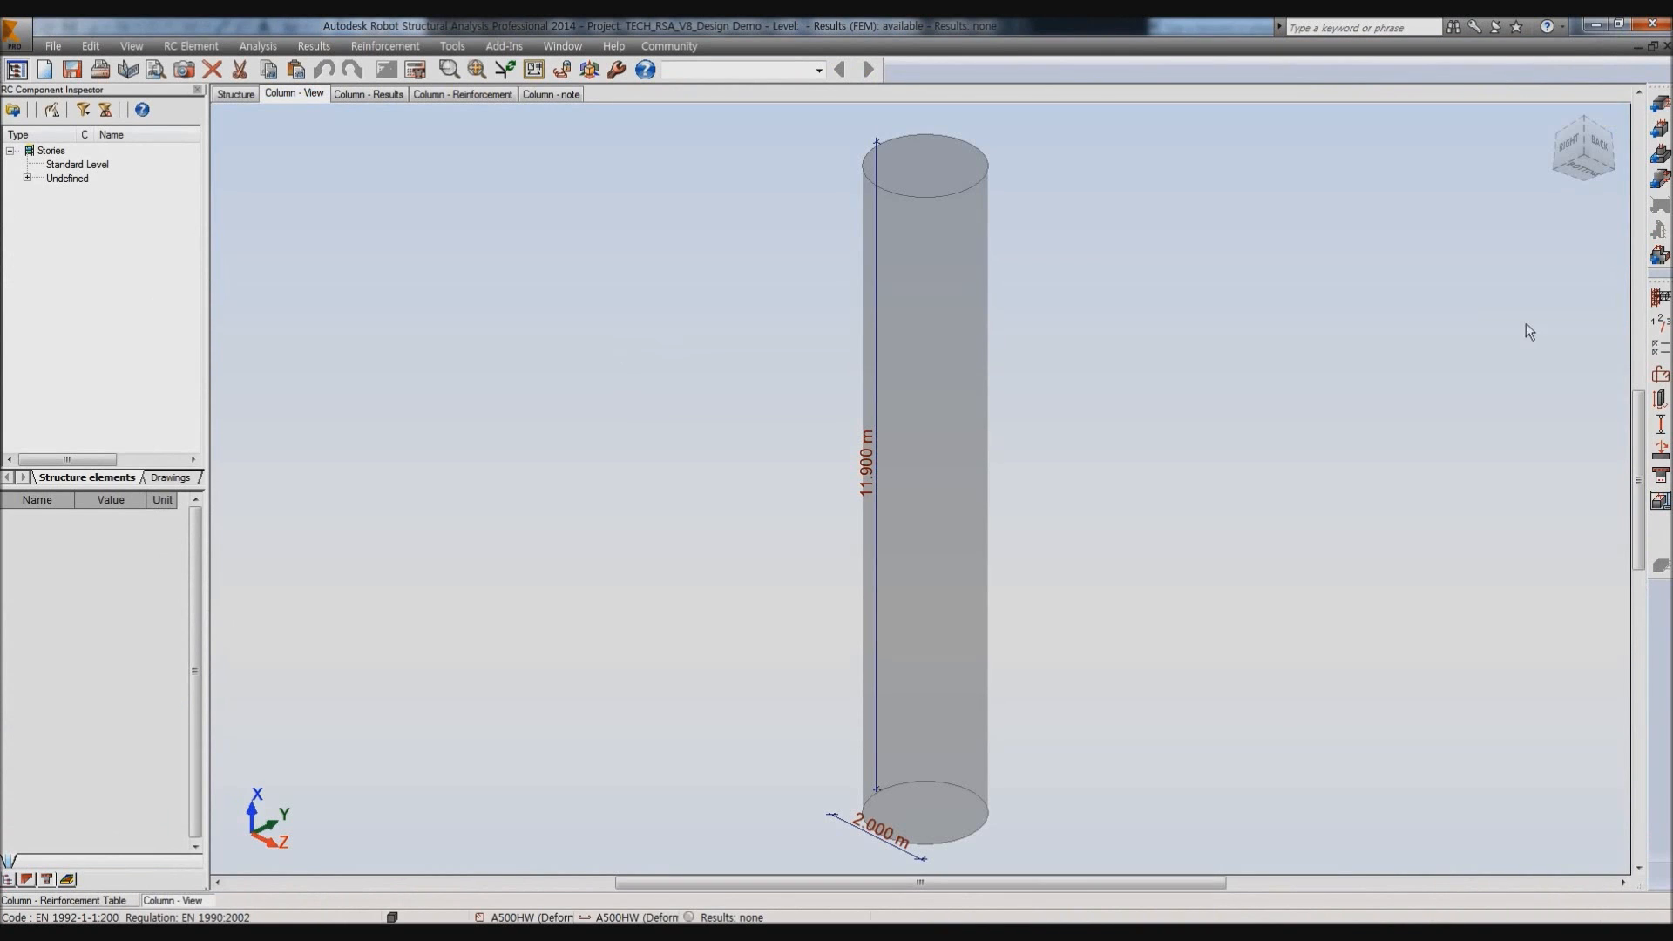
click(1660, 298)
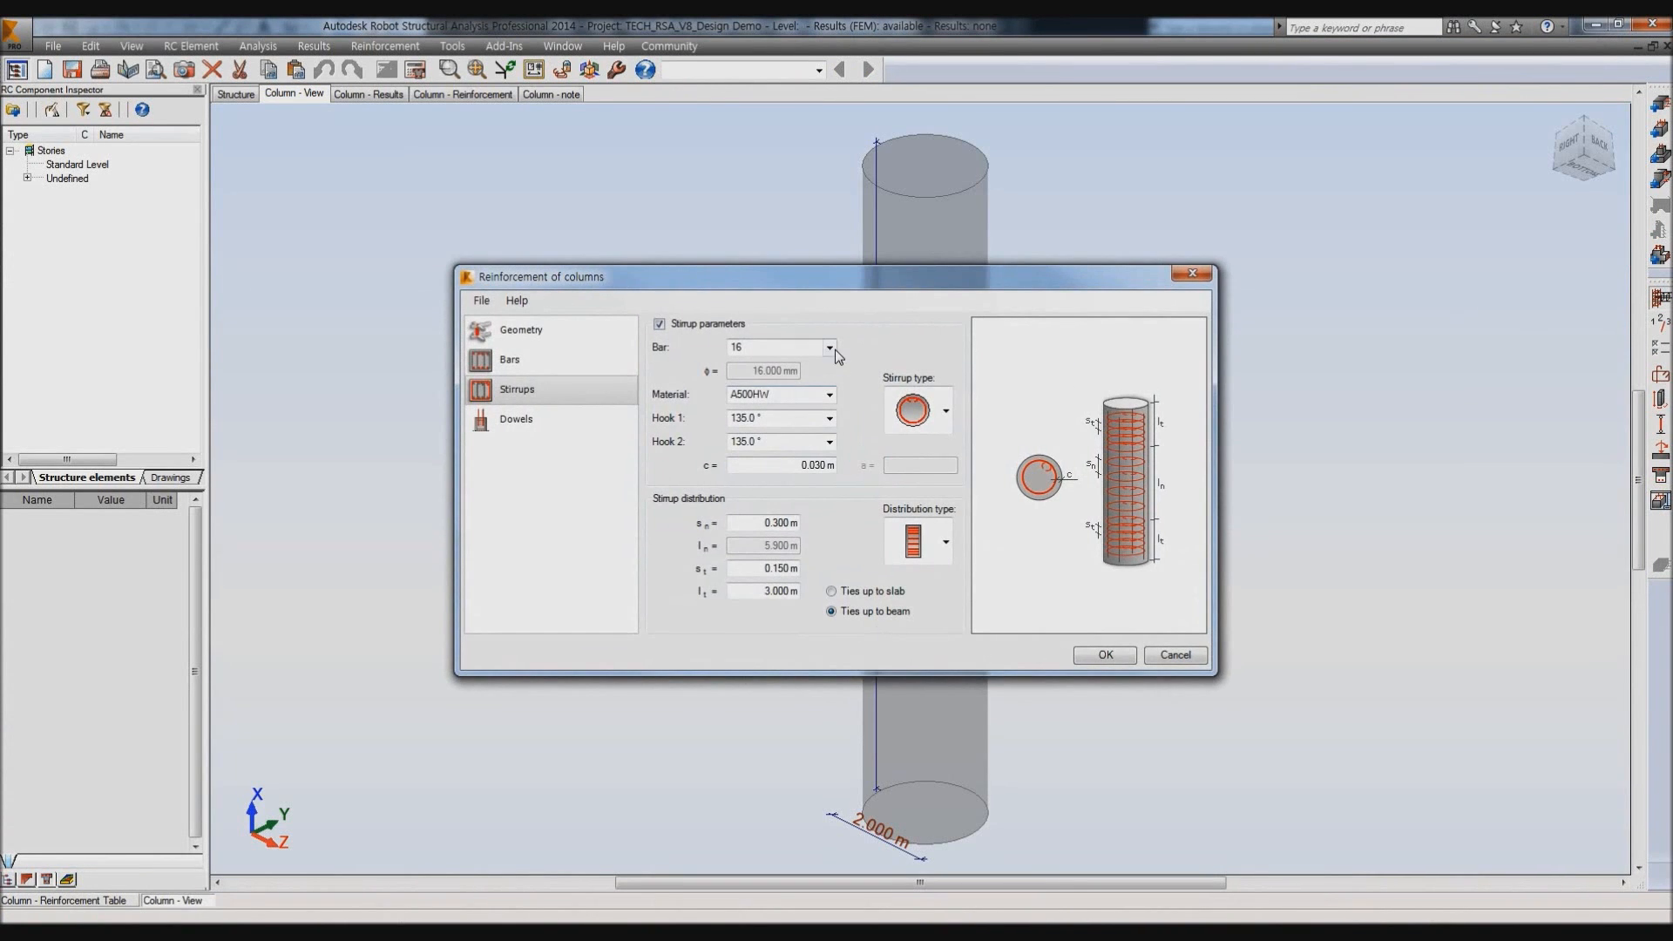
click(540, 359)
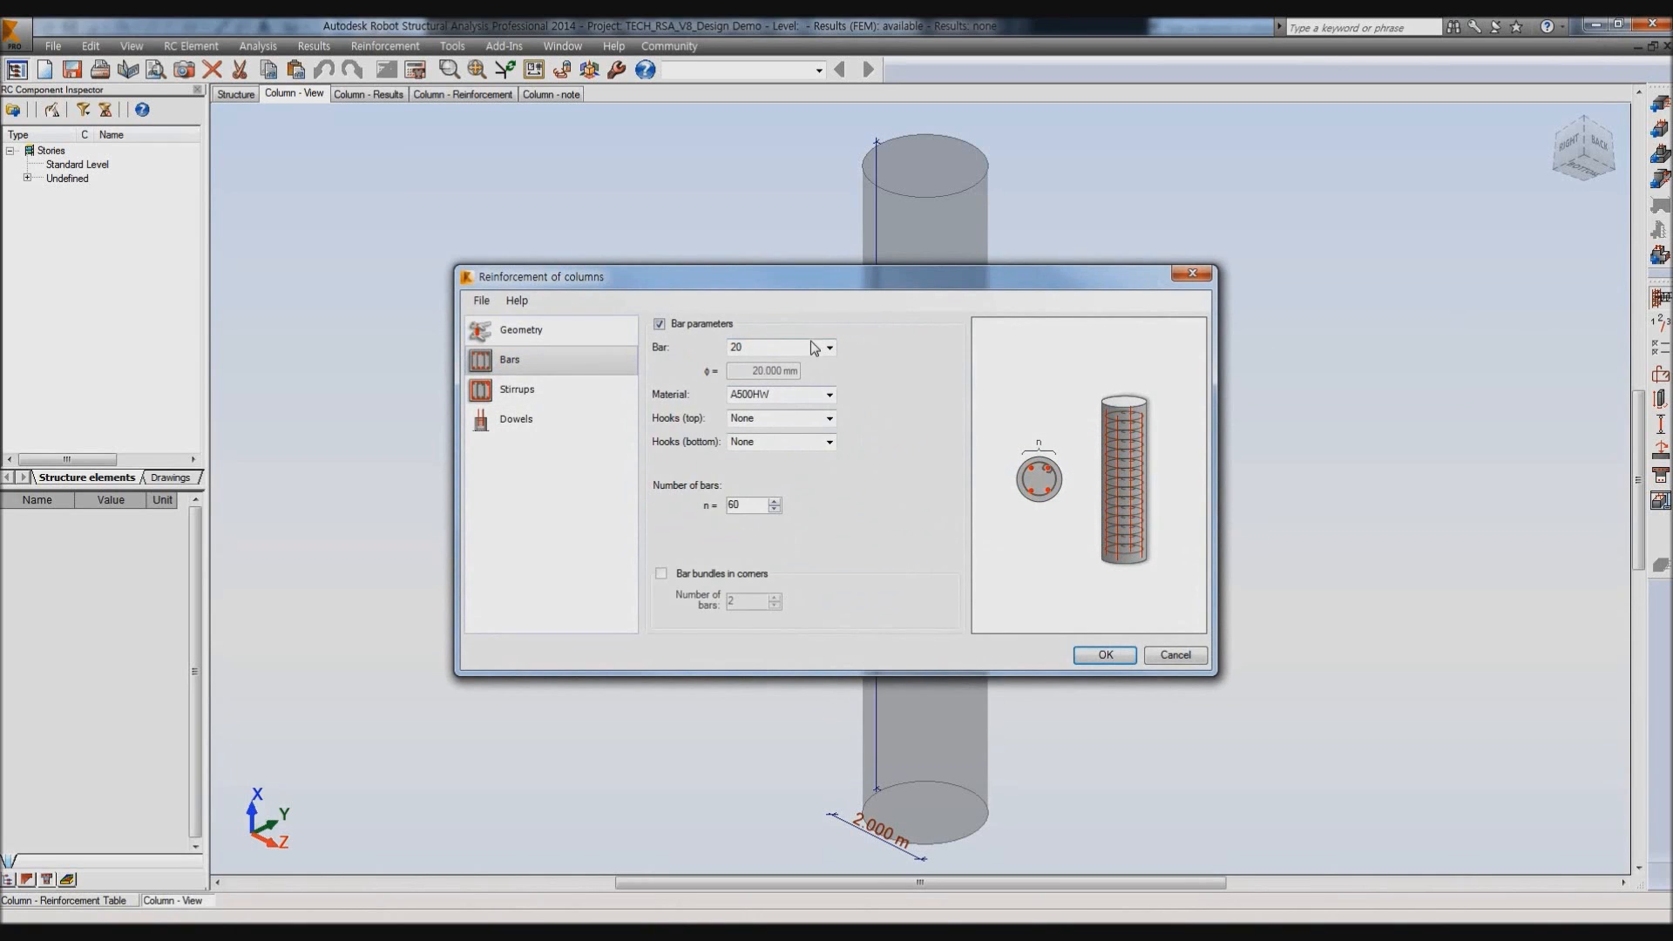
click(590, 388)
click(479, 304)
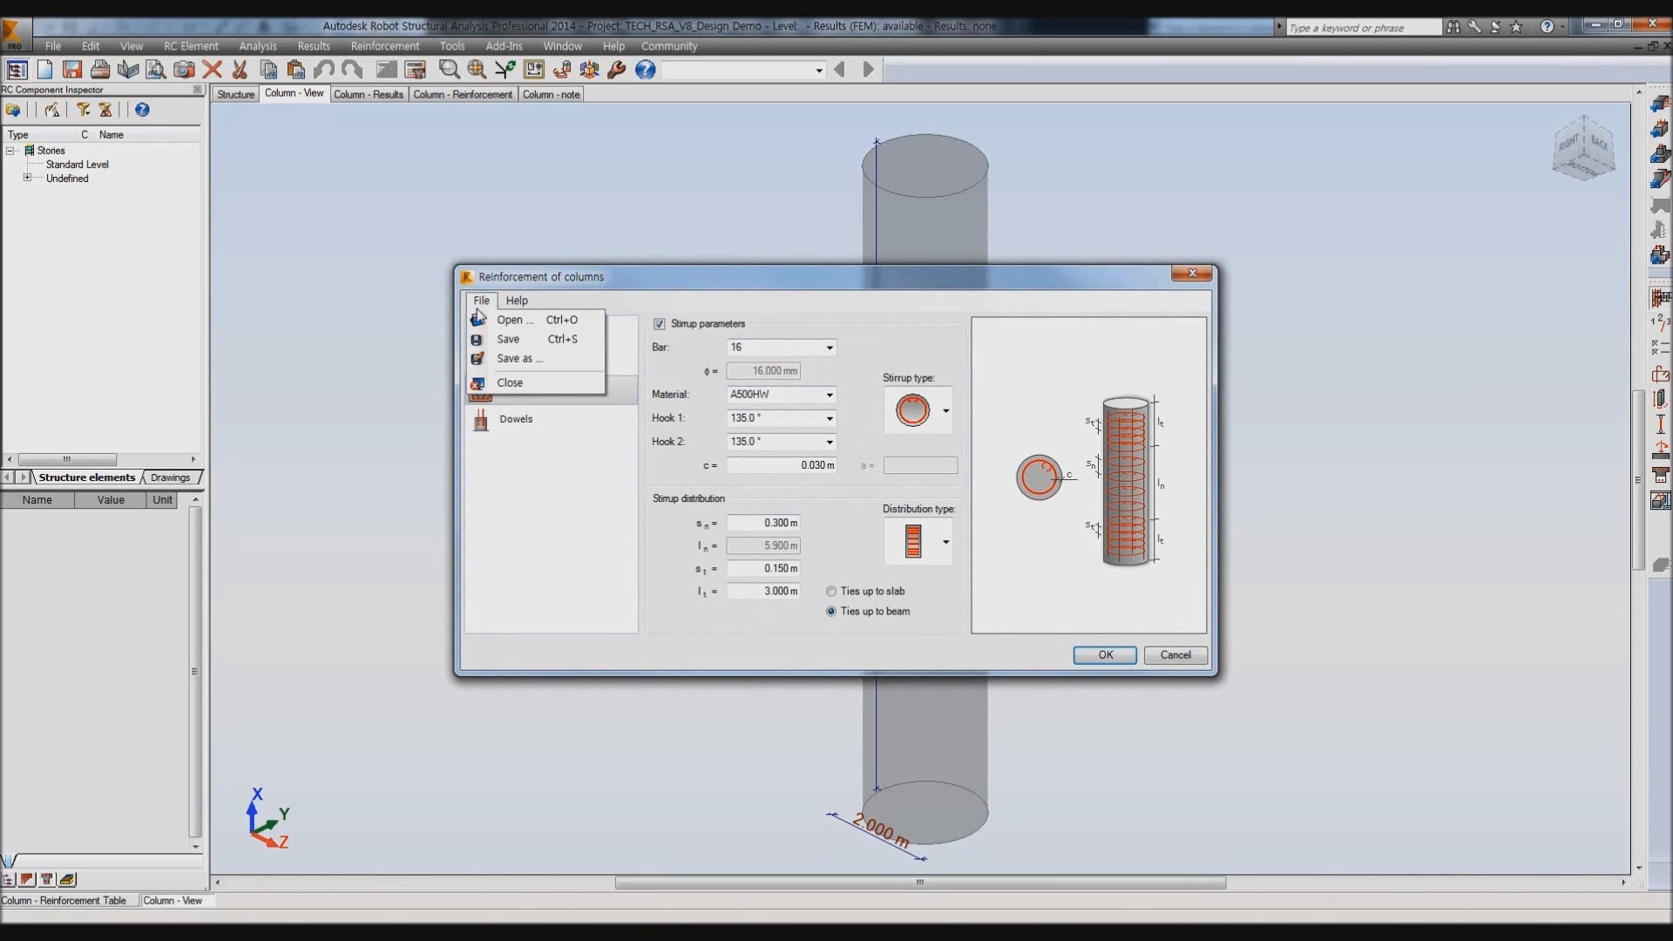
click(1063, 288)
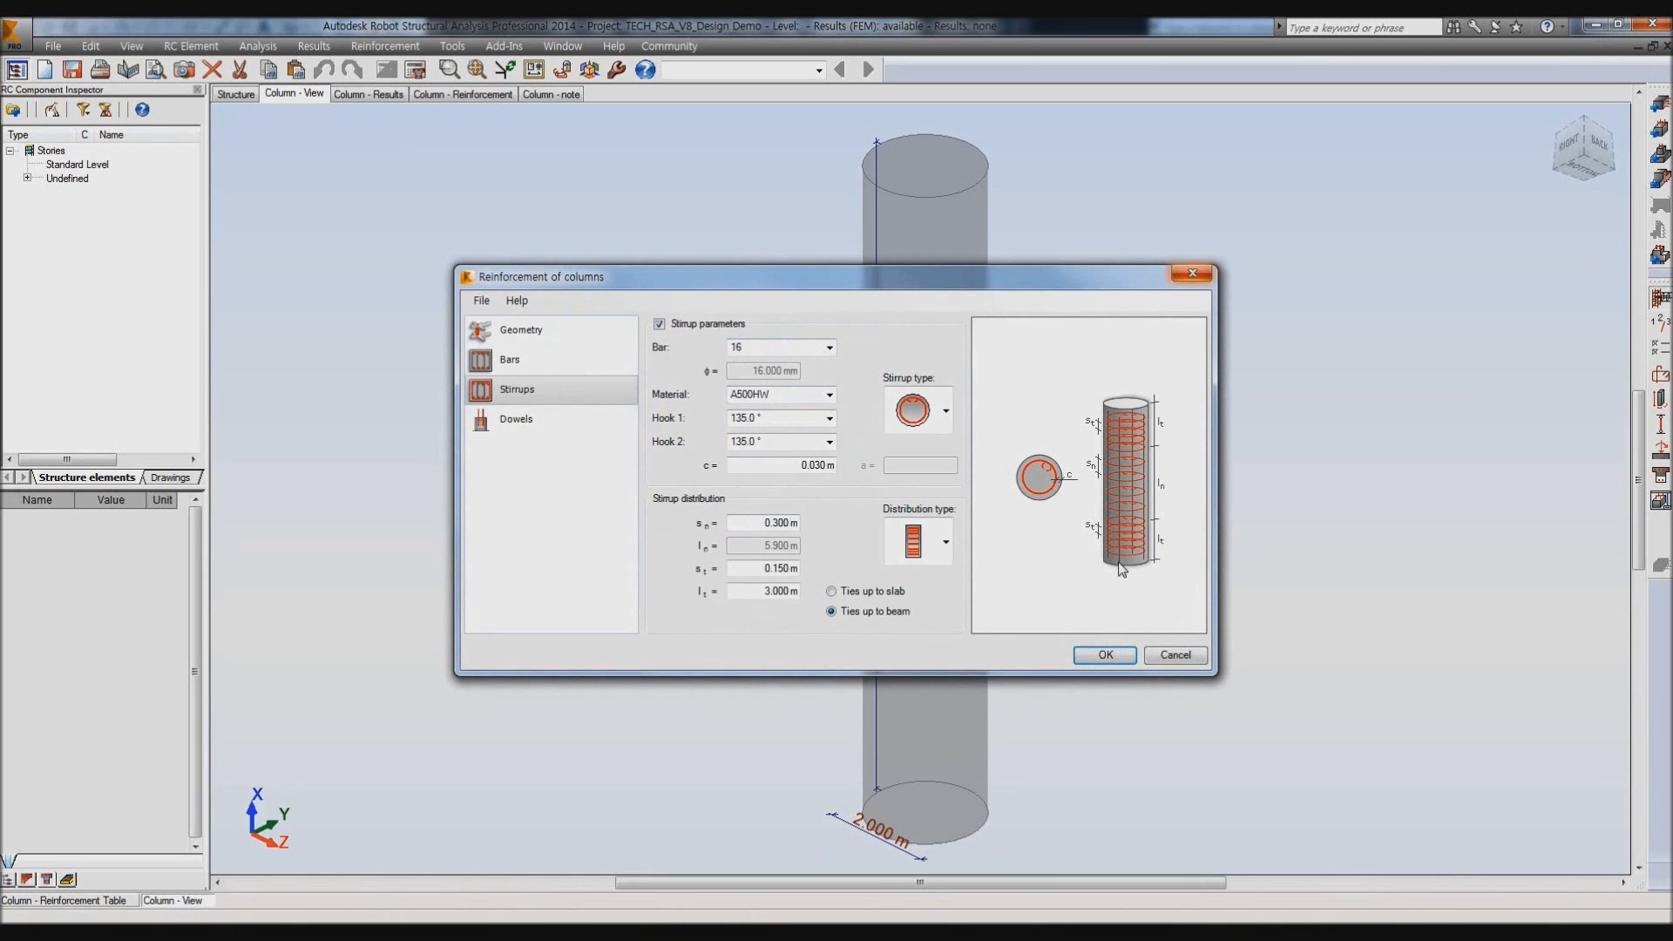
click(1106, 654)
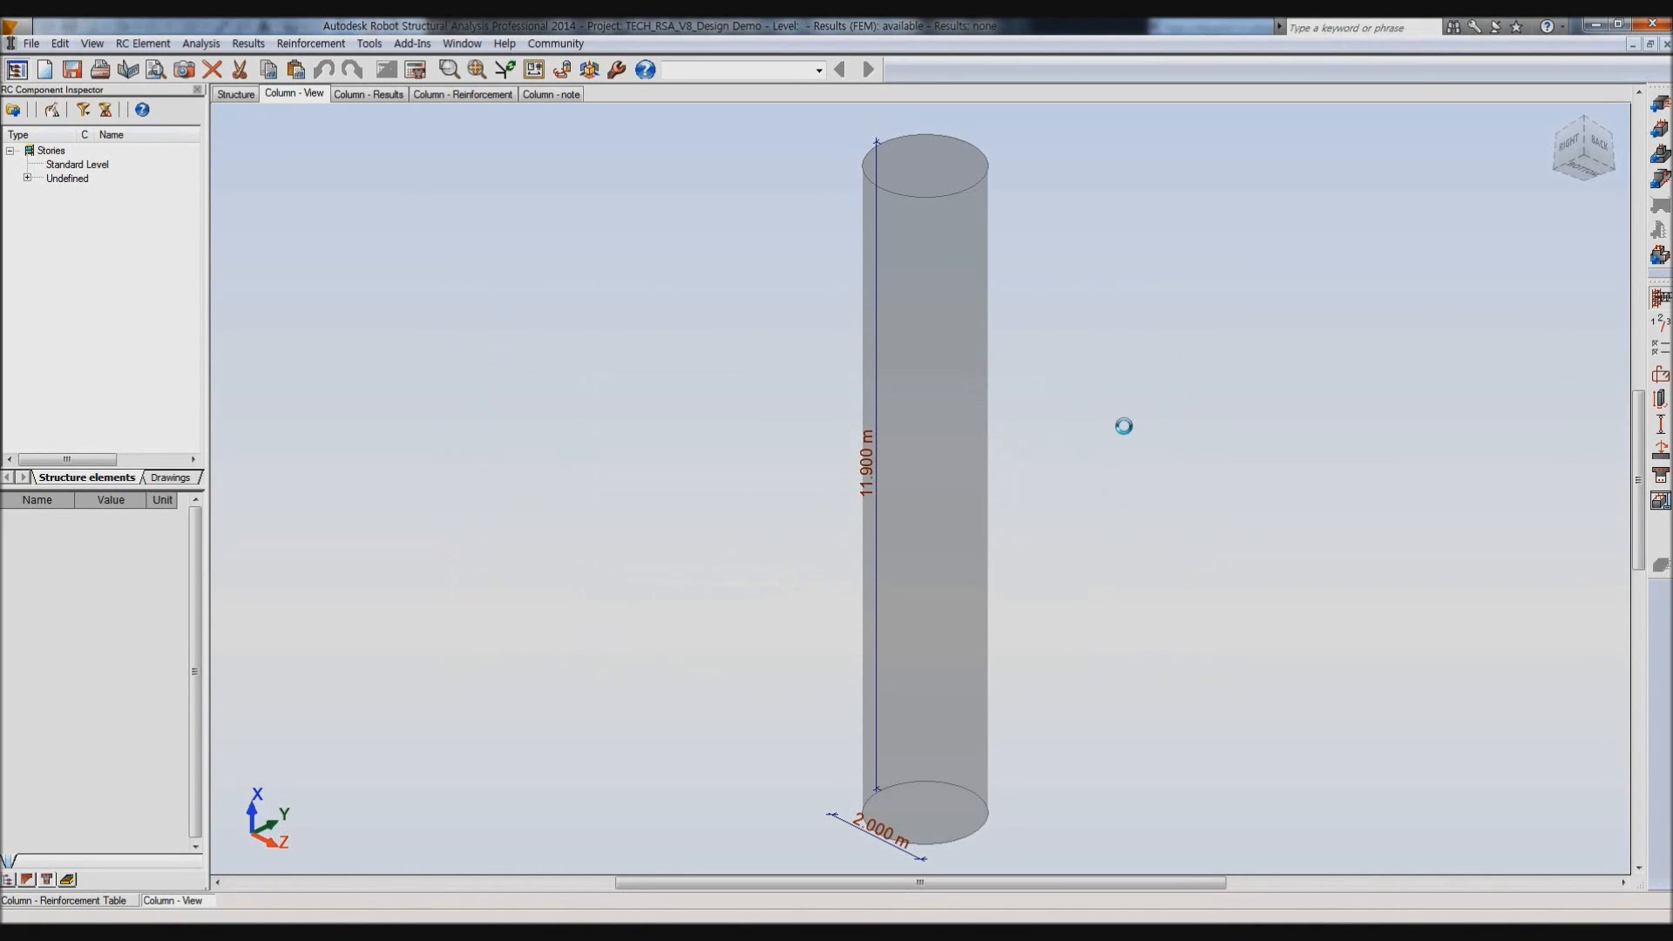
Open the column's interaction results, set the load type to ULS, and examine several ULS load combinations.
click(370, 95)
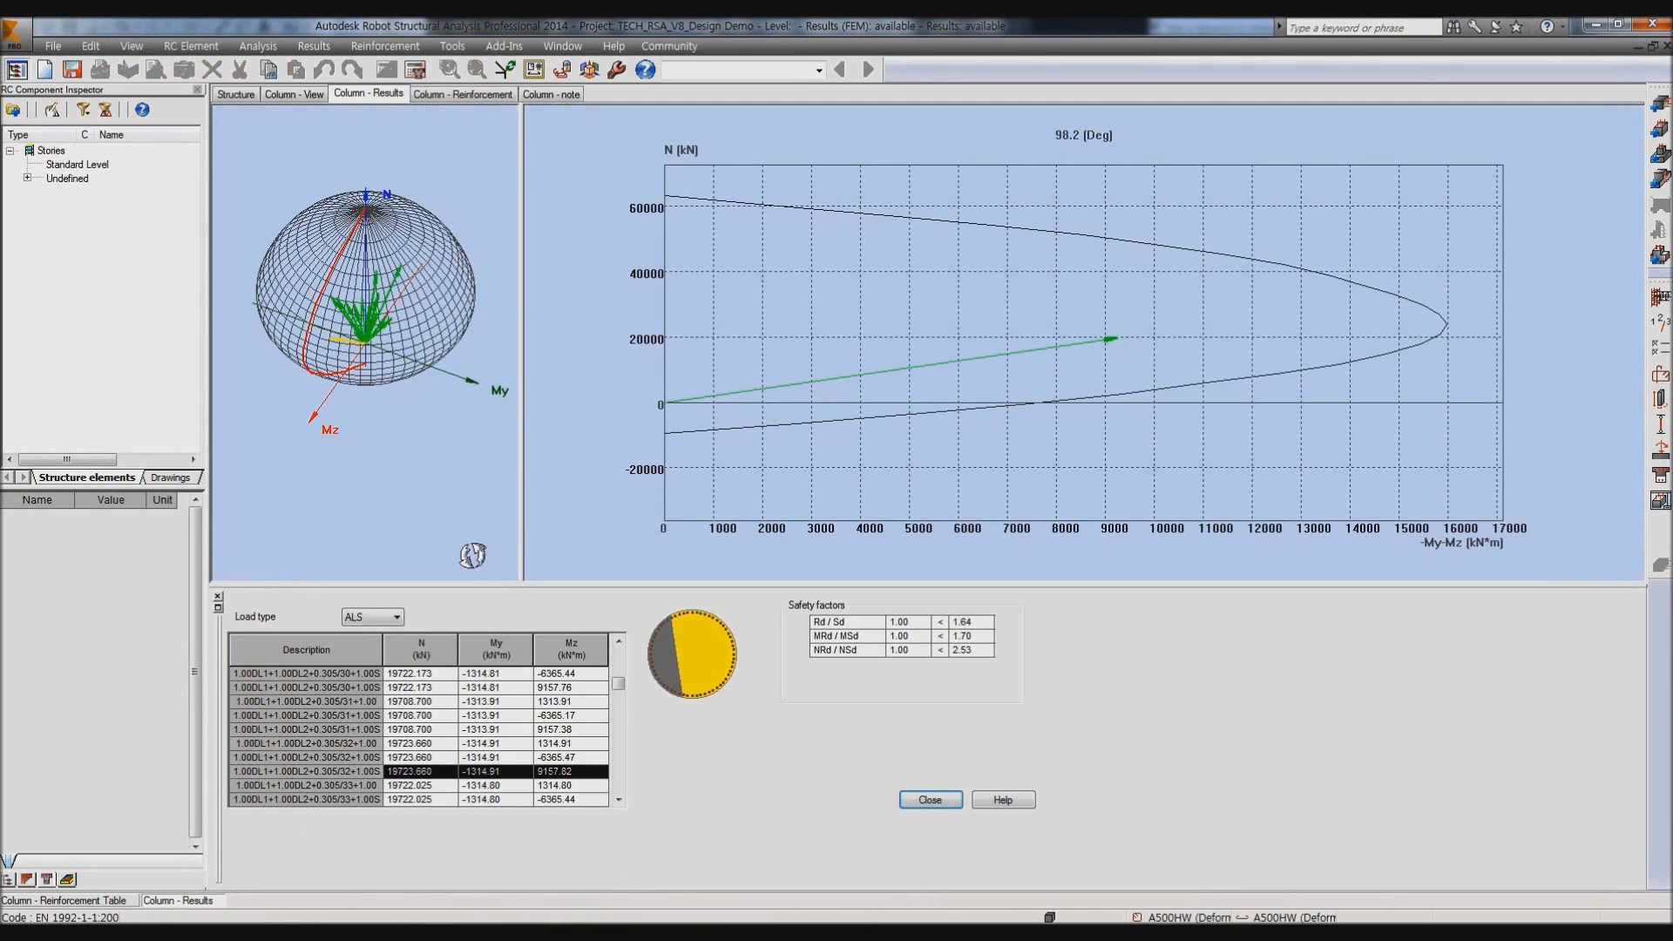
drag(381, 681, 408, 681)
click(372, 616)
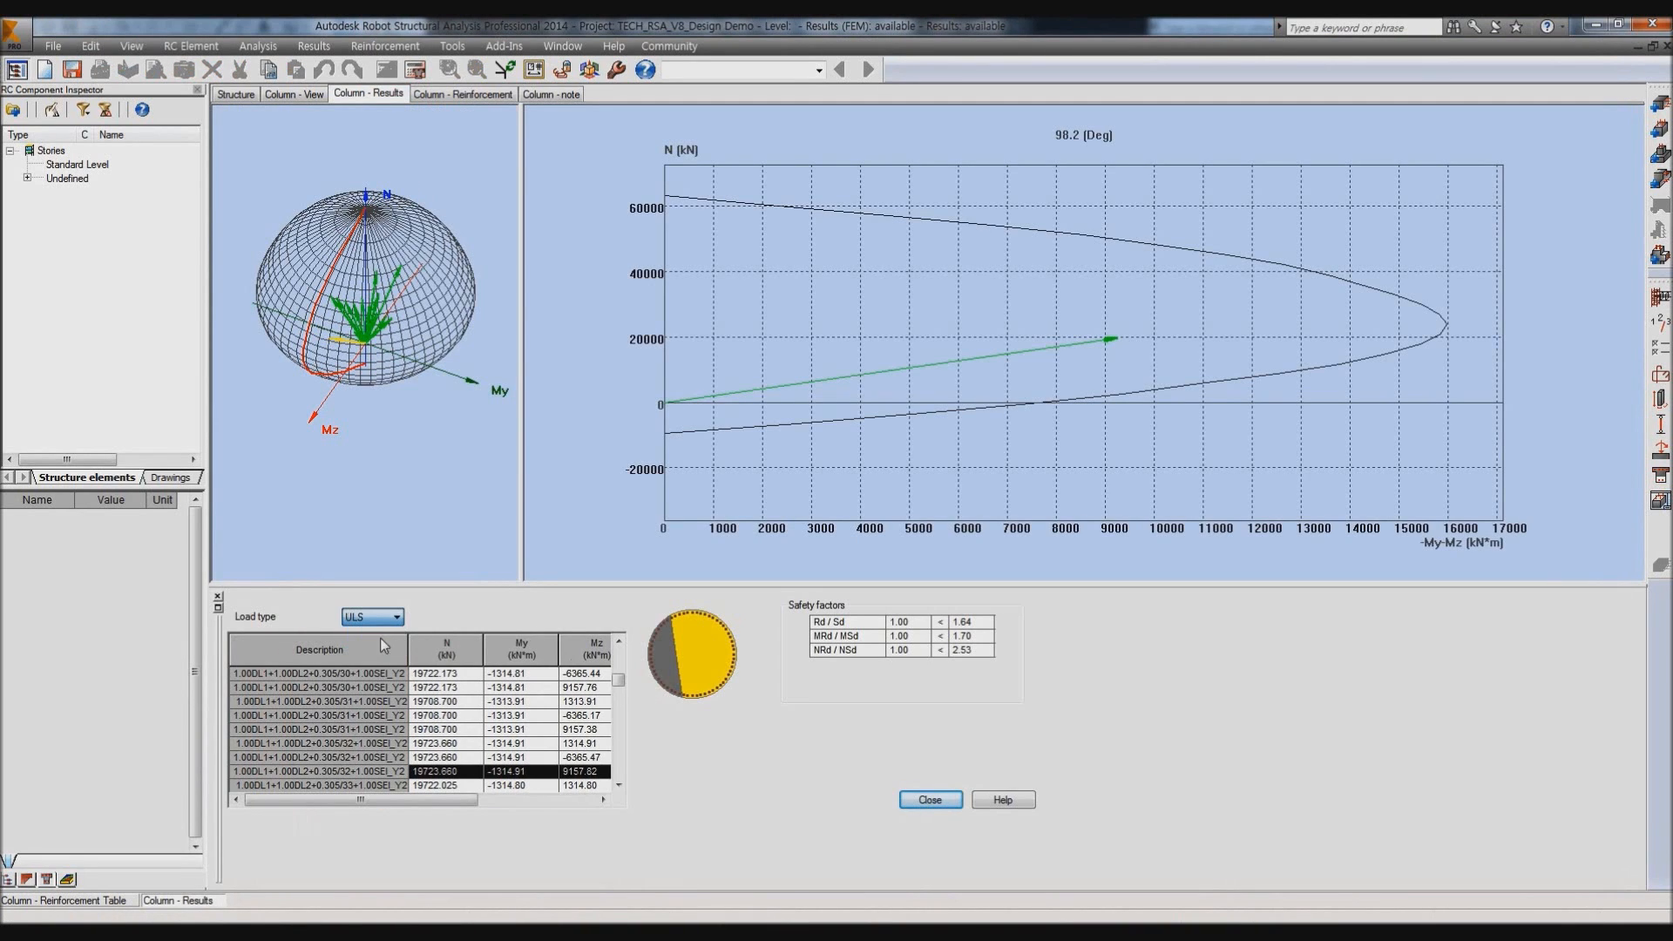
click(348, 674)
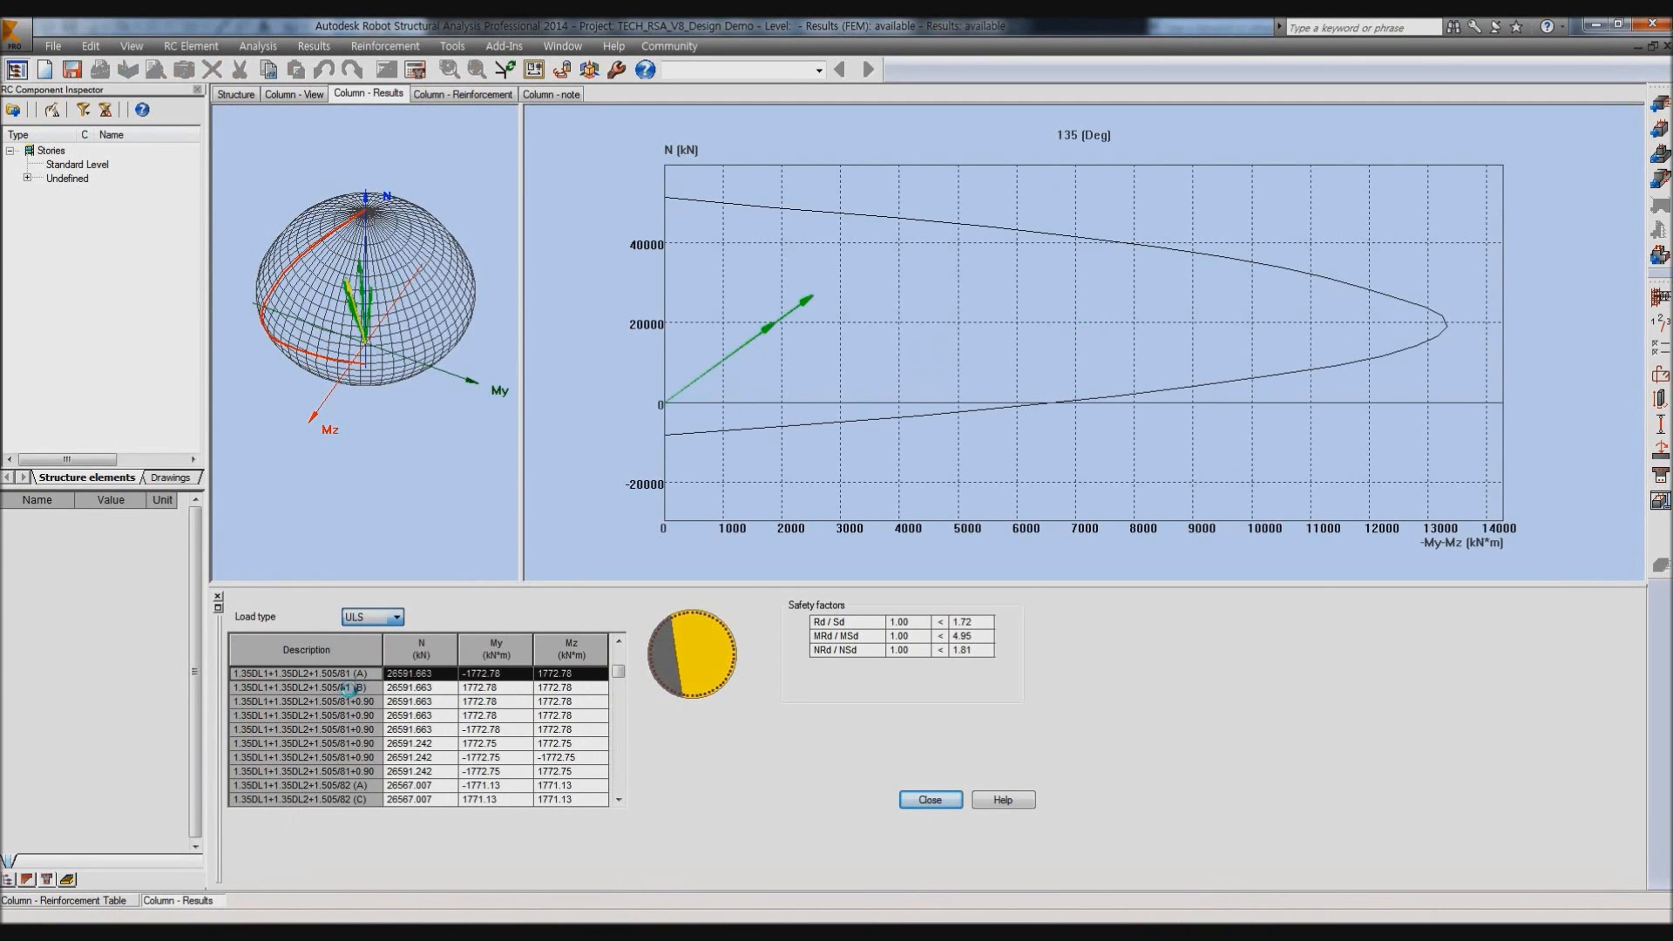
click(414, 713)
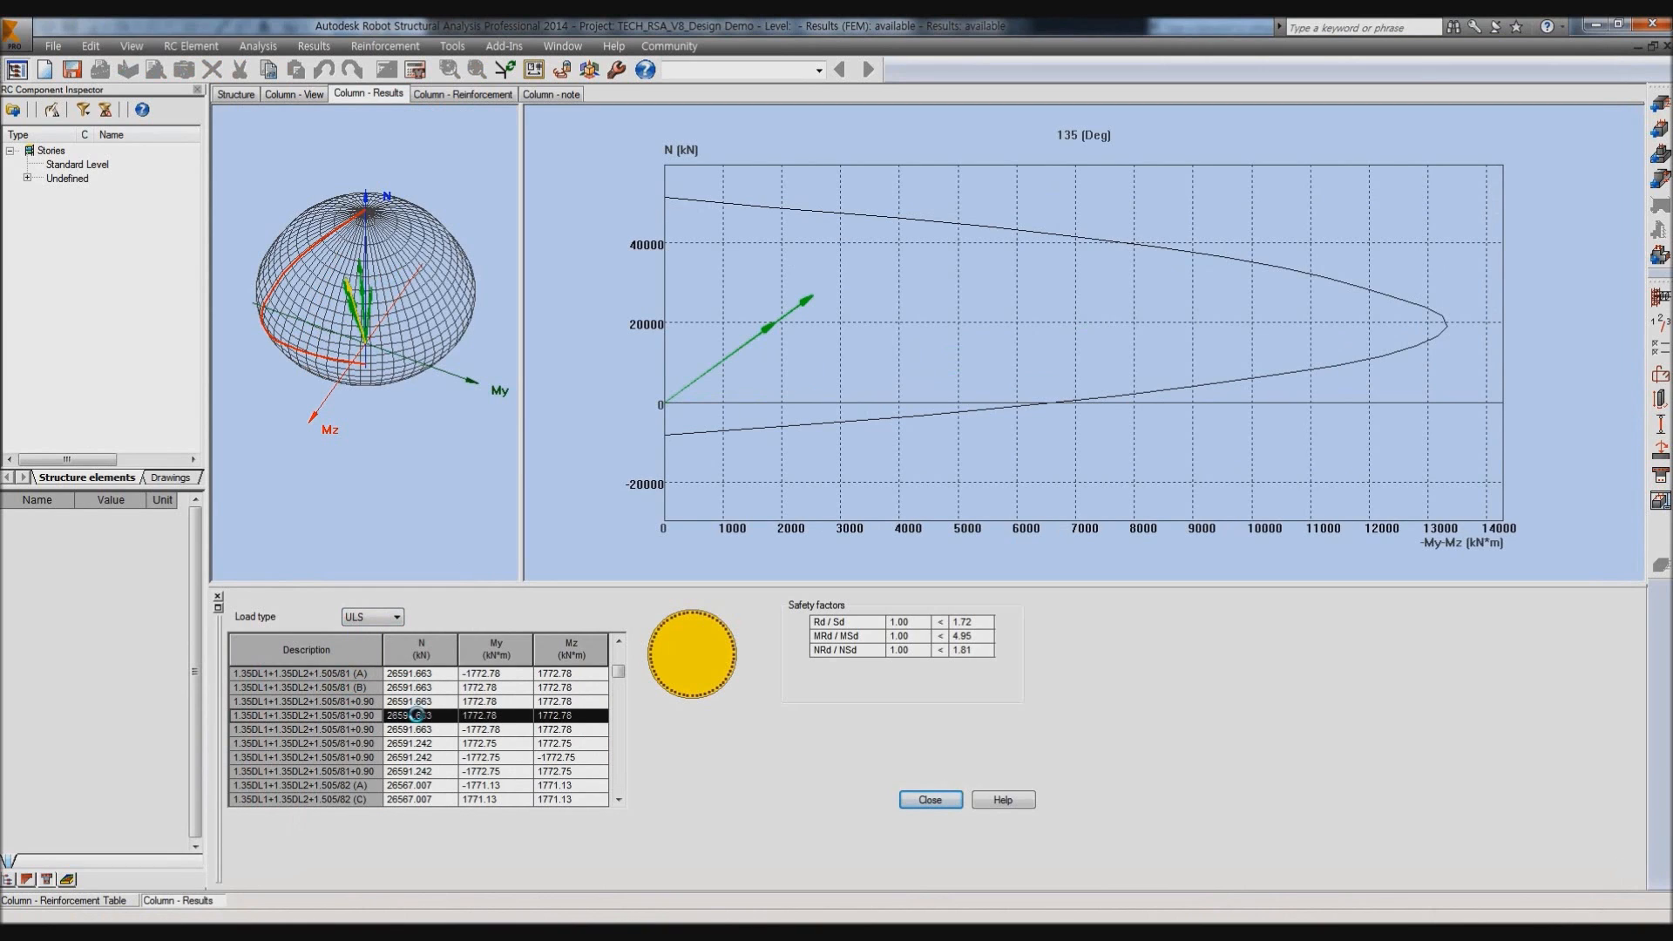
click(443, 772)
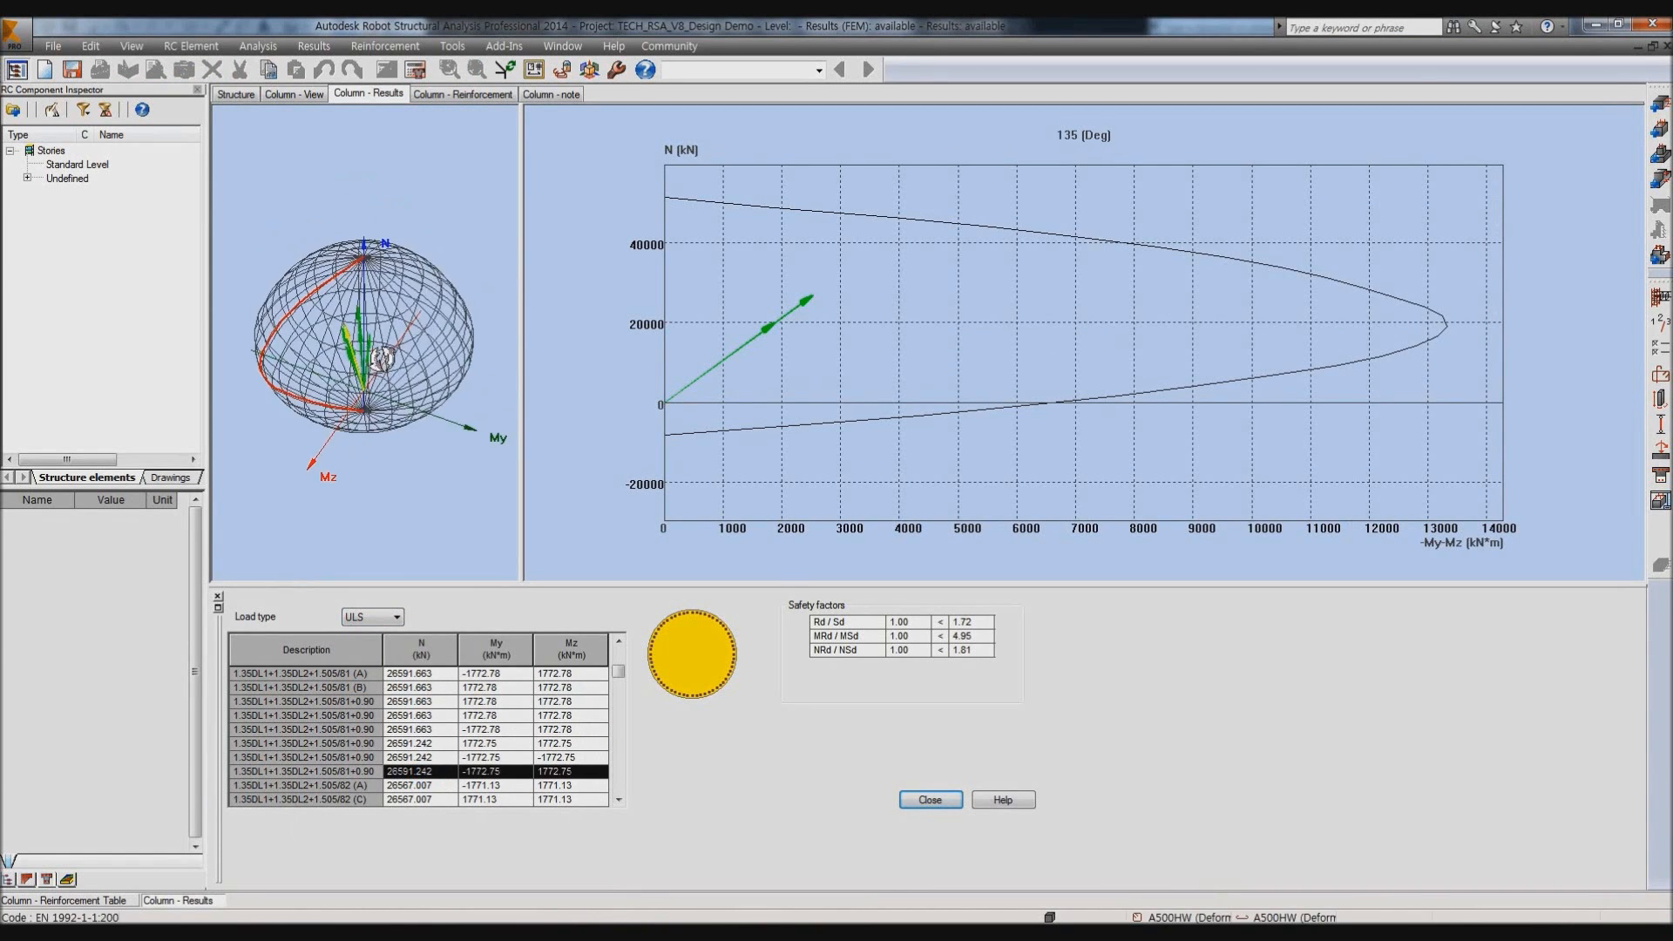
Rotate the column's 3D interaction surface, and inspect the main bars in the column's reinforcement view and table.
drag(305, 302, 397, 305)
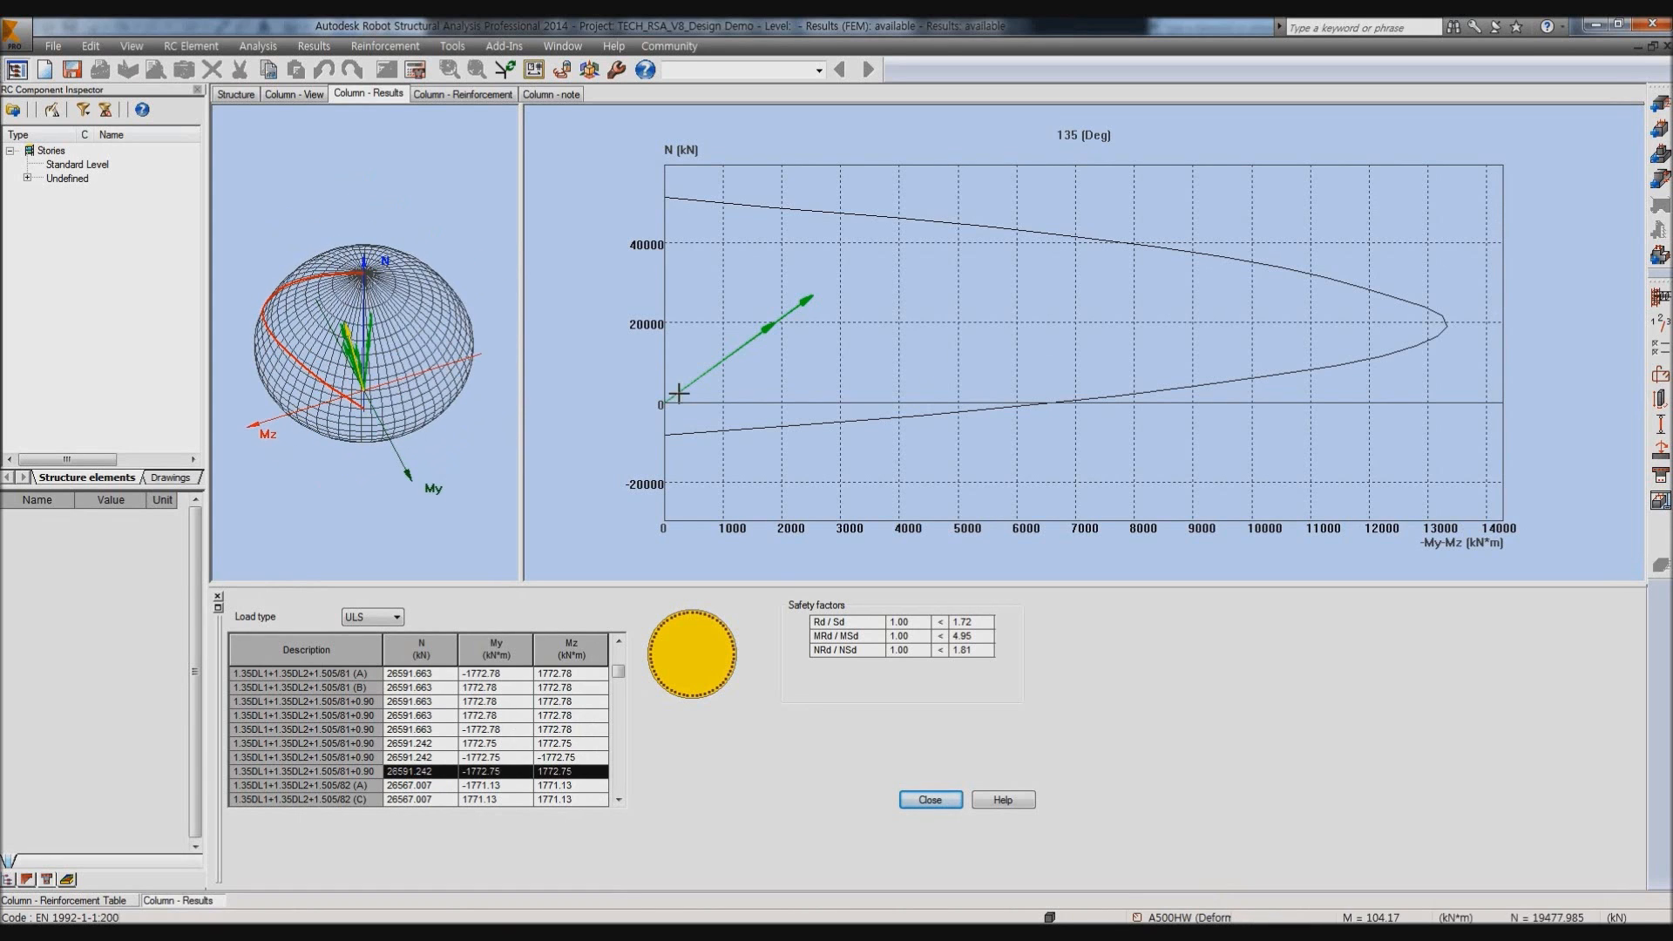
click(451, 96)
click(493, 662)
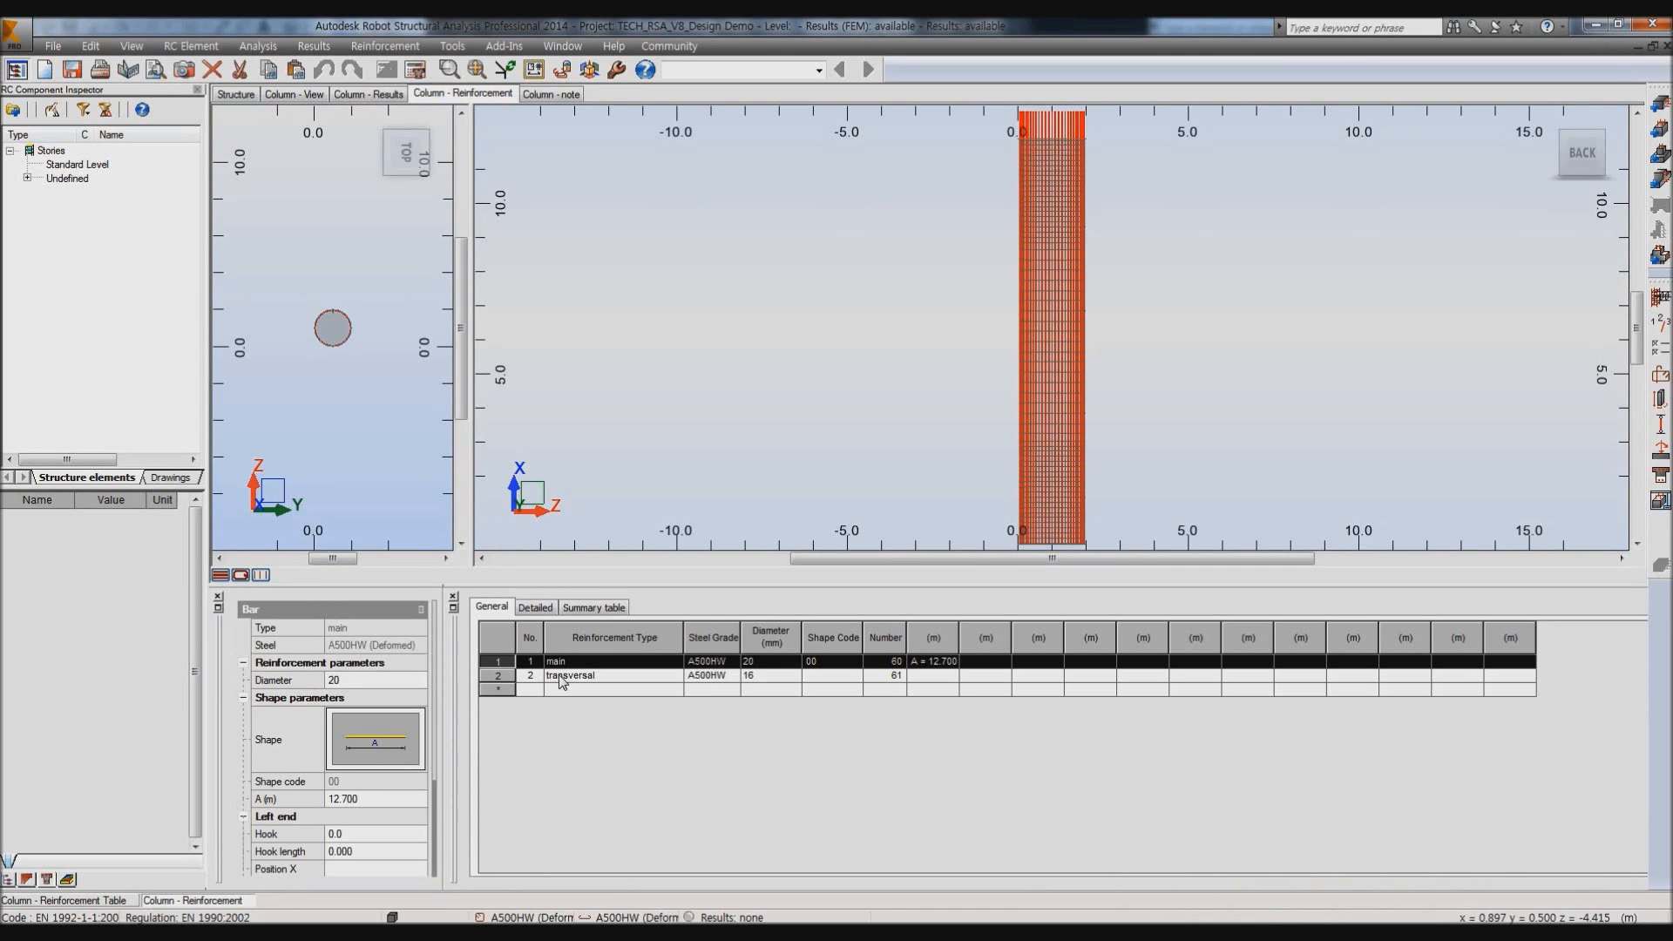
Open the column's calculation note and review its material properties, geometry and calculation options, highlighting the design code used.
click(553, 94)
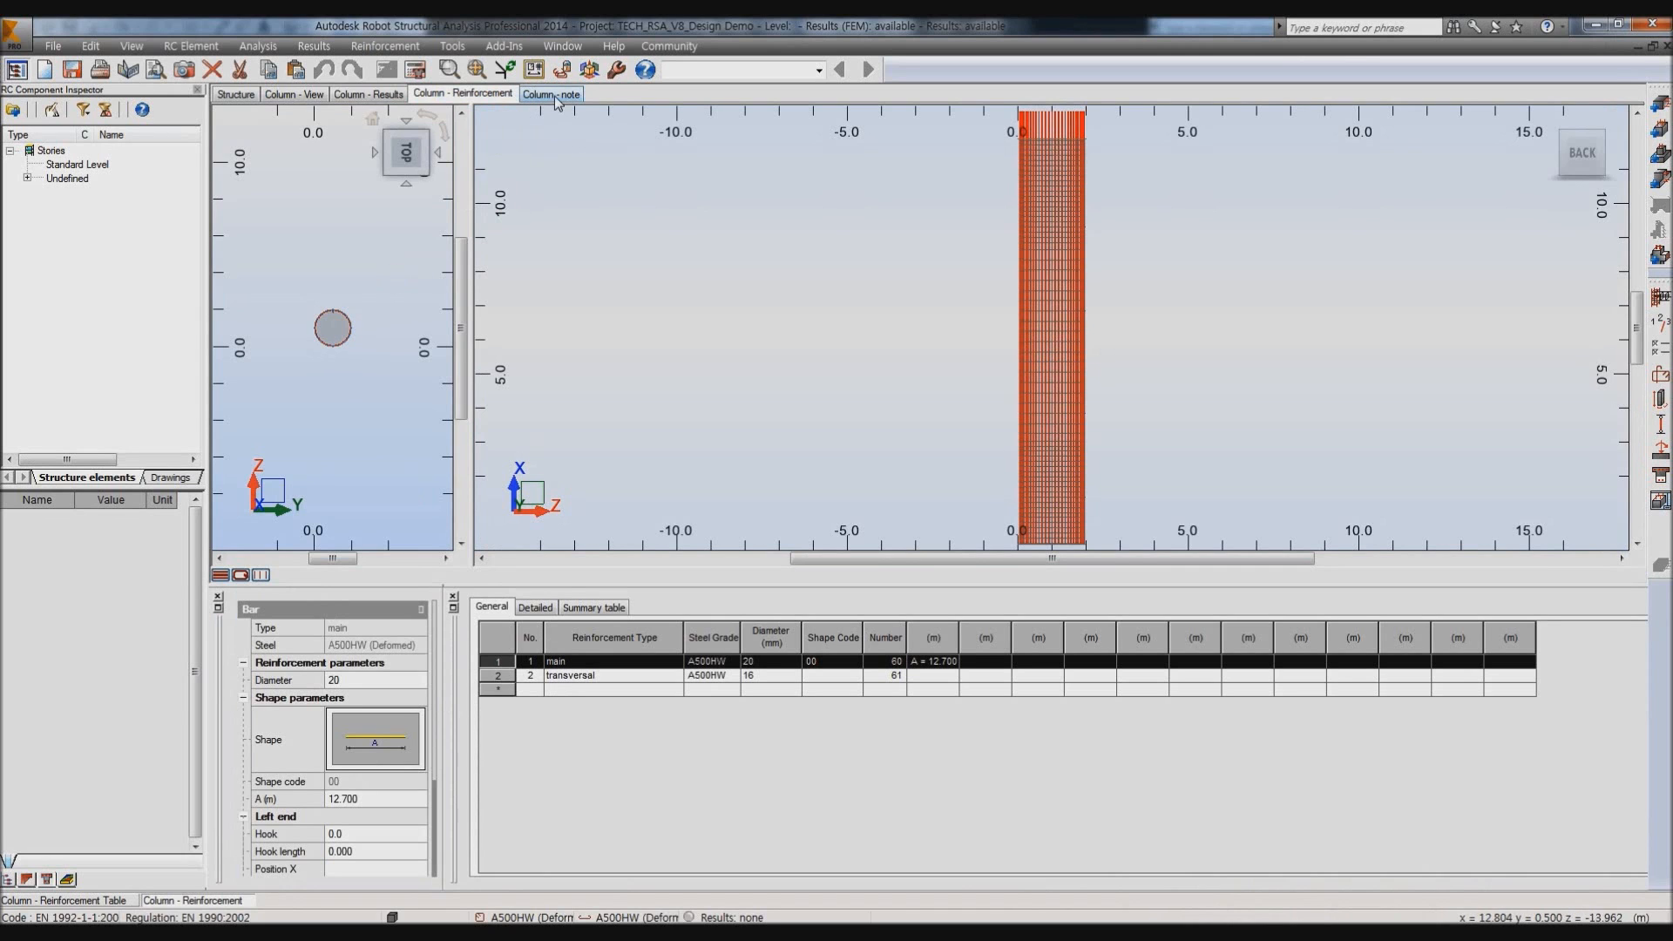
scroll(555, 279, down, 5)
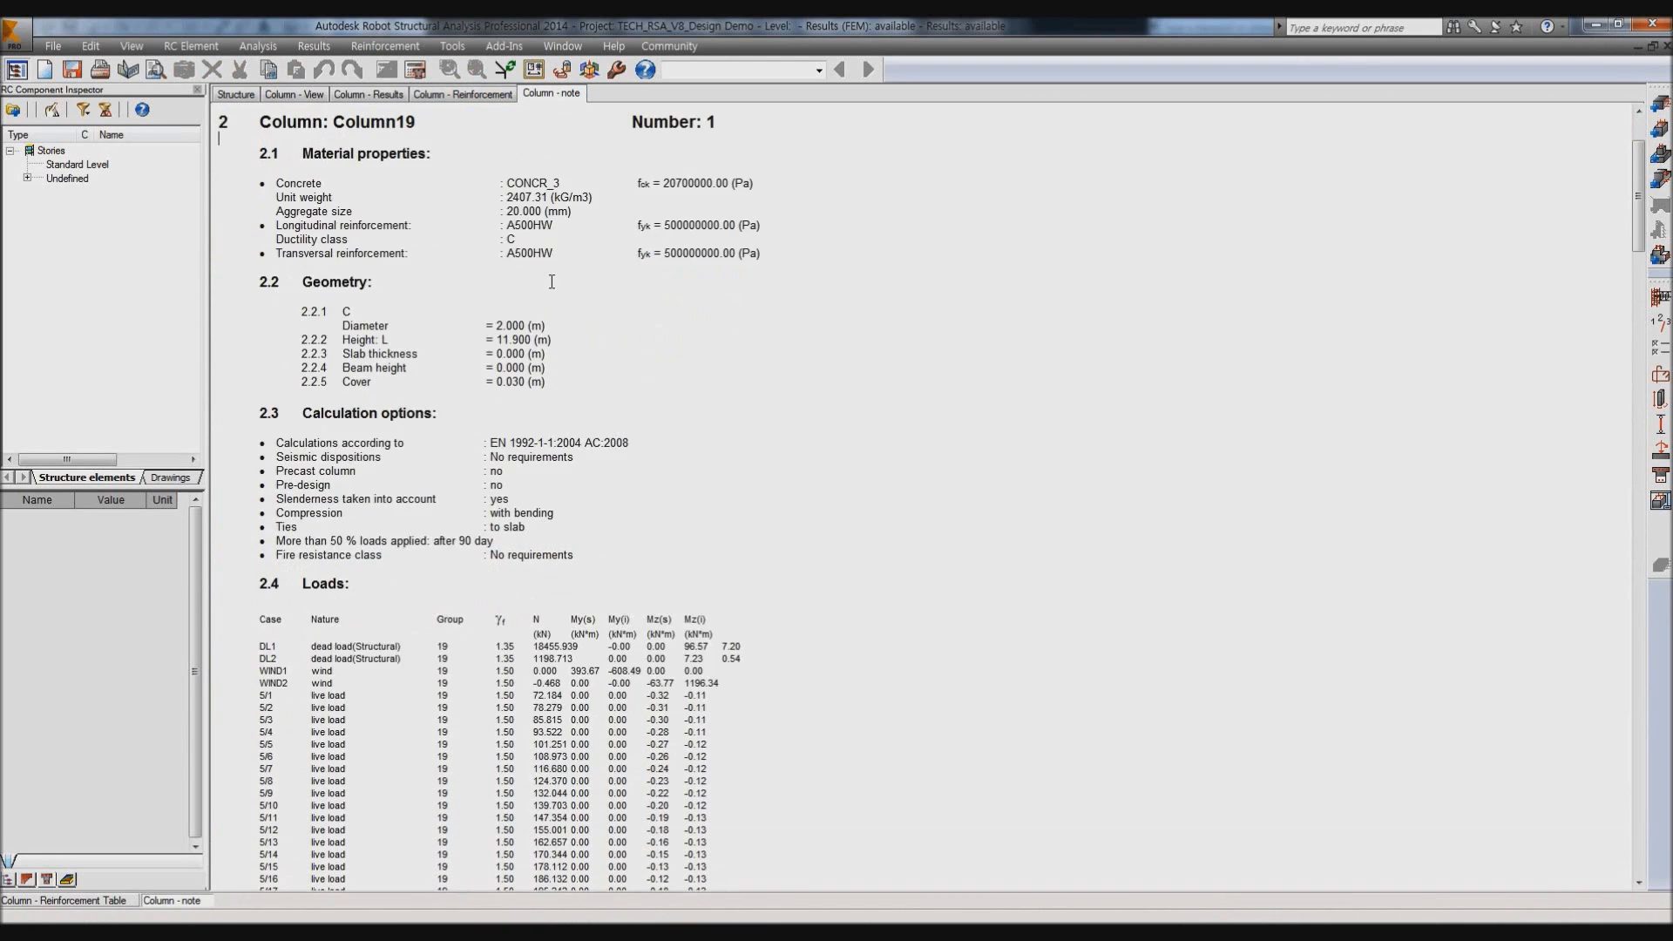
scroll(555, 279, down, 1)
drag(491, 312, 625, 311)
scroll(615, 315, down, 4)
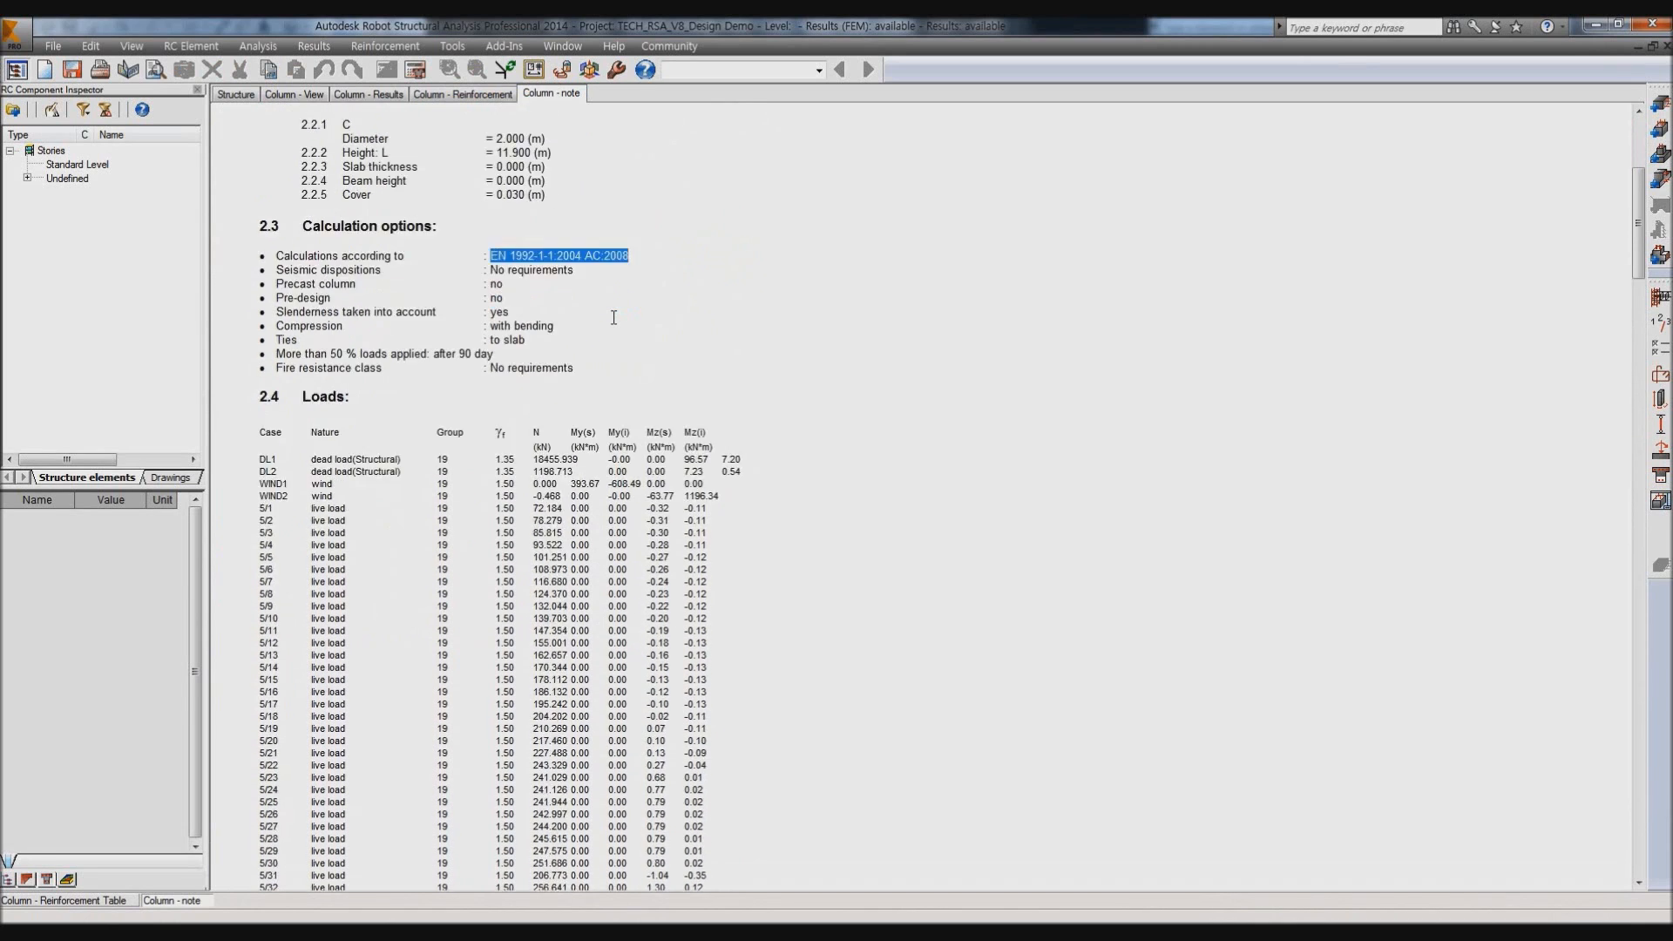
Read through the note's load cases, ULS calculation results, slenderness and buckling analyses, reinforcement and material survey.
scroll(615, 316, down, 20)
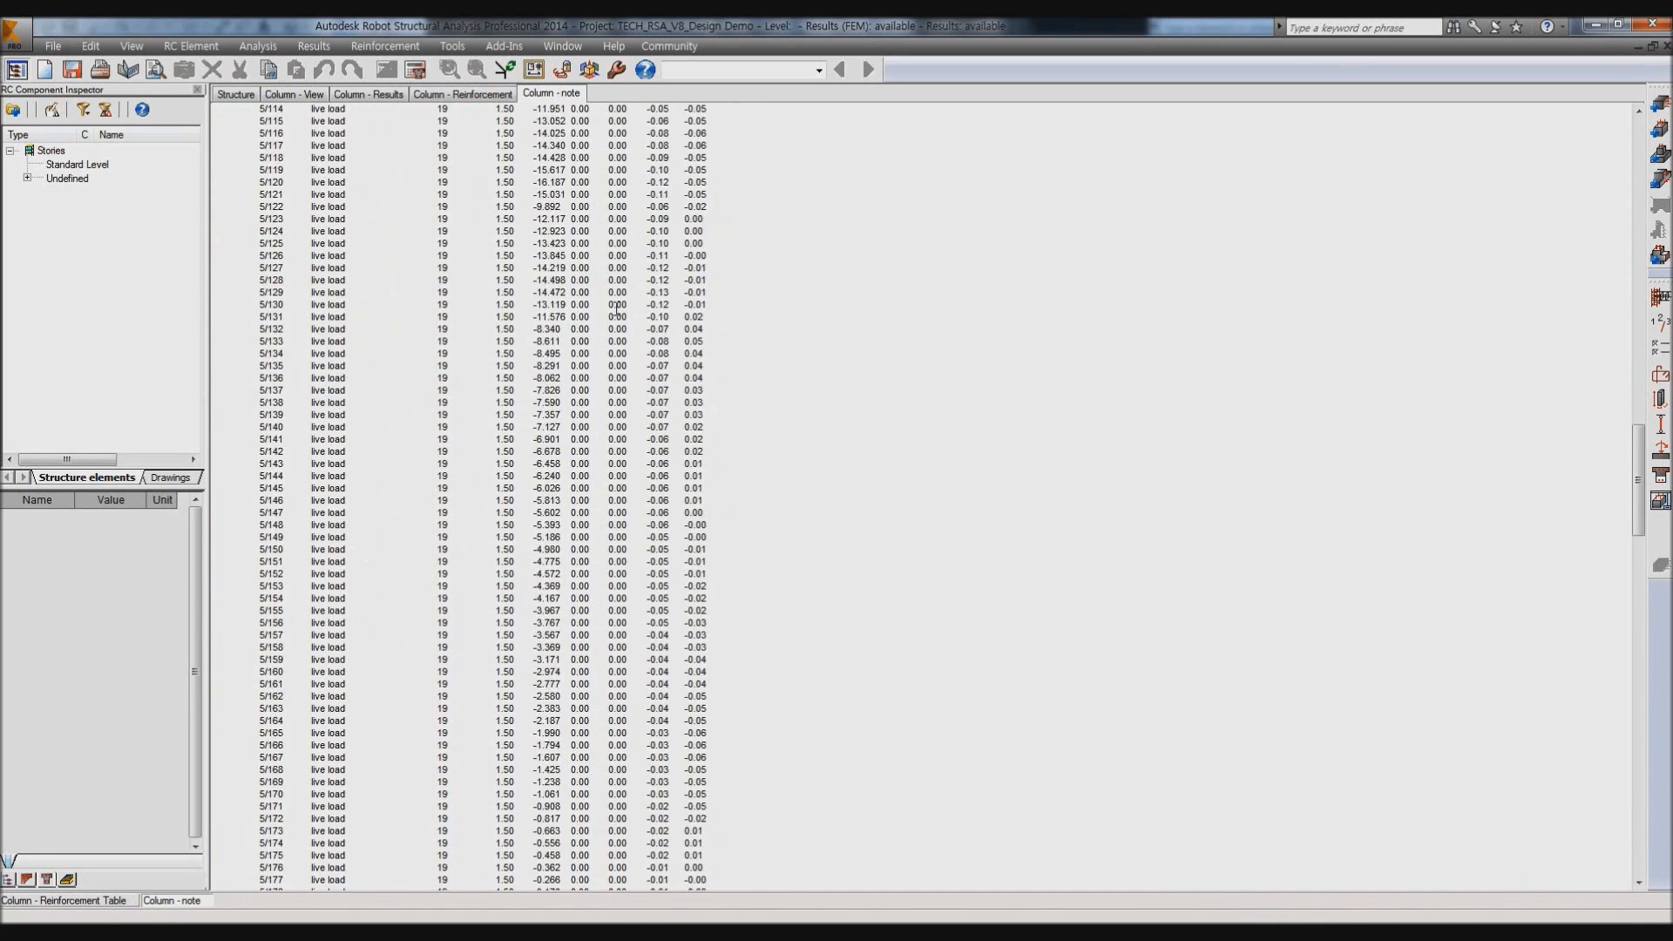
scroll(1608, 548, down, 20)
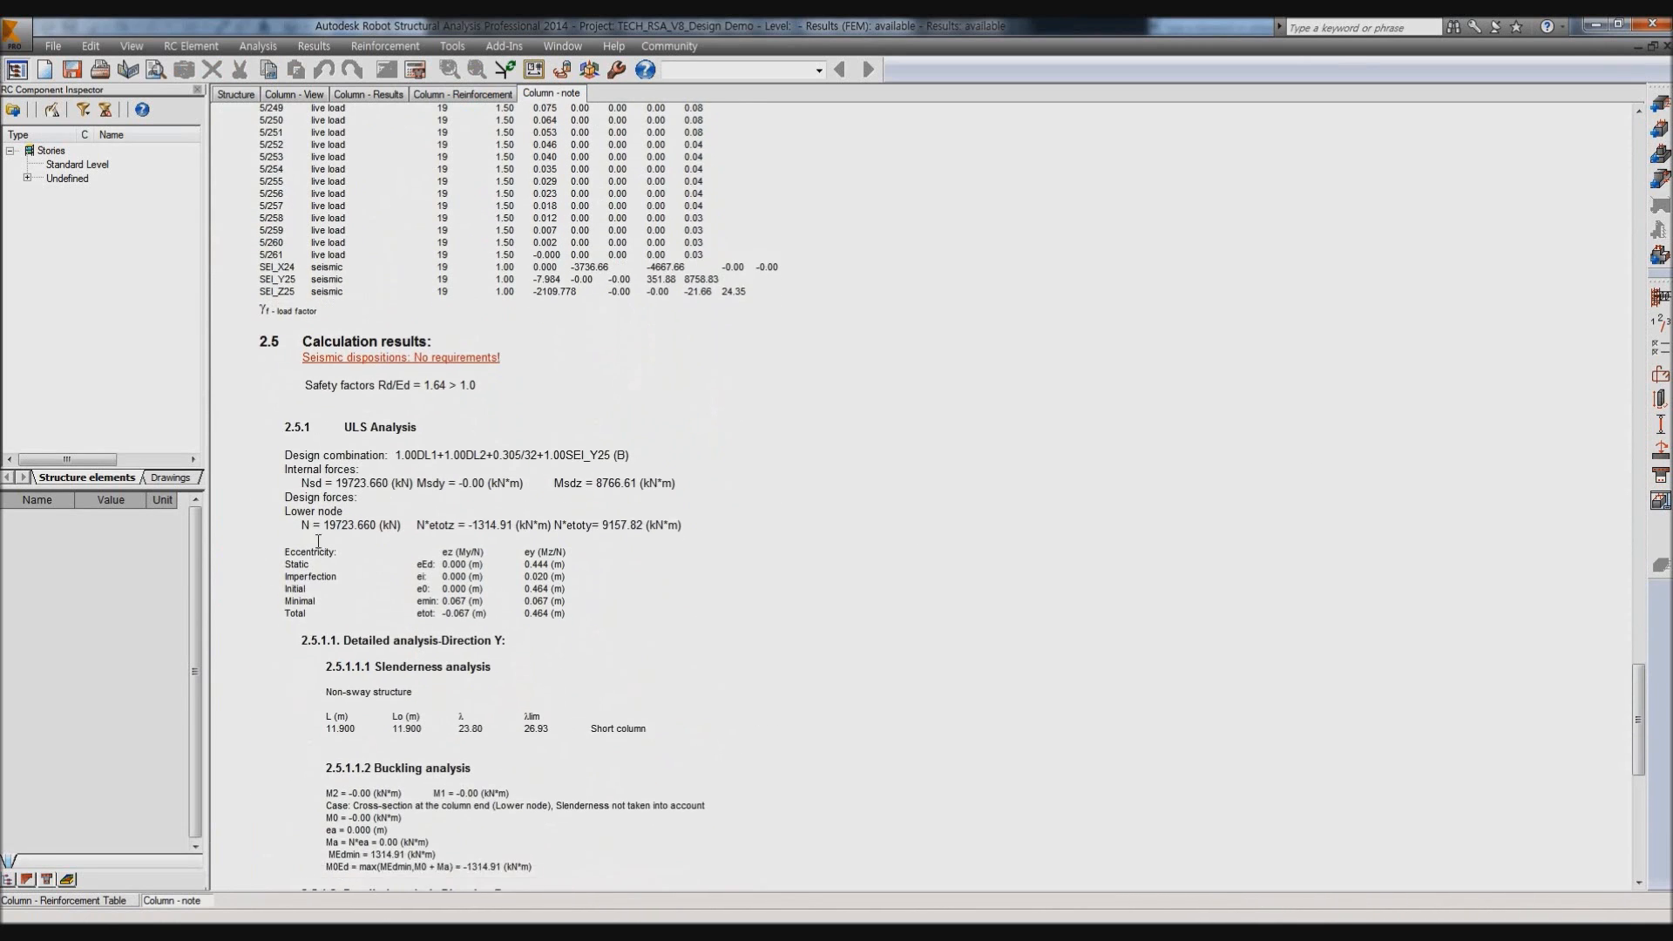
drag(277, 551, 406, 568)
click(516, 594)
scroll(515, 590, down, 3)
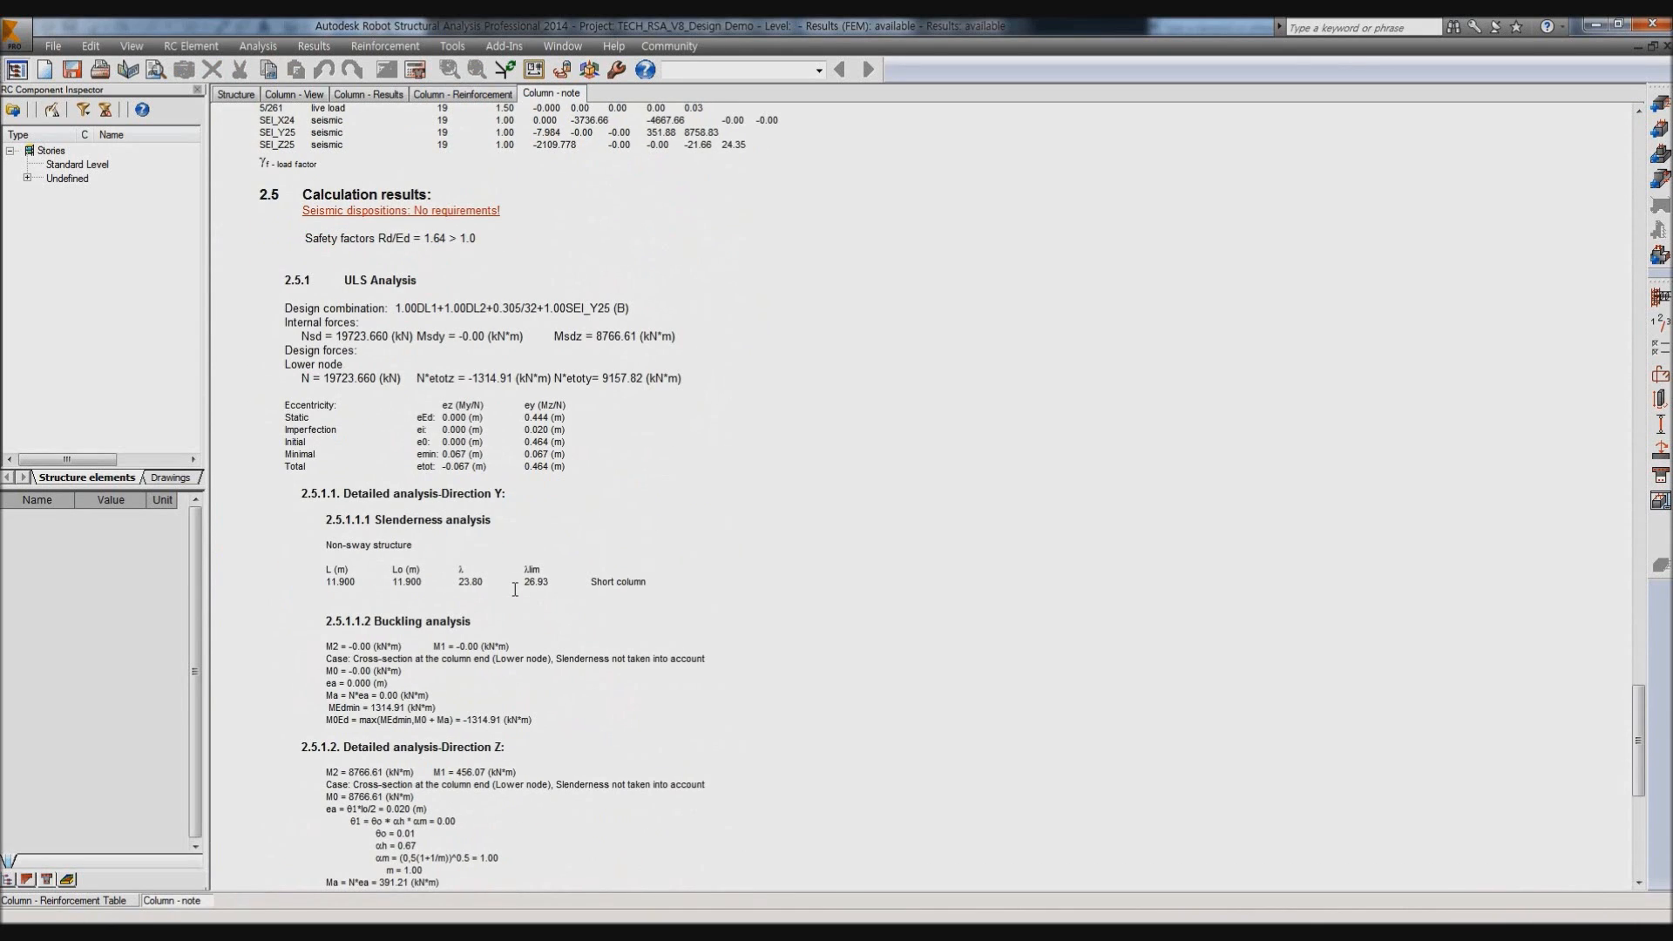
scroll(515, 590, down, 11)
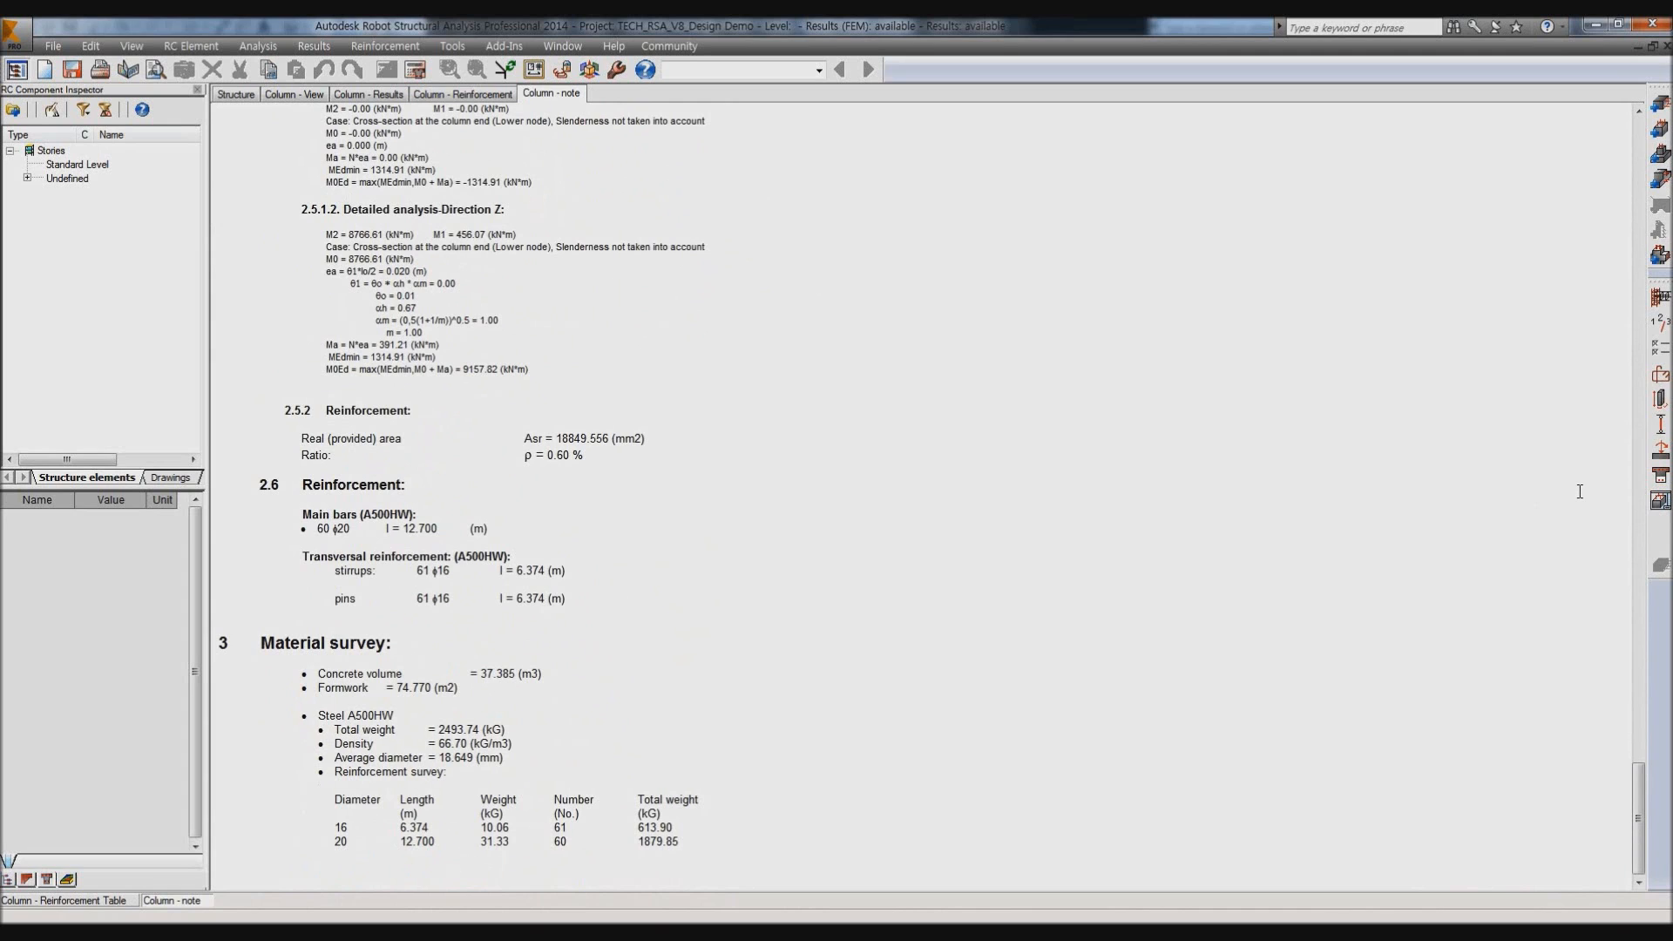
Generate the final reinforcement drawing of the column.
click(1660, 501)
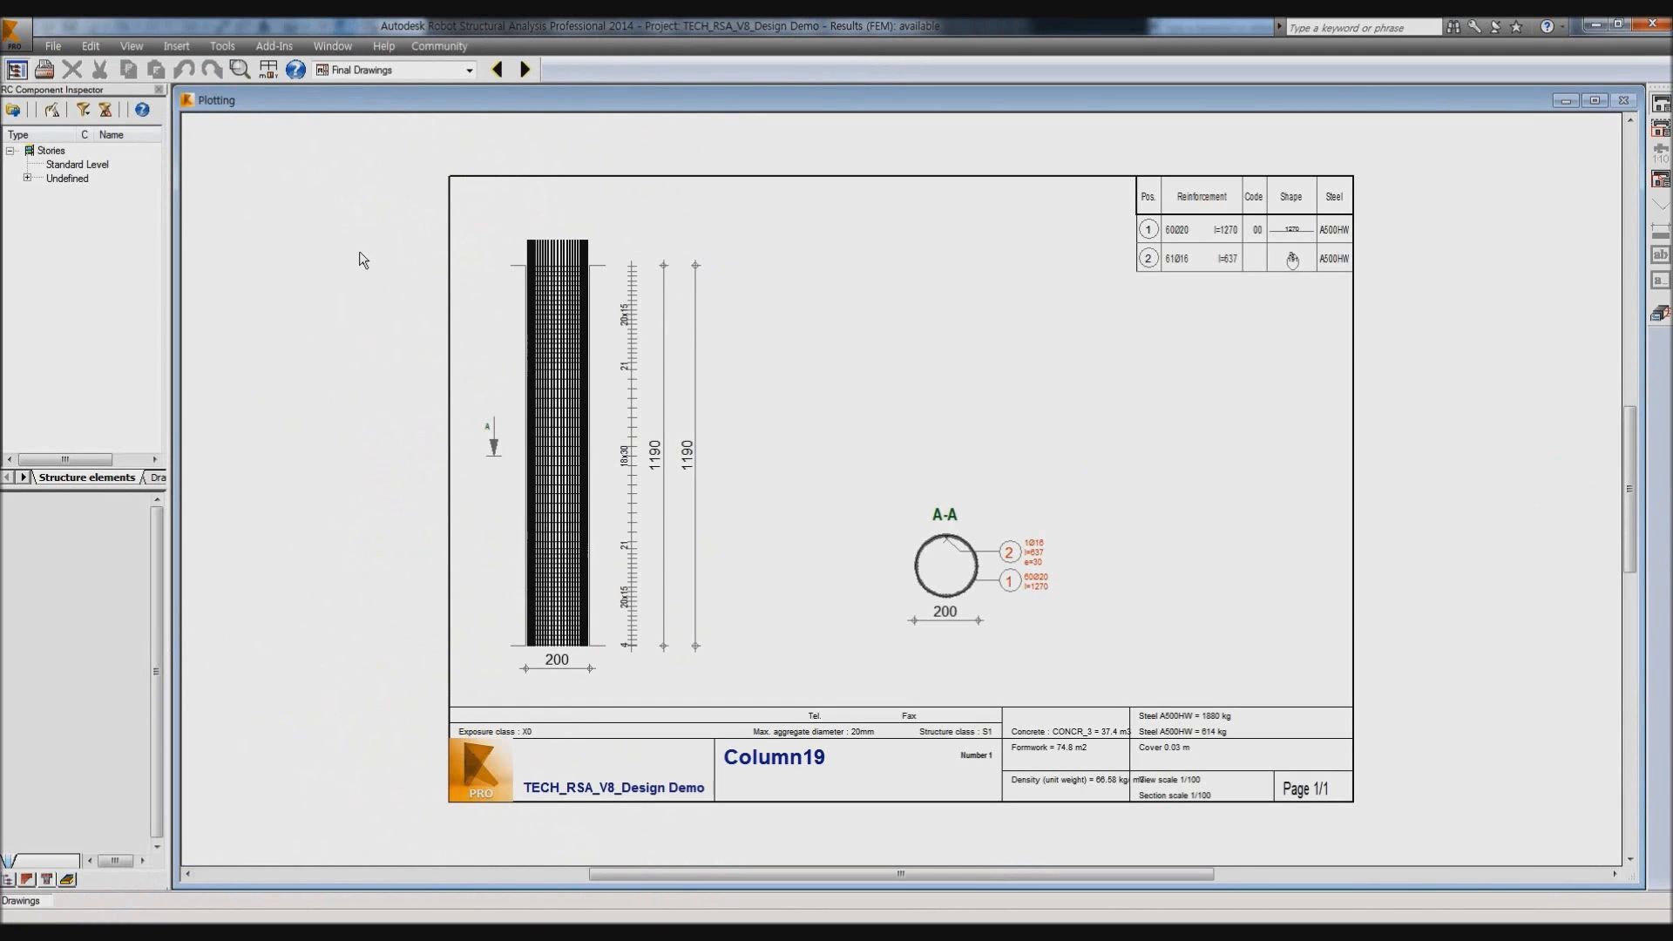